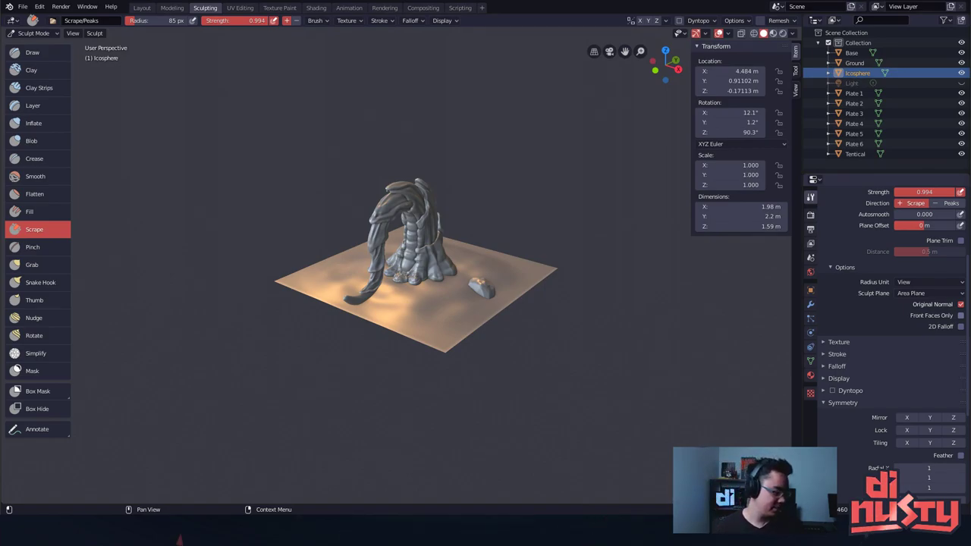
Hide the transform sidebar in the 3D viewport.
mouse_move(529, 159)
middle_mouse_down()
mouse_move(515, 185)
mouse_move(557, 184)
mouse_move(554, 205)
mouse_move(606, 158)
mouse_move(561, 180)
mouse_move(566, 168)
mouse_move(499, 174)
mouse_move(687, 170)
middle_mouse_up()
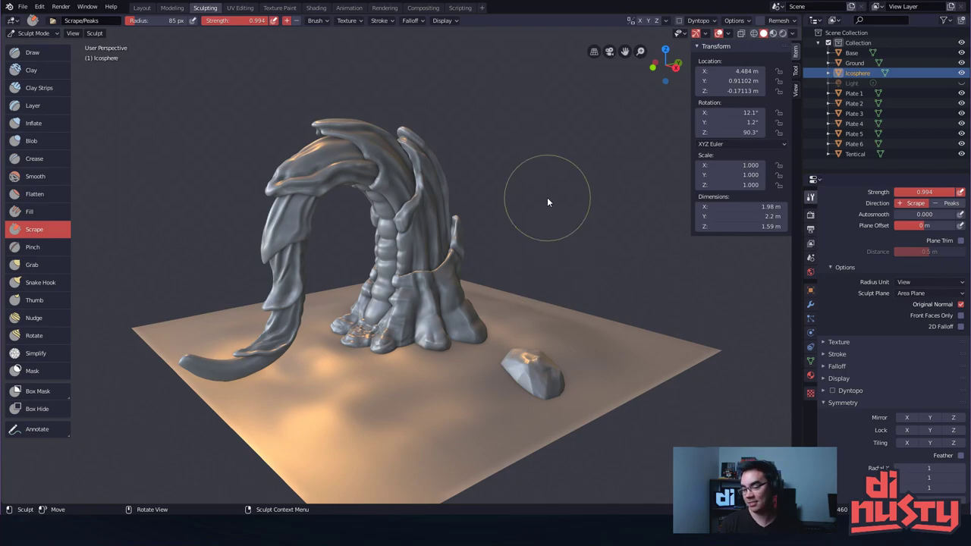
mouse_move(547, 200)
middle_mouse_down()
mouse_move(564, 237)
mouse_move(579, 217)
mouse_move(607, 216)
middle_mouse_up()
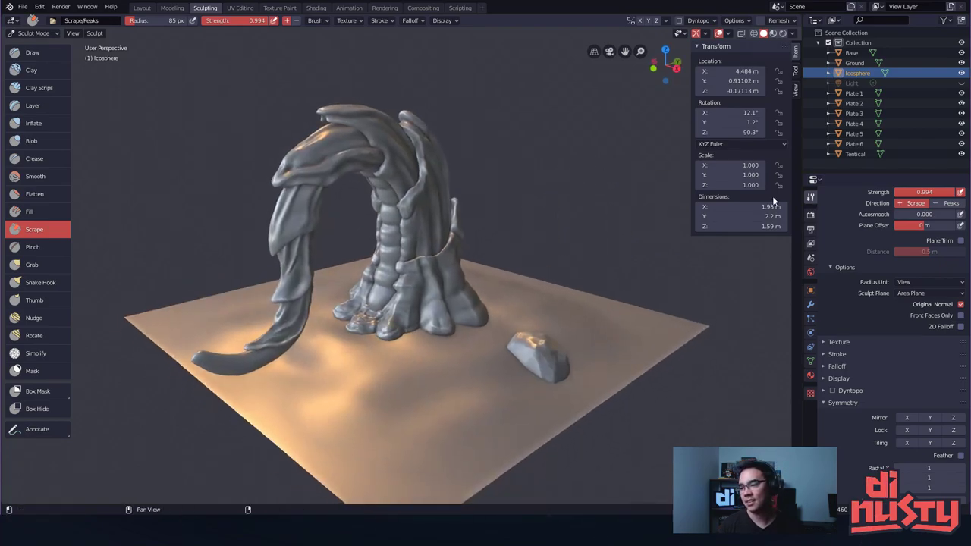
key("n")
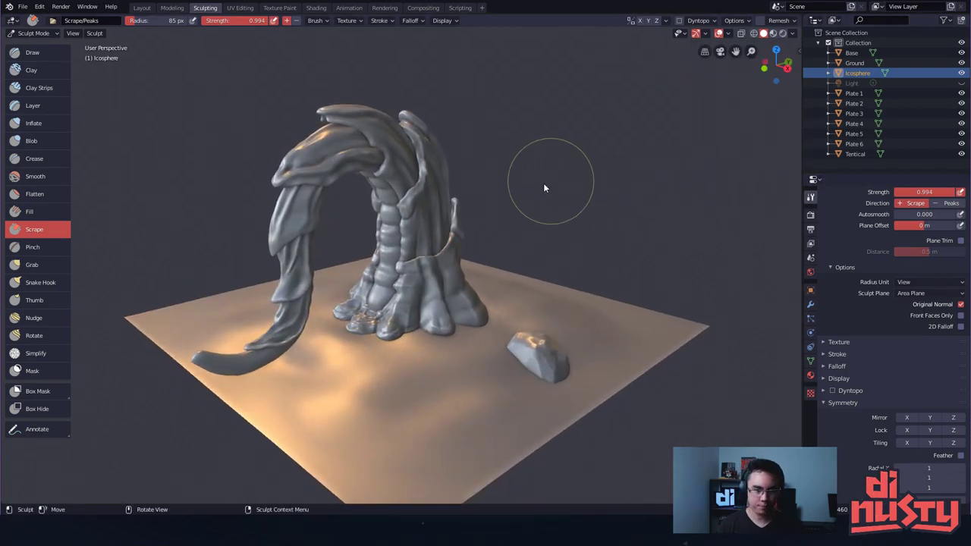
mouse_move(543, 184)
middle_mouse_down()
mouse_move(557, 193)
mouse_move(581, 177)
mouse_move(540, 168)
mouse_move(497, 193)
mouse_move(606, 190)
mouse_move(605, 150)
mouse_move(599, 176)
mouse_move(581, 158)
middle_mouse_up()
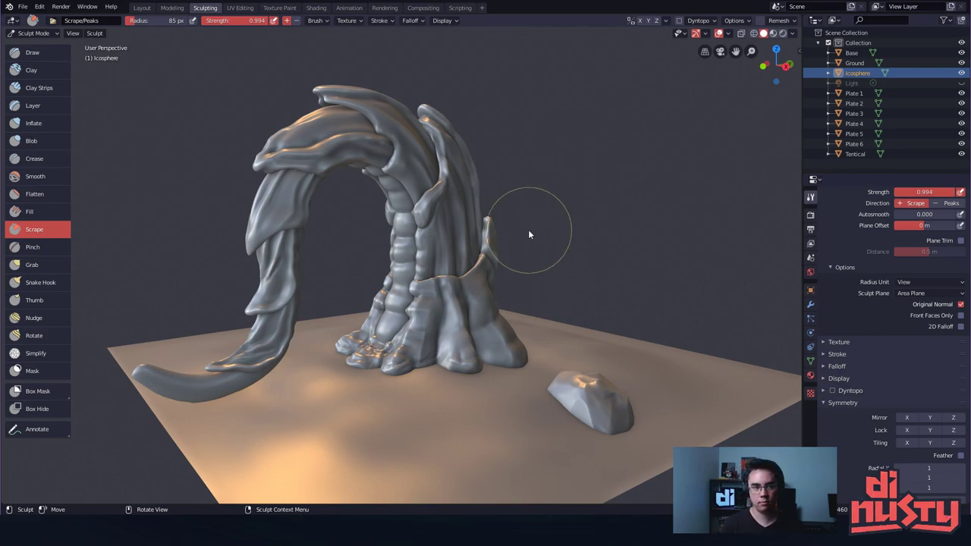
Switch to Object Mode and delete the small rock lying on the ground plane.
key("Tab")
key("Tab")
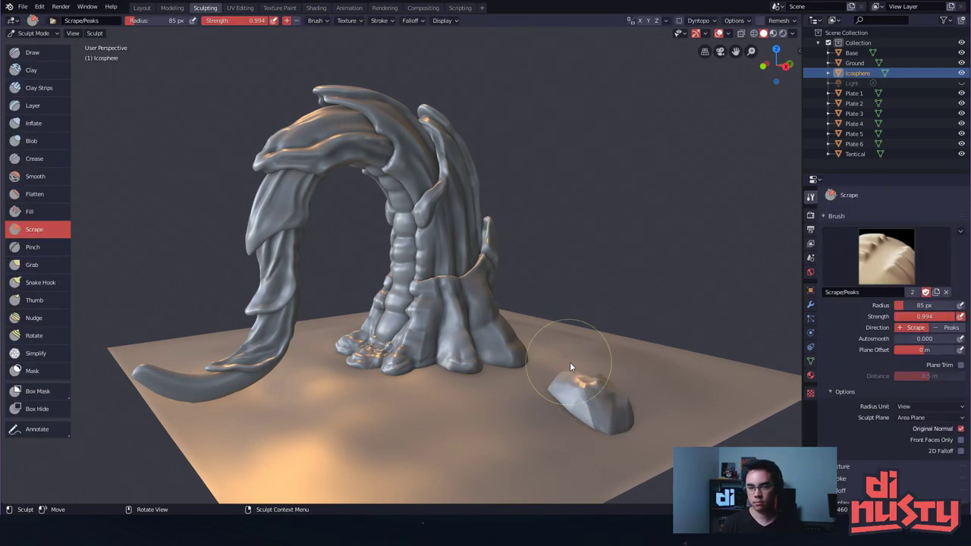
key("ctrl+Tab")
left_click(347, 262)
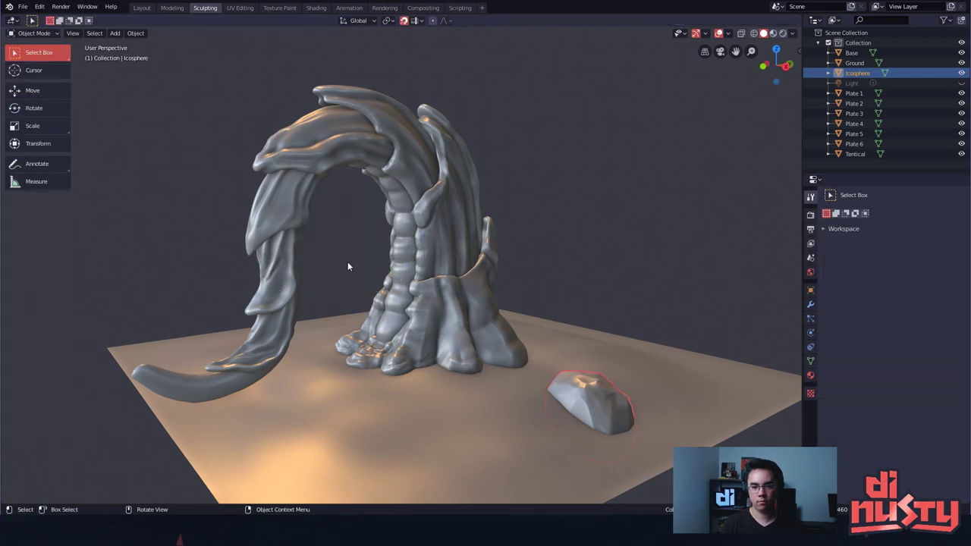
left_click(569, 390)
key("Delete")
left_click(463, 315)
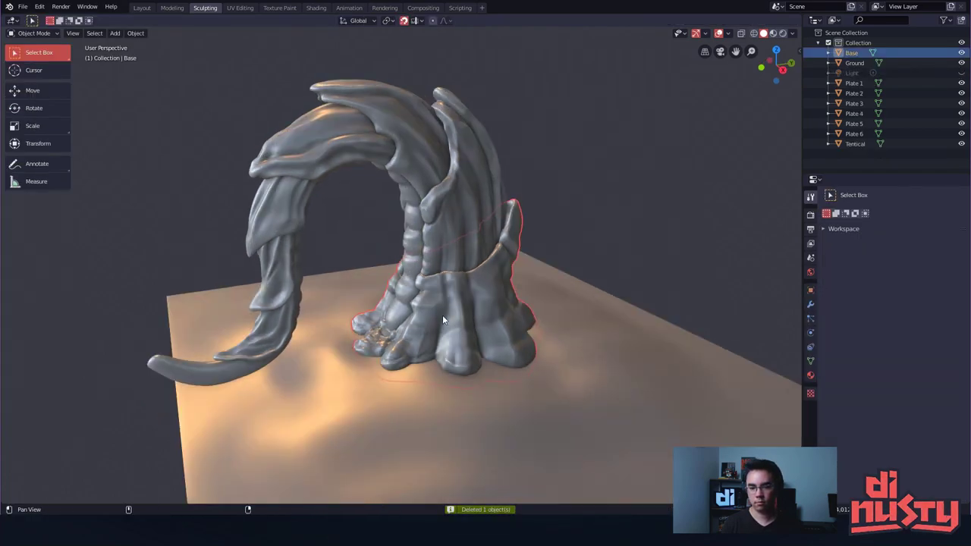
scroll(565, 310, "up", 5)
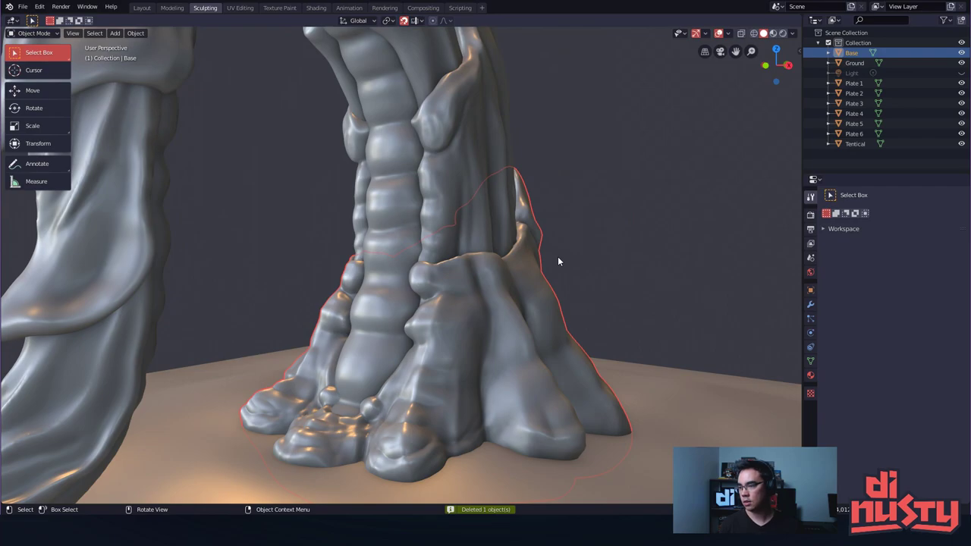
mouse_move(557, 261)
middle_mouse_down()
mouse_move(529, 242)
mouse_move(598, 232)
mouse_move(564, 260)
middle_mouse_up()
scroll(622, 185, "down", 2)
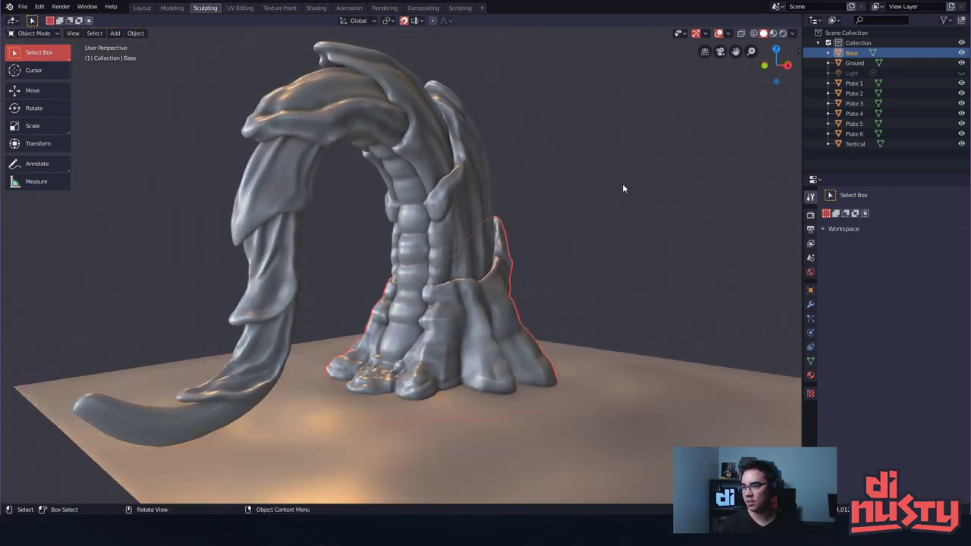
left_click(622, 186)
mouse_move(621, 186)
left_mouse_down("alt")
mouse_move(622, 199)
mouse_move(609, 200)
left_mouse_up("alt")
left_click_drag(609, 200, 590, 200, "alt+shift")
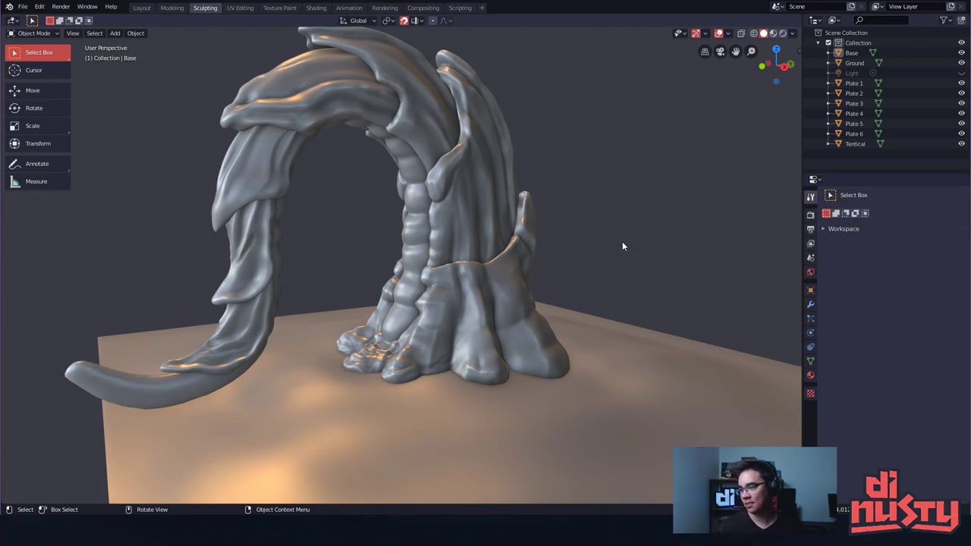
Select the Base, Plate 1, Tentical and Plate 2 objects together.
left_click(518, 227)
left_click(508, 284)
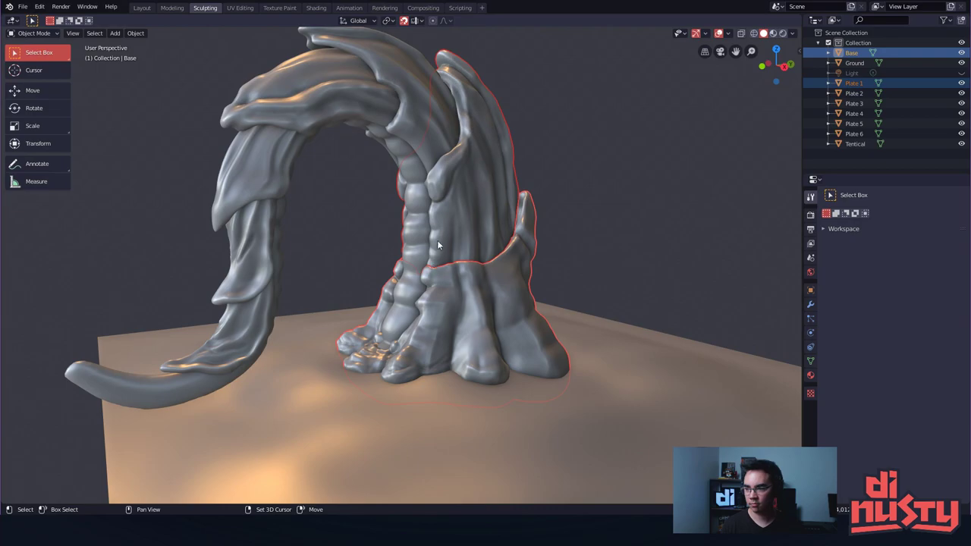
left_click(503, 209)
left_click(413, 220, "shift")
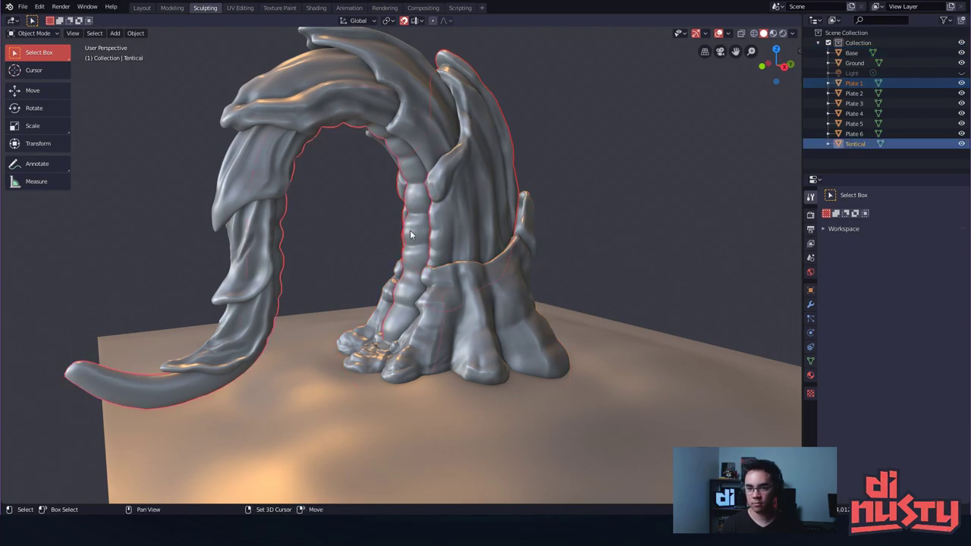
left_click(489, 286, "shift")
left_click(527, 211, "shift")
left_click(503, 215, "shift")
left_click(499, 287, "shift")
left_click(410, 135, "shift")
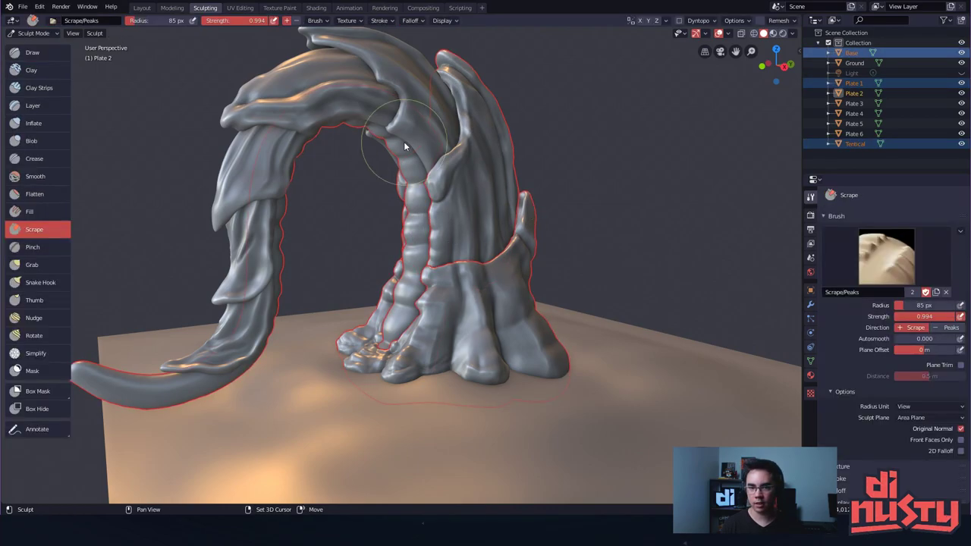
Return to Object Mode and add Plates 3, 4, 5 and 6 to the selection, with Tentical as the active object.
key("Tab")
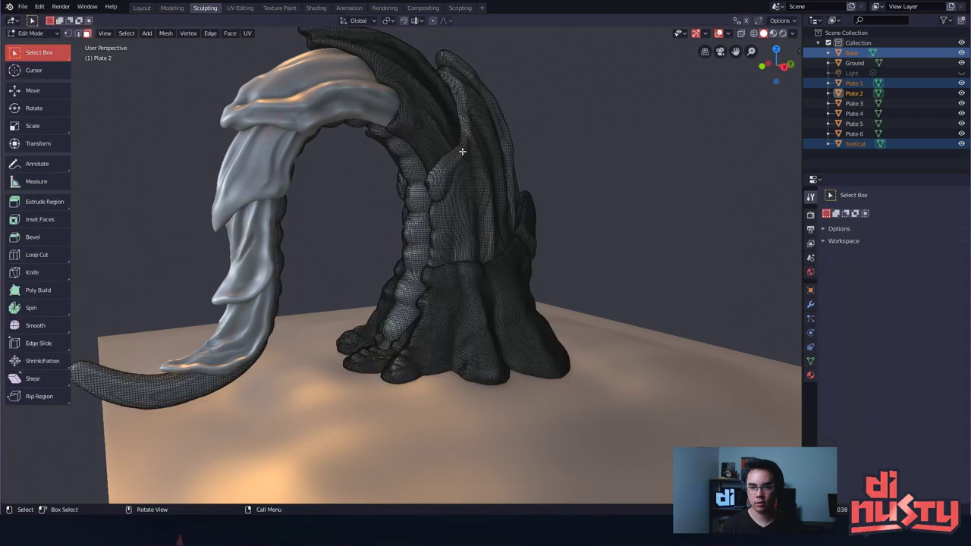
key("Tab")
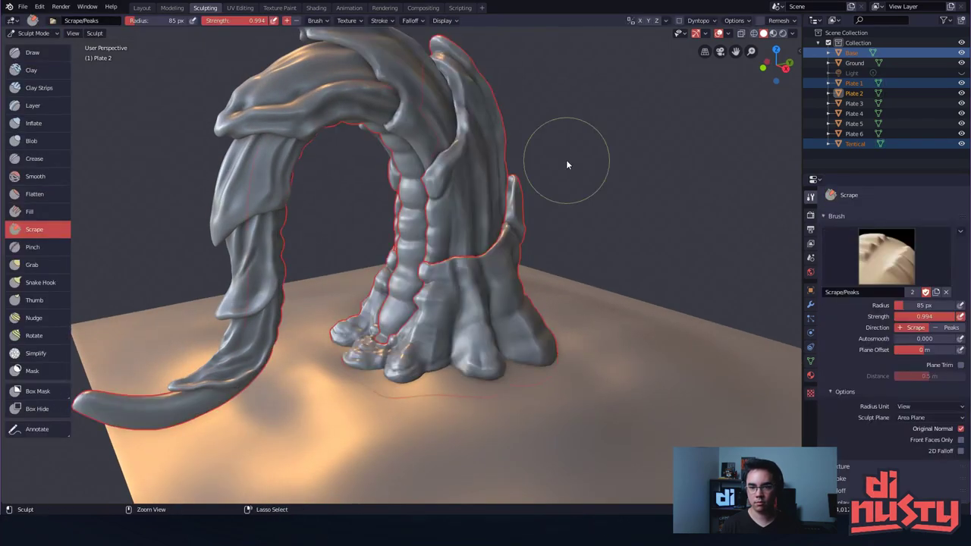
key("ctrl+Tab")
left_click(483, 161)
left_click(326, 99, "shift")
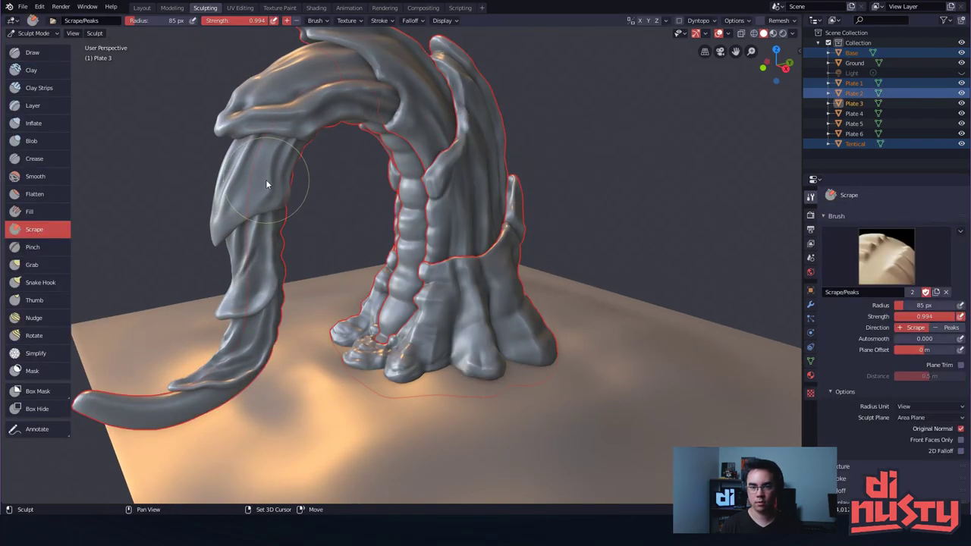
key("ctrl+Tab")
left_click(244, 202)
left_click(264, 175, "shift")
left_click(260, 254, "shift")
left_click(258, 319, "shift")
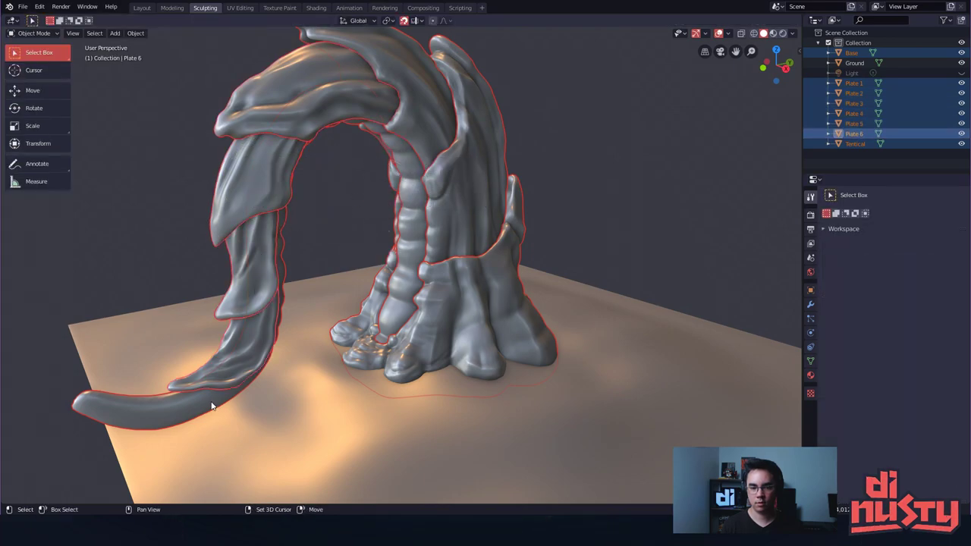
left_click(211, 403, "shift")
Turn off snapping and try moving the selected tentacle pieces.
scroll(342, 386, "down", 1)
left_click_drag(342, 387, 383, 326, "alt")
key("g")
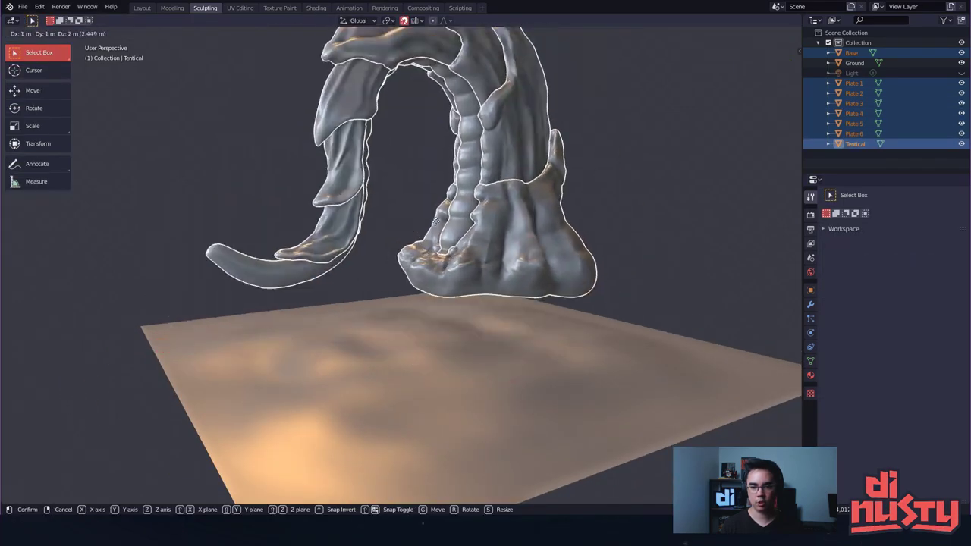
right_click(462, 235)
key("shift+Tab")
key("g")
right_click(464, 233)
scroll(499, 256, "down", 1)
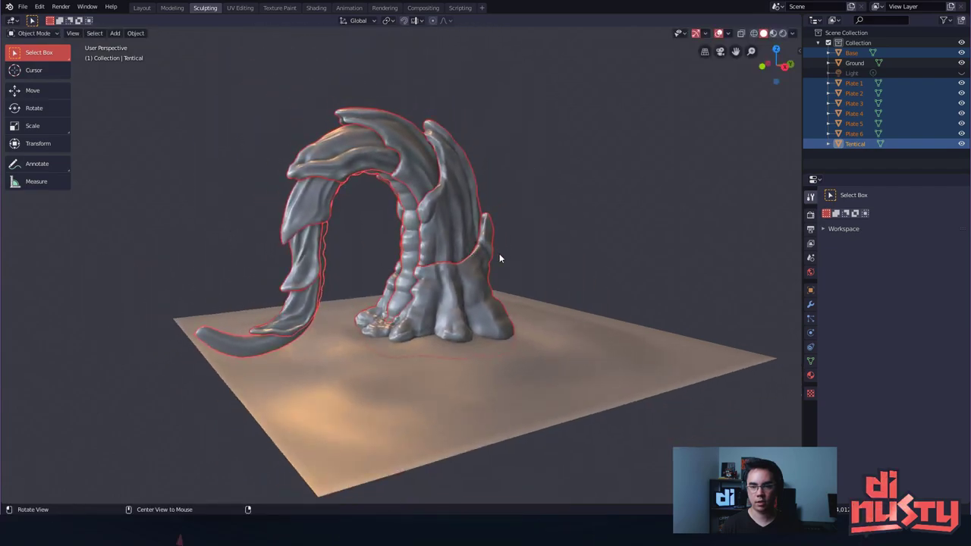
Add the ground plane to the selection of tentacle pieces.
left_click_drag(499, 256, 450, 271, "alt")
middle_click_drag(451, 270, 472, 238)
left_click(493, 349, "shift")
mouse_move(493, 348)
middle_mouse_down()
mouse_move(492, 323)
mouse_move(521, 307)
mouse_move(508, 296)
middle_mouse_up()
Export the scene as a Wavefront OBJ file named Export4Zbrush in the Blender Tests folder.
left_click(23, 7)
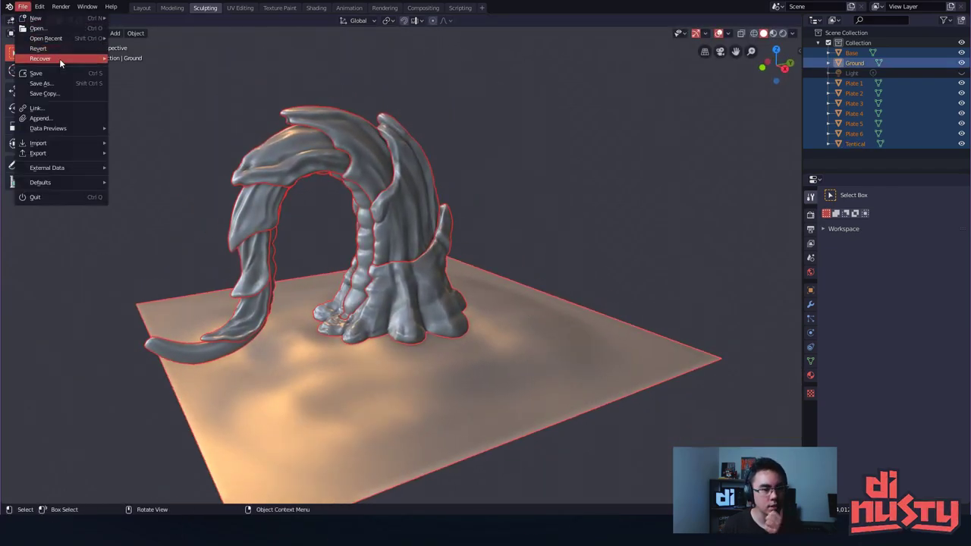
mouse_move(46, 151)
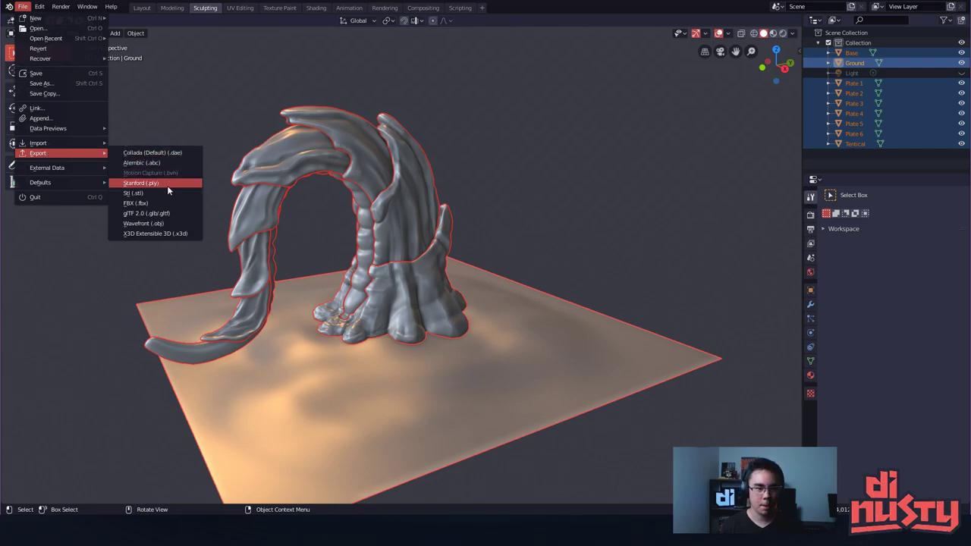
left_click(182, 224)
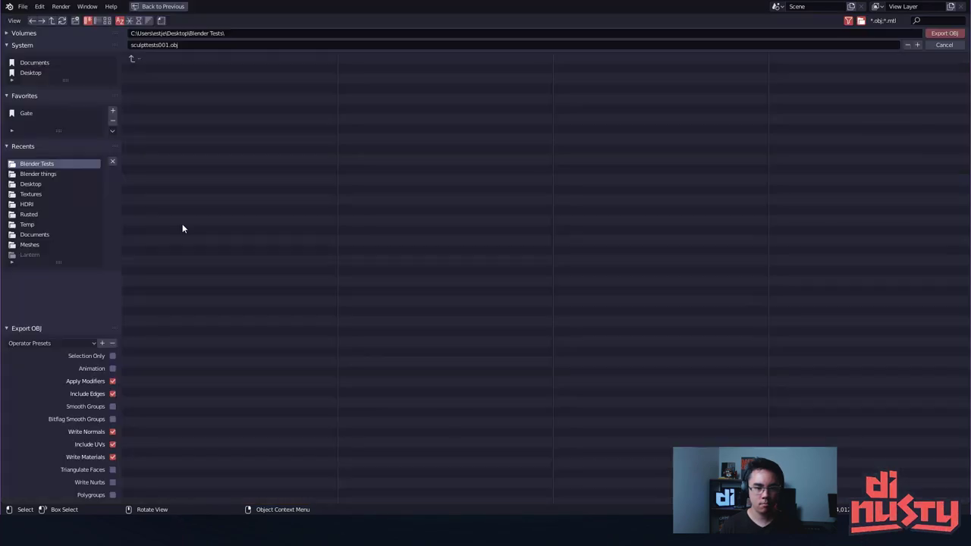
left_click(195, 45)
type("Z")
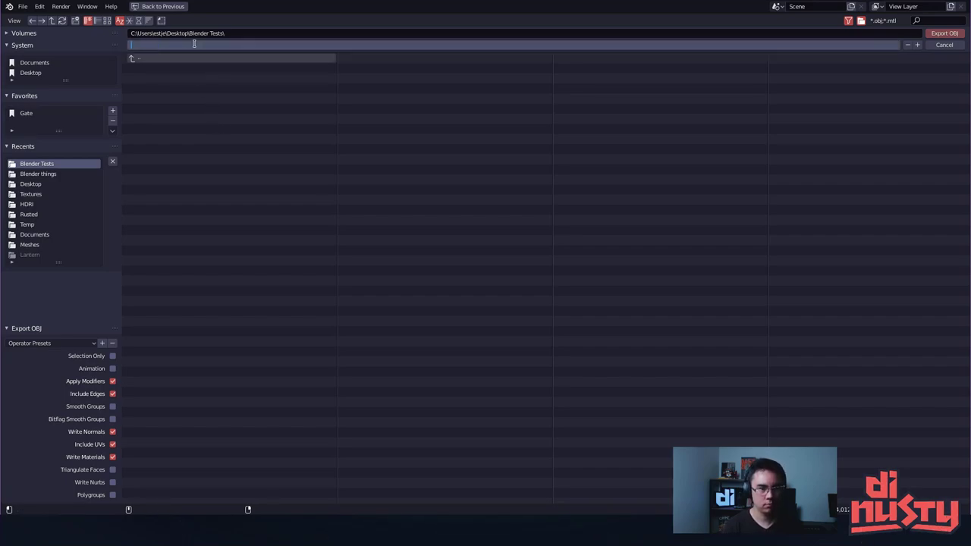
type("brushExpo")
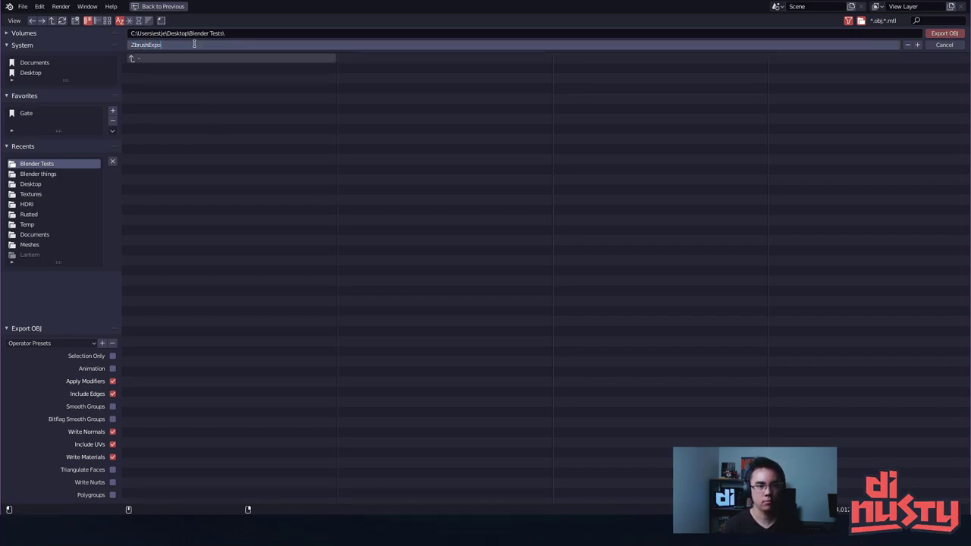
key("ctrl+a")
type("Expor")
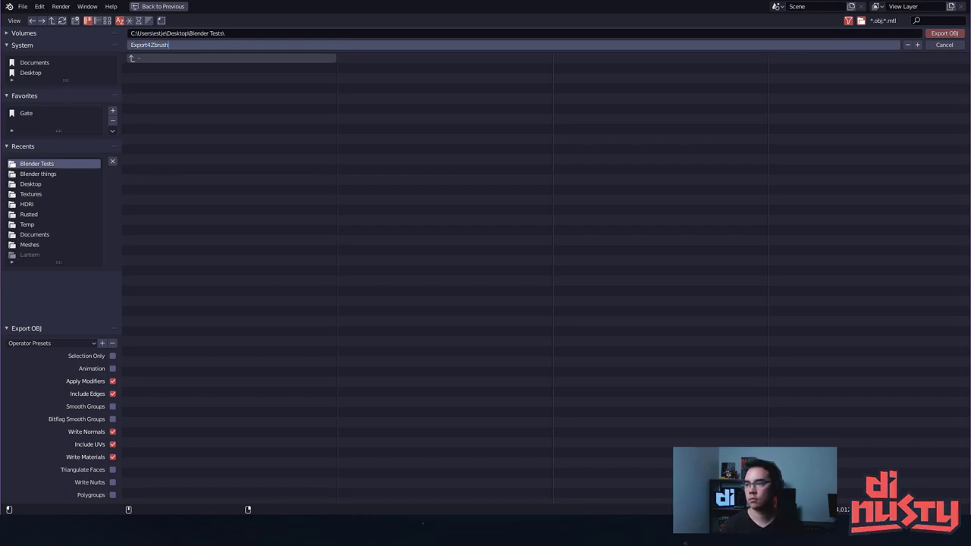
left_click(953, 37)
left_click(938, 34)
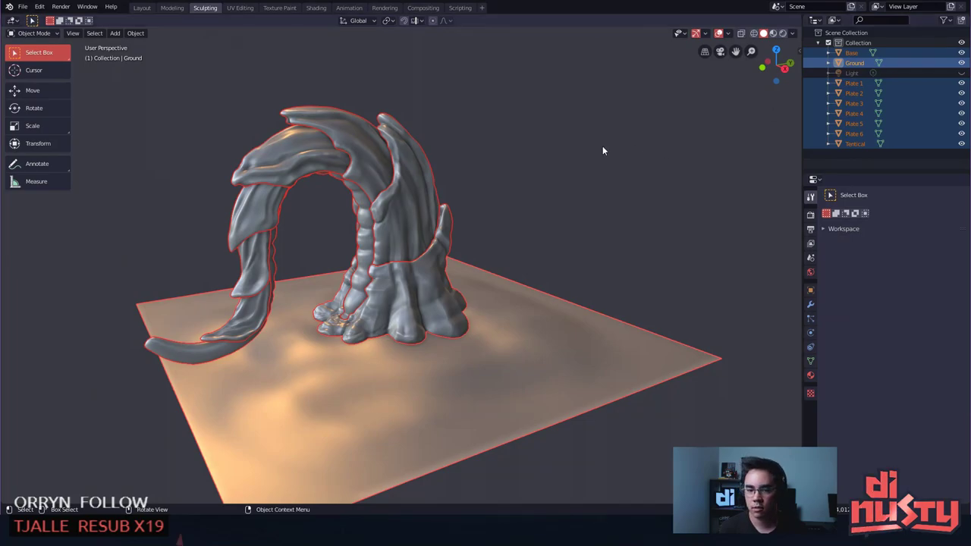
Clear the selection, switch to ZBrush with LightBox hidden, and open the 3D mesh import dialog.
left_click(543, 193)
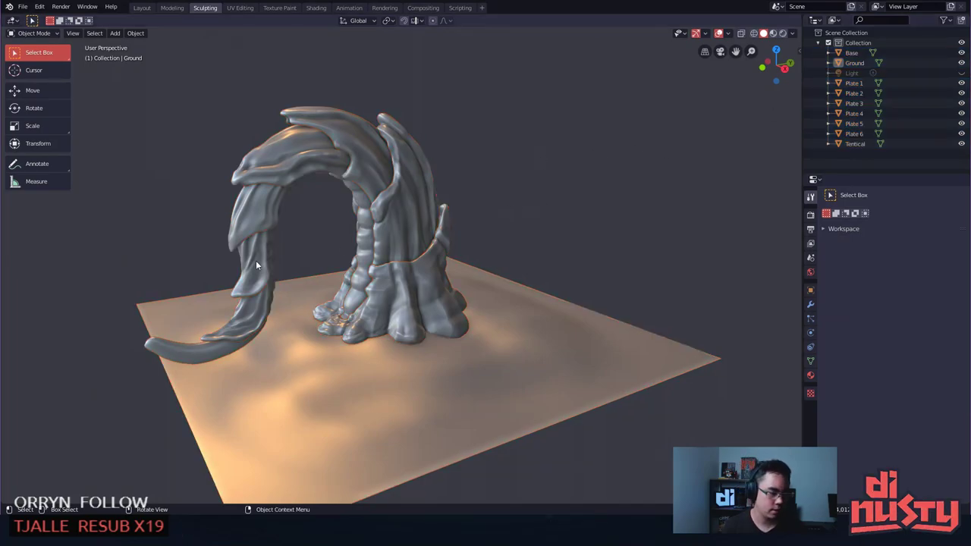
left_click(423, 534)
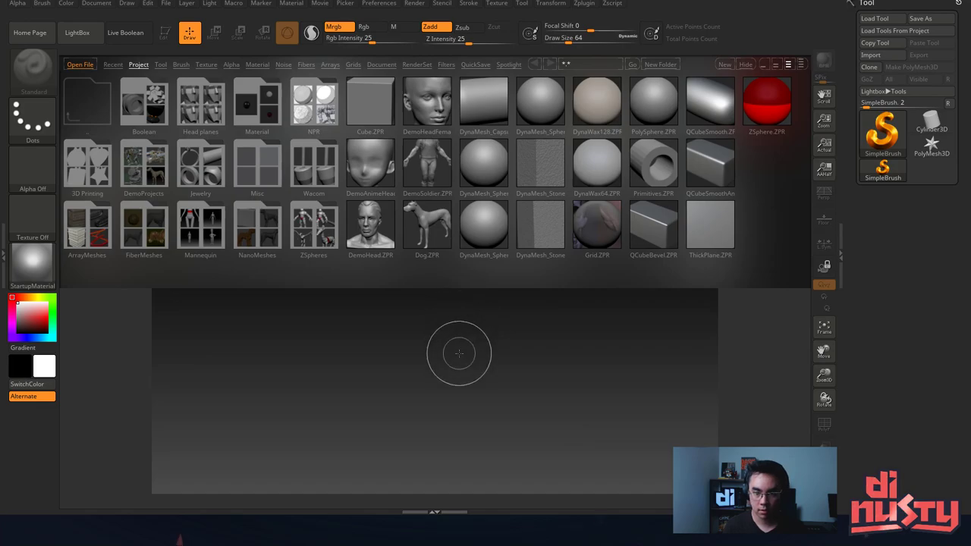
key("comma")
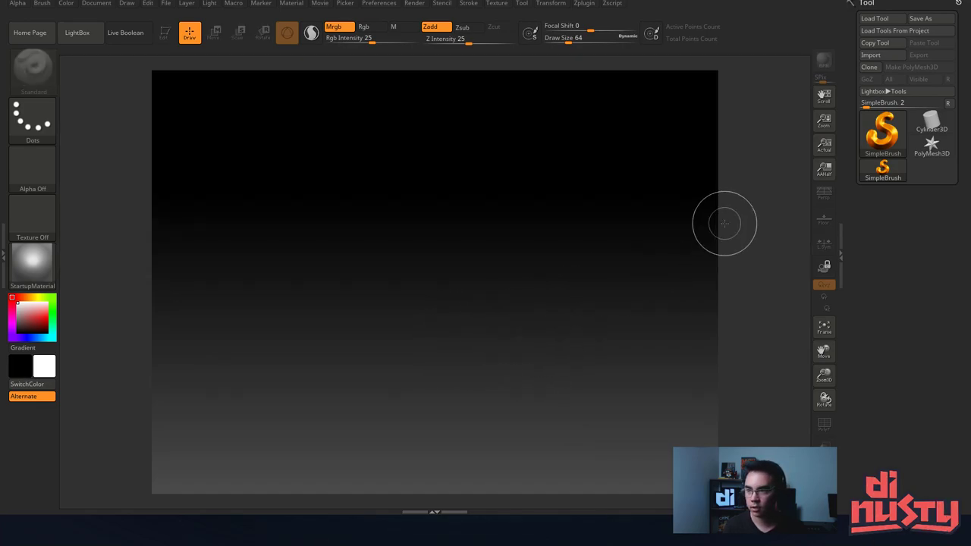
left_click(897, 58)
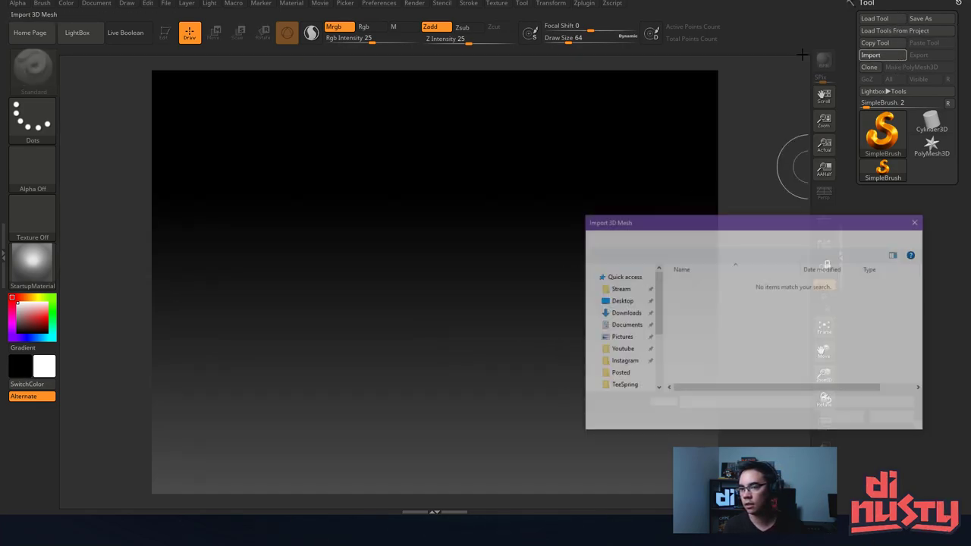
left_click_drag(871, 220, 0, 150)
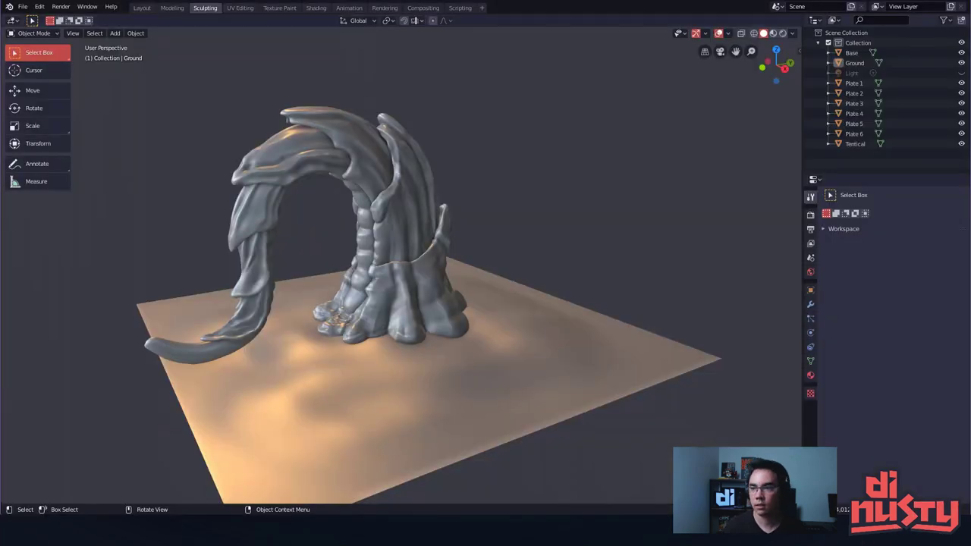
left_click(315, 111)
left_click(23, 7)
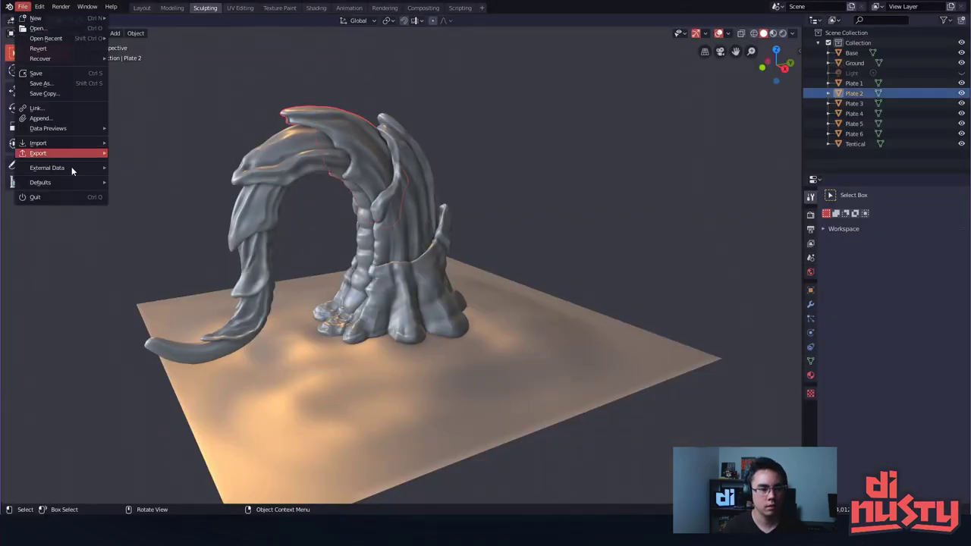
mouse_move(77, 148)
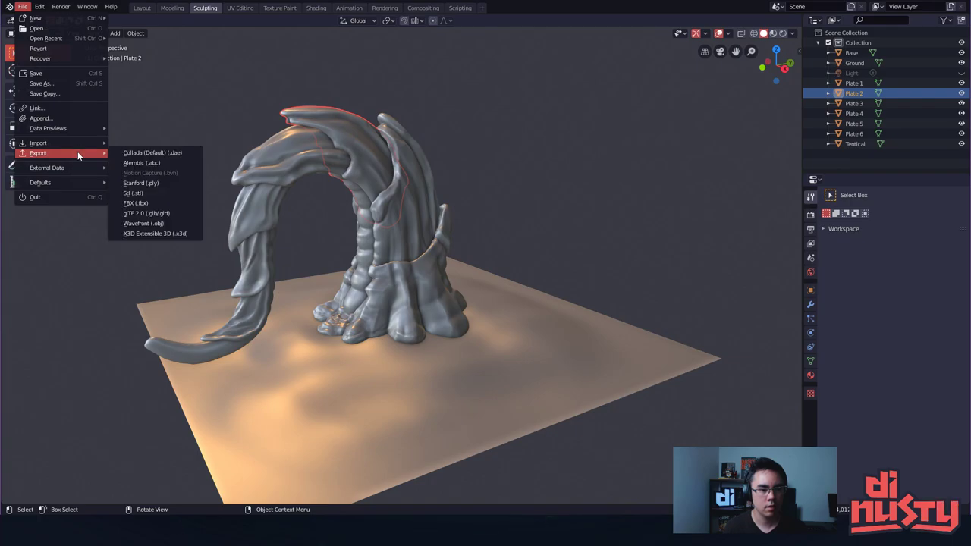
left_click(180, 225)
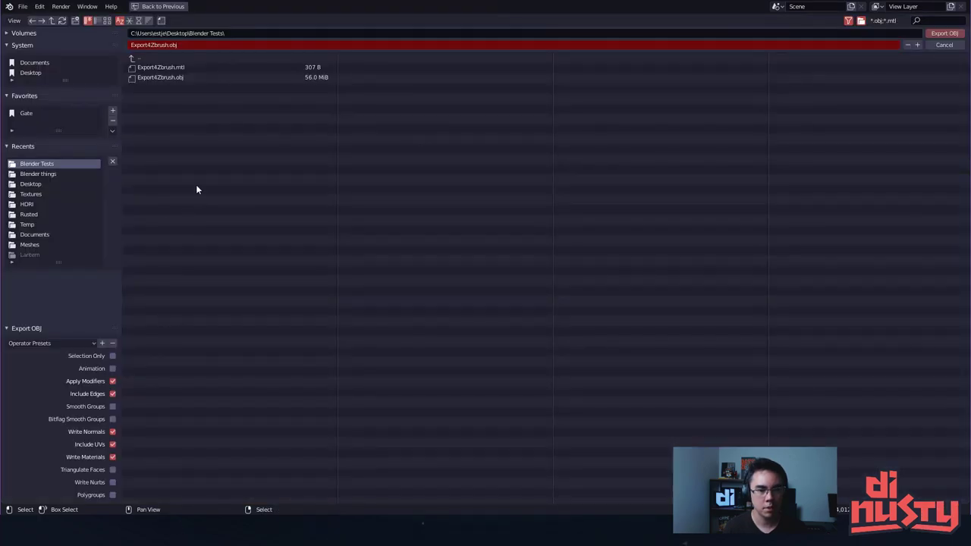
key("Escape")
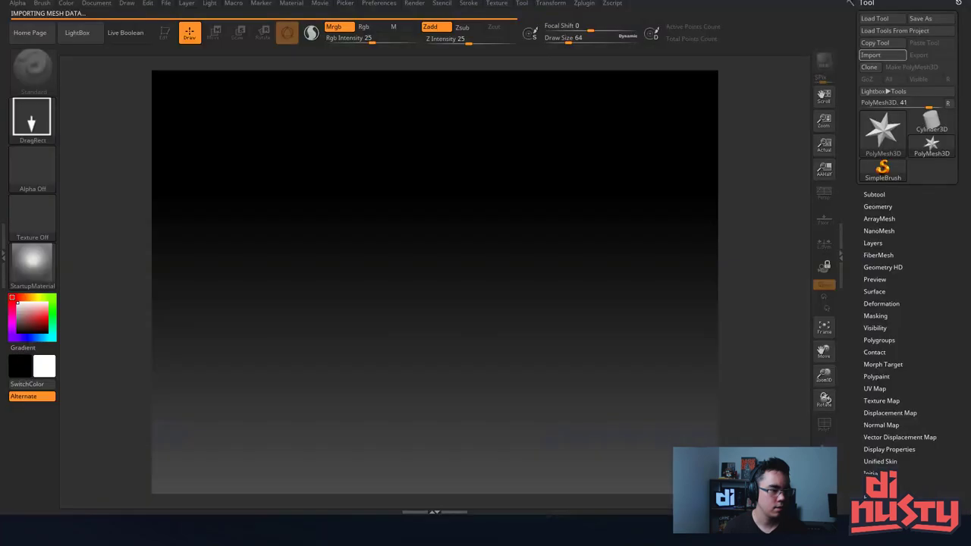
Draw the imported Export4Zbrush mesh onto the canvas and switch it into Edit mode.
left_click_drag(408, 273, 410, 383)
key("t")
left_click_drag(485, 348, 513, 373)
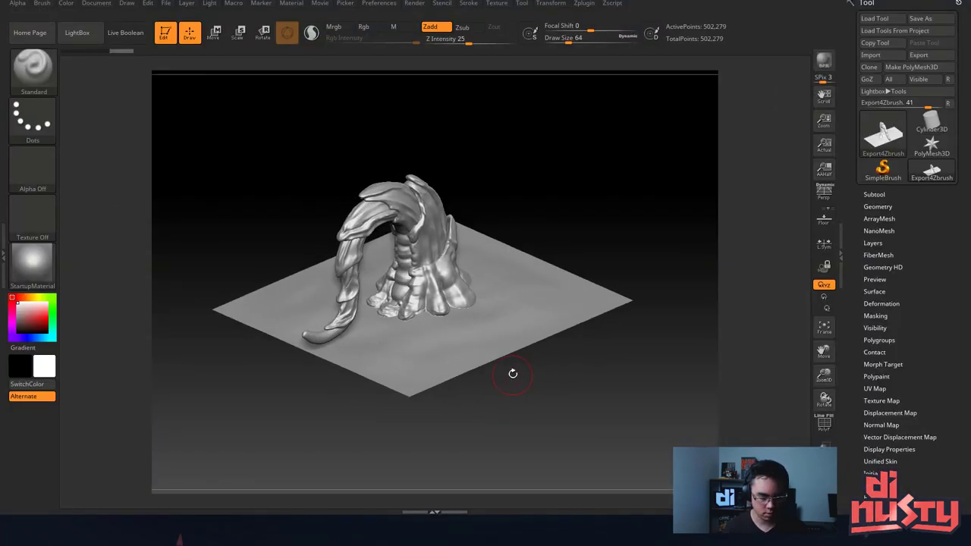
Turn on perspective distortion for the tentacle and ground mesh.
key("p")
key("p")
key("p")
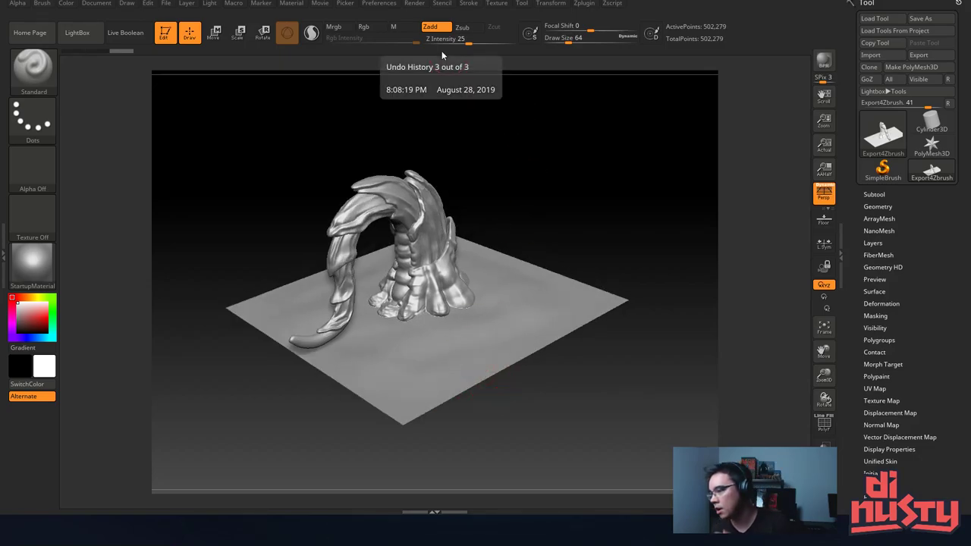
left_click(458, 80)
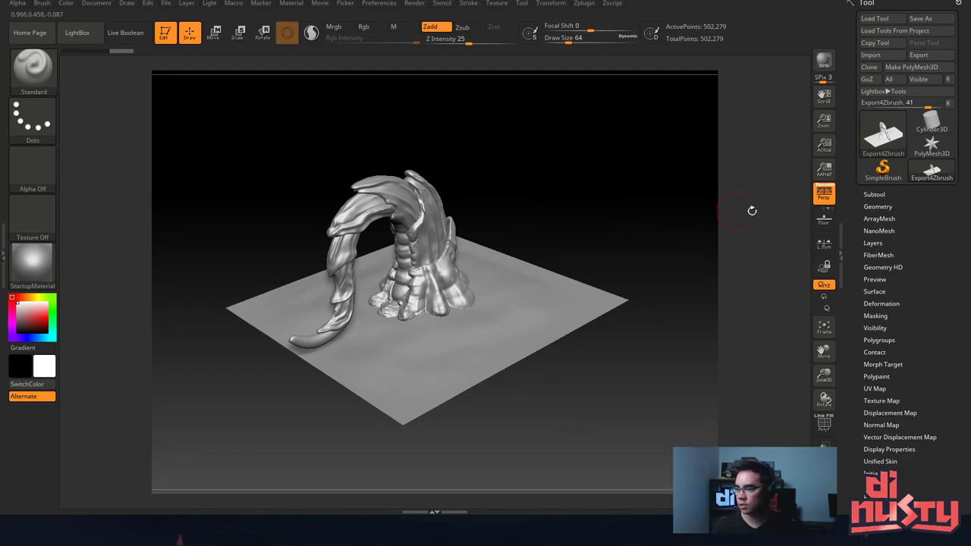
Create a new document sized to the workspace with WSize enabled, discarding the changes to the current document.
mouse_move(688, 195)
left_mouse_down()
mouse_move(600, 225)
mouse_move(643, 225)
mouse_move(581, 260)
mouse_move(641, 275)
mouse_move(642, 234)
mouse_move(612, 236)
mouse_move(633, 262)
mouse_move(622, 245)
mouse_move(613, 253)
mouse_move(637, 234)
mouse_move(616, 199)
left_mouse_up()
mouse_move(431, 253)
right_mouse_down()
mouse_move(444, 244)
mouse_move(485, 291)
mouse_move(464, 247)
mouse_move(465, 256)
right_mouse_up()
left_click_drag(463, 253, 618, 134)
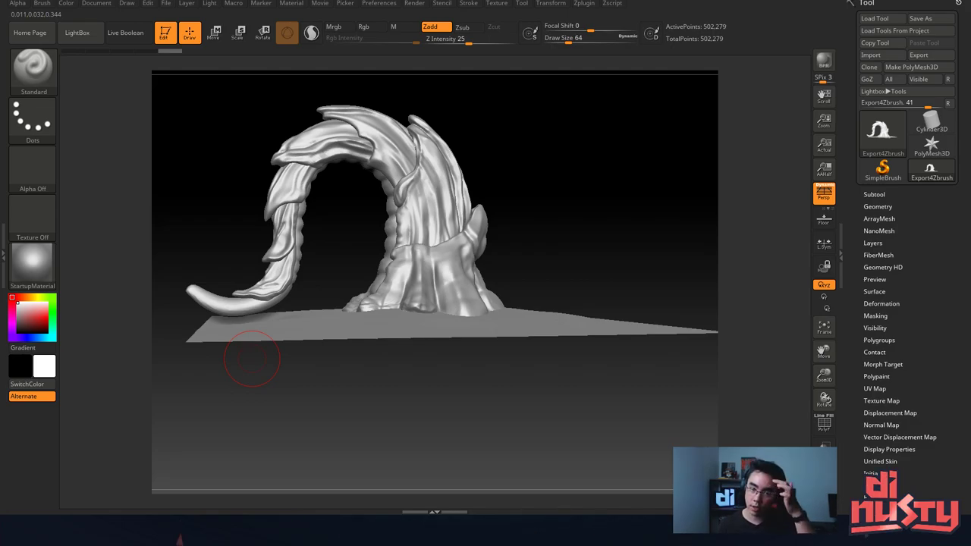
left_click(97, 3)
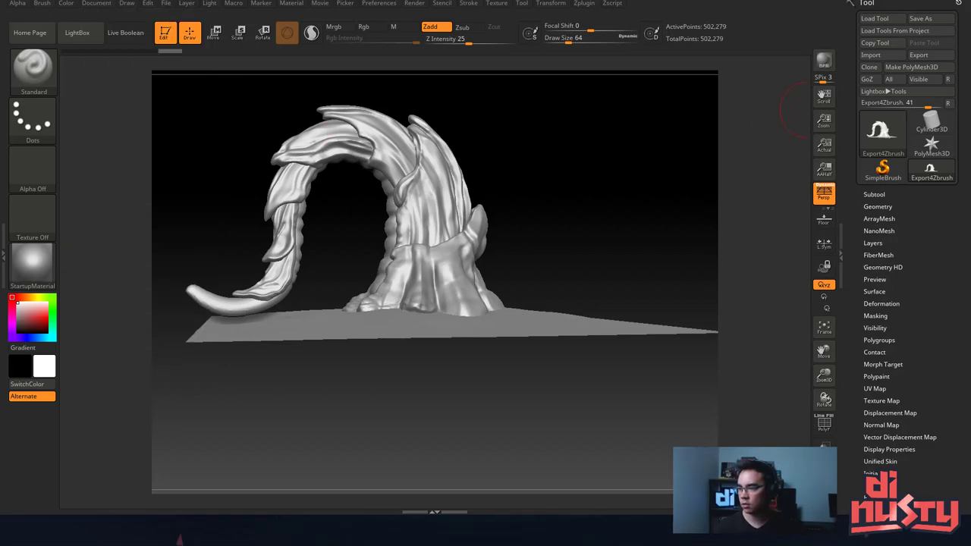
left_click(108, 4)
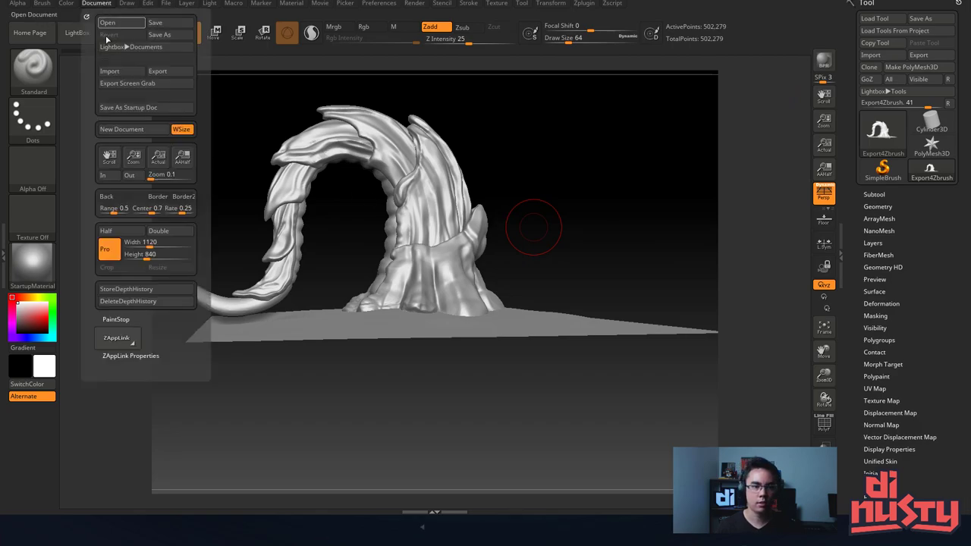
left_click(159, 130)
key("Return")
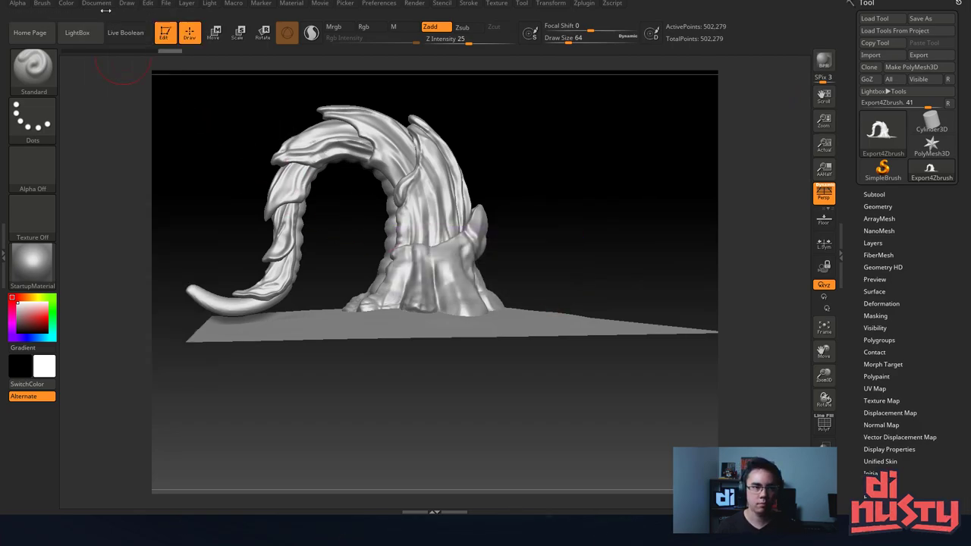
left_click(112, 5)
left_click(180, 130)
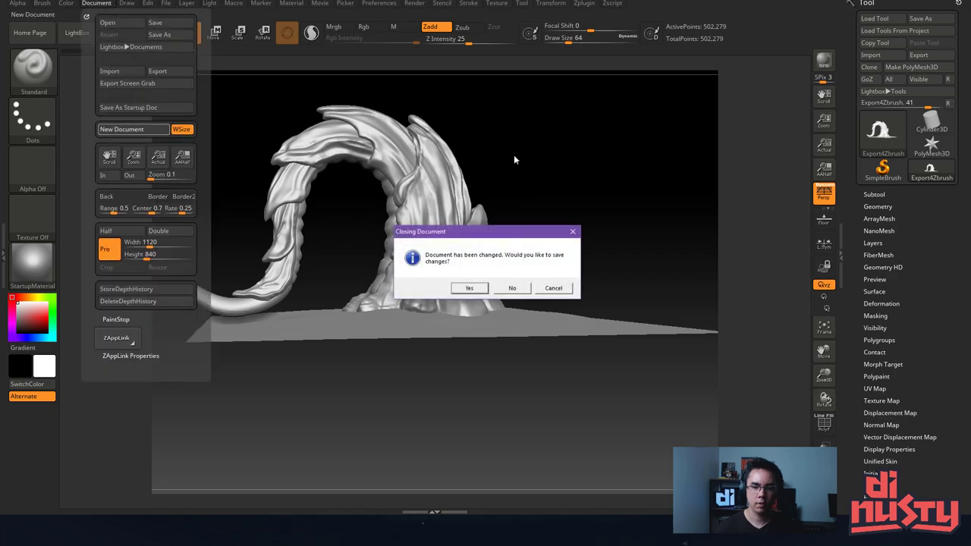
left_click(523, 295)
Redraw the Export4Zbrush mesh on the new canvas and enter Edit mode.
left_click_drag(468, 345, 461, 410)
key("t")
mouse_move(639, 288)
left_mouse_down()
mouse_move(622, 278)
mouse_move(649, 316)
mouse_move(633, 301)
left_mouse_up()
mouse_move(327, 191)
left_mouse_down()
mouse_move(356, 209)
mouse_move(409, 181)
mouse_move(452, 236)
mouse_move(424, 228)
mouse_move(368, 265)
left_mouse_up()
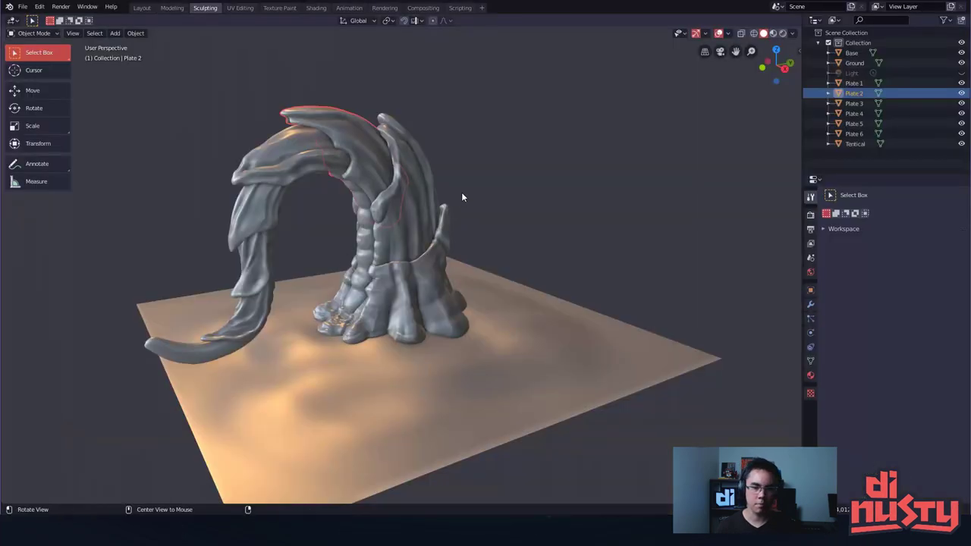
Switch between Blender and ZBrush to compare the original tentacle with the imported mesh from similar angles.
mouse_move(461, 191)
middle_mouse_down()
mouse_move(396, 230)
mouse_move(453, 278)
mouse_move(433, 310)
mouse_move(521, 281)
mouse_move(483, 307)
mouse_move(427, 265)
mouse_move(523, 286)
mouse_move(614, 118)
middle_mouse_up()
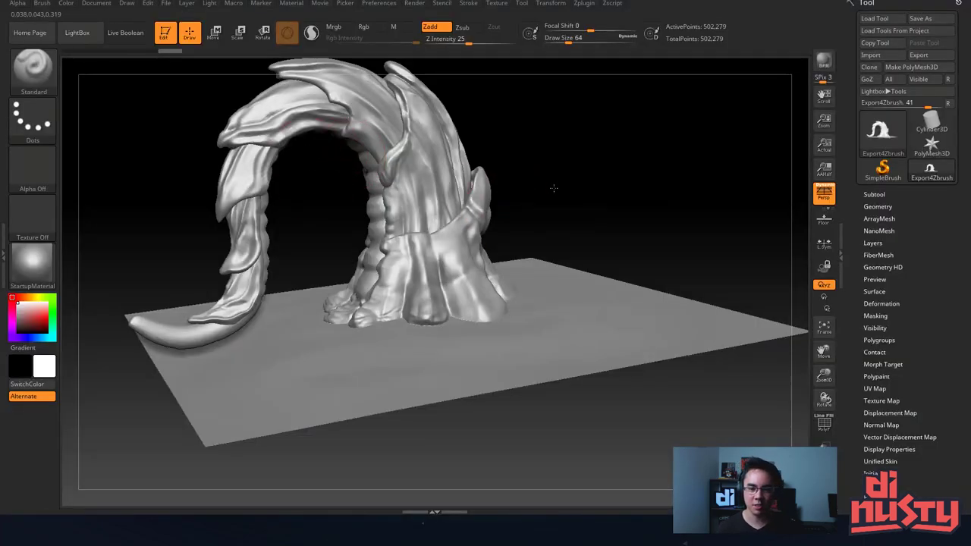
mouse_move(557, 188)
left_mouse_down()
mouse_move(574, 182)
mouse_move(576, 194)
left_mouse_up()
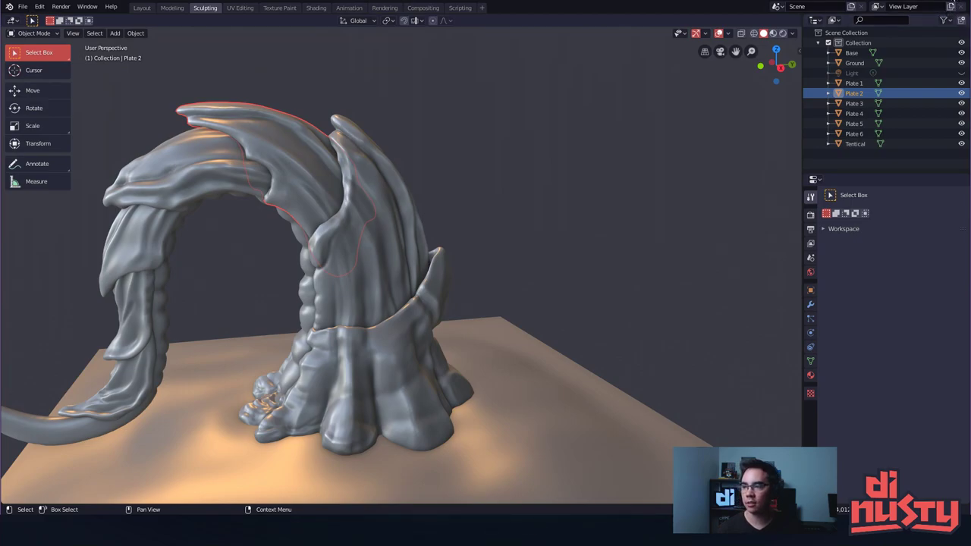
left_click(954, 2)
left_click(514, 272)
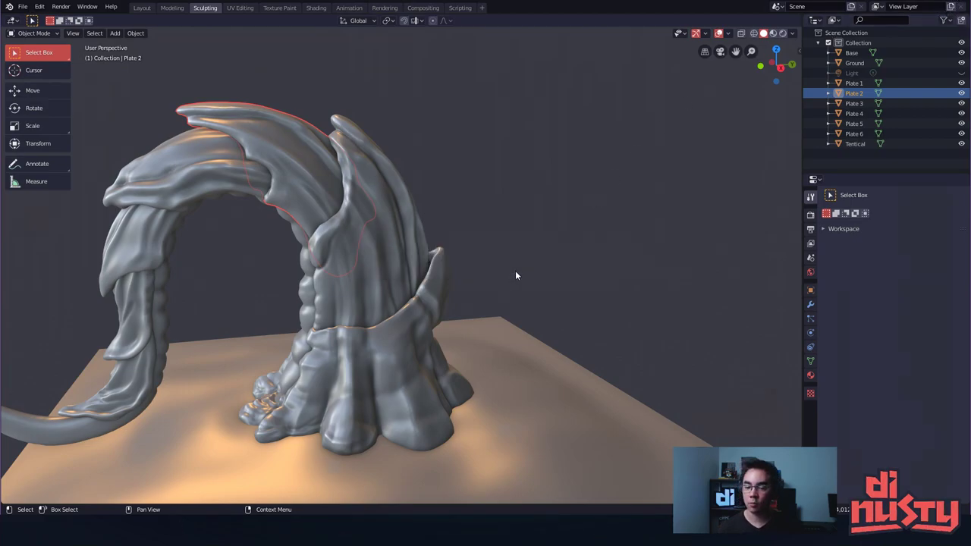
mouse_move(591, 194)
left_mouse_down()
mouse_move(555, 212)
mouse_move(608, 225)
left_mouse_up()
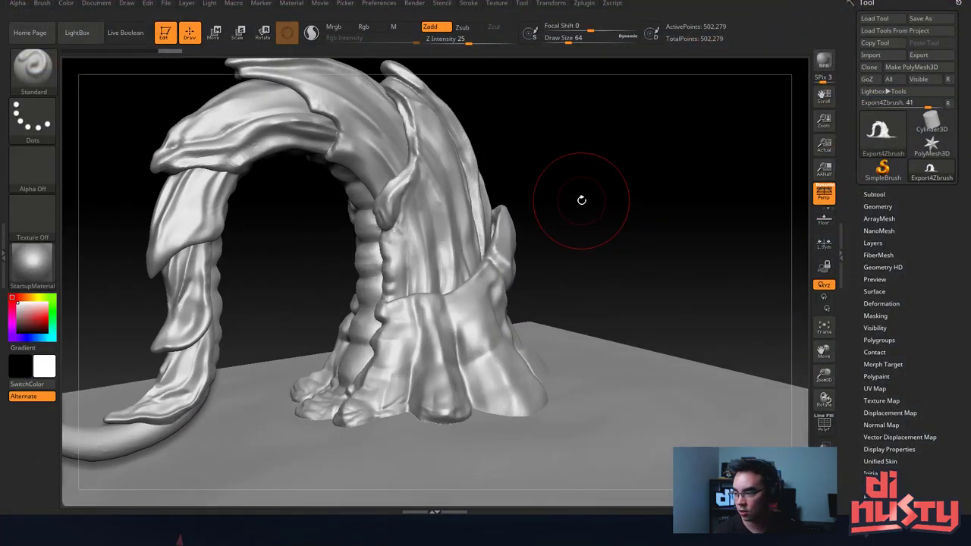
mouse_move(574, 187)
left_mouse_down()
mouse_move(612, 192)
mouse_move(620, 217)
mouse_move(630, 195)
mouse_move(643, 198)
left_mouse_up()
mouse_move(643, 197)
left_mouse_down()
mouse_move(579, 190)
mouse_move(584, 224)
mouse_move(794, 207)
left_mouse_up()
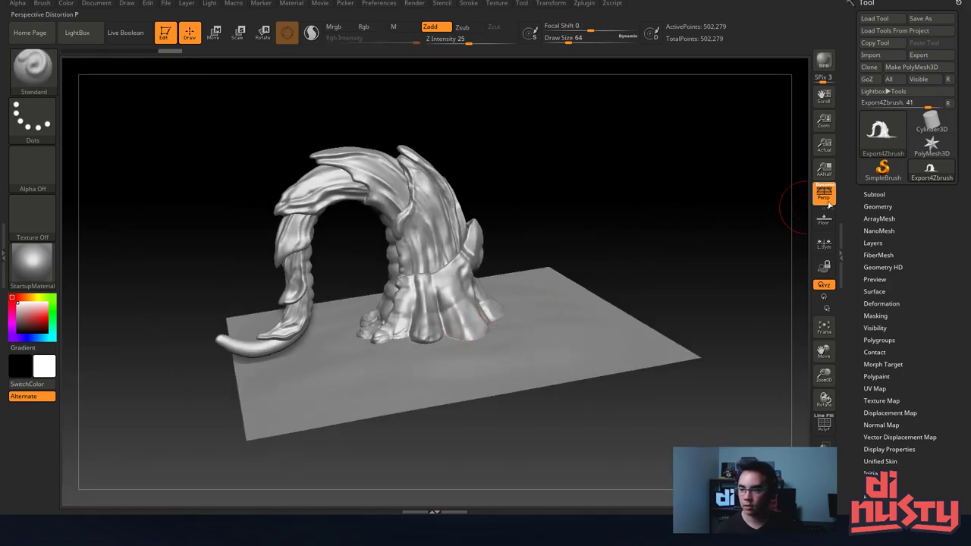
Check the subtool list for the imported mesh and open the Polygroups options.
left_click(874, 194)
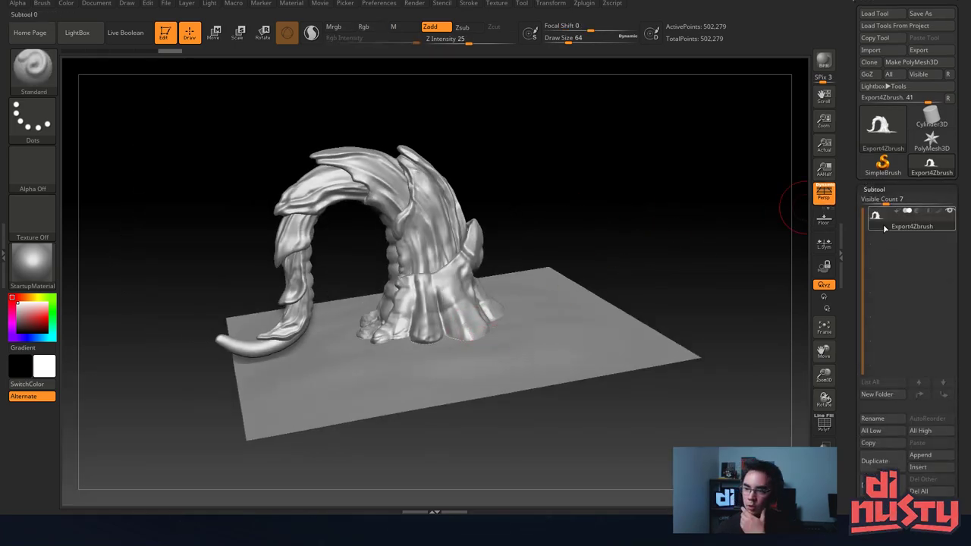
mouse_move(640, 190)
left_mouse_down()
mouse_move(617, 190)
mouse_move(618, 255)
left_mouse_up()
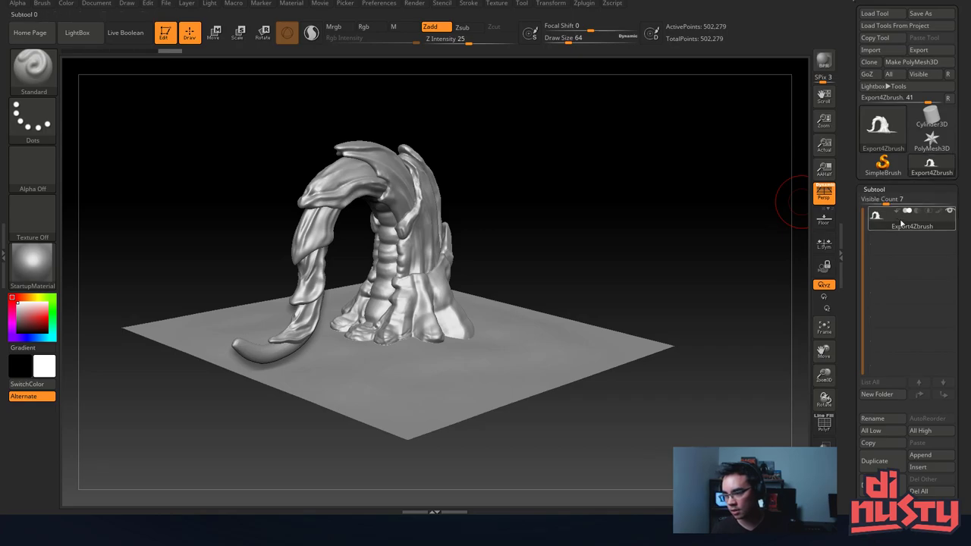
left_click_drag(846, 412, 849, 363)
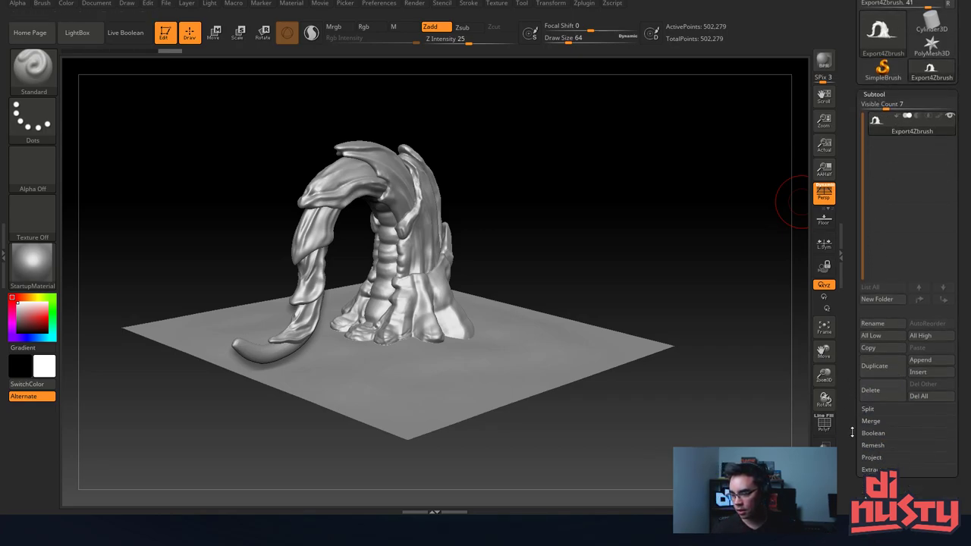
left_click_drag(851, 432, 856, 366)
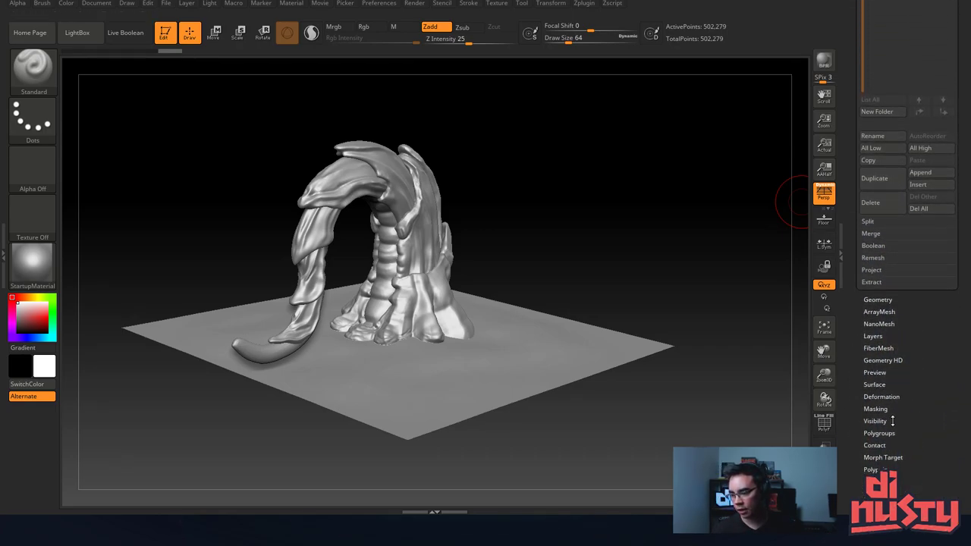
left_click(879, 433)
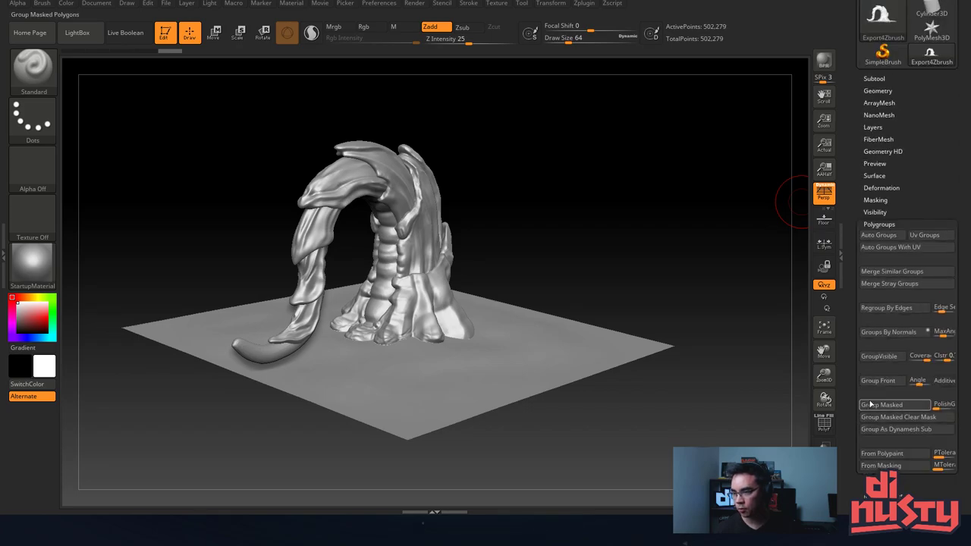
Turn on the polyframe display to show the mesh's wireframe and polygroup colors.
key("shift+f")
left_click_drag(703, 223, 698, 251)
key("shift+f")
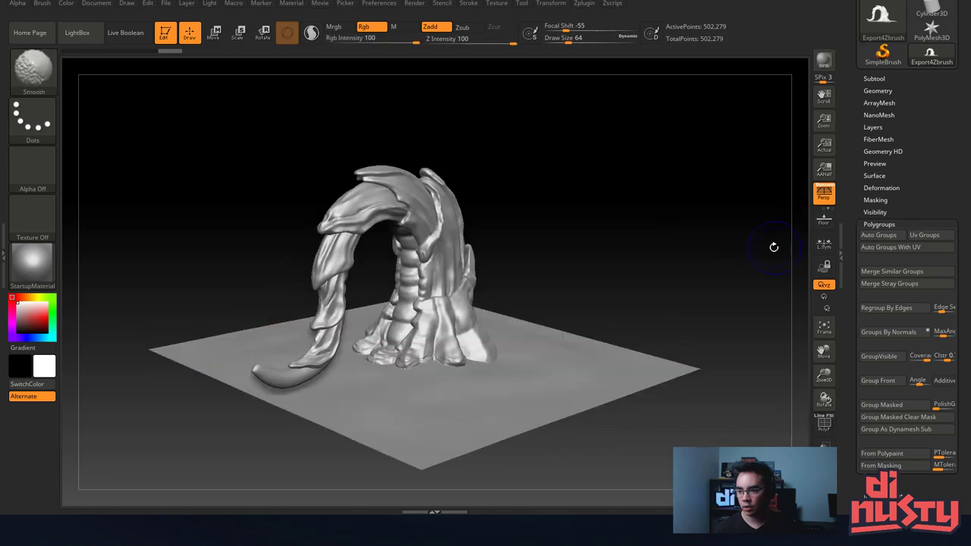
key("shift+f")
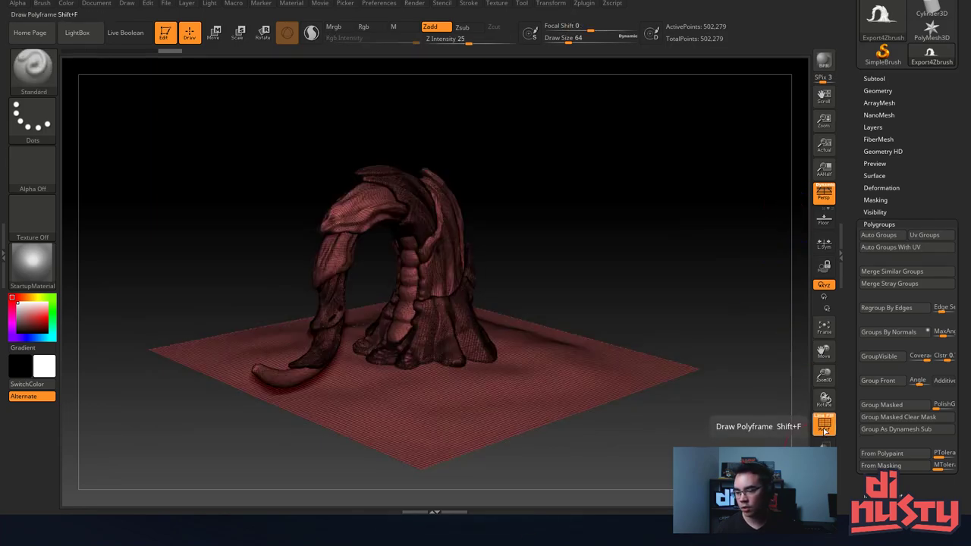
left_click(823, 430)
left_click(823, 429)
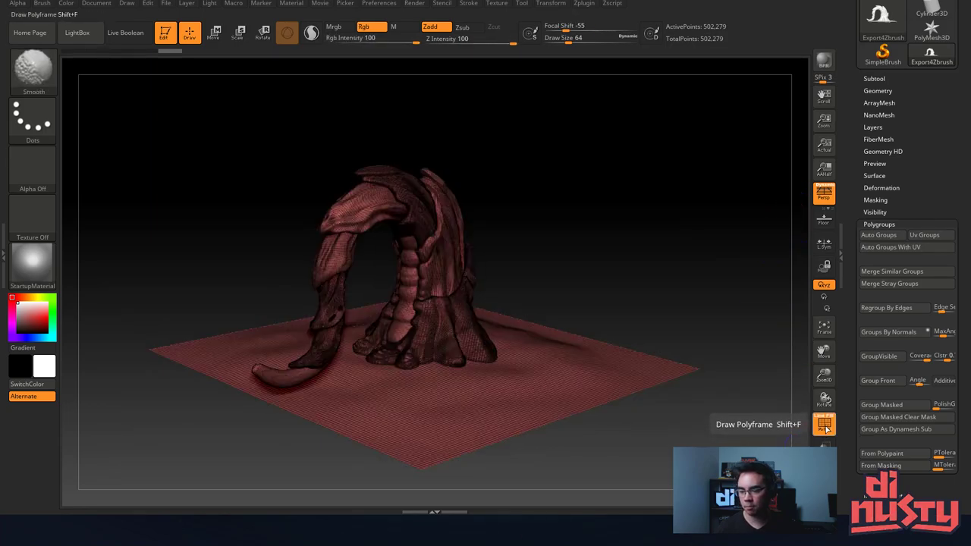
left_click_drag(650, 217, 704, 199, "alt")
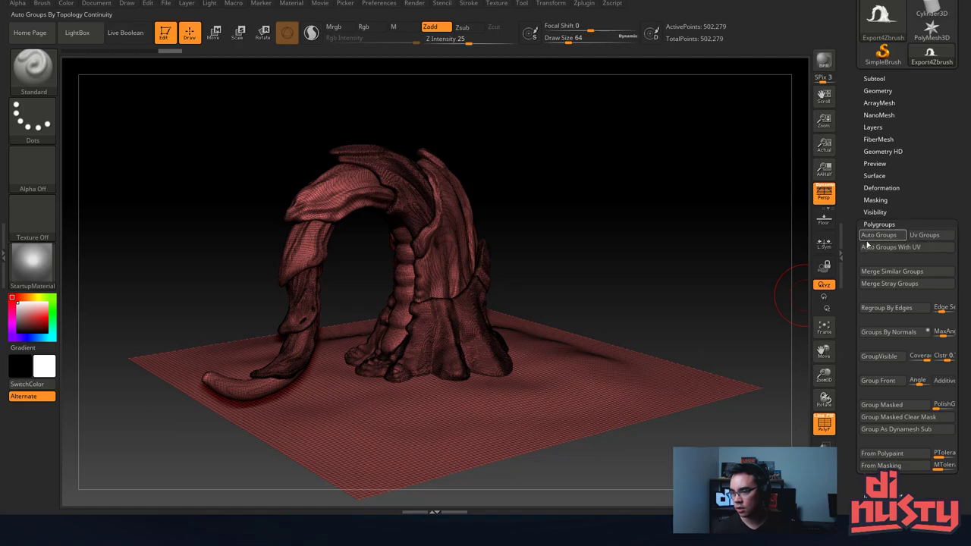
Assign a separate polygroup to each disconnected piece of the mesh with Auto Groups.
left_click(878, 235)
mouse_move(631, 221)
left_mouse_down()
mouse_move(596, 235)
mouse_move(629, 227)
left_mouse_up()
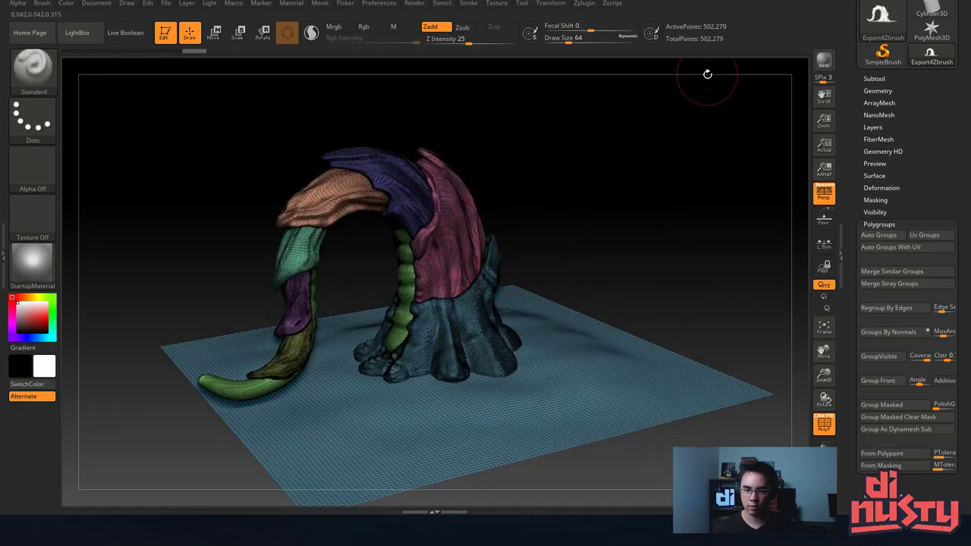
left_click_drag(706, 74, 686, 176)
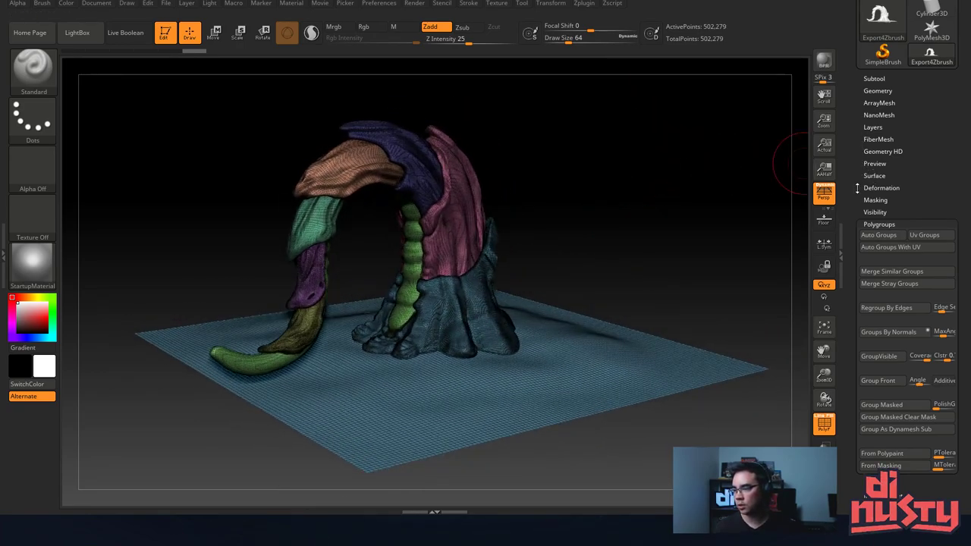
Split the Export4Zbrush mesh into separate subtools by polygroup with Groups Split, accepting the non-undoable operation.
left_click(874, 78)
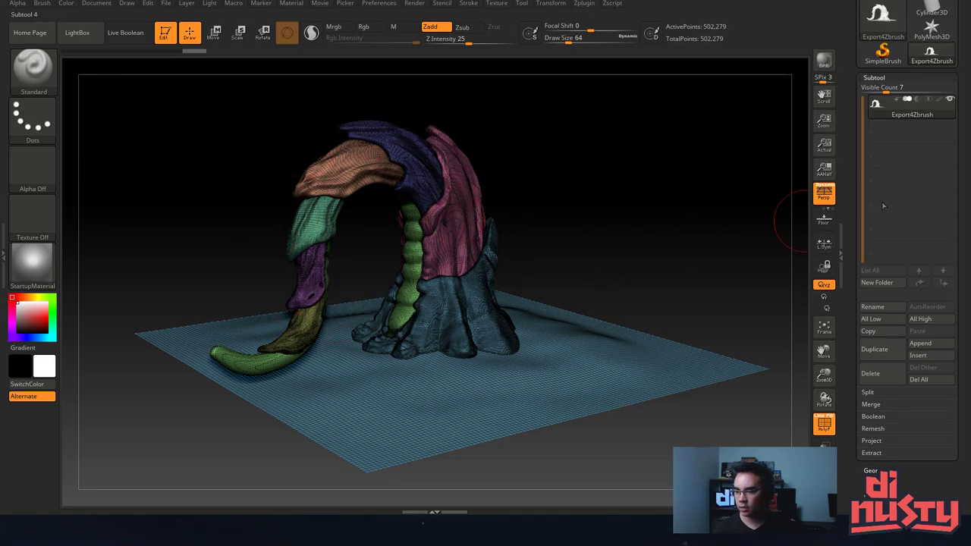
left_click(867, 392)
scroll(851, 404, "down", 2)
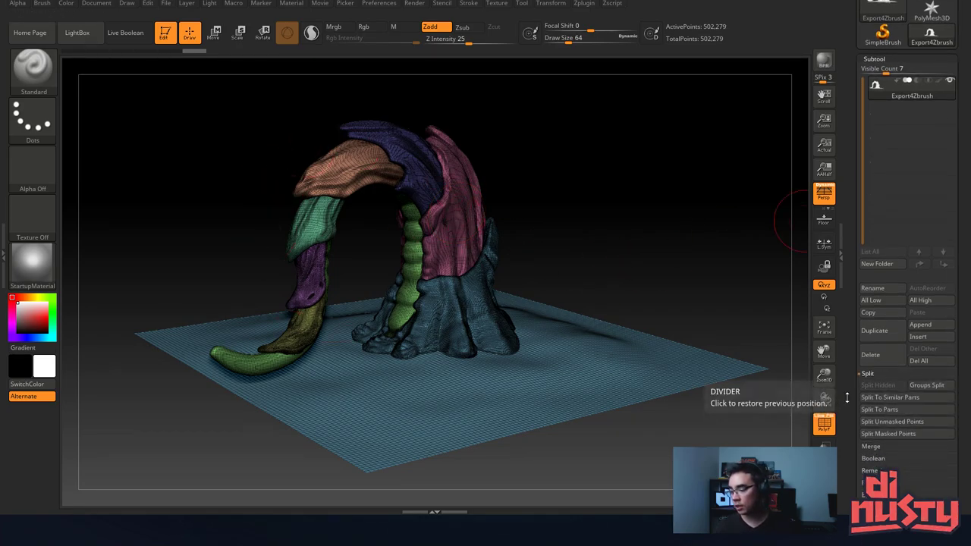
scroll(879, 379, "down", 3)
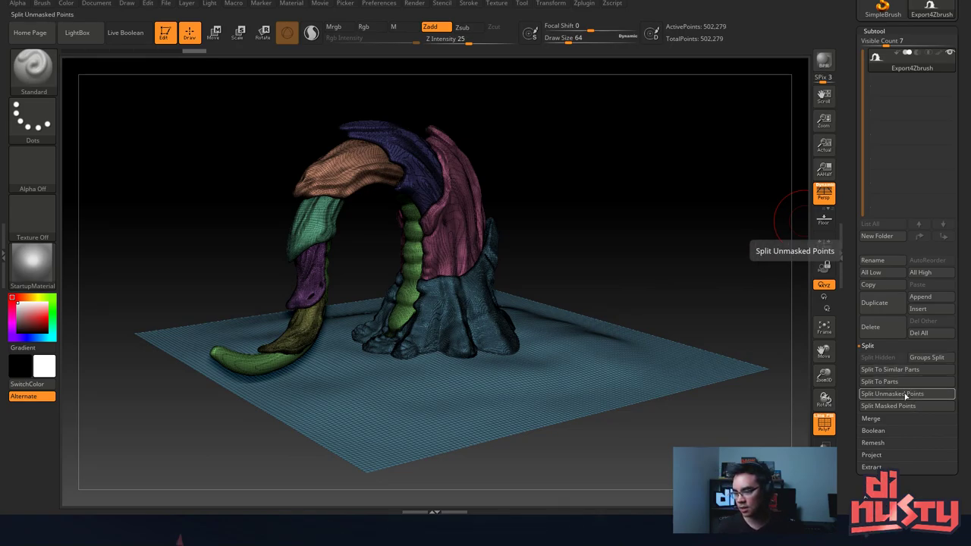
left_click(931, 357)
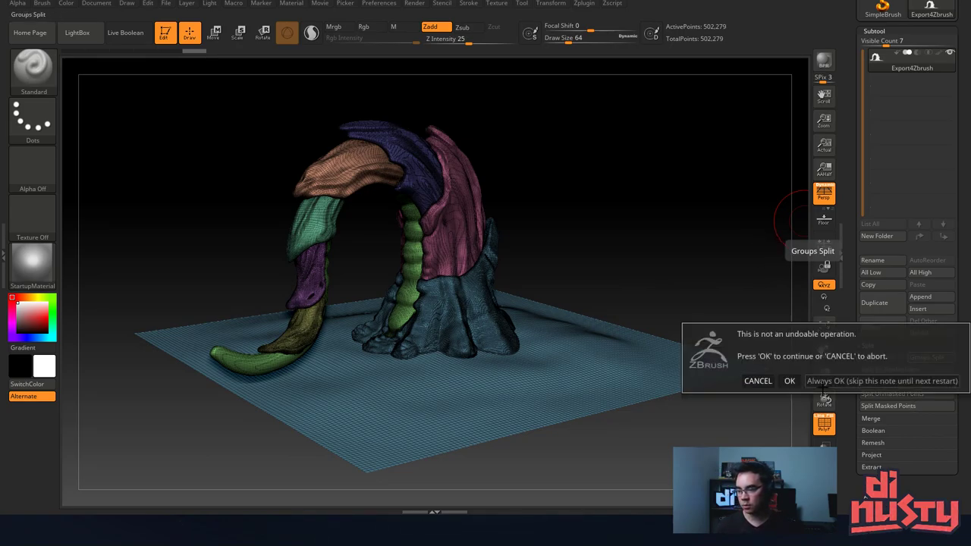
left_click(789, 381)
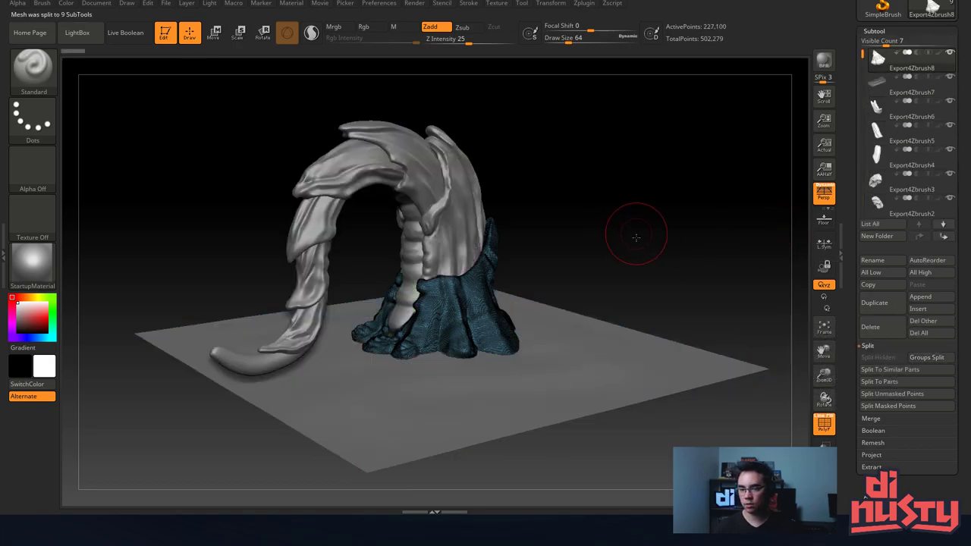
Turn off the polyframe display on the split tentacle model.
left_click_drag(636, 238, 670, 223)
key("shift+f")
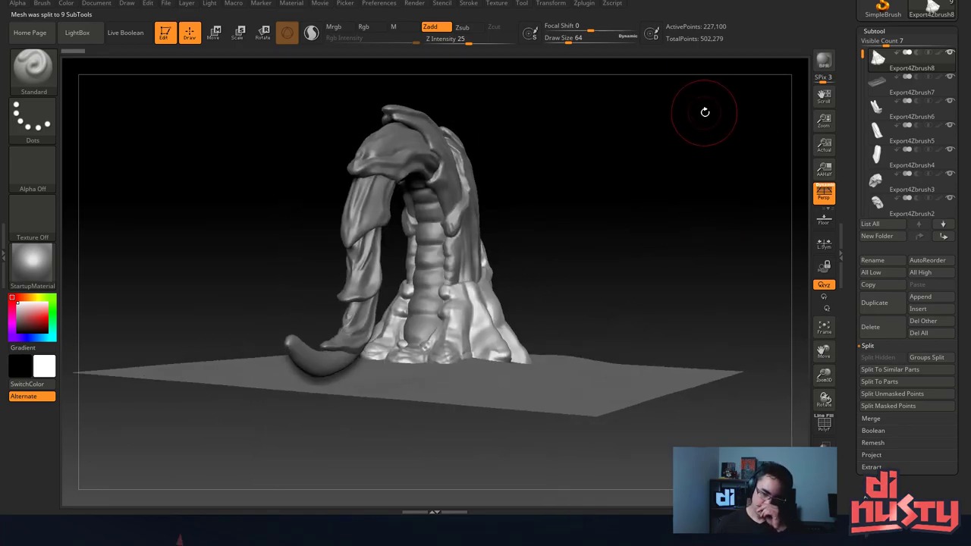
left_click_drag(624, 251, 683, 195)
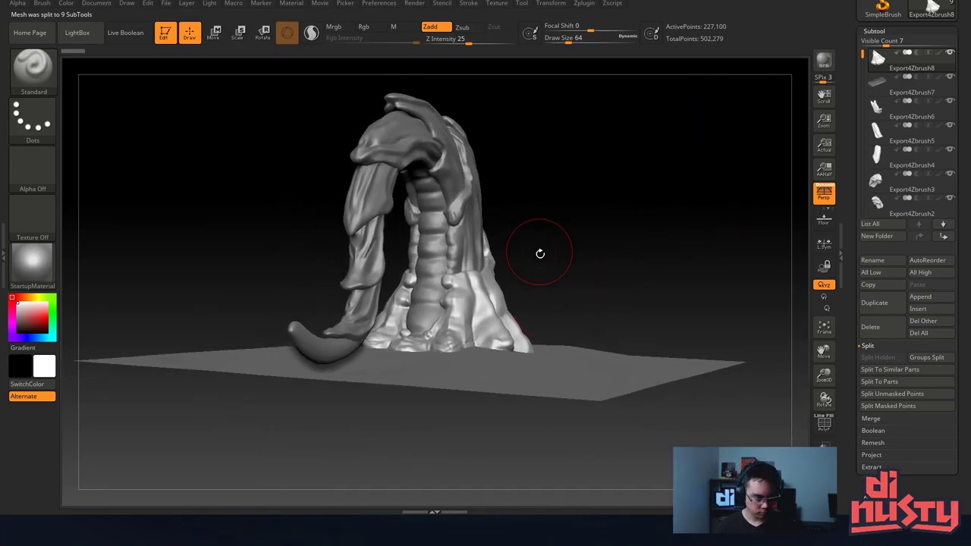
Bring up the quick-pick list of subtools over the canvas to view the separated pieces.
key("n")
key("n")
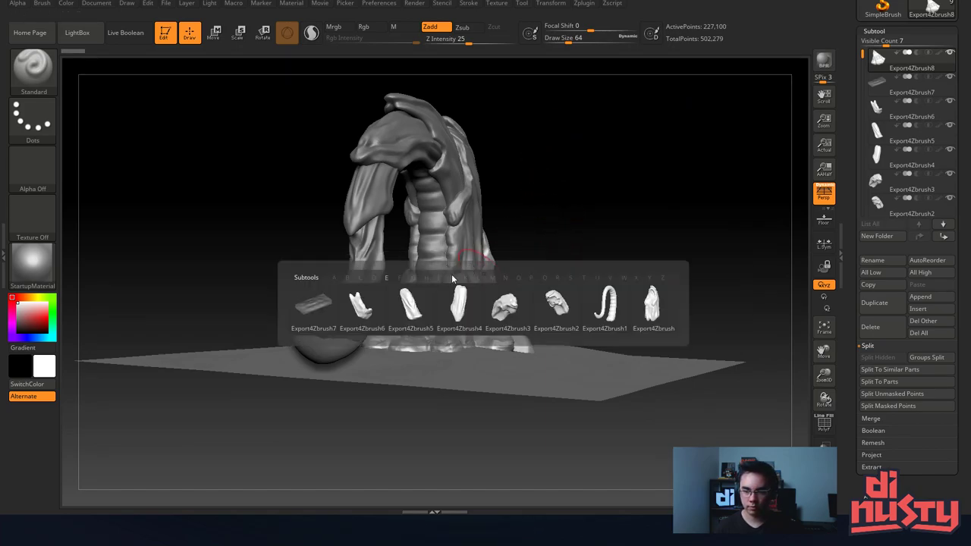
key("n")
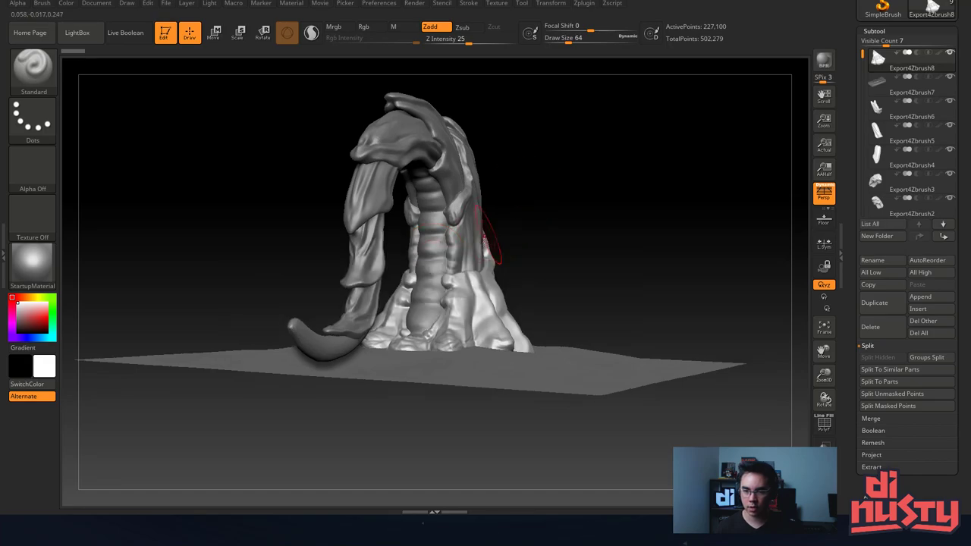
Switch the active subtool directly on the model among the tentacle pieces, ending on the upper arch plate Export4Zbrush2.
left_click(484, 235, "alt")
mouse_move(579, 215)
left_mouse_down()
mouse_move(559, 214)
mouse_move(563, 223)
left_mouse_up()
left_click(487, 227, "alt")
left_click(486, 300, "alt")
left_click(436, 186, "alt")
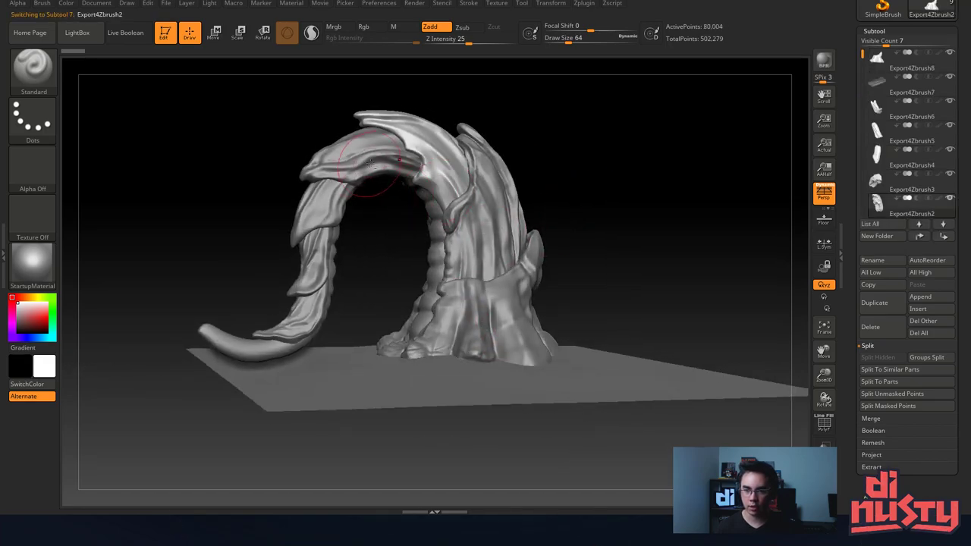
Switch the active subtool directly on the model through the arch and hanging plates, ending on the inner tentacle core Export4Zbrush1.
left_click(373, 161, "alt")
left_click(323, 207, "alt")
left_click(316, 264, "alt")
left_click(379, 370, "alt")
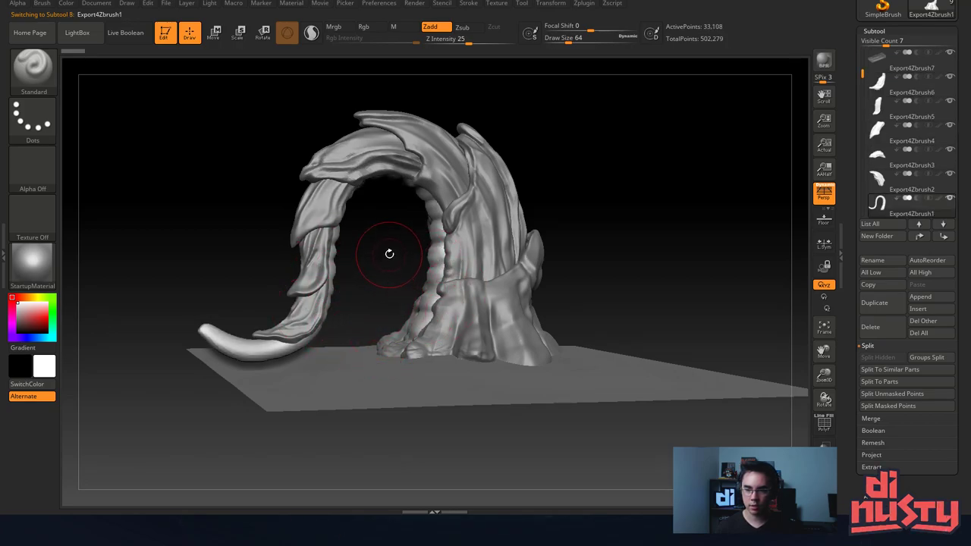
left_click_drag(388, 253, 412, 245)
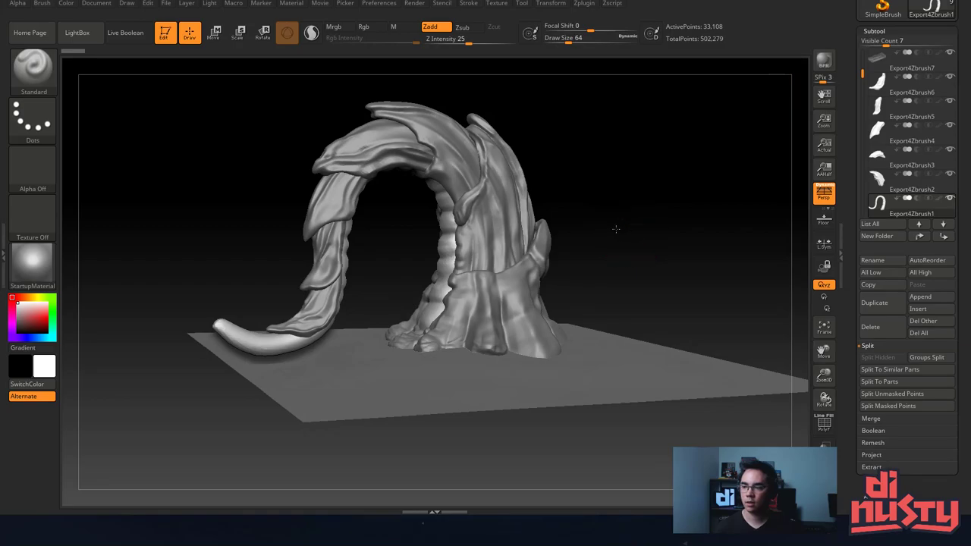
mouse_move(619, 226)
left_mouse_down()
mouse_move(646, 217)
mouse_move(622, 235)
mouse_move(633, 229)
left_mouse_up()
mouse_move(629, 190)
left_mouse_down()
mouse_move(697, 223)
mouse_move(622, 200)
mouse_move(611, 219)
mouse_move(625, 222)
left_mouse_up()
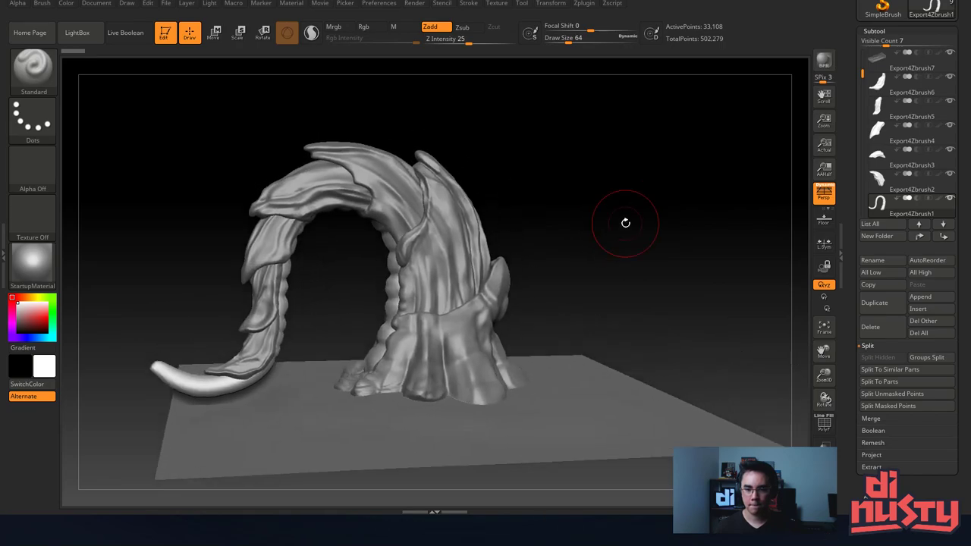
Browse the MatCap and standard material library for a different preview material.
left_click(34, 265)
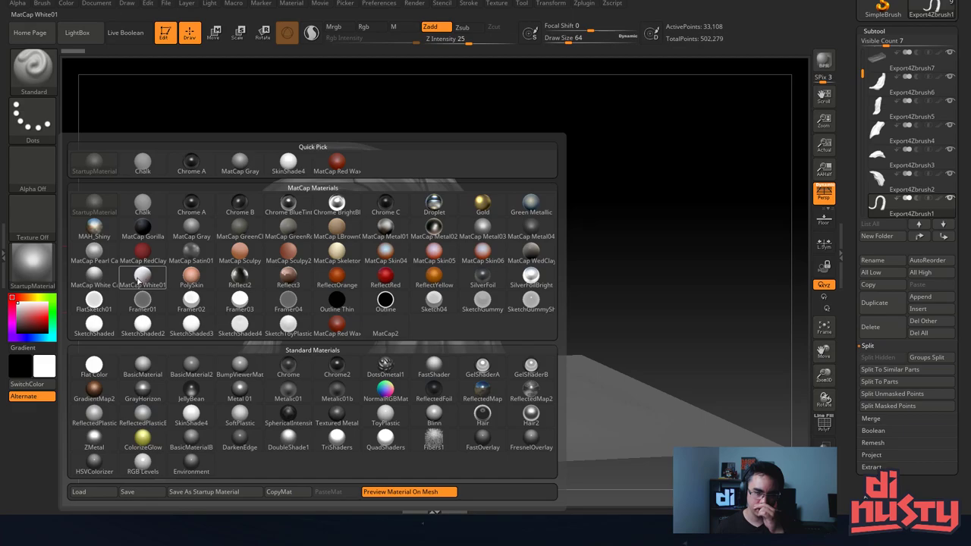
mouse_move(141, 280)
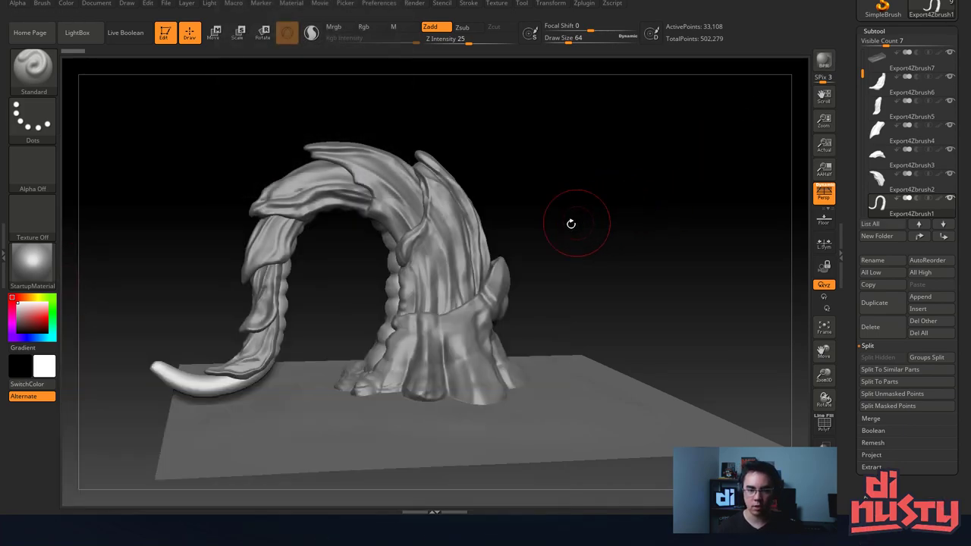
left_click_drag(596, 246, 620, 232)
left_click(33, 262)
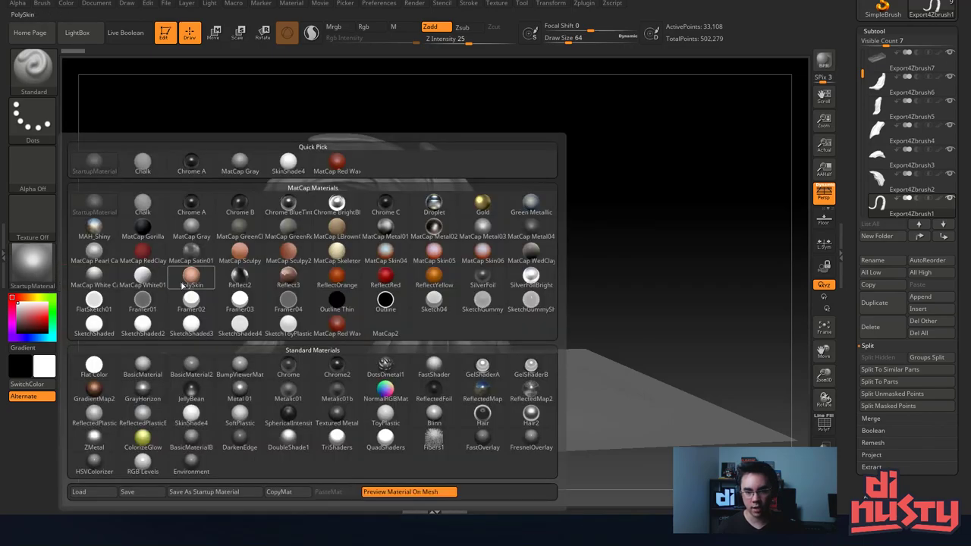
mouse_move(338, 332)
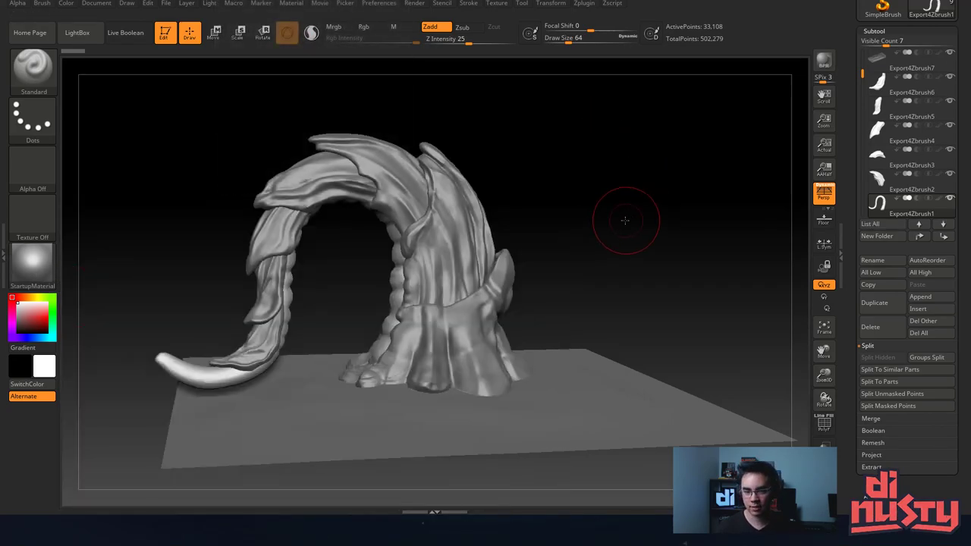
Make the tentacle's flared base piece Export4Zbrush8 the active subtool, selecting it directly on the model.
left_click_drag(624, 217, 385, 261)
left_click_drag(538, 159, 554, 150)
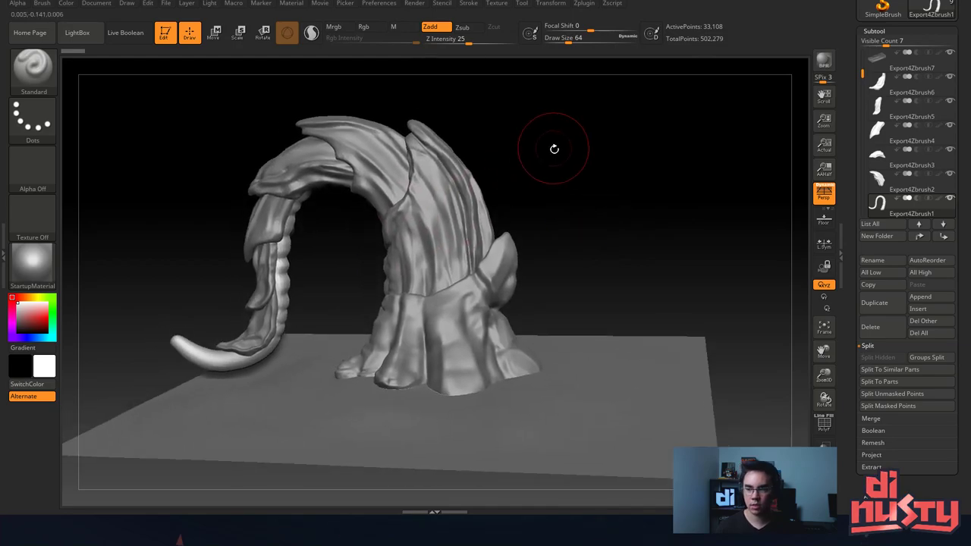
left_click_drag(582, 288, 444, 266)
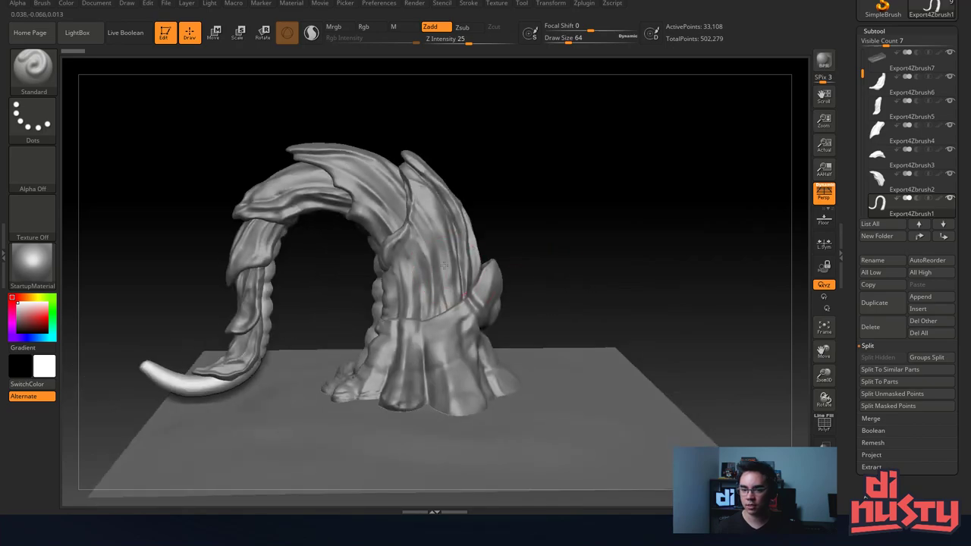
mouse_move(532, 231)
left_mouse_down()
mouse_move(502, 235)
mouse_move(593, 235)
mouse_move(576, 220)
mouse_move(585, 242)
mouse_move(609, 169)
mouse_move(646, 169)
mouse_move(596, 210)
mouse_move(604, 256)
mouse_move(588, 247)
mouse_move(578, 303)
left_mouse_up()
left_click(499, 345, "alt")
left_click_drag(645, 297, 629, 262)
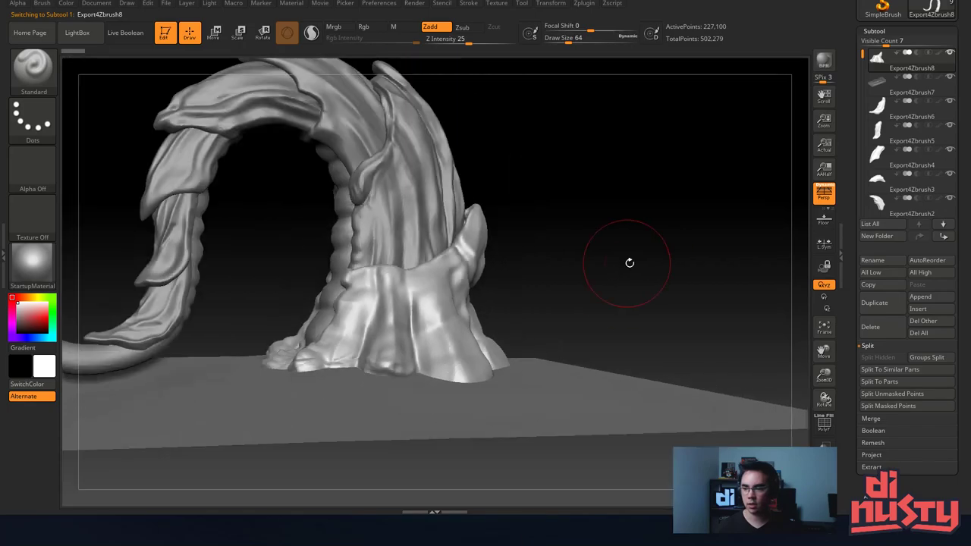
left_click_drag(625, 225, 610, 279)
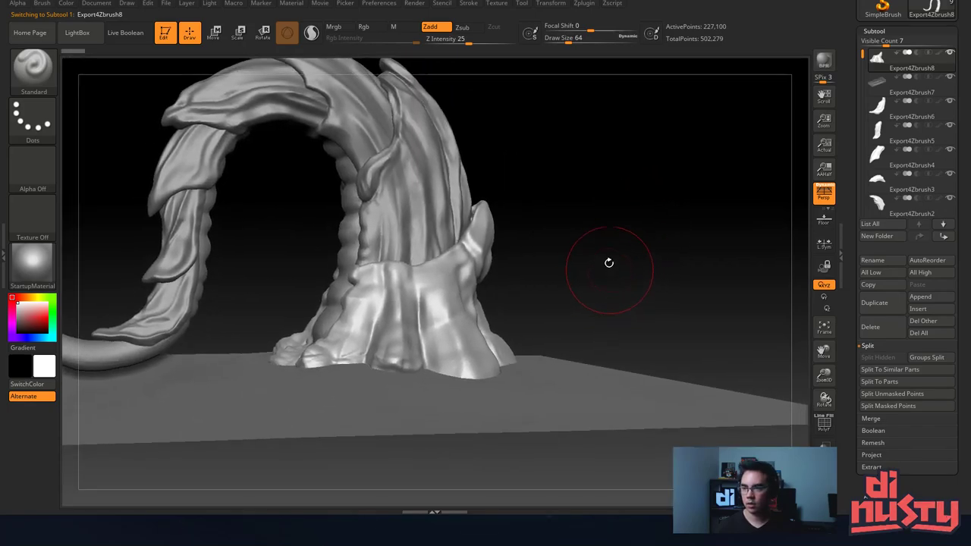
Examine the base piece Export4Zbrush8 in isolation, and bring the other subtools back into view.
left_click(949, 53, "shift")
left_click(873, 67, "shift")
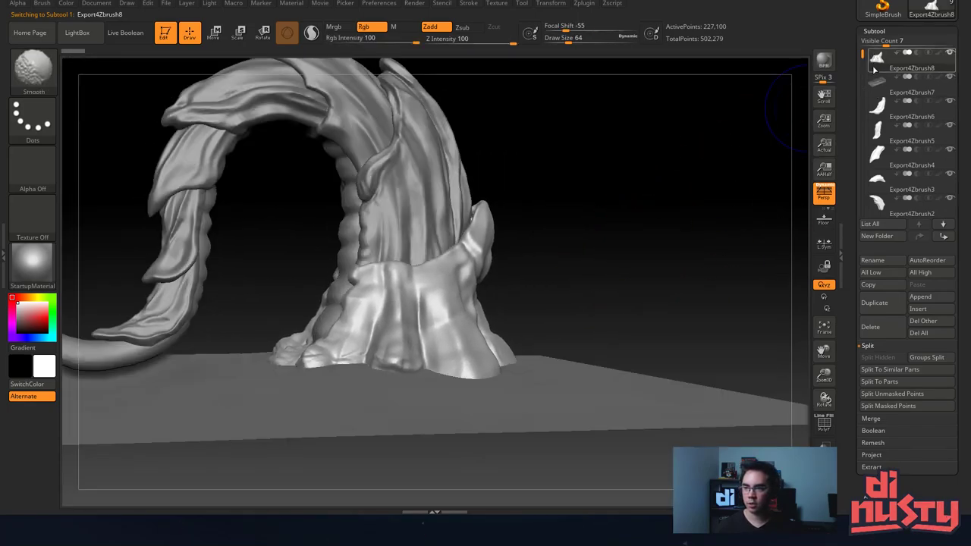
left_click(875, 59, "shift")
mouse_move(674, 230)
left_mouse_down()
mouse_move(650, 233)
mouse_move(675, 215)
mouse_move(660, 261)
mouse_move(699, 201)
mouse_move(665, 228)
mouse_move(780, 162)
left_mouse_up()
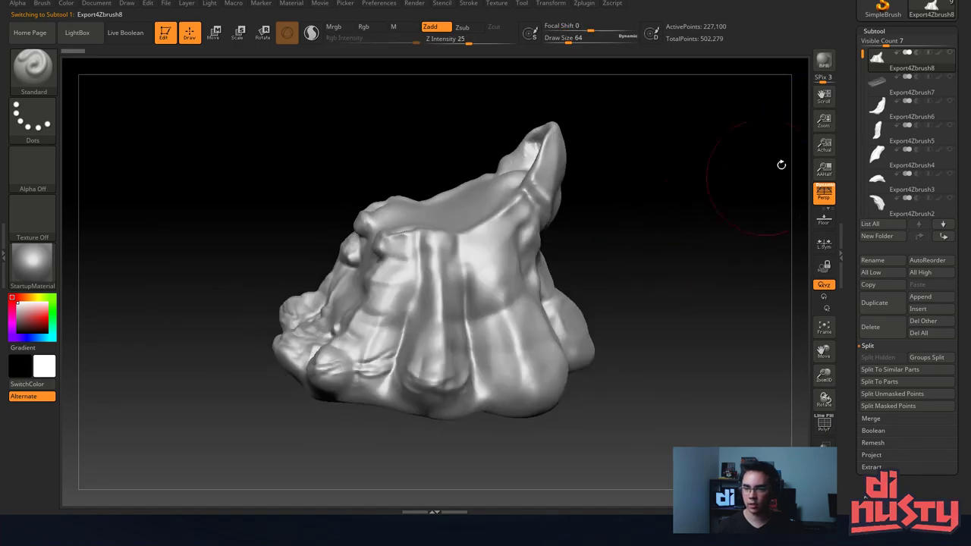
left_click(875, 59, "shift")
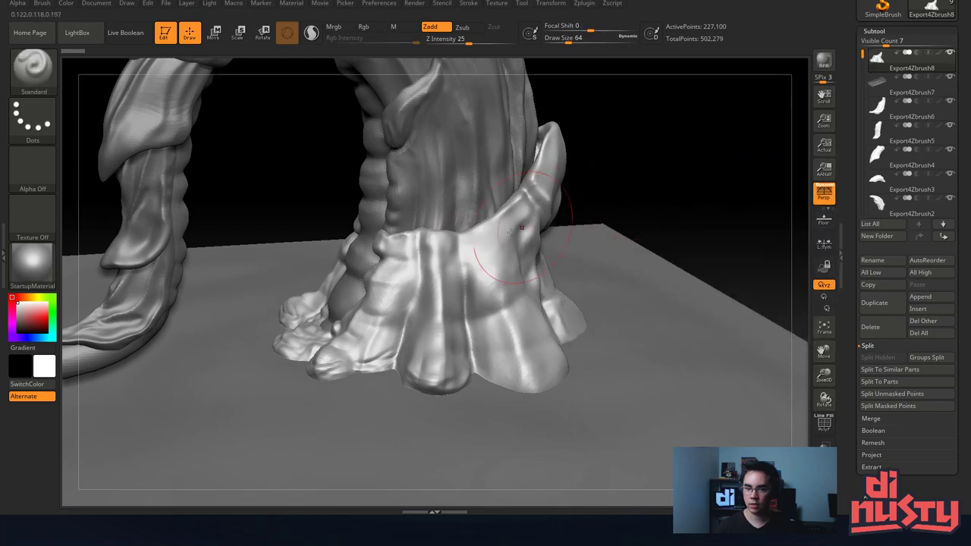
key("ctrl+shift")
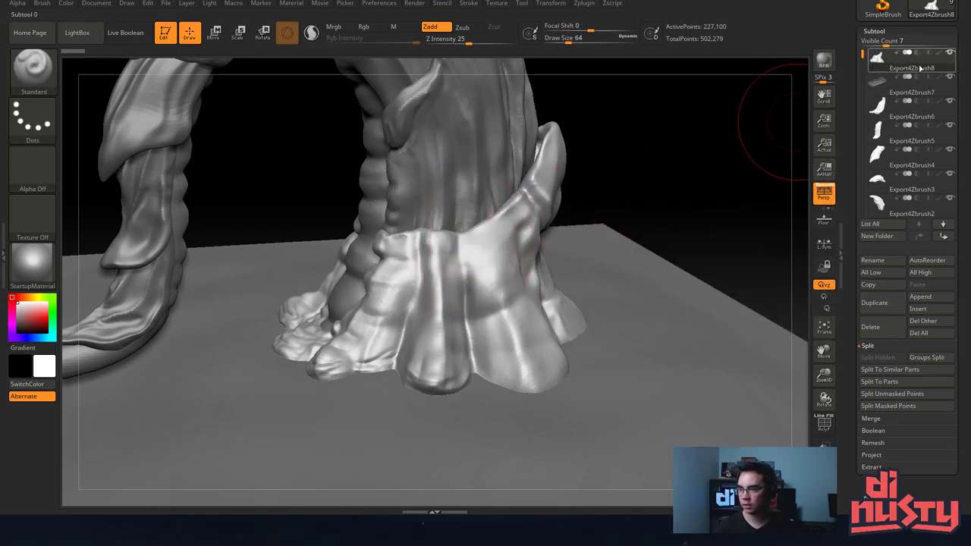
Hide every subtool except the base, then show the tentacle core Export4Zbrush1 and the large back plate Export4Zbrush with it.
left_click(889, 131, "shift")
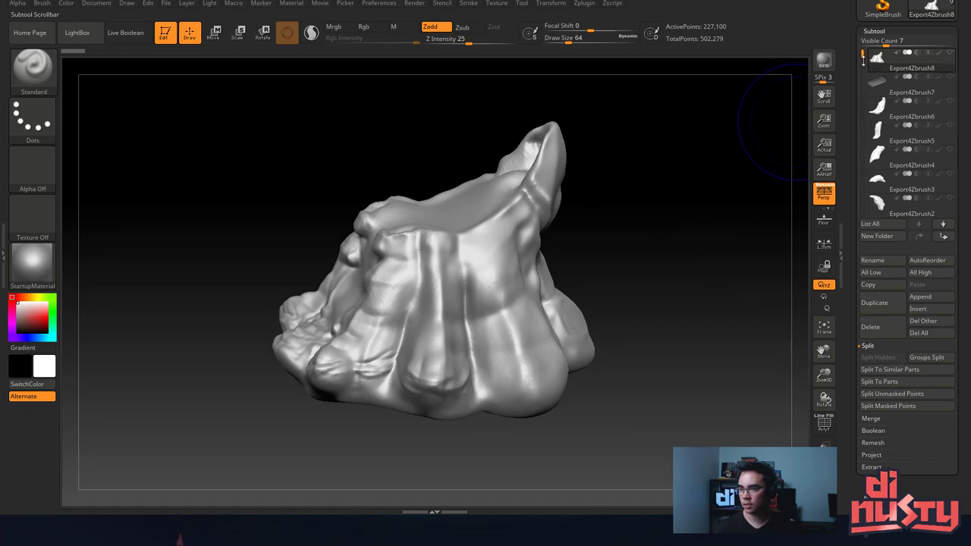
left_click_drag(862, 61, 862, 101)
left_click(952, 175)
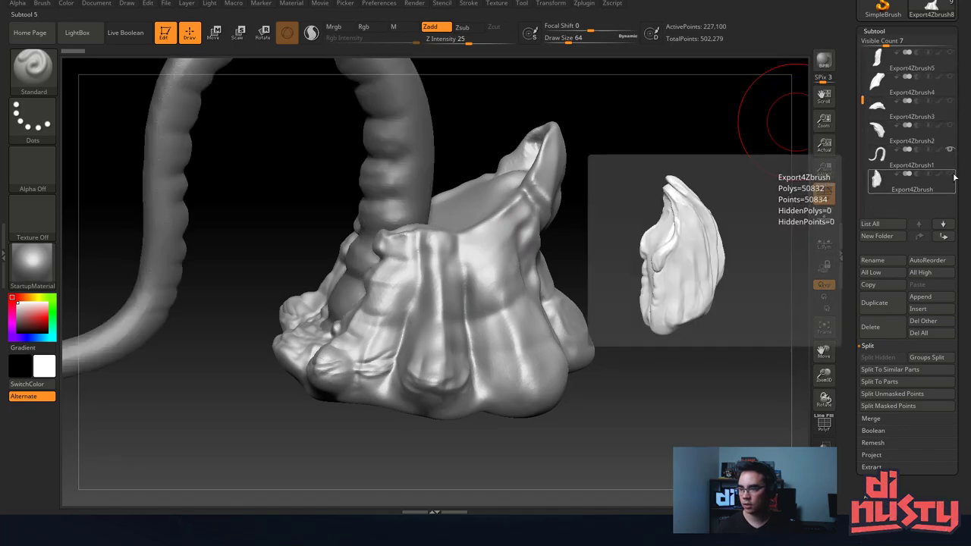
left_click(949, 176)
mouse_move(685, 221)
left_mouse_down()
mouse_move(676, 243)
mouse_move(689, 229)
mouse_move(700, 242)
mouse_move(689, 223)
mouse_move(708, 210)
mouse_move(673, 237)
left_mouse_up()
mouse_move(489, 241)
right_mouse_down()
mouse_move(499, 244)
mouse_move(485, 290)
mouse_move(335, 229)
mouse_move(427, 266)
mouse_move(457, 187)
right_mouse_up()
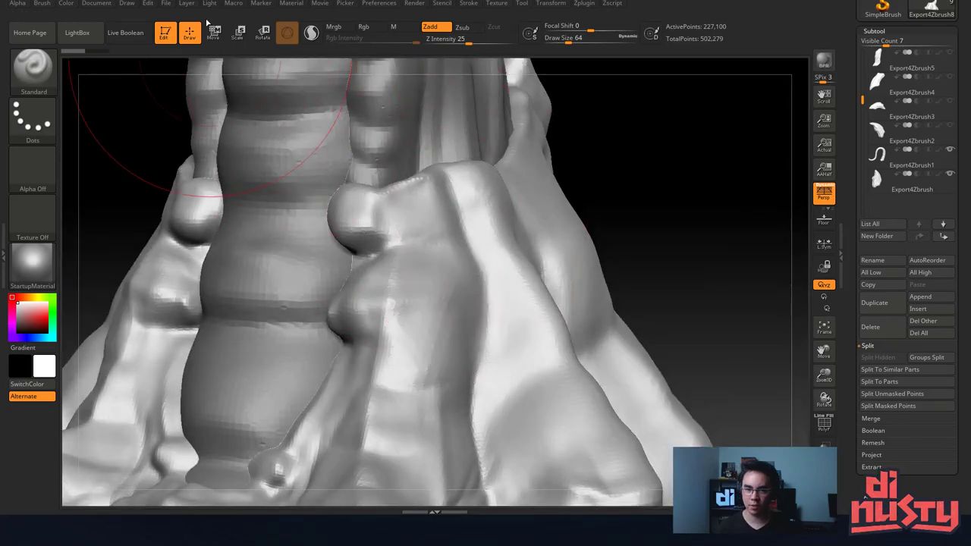
mouse_move(460, 222)
left_mouse_down()
mouse_move(472, 248)
mouse_move(465, 219)
mouse_move(446, 206)
mouse_move(471, 202)
left_mouse_up()
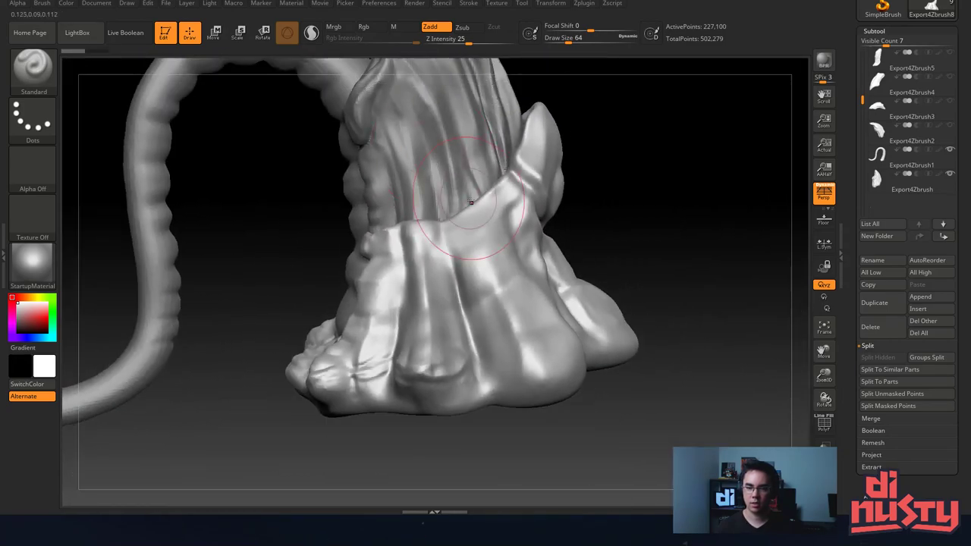
mouse_move(481, 248)
left_mouse_down()
mouse_move(448, 223)
mouse_move(489, 249)
mouse_move(423, 234)
mouse_move(488, 202)
mouse_move(497, 219)
mouse_move(410, 228)
mouse_move(455, 212)
left_mouse_up()
Choose the DamStandard brush for the base piece and reduce its draw size to 23.
key("b")
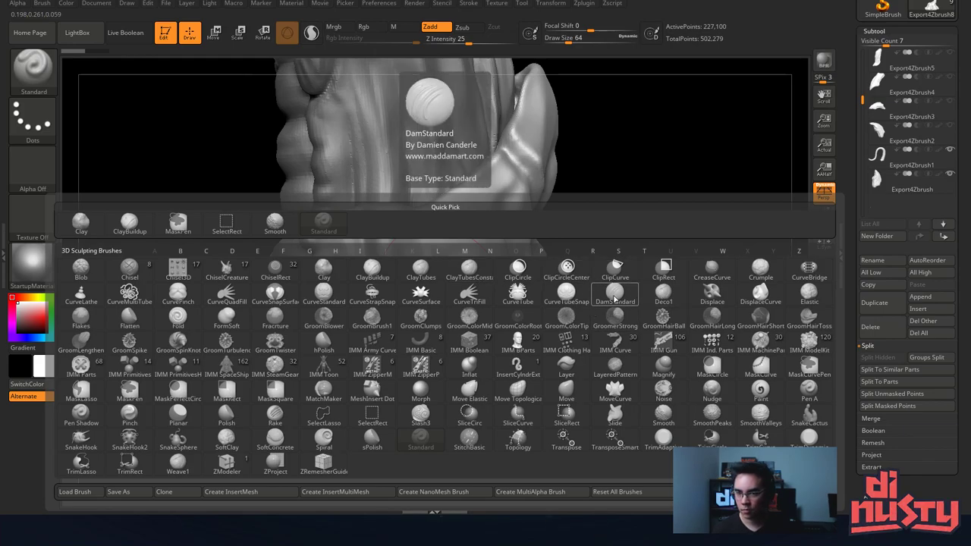
left_click(614, 299)
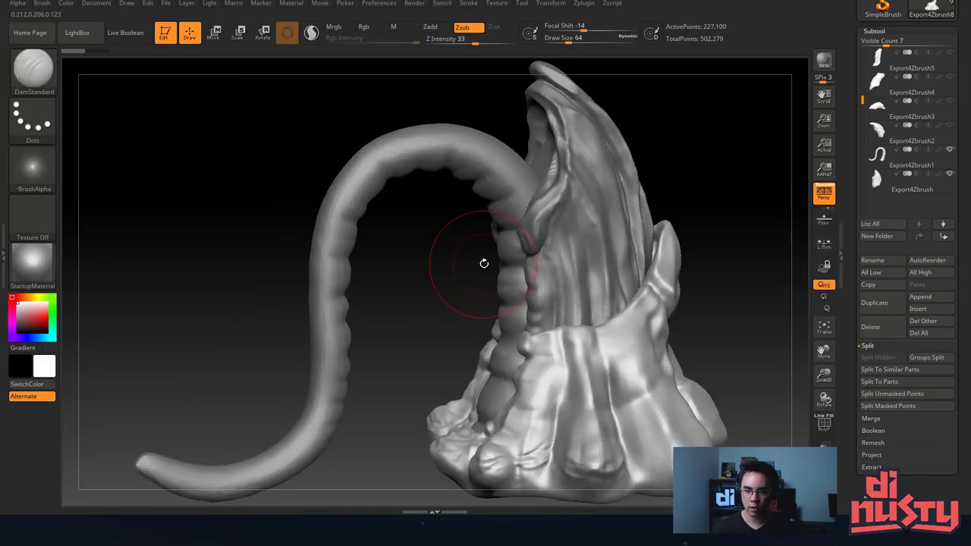
right_click_drag(596, 328, 468, 190, "alt")
right_click_drag(494, 151, 521, 226, "ctrl")
key("space")
left_click_drag(525, 241, 517, 239)
Try carving vertical DamStandard creases along the front folds of the base, undoing each stroke.
left_click_drag(511, 204, 522, 255)
key("ctrl+z")
left_click_drag(481, 194, 482, 317)
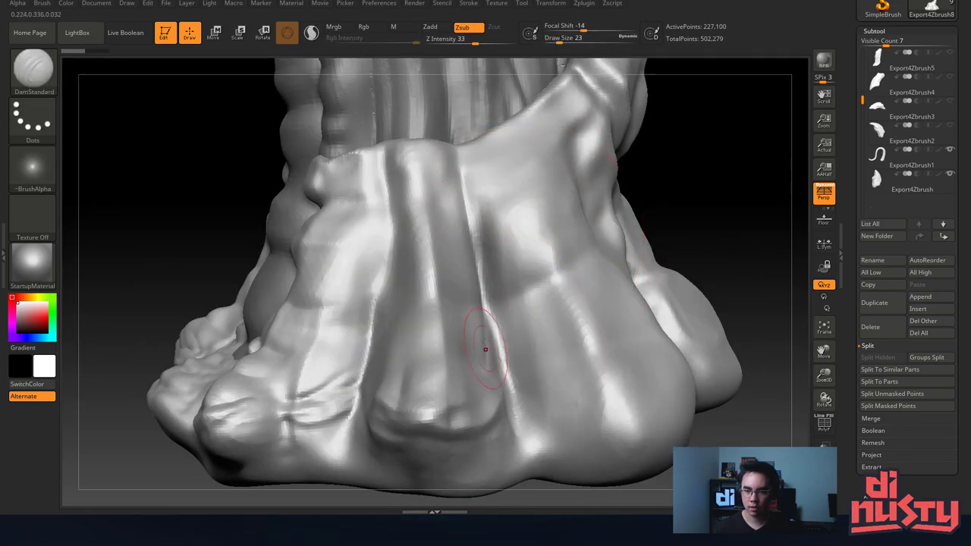
key("ctrl+z")
Raise the brush draw size to 54 and smooth the surface of the base's front fold.
mouse_move(455, 200)
right_mouse_down()
mouse_move(358, 203)
mouse_move(379, 210)
mouse_move(353, 222)
mouse_move(384, 208)
mouse_move(379, 182)
right_mouse_up()
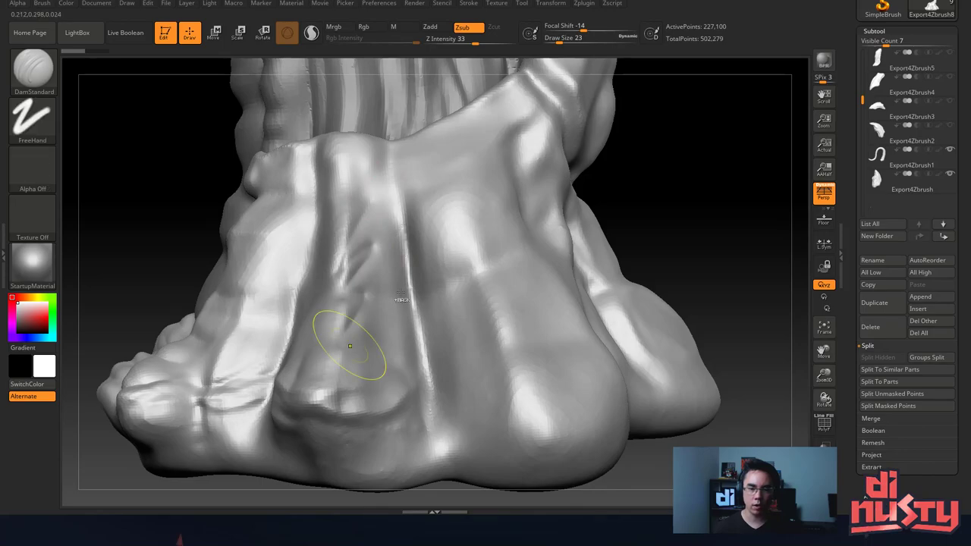
right_click_drag(390, 261, 374, 277)
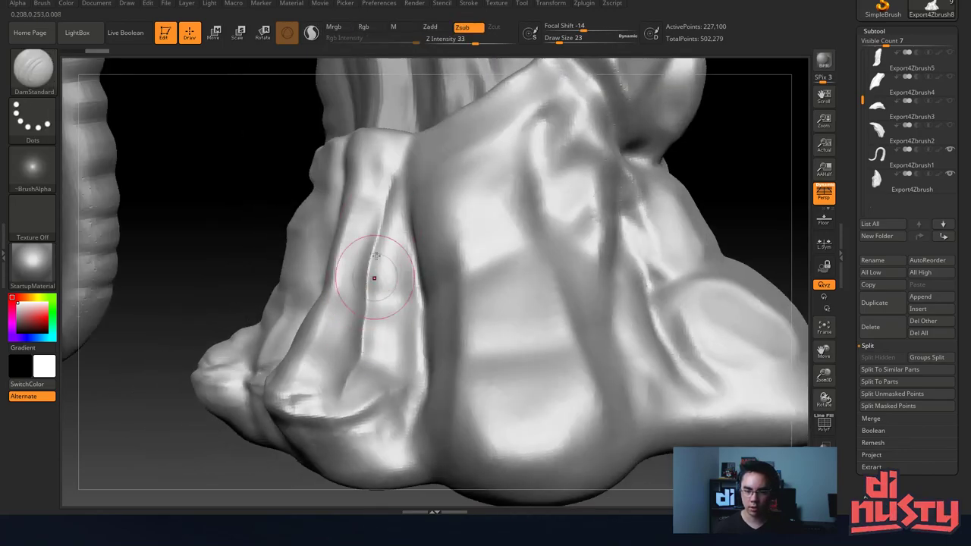
right_click_drag(377, 221, 433, 222)
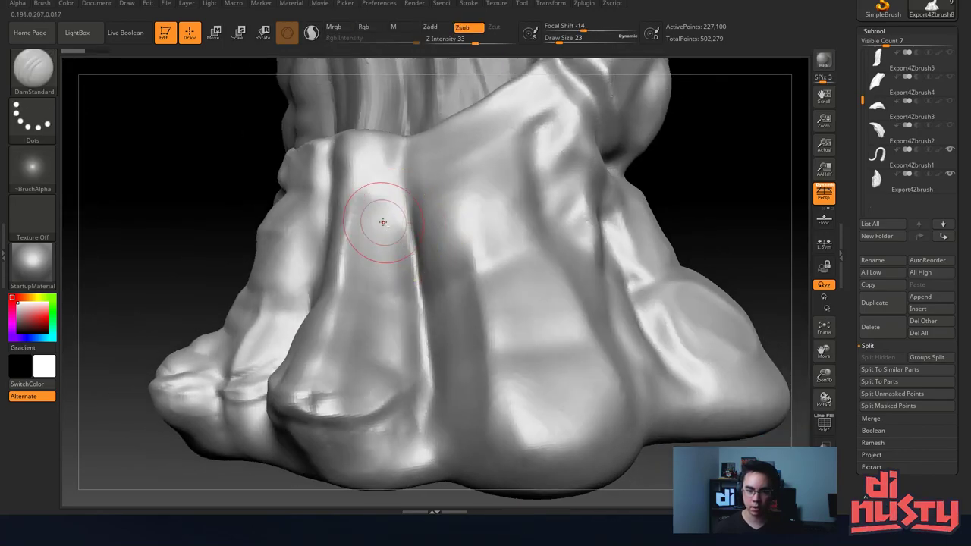
right_click_drag(386, 281, 397, 301)
key("space")
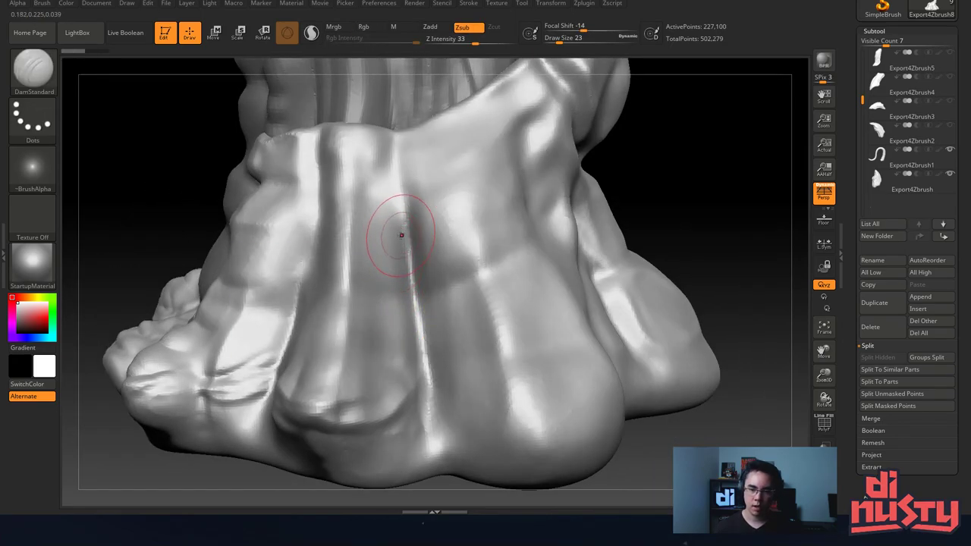
key("space")
left_click_drag(401, 233, 412, 232)
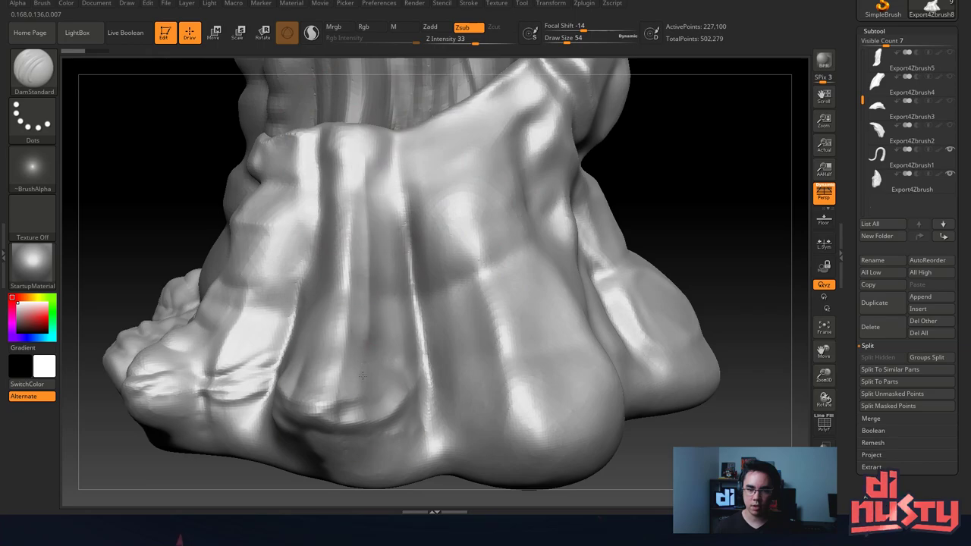
left_click_drag(390, 394, 377, 242, "shift")
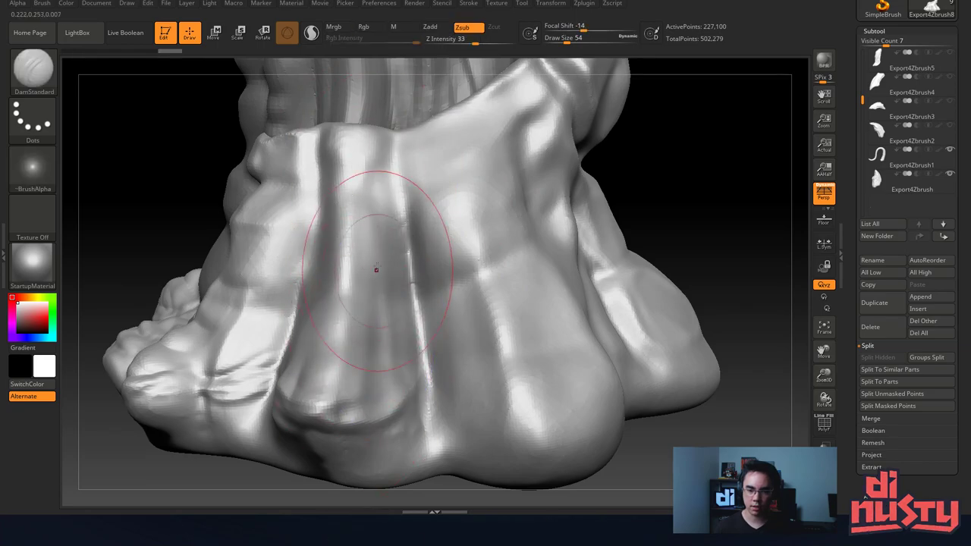
mouse_move(377, 271)
right_mouse_down("ctrl")
mouse_move(343, 200)
mouse_move(409, 255)
mouse_move(420, 219)
right_mouse_up("ctrl")
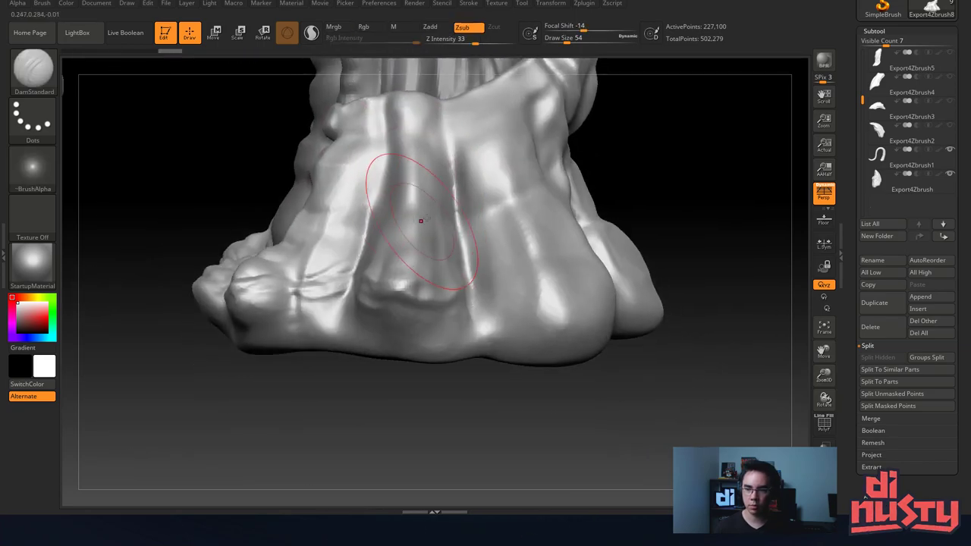
Show the ground slab Export4Zbrush7 and smooth the front fold's lower end where the base meets the ground.
left_click_drag(865, 95, 862, 66)
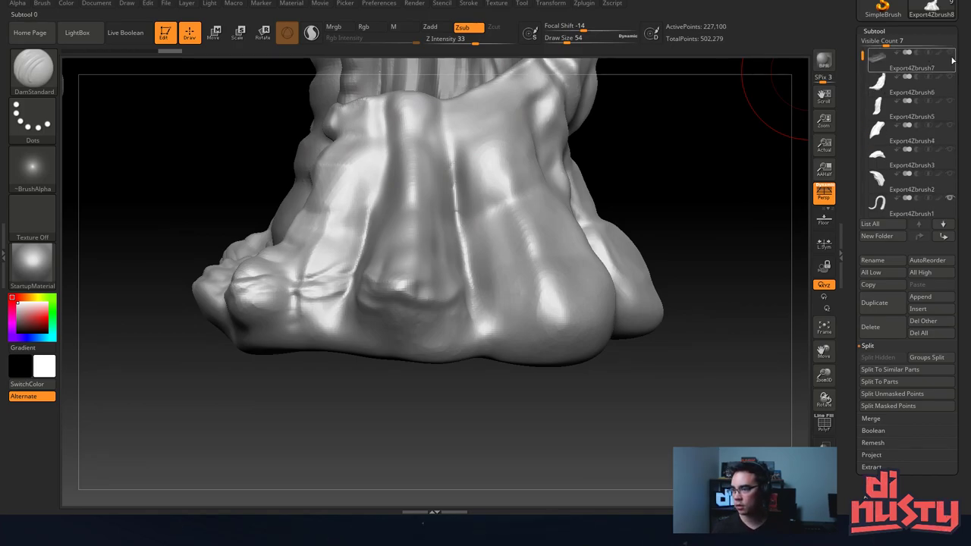
mouse_move(862, 55)
left_mouse_down()
mouse_move(858, 116)
mouse_move(861, 39)
left_mouse_up()
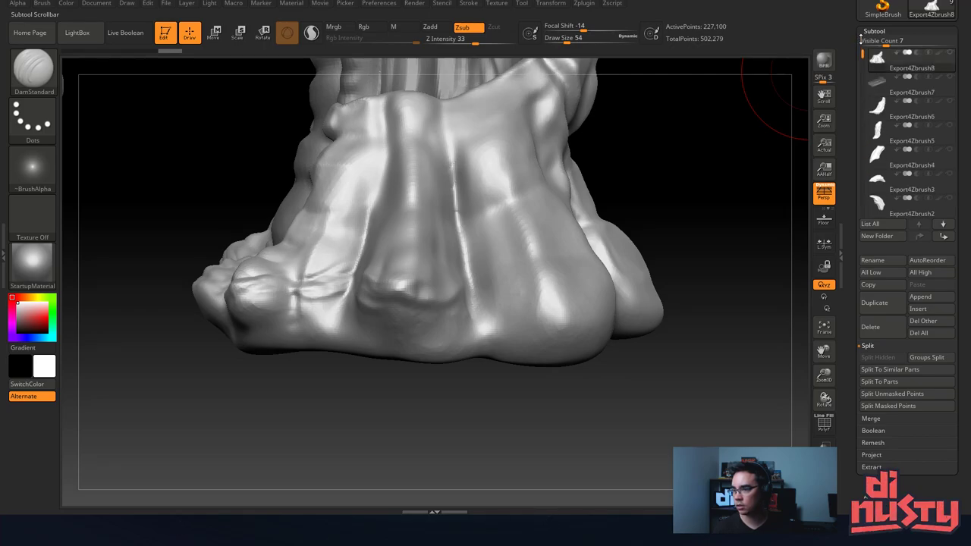
left_click(950, 78)
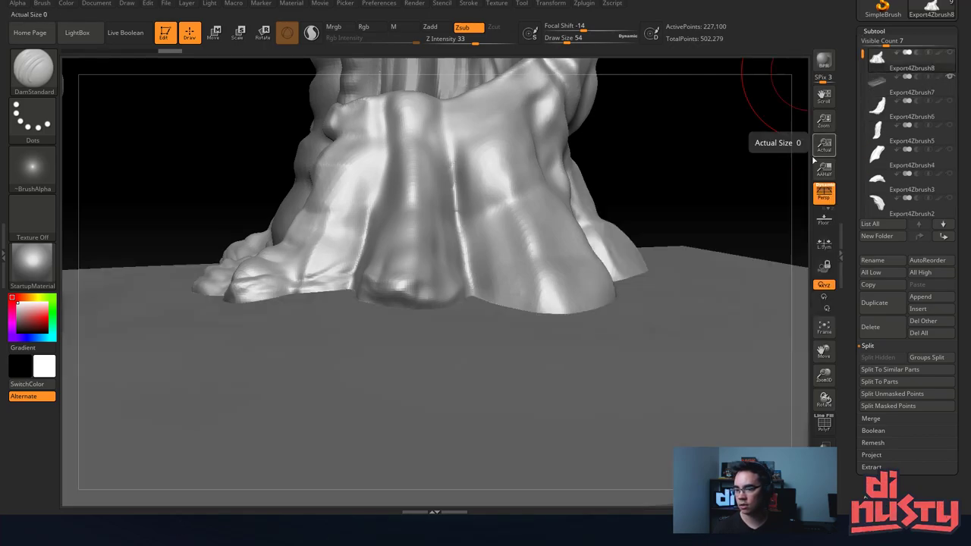
mouse_move(523, 243)
right_mouse_down("ctrl")
mouse_move(485, 163)
mouse_move(414, 254)
mouse_move(479, 206)
mouse_move(501, 269)
mouse_move(515, 204)
mouse_move(531, 256)
mouse_move(411, 203)
mouse_move(364, 213)
mouse_move(455, 292)
right_mouse_up("ctrl")
mouse_move(455, 310)
left_mouse_down("shift")
mouse_move(472, 322)
mouse_move(449, 317)
left_mouse_up("shift")
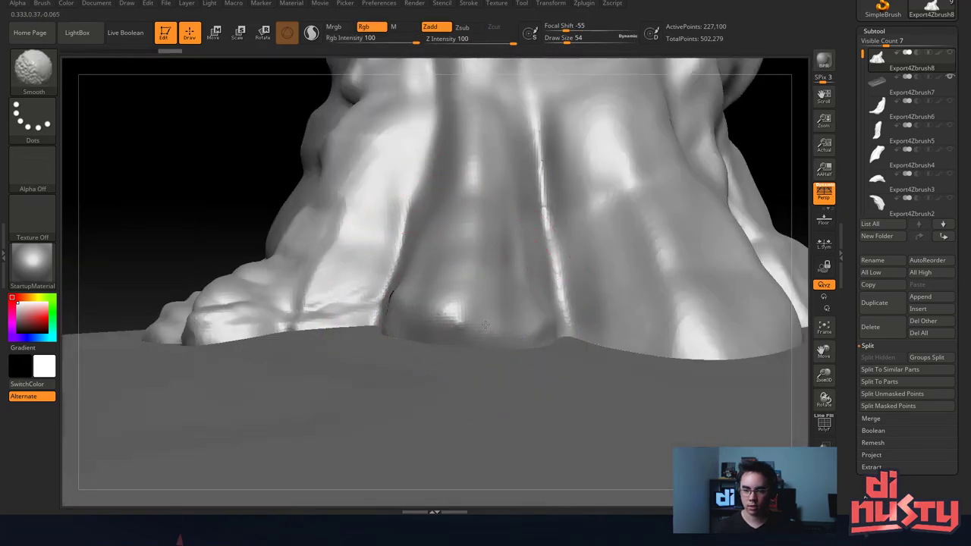
Switch to the Move brush for reshaping the foot of the base's front fold.
mouse_move(428, 246)
right_mouse_down()
mouse_move(473, 283)
mouse_move(443, 216)
right_mouse_up()
key("b")
key("m")
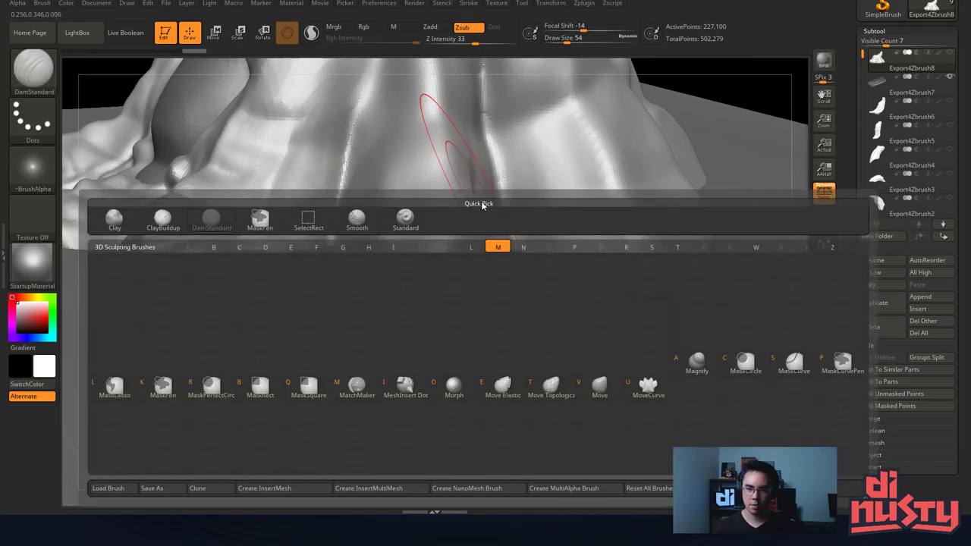
key("b")
key("m")
key("v")
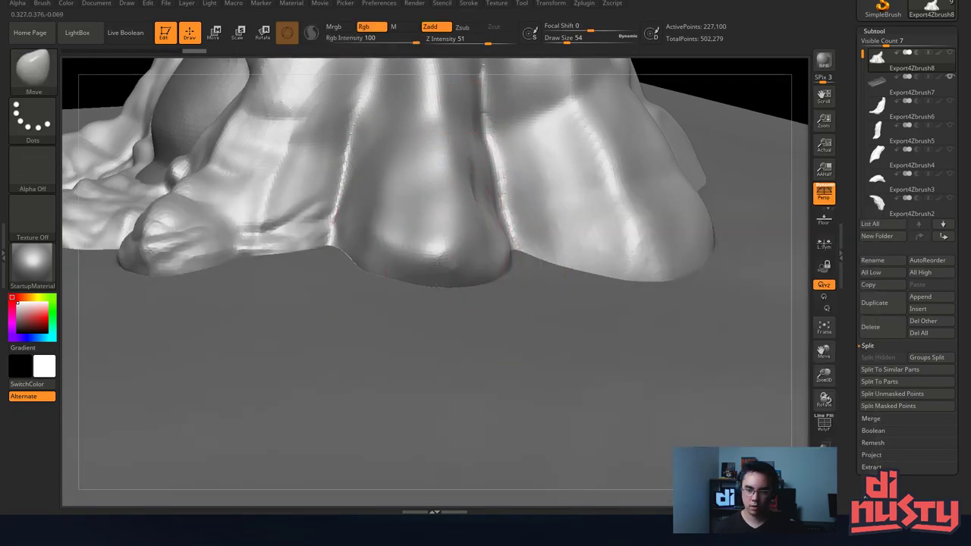
Reshape the feet of the base's front fold and the neighbouring outer fold with Move strokes where they meet the ground.
mouse_move(436, 264)
left_mouse_down()
mouse_move(435, 285)
mouse_move(487, 308)
left_mouse_up()
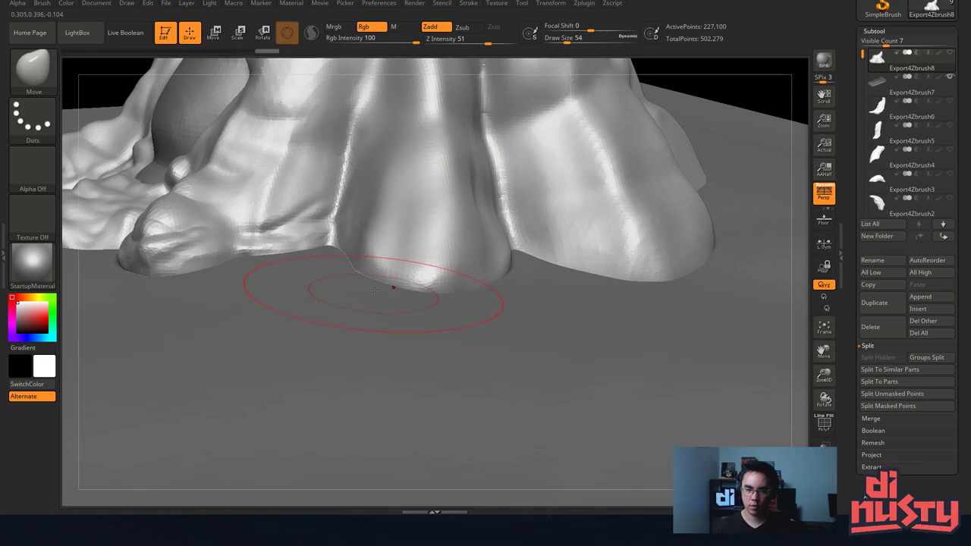
right_click_drag(701, 266, 500, 278, "alt")
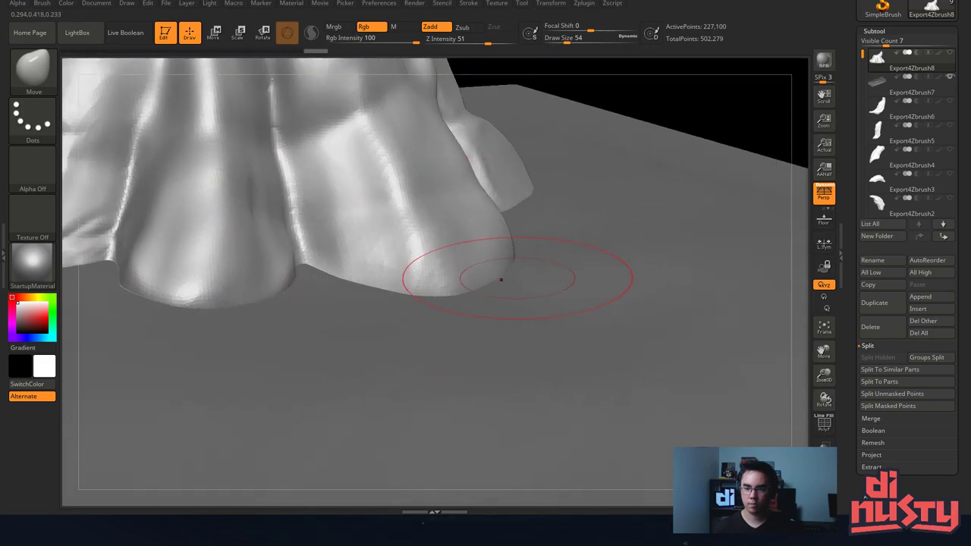
left_click_drag(501, 278, 512, 287)
mouse_move(453, 282)
right_mouse_down("ctrl")
mouse_move(455, 190)
mouse_move(577, 319)
mouse_move(523, 292)
mouse_move(377, 281)
mouse_move(436, 254)
right_mouse_up("ctrl")
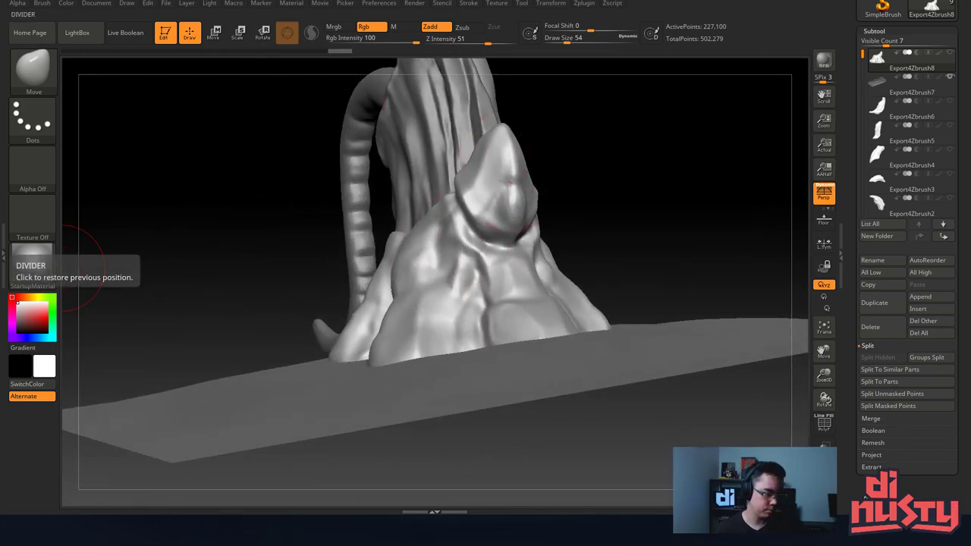
right_click_drag(292, 144, 357, 121)
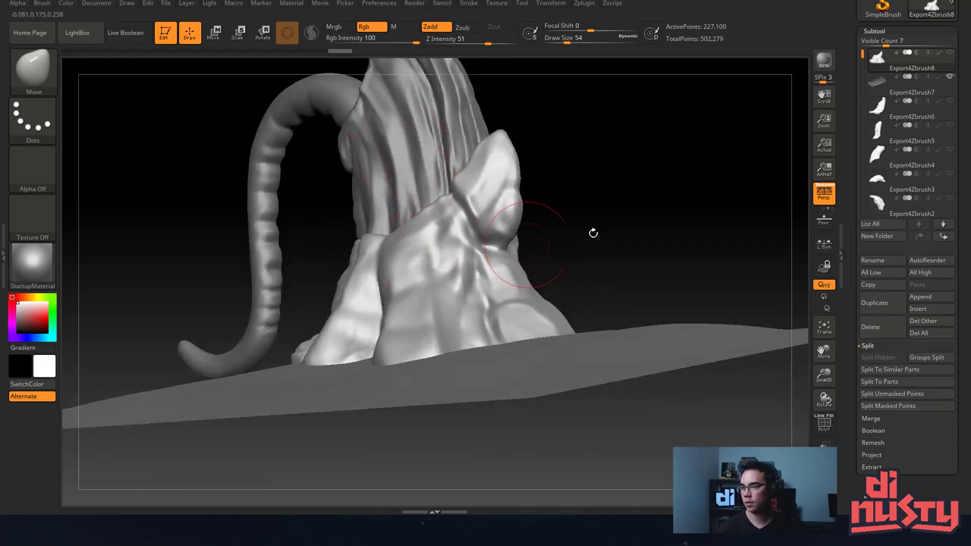
right_click_drag(593, 232, 524, 317)
mouse_move(582, 290)
right_mouse_down()
mouse_move(526, 269)
mouse_move(524, 281)
mouse_move(431, 303)
right_mouse_up()
mouse_move(430, 303)
right_mouse_down("alt")
mouse_move(445, 273)
mouse_move(432, 282)
right_mouse_up("alt")
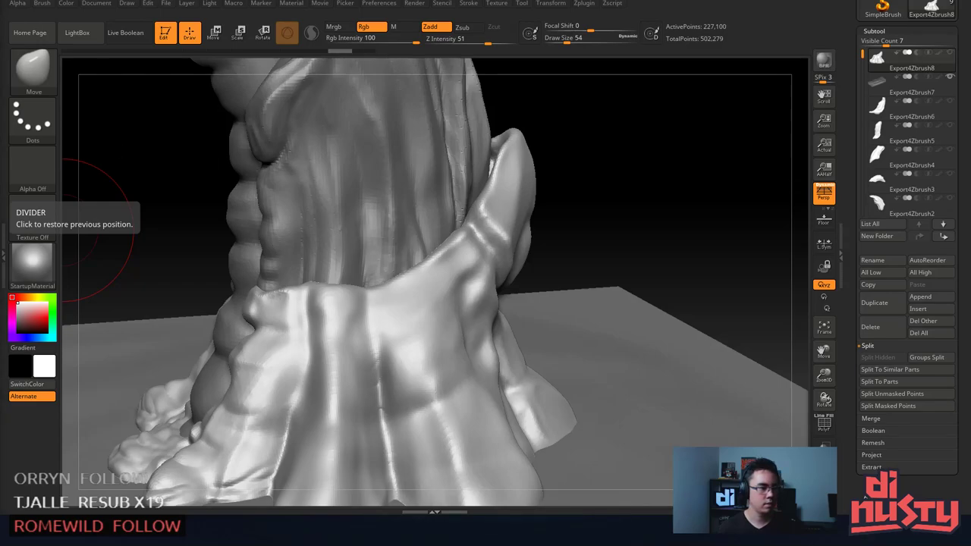
mouse_move(104, 214)
left_mouse_down()
mouse_move(135, 223)
mouse_move(96, 209)
left_mouse_up()
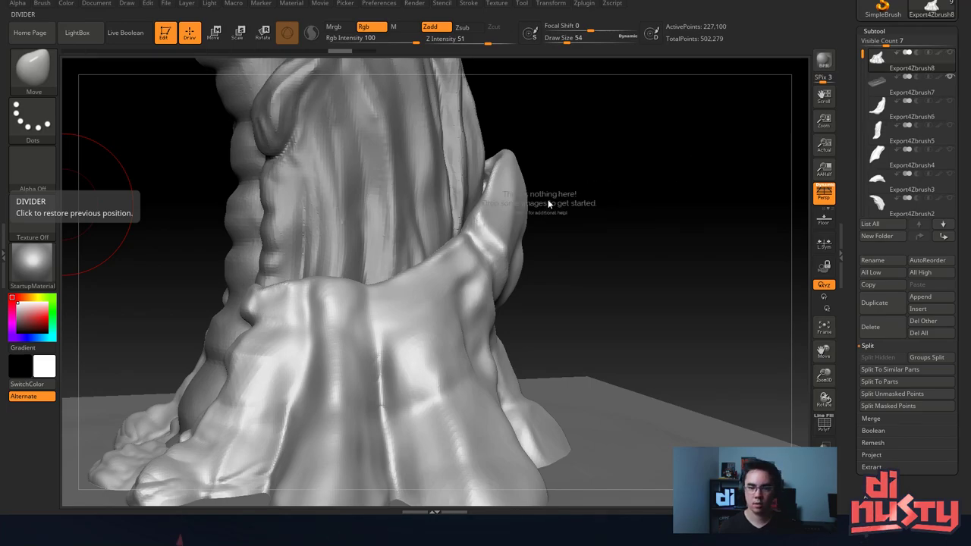
Paste the creature concept art into the floating reference viewer and move the viewer away from the base.
key("ctrl+v")
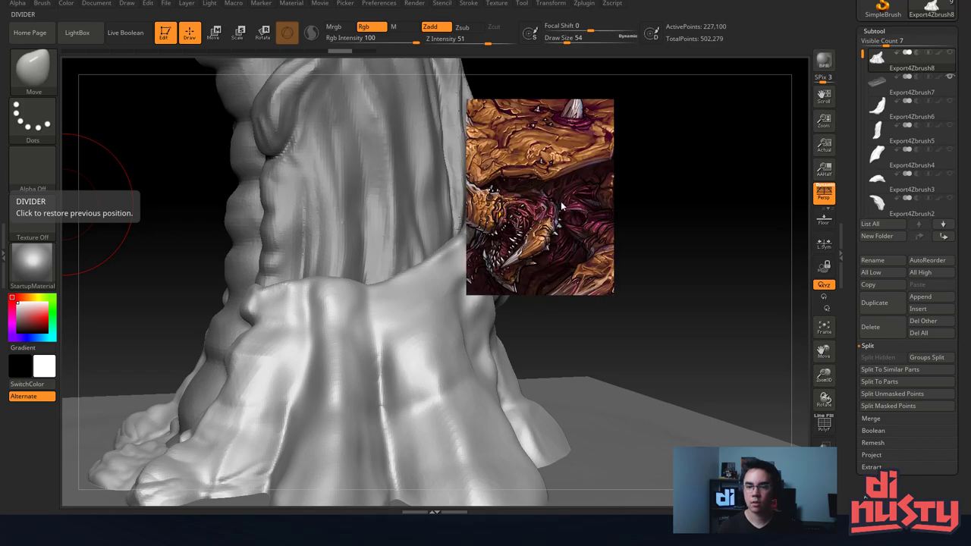
right_click_drag(561, 203, 174, 185)
scroll(173, 171, "down", 5)
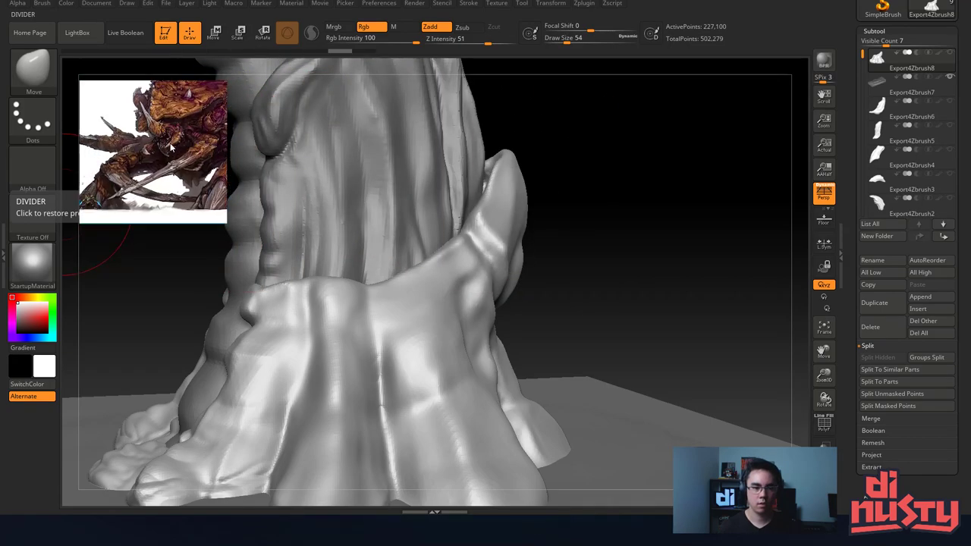
Examine the armour plates, spikes and legs of the creature in the reference image.
middle_click_drag(171, 148, 189, 190)
scroll(178, 187, "up", 3)
scroll(175, 186, "down", 3)
scroll(174, 186, "up", 4)
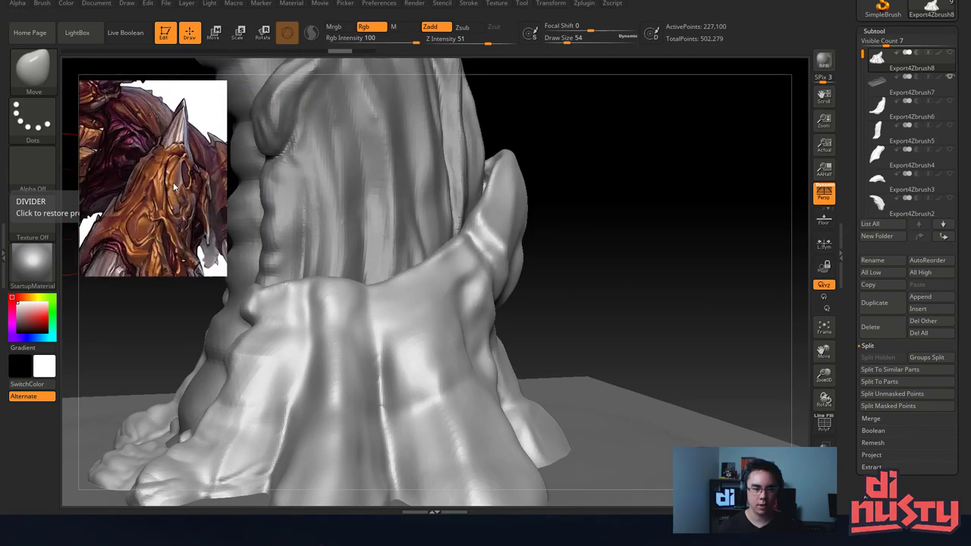
scroll(173, 182, "up", 2)
scroll(161, 199, "down", 6)
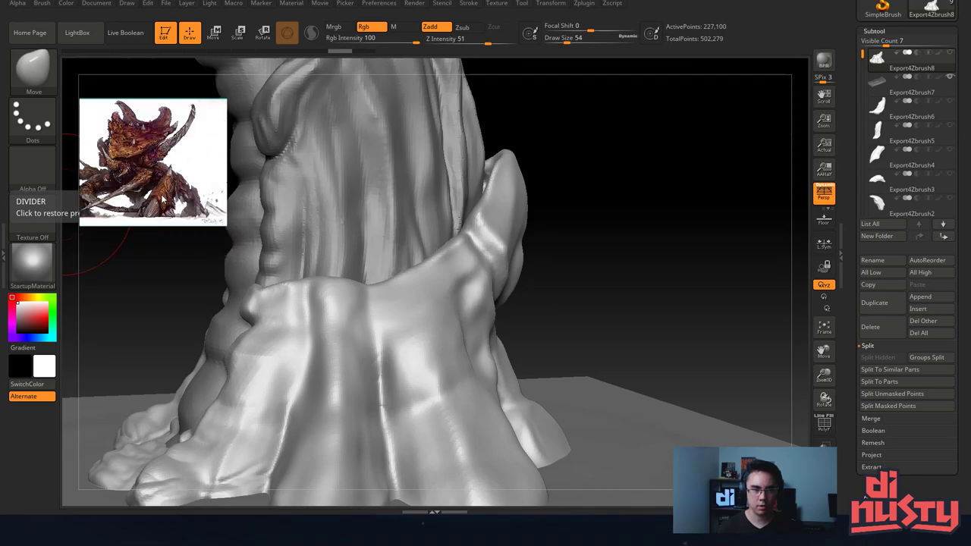
scroll(161, 198, "up", 3)
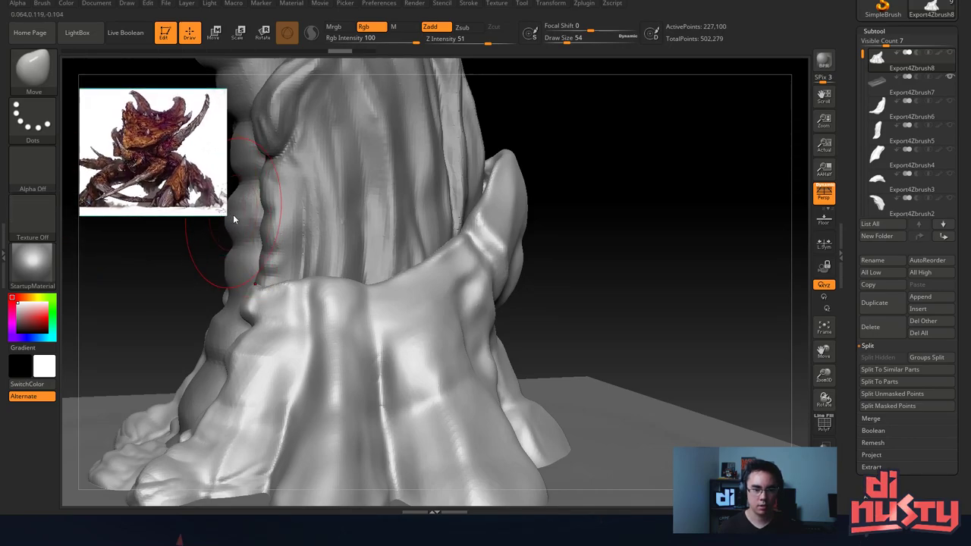
scroll(203, 191, "down", 2)
Enlarge the reference viewer, place it clear of the base, and frame the creature's armoured front leg in it.
left_click_drag(203, 191, 440, 306)
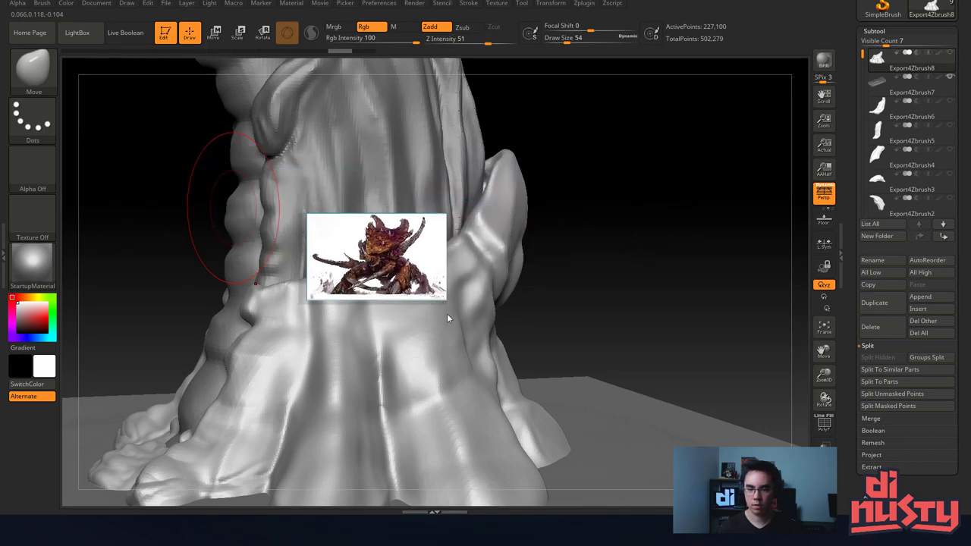
scroll(399, 281, "up", 4)
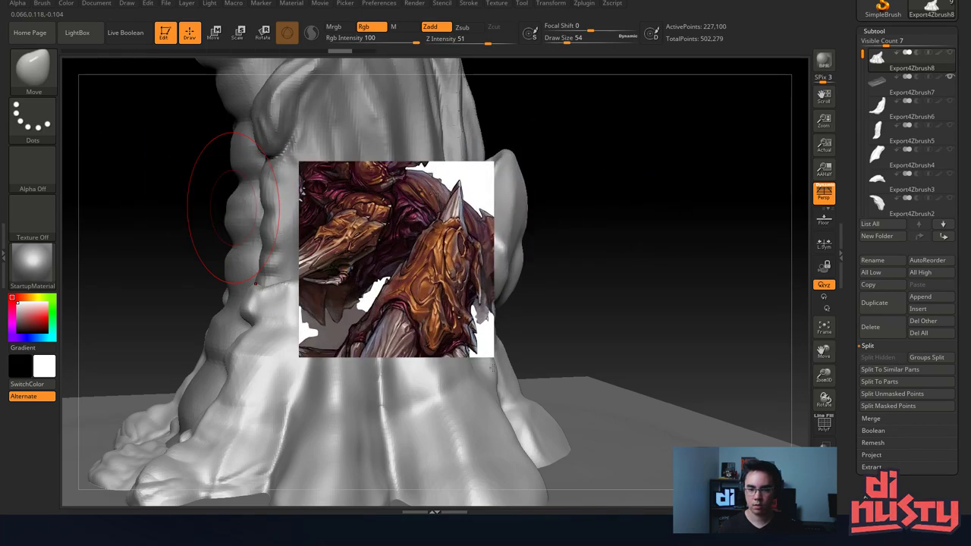
left_click_drag(495, 357, 586, 320)
left_click_drag(550, 281, 319, 181)
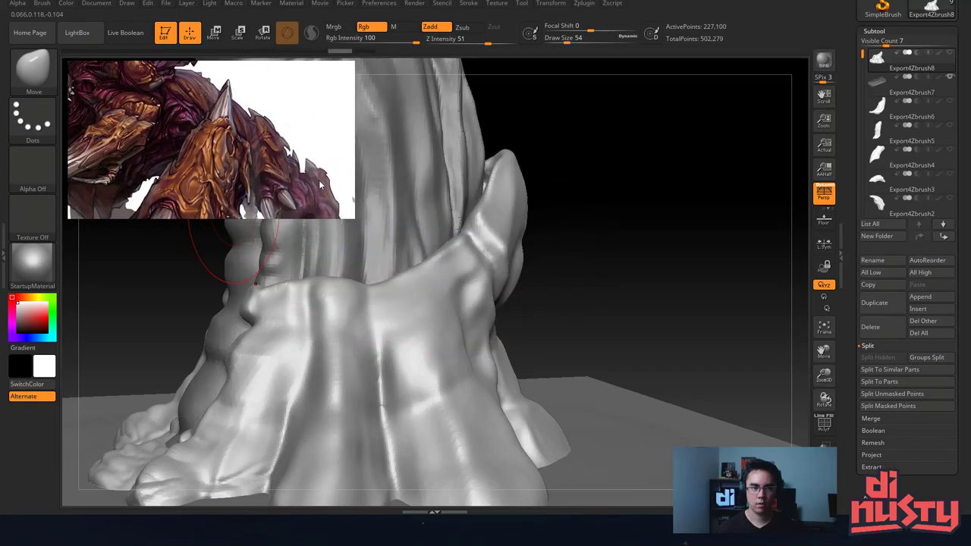
scroll(240, 155, "down", 3)
mouse_move(240, 156)
middle_mouse_down()
mouse_move(303, 182)
mouse_move(220, 144)
middle_mouse_up()
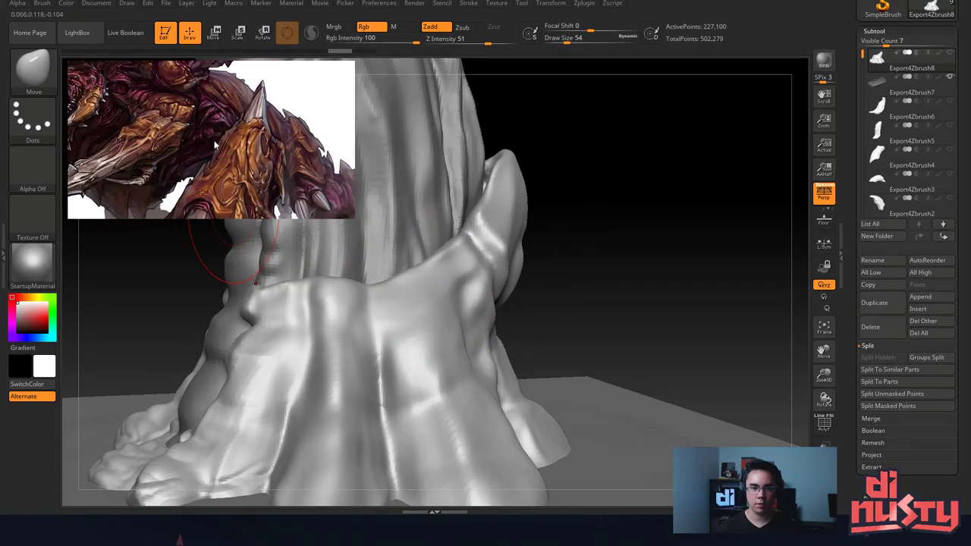
scroll(217, 142, "down", 3)
scroll(216, 141, "up", 5)
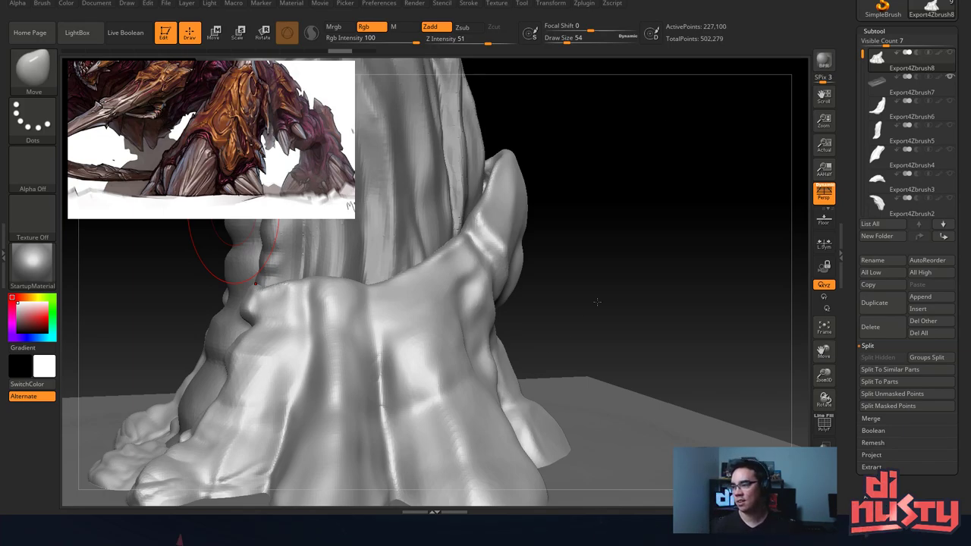
mouse_move(563, 272)
left_mouse_down()
mouse_move(455, 267)
mouse_move(514, 295)
mouse_move(576, 259)
mouse_move(551, 261)
mouse_move(571, 276)
left_mouse_up()
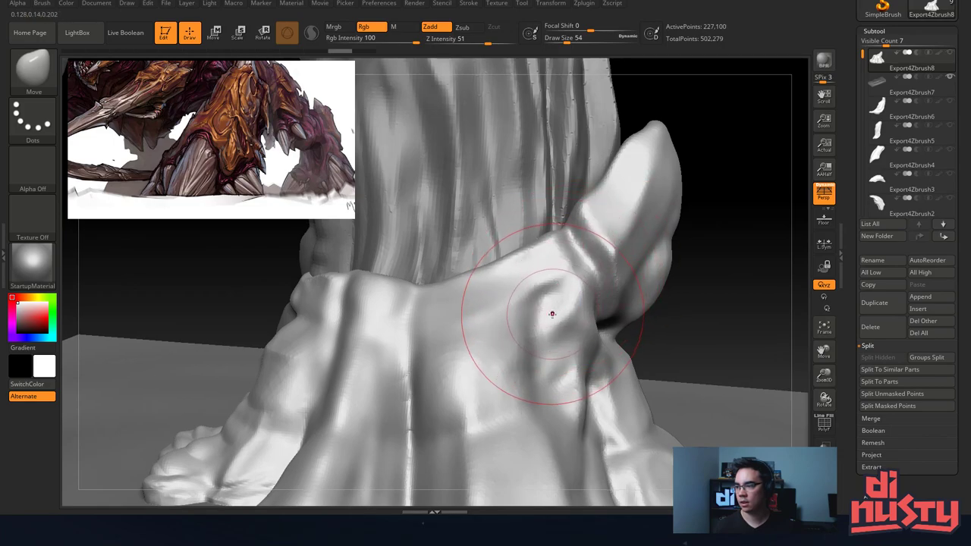
left_click_drag(529, 312, 523, 345)
mouse_move(505, 357)
right_mouse_down("alt")
mouse_move(474, 320)
mouse_move(529, 275)
mouse_move(471, 303)
mouse_move(372, 327)
mouse_move(388, 338)
mouse_move(404, 330)
right_mouse_up("alt")
left_click(468, 264, "alt")
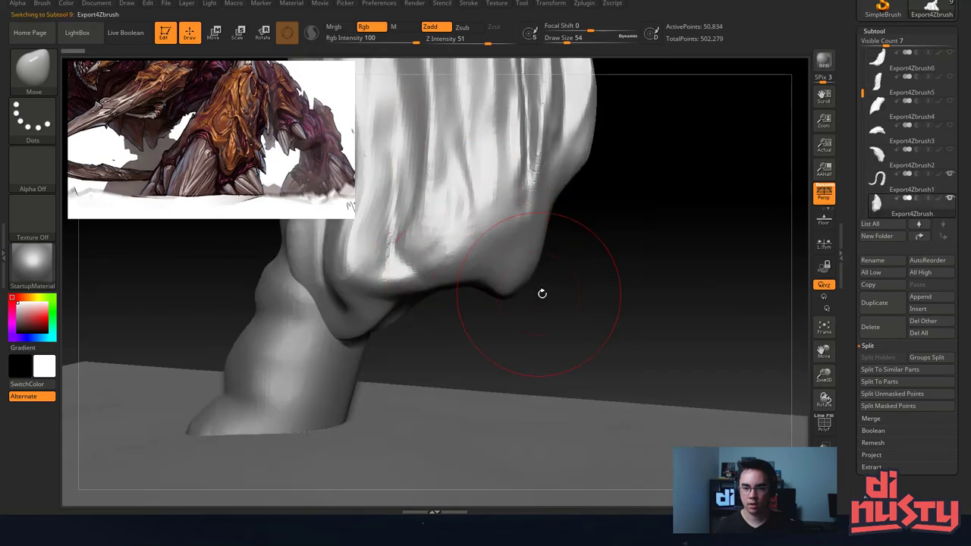
left_click_drag(861, 94, 861, 55)
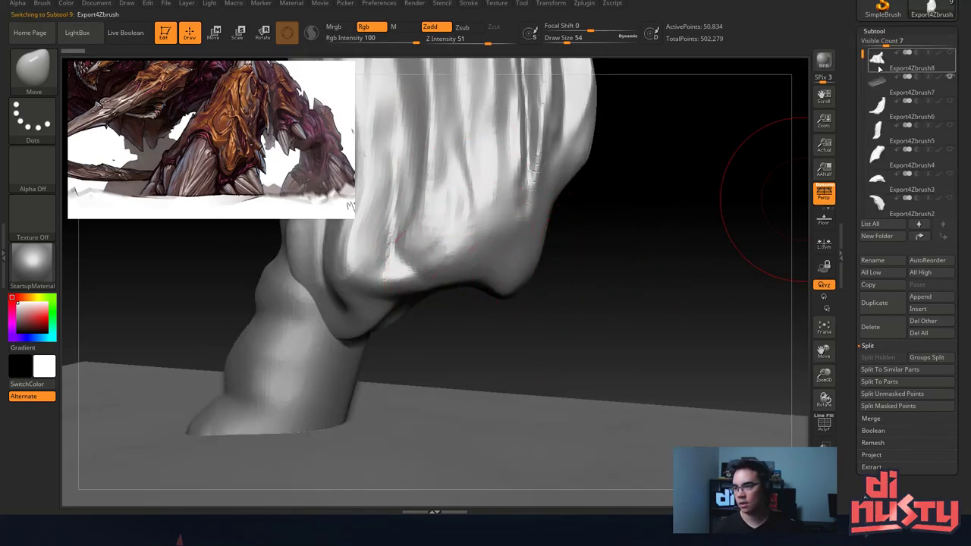
left_click(878, 61)
Open the DynaMesh settings within the geometry options of the base subtool Export4Zbrush8.
right_click_drag(598, 303, 645, 304)
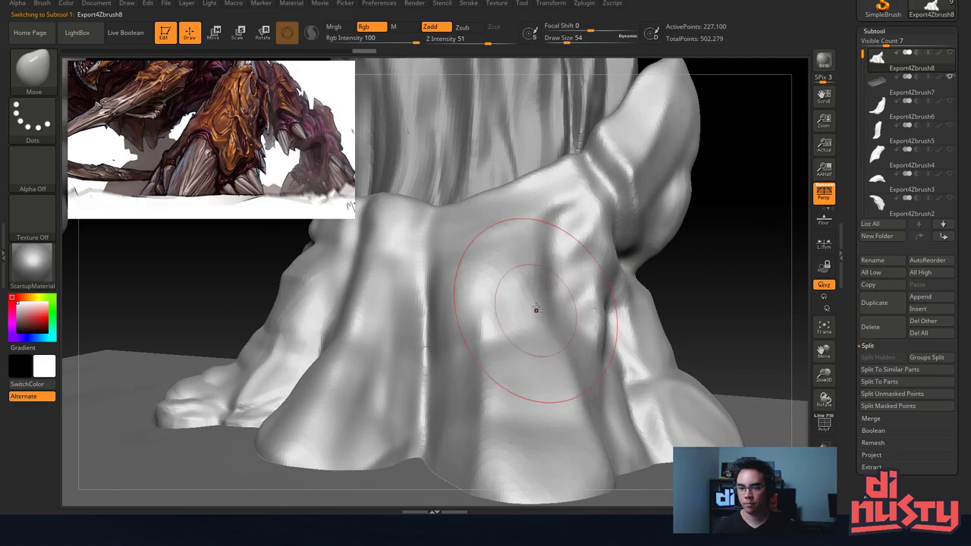
right_click_drag(512, 312, 540, 272, "alt")
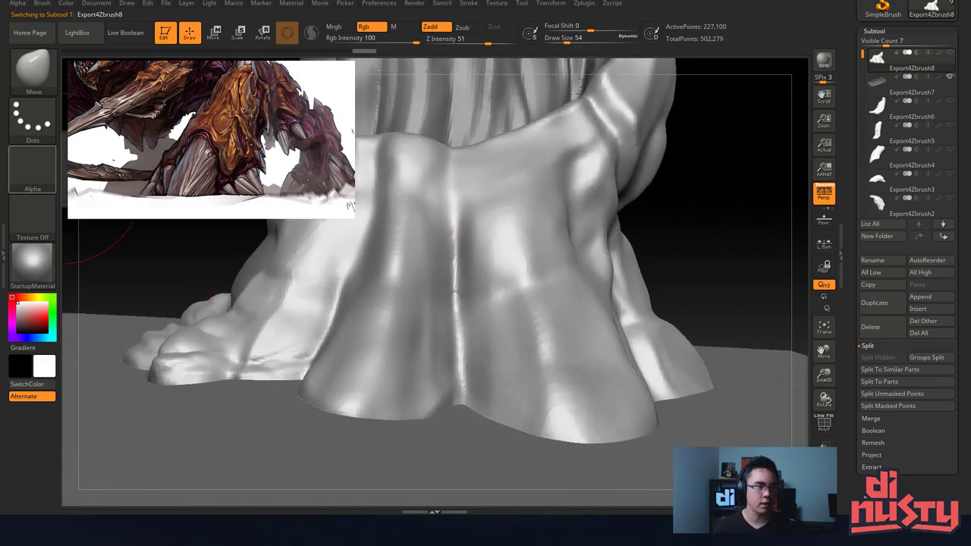
mouse_move(456, 298)
right_mouse_down()
mouse_move(505, 265)
mouse_move(500, 227)
mouse_move(512, 262)
mouse_move(453, 320)
mouse_move(500, 285)
mouse_move(537, 304)
mouse_move(509, 292)
mouse_move(479, 353)
mouse_move(428, 364)
mouse_move(470, 303)
right_mouse_up()
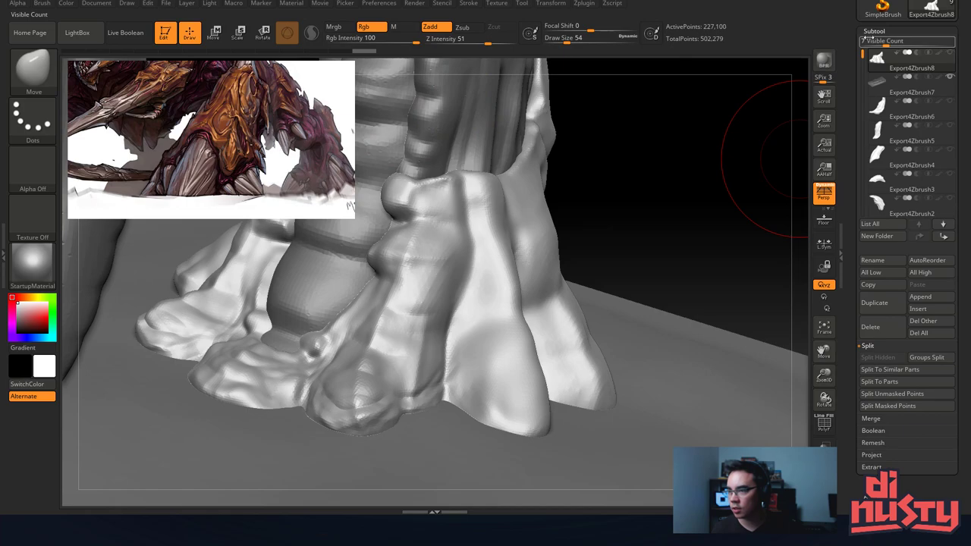
left_click(875, 30)
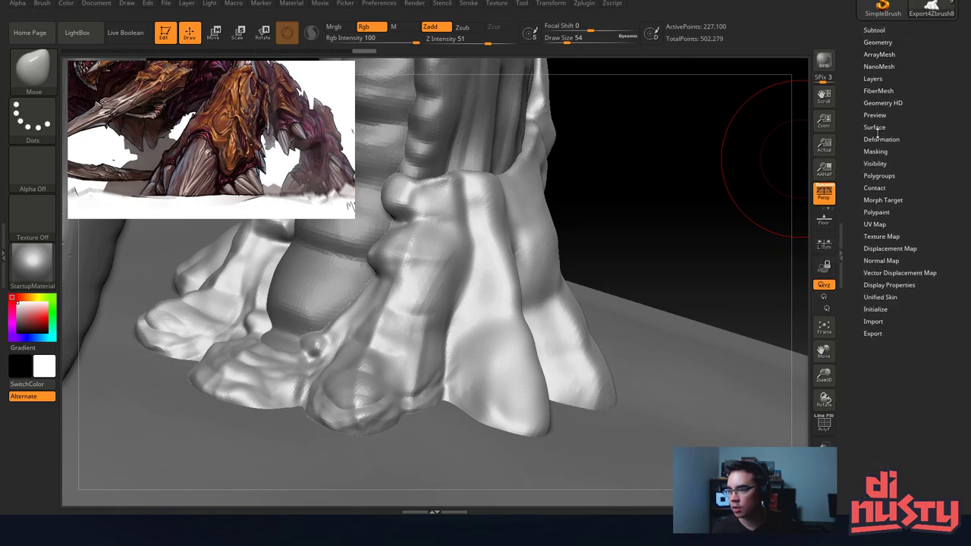
left_click(884, 177)
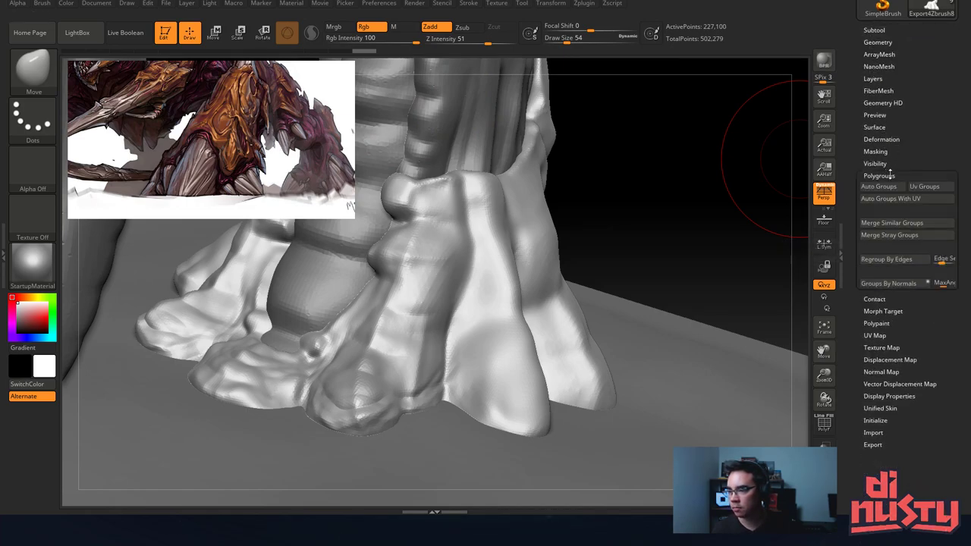
left_click(884, 177)
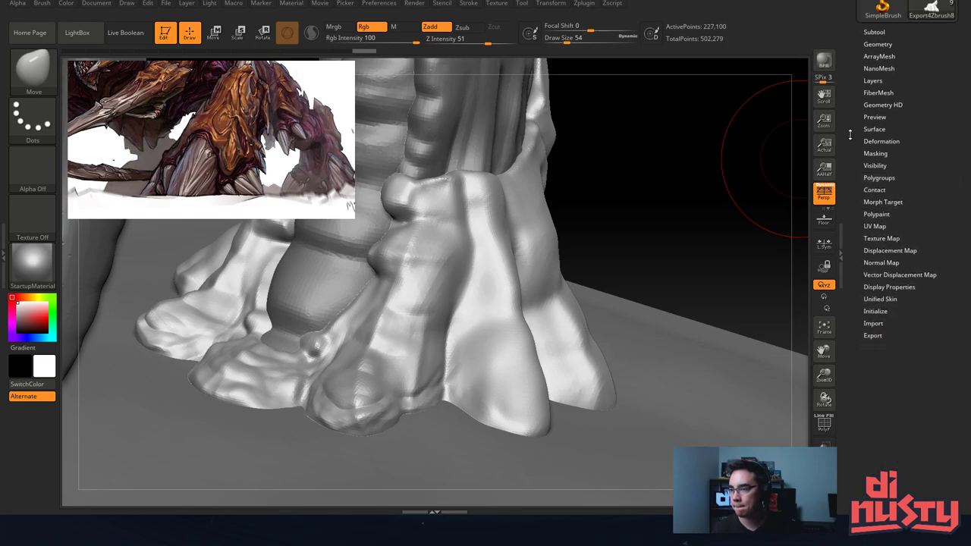
scroll(883, 152, "up", 2)
left_click(877, 94)
scroll(881, 175, "down", 1)
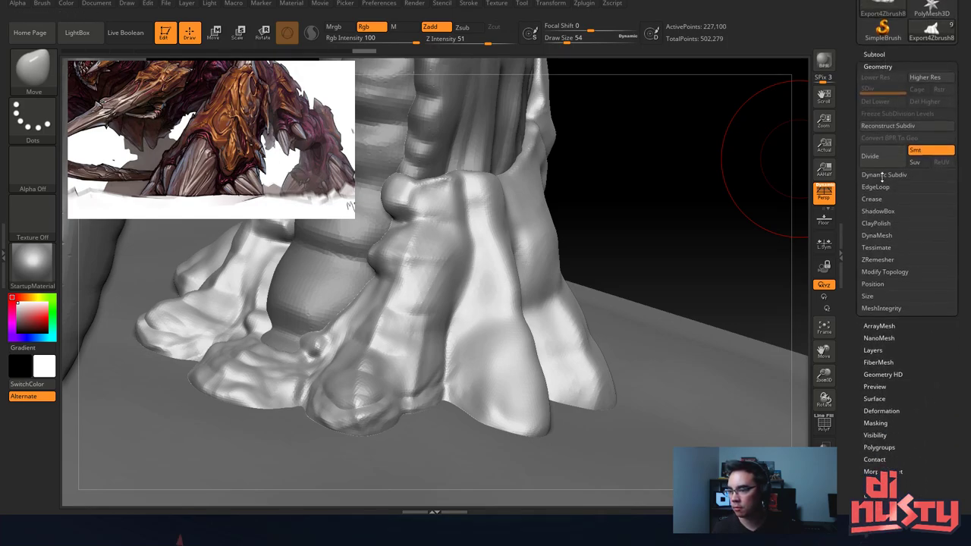
left_click(878, 235)
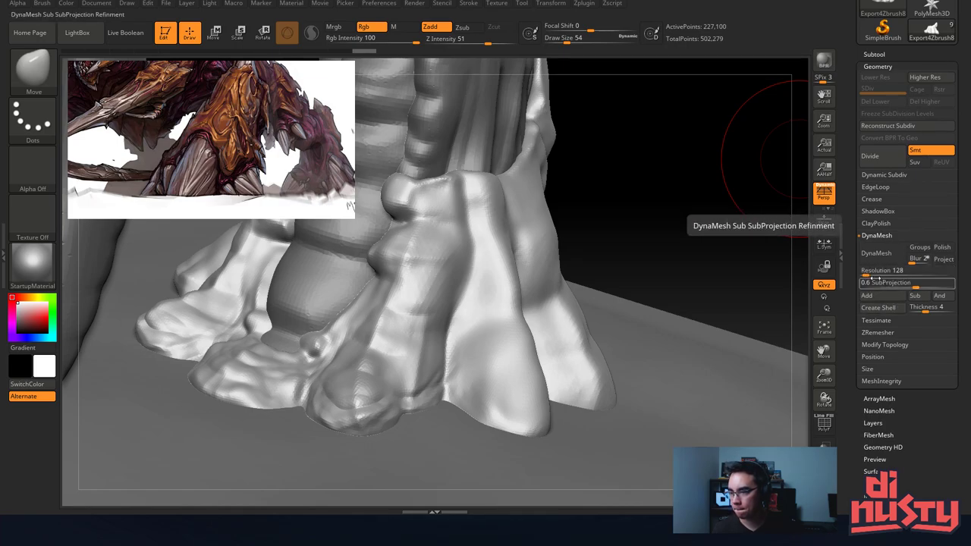
Try remeshing the base with DynaMesh at a resolution of 312, and undo it.
left_click(865, 270)
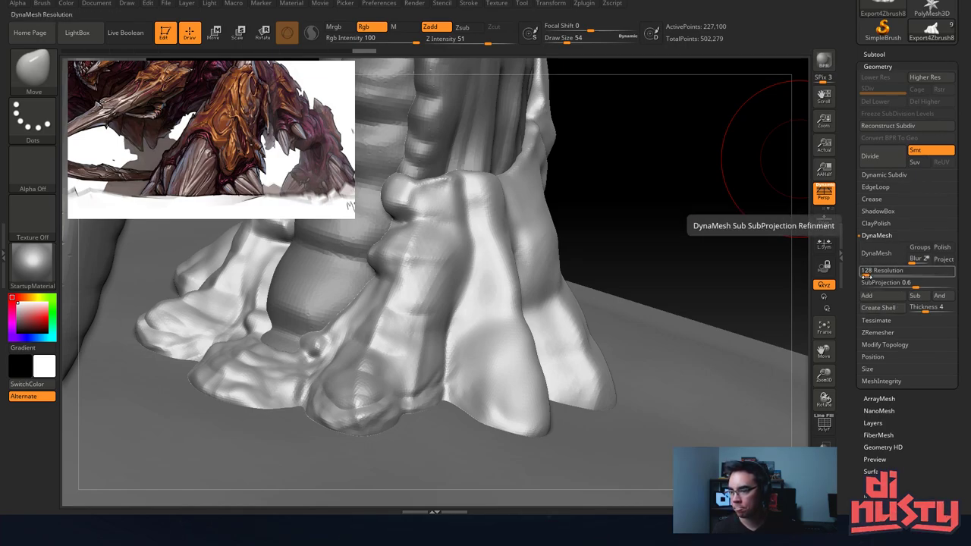
type("312")
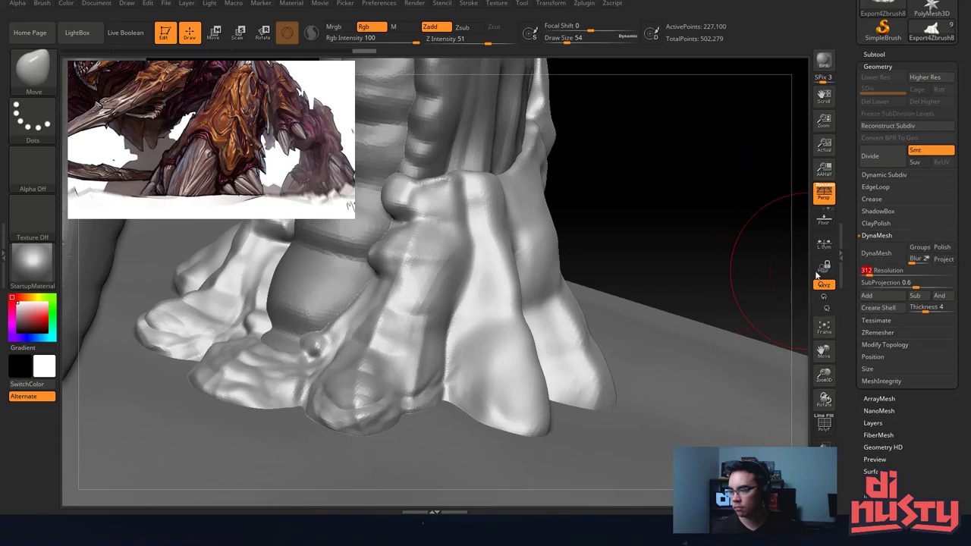
left_click(521, 4)
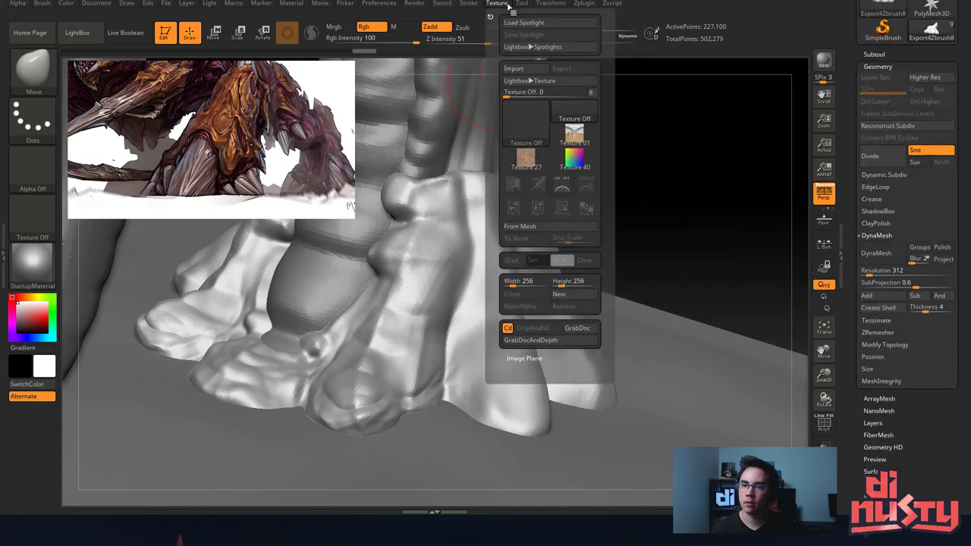
left_click(586, 3)
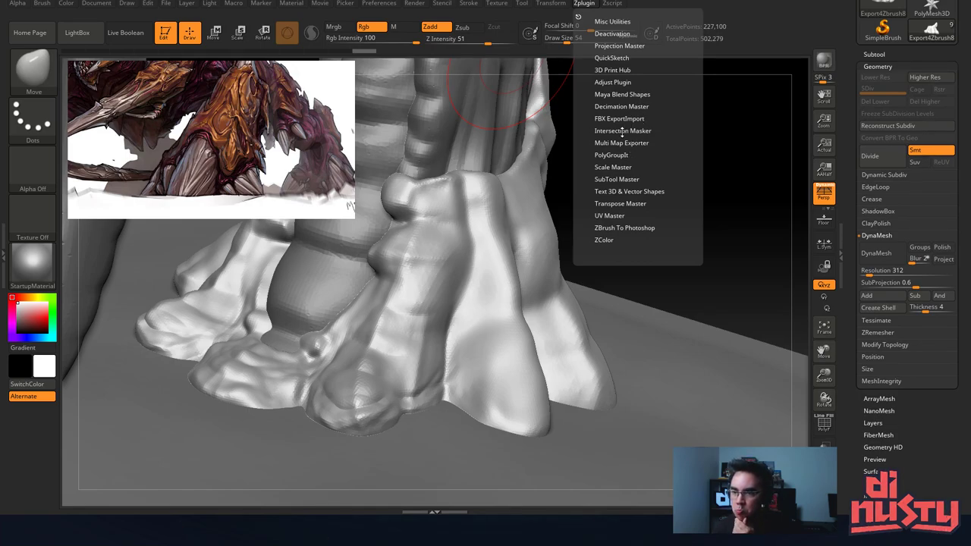
left_click(880, 257)
key("ctrl+z")
Remesh the base with DynaMesh at a resolution of 1064.
left_click(885, 273)
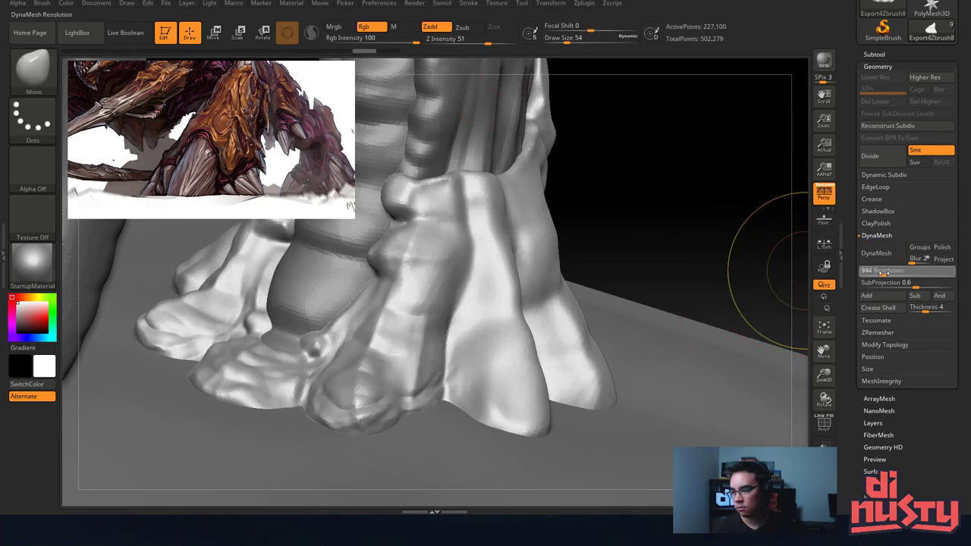
mouse_move(690, 279)
left_mouse_down()
mouse_move(650, 298)
mouse_move(569, 264)
left_mouse_up()
Smooth and reshape the folds along the side of the remeshed base with the Move brush.
left_click_drag(458, 215, 446, 241, "shift")
mouse_move(486, 229)
right_mouse_down()
mouse_move(502, 232)
mouse_move(499, 250)
mouse_move(494, 245)
right_mouse_up()
mouse_move(495, 258)
left_mouse_down()
mouse_move(510, 268)
mouse_move(486, 275)
left_mouse_up()
right_click_drag(449, 274, 498, 291)
left_click_drag(499, 291, 481, 275)
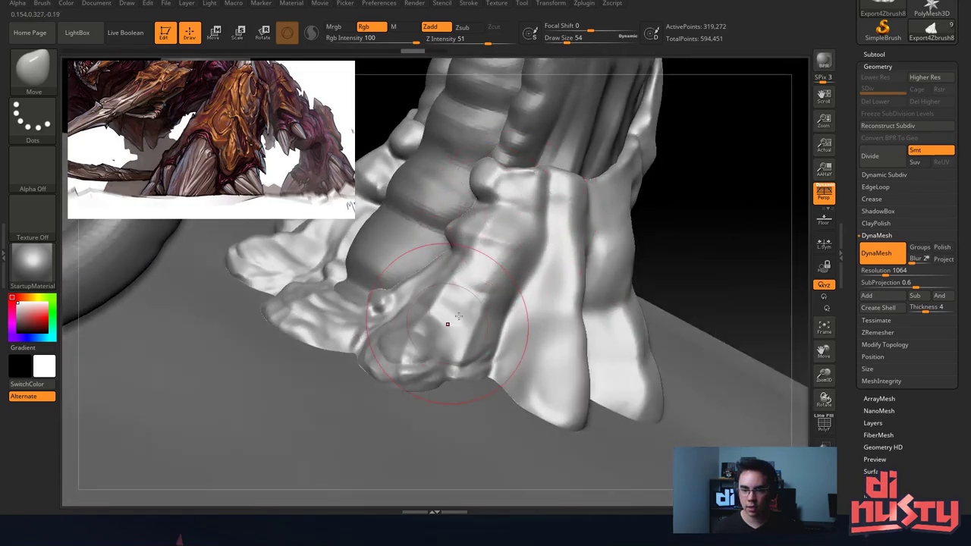
mouse_move(445, 326)
left_mouse_down()
mouse_move(531, 251)
mouse_move(465, 227)
left_mouse_up()
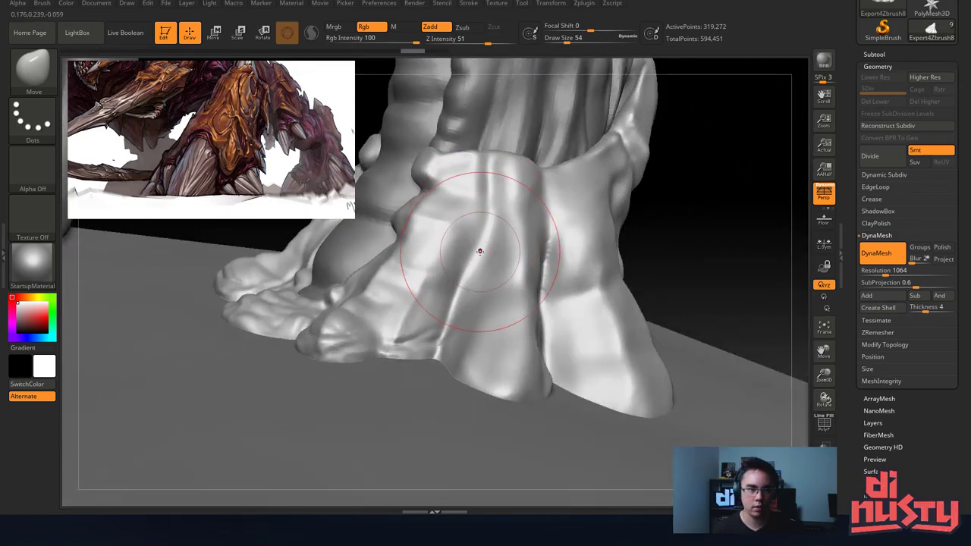
Carve the crease between the two front folds of the base with the DamStandard brush, redoing the first stroke.
key("b")
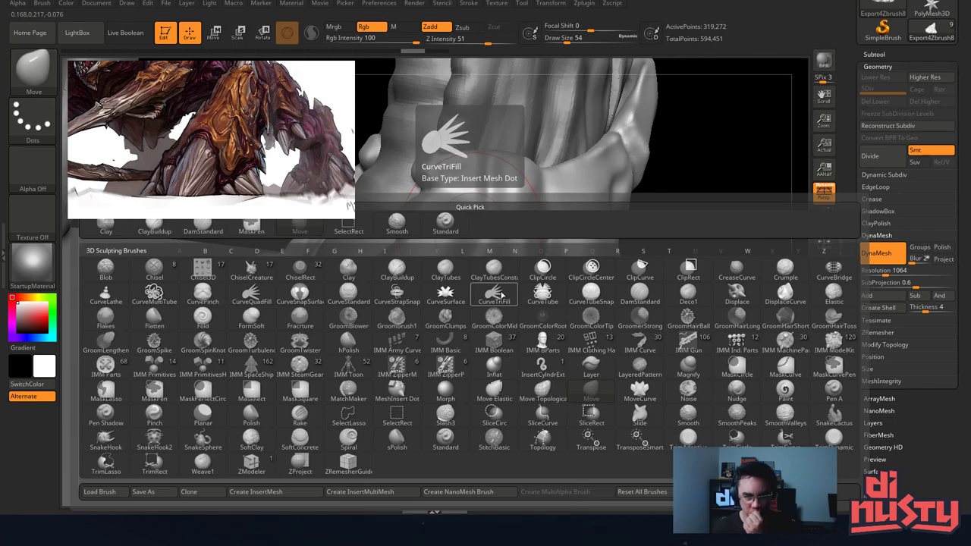
key("d")
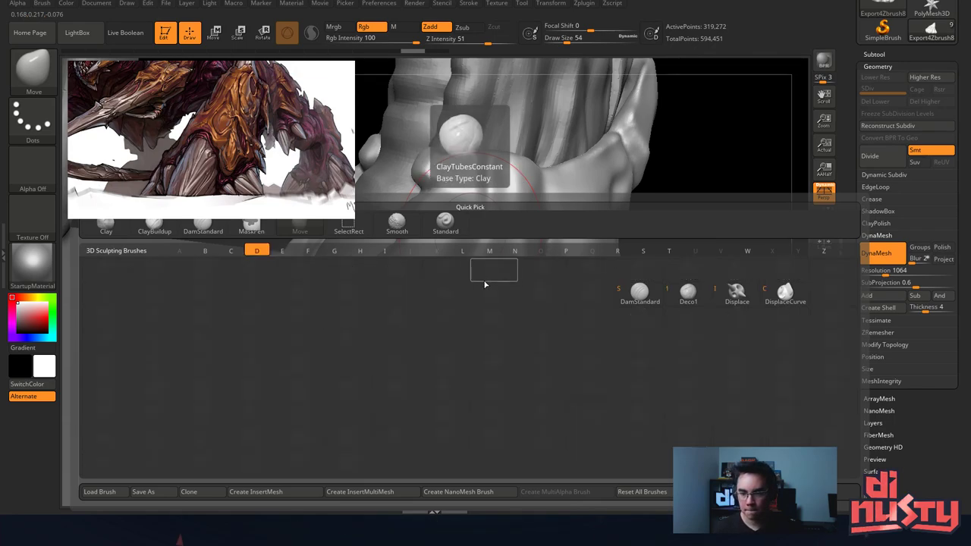
key("s")
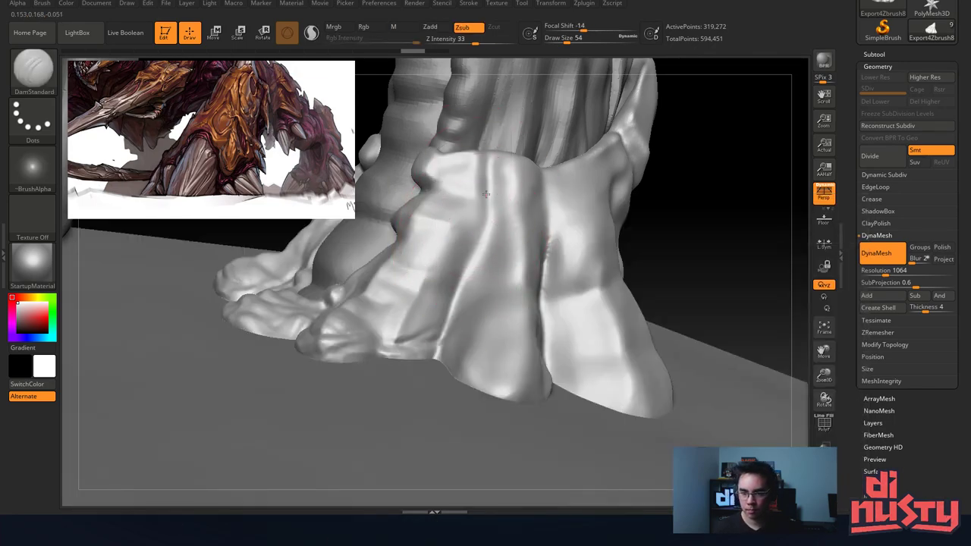
left_click_drag(485, 194, 458, 297)
key("ctrl+z")
left_click_drag(487, 200, 458, 296)
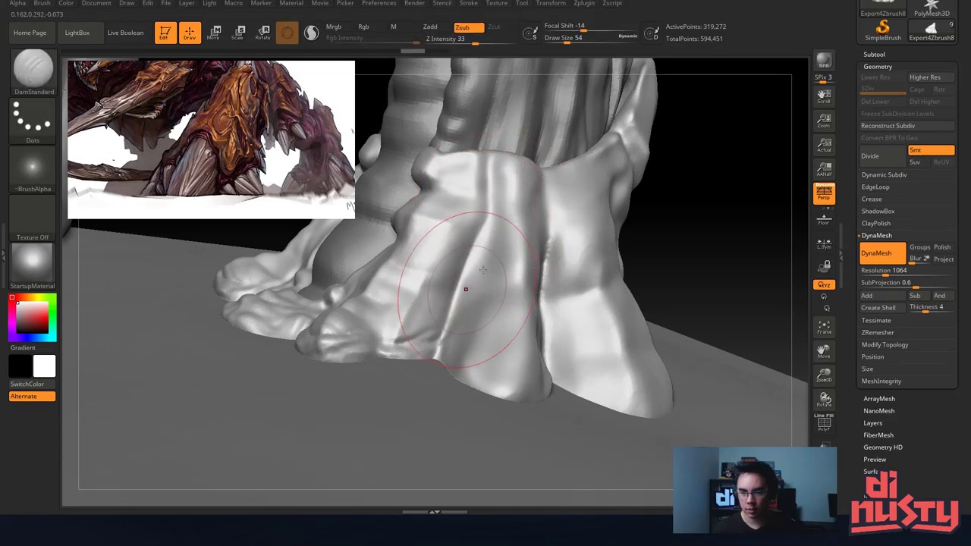
right_click_drag(483, 270, 430, 292, "alt")
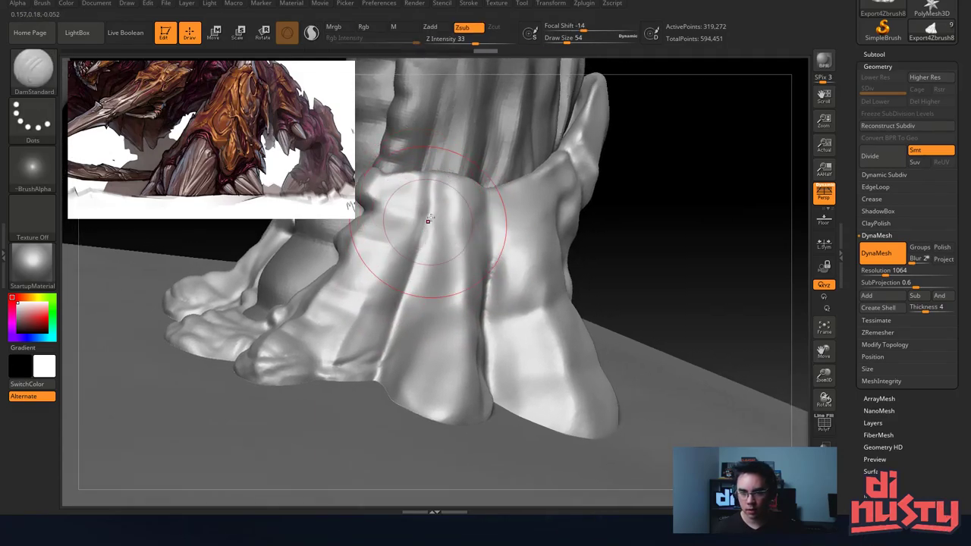
Deepen the crease down toward the base's lower edge with further DamStandard strokes.
key("ctrl")
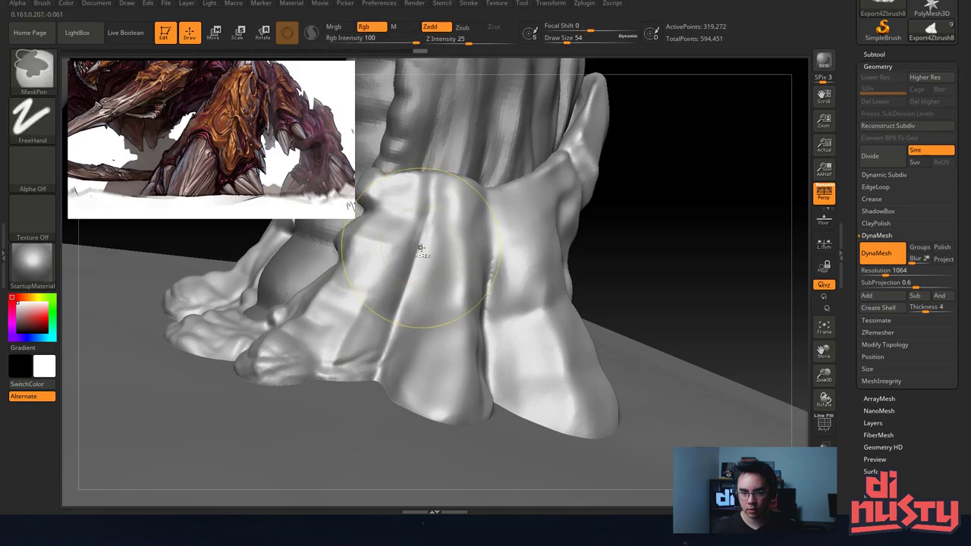
mouse_move(420, 211)
left_mouse_down()
mouse_move(406, 277)
mouse_move(373, 323)
mouse_move(356, 376)
left_mouse_up()
mouse_move(357, 353)
right_mouse_down()
mouse_move(369, 325)
mouse_move(315, 371)
right_mouse_up()
left_click_drag(335, 370, 305, 385)
mouse_move(400, 364)
right_mouse_down()
mouse_move(396, 269)
mouse_move(436, 311)
mouse_move(459, 254)
right_mouse_up()
Dismiss the Dynamic Subdiv prompt and move the creature reference image down, clear of the folds.
key("d")
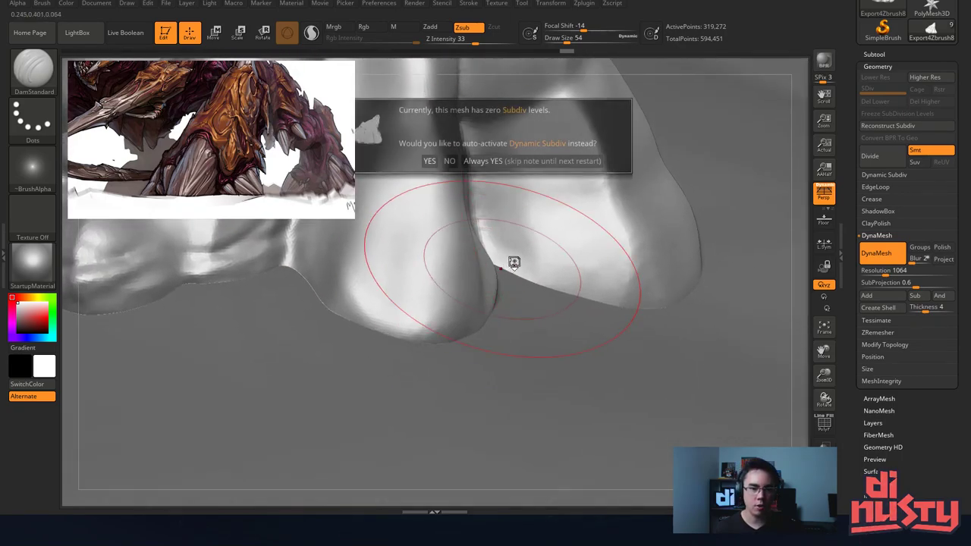
left_click(535, 220)
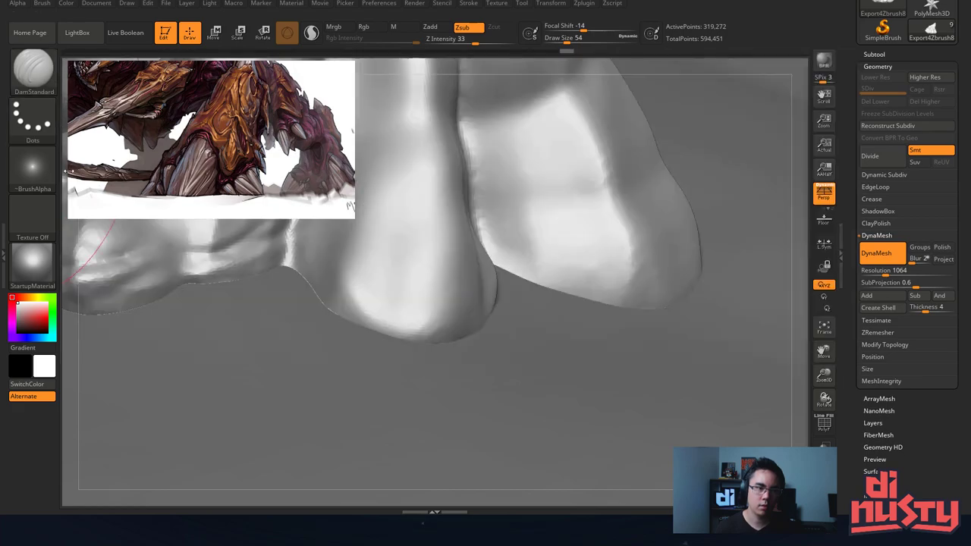
mouse_move(261, 113)
left_mouse_down()
mouse_move(274, 122)
mouse_move(281, 374)
mouse_move(264, 392)
left_mouse_up()
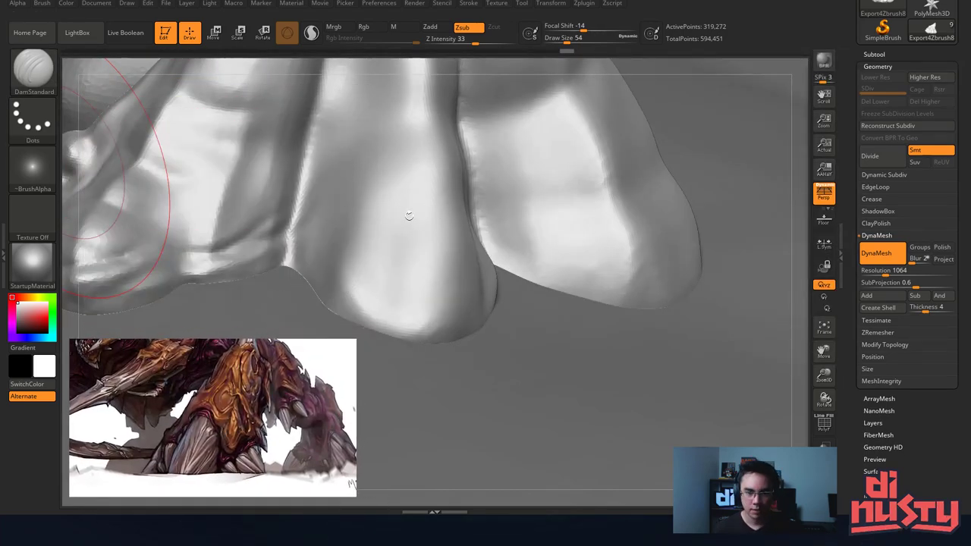
Try building up the end of the front fold with ClayBuildup strokes at draw size 16, and undo them.
key("b")
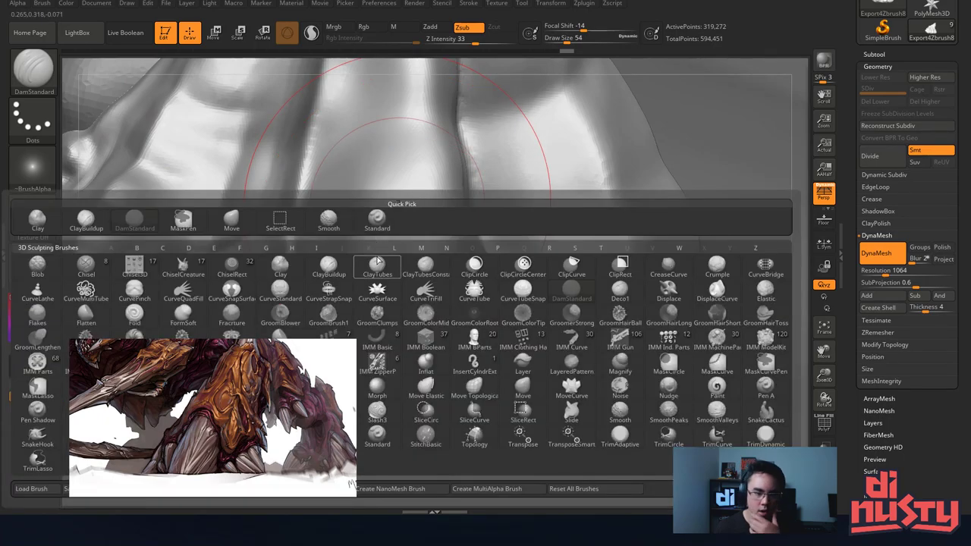
key("b")
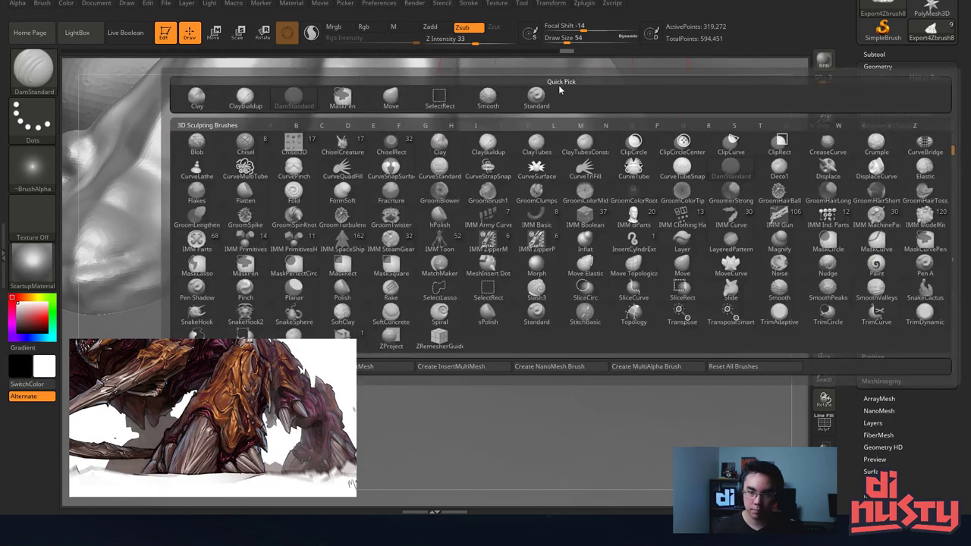
left_click(251, 109)
key("space")
left_click_drag(436, 202, 423, 191)
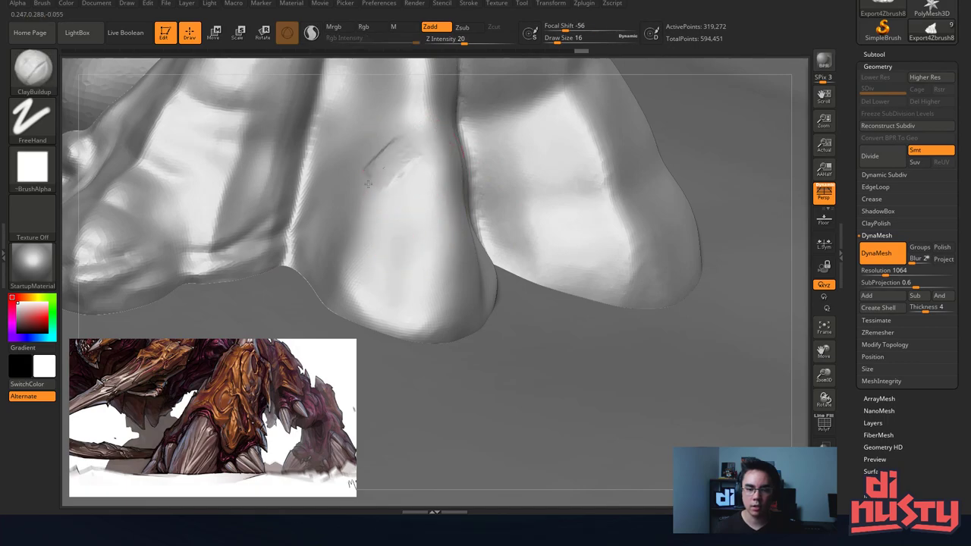
key("ctrl+z")
left_click_drag(415, 222, 392, 254, "shift")
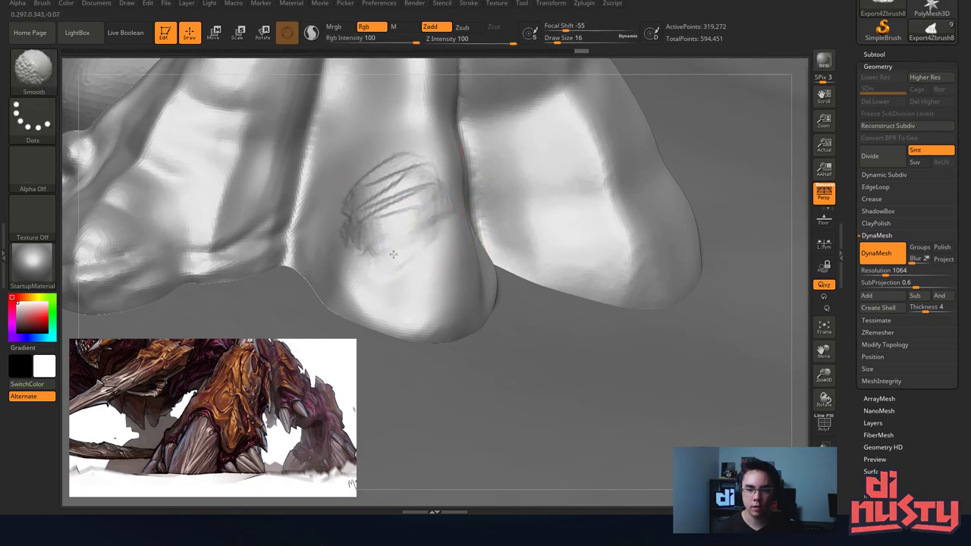
key("ctrl+z")
right_click_drag(384, 121, 507, 142, "alt")
key("ctrl+z")
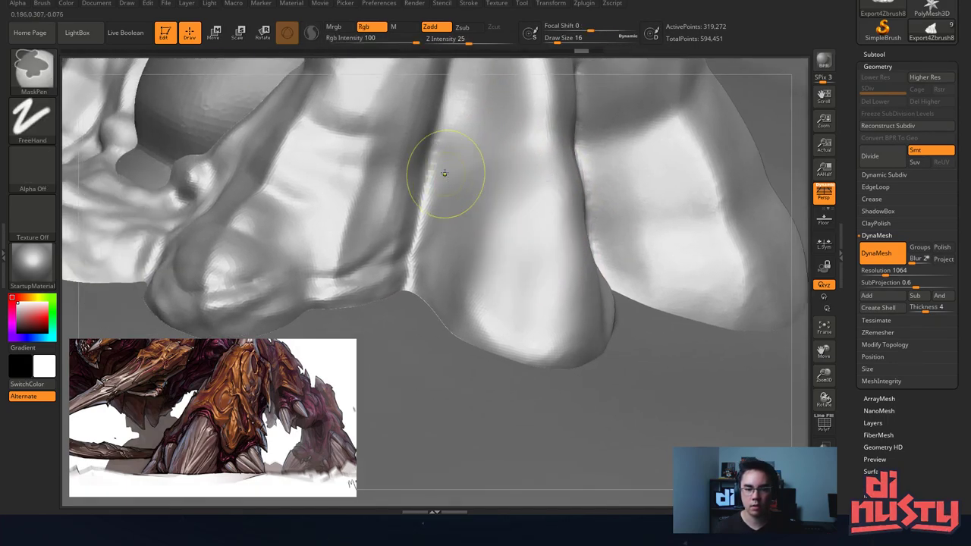
Load the TrimSmoothBorder brush from the Trim brushes in the LightBox library.
right_click_drag(410, 188, 469, 158, "alt")
left_click_drag(469, 158, 364, 226)
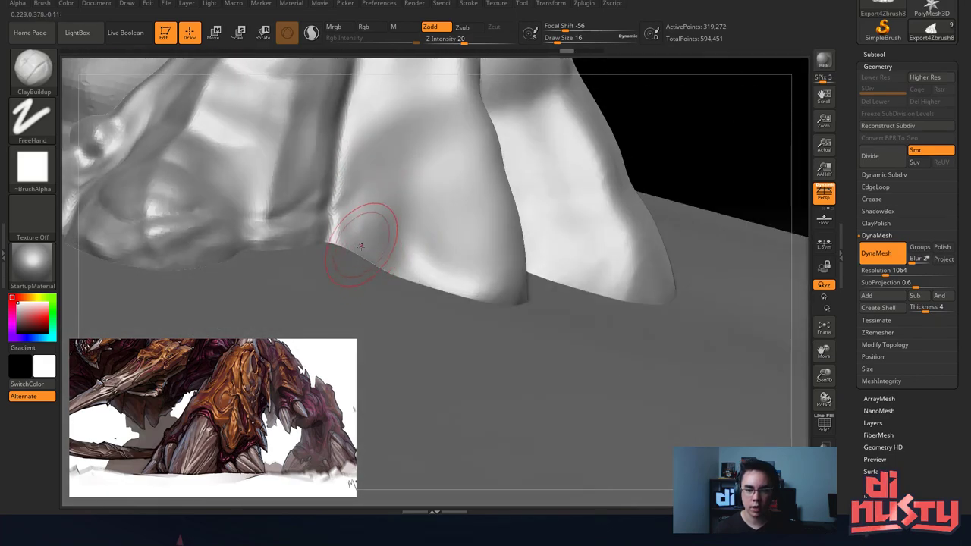
mouse_move(401, 223)
right_mouse_down()
mouse_move(402, 250)
mouse_move(326, 253)
right_mouse_up()
right_click_drag(446, 226, 413, 280)
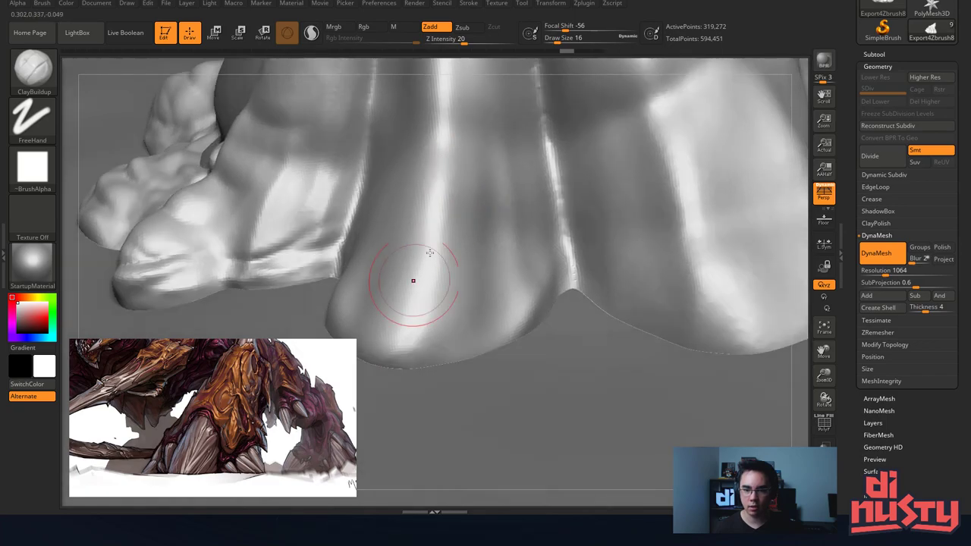
right_click_drag(451, 207, 446, 239)
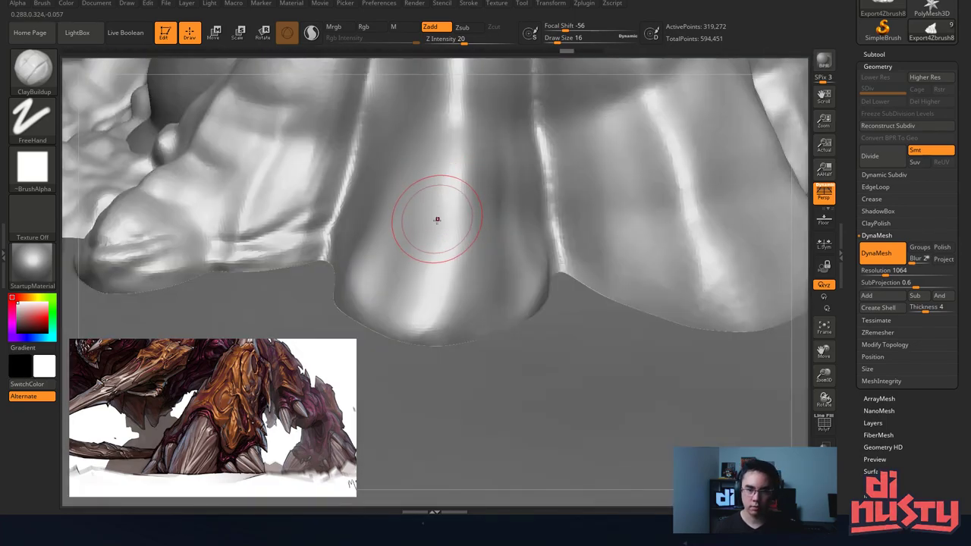
key("b")
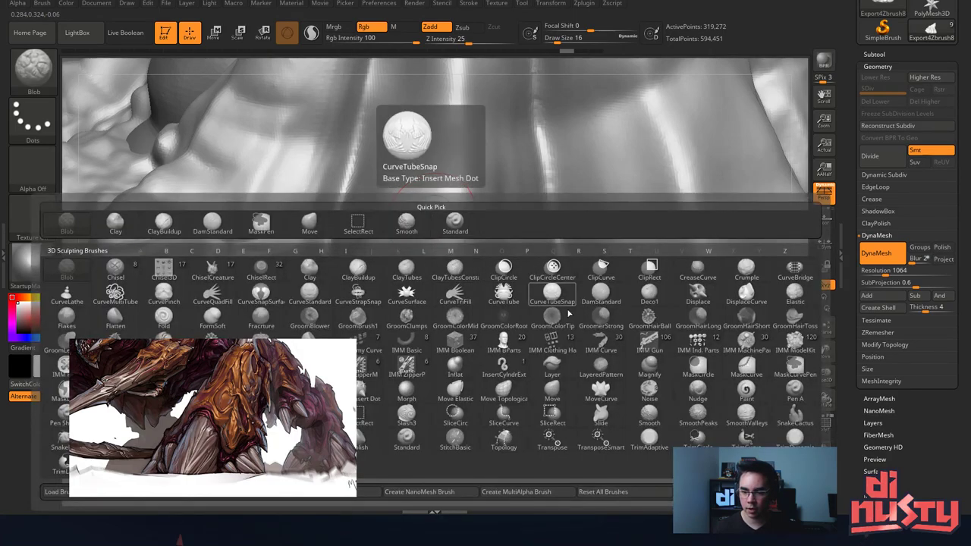
left_click(648, 439)
key("b")
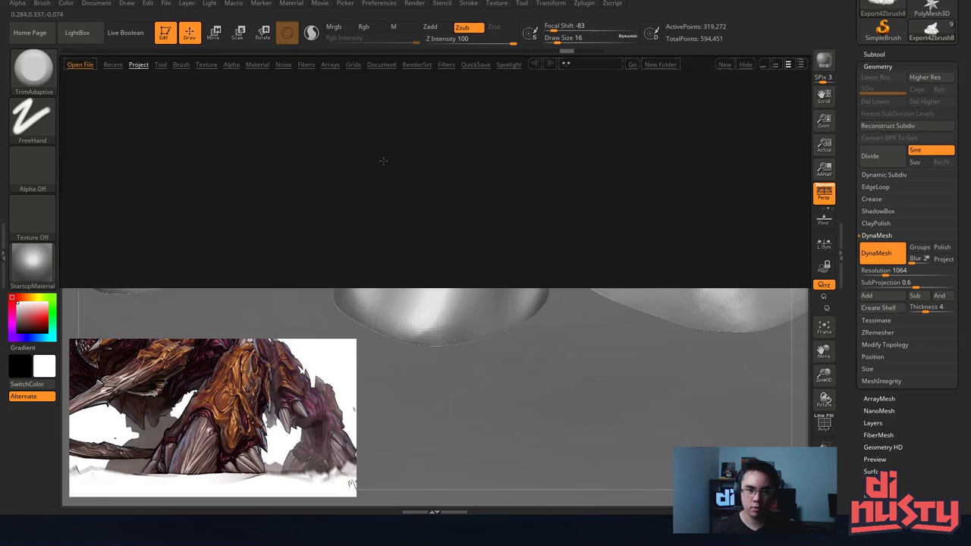
left_click(182, 65)
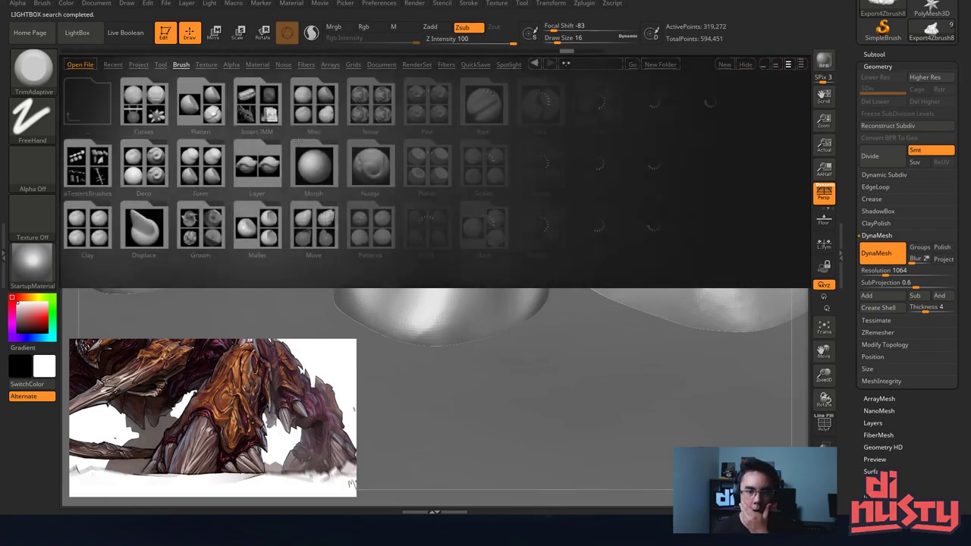
left_click(650, 116)
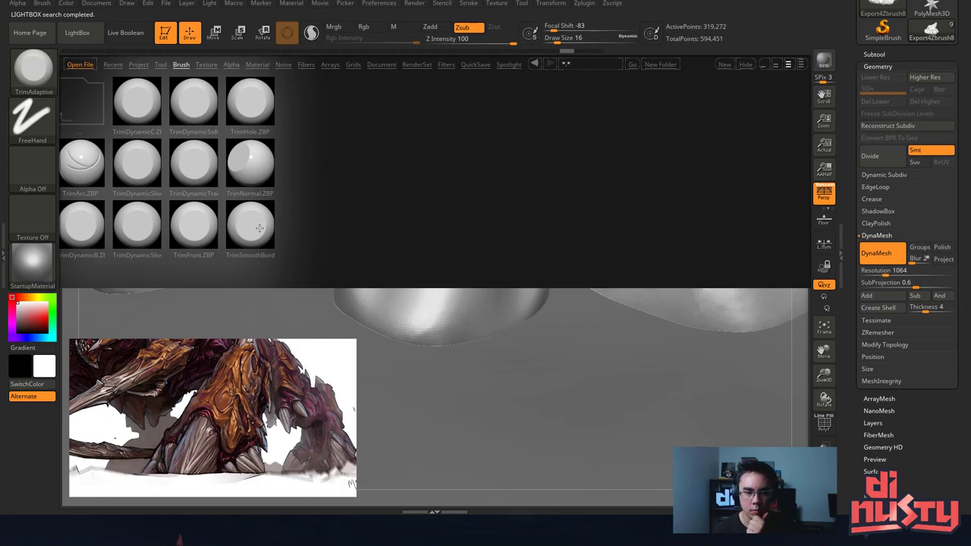
double_click(259, 228)
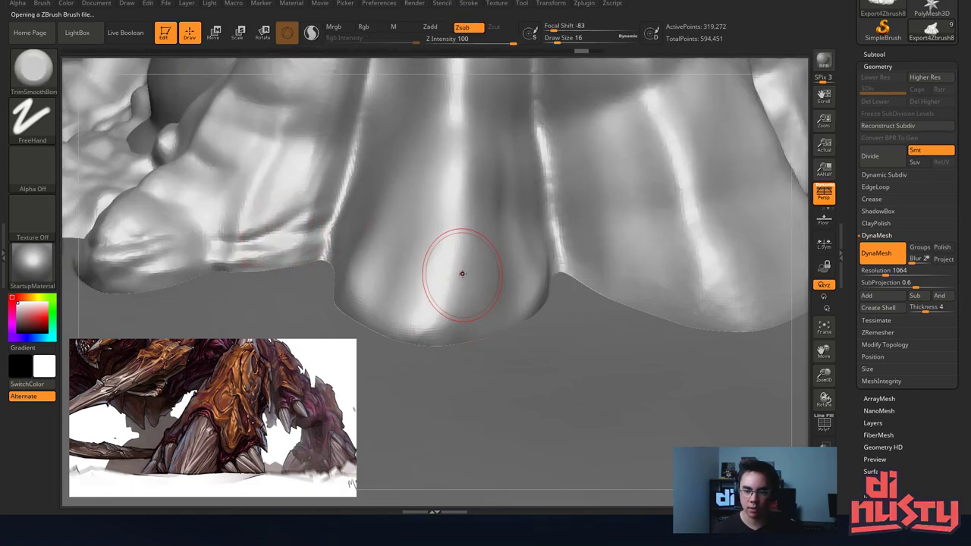
Flatten the end of the front fold into hard planes with TrimSmoothBorder at draw size 56.
key("space")
key("space")
left_click_drag(481, 242, 491, 245)
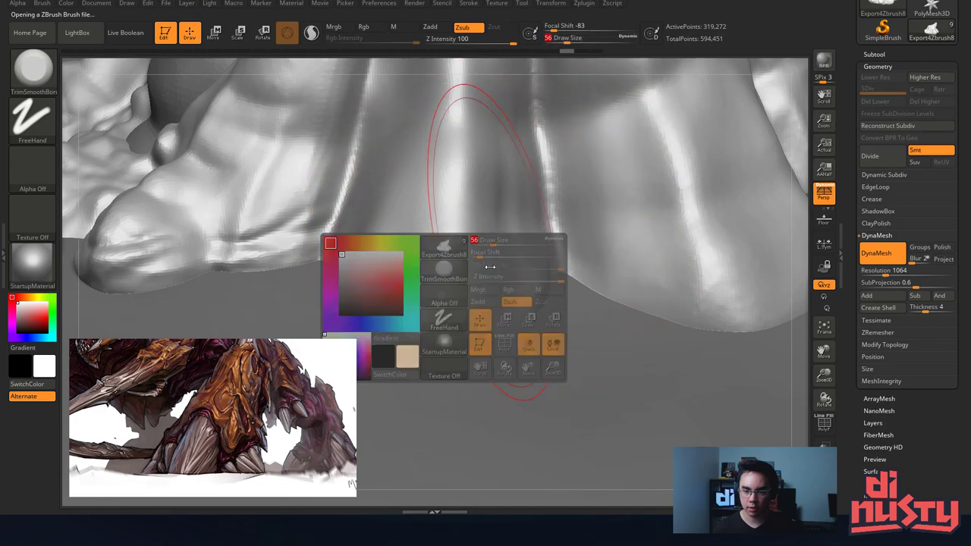
mouse_move(484, 287)
left_mouse_down()
mouse_move(431, 285)
mouse_move(437, 299)
left_mouse_up()
left_click_drag(443, 302, 446, 326)
right_click_drag(458, 294, 558, 292)
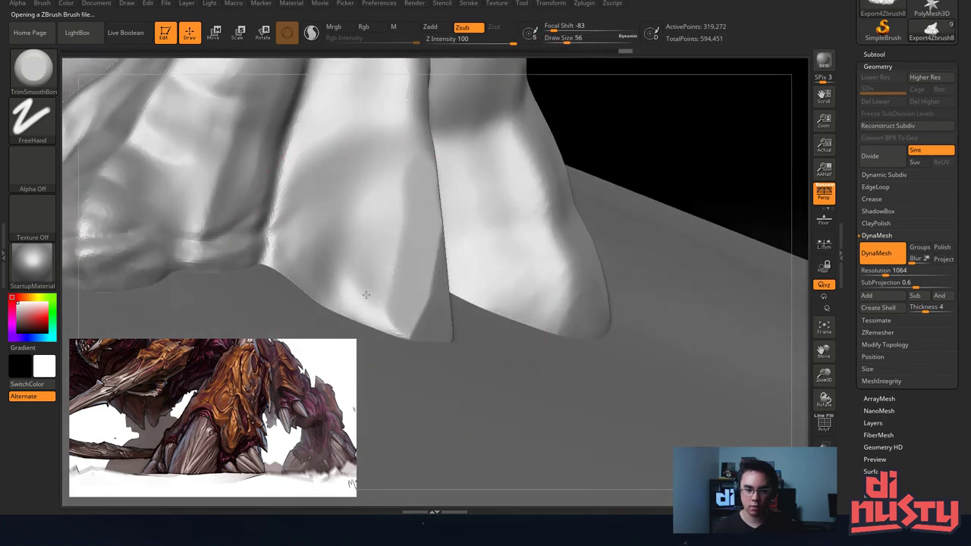
left_click_drag(376, 303, 402, 165)
mouse_move(367, 267)
left_mouse_down()
mouse_move(362, 231)
mouse_move(341, 205)
mouse_move(397, 167)
mouse_move(357, 227)
left_mouse_up()
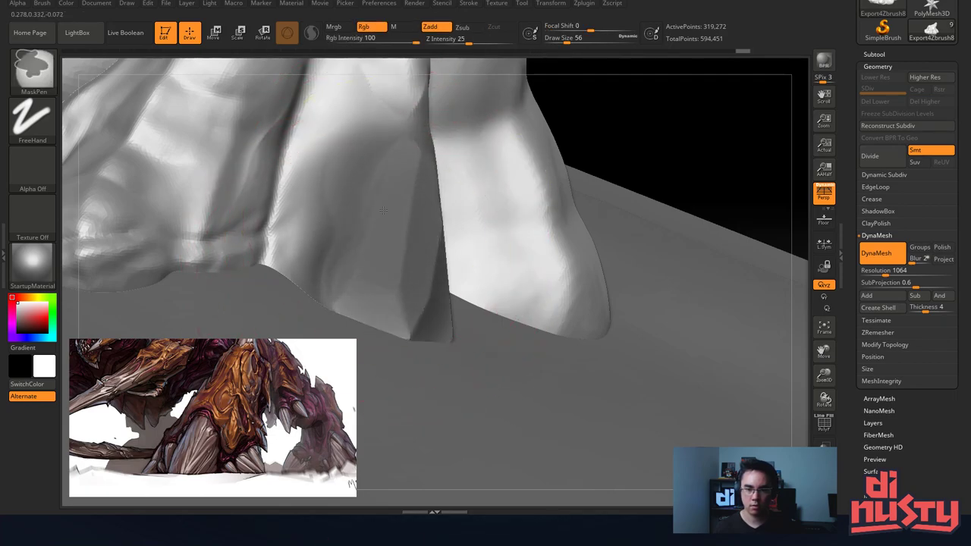
Mask the flattened front fold and invert the mask to leave only that fold editable.
mouse_move(356, 235)
right_mouse_down()
mouse_move(408, 246)
mouse_move(413, 205)
mouse_move(402, 227)
right_mouse_up()
mouse_move(403, 254)
left_mouse_down("ctrl")
mouse_move(418, 228)
mouse_move(444, 250)
mouse_move(445, 267)
left_mouse_up("ctrl")
right_click_drag(428, 267, 471, 273)
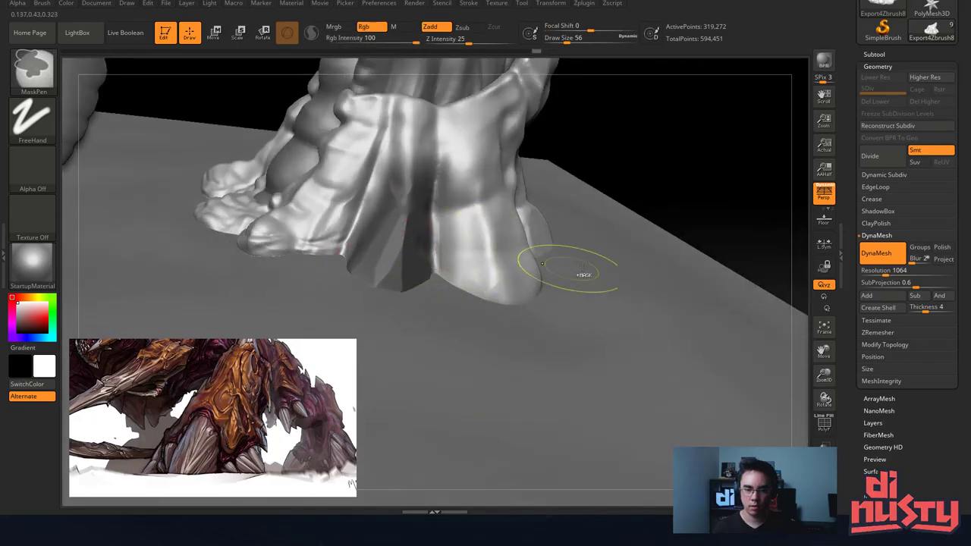
left_click(615, 143, "ctrl")
Undo the last stroke and trim the unmasked fold's side with focal shift -74 and draw size 13.
right_click_drag(398, 207, 404, 239, "ctrl")
mouse_move(404, 239)
right_mouse_down()
mouse_move(419, 244)
mouse_move(388, 289)
right_mouse_up()
key("ctrl+z")
key("space")
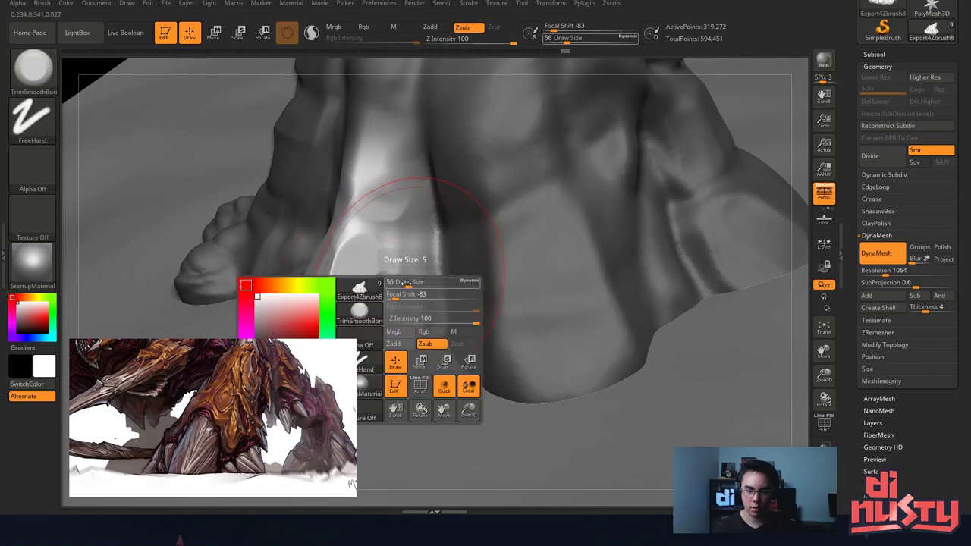
mouse_move(394, 295)
left_mouse_down()
mouse_move(409, 282)
mouse_move(400, 285)
left_mouse_up()
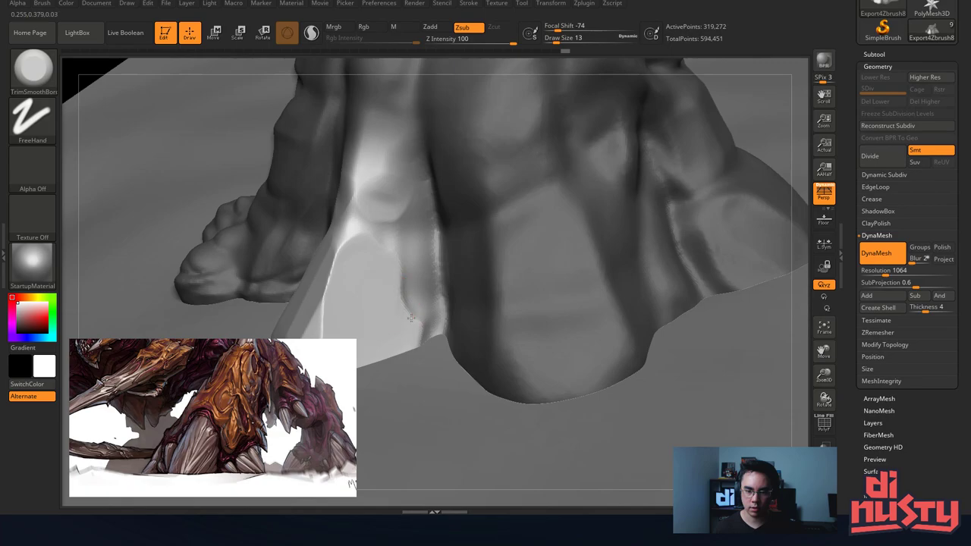
Trim facets along the fold's central ridge down to its tip at draw size 27, and clear the mask.
key("space")
mouse_move(405, 284)
left_mouse_down()
mouse_move(425, 283)
mouse_move(412, 329)
left_mouse_up()
mouse_move(411, 326)
right_mouse_down()
mouse_move(450, 219)
mouse_move(420, 228)
right_mouse_up()
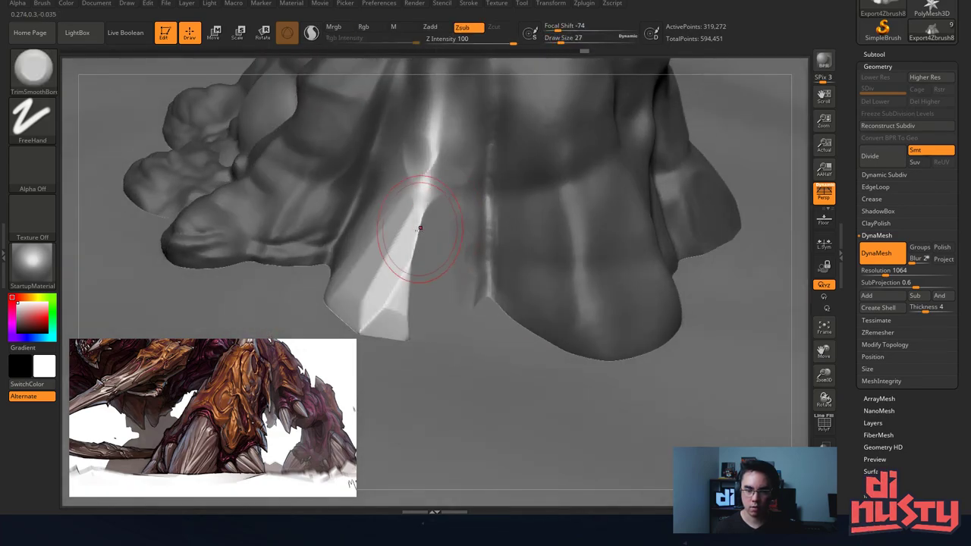
left_click_drag(425, 202, 417, 228)
right_click_drag(430, 199, 440, 287)
left_click_drag(447, 227, 421, 338)
mouse_move(447, 232)
right_mouse_down()
mouse_move(463, 190)
mouse_move(458, 237)
right_mouse_up()
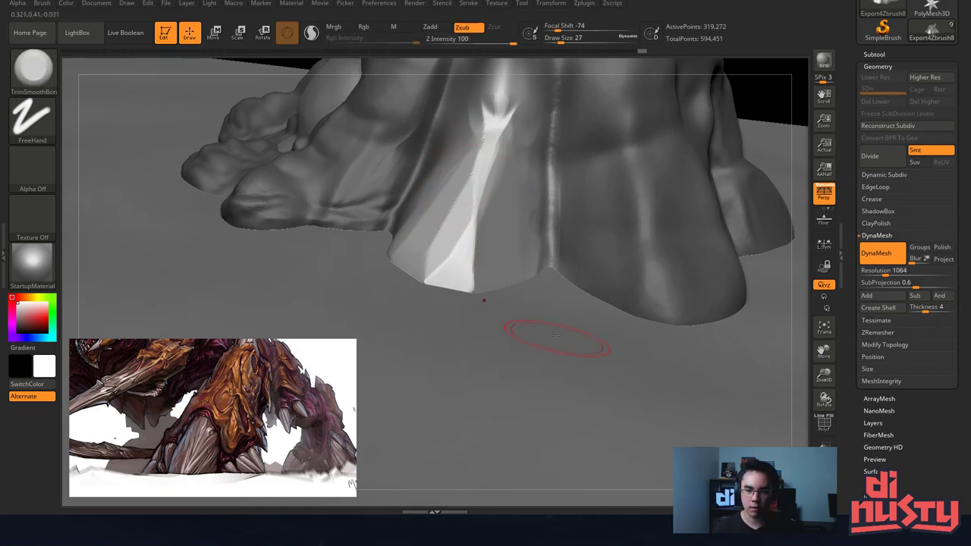
mouse_move(758, 97)
right_mouse_down()
mouse_move(641, 191)
mouse_move(495, 200)
right_mouse_up()
Carve thin creases along the trimmed fold's central ridge with DamStandard at draw size 7.
key("b")
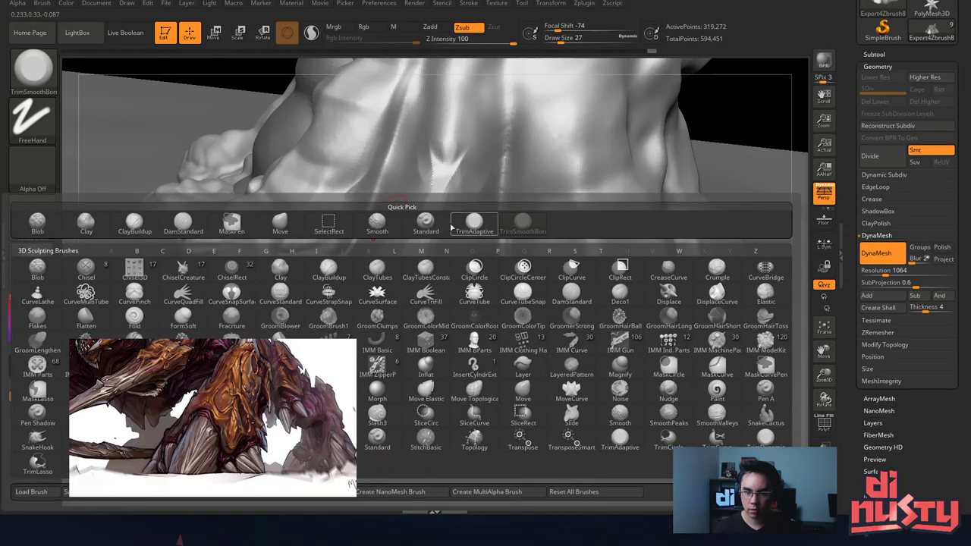
key("d")
key("s")
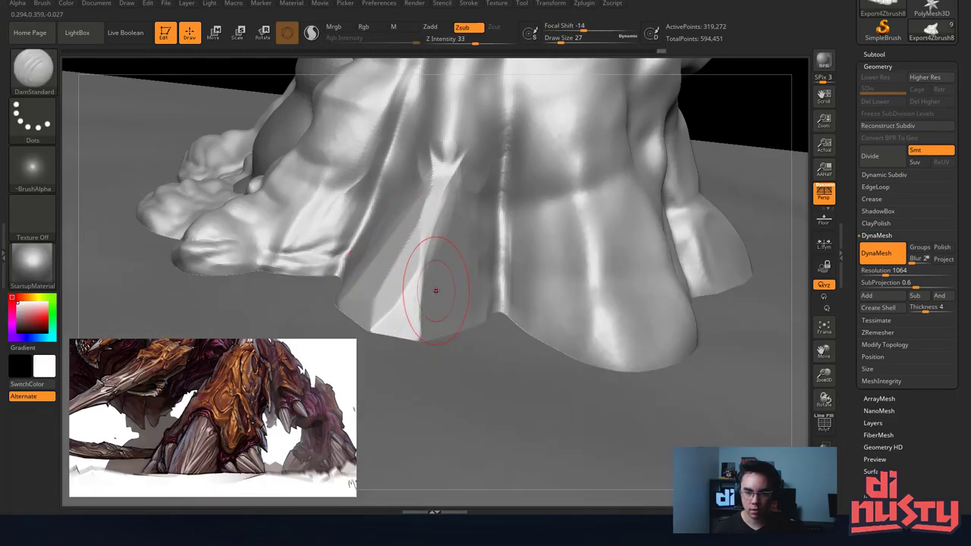
key("space")
type("7")
key("Return")
left_click_drag(429, 229, 408, 335)
right_click_drag(417, 305, 422, 254)
left_click_drag(419, 231, 409, 306)
right_click_drag(409, 305, 432, 289)
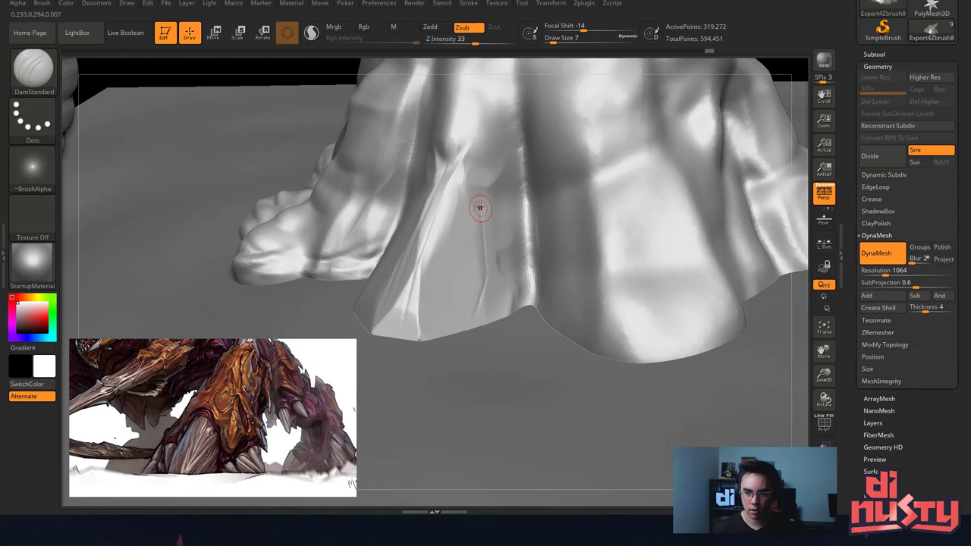
Carve parallel vertical grooves into the flat side of the fold, enlarging DamStandard to draw size 13, and soften them.
left_click_drag(479, 207, 437, 351)
key("space")
left_click_drag(468, 249, 447, 328)
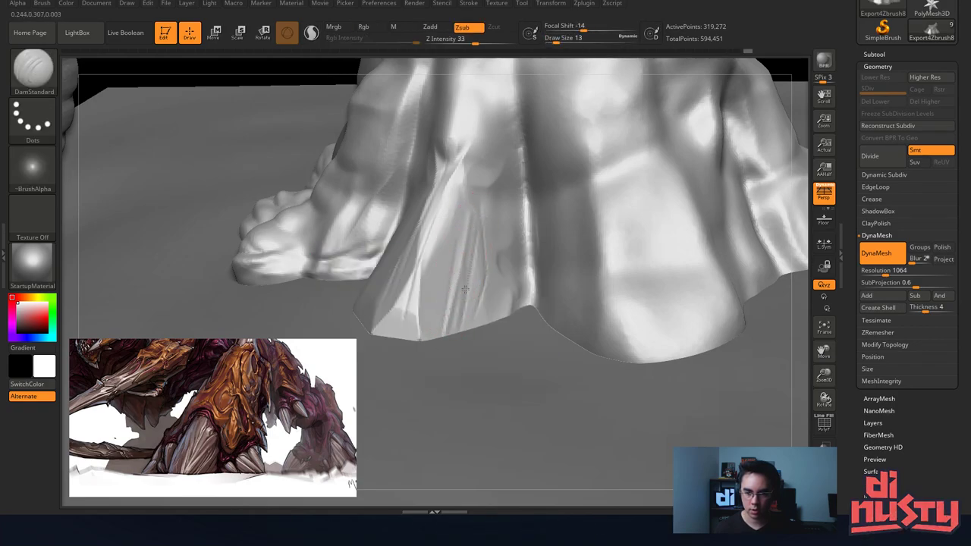
left_click_drag(465, 289, 454, 333)
mouse_move(457, 322)
left_mouse_down("shift")
mouse_move(462, 258)
mouse_move(458, 312)
left_mouse_up("shift")
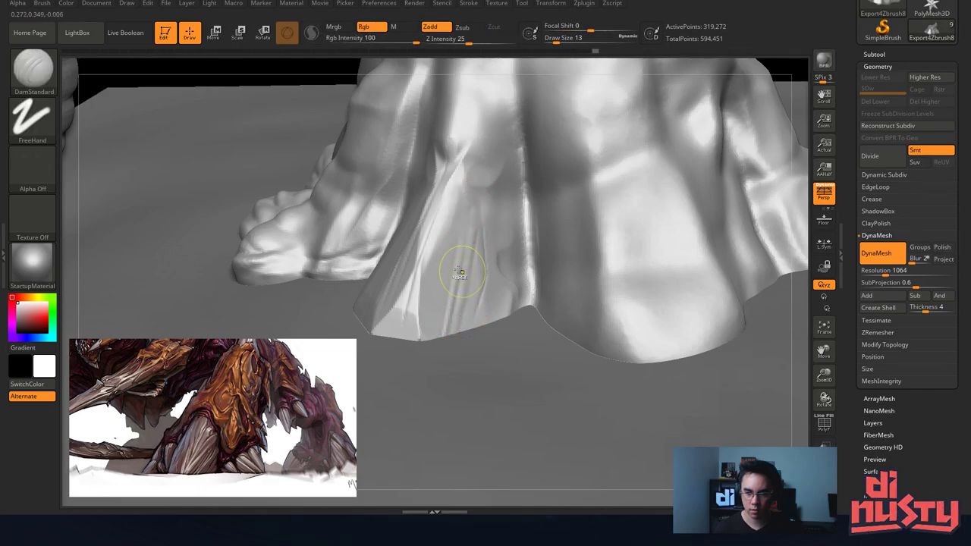
Refine the grooves on the fold's far side, and flatten its tentacle-facing side with TrimSmoothBorder at focal shift -74.
left_click_drag(461, 272, 442, 331)
left_click_drag(450, 380, 426, 326)
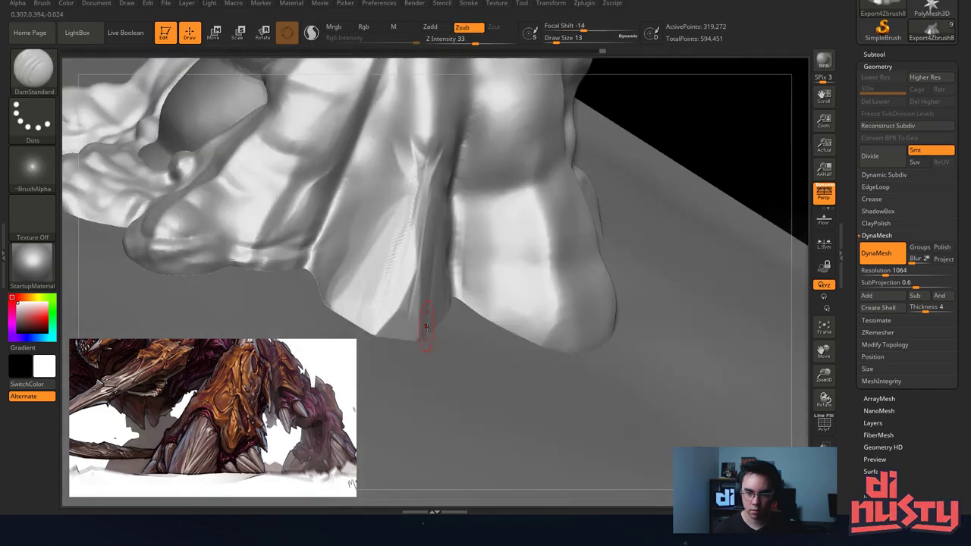
mouse_move(413, 361)
left_mouse_down()
mouse_move(450, 321)
mouse_move(389, 331)
mouse_move(376, 316)
mouse_move(386, 320)
left_mouse_up()
key("b")
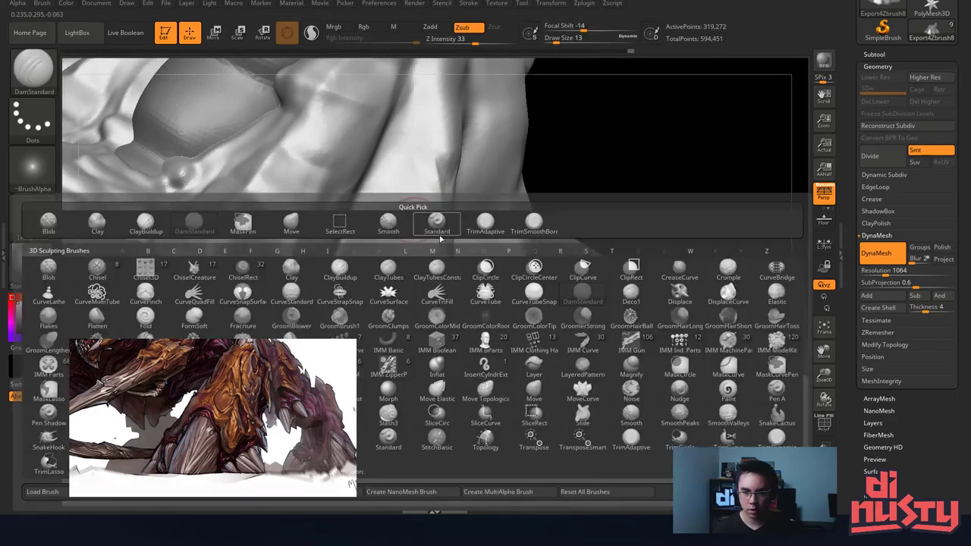
left_click(534, 221)
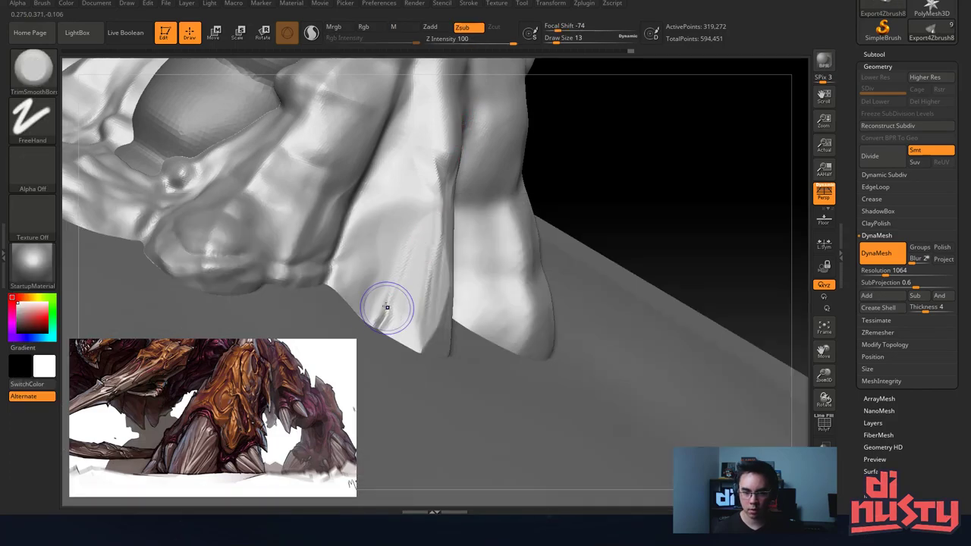
mouse_move(381, 268)
left_mouse_down()
mouse_move(375, 299)
mouse_move(382, 270)
left_mouse_up()
Carve diagonal grooves into the fold's tentacle-facing side with DamStandard at draw size 13, and soften them.
key("b")
key("d")
key("s")
left_click_drag(378, 313, 402, 246, "shift")
left_click_drag(417, 201, 378, 293)
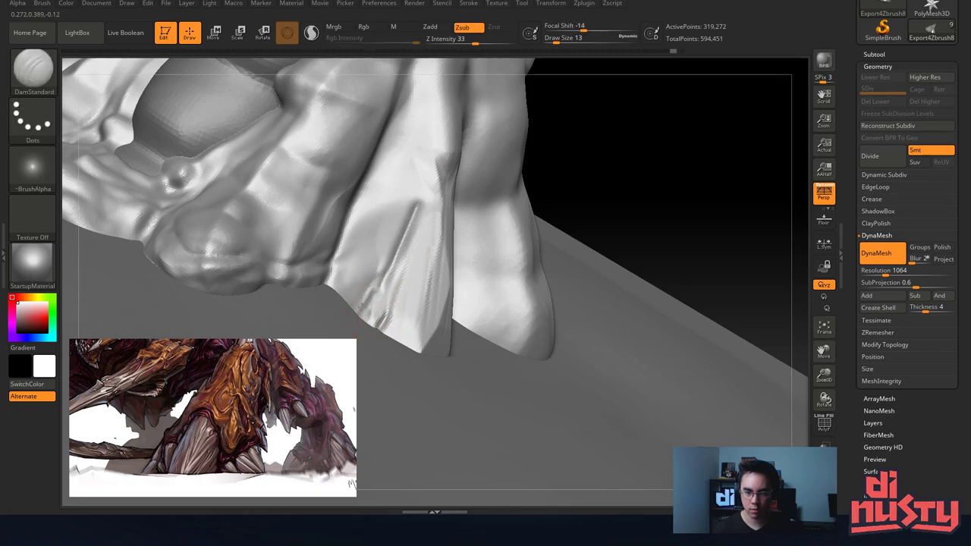
mouse_move(412, 201)
left_mouse_down()
mouse_move(368, 304)
mouse_move(412, 208)
left_mouse_up()
Blend the upper ends of the diagonal grooves toward the fold's central ridge with DamStandard, undoing an unwanted smoothing stroke.
key("b")
key("t")
key("s")
key("b")
key("d")
key("s")
mouse_move(423, 170)
right_mouse_down()
mouse_move(353, 189)
mouse_move(409, 208)
right_mouse_up()
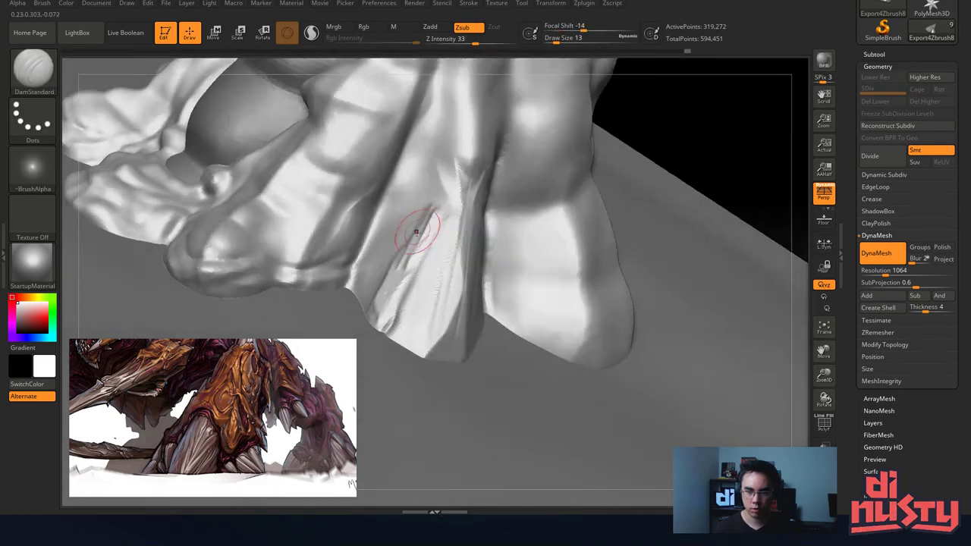
mouse_move(413, 255)
left_mouse_down("shift")
mouse_move(423, 222)
mouse_move(434, 220)
mouse_move(420, 182)
mouse_move(414, 191)
mouse_move(426, 188)
left_mouse_up("shift")
key("ctrl+z")
key("2")
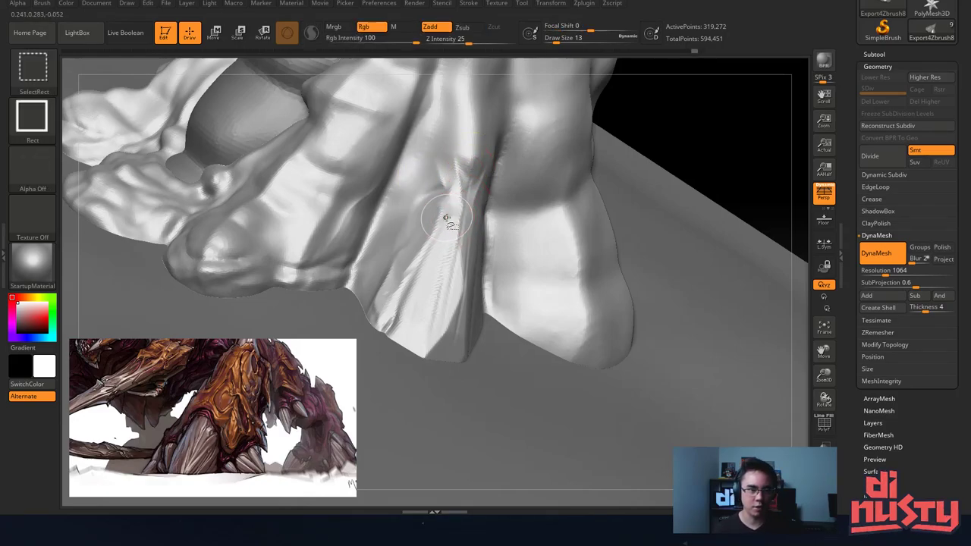
key("shift")
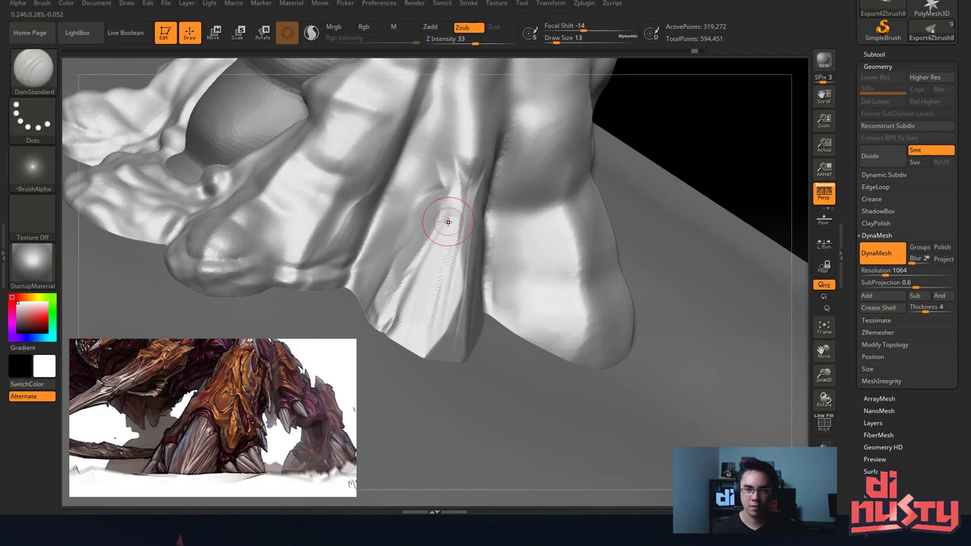
Test ClayBuildup strokes along the fold's tentacle-facing edge at Z intensity 20 and draw size 13, undoing the unwanted ones.
mouse_move(459, 229)
right_mouse_down()
mouse_move(435, 164)
mouse_move(472, 161)
mouse_move(460, 199)
mouse_move(472, 195)
mouse_move(355, 285)
right_mouse_up()
key("b")
left_click(193, 220)
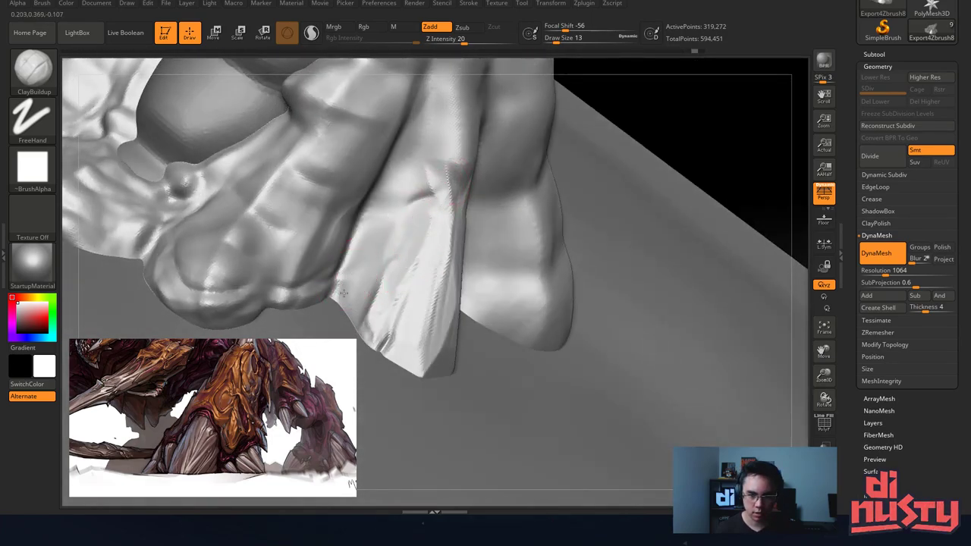
left_click_drag(349, 286, 426, 235)
key("ctrl+z")
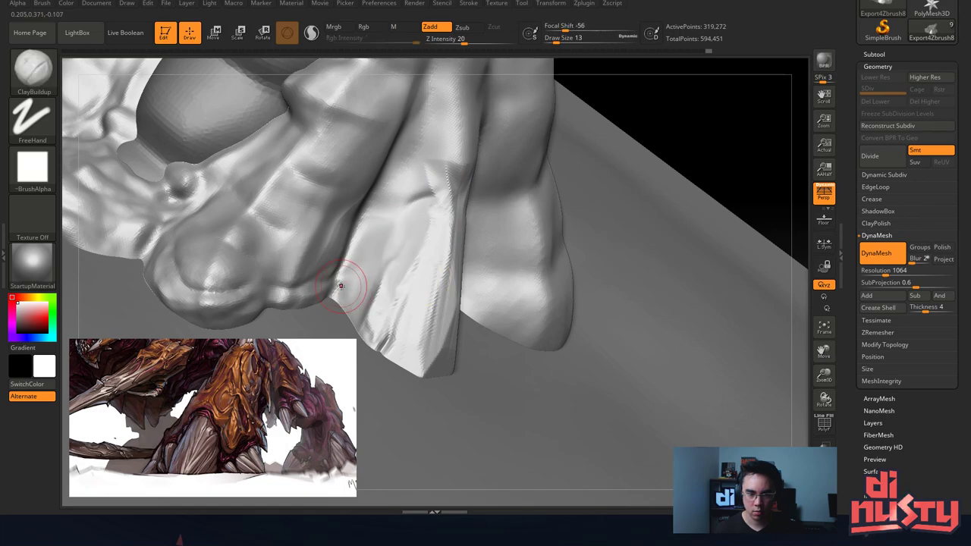
right_click_drag(391, 236, 340, 291)
right_click_drag(380, 234, 340, 289)
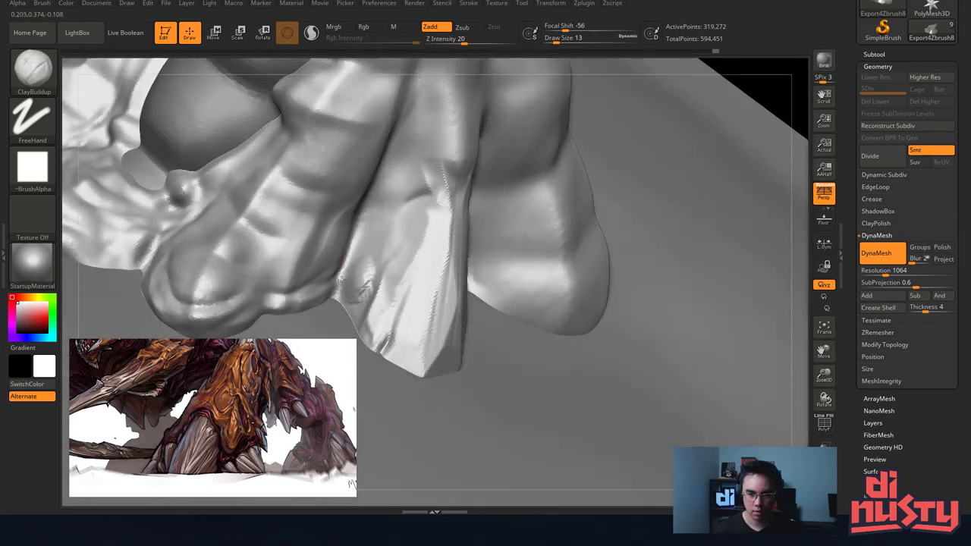
left_click_drag(420, 229, 510, 160)
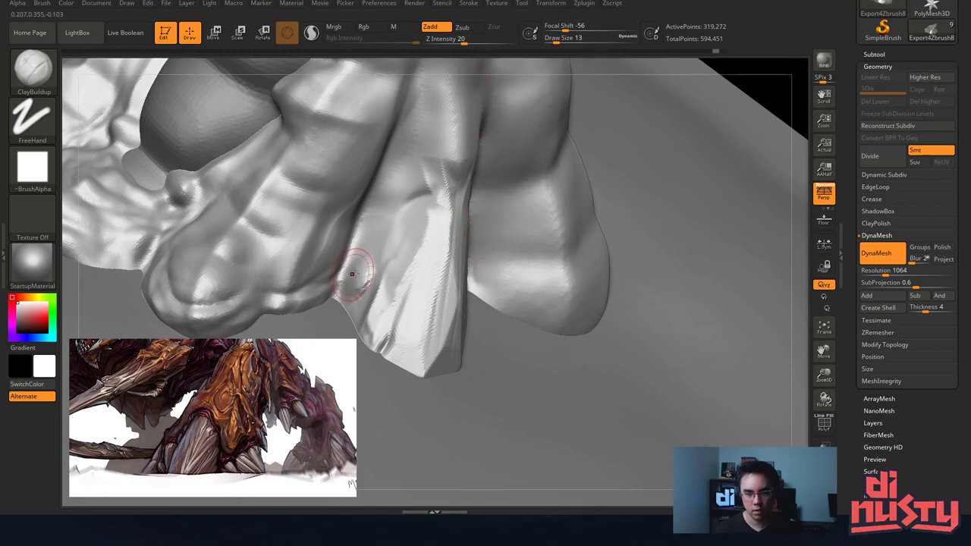
mouse_move(357, 266)
left_mouse_down()
mouse_move(367, 278)
mouse_move(372, 255)
left_mouse_up()
key("ctrl+z")
key("ctrl+z")
Build up a raised fleshy lump at the lower corner of the fold's tentacle-facing edge with ClayBuildup.
mouse_move(541, 229)
right_mouse_down("ctrl")
mouse_move(675, 144)
mouse_move(682, 165)
right_mouse_up("ctrl")
left_click_drag(691, 142, 693, 200, "ctrl")
right_click_drag(531, 232, 492, 296, "ctrl")
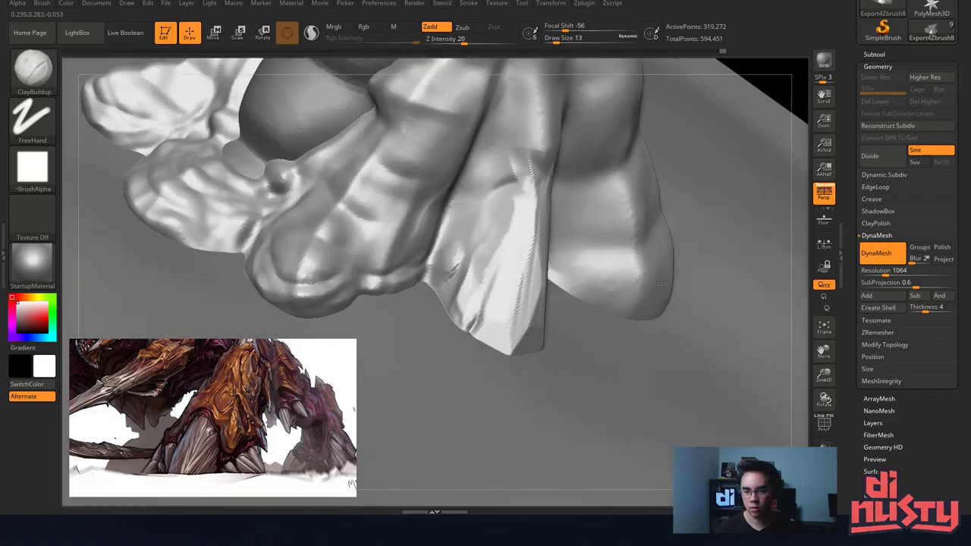
left_click_drag(471, 226, 440, 251)
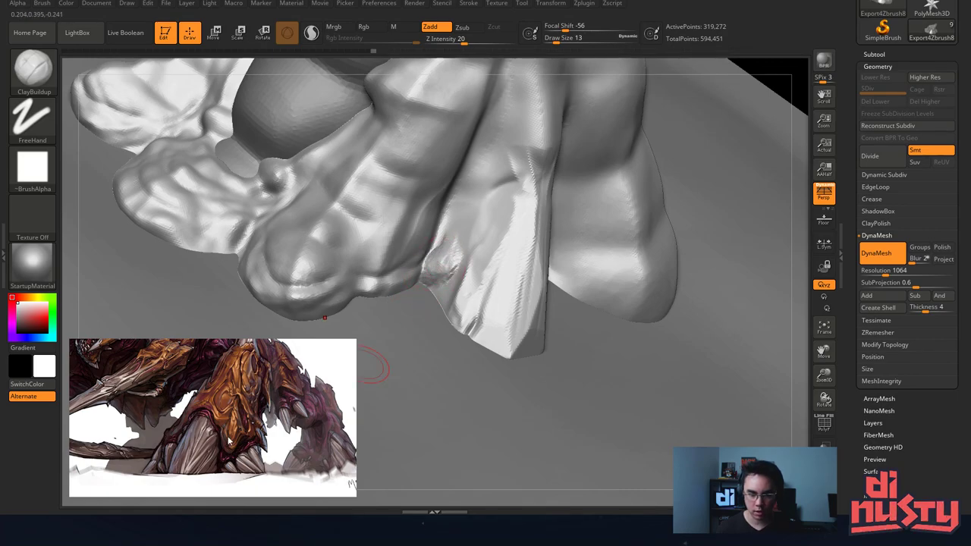
right_click_drag(453, 263, 459, 250, "ctrl")
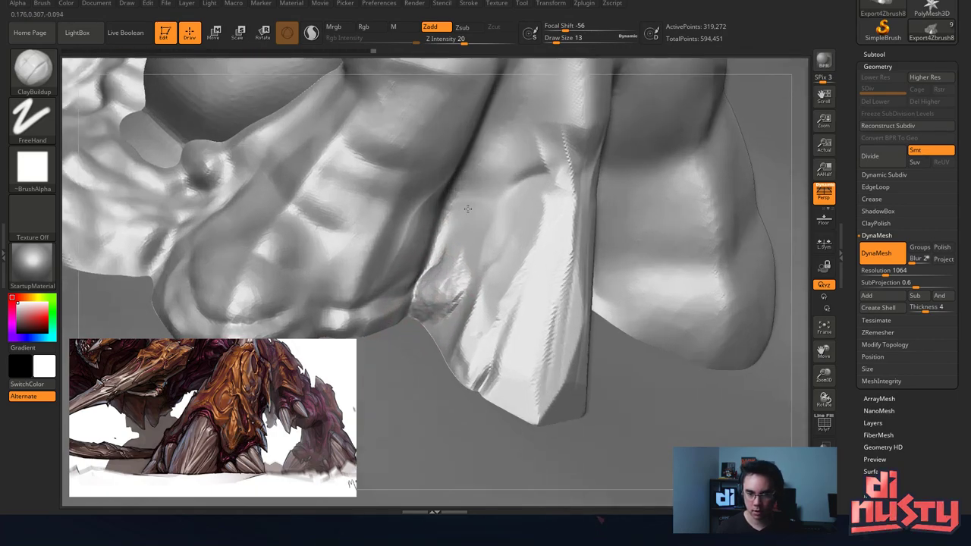
Build a raised clay band from the tentacle-facing edge over the claw's top toward its far side.
right_click_drag(521, 198, 469, 184)
mouse_move(523, 141)
left_mouse_down()
mouse_move(521, 162)
mouse_move(478, 159)
mouse_move(446, 230)
left_mouse_up()
right_click_drag(551, 155, 447, 157)
mouse_move(528, 143)
left_mouse_down()
mouse_move(615, 214)
mouse_move(608, 179)
left_mouse_up()
mouse_move(555, 153)
left_mouse_down()
mouse_move(642, 267)
mouse_move(671, 242)
left_mouse_up()
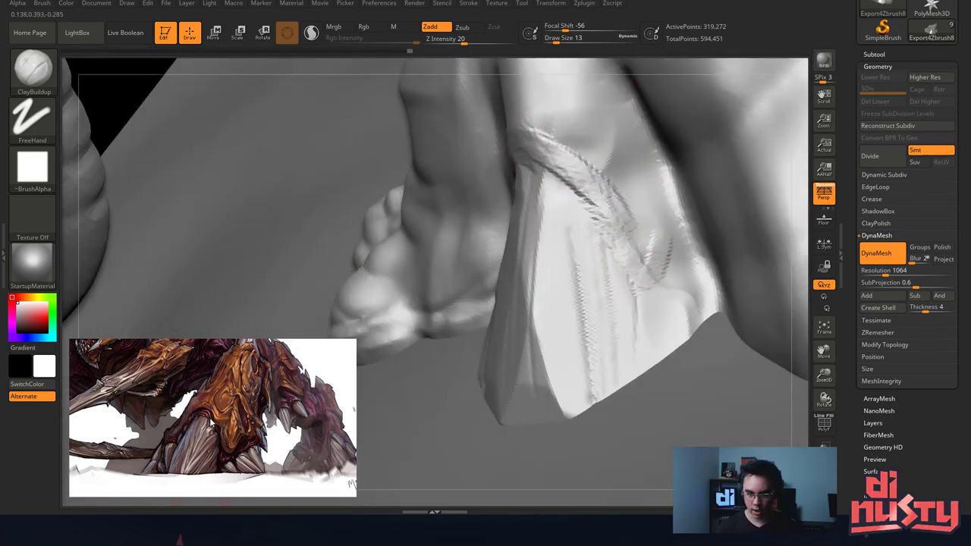
Undo the last stroke and extend the raised band down the claw's far side to the fold's lower corner.
key("ctrl+z")
mouse_move(597, 188)
left_mouse_down()
mouse_move(670, 270)
mouse_move(703, 285)
mouse_move(706, 274)
left_mouse_up()
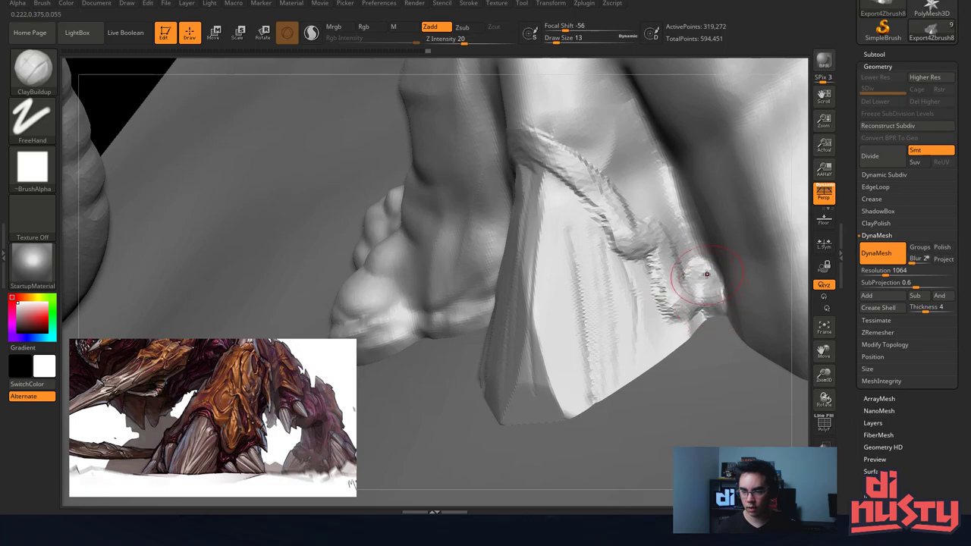
mouse_move(612, 230)
left_mouse_down()
mouse_move(617, 241)
mouse_move(649, 246)
mouse_move(654, 237)
left_mouse_up()
mouse_move(624, 238)
left_mouse_down()
mouse_move(628, 249)
mouse_move(646, 242)
left_mouse_up()
left_click_drag(640, 238, 590, 146)
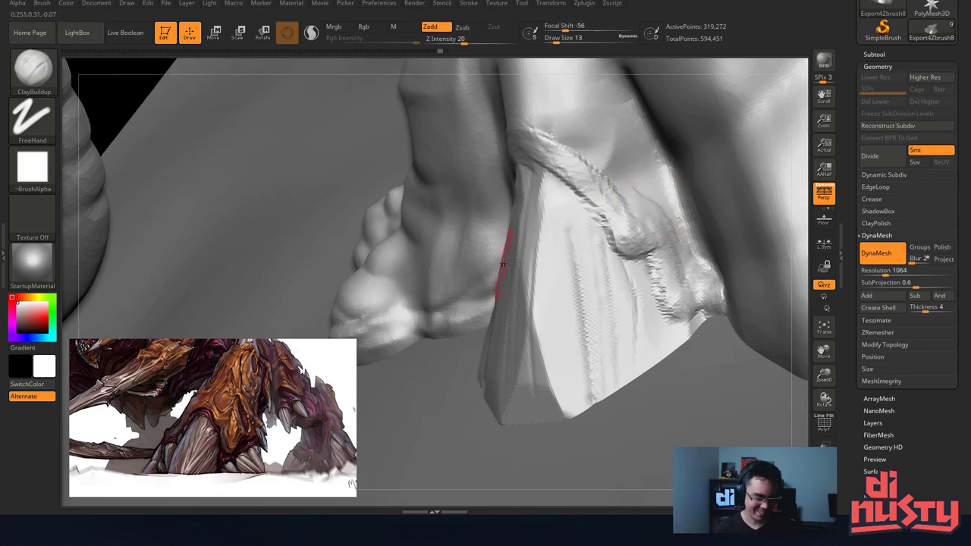
Smooth the raised band's upper edge into the surrounding fold.
key("shift+b")
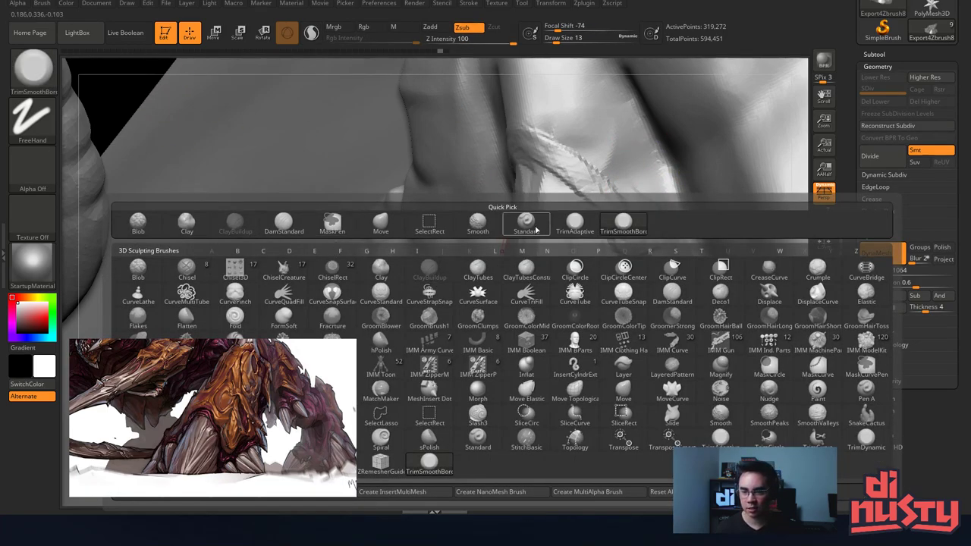
left_click(488, 230)
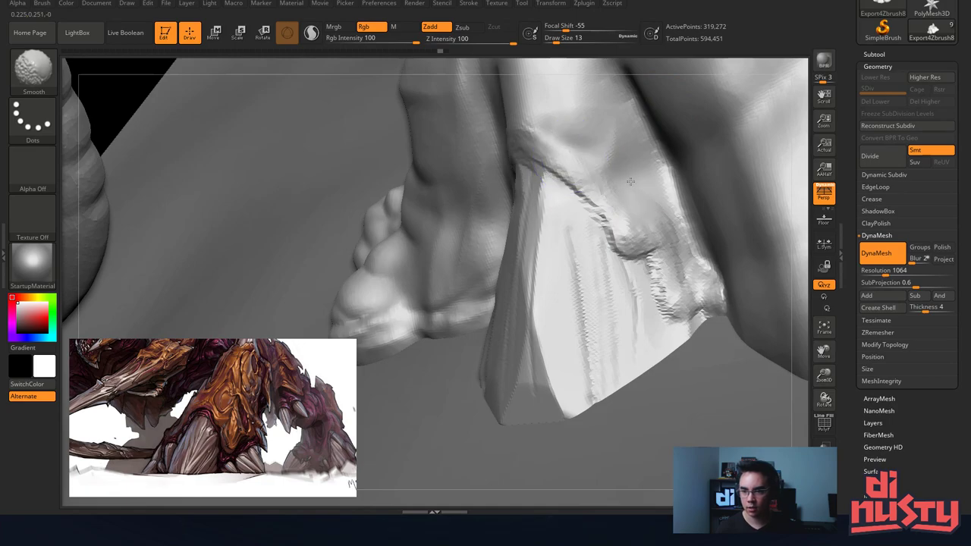
mouse_move(676, 250)
right_mouse_down()
mouse_move(563, 225)
mouse_move(626, 204)
mouse_move(635, 256)
right_mouse_up()
left_click_drag(636, 255, 475, 296)
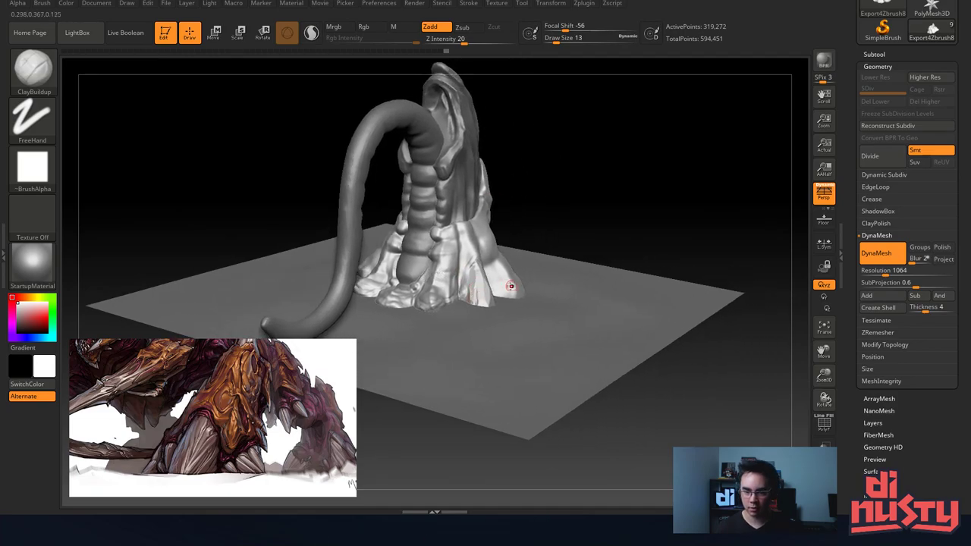
Build a thick cuticle-like hood over the claw's top and down its tentacle-facing side with ClayBuildup, redoing and smoothing strokes.
mouse_move(511, 286)
right_mouse_down("alt")
mouse_move(523, 341)
mouse_move(523, 275)
mouse_move(460, 254)
mouse_move(457, 307)
right_mouse_up("alt")
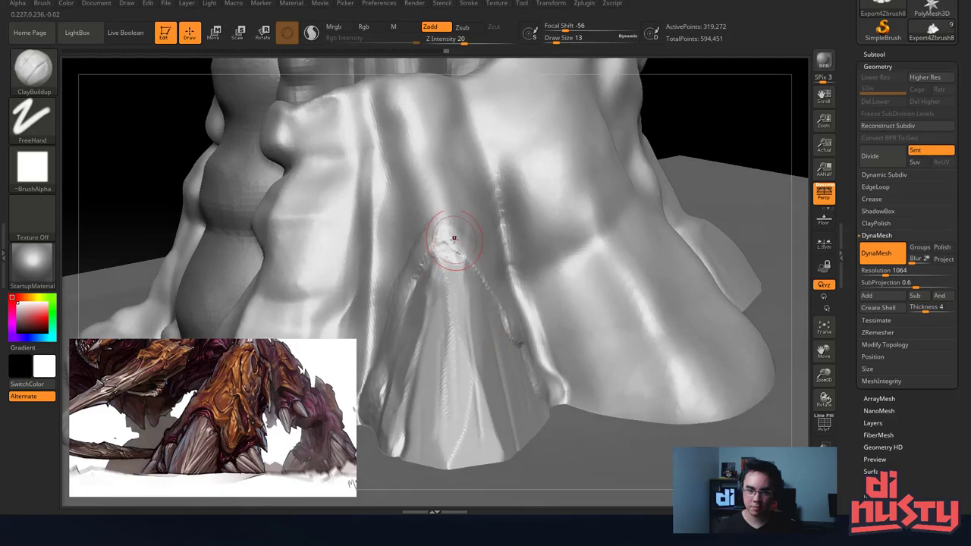
mouse_move(454, 238)
right_mouse_down()
mouse_move(438, 214)
mouse_move(446, 178)
right_mouse_up()
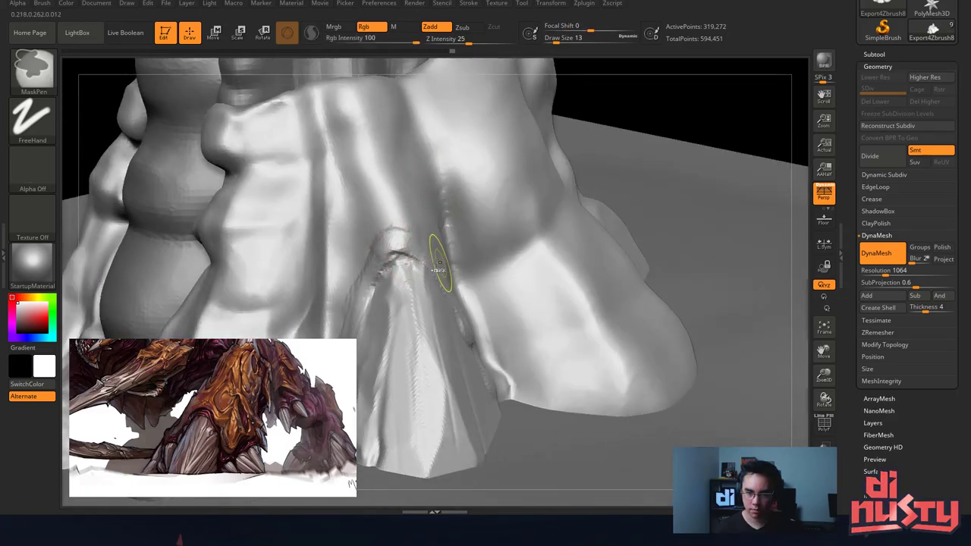
key("ctrl+z")
right_click_drag(422, 262, 444, 241)
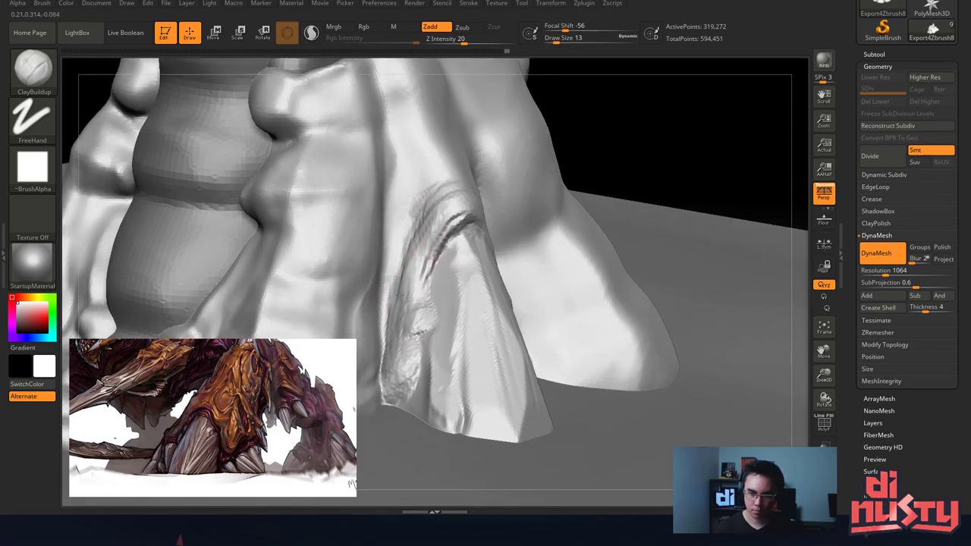
key("shift")
right_click_drag(413, 218, 322, 218)
left_click_drag(447, 178, 469, 199, "shift")
Thicken the hood's rim down the claw's far side into a rounded bump, smoothing between ClayBuildup strokes.
right_click_drag(561, 220, 492, 224)
mouse_move(463, 198)
left_mouse_down()
mouse_move(504, 230)
mouse_move(496, 212)
mouse_move(471, 199)
mouse_move(509, 234)
left_mouse_up()
left_click_drag(498, 221, 464, 199, "shift")
left_click_drag(458, 198, 526, 278)
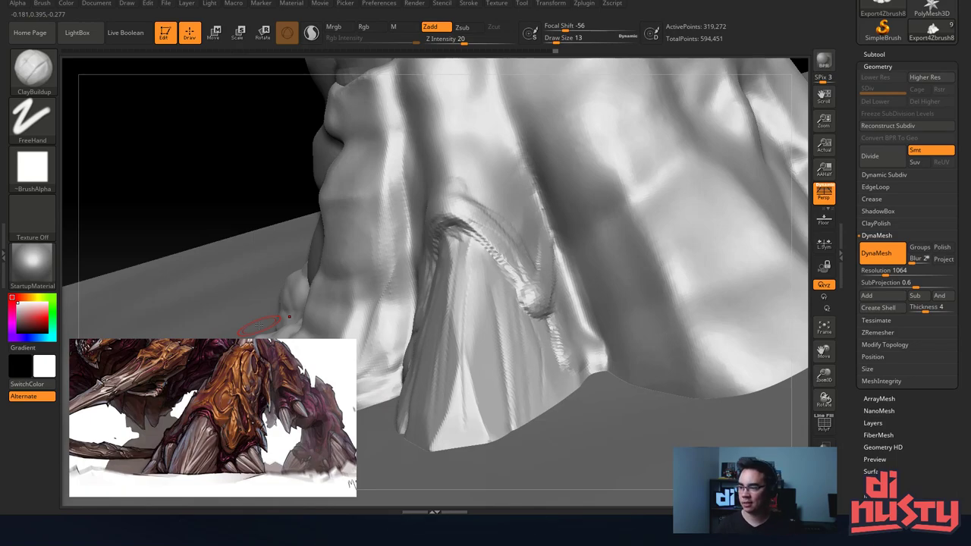
right_click_drag(605, 166, 531, 114, "ctrl")
mouse_move(485, 243)
right_mouse_down()
mouse_move(557, 266)
mouse_move(564, 188)
mouse_move(668, 93)
right_mouse_up()
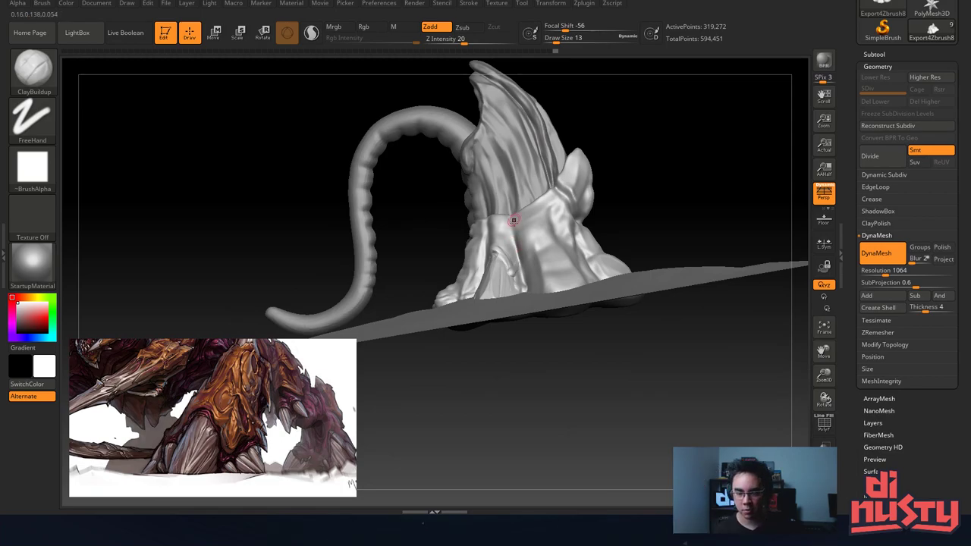
Fill in clay above the hood's far-side rim and smooth the rounded bump into the fold.
mouse_move(514, 220)
right_mouse_down("ctrl")
mouse_move(543, 314)
mouse_move(600, 301)
mouse_move(472, 281)
mouse_move(488, 316)
mouse_move(427, 249)
right_mouse_up("ctrl")
left_click_drag(413, 208, 479, 276)
mouse_move(479, 275)
right_mouse_down()
mouse_move(529, 307)
mouse_move(546, 297)
right_mouse_up()
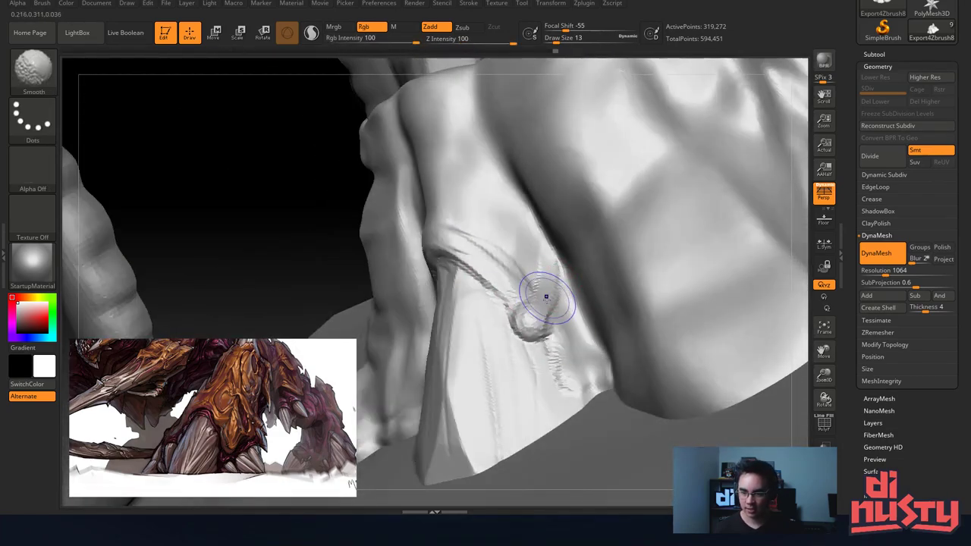
left_click_drag(525, 261, 552, 288, "shift")
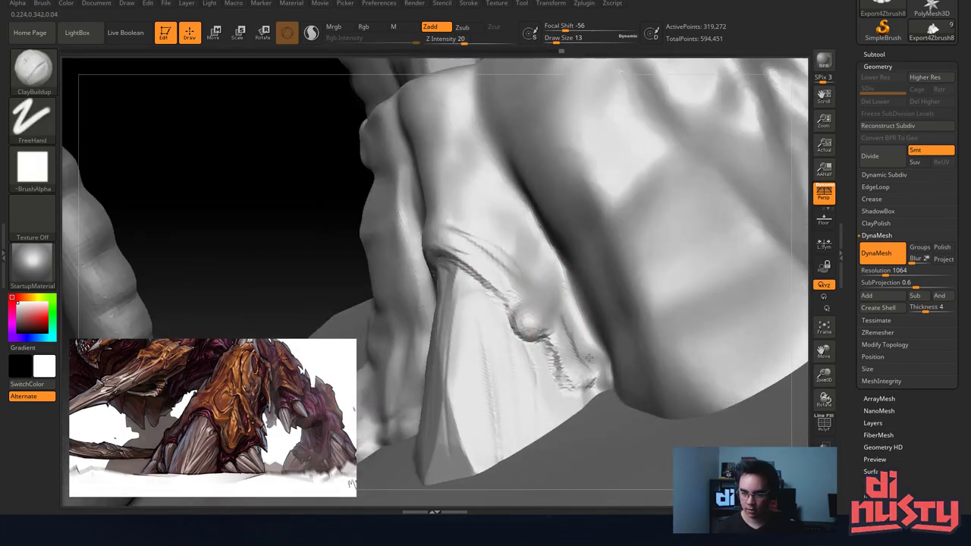
Build up and smooth a second fleshy lobe below the bump, at the fold's far lower corner.
left_click_drag(589, 357, 568, 364)
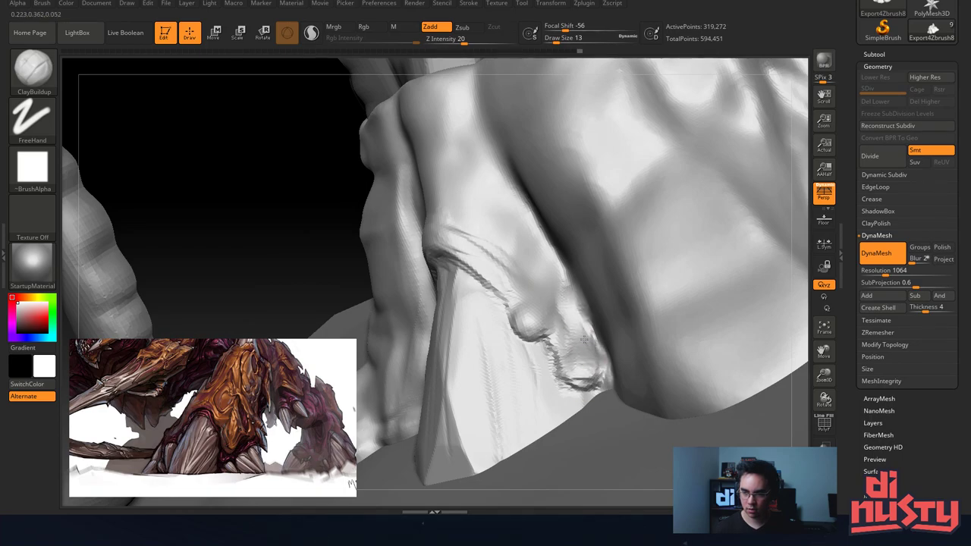
key("shift")
left_click_drag(579, 361, 570, 315)
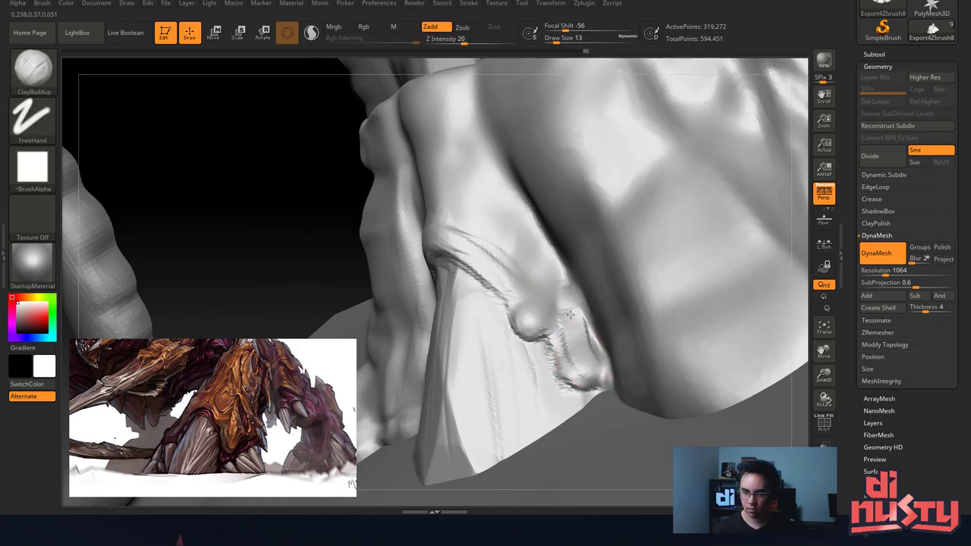
left_click_drag(590, 352, 579, 369)
left_click_drag(584, 322, 585, 370, "shift")
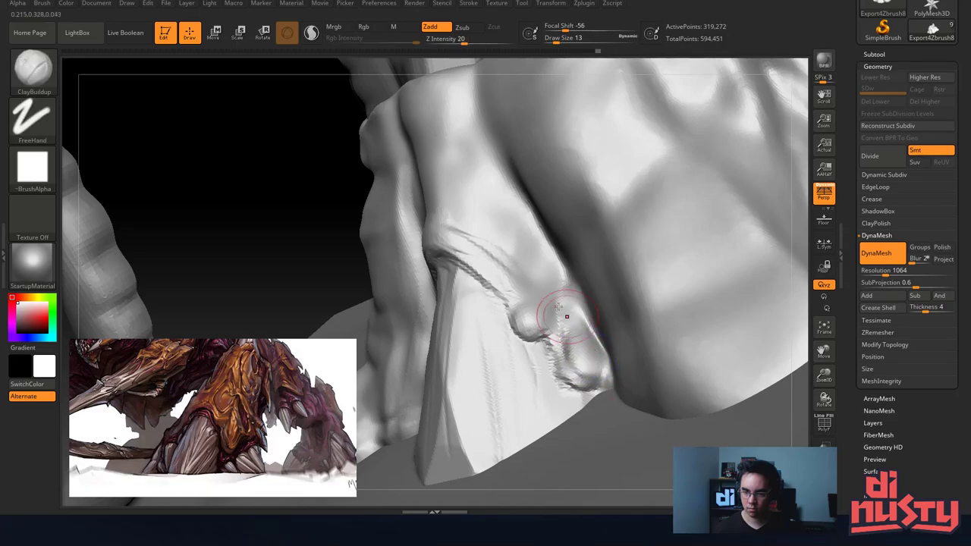
Remesh the base piece with DynaMesh, raise the resolution to 1536 and remesh it again.
right_click_drag(567, 318, 580, 341)
right_click_drag(549, 254, 659, 277)
left_click_drag(236, 130, 242, 176, "ctrl")
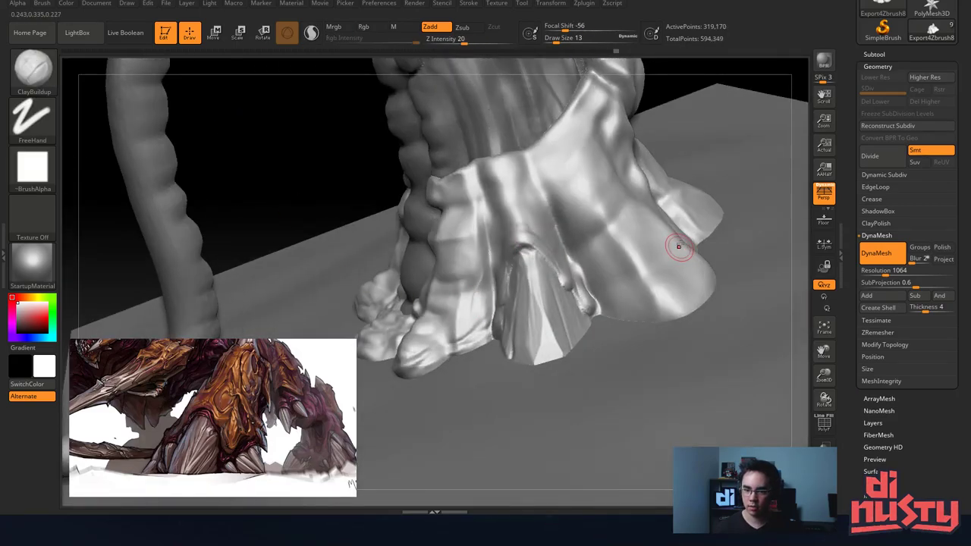
left_click_drag(887, 275, 895, 275)
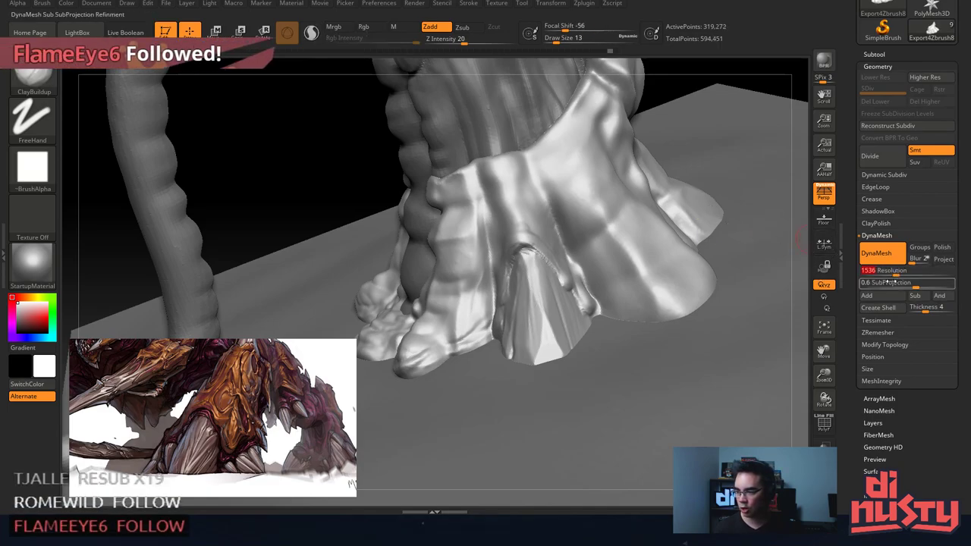
left_click_drag(315, 189, 315, 143, "ctrl")
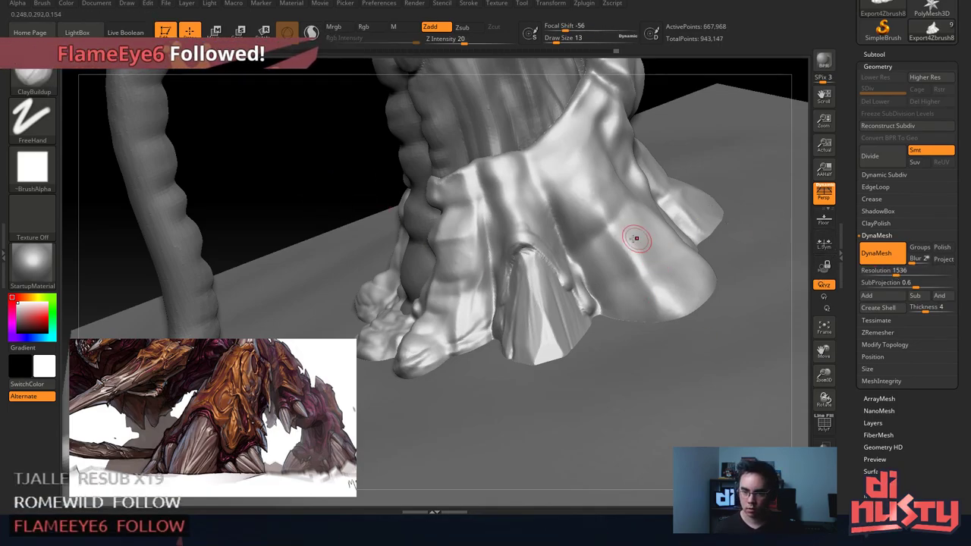
Sharpen the hood's rim on the claw's tentacle-facing side with ClayBuildup, adding a smoothed bulge at its lower end.
right_click_drag(637, 238, 547, 241)
left_click_drag(547, 241, 535, 220, "shift")
right_click_drag(534, 222, 571, 228)
left_click_drag(522, 200, 485, 260)
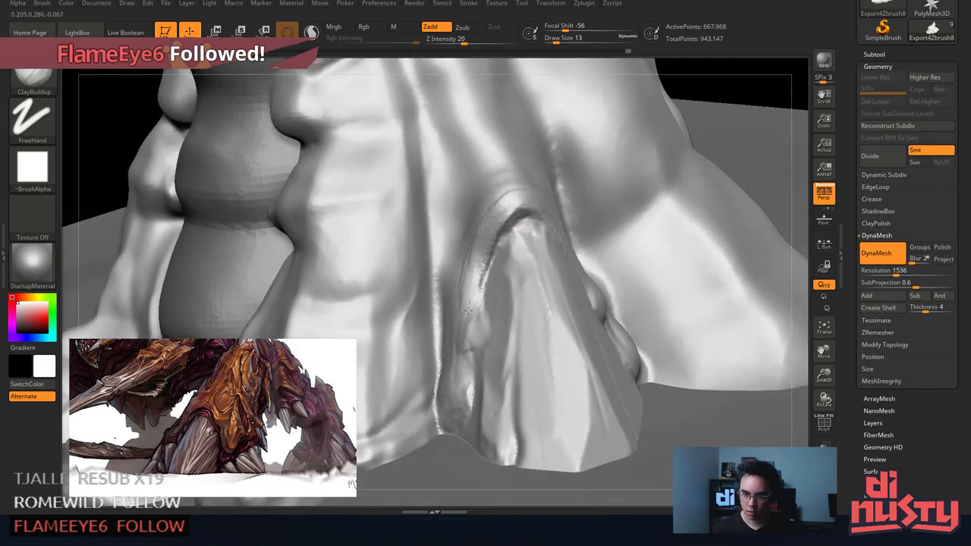
right_click_drag(488, 298, 504, 286)
left_click_drag(481, 326, 477, 335)
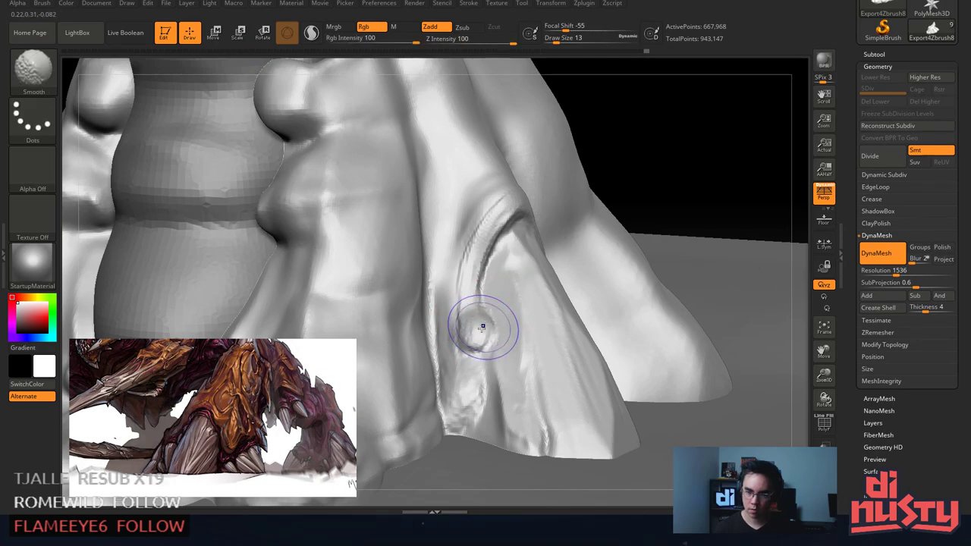
Smooth the bulge below the hood's tentacle-facing rim and build up a second lobe beneath it.
left_click_drag(481, 327, 461, 281, "shift")
mouse_move(481, 382)
left_mouse_down()
mouse_move(470, 335)
mouse_move(472, 384)
mouse_move(455, 375)
mouse_move(461, 342)
mouse_move(438, 322)
mouse_move(448, 355)
left_mouse_up()
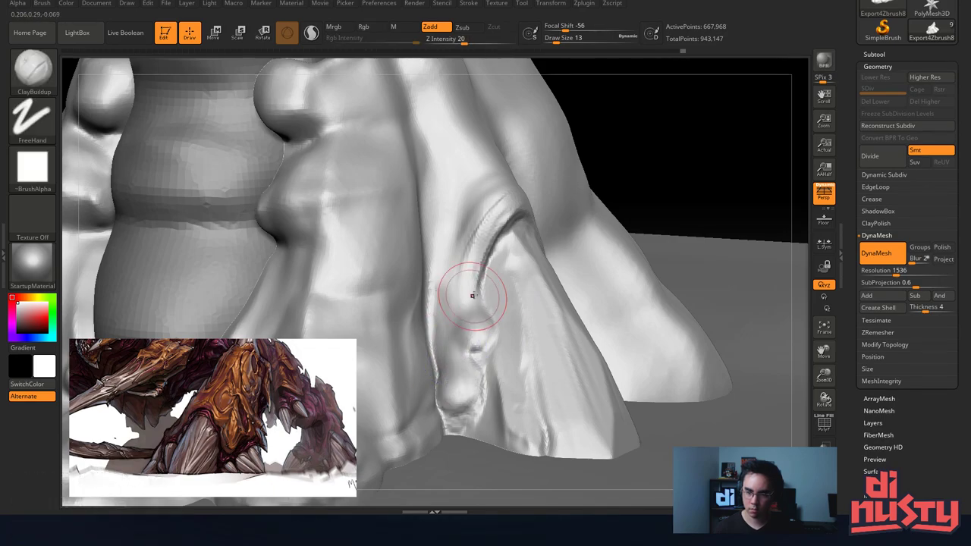
mouse_move(473, 295)
right_mouse_down()
mouse_move(453, 303)
mouse_move(472, 280)
mouse_move(538, 271)
mouse_move(530, 133)
right_mouse_up()
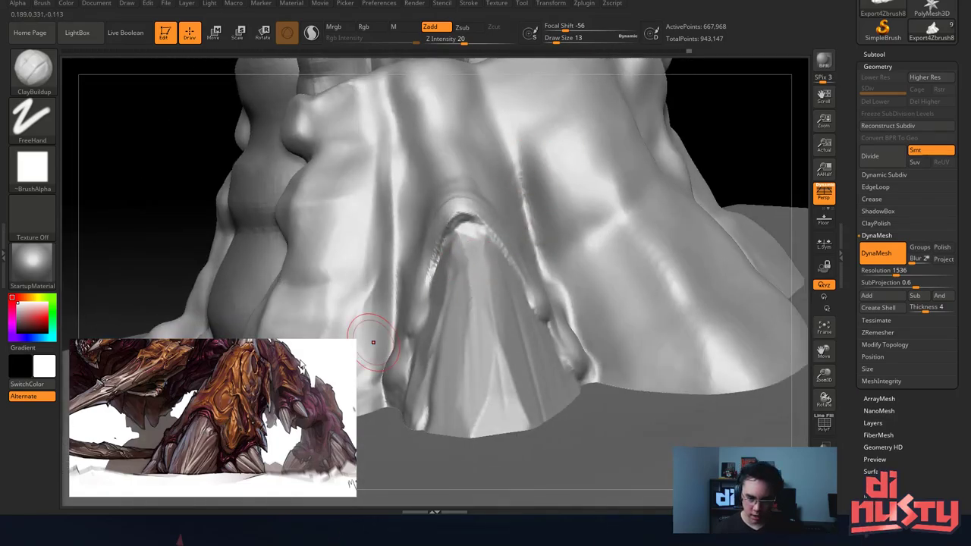
mouse_move(493, 129)
right_mouse_down()
mouse_move(509, 97)
mouse_move(541, 124)
mouse_move(540, 152)
mouse_move(532, 137)
right_mouse_up()
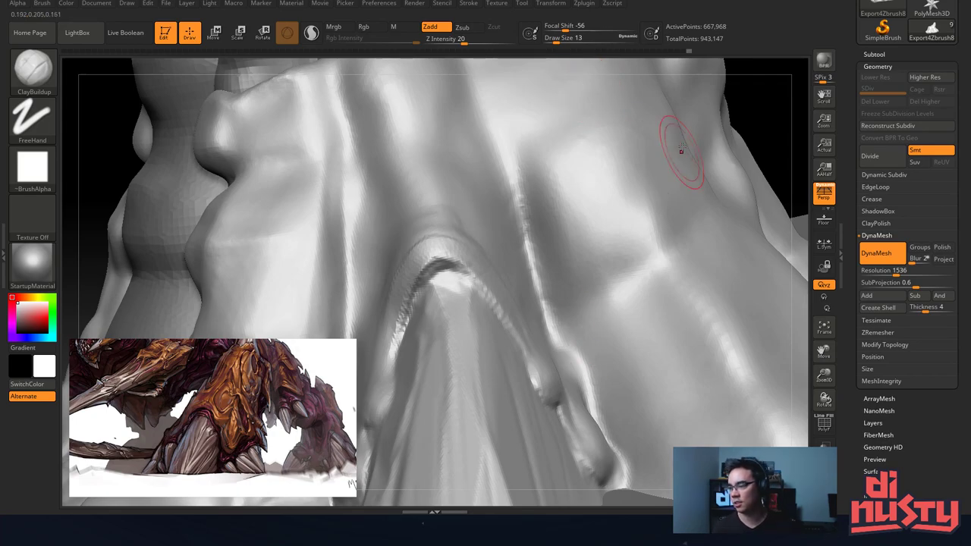
mouse_move(622, 167)
right_mouse_down()
mouse_move(526, 157)
mouse_move(588, 139)
mouse_move(575, 231)
right_mouse_up()
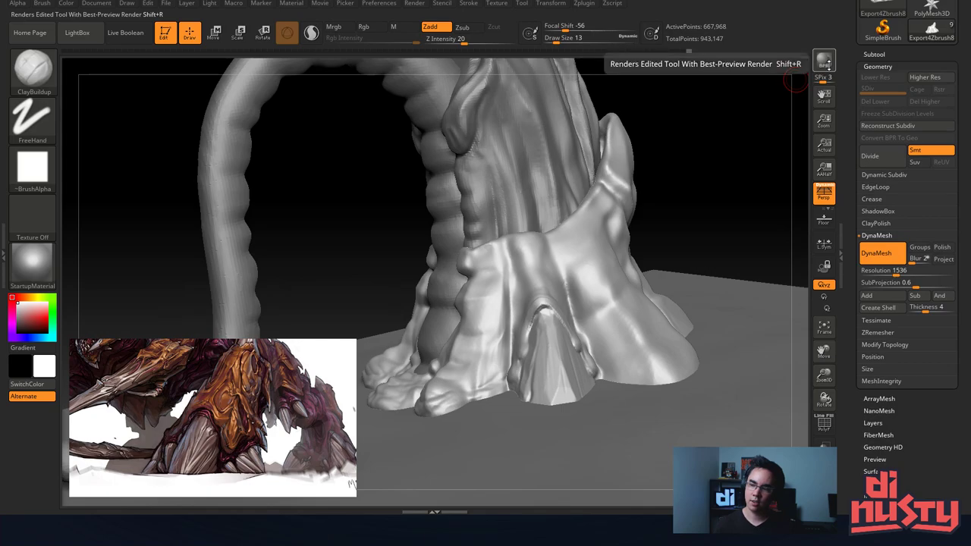
right_click_drag(531, 293, 582, 207, "alt")
right_click_drag(520, 196, 584, 220)
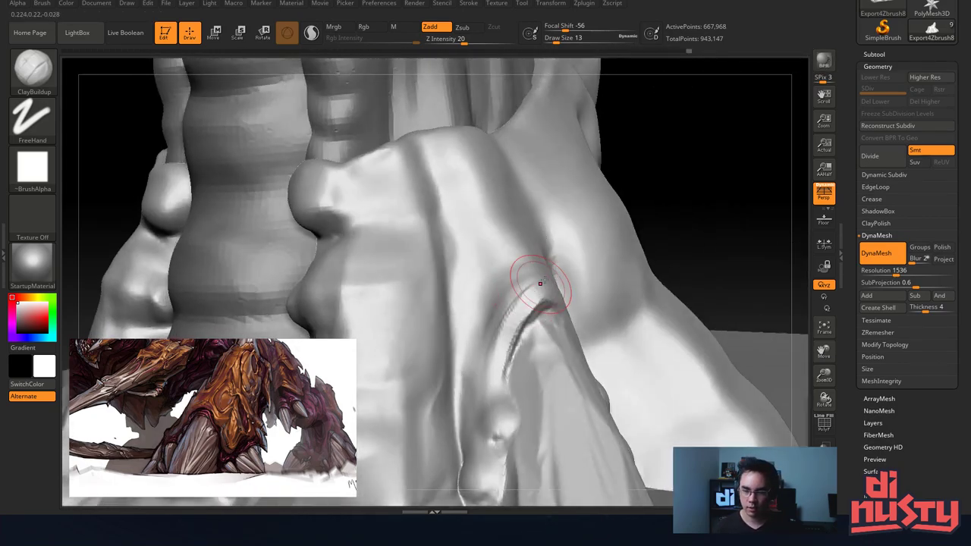
Layer ClayBuildup strokes over the top of the hood to form diagonal fleshy wrinkles above the claw.
mouse_move(572, 286)
right_mouse_down()
mouse_move(539, 284)
mouse_move(557, 311)
right_mouse_up()
mouse_move(550, 316)
left_mouse_down("shift")
mouse_move(522, 305)
mouse_move(556, 313)
left_mouse_up("shift")
mouse_move(516, 286)
left_mouse_down()
mouse_move(507, 305)
mouse_move(505, 266)
mouse_move(520, 242)
mouse_move(475, 328)
left_mouse_up()
left_click_drag(481, 276, 460, 364)
mouse_move(467, 326)
left_mouse_down()
mouse_move(507, 230)
mouse_move(502, 275)
left_mouse_up()
left_click_drag(498, 229, 461, 292)
right_click_drag(621, 292, 572, 295)
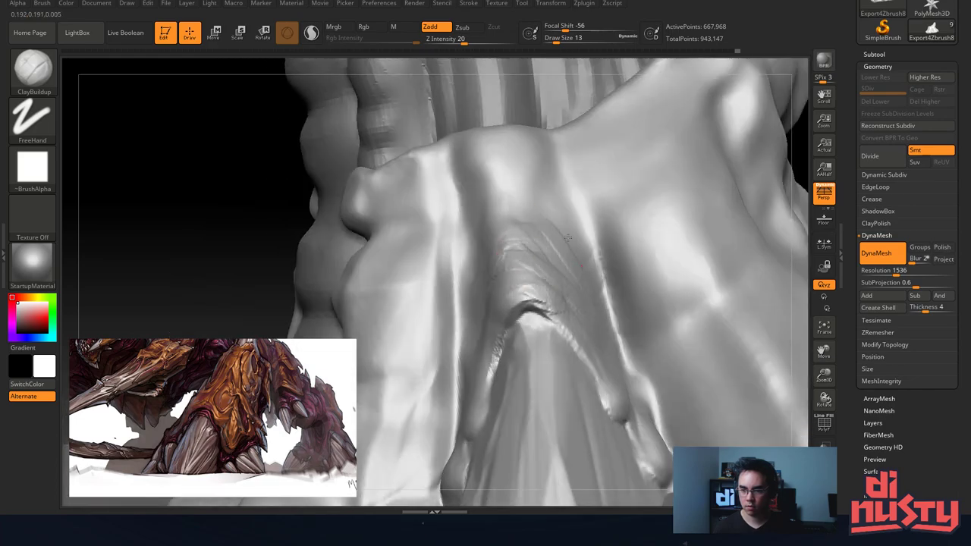
right_click_drag(510, 212, 515, 163, "ctrl")
right_click_drag(584, 226, 519, 204, "alt")
right_click_drag(518, 205, 569, 226)
left_click_drag(568, 226, 496, 271)
Cut a sharp crease between the hood's rim and the claw's tentacle-facing side with DamStandard at draw size 8.
key("b")
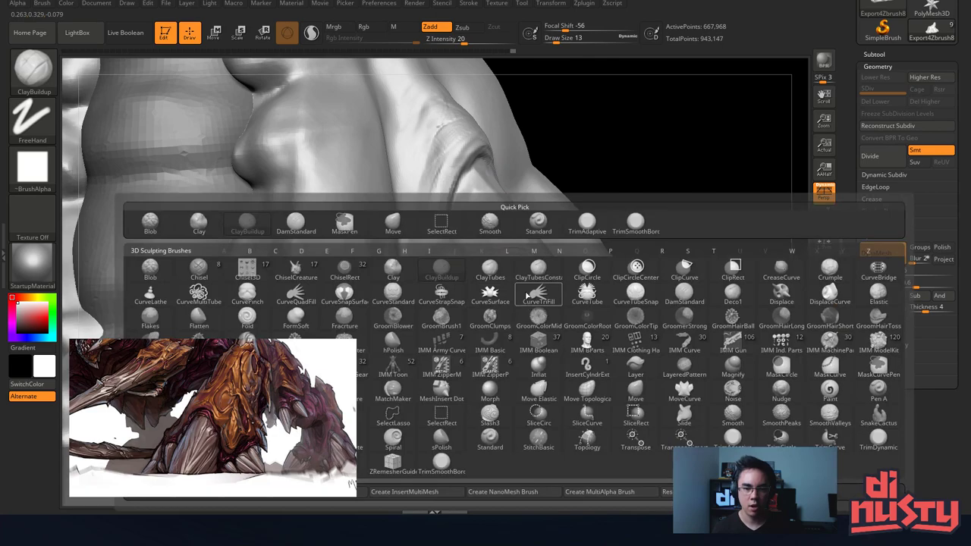
left_click(304, 223)
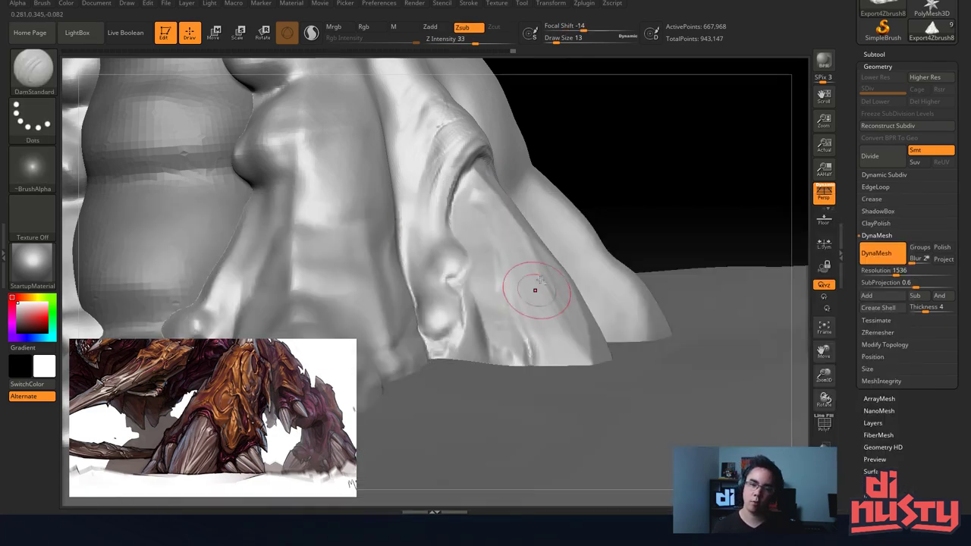
right_click_drag(535, 290, 493, 228)
right_click_drag(531, 216, 537, 249, "ctrl")
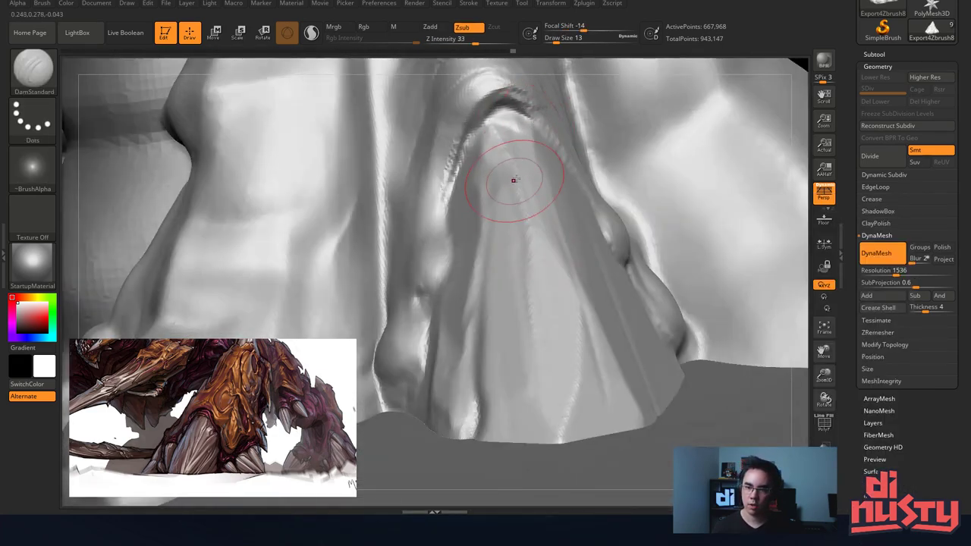
key("space")
left_click_drag(525, 126, 442, 214)
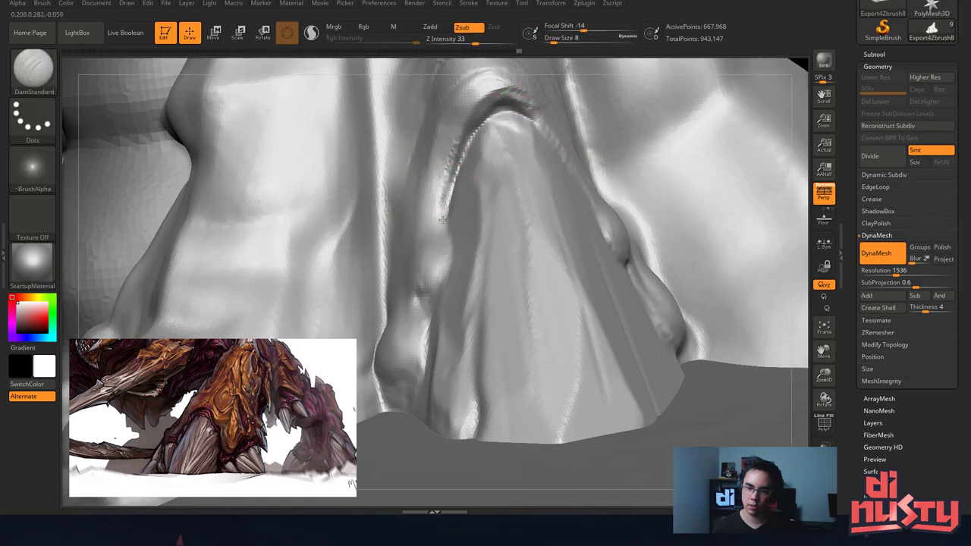
right_click_drag(439, 217, 457, 220)
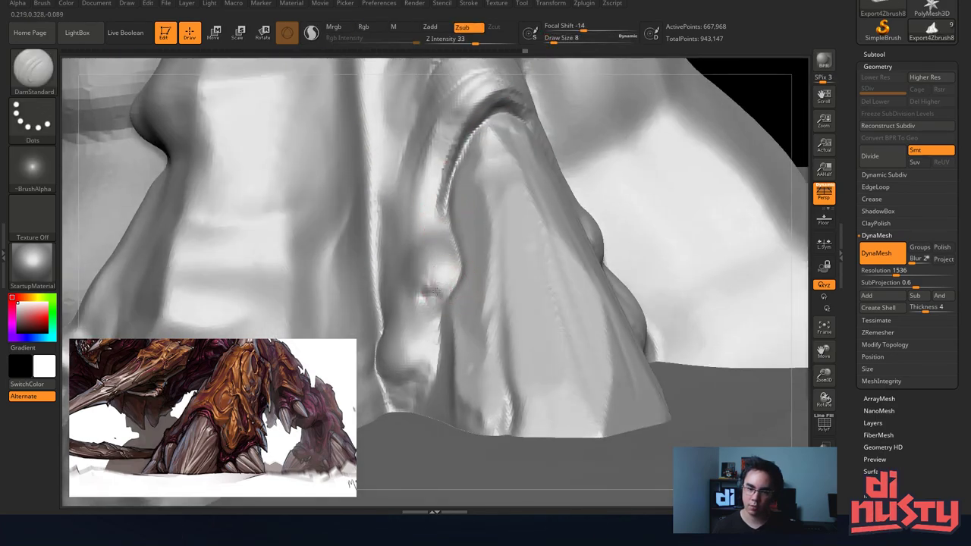
Carve creases around the two fleshy lobes on the claw's tentacle-facing side, separating them from each other and from the claw.
right_click_drag(435, 291, 447, 297)
left_click_drag(455, 278, 418, 294)
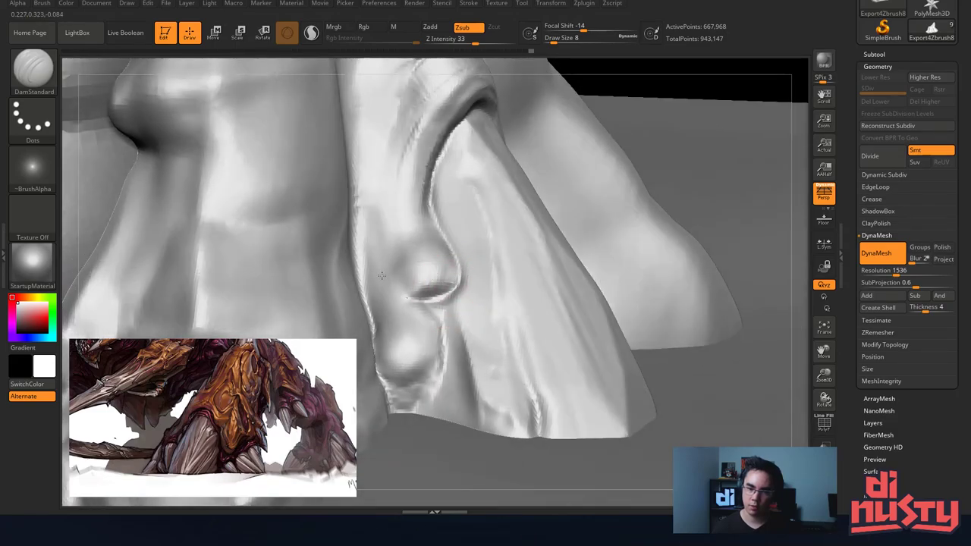
left_click_drag(465, 314, 455, 300, "shift")
key("ctrl+z")
key("ctrl+z")
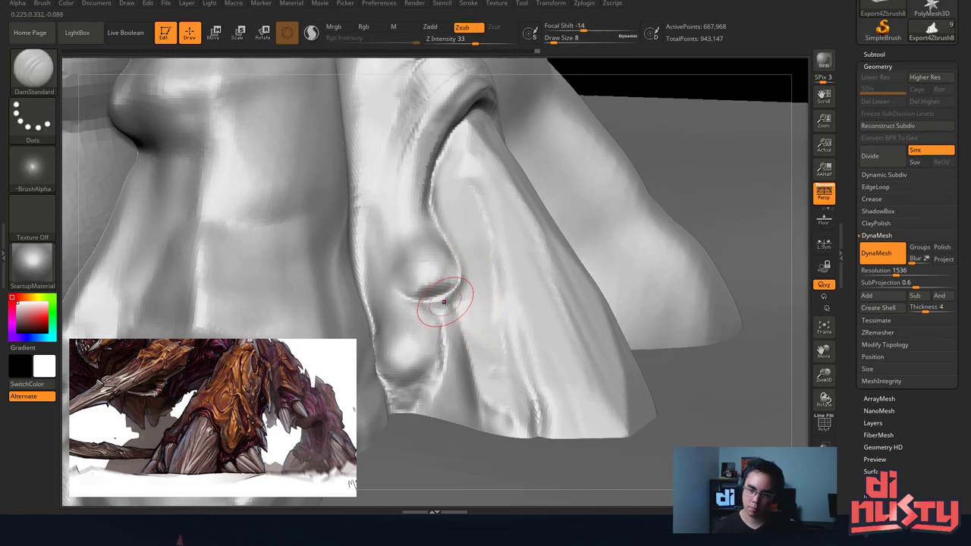
left_click_drag(463, 297, 464, 276, "shift")
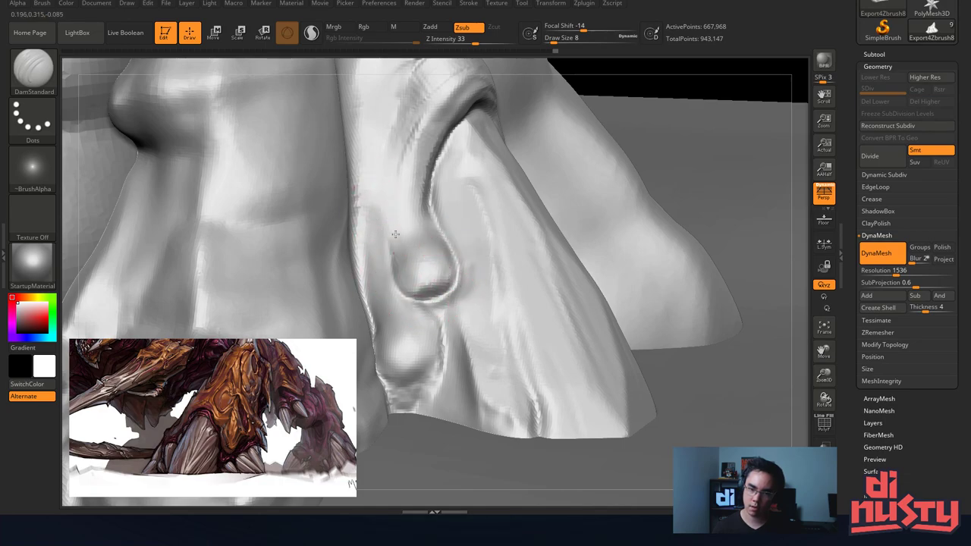
key("shift")
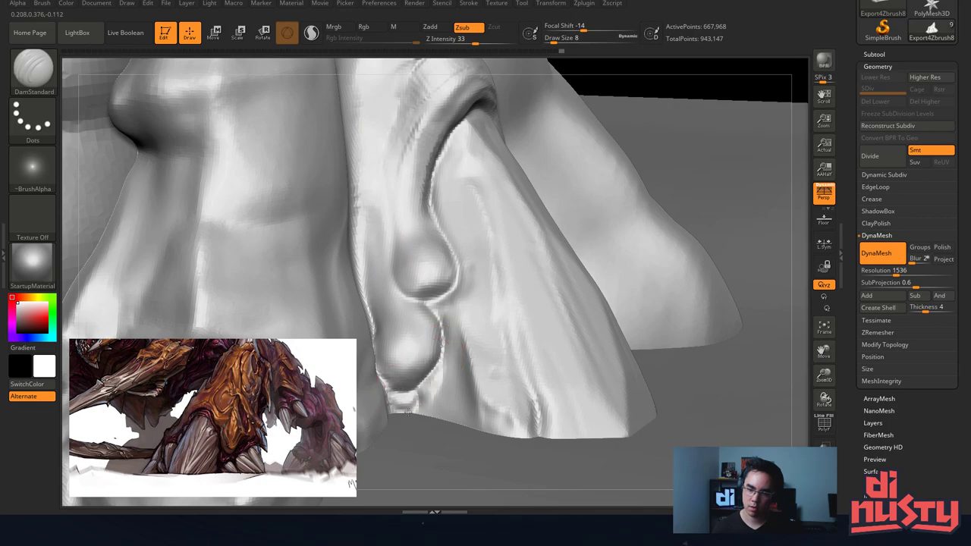
Deepen and sharpen the lengthwise grooves on the claw's tentacle-facing side down to its lower edge.
mouse_move(422, 414)
left_mouse_down()
mouse_move(419, 393)
mouse_move(473, 431)
mouse_move(479, 400)
mouse_move(464, 427)
left_mouse_up()
right_click_drag(490, 299, 442, 266, "alt")
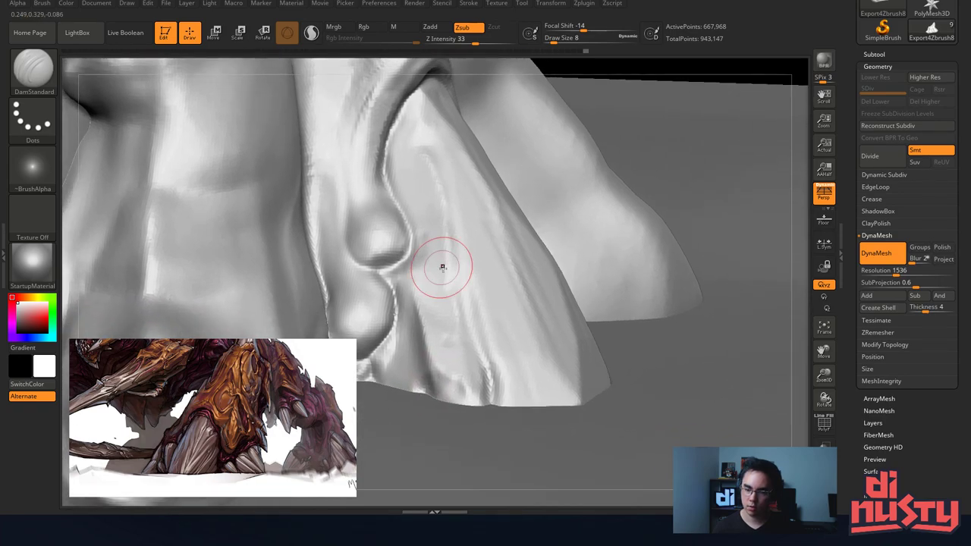
mouse_move(488, 417)
left_mouse_down()
mouse_move(496, 396)
mouse_move(515, 404)
left_mouse_up()
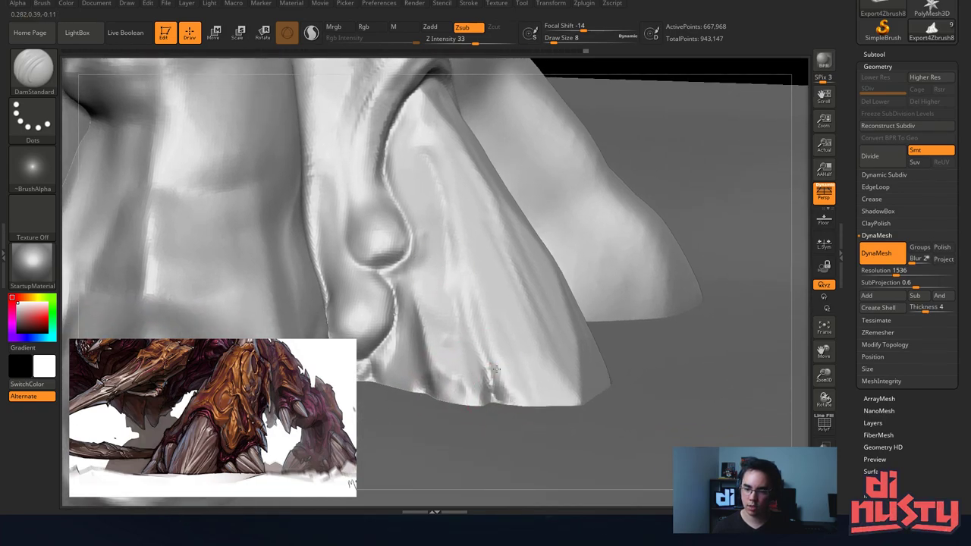
left_click_drag(482, 317, 508, 409)
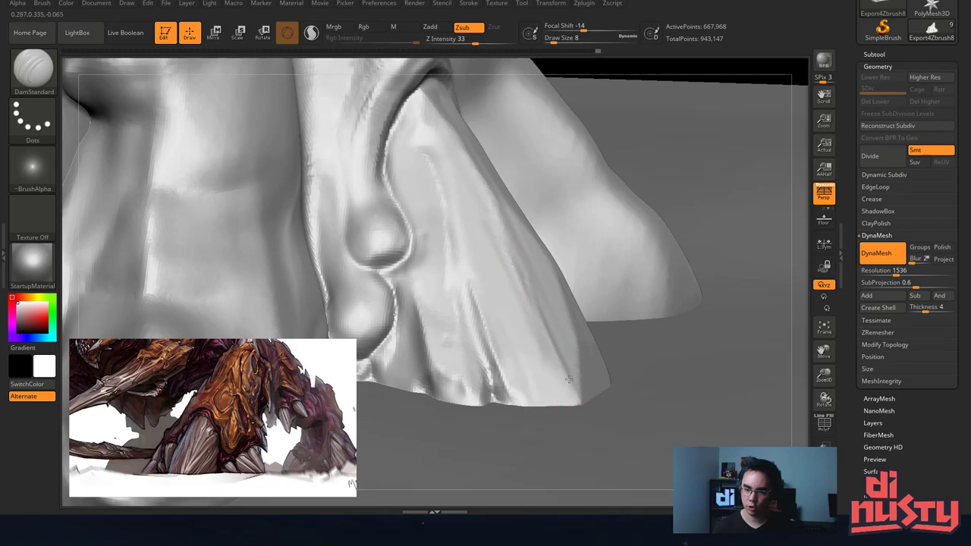
left_click_drag(541, 296, 555, 368, "shift")
left_click_drag(529, 326, 551, 376)
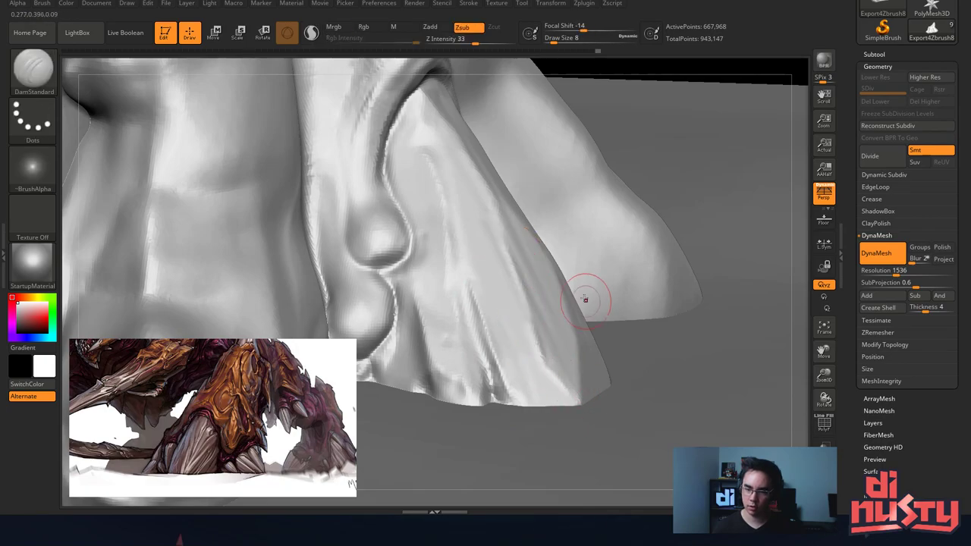
mouse_move(584, 299)
left_mouse_down()
mouse_move(548, 398)
mouse_move(556, 297)
left_mouse_up()
left_click_drag(568, 331, 557, 394, "shift")
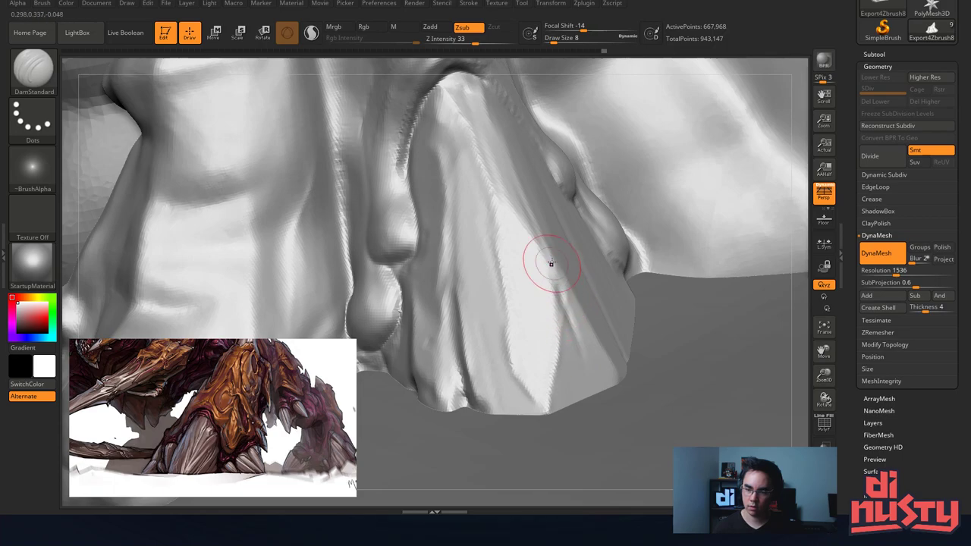
Try diagonal cuts across the claw's front face, undo them, and rework the grooves along its upper part.
left_click_drag(446, 234, 540, 366)
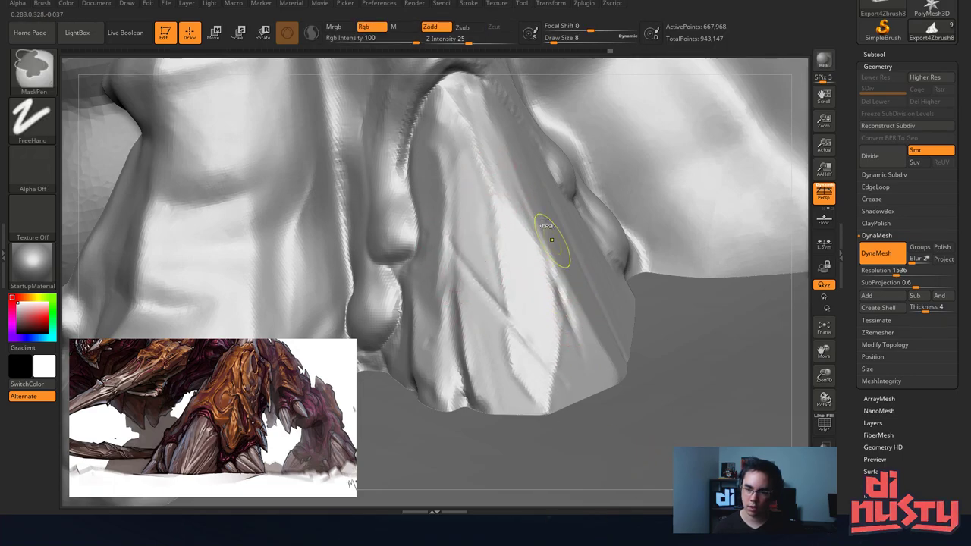
key("ctrl+z")
left_click_drag(444, 176, 516, 253)
left_click_drag(459, 186, 487, 231, "shift")
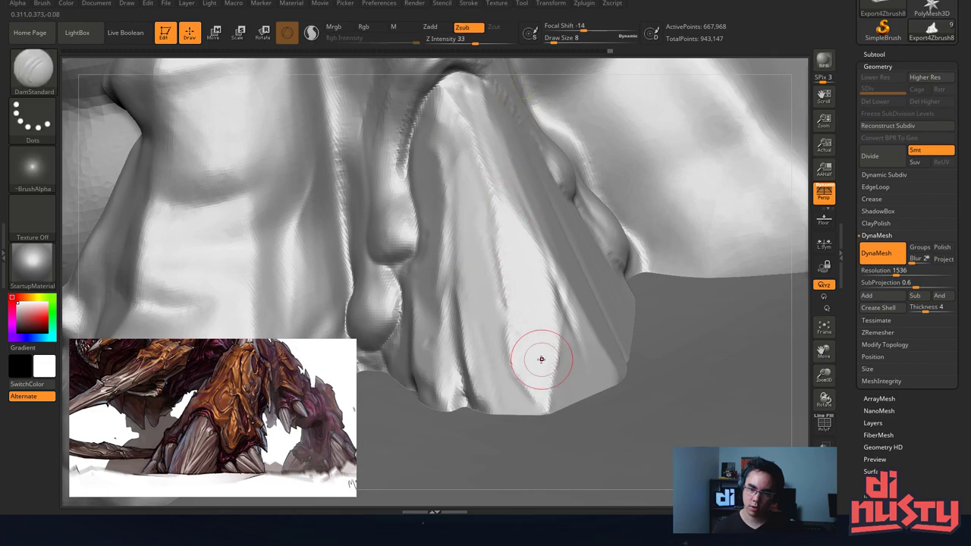
right_click_drag(449, 209, 448, 199)
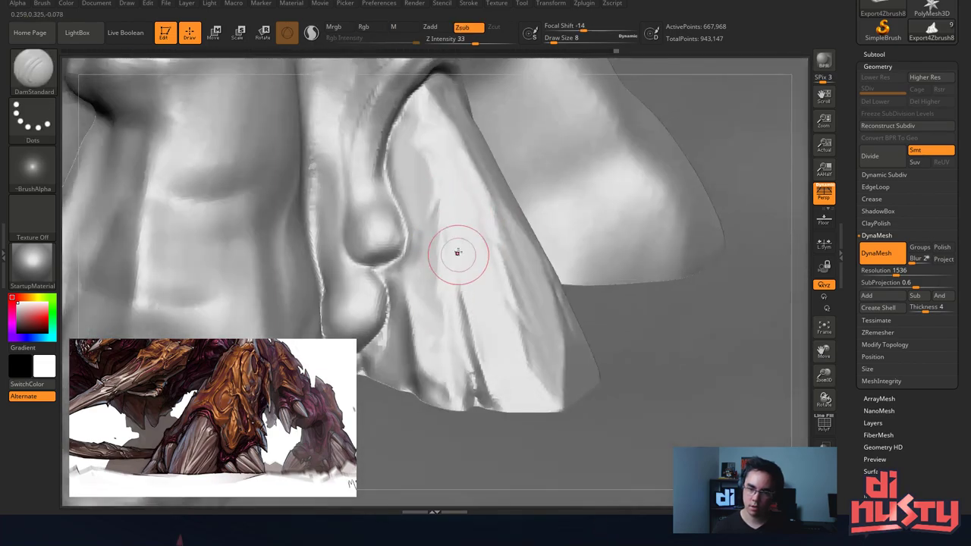
Carve the crease under the hood's rim and around the upper bump on the far side, reducing the draw size to 3.
right_click_drag(457, 253, 474, 297)
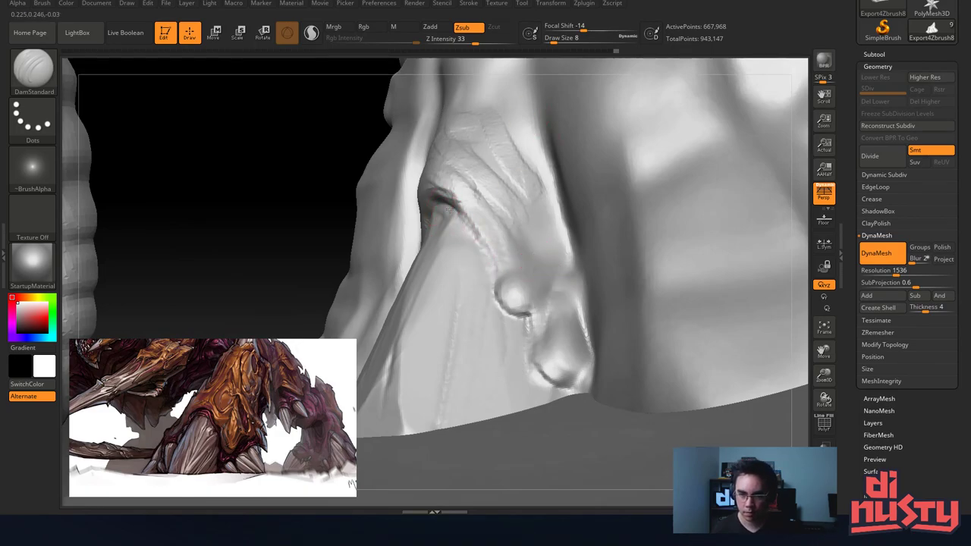
left_click_drag(446, 201, 491, 264)
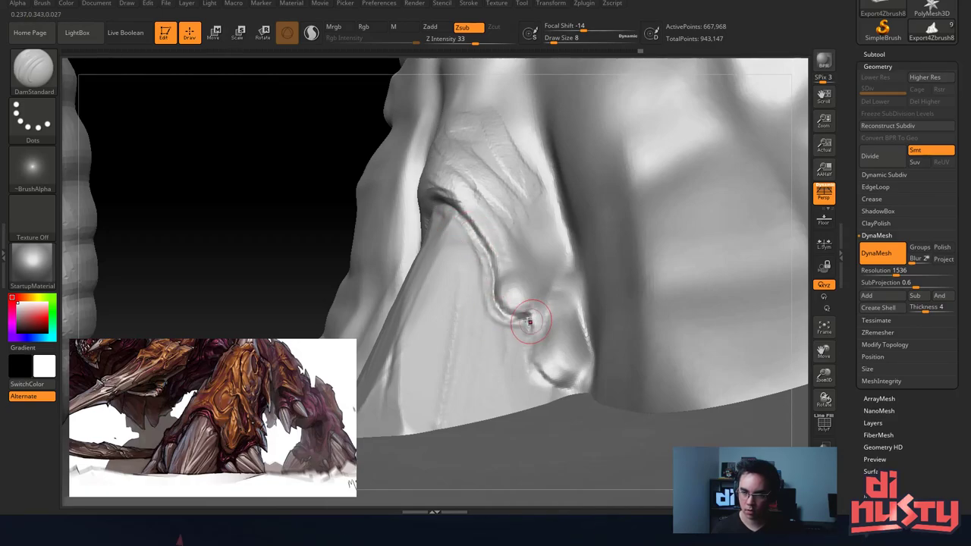
right_click_drag(526, 321, 528, 272, "ctrl")
key("space")
left_click_drag(480, 230, 475, 230)
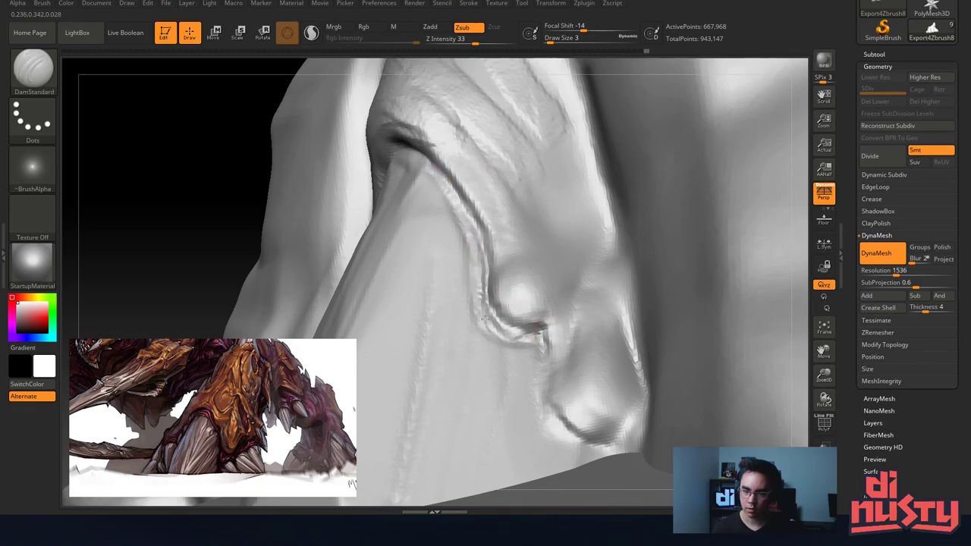
Set the draw size to 7 and carve a crease along the claw-side edge of the far side's lower lobe.
key("space")
mouse_move(537, 337)
left_mouse_down()
mouse_move(552, 337)
mouse_move(546, 393)
mouse_move(563, 432)
mouse_move(606, 447)
mouse_move(643, 407)
left_mouse_up()
key("ctrl+z")
left_click_drag(548, 350, 568, 439)
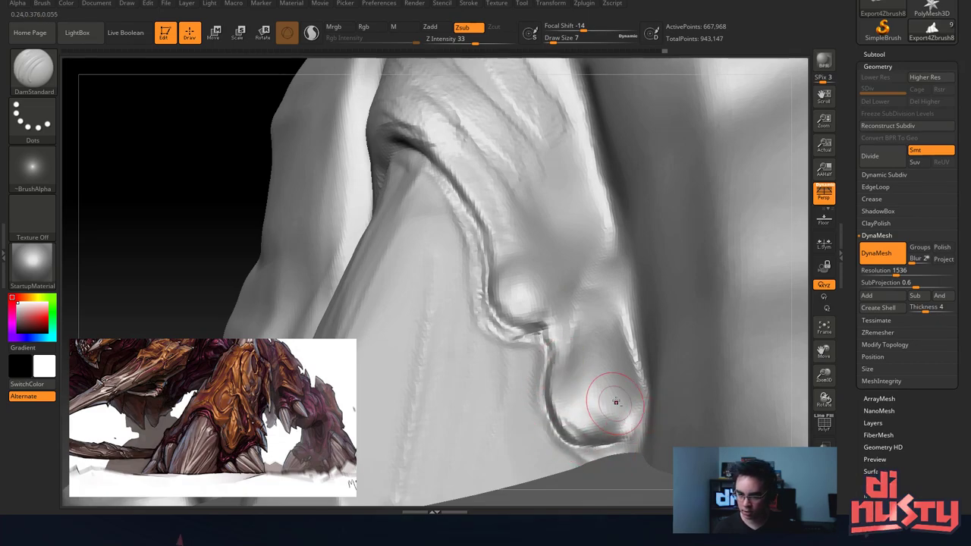
key("ctrl+z")
left_click_drag(549, 348, 570, 436)
Carve creases up between the far side's two lobes and around the back of the upper bump.
left_click_drag(551, 345, 587, 283)
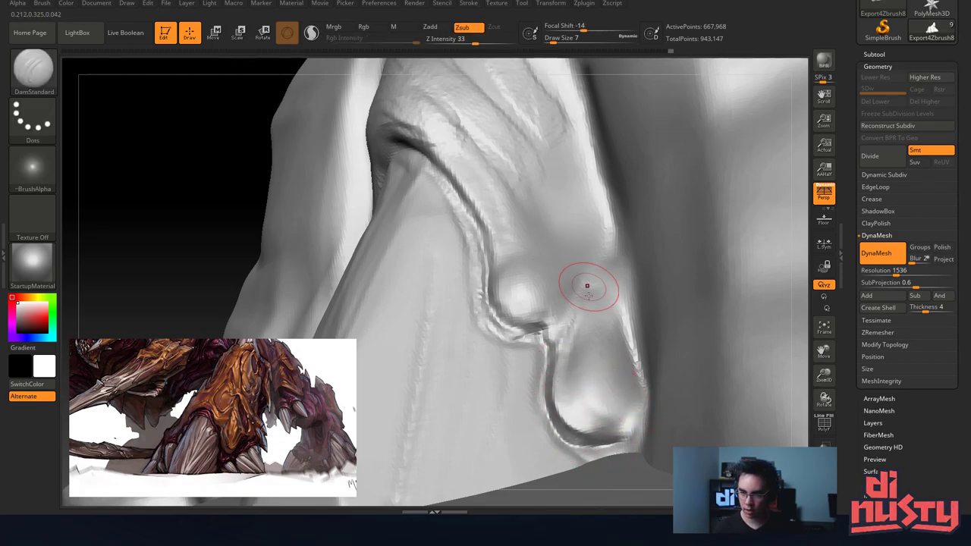
key("ctrl+z")
left_click_drag(548, 346, 588, 246)
mouse_move(543, 321)
left_mouse_down()
mouse_move(472, 256)
mouse_move(502, 223)
left_mouse_up()
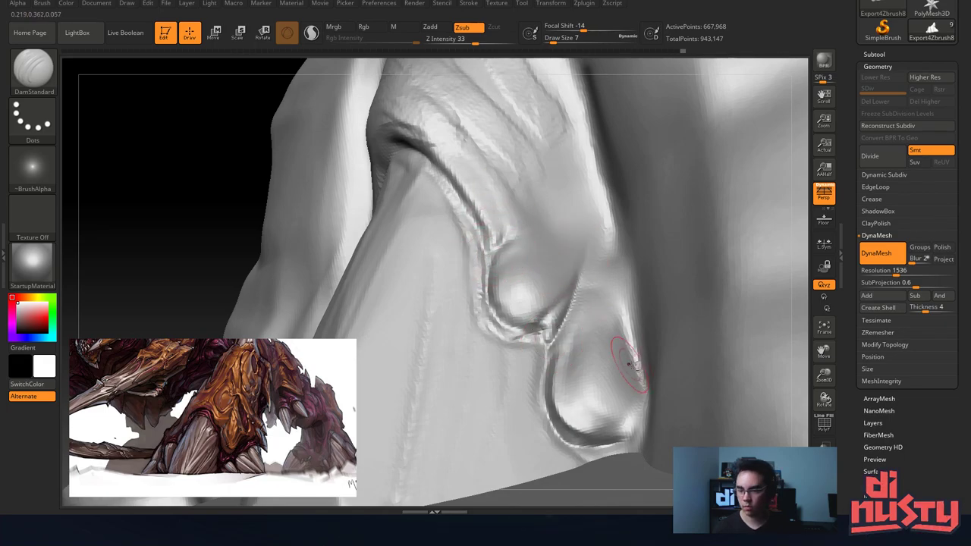
Deepen the crease encircling the far side's lower lobe and smooth the surface around it.
right_click_drag(629, 363, 607, 326)
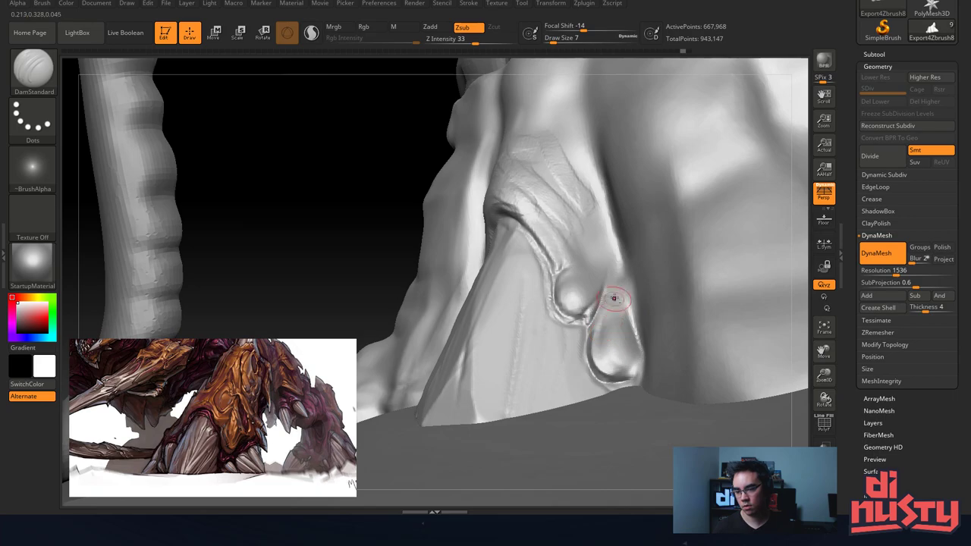
mouse_move(615, 297)
left_mouse_down()
mouse_move(637, 355)
mouse_move(598, 353)
mouse_move(614, 388)
left_mouse_up()
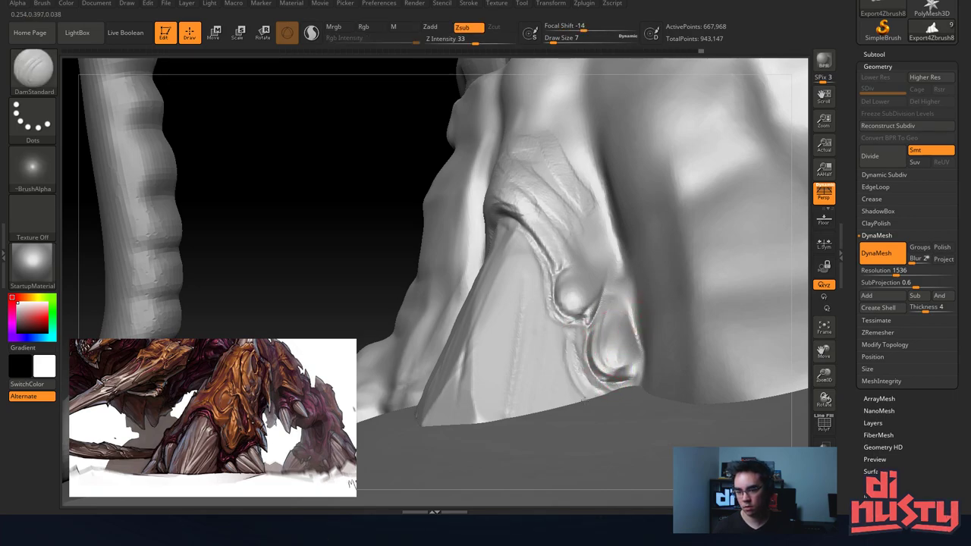
mouse_move(600, 307)
left_mouse_down("shift")
mouse_move(613, 314)
mouse_move(632, 367)
left_mouse_up("shift")
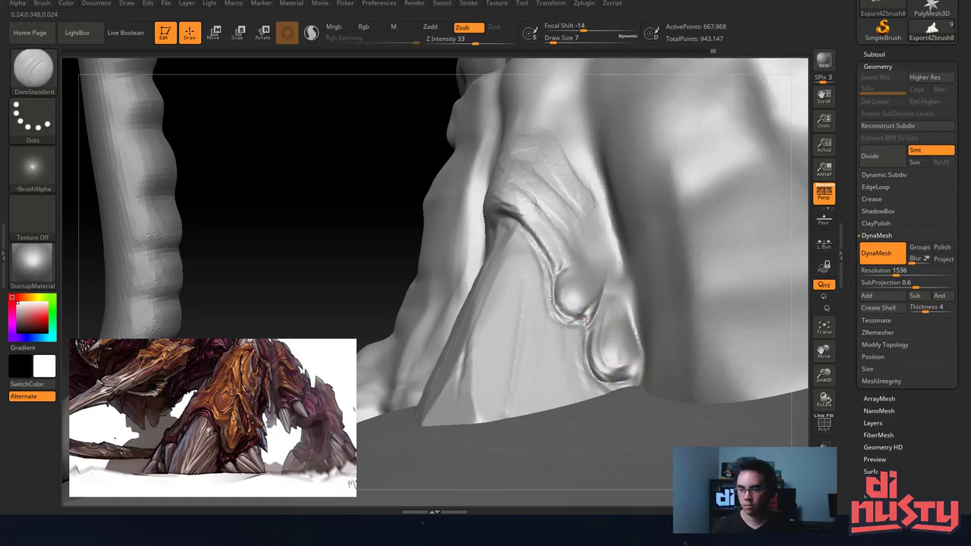
key("shift")
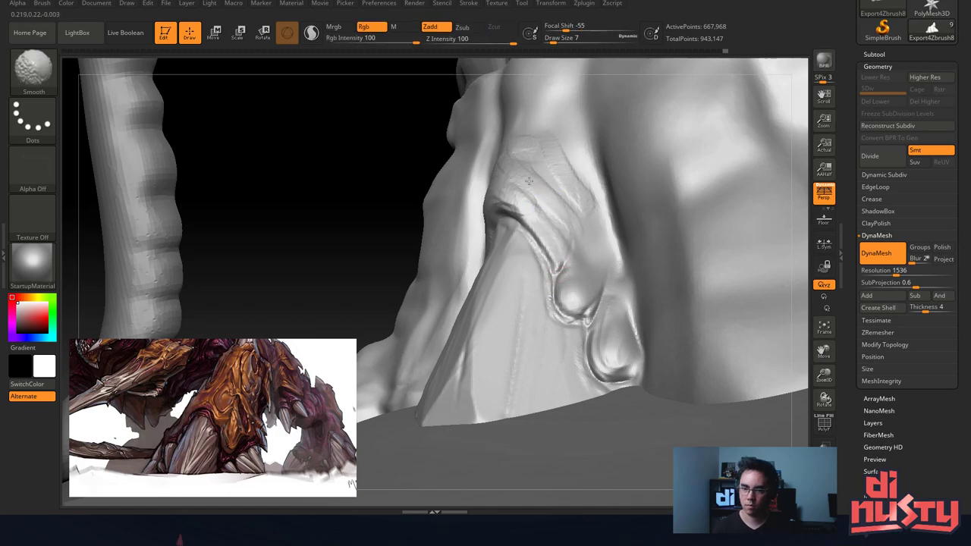
Deepen the crease beneath the hood's rim where it arches over the claw and down toward the near side.
mouse_move(567, 173)
right_mouse_down()
mouse_move(644, 208)
mouse_move(633, 194)
right_mouse_up()
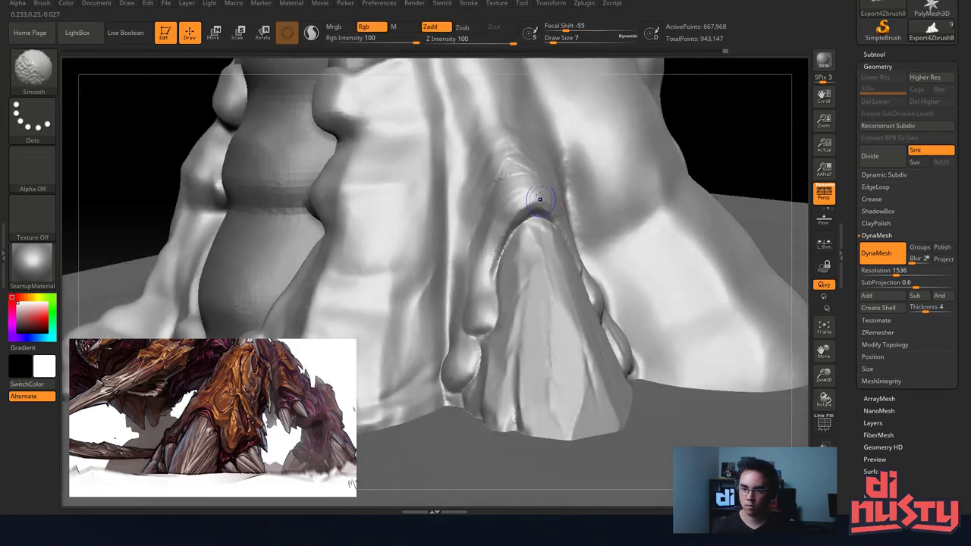
mouse_move(540, 197)
right_mouse_down()
mouse_move(531, 199)
mouse_move(598, 176)
right_mouse_up()
mouse_move(487, 295)
left_mouse_down()
mouse_move(528, 253)
mouse_move(574, 261)
left_mouse_up()
mouse_move(465, 338)
left_mouse_down()
mouse_move(568, 231)
mouse_move(522, 248)
mouse_move(496, 323)
left_mouse_up()
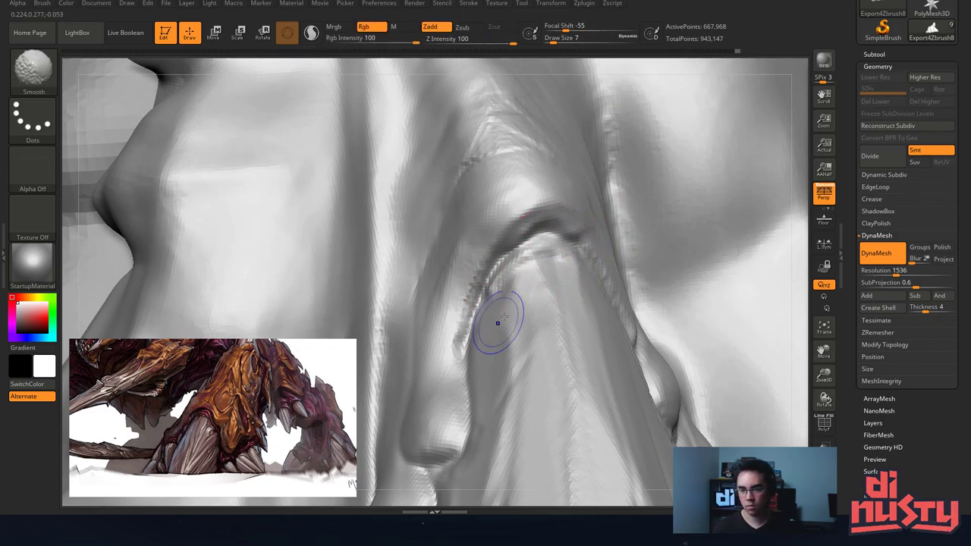
mouse_move(562, 218)
left_mouse_down()
mouse_move(513, 232)
mouse_move(475, 302)
mouse_move(490, 294)
left_mouse_up()
mouse_move(567, 224)
left_mouse_down()
mouse_move(494, 232)
mouse_move(461, 328)
mouse_move(514, 256)
left_mouse_up()
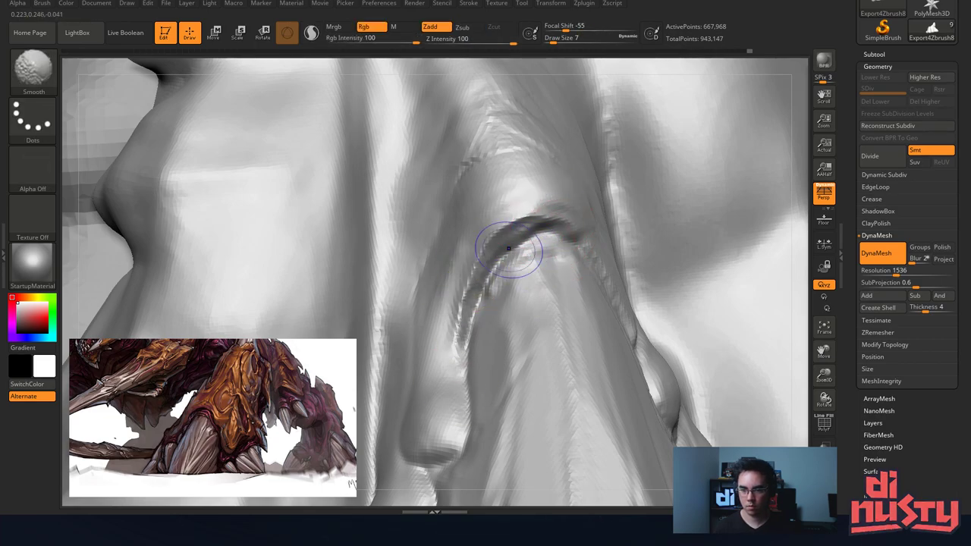
right_click_drag(570, 281, 570, 177, "ctrl")
mouse_move(519, 207)
right_mouse_down()
mouse_move(504, 211)
mouse_move(504, 155)
right_mouse_up()
right_click_drag(504, 155, 455, 197)
right_click_drag(607, 144, 733, 110, "ctrl")
left_click_drag(718, 125, 719, 106, "alt")
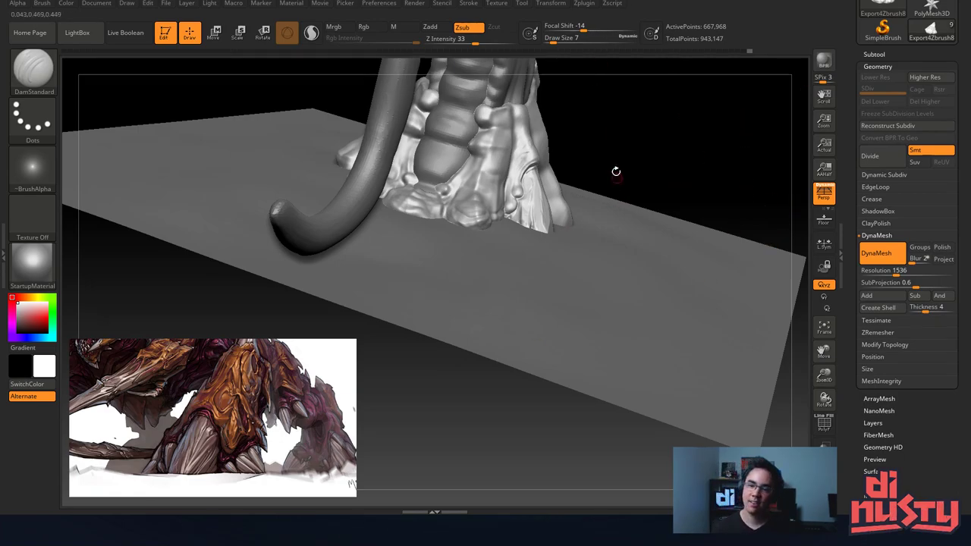
mouse_move(616, 171)
left_mouse_down()
mouse_move(542, 189)
mouse_move(574, 278)
mouse_move(536, 275)
mouse_move(645, 221)
mouse_move(607, 241)
mouse_move(646, 176)
mouse_move(649, 247)
left_mouse_up()
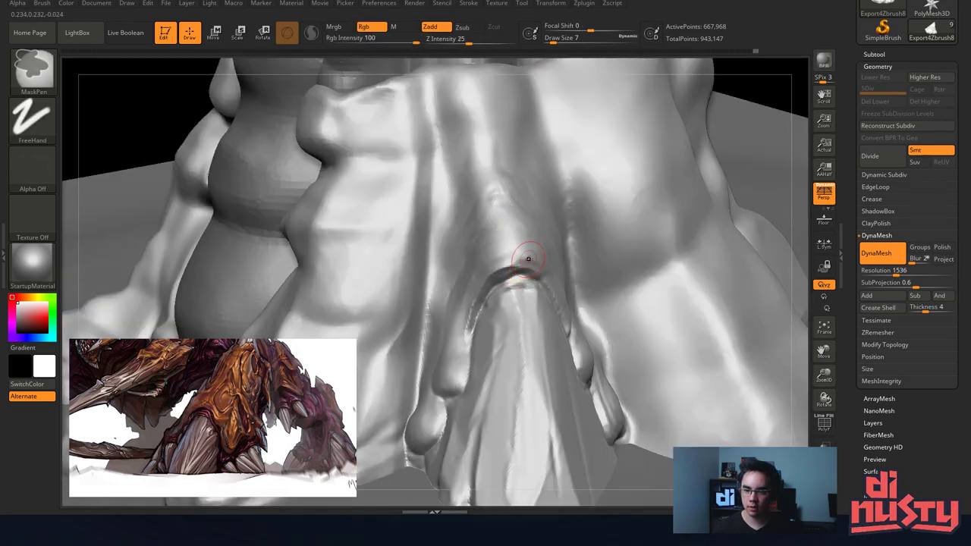
Set the DamStandard brush to draw size 20 and Z intensity 14 and carve a soft fold along the hood's side.
mouse_move(539, 261)
left_mouse_down()
mouse_move(475, 267)
mouse_move(456, 291)
left_mouse_up()
key("space")
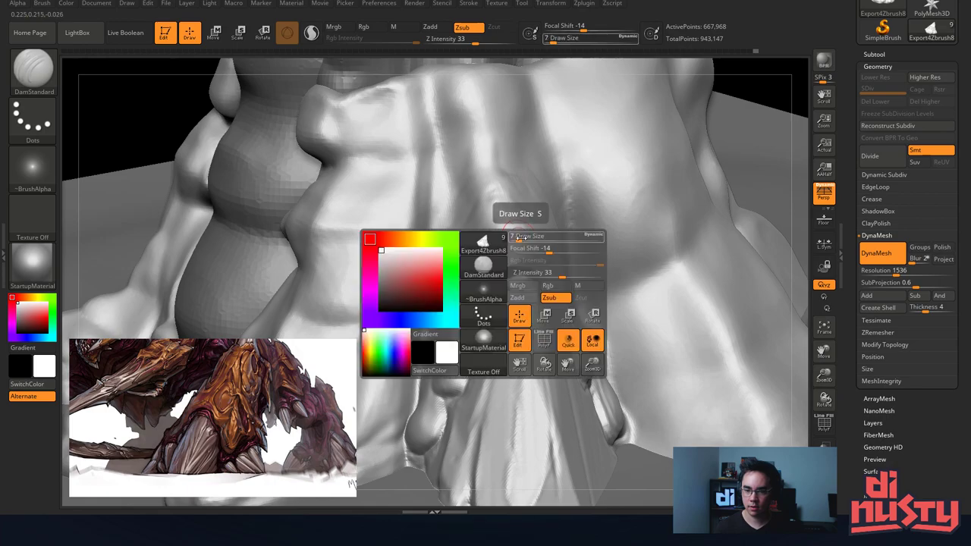
left_click_drag(531, 241, 536, 241)
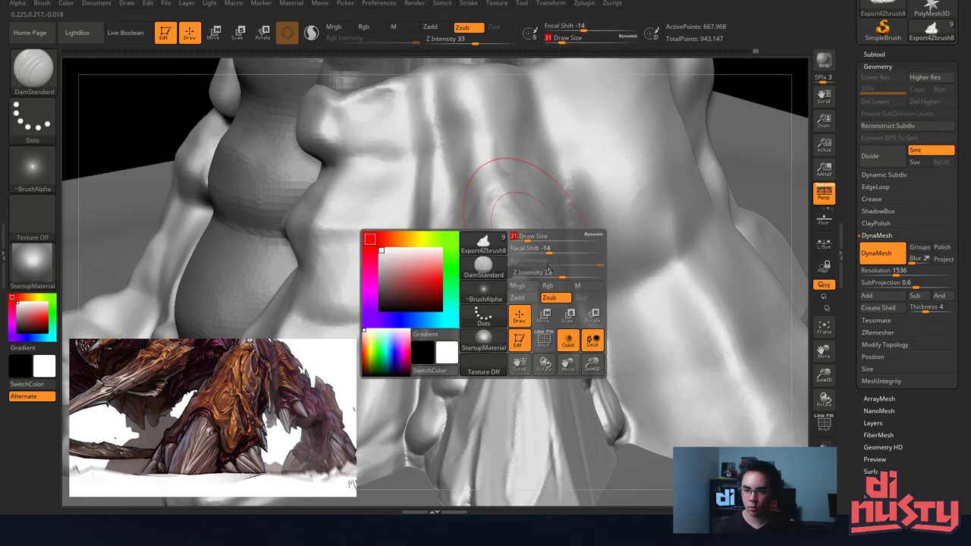
left_click_drag(547, 276, 523, 251)
key("space")
left_click_drag(535, 286, 562, 308)
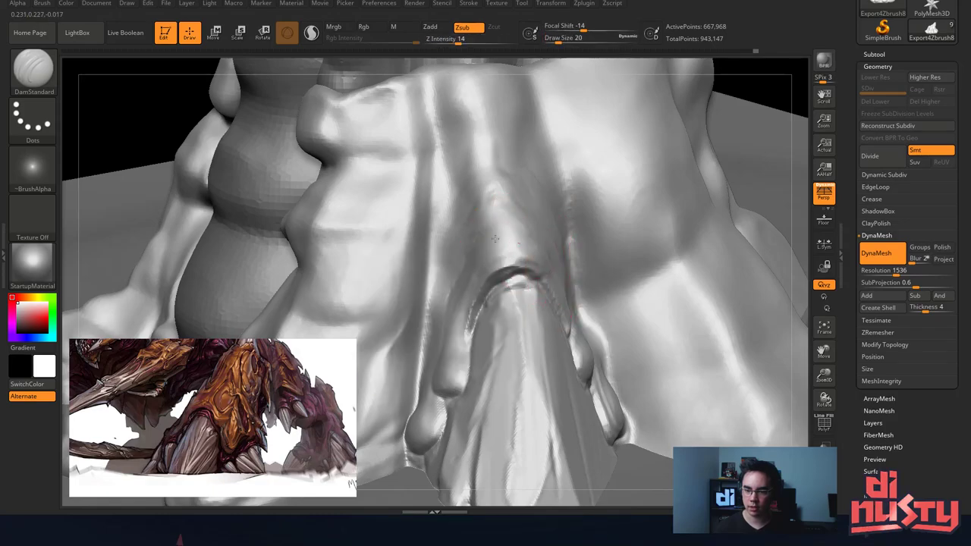
Carve and soften broad wrinkle folds across the hood above the claw, undoing one unwanted stroke.
mouse_move(522, 241)
left_mouse_down("shift")
mouse_move(536, 251)
mouse_move(516, 244)
left_mouse_up("shift")
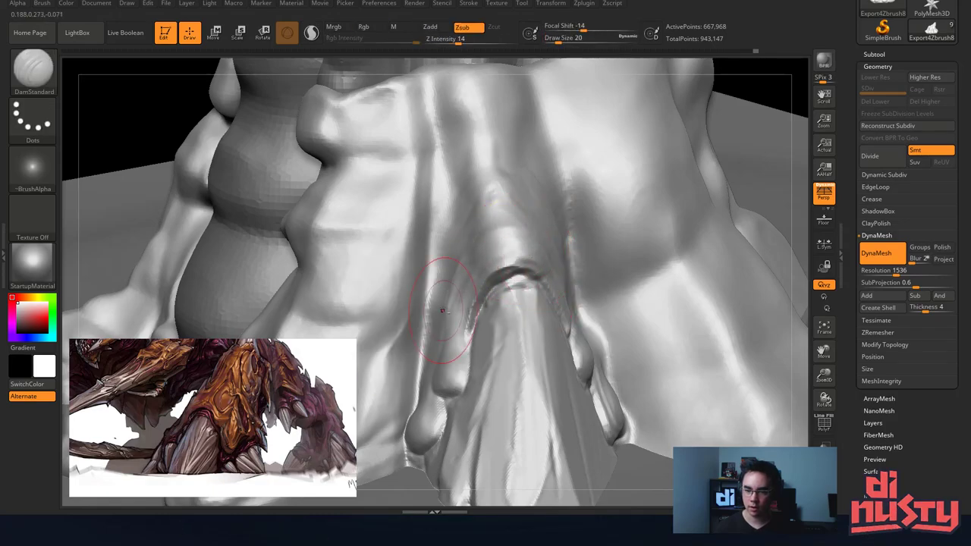
key("ctrl+z")
left_click_drag(470, 325, 533, 245)
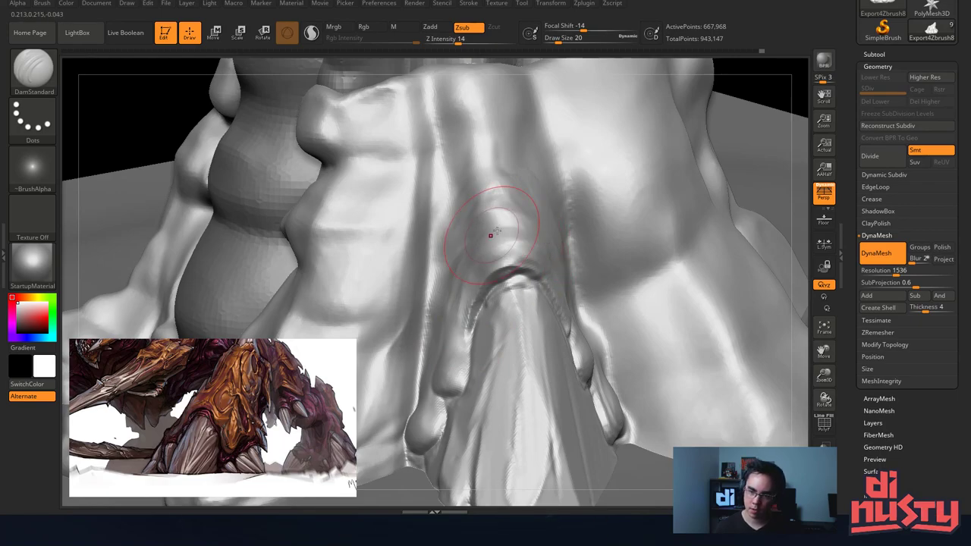
right_click_drag(530, 201, 550, 217)
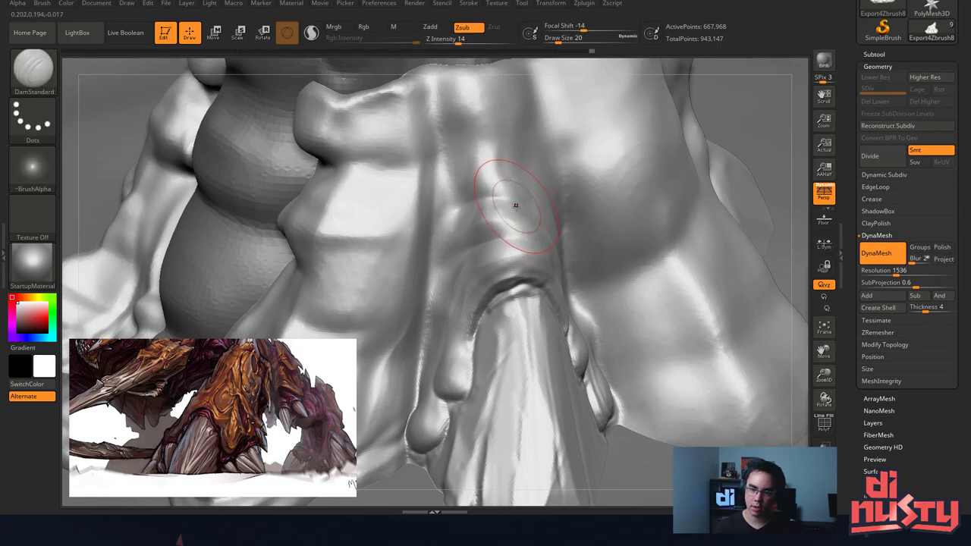
left_click_drag(526, 206, 510, 215, "shift")
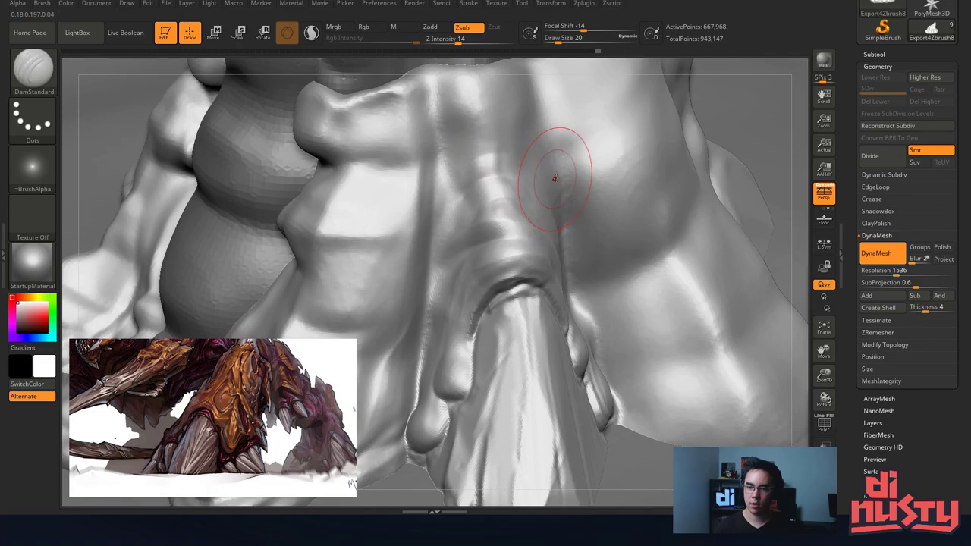
Set the draw size to 7 and carve creases around the near side's lower lobe and up the cuticle beside it.
mouse_move(554, 179)
right_mouse_down()
mouse_move(507, 156)
mouse_move(515, 176)
mouse_move(498, 190)
mouse_move(477, 170)
mouse_move(493, 145)
mouse_move(422, 217)
right_mouse_up()
key("space")
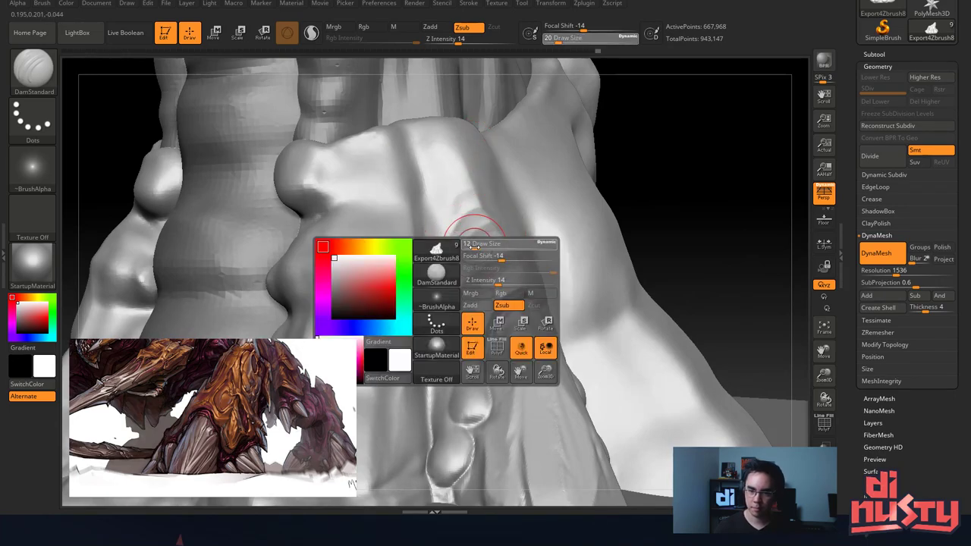
mouse_move(474, 248)
left_mouse_down()
mouse_move(453, 219)
mouse_move(444, 243)
left_mouse_up()
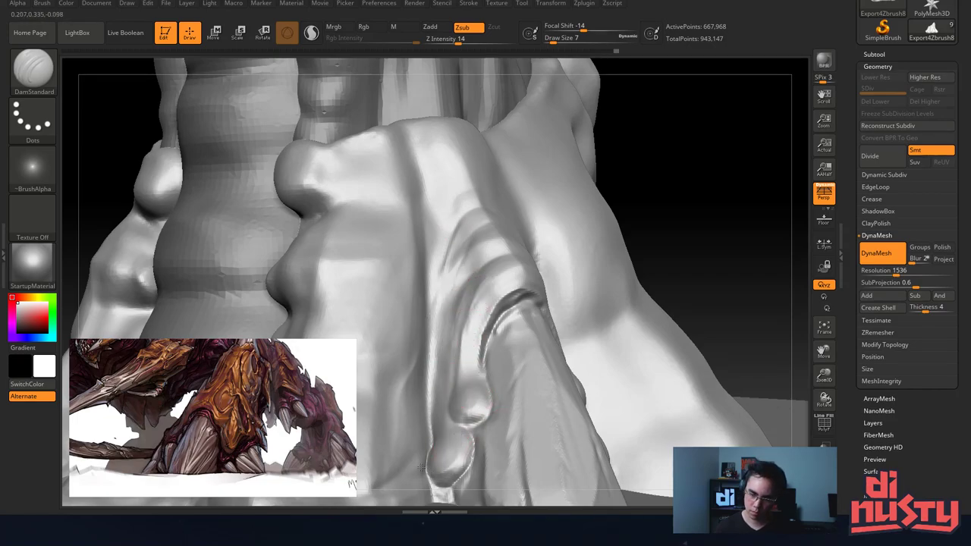
mouse_move(434, 447)
left_mouse_down()
mouse_move(436, 456)
mouse_move(457, 440)
left_mouse_up()
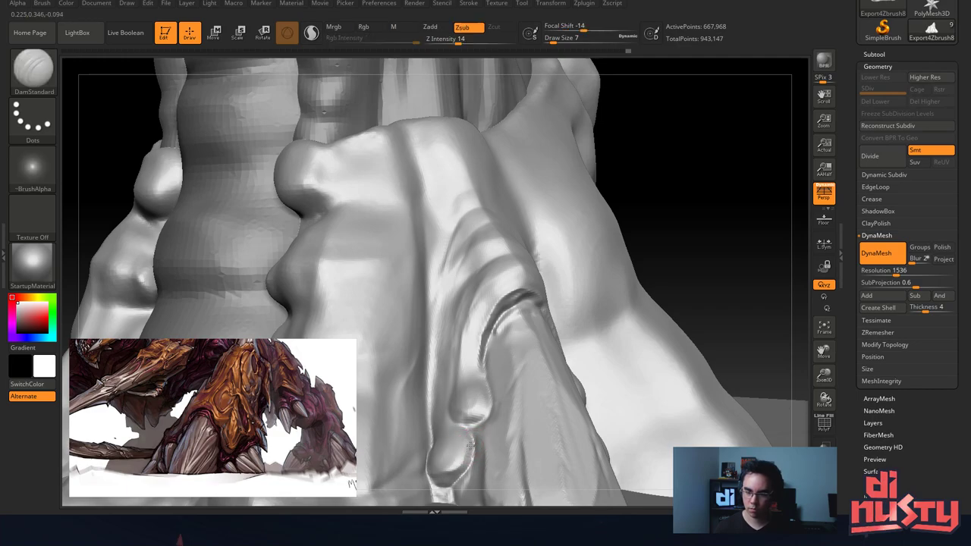
left_click_drag(448, 358, 442, 326)
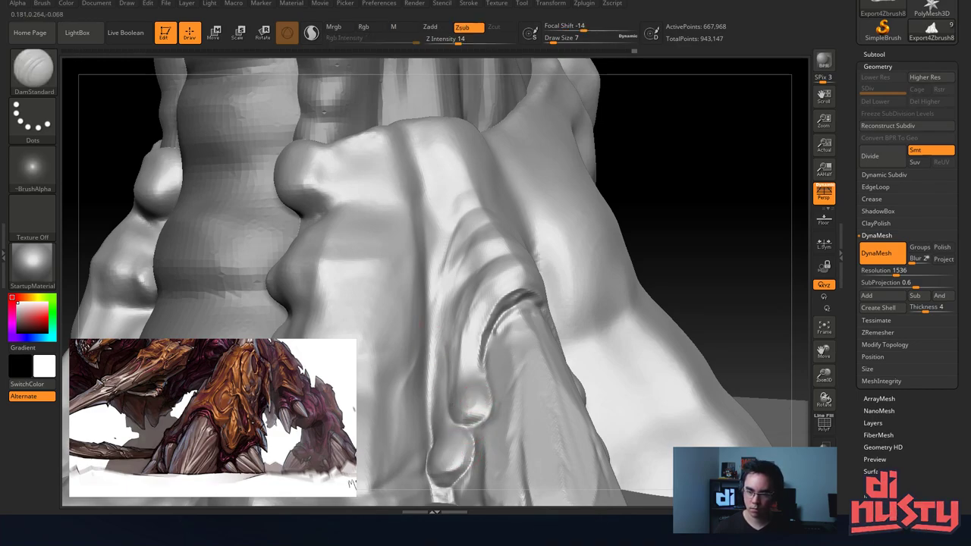
Raise the Z intensity to 20, carve a crease down the hood's upper folds and smooth the area above the rim.
mouse_move(606, 167)
right_mouse_down()
mouse_move(538, 189)
mouse_move(522, 225)
mouse_move(615, 199)
mouse_move(554, 241)
mouse_move(541, 245)
mouse_move(542, 210)
mouse_move(477, 222)
mouse_move(523, 237)
mouse_move(542, 228)
mouse_move(557, 262)
right_mouse_up()
right_click_drag(599, 528, 540, 222)
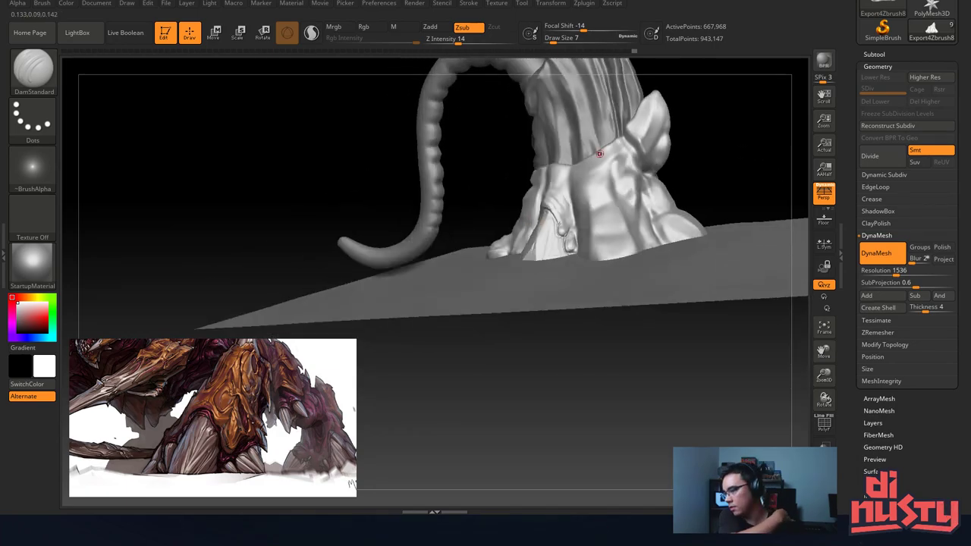
right_click_drag(778, 160, 652, 207)
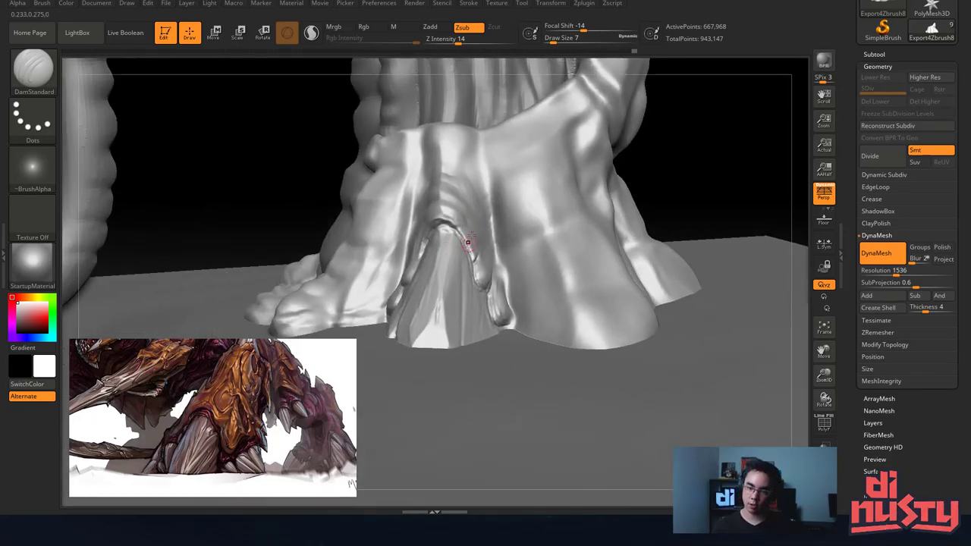
right_click_drag(466, 242, 537, 213)
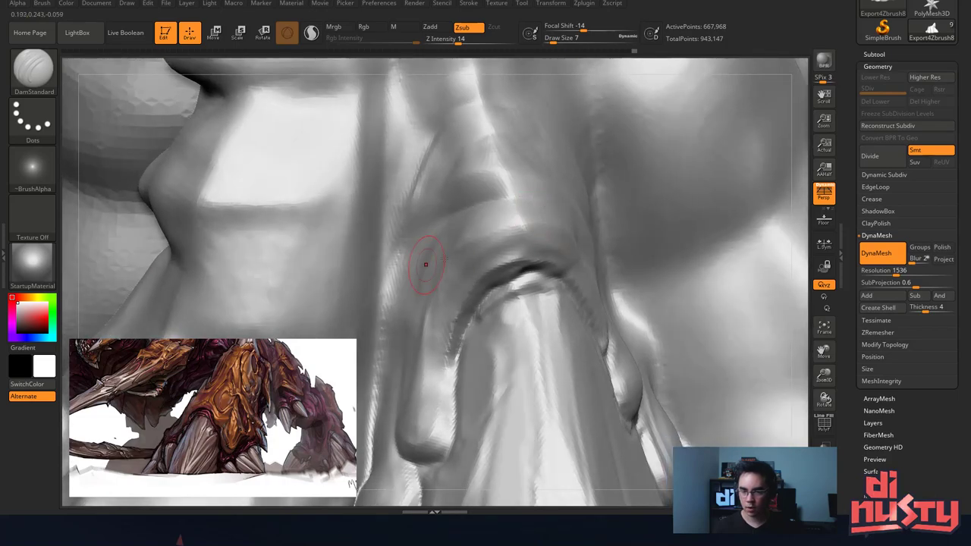
key("space")
left_click_drag(543, 265, 549, 265)
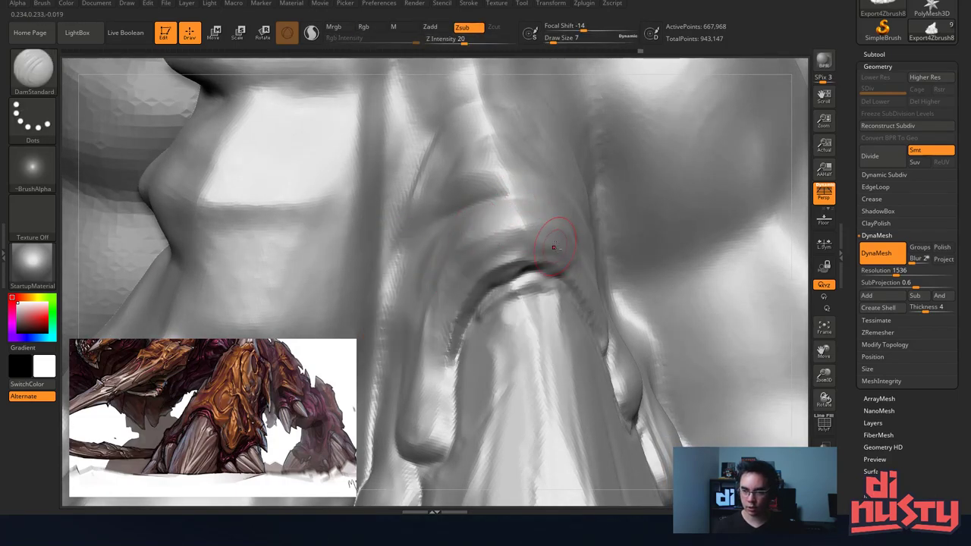
mouse_move(498, 165)
left_mouse_down()
mouse_move(485, 99)
mouse_move(518, 213)
left_mouse_up()
left_click_drag(523, 204, 558, 234, "shift")
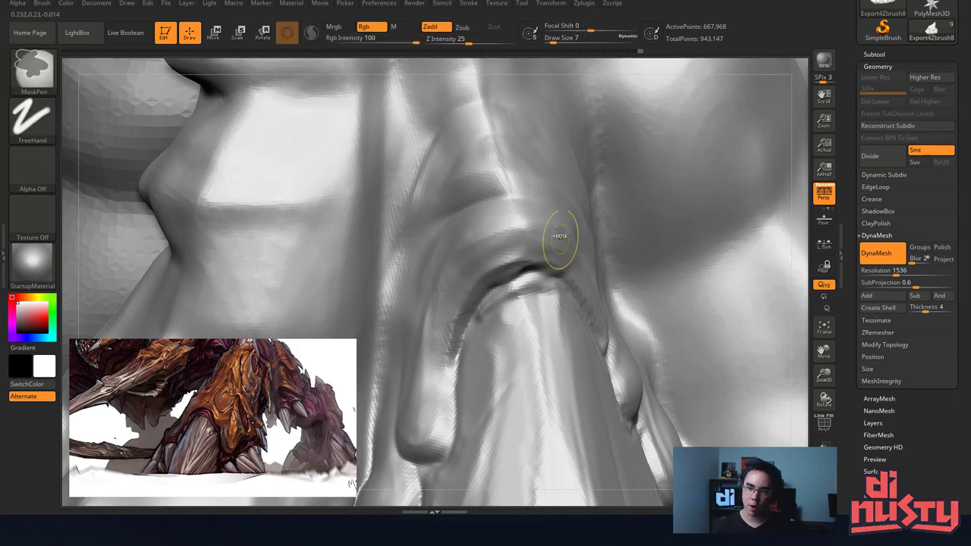
Smooth the surface above the far side's upper lobe and set the draw size to 14.
right_click_drag(538, 209, 549, 292, "ctrl")
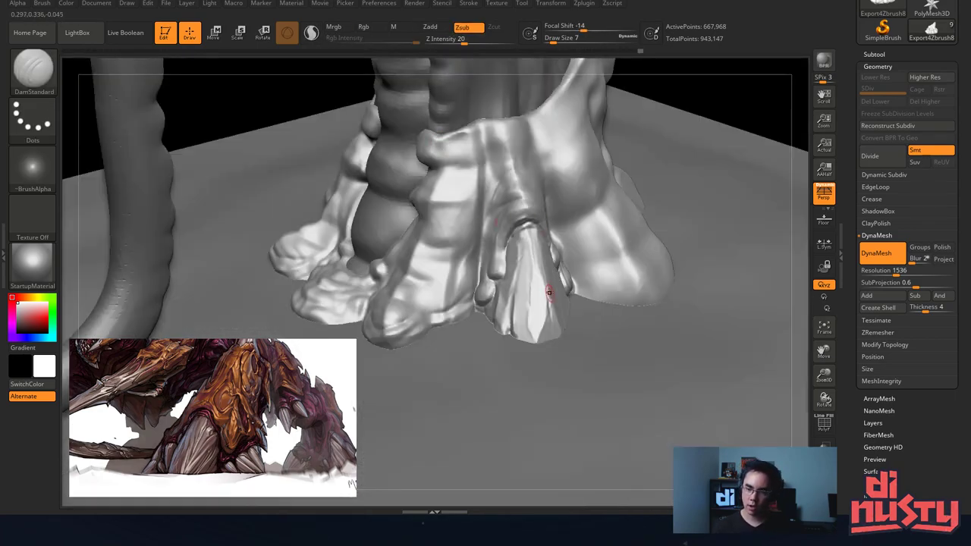
right_click_drag(525, 341, 556, 251)
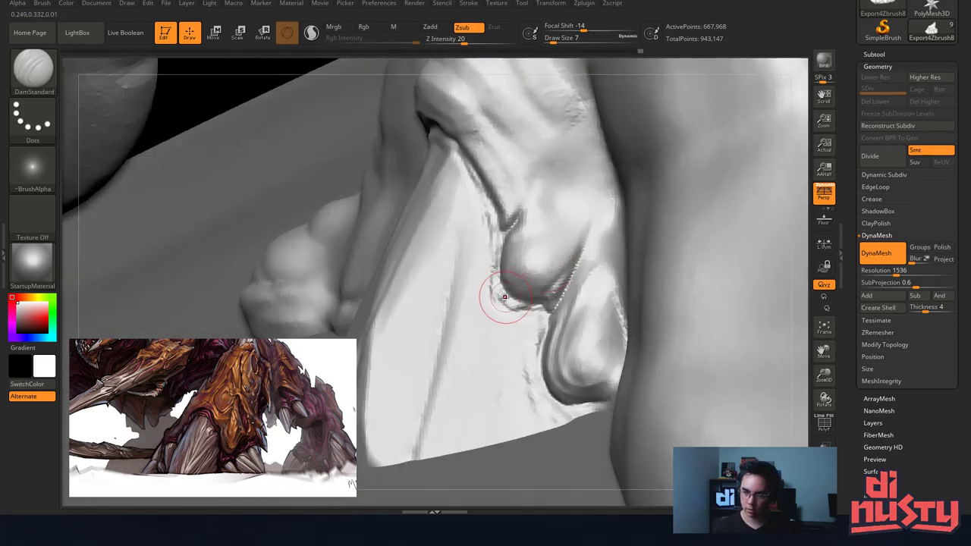
mouse_move(568, 182)
left_mouse_down("shift")
mouse_move(577, 241)
mouse_move(561, 255)
mouse_move(517, 224)
left_mouse_up("shift")
key("space")
key("space")
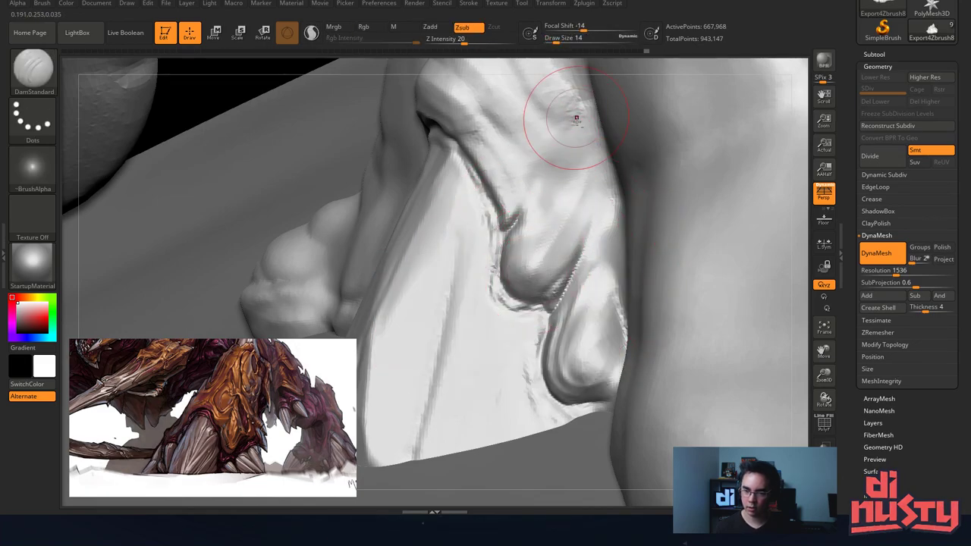
Carve and smooth soft folds down the far side of the cuticle, from the hood to the lobes.
right_click_drag(504, 226, 509, 74, "ctrl")
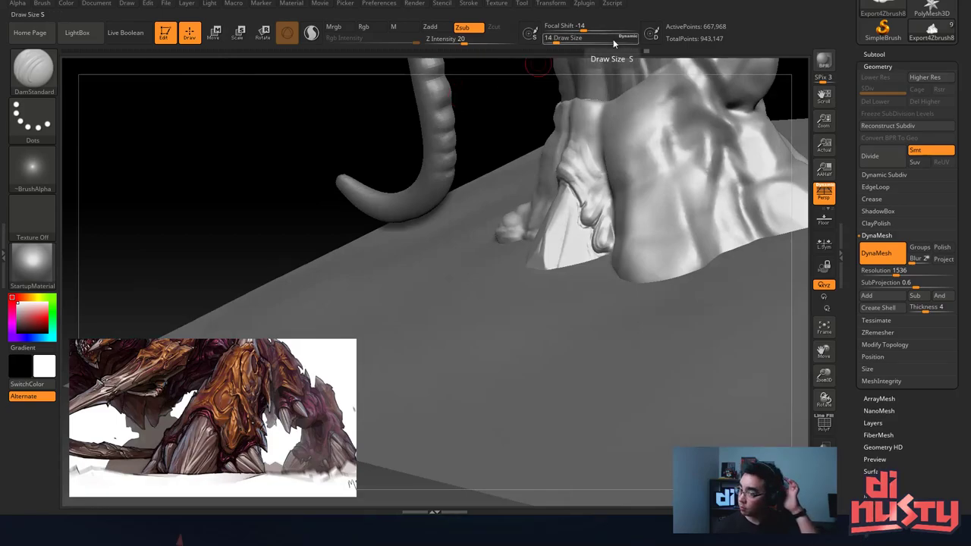
right_click_drag(566, 99, 584, 249, "ctrl")
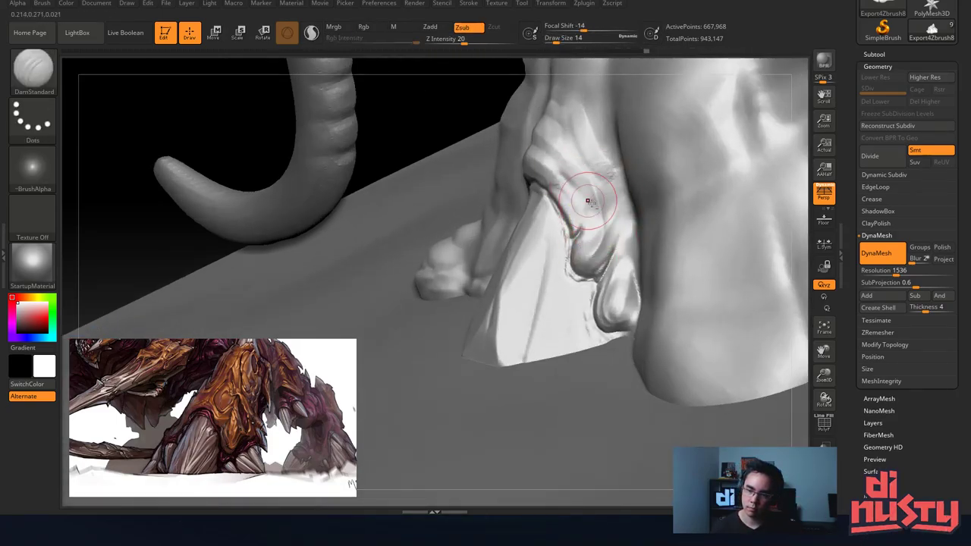
mouse_move(588, 201)
left_mouse_down("shift")
mouse_move(575, 224)
mouse_move(604, 200)
left_mouse_up("shift")
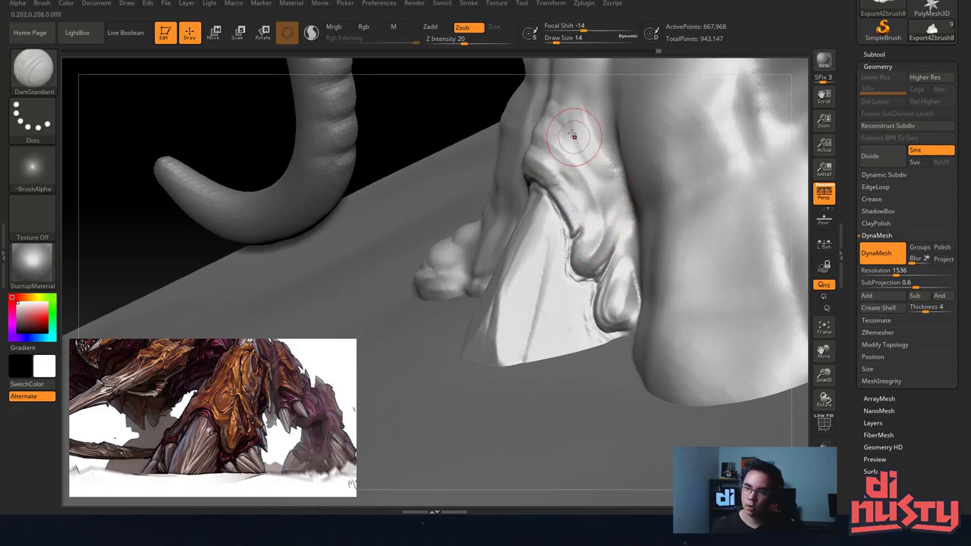
key("shift")
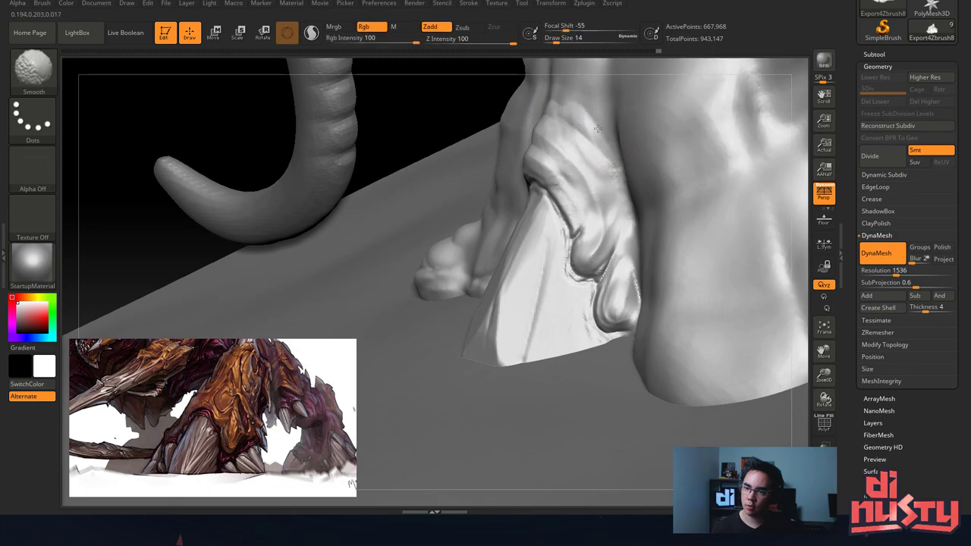
left_click_drag(597, 128, 599, 163, "shift")
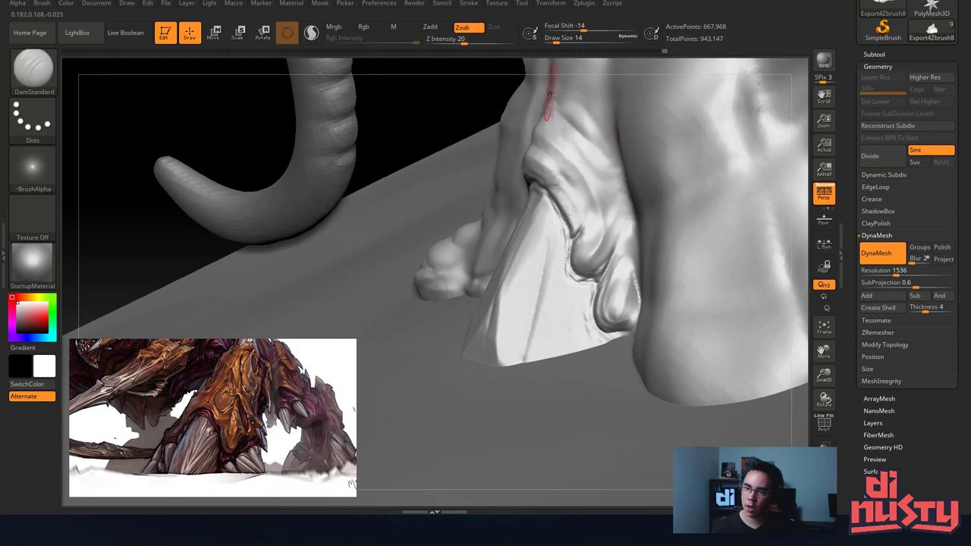
left_click_drag(620, 200, 616, 182, "shift")
Show all hidden subtools to review the refined base together with the whole armoured tentacle.
mouse_move(619, 131)
right_mouse_down("ctrl")
mouse_move(523, 147)
mouse_move(469, 243)
mouse_move(491, 272)
right_mouse_up("ctrl")
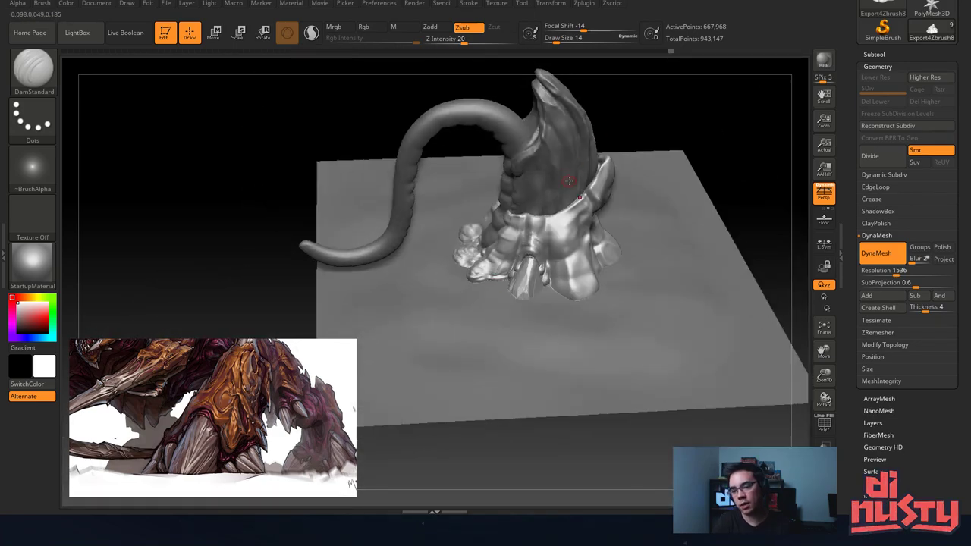
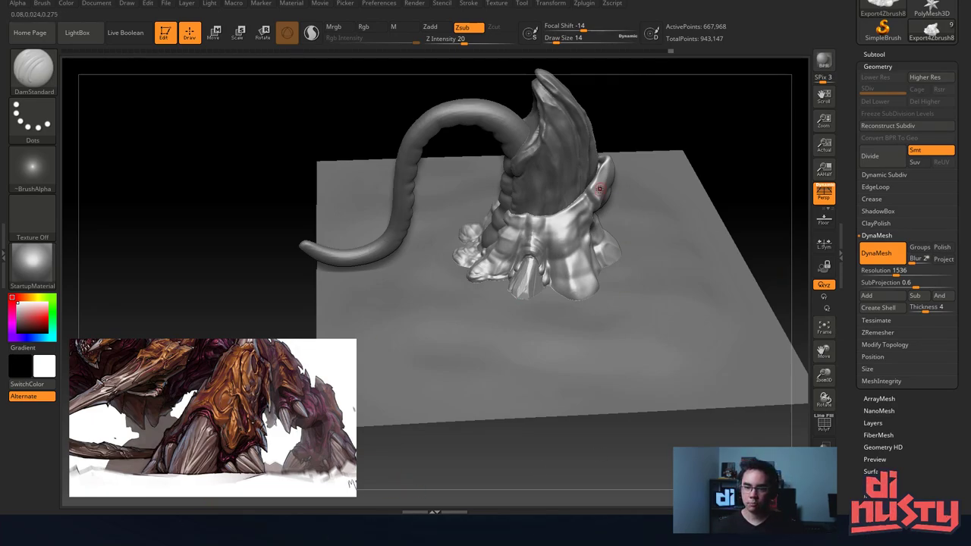
mouse_move(612, 163)
right_mouse_down()
mouse_move(503, 201)
mouse_move(522, 311)
mouse_move(540, 228)
right_mouse_up()
left_click(878, 55)
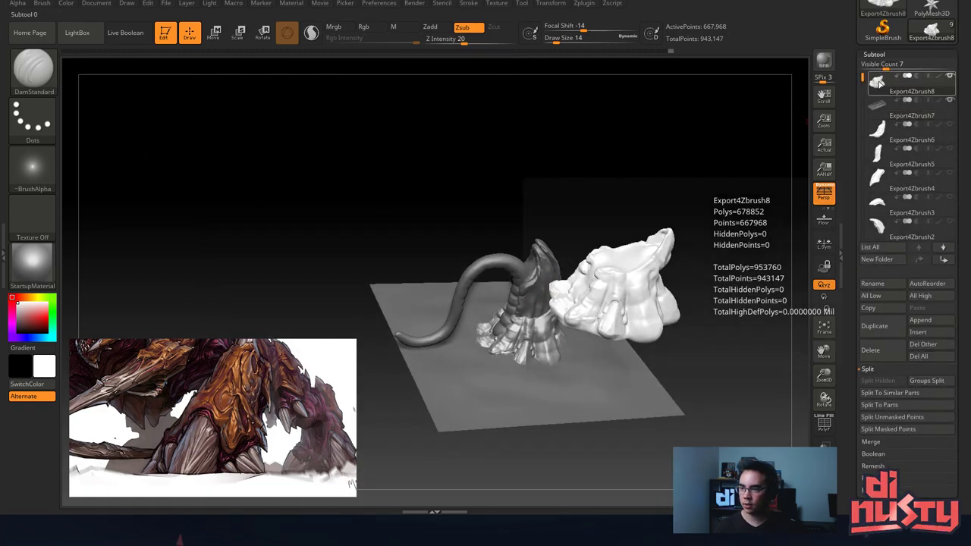
left_click(879, 84, "shift")
mouse_move(712, 205)
right_mouse_down()
mouse_move(557, 303)
mouse_move(523, 259)
mouse_move(497, 279)
right_mouse_up()
right_click_drag(546, 254, 557, 318, "ctrl")
mouse_move(690, 300)
right_mouse_down()
mouse_move(665, 288)
mouse_move(650, 295)
mouse_move(629, 277)
mouse_move(613, 238)
mouse_move(643, 256)
mouse_move(657, 202)
mouse_move(676, 185)
right_mouse_up()
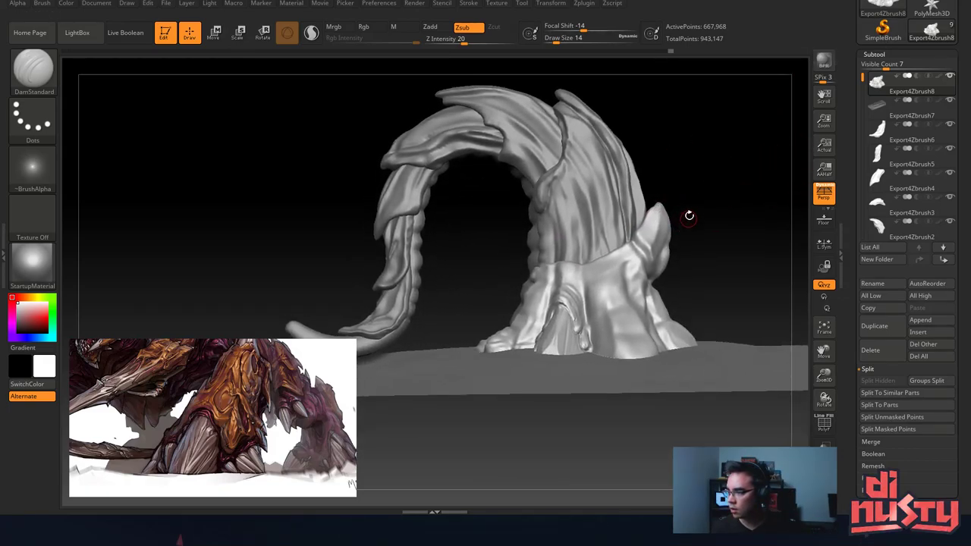
right_click_drag(677, 200, 685, 187)
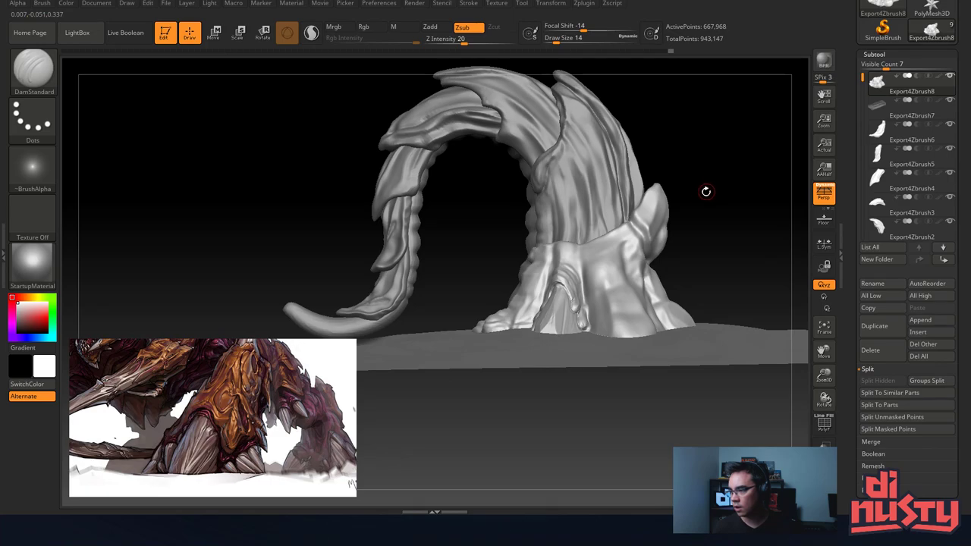
right_click_drag(637, 263, 582, 313)
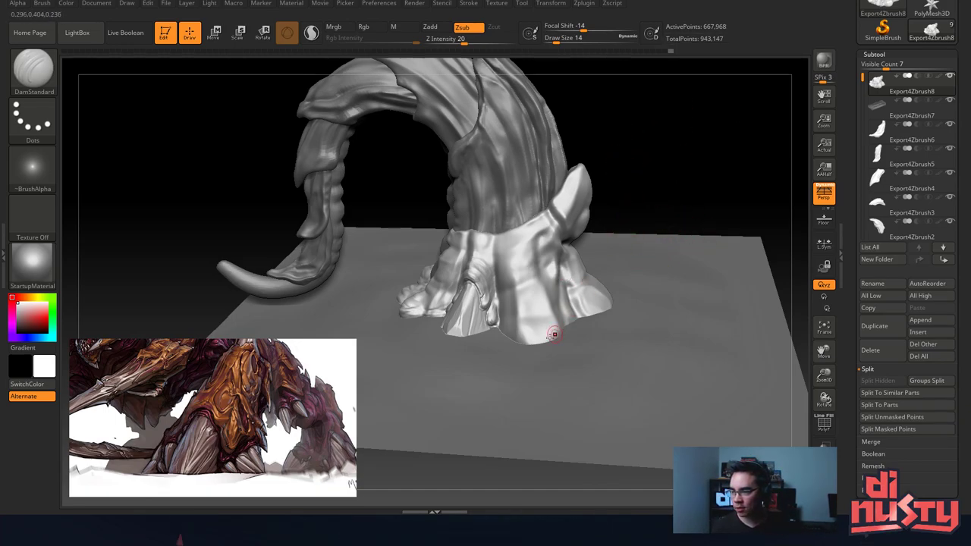
Save the project with the refined base and the whole armoured tentacle shown.
right_click_drag(520, 202, 601, 220)
left_click_drag(600, 220, 578, 227)
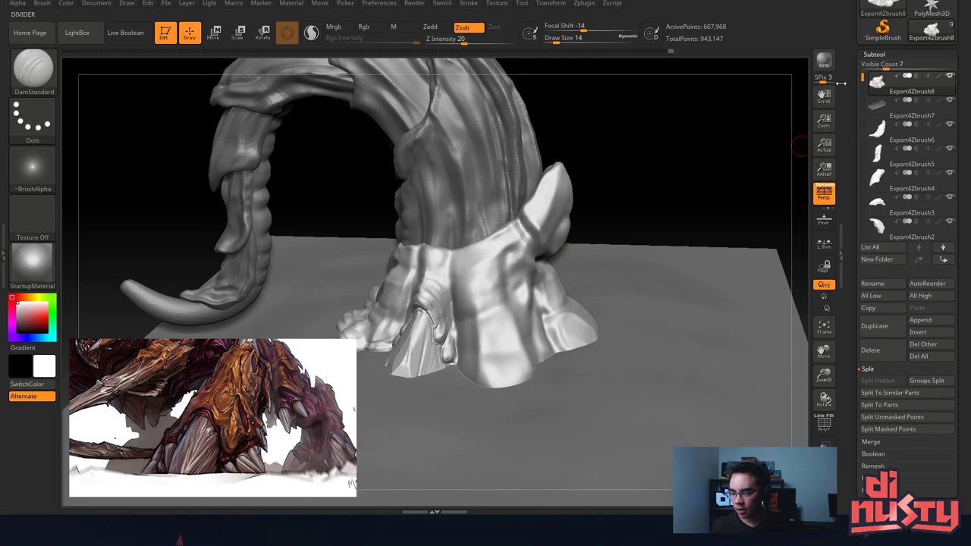
key("ctrl")
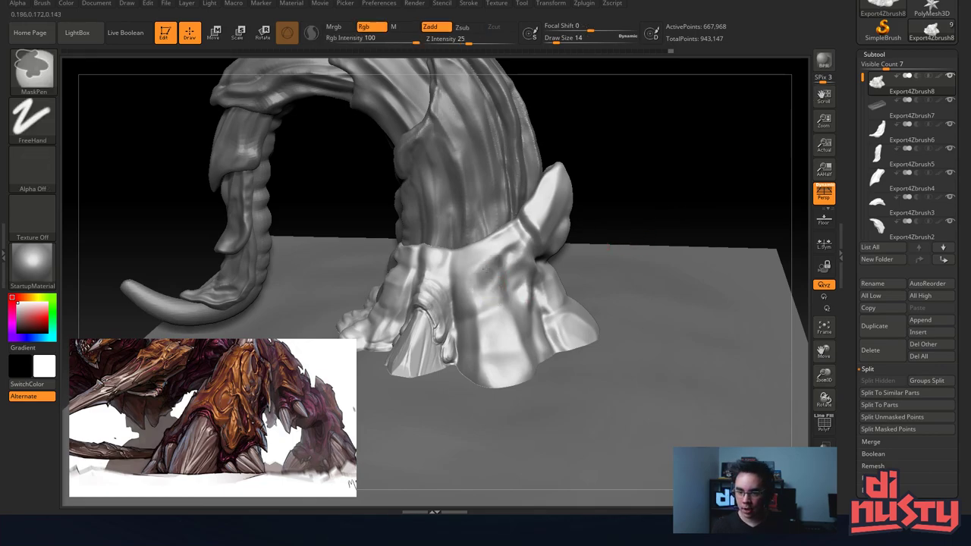
key("ctrl+s")
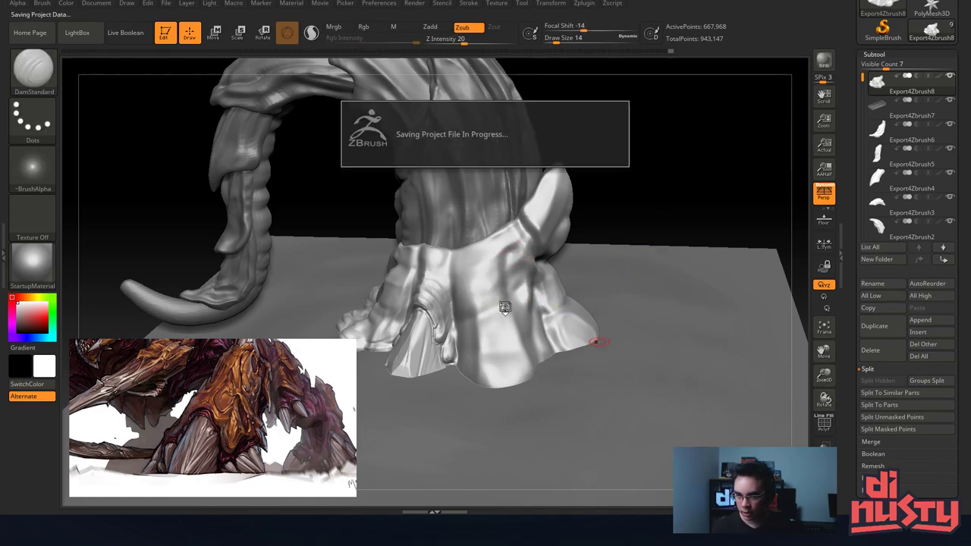
Remesh the base piece with DynaMesh so its sculpted surface gets an even distribution of polygons.
left_click_drag(635, 205, 535, 268)
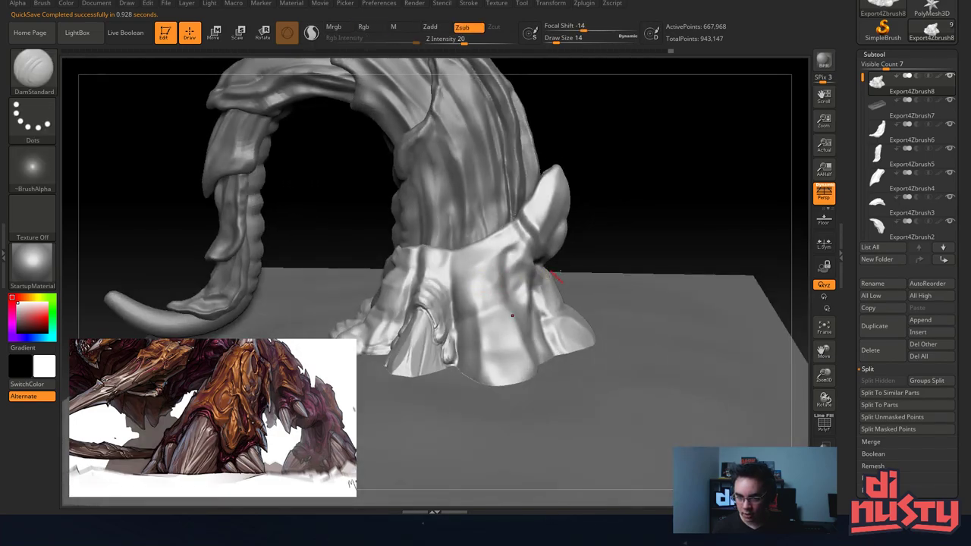
left_click(648, 238, "ctrl")
left_click(621, 227, "ctrl")
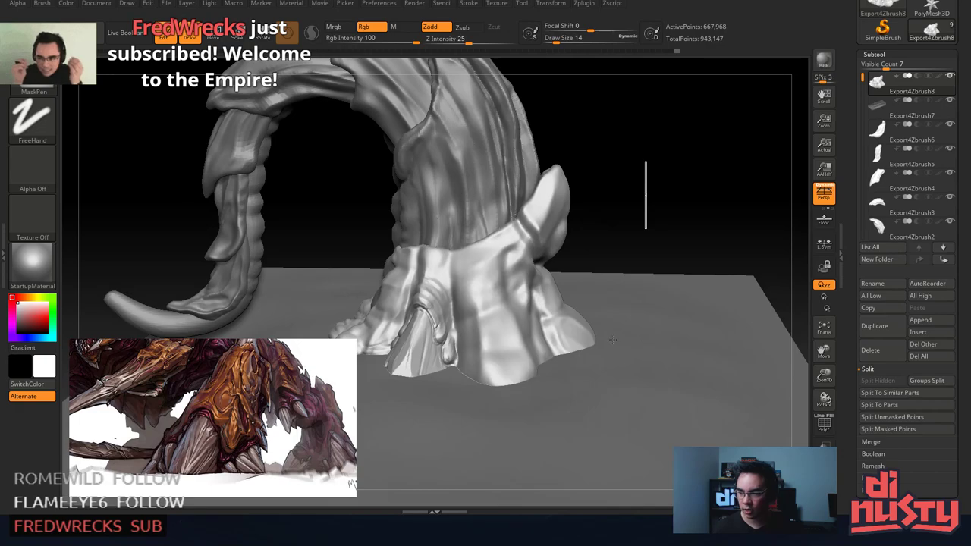
mouse_move(884, 82)
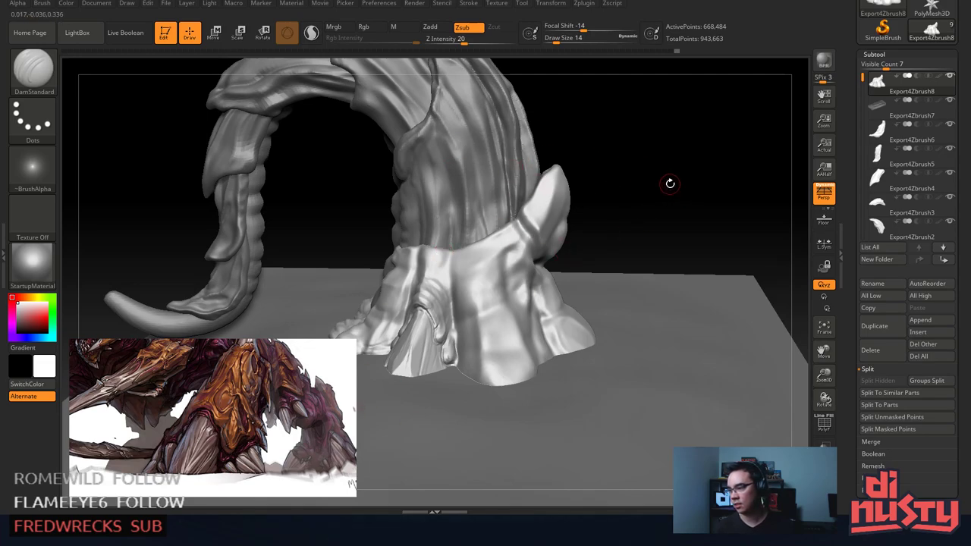
key("t")
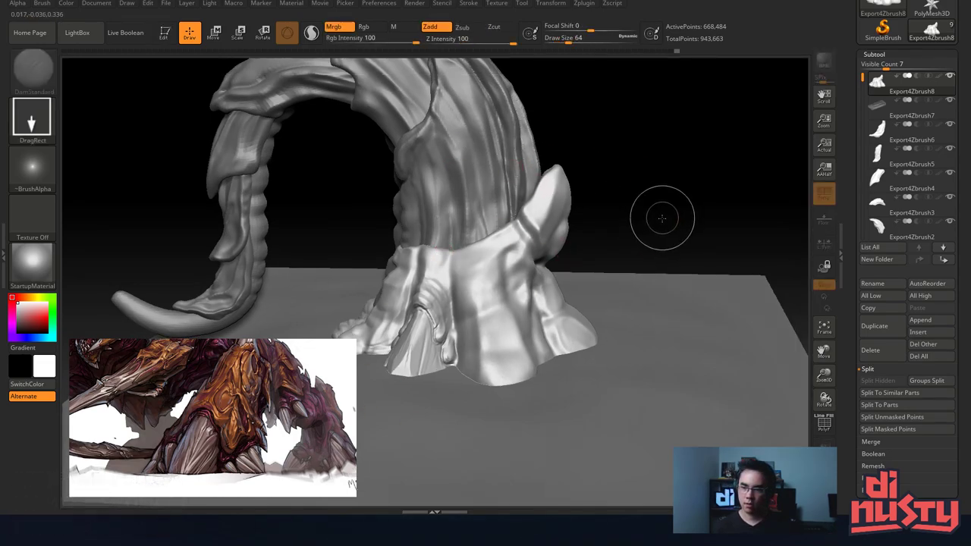
key("t")
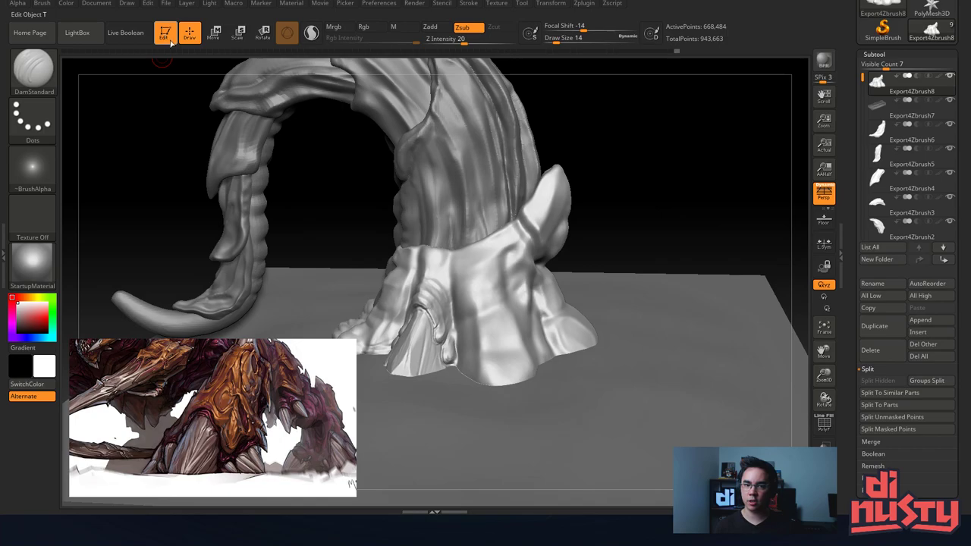
Make the upper armour plate at the tentacle's bend active and duplicate it within its own subtool.
right_click_drag(593, 165, 533, 195)
mouse_move(532, 196)
left_mouse_down()
mouse_move(598, 184)
mouse_move(561, 217)
mouse_move(486, 238)
mouse_move(481, 227)
mouse_move(493, 228)
mouse_move(483, 262)
mouse_move(498, 294)
mouse_move(494, 256)
mouse_move(509, 258)
mouse_move(509, 183)
left_mouse_up()
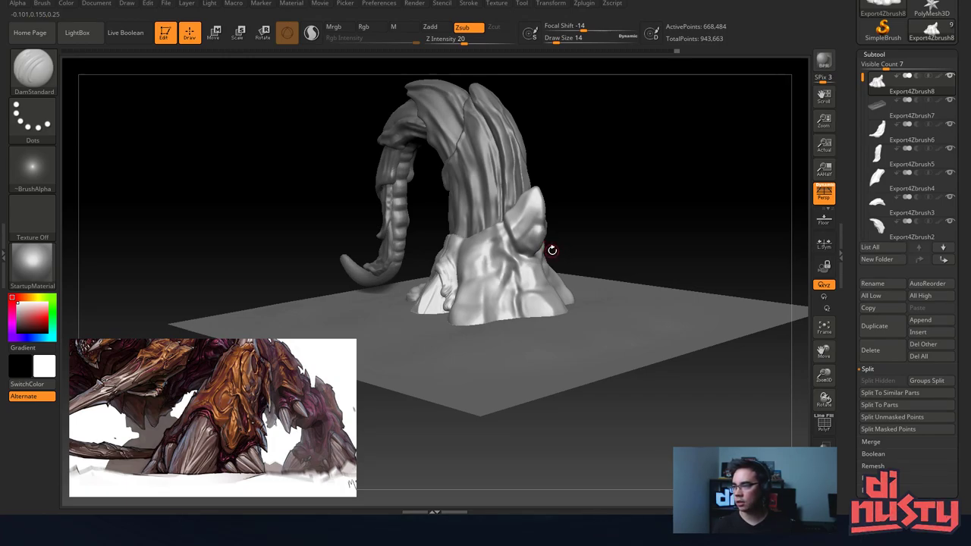
mouse_move(552, 249)
left_mouse_down()
mouse_move(527, 281)
mouse_move(519, 223)
left_mouse_up()
mouse_move(438, 252)
left_mouse_down("alt")
mouse_move(507, 271)
mouse_move(472, 178)
mouse_move(634, 193)
mouse_move(506, 216)
mouse_move(558, 203)
mouse_move(534, 255)
mouse_move(493, 230)
mouse_move(644, 201)
mouse_move(549, 227)
mouse_move(543, 206)
mouse_move(505, 231)
mouse_move(587, 210)
mouse_move(589, 253)
mouse_move(551, 245)
left_mouse_up("alt")
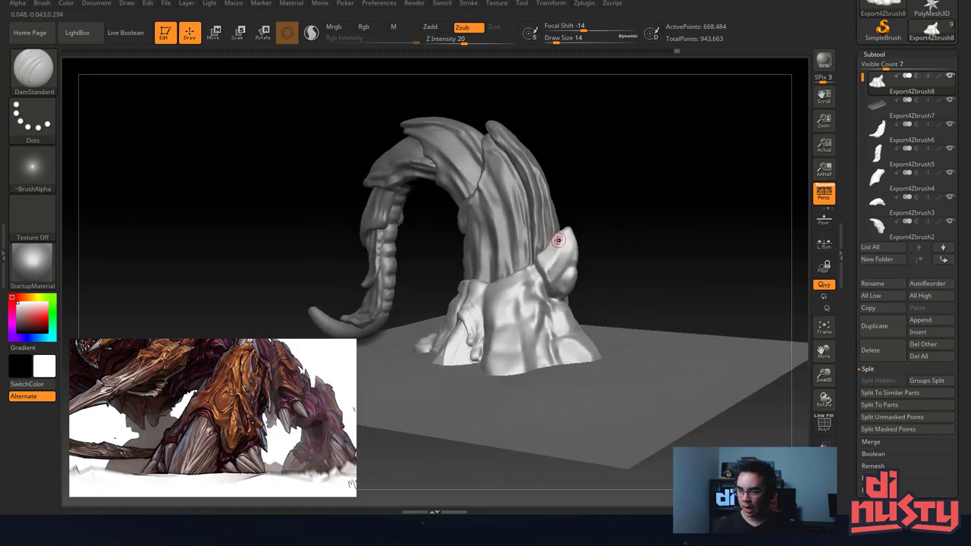
left_click_drag(513, 176, 491, 194)
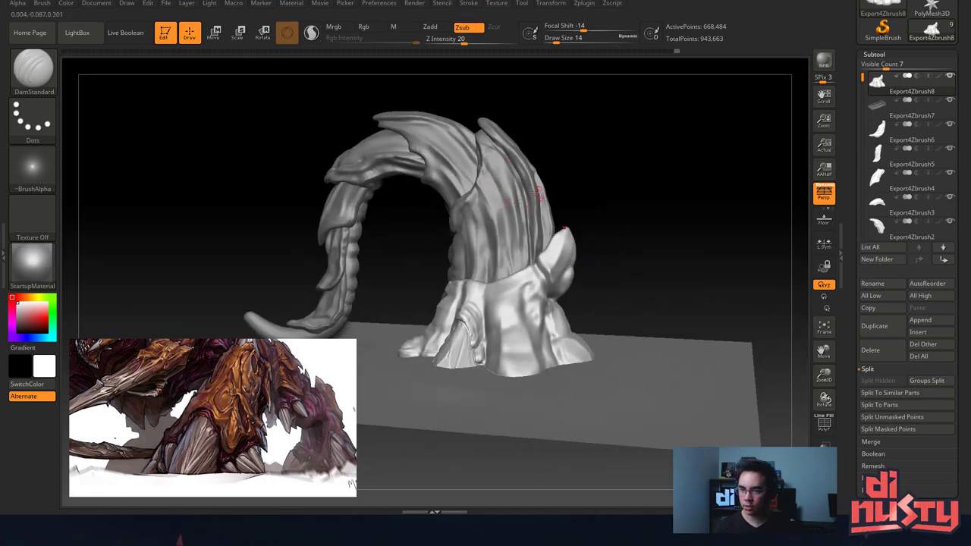
left_click(462, 171, "alt")
mouse_move(583, 147)
left_mouse_down()
mouse_move(605, 181)
mouse_move(592, 122)
mouse_move(619, 165)
mouse_move(597, 165)
mouse_move(624, 160)
mouse_move(486, 152)
left_mouse_up()
key("shift")
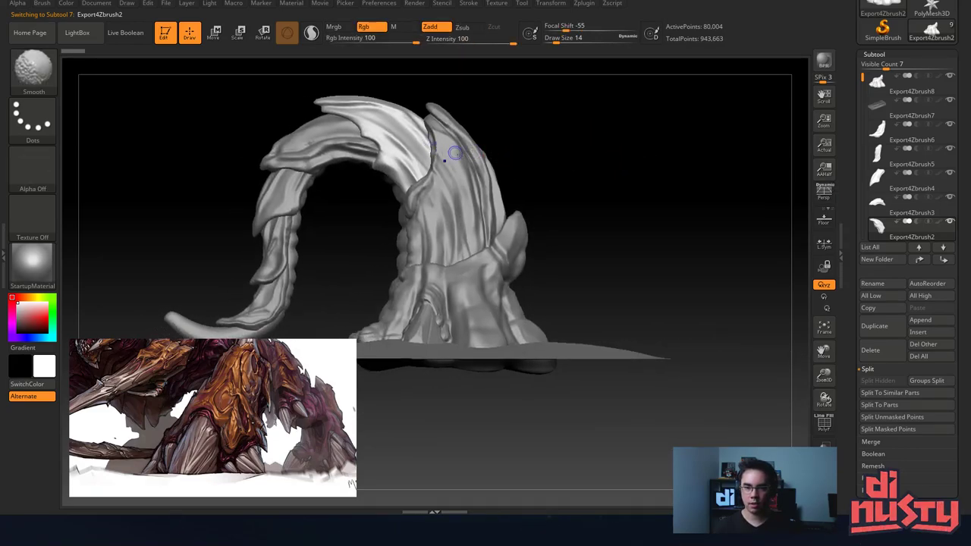
key("w")
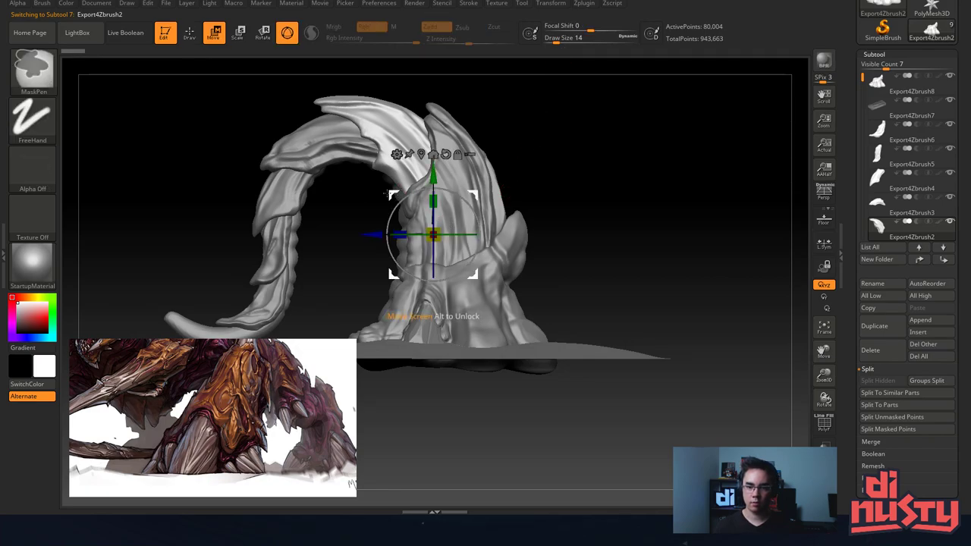
left_click_drag(389, 194, 563, 212, "ctrl")
Rotate and scale down the duplicated armour plate, and fit it over the base piece's rear claw.
left_click_drag(612, 233, 667, 218)
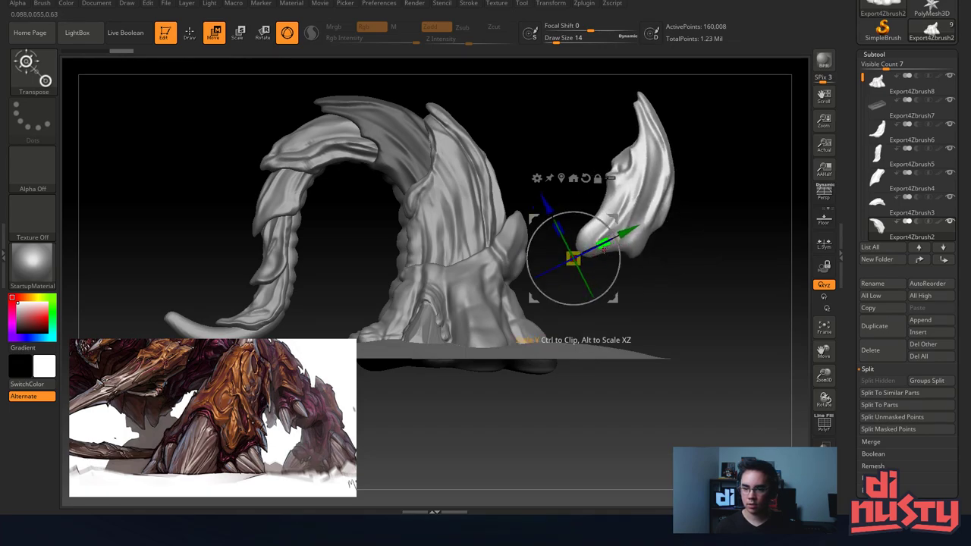
left_click_drag(603, 249, 613, 201)
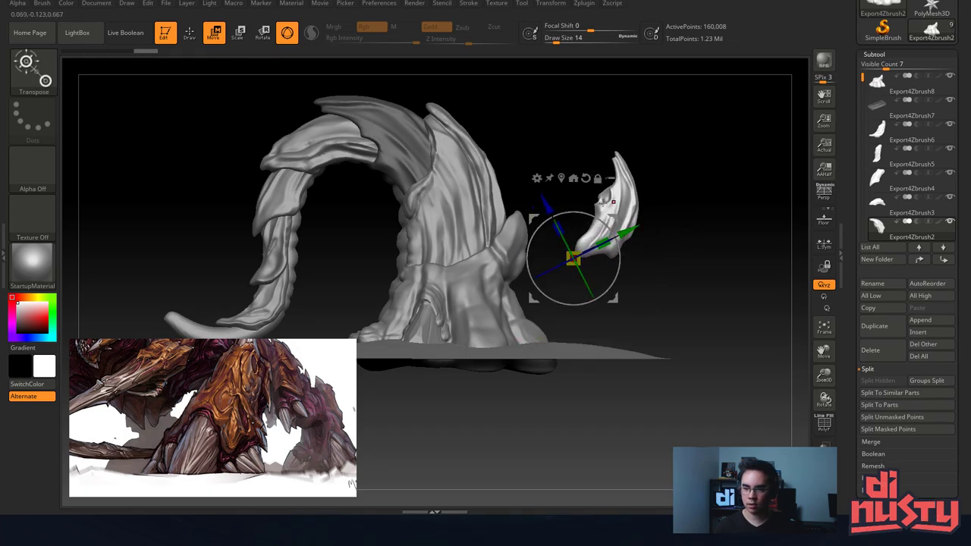
left_click_drag(573, 257, 465, 295)
left_click_drag(507, 270, 517, 276)
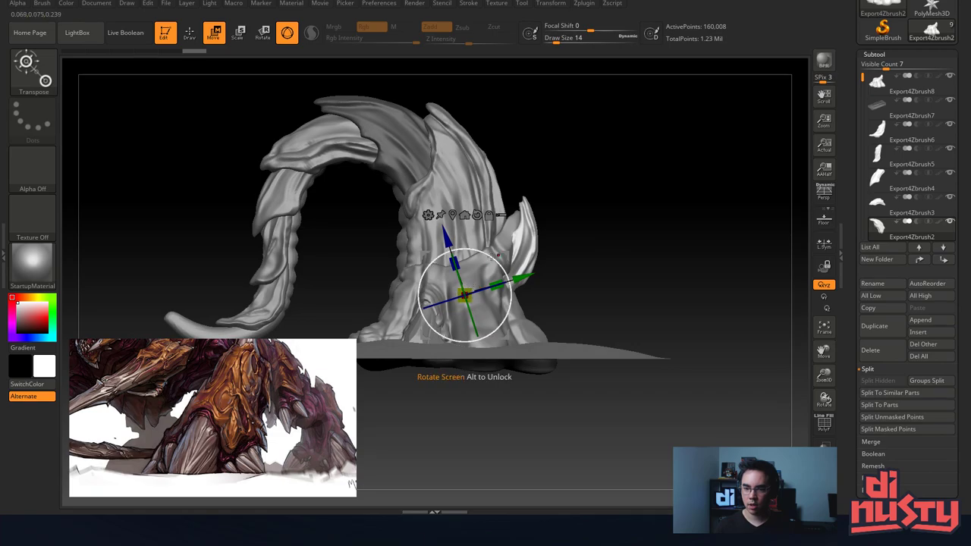
mouse_move(507, 256)
left_mouse_down()
mouse_move(479, 264)
mouse_move(519, 238)
mouse_move(506, 246)
left_mouse_up()
left_click_drag(637, 219, 672, 212)
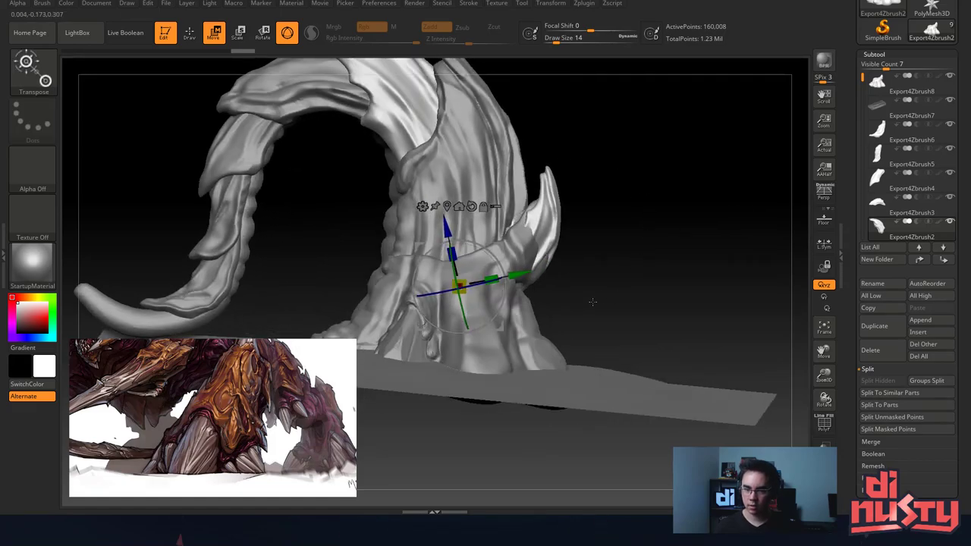
key("q")
Switch back to the base piece and hide all the other subtools.
left_click(524, 323, "alt")
mouse_move(574, 296)
left_mouse_down()
mouse_move(618, 279)
mouse_move(553, 264)
left_mouse_up()
mouse_move(675, 190)
left_mouse_down()
mouse_move(601, 256)
mouse_move(627, 229)
mouse_move(656, 244)
mouse_move(557, 258)
left_mouse_up()
left_click(949, 76)
key("b")
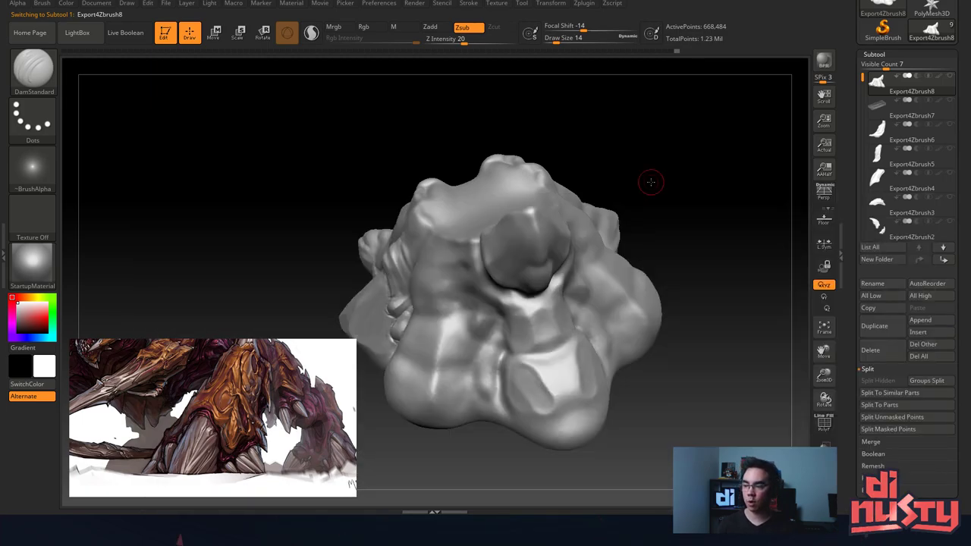
Examine the isolated base piece from several sides, including the claw, the rim and the lower lobes.
mouse_move(650, 182)
left_mouse_down()
mouse_move(669, 291)
mouse_move(618, 192)
mouse_move(663, 255)
mouse_move(611, 336)
mouse_move(616, 372)
mouse_move(592, 250)
left_mouse_up()
mouse_move(392, 251)
left_mouse_down()
mouse_move(504, 251)
mouse_move(513, 327)
mouse_move(544, 282)
mouse_move(562, 304)
mouse_move(596, 305)
mouse_move(599, 331)
mouse_move(548, 334)
mouse_move(526, 311)
left_mouse_up()
mouse_move(527, 311)
right_mouse_down("alt")
mouse_move(551, 351)
mouse_move(523, 199)
mouse_move(517, 226)
right_mouse_up("alt")
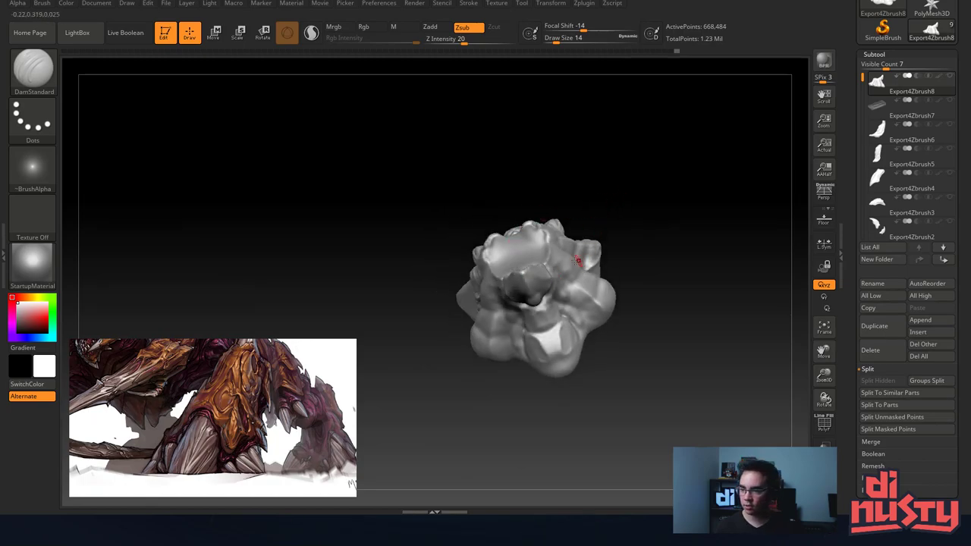
left_click_drag(531, 285, 543, 247)
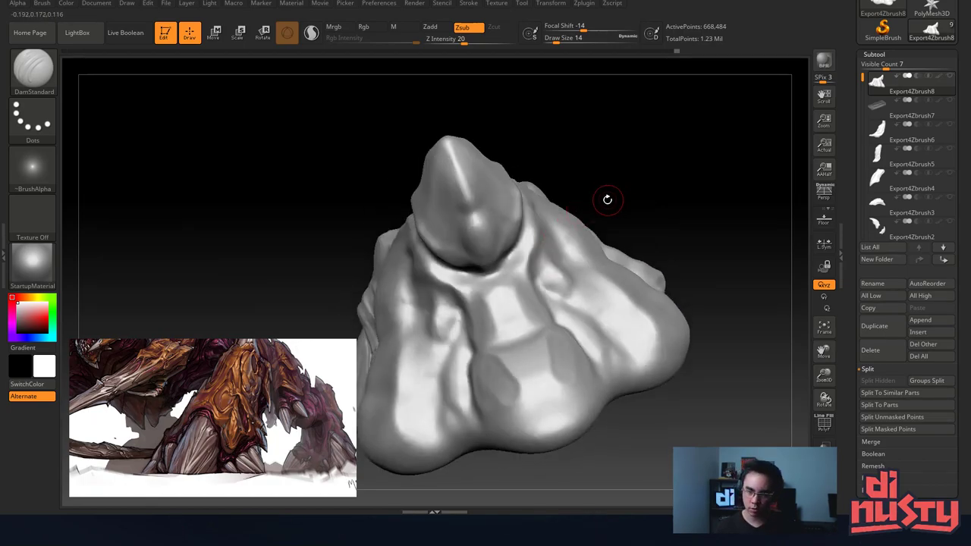
mouse_move(466, 220)
right_mouse_down()
mouse_move(462, 355)
mouse_move(486, 293)
right_mouse_up()
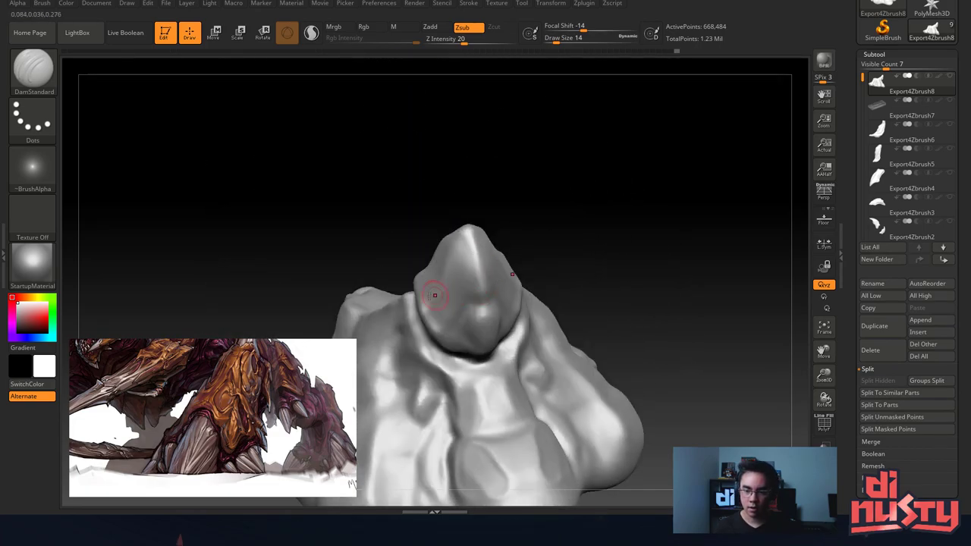
mouse_move(434, 298)
left_mouse_down()
mouse_move(441, 242)
mouse_move(455, 265)
mouse_move(418, 311)
mouse_move(485, 293)
mouse_move(487, 279)
left_mouse_up()
mouse_move(487, 279)
right_mouse_down()
mouse_move(489, 326)
mouse_move(486, 273)
mouse_move(483, 312)
right_mouse_up()
mouse_move(482, 312)
left_mouse_down()
mouse_move(397, 260)
mouse_move(444, 245)
mouse_move(499, 250)
left_mouse_up()
mouse_move(498, 250)
right_mouse_down("ctrl")
mouse_move(502, 194)
mouse_move(509, 268)
mouse_move(483, 269)
mouse_move(523, 259)
mouse_move(536, 236)
mouse_move(551, 267)
mouse_move(570, 252)
right_mouse_up("ctrl")
mouse_move(578, 235)
left_mouse_down()
mouse_move(585, 210)
mouse_move(645, 234)
mouse_move(695, 208)
mouse_move(628, 288)
mouse_move(546, 273)
mouse_move(641, 289)
mouse_move(566, 181)
mouse_move(541, 371)
mouse_move(540, 204)
left_mouse_up()
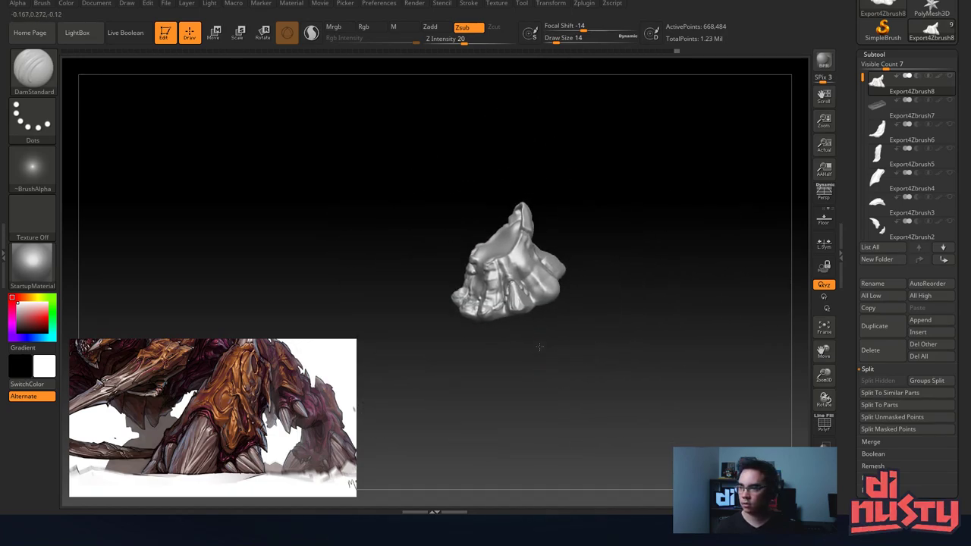
Mask one half of the base piece along its centre line in front view and clear the mask again.
left_click(874, 54)
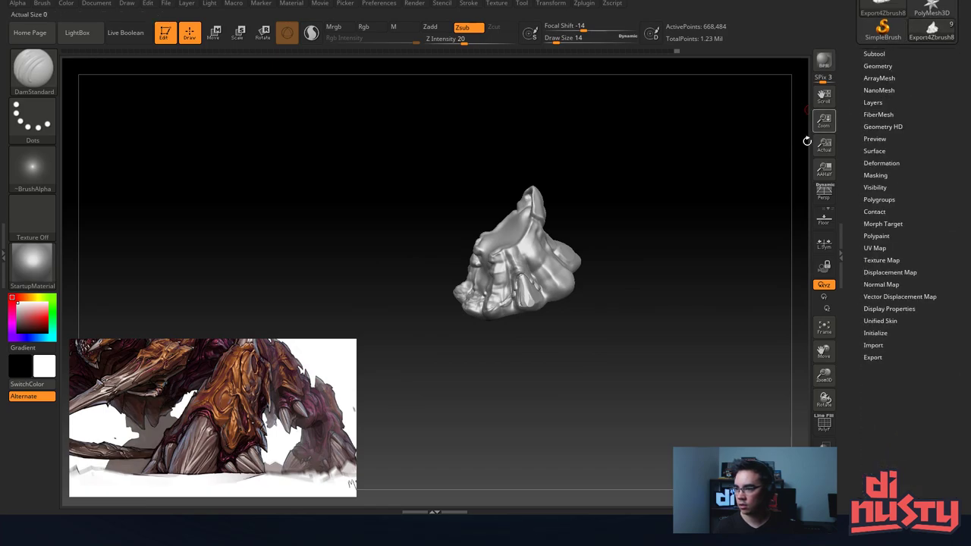
mouse_move(806, 141)
left_mouse_down()
mouse_move(728, 174)
mouse_move(712, 193)
mouse_move(675, 163)
mouse_move(702, 170)
mouse_move(674, 165)
left_mouse_up()
mouse_move(674, 166)
left_mouse_down("alt")
mouse_move(695, 175)
mouse_move(696, 188)
mouse_move(712, 137)
left_mouse_up("alt")
mouse_move(638, 168)
left_mouse_down()
mouse_move(600, 288)
mouse_move(638, 330)
left_mouse_up()
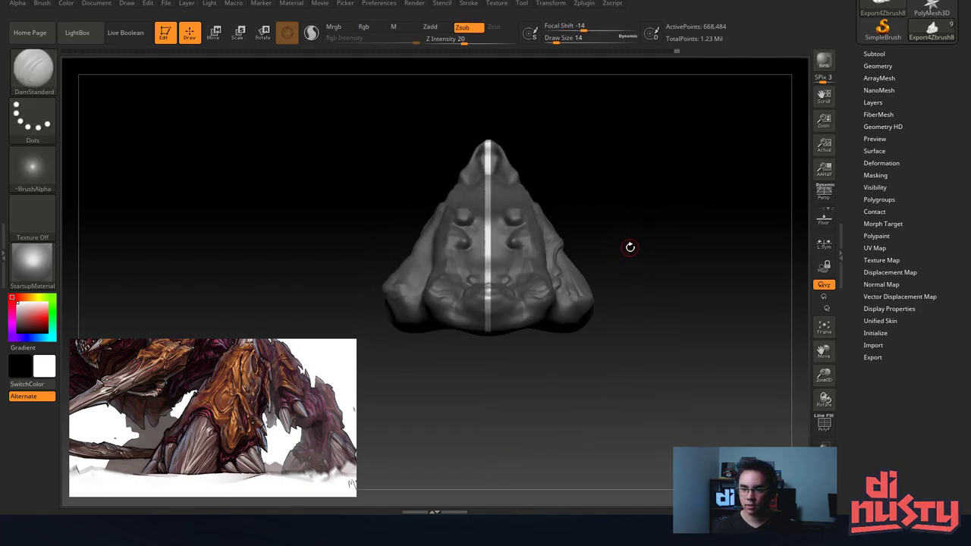
left_click_drag(648, 71, 495, 462, "ctrl")
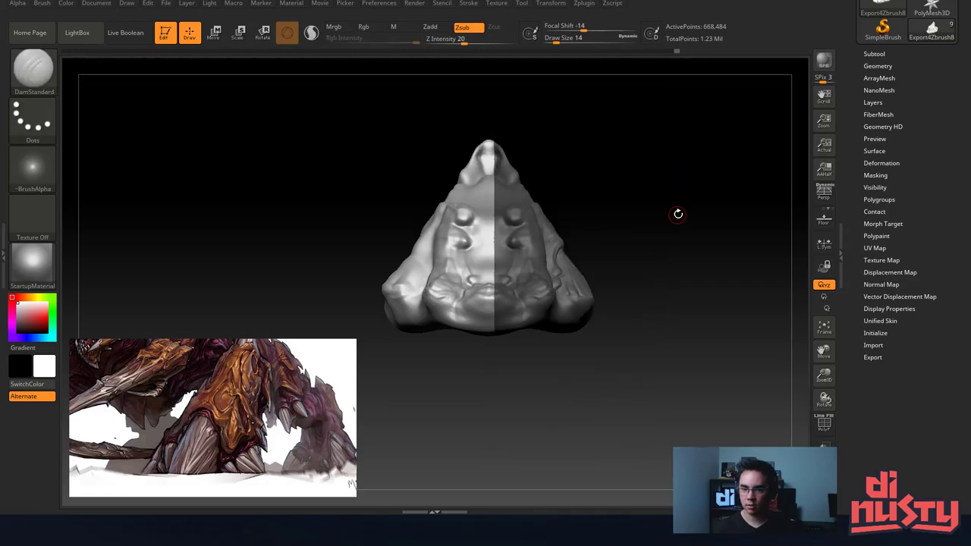
left_click_drag(678, 214, 641, 247)
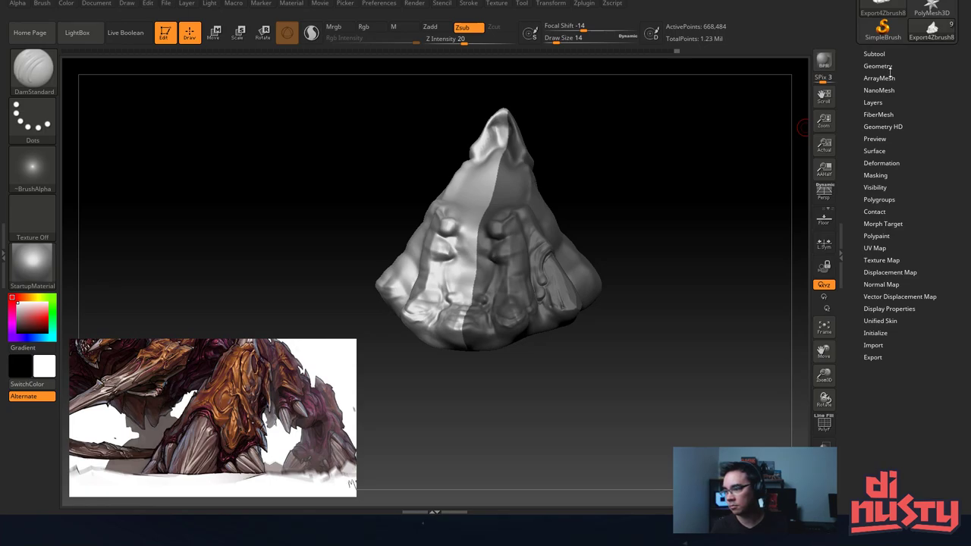
left_click(705, 249, "ctrl")
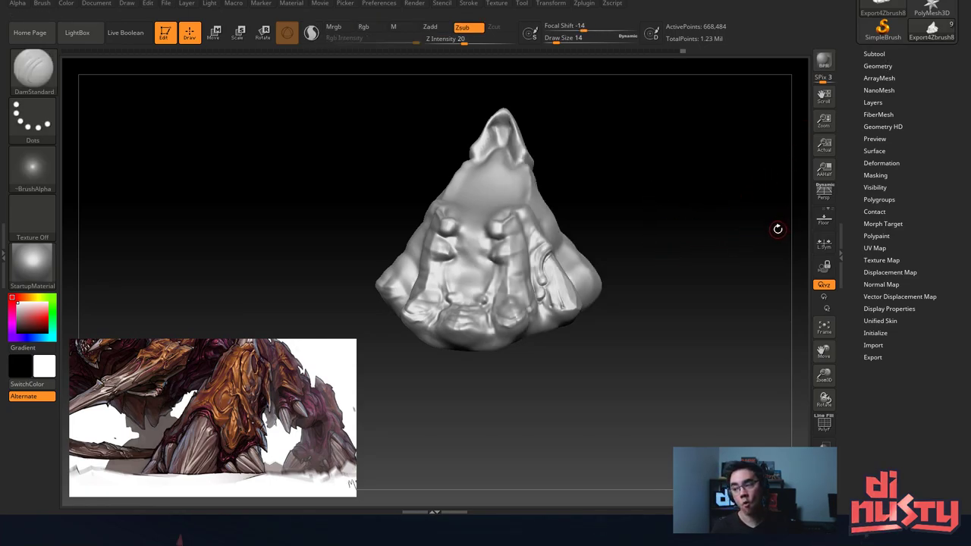
Try the Mirror deformation on the base piece and undo it.
left_click(879, 66)
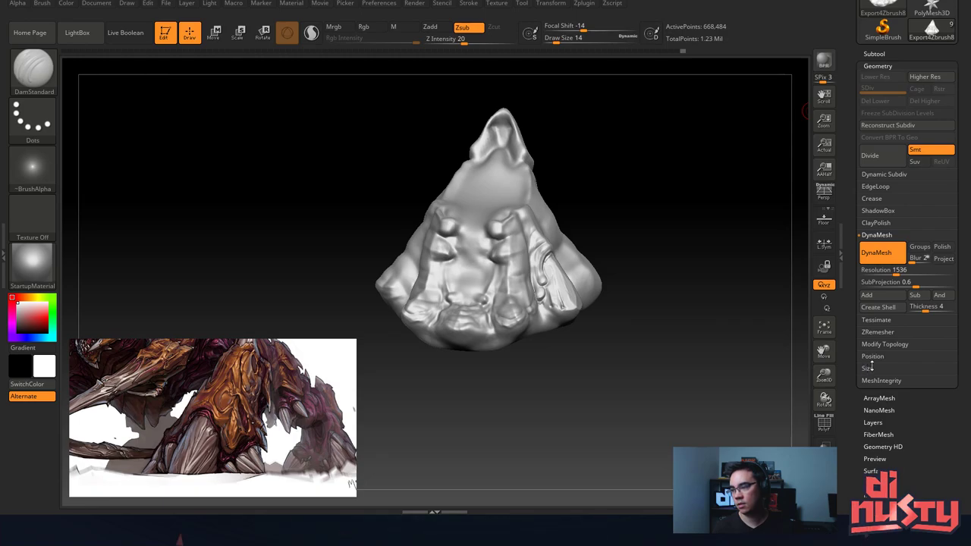
left_click(878, 66)
left_click(880, 165)
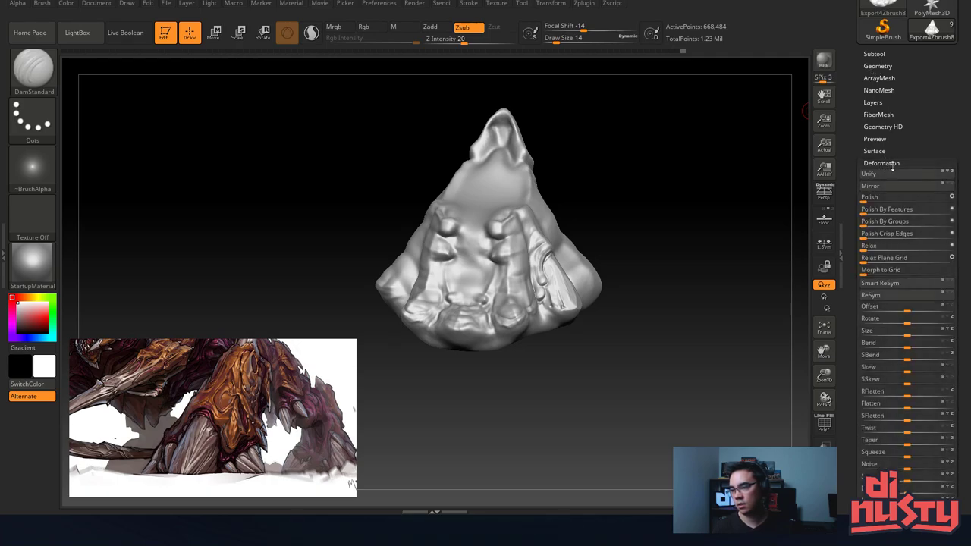
left_click(873, 189)
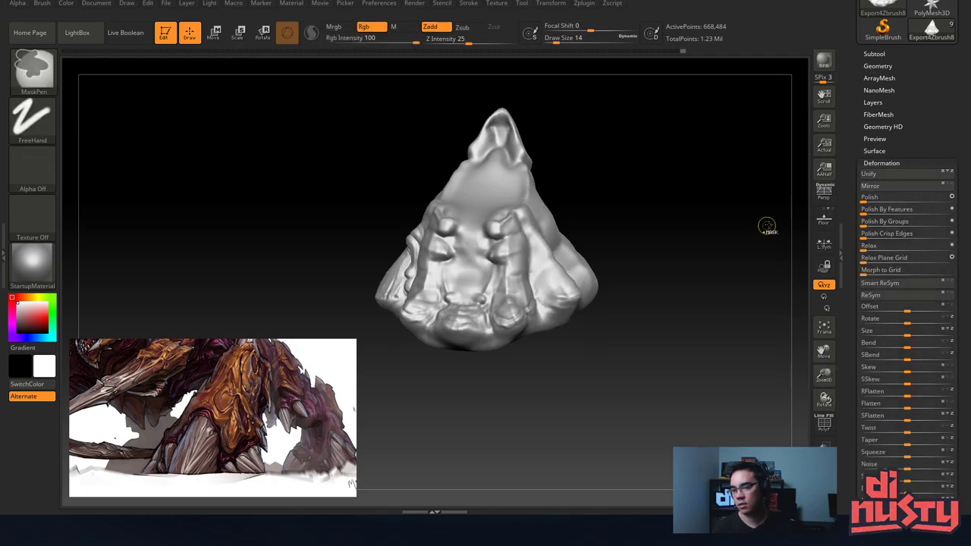
key("ctrl+z")
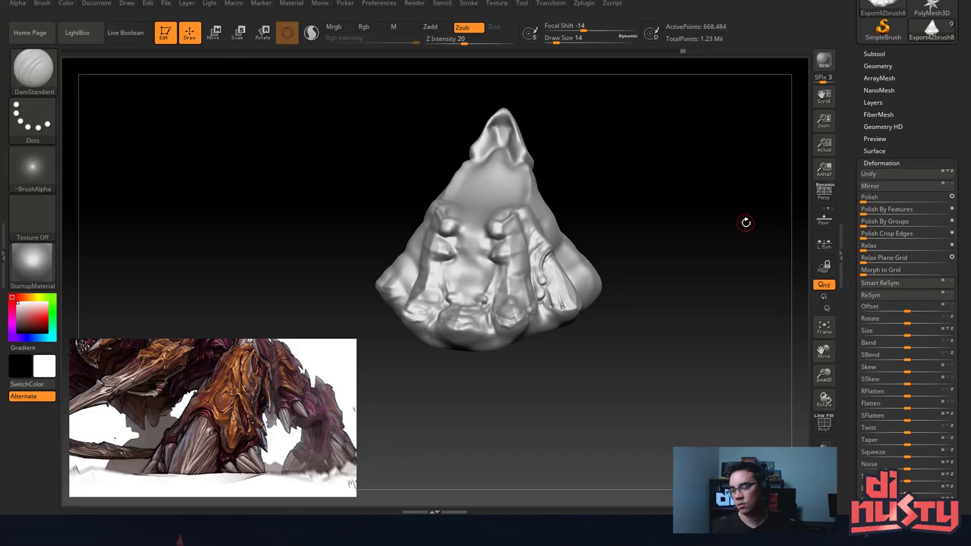
Try Mirror And Weld on the base piece along the X axis and undo it.
mouse_move(758, 217)
left_mouse_down()
mouse_move(736, 210)
mouse_move(757, 201)
mouse_move(748, 190)
mouse_move(740, 230)
mouse_move(750, 227)
left_mouse_up()
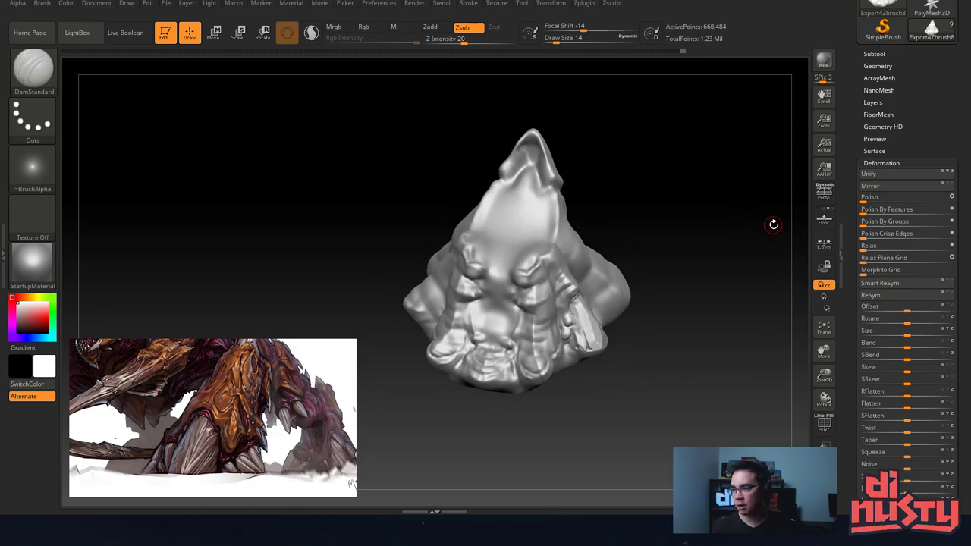
left_click(880, 65)
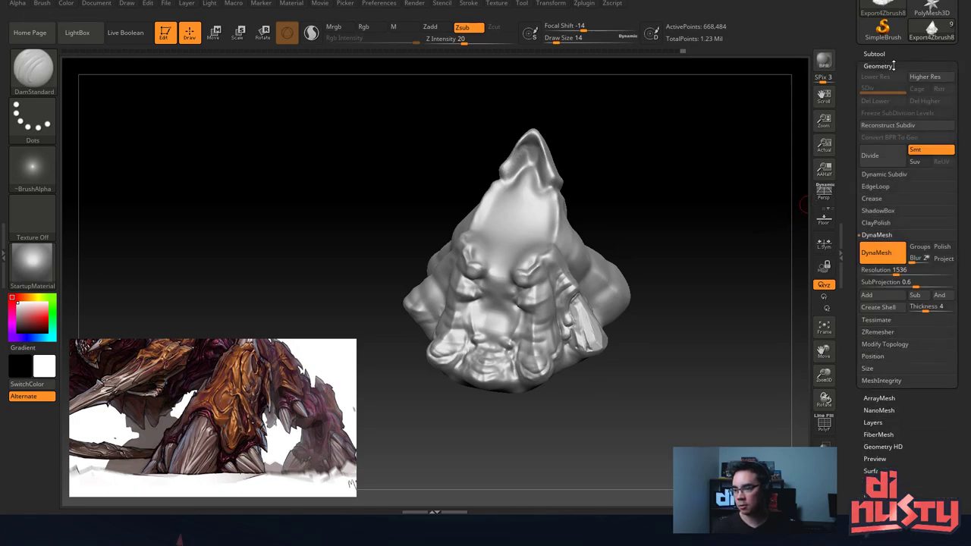
left_click(882, 344)
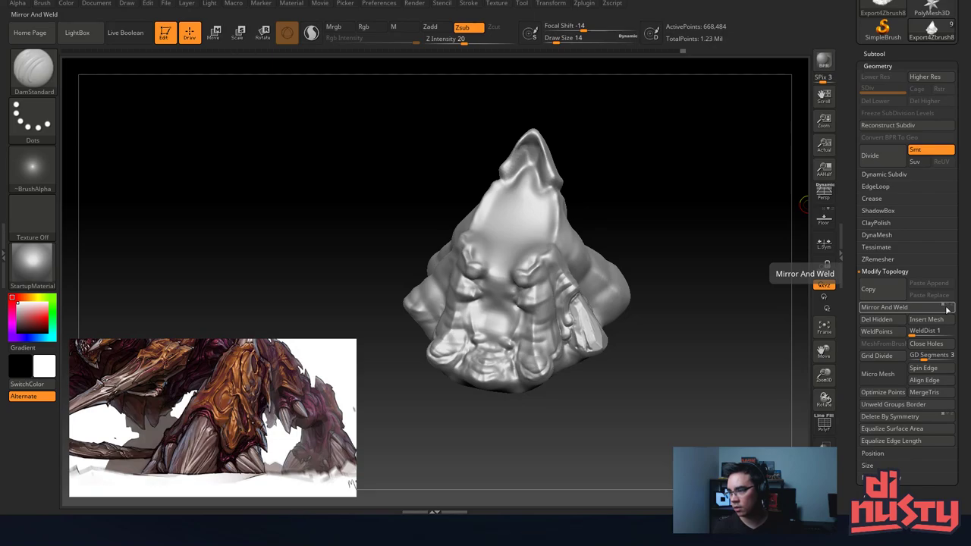
left_click(905, 307)
left_click_drag(765, 367, 687, 368)
key("ctrl+z")
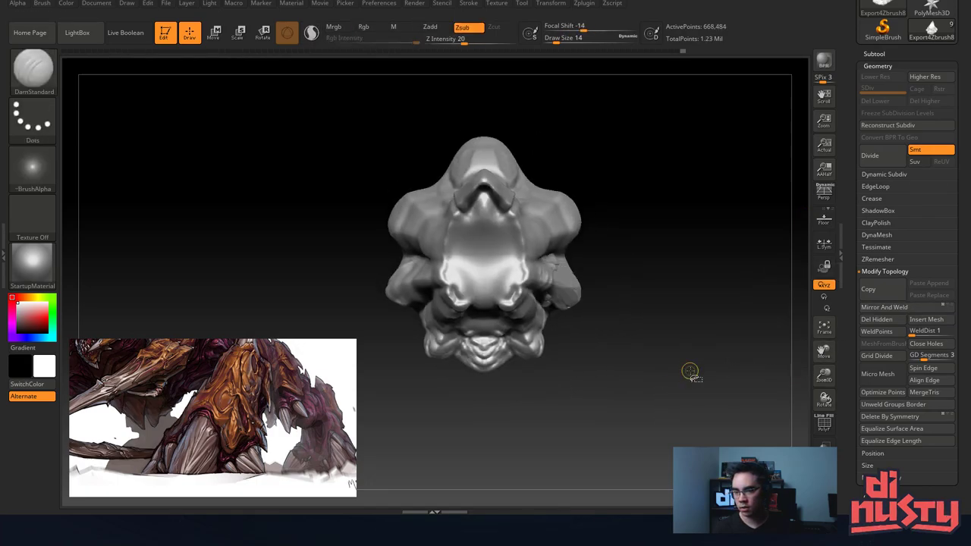
key("ctrl+shift+z")
key("ctrl+z")
key("ctrl+shift+z")
key("ctrl+z")
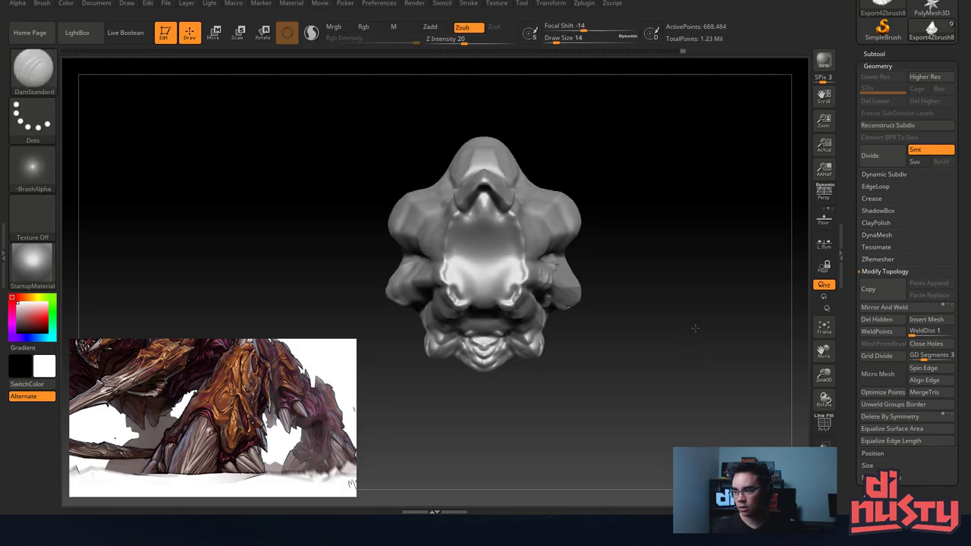
Flip the base piece with the Mirror deformation, then apply Mirror And Weld to copy the sculpted claw and cuticle across.
left_click_drag(695, 327, 696, 342)
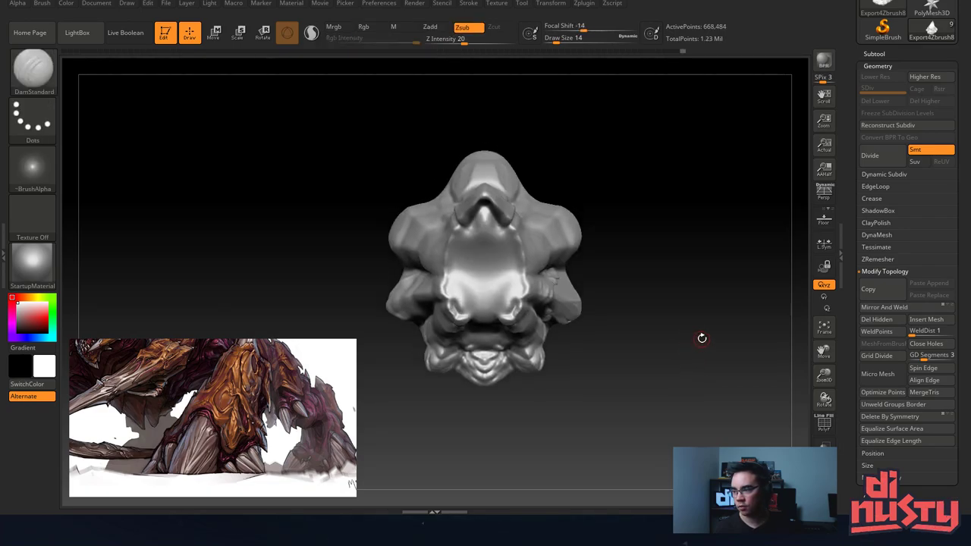
left_click(877, 66)
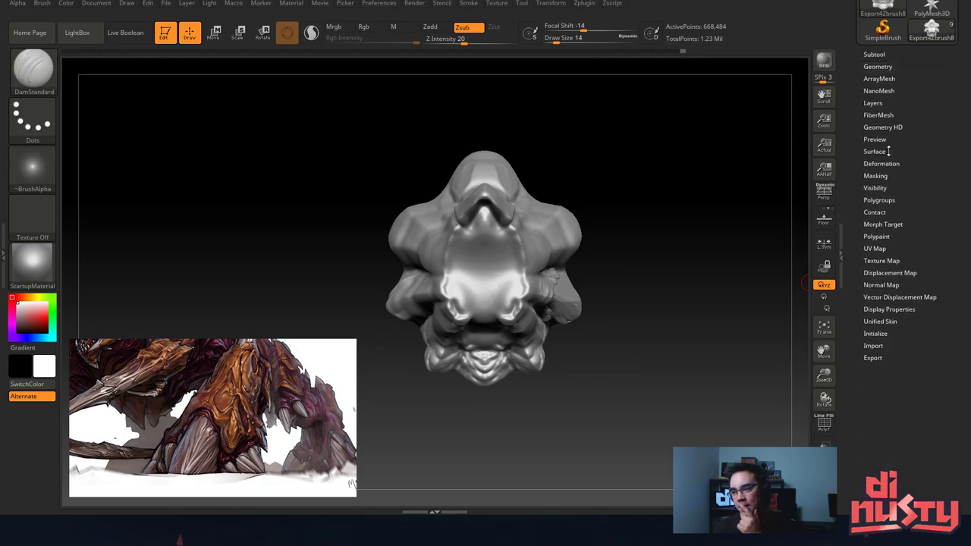
left_click(887, 164)
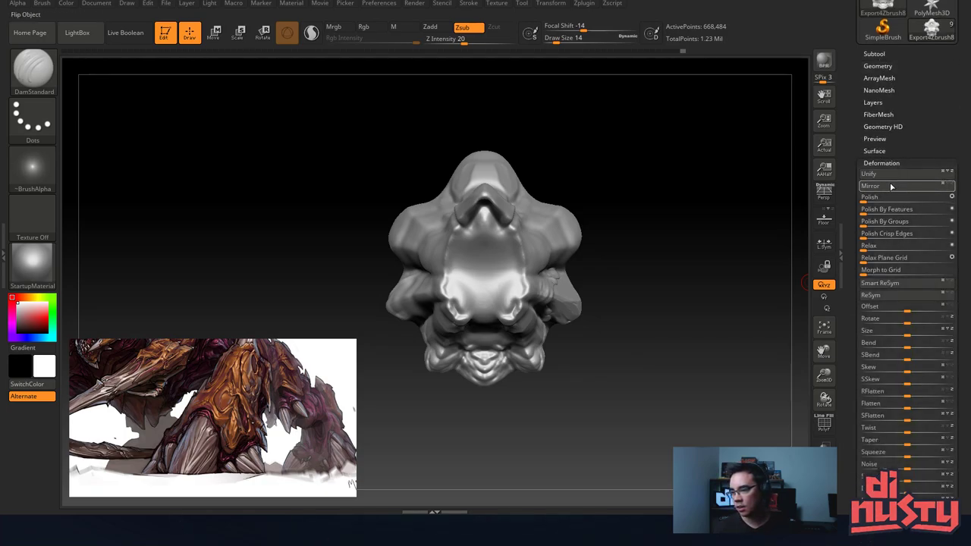
left_click(880, 187)
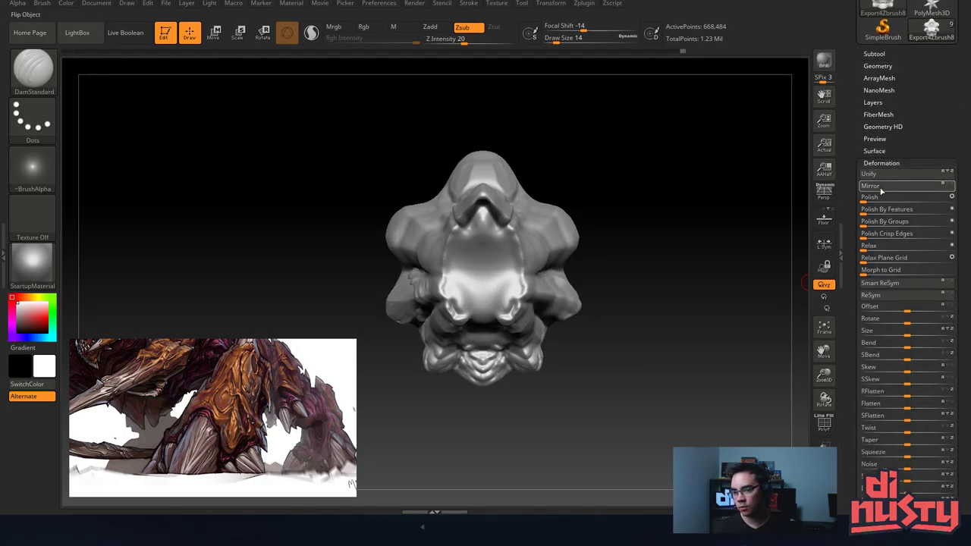
left_click(878, 55)
left_click(878, 54)
left_click(879, 66)
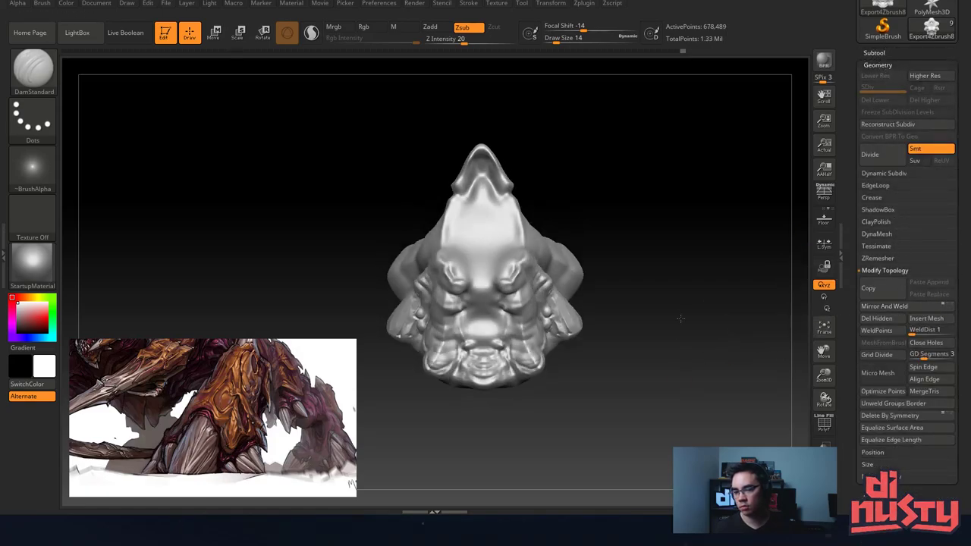
Check the mirrored claw on the isolated base piece and show all the other tentacle subtools again.
mouse_move(722, 311)
left_mouse_down()
mouse_move(732, 266)
mouse_move(705, 276)
mouse_move(700, 262)
mouse_move(716, 280)
mouse_move(728, 278)
mouse_move(727, 303)
mouse_move(745, 312)
mouse_move(721, 261)
mouse_move(664, 278)
left_mouse_up()
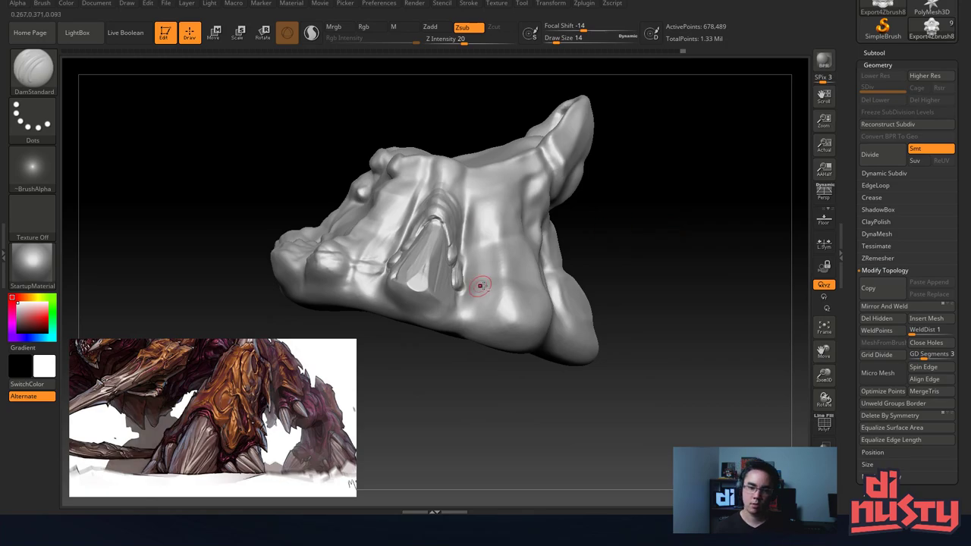
right_click_drag(481, 286, 523, 292)
mouse_move(522, 293)
left_mouse_down()
mouse_move(530, 244)
mouse_move(498, 262)
mouse_move(735, 150)
left_mouse_up()
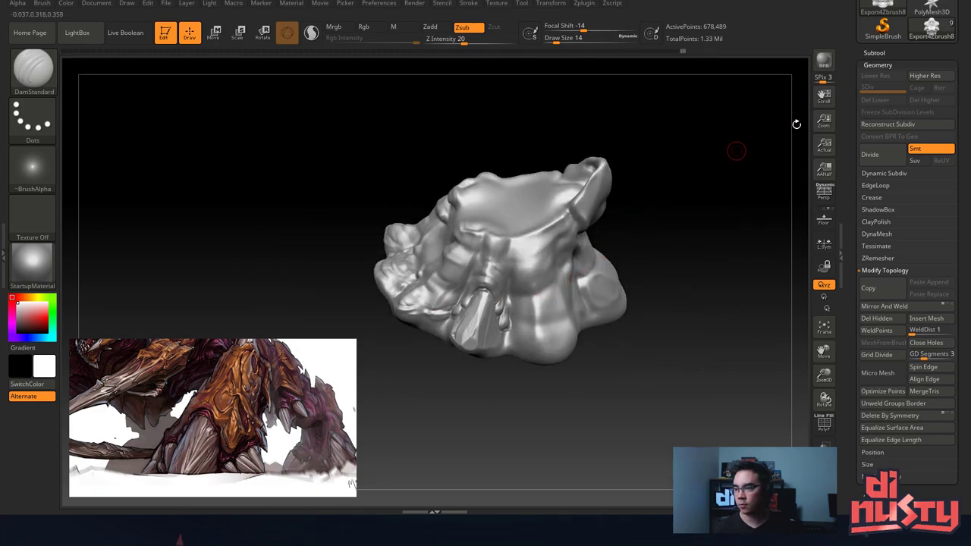
left_click(872, 53)
left_click(949, 75)
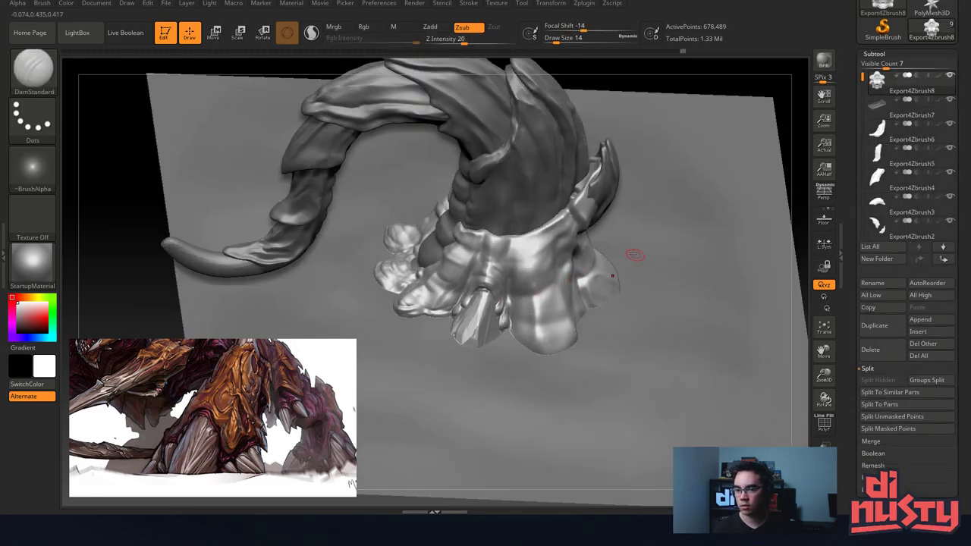
Add clay to the rear claw along the armour plate's lower edge with the ClayBuildup brush at draw size 16.
left_click_drag(632, 243, 651, 330)
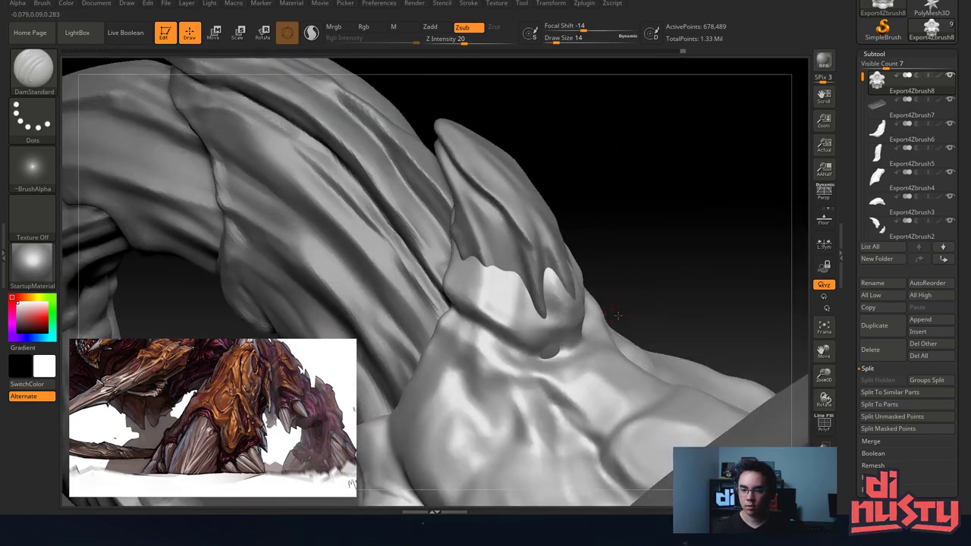
left_click_drag(611, 282, 606, 279)
mouse_move(583, 332)
left_mouse_down()
mouse_move(623, 263)
mouse_move(552, 174)
left_mouse_up()
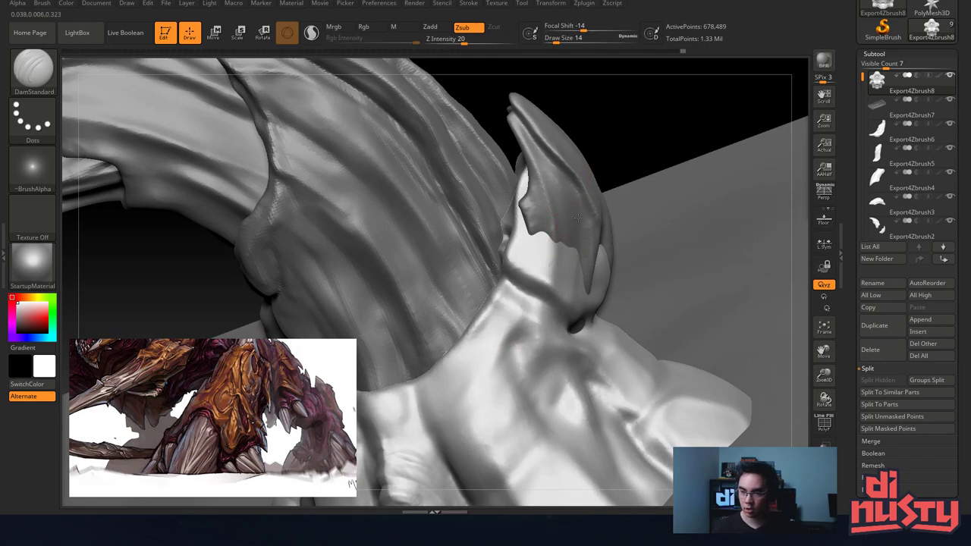
left_click_drag(578, 217, 564, 305)
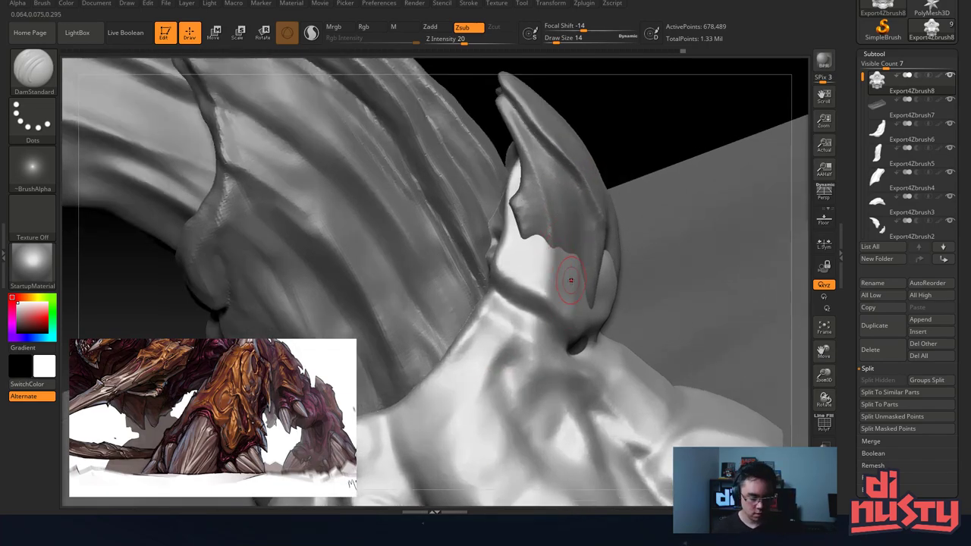
key("b")
left_click(300, 225)
key("space")
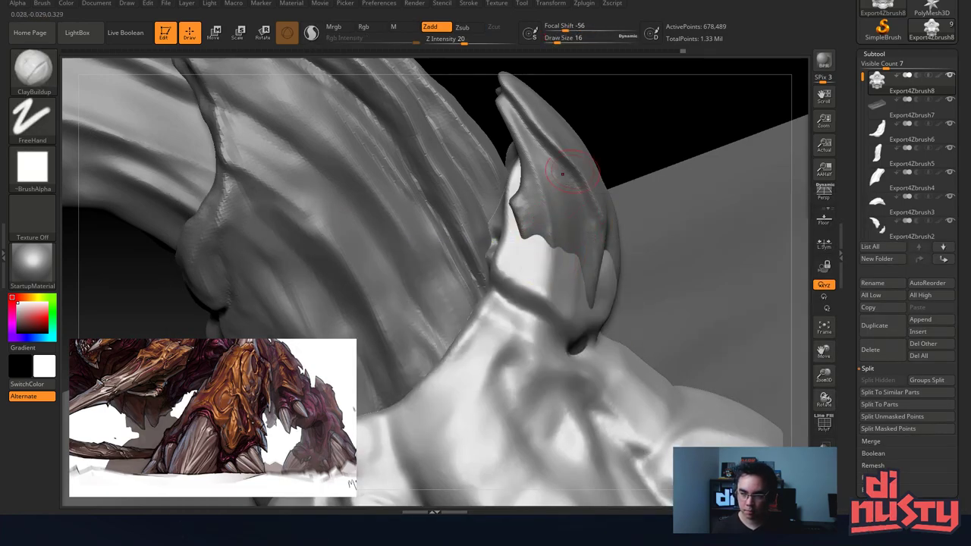
mouse_move(527, 251)
left_mouse_down()
mouse_move(557, 264)
mouse_move(531, 257)
left_mouse_up()
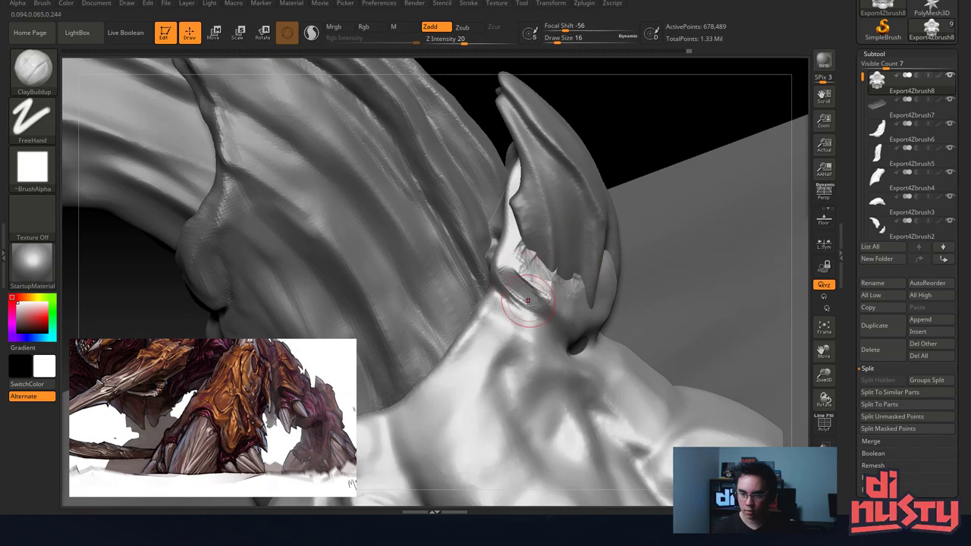
Build up a thick cuticle around the rear claw's base with ClayBuildup at draw size 27.
key("space")
left_click_drag(530, 292, 539, 291)
mouse_move(496, 317)
left_mouse_down()
mouse_move(531, 314)
mouse_move(501, 305)
mouse_move(531, 319)
left_mouse_up()
right_click_drag(552, 331, 599, 342)
mouse_move(633, 354)
left_mouse_down()
mouse_move(583, 331)
mouse_move(643, 351)
mouse_move(617, 320)
left_mouse_up()
mouse_move(613, 318)
right_mouse_down()
mouse_move(519, 280)
mouse_move(530, 283)
right_mouse_up()
right_click_drag(599, 292, 528, 274)
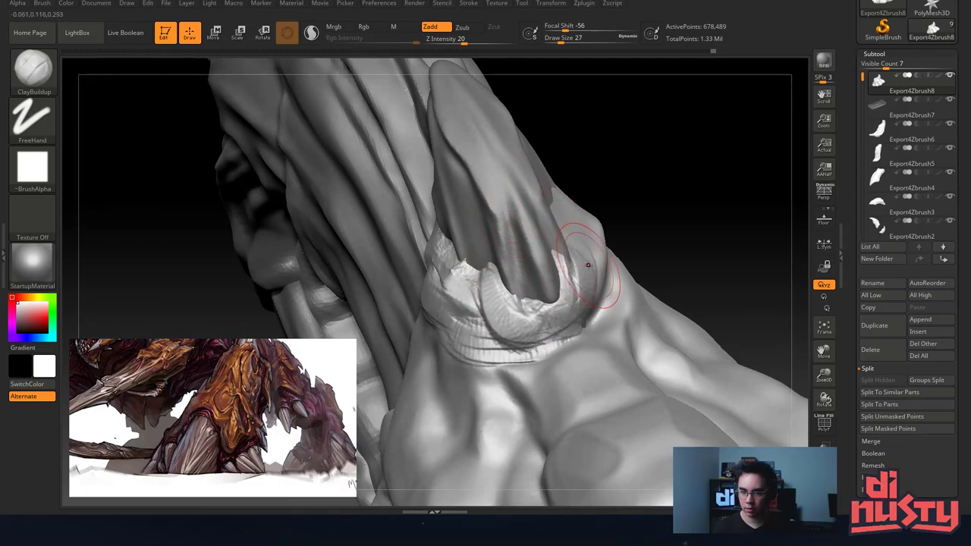
Undo the ClayBuildup strokes around the rear claw's base and the armour plate's lower edge.
key("ctrl+z")
key("ctrl+z")
key("ctrl+z")
key("ctrl+z")
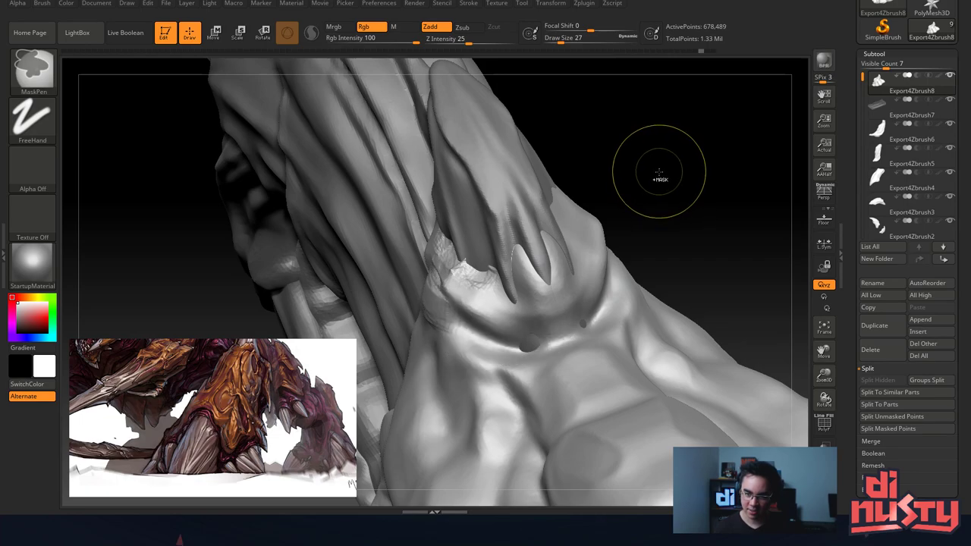
key("ctrl+z")
right_click_drag(591, 231, 628, 270)
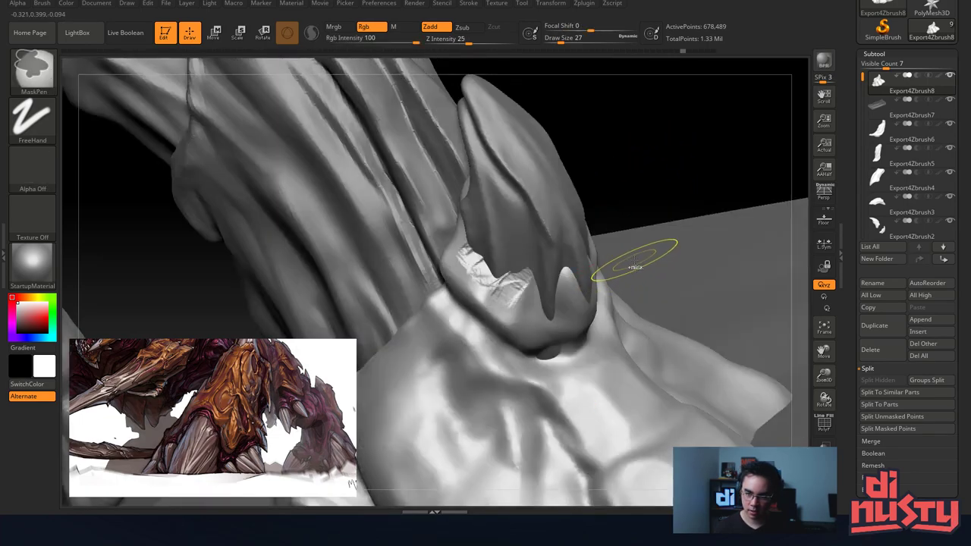
key("ctrl+z")
key("ctrl+z")
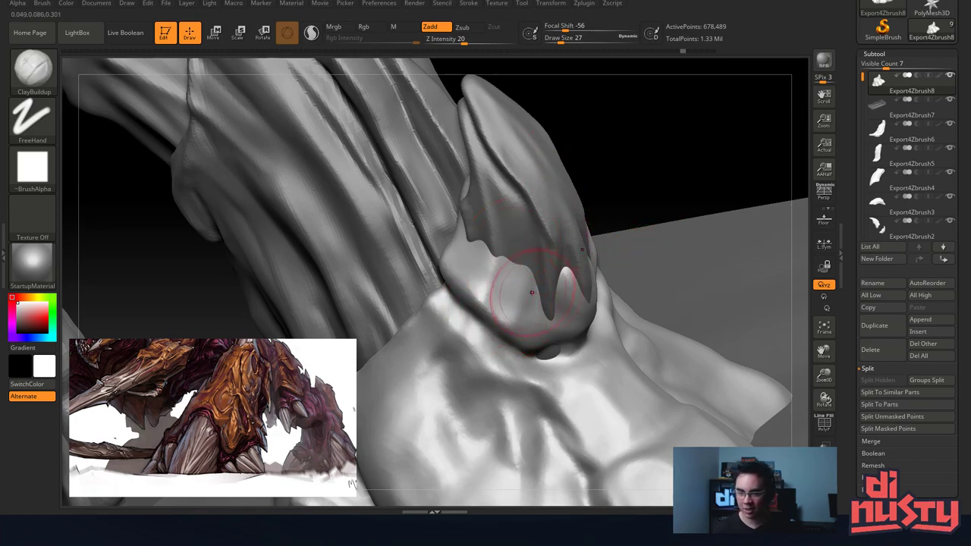
Build up clay on the skin around the front base of the claw with ClayBuildup at draw size 27.
mouse_move(531, 292)
left_mouse_down()
mouse_move(519, 268)
mouse_move(542, 286)
left_mouse_up()
key("ctrl+z")
key("ctrl+z")
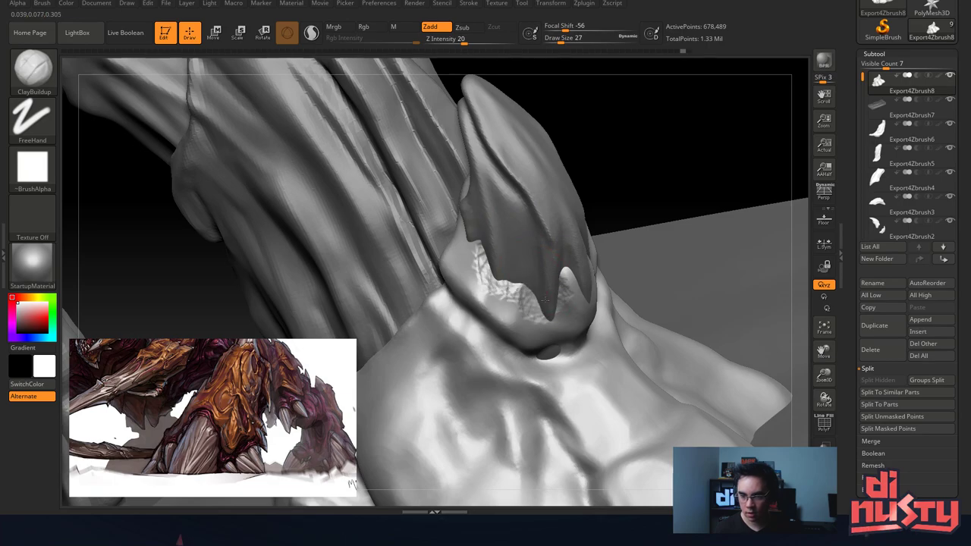
right_click_drag(584, 302, 567, 303)
mouse_move(574, 285)
left_mouse_down("alt")
mouse_move(591, 309)
mouse_move(611, 312)
left_mouse_up("alt")
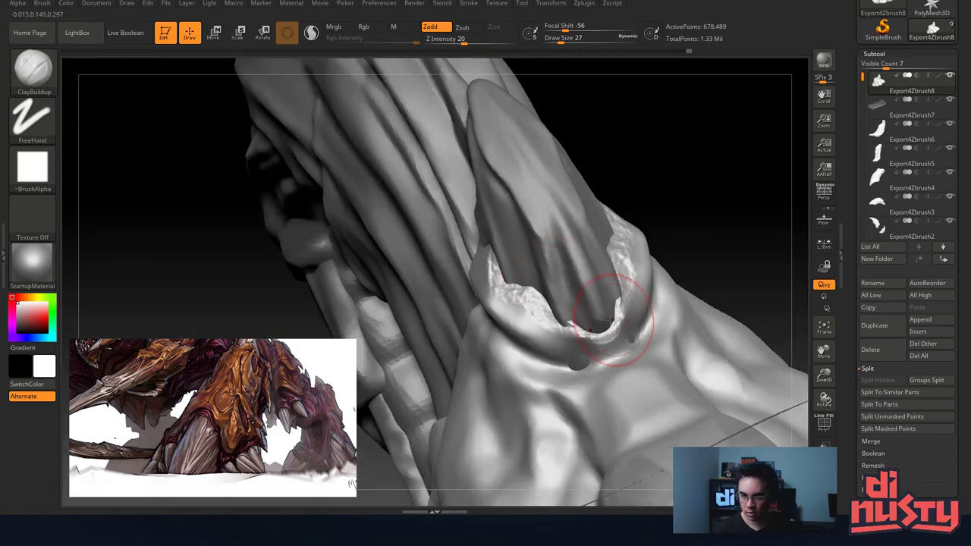
mouse_move(544, 349)
left_mouse_down()
mouse_move(634, 319)
mouse_move(584, 364)
mouse_move(537, 353)
left_mouse_up()
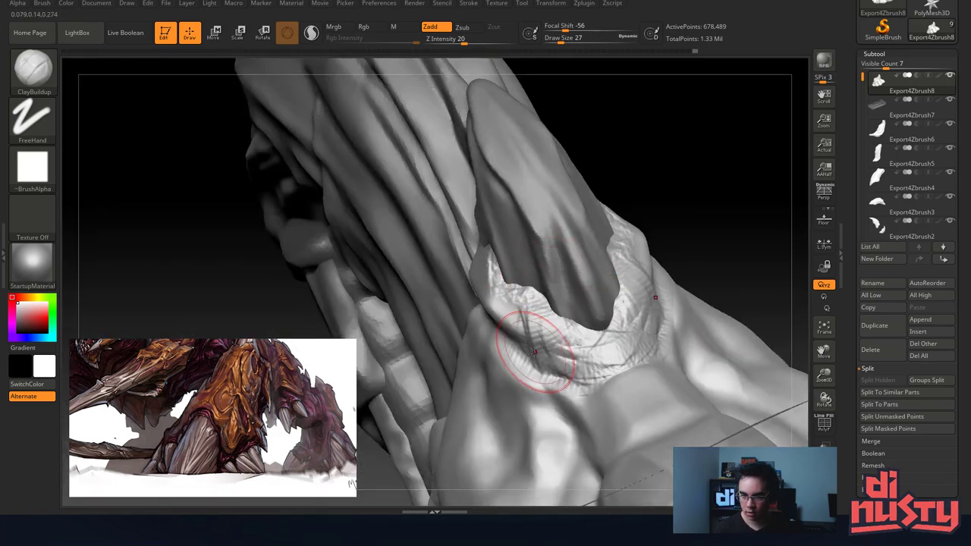
right_click_drag(537, 353, 574, 376)
mouse_move(574, 376)
left_mouse_down()
mouse_move(500, 343)
mouse_move(481, 292)
left_mouse_up()
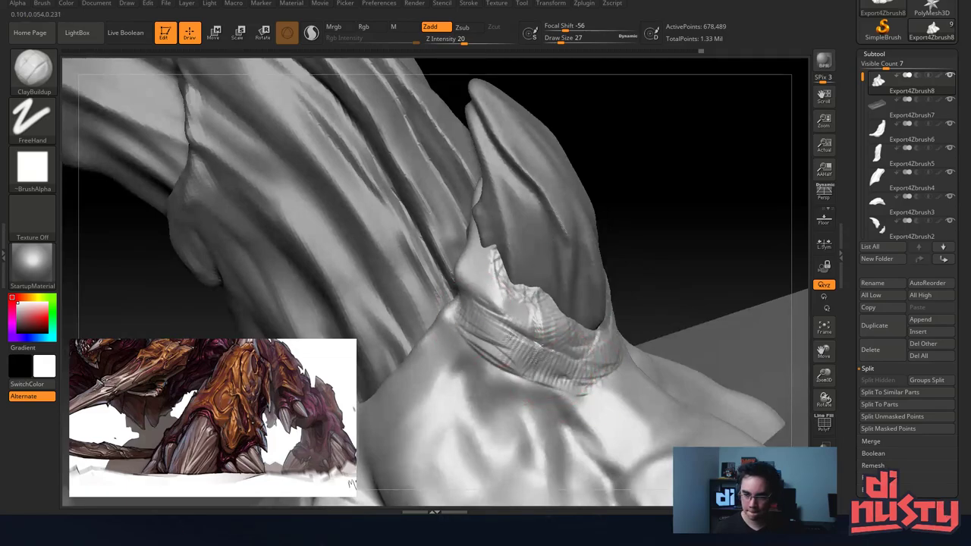
Smooth the rough clay around the claw's base so it blends into the toe.
right_click_drag(481, 286, 516, 292)
left_click_drag(518, 300, 512, 335, "shift")
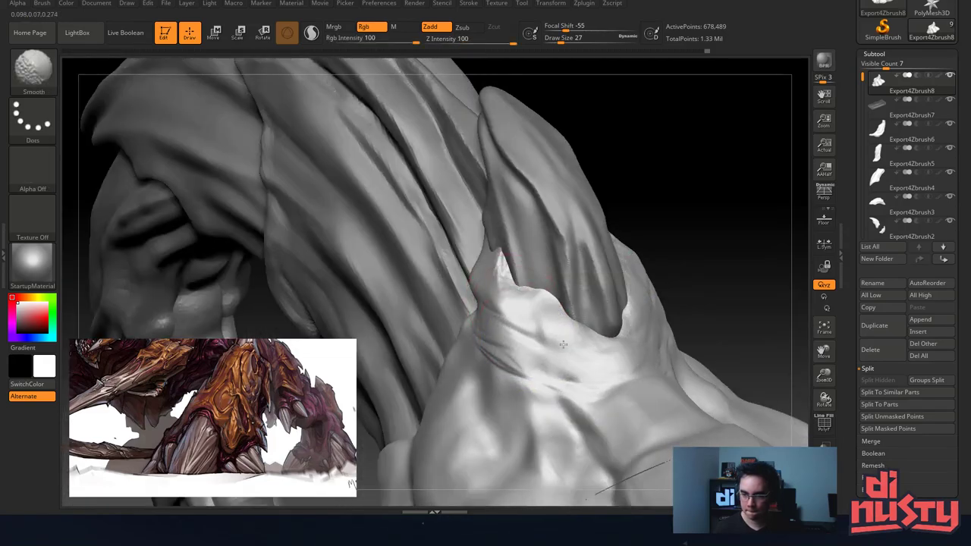
mouse_move(545, 304)
left_mouse_down("shift")
mouse_move(535, 307)
mouse_move(540, 322)
left_mouse_up("shift")
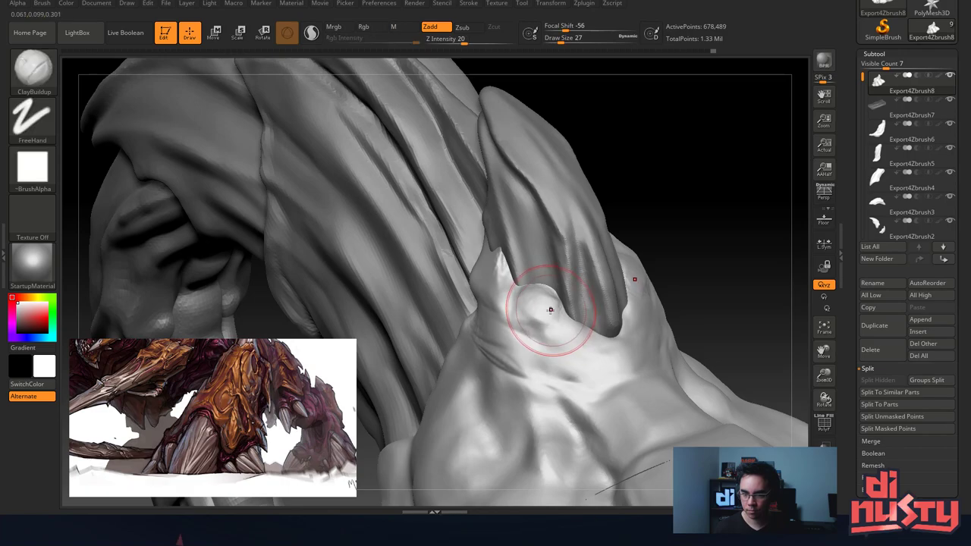
Set the draw size to 14, sculpt a raised cuticle rim and wrinkles below the claw, and smooth them.
key("space")
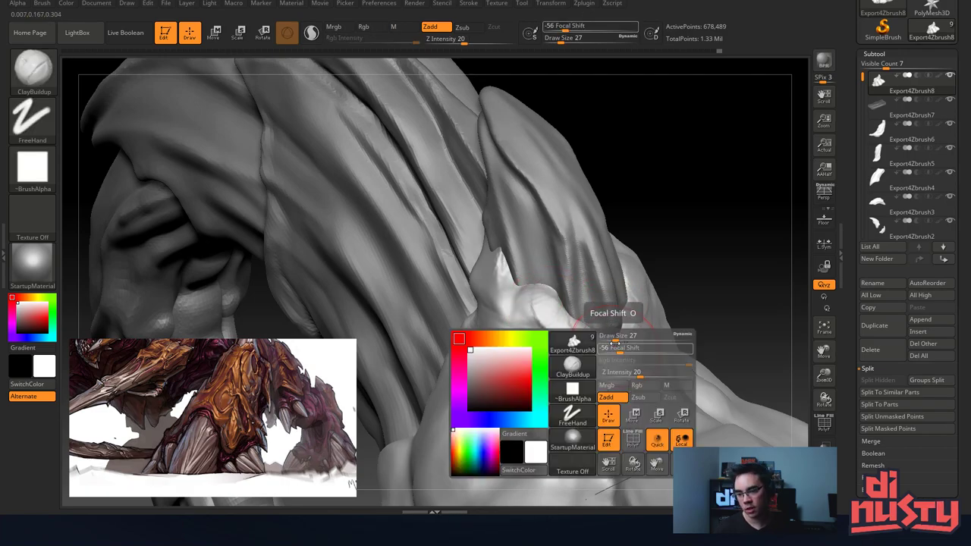
left_click_drag(620, 345, 598, 345)
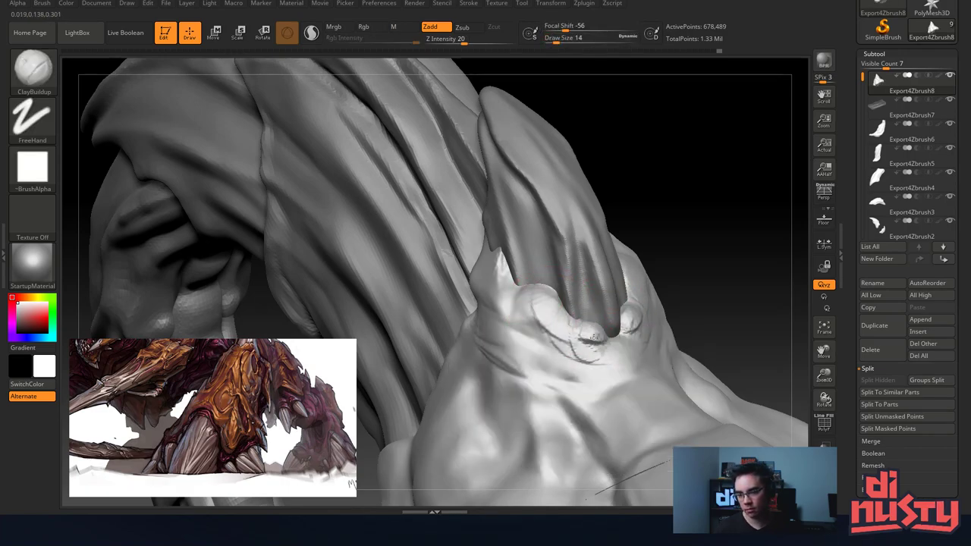
key("shift")
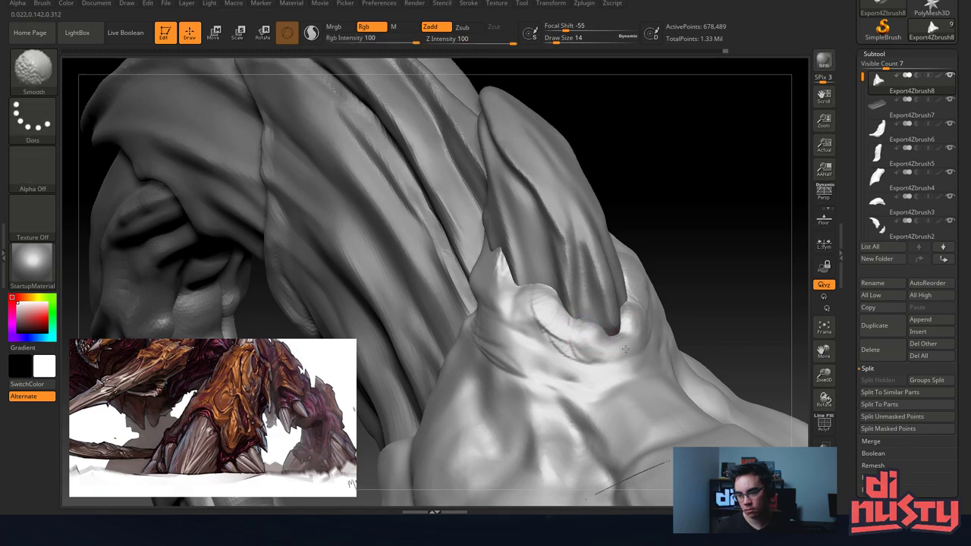
left_click_drag(625, 349, 616, 349, "shift")
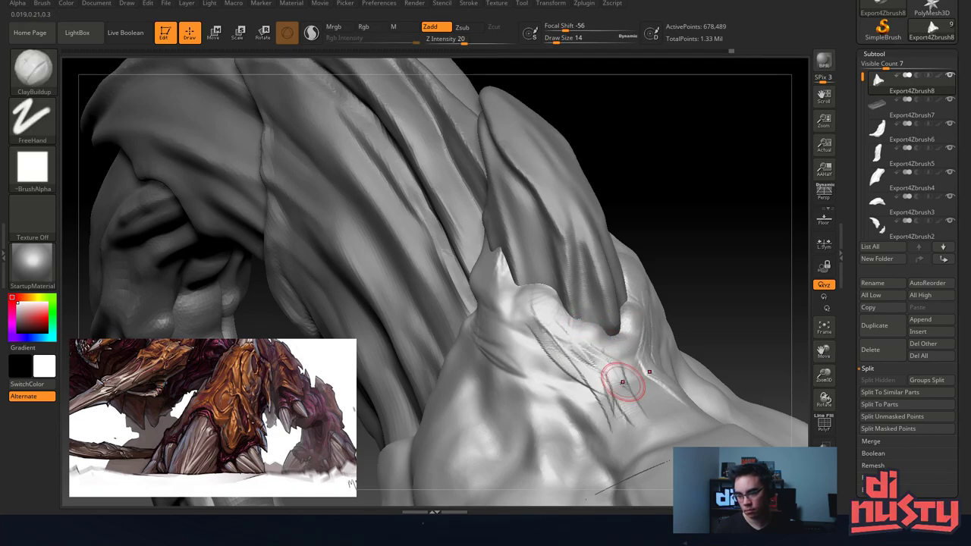
mouse_move(623, 382)
right_mouse_down("ctrl")
mouse_move(623, 326)
mouse_move(565, 303)
right_mouse_up("ctrl")
key("shift")
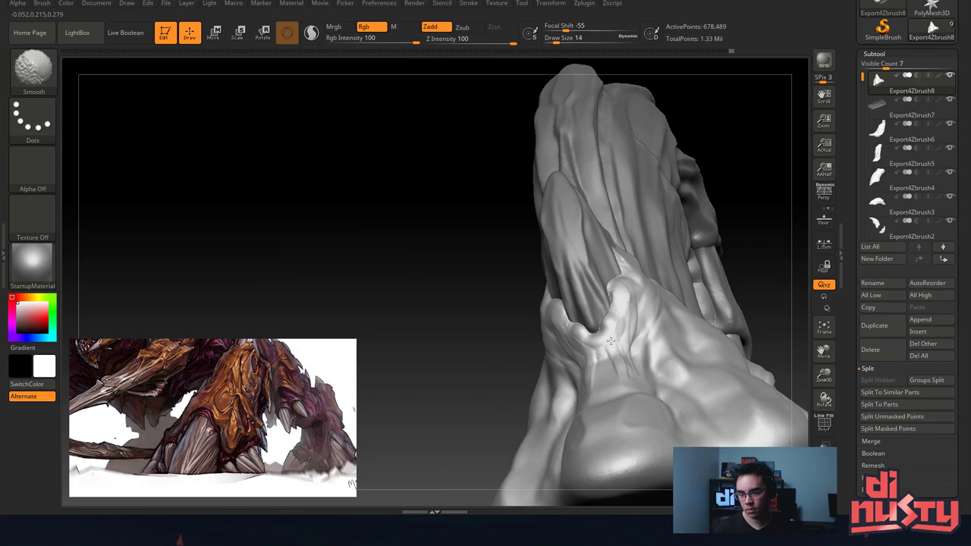
Set the draw size to 22 and build up the skin around the back of the claw's base.
mouse_move(611, 341)
right_mouse_down()
mouse_move(537, 286)
mouse_move(489, 129)
mouse_move(471, 192)
mouse_move(484, 257)
mouse_move(472, 253)
mouse_move(457, 299)
right_mouse_up()
key("space")
left_click_drag(496, 232, 449, 215)
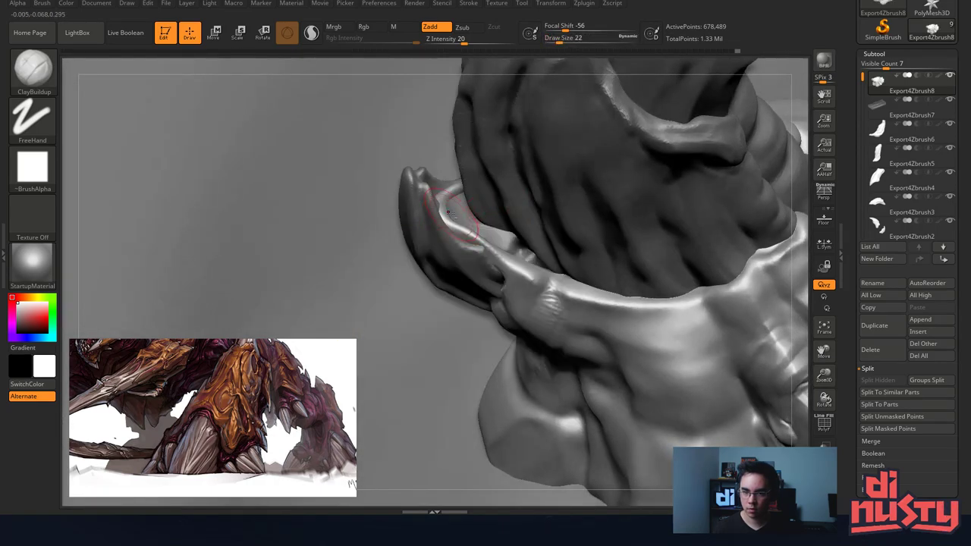
right_click_drag(455, 225, 443, 201)
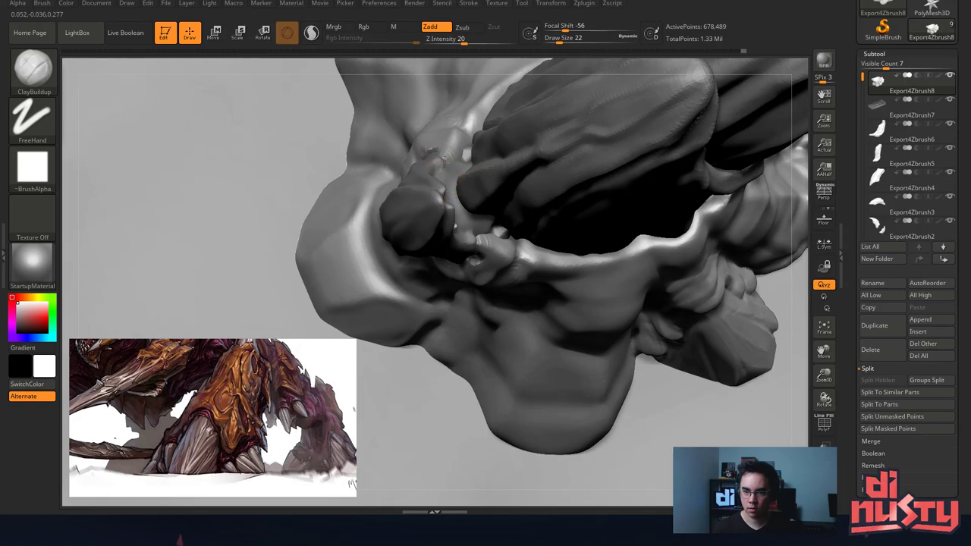
mouse_move(459, 175)
right_mouse_down()
mouse_move(488, 225)
mouse_move(520, 199)
mouse_move(538, 210)
mouse_move(561, 168)
mouse_move(502, 208)
mouse_move(499, 163)
mouse_move(498, 175)
mouse_move(525, 173)
right_mouse_up()
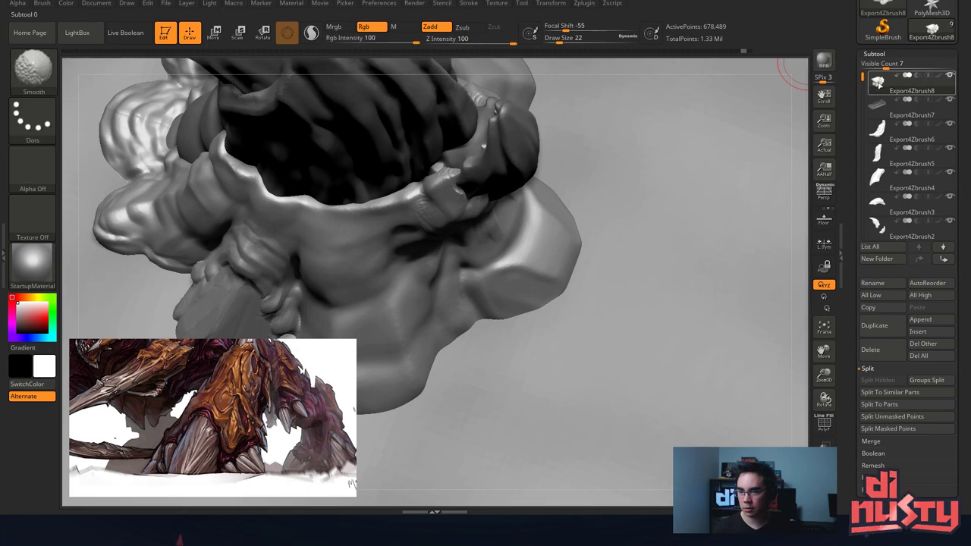
Hide the other subtools, then fill and smooth the skin around the claw socket on the Export4Zbrush8 subtool.
mouse_move(791, 69)
right_mouse_down()
mouse_move(466, 130)
mouse_move(529, 143)
right_mouse_up()
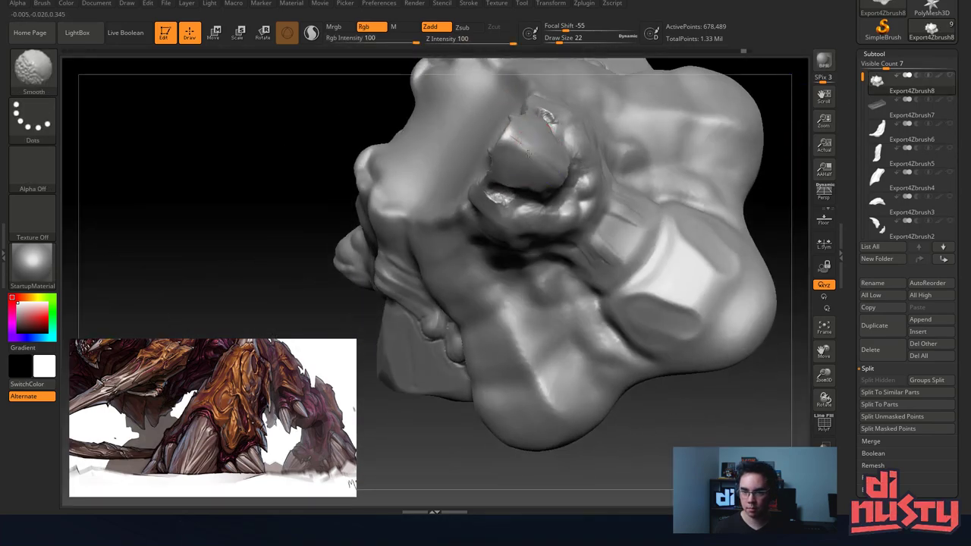
left_click_drag(542, 175, 521, 165, "shift")
mouse_move(520, 145)
right_mouse_down()
mouse_move(519, 134)
mouse_move(495, 148)
mouse_move(518, 127)
mouse_move(521, 136)
right_mouse_up()
left_click_drag(519, 139, 520, 138, "shift")
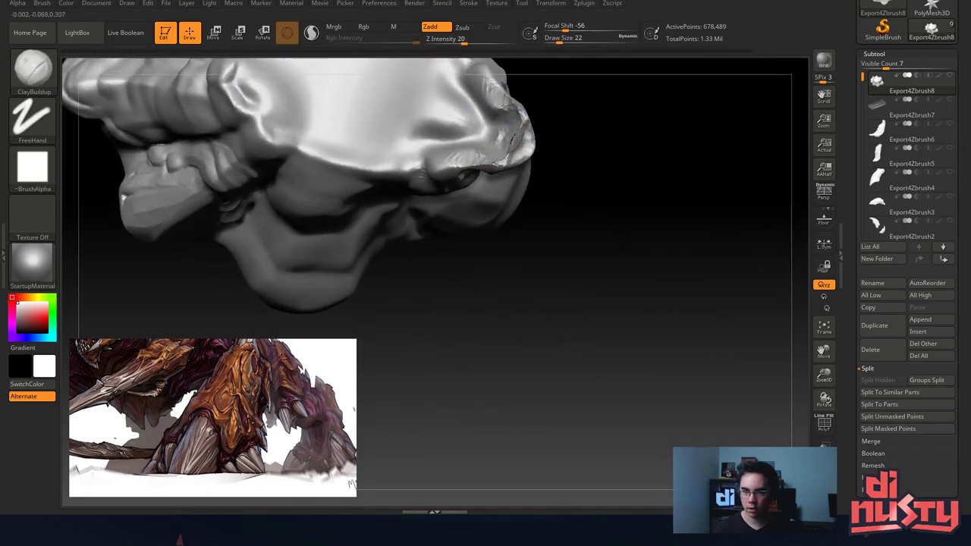
Cut the pointed peak of the toe off flat with a horizontal ClipCurve cut and remesh the part.
mouse_move(520, 140)
right_mouse_down()
mouse_move(552, 134)
mouse_move(585, 145)
mouse_move(531, 271)
mouse_move(391, 199)
mouse_move(427, 177)
mouse_move(488, 208)
mouse_move(401, 232)
mouse_move(477, 206)
mouse_move(479, 193)
right_mouse_up()
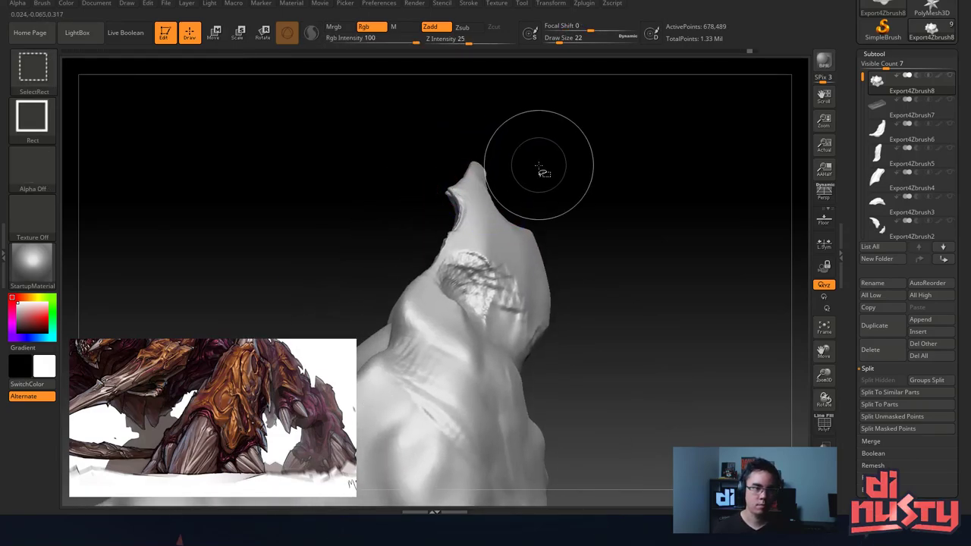
left_click(43, 74)
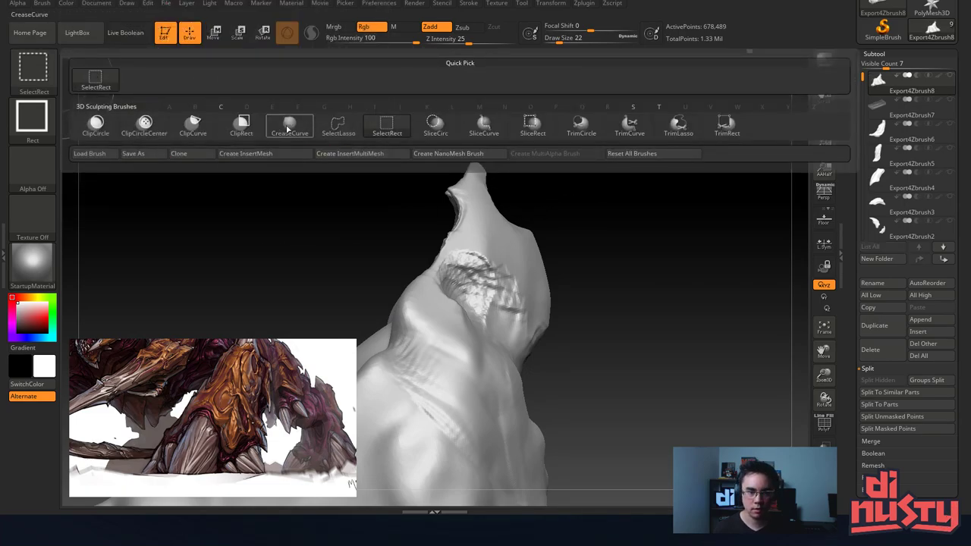
left_click(201, 124)
mouse_move(369, 254)
left_mouse_down("ctrl+shift")
mouse_move(650, 186)
mouse_move(678, 249)
mouse_move(651, 254)
left_mouse_up("ctrl+shift")
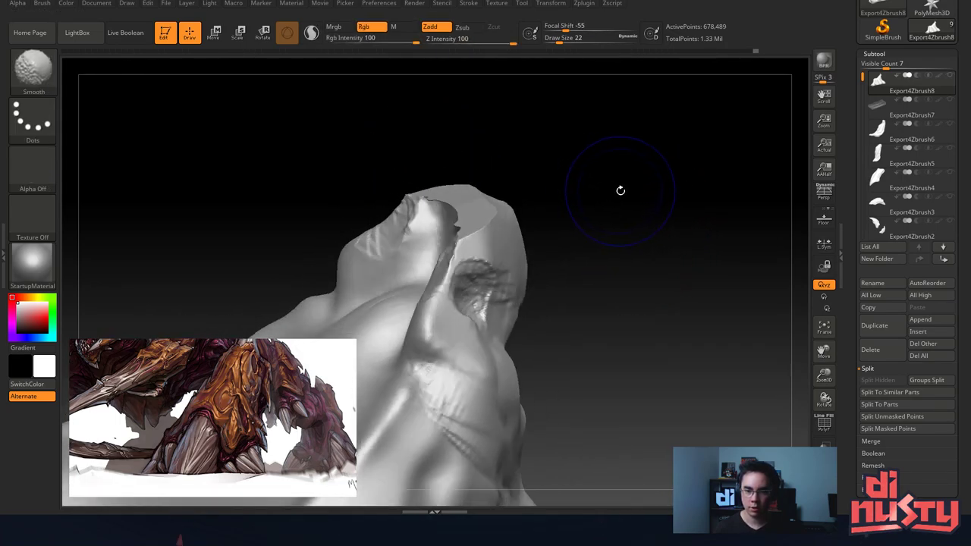
mouse_move(645, 190)
left_mouse_down()
mouse_move(644, 200)
mouse_move(630, 156)
mouse_move(632, 179)
mouse_move(585, 201)
left_mouse_up()
key("shift+f")
key("shift+f")
left_click_drag(361, 241, 650, 231, "ctrl+shift")
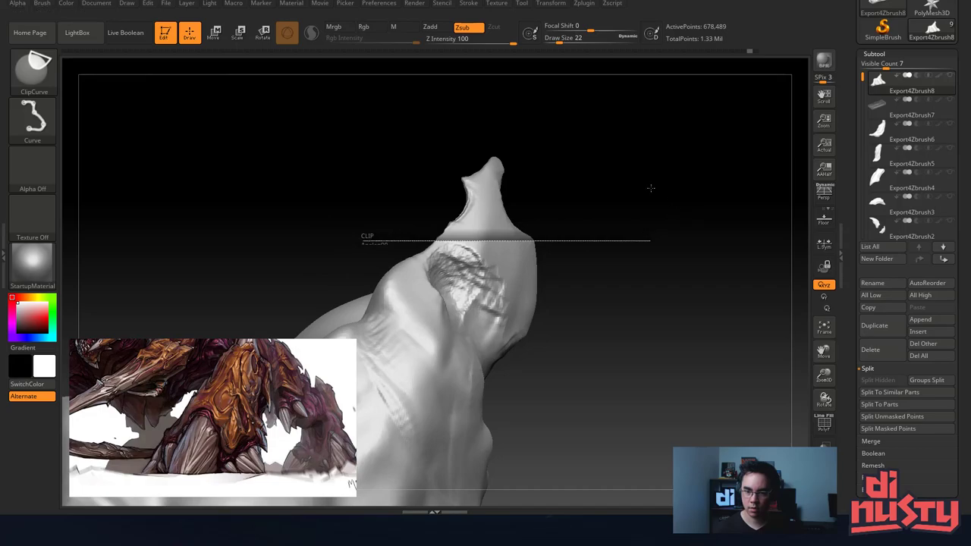
left_click_drag(651, 188, 648, 251, "ctrl+shift")
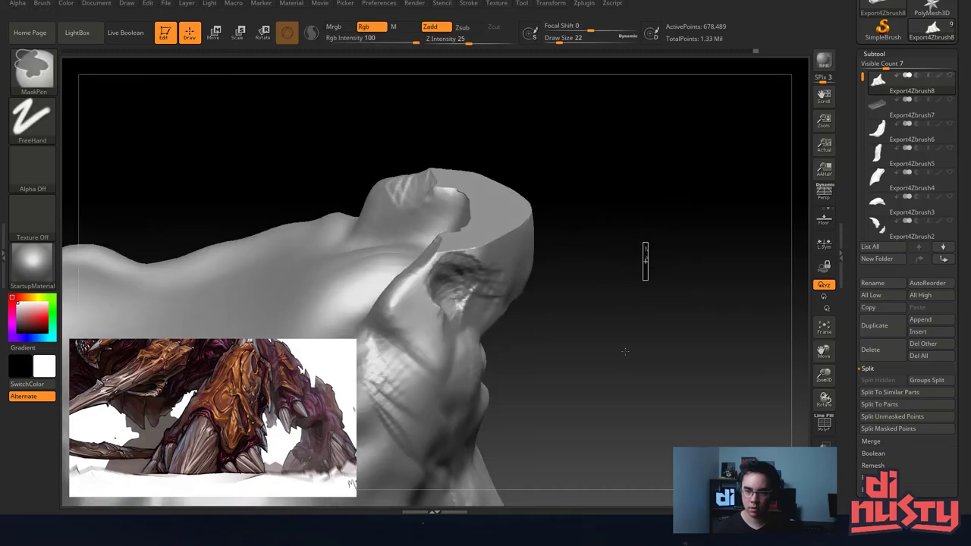
left_click_drag(598, 217, 619, 238)
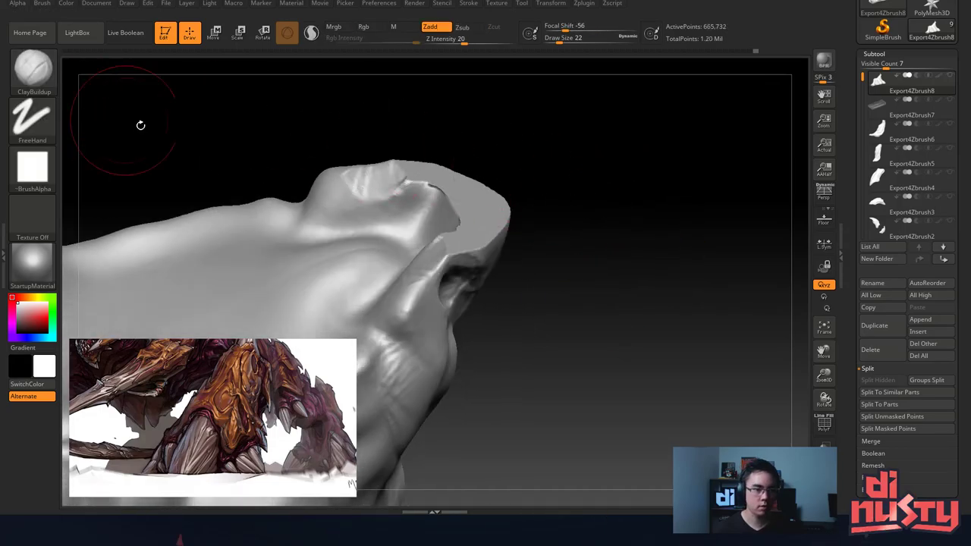
Set the draw size to 12 and soften the hard edges of the clipped surface with clay and smoothing strokes.
key("space")
left_click_drag(463, 203, 417, 180)
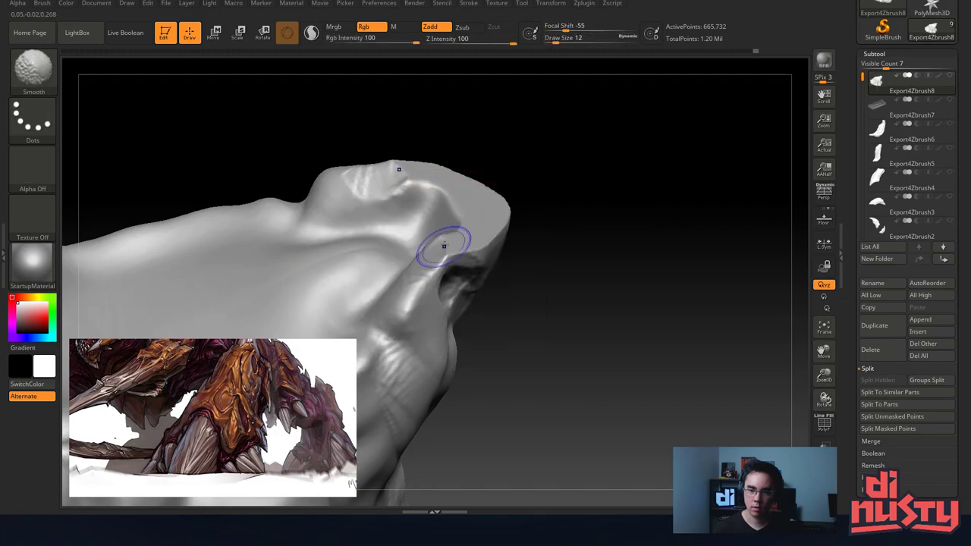
right_click_drag(443, 244, 444, 239)
left_click_drag(443, 239, 455, 249)
mouse_move(402, 182)
left_mouse_down()
mouse_move(464, 198)
mouse_move(444, 201)
mouse_move(455, 220)
mouse_move(441, 264)
mouse_move(438, 226)
left_mouse_up()
Refine the curved ridge along the clipped tip of the toe with ClayBuildup and smooth it.
right_click_drag(439, 226, 409, 258)
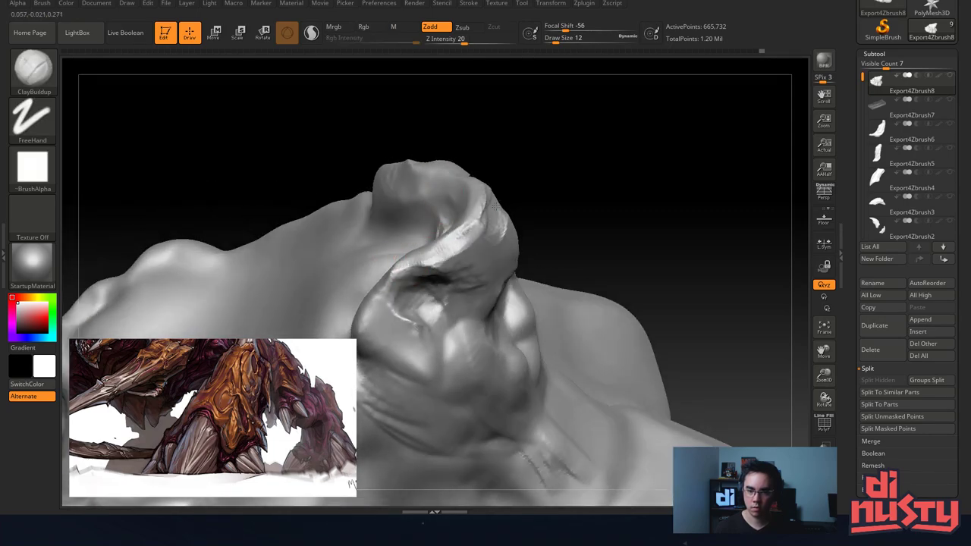
left_click_drag(477, 194, 480, 216, "shift")
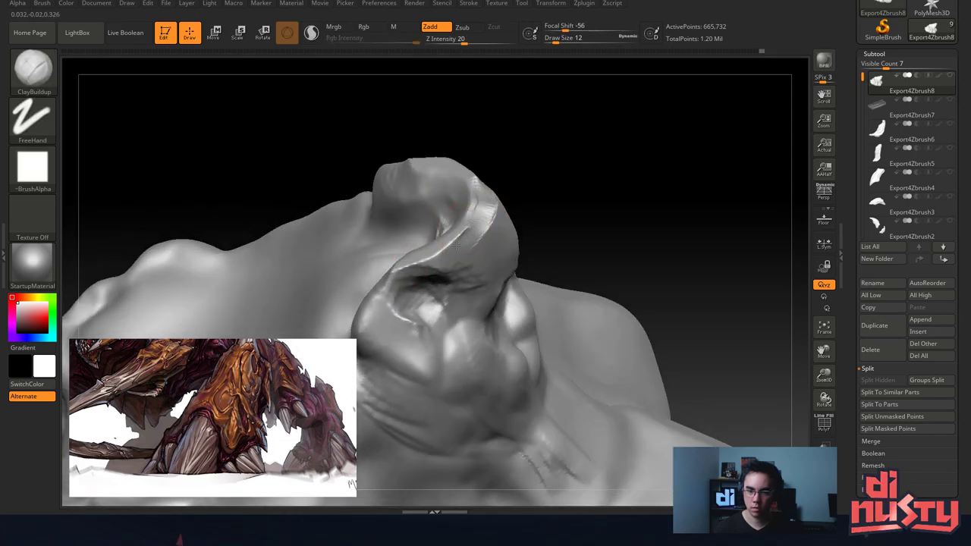
mouse_move(417, 251)
left_mouse_down()
mouse_move(491, 231)
mouse_move(413, 281)
mouse_move(445, 251)
left_mouse_up()
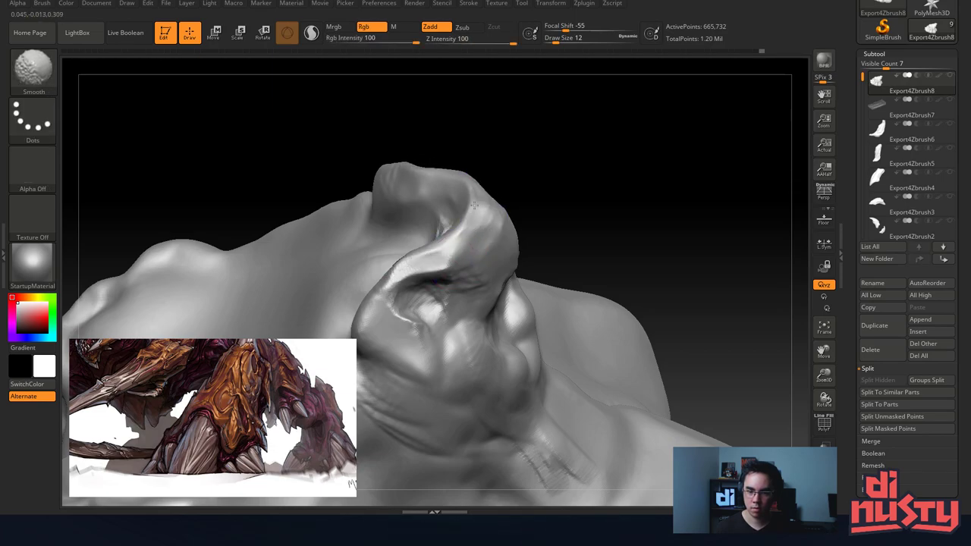
mouse_move(474, 205)
right_mouse_down("ctrl")
mouse_move(599, 527)
mouse_move(180, 539)
mouse_move(180, 522)
mouse_move(415, 235)
right_mouse_up("ctrl")
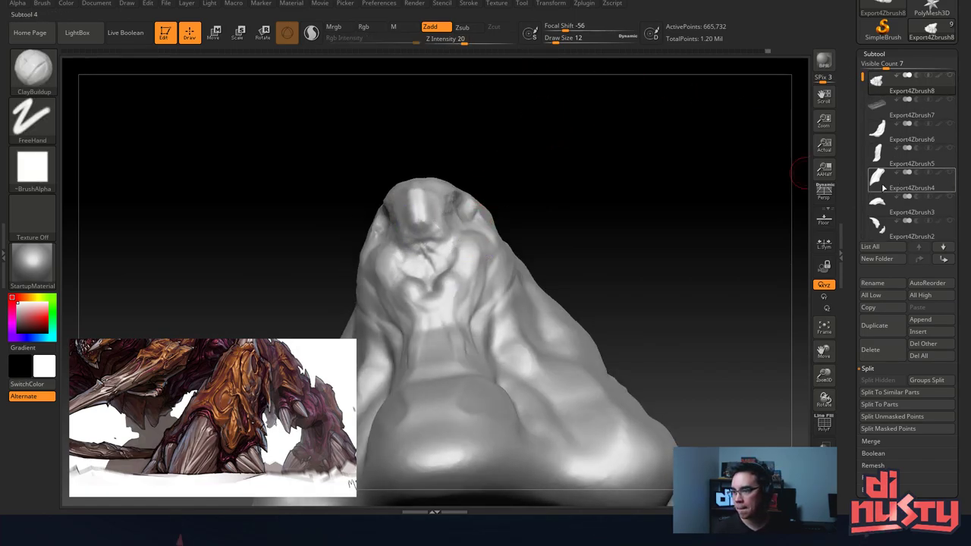
Make the Export4Zbrush2 subtool visible again and check how the claw sits in the toe's skin.
left_click_drag(862, 79, 874, 112)
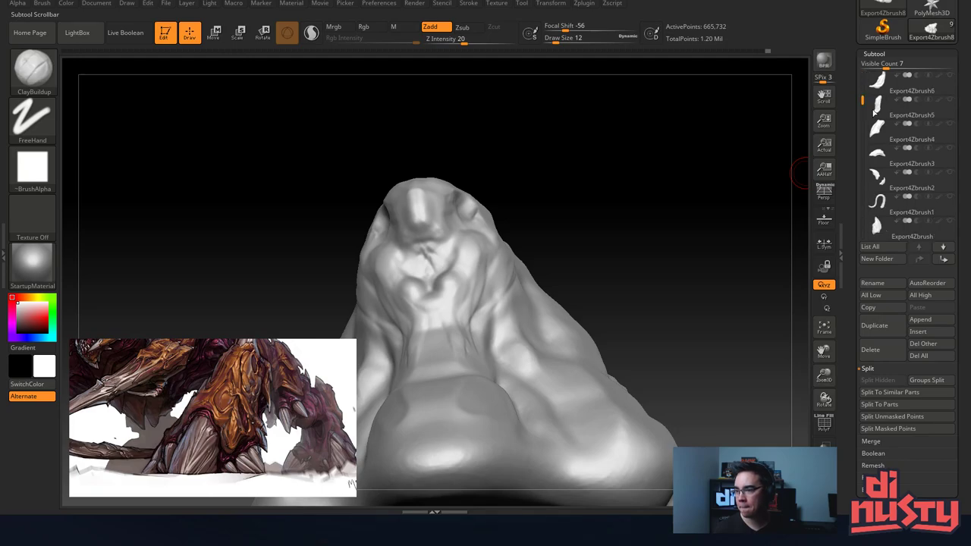
left_click(949, 173)
left_click_drag(587, 217, 615, 245)
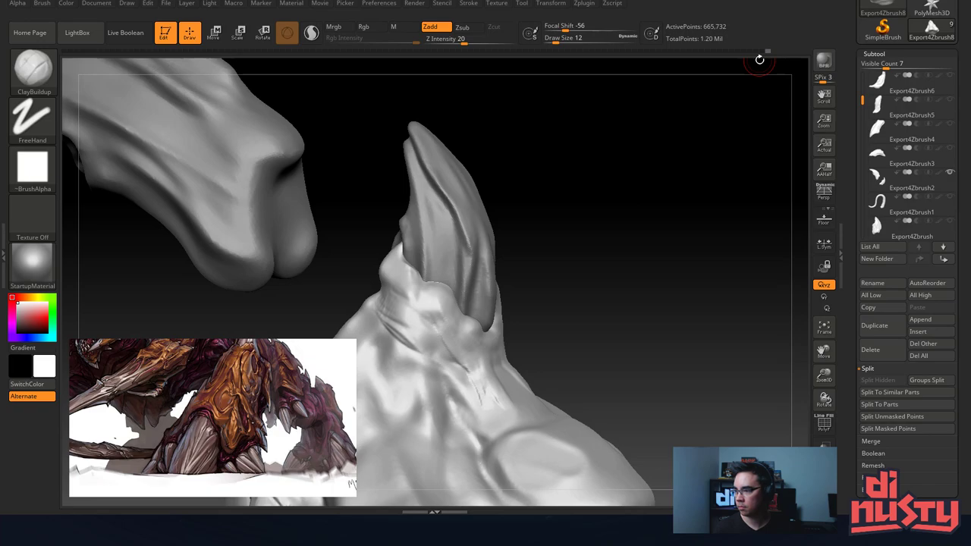
mouse_move(757, 56)
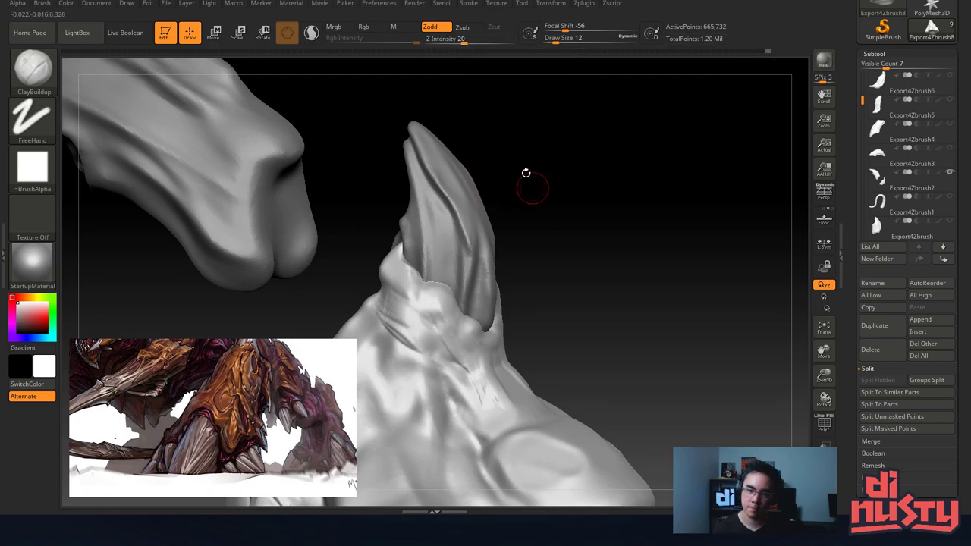
mouse_move(524, 173)
left_mouse_down()
mouse_move(523, 104)
mouse_move(468, 289)
mouse_move(441, 329)
mouse_move(458, 350)
left_mouse_up()
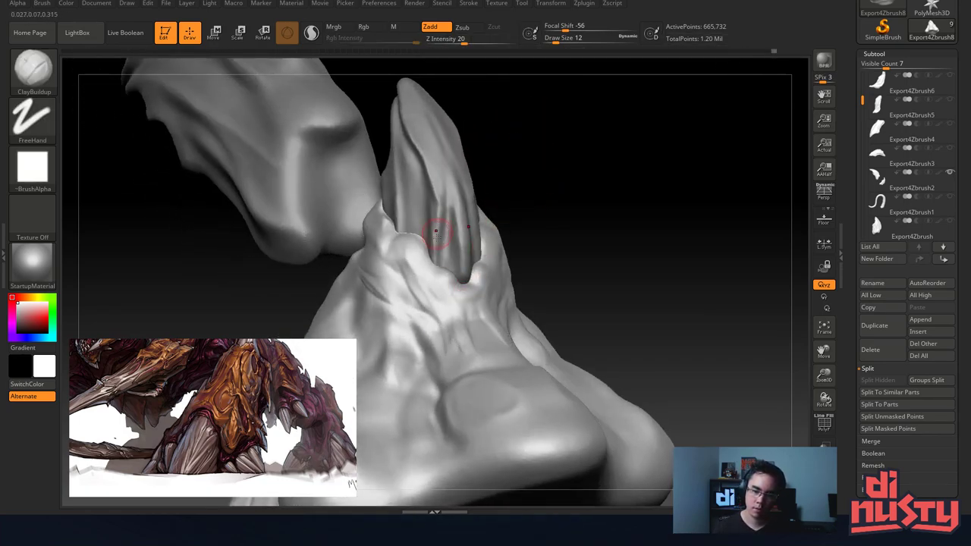
Refine the skin fold at the back of the claw's base, remesh the toe, and smooth the fold.
left_click_drag(333, 263, 427, 249)
left_click_drag(322, 163, 381, 205)
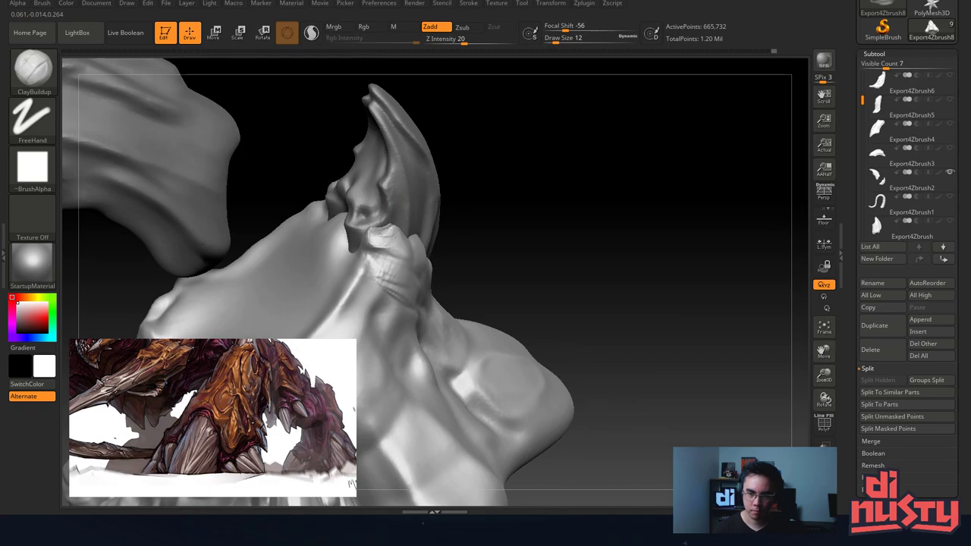
key("ctrl")
key("shift")
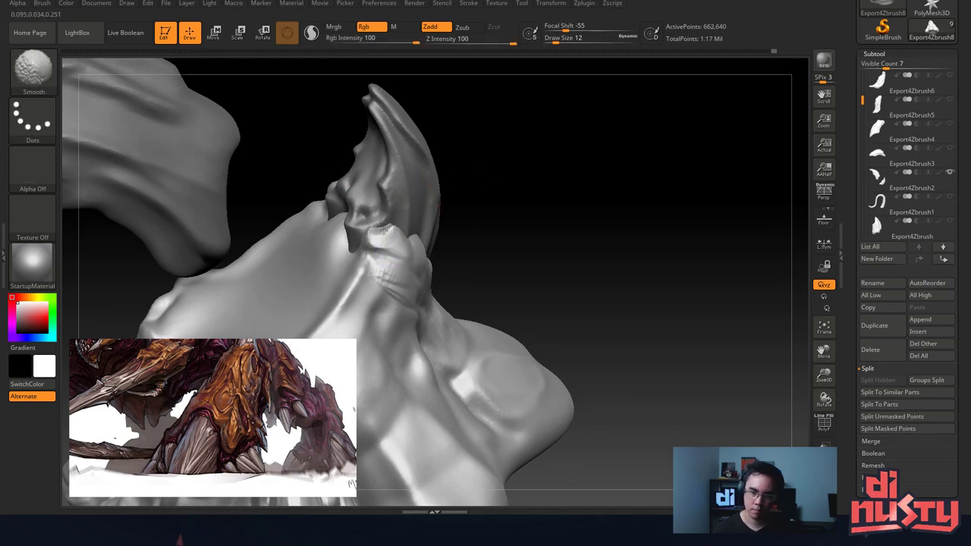
right_click_drag(416, 190, 405, 199)
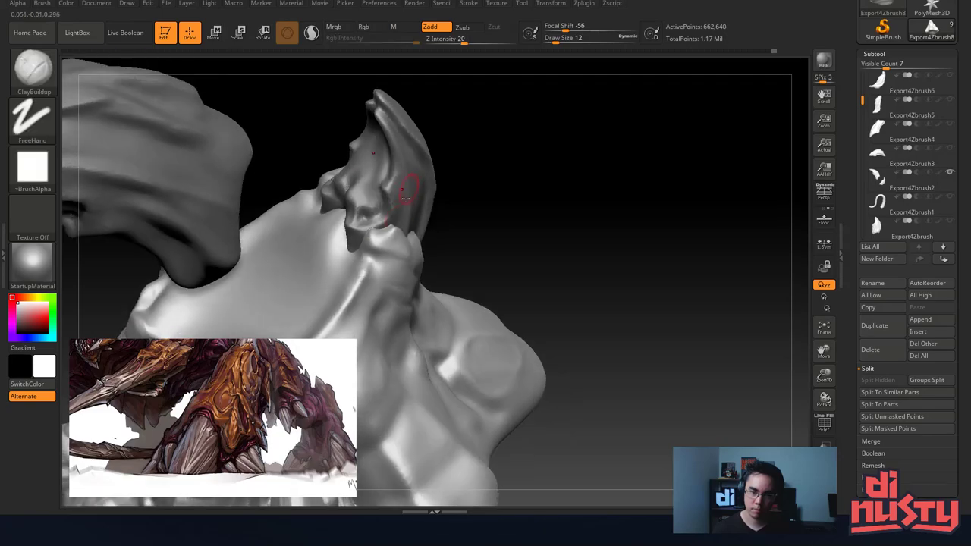
mouse_move(358, 290)
left_mouse_down("shift")
mouse_move(381, 250)
mouse_move(417, 225)
left_mouse_up("shift")
Set the draw size to 25 and build up rounded fleshy bumps on the toe below the claw with ClayBuildup.
key("space")
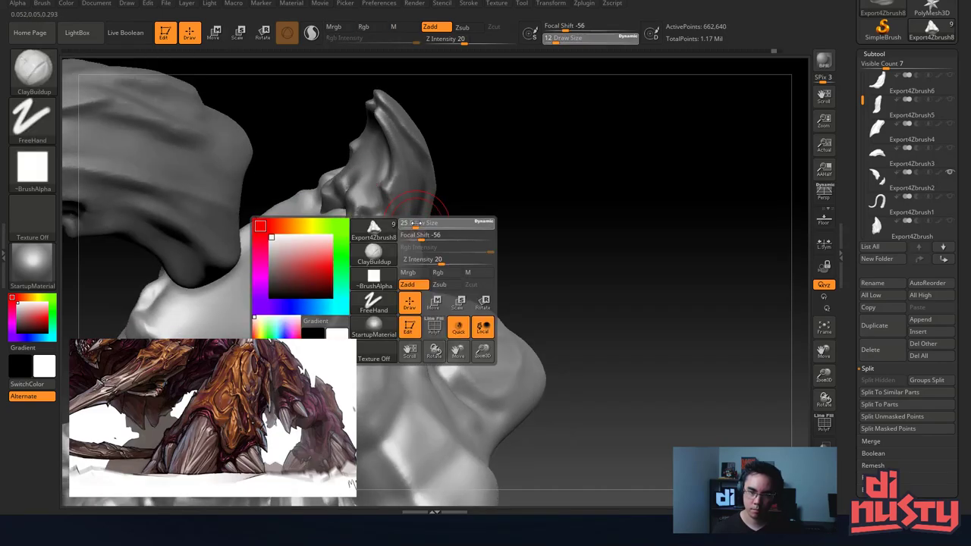
right_click_drag(416, 220, 383, 184)
mouse_move(382, 185)
left_mouse_down()
mouse_move(440, 164)
mouse_move(464, 192)
left_mouse_up()
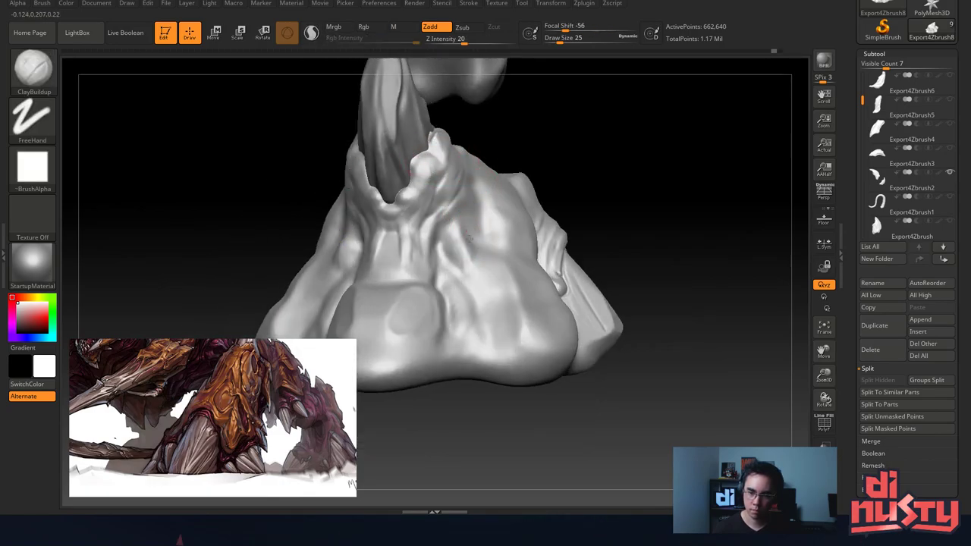
left_click_drag(470, 241, 461, 269)
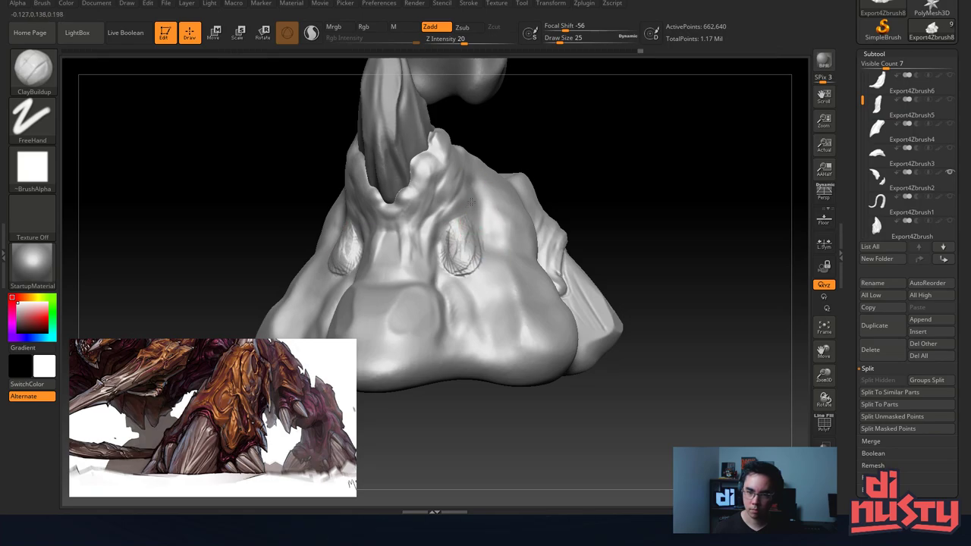
left_click_drag(471, 201, 499, 231)
left_click_drag(515, 163, 493, 217)
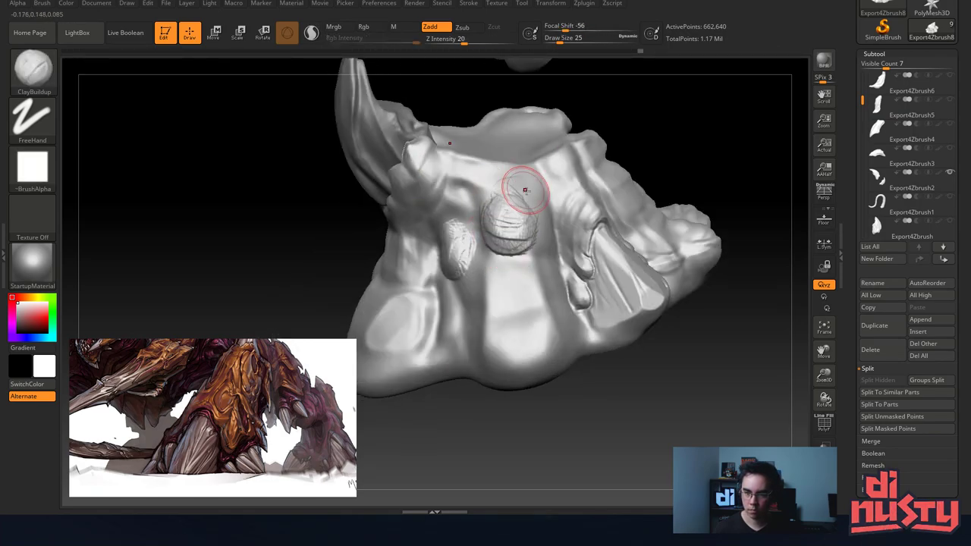
Smooth the two bumps on the side of the toe and fill out the smaller one with more clay.
key("shift")
left_click_drag(510, 221, 502, 218, "shift")
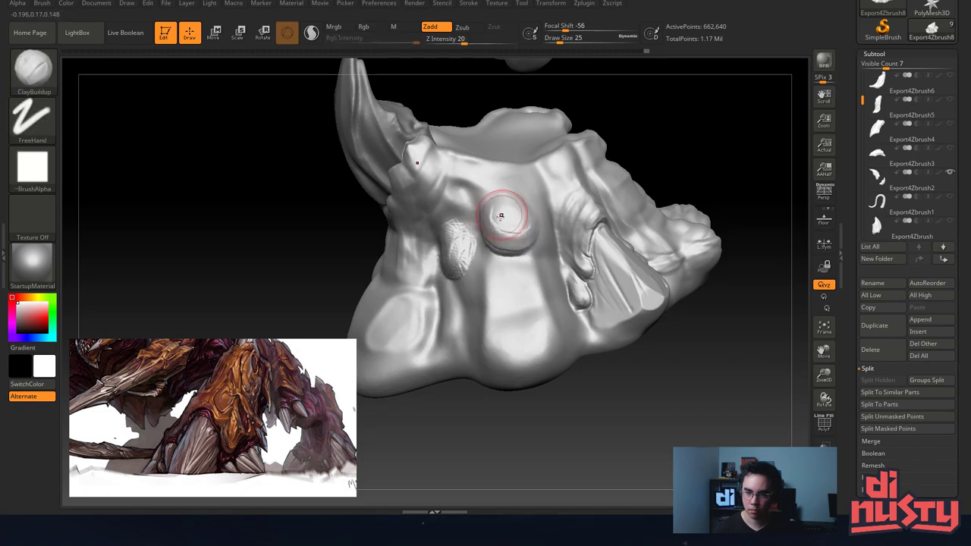
left_click_drag(446, 258, 464, 253)
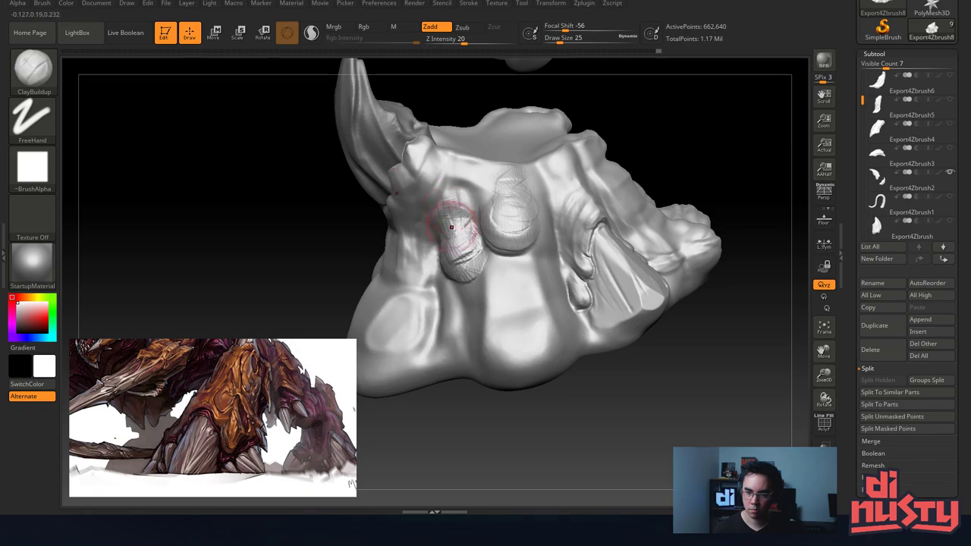
key("shift")
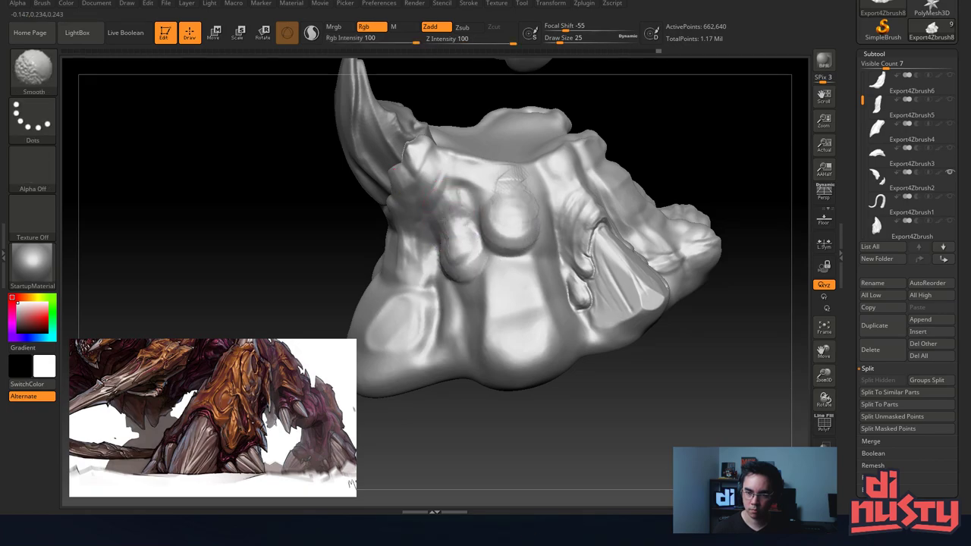
Build up a rounded bump on the skin rim around the claw's base and smooth it.
mouse_move(485, 90)
left_mouse_down()
mouse_move(500, 93)
mouse_move(486, 129)
mouse_move(508, 107)
left_mouse_up()
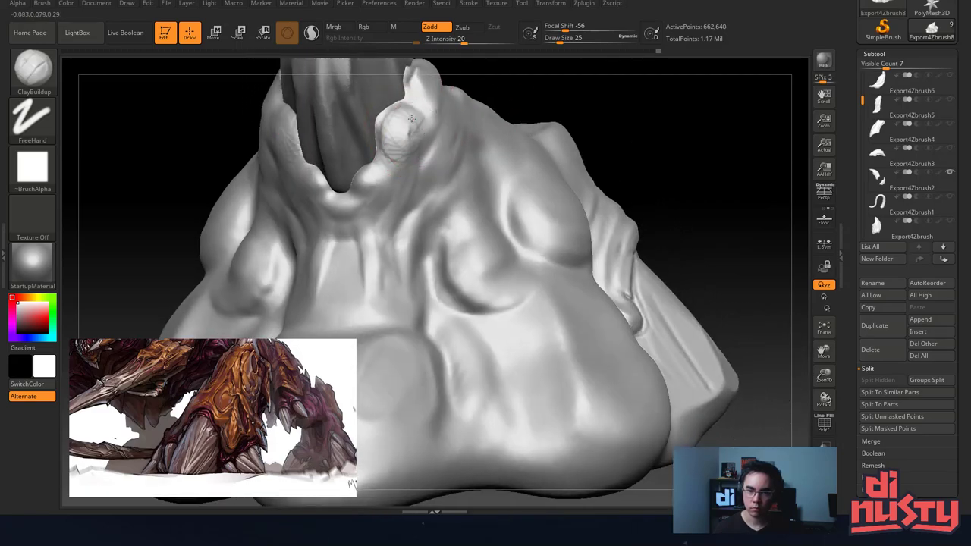
key("shift")
mouse_move(405, 167)
left_mouse_down()
mouse_move(382, 183)
mouse_move(399, 206)
left_mouse_up()
Sculpt a skin ridge running from below the claw down to a rounded bump on the lower toe, and smooth it.
right_click_drag(431, 143, 478, 128, "alt")
mouse_move(417, 218)
left_mouse_down()
mouse_move(433, 289)
mouse_move(461, 303)
left_mouse_up()
mouse_move(449, 257)
left_mouse_down()
mouse_move(447, 243)
mouse_move(478, 304)
mouse_move(416, 254)
mouse_move(401, 293)
mouse_move(413, 254)
mouse_move(384, 293)
mouse_move(388, 278)
mouse_move(453, 271)
mouse_move(369, 317)
mouse_move(510, 299)
left_mouse_up()
left_click_drag(511, 342, 482, 279)
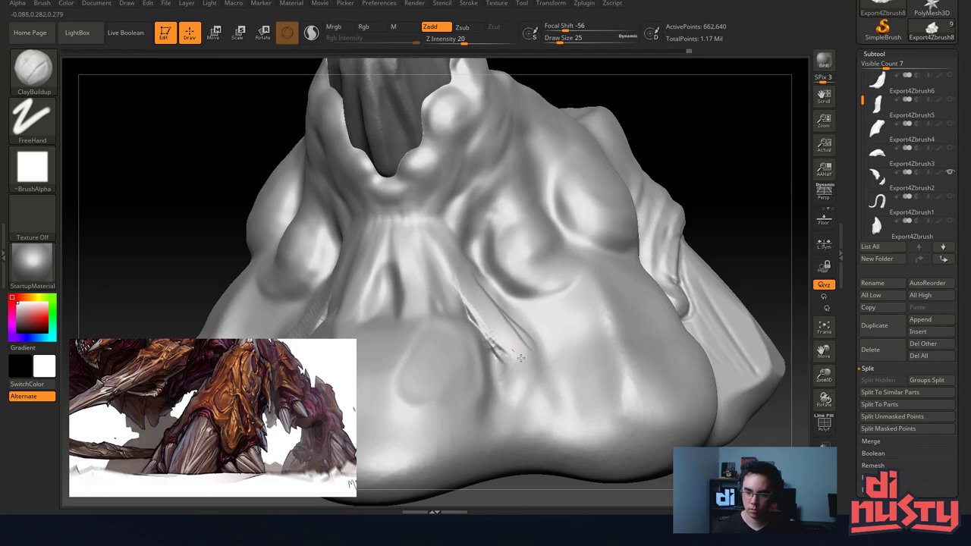
mouse_move(537, 365)
left_mouse_down("shift")
mouse_move(509, 314)
mouse_move(554, 356)
left_mouse_up("shift")
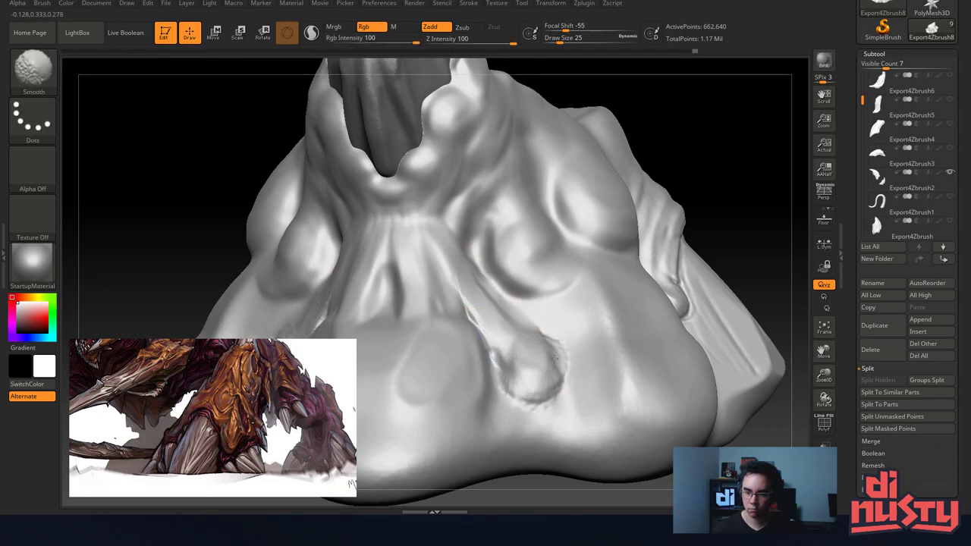
mouse_move(514, 323)
left_mouse_down()
mouse_move(549, 351)
mouse_move(561, 330)
mouse_move(523, 310)
left_mouse_up()
Shape the folds on both sides of the lower bump with clay strokes and smooth their edges.
right_click_drag(533, 185, 549, 172)
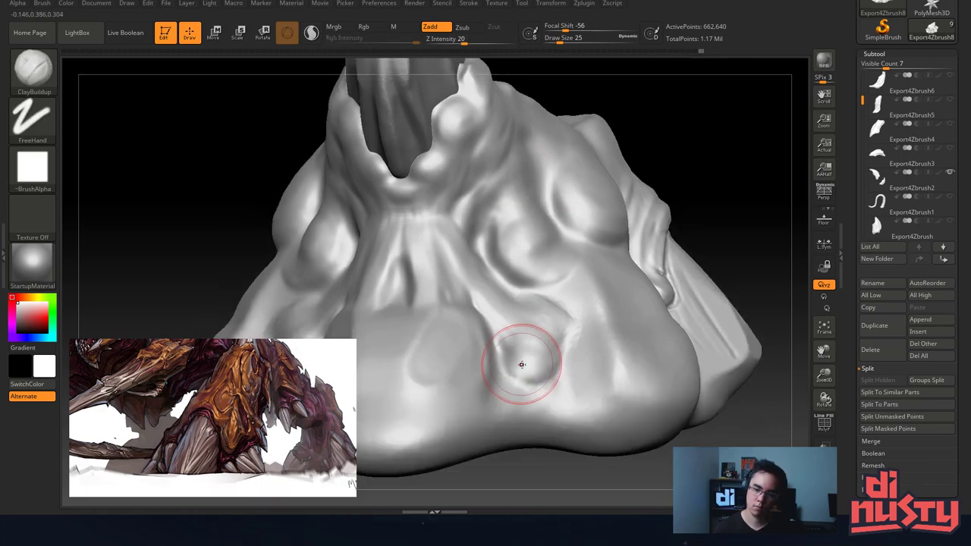
left_click_drag(554, 331, 562, 362)
left_click_drag(561, 350, 555, 332, "shift")
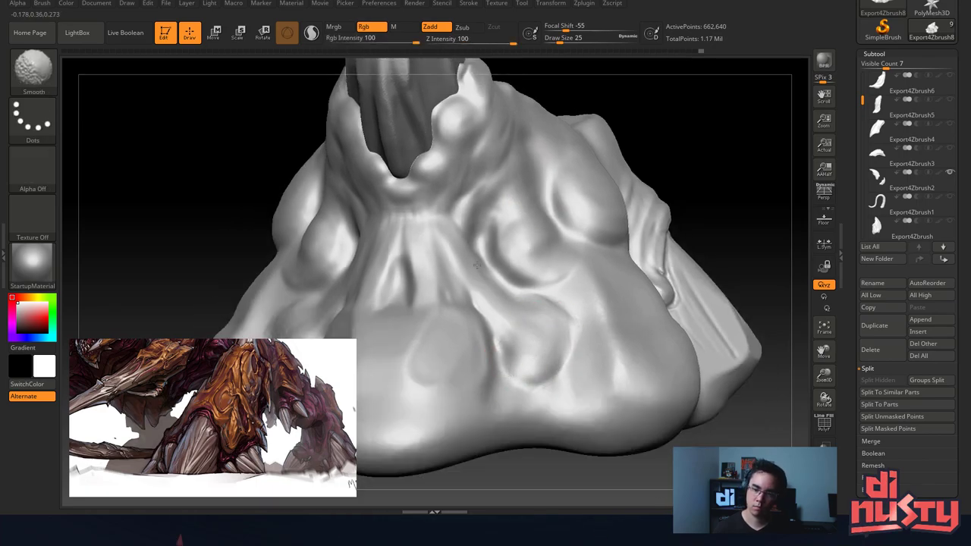
left_click_drag(477, 266, 508, 359)
left_click_drag(510, 353, 505, 314, "shift")
Smooth the skin below the claw socket and the front pad of the toe.
mouse_move(529, 245)
right_mouse_down()
mouse_move(508, 179)
mouse_move(523, 198)
mouse_move(529, 251)
mouse_move(476, 235)
right_mouse_up()
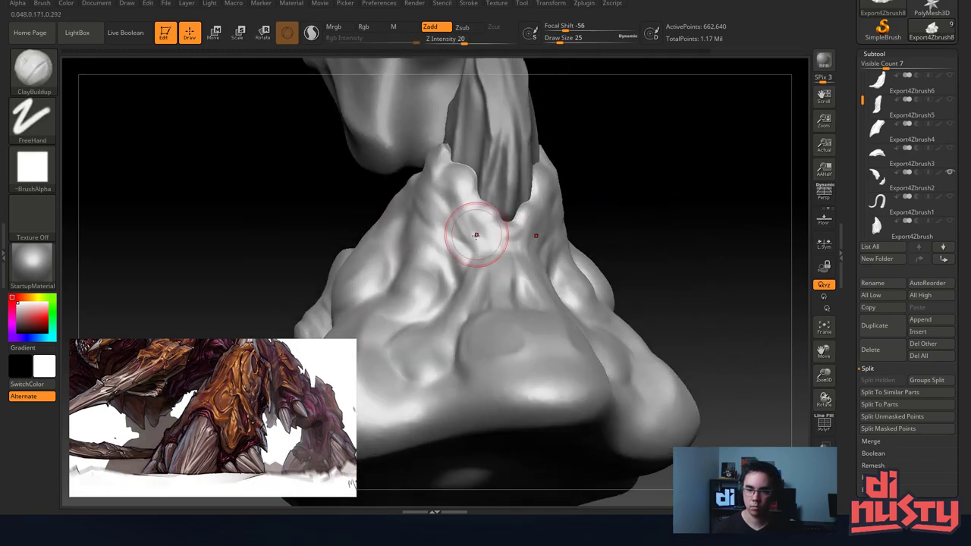
mouse_move(467, 270)
left_mouse_down("shift")
mouse_move(472, 235)
mouse_move(482, 267)
left_mouse_up("shift")
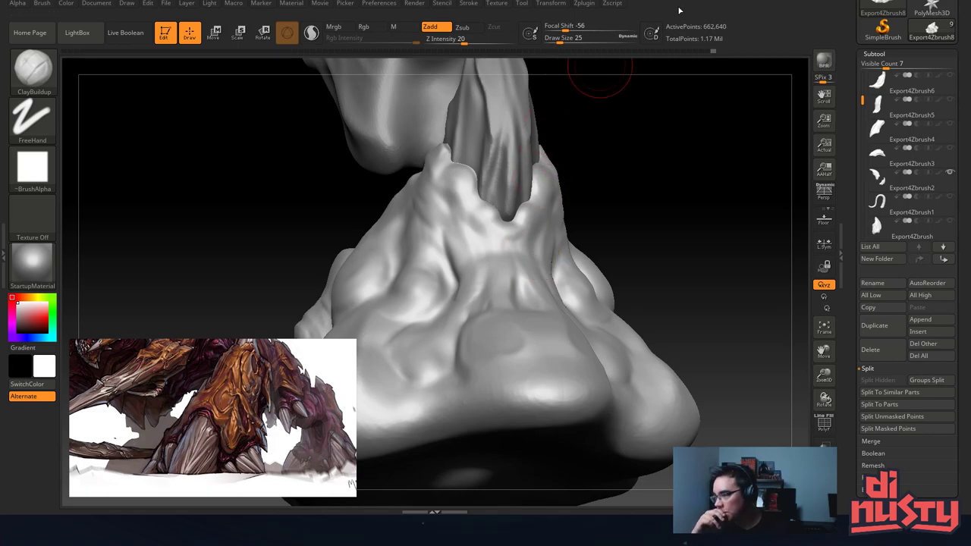
mouse_move(637, 204)
right_mouse_down()
mouse_move(555, 255)
mouse_move(552, 270)
mouse_move(570, 275)
mouse_move(520, 305)
mouse_move(559, 277)
right_mouse_up()
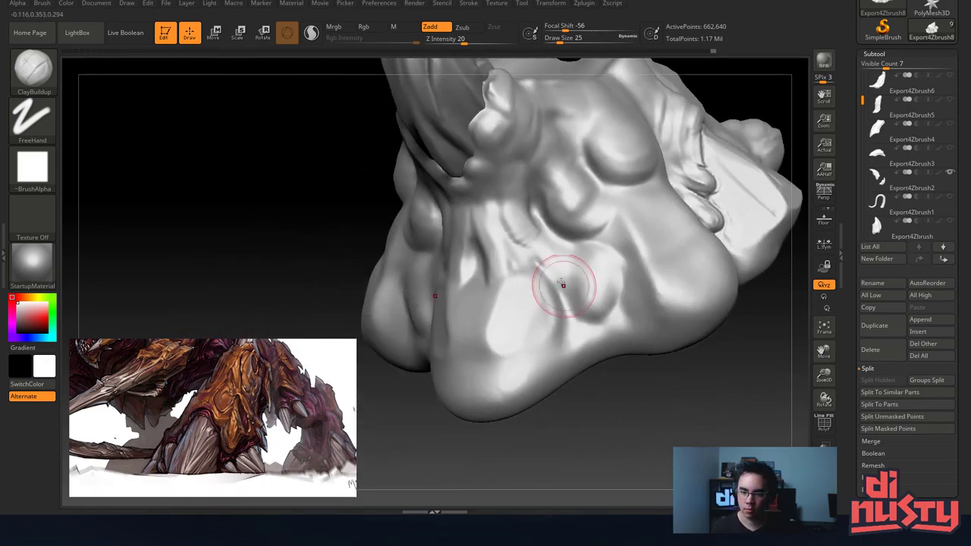
right_click_drag(581, 310, 561, 286)
left_click_drag(556, 305, 512, 353, "shift")
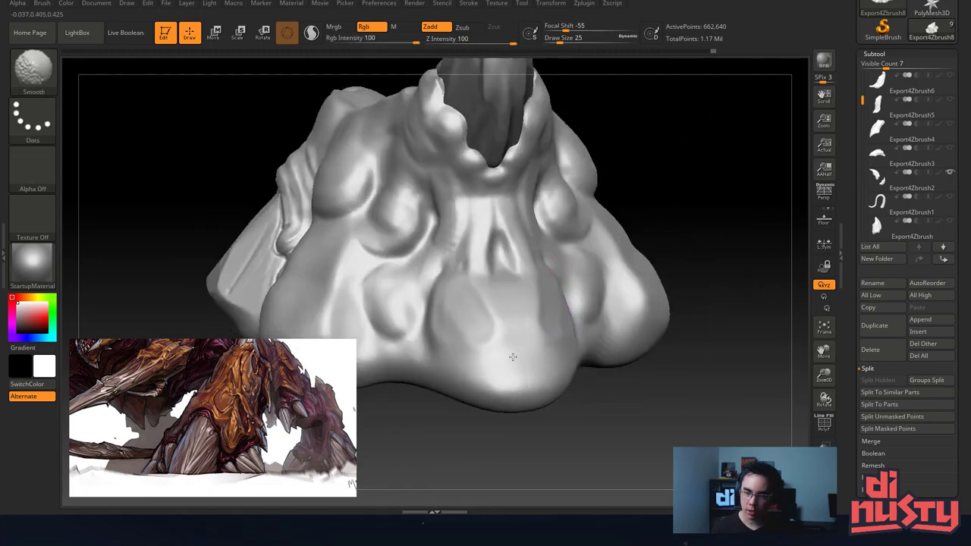
Add a clay stroke to the lower side of the toe and make the Export4Zbrush7 ground subtool visible.
mouse_move(513, 353)
right_mouse_down()
mouse_move(460, 217)
mouse_move(532, 239)
mouse_move(523, 254)
mouse_move(554, 299)
mouse_move(486, 264)
right_mouse_up()
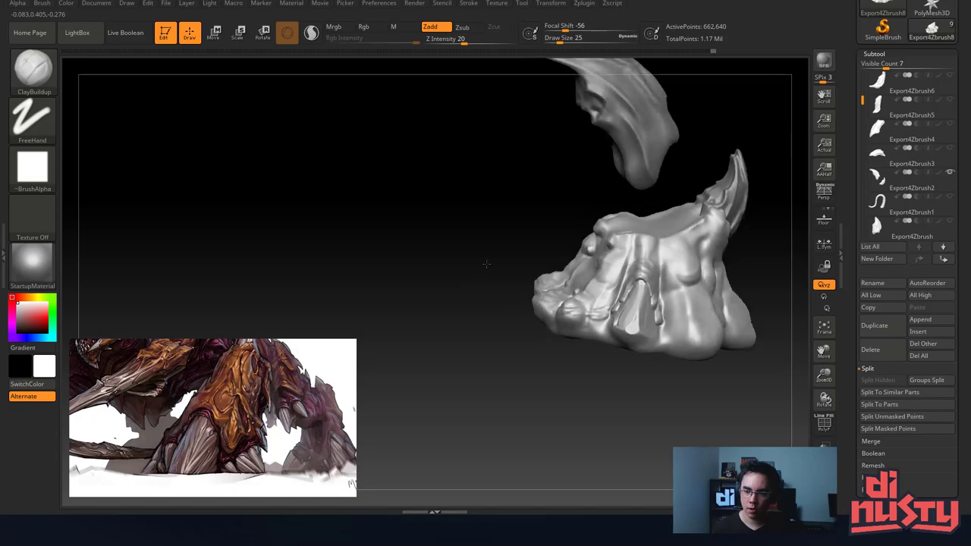
mouse_move(682, 284)
right_mouse_down("alt")
mouse_move(477, 242)
mouse_move(563, 312)
mouse_move(531, 292)
right_mouse_up("alt")
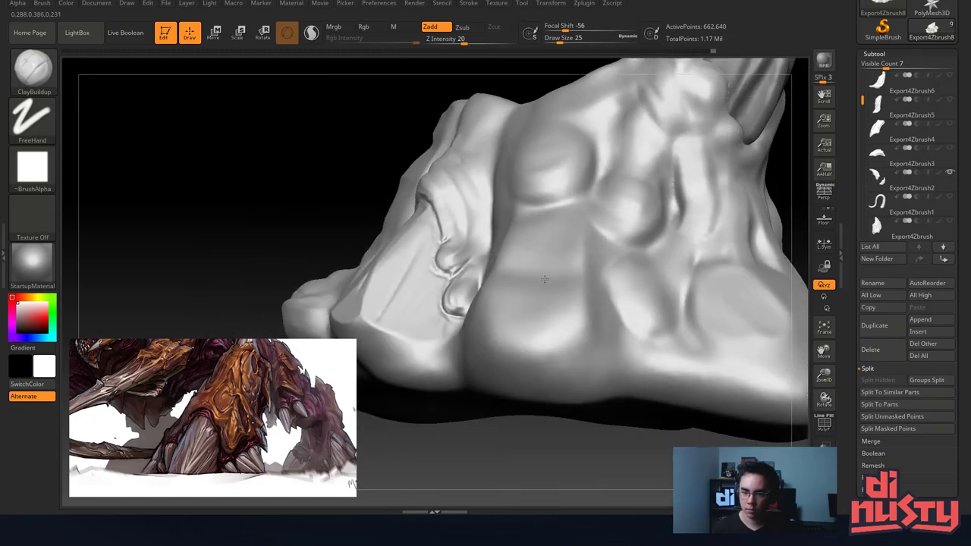
mouse_move(517, 251)
left_mouse_down()
mouse_move(558, 250)
mouse_move(536, 294)
left_mouse_up()
right_click_drag(561, 307, 490, 265)
mouse_move(479, 210)
right_mouse_down()
mouse_move(599, 216)
mouse_move(569, 199)
mouse_move(554, 208)
right_mouse_up()
left_click_drag(862, 100, 863, 78)
left_click(949, 100)
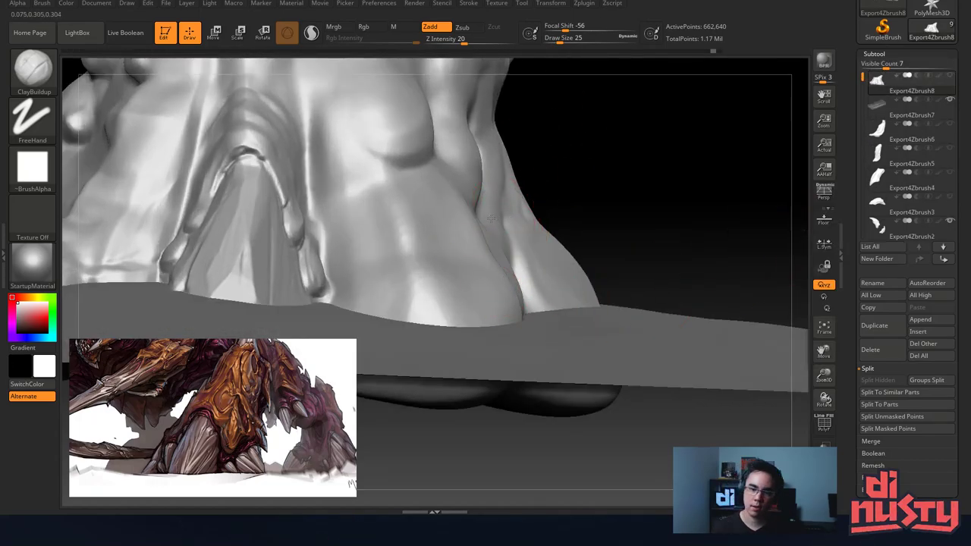
Enlarge and smooth the large rounded bump on the upper side of the toe.
mouse_move(491, 217)
right_mouse_down()
mouse_move(494, 205)
mouse_move(529, 243)
mouse_move(505, 190)
mouse_move(426, 182)
right_mouse_up()
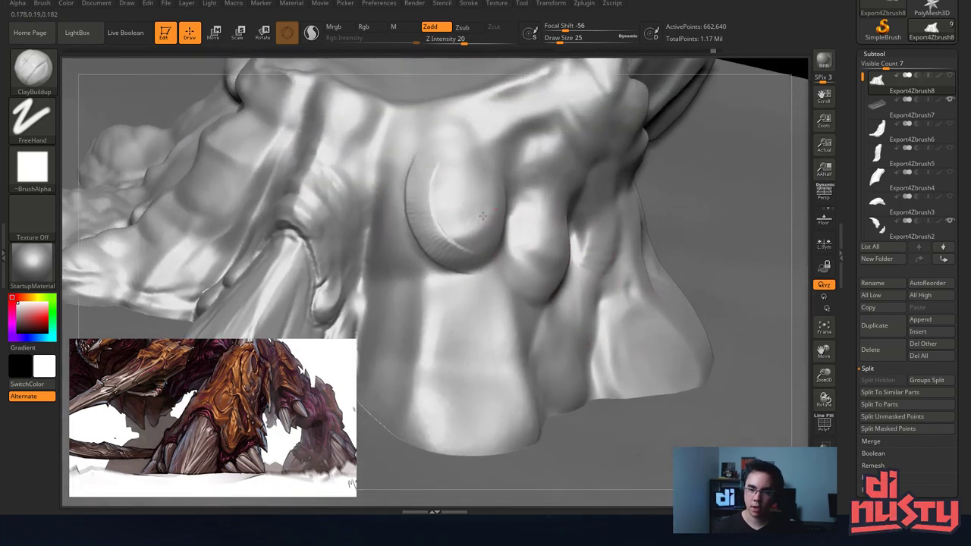
key("shift")
right_click_drag(470, 215, 439, 192)
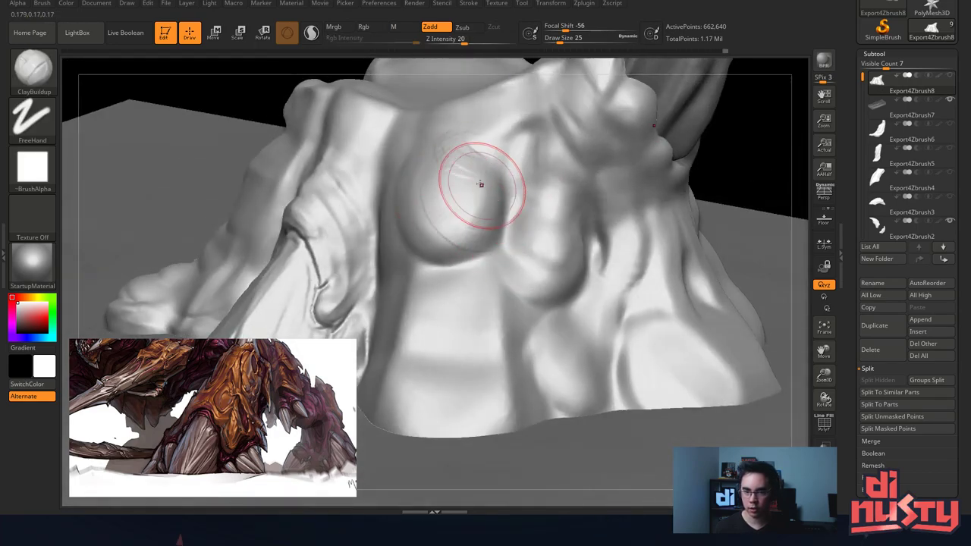
key("shift")
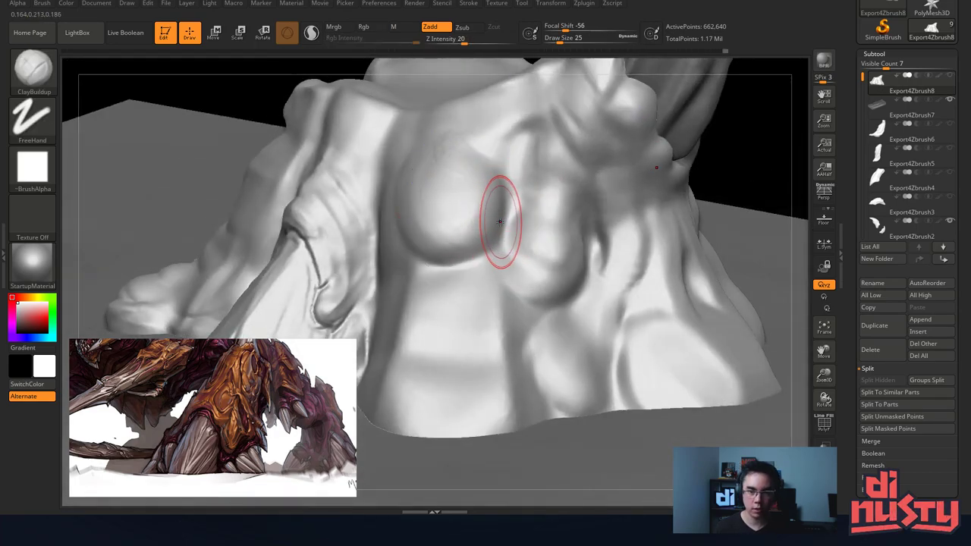
Switch to the DamStandard brush and carve a crease around the edge of the large side bump.
key("b")
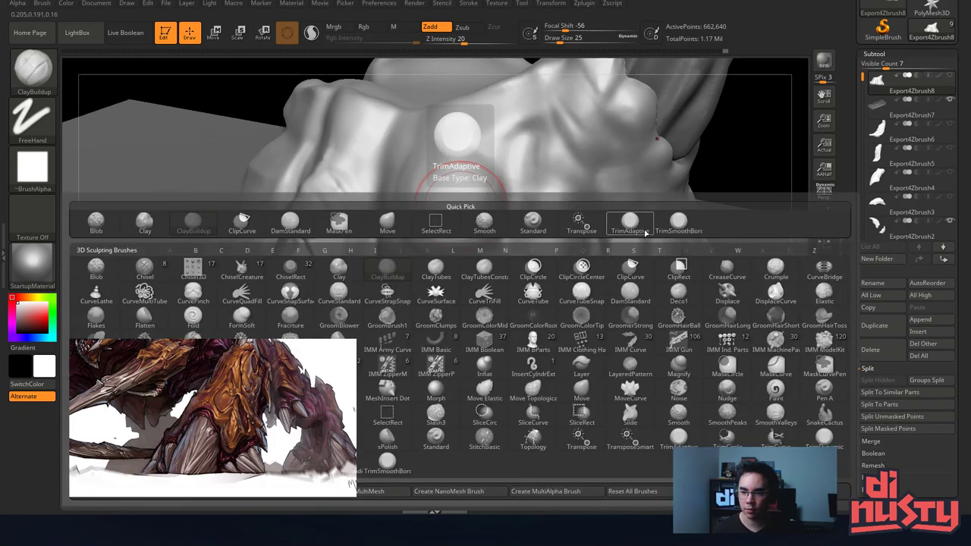
left_click(289, 221)
right_click_drag(402, 212, 383, 189)
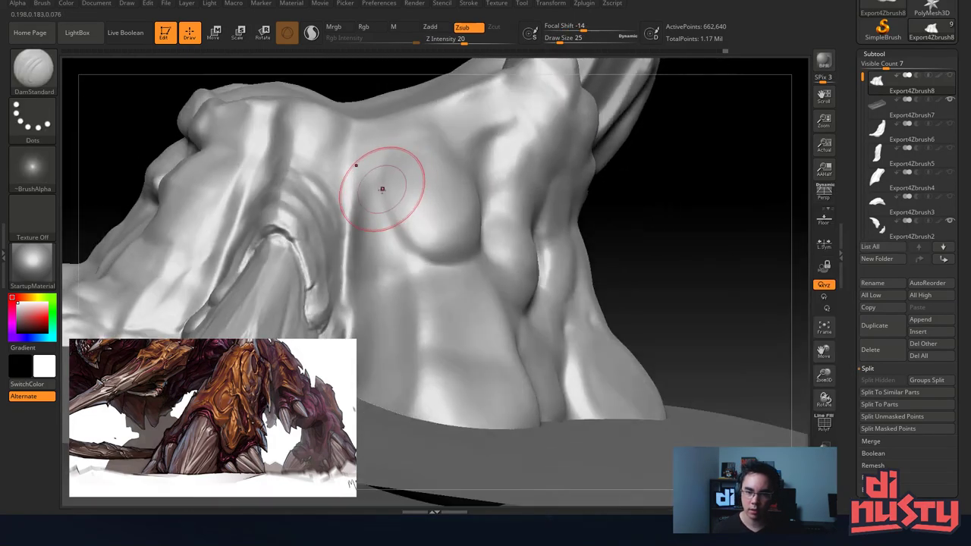
right_click_drag(483, 245, 444, 219)
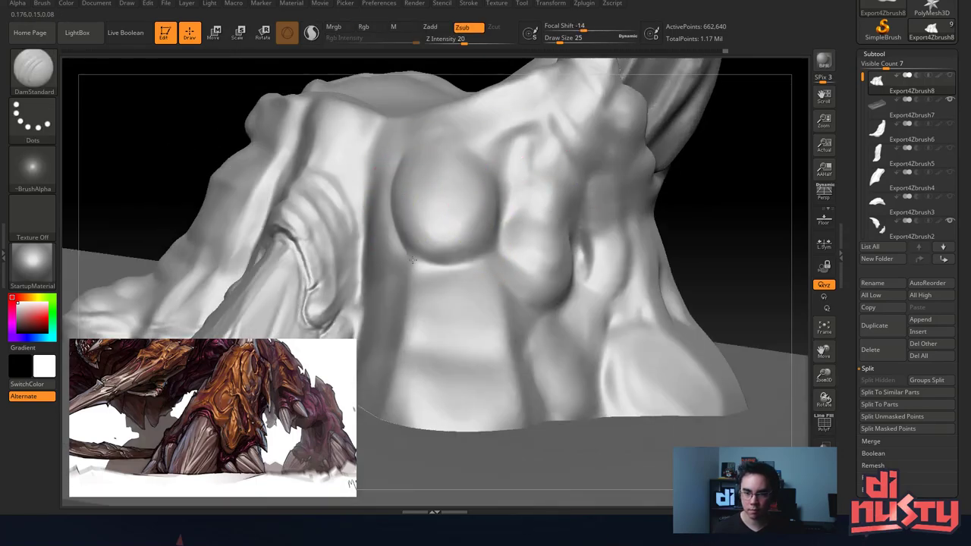
mouse_move(406, 241)
left_mouse_down()
mouse_move(396, 168)
mouse_move(443, 116)
mouse_move(416, 141)
left_mouse_up()
key("ctrl+z")
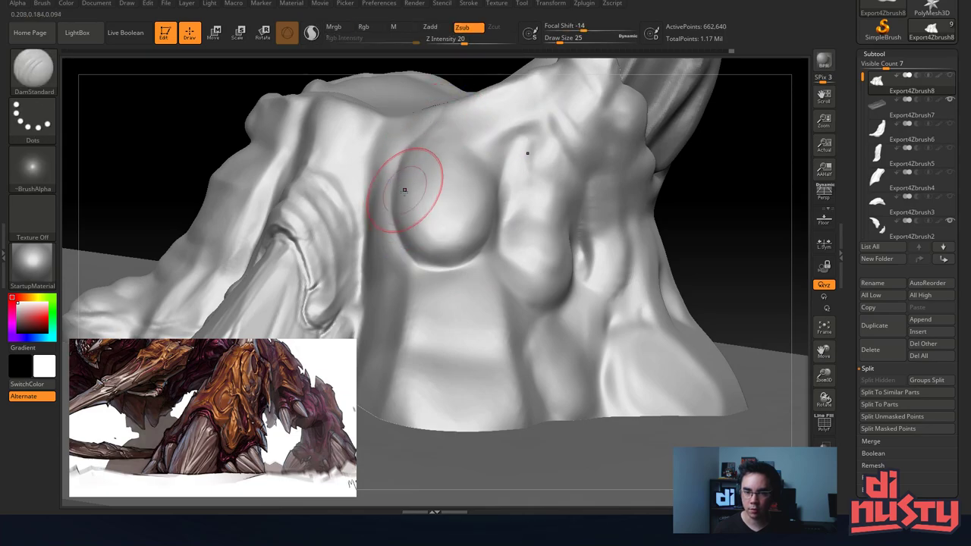
mouse_move(406, 193)
left_mouse_down()
mouse_move(455, 136)
mouse_move(416, 144)
left_mouse_up()
mouse_move(396, 204)
left_mouse_down()
mouse_move(440, 120)
mouse_move(431, 124)
left_mouse_up()
Carve a crease around the smaller bump nearer the claw and smooth the skin beside it.
right_click_drag(491, 221, 419, 186)
mouse_move(412, 203)
left_mouse_down()
mouse_move(415, 303)
mouse_move(416, 231)
mouse_move(472, 258)
left_mouse_up()
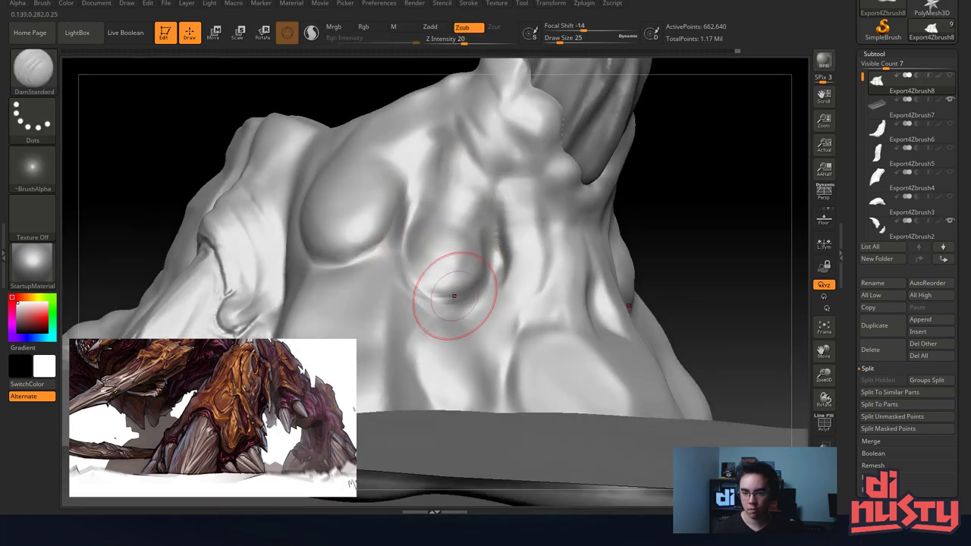
key("shift")
right_click_drag(508, 205, 445, 282)
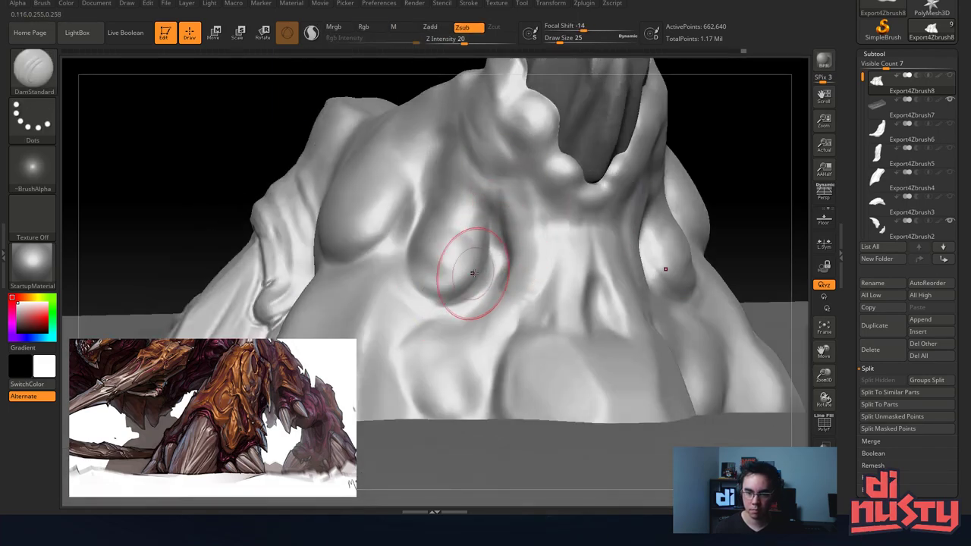
mouse_move(453, 305)
left_mouse_down("shift")
mouse_move(473, 295)
mouse_move(493, 236)
left_mouse_up("shift")
right_click_drag(551, 240, 510, 226, "alt")
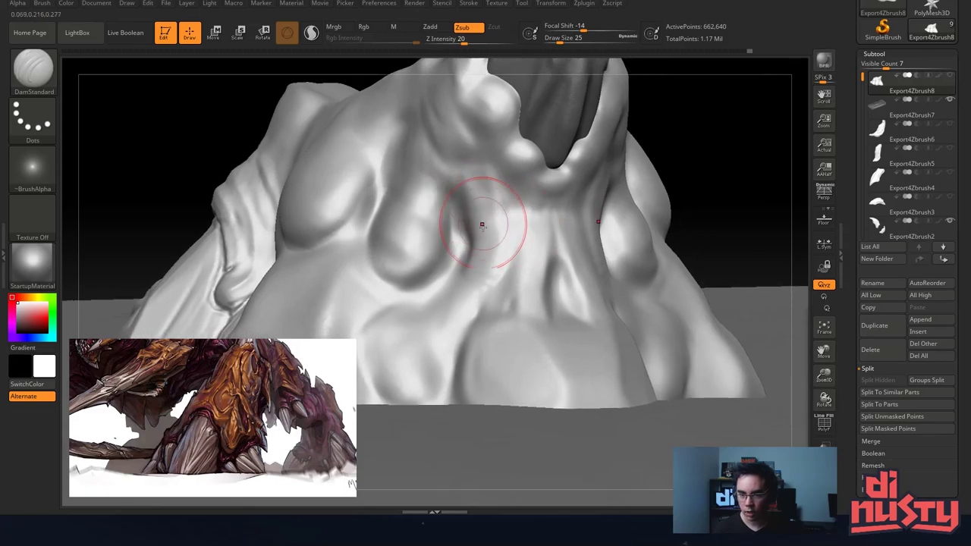
key("ctrl+z")
key("ctrl+z")
left_click_drag(473, 198, 446, 300)
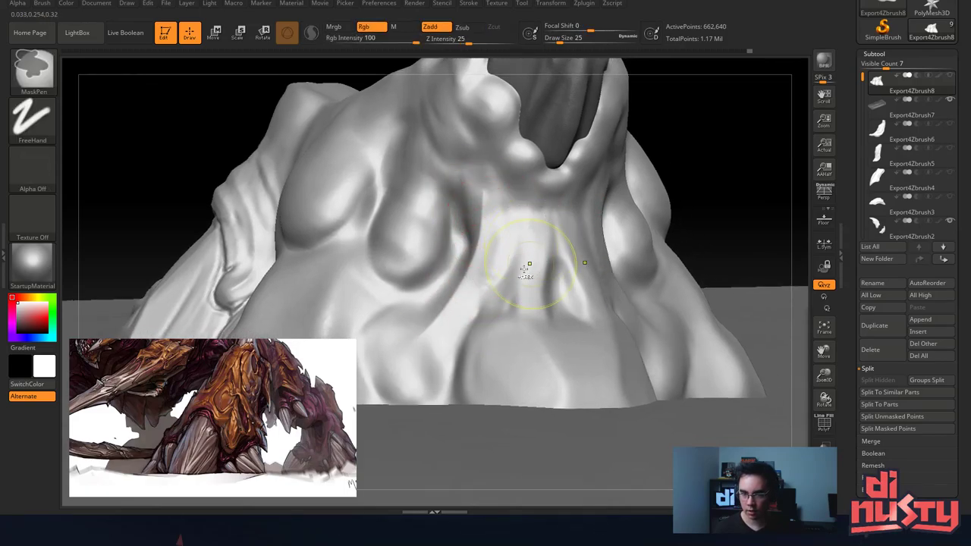
key("ctrl+z")
key("ctrl+z")
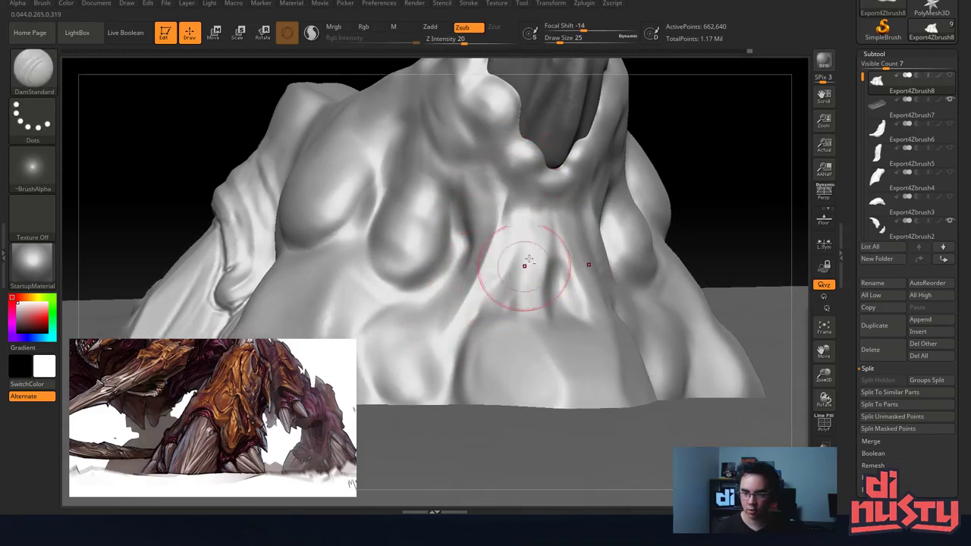
Carve lengthwise creases between the skin ridges running down from the claw socket and soften them.
left_click_drag(533, 284, 529, 300)
left_click_drag(548, 227, 506, 359)
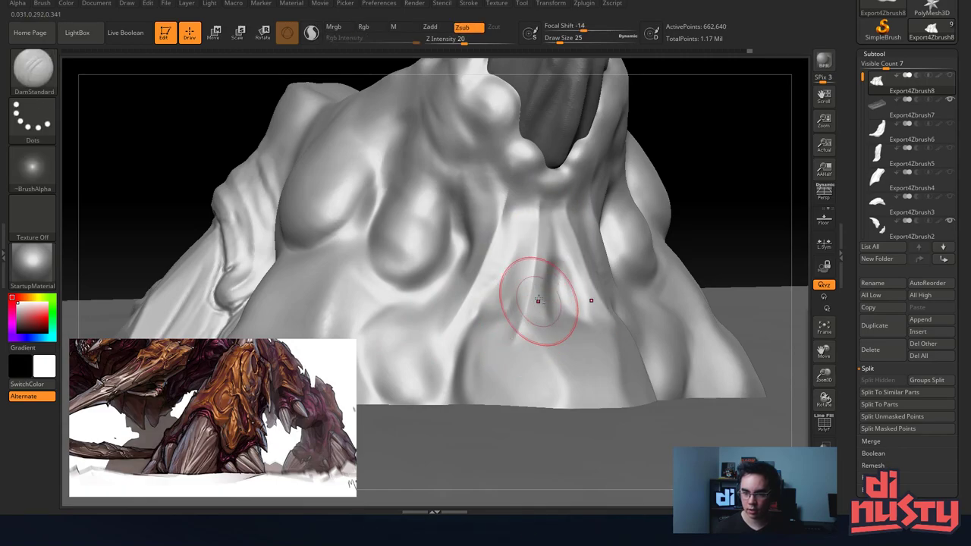
right_click_drag(539, 319, 512, 289, "alt")
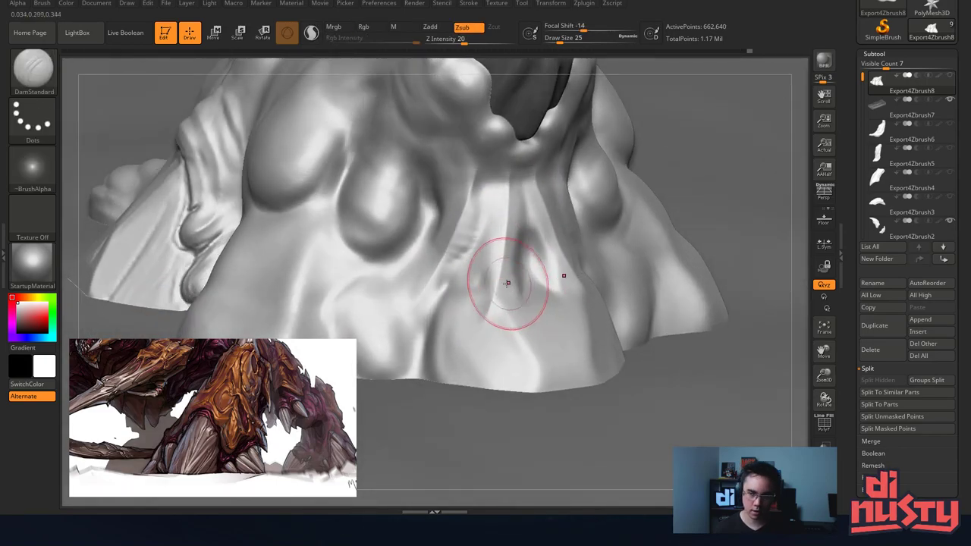
key("shift")
Carve a curved wrinkle across the skin ridges below the claw socket.
right_click_drag(470, 206, 482, 281)
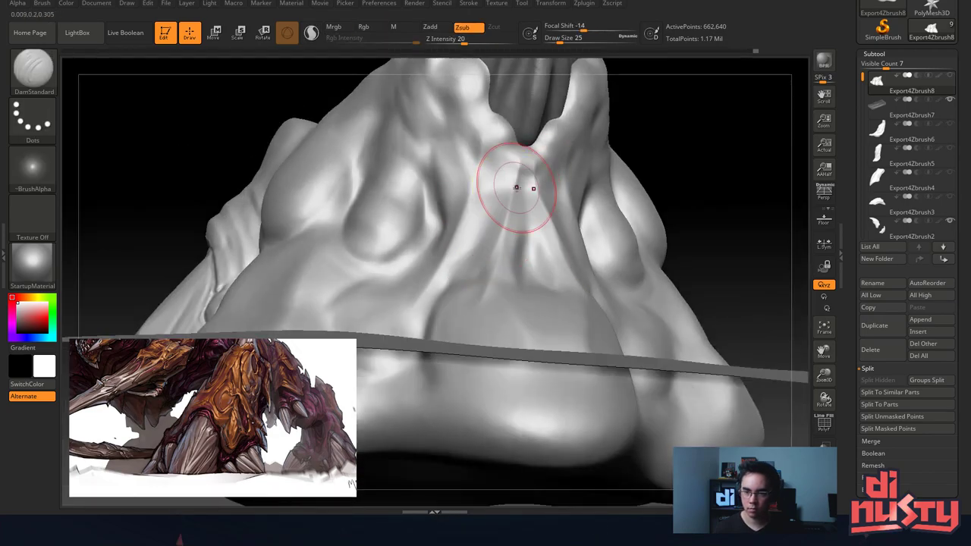
right_click_drag(515, 187, 468, 234)
left_click_drag(486, 217, 427, 258)
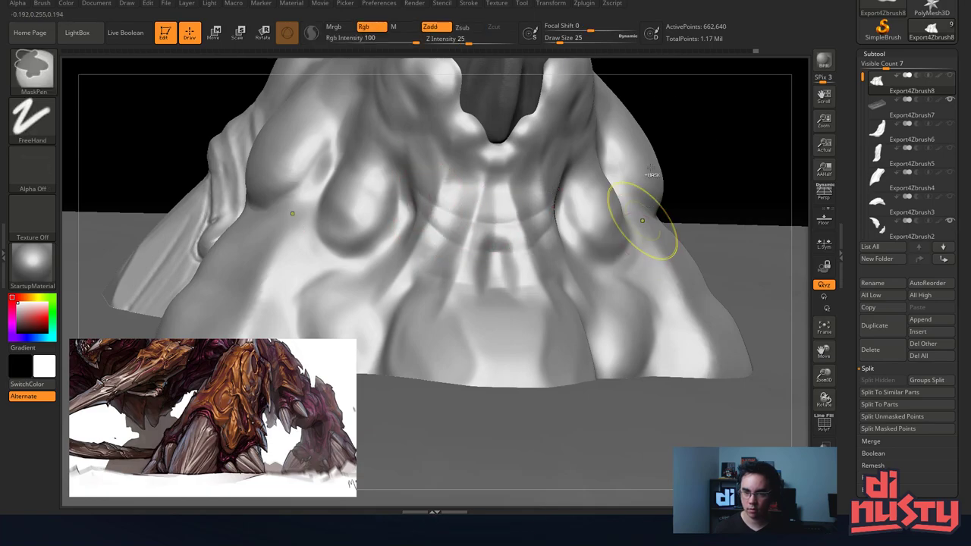
Undo the last wrinkle strokes and carve a soft crease around the underside of the side bump below the claw socket.
key("ctrl+z")
key("ctrl+z")
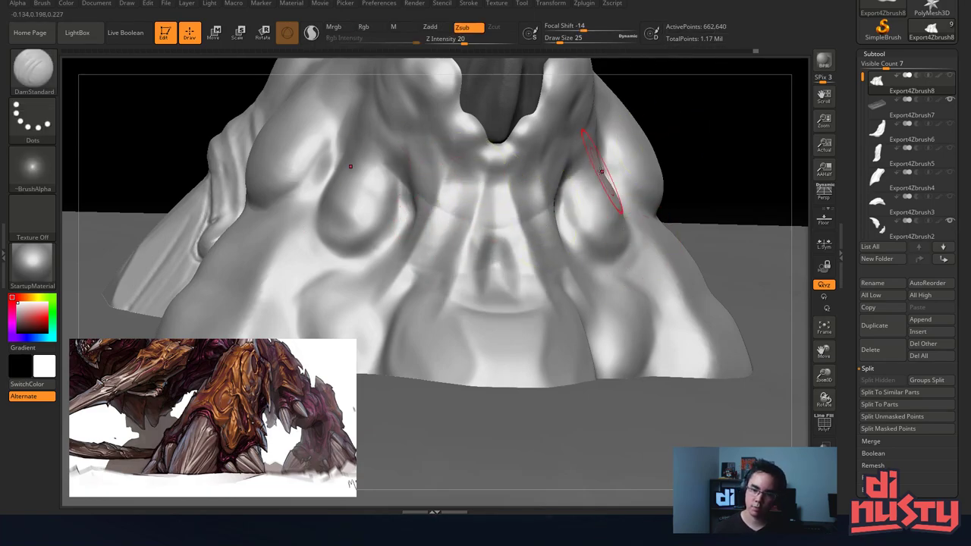
mouse_move(539, 213)
right_mouse_down()
mouse_move(570, 144)
mouse_move(614, 117)
right_mouse_up()
right_click_drag(535, 132, 325, 163)
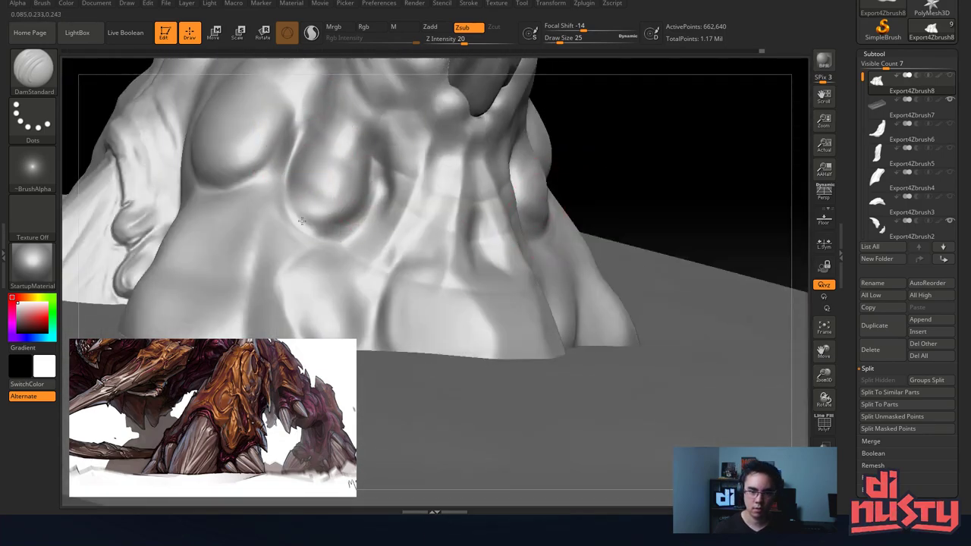
mouse_move(294, 231)
left_mouse_down()
mouse_move(384, 169)
mouse_move(385, 182)
left_mouse_up()
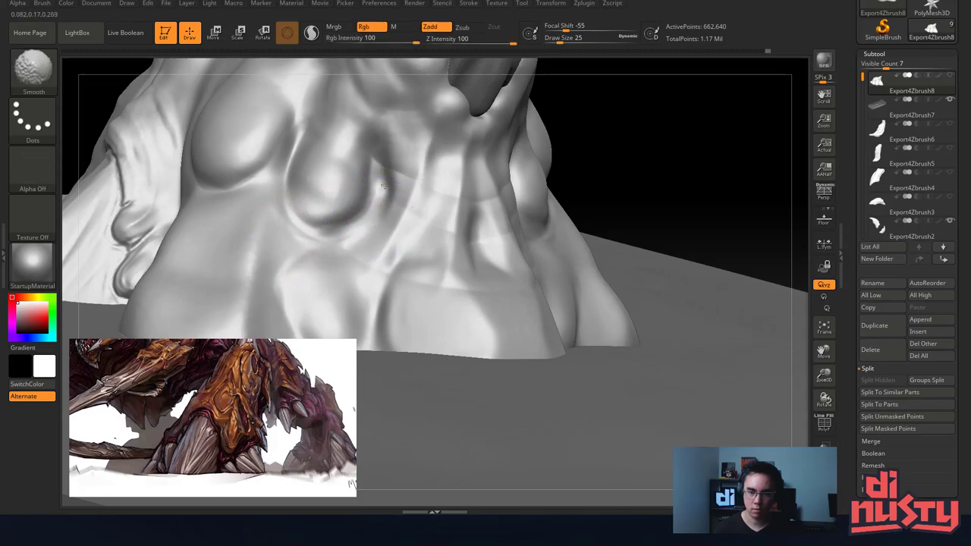
right_click_drag(461, 195, 477, 217)
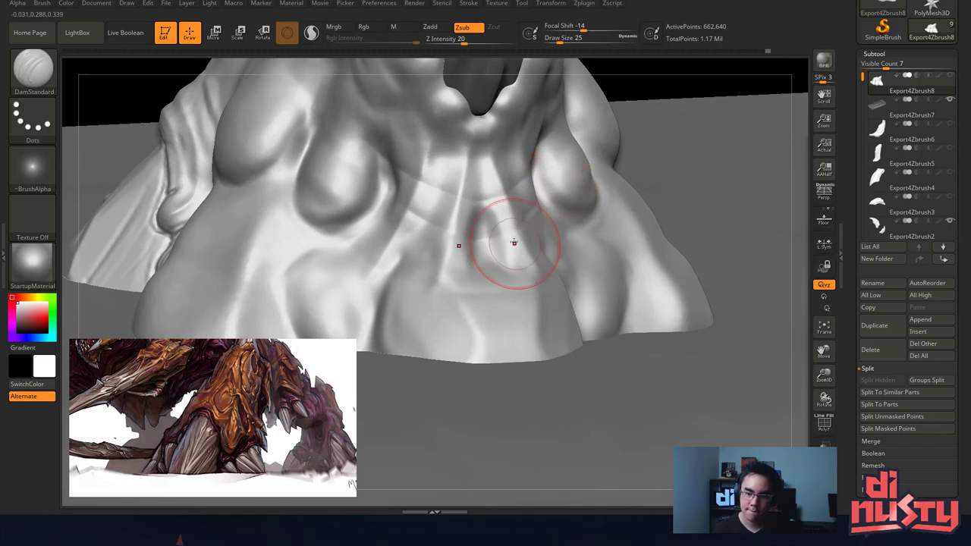
Switch to the ClayBuildup brush and build up raised strands fanning down the front of the toe to its lower edge.
key("b")
left_click(227, 226)
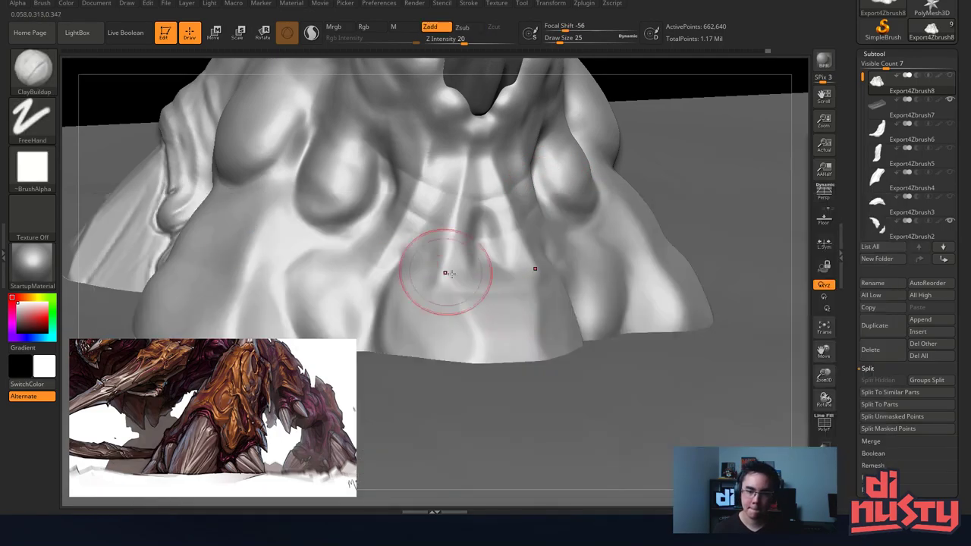
mouse_move(485, 250)
left_mouse_down()
mouse_move(523, 345)
mouse_move(480, 355)
left_mouse_up()
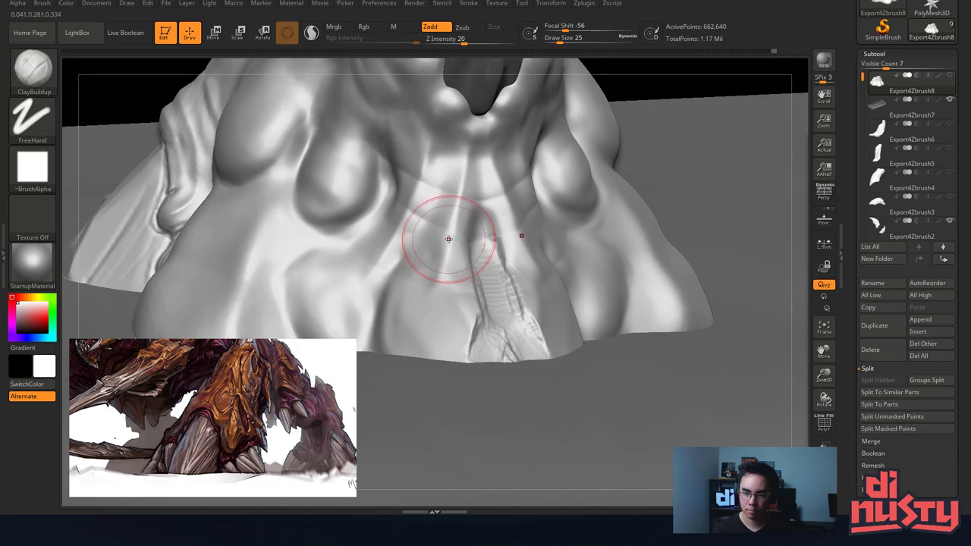
mouse_move(447, 262)
left_mouse_down()
mouse_move(416, 322)
mouse_move(413, 355)
left_mouse_up()
mouse_move(441, 291)
left_mouse_down()
mouse_move(452, 352)
mouse_move(435, 303)
left_mouse_up()
mouse_move(455, 394)
left_mouse_down()
mouse_move(523, 406)
mouse_move(464, 388)
left_mouse_up()
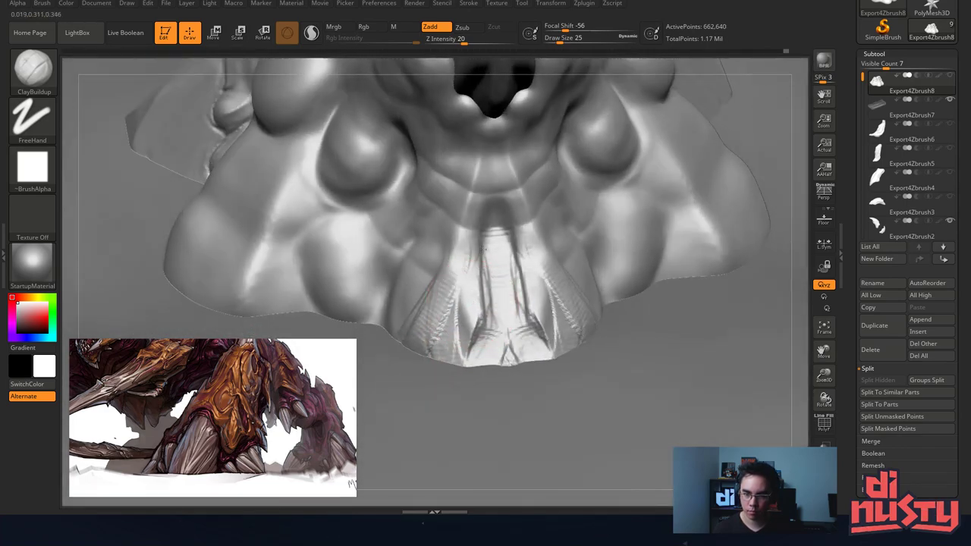
Thicken the central strands on the front of the toe with more clay and smooth them into rounded ridges.
left_click_drag(477, 254, 468, 356)
left_click_drag(485, 279, 492, 356)
mouse_move(457, 246)
left_mouse_down()
mouse_move(439, 349)
mouse_move(431, 326)
mouse_move(419, 343)
mouse_move(464, 360)
left_mouse_up()
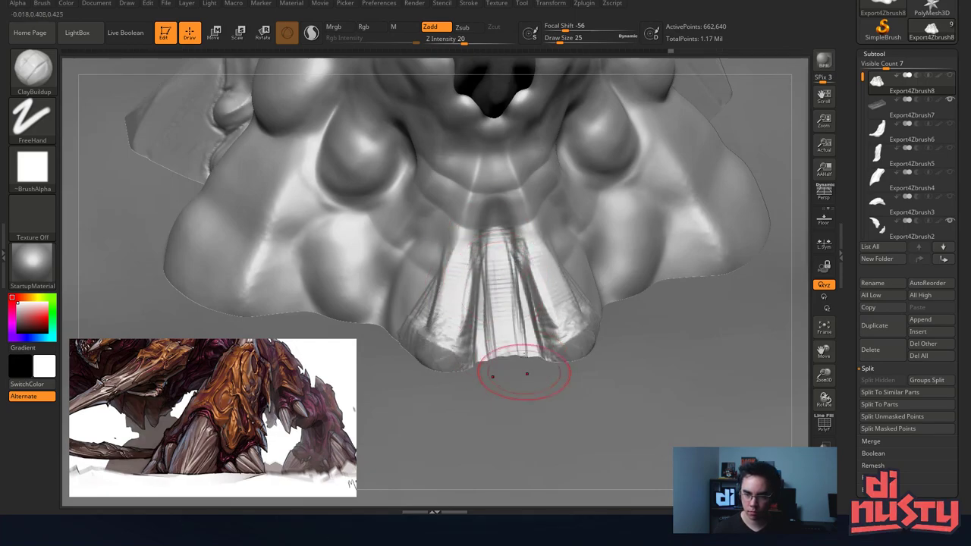
key("shift")
left_click_drag(428, 315, 434, 277, "shift")
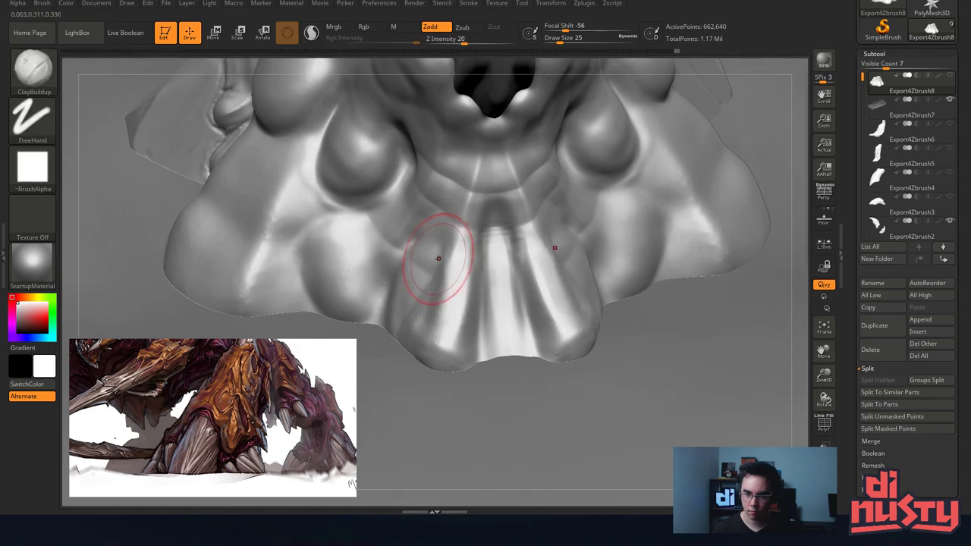
Build up additional skin ridges on the flanks of the central toe ridges and smooth them into the surrounding skin.
right_click_drag(438, 257, 416, 271)
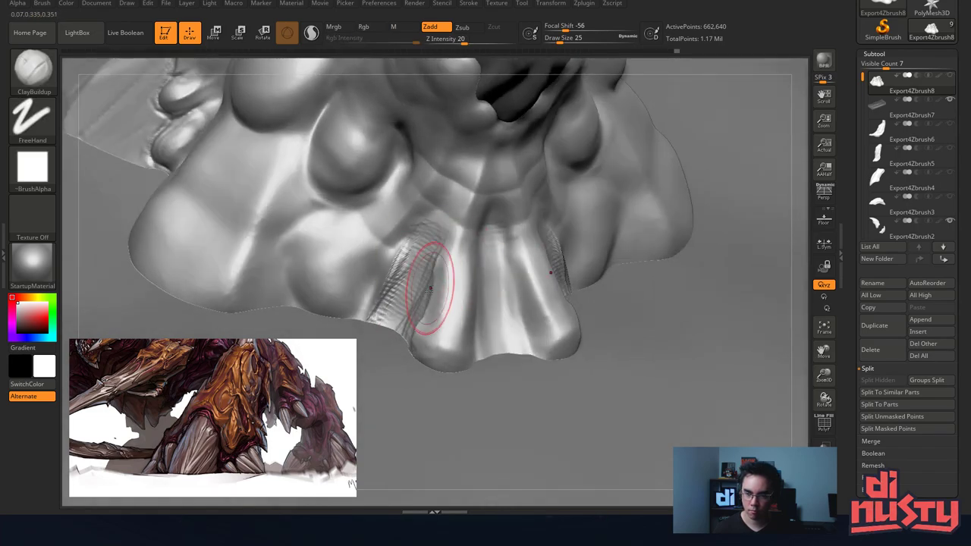
key("shift")
left_click_drag(435, 247, 433, 258)
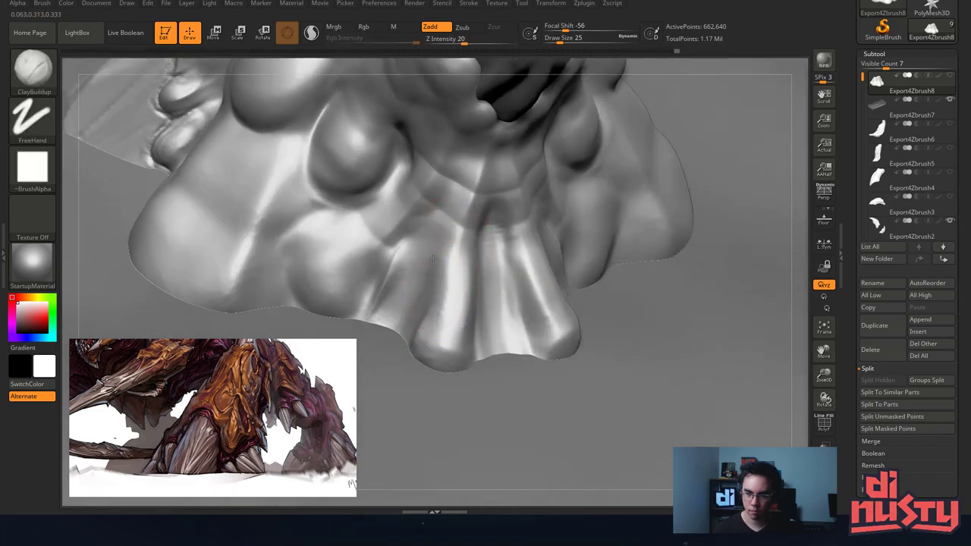
key("shift")
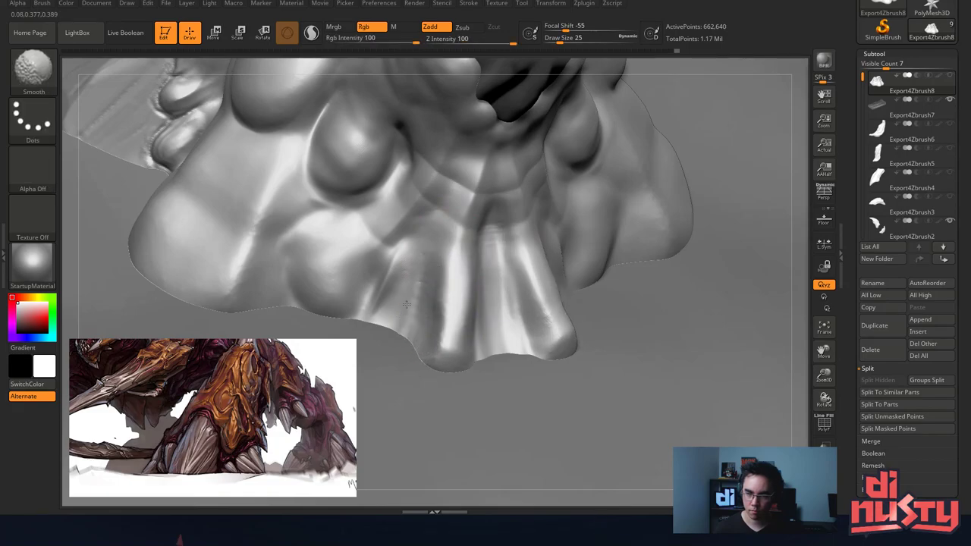
mouse_move(546, 296)
right_mouse_down()
mouse_move(498, 242)
mouse_move(521, 230)
mouse_move(483, 229)
mouse_move(515, 254)
right_mouse_up()
left_click_drag(531, 250, 533, 273, "shift")
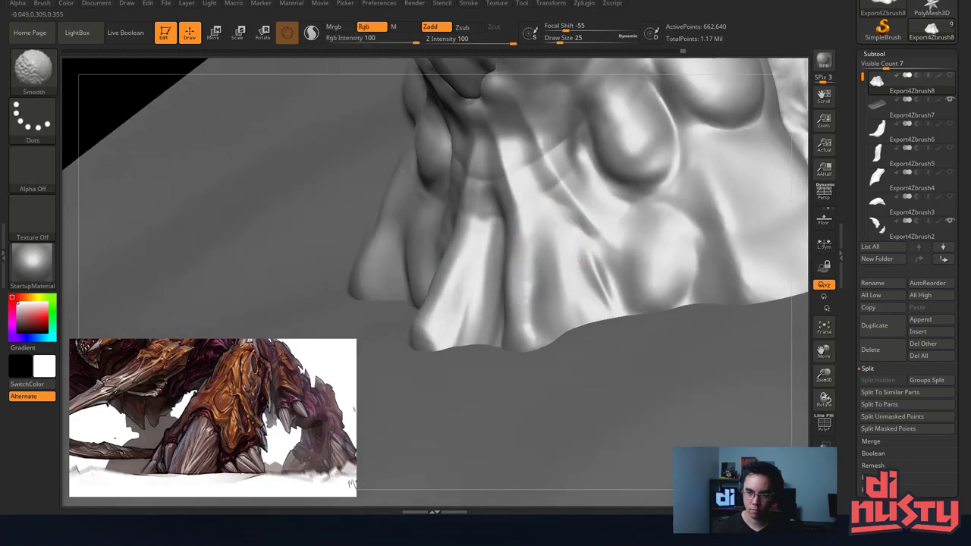
Add clay along the upper part of the central toe ridges and blend it smoothly into the skin.
mouse_move(492, 267)
right_mouse_down()
mouse_move(535, 254)
mouse_move(470, 236)
right_mouse_up()
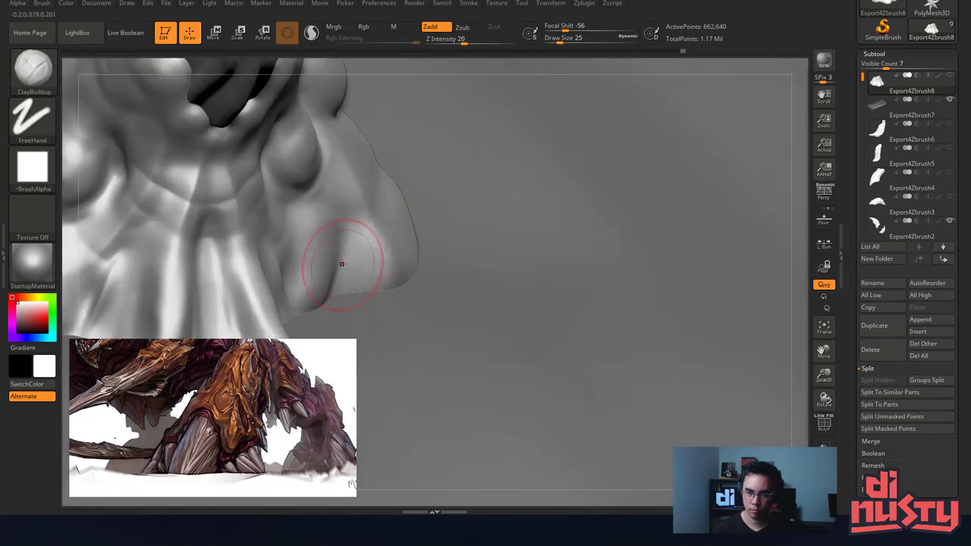
mouse_move(342, 263)
right_mouse_down()
mouse_move(412, 266)
mouse_move(421, 235)
right_mouse_up()
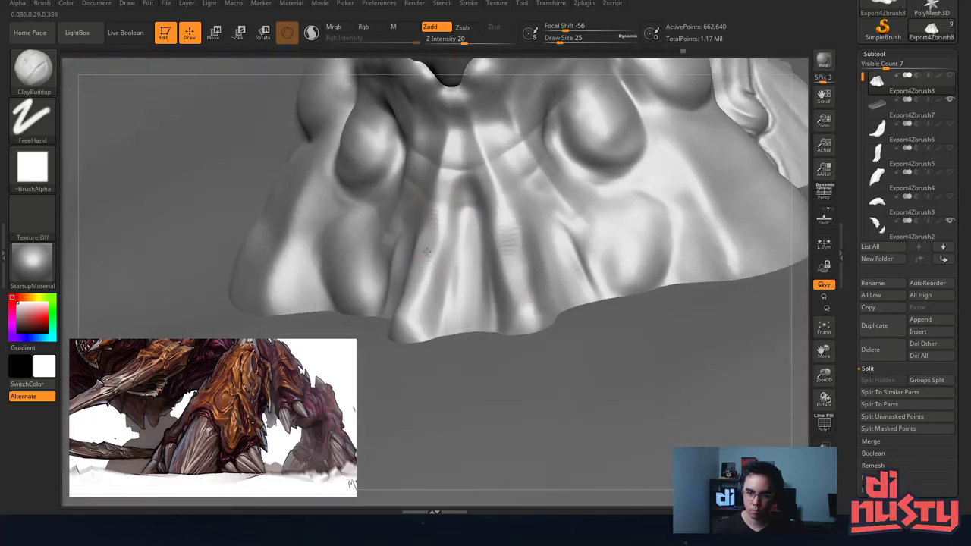
left_click_drag(426, 251, 428, 234)
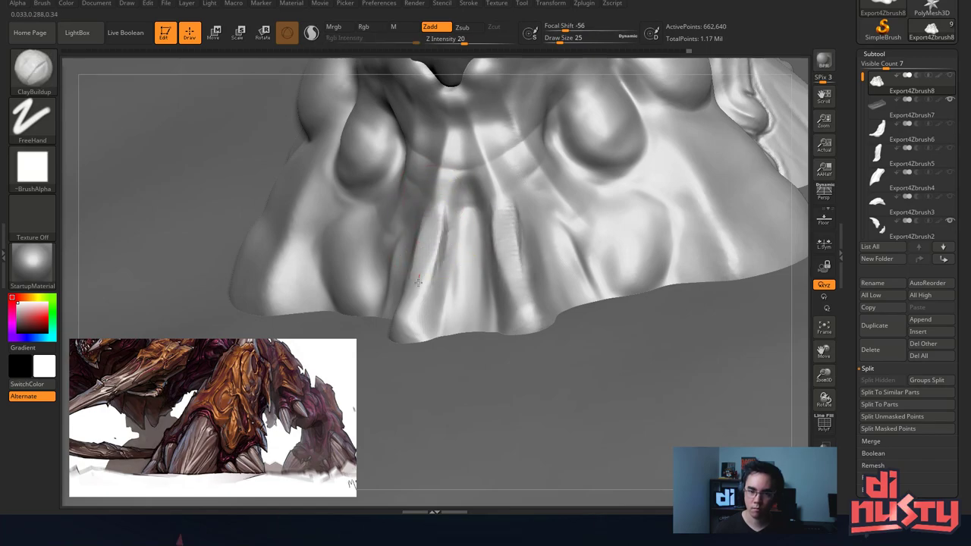
key("shift")
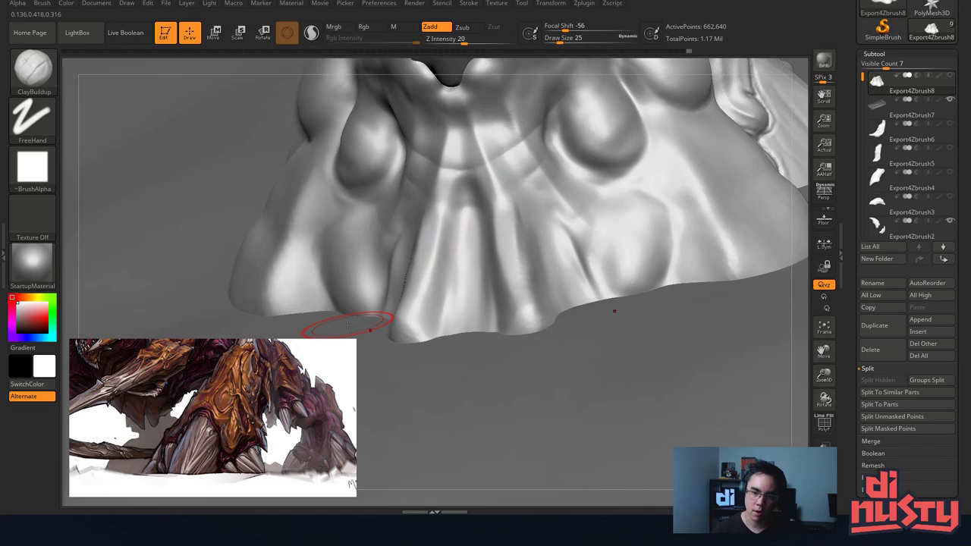
Switch to the DamStandard brush and refine the folds around the side bumps, smoothing the skin above them.
mouse_move(478, 148)
right_mouse_down()
mouse_move(540, 164)
mouse_move(538, 151)
mouse_move(487, 137)
right_mouse_up()
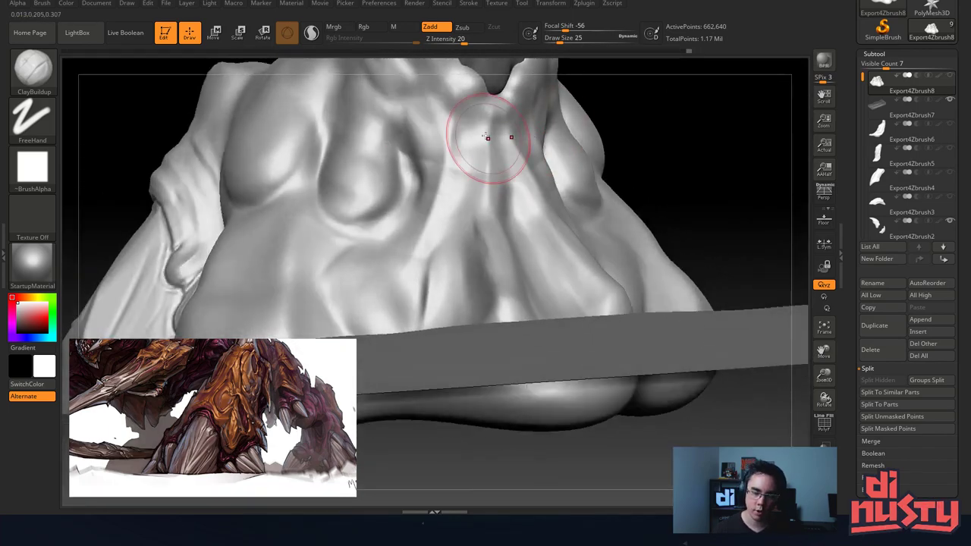
key("b")
key("b")
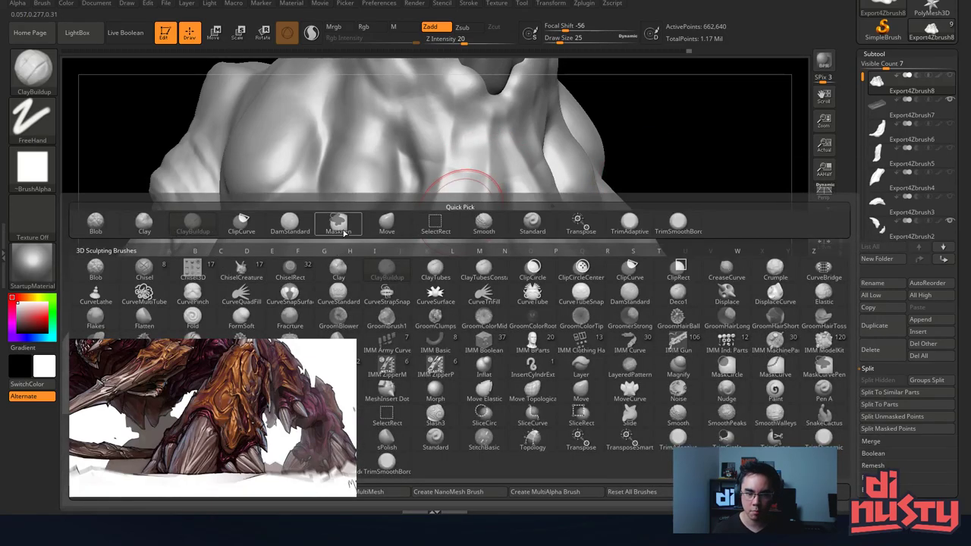
key("d")
key("s")
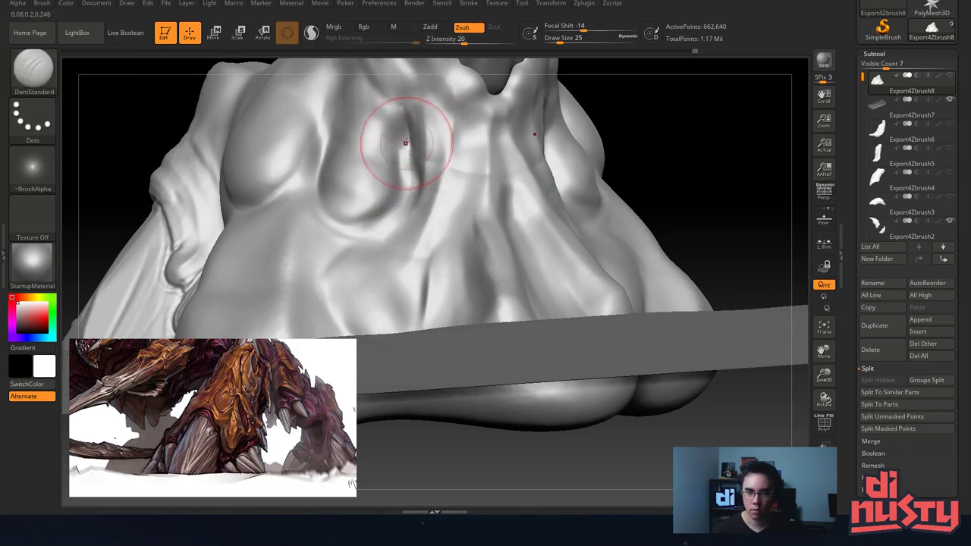
right_click_drag(420, 139, 437, 232, "alt")
left_click_drag(437, 232, 446, 224, "shift")
right_click_drag(446, 225, 428, 246)
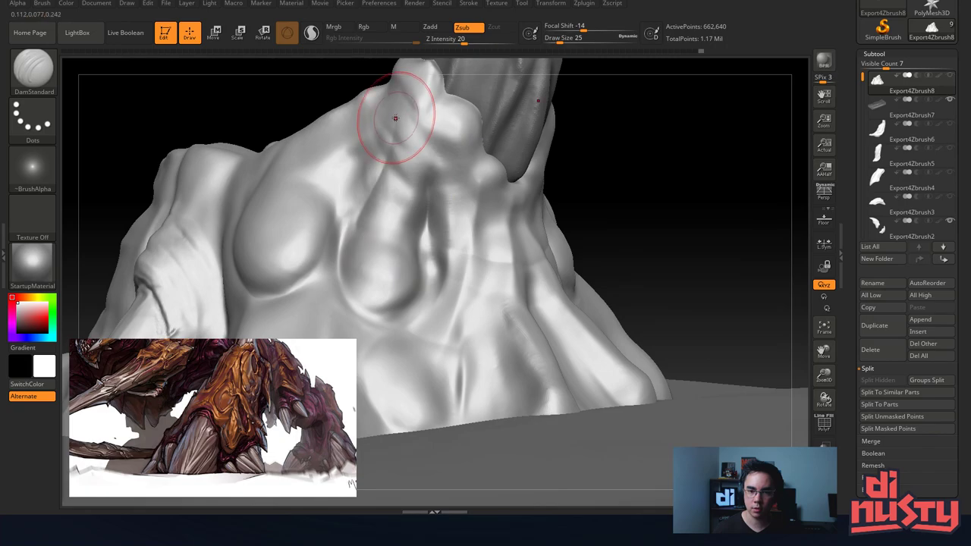
left_click_drag(414, 144, 405, 149, "shift")
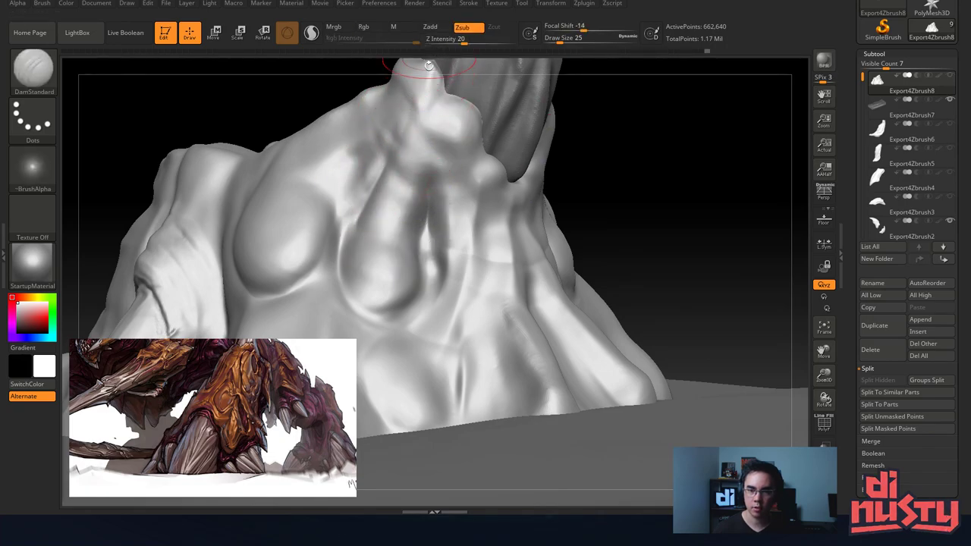
Carve creases between the lumps beside and below the claw socket and soften them.
mouse_move(429, 66)
left_mouse_down()
mouse_move(421, 190)
mouse_move(438, 149)
left_mouse_up()
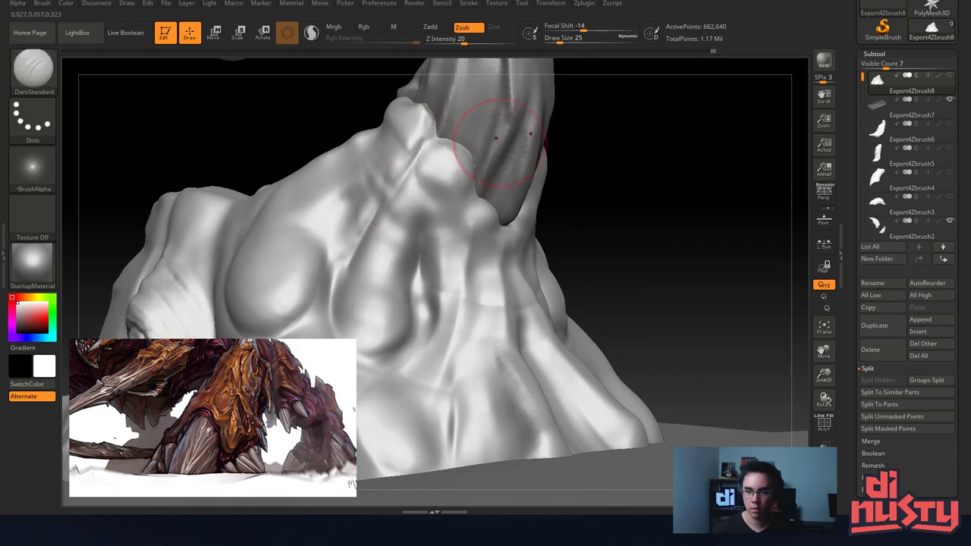
left_click_drag(599, 144, 501, 163)
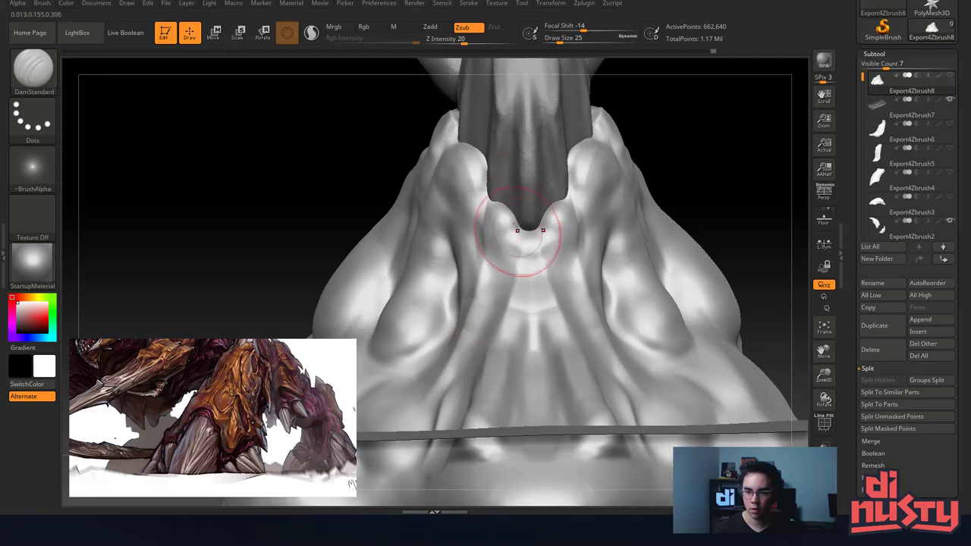
right_click_drag(518, 231, 480, 203)
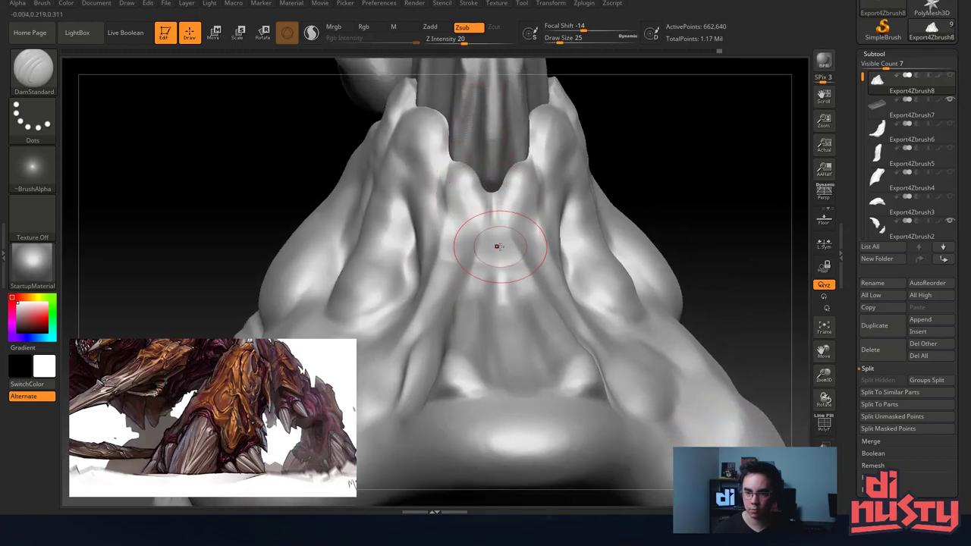
key("shift")
right_click_drag(439, 174, 450, 114, "alt")
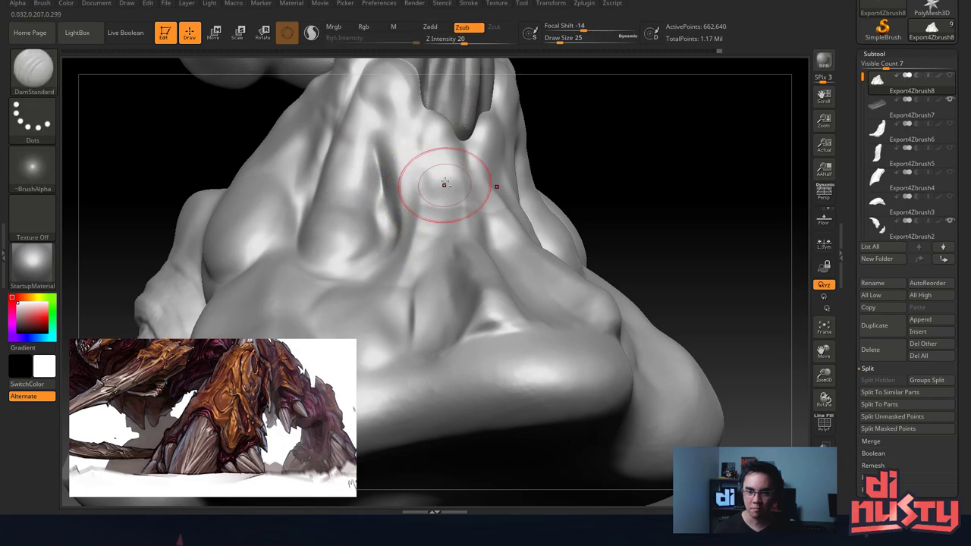
Carve a crease at the lower tip of the side bump and smooth the skin around it.
mouse_move(445, 184)
right_mouse_down("ctrl")
mouse_move(436, 121)
mouse_move(397, 134)
mouse_move(533, 206)
right_mouse_up("ctrl")
key("shift")
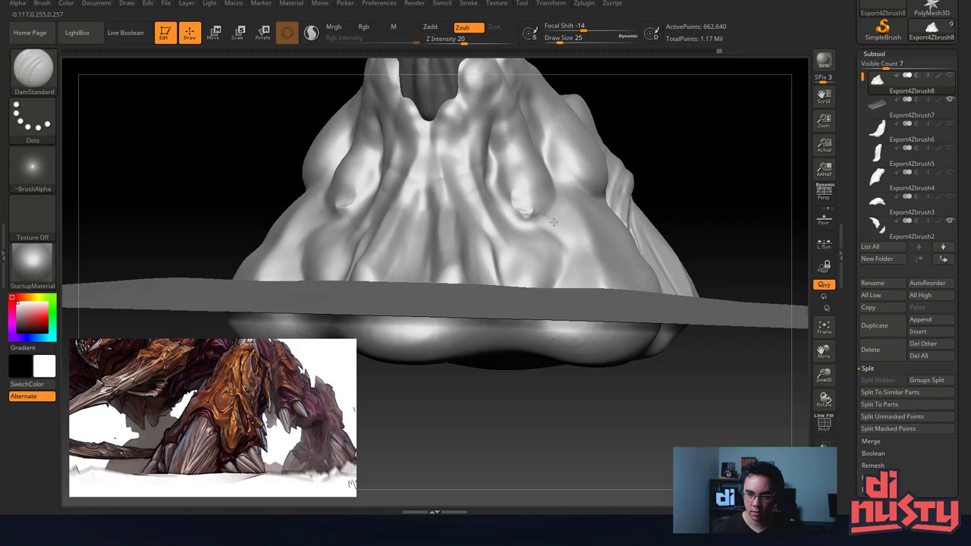
key("shift")
Carve lengthwise creases along the central toe ridges, undoing a stroke along the way.
mouse_move(566, 190)
right_mouse_down()
mouse_move(561, 254)
mouse_move(607, 273)
mouse_move(596, 147)
mouse_move(455, 151)
mouse_move(433, 167)
mouse_move(459, 163)
right_mouse_up()
mouse_move(435, 148)
left_mouse_down()
mouse_move(413, 262)
mouse_move(407, 239)
left_mouse_up()
key("ctrl+z")
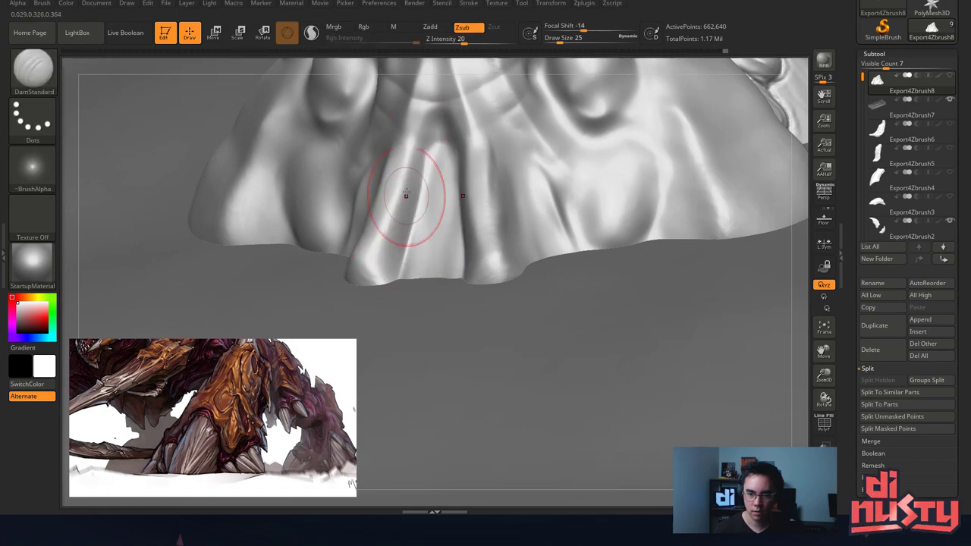
right_click_drag(400, 190, 388, 110)
left_click_drag(366, 193, 403, 82)
right_click_drag(403, 81, 447, 91)
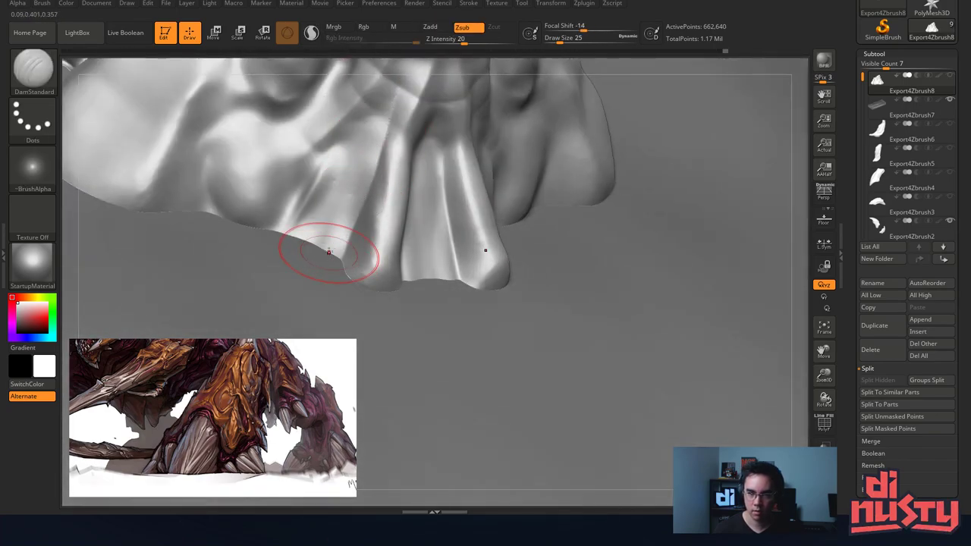
Carve and soften the creases bordering the outer toe ridge down to its rounded lower end.
left_click_drag(331, 254, 370, 163, "shift")
mouse_move(355, 243)
left_mouse_down()
mouse_move(405, 69)
mouse_move(326, 254)
mouse_move(379, 180)
mouse_move(401, 103)
left_mouse_up()
left_click_drag(402, 98, 381, 203)
mouse_move(369, 278)
left_mouse_down("shift")
mouse_move(396, 241)
mouse_move(379, 261)
left_mouse_up("shift")
left_click_drag(383, 231, 358, 317)
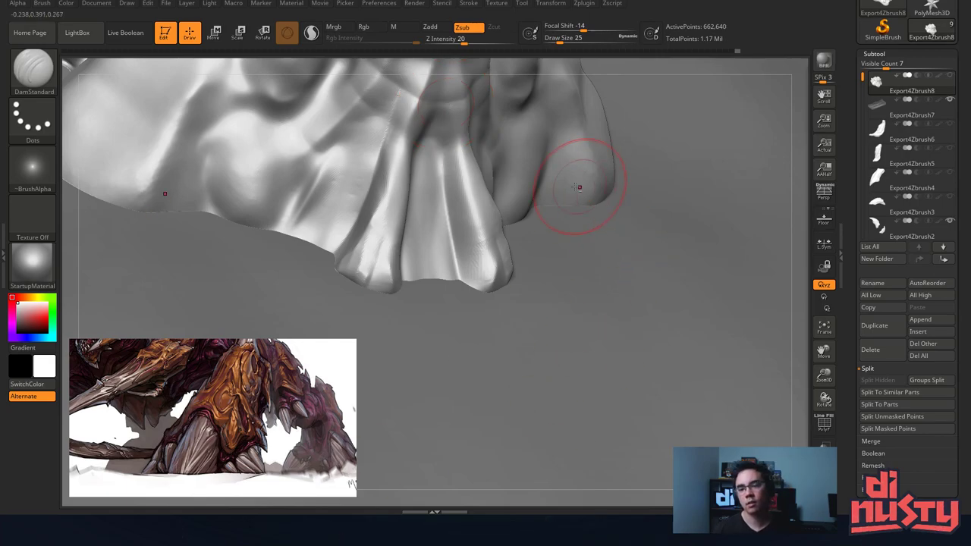
key("shift")
Deepen the crease under the lower lump on the back of the foot and carve a fold down to the toes.
mouse_move(433, 178)
right_mouse_down("alt")
mouse_move(388, 167)
mouse_move(422, 130)
mouse_move(402, 102)
mouse_move(472, 207)
mouse_move(545, 195)
mouse_move(480, 203)
mouse_move(495, 190)
mouse_move(509, 124)
mouse_move(474, 125)
mouse_move(591, 133)
right_mouse_up("alt")
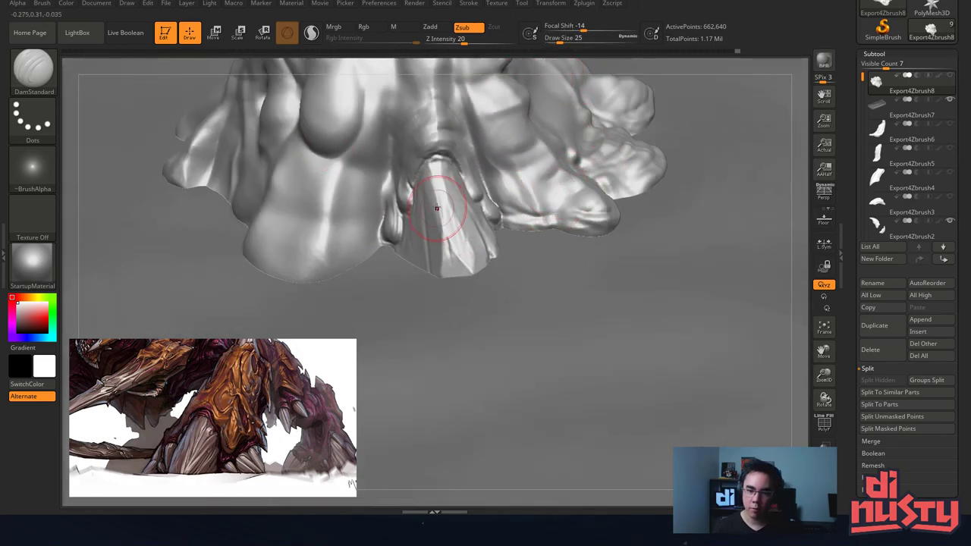
right_click_drag(454, 202, 467, 224, "alt")
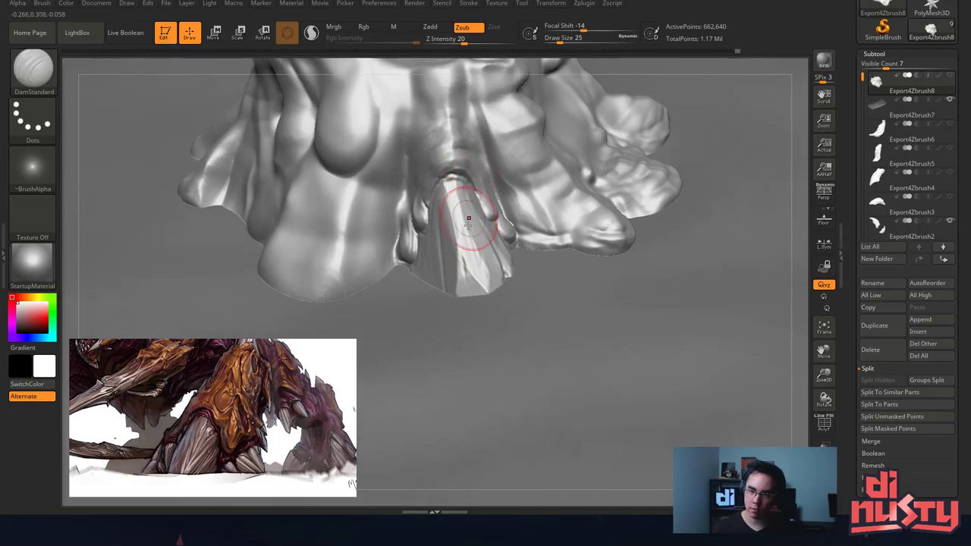
mouse_move(455, 289)
right_mouse_down()
mouse_move(444, 194)
mouse_move(483, 153)
mouse_move(472, 110)
mouse_move(520, 163)
mouse_move(489, 250)
right_mouse_up()
right_click_drag(519, 209, 513, 118)
key("ctrl+z")
left_click_drag(476, 120, 502, 136)
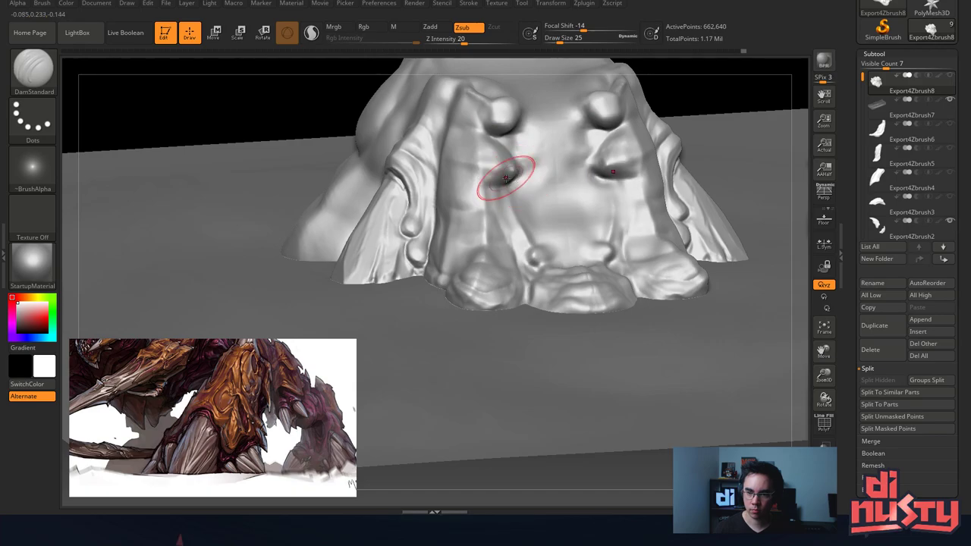
right_click_drag(464, 176, 501, 199)
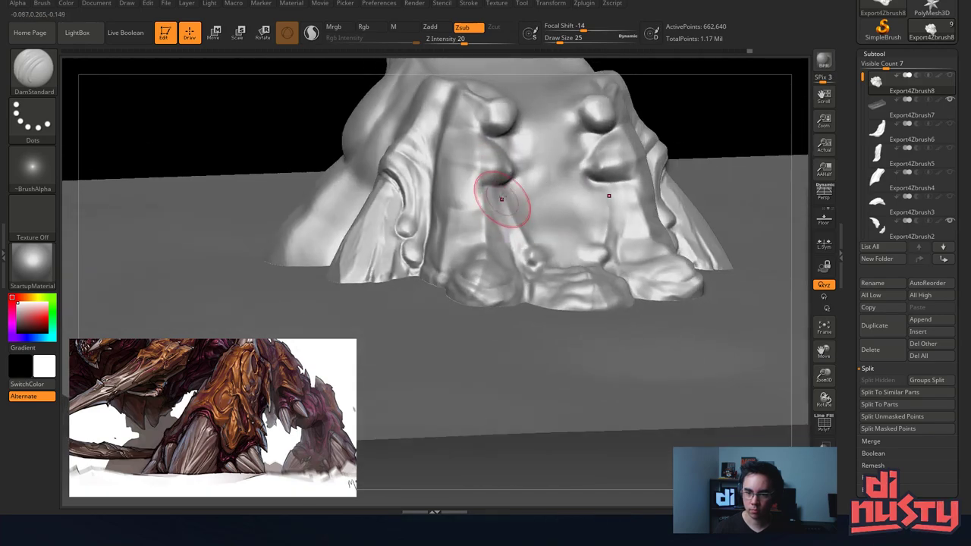
left_click_drag(510, 229, 531, 284)
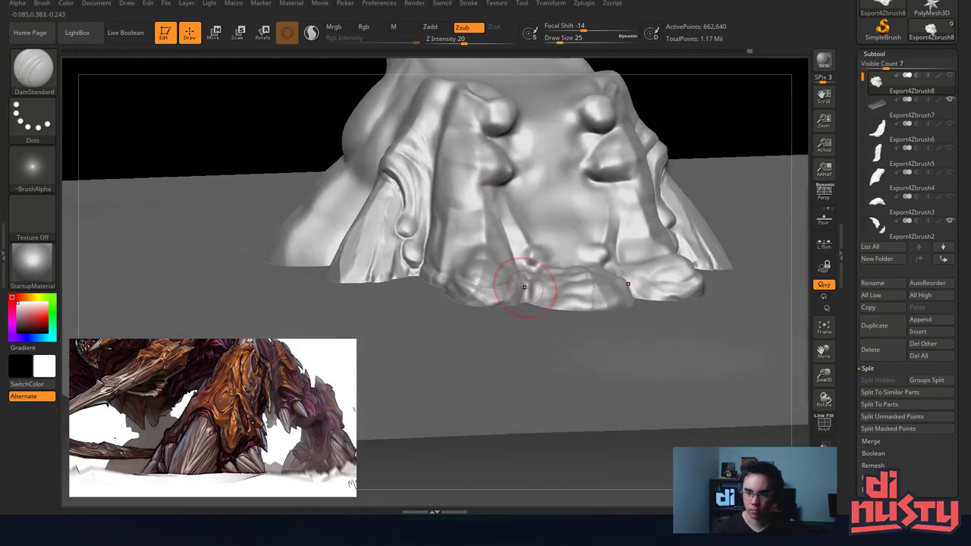
Carve a crease between the large round bulge and the folds above the claw, and smooth the skin around it.
mouse_move(523, 287)
right_mouse_down()
mouse_move(528, 316)
mouse_move(523, 261)
mouse_move(488, 238)
mouse_move(503, 206)
mouse_move(495, 264)
mouse_move(412, 254)
right_mouse_up()
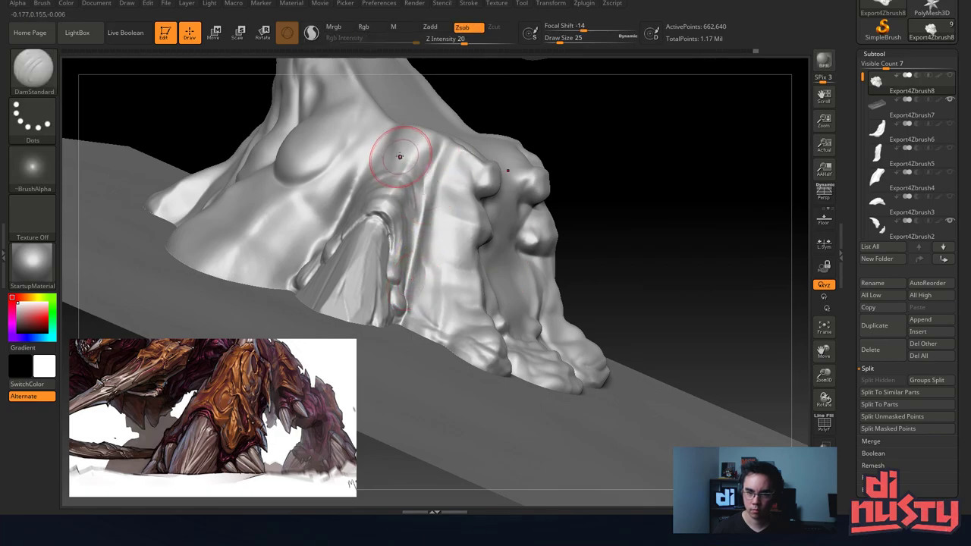
right_click_drag(419, 195, 346, 141)
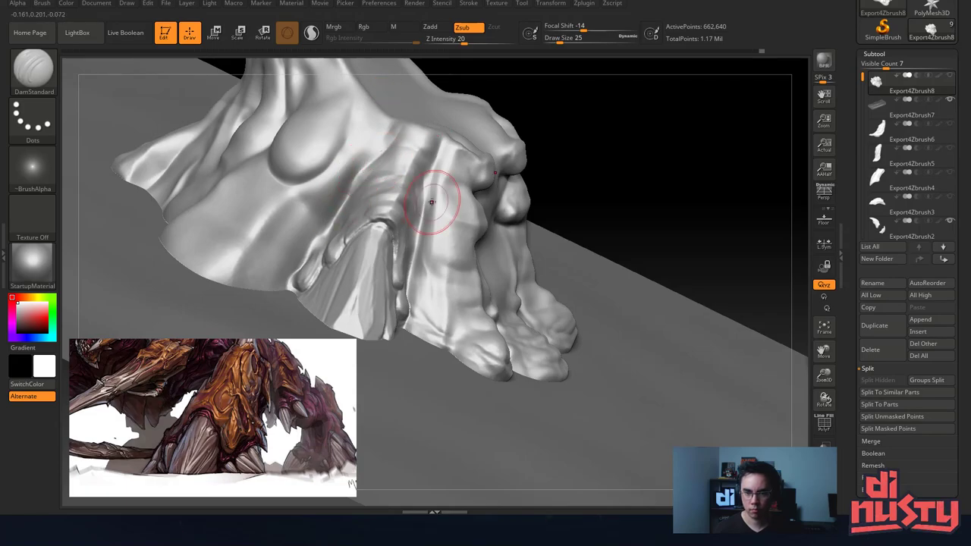
right_click_drag(438, 140, 430, 241)
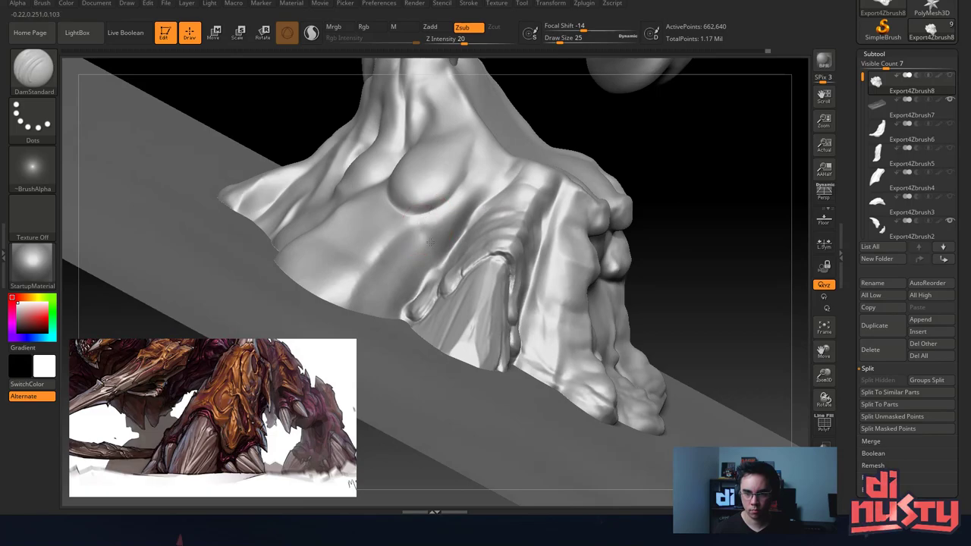
key("shift")
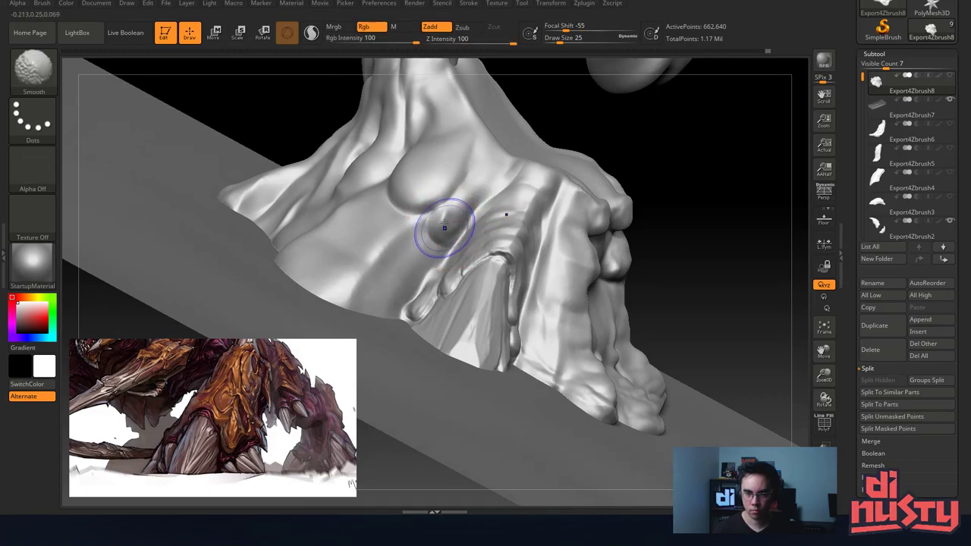
left_click_drag(474, 163, 431, 220)
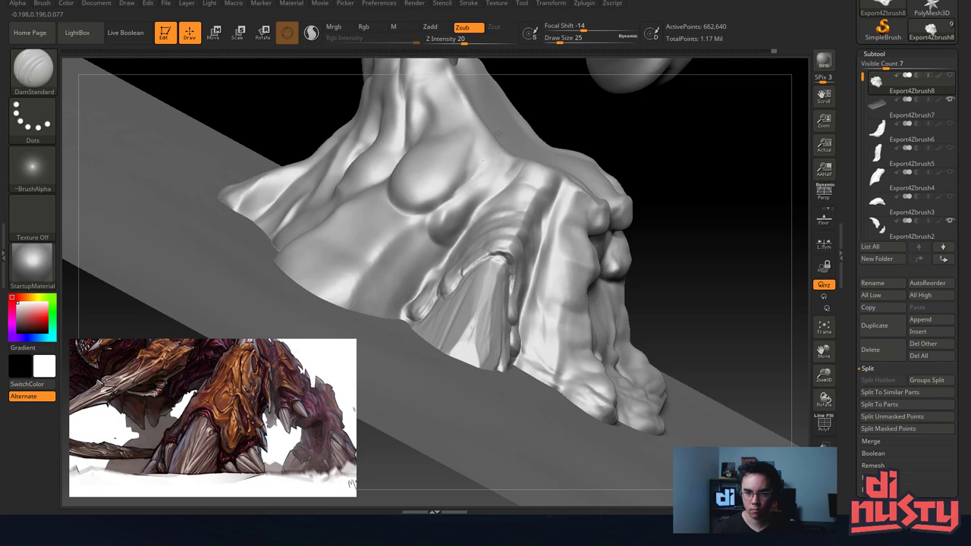
left_click_drag(481, 180, 470, 216, "shift")
mouse_move(476, 228)
right_mouse_down()
mouse_move(497, 217)
mouse_move(438, 117)
mouse_move(489, 227)
mouse_move(455, 238)
mouse_move(410, 155)
mouse_move(418, 172)
right_mouse_up()
mouse_move(341, 250)
left_mouse_down("shift")
mouse_move(337, 259)
mouse_move(312, 257)
mouse_move(338, 252)
left_mouse_up("shift")
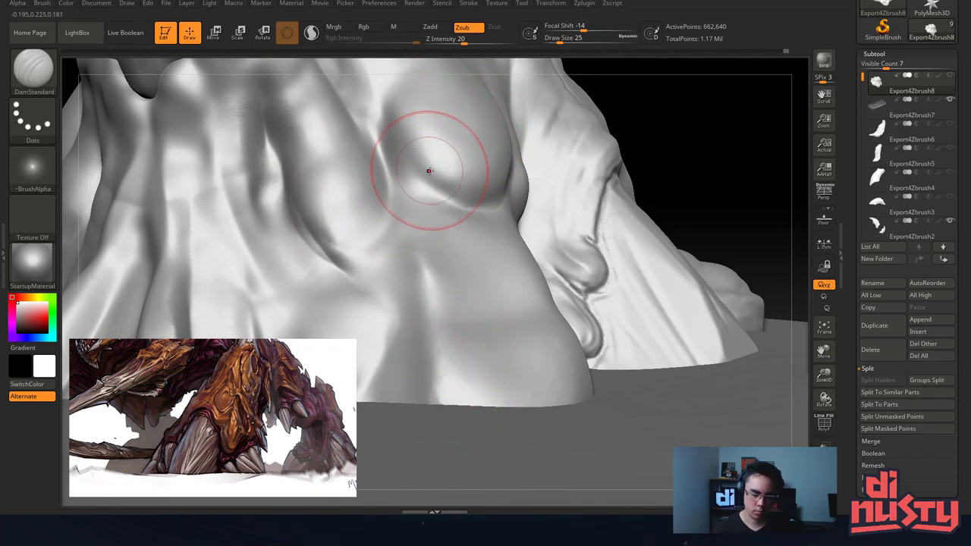
Build up a small lump beside the large round bulge with the ClayBuildup brush at draw size 20 and smooth it.
key("b")
left_click(161, 196)
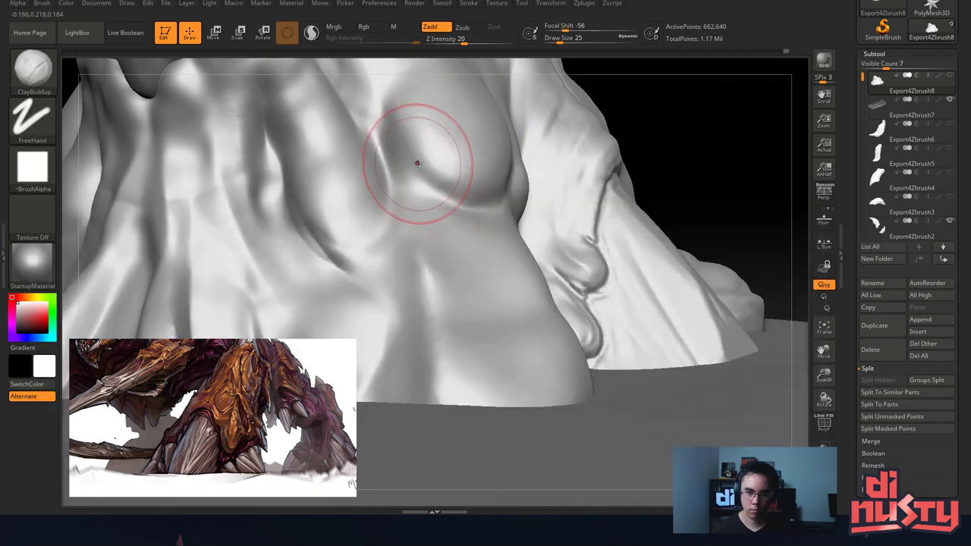
key("space")
mouse_move(405, 163)
left_mouse_down()
mouse_move(424, 161)
mouse_move(416, 183)
mouse_move(426, 180)
mouse_move(420, 147)
mouse_move(398, 156)
left_mouse_up()
left_click_drag(390, 201, 406, 160)
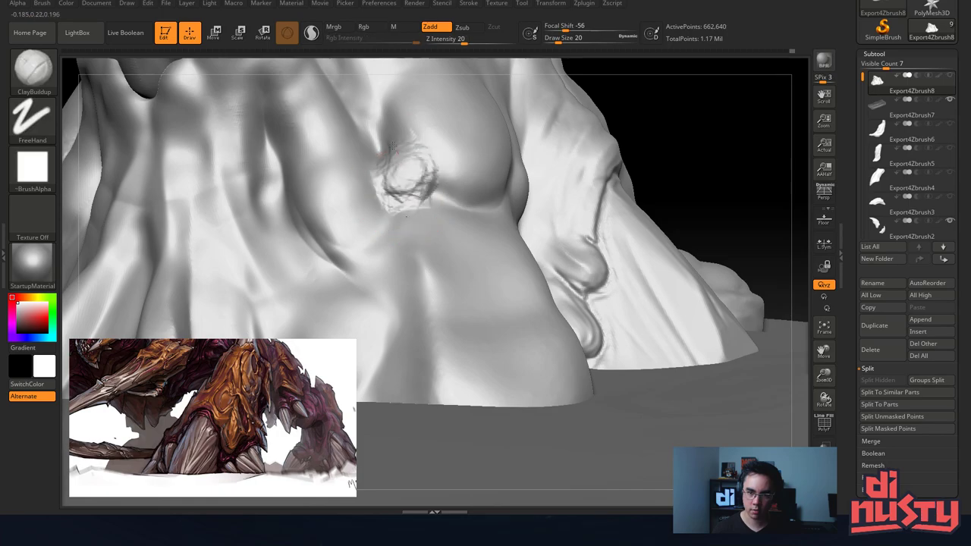
mouse_move(398, 112)
left_mouse_down("shift")
mouse_move(414, 189)
mouse_move(397, 174)
mouse_move(422, 174)
mouse_move(428, 199)
left_mouse_up("shift")
Build up a lengthwise ridge along the side of the claw below the large bulge and smooth it.
mouse_move(428, 199)
right_mouse_down()
mouse_move(405, 182)
mouse_move(418, 157)
mouse_move(401, 210)
right_mouse_up()
left_click_drag(401, 189, 401, 317)
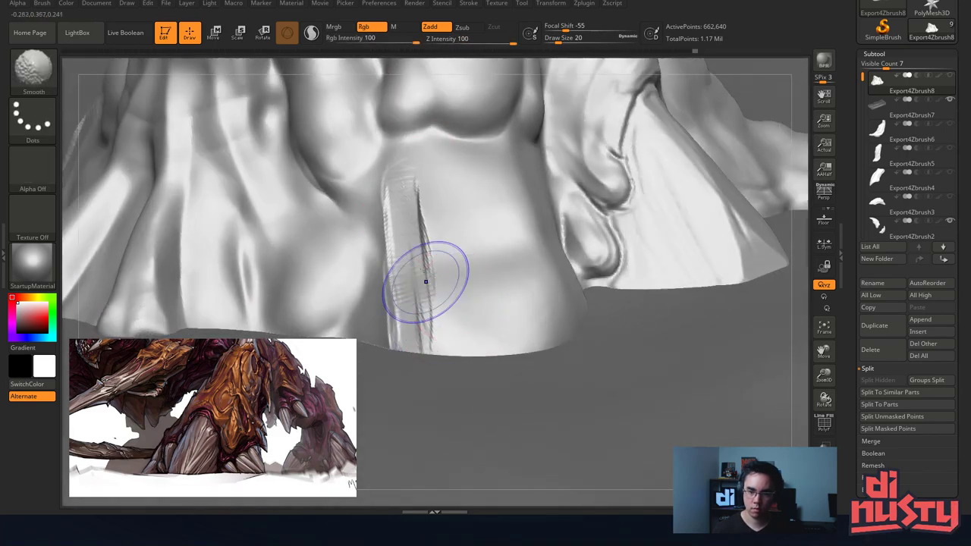
left_click_drag(425, 271, 398, 305, "shift")
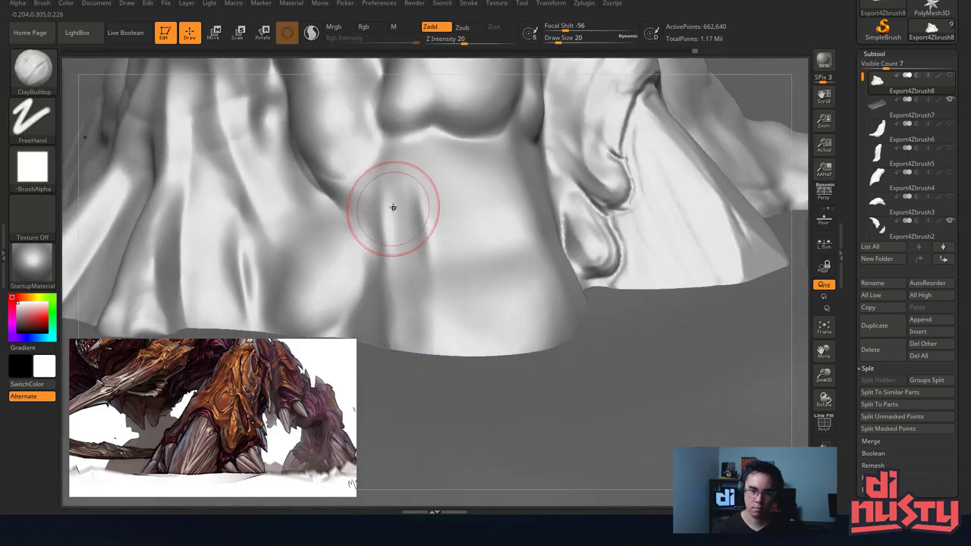
Carve the crease between the claw ridge and the neighbouring fold with the DamStandard brush, and save the project.
key("b")
left_click(231, 221)
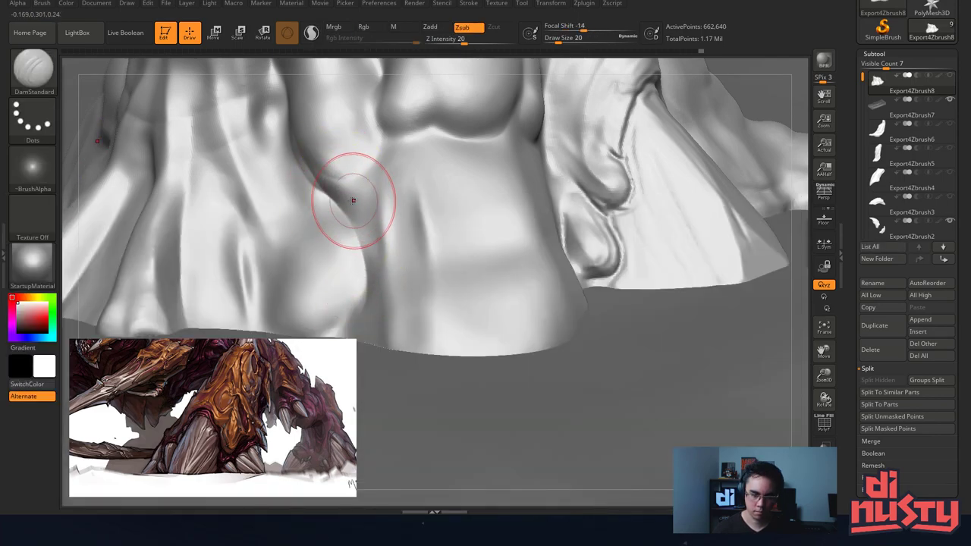
key("ctrl")
right_click_drag(360, 132, 381, 198)
right_click(381, 198)
right_click_drag(464, 171, 395, 156)
key("ctrl")
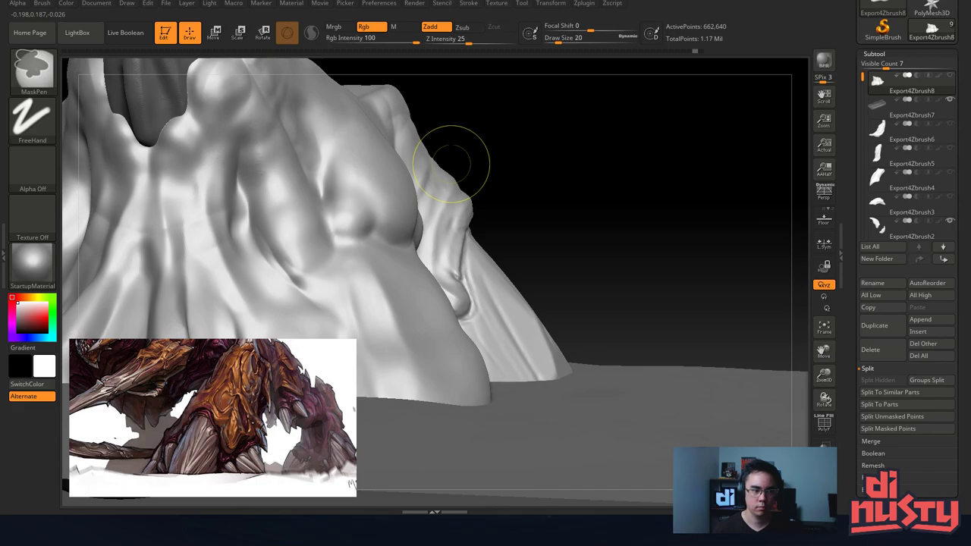
key("ctrl+s")
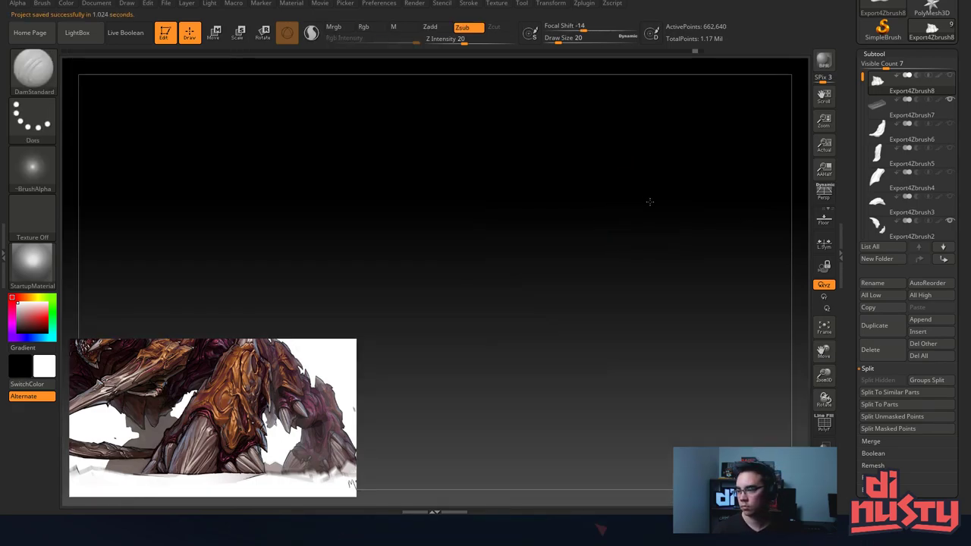
Trim flat facets into the lower end of the claw below the large bulge and mask the small lumps beside it.
mouse_move(650, 202)
left_mouse_down()
mouse_move(665, 190)
mouse_move(609, 144)
mouse_move(589, 152)
left_mouse_up()
mouse_move(589, 151)
right_mouse_down()
mouse_move(568, 200)
mouse_move(589, 159)
mouse_move(580, 181)
right_mouse_up()
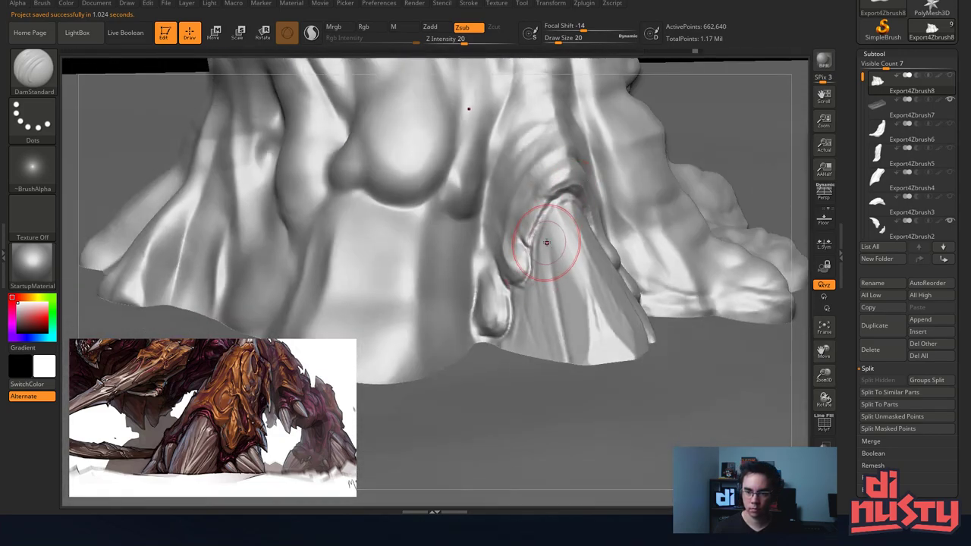
mouse_move(438, 221)
right_mouse_down()
mouse_move(493, 243)
mouse_move(513, 223)
mouse_move(526, 262)
mouse_move(487, 281)
right_mouse_up()
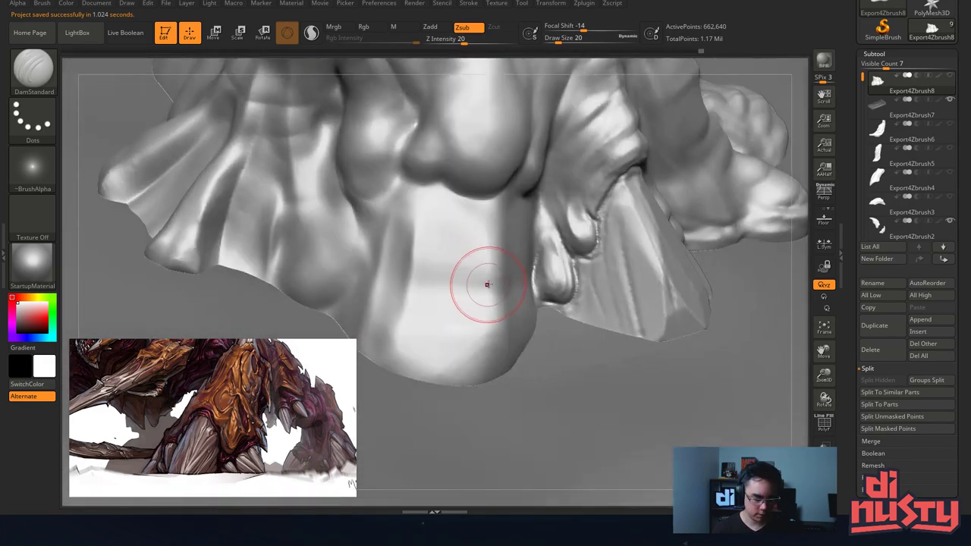
key("b")
left_click(655, 221)
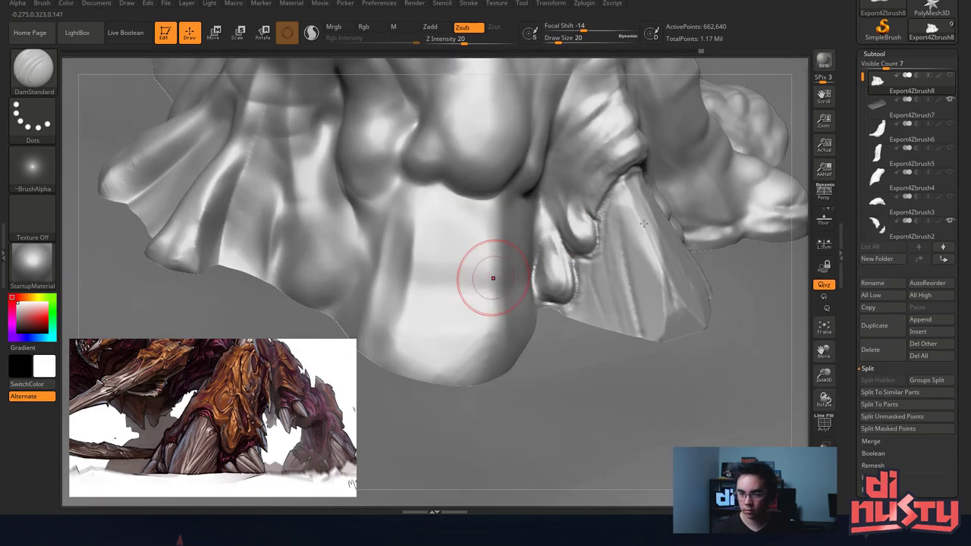
key("space")
mouse_move(410, 301)
left_mouse_down()
mouse_move(421, 309)
mouse_move(406, 323)
mouse_move(470, 383)
mouse_move(426, 359)
mouse_move(521, 343)
mouse_move(503, 292)
left_mouse_up()
key("ctrl+z")
key("ctrl+z")
key("space")
mouse_move(598, 268)
left_mouse_down()
mouse_move(562, 245)
mouse_move(580, 304)
mouse_move(576, 174)
mouse_move(550, 285)
left_mouse_up()
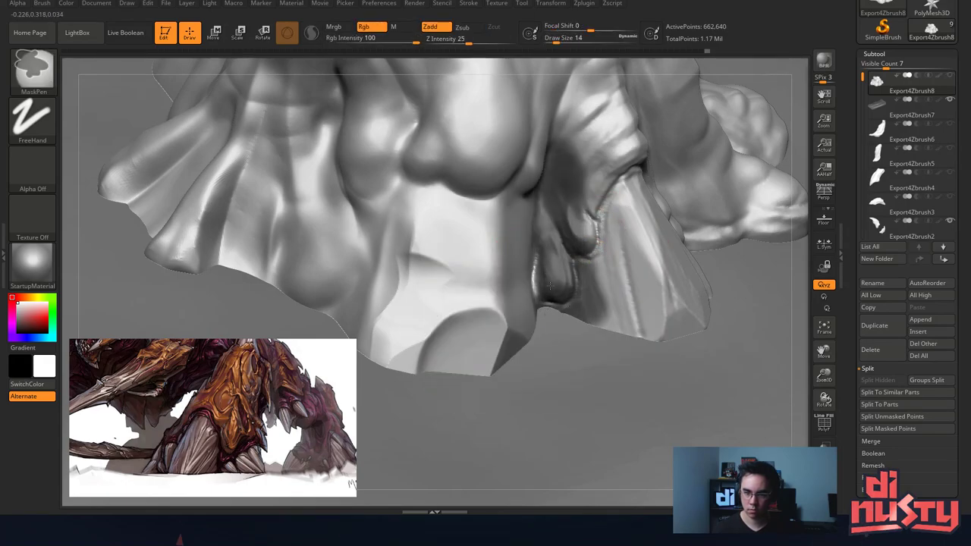
Mask the skin fold bordering the opposite side of the faceted claw, undoing a stray stroke.
mouse_move(314, 357)
left_mouse_down("ctrl")
mouse_move(323, 288)
mouse_move(315, 326)
mouse_move(331, 402)
left_mouse_up("ctrl")
mouse_move(338, 220)
left_mouse_down()
mouse_move(320, 277)
mouse_move(332, 238)
mouse_move(364, 203)
mouse_move(375, 144)
left_mouse_up()
key("ctrl+z")
right_click_drag(483, 221, 479, 183, "alt")
Trim the claw's lower end with the TrimAdaptive brush at draw size 25, undoing the last stroke.
key("b")
key("t")
key("a")
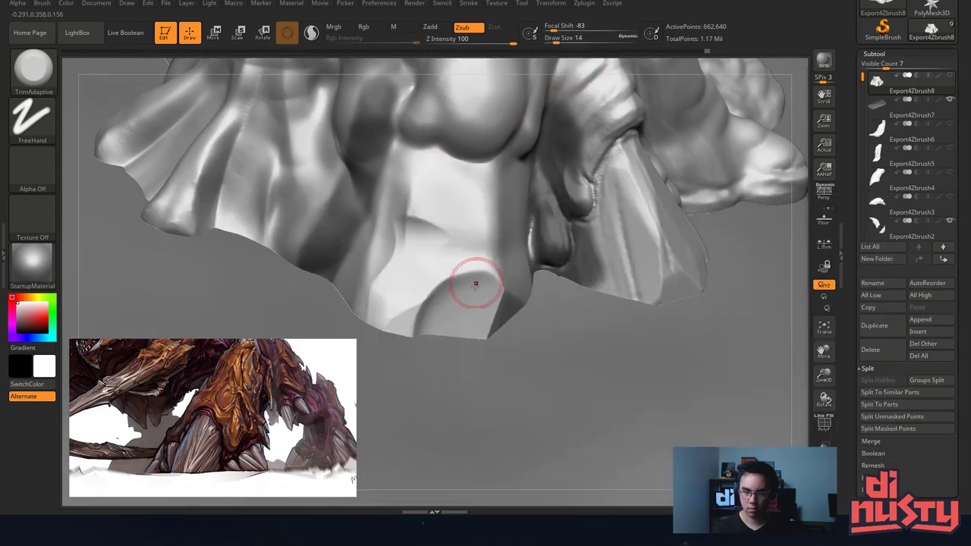
key("space")
mouse_move(464, 282)
left_mouse_down()
mouse_move(431, 310)
mouse_move(416, 302)
mouse_move(457, 308)
mouse_move(487, 286)
mouse_move(466, 315)
mouse_move(486, 352)
mouse_move(477, 216)
mouse_move(462, 228)
mouse_move(469, 246)
mouse_move(521, 294)
left_mouse_up()
key("ctrl+z")
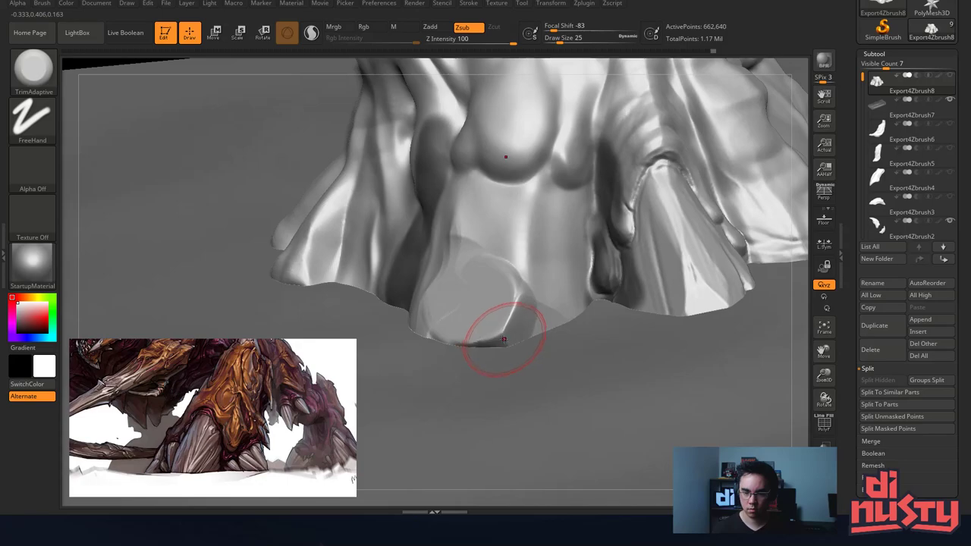
Cut a broader flat facet into the claw's tip at draw size 51, undoing a stroke.
key("space")
left_click_drag(503, 339, 507, 331)
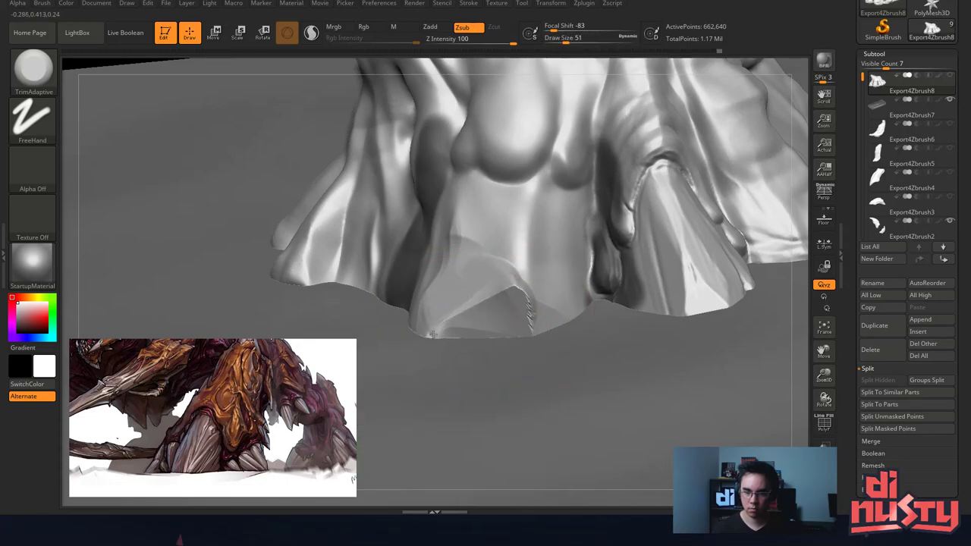
left_click_drag(432, 333, 480, 295)
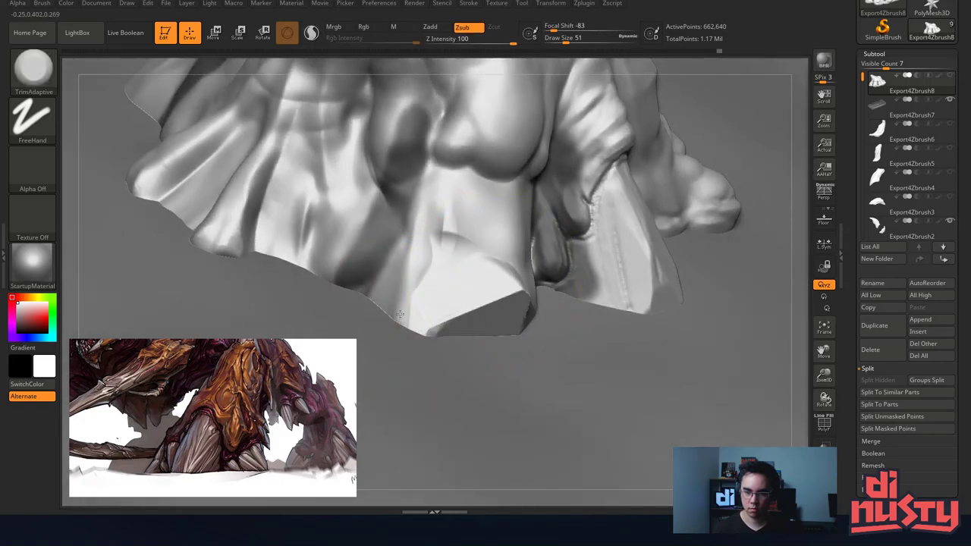
mouse_move(399, 314)
left_mouse_down()
mouse_move(385, 288)
mouse_move(400, 300)
left_mouse_up()
key("ctrl+z")
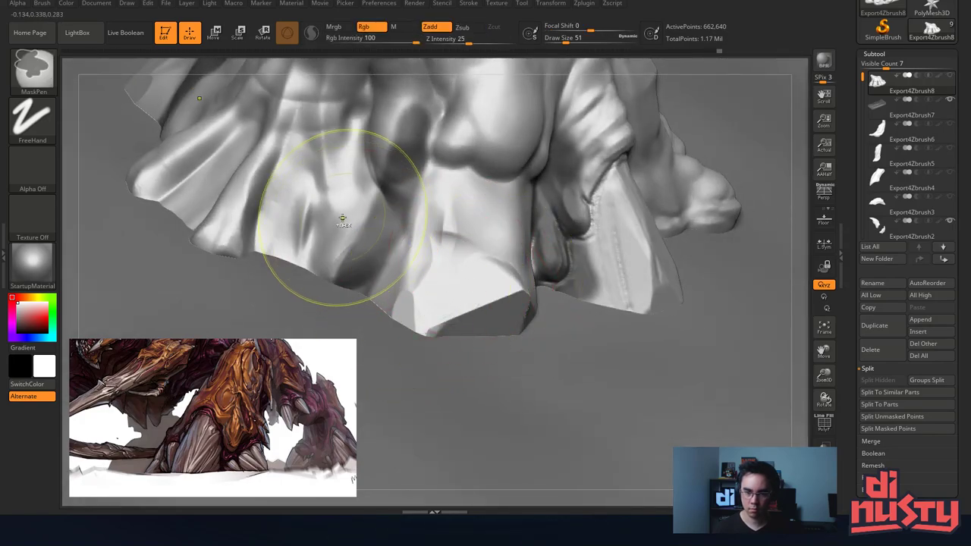
Extend the mask over the neighbouring fold and flatten the claw's adjoining edge, undoing an extra trim across the tip.
left_click_drag(342, 217, 328, 230, "ctrl")
left_click_drag(402, 306, 417, 274, "alt")
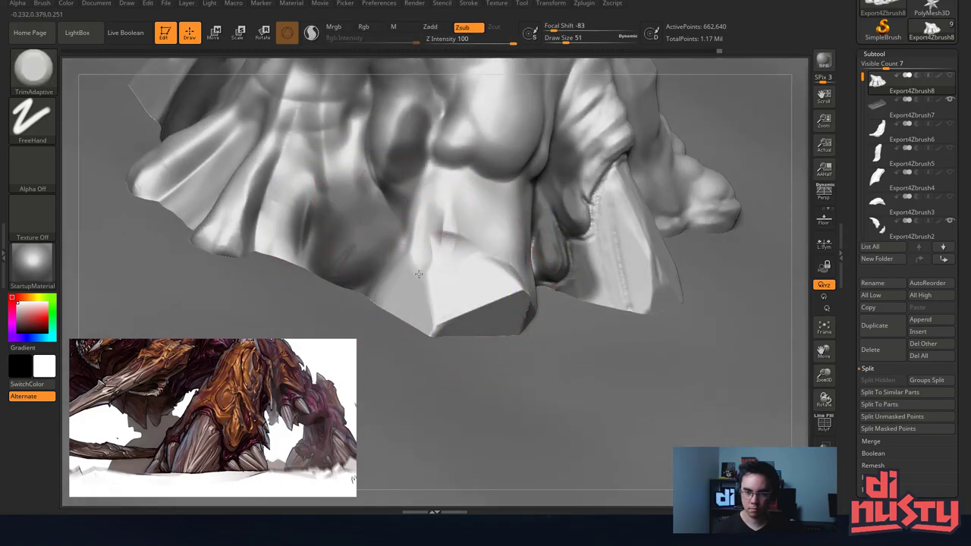
mouse_move(454, 331)
left_mouse_down()
mouse_move(449, 300)
mouse_move(457, 299)
left_mouse_up()
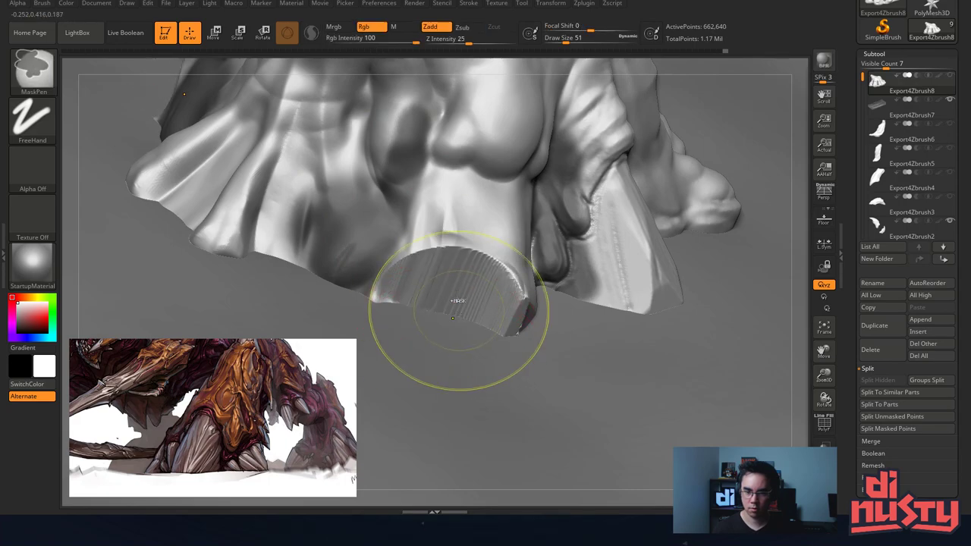
key("ctrl+z")
Recut the angular planes along the front and tip of the claw, undoing the unwanted trimming strokes.
right_click_drag(449, 318, 438, 332)
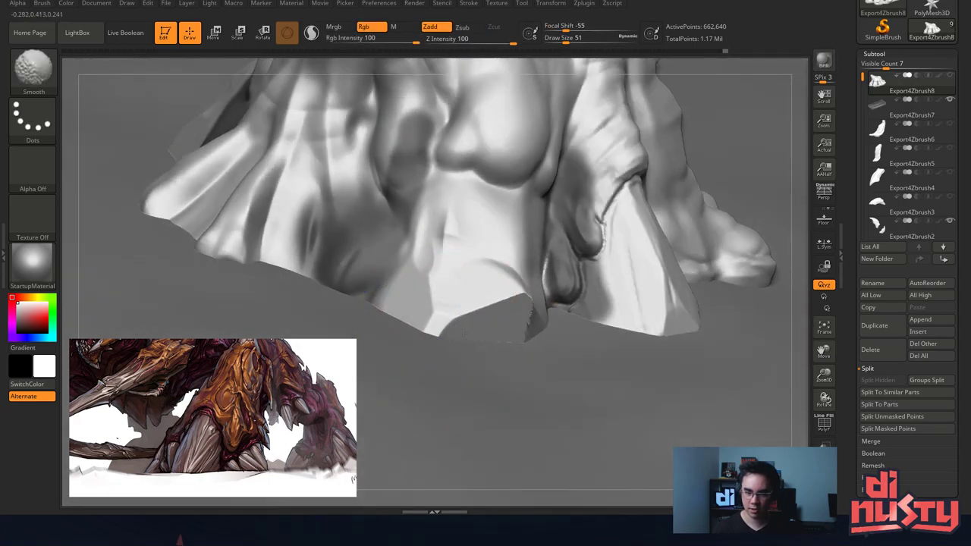
mouse_move(446, 318)
left_mouse_down()
mouse_move(441, 334)
mouse_move(472, 303)
mouse_move(552, 323)
mouse_move(522, 254)
left_mouse_up()
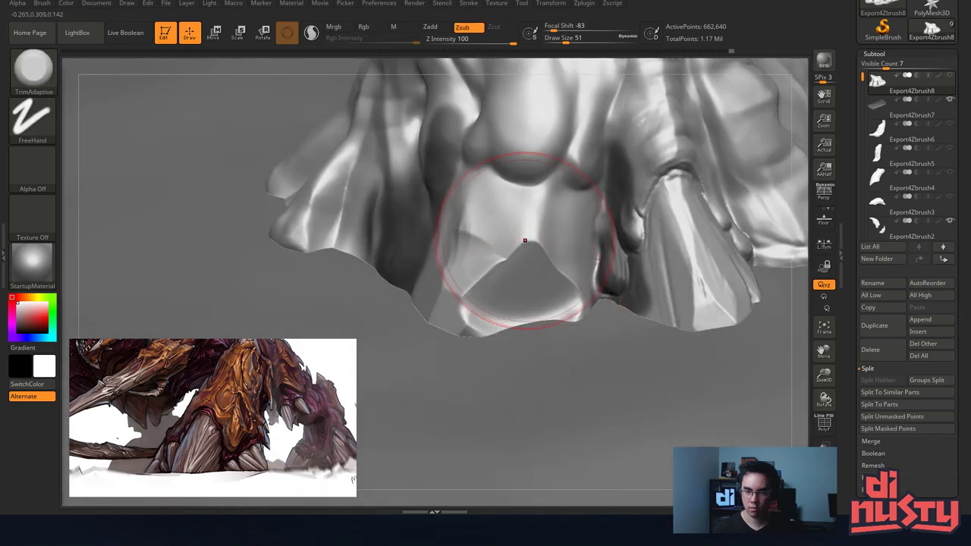
key("ctrl+z")
key("ctrl+z")
left_click_drag(521, 291, 529, 232)
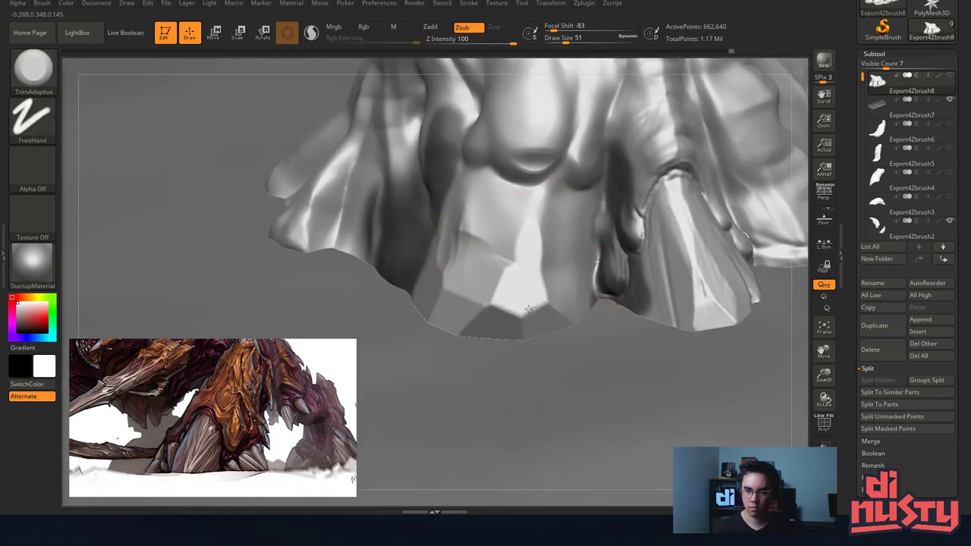
right_click_drag(535, 232, 527, 232)
key("ctrl+z")
Mask the large bulge above the claw and try another trim up the claw's front, undoing the stroke.
mouse_move(535, 114)
left_mouse_down("ctrl")
mouse_move(520, 118)
mouse_move(519, 135)
mouse_move(476, 131)
left_mouse_up("ctrl")
left_click_drag(492, 320, 541, 263)
key("ctrl+z")
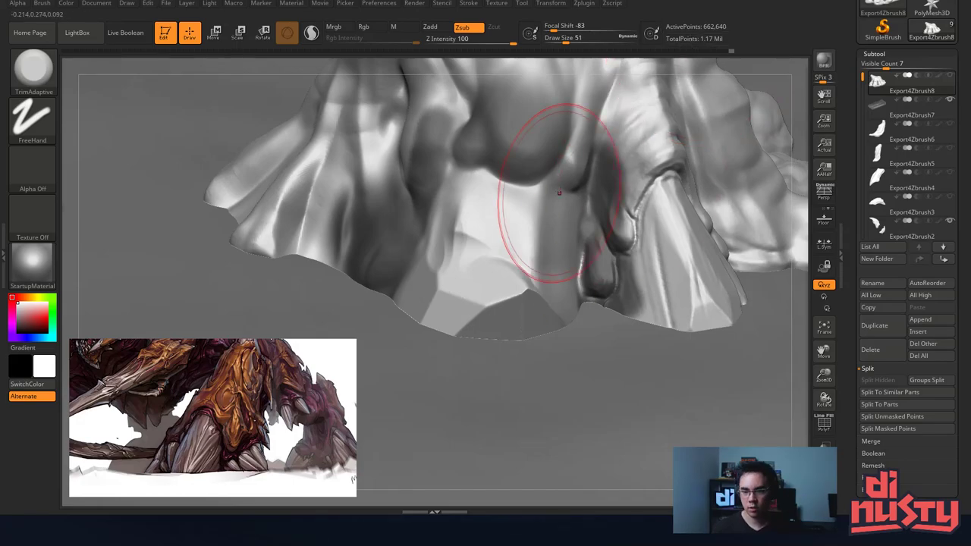
Clear the mask from the bulge and folds surrounding the faceted claw.
mouse_move(559, 195)
right_mouse_down()
mouse_move(535, 241)
mouse_move(401, 238)
right_mouse_up()
right_click_drag(602, 273, 637, 176, "ctrl")
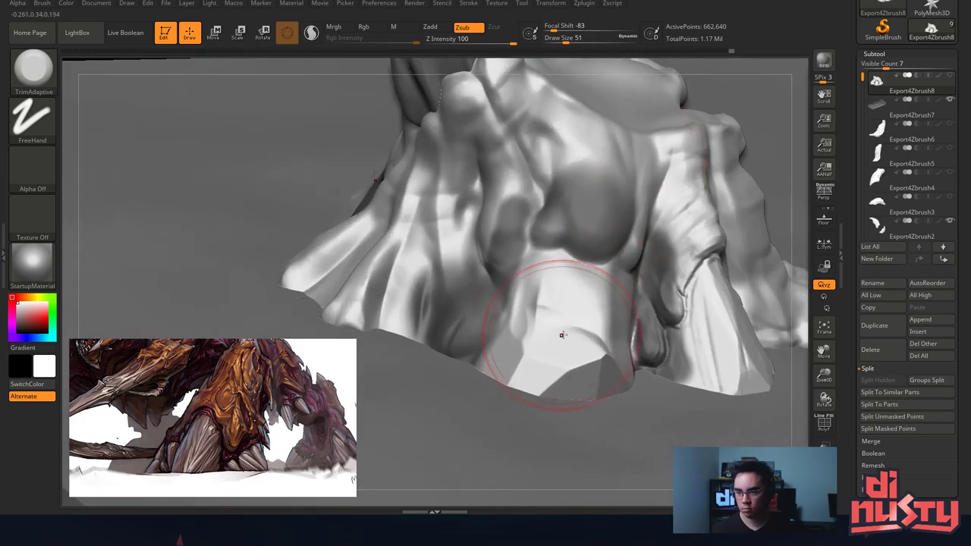
right_click_drag(589, 355, 572, 234)
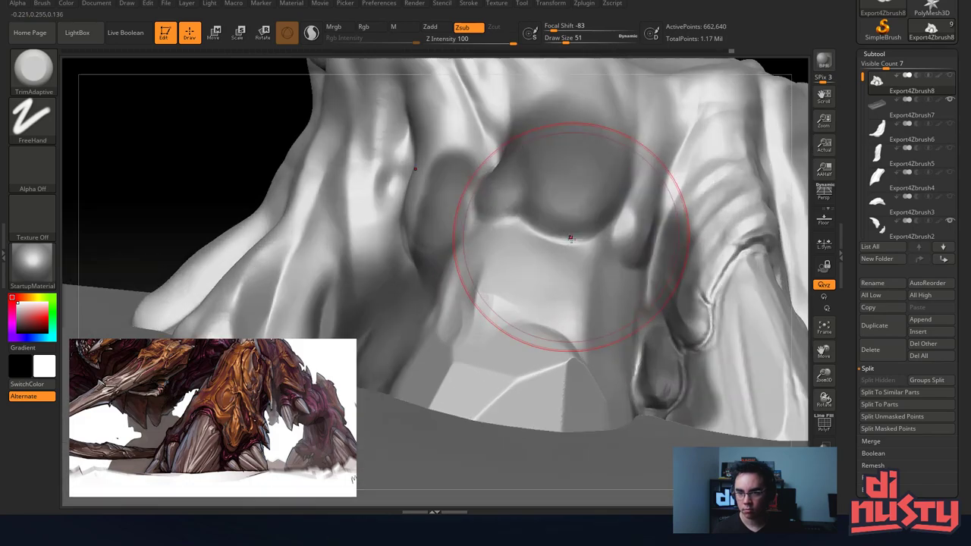
left_click(201, 156, "ctrl")
left_click_drag(201, 156, 216, 168, "ctrl")
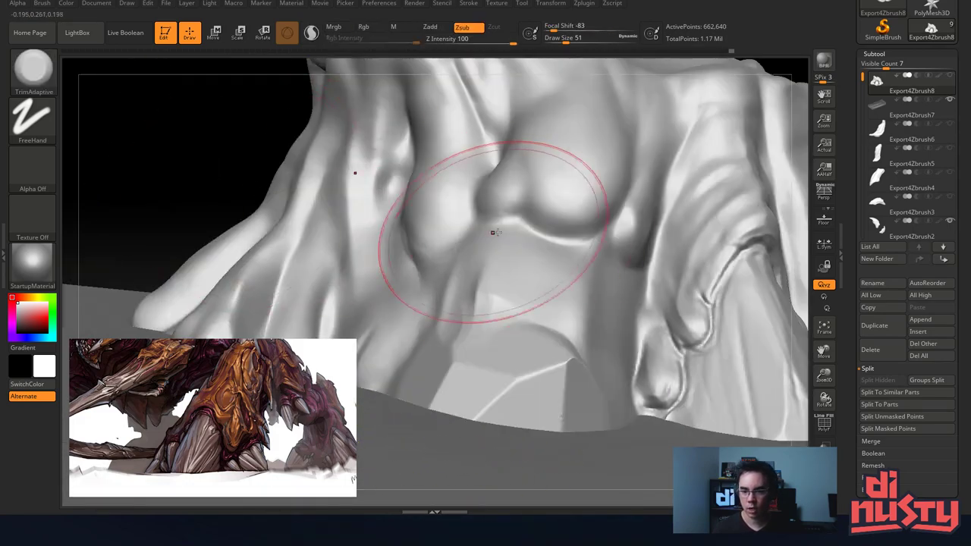
mouse_move(492, 232)
right_mouse_down()
mouse_move(520, 217)
mouse_move(540, 223)
right_mouse_up()
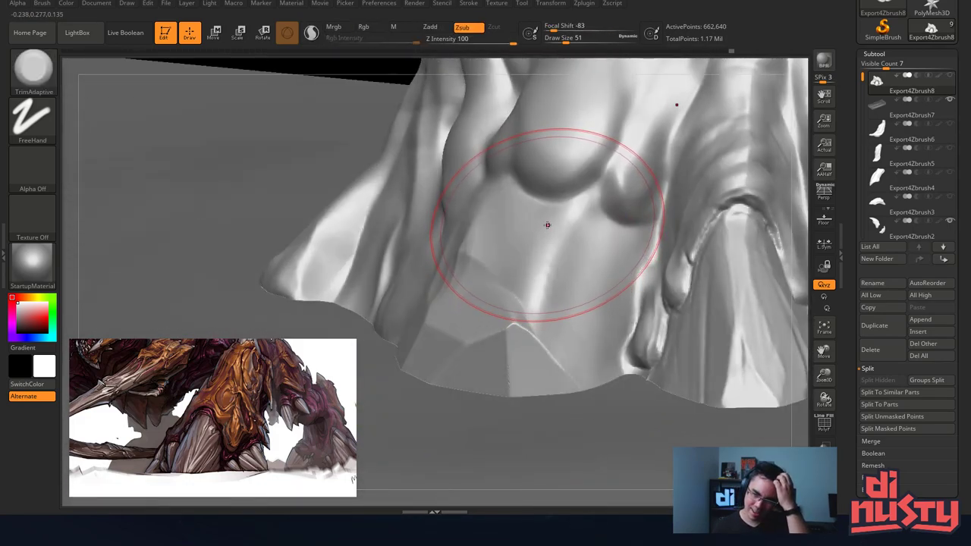
mouse_move(595, 204)
right_mouse_down()
mouse_move(606, 170)
mouse_move(561, 228)
right_mouse_up()
Mask the whole faceted claw up to the bulge, refining its edge at draw size 18, and clear the mask again.
key("space")
left_click_drag(531, 283, 530, 260)
mouse_move(502, 190)
left_mouse_down("ctrl")
mouse_move(469, 200)
mouse_move(517, 211)
mouse_move(541, 252)
mouse_move(500, 206)
mouse_move(570, 218)
mouse_move(580, 356)
mouse_move(607, 251)
mouse_move(554, 356)
mouse_move(516, 260)
mouse_move(421, 318)
mouse_move(394, 243)
mouse_move(524, 350)
left_mouse_up("ctrl")
key("space")
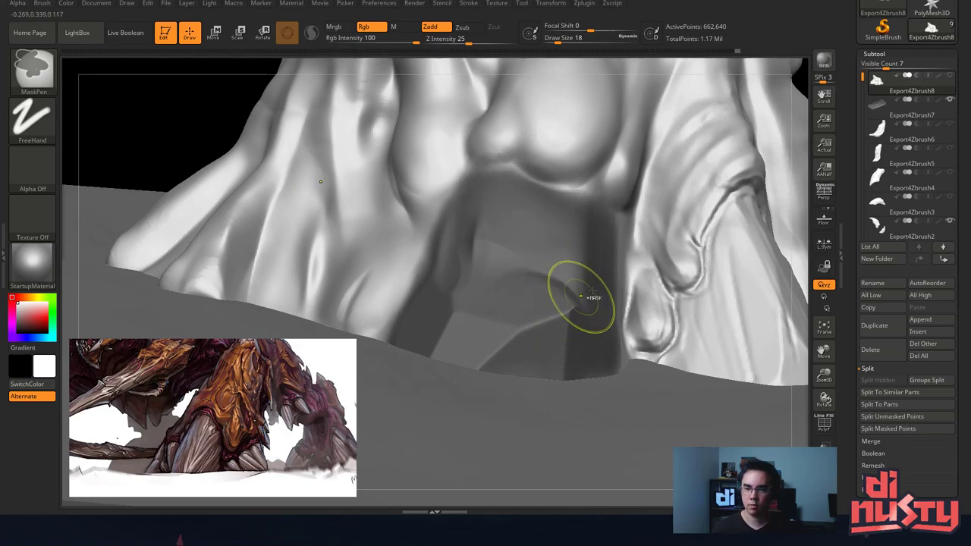
left_click(674, 247, "ctrl")
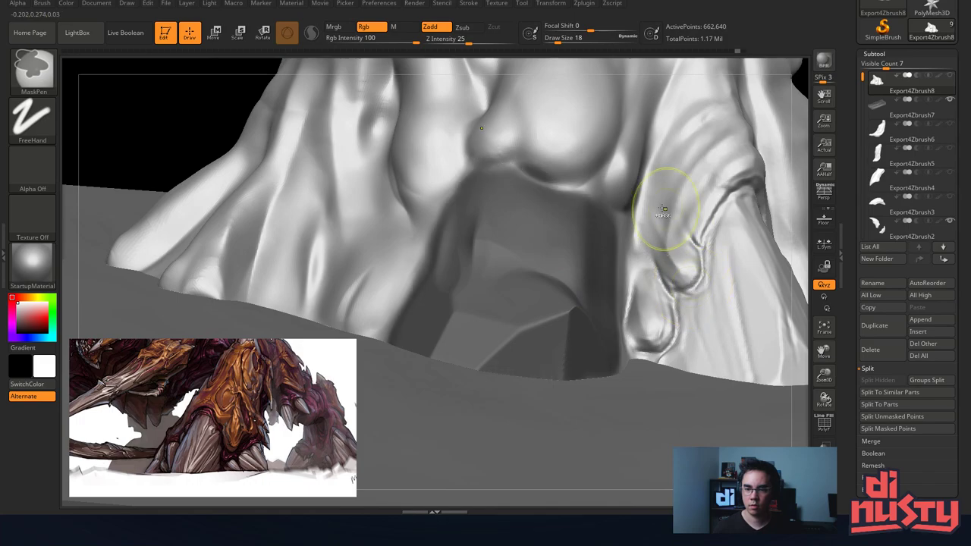
left_click_drag(156, 109, 181, 115, "ctrl")
left_click(185, 116, "ctrl")
left_click(187, 115, "ctrl")
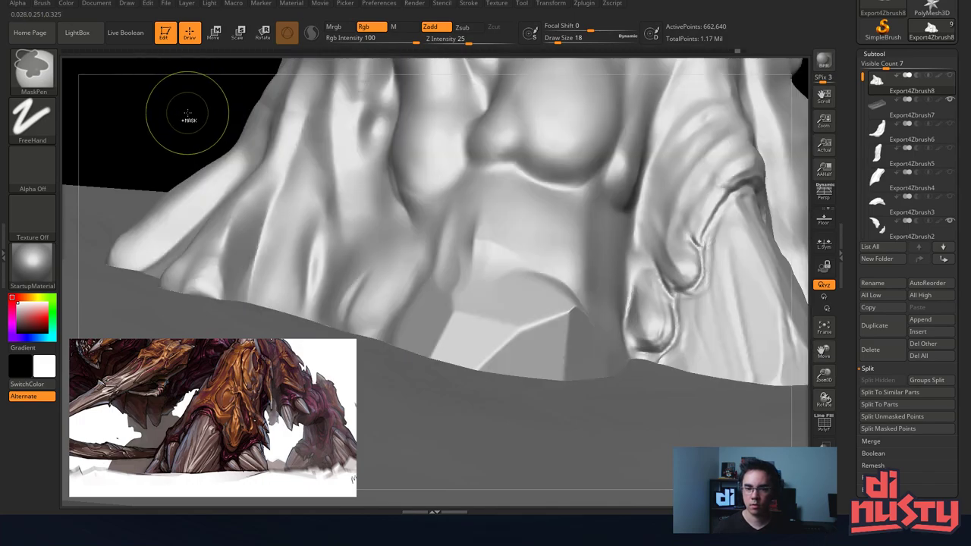
Undo the mask clearing to bring back the mask on everything around the faceted claw.
key("ctrl+z")
key("ctrl+z")
key("ctrl+z")
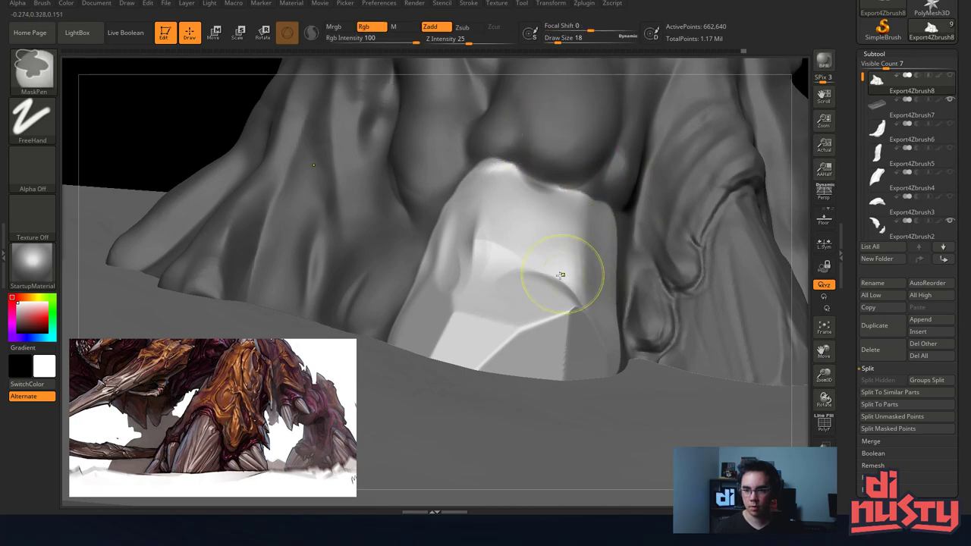
mouse_move(610, 241)
right_mouse_down()
mouse_move(634, 241)
mouse_move(592, 204)
mouse_move(484, 189)
right_mouse_up()
left_click_drag(483, 189, 559, 119)
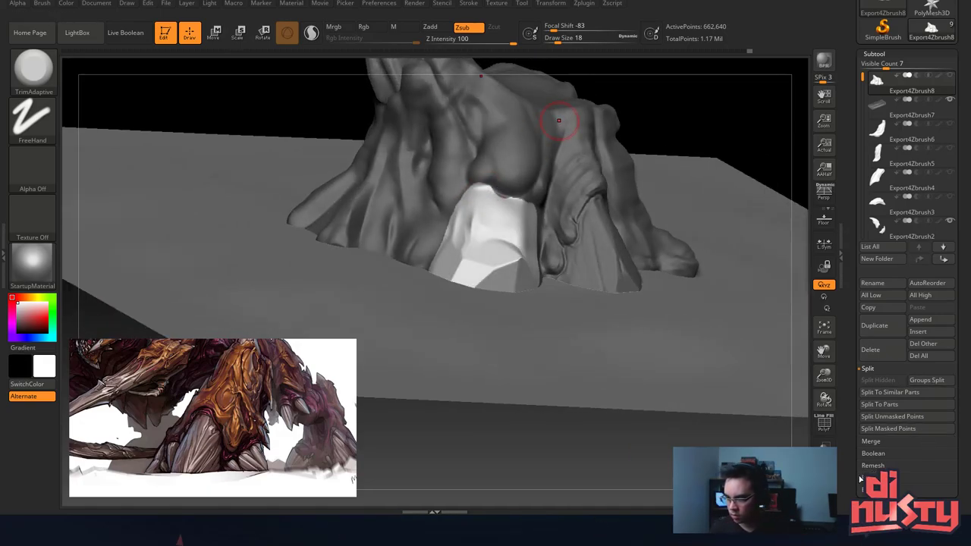
Try extracting the claw area as a new piece with an extract thickness of 0.05.
left_click(870, 489)
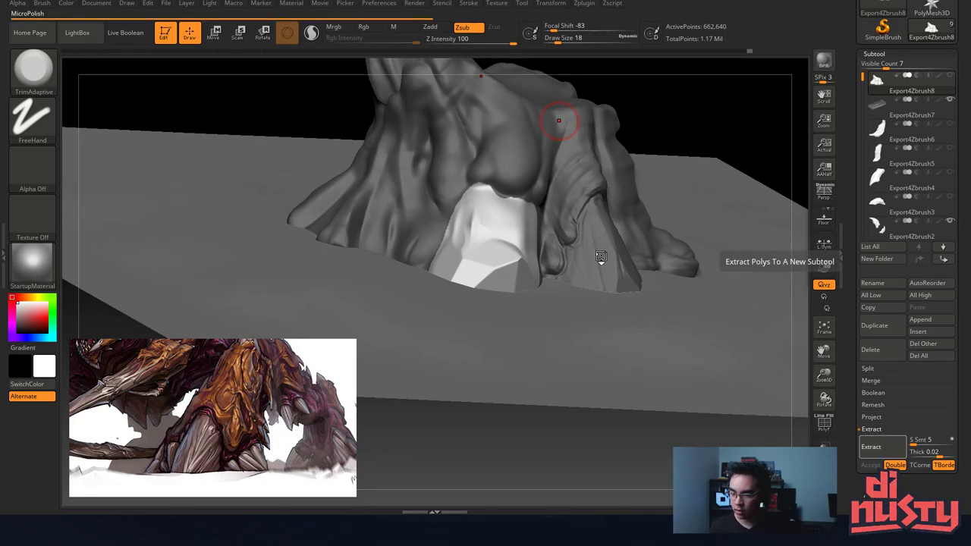
mouse_move(645, 201)
right_mouse_down()
mouse_move(531, 282)
mouse_move(510, 315)
mouse_move(514, 286)
mouse_move(547, 283)
right_mouse_up()
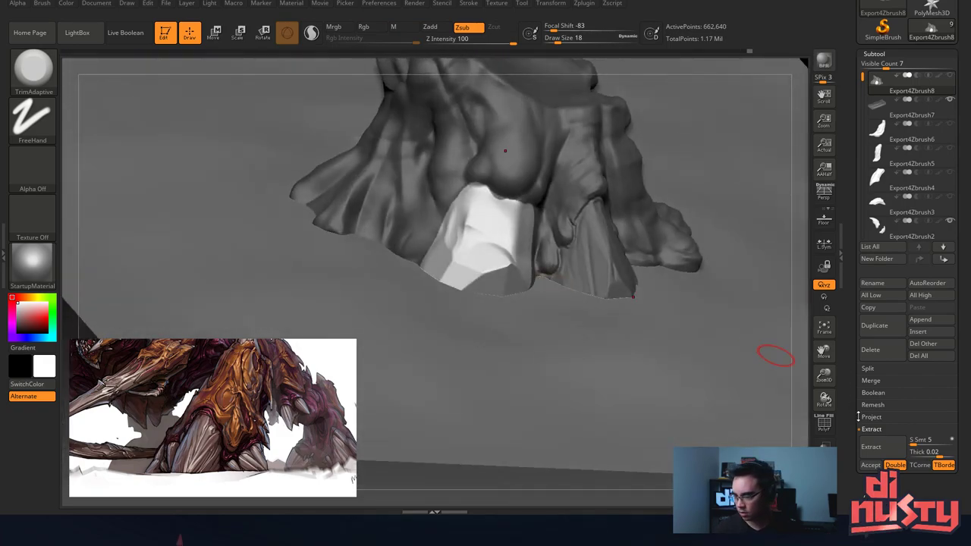
left_click(933, 451)
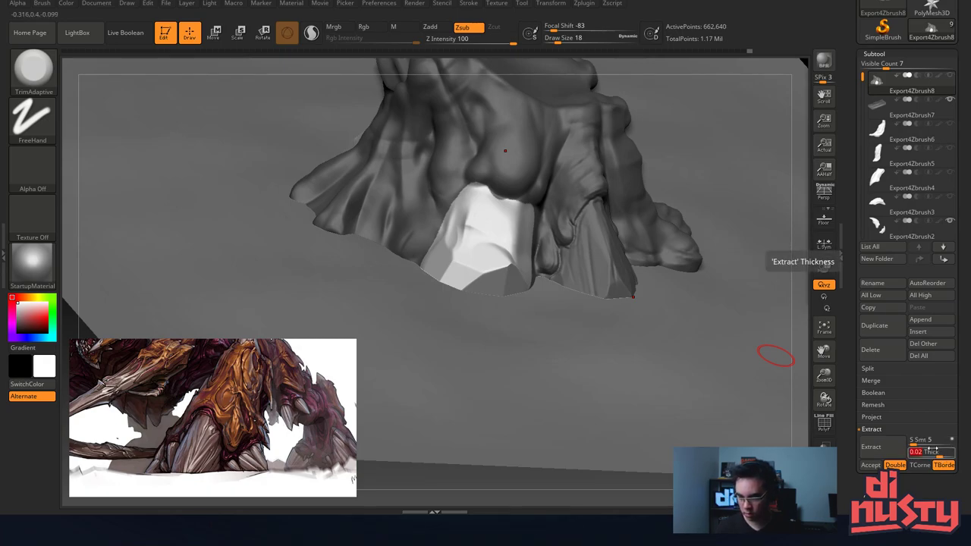
type(".05")
key("Return")
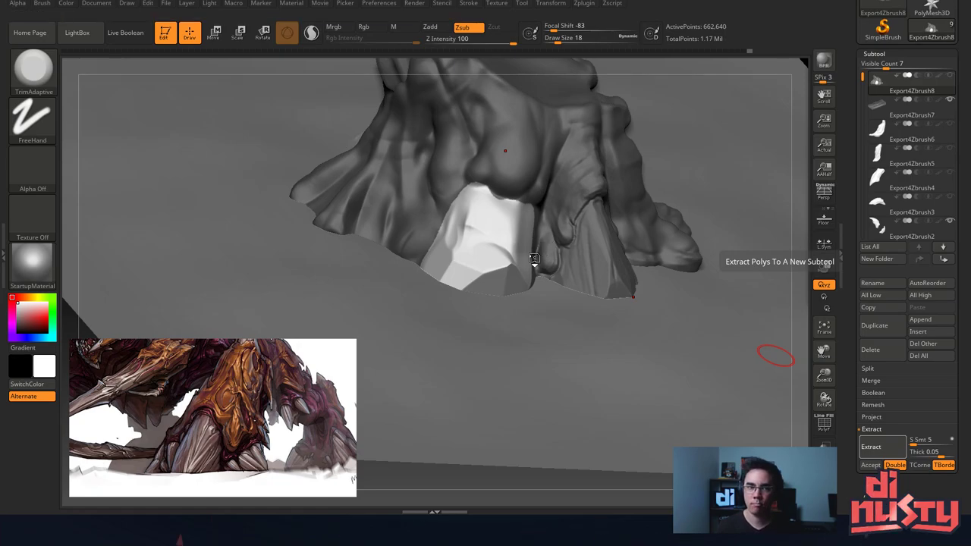
left_click(535, 257, "ctrl")
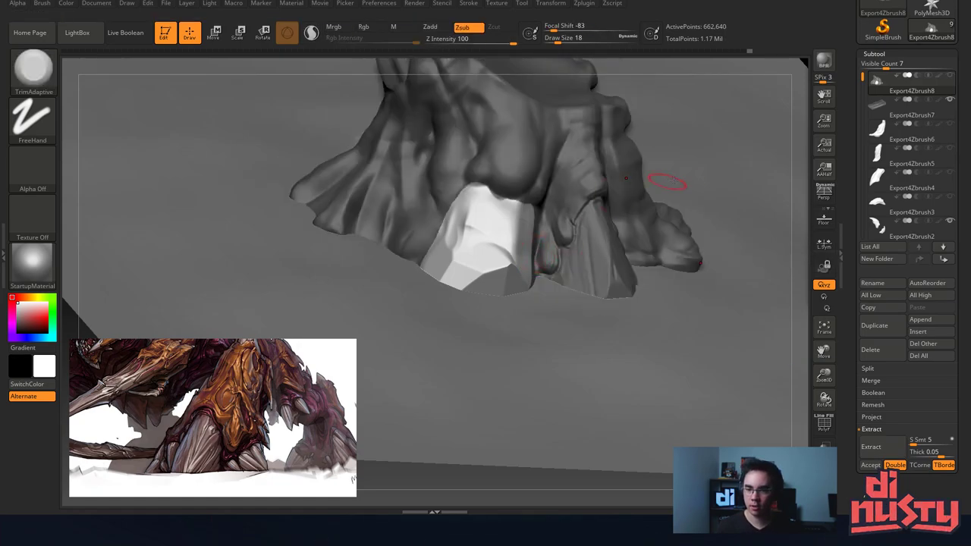
Invert the mask so that it covers only the faceted claw.
left_click_drag(671, 180, 681, 85)
left_click(680, 83, "ctrl")
left_click_drag(695, 120, 637, 218)
right_click(634, 225)
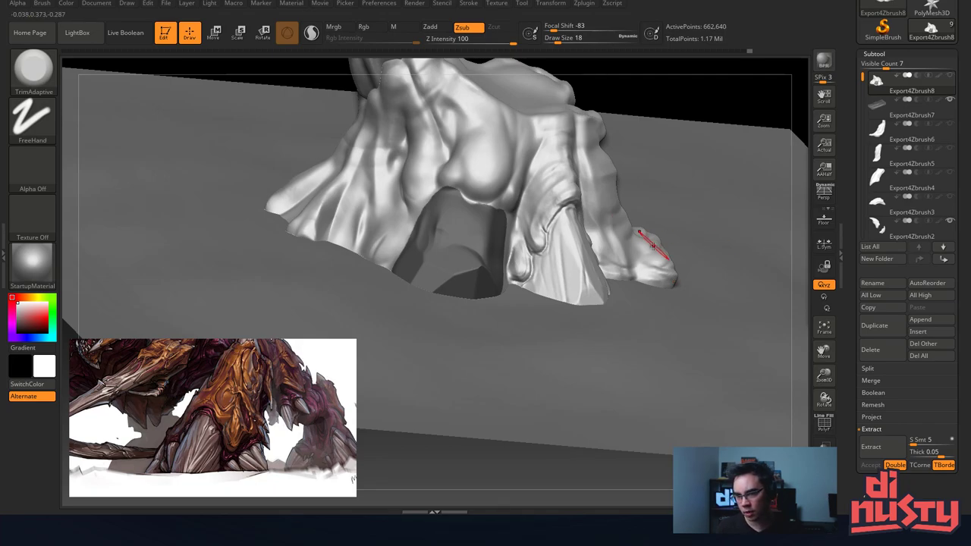
right_click_drag(652, 245, 616, 249)
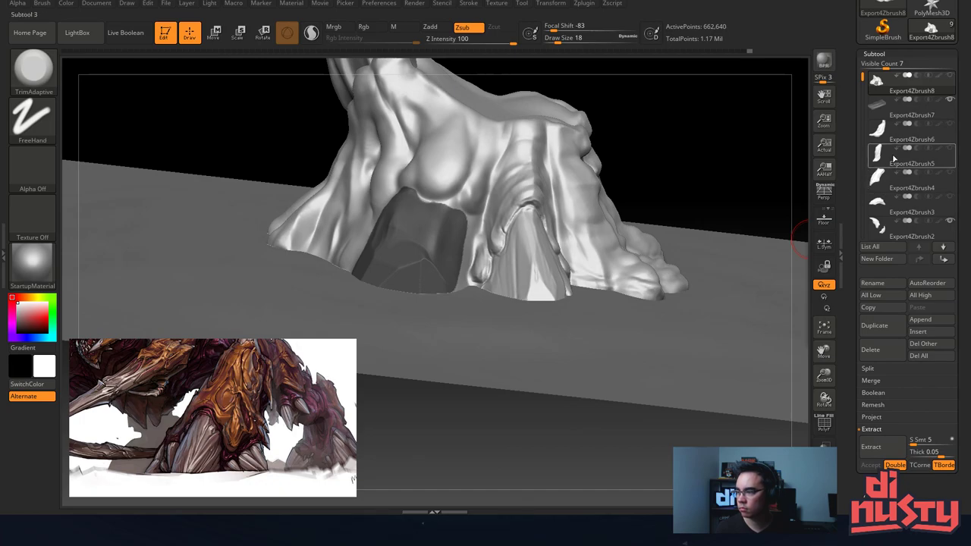
left_click(880, 54)
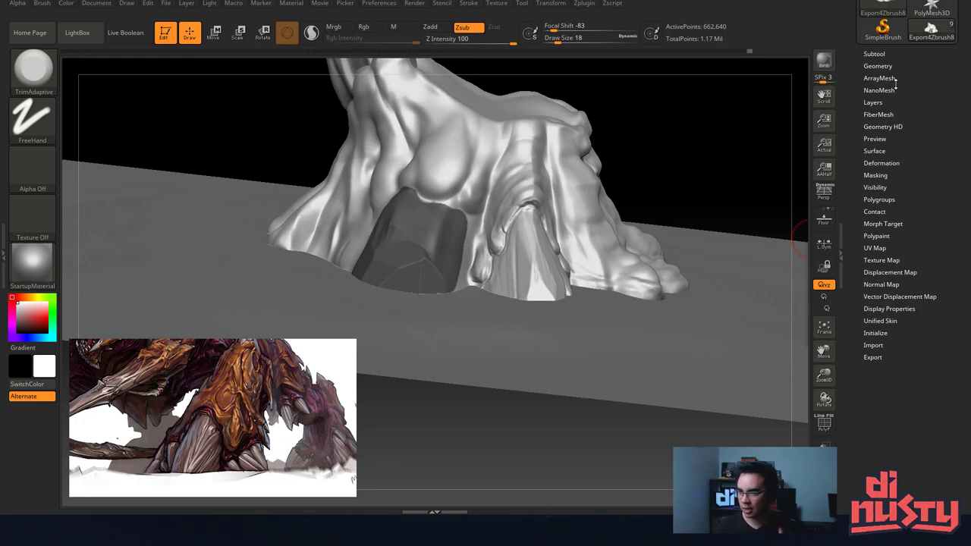
Touch up the mask along the claw's edge at draw size 7 and set the trimming brush's draw size to 31.
mouse_move(553, 208)
right_mouse_down("ctrl")
mouse_move(485, 304)
mouse_move(434, 310)
right_mouse_up("ctrl")
key("space")
mouse_move(479, 245)
left_mouse_down()
mouse_move(484, 231)
mouse_move(483, 249)
left_mouse_up()
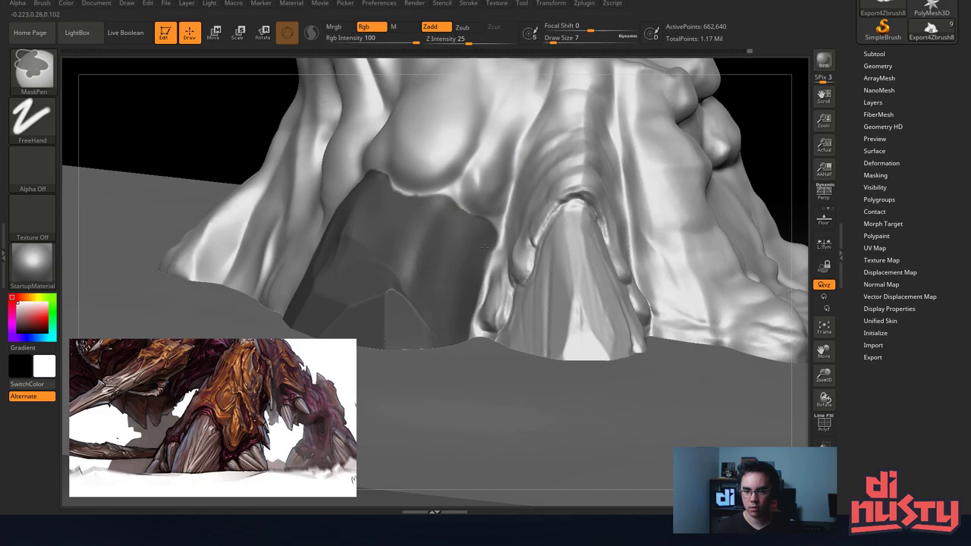
right_click_drag(599, 350, 626, 349)
key("space")
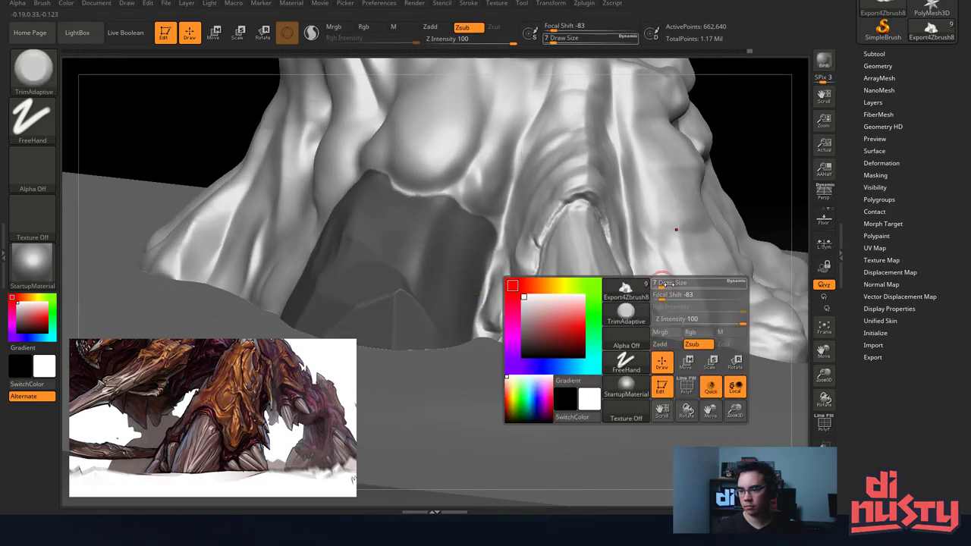
left_click_drag(668, 284, 672, 283)
right_click_drag(716, 202, 707, 223, "alt")
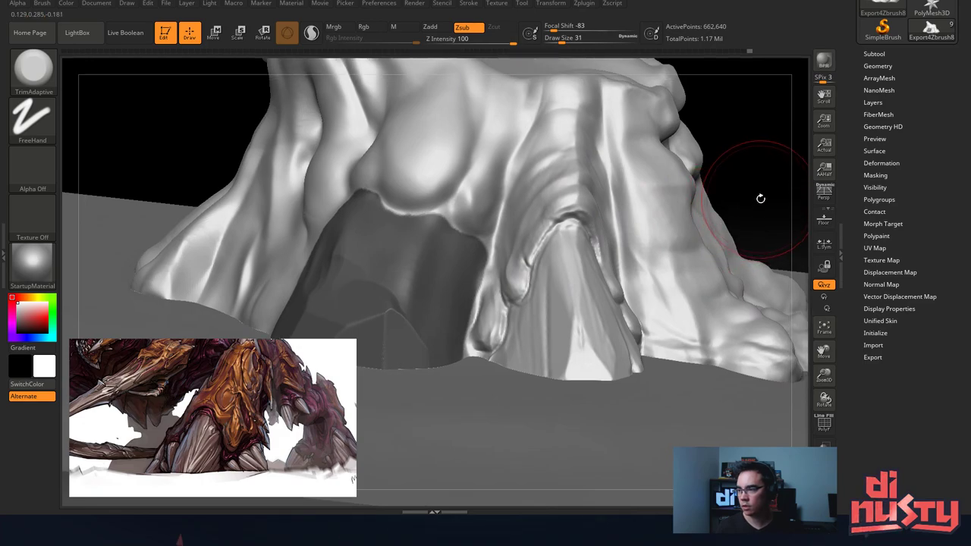
Split the masked claw off the foot as a separate subtool and undo the split.
left_click(874, 54)
left_click(879, 369)
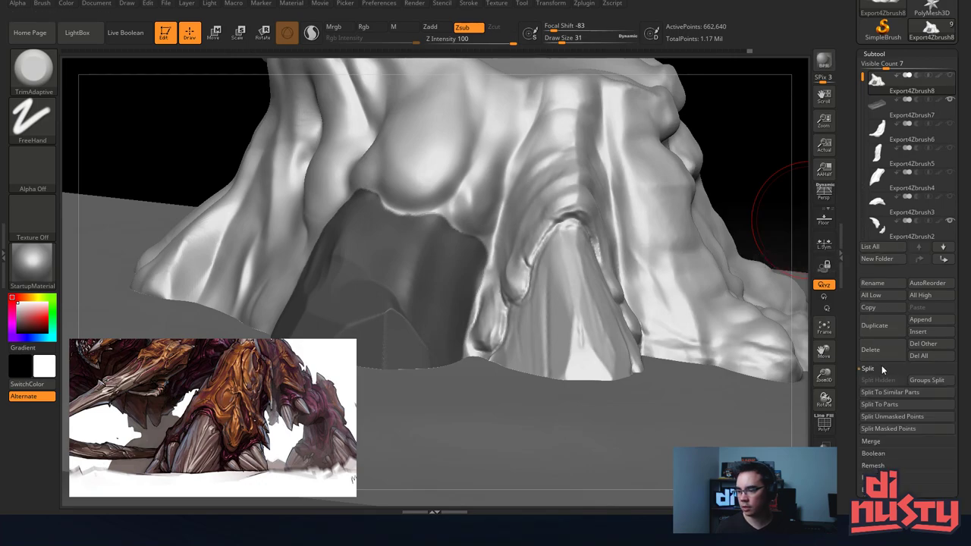
left_click_drag(855, 385, 854, 371)
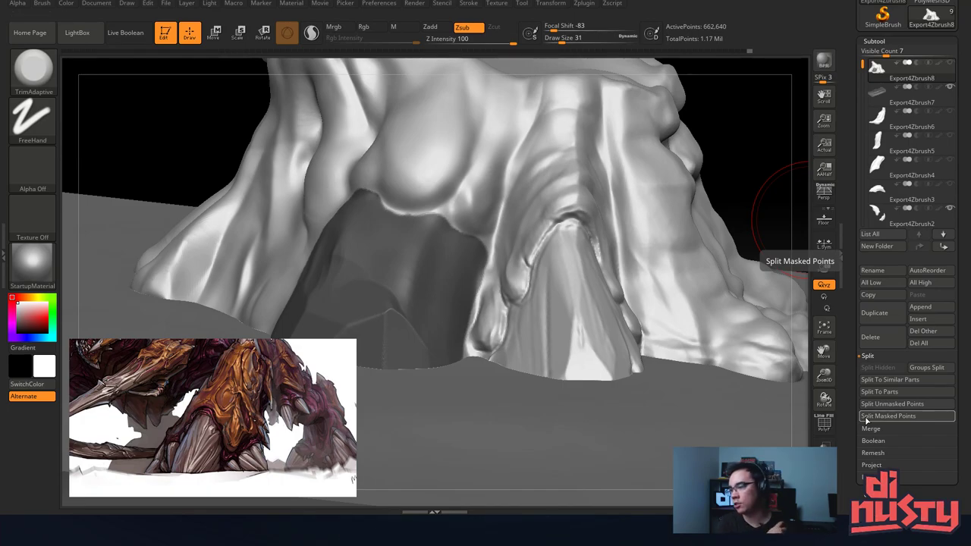
left_click(865, 417)
left_click(865, 417)
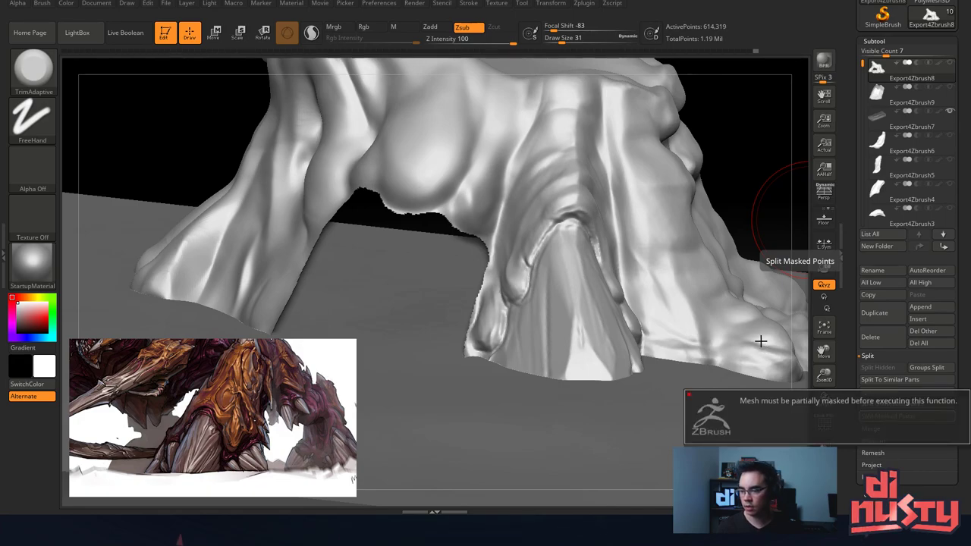
mouse_move(697, 271)
right_mouse_down()
mouse_move(655, 286)
mouse_move(673, 264)
mouse_move(653, 263)
right_mouse_up()
key("ctrl+z")
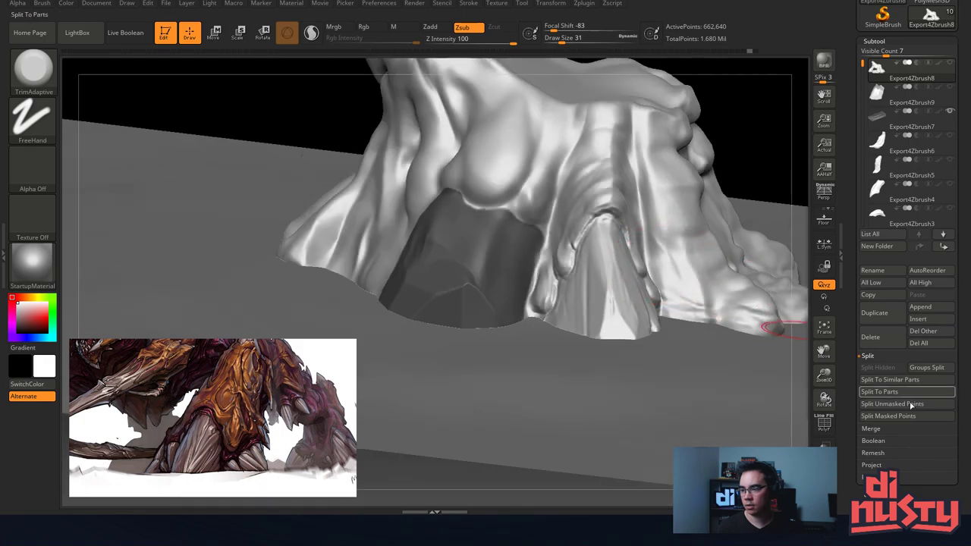
Split the masked claw points into their own subtool and select the new claw piece.
left_click(894, 416)
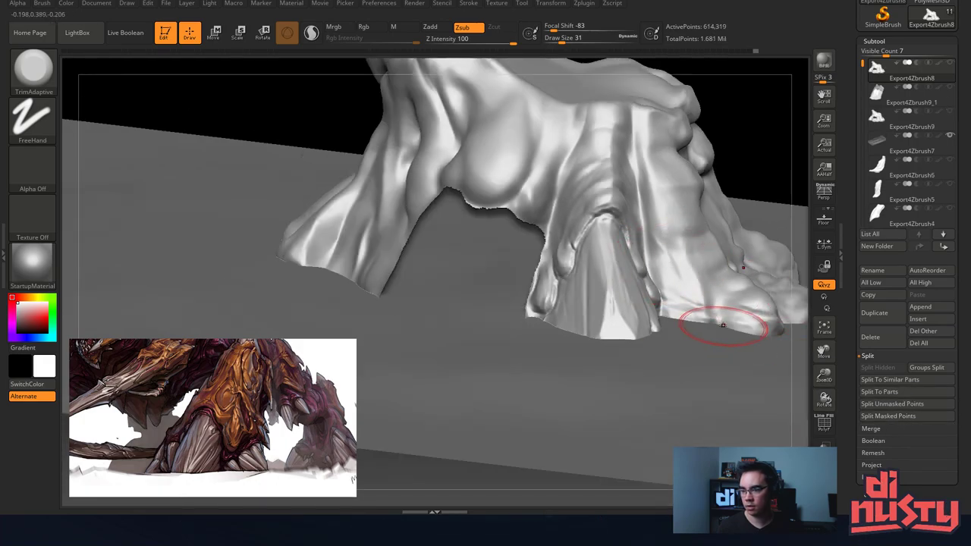
mouse_move(876, 91)
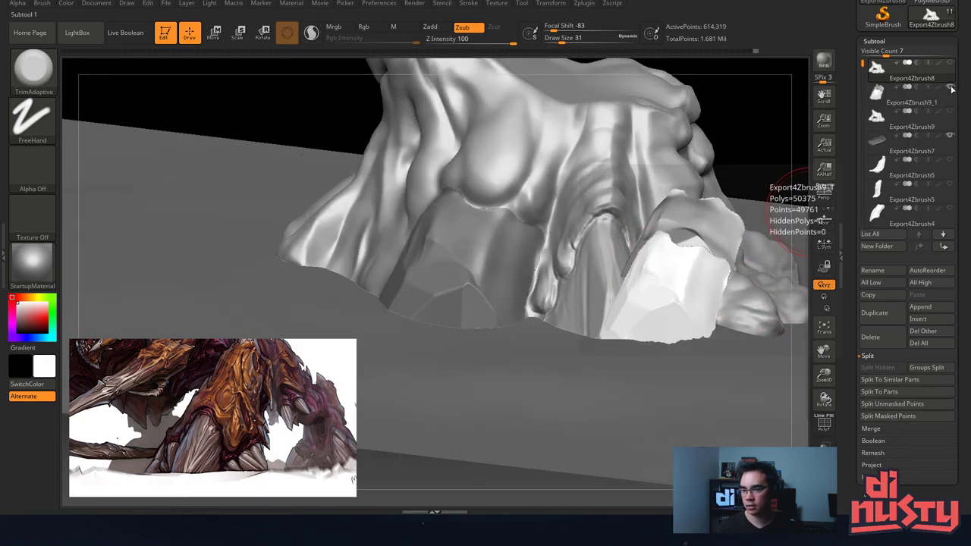
left_click(877, 92)
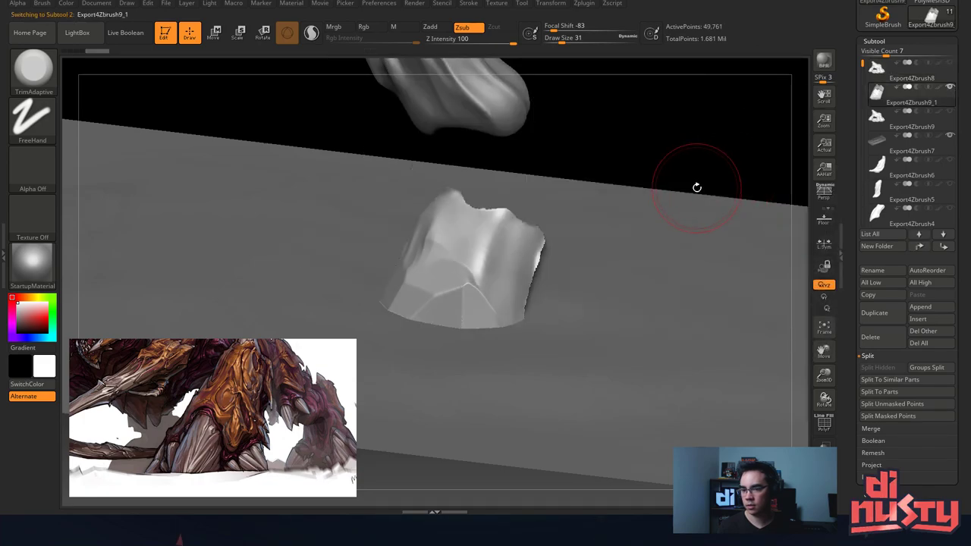
left_click_drag(696, 188, 606, 279)
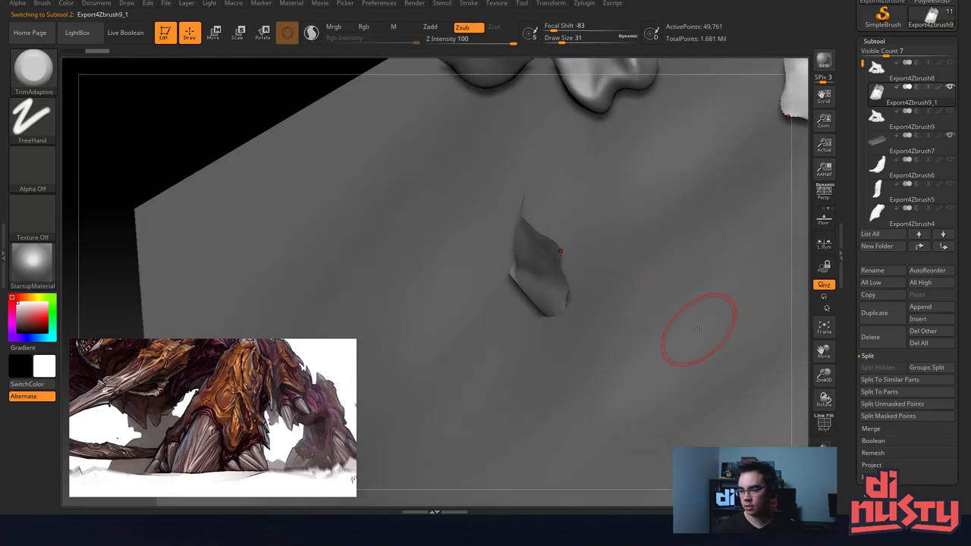
left_click_drag(697, 328, 667, 233)
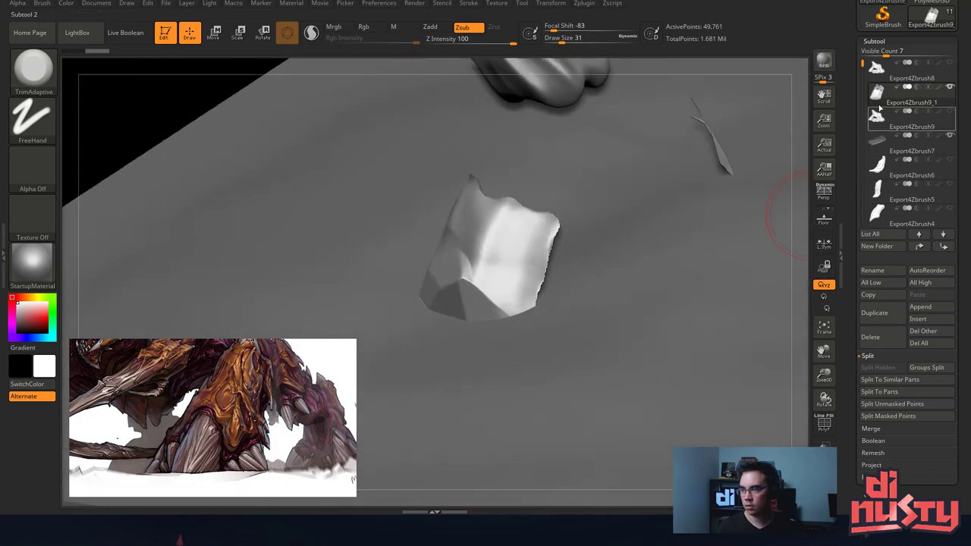
Isolate the split-off claw piece by hiding all other subtools.
left_click(949, 87, "shift")
left_click_drag(789, 217, 693, 245)
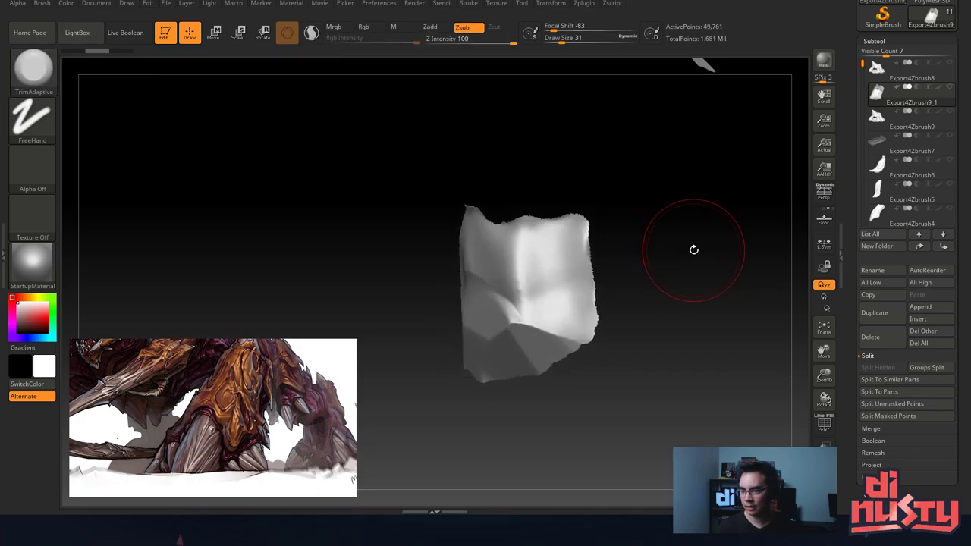
left_click(876, 41)
left_click(880, 41)
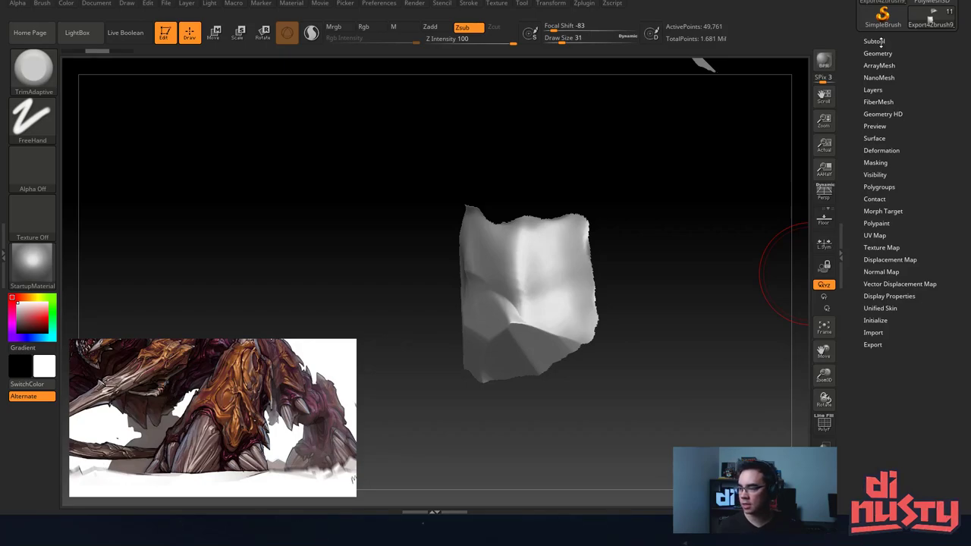
Bring the complete foot back in the selected subtool and unhide its missing claw area.
left_click_drag(769, 174, 685, 161)
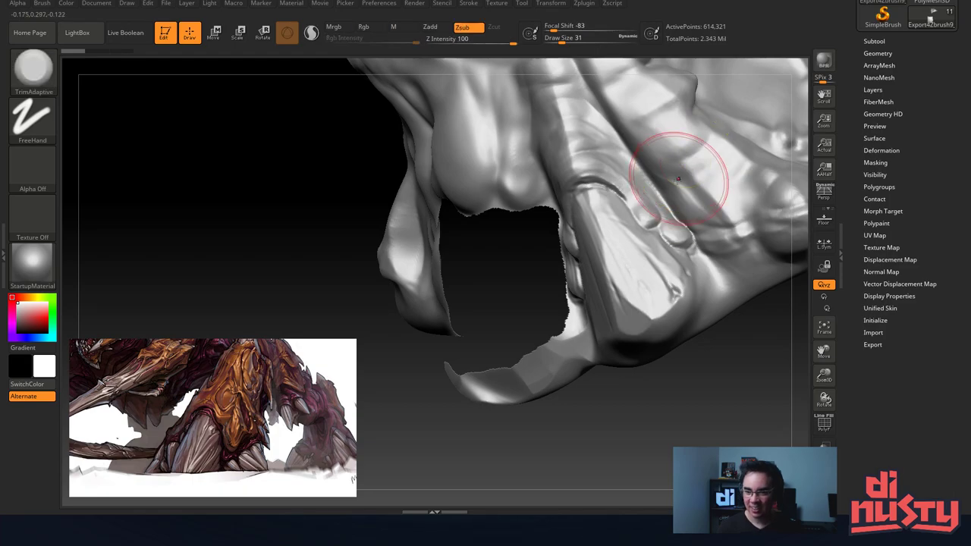
right_click_drag(678, 163, 781, 106)
left_click(879, 42)
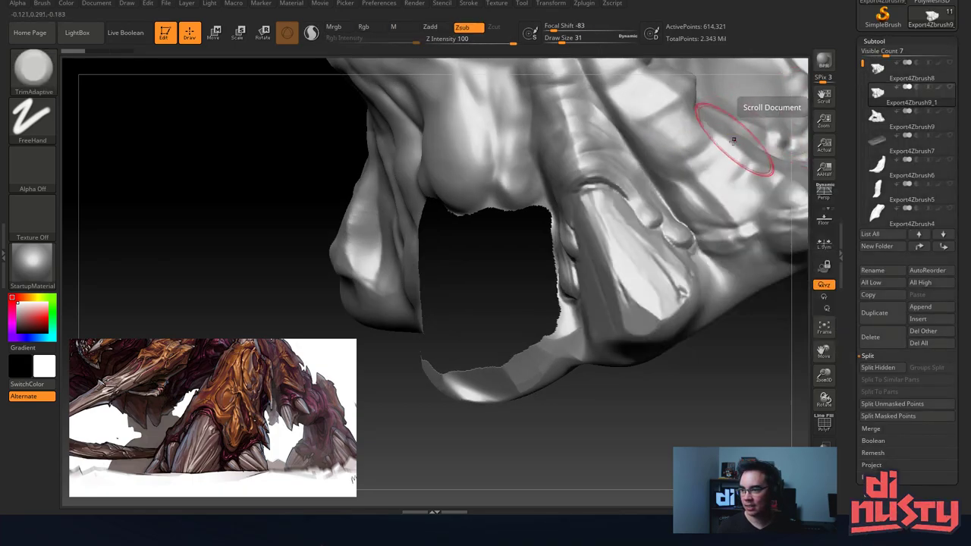
right_click_drag(740, 138, 726, 149)
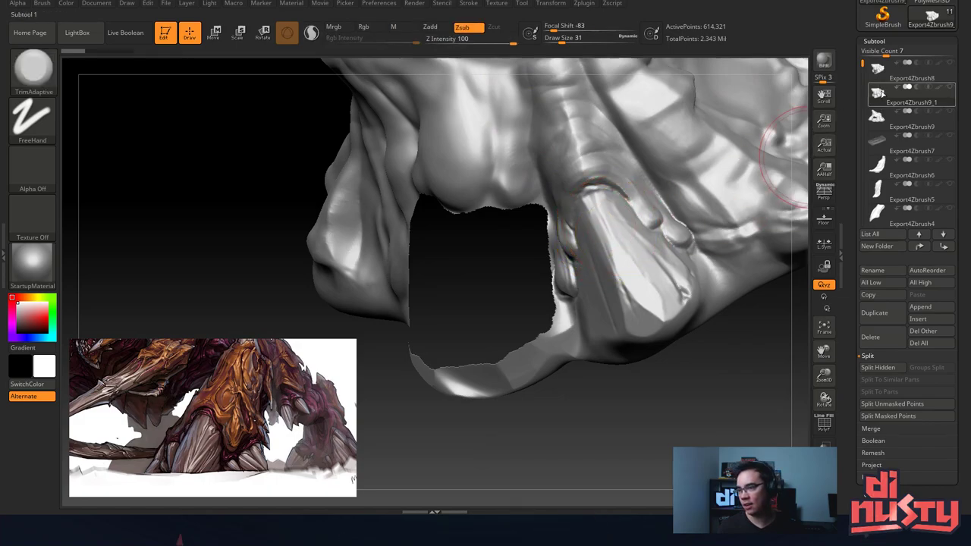
key("ctrl")
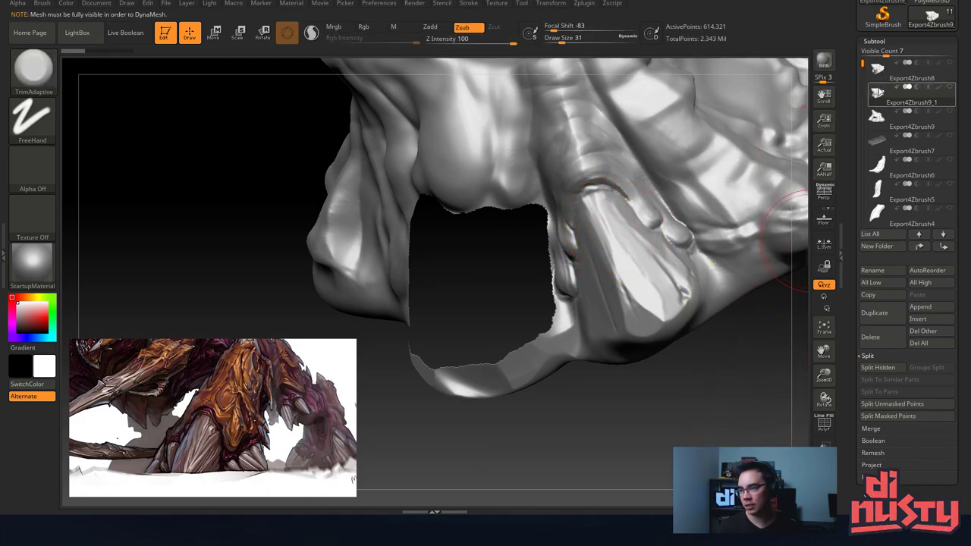
mouse_move(876, 116)
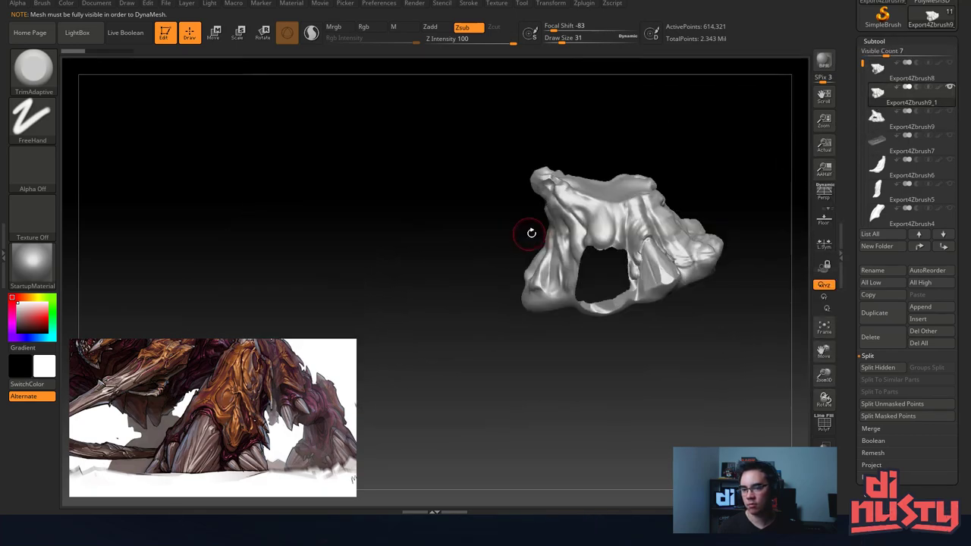
left_click_drag(526, 232, 695, 208)
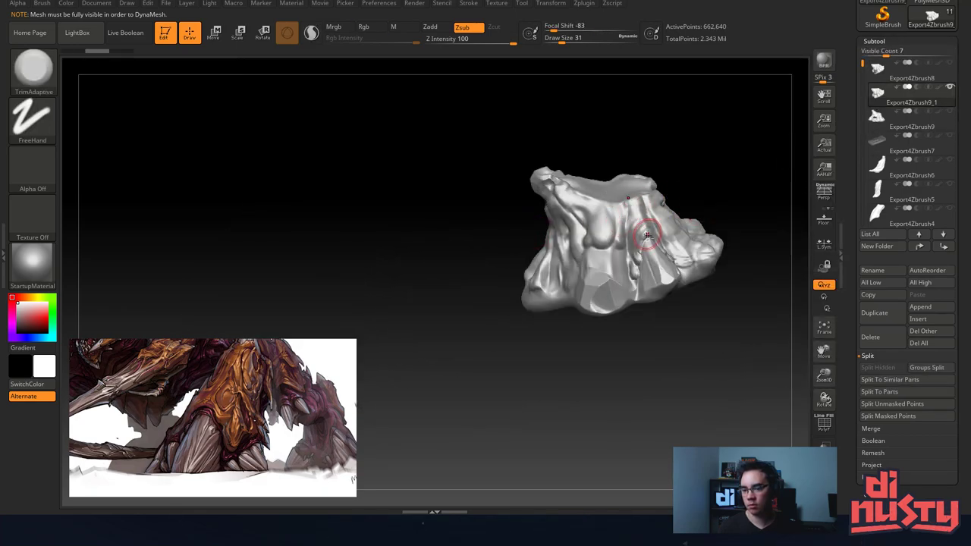
right_click_drag(647, 235, 702, 240, "ctrl")
left_click(701, 240, "ctrl+shift")
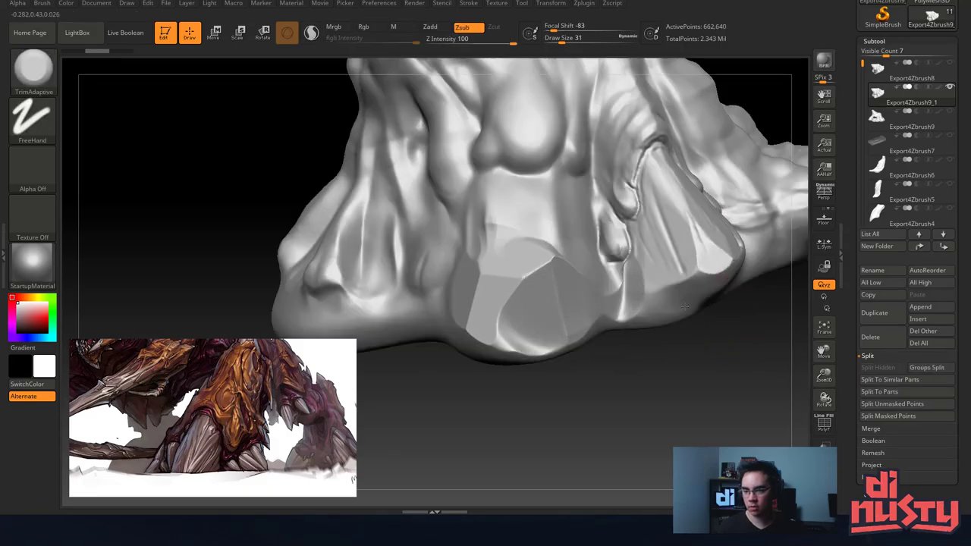
Mask the upper face of the claw and turn the masked area into a polygroup.
mouse_move(520, 241)
left_mouse_down("ctrl")
mouse_move(523, 292)
mouse_move(560, 284)
mouse_move(572, 223)
left_mouse_up("ctrl")
key("ctrl+w")
mouse_move(587, 267)
left_mouse_down()
mouse_move(603, 242)
mouse_move(553, 260)
mouse_move(568, 238)
left_mouse_up()
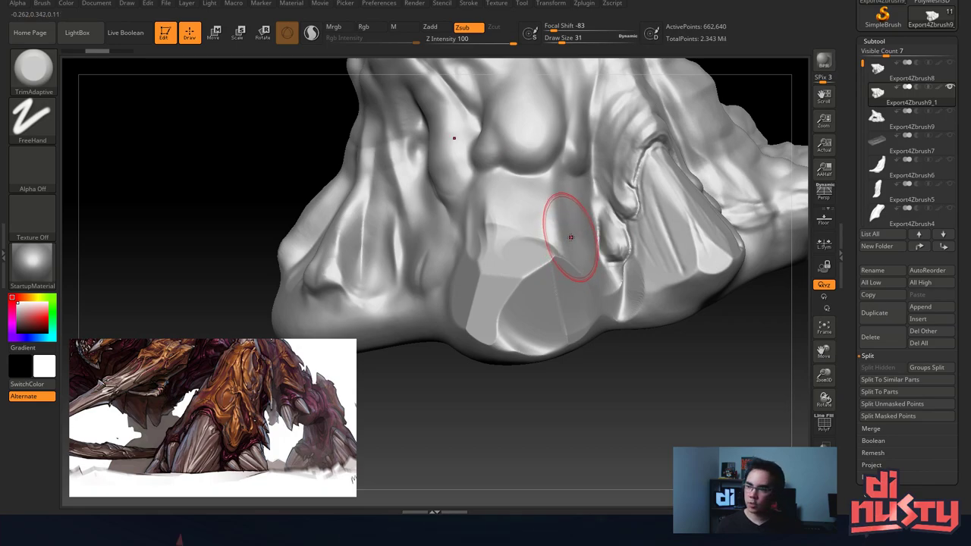
Mask the whole faceted claw, from its tip and sides up to the large bulge.
mouse_move(542, 272)
left_mouse_down("ctrl")
mouse_move(535, 222)
mouse_move(558, 334)
mouse_move(507, 291)
left_mouse_up("ctrl")
left_click_drag(480, 341, 507, 254, "ctrl")
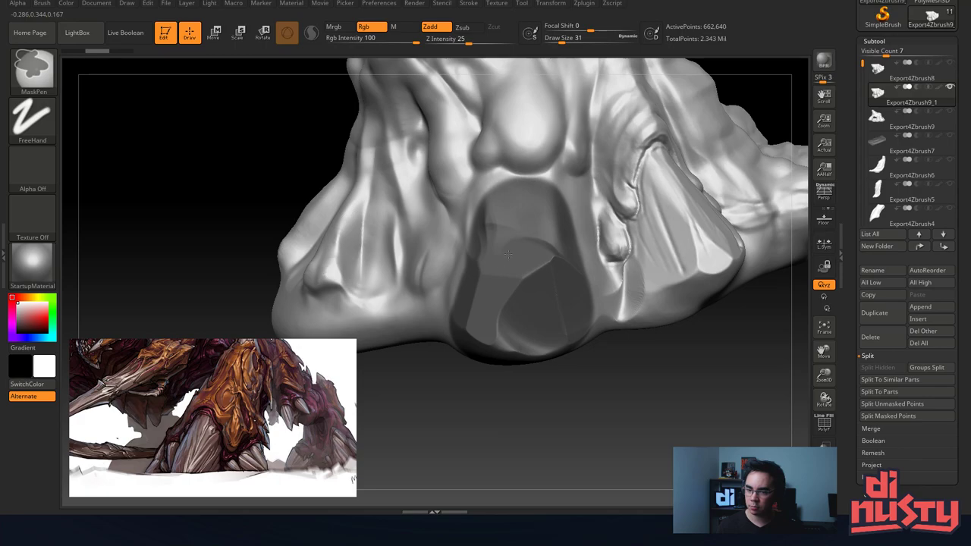
mouse_move(565, 315)
left_mouse_down("ctrl")
mouse_move(593, 334)
mouse_move(570, 203)
left_mouse_up("ctrl")
left_click_drag(459, 262, 458, 318, "ctrl")
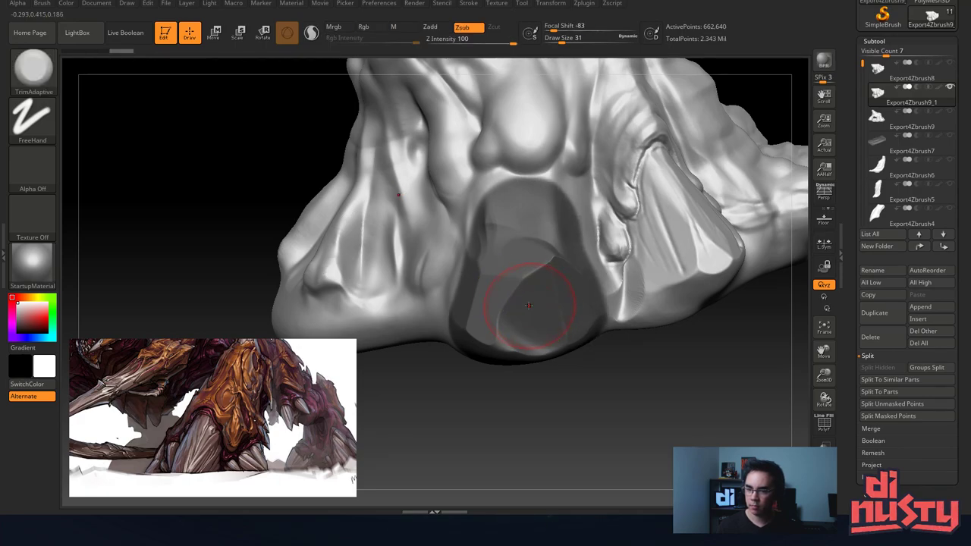
mouse_move(530, 309)
right_mouse_down()
mouse_move(557, 291)
mouse_move(689, 327)
right_mouse_up()
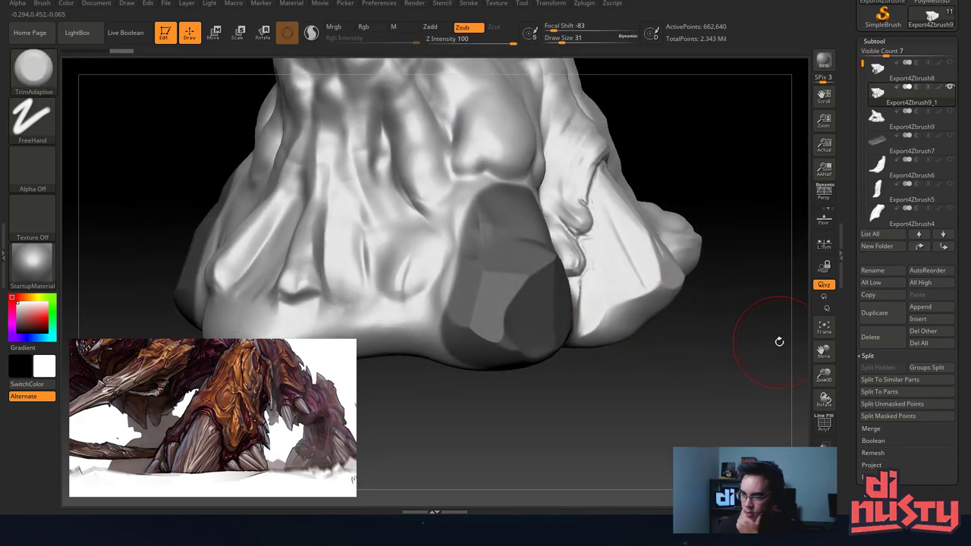
Open the mesh extraction settings for the masked claw.
right_click_drag(778, 342, 779, 342)
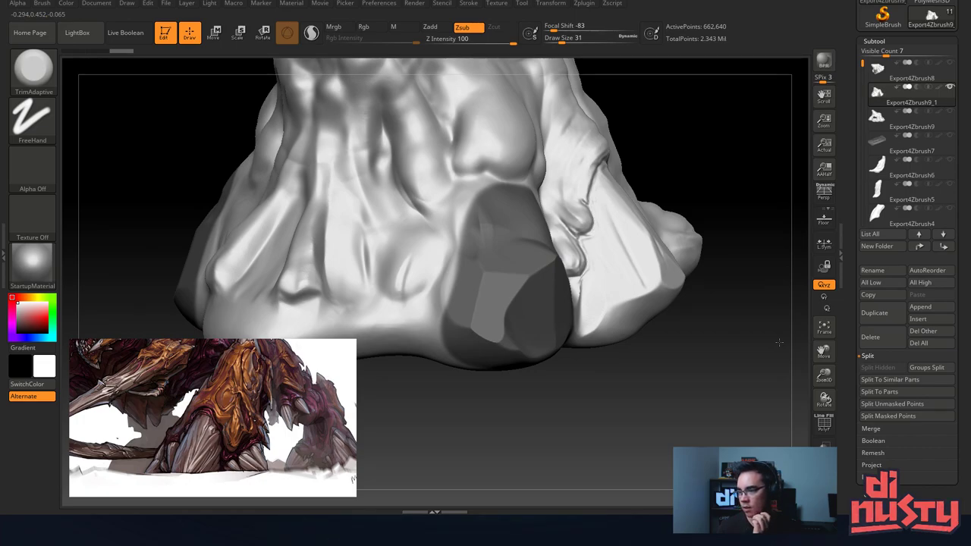
mouse_move(779, 342)
right_mouse_down()
mouse_move(775, 355)
mouse_move(779, 337)
right_mouse_up()
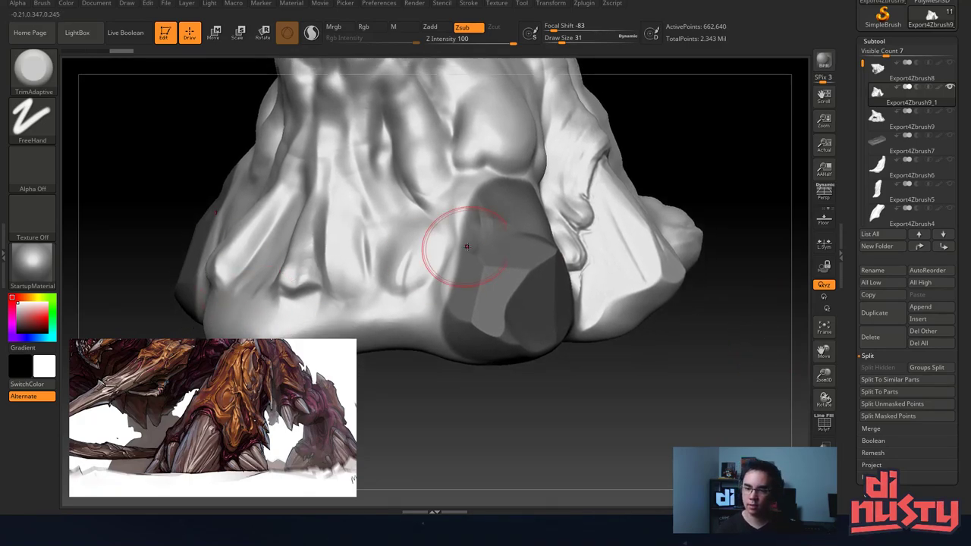
left_click_drag(627, 397, 610, 398)
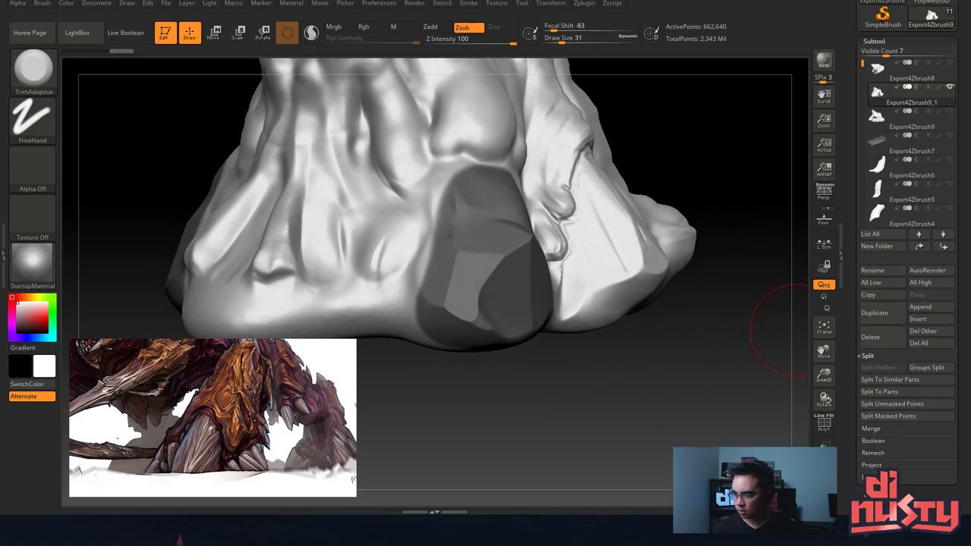
left_click_drag(856, 434, 858, 413)
left_click(865, 455)
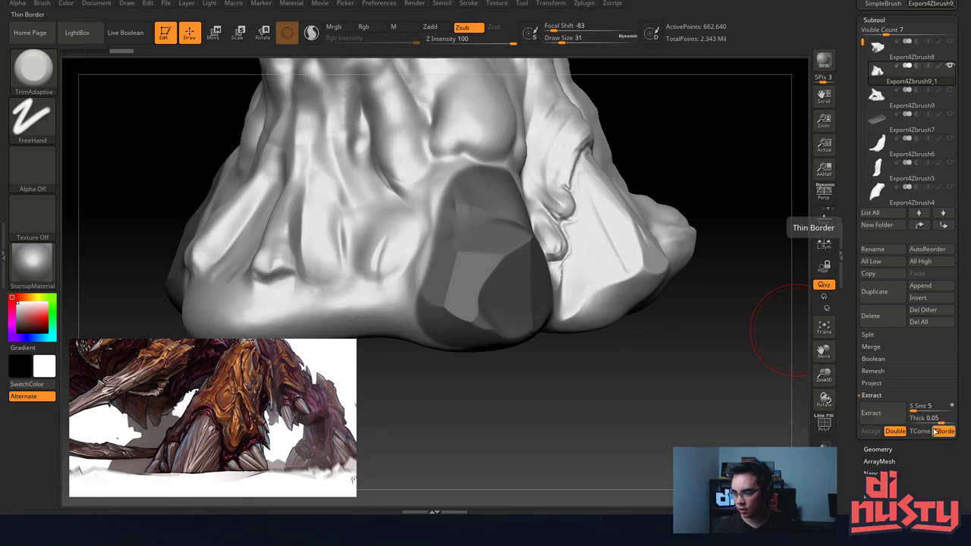
Try to extract a 0.05-thick mesh from the foot with the claw mask inverted.
left_click(732, 433, "ctrl")
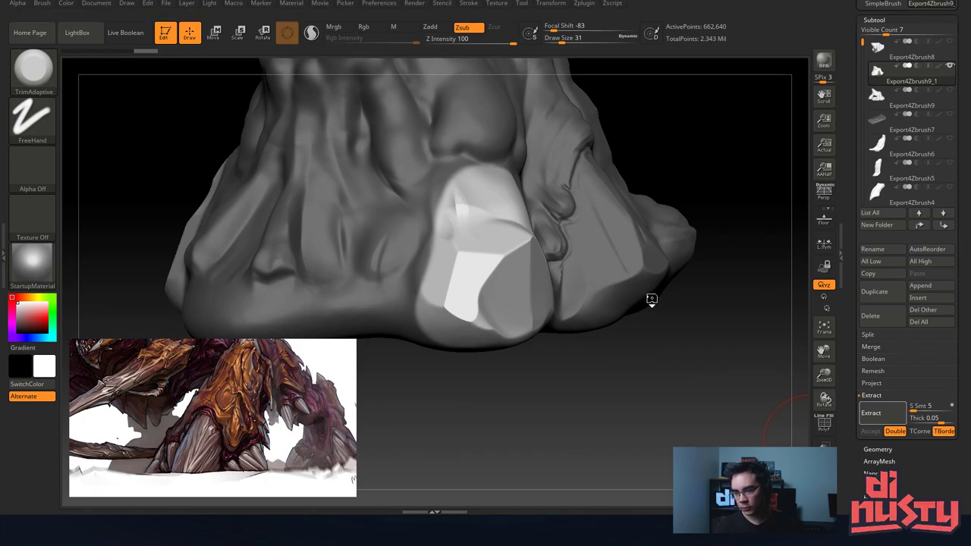
key("ctrl+z")
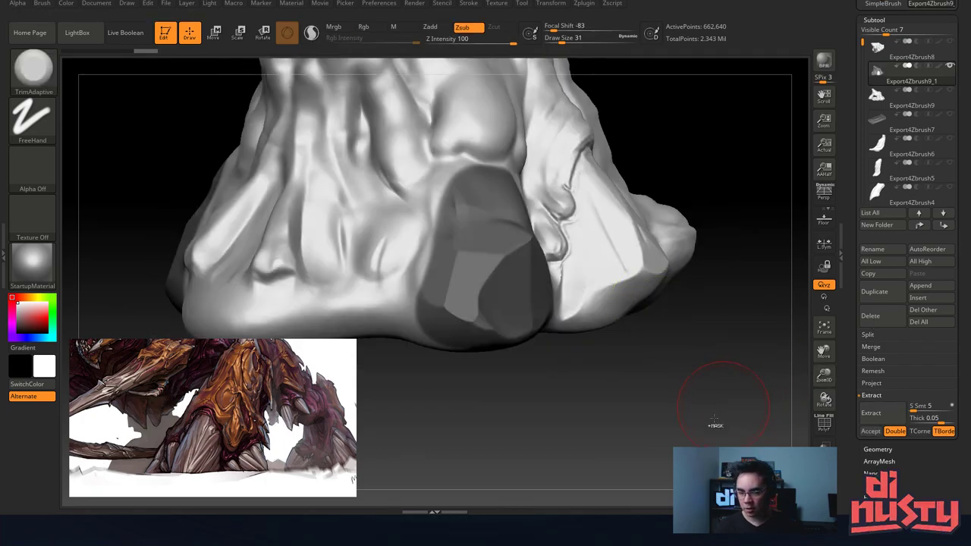
key("ctrl+z")
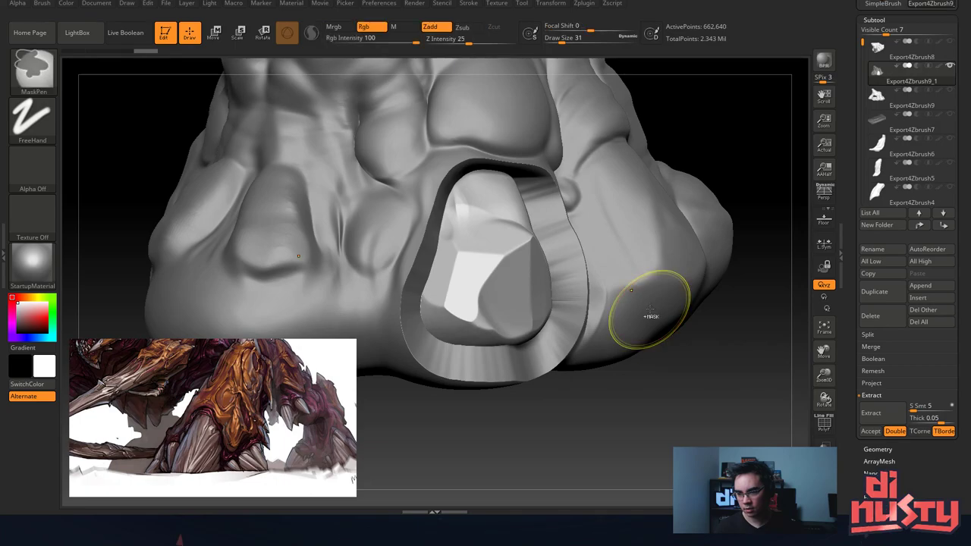
key("ctrl+z")
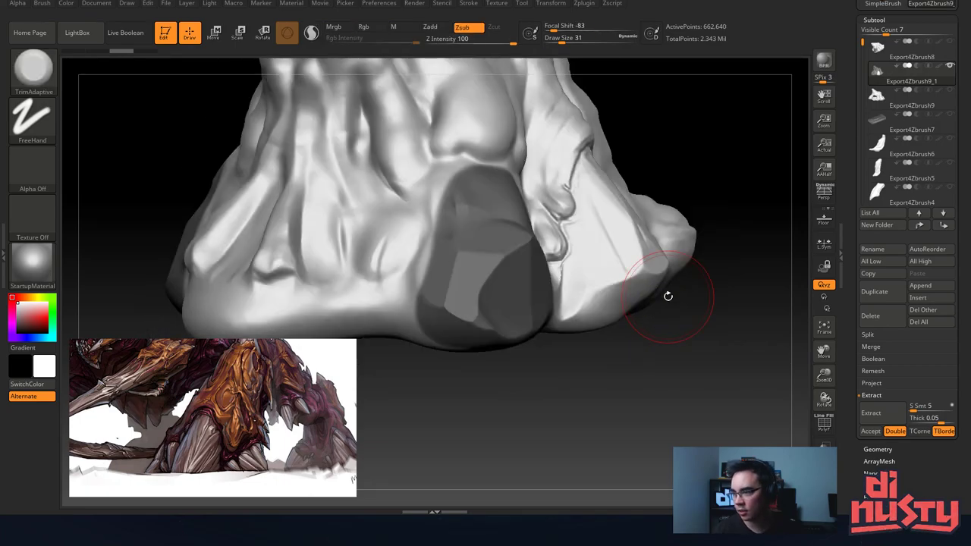
Extract the masked claw with a thickness of 0.02 and accept it as a separate subtool.
mouse_move(661, 271)
right_mouse_down()
mouse_move(523, 298)
mouse_move(515, 258)
mouse_move(494, 295)
mouse_move(426, 344)
right_mouse_up()
key("space")
key("ctrl")
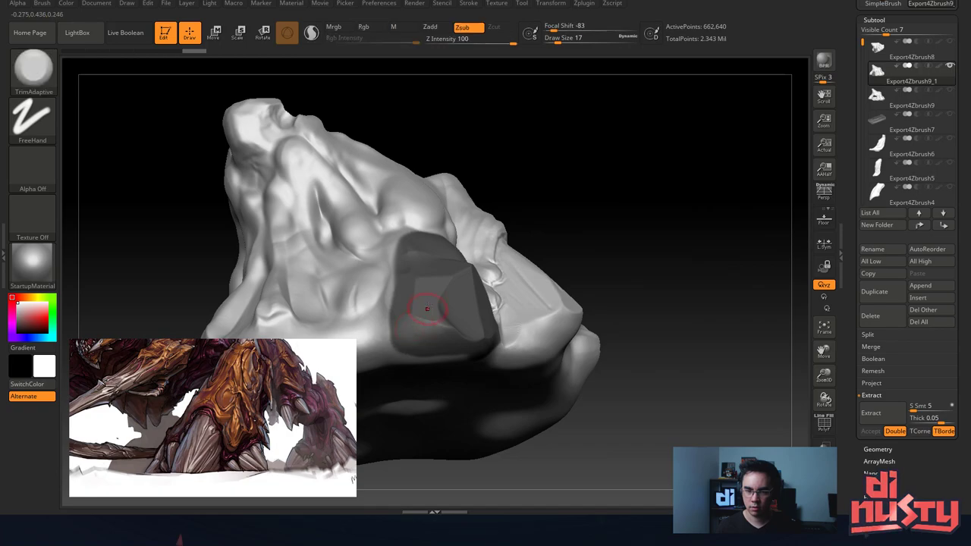
mouse_move(428, 306)
right_mouse_down()
mouse_move(460, 357)
mouse_move(518, 314)
right_mouse_up()
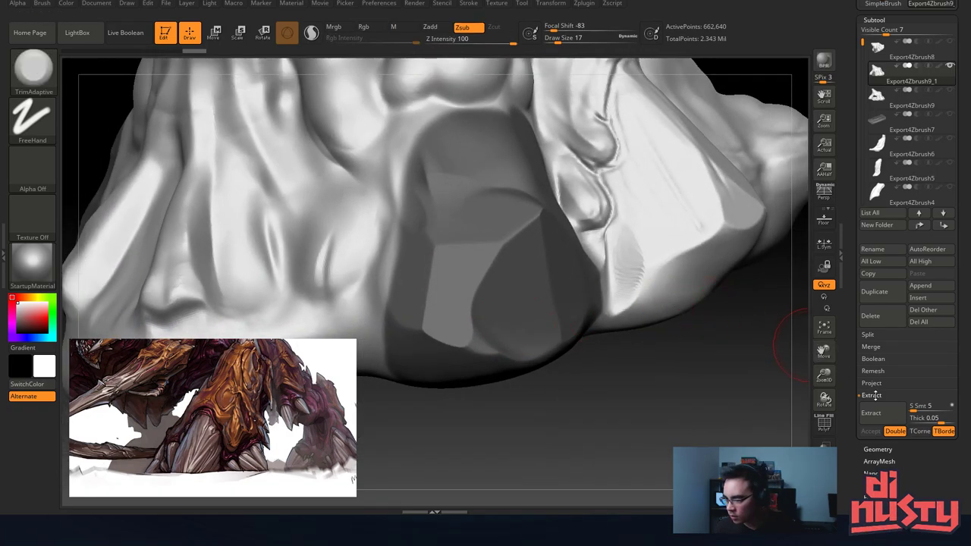
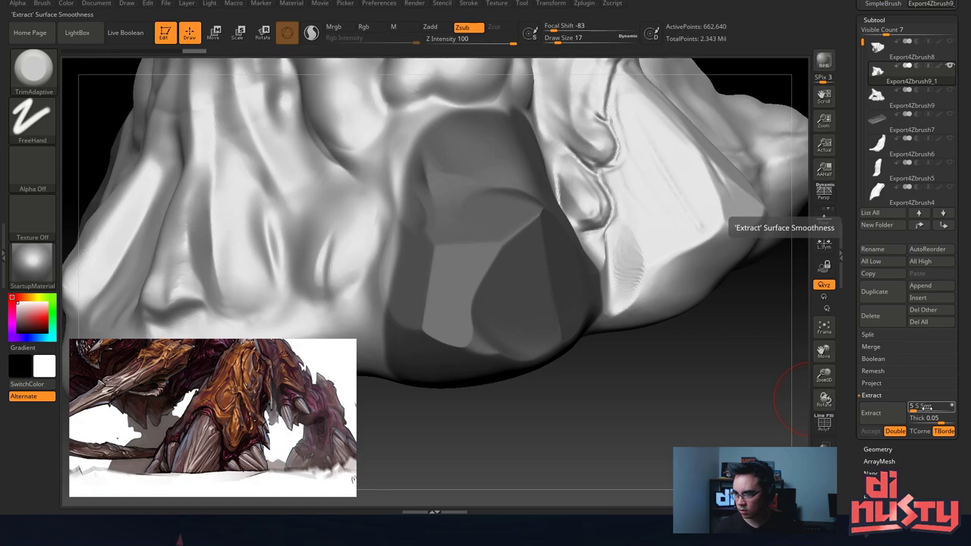
left_click(930, 418)
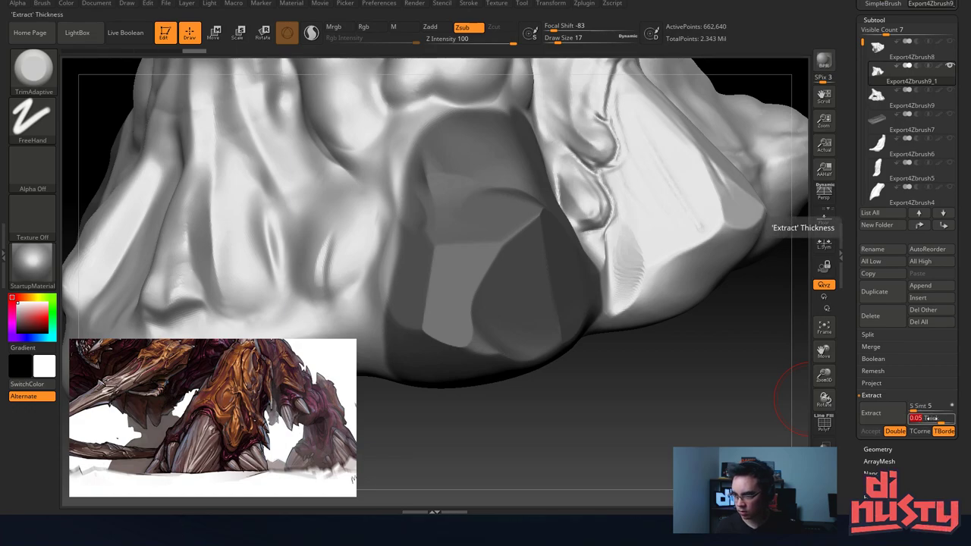
left_click(871, 412)
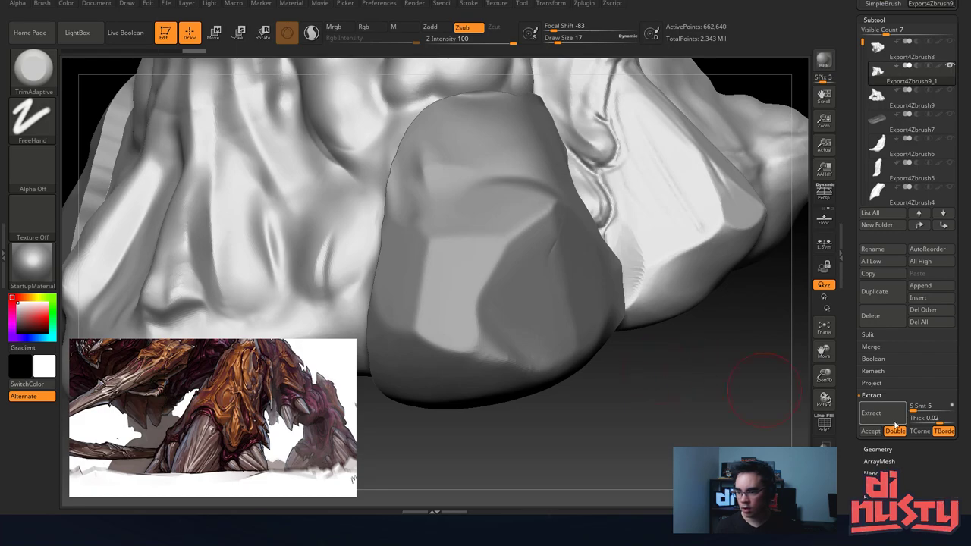
left_click(870, 431)
Show only the extracted claw subtool and examine its sides and hollow back.
left_click_drag(669, 384, 633, 362)
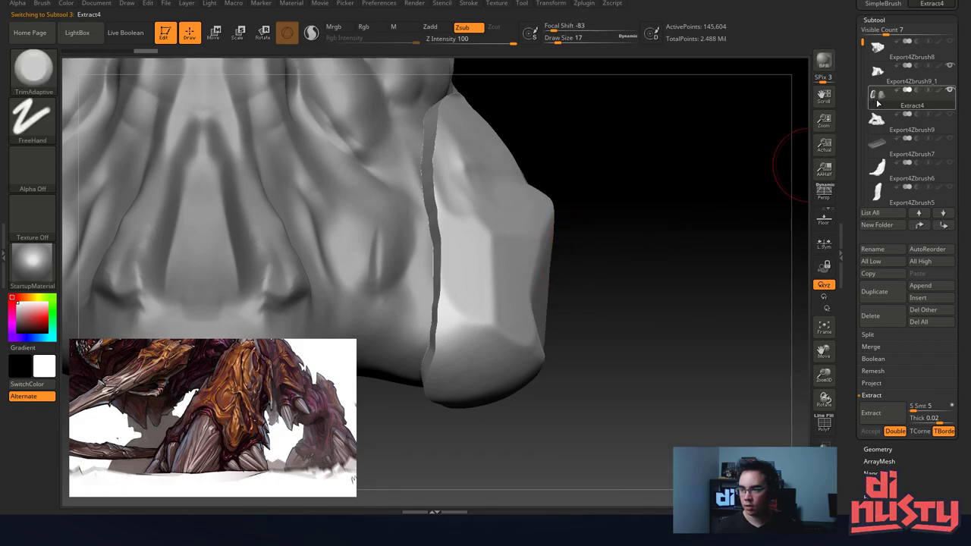
left_click(949, 90)
left_click_drag(769, 147, 597, 163)
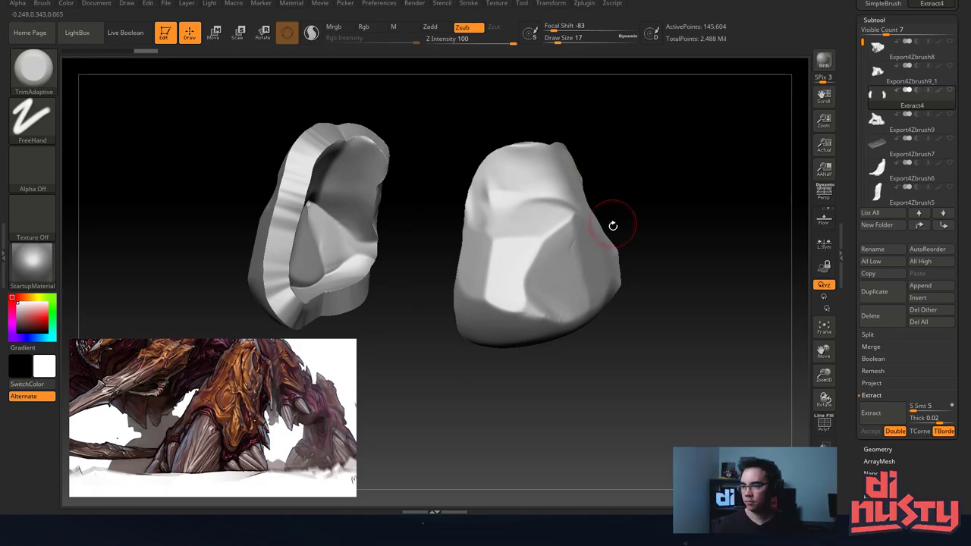
left_click_drag(613, 225, 667, 234)
mouse_move(670, 277)
left_mouse_down()
mouse_move(659, 265)
mouse_move(645, 277)
mouse_move(654, 294)
mouse_move(674, 275)
left_mouse_up()
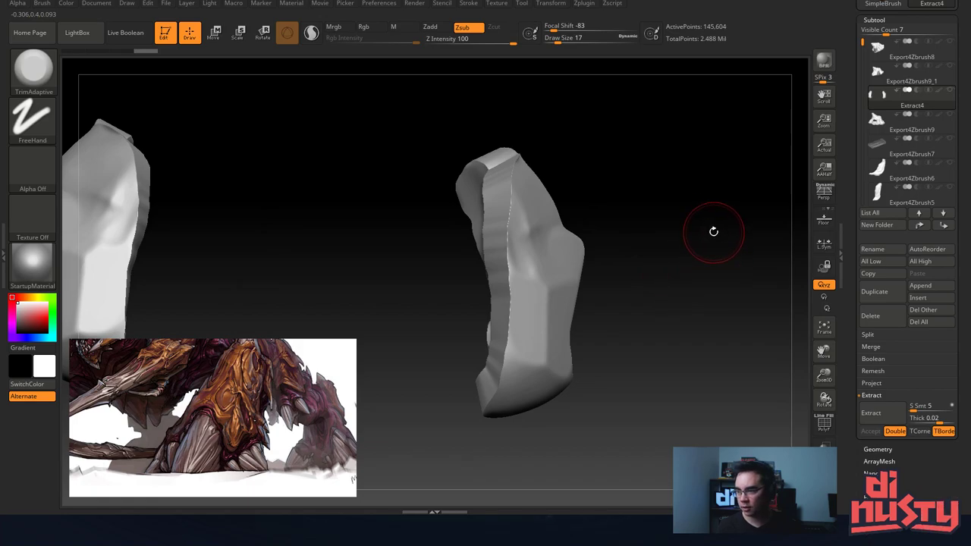
left_click_drag(709, 227, 665, 275)
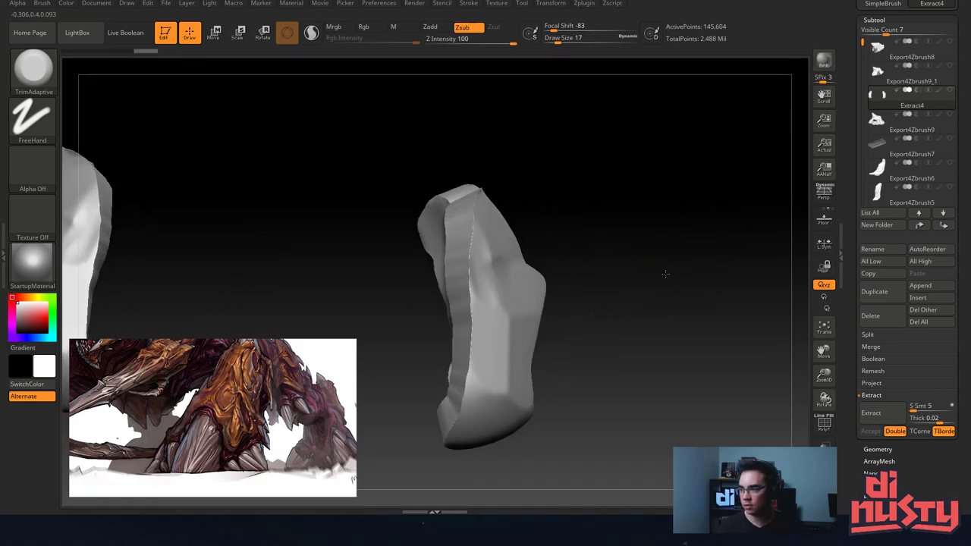
mouse_move(687, 234)
left_mouse_down()
mouse_move(678, 240)
mouse_move(686, 225)
left_mouse_up()
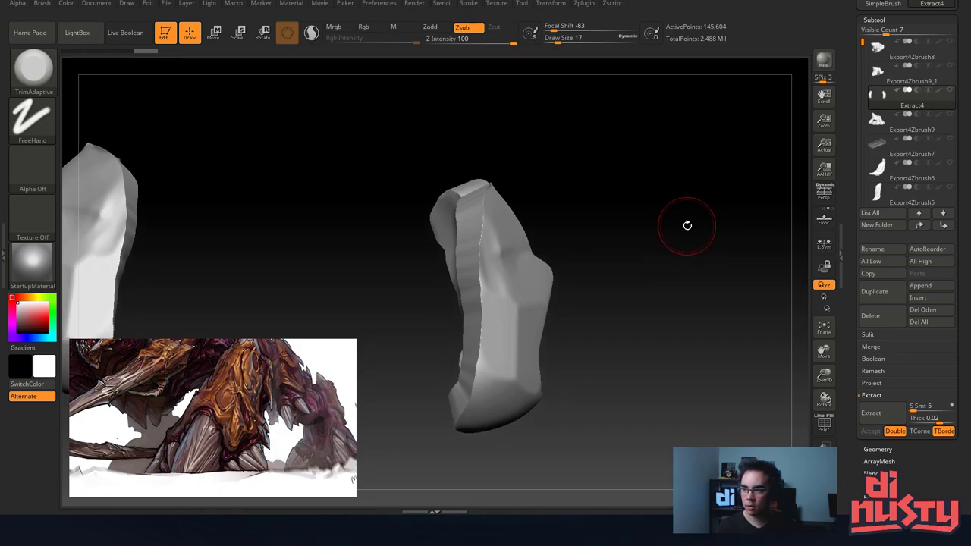
left_click_drag(667, 232, 628, 204)
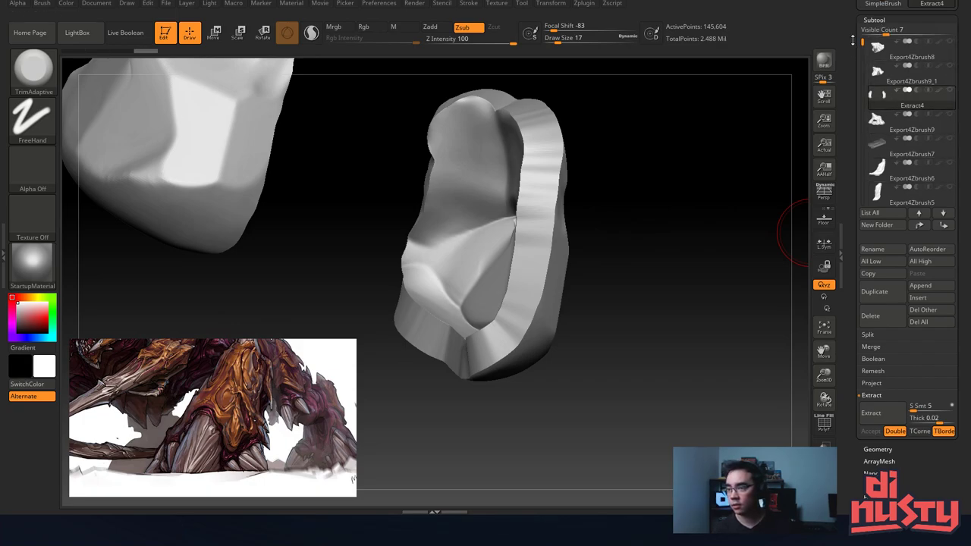
Remesh the extracted claw with DynaMesh at a resolution of 456.
scroll(853, 40, "up", 2)
left_click(879, 62)
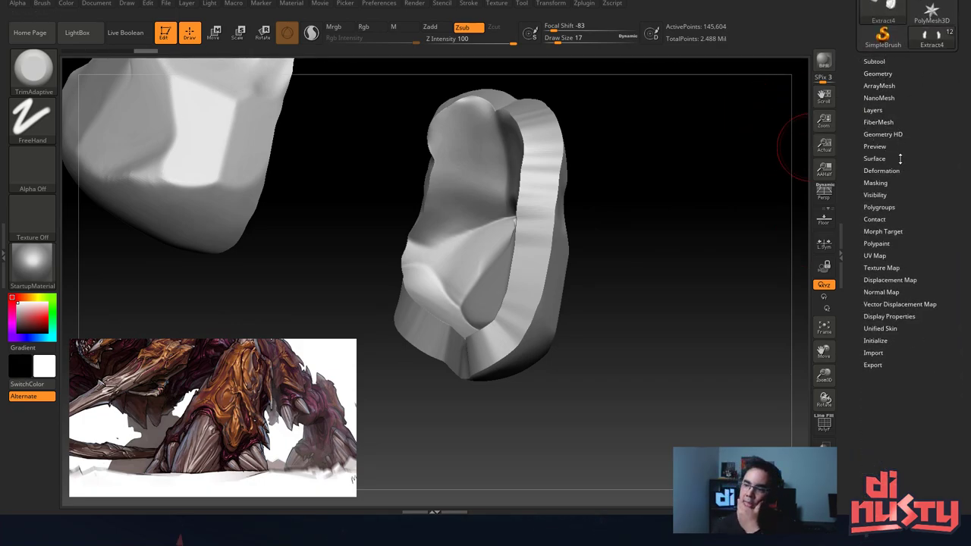
left_click(878, 207)
left_click(878, 207)
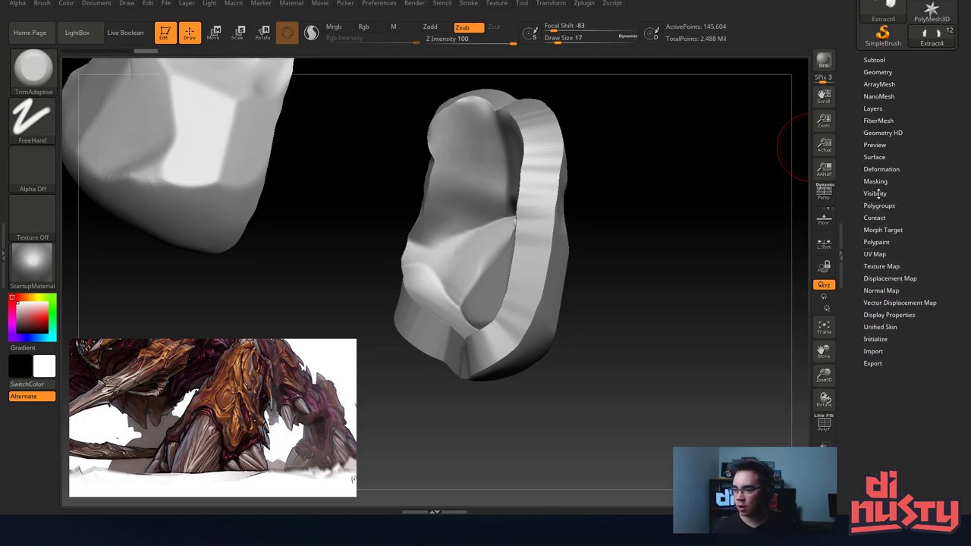
scroll(844, 212, "up", 2)
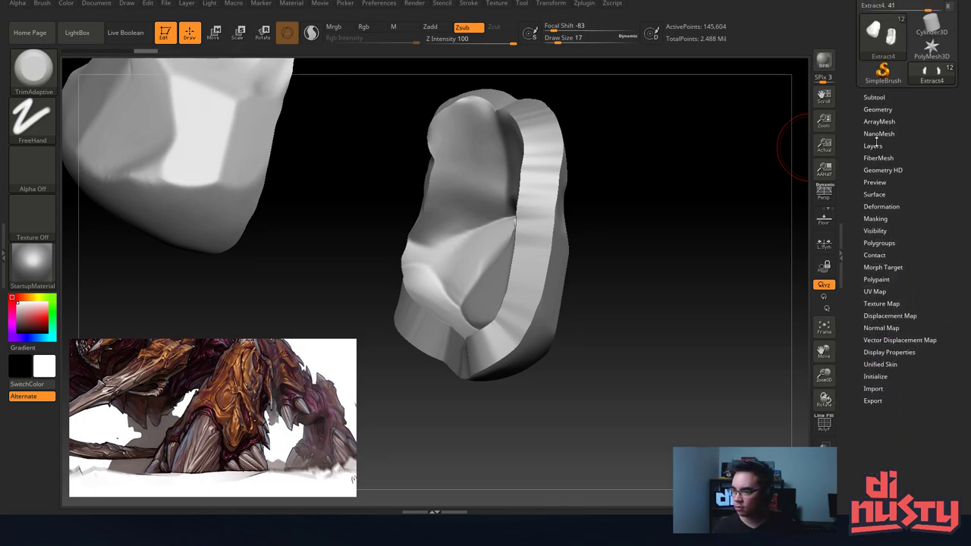
left_click(878, 109)
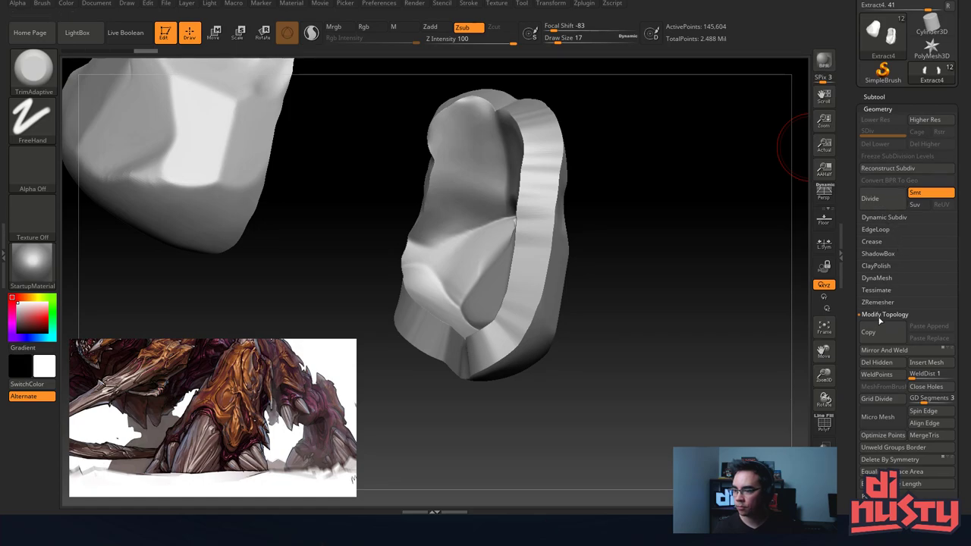
left_click(877, 279)
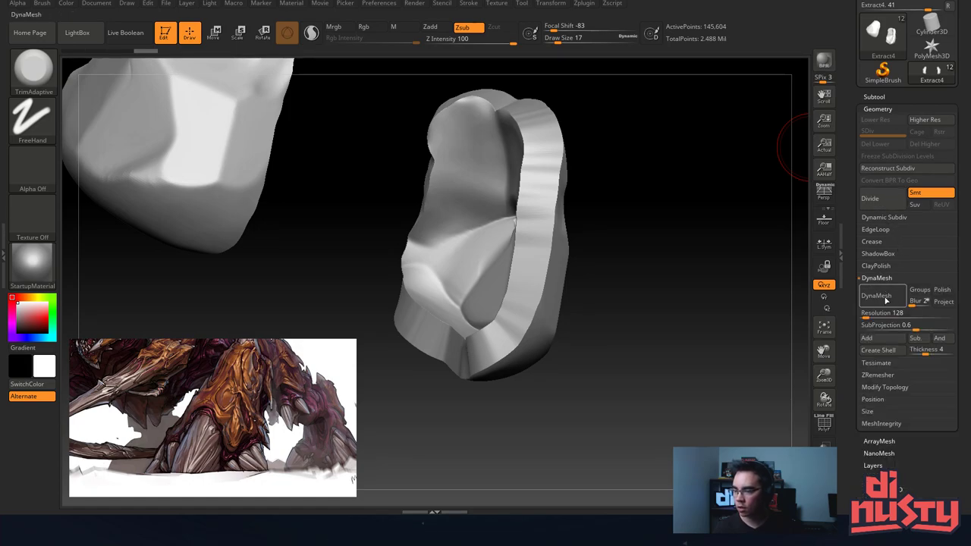
left_click(880, 296)
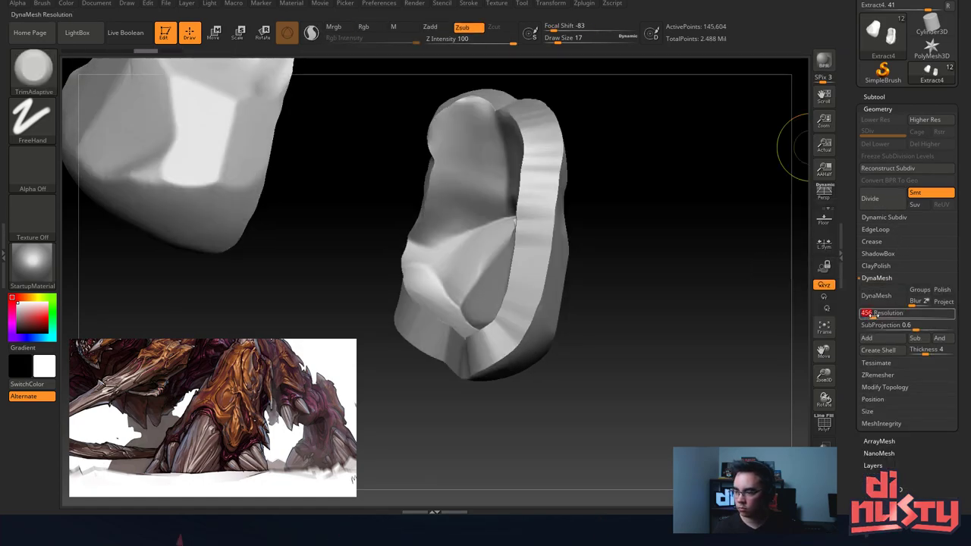
left_click(883, 296)
Try to smooth and trim the inner walls and rim of the hollow claw with the TrimAdaptive brush.
right_click_drag(525, 212, 557, 205)
mouse_move(521, 195)
left_mouse_down("shift")
mouse_move(513, 218)
mouse_move(522, 271)
mouse_move(485, 310)
left_mouse_up("shift")
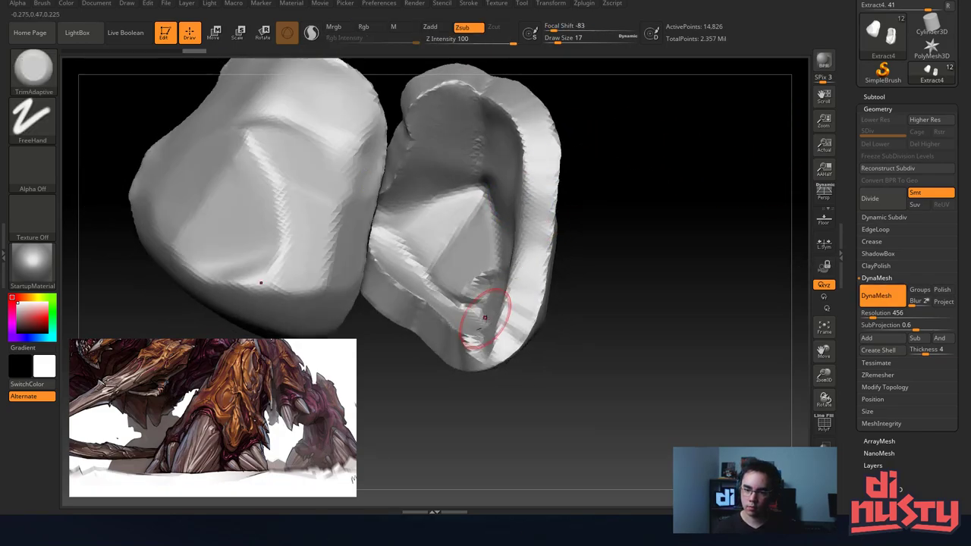
key("ctrl+z")
right_click_drag(557, 284, 455, 284)
left_click_drag(567, 292, 575, 226)
right_click_drag(580, 235, 502, 237)
key("ctrl+z")
left_click_drag(587, 228, 583, 213)
right_click_drag(583, 212, 654, 216)
left_click_drag(595, 198, 612, 148)
right_click_drag(613, 149, 563, 153)
mouse_move(590, 178)
left_mouse_down()
mouse_move(608, 119)
mouse_move(575, 156)
left_mouse_up()
key("ctrl+z")
key("ctrl+z")
mouse_move(607, 185)
right_mouse_down()
mouse_move(589, 208)
mouse_move(637, 215)
right_mouse_up()
right_click_drag(580, 168, 586, 169)
left_click_drag(559, 116, 539, 205)
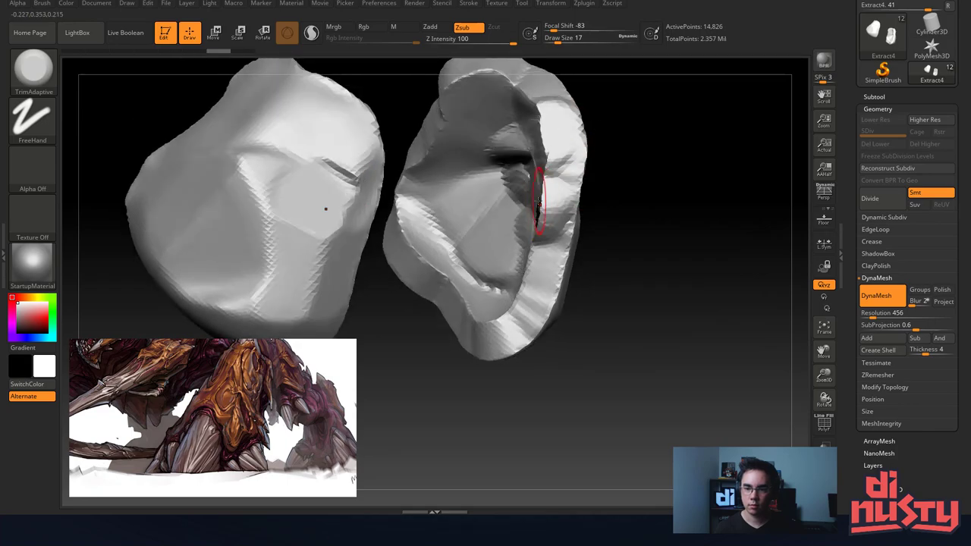
key("ctrl+z")
mouse_move(528, 231)
right_mouse_down("alt")
mouse_move(530, 270)
mouse_move(519, 274)
mouse_move(530, 277)
right_mouse_up("alt")
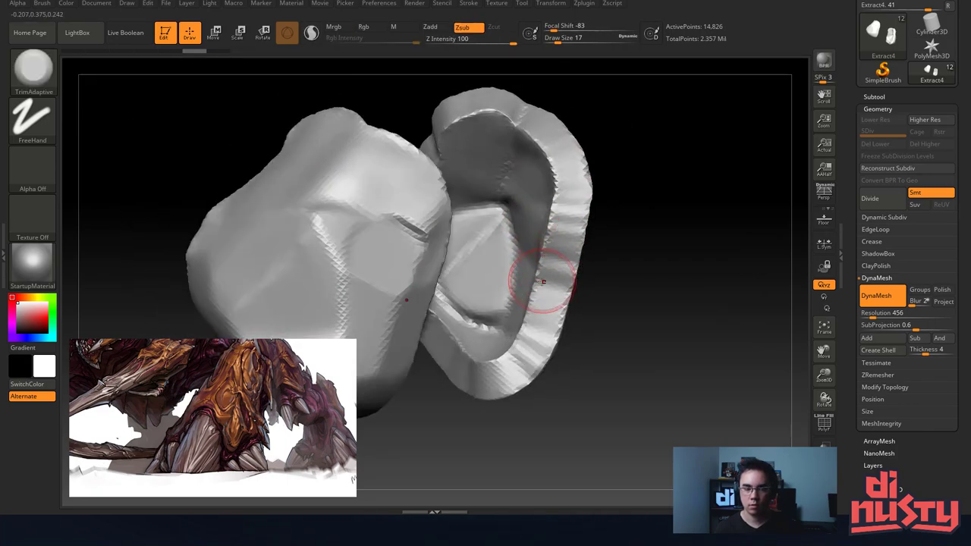
Switch to the ClayBuildup brush and set its draw size to 27 for filling the claw's hollow back.
key("b")
left_click(267, 224)
mouse_move(523, 170)
right_mouse_down()
mouse_move(527, 193)
mouse_move(537, 189)
right_mouse_up()
mouse_move(532, 145)
left_mouse_down()
mouse_move(508, 149)
mouse_move(514, 220)
mouse_move(521, 221)
mouse_move(436, 210)
mouse_move(454, 197)
mouse_move(502, 226)
left_mouse_up()
key("s")
key("ctrl+z")
key("ctrl+z")
key("space")
mouse_move(503, 357)
left_mouse_down()
mouse_move(499, 331)
mouse_move(512, 334)
mouse_move(481, 333)
mouse_move(505, 312)
mouse_move(537, 316)
mouse_move(518, 334)
left_mouse_up()
key("space")
Build up and smooth clay inside the hollow back of the claw, and update its DynaMesh.
mouse_move(529, 281)
left_mouse_down()
mouse_move(535, 203)
mouse_move(519, 185)
left_mouse_up()
key("ctrl+z")
key("ctrl+z")
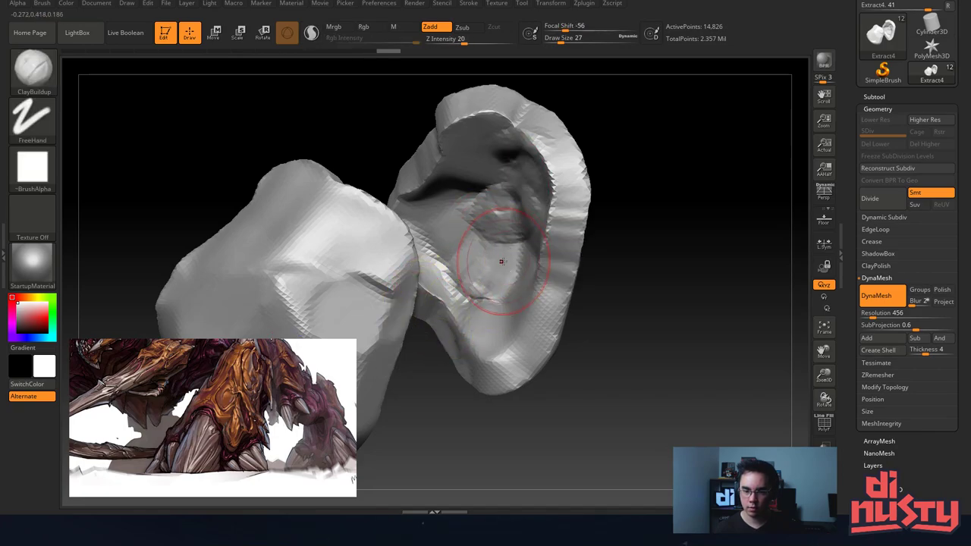
left_click_drag(500, 260, 472, 317)
right_click_drag(472, 317, 435, 328)
mouse_move(414, 239)
left_mouse_down()
mouse_move(442, 283)
mouse_move(413, 233)
mouse_move(429, 227)
left_mouse_up()
mouse_move(448, 148)
left_mouse_down("shift")
mouse_move(501, 182)
mouse_move(427, 274)
mouse_move(458, 279)
left_mouse_up("shift")
left_click_drag(606, 250, 629, 276, "ctrl")
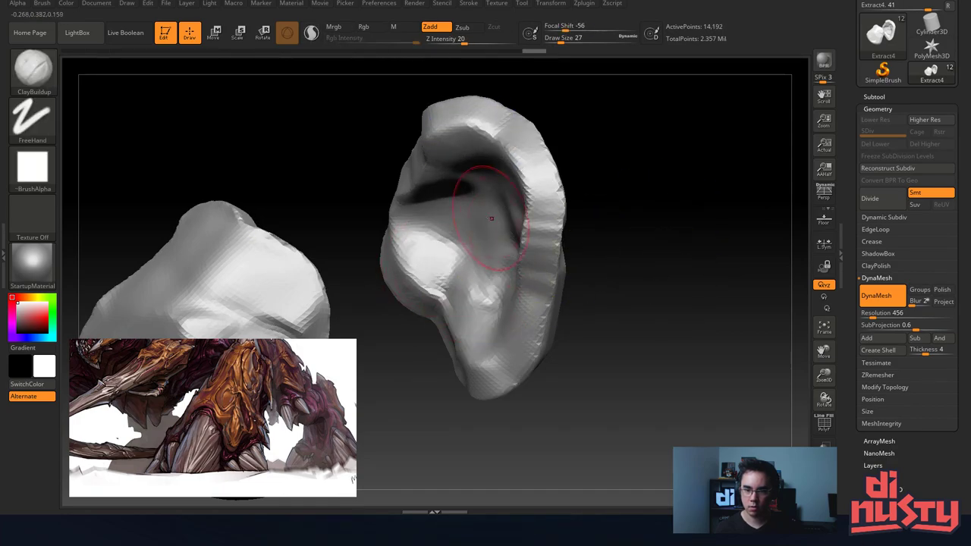
Thicken the cavity's inner walls and floor with more clay, and remesh the claw.
mouse_move(455, 262)
left_mouse_down("shift")
mouse_move(468, 288)
mouse_move(443, 244)
left_mouse_up("shift")
right_click_drag(442, 244, 465, 246)
mouse_move(409, 265)
left_mouse_down()
mouse_move(418, 224)
mouse_move(511, 176)
left_mouse_up()
right_click_drag(512, 177, 585, 185)
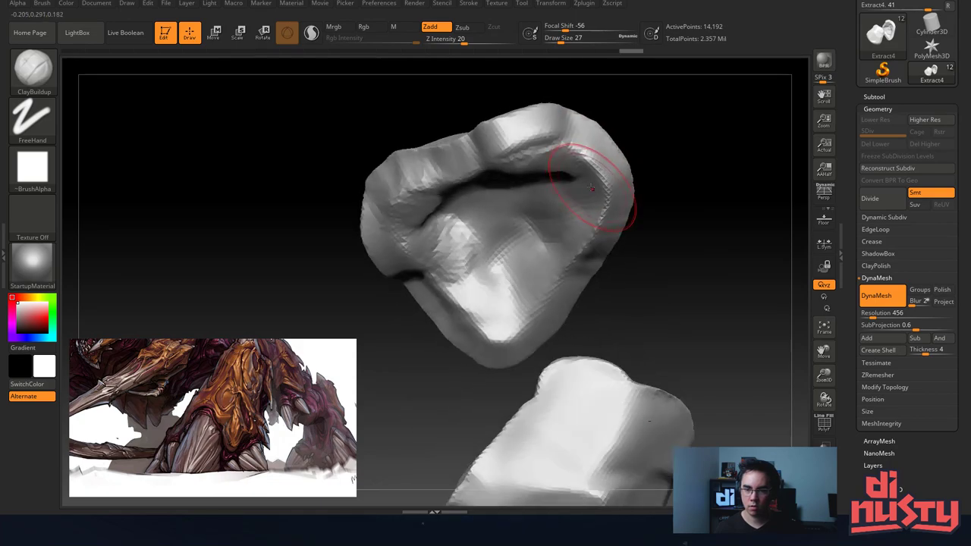
mouse_move(530, 193)
left_mouse_down()
mouse_move(454, 221)
mouse_move(540, 186)
mouse_move(453, 253)
mouse_move(500, 298)
mouse_move(524, 303)
left_mouse_up()
left_click_drag(659, 267, 674, 306, "ctrl")
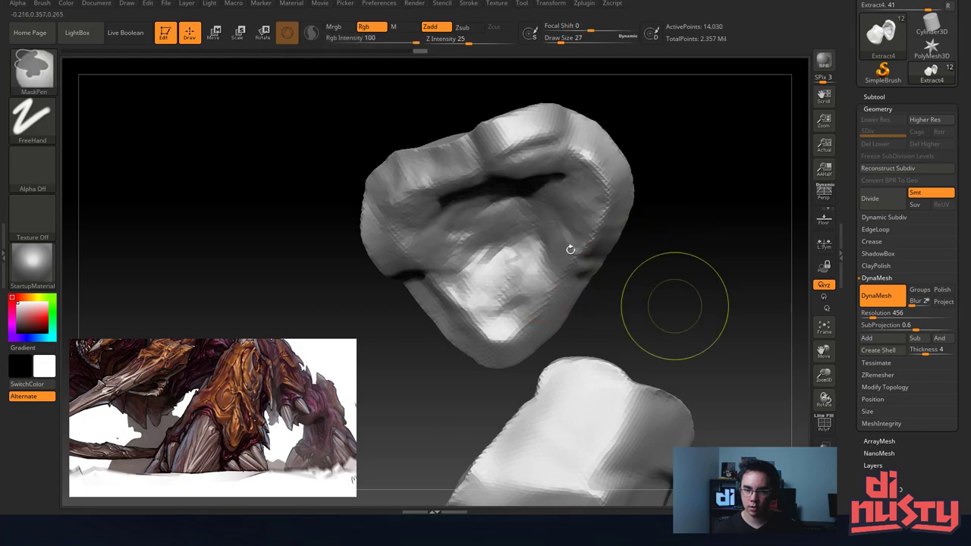
Fill the remaining deep crevice across the claw's back with clay, refreshing the DynaMesh between passes.
mouse_move(491, 235)
left_mouse_down()
mouse_move(436, 216)
mouse_move(483, 218)
mouse_move(460, 217)
mouse_move(527, 192)
left_mouse_up()
mouse_move(527, 192)
right_mouse_down()
mouse_move(535, 170)
mouse_move(511, 194)
right_mouse_up()
mouse_move(503, 223)
left_mouse_down("shift")
mouse_move(479, 228)
mouse_move(515, 279)
left_mouse_up("shift")
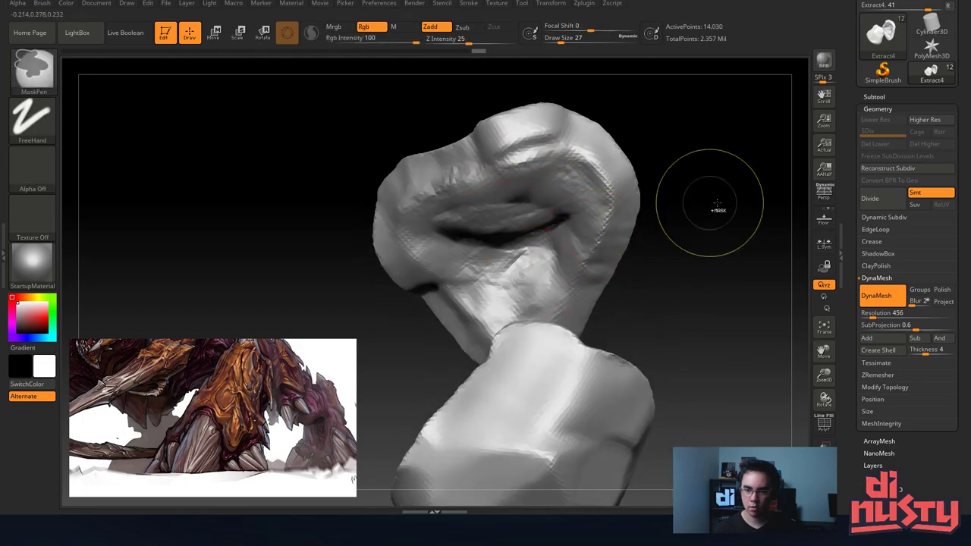
left_click_drag(710, 203, 716, 269, "ctrl")
mouse_move(694, 227)
left_mouse_down()
mouse_move(678, 198)
mouse_move(709, 212)
left_mouse_up()
mouse_move(499, 277)
left_mouse_down()
mouse_move(421, 338)
mouse_move(486, 311)
mouse_move(455, 213)
mouse_move(572, 227)
mouse_move(552, 161)
left_mouse_up()
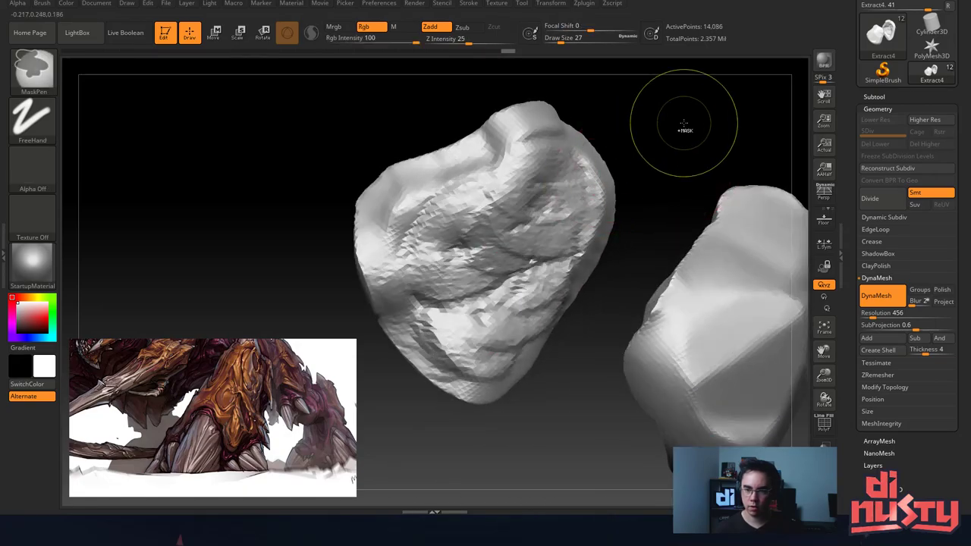
left_click_drag(683, 128, 692, 178, "ctrl")
Smooth the rough filled surface on the back of the claw.
left_click_drag(649, 208, 641, 228)
left_click_drag(640, 227, 636, 189, "alt")
right_click_drag(571, 218, 453, 198)
mouse_move(493, 133)
left_mouse_down("shift")
mouse_move(413, 198)
mouse_move(384, 292)
left_mouse_up("shift")
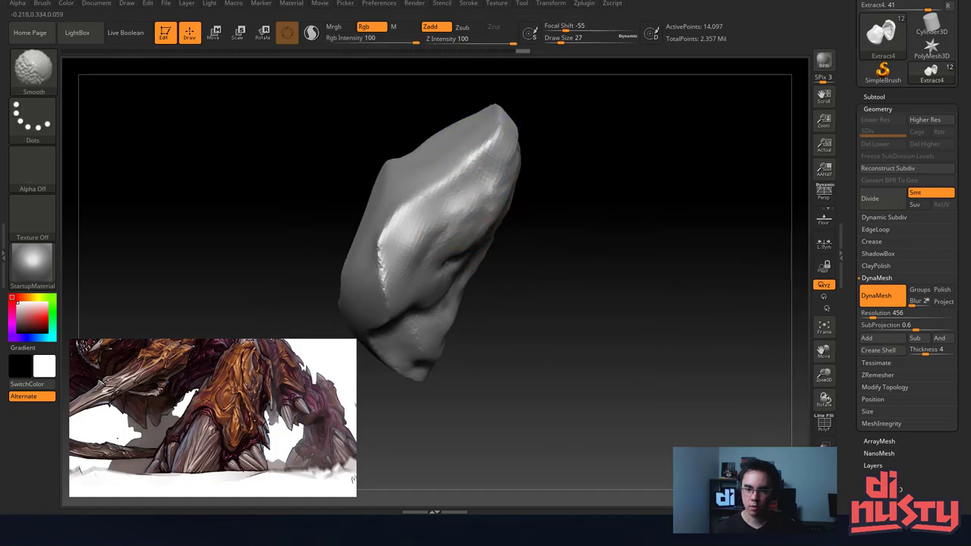
Soften the claw's rough back and sharp side ridges with clay strokes and smoothing, working around all its sides.
left_click_drag(505, 256, 433, 151)
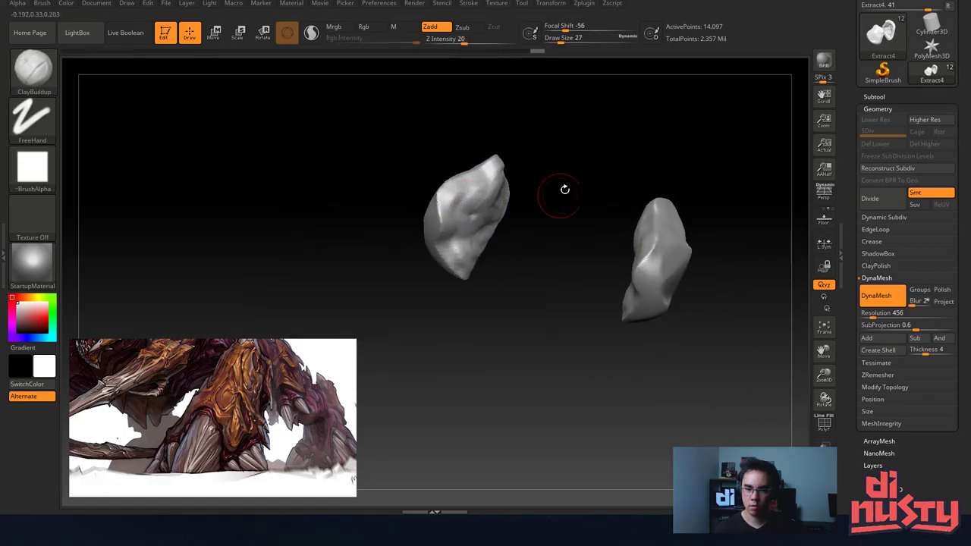
right_click_drag(564, 190, 536, 188)
left_click_drag(521, 253, 509, 184, "shift")
right_click_drag(515, 176, 506, 228, "ctrl")
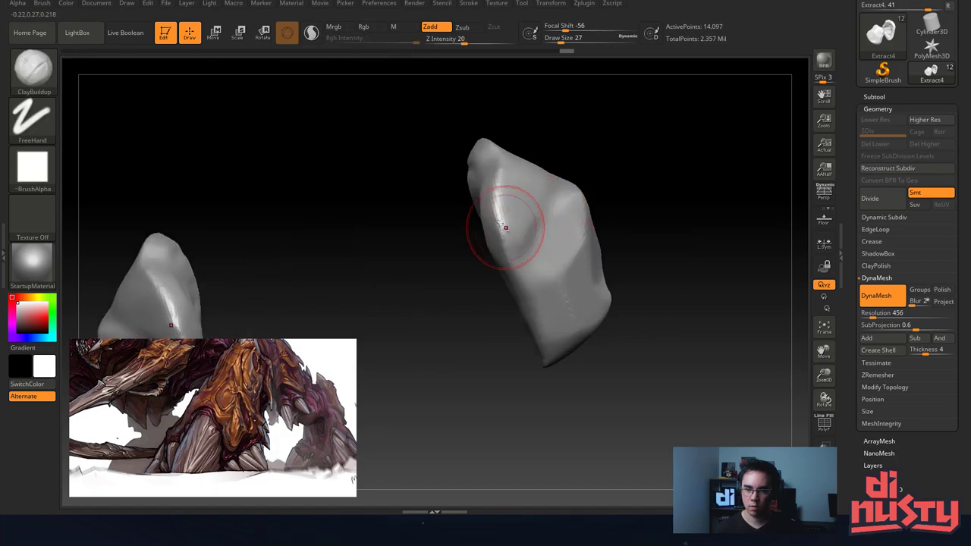
left_click_drag(502, 198, 517, 246)
mouse_move(574, 257)
right_mouse_down()
mouse_move(496, 188)
mouse_move(432, 204)
right_mouse_up()
right_click_drag(477, 236, 472, 219, "ctrl")
left_click_drag(513, 247, 535, 216, "shift")
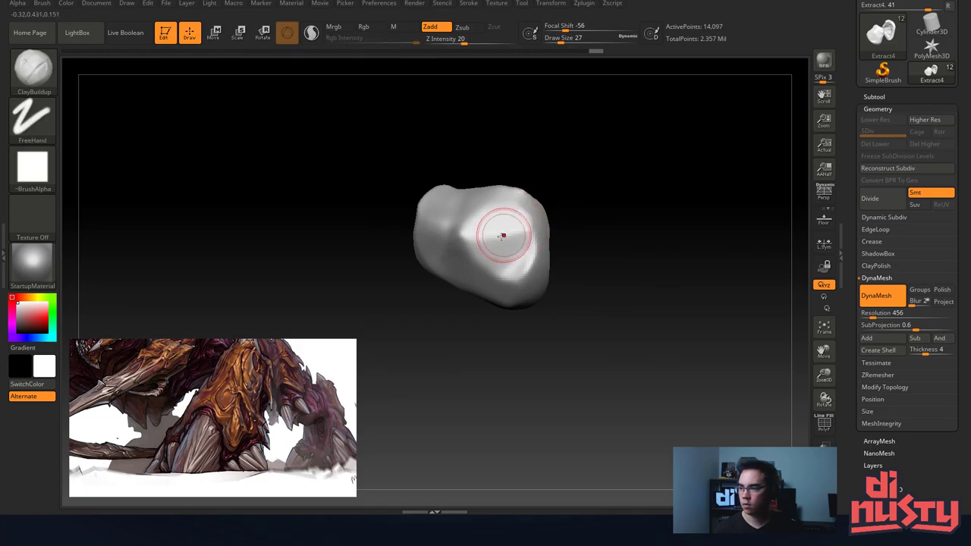
right_click_drag(503, 234, 537, 213)
mouse_move(468, 315)
right_mouse_down()
mouse_move(492, 232)
mouse_move(477, 228)
mouse_move(494, 238)
mouse_move(532, 200)
right_mouse_up()
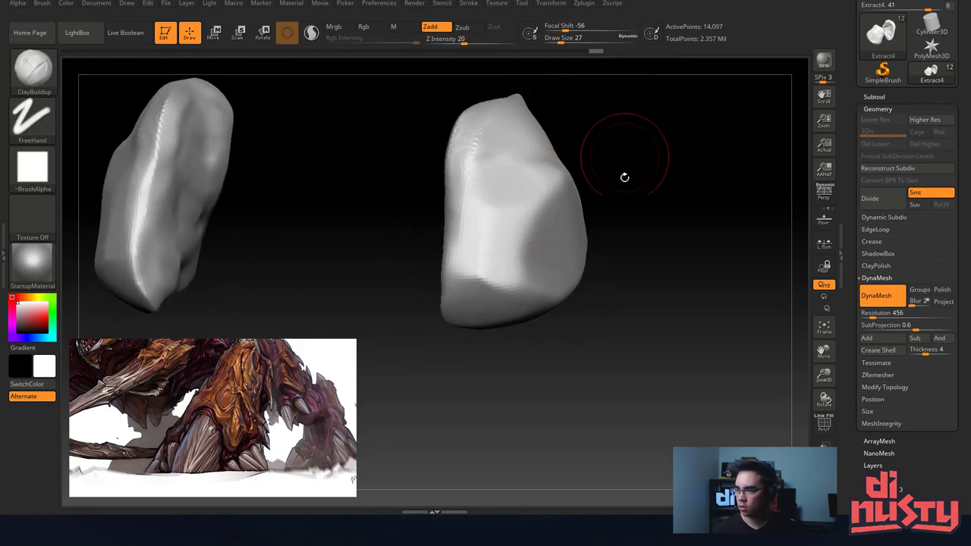
Quick-save the project and bring the other subtools back into view to check the claw against the foot.
key("ctrl+s")
right_click_drag(622, 204, 685, 214, "alt")
right_click_drag(652, 254, 626, 262, "alt")
right_click_drag(626, 262, 593, 243)
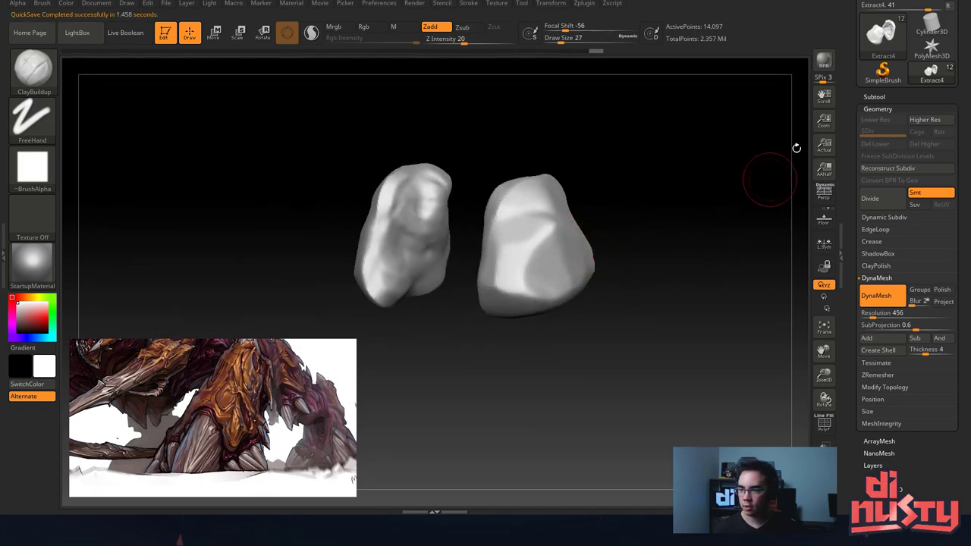
left_click(880, 97)
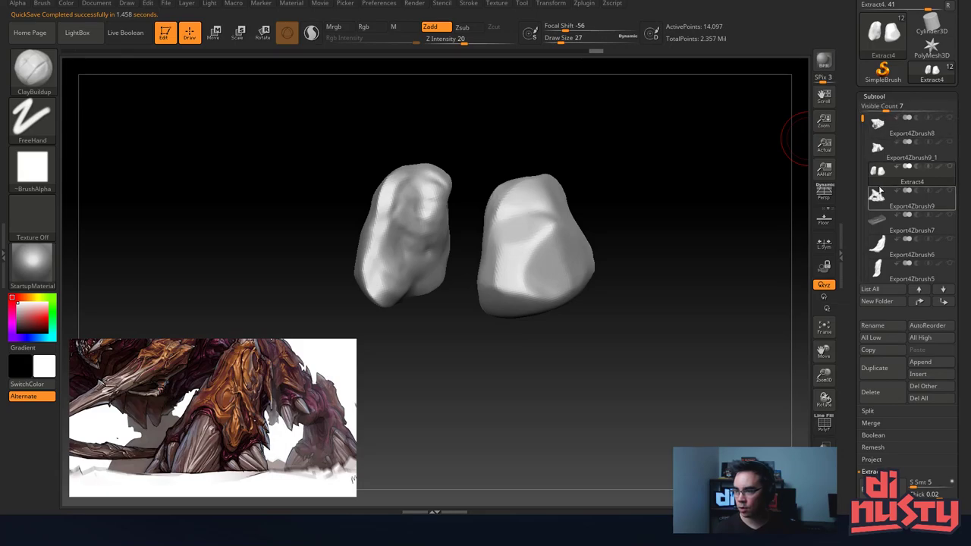
key("shift+s")
right_click_drag(615, 227, 531, 274)
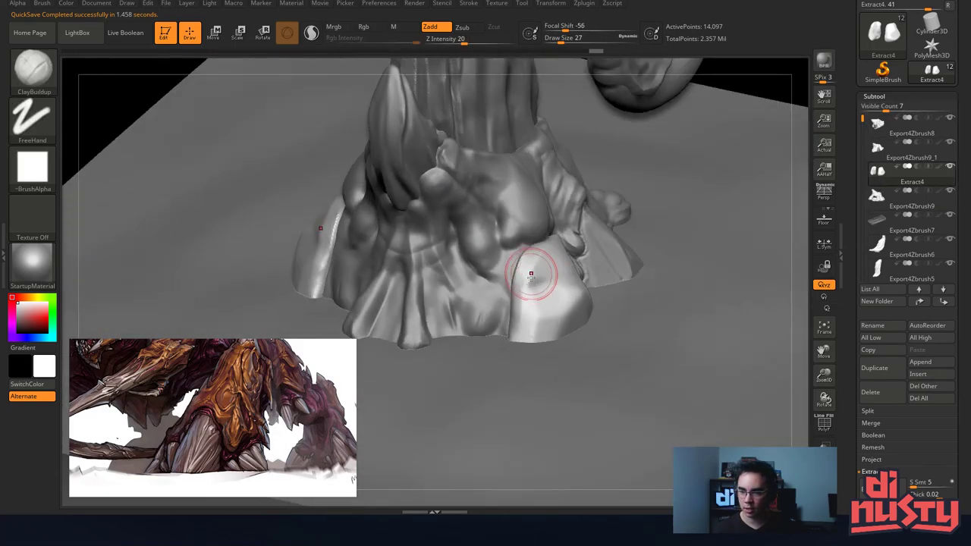
mouse_move(550, 219)
right_mouse_down()
mouse_move(599, 254)
mouse_move(557, 200)
mouse_move(584, 242)
right_mouse_up()
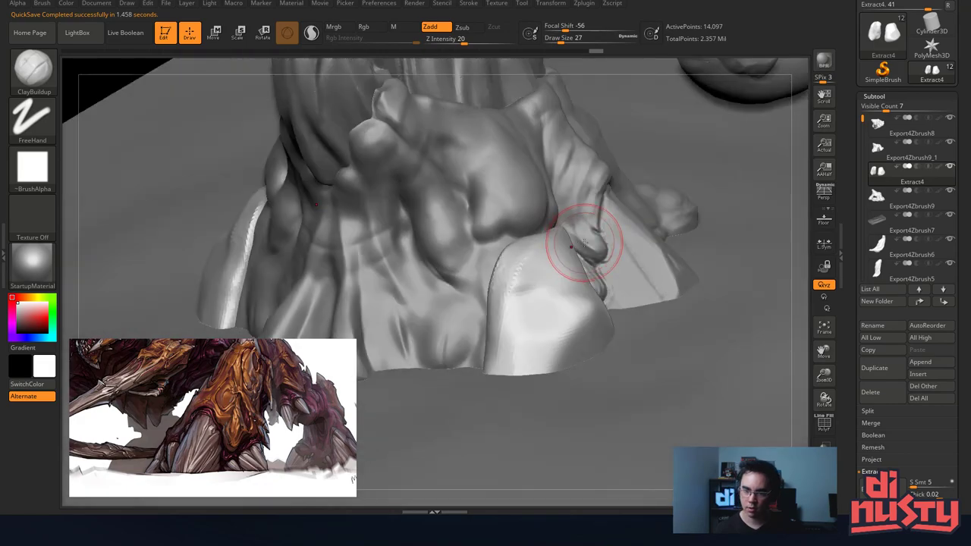
Make the foot subtool Export4Zbrush8 active and isolate it by hiding the other subtools.
left_click(512, 201, "alt")
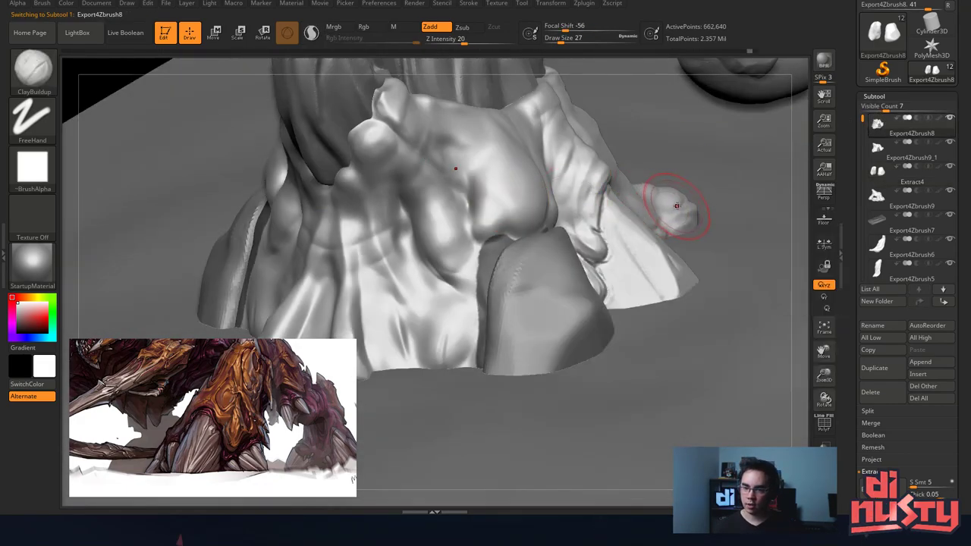
right_click_drag(676, 201, 661, 156)
left_click(949, 118)
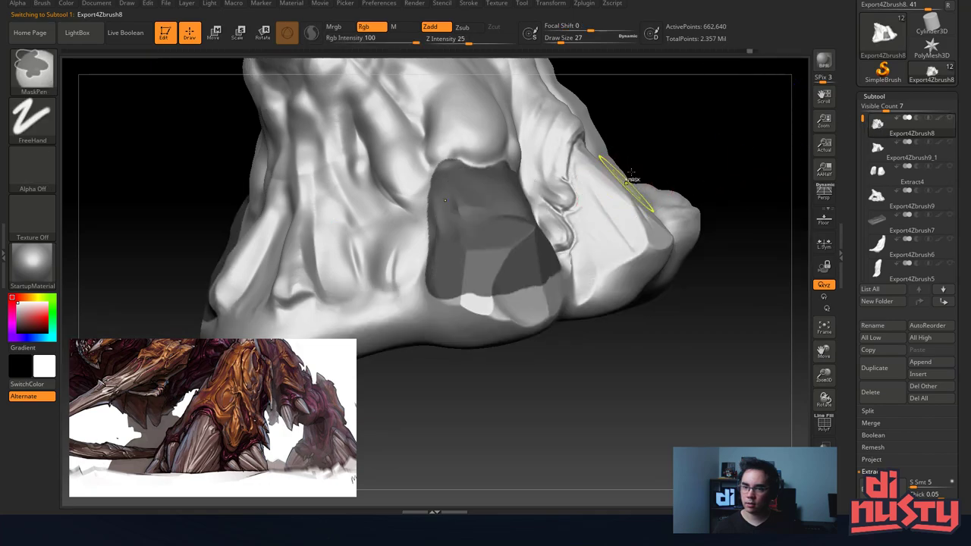
left_click_drag(653, 116, 656, 151, "ctrl")
right_click_drag(505, 275, 535, 253)
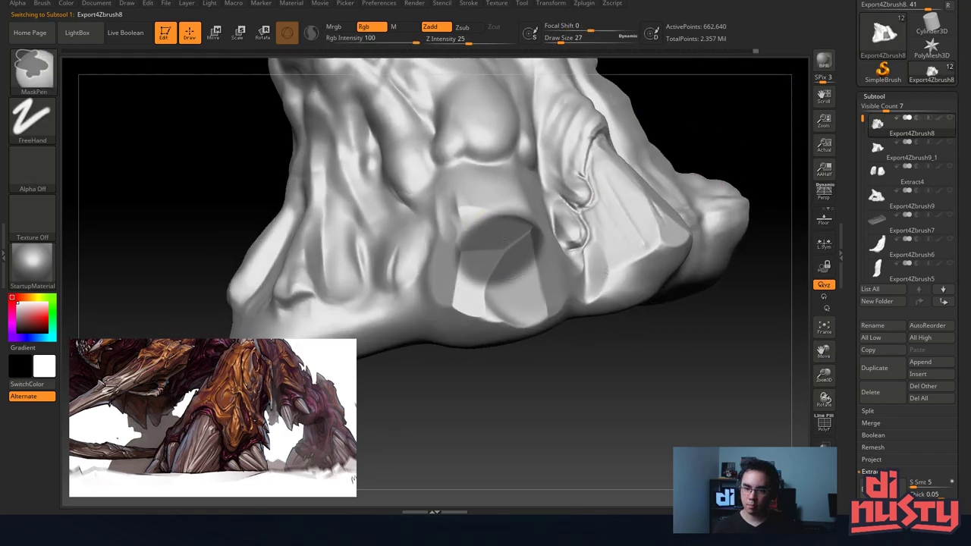
key("ctrl+z")
key("ctrl+z")
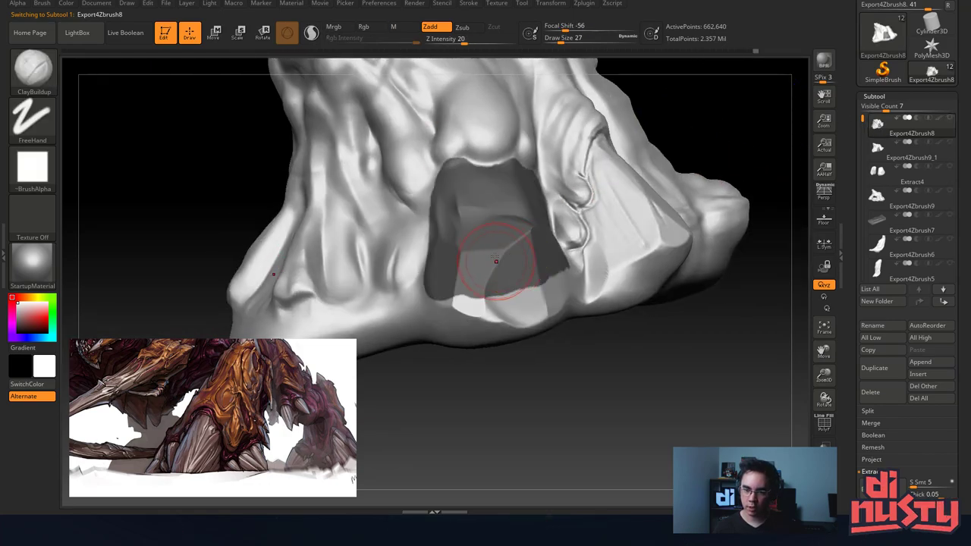
left_click(498, 197, "ctrl")
key("ctrl+z")
Carve the old faceted claw area of the foot into a shallow hollow with ClayBuildup and smooth its surface.
mouse_move(487, 254)
left_mouse_down()
mouse_move(509, 258)
mouse_move(485, 267)
mouse_move(535, 244)
left_mouse_up()
mouse_move(506, 182)
left_mouse_down()
mouse_move(461, 198)
mouse_move(454, 226)
mouse_move(480, 179)
mouse_move(455, 318)
mouse_move(523, 333)
mouse_move(554, 280)
mouse_move(474, 278)
mouse_move(531, 247)
mouse_move(482, 321)
left_mouse_up()
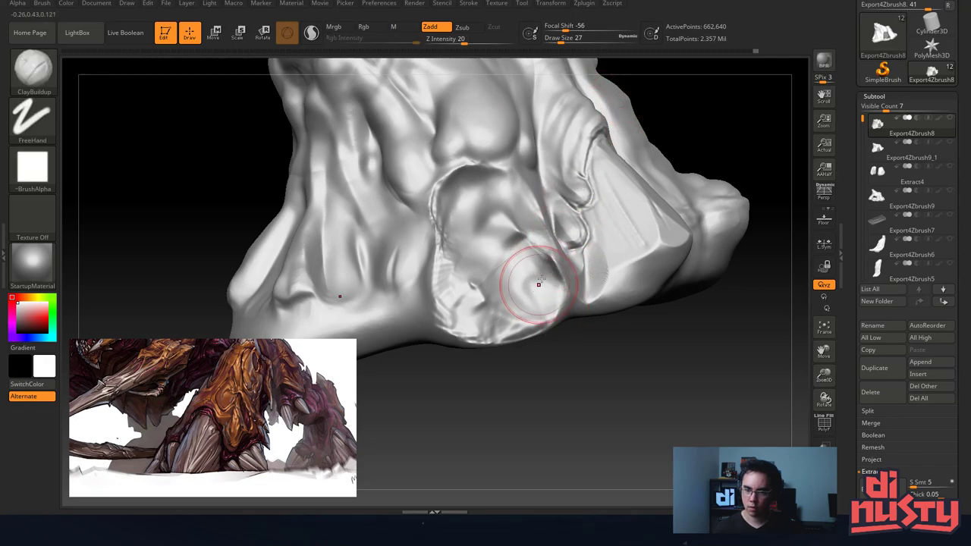
left_click_drag(515, 274, 524, 263)
mouse_move(524, 263)
left_mouse_down("shift")
mouse_move(536, 259)
mouse_move(547, 278)
left_mouse_up("shift")
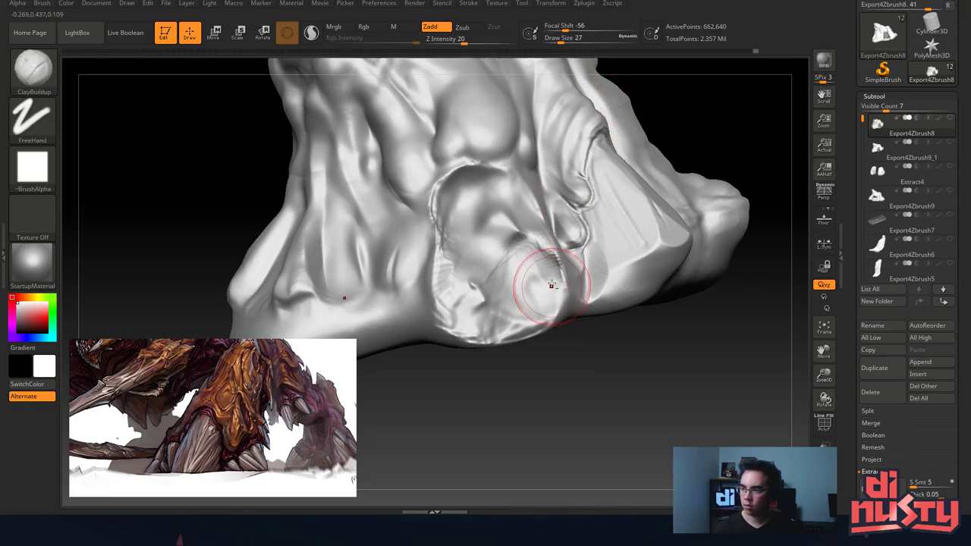
right_click_drag(550, 283, 528, 252, "ctrl")
mouse_move(595, 111)
right_mouse_down()
mouse_move(607, 101)
mouse_move(617, 165)
mouse_move(573, 249)
mouse_move(467, 241)
right_mouse_up()
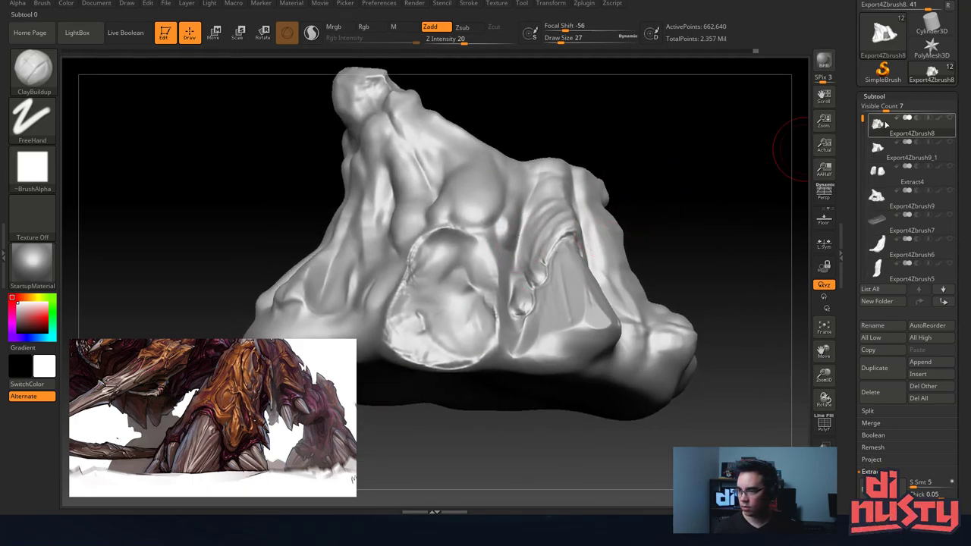
Show all subtools again and examine how the separate claw sits in the hollowed foot.
left_click(880, 123)
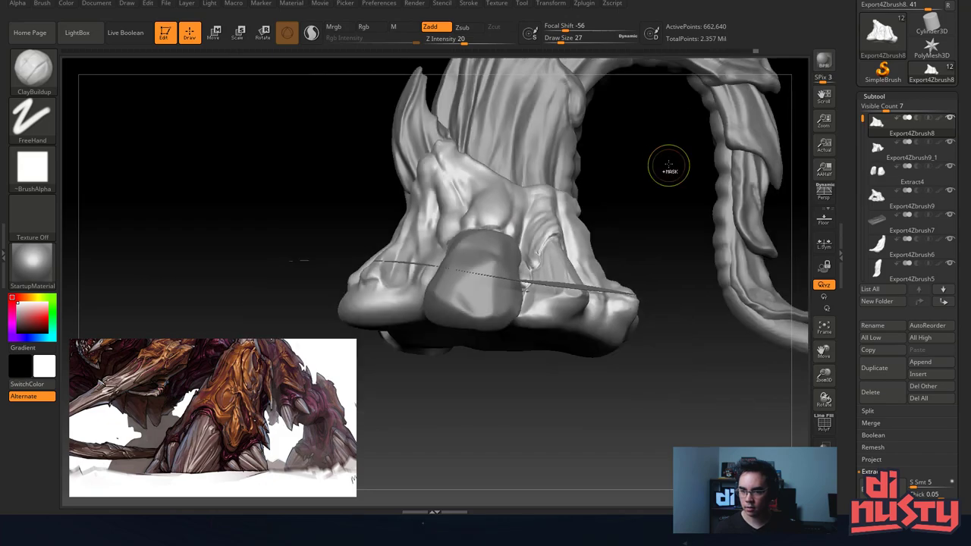
key("ctrl")
left_click_drag(670, 148, 670, 147, "ctrl")
key("ctrl+z")
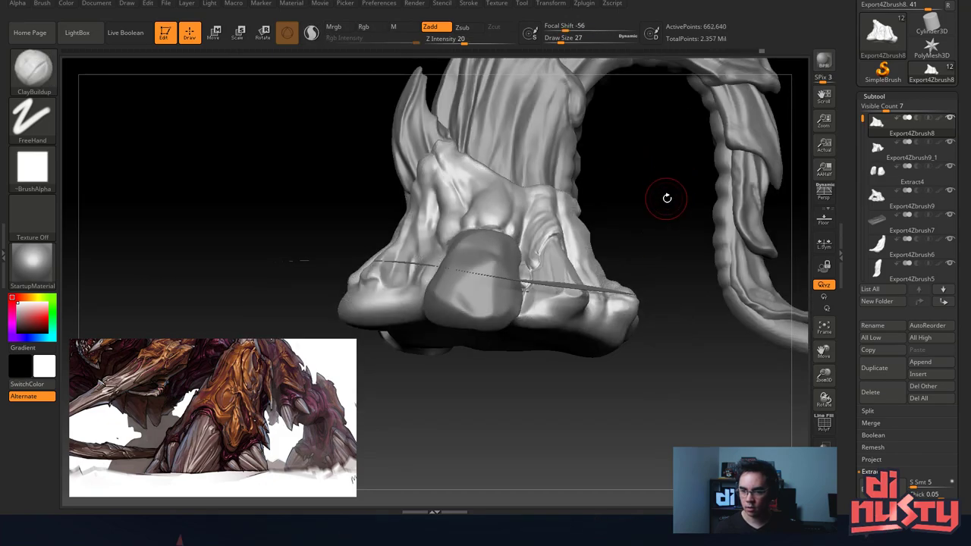
mouse_move(668, 190)
left_mouse_down()
mouse_move(652, 195)
mouse_move(670, 190)
mouse_move(647, 280)
left_mouse_up()
left_click_drag(599, 313, 635, 240, "alt")
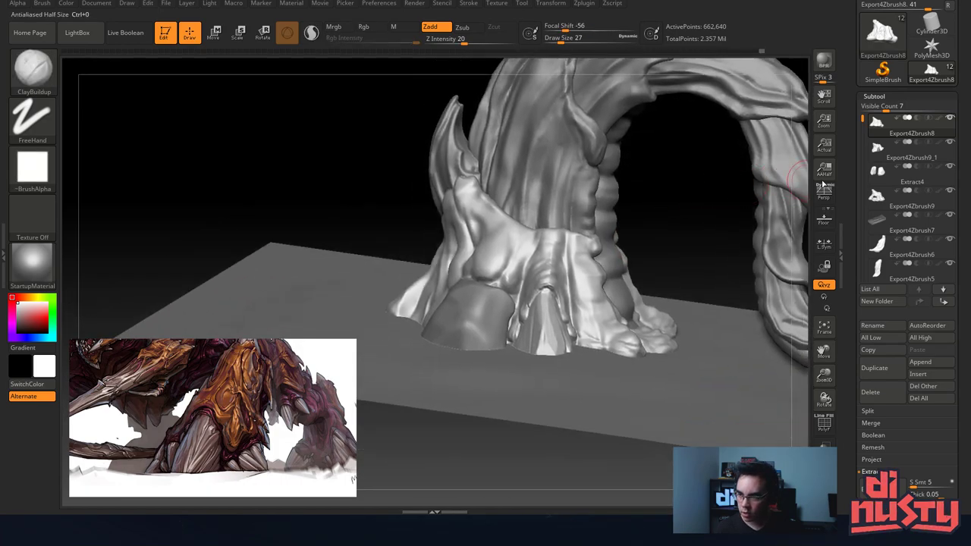
Compare the two foot subtools by toggling their visibility, and delete the duplicate Export4Zbrush9_1.
left_click(876, 126, "shift")
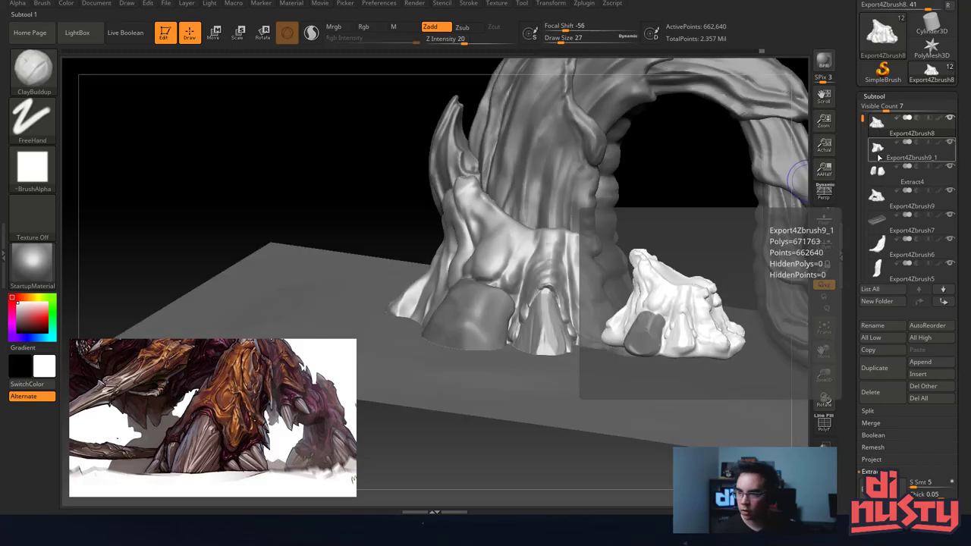
left_click(877, 147)
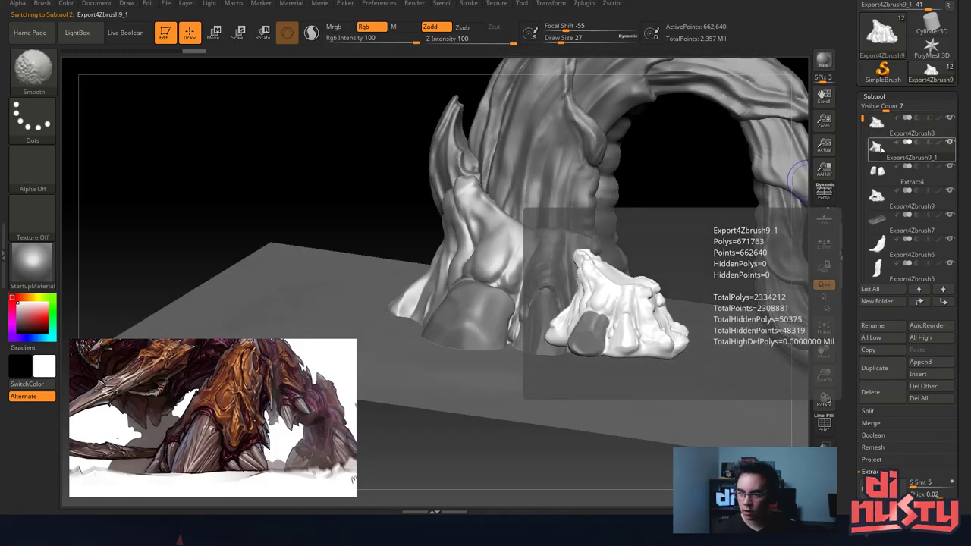
left_click(880, 149, "shift")
left_click(881, 150, "shift")
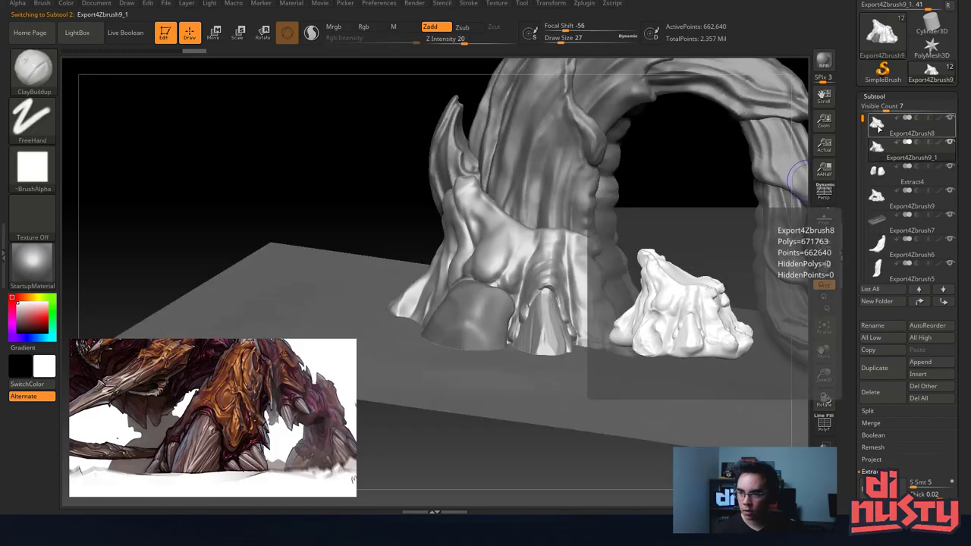
mouse_move(878, 147)
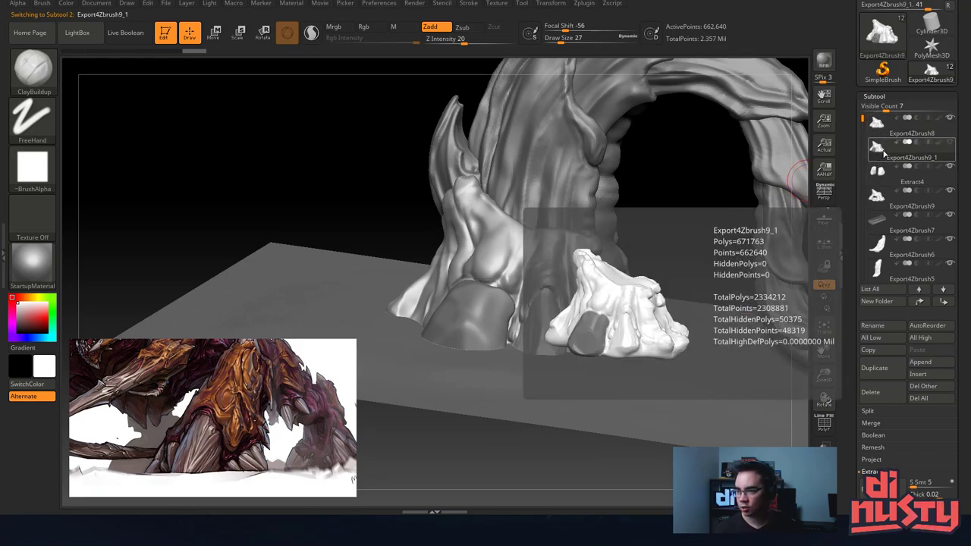
left_click(880, 149)
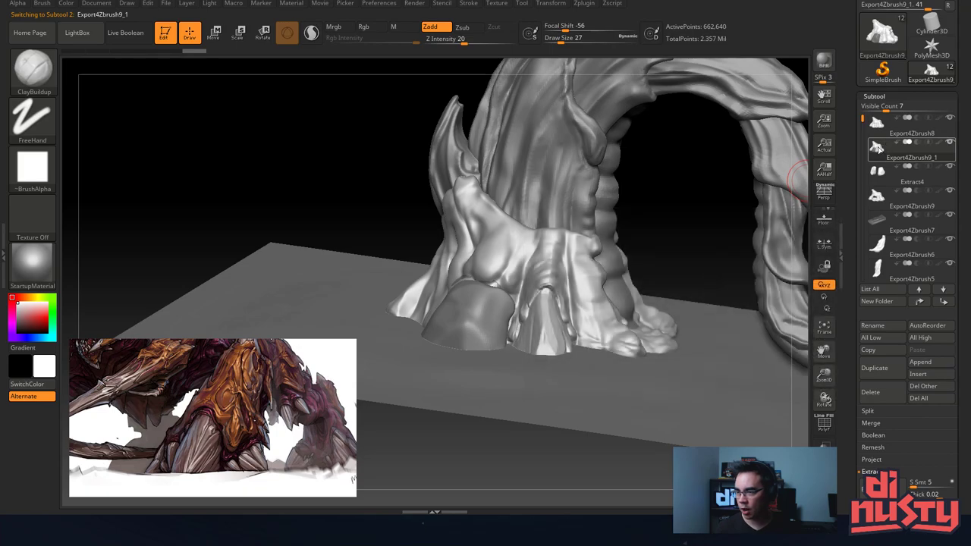
left_click(880, 156, "shift")
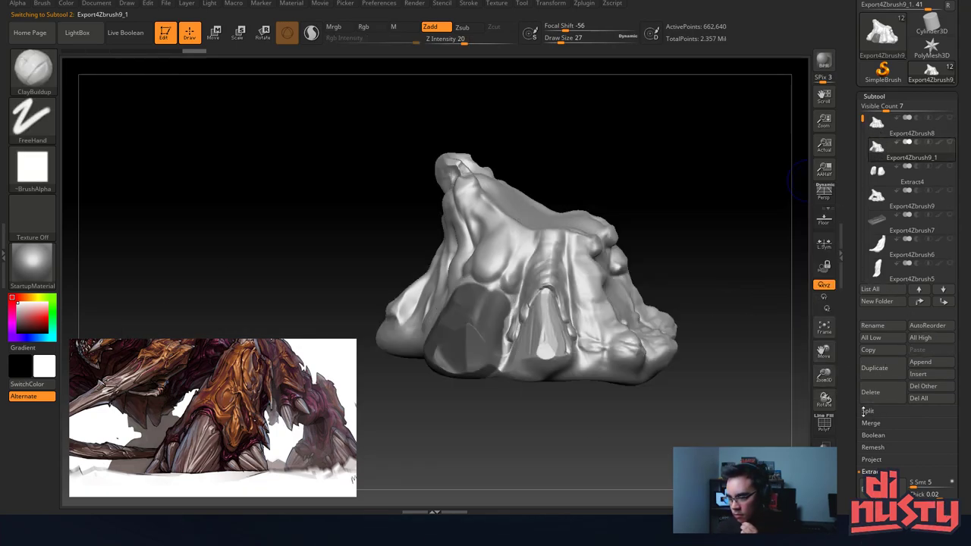
left_click(877, 396)
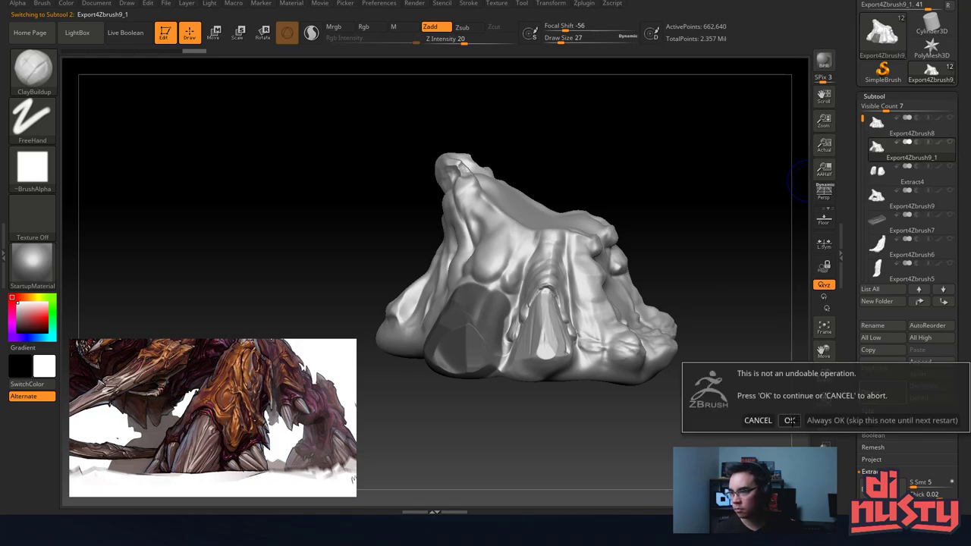
left_click(790, 420)
Select the Export4Zbrush8 foot and smooth the uneven surface inside its claw hollow.
left_click(877, 132)
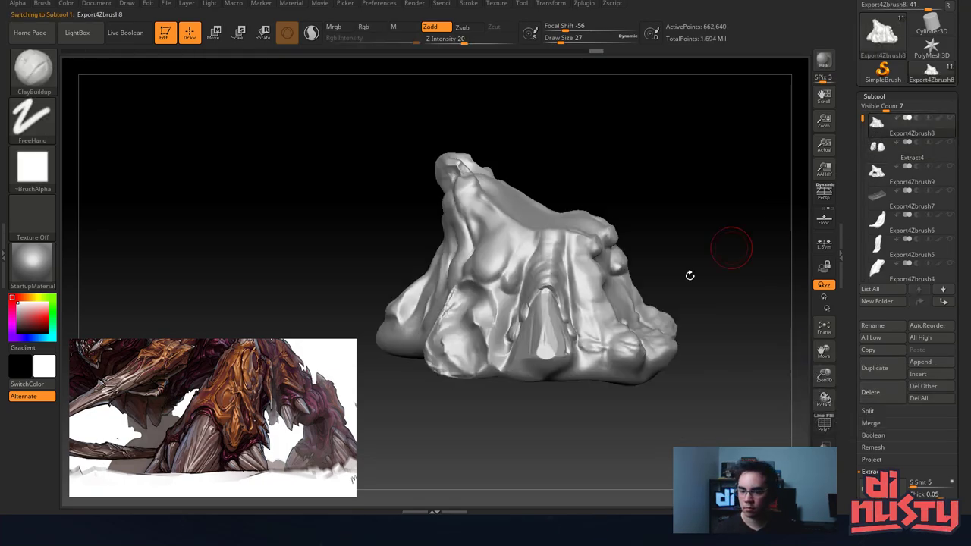
left_click_drag(689, 275, 560, 335)
mouse_move(560, 335)
right_mouse_down("alt")
mouse_move(591, 294)
mouse_move(563, 282)
mouse_move(583, 265)
mouse_move(660, 256)
mouse_move(511, 266)
mouse_move(563, 199)
mouse_move(581, 215)
right_mouse_up("alt")
left_click_drag(558, 311, 559, 289, "shift")
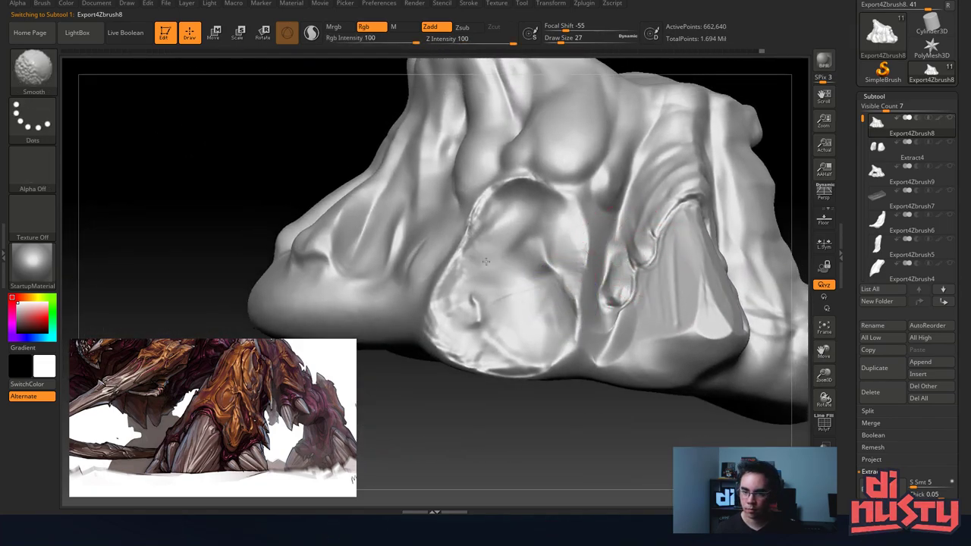
left_click_drag(486, 262, 499, 285, "shift")
right_click_drag(537, 256, 557, 243)
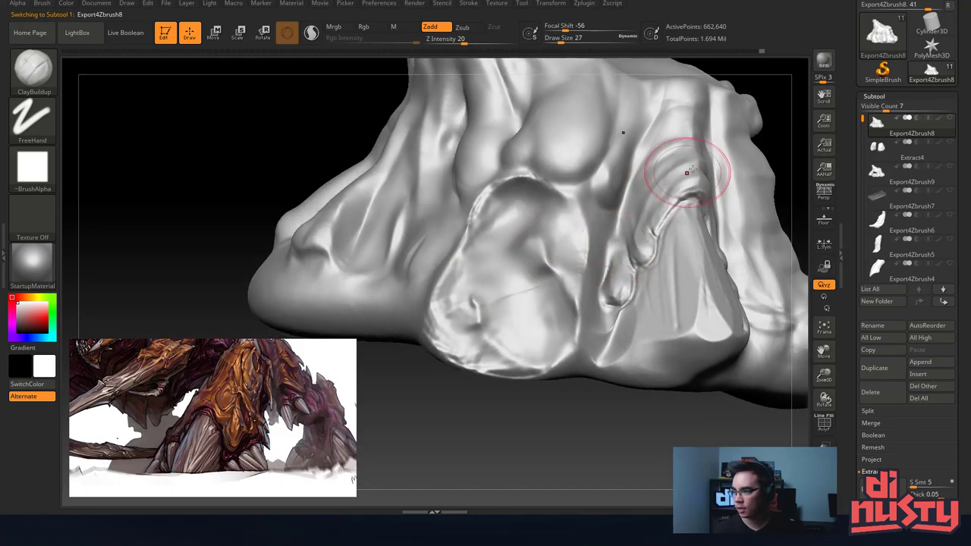
right_click_drag(618, 210, 624, 247)
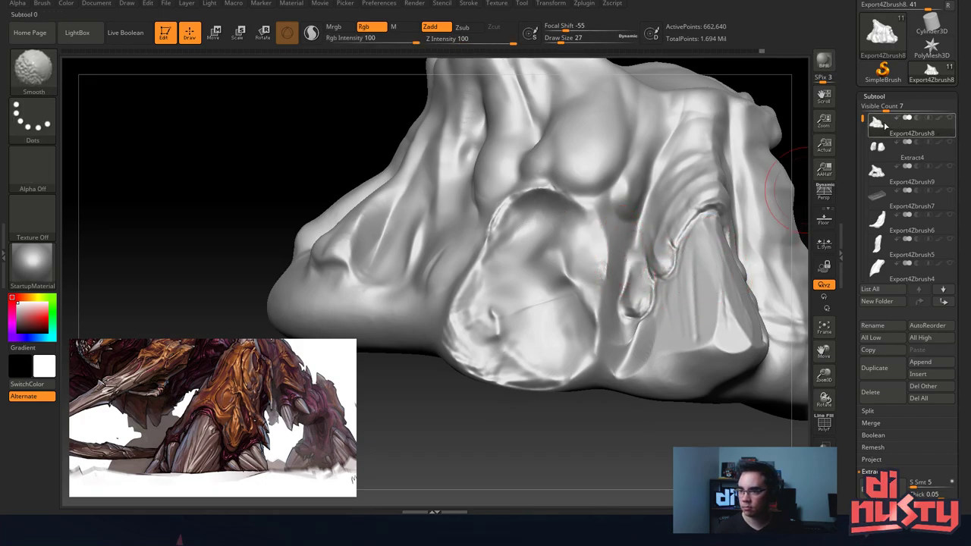
Reveal the other subtools and check the foot's mesh around the claw with the polygon wireframe.
left_click(950, 119, "shift")
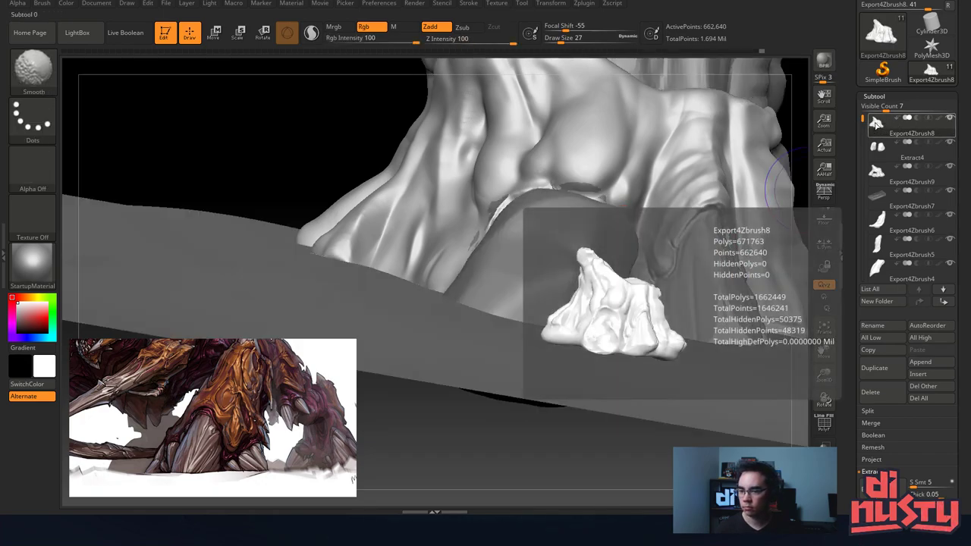
key("shift+f")
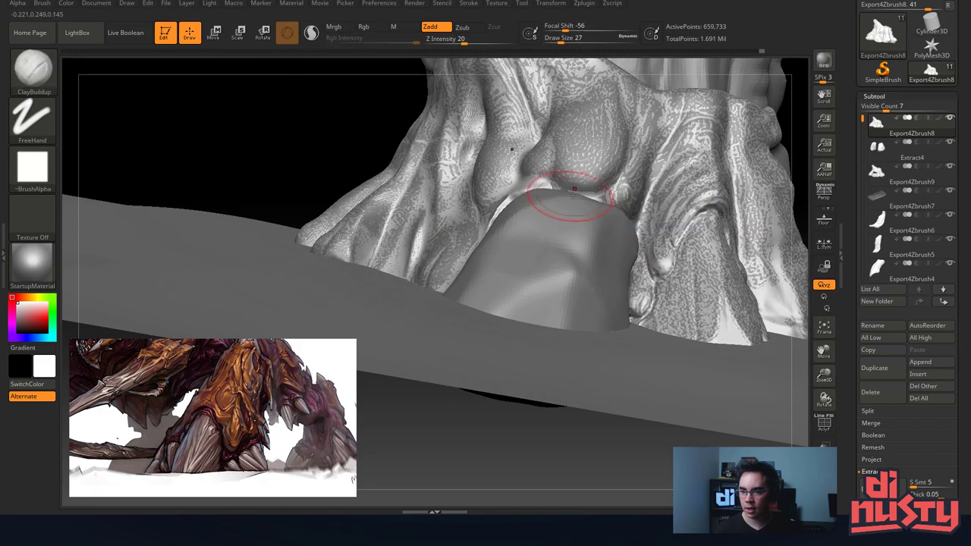
key("shift+f")
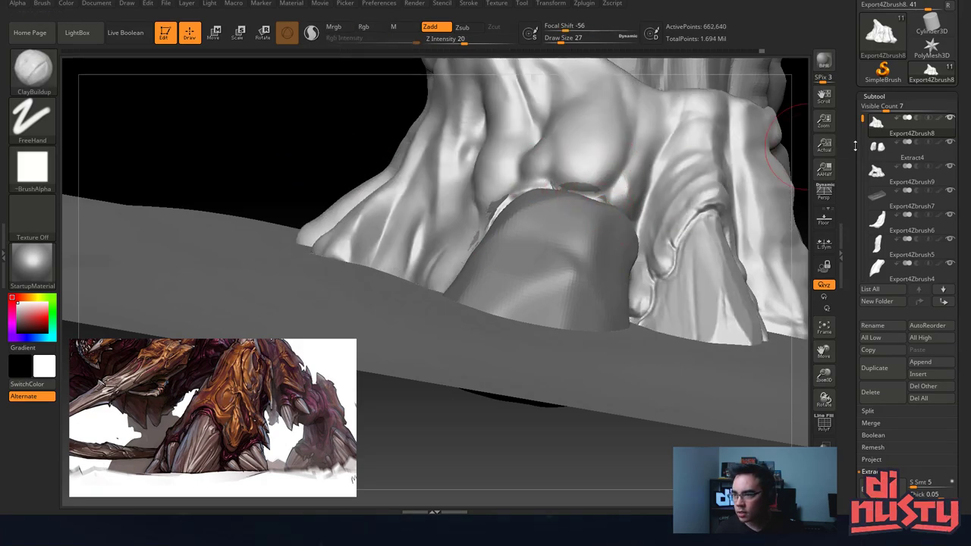
Select the Export4Zbrush9 foot subtool and delete it.
left_click(877, 148)
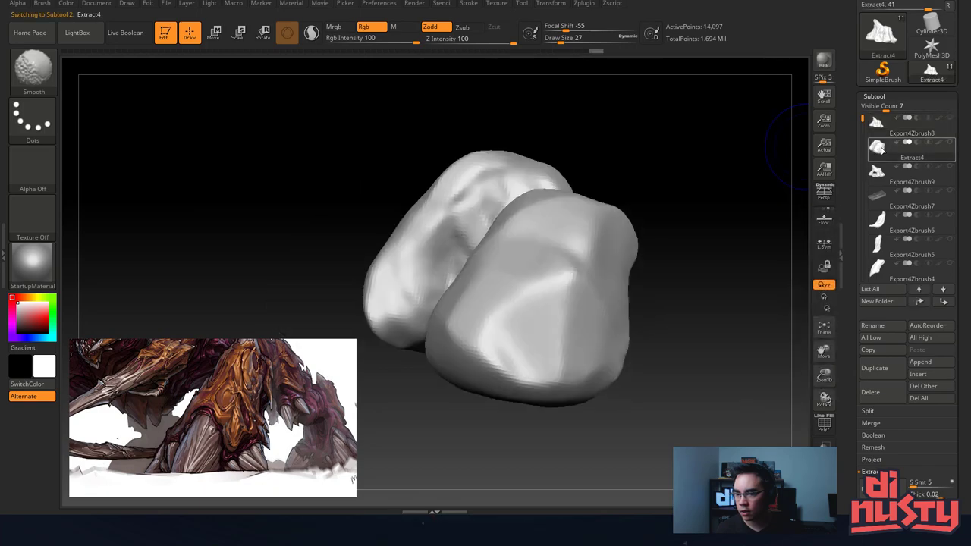
left_click(878, 172, "shift")
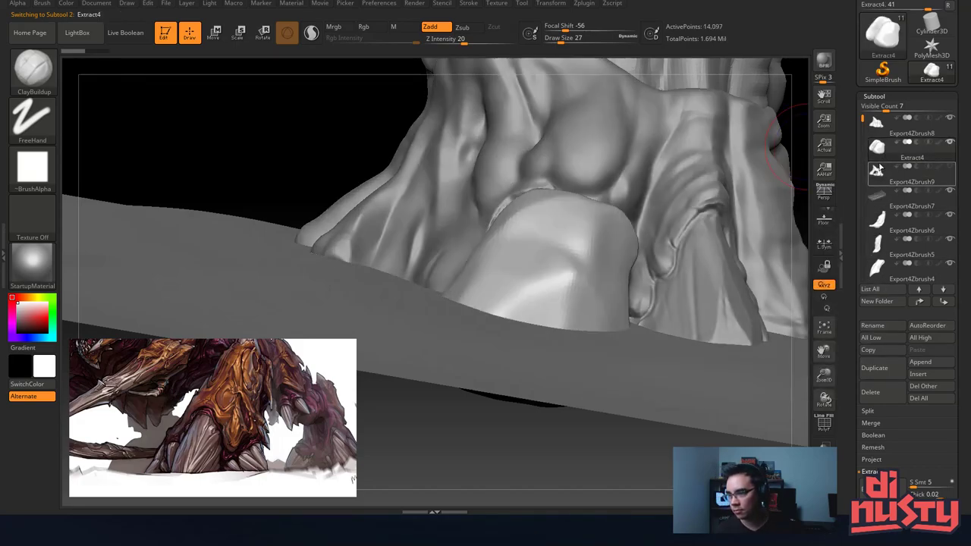
left_click(871, 393)
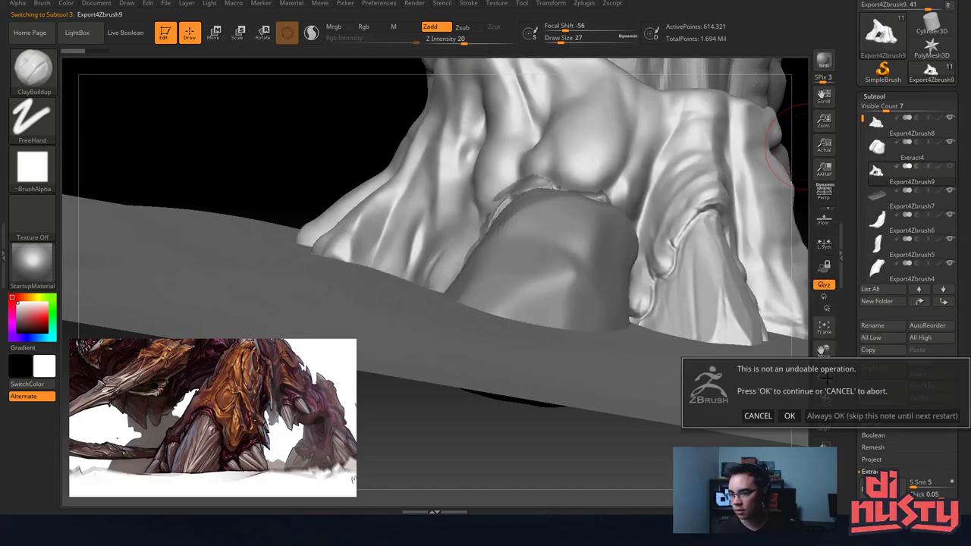
left_click(788, 416)
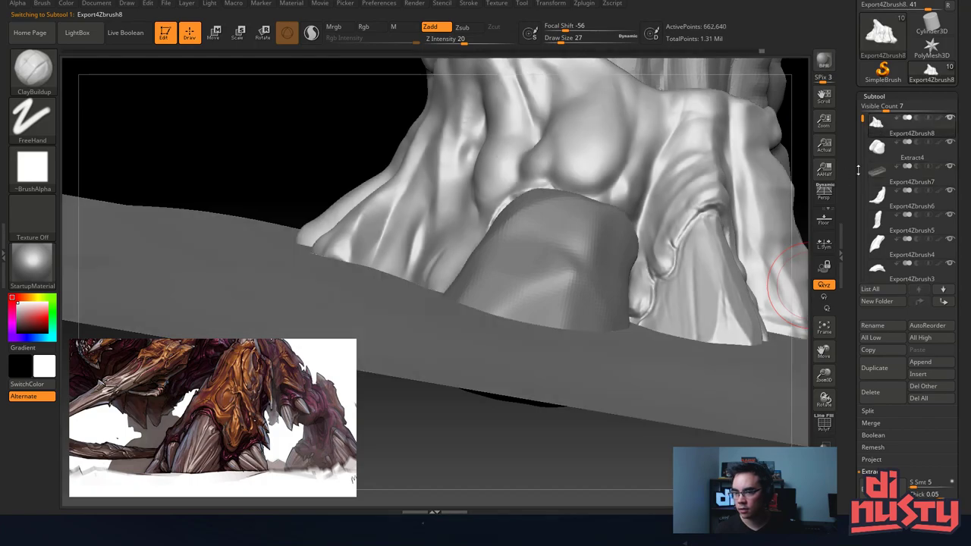
Make the Extract4 claw the active subtool and view it from the front of the foot.
right_click_drag(654, 279, 660, 320)
left_click(590, 277, "alt")
mouse_move(594, 274)
right_mouse_down("alt")
mouse_move(574, 297)
mouse_move(607, 282)
right_mouse_up("alt")
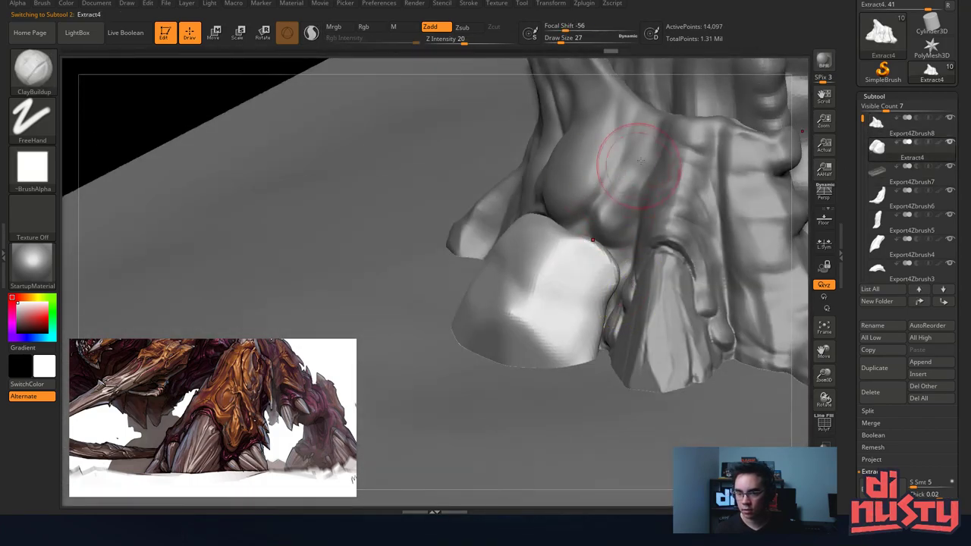
right_click_drag(641, 159, 635, 223)
key("w")
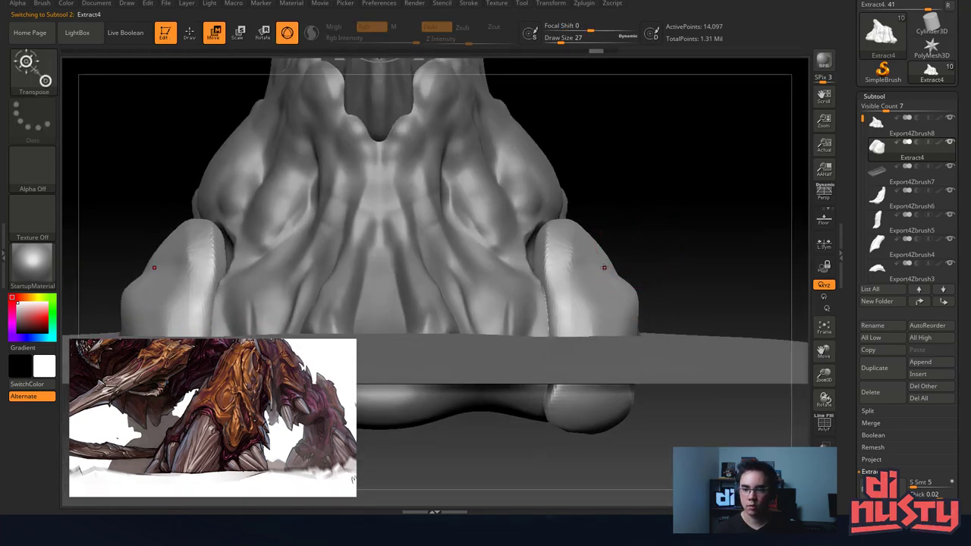
right_click_drag(640, 191, 596, 417, "alt")
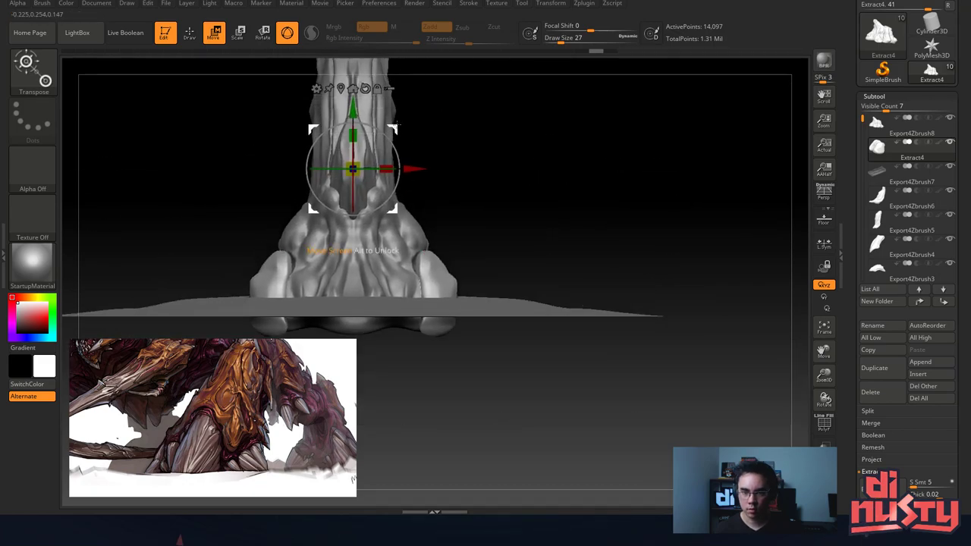
mouse_move(396, 126)
left_mouse_down()
mouse_move(376, 121)
mouse_move(388, 117)
left_mouse_up()
key("ctrl+z")
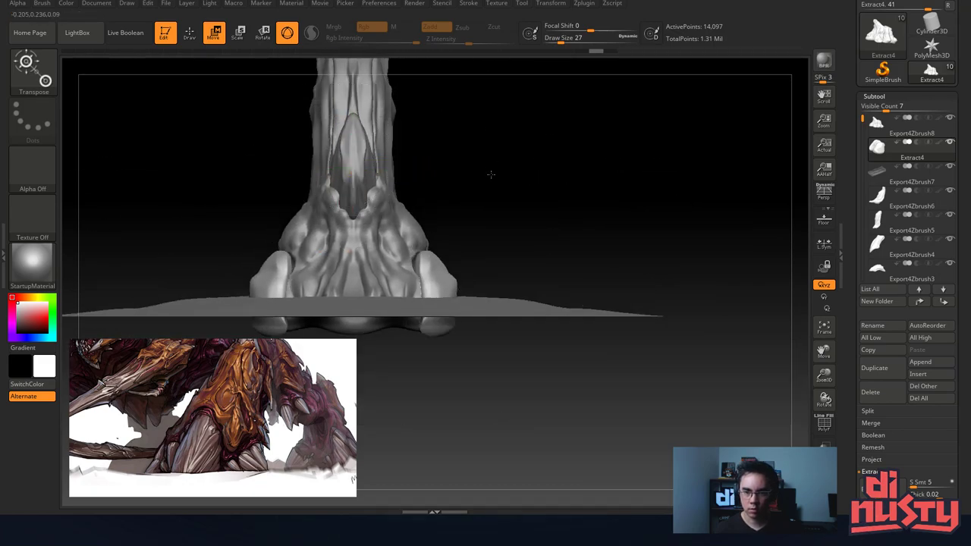
mouse_move(490, 174)
right_mouse_down("ctrl")
mouse_move(529, 199)
mouse_move(516, 202)
mouse_move(527, 185)
mouse_move(539, 267)
mouse_move(535, 194)
right_mouse_up("ctrl")
key("q")
mouse_move(439, 232)
right_mouse_down("ctrl")
mouse_move(505, 268)
mouse_move(487, 265)
right_mouse_up("ctrl")
left_click_drag(453, 253, 443, 292)
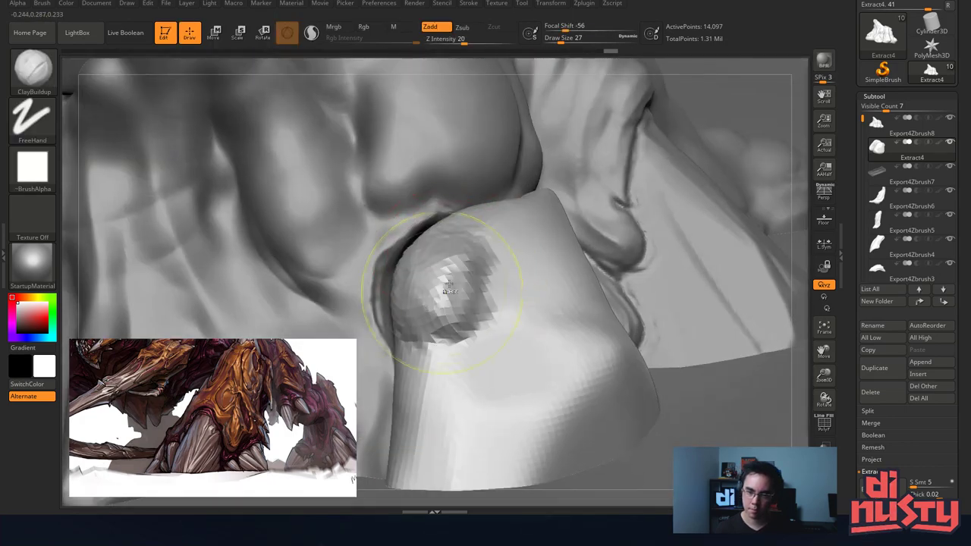
key("ctrl+z")
Reshape the claw's upper and side contours with the Move brush at draw size 39 to fit the foot's hollow.
right_click_drag(477, 256, 500, 243)
key("b")
key("m")
key("v")
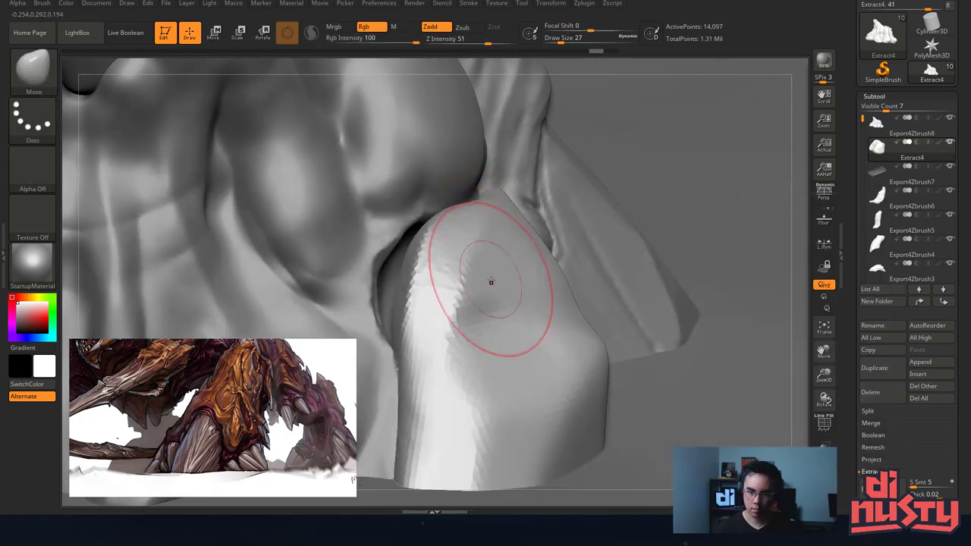
key("space")
mouse_move(493, 282)
left_mouse_down()
mouse_move(511, 284)
mouse_move(502, 300)
left_mouse_up()
key("space")
right_click_drag(513, 298, 502, 235)
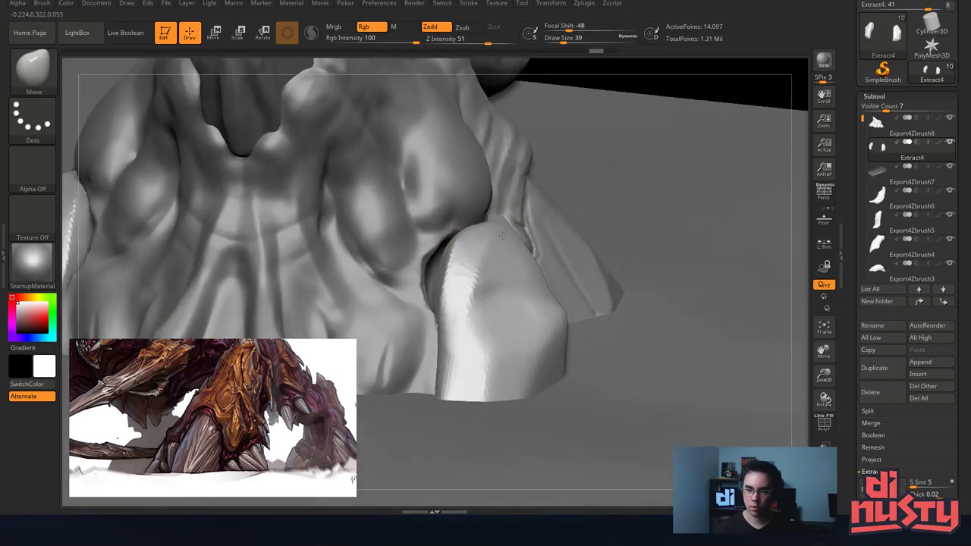
mouse_move(449, 255)
right_mouse_down()
mouse_move(526, 221)
mouse_move(548, 244)
right_mouse_up()
left_click_drag(563, 236, 594, 205)
mouse_move(600, 203)
right_mouse_down()
mouse_move(571, 267)
mouse_move(559, 227)
right_mouse_up()
right_click_drag(534, 151, 585, 312)
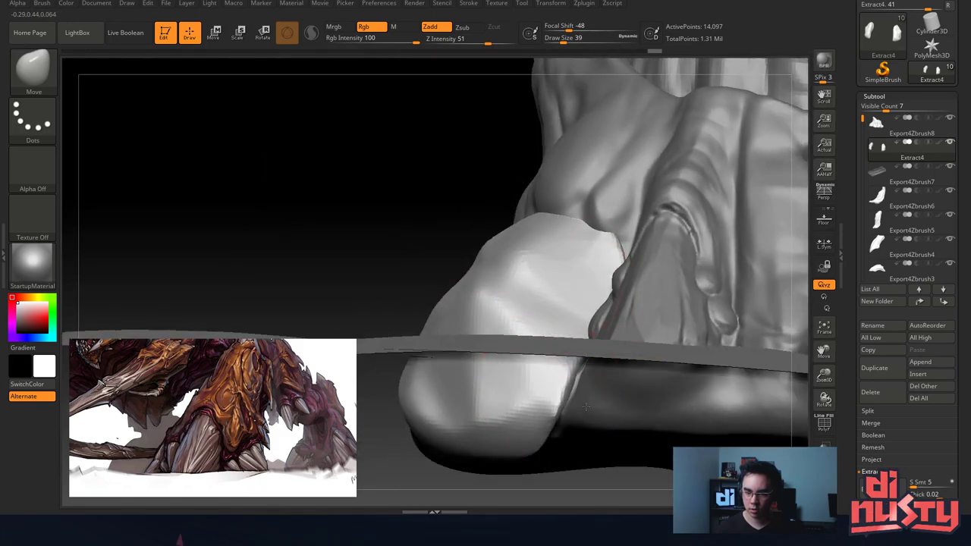
right_click_drag(500, 342, 570, 342)
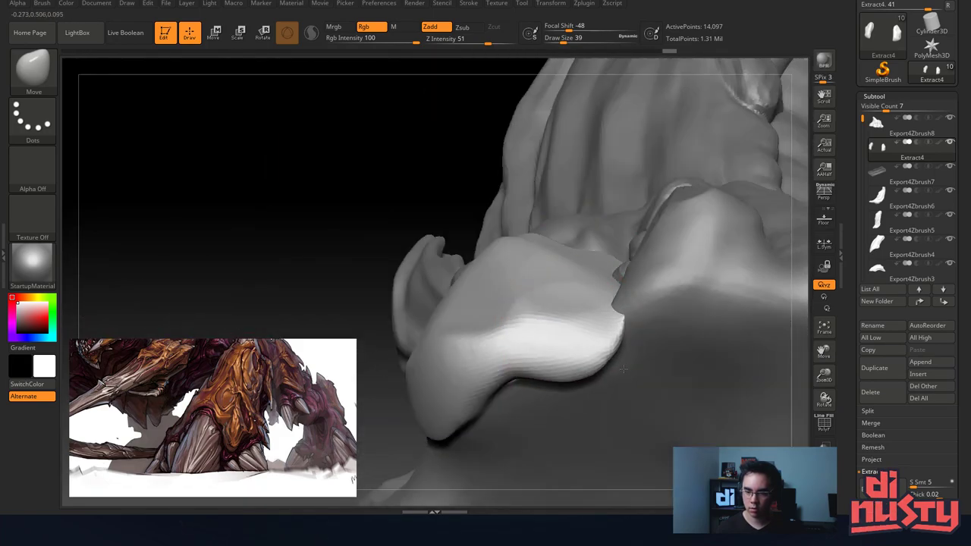
Fill out the claw's underside with the Move brush at draw size 68 and smooth its lower edge.
key("space")
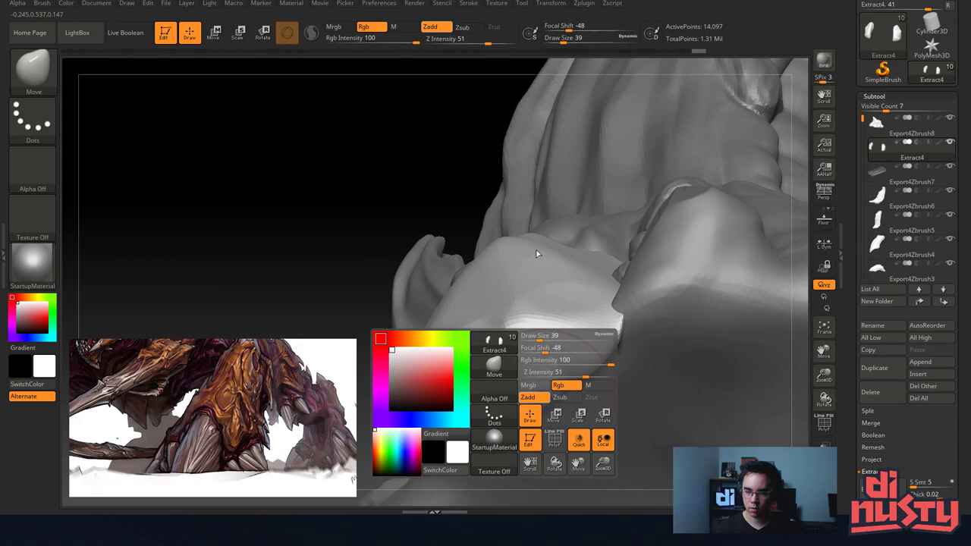
left_click(533, 400)
left_click_drag(539, 338, 546, 335)
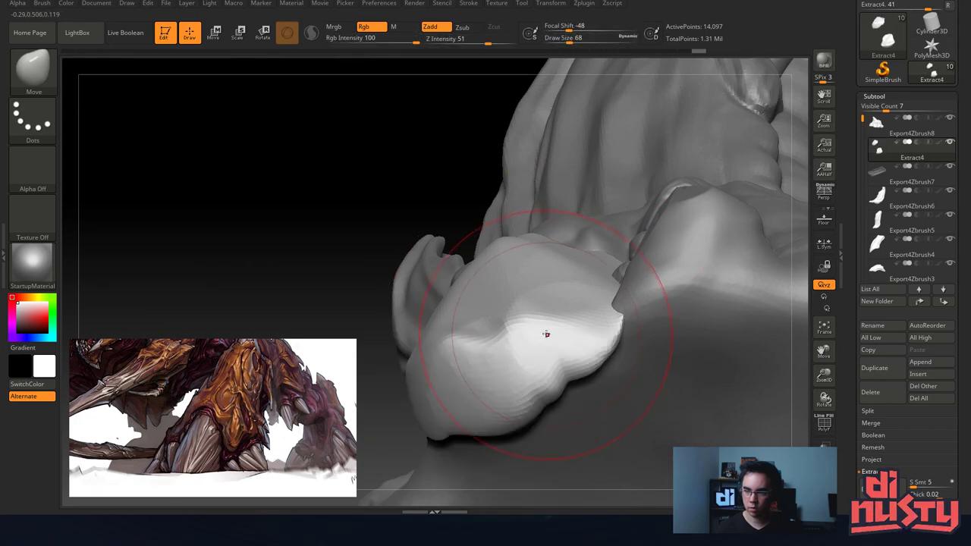
right_click_drag(546, 334, 541, 218)
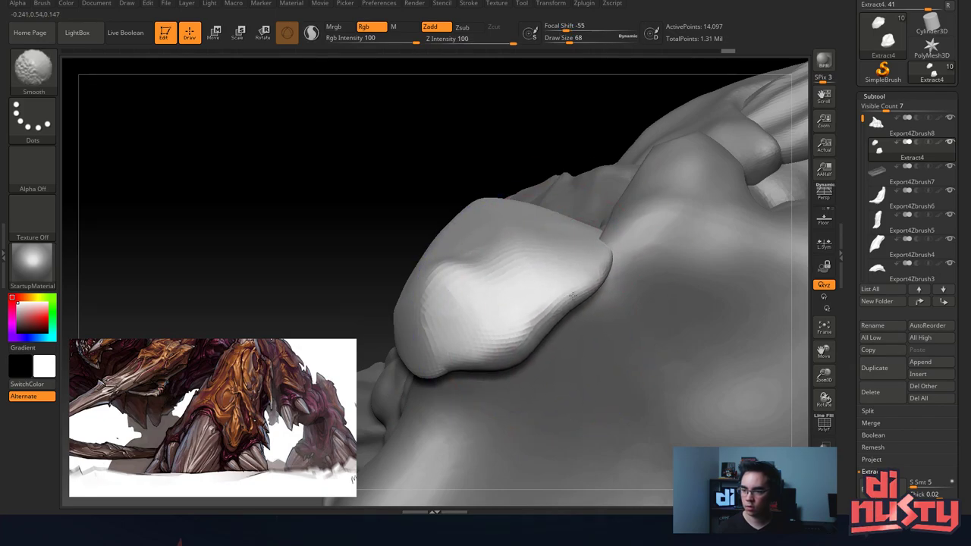
left_click_drag(573, 296, 571, 282, "shift")
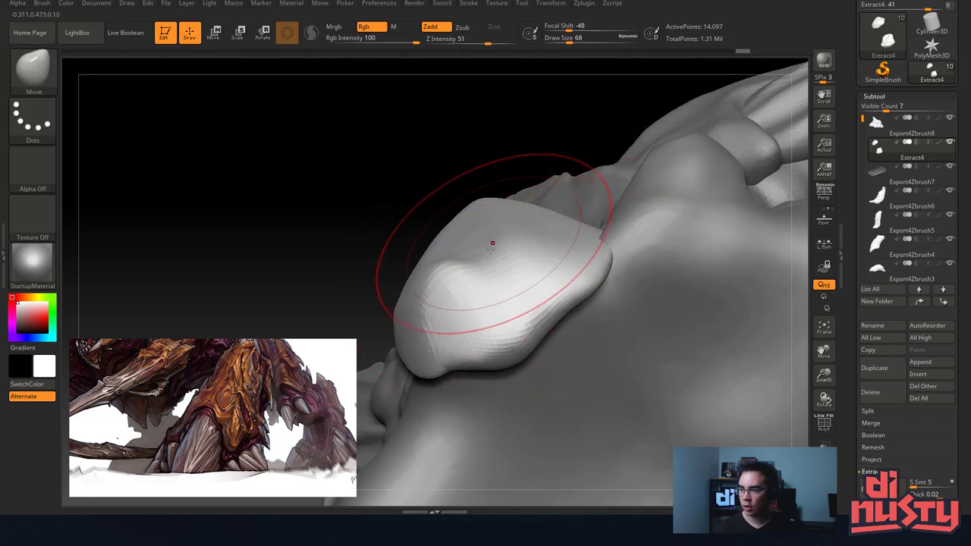
Pull the claw's top and outer edges into an angular outline tucked beneath the foot's overhanging flesh.
mouse_move(502, 250)
right_mouse_down()
mouse_move(537, 210)
mouse_move(455, 271)
right_mouse_up()
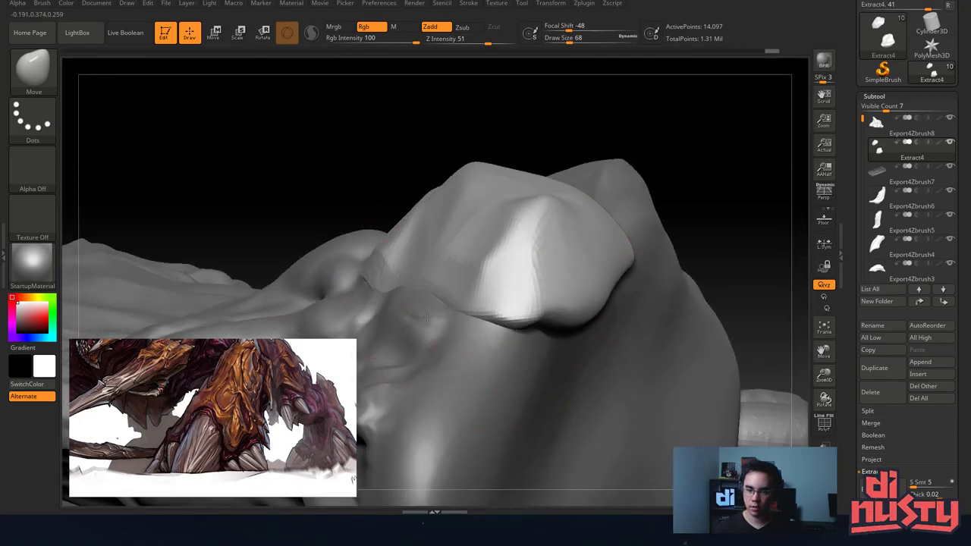
right_click_drag(425, 317, 328, 284)
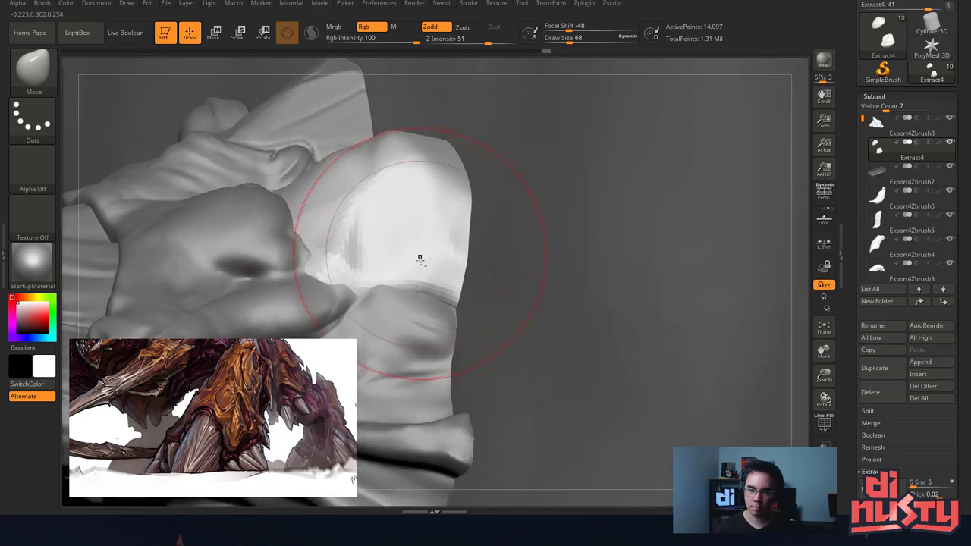
mouse_move(419, 258)
right_mouse_down()
mouse_move(464, 267)
mouse_move(465, 245)
mouse_move(480, 286)
mouse_move(479, 262)
mouse_move(522, 280)
mouse_move(532, 262)
mouse_move(533, 288)
mouse_move(601, 281)
right_mouse_up()
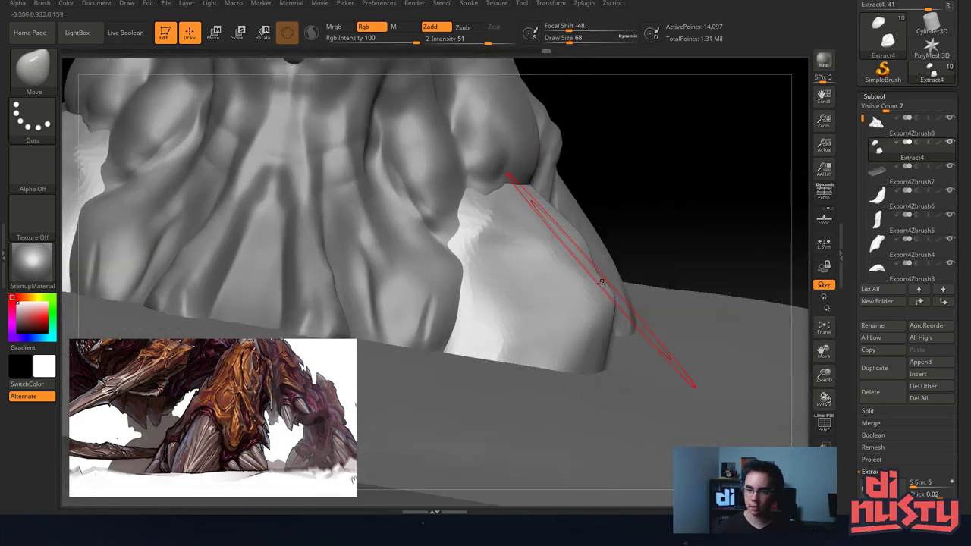
left_click_drag(601, 281, 548, 298, "ctrl+shift")
mouse_move(536, 296)
right_mouse_down()
mouse_move(499, 157)
mouse_move(527, 199)
mouse_move(449, 194)
mouse_move(452, 282)
right_mouse_up()
Adjust the claw's overall silhouette with the Move brush at draw size 202, and reduce the draw size to 49 for closer shaping.
key("space")
left_click_drag(498, 215, 514, 215)
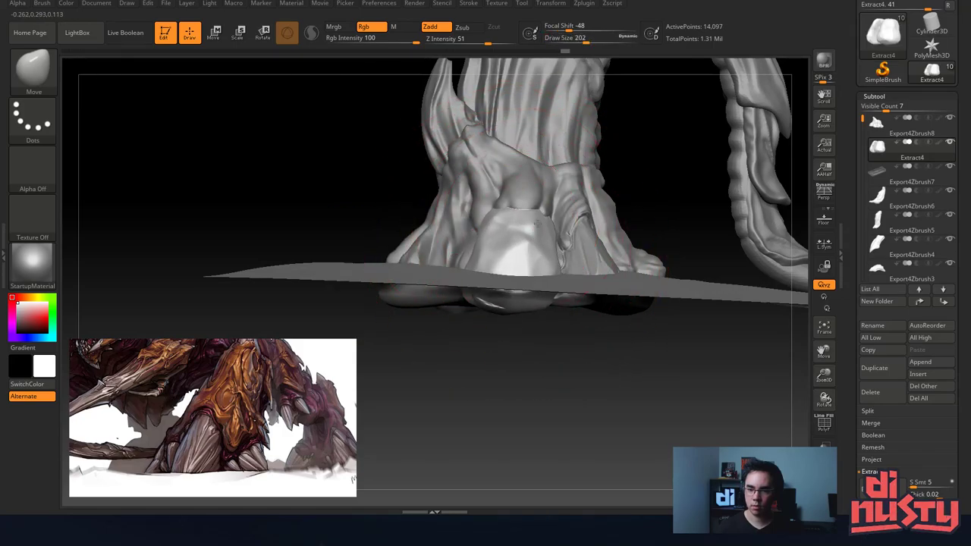
right_click_drag(534, 229, 499, 241)
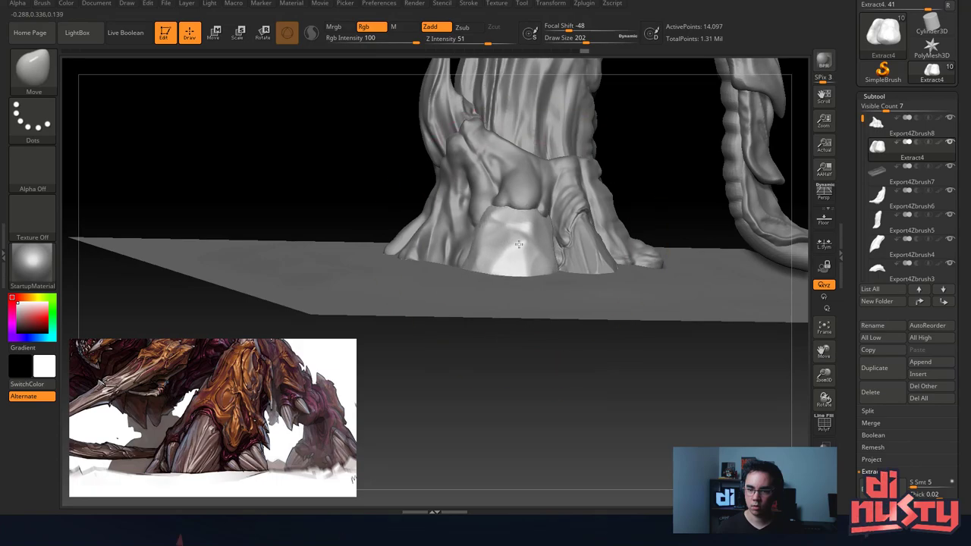
key("w")
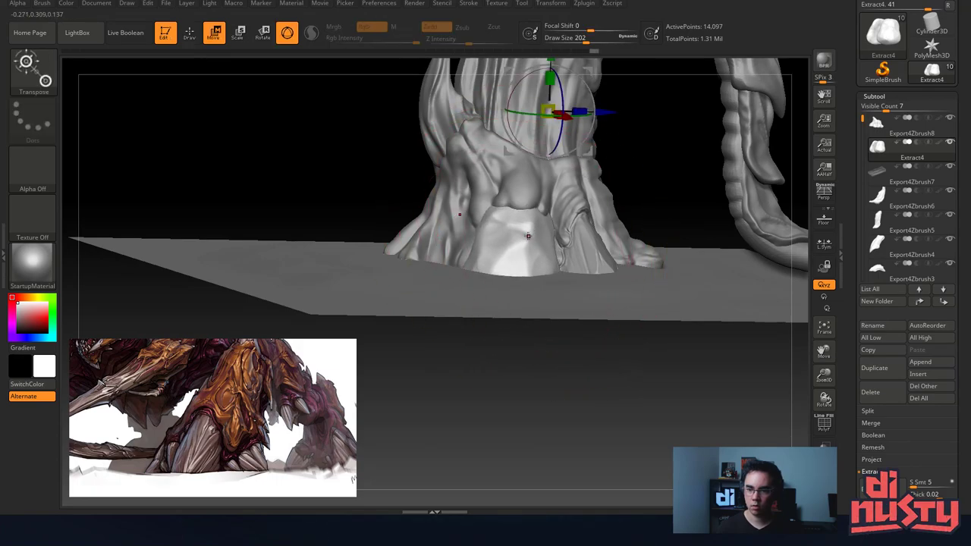
key("q")
key("space")
left_click_drag(527, 235, 509, 234)
right_click_drag(509, 223, 558, 273, "ctrl")
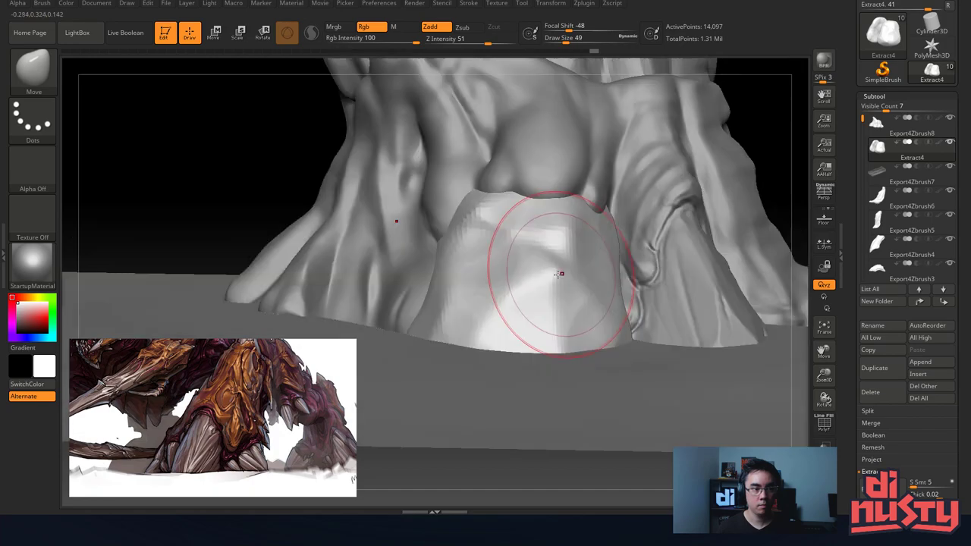
Carve and roughen the claw's inner side where it meets the foot, using ClayBuildup at draw size 20.
key("b")
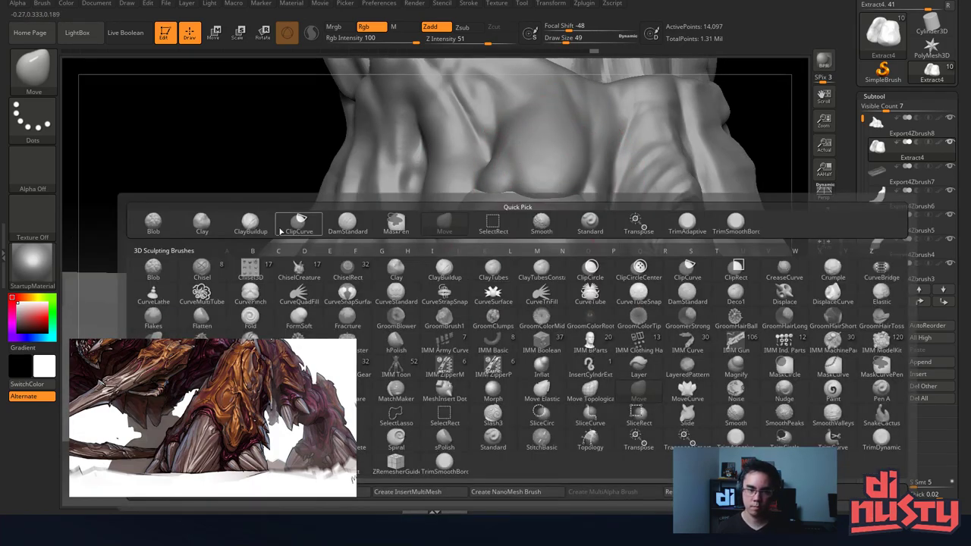
key("c")
key("b")
mouse_move(433, 195)
right_mouse_down()
mouse_move(547, 237)
mouse_move(500, 226)
right_mouse_up()
key("space")
left_click_drag(501, 226, 482, 224)
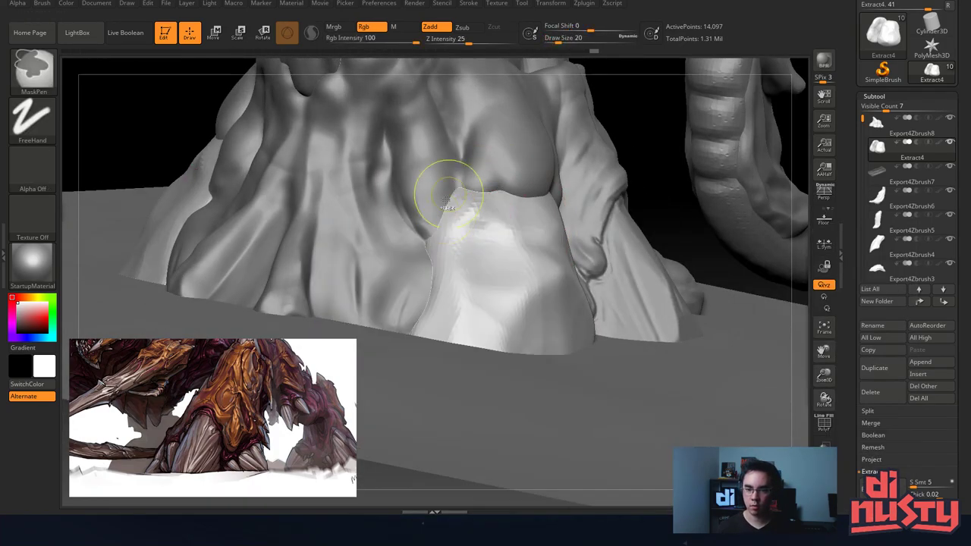
mouse_move(454, 187)
left_mouse_down()
mouse_move(455, 219)
mouse_move(461, 201)
left_mouse_up()
key("ctrl+z")
mouse_move(465, 246)
left_mouse_down("shift")
mouse_move(440, 279)
mouse_move(416, 354)
left_mouse_up("shift")
mouse_move(457, 249)
left_mouse_down("alt")
mouse_move(451, 322)
mouse_move(455, 343)
mouse_move(470, 323)
mouse_move(487, 386)
left_mouse_up("alt")
left_click_drag(459, 332, 469, 244)
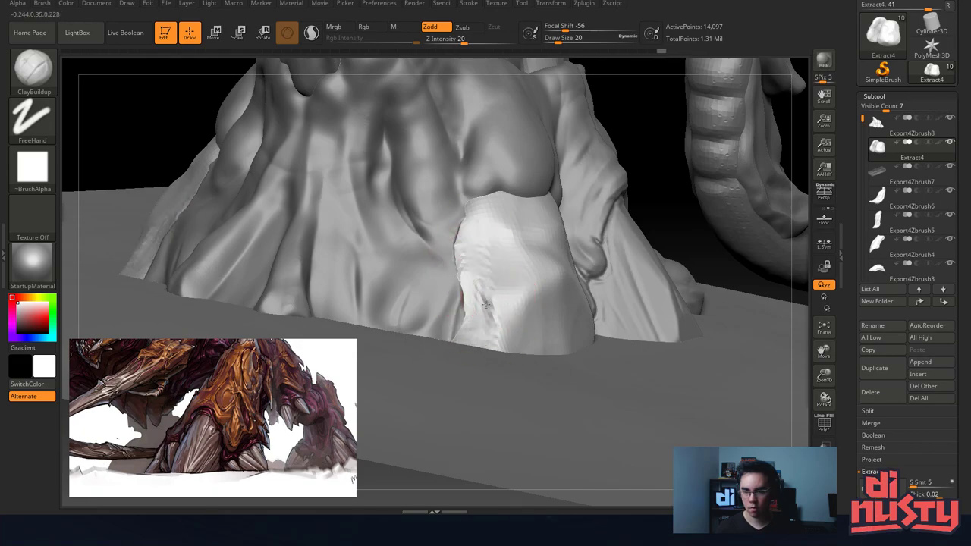
Build up a vertical bulge on the front of the claw with ClayBuildup and smooth around its base.
right_click_drag(486, 304, 519, 265)
mouse_move(560, 296)
left_mouse_down("ctrl")
mouse_move(566, 322)
mouse_move(590, 327)
left_mouse_up("ctrl")
key("ctrl+z")
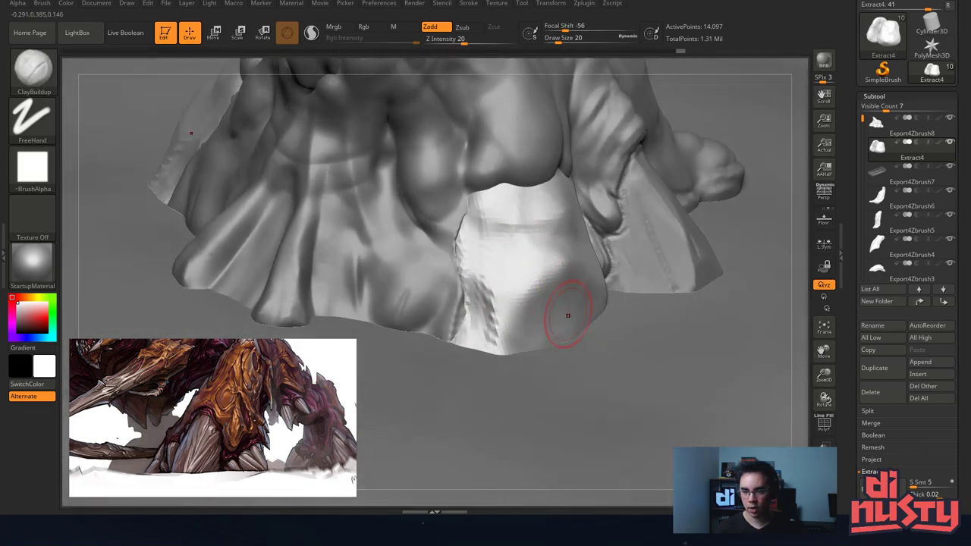
mouse_move(576, 261)
left_mouse_down()
mouse_move(547, 326)
mouse_move(552, 242)
mouse_move(571, 326)
mouse_move(583, 277)
left_mouse_up()
mouse_move(543, 253)
left_mouse_down()
mouse_move(555, 295)
mouse_move(539, 341)
left_mouse_up()
right_click_drag(559, 296, 596, 288)
left_click_drag(596, 289, 598, 308)
mouse_move(534, 340)
left_mouse_down("shift")
mouse_move(548, 278)
mouse_move(575, 314)
left_mouse_up("shift")
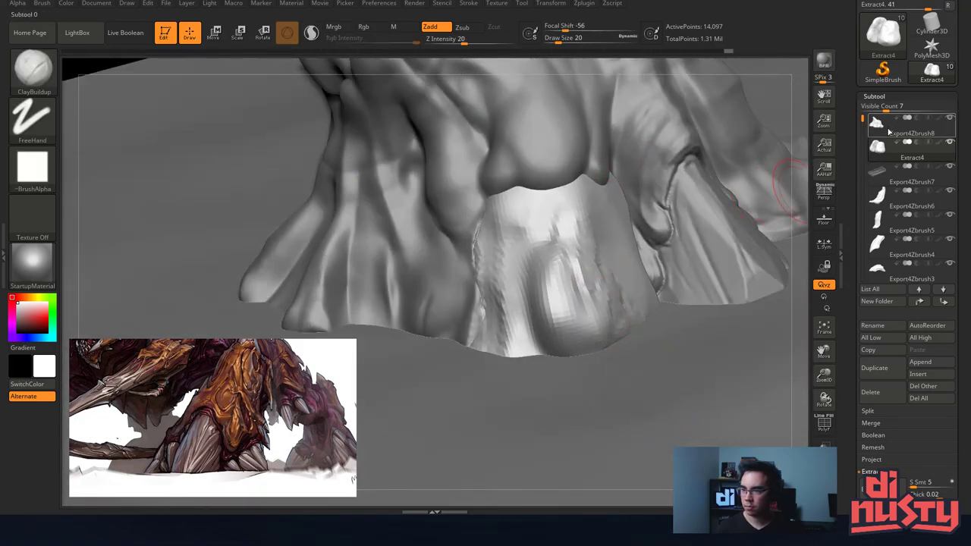
Hide the ground plane and build up the claw's lower front and inner bottom edge.
key("shift+s")
left_click(951, 119)
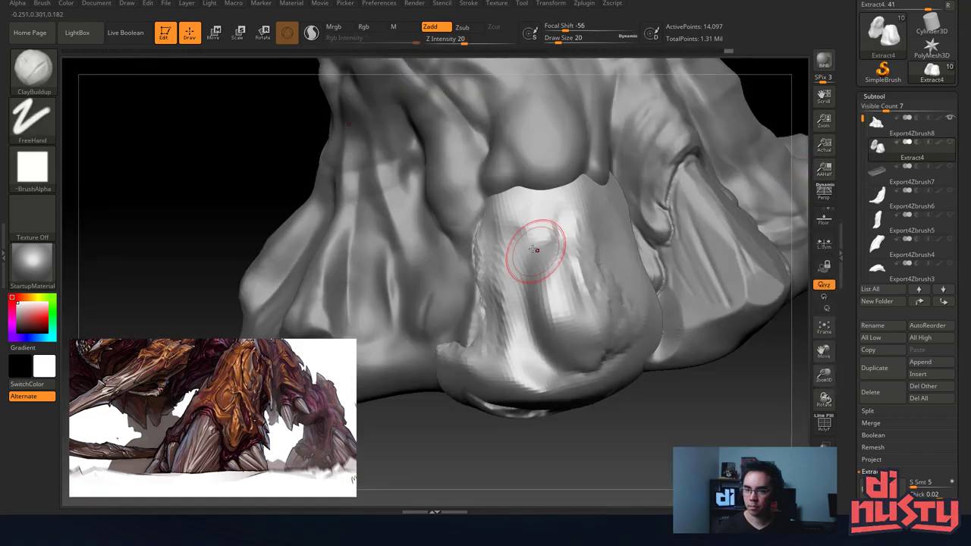
mouse_move(536, 249)
right_mouse_down()
mouse_move(588, 254)
mouse_move(481, 217)
right_mouse_up()
mouse_move(410, 293)
left_mouse_down("ctrl")
mouse_move(397, 306)
mouse_move(408, 353)
mouse_move(413, 326)
mouse_move(444, 355)
left_mouse_up("ctrl")
left_click_drag(421, 263, 446, 332)
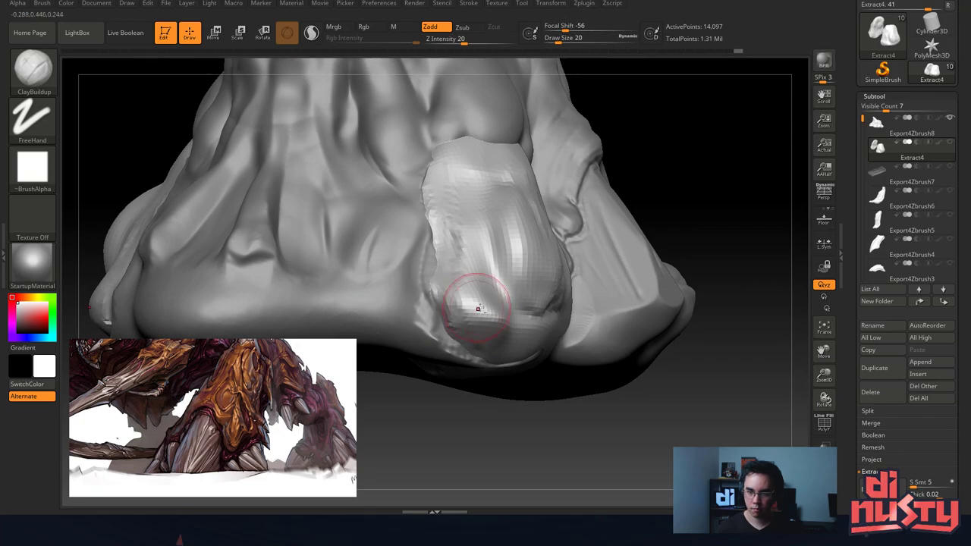
Remesh the claw with DynaMesh while building up its lower outer edge against the neighbouring claw.
left_click_drag(588, 428, 598, 488, "ctrl")
right_click_drag(565, 364, 497, 350)
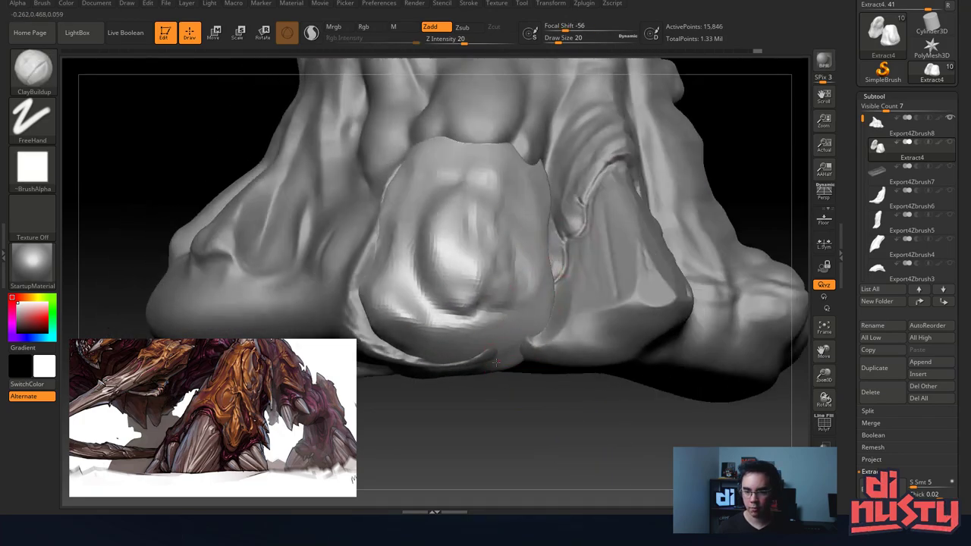
right_click_drag(526, 315, 508, 358)
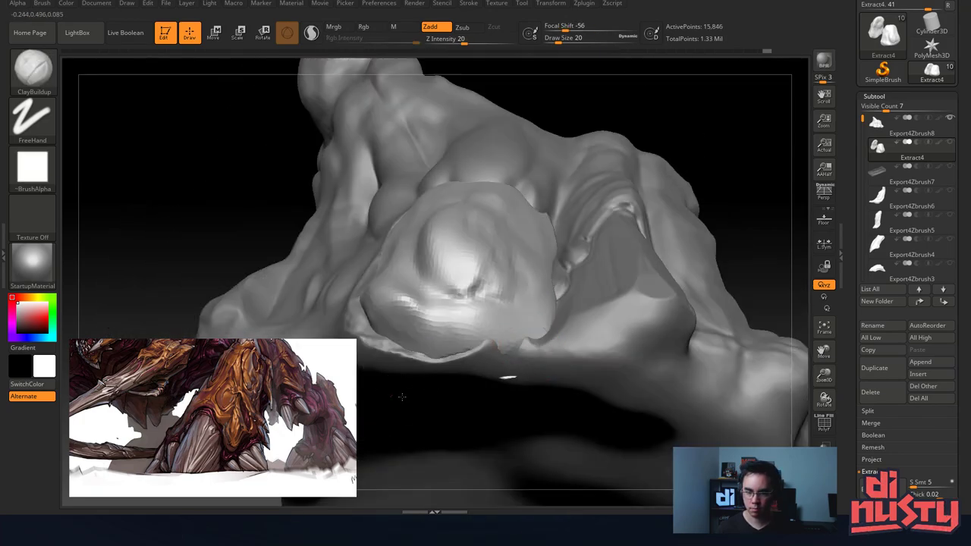
right_click_drag(553, 281, 525, 369)
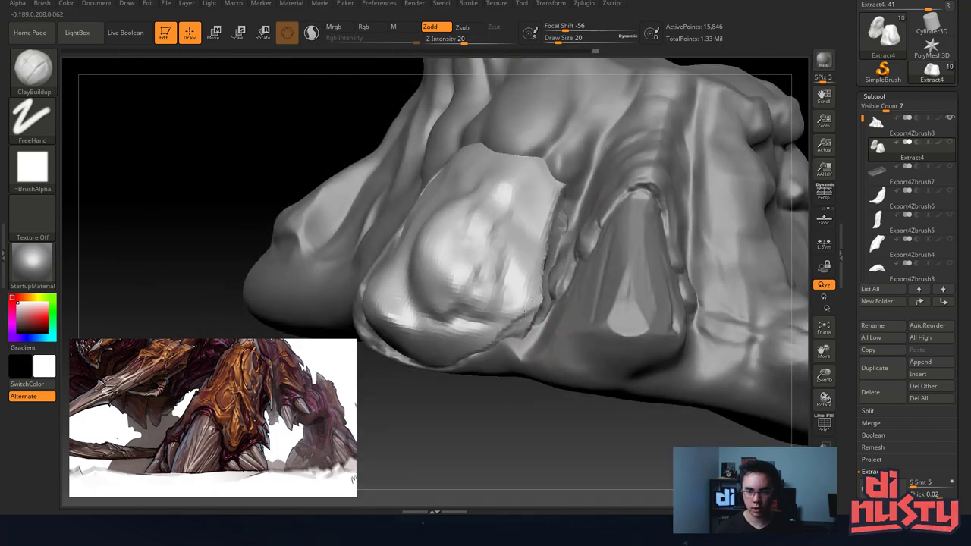
left_click_drag(505, 432, 523, 470, "ctrl")
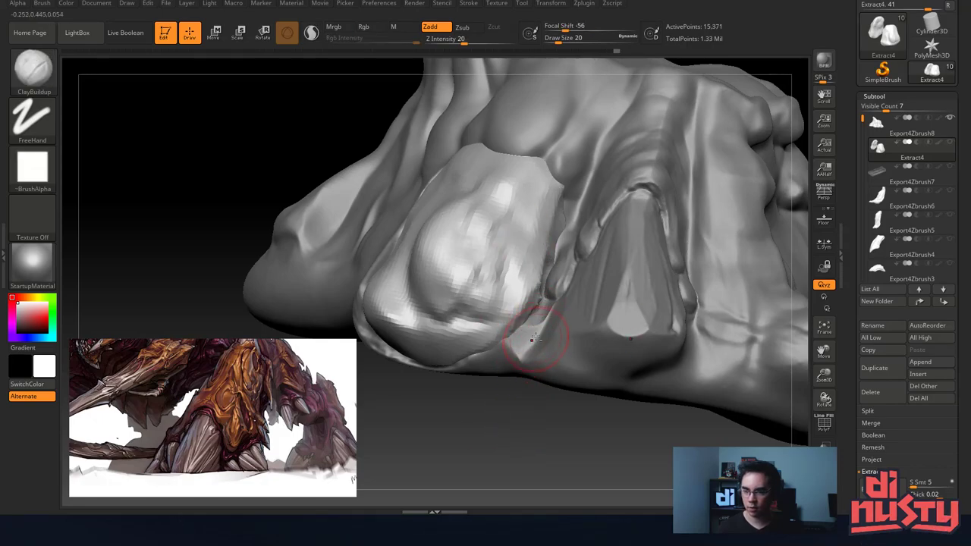
Remesh the claw with DynaMesh and build up its front and lower inner side with ClayBuildup at draw size 20.
key("shift")
left_click_drag(502, 414, 505, 458, "ctrl")
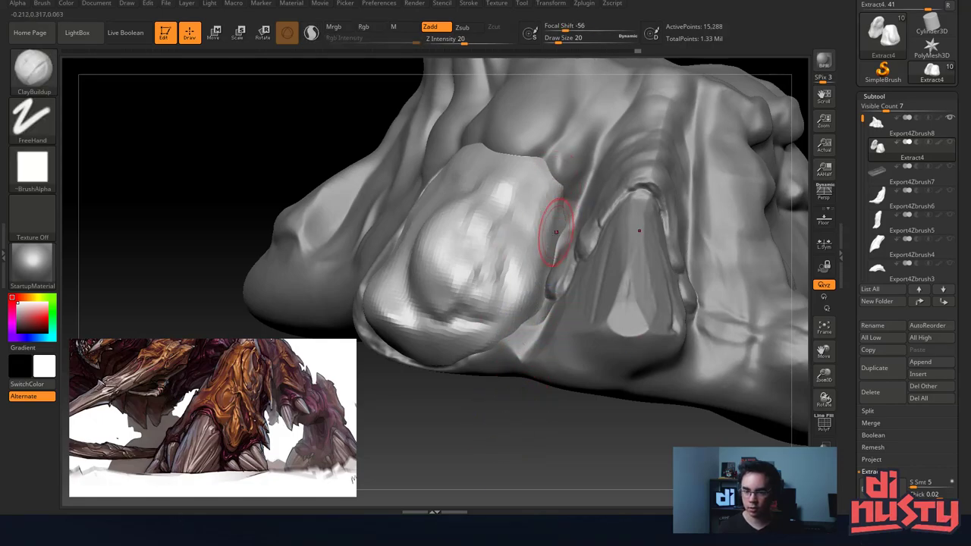
mouse_move(564, 228)
right_mouse_down("ctrl")
mouse_move(579, 170)
mouse_move(552, 180)
right_mouse_up("ctrl")
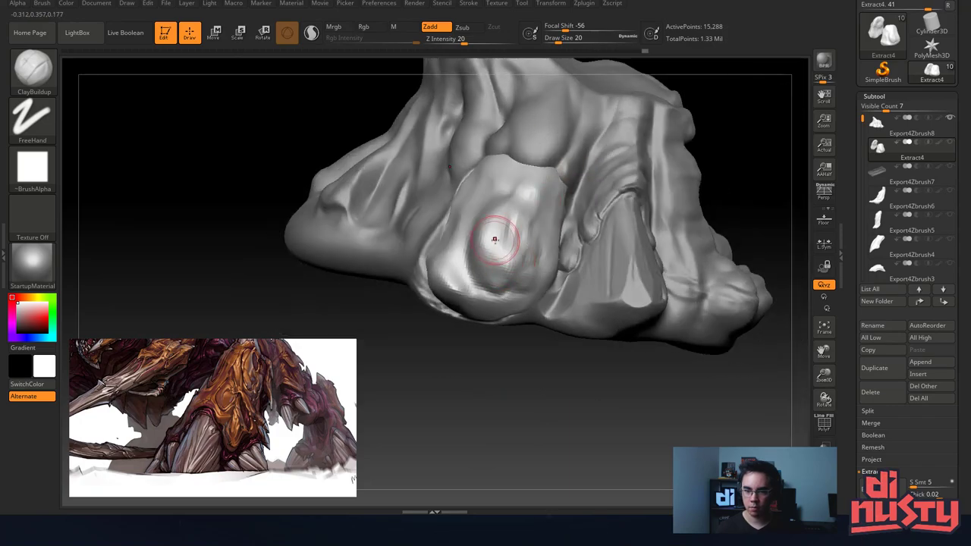
right_click_drag(494, 240, 455, 244)
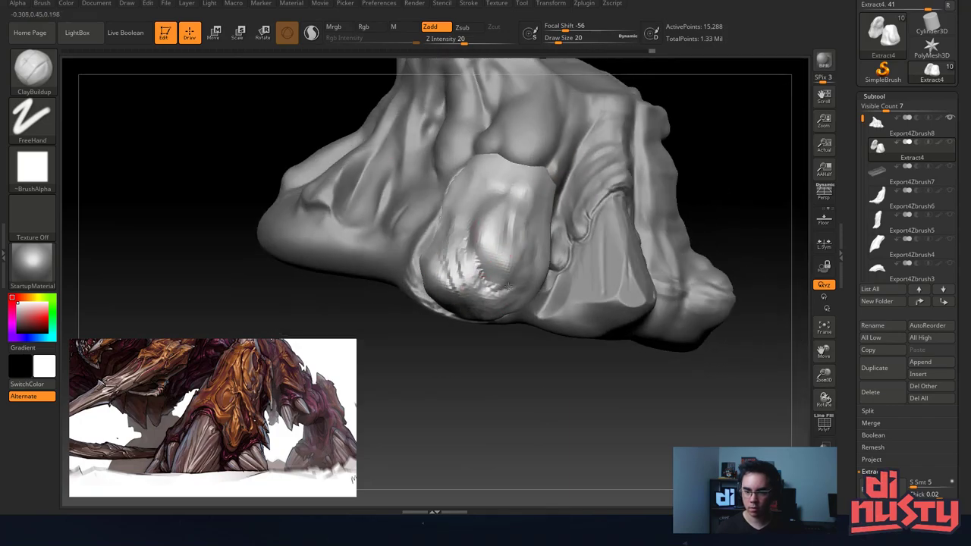
right_click_drag(473, 264, 509, 206)
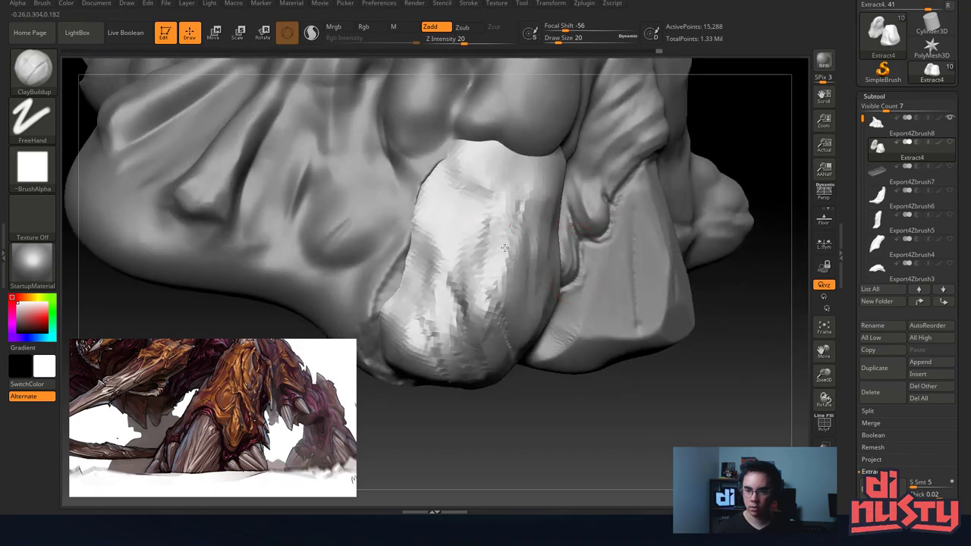
mouse_move(453, 347)
left_mouse_down()
mouse_move(425, 235)
mouse_move(459, 326)
left_mouse_up()
Flatten the claw's front and lower face into hard planes with TrimAdaptive at draw size 51.
right_click_drag(493, 265, 471, 246)
mouse_move(470, 246)
right_mouse_down("ctrl")
mouse_move(465, 212)
mouse_move(514, 288)
right_mouse_up("ctrl")
key("b")
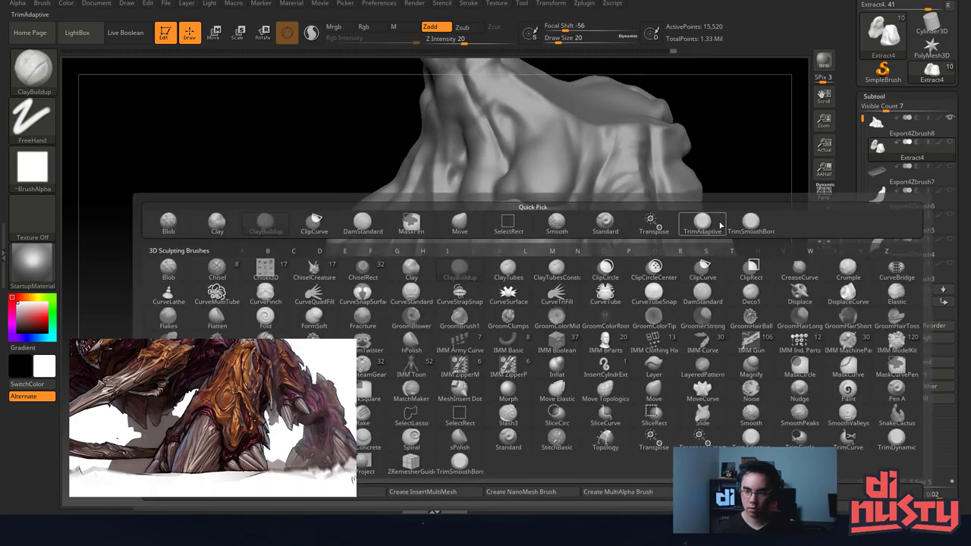
left_click(702, 220)
right_click(513, 311)
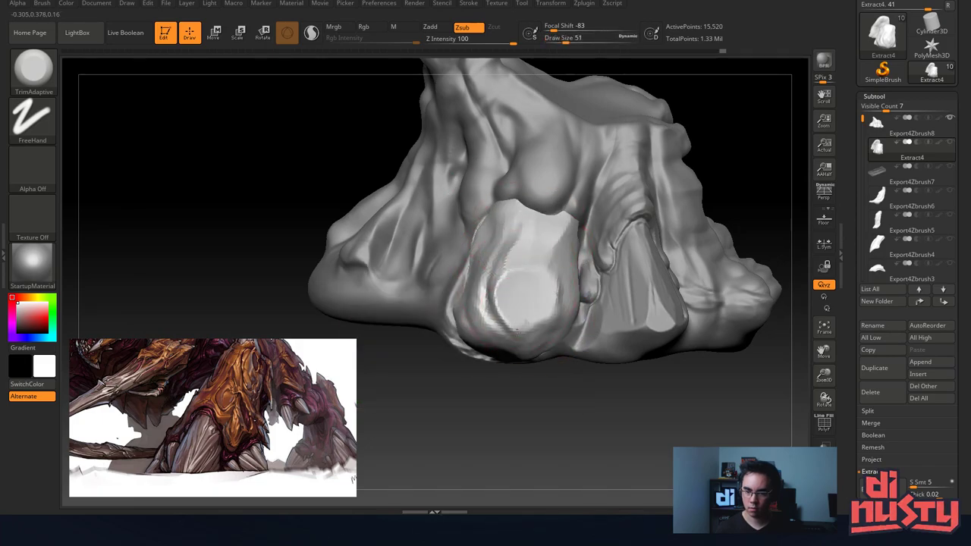
right_click_drag(511, 300, 500, 317)
Trim the claw's inner side into flat, angular facets from the tip up to the flesh edge.
right_click_drag(469, 347, 496, 309)
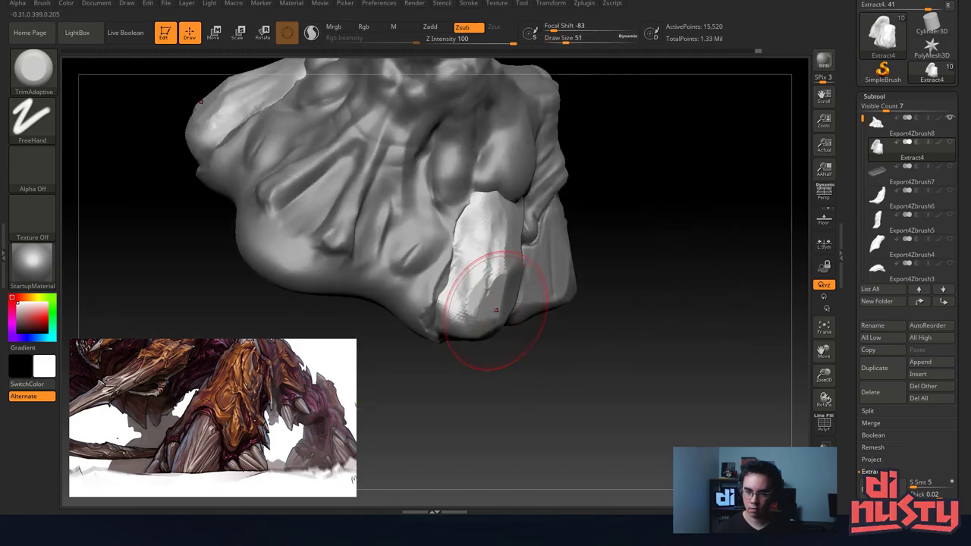
mouse_move(462, 292)
left_mouse_down()
mouse_move(474, 220)
mouse_move(486, 207)
left_mouse_up()
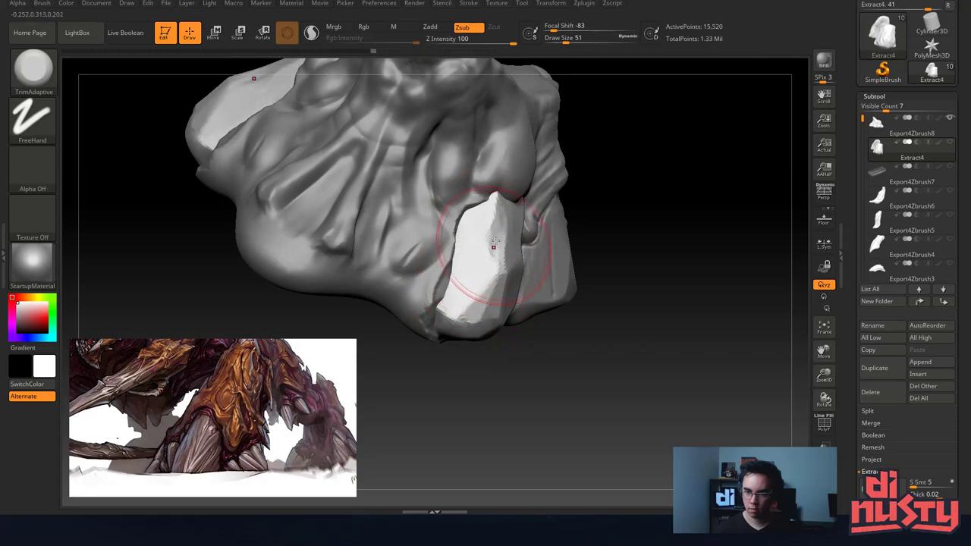
mouse_move(462, 321)
right_mouse_down()
mouse_move(567, 300)
mouse_move(534, 335)
right_mouse_up()
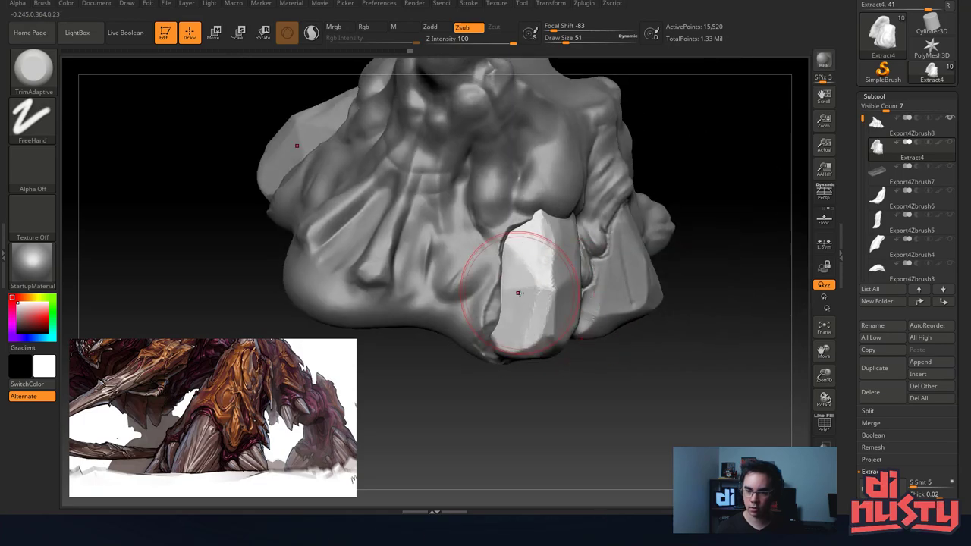
left_click_drag(518, 293, 513, 243)
key("ctrl+z")
left_click_drag(522, 290, 515, 256)
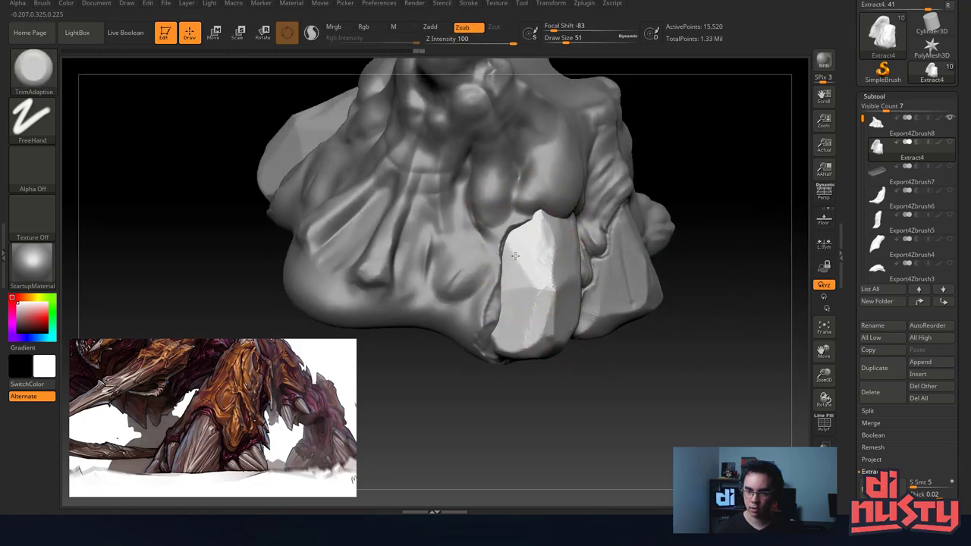
right_click_drag(521, 240, 535, 278)
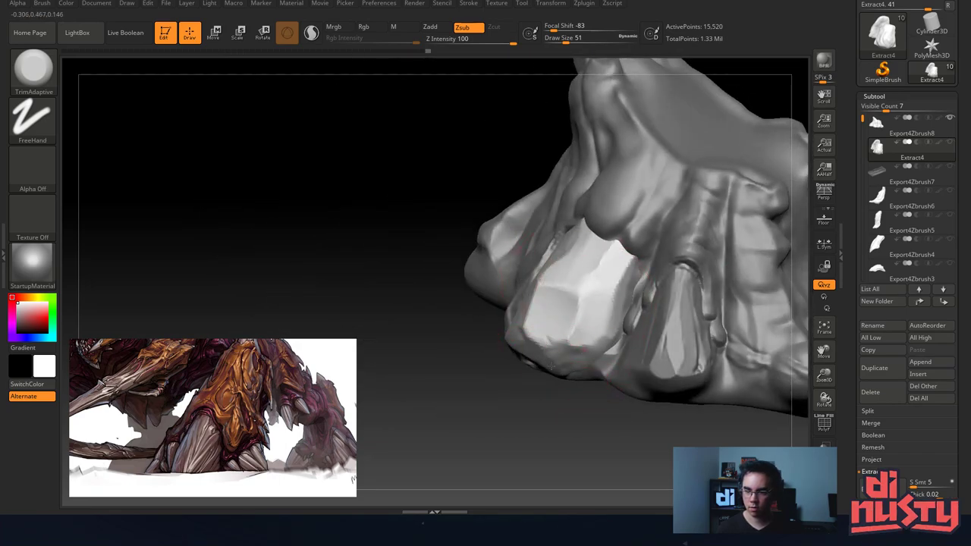
Switch to the Export4Zbrush8 foot subtool and build up the flesh rim above the claw with ClayBuildup at draw size 14.
mouse_move(558, 372)
right_mouse_down()
mouse_move(585, 300)
mouse_move(615, 277)
mouse_move(625, 247)
mouse_move(603, 197)
mouse_move(701, 188)
right_mouse_up()
left_click(605, 199, "alt")
left_click(950, 144)
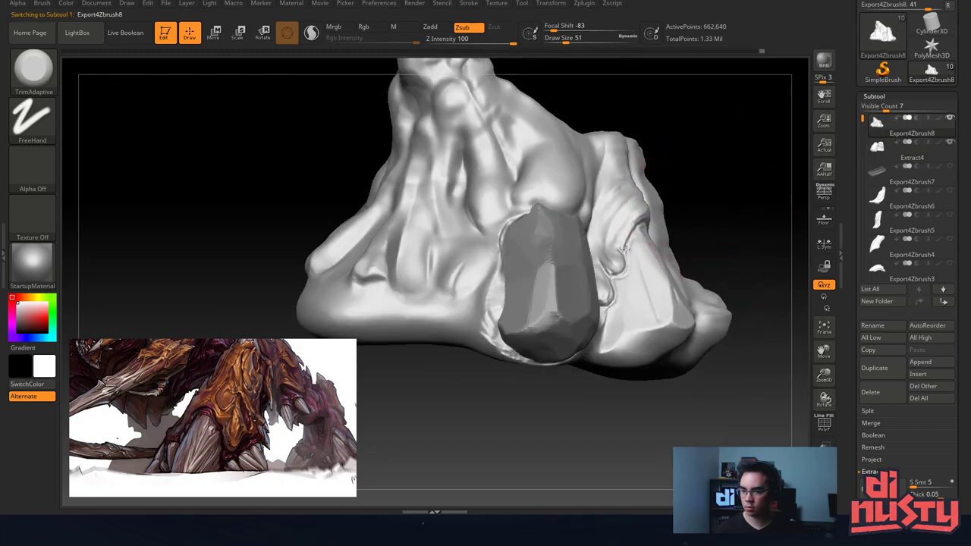
right_click_drag(599, 152, 561, 198, "ctrl")
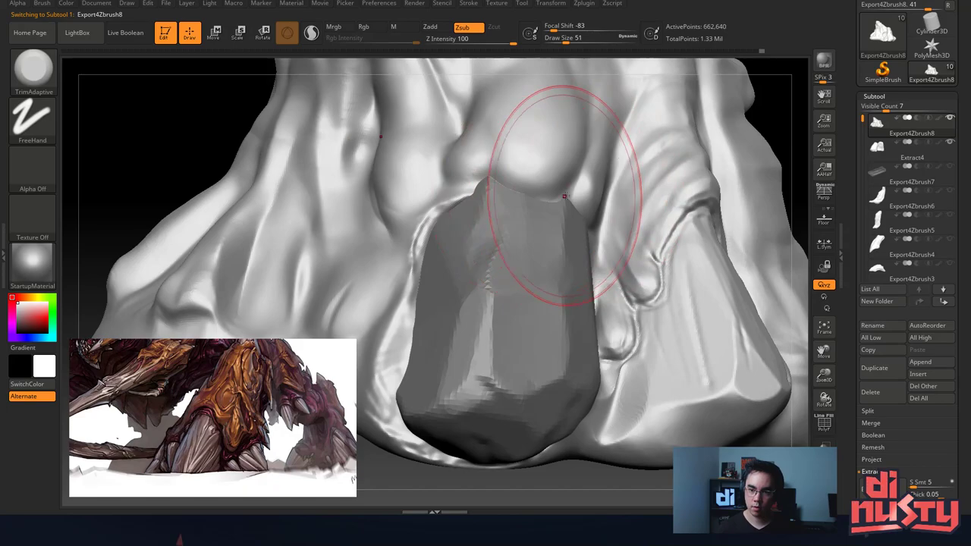
key("b")
left_click(299, 216)
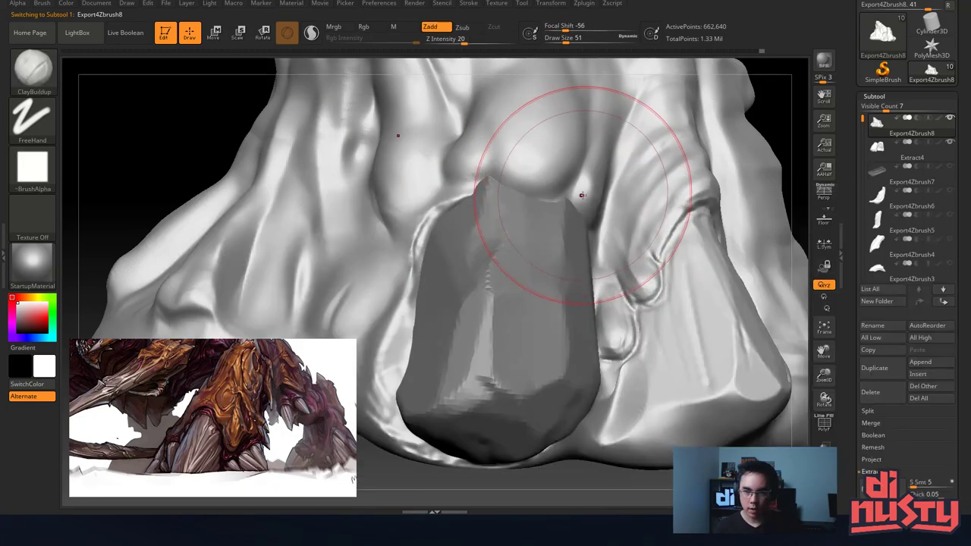
key("space")
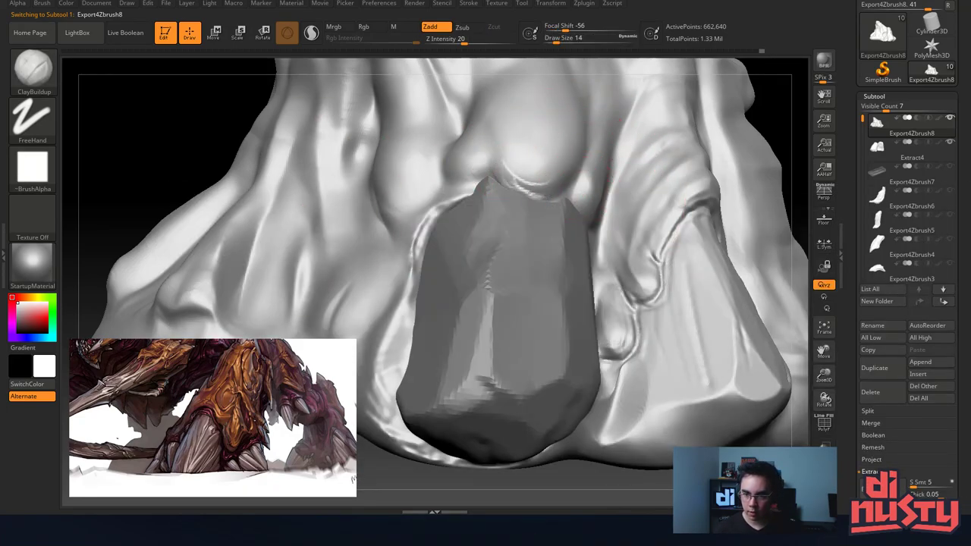
right_click_drag(561, 193, 593, 205)
mouse_move(489, 180)
left_mouse_down()
mouse_move(470, 175)
mouse_move(487, 183)
left_mouse_up()
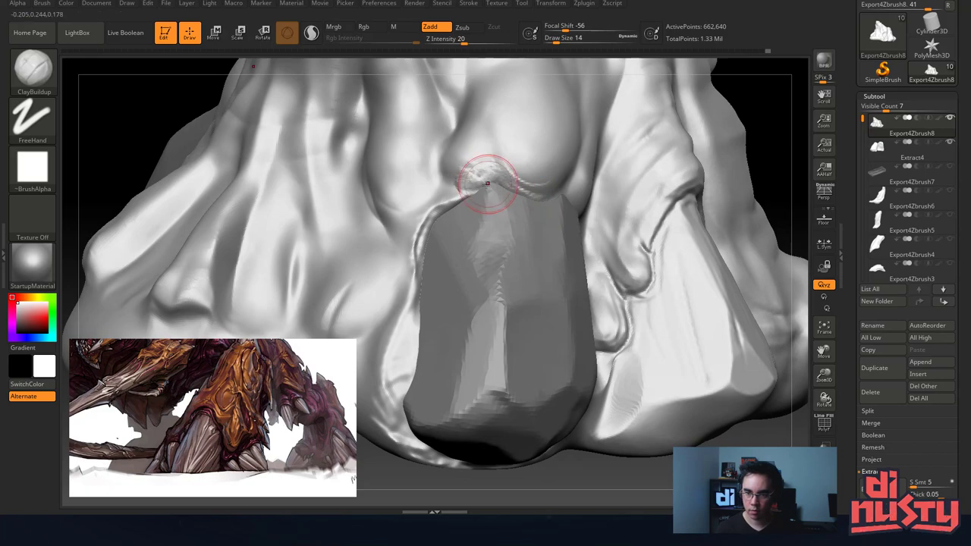
key("shift")
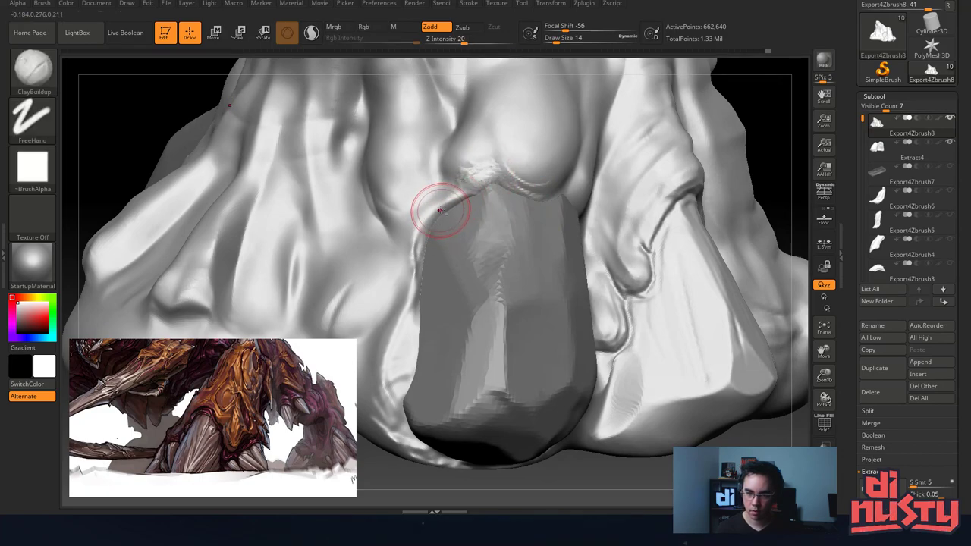
key("shift")
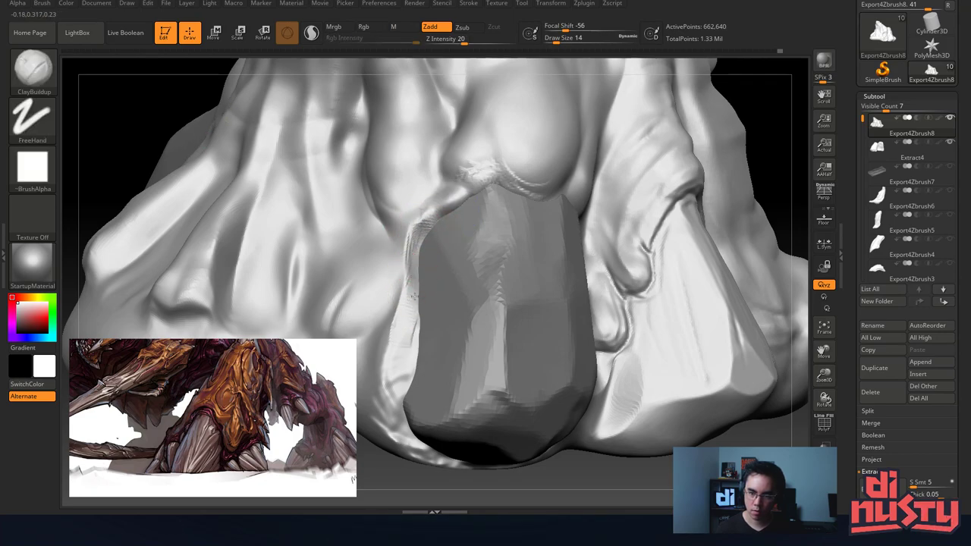
Build up a drooping flesh fold along the claw's inner side and smooth it into the foot.
left_click_drag(414, 295, 407, 371)
mouse_move(412, 314)
right_mouse_down()
mouse_move(464, 263)
mouse_move(427, 295)
right_mouse_up()
key("shift")
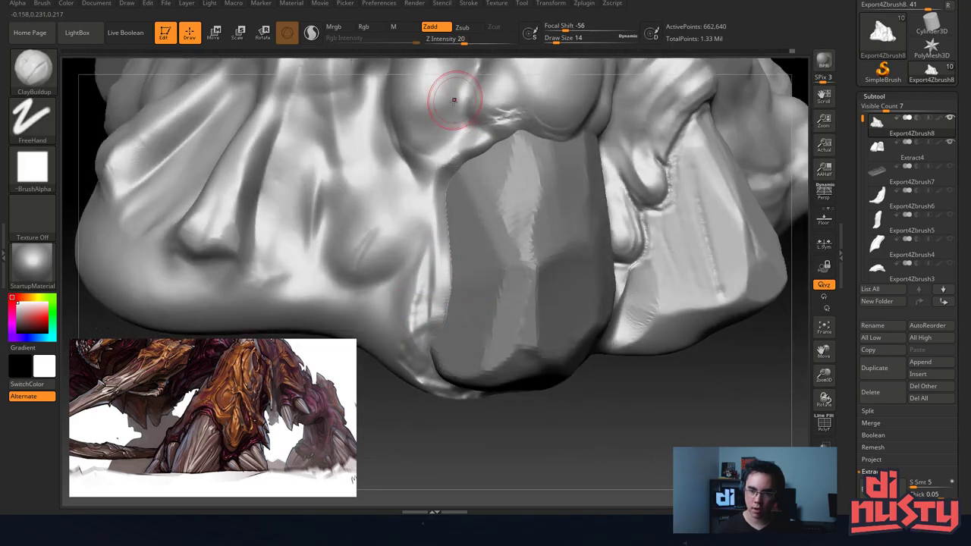
mouse_move(434, 203)
left_mouse_down()
mouse_move(433, 269)
mouse_move(417, 262)
mouse_move(411, 292)
left_mouse_up()
left_click_drag(413, 291, 411, 207, "shift")
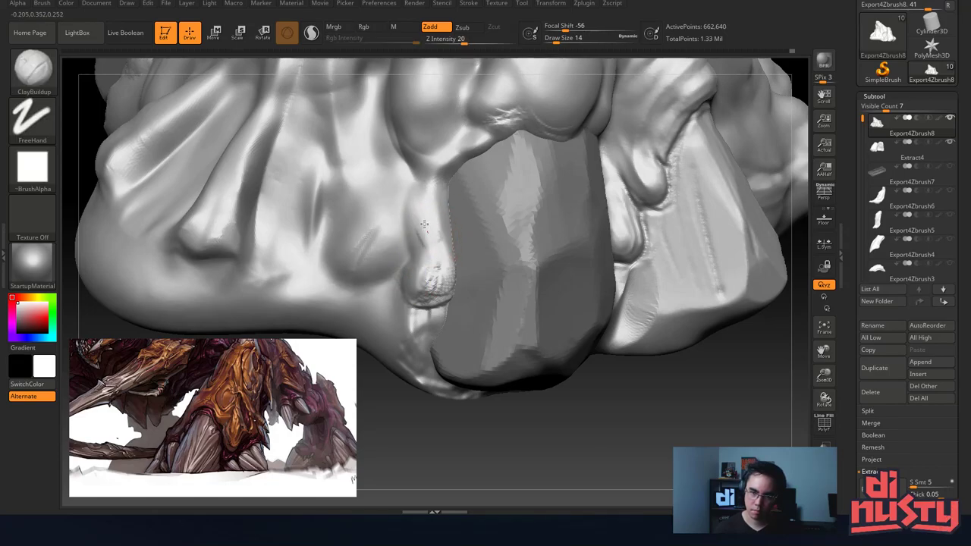
left_click_drag(414, 160, 441, 239)
left_click_drag(415, 178, 435, 252, "shift")
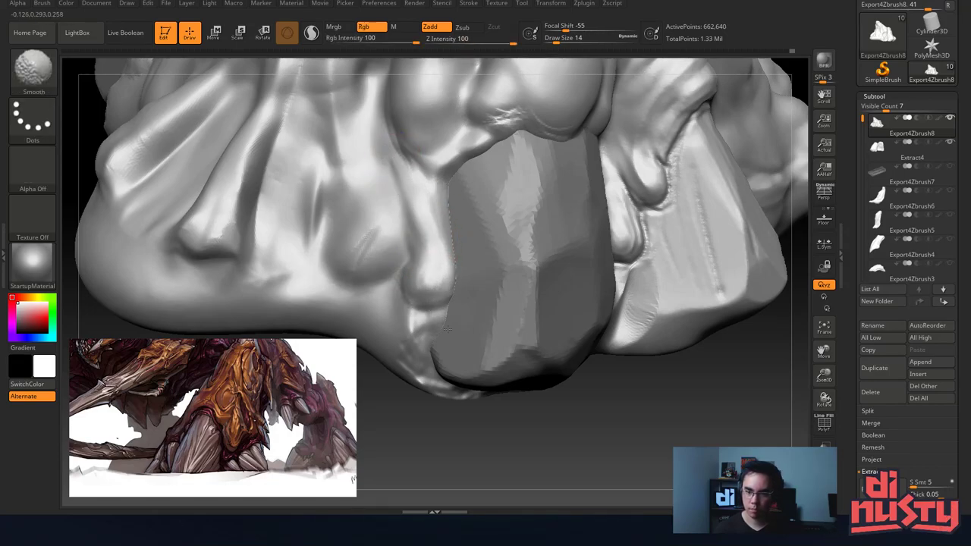
Extend the flesh fold downward with a rounded end, smooth it, and build up the rim along the claw's lower inner edge.
left_click_drag(438, 343, 432, 345)
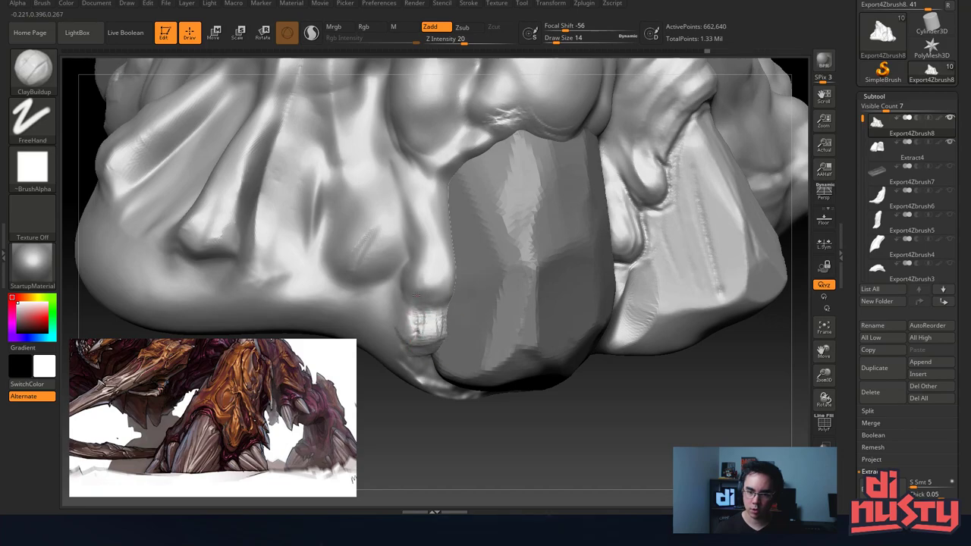
mouse_move(416, 293)
left_mouse_down()
mouse_move(424, 334)
mouse_move(430, 289)
mouse_move(429, 317)
left_mouse_up()
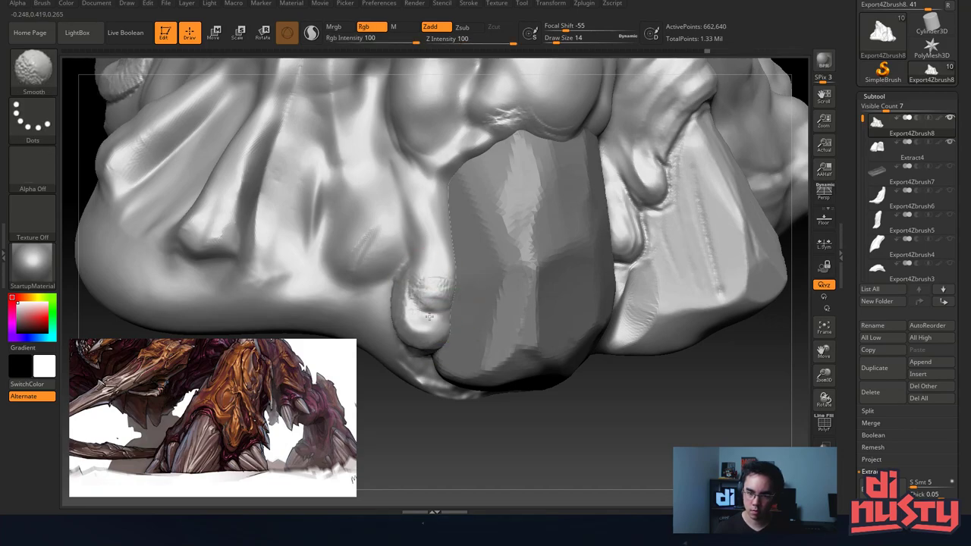
mouse_move(585, 473)
left_mouse_down()
mouse_move(600, 527)
mouse_move(480, 246)
mouse_move(410, 230)
left_mouse_up()
left_click_drag(394, 335, 434, 361)
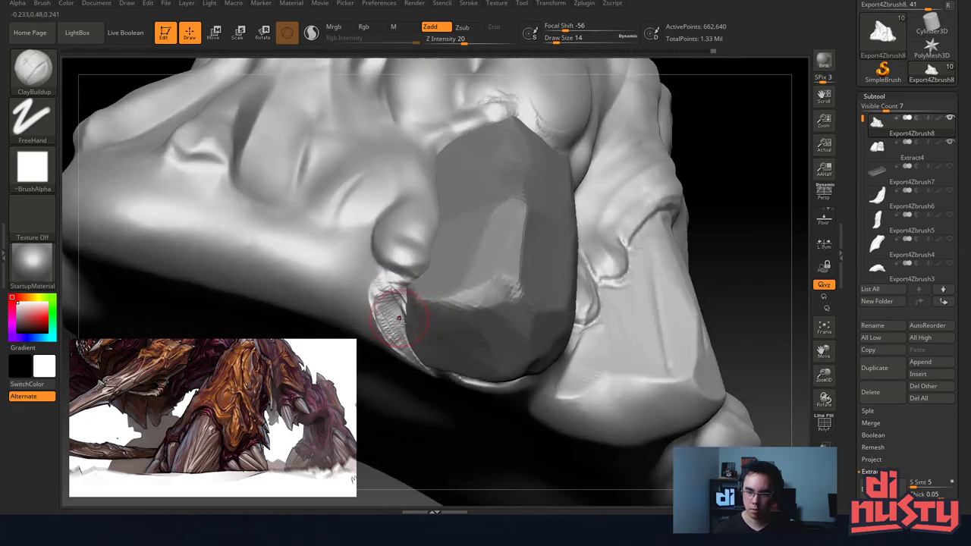
left_click_drag(392, 292, 404, 354)
left_click_drag(434, 417, 437, 328)
mouse_move(389, 353)
left_mouse_down()
mouse_move(408, 377)
mouse_move(512, 406)
mouse_move(570, 397)
mouse_move(414, 372)
mouse_move(508, 414)
left_mouse_up()
Reduce the ClayBuildup brush size and refine the flesh rim just above the claw's top edge.
mouse_move(500, 341)
right_mouse_down()
mouse_move(561, 394)
mouse_move(476, 301)
mouse_move(519, 283)
right_mouse_up()
right_click_drag(520, 242, 526, 289, "ctrl")
mouse_move(483, 266)
right_mouse_down()
mouse_move(512, 323)
mouse_move(473, 191)
mouse_move(495, 261)
mouse_move(476, 153)
mouse_move(460, 180)
right_mouse_up()
key("space")
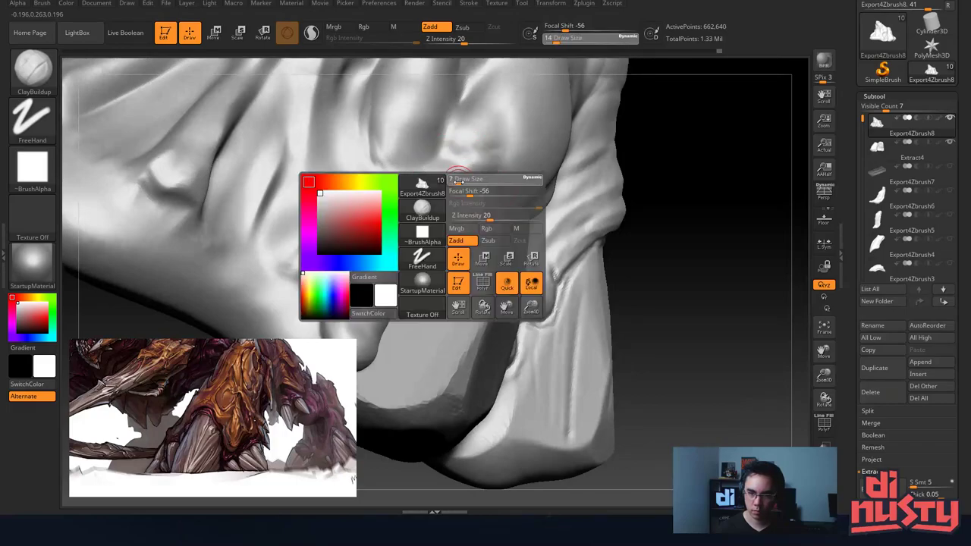
left_click_drag(461, 180, 458, 180)
mouse_move(443, 187)
right_mouse_down()
mouse_move(531, 195)
mouse_move(483, 235)
mouse_move(443, 212)
right_mouse_up()
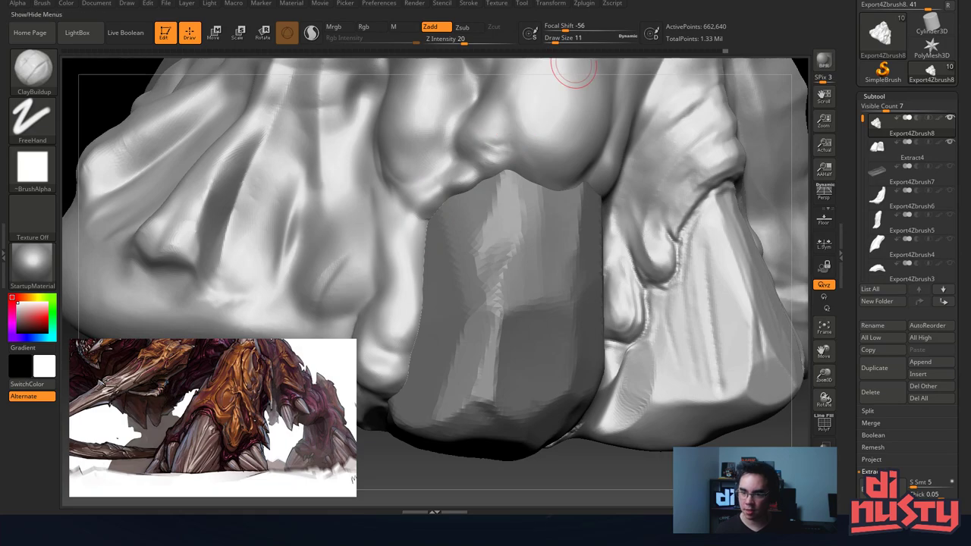
Switch to the Extract4 claw subtool and remesh it with DynaMesh.
left_click(554, 264, "alt")
right_click_drag(620, 266, 604, 208, "alt")
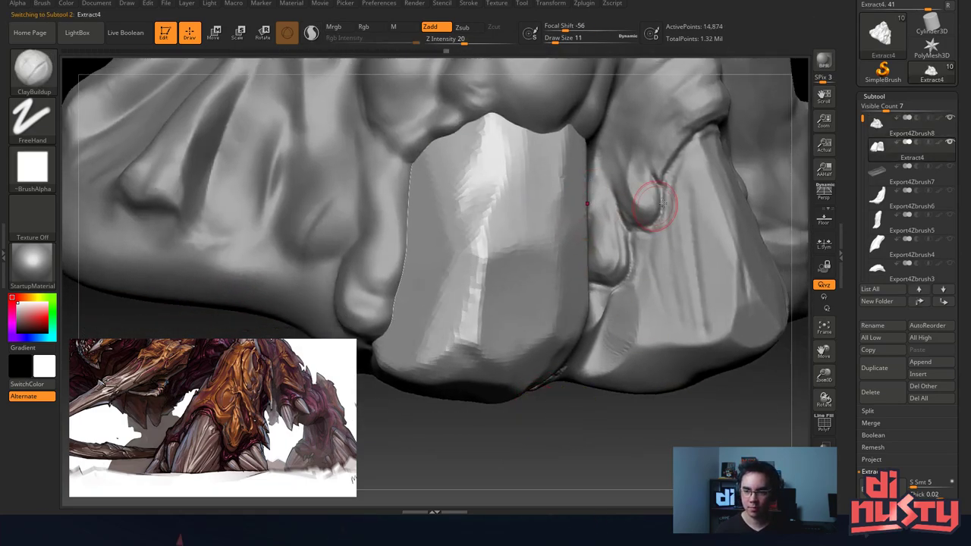
left_click_drag(751, 113, 776, 130, "ctrl")
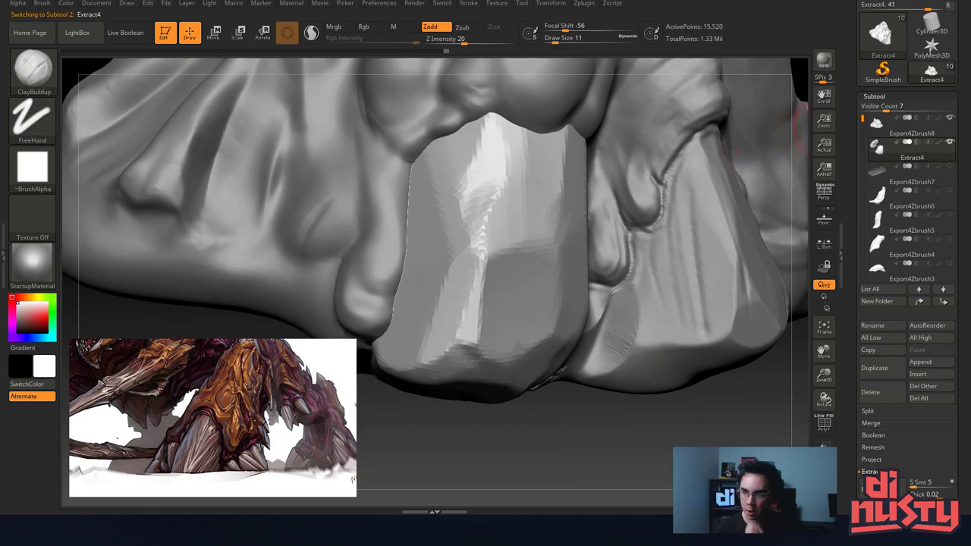
mouse_move(927, 235)
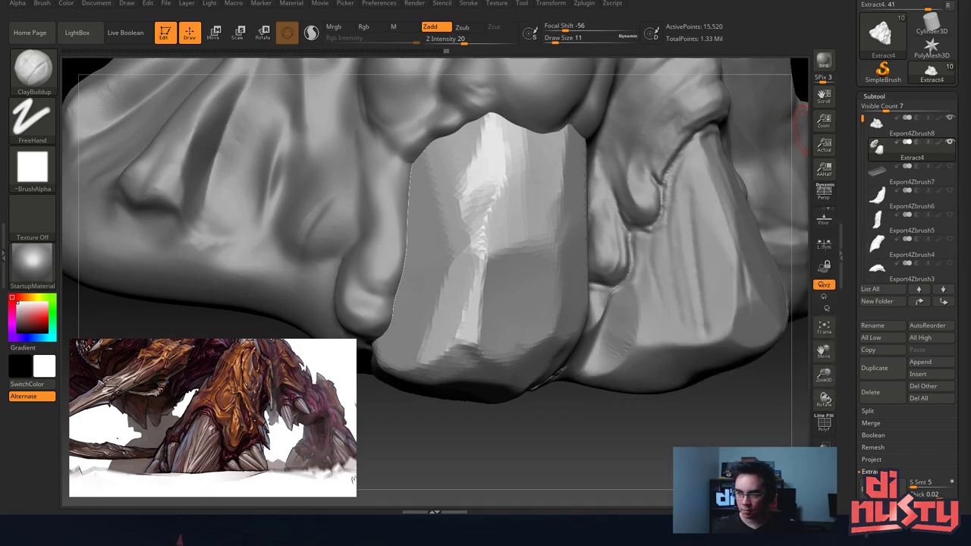
Pull the claw's tip downward into a longer, rounded point using the Move brush at draw size 62.
mouse_move(564, 236)
right_mouse_down()
mouse_move(588, 212)
mouse_move(558, 212)
mouse_move(543, 230)
right_mouse_up()
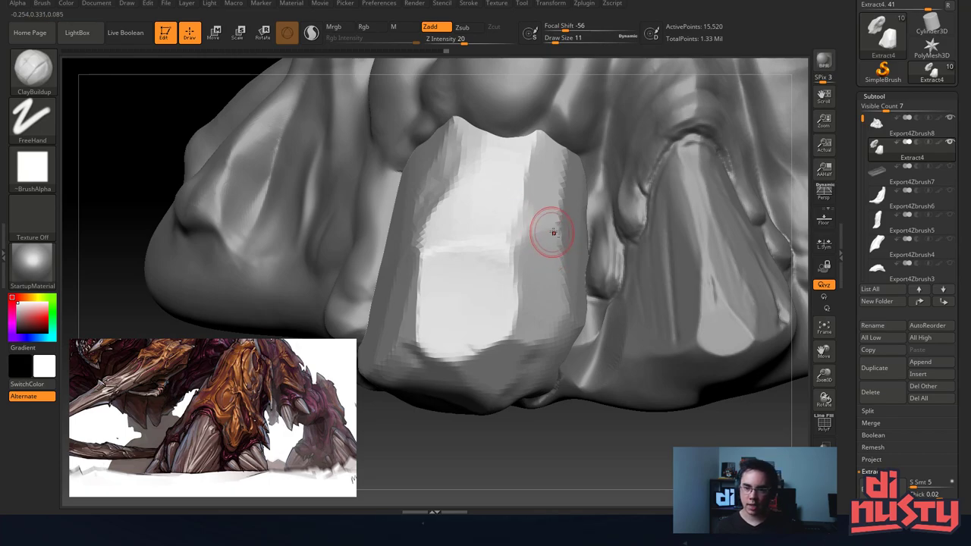
mouse_move(554, 233)
right_mouse_down()
mouse_move(581, 216)
mouse_move(557, 253)
right_mouse_up()
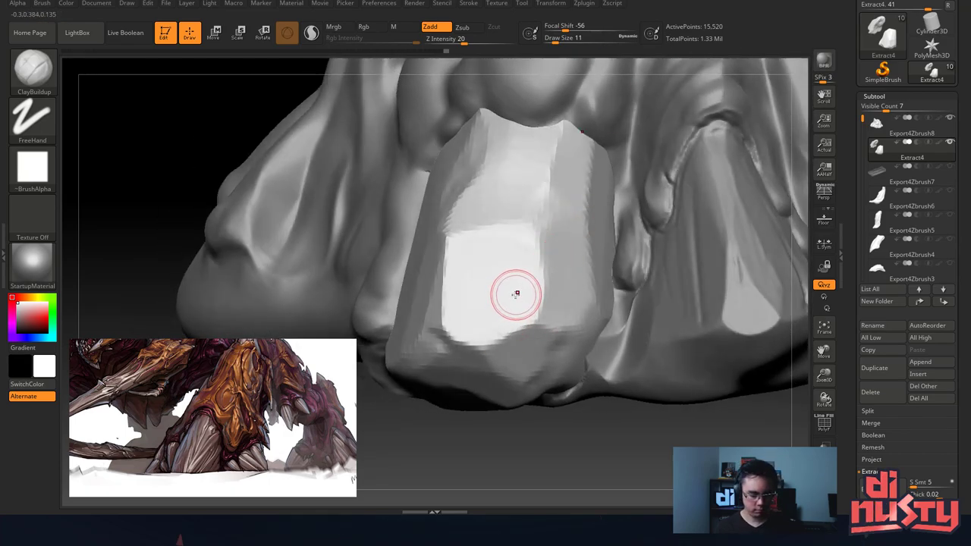
key("b")
key("m")
key("v")
key("space")
mouse_move(501, 301)
left_mouse_down()
mouse_move(522, 301)
mouse_move(491, 318)
left_mouse_up()
key("space")
left_click(510, 301)
right_click_drag(496, 292, 487, 265)
left_click_drag(496, 333, 466, 474)
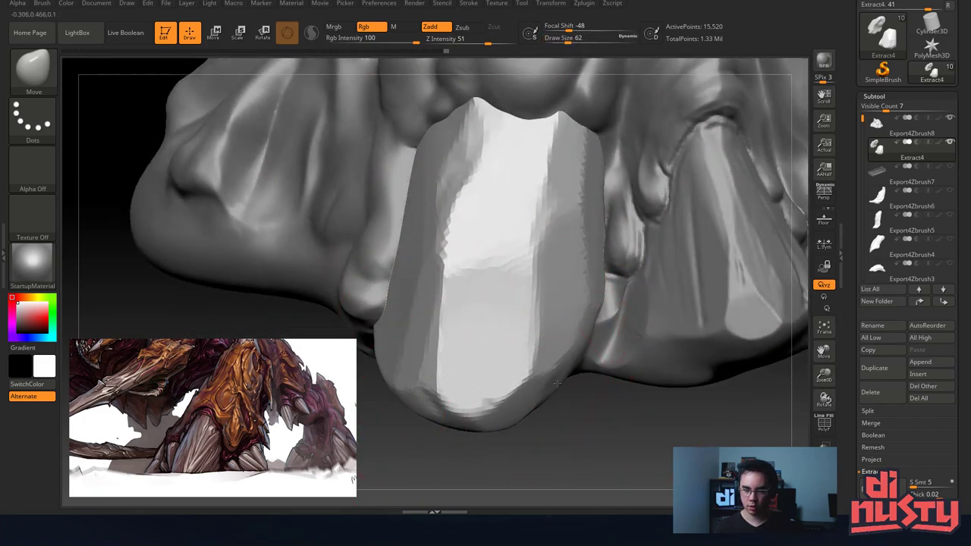
Nudge the claw's lower inner edge slightly upward with the Move brush.
mouse_move(582, 339)
right_mouse_down("ctrl")
mouse_move(497, 278)
mouse_move(546, 264)
mouse_move(601, 298)
mouse_move(587, 256)
right_mouse_up("ctrl")
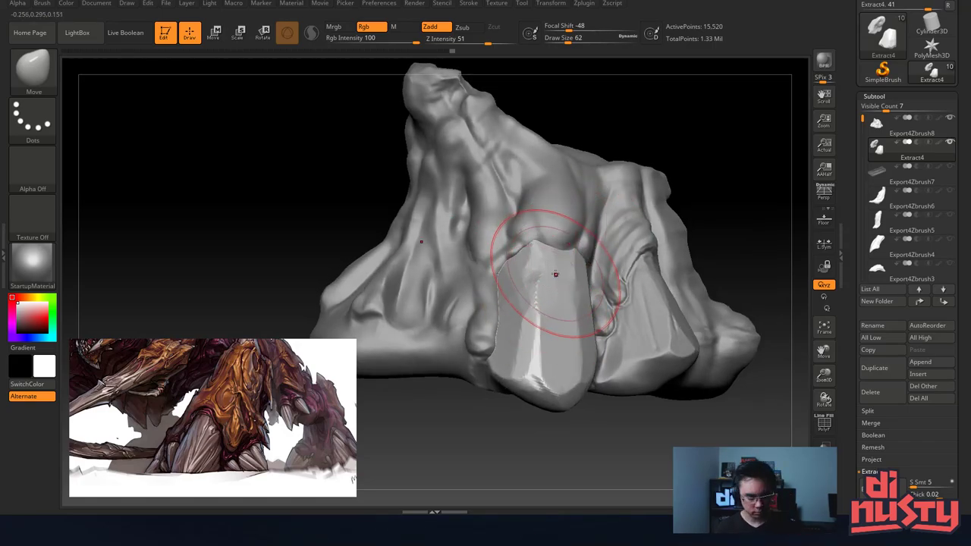
mouse_move(588, 252)
right_mouse_down()
mouse_move(574, 281)
mouse_move(530, 227)
mouse_move(494, 368)
right_mouse_up()
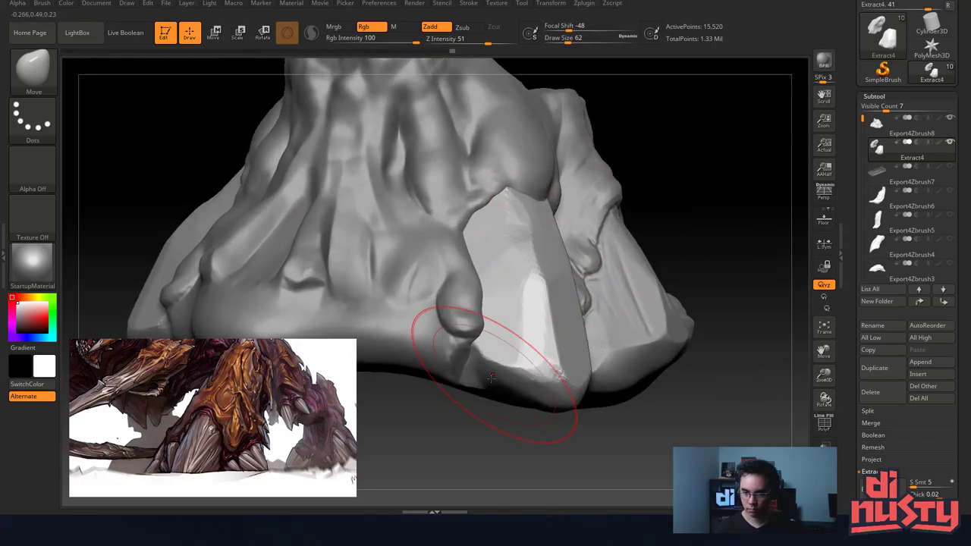
left_click_drag(481, 401, 487, 381)
mouse_move(487, 380)
right_mouse_down()
mouse_move(519, 331)
mouse_move(541, 323)
mouse_move(535, 311)
mouse_move(559, 260)
right_mouse_up()
Switch to the DamStandard brush at draw size 25.
key("b")
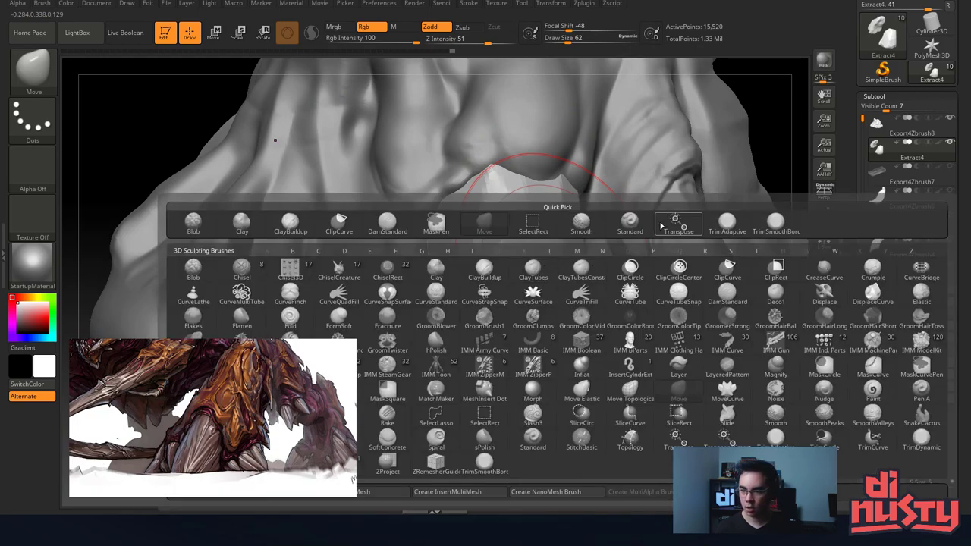
left_click(303, 227)
key("b")
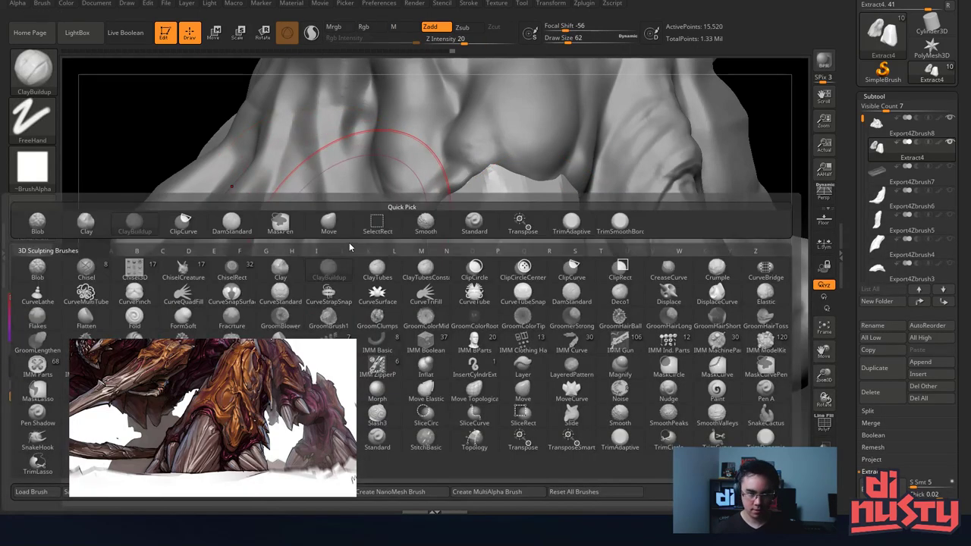
left_click(232, 225)
key("space")
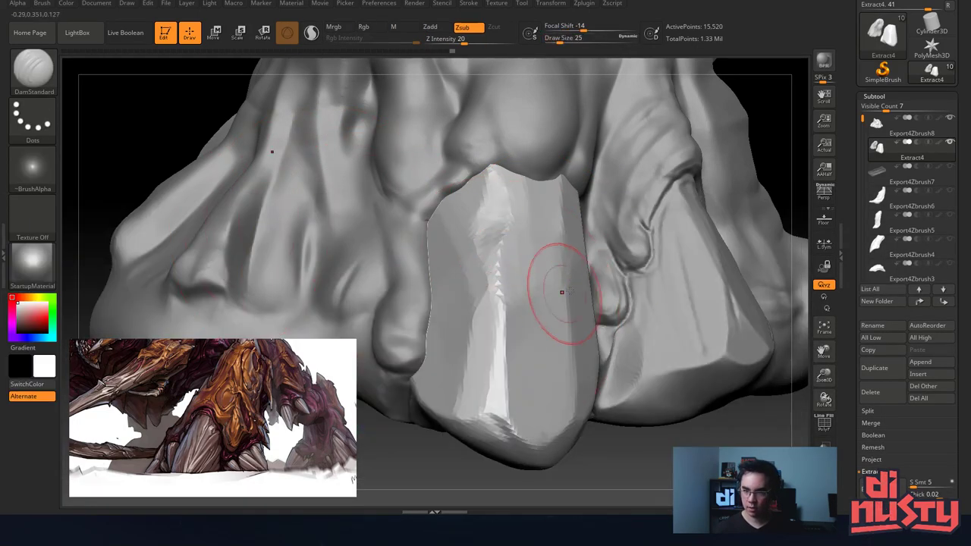
Raise the DynaMesh resolution to 592 and remesh the claw.
left_click(874, 97)
left_click(880, 107)
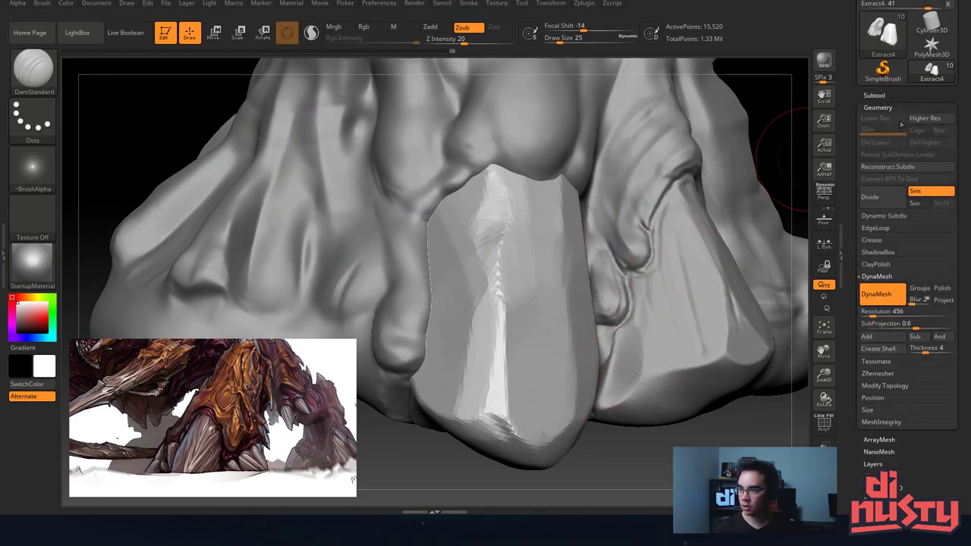
left_click(881, 108)
left_click(877, 107)
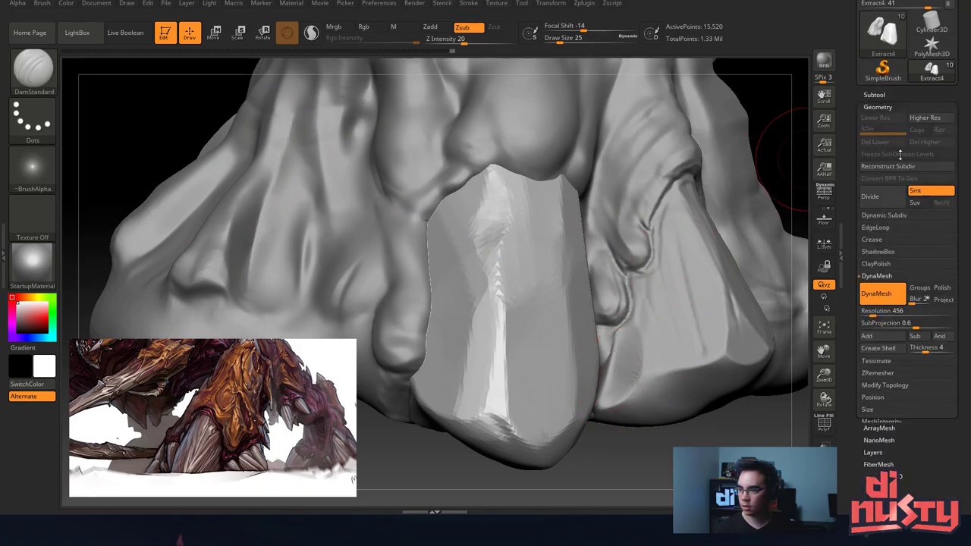
left_click_drag(872, 314, 875, 314)
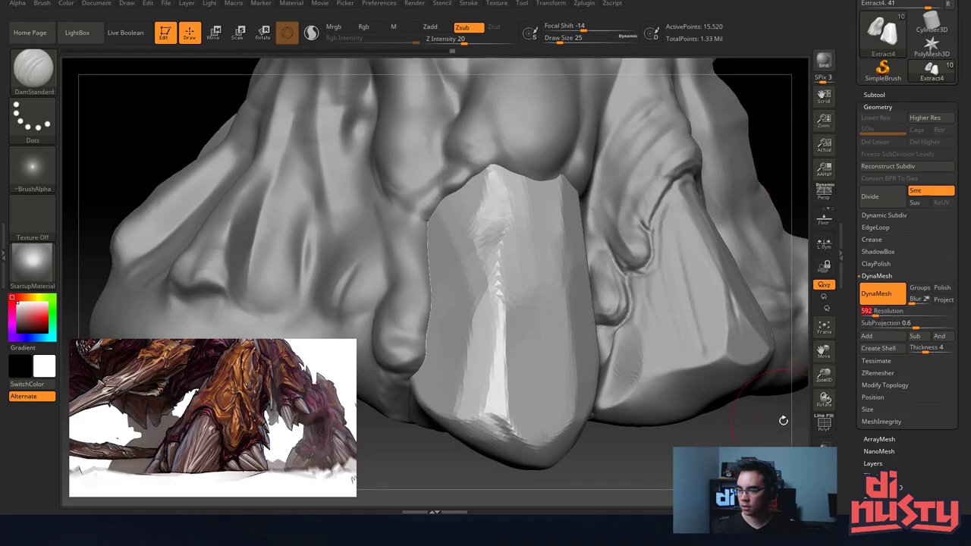
left_click_drag(748, 443, 772, 464, "ctrl")
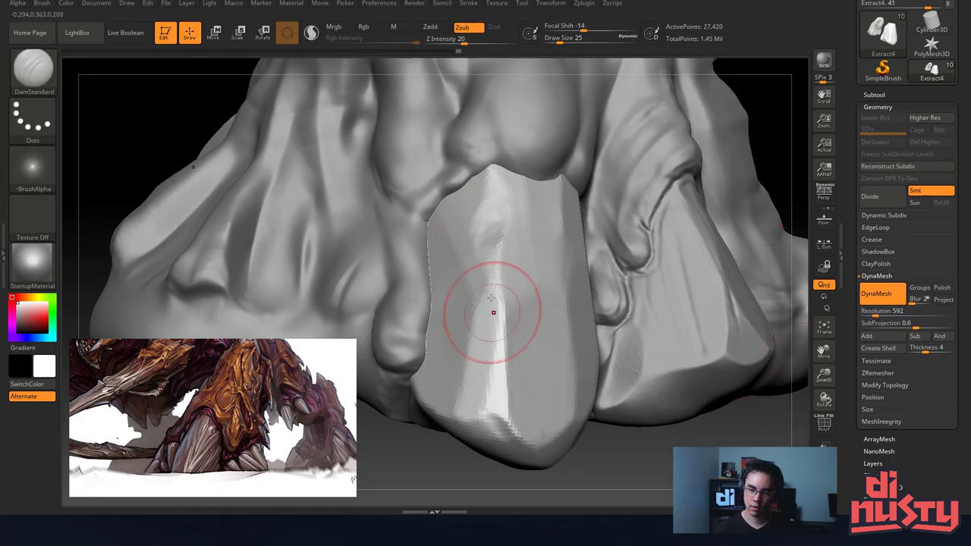
Smooth the jagged ridge down the claw's front and undo the trial cut across its lower side.
mouse_move(498, 269)
left_mouse_down("shift")
mouse_move(492, 430)
mouse_move(490, 401)
left_mouse_up("shift")
left_click_drag(472, 481, 585, 476)
mouse_move(410, 371)
left_mouse_down()
mouse_move(490, 419)
mouse_move(445, 291)
mouse_move(485, 442)
left_mouse_up()
key("ctrl+z")
key("ctrl+z")
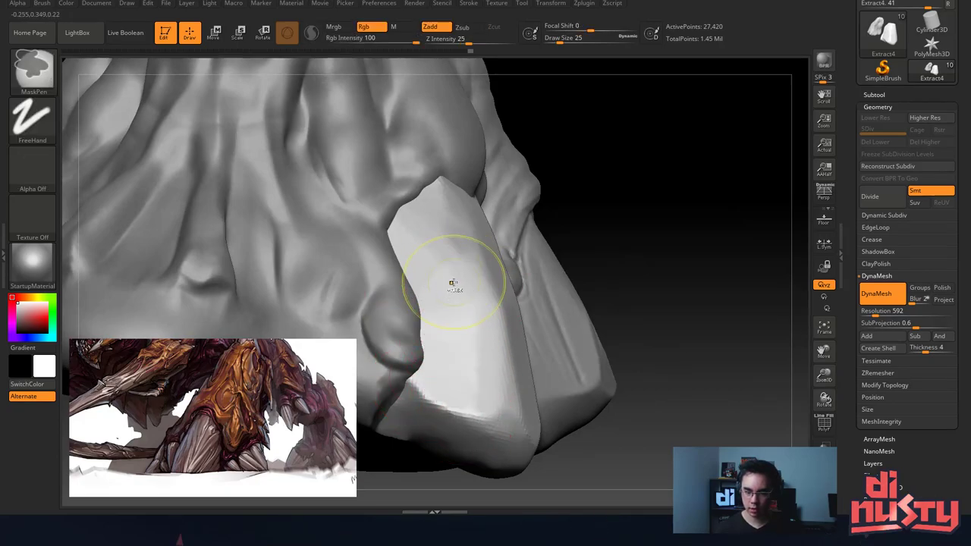
Carve a lengthwise groove down the claw's side face with DamStandard and cut into the flesh-side lower edge.
left_click_drag(507, 490, 419, 482)
mouse_move(466, 227)
left_mouse_down()
mouse_move(452, 427)
mouse_move(459, 222)
mouse_move(447, 266)
mouse_move(439, 197)
mouse_move(453, 453)
left_mouse_up()
key("ctrl+z")
right_click_drag(439, 365, 453, 405)
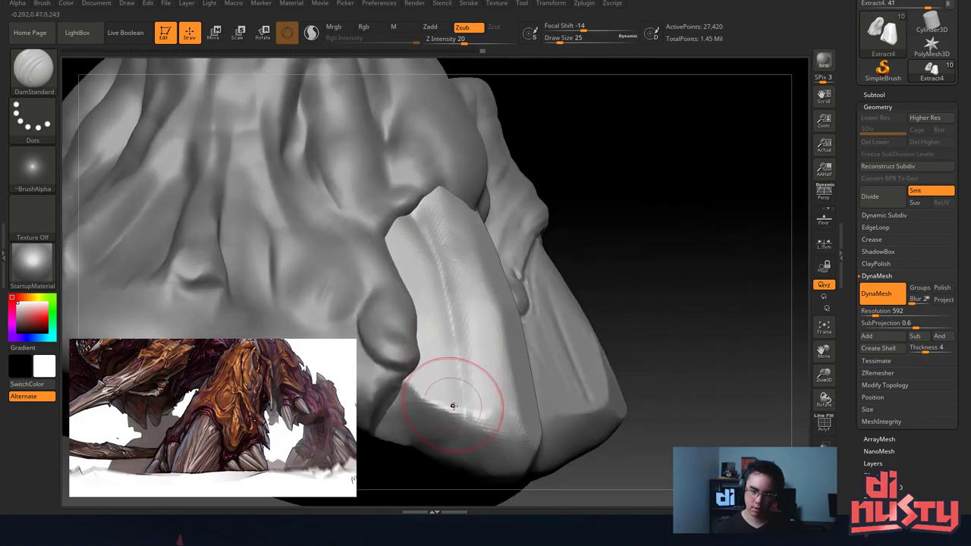
mouse_move(453, 405)
left_mouse_down()
mouse_move(467, 415)
mouse_move(406, 389)
left_mouse_up()
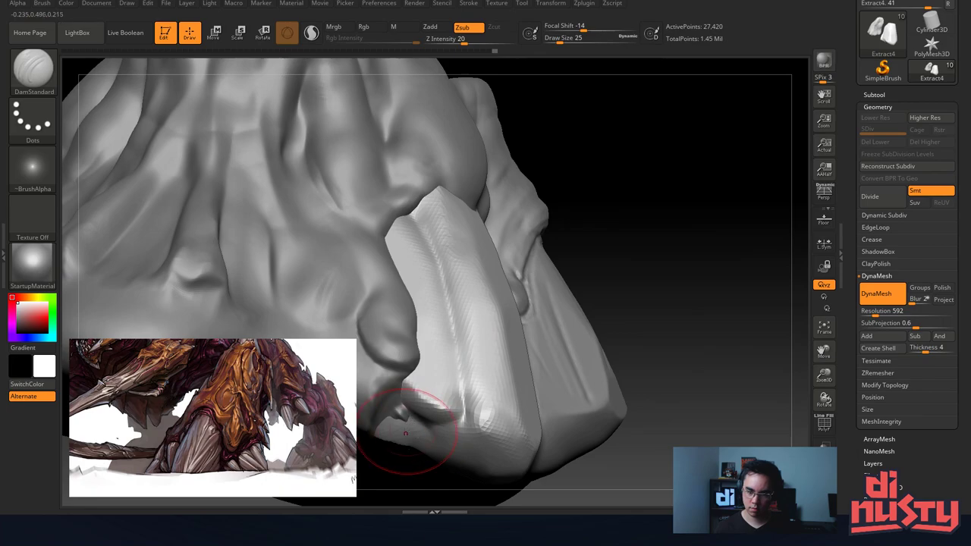
left_click_drag(403, 420, 460, 411)
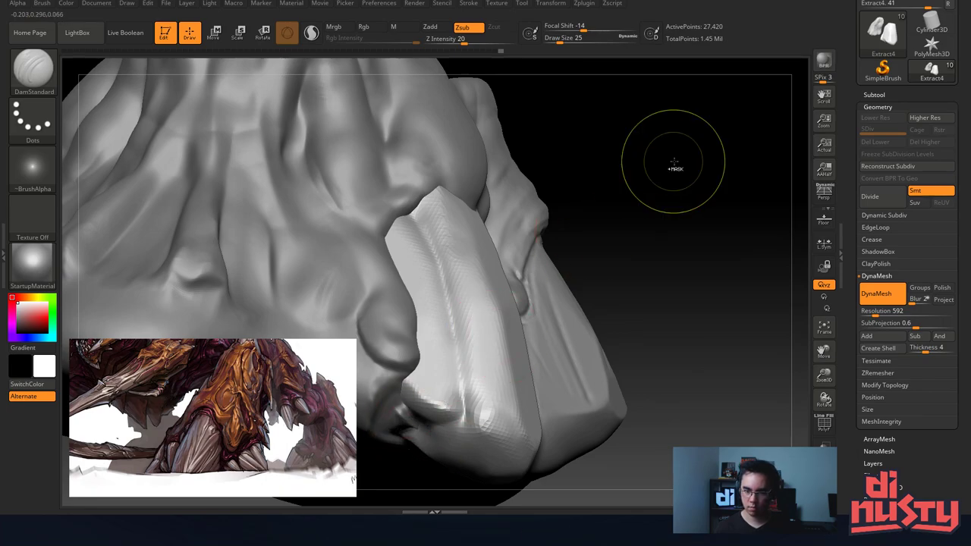
Remesh the claw with DynaMesh and deepen the lower end of the groove.
left_click_drag(673, 168, 701, 199, "ctrl")
left_click_drag(460, 396, 455, 382)
right_click_drag(427, 202, 407, 226)
mouse_move(411, 220)
left_mouse_down()
mouse_move(410, 255)
mouse_move(419, 231)
mouse_move(428, 260)
left_mouse_up()
key("ctrl+z")
right_click_drag(429, 257, 467, 252)
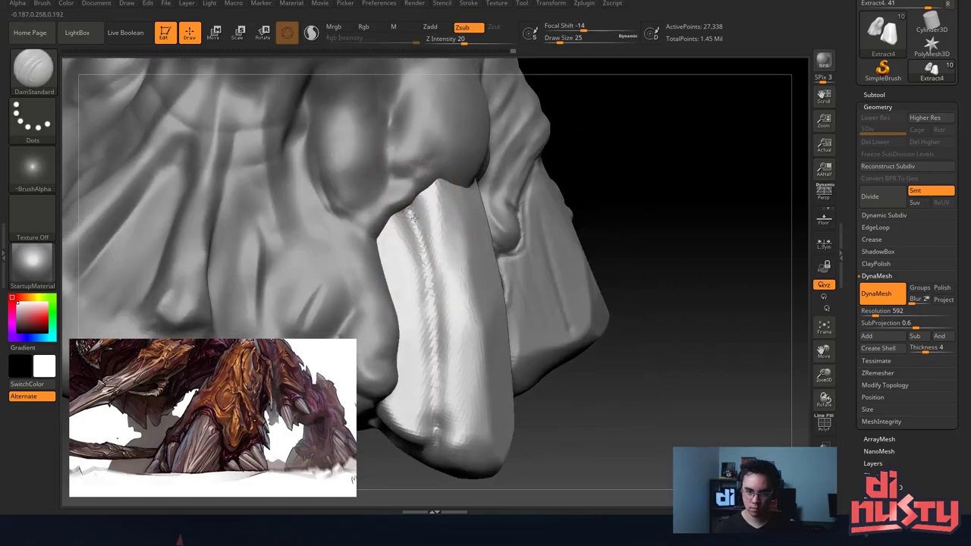
Carve a second lengthwise groove beside the first, running from the claw's upper edge down toward its tip.
mouse_move(414, 204)
left_mouse_down()
mouse_move(425, 254)
mouse_move(446, 276)
left_mouse_up()
left_click_drag(441, 227, 464, 409)
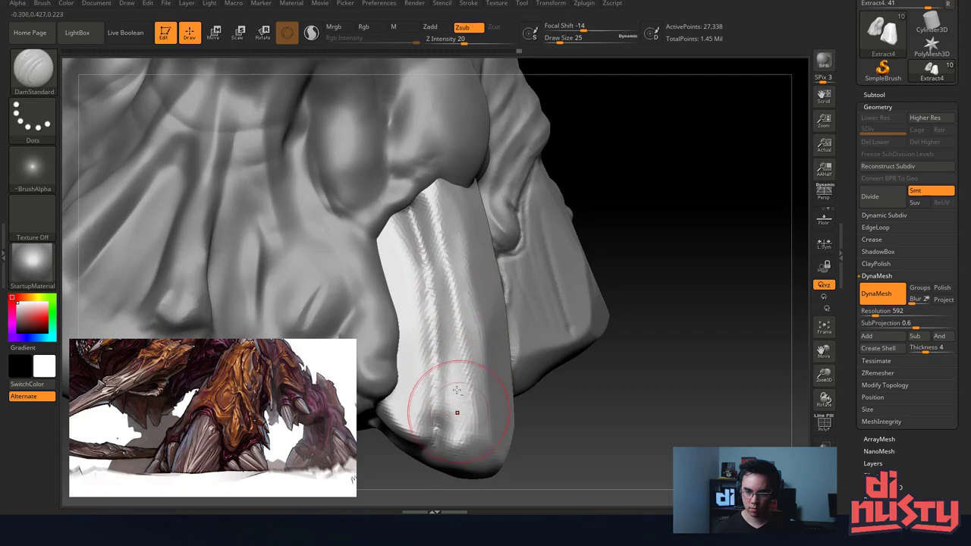
mouse_move(455, 327)
left_mouse_down()
mouse_move(483, 468)
mouse_move(443, 394)
mouse_move(443, 439)
left_mouse_up()
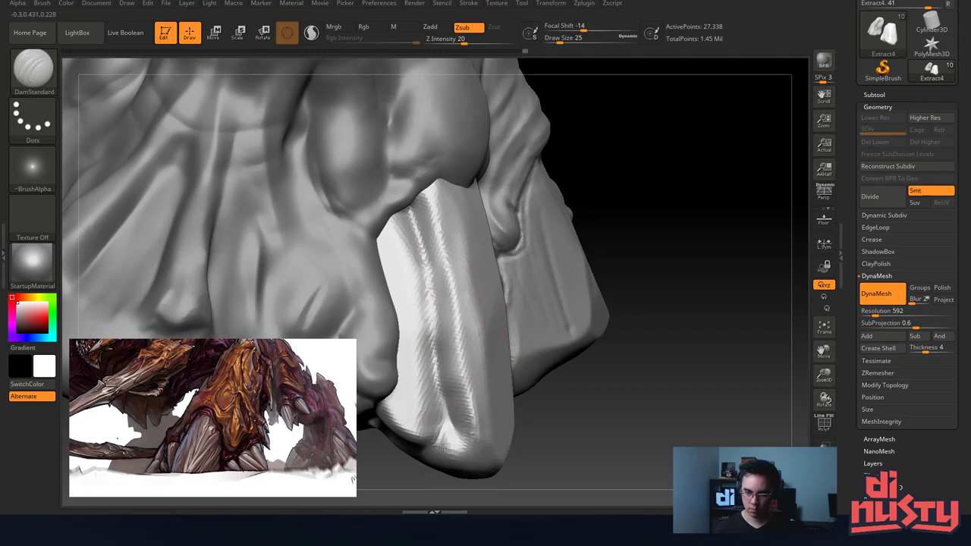
mouse_move(406, 339)
right_mouse_down()
mouse_move(427, 334)
mouse_move(431, 216)
right_mouse_up()
right_click_drag(462, 306, 440, 330)
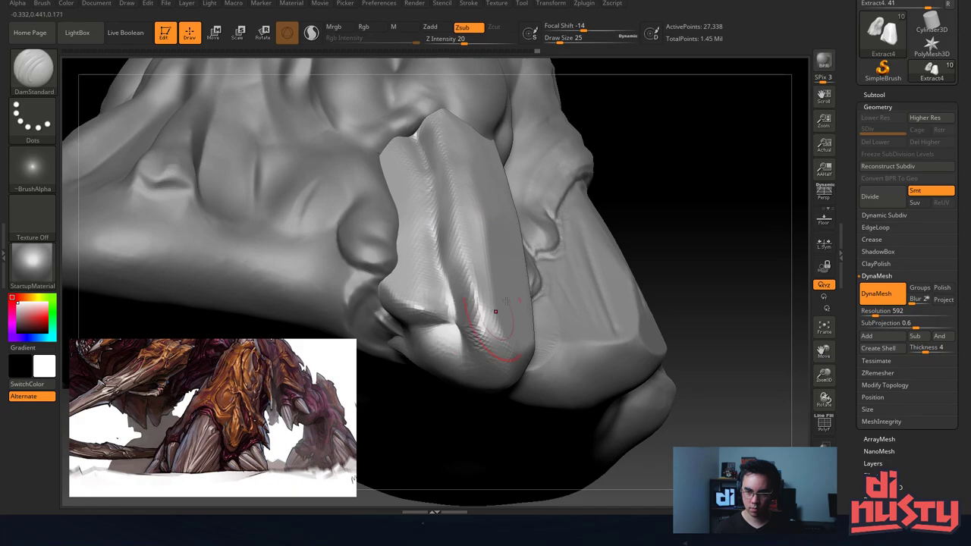
Remesh the claw with DynaMesh again and deepen the groove between its side and front facets.
left_click_drag(639, 152, 613, 170, "ctrl")
right_click_drag(507, 262, 448, 282)
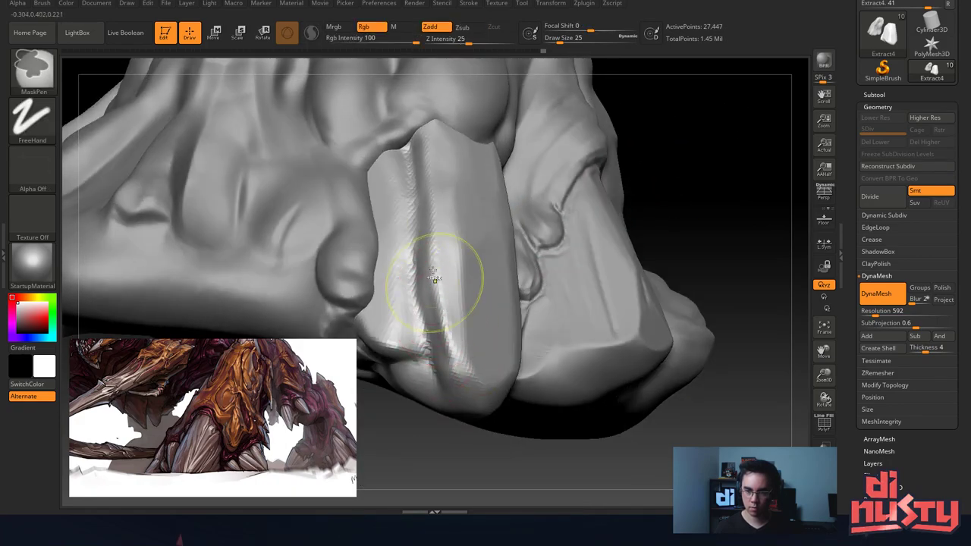
key("ctrl+z")
left_click_drag(433, 274, 455, 360)
key("ctrl+z")
left_click_drag(445, 237, 429, 187)
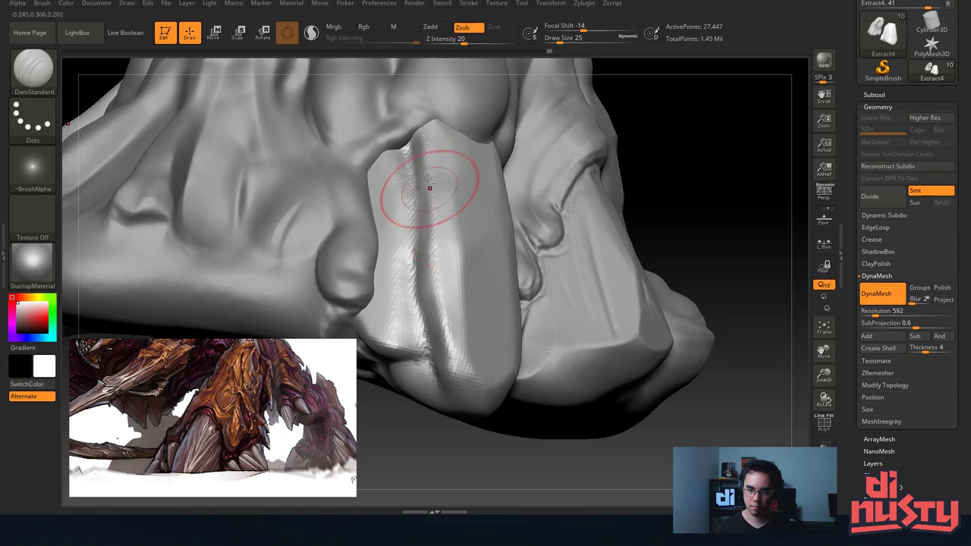
right_click_drag(496, 333, 448, 376)
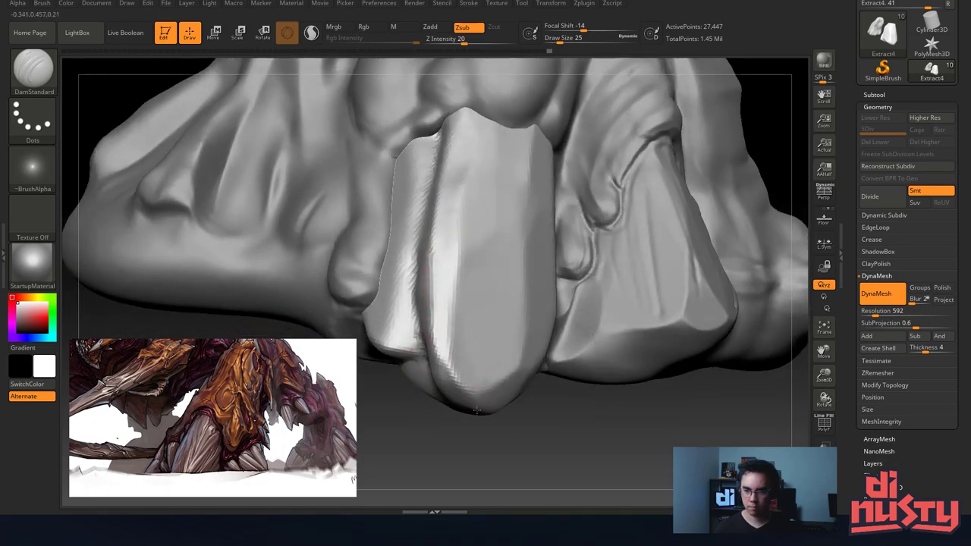
left_click_drag(476, 409, 529, 176)
right_click_drag(439, 335, 459, 314)
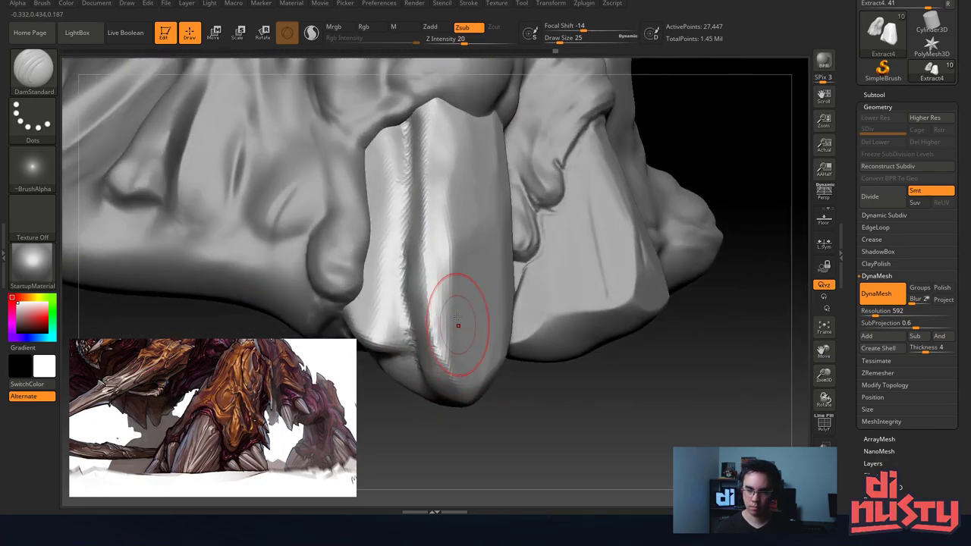
Switch to the TrimSmoothBorder brush for flattening the claw's grooved side.
key("b")
left_click(789, 232)
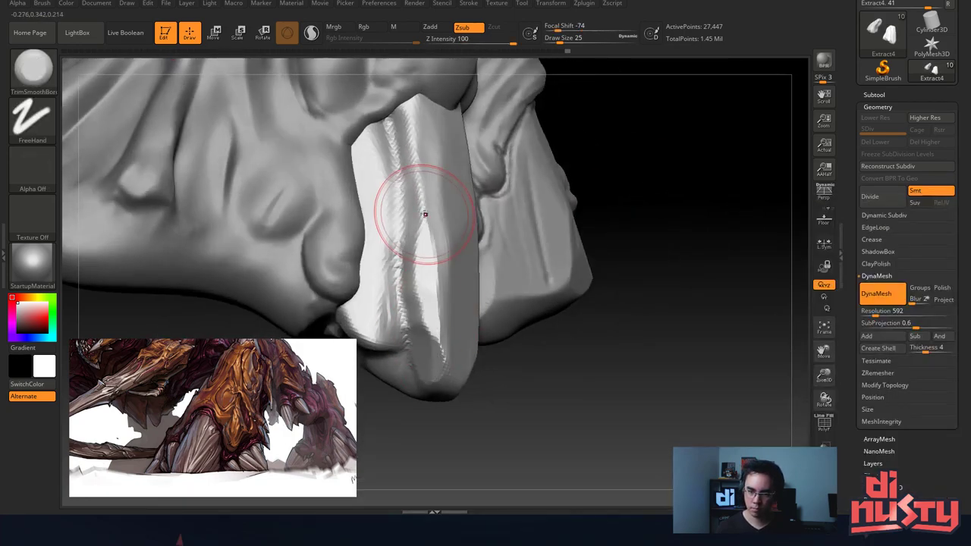
Undo the last trim stroke, flatten the grooved side of the large claw again, and re-DynaMesh the claw.
key("ctrl")
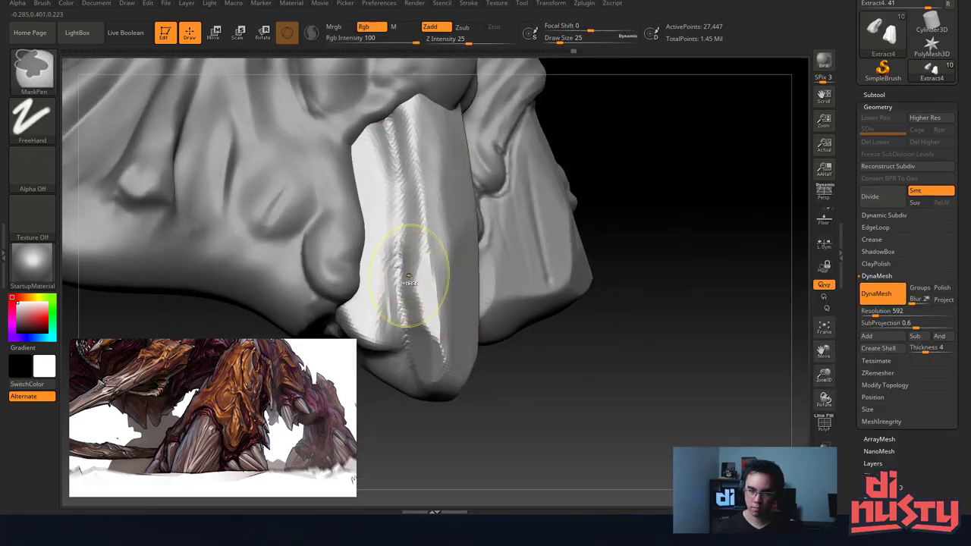
key("ctrl+z")
left_click_drag(409, 222, 410, 255)
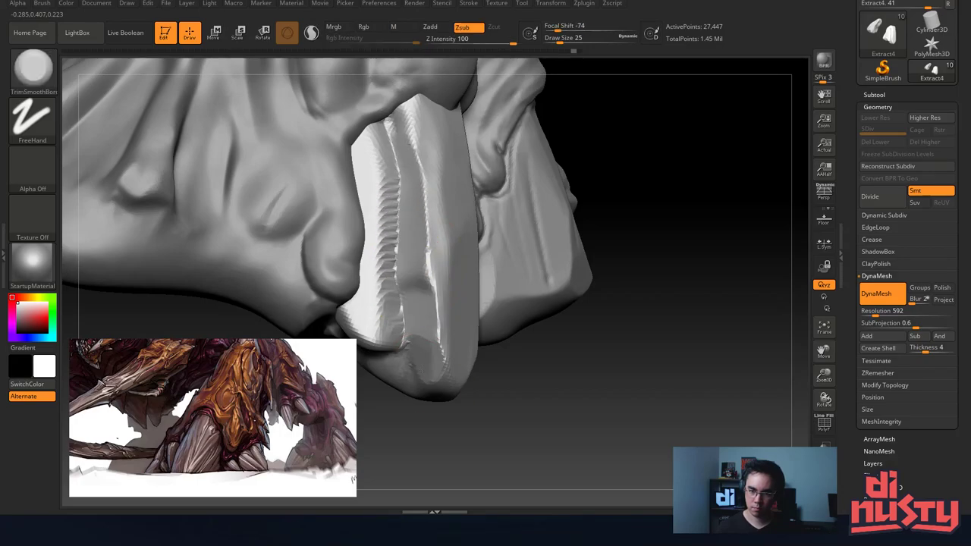
left_click_drag(719, 159, 709, 195, "ctrl")
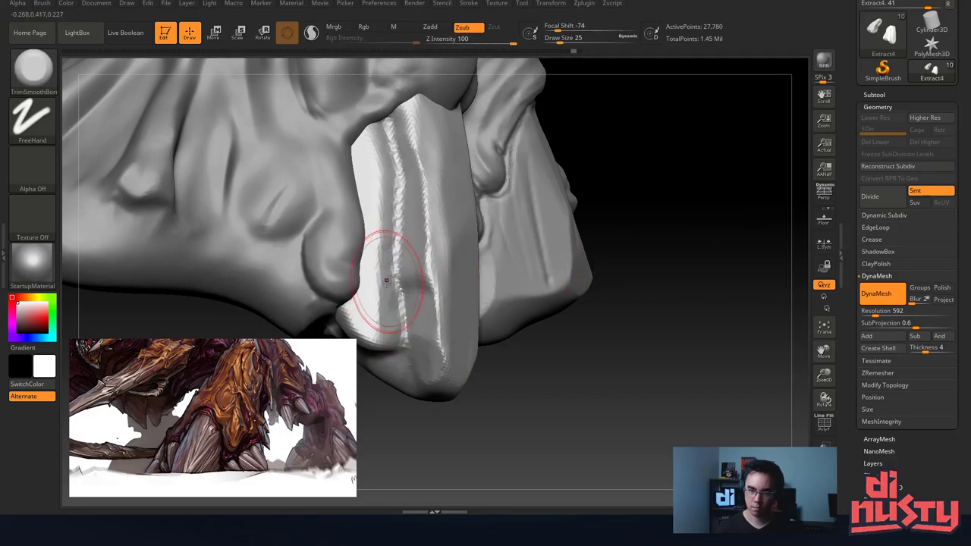
Trim the claw's groove toward the tip and plane the front facet beside it with the TrimSmoothBorder brush.
mouse_move(398, 207)
right_mouse_down()
mouse_move(373, 301)
mouse_move(385, 227)
mouse_move(356, 266)
right_mouse_up()
mouse_move(402, 385)
left_mouse_down()
mouse_move(392, 404)
mouse_move(408, 373)
mouse_move(402, 334)
left_mouse_up()
mouse_move(402, 296)
left_mouse_down()
mouse_move(391, 334)
mouse_move(406, 366)
left_mouse_up()
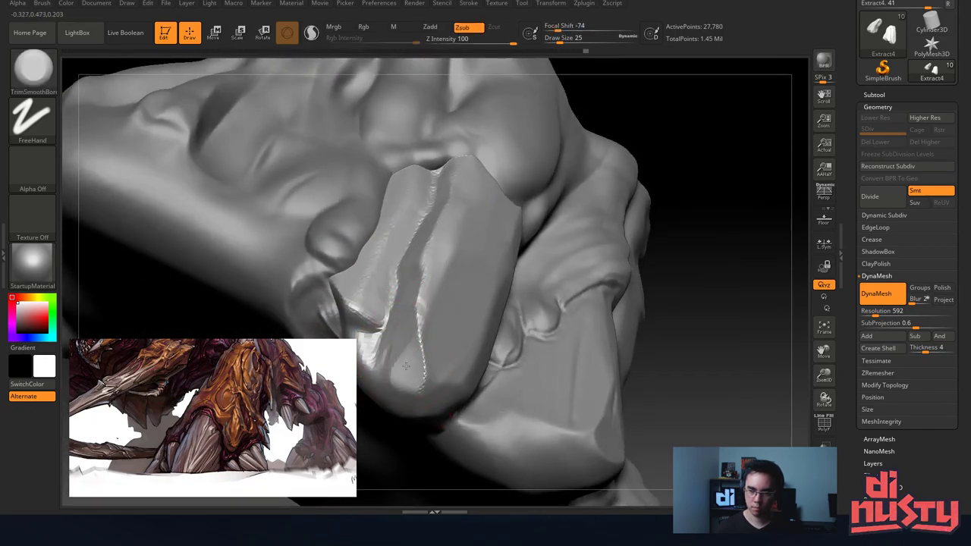
right_click_drag(446, 345, 472, 273)
mouse_move(445, 288)
left_mouse_down()
mouse_move(464, 217)
mouse_move(509, 165)
left_mouse_up()
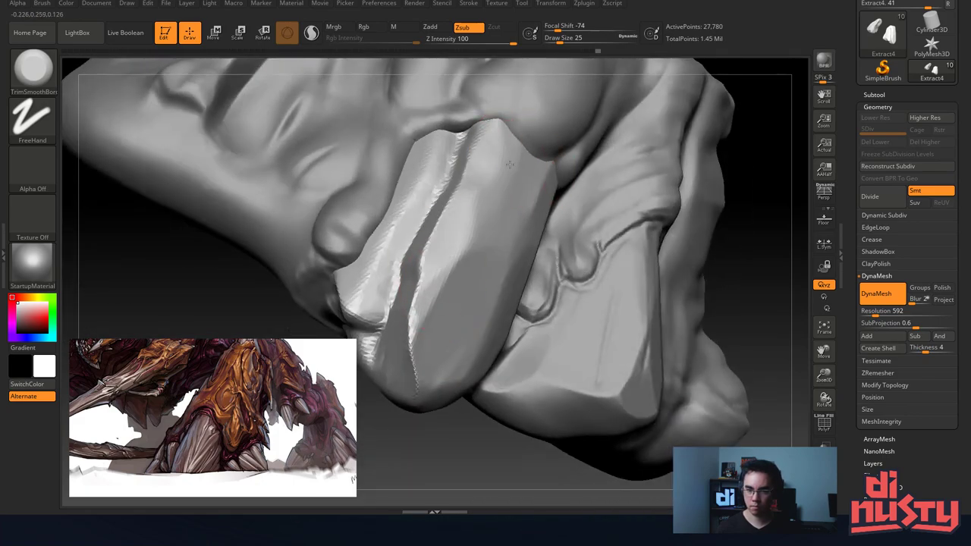
Flatten the claw's front and opposite side into broad facets with the TrimSmoothBorder brush, raising the draw size to 46.
right_click_drag(509, 164, 493, 204, "ctrl")
right_click_drag(493, 204, 458, 236)
right_click_drag(427, 292, 486, 266)
mouse_move(444, 263)
left_mouse_down()
mouse_move(421, 280)
mouse_move(428, 265)
left_mouse_up()
right_click_drag(425, 269, 486, 246)
mouse_move(455, 254)
left_mouse_down()
mouse_move(462, 289)
mouse_move(485, 281)
left_mouse_up()
mouse_move(455, 273)
right_mouse_down()
mouse_move(508, 273)
mouse_move(483, 310)
right_mouse_up()
key("space")
mouse_move(518, 273)
left_mouse_down()
mouse_move(509, 309)
mouse_move(604, 198)
left_mouse_up()
right_click_drag(604, 199, 657, 181)
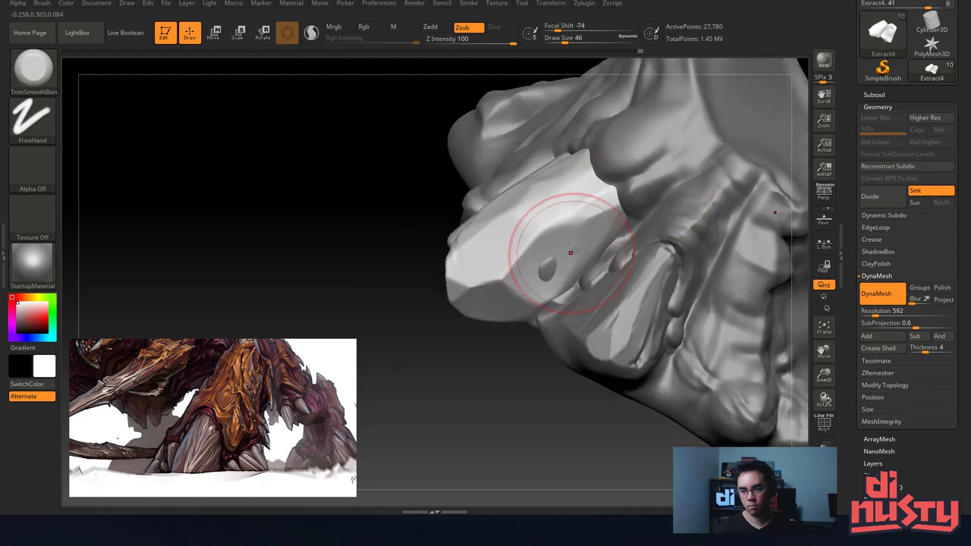
Build up the foot's flesh around the claw base with the ClayBuildup brush at draw size 31, and update the DynaMesh.
left_click(629, 184, "alt")
key("b")
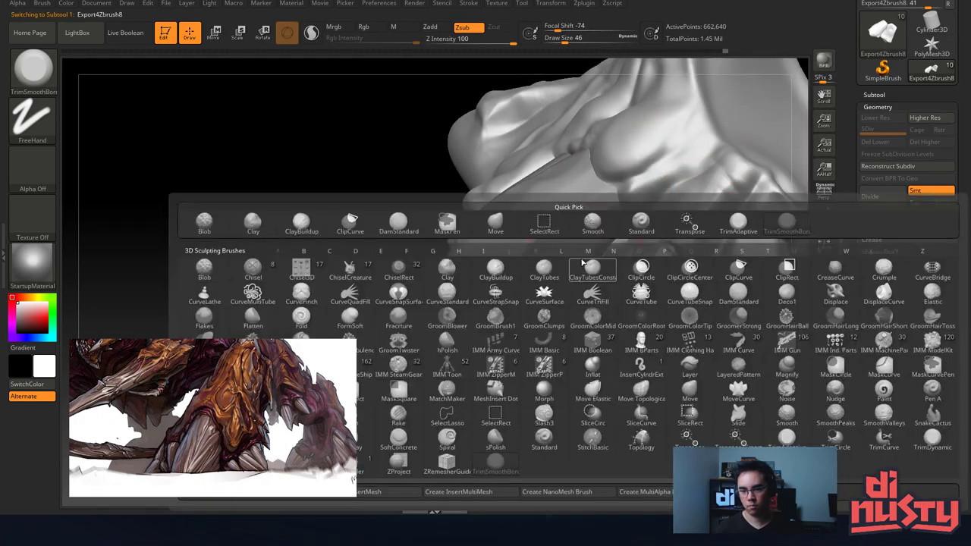
left_click(316, 220)
left_click(510, 292, "alt")
key("space")
mouse_move(551, 262)
left_mouse_down()
mouse_move(541, 261)
mouse_move(579, 261)
mouse_move(556, 256)
left_mouse_up()
left_click(640, 186, "alt")
key("space")
key("space")
key("shift")
mouse_move(565, 230)
right_mouse_down()
mouse_move(542, 210)
mouse_move(581, 231)
right_mouse_up()
left_click_drag(675, 188, 687, 176, "ctrl")
Return to the claw subtool and trim the ridge beside its groove with the TrimSmoothBorder brush at draw size 17.
left_click(556, 215, "alt")
mouse_move(667, 176)
right_mouse_down()
mouse_move(628, 220)
mouse_move(641, 233)
mouse_move(621, 273)
mouse_move(578, 250)
mouse_move(538, 258)
mouse_move(525, 213)
mouse_move(506, 231)
mouse_move(496, 283)
right_mouse_up()
key("b")
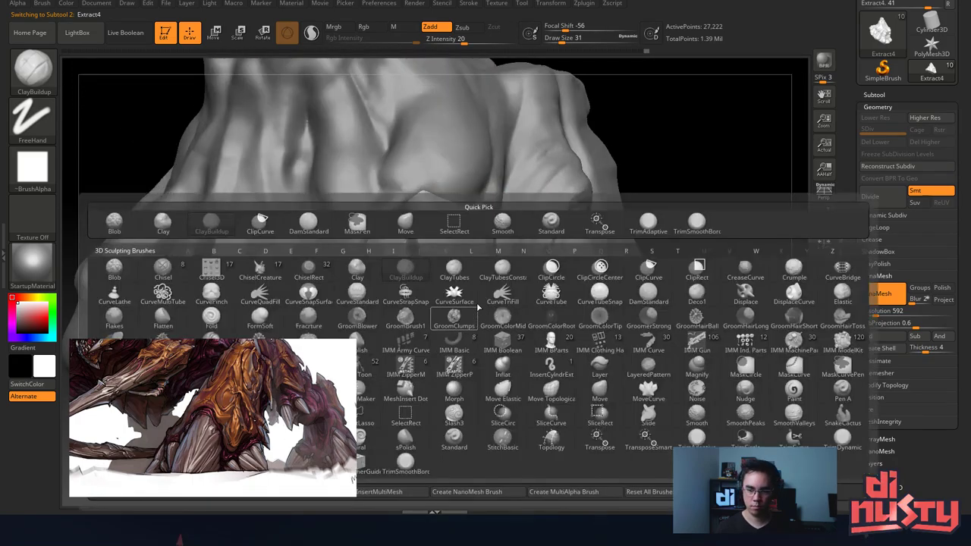
left_click(648, 220)
left_click_drag(634, 190, 445, 271)
key("space")
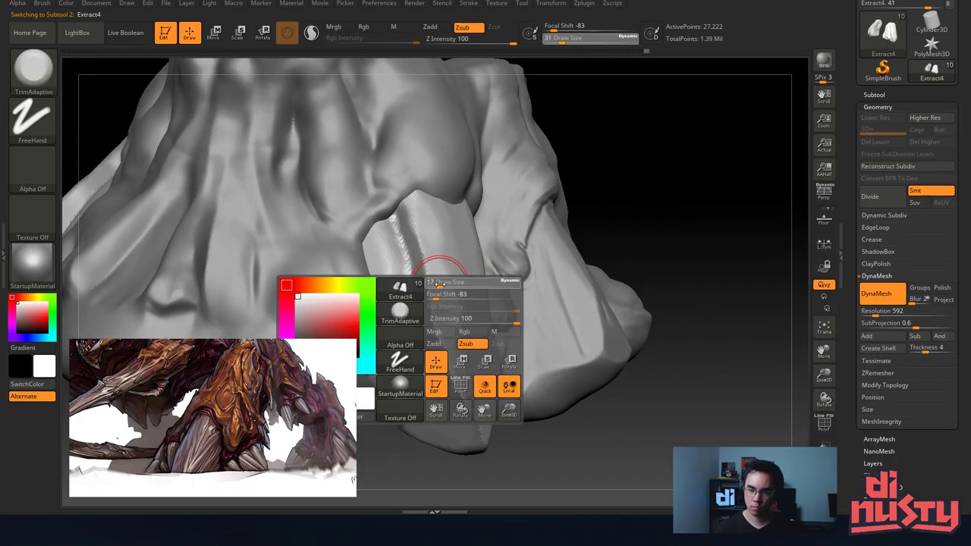
key("b")
left_click(705, 226)
right_click_drag(447, 230, 412, 250)
left_click_drag(412, 232, 409, 201)
key("ctrl+z")
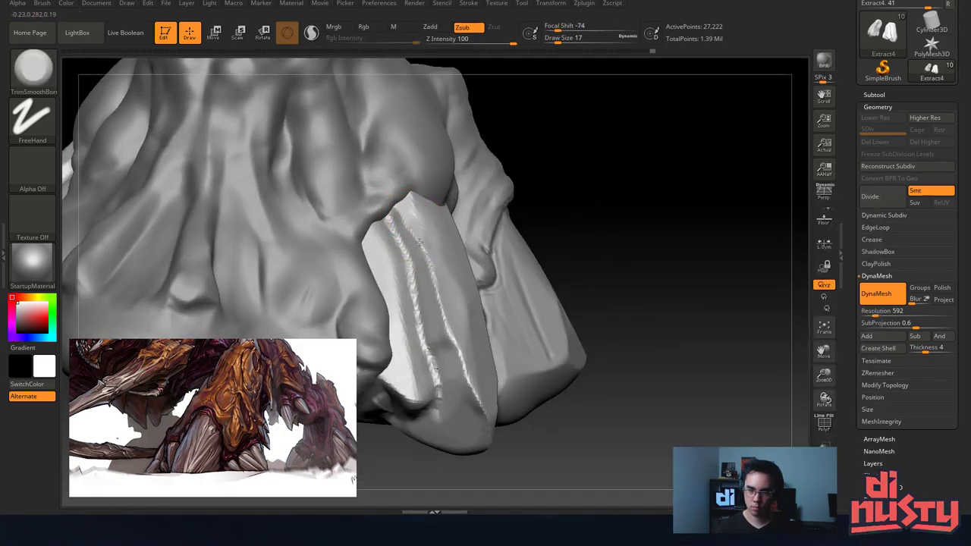
left_click_drag(440, 301, 454, 344)
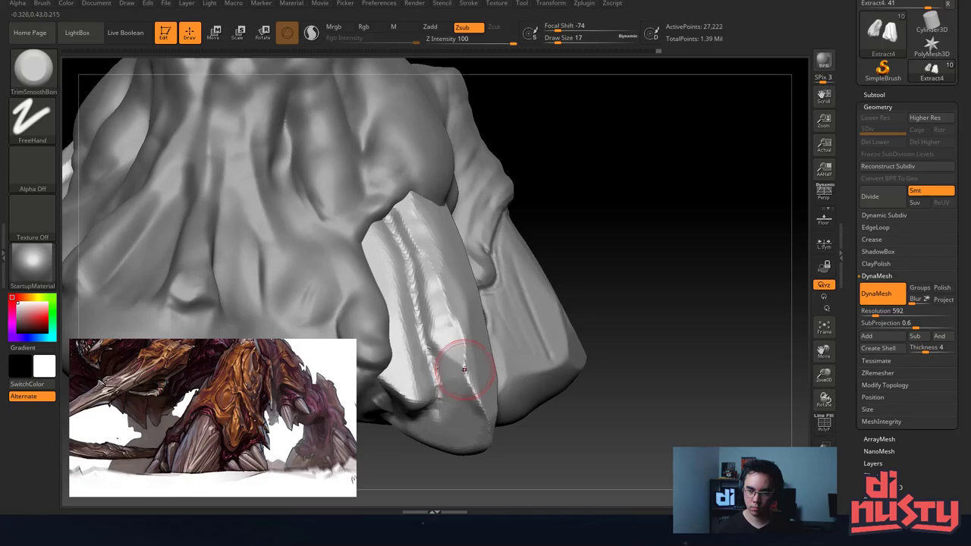
key("ctrl+z")
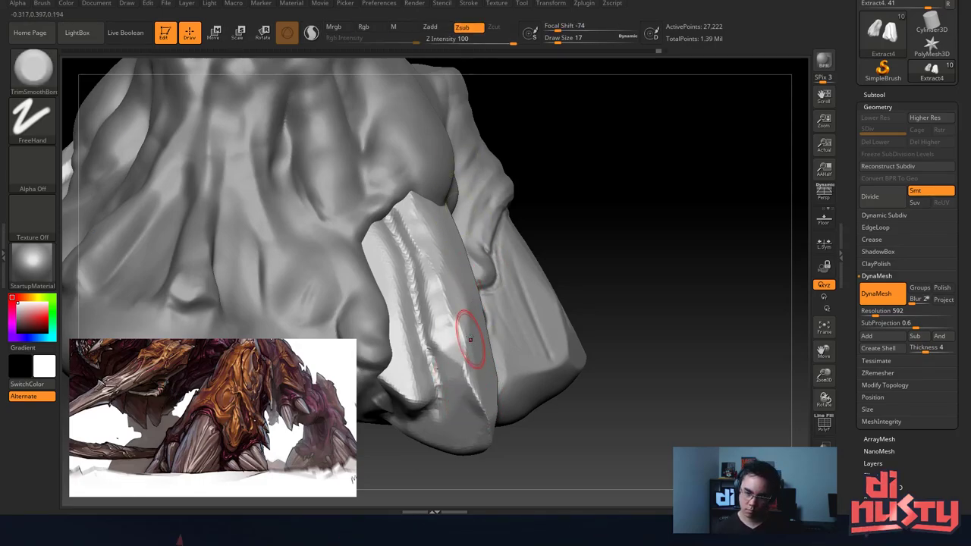
Plane the claw's front ridge from the cuticle down to the tip, undoing the stray lower stroke.
mouse_move(467, 342)
left_mouse_down()
mouse_move(470, 375)
mouse_move(437, 292)
mouse_move(469, 393)
left_mouse_up()
key("ctrl+z")
right_click_drag(467, 375, 421, 311)
mouse_move(431, 205)
left_mouse_down()
mouse_move(422, 254)
mouse_move(427, 191)
mouse_move(439, 165)
left_mouse_up()
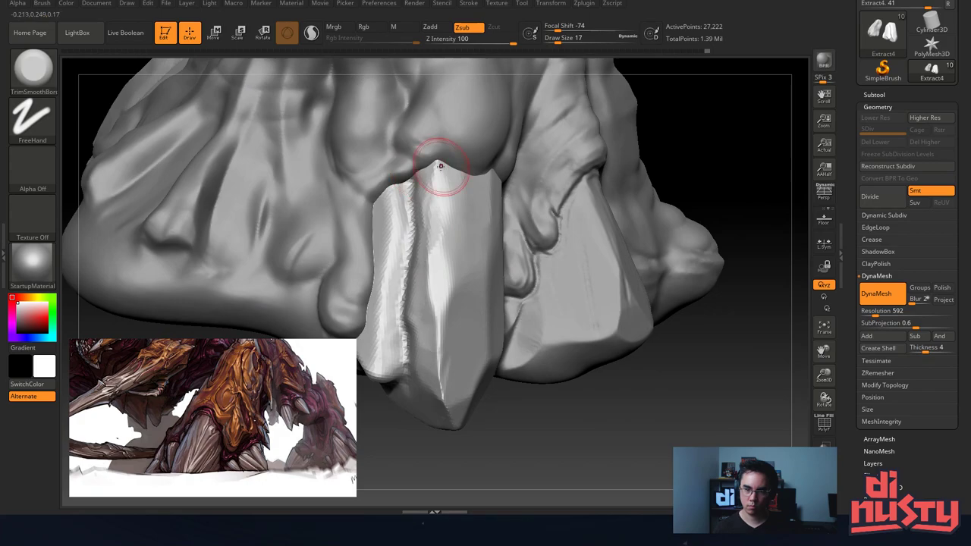
left_click_drag(443, 396, 445, 402)
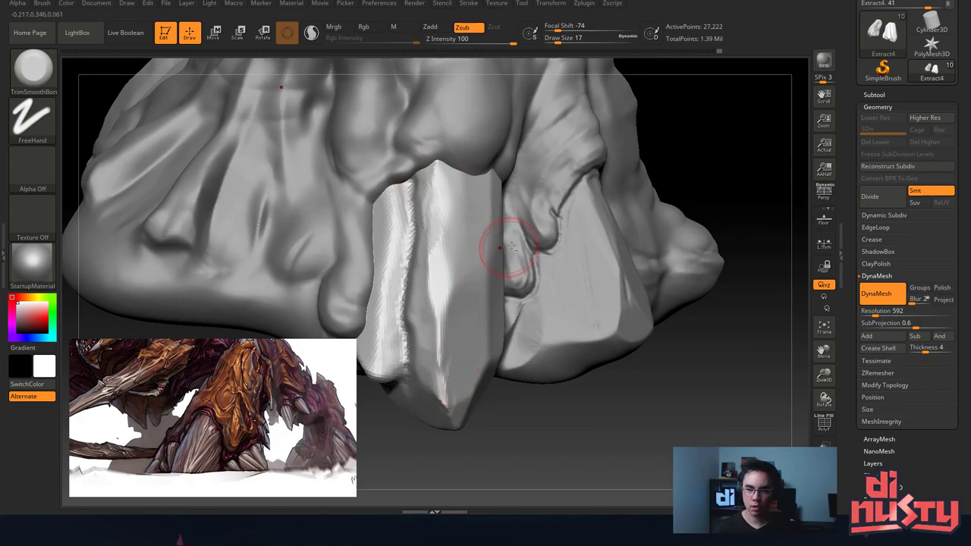
Select the foot subtool and reshape the flesh along the claw's upper edge with the Move brush at draw size 22.
right_click_drag(505, 245, 455, 179, "ctrl")
right_click_drag(455, 178, 401, 230)
mouse_move(513, 193)
right_mouse_down()
mouse_move(580, 162)
mouse_move(595, 129)
right_mouse_up()
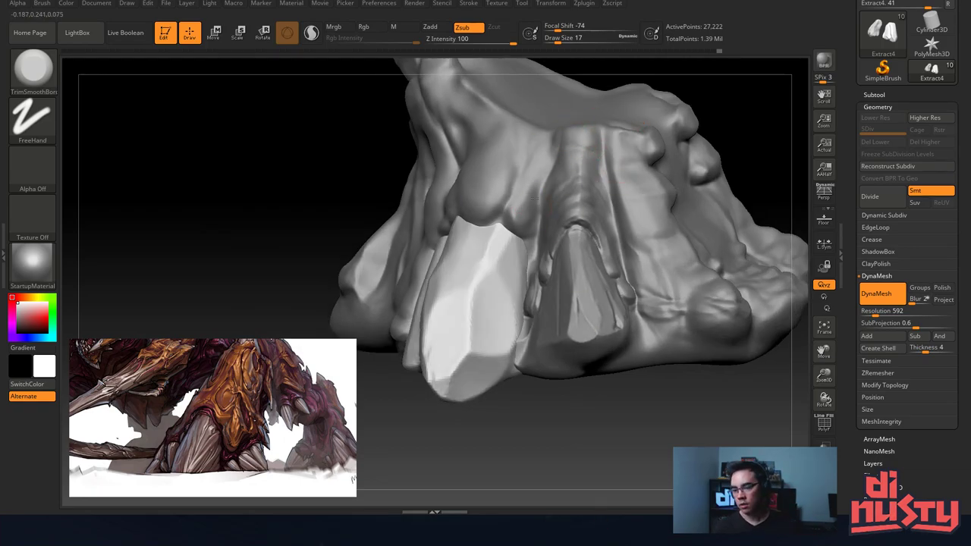
mouse_move(534, 197)
right_mouse_down()
mouse_move(526, 158)
mouse_move(584, 179)
mouse_move(602, 162)
right_mouse_up()
left_click(576, 163, "alt")
key("b")
key("m")
key("v")
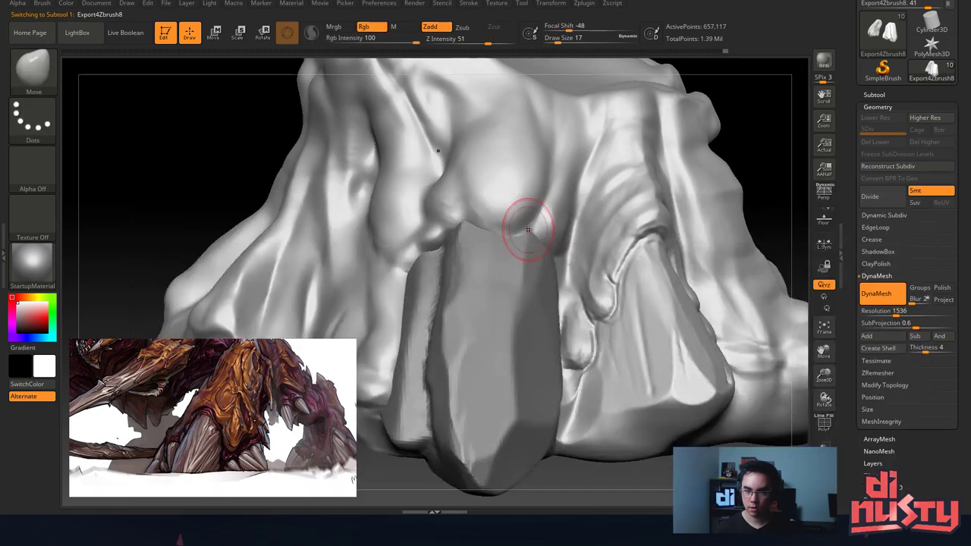
key("space")
mouse_move(528, 229)
left_mouse_down()
mouse_move(530, 221)
mouse_move(499, 221)
mouse_move(495, 236)
mouse_move(498, 222)
left_mouse_up()
key("space")
key("space")
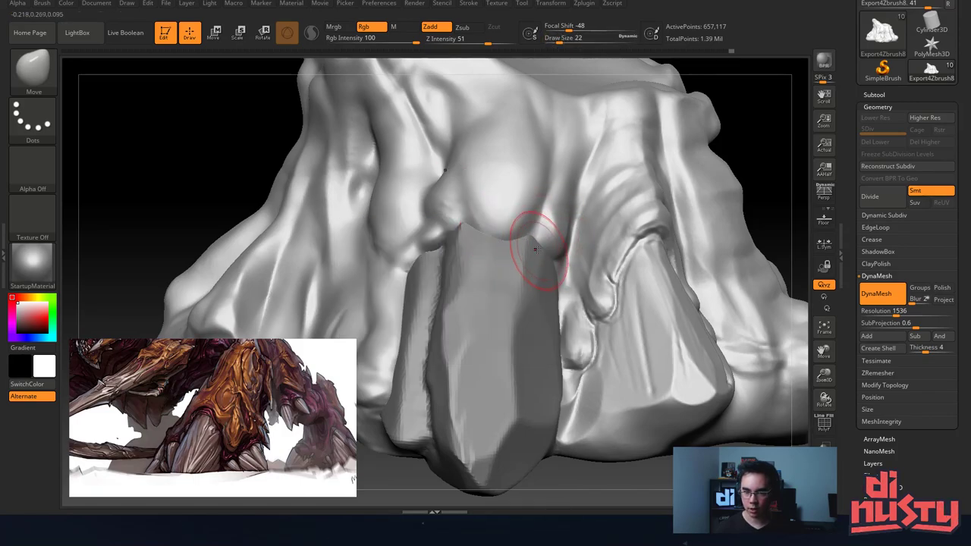
Move the foot's flesh in against the outer side of the claw, from the cuticle down along the narrow grooved strip.
right_click_drag(525, 225, 565, 224)
left_click_drag(428, 243, 449, 265)
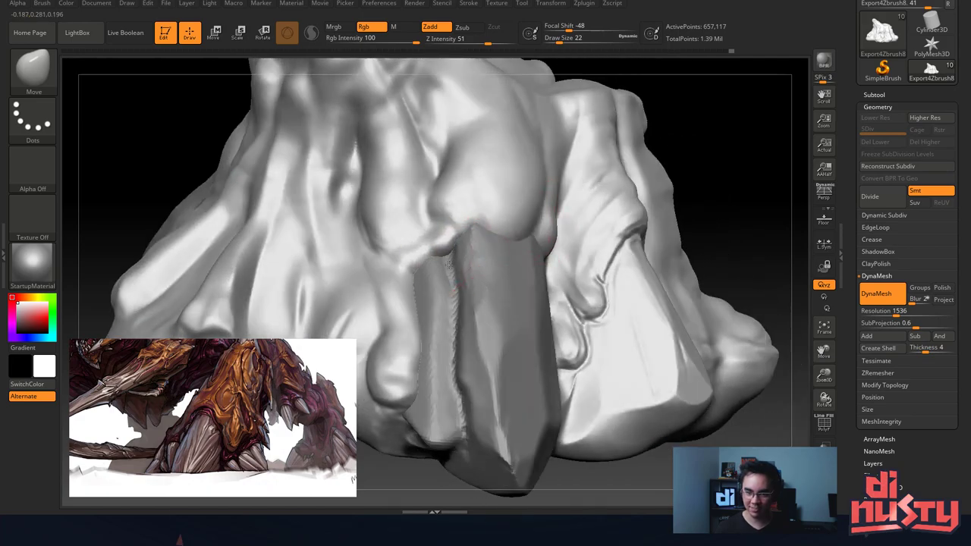
left_click_drag(409, 290, 421, 288)
left_click_drag(416, 335, 427, 326)
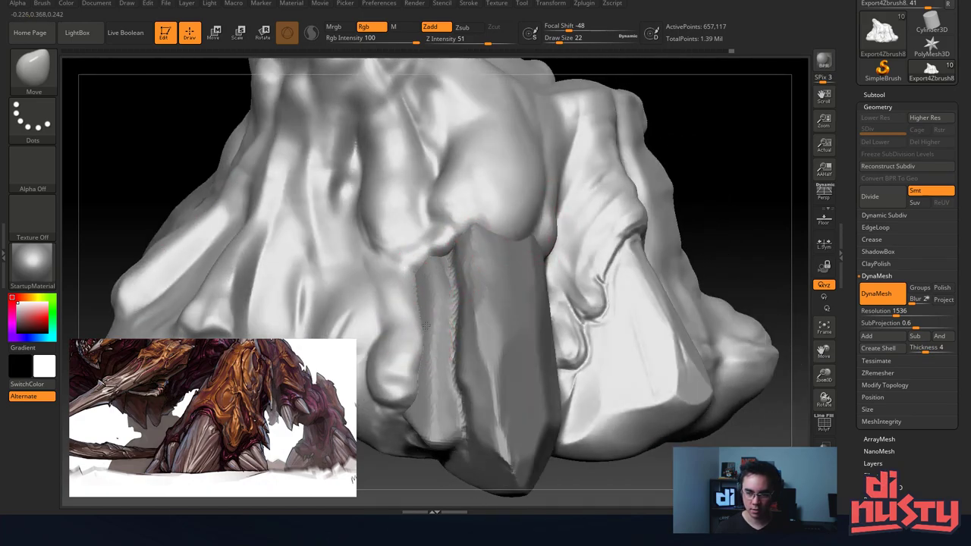
mouse_move(435, 326)
right_mouse_down()
mouse_move(426, 280)
mouse_move(415, 303)
right_mouse_up()
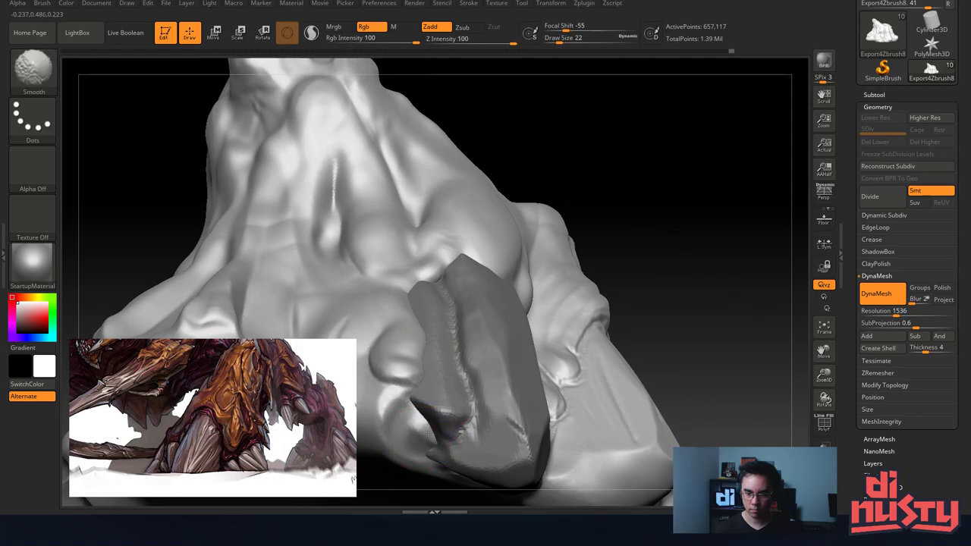
Shape a rounded skin fold over the claw's upper corner facing the neighbouring claw with the Move brush.
mouse_move(429, 436)
right_mouse_down()
mouse_move(447, 402)
mouse_move(444, 342)
mouse_move(463, 281)
mouse_move(455, 235)
right_mouse_up()
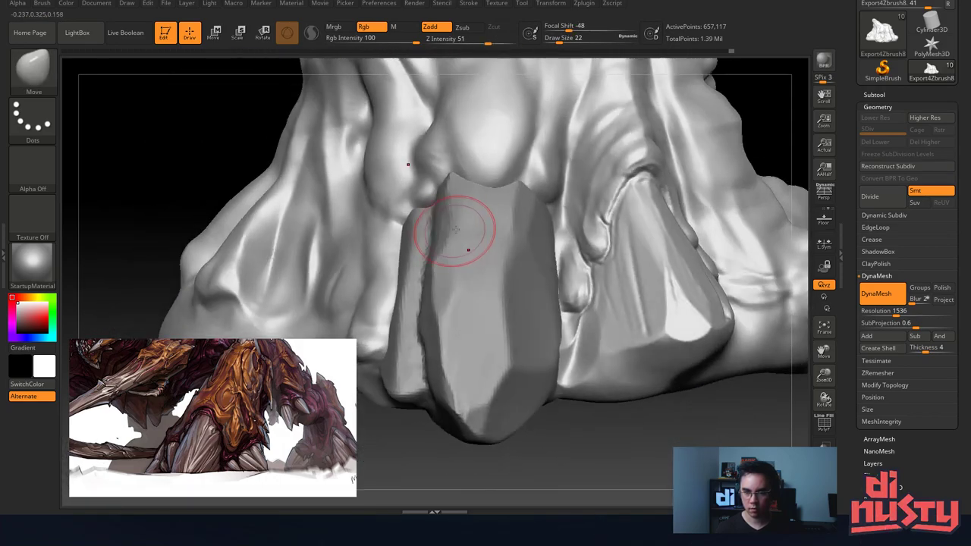
right_click_drag(548, 187, 551, 184)
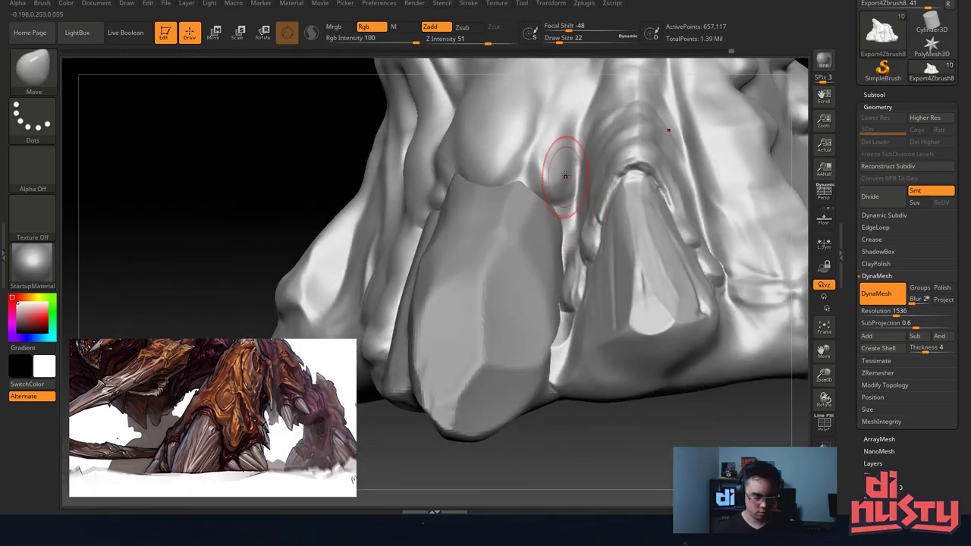
key("b")
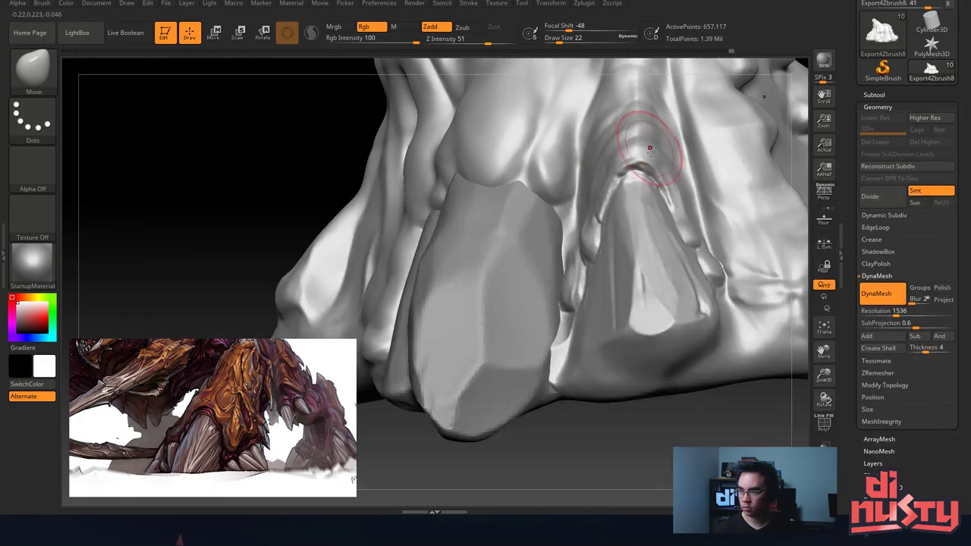
mouse_move(645, 152)
right_mouse_down("ctrl")
mouse_move(572, 246)
mouse_move(563, 222)
right_mouse_up("ctrl")
left_click_drag(562, 221, 558, 228)
Carve creases into the fold between the two claws with the DamStandard brush at draw size 12.
key("b")
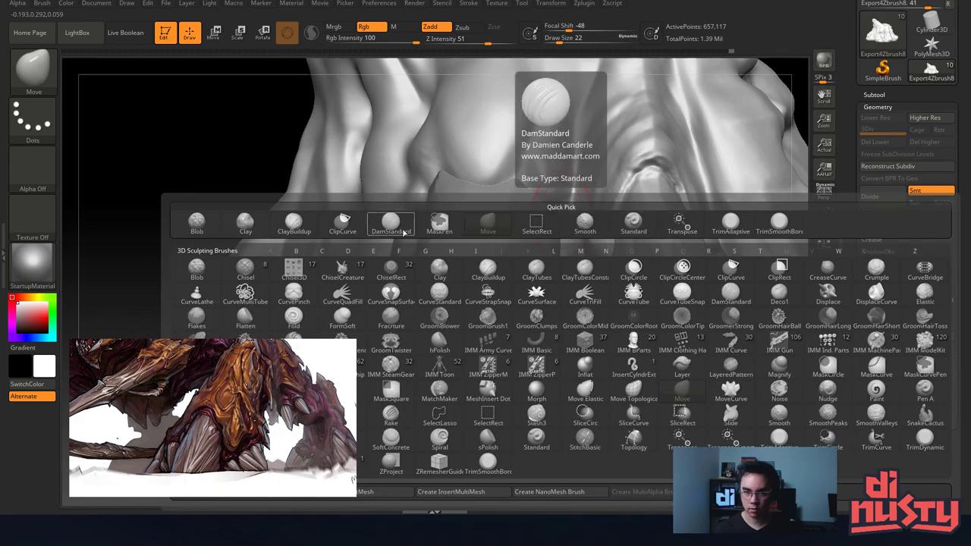
left_click(393, 227)
right_click_drag(544, 156, 542, 217)
key("space")
left_click_drag(543, 217, 533, 217)
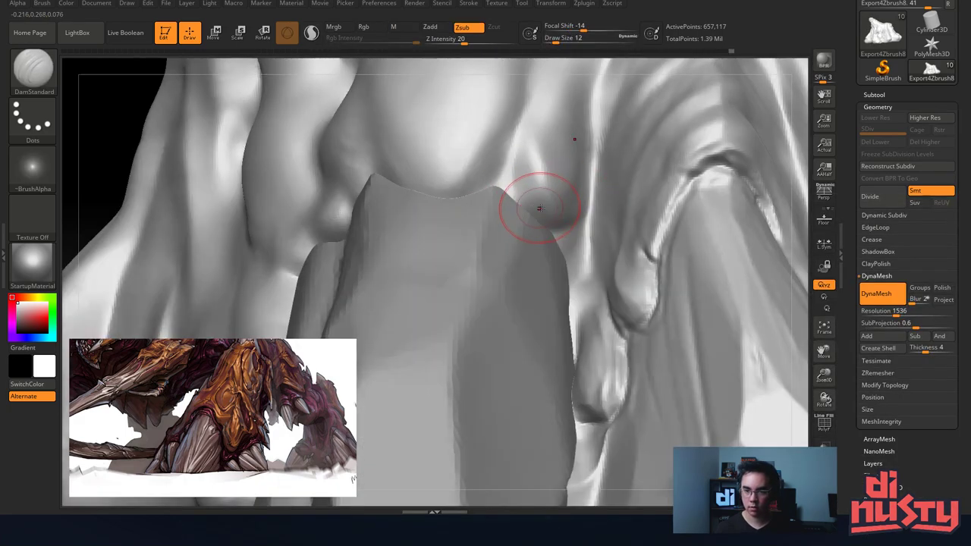
right_click_drag(540, 155, 554, 232)
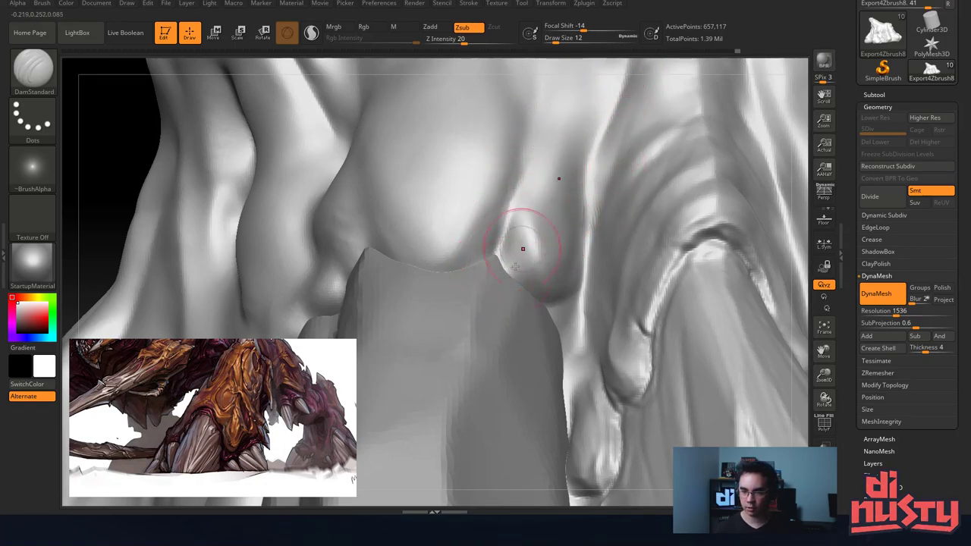
left_click_drag(578, 338, 589, 238)
right_click_drag(590, 238, 567, 274)
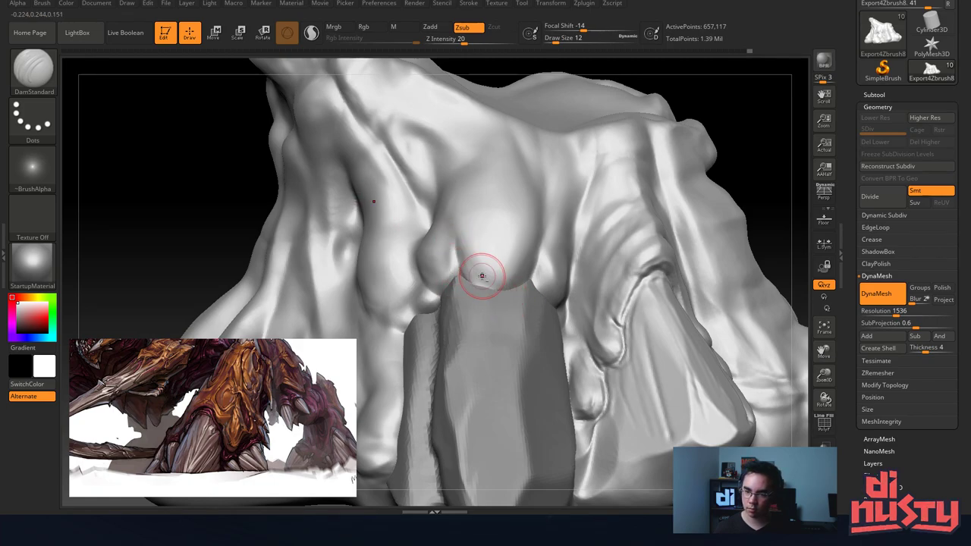
Carve a crisp crease along the lower rim of the large bulge above the claw, redoing the first stroke.
left_click_drag(458, 262, 487, 281)
key("ctrl+z")
mouse_move(479, 278)
left_mouse_down()
mouse_move(496, 285)
mouse_move(520, 260)
left_mouse_up()
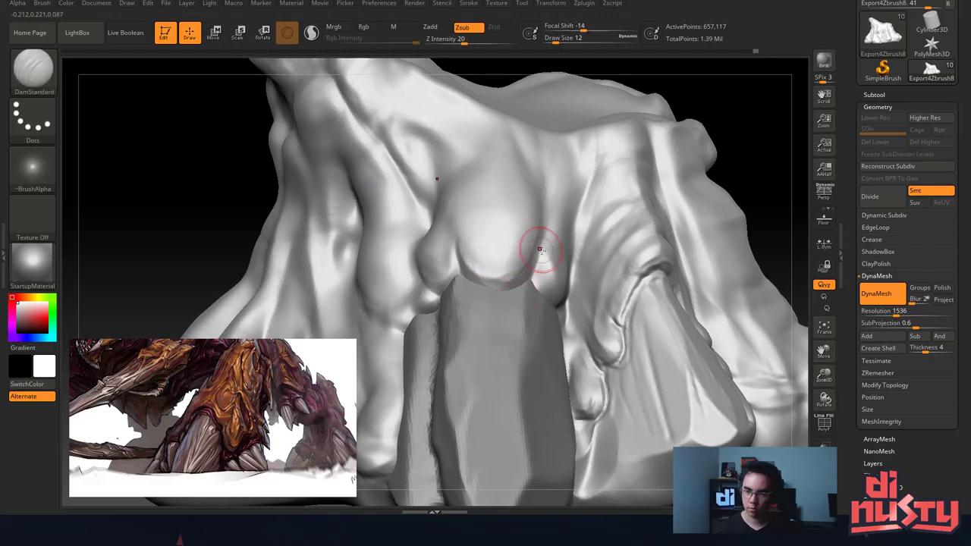
mouse_move(540, 227)
right_mouse_down()
mouse_move(520, 211)
mouse_move(510, 217)
right_mouse_up()
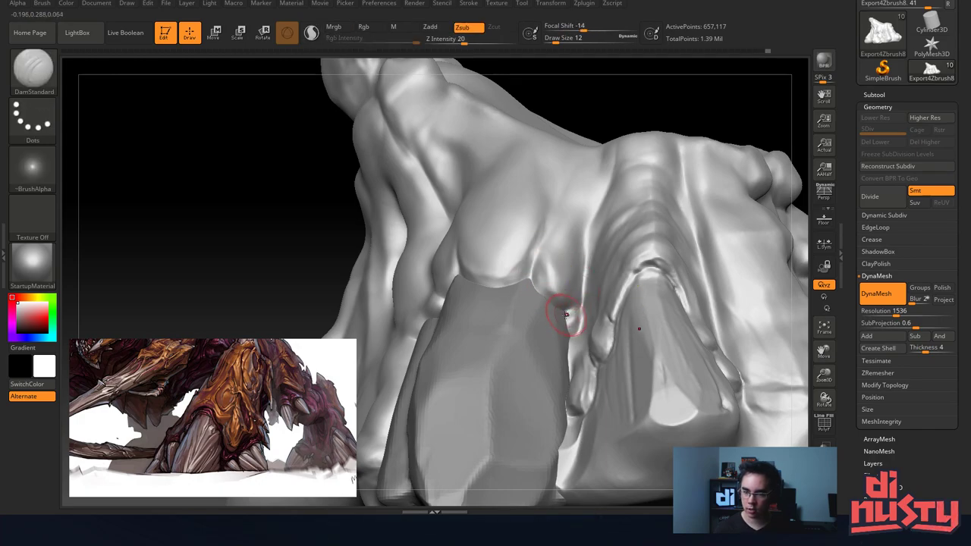
mouse_move(523, 275)
right_mouse_down()
mouse_move(546, 235)
mouse_move(542, 287)
right_mouse_up()
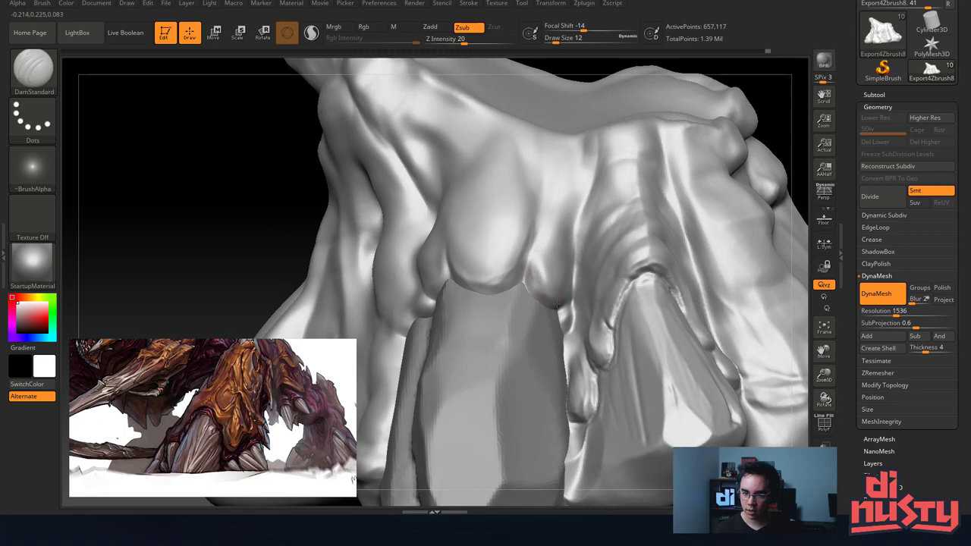
right_click_drag(539, 225, 519, 160)
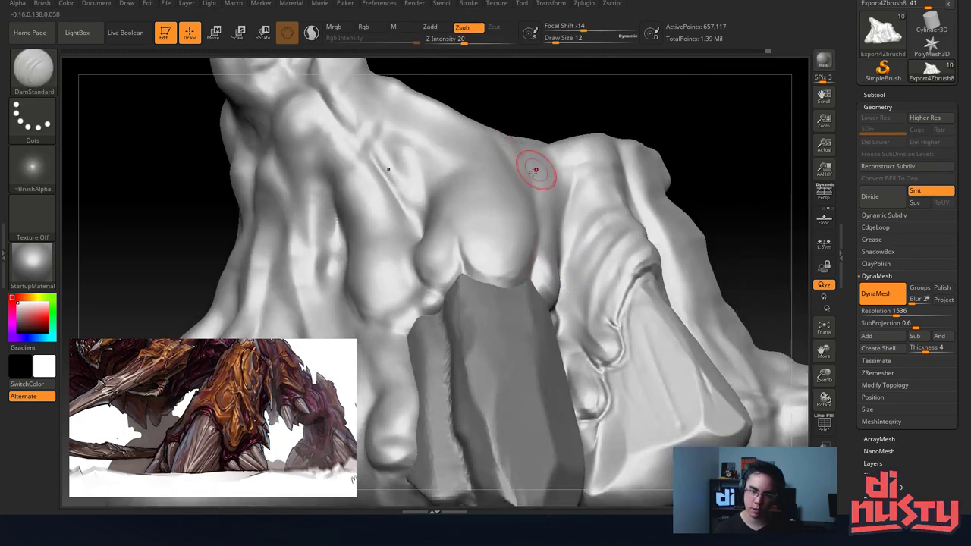
Carve creases around the small lower skin fold above the claw's grooved outer strip with DamStandard.
mouse_move(472, 123)
right_mouse_down()
mouse_move(455, 279)
mouse_move(507, 284)
right_mouse_up()
left_click_drag(480, 282, 469, 326)
mouse_move(482, 294)
left_mouse_down()
mouse_move(444, 342)
mouse_move(455, 342)
mouse_move(390, 336)
mouse_move(473, 345)
left_mouse_up()
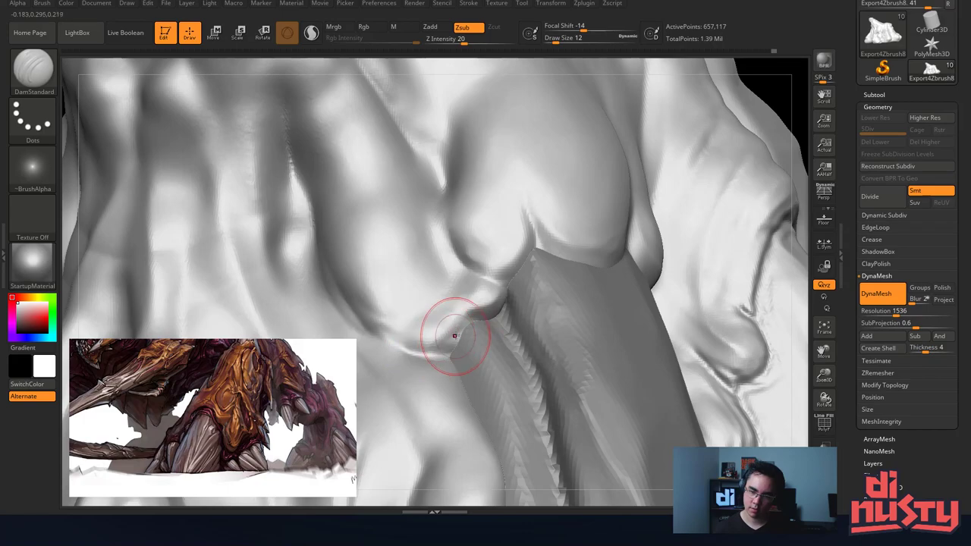
Define the edges of the rounded fold beside the large bulge with DamStandard strokes.
right_click_drag(455, 336, 450, 298, "ctrl")
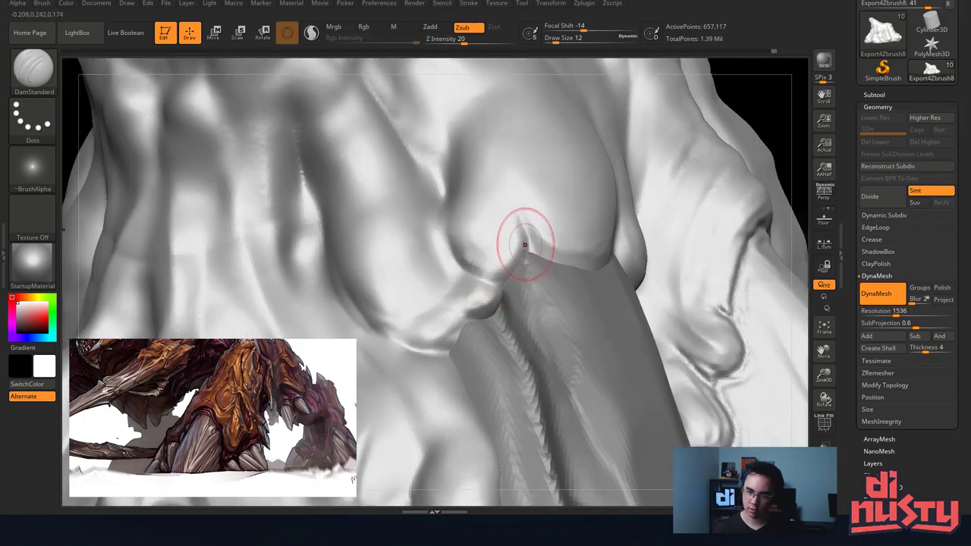
left_click_drag(510, 227, 466, 253)
left_click_drag(507, 203, 462, 243)
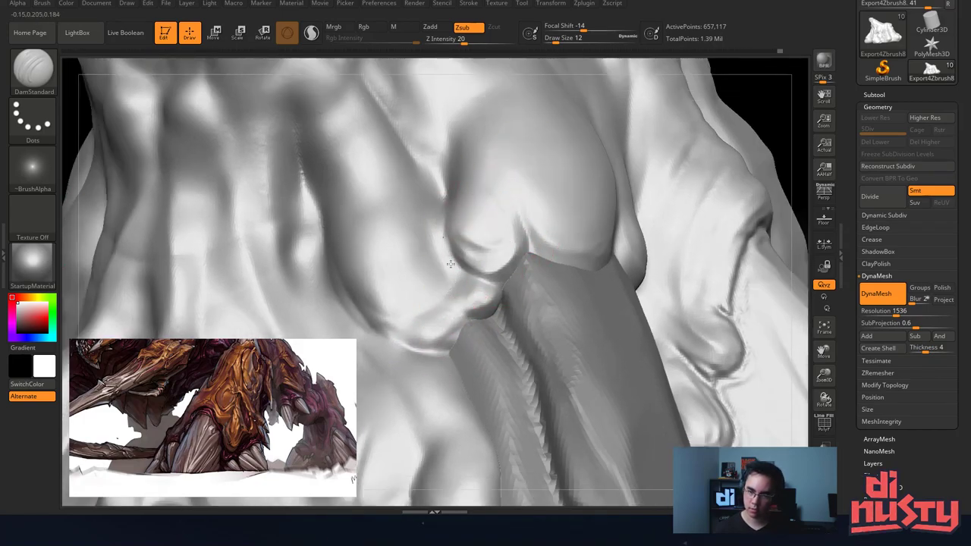
mouse_move(448, 206)
left_mouse_down()
mouse_move(454, 259)
mouse_move(498, 268)
mouse_move(521, 209)
left_mouse_up()
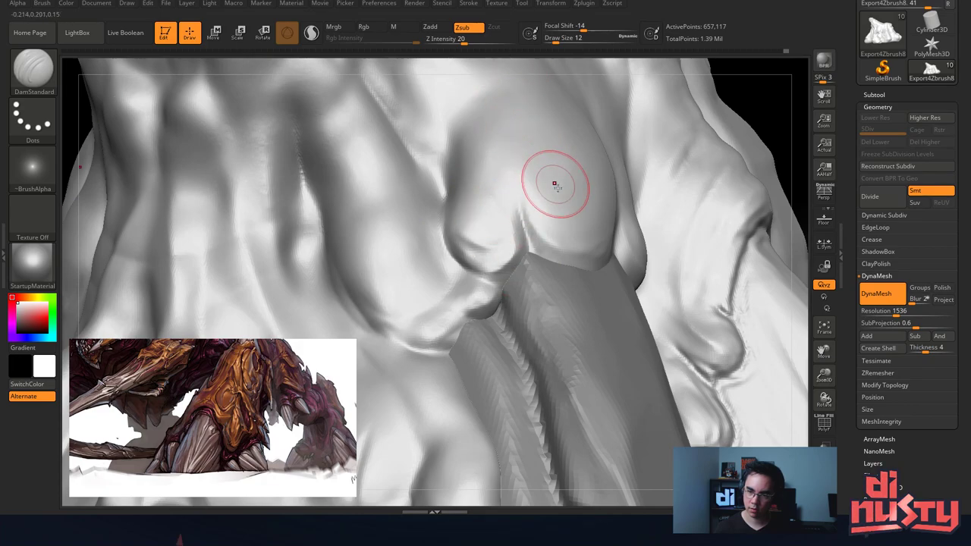
Carve fine vertical lines down the front of the large bulge above the claw with DamStandard at draw size 12.
right_click_drag(555, 183, 579, 185)
left_click_drag(580, 185, 586, 258)
left_click_drag(583, 135, 573, 240)
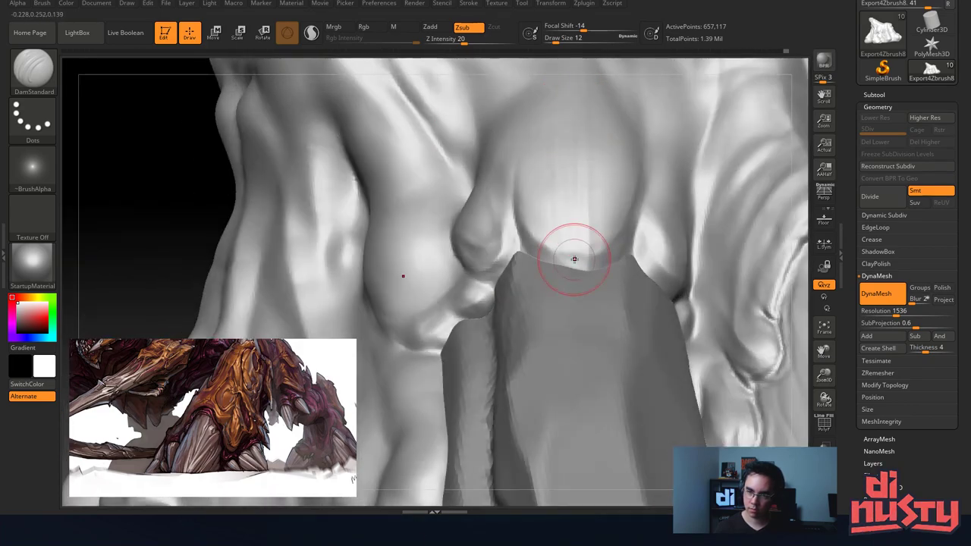
Carve broader lengthwise and crosswise creases over the large bulge with DamStandard at draw size 29.
key("space")
left_click_drag(573, 168, 586, 168)
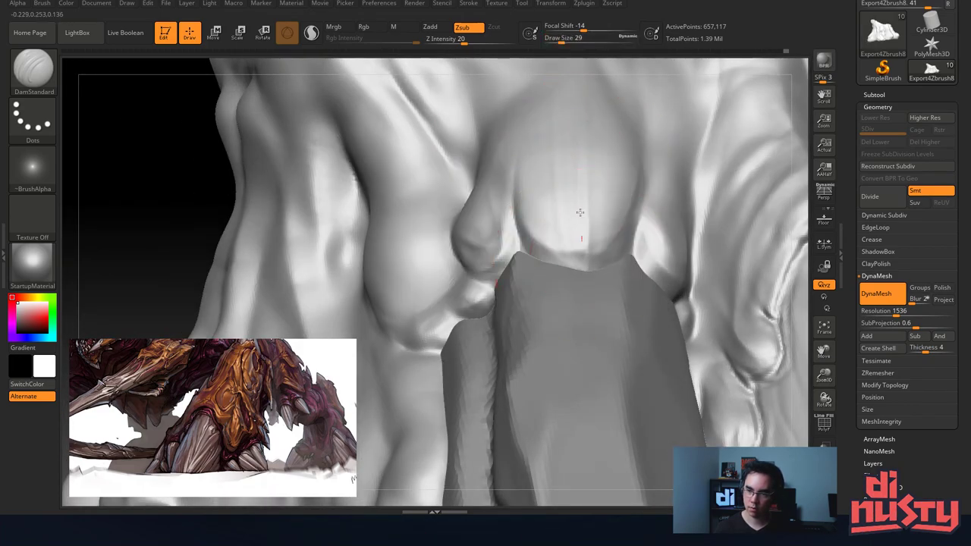
mouse_move(579, 212)
left_mouse_down()
mouse_move(577, 133)
mouse_move(567, 163)
left_mouse_up()
left_click_drag(658, 288, 655, 208)
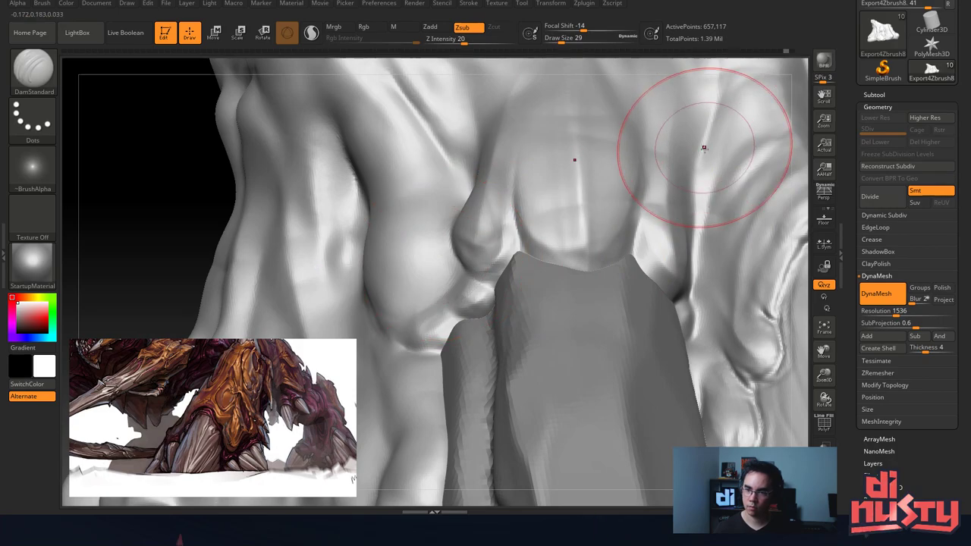
left_click_drag(517, 164, 634, 164)
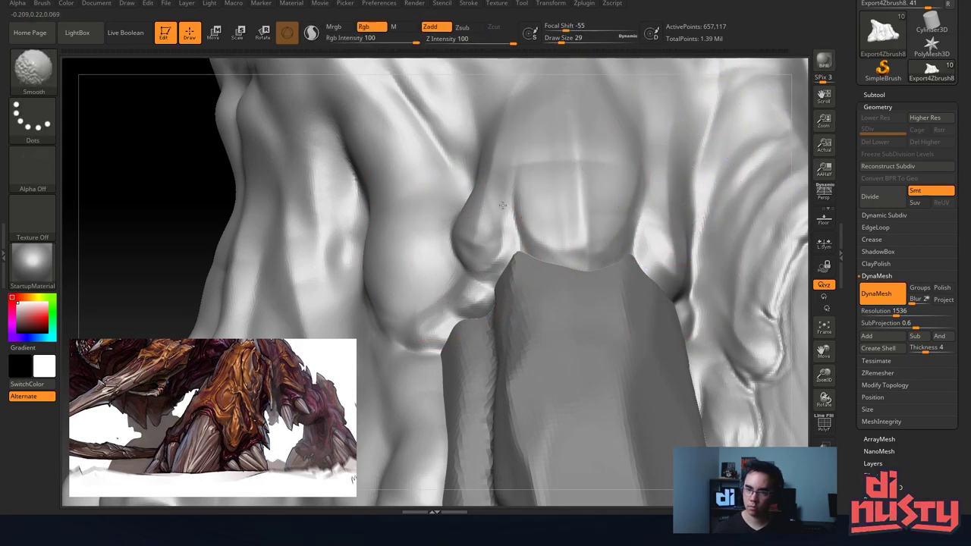
mouse_move(574, 250)
right_mouse_down()
mouse_move(558, 245)
mouse_move(550, 172)
mouse_move(561, 156)
right_mouse_up()
Reshape the profile of the bulge above the claw with the Move brush at draw size 41.
mouse_move(715, 172)
right_mouse_down("ctrl")
mouse_move(765, 279)
mouse_move(694, 265)
mouse_move(664, 150)
mouse_move(671, 182)
mouse_move(671, 97)
right_mouse_up("ctrl")
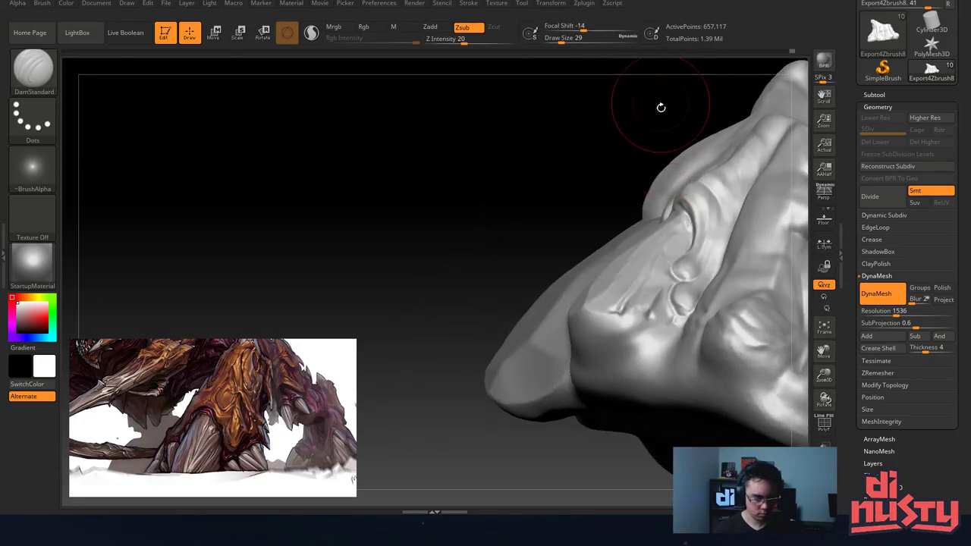
key("b")
key("m")
key("v")
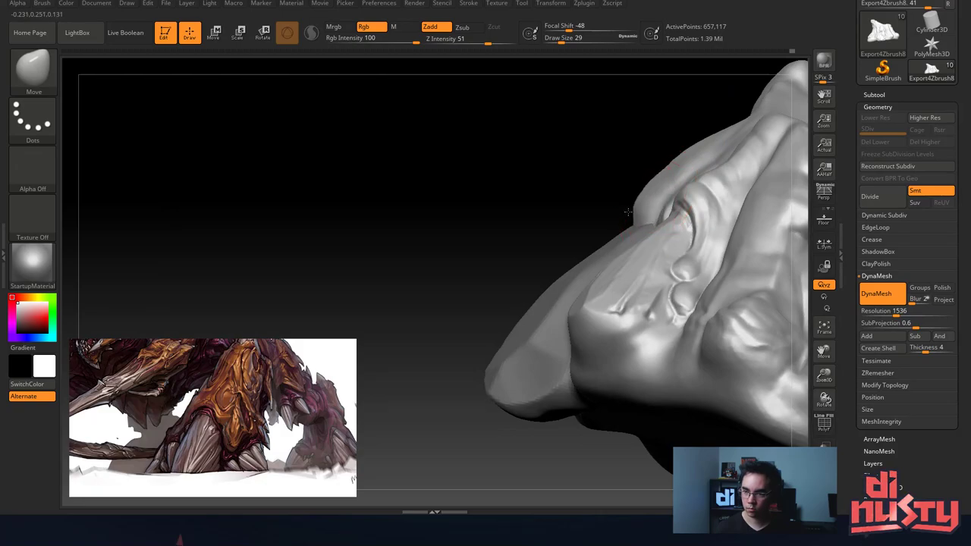
key("space")
left_click_drag(672, 159, 684, 157)
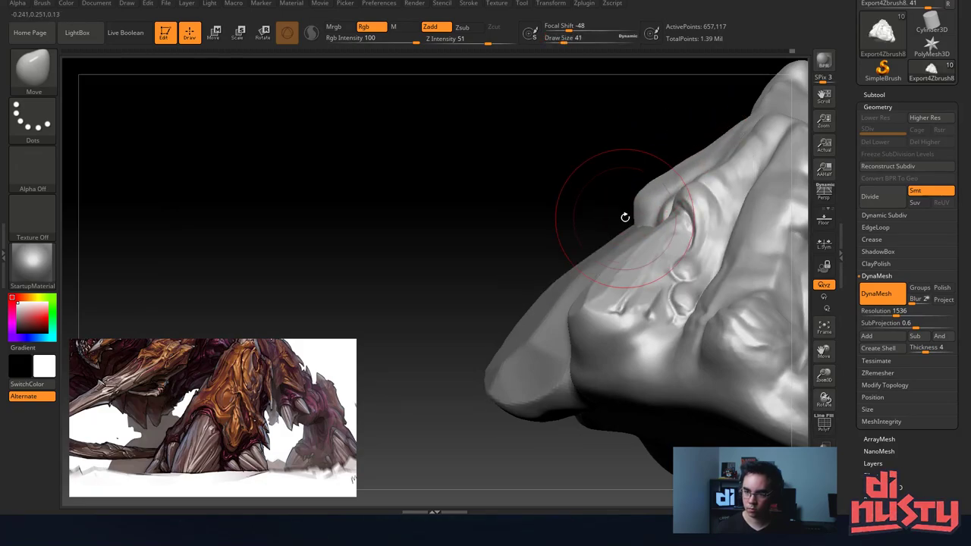
mouse_move(636, 248)
right_mouse_down()
mouse_move(656, 114)
mouse_move(591, 128)
mouse_move(656, 197)
mouse_move(558, 177)
right_mouse_up()
mouse_move(618, 171)
right_mouse_down()
mouse_move(569, 190)
mouse_move(570, 174)
mouse_move(607, 180)
mouse_move(703, 96)
right_mouse_up()
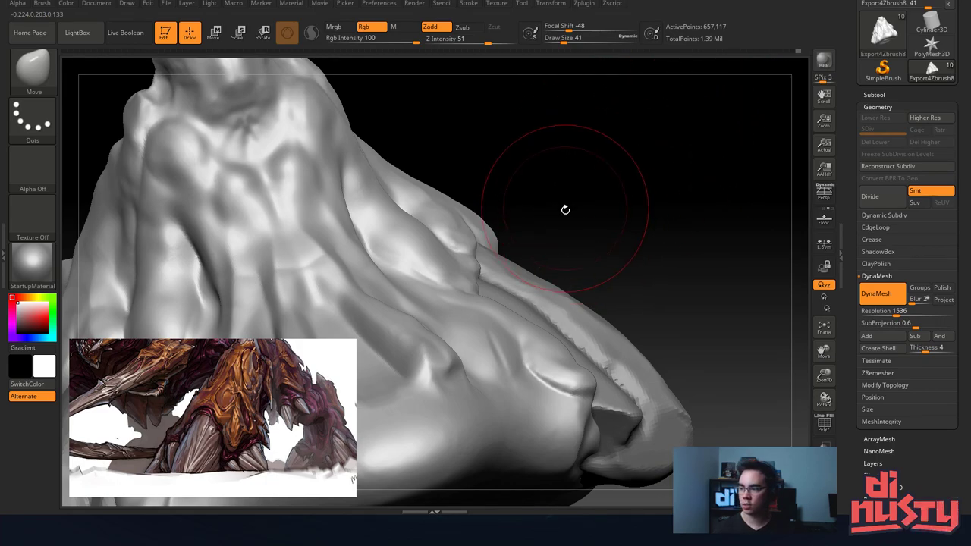
Make the claw subtool Extract4 active and adjust the claw's front profile and tip with the Move brush at draw size 83.
mouse_move(563, 210)
right_mouse_down()
mouse_move(548, 228)
mouse_move(500, 227)
mouse_move(568, 152)
mouse_move(599, 205)
right_mouse_up()
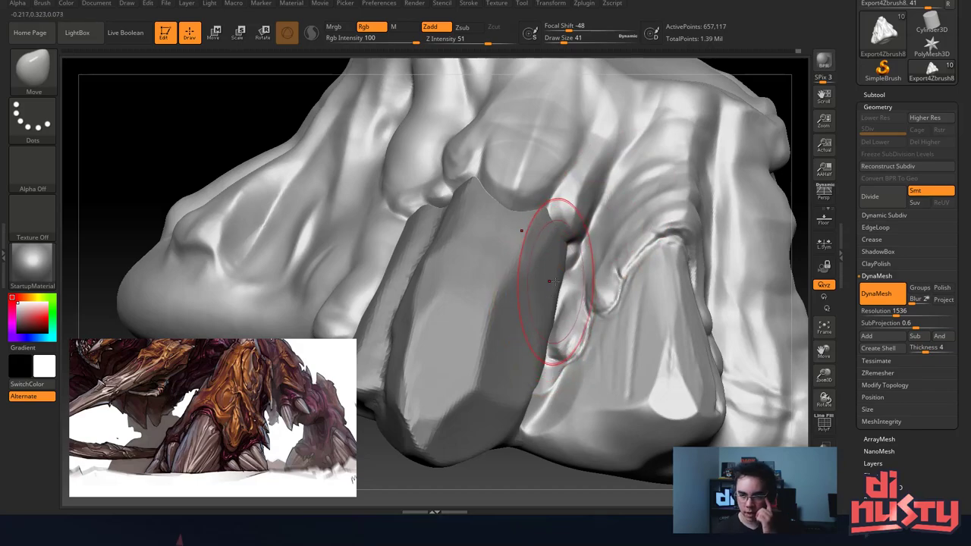
right_click_drag(531, 185, 572, 152)
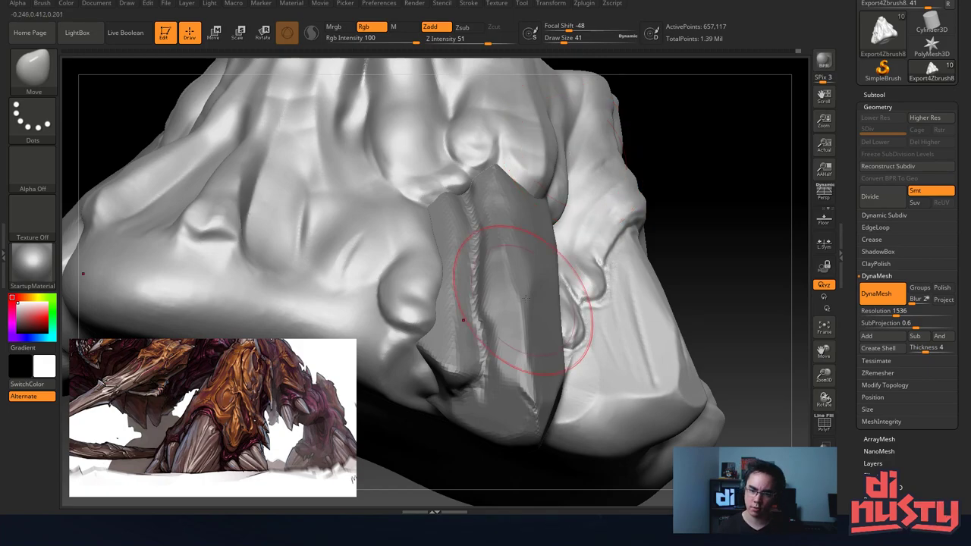
right_click_drag(511, 249, 531, 289)
left_click(483, 325, "alt")
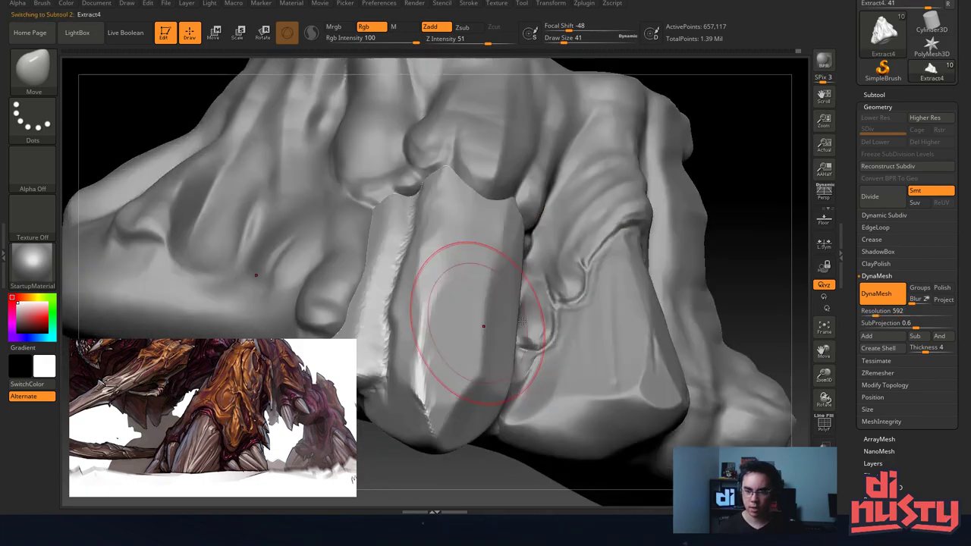
right_click_drag(483, 325, 493, 281)
left_click_drag(492, 281, 513, 257)
mouse_move(523, 194)
left_mouse_down()
mouse_move(505, 212)
mouse_move(525, 217)
mouse_move(516, 217)
left_mouse_up()
key("space")
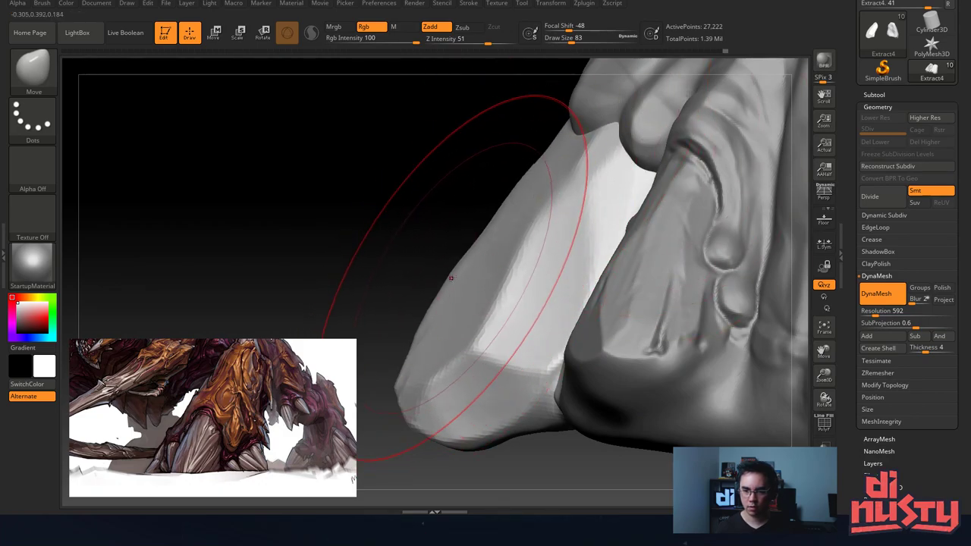
left_click_drag(451, 275, 460, 278)
left_click_drag(412, 407, 402, 410)
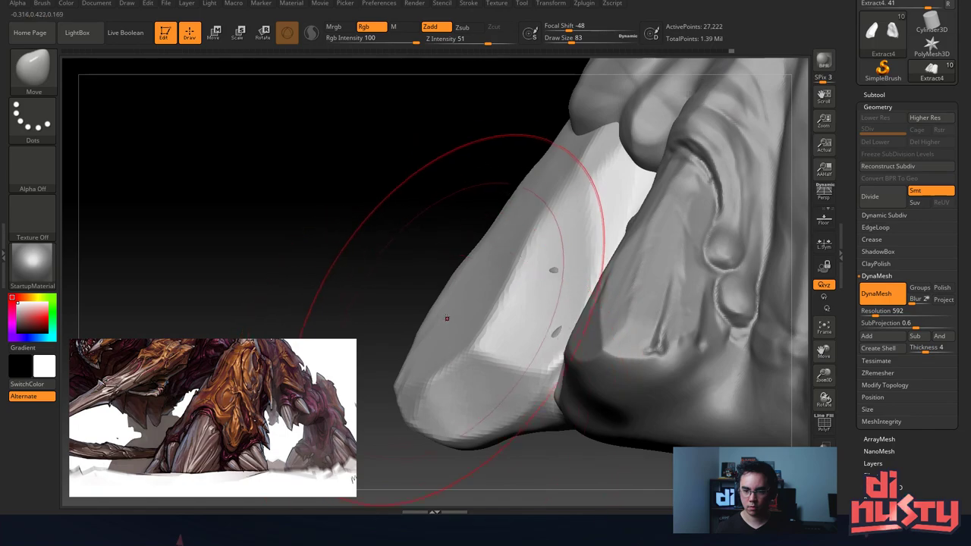
Flatten the claw's pointed upper end beneath the bulge with the TrimSmoothBorder brush at draw size 31.
mouse_move(461, 292)
right_mouse_down()
mouse_move(502, 249)
mouse_move(552, 242)
mouse_move(549, 285)
mouse_move(524, 256)
right_mouse_up()
key("b")
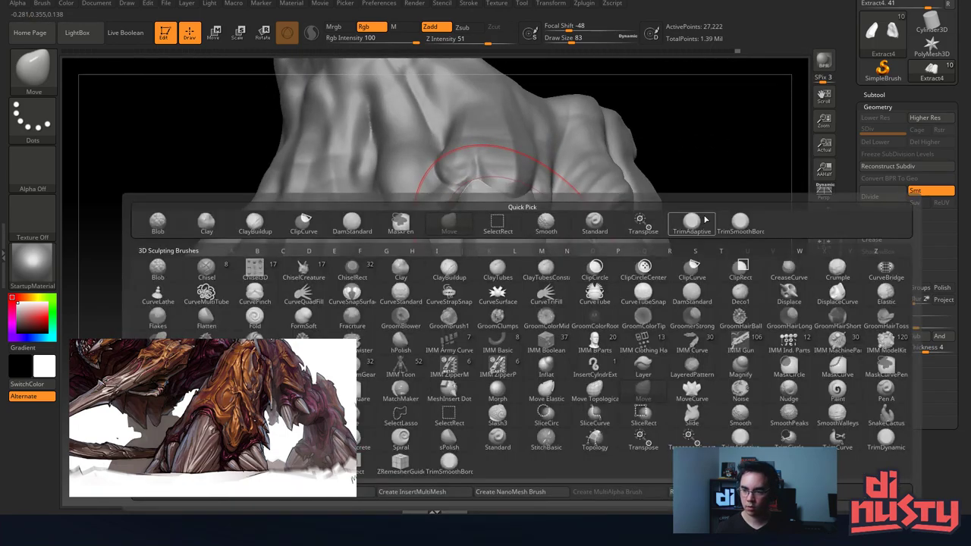
left_click(731, 227)
right_click_drag(529, 219, 526, 238)
key("space")
left_click_drag(523, 248, 490, 249)
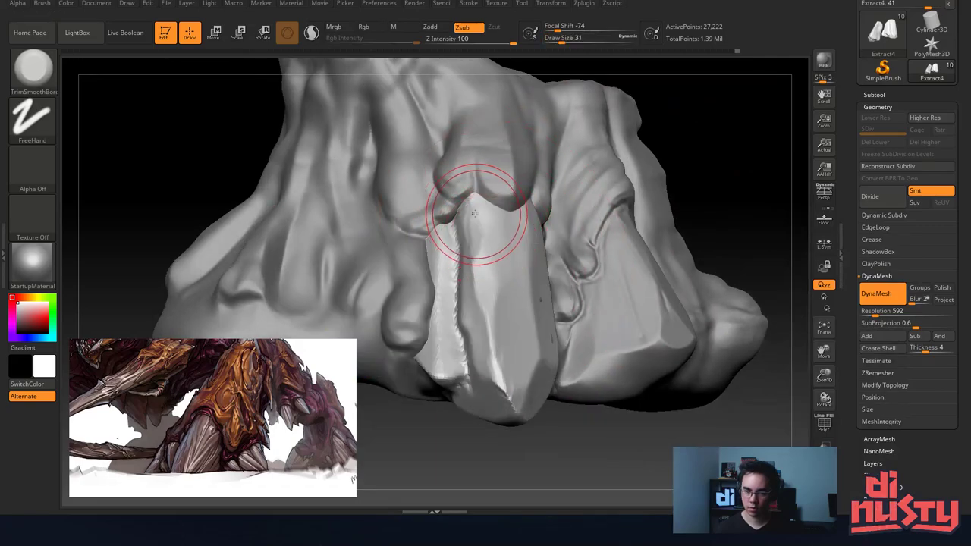
mouse_move(473, 212)
left_mouse_down()
mouse_move(465, 243)
mouse_move(478, 247)
left_mouse_up()
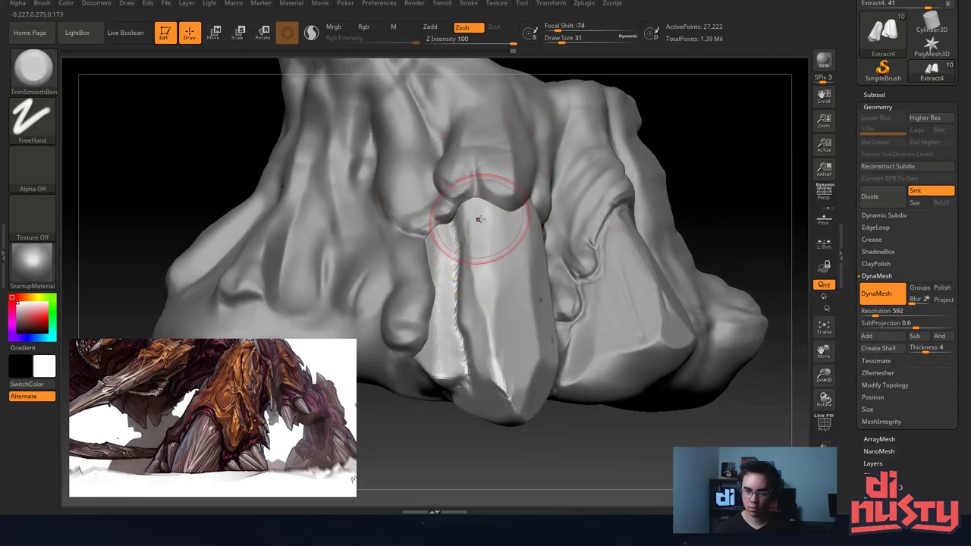
left_click_drag(524, 225, 490, 295)
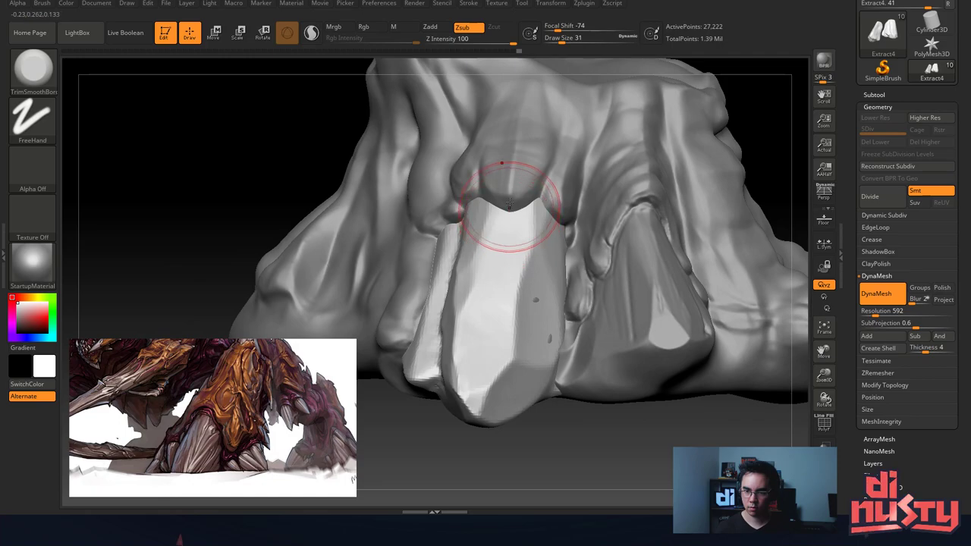
key("space")
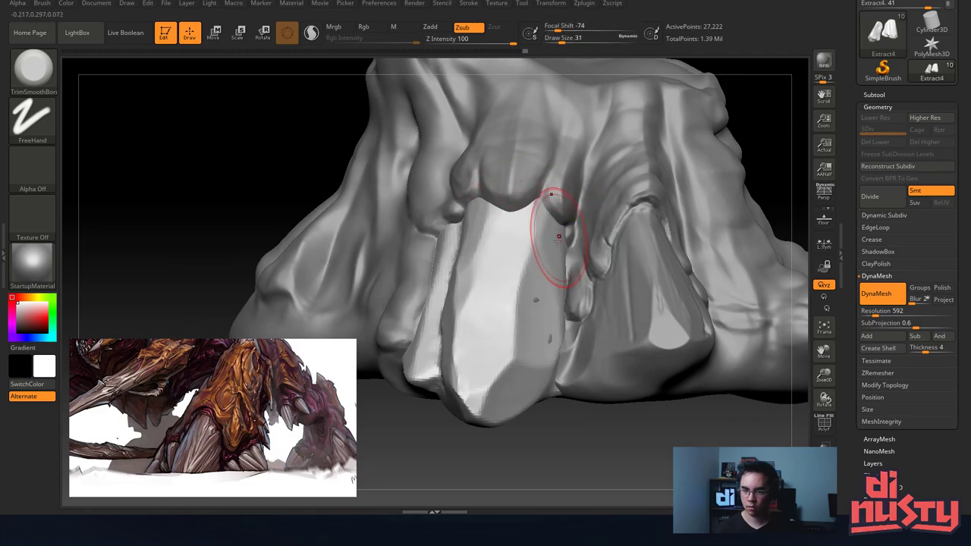
mouse_move(566, 211)
right_mouse_down()
mouse_move(559, 121)
mouse_move(566, 164)
right_mouse_up()
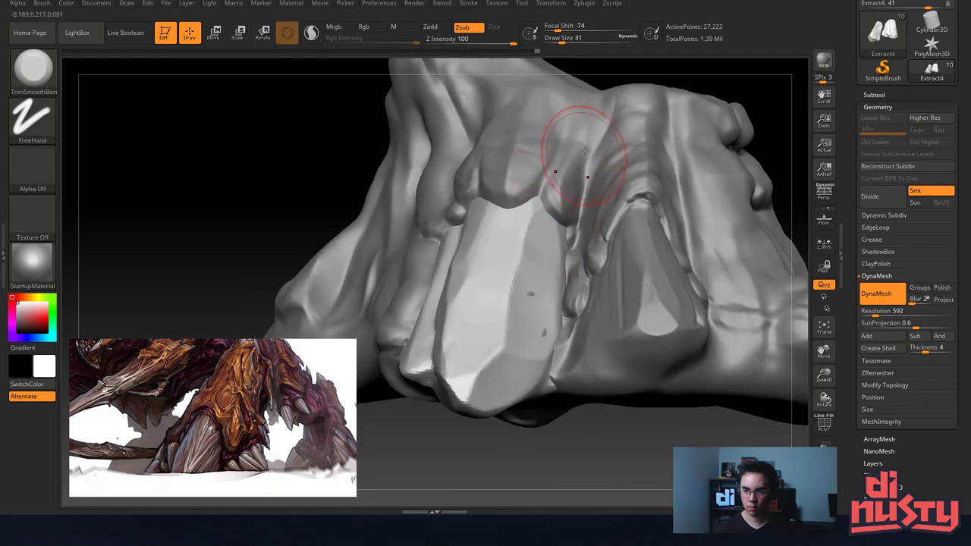
Make the foot skin subtool Export4Zbrush8 active with the ClayBuildup brush and inspect the foot around the claws.
left_click(630, 182, "alt")
key("b")
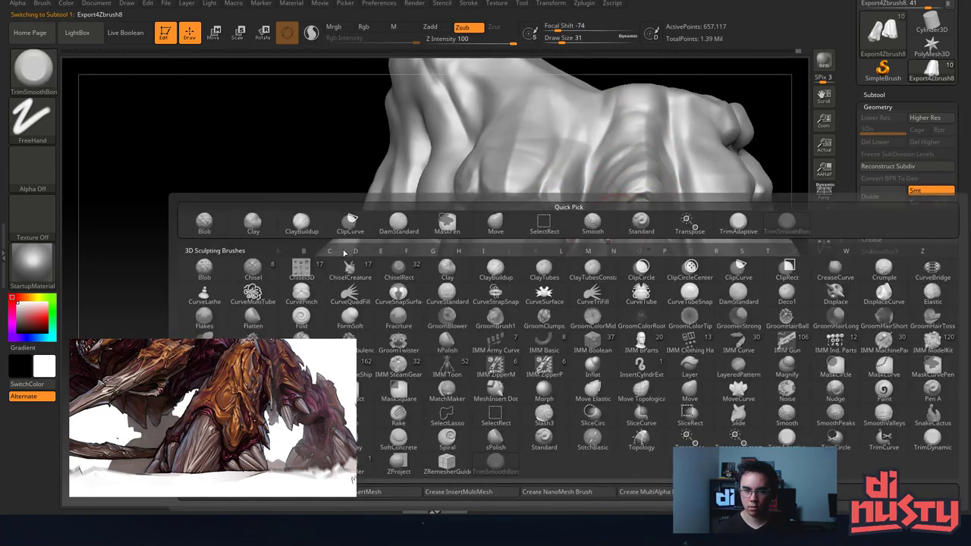
key("c")
key("b")
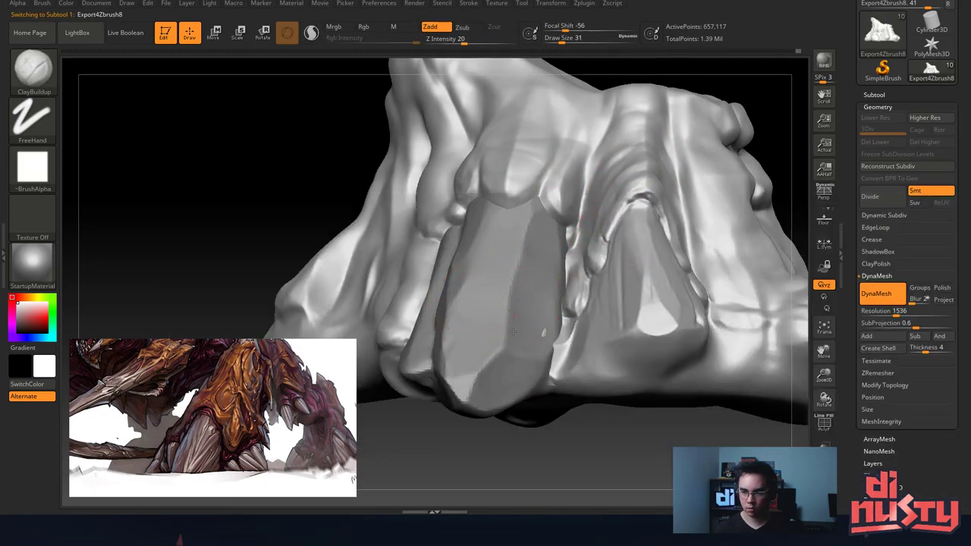
mouse_move(425, 327)
right_mouse_down()
mouse_move(486, 325)
mouse_move(474, 315)
right_mouse_up()
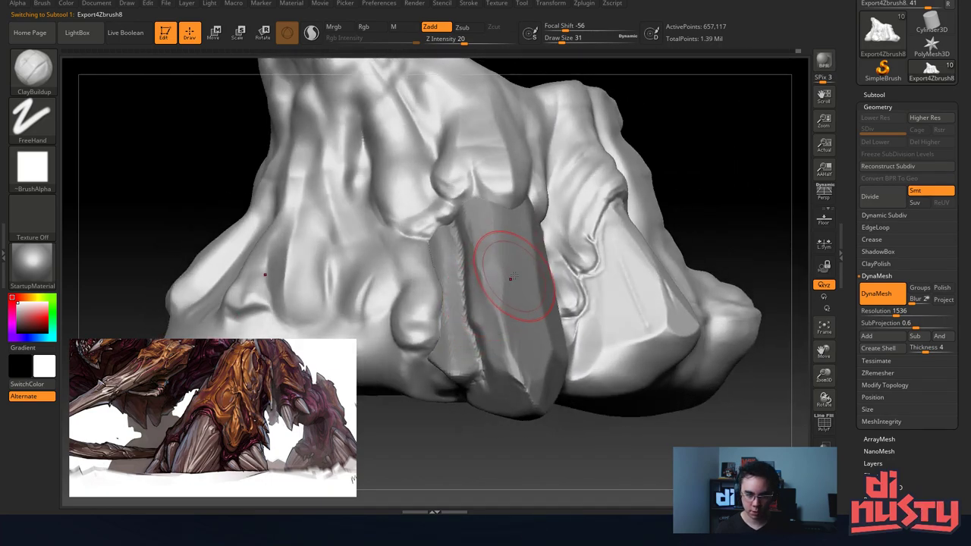
mouse_move(550, 217)
right_mouse_down()
mouse_move(532, 220)
mouse_move(486, 192)
mouse_move(499, 216)
right_mouse_up()
mouse_move(751, 164)
right_mouse_down()
mouse_move(728, 190)
mouse_move(754, 167)
mouse_move(687, 128)
mouse_move(666, 139)
right_mouse_up()
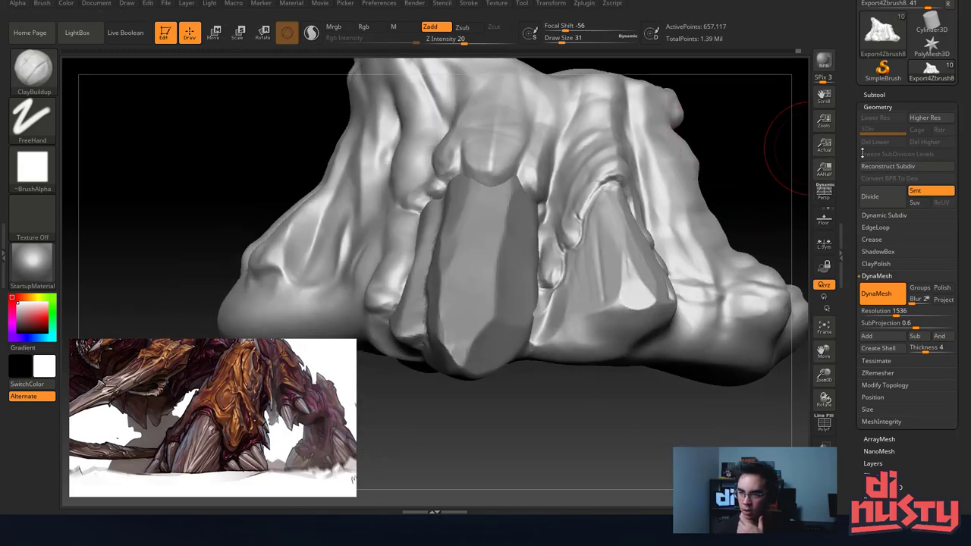
Show the ground-plane subtool Export4Zbrush7 to check where the claw meets the ground.
left_click(874, 94)
left_click(900, 173)
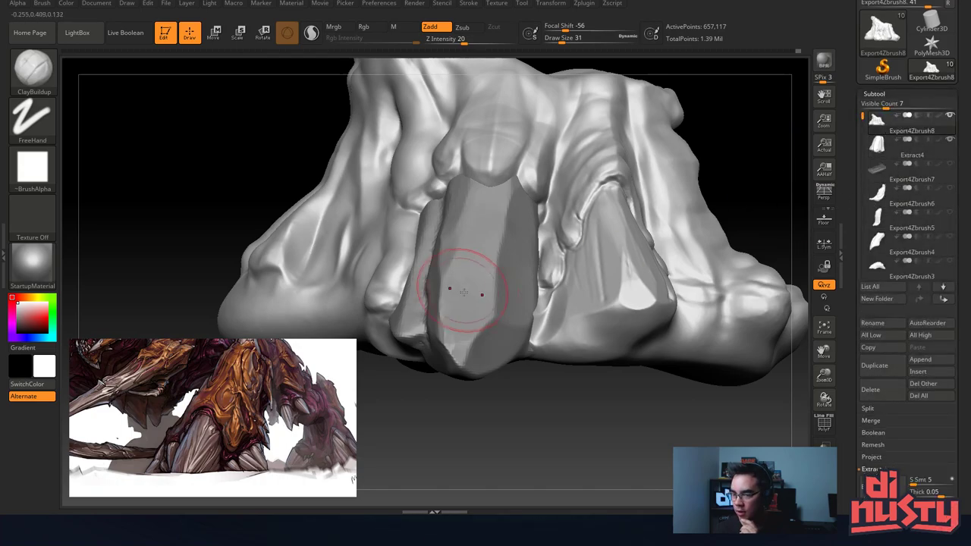
left_click_drag(862, 122, 863, 127)
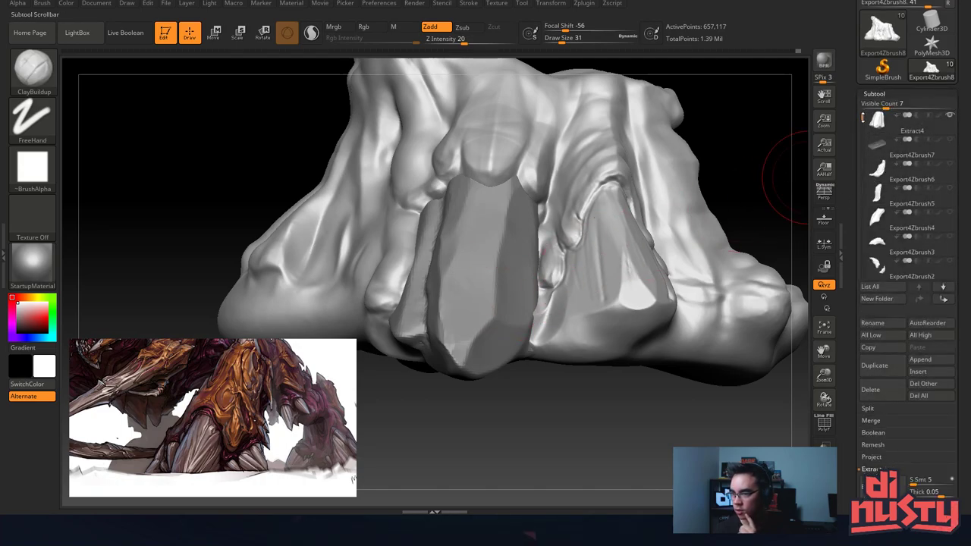
left_click(949, 141)
right_click_drag(527, 341, 584, 277)
mouse_move(523, 322)
left_mouse_down()
mouse_move(514, 274)
mouse_move(448, 353)
mouse_move(485, 370)
mouse_move(500, 258)
mouse_move(561, 243)
mouse_move(559, 260)
left_mouse_up()
Make claw subtool Extract4 active and pull the claw's tip and upper end inward with the Move brush at draw size 172.
left_click(502, 259, "alt")
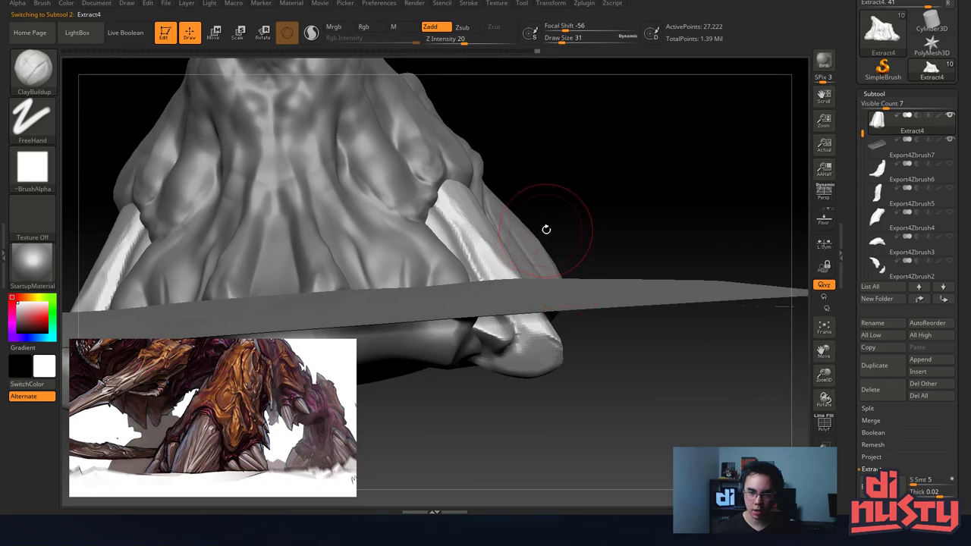
key("b")
key("m")
key("v")
key("space")
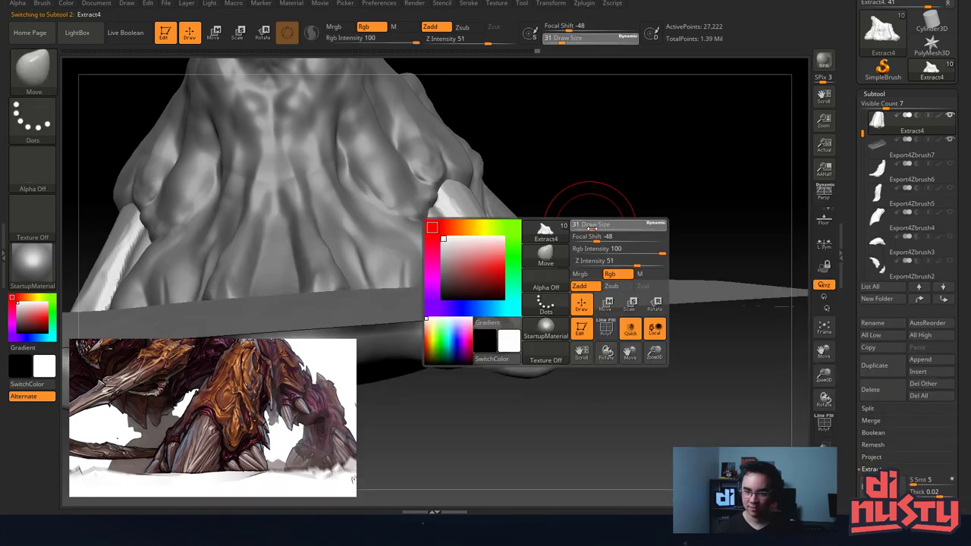
left_click_drag(587, 224, 609, 225)
left_click_drag(541, 339, 532, 321)
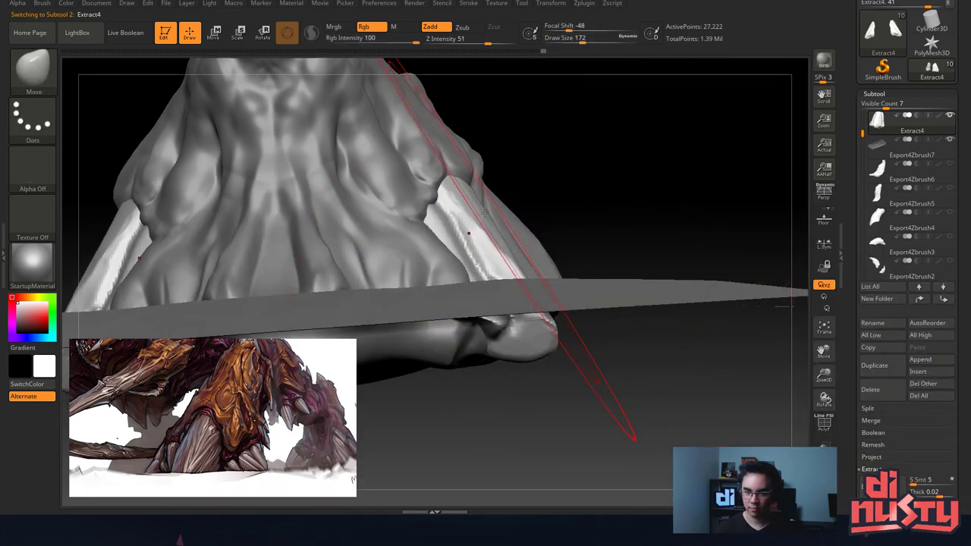
left_click_drag(451, 185, 440, 166)
left_click_drag(538, 336, 524, 322)
Refine the claw's side profile against the ground plane, nudging its tip and upper front edge with the Move brush.
mouse_move(564, 289)
left_mouse_down()
mouse_move(518, 316)
mouse_move(504, 269)
left_mouse_up()
left_click_drag(523, 319, 517, 310)
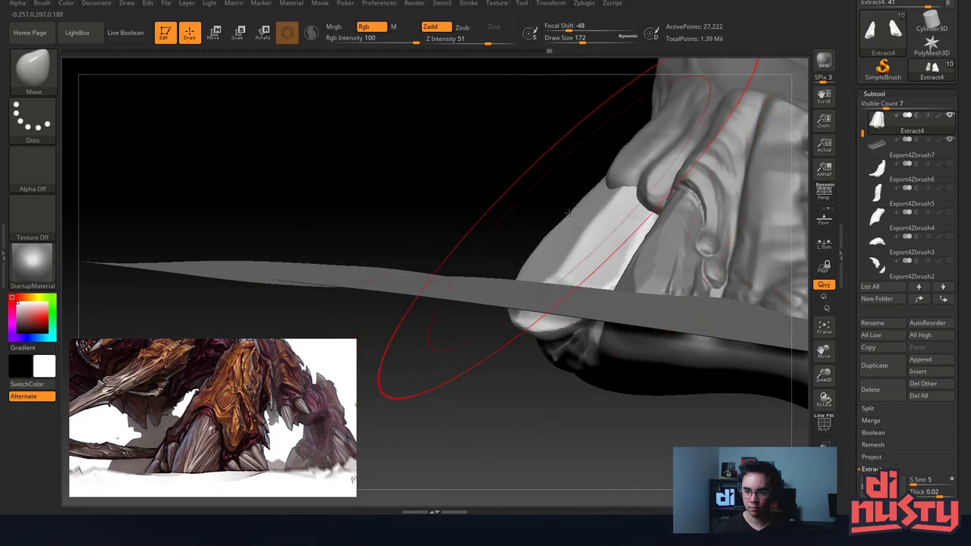
left_click_drag(599, 203, 595, 199)
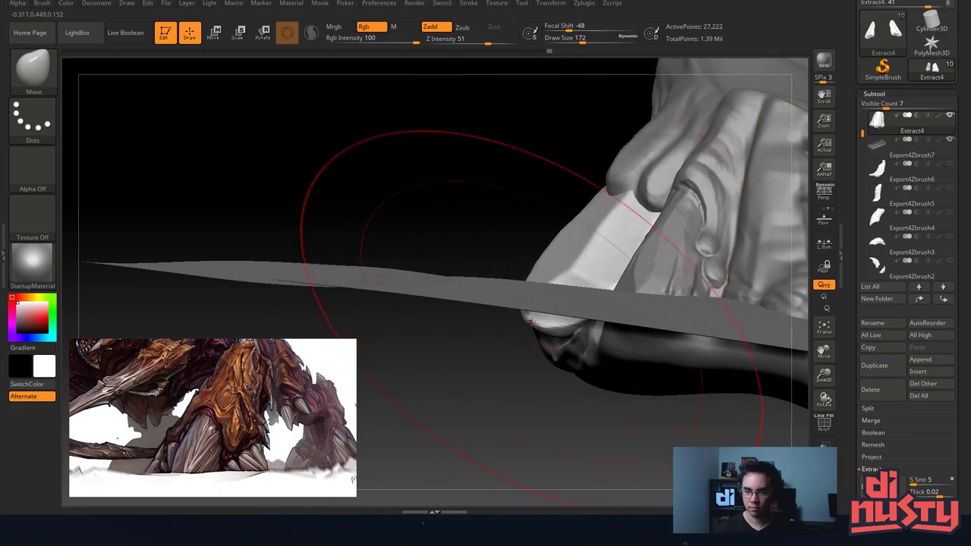
left_click_drag(529, 317, 525, 307)
mouse_move(574, 240)
left_mouse_down()
mouse_move(567, 234)
mouse_move(652, 218)
mouse_move(535, 270)
mouse_move(524, 320)
mouse_move(562, 246)
mouse_move(596, 279)
left_mouse_up()
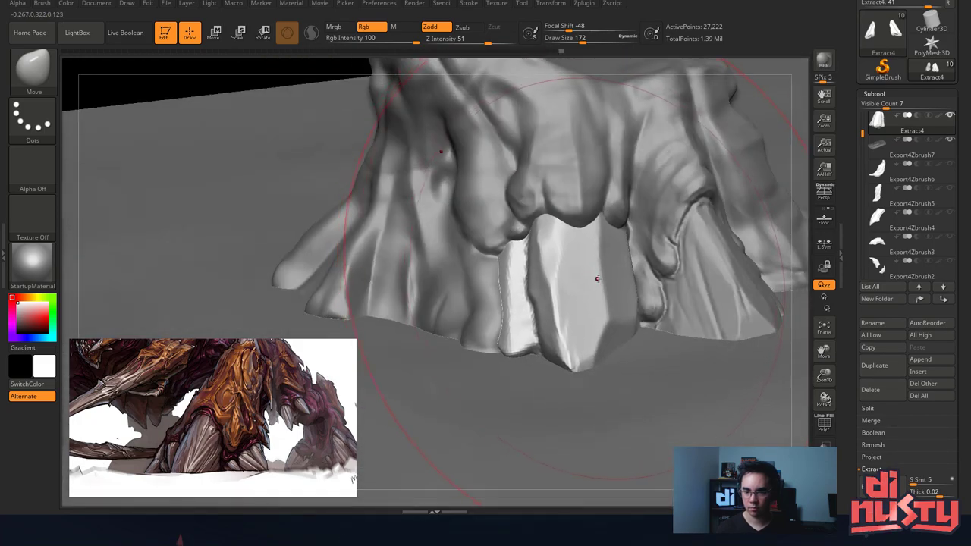
mouse_move(596, 232)
right_mouse_down()
mouse_move(693, 189)
mouse_move(631, 203)
right_mouse_up()
Return to the Move brush for the claw and reduce its draw size to 35.
key("w")
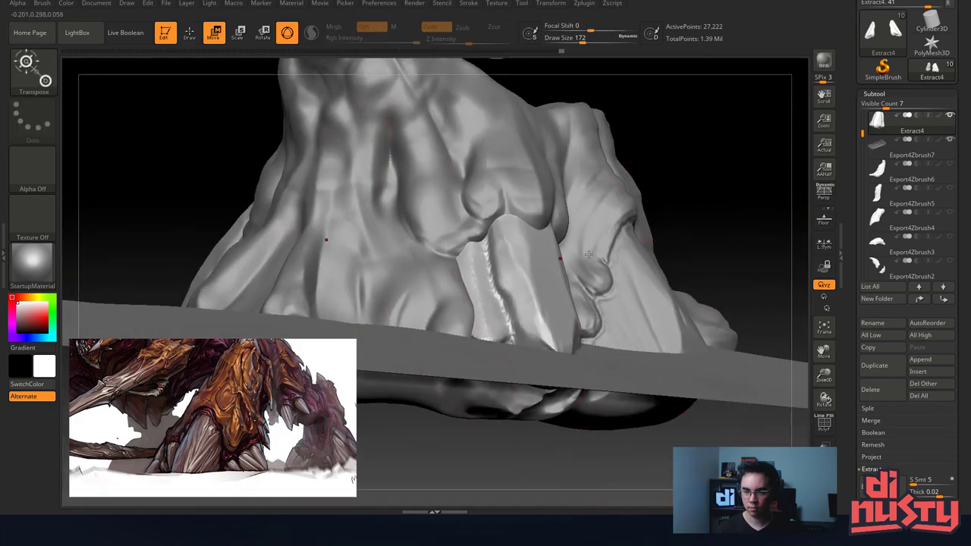
key("b")
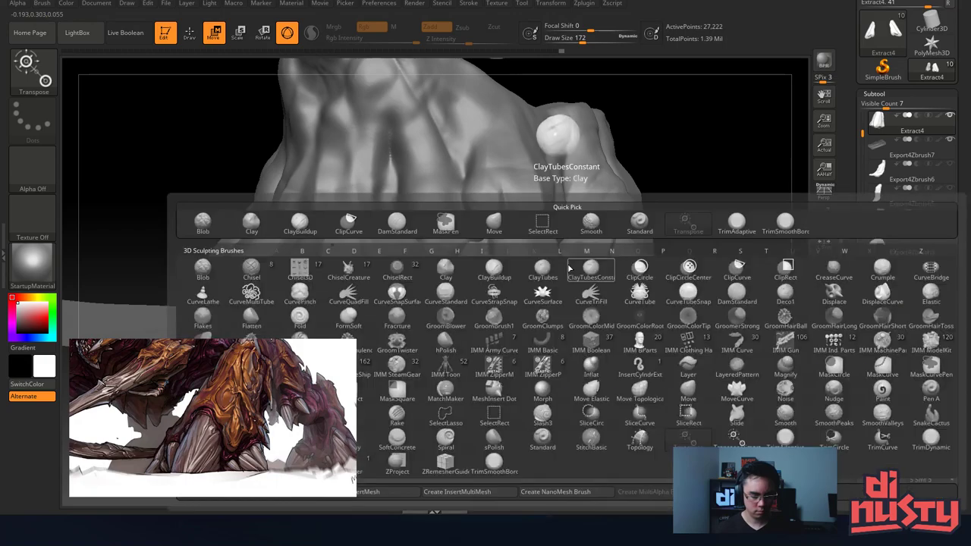
key("m")
key("v")
key("space")
left_click_drag(576, 273, 561, 267)
mouse_move(561, 263)
right_mouse_down()
mouse_move(516, 256)
mouse_move(531, 266)
mouse_move(508, 289)
mouse_move(570, 244)
right_mouse_up()
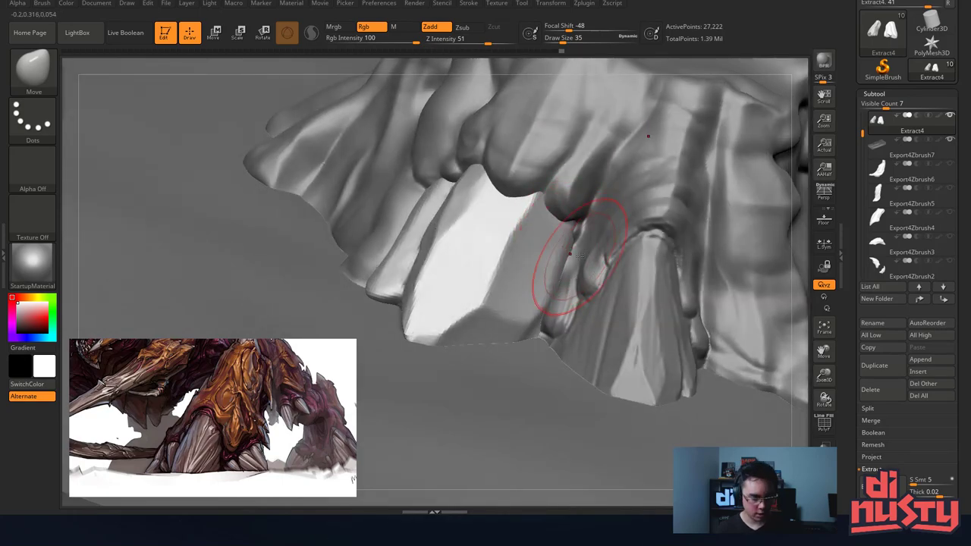
Switch to the DamStandard brush and reduce its draw size to 5 for fine creases on the claw.
key("b")
key("d")
key("s")
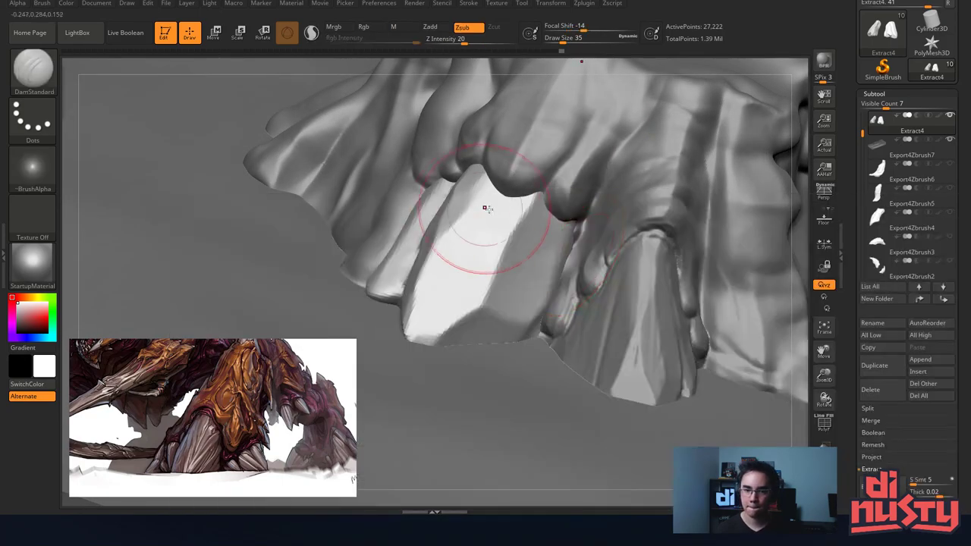
key("space")
left_click_drag(536, 255, 522, 255)
Remesh the claw subtool with DynaMesh at resolution 688.
left_click(885, 94)
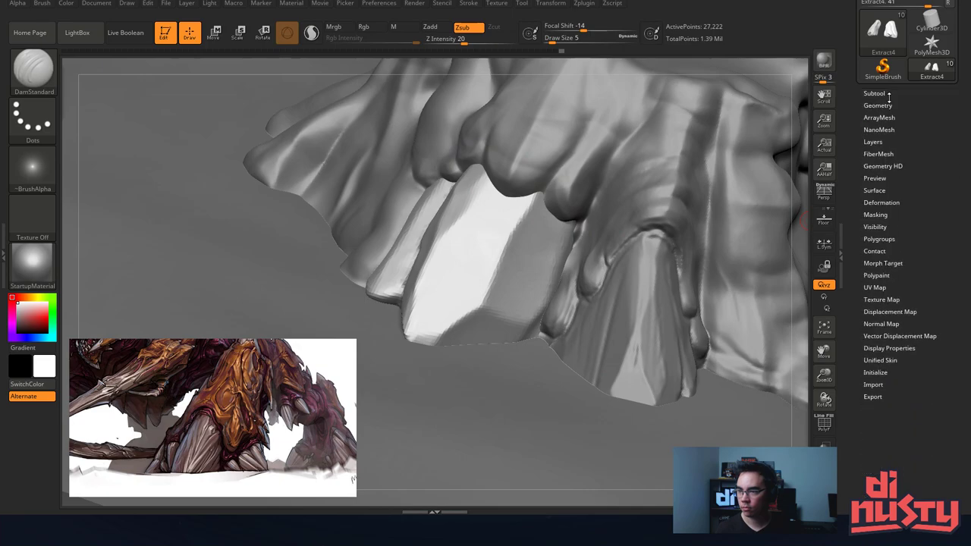
left_click(884, 106)
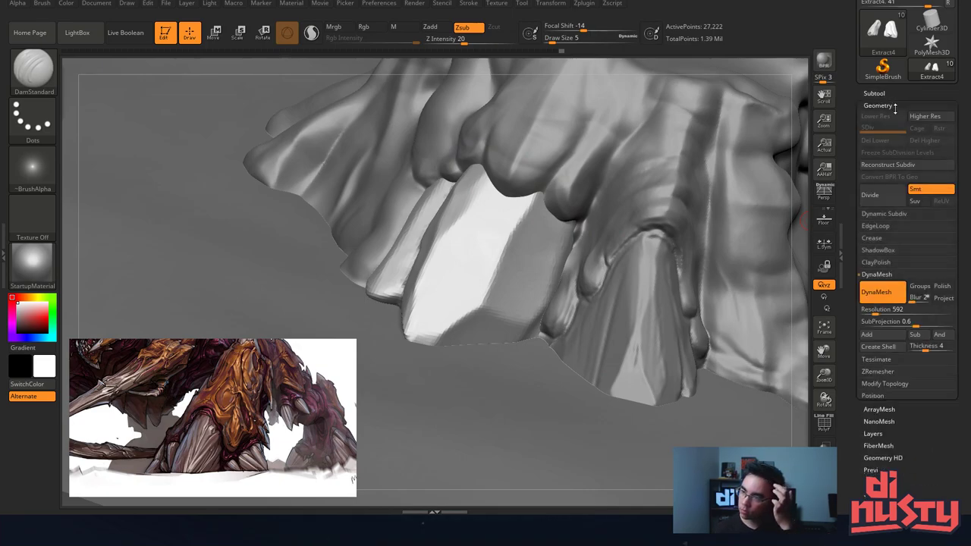
left_click_drag(874, 313, 877, 313)
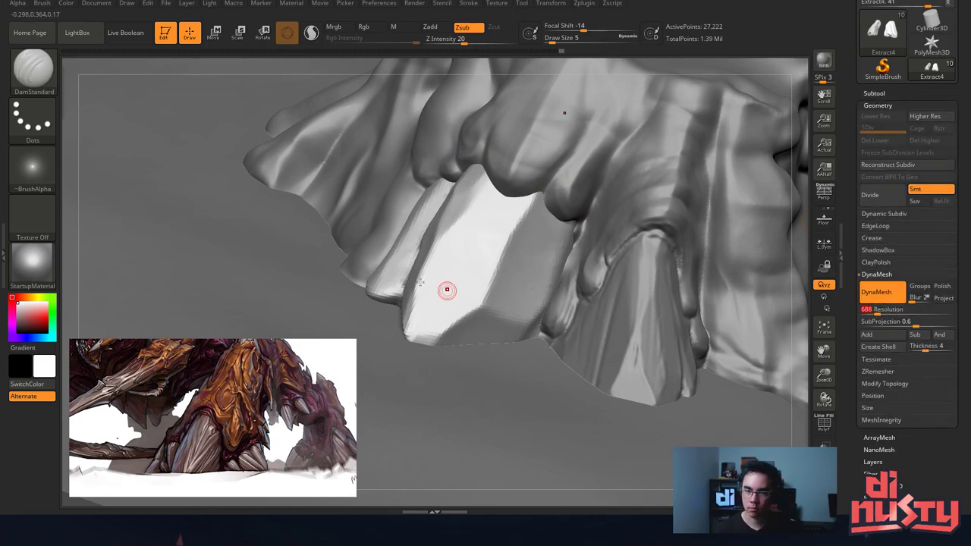
key("shift")
right_click_drag(276, 228, 289, 123)
left_click_drag(288, 124, 351, 123, "ctrl")
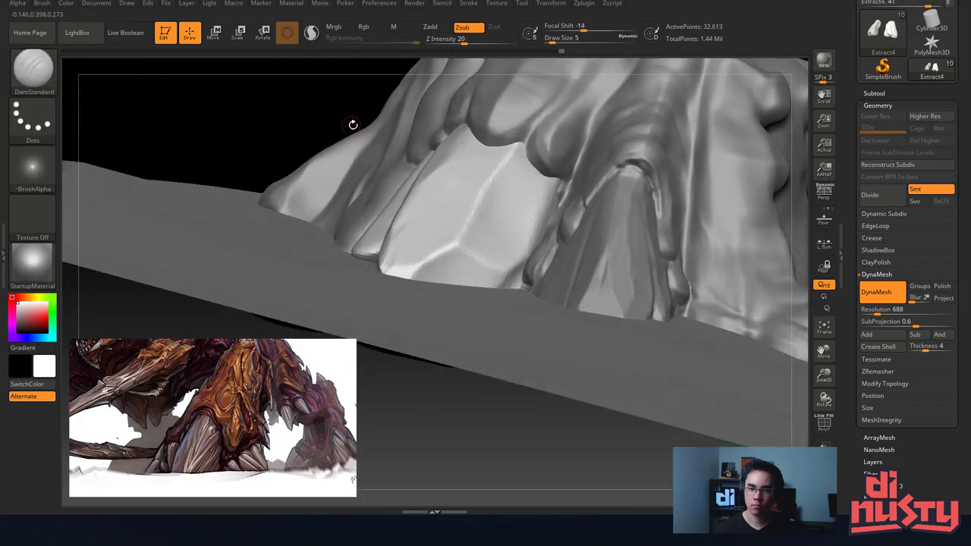
Raise the claw's DynaMesh resolution to 880 and remesh it.
right_click_drag(483, 197, 509, 251)
left_click(881, 312)
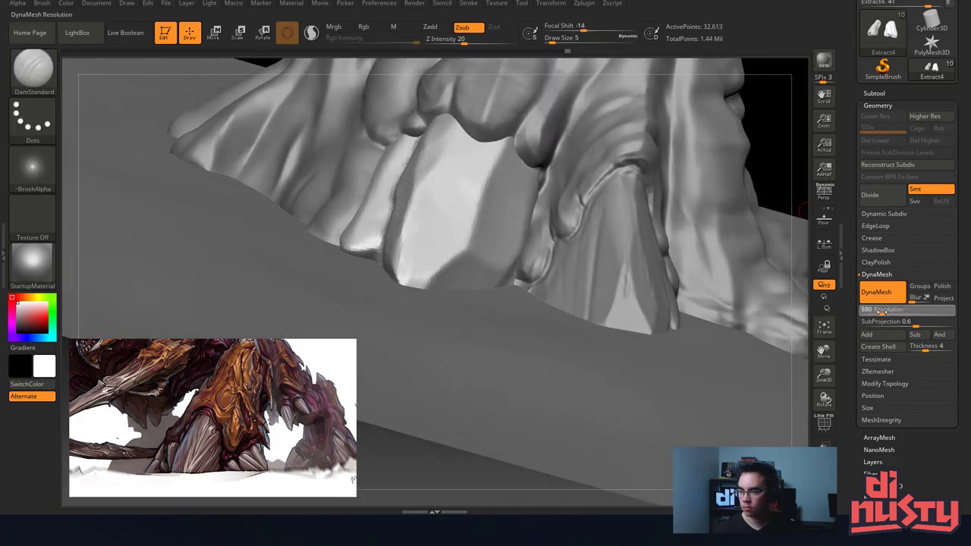
right_click_drag(434, 243, 421, 156)
left_click_drag(225, 97, 262, 121, "ctrl")
right_click_drag(543, 215, 537, 302)
left_click_drag(299, 114, 318, 130, "ctrl")
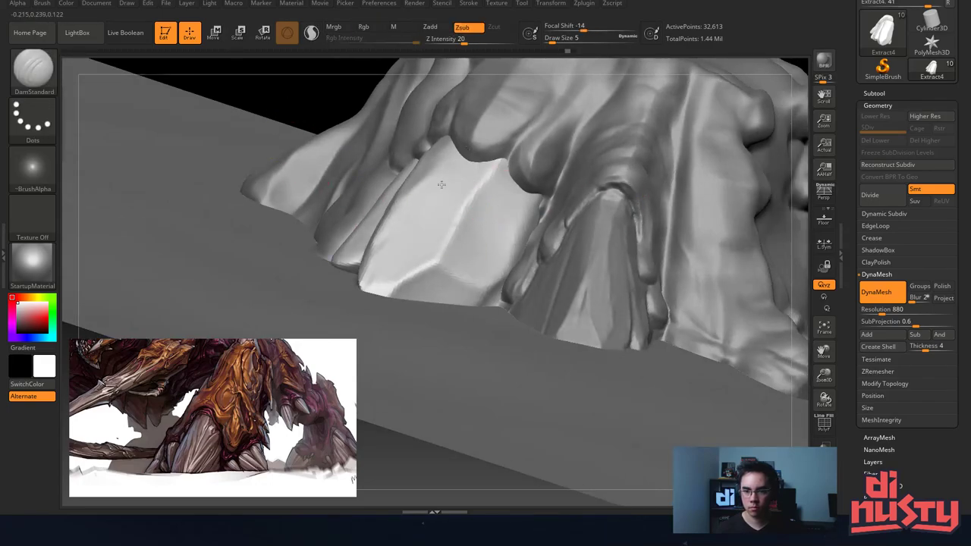
left_click_drag(308, 100, 324, 117, "ctrl")
Carve along the narrow vertical groove on the claw's side with the DamStandard brush, undoing a stray stroke.
right_click_drag(498, 225, 429, 241)
right_click_drag(368, 152, 416, 228, "ctrl")
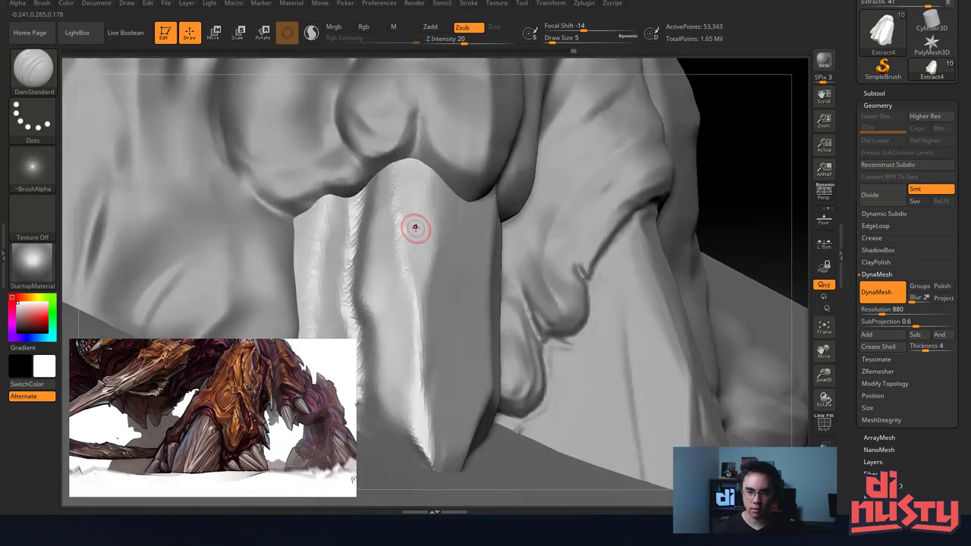
left_click_drag(356, 177, 352, 294)
key("ctrl+z")
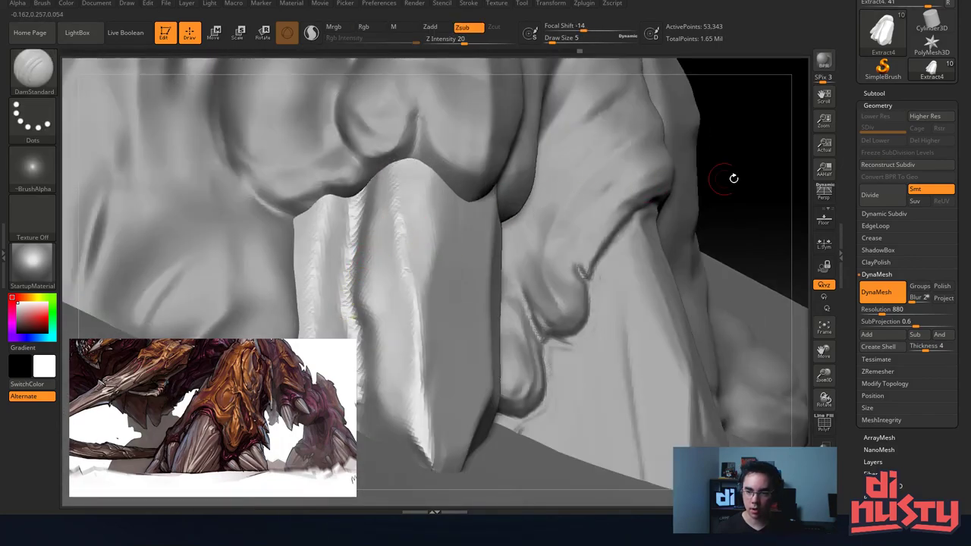
Set the DynaMesh resolution to 1368 and remesh the claw for finer detail.
left_click(890, 311)
left_click(886, 297)
left_click(886, 295)
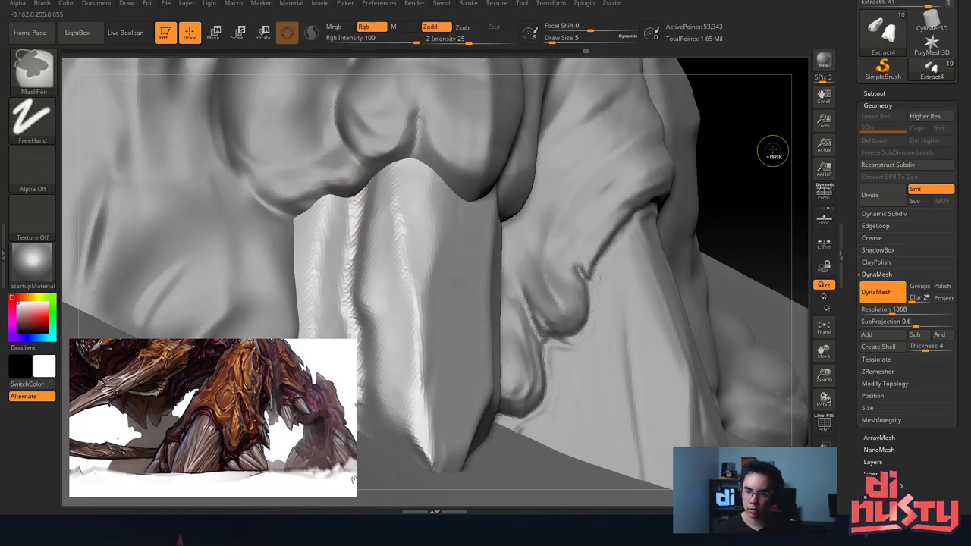
left_click_drag(769, 147, 770, 169, "ctrl")
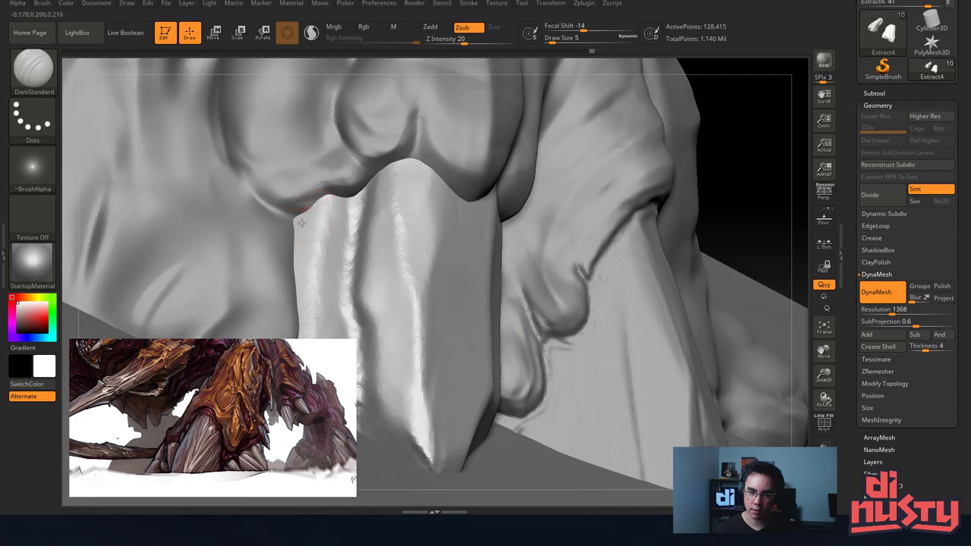
Define the claw's central vertical facet edge from the cuticle toward the tip with the DamStandard brush at draw size 9.
key("space")
left_click_drag(392, 182, 408, 194)
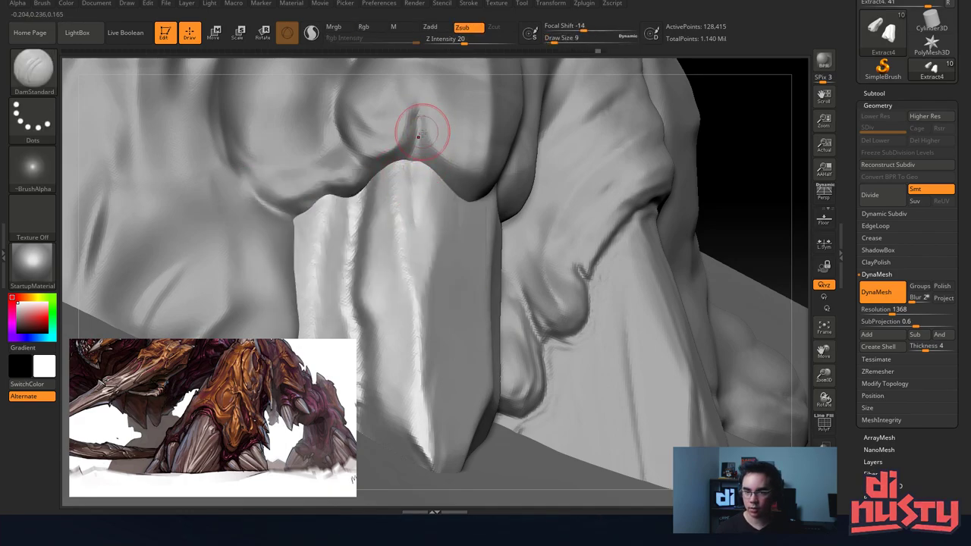
left_click_drag(417, 144, 416, 221)
left_click_drag(417, 157, 418, 195)
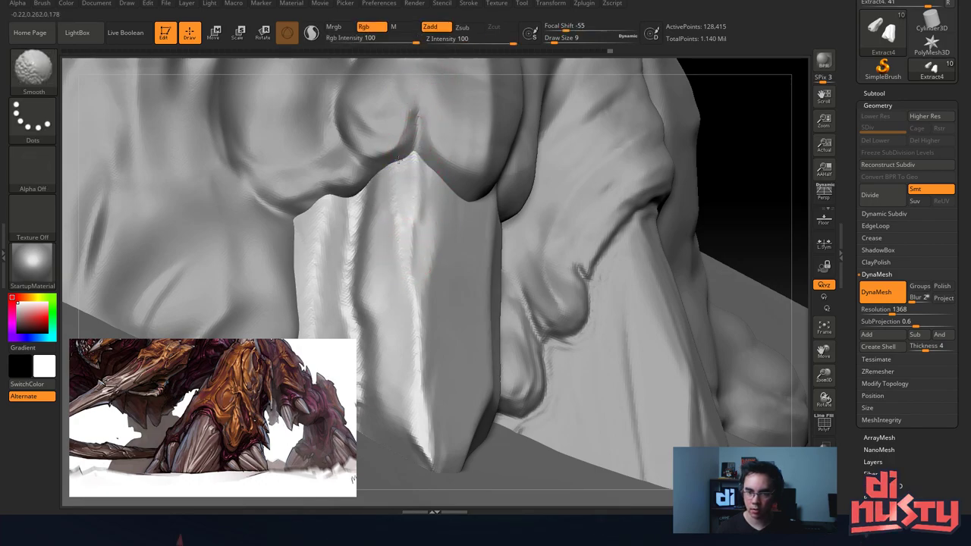
left_click_drag(416, 182, 407, 318)
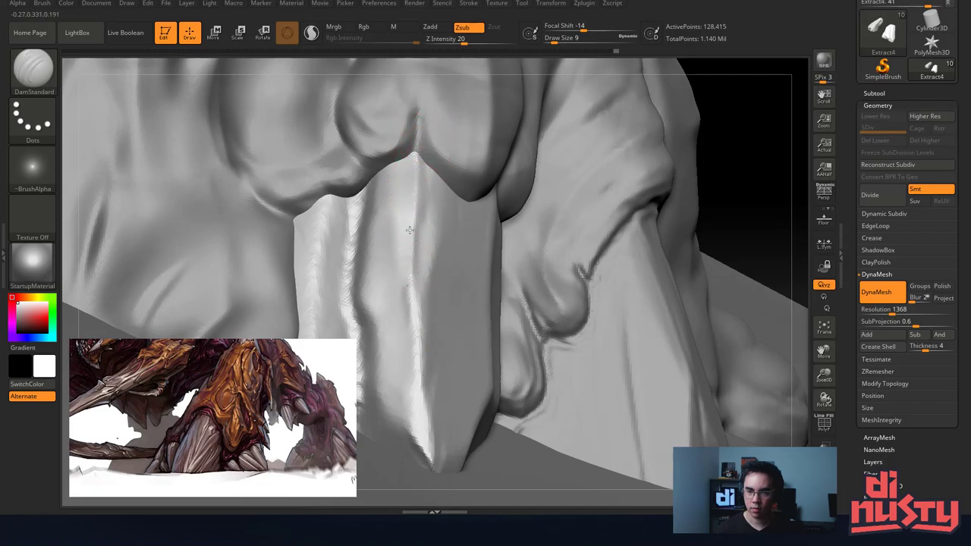
mouse_move(411, 201)
left_mouse_down()
mouse_move(403, 362)
mouse_move(401, 314)
mouse_move(417, 417)
left_mouse_up()
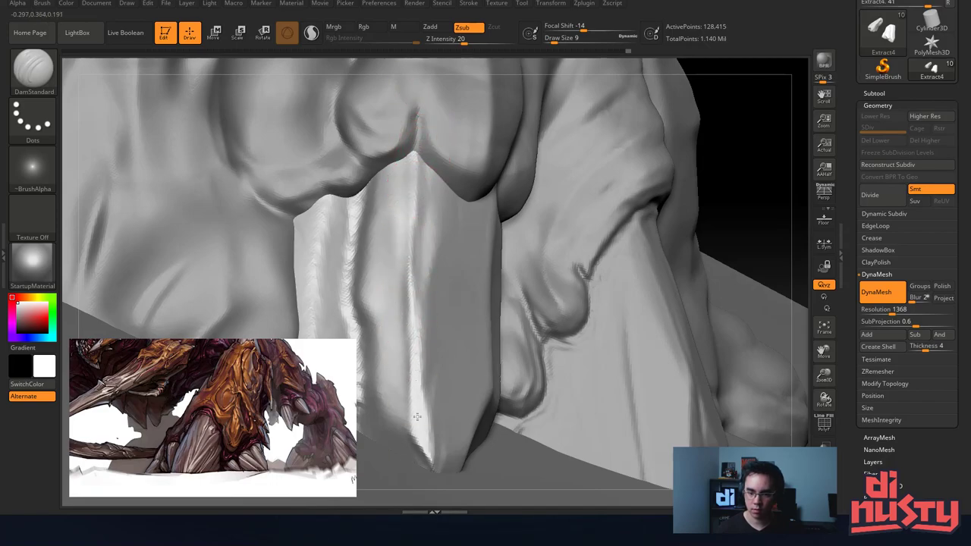
Flatten the claw facet beside the central edge with the TrimSmoothBorder brush at draw size 33.
key("b")
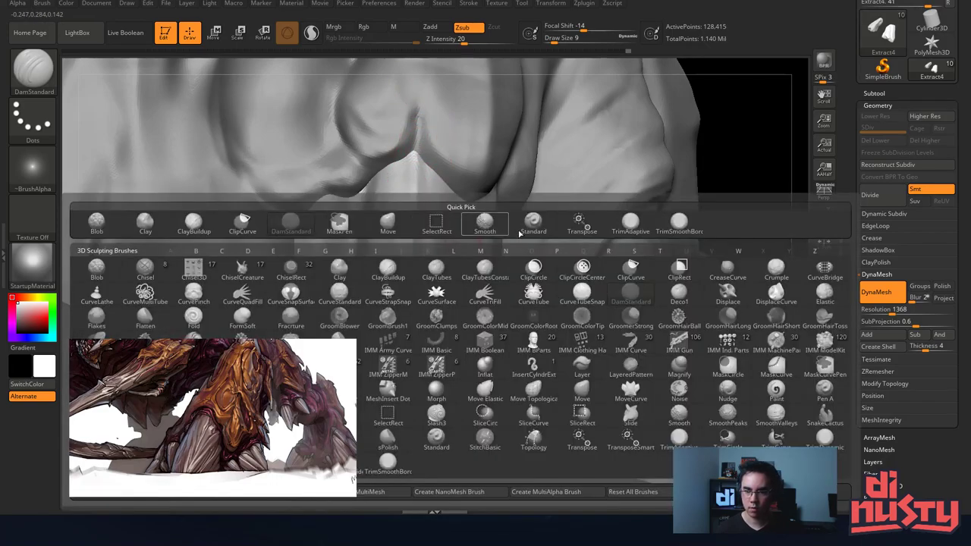
left_click(559, 218)
key("b")
left_click(666, 224)
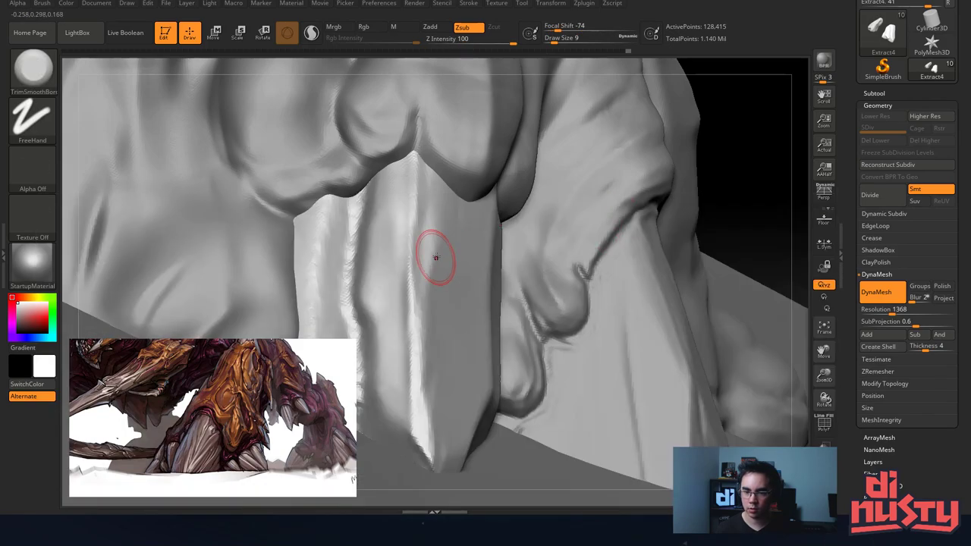
mouse_move(434, 216)
left_mouse_down()
mouse_move(433, 424)
mouse_move(444, 228)
left_mouse_up()
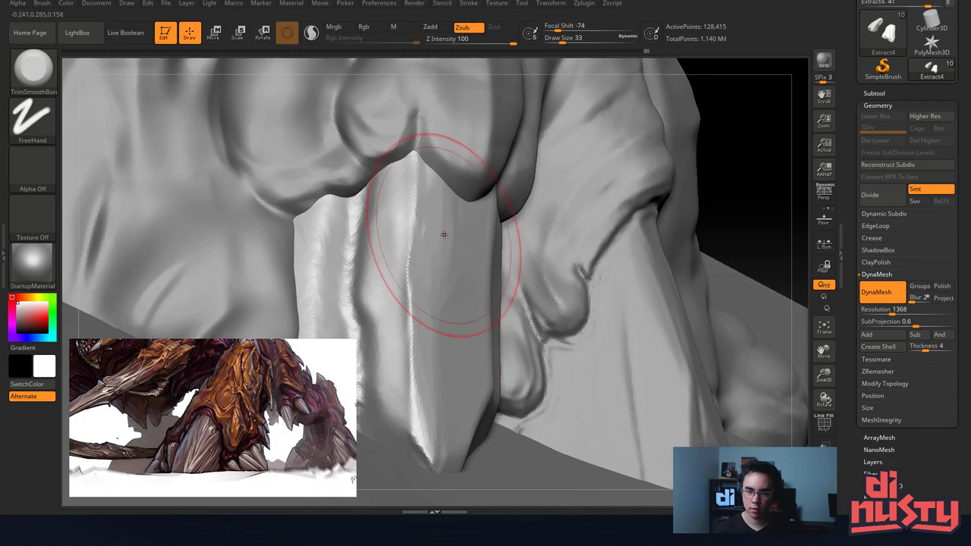
Return to the DamStandard brush at draw size 7 and sharpen and smooth the vertical edges on the claw's narrow side.
key("b")
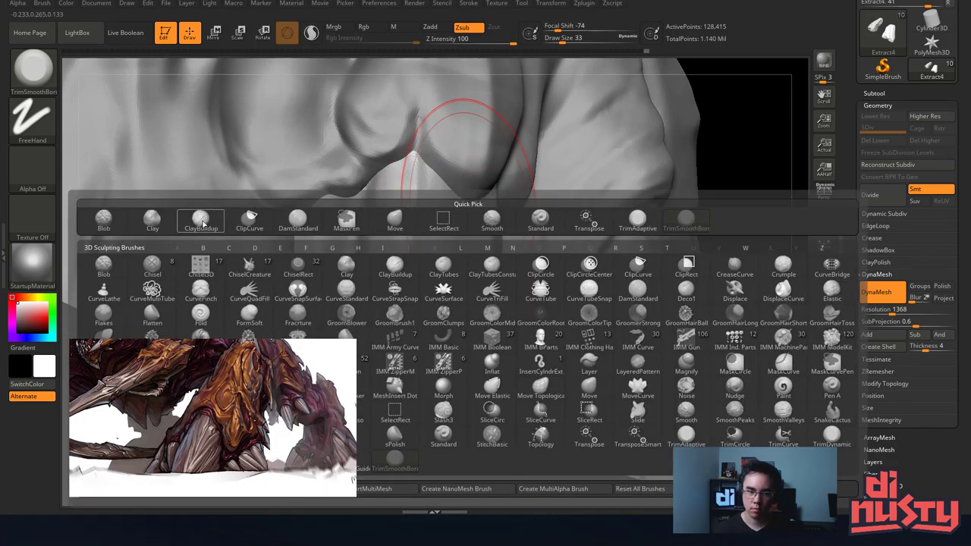
left_click(200, 220)
key("b")
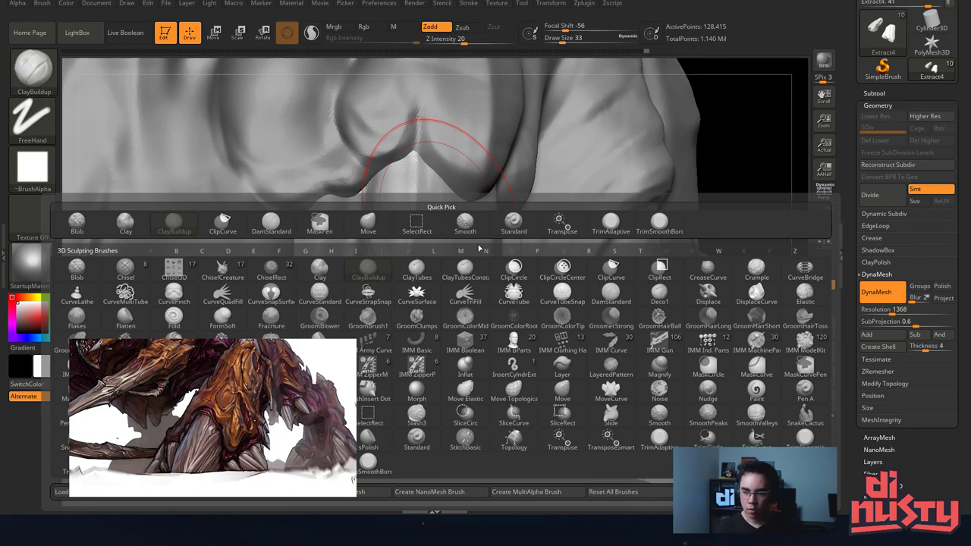
left_click(270, 223)
key("space")
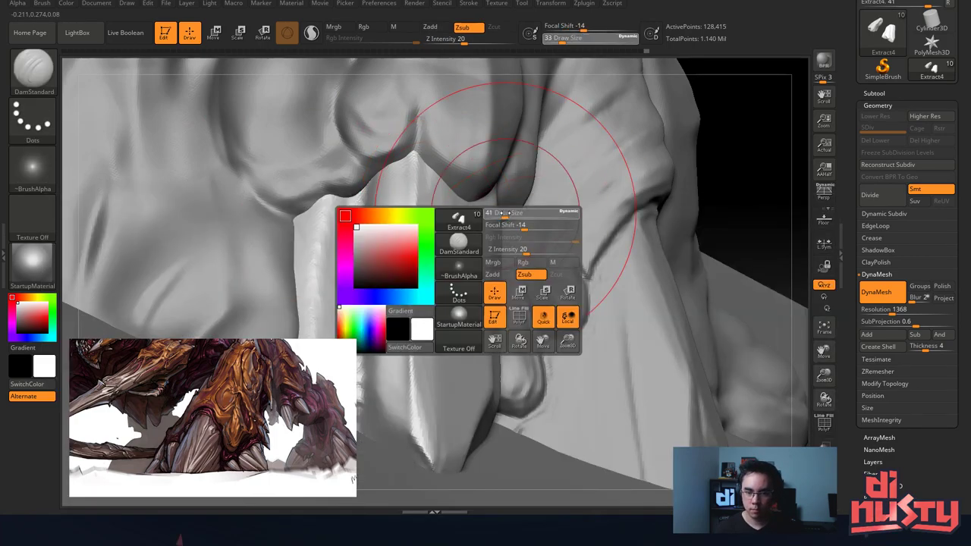
left_click_drag(525, 214, 489, 214)
right_click_drag(346, 236, 392, 209, "alt")
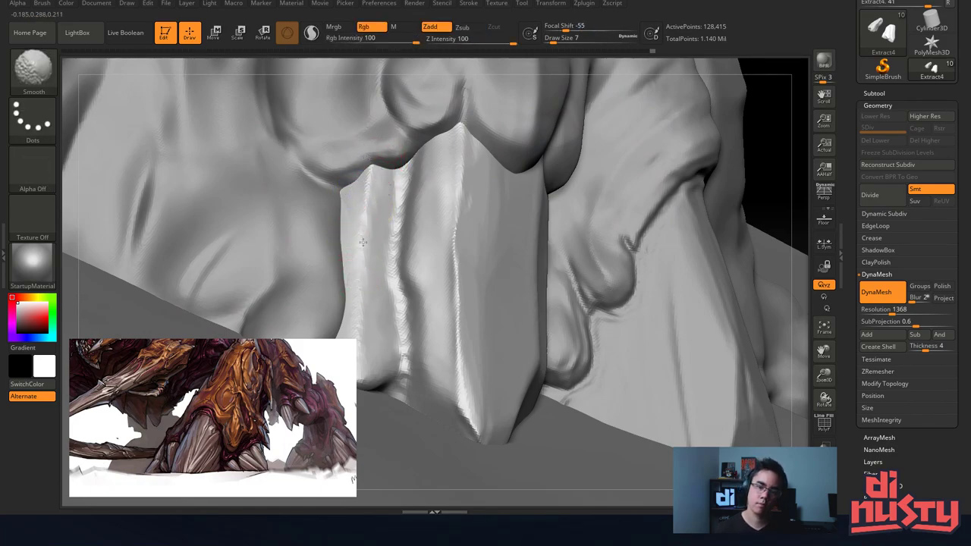
left_click_drag(370, 178, 366, 341, "shift")
right_click_drag(388, 302, 400, 260, "alt")
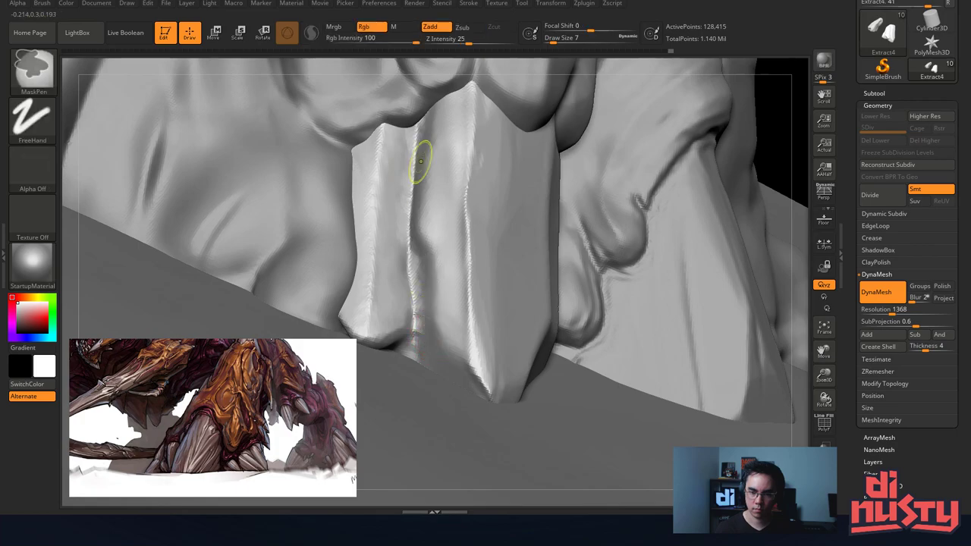
Deepen the groove between the claw's vertical ridges down to the ground with DamStandard strokes at draw size 13.
key("space")
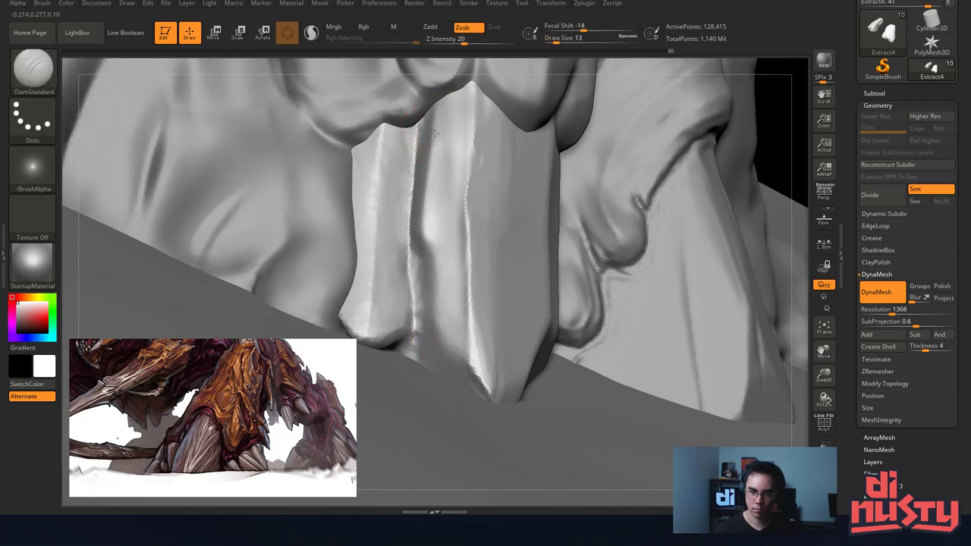
left_click_drag(434, 132, 432, 361)
right_click_drag(428, 343, 416, 308)
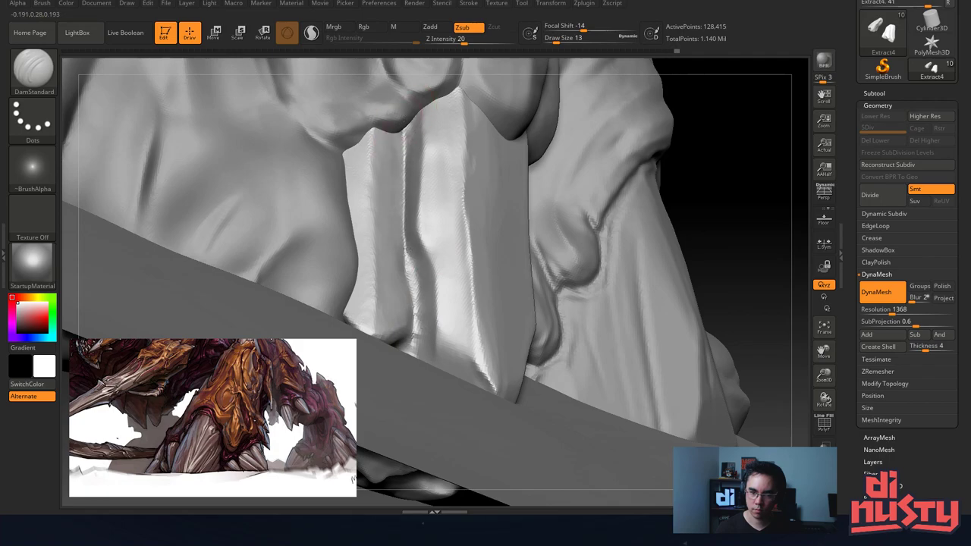
left_click_drag(407, 248, 418, 304)
left_click_drag(418, 223, 419, 307)
mouse_move(419, 241)
left_mouse_down()
mouse_move(422, 322)
mouse_move(481, 390)
left_mouse_up()
Cut a crease upward from the claw's tip across its front facet, then soften it at draw size 7.
mouse_move(464, 352)
right_mouse_down()
mouse_move(440, 229)
mouse_move(427, 224)
right_mouse_up()
mouse_move(413, 411)
left_mouse_down()
mouse_move(426, 355)
mouse_move(461, 339)
mouse_move(431, 250)
left_mouse_up()
key("space")
left_click_drag(427, 298, 412, 430, "shift")
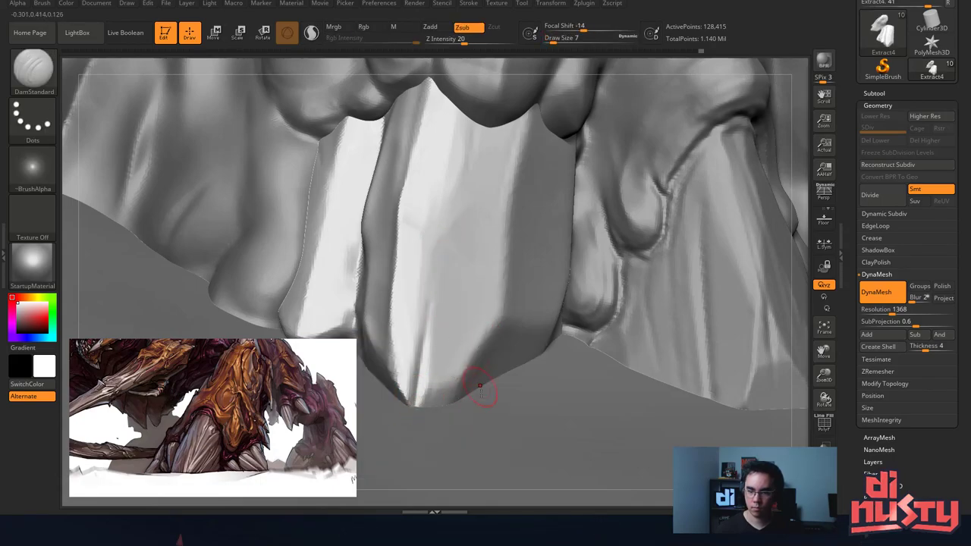
Refine the facet edges around the claw's lower front and far side with the DamStandard brush at draw size 7.
right_click_drag(500, 185, 444, 182)
right_click_drag(444, 182, 479, 200, "ctrl")
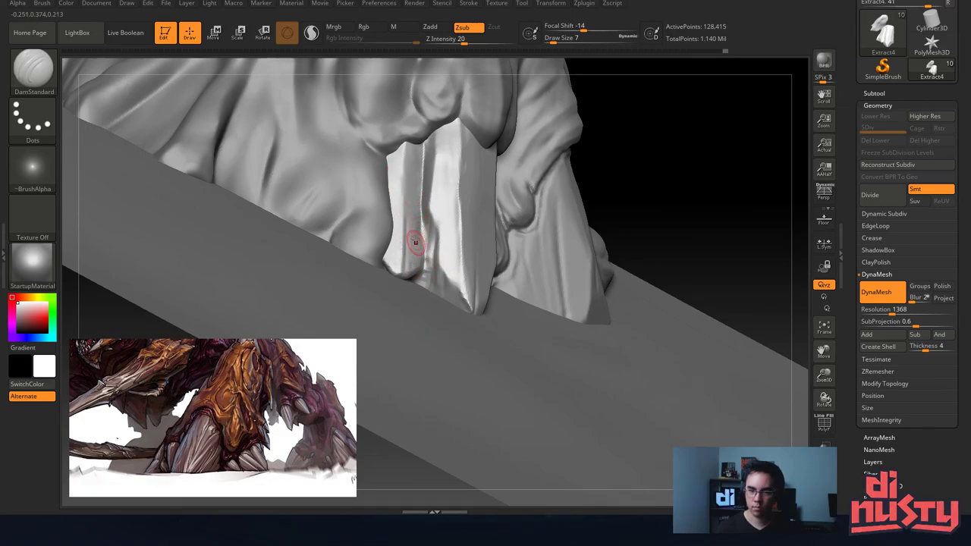
right_click_drag(449, 197, 332, 244, "alt")
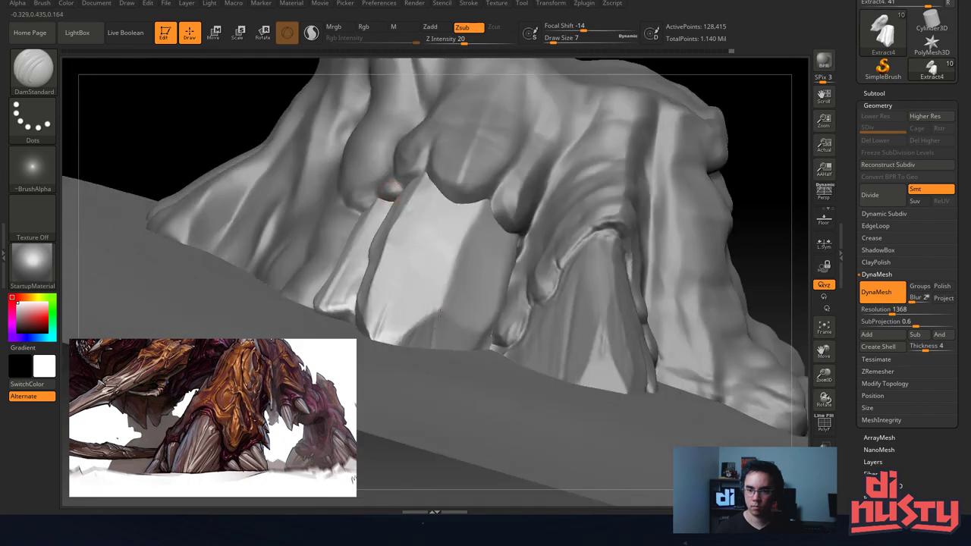
right_click_drag(441, 286, 426, 301)
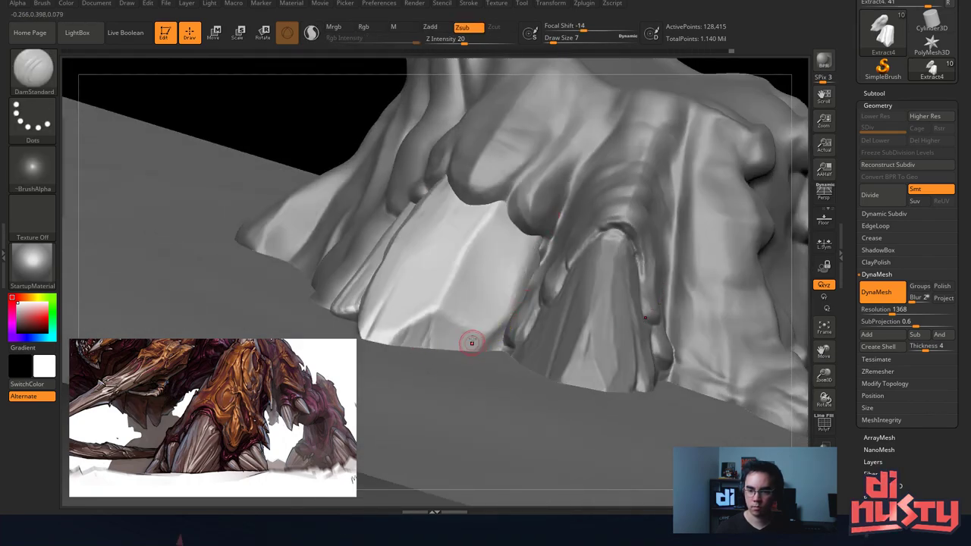
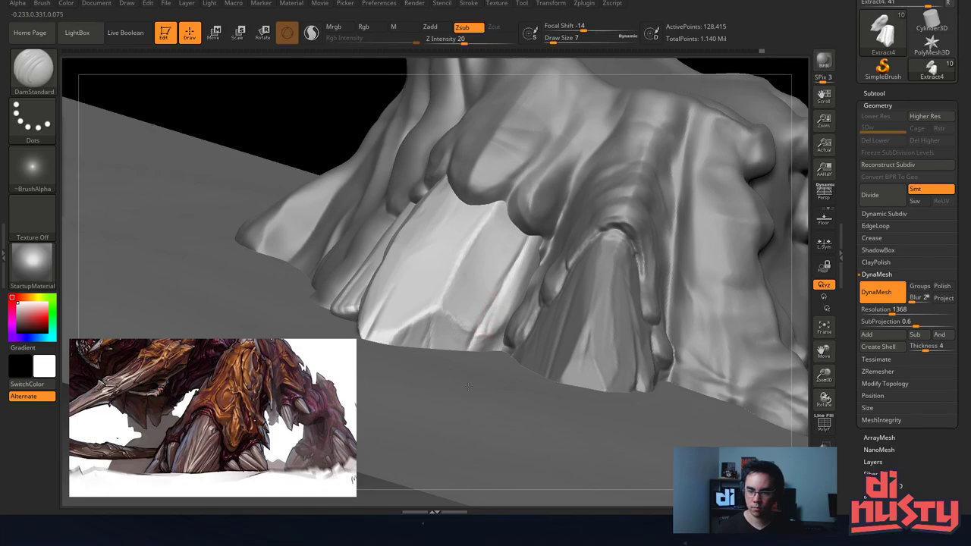
Examine the whole foot and its claws from several angles against the ground plane, and bring back the subtool list.
right_click_drag(526, 264, 633, 83, "ctrl")
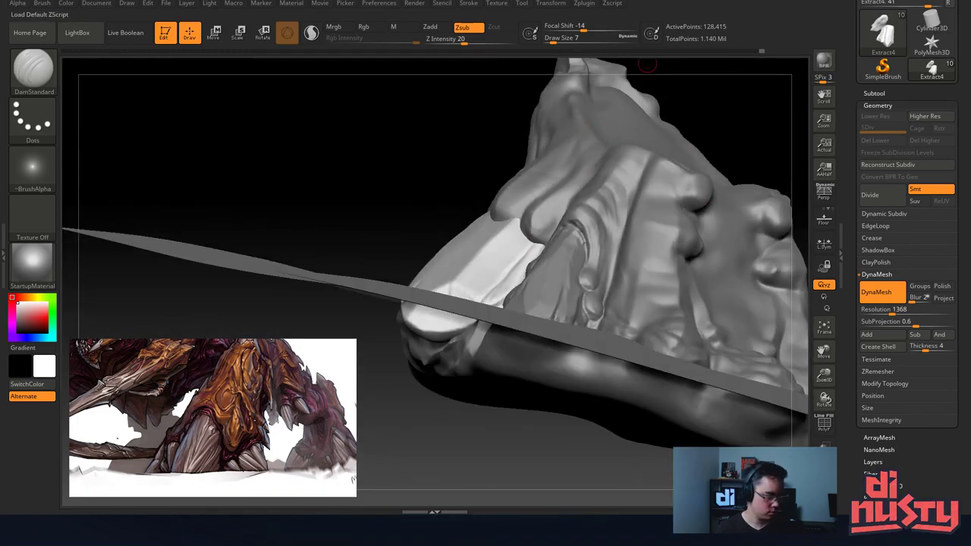
mouse_move(488, 229)
left_mouse_down()
mouse_move(559, 227)
mouse_move(529, 234)
mouse_move(532, 203)
mouse_move(574, 177)
left_mouse_up()
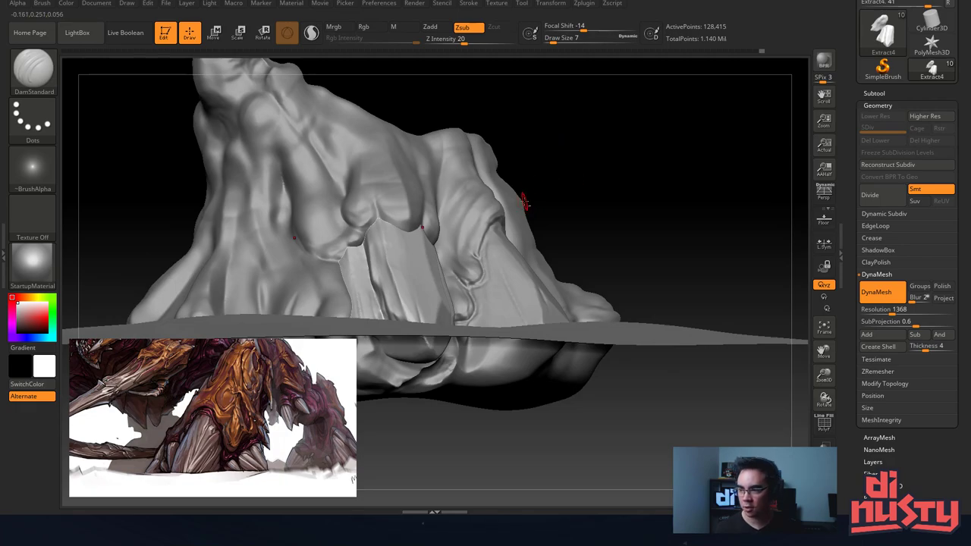
mouse_move(520, 222)
left_mouse_down()
mouse_move(503, 223)
mouse_move(518, 254)
left_mouse_up()
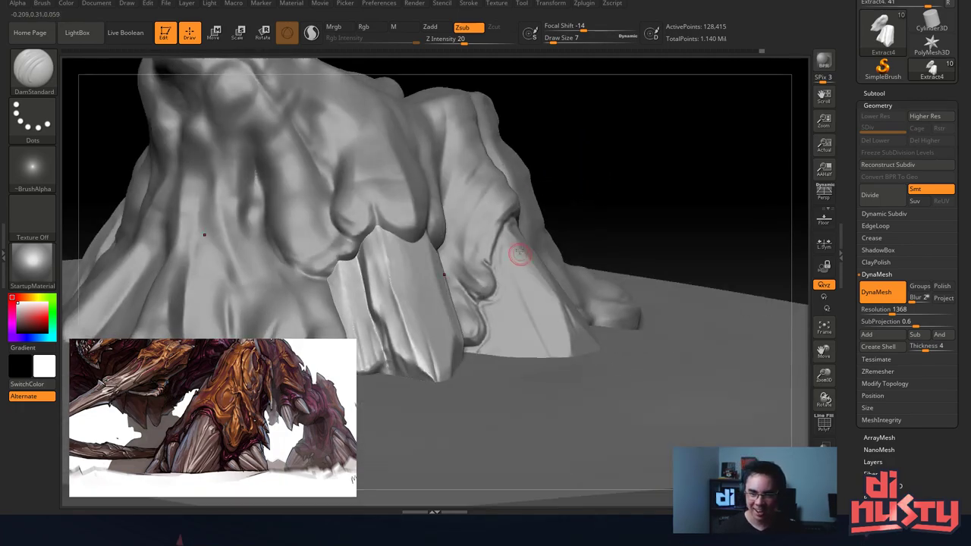
mouse_move(421, 220)
left_mouse_down()
mouse_move(445, 262)
mouse_move(550, 239)
left_mouse_up()
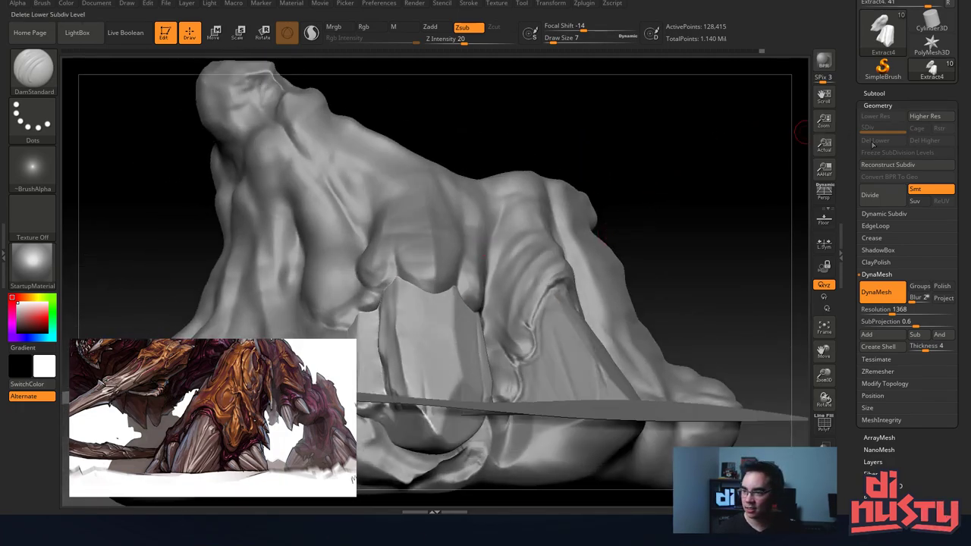
left_click(880, 95)
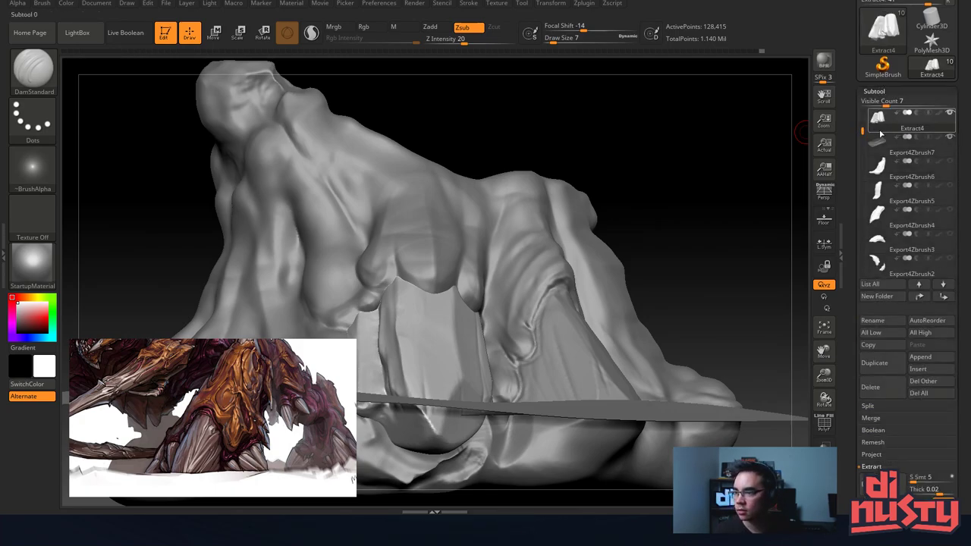
Show all of the creature's subtools again and select the foot's fleshy skin subtool, Export4Zbrush8.
left_click(949, 113, "shift")
left_click(949, 113, "shift")
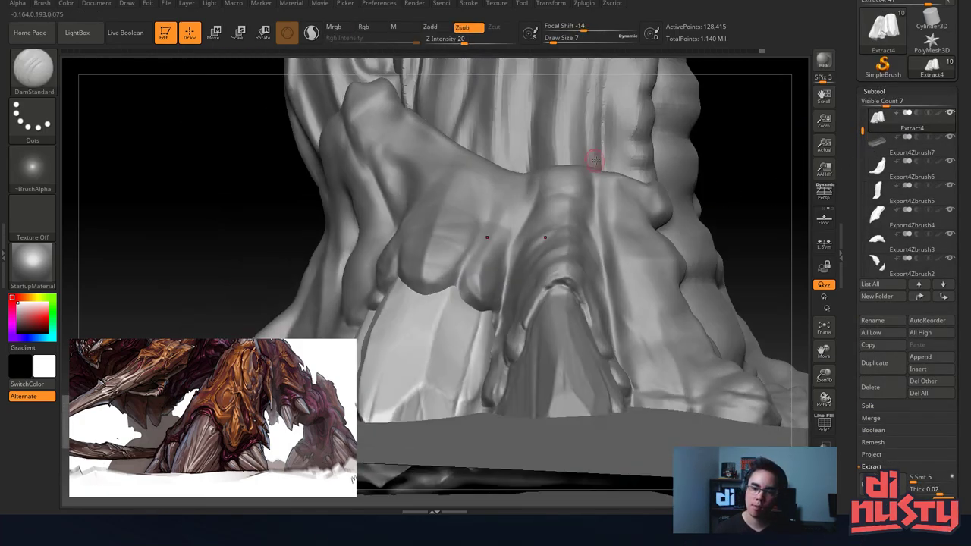
mouse_move(594, 156)
right_mouse_down()
mouse_move(585, 147)
mouse_move(620, 202)
right_mouse_up()
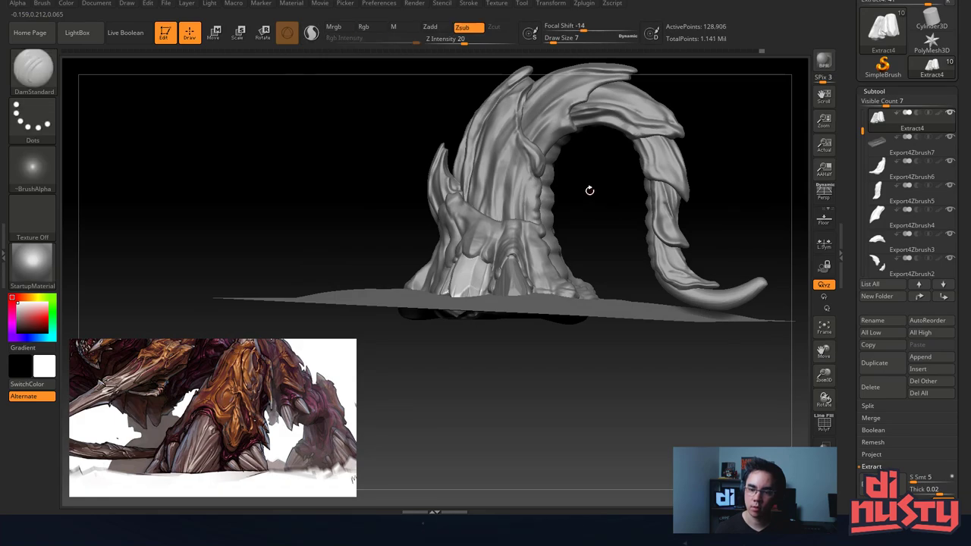
left_click(540, 258, "alt")
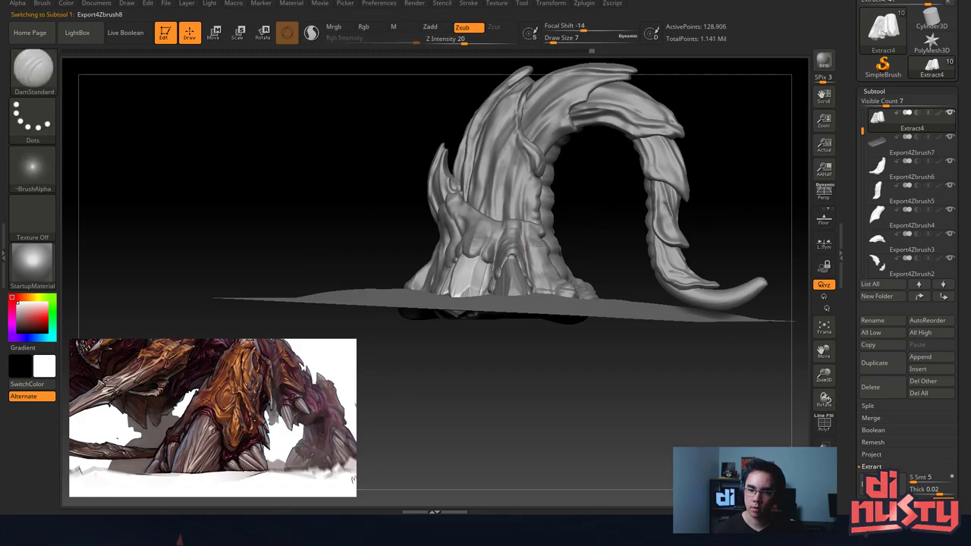
mouse_move(600, 193)
right_mouse_down()
mouse_move(604, 211)
mouse_move(610, 189)
right_mouse_up()
mouse_move(611, 189)
left_mouse_down()
mouse_move(648, 242)
mouse_move(640, 210)
left_mouse_up()
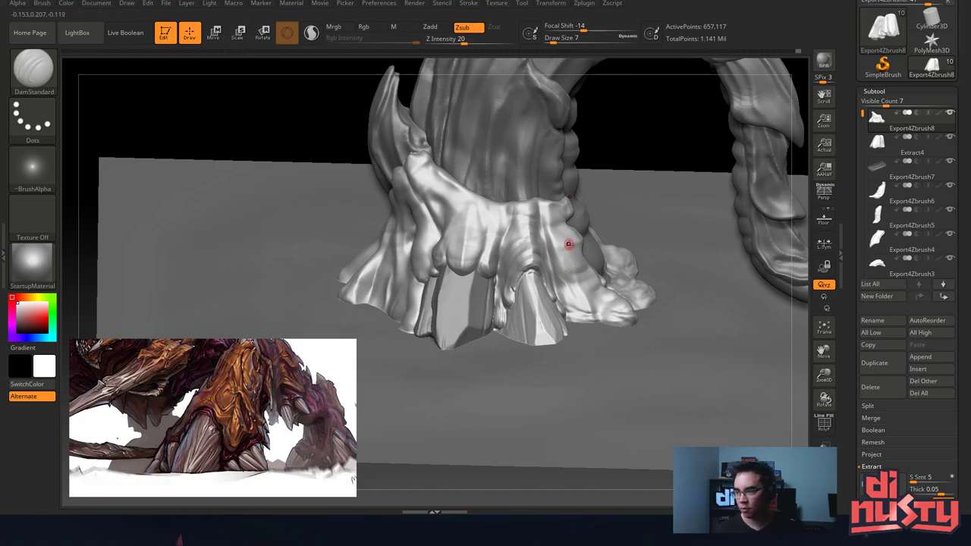
mouse_move(575, 220)
right_mouse_down()
mouse_move(531, 281)
mouse_move(516, 245)
right_mouse_up()
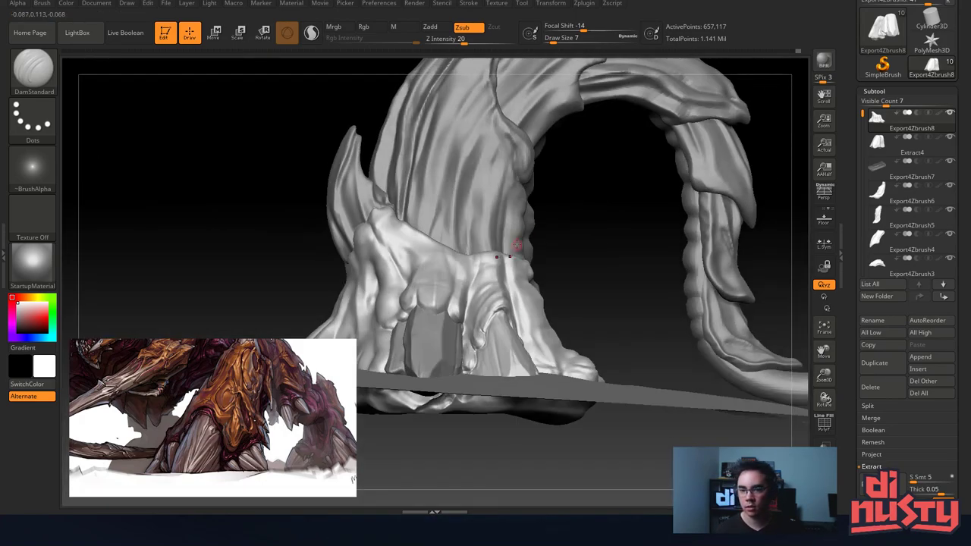
Carve creases around the rounded skin knob beside the heel claw with DamStandard at draw size 13, then smooth the fold beneath it.
left_click(511, 145, "alt")
mouse_move(535, 128)
right_mouse_down("alt")
mouse_move(508, 198)
mouse_move(480, 171)
mouse_move(505, 144)
mouse_move(506, 214)
mouse_move(409, 224)
mouse_move(479, 244)
mouse_move(571, 230)
mouse_move(480, 234)
right_mouse_up("alt")
left_click(410, 224, "alt")
left_click(465, 301, "alt")
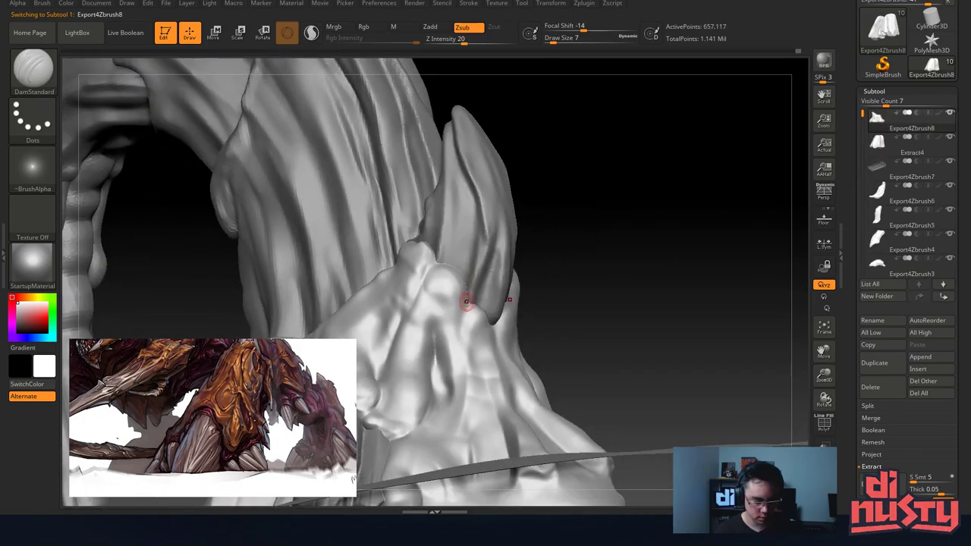
right_click_drag(435, 265, 432, 258, "ctrl")
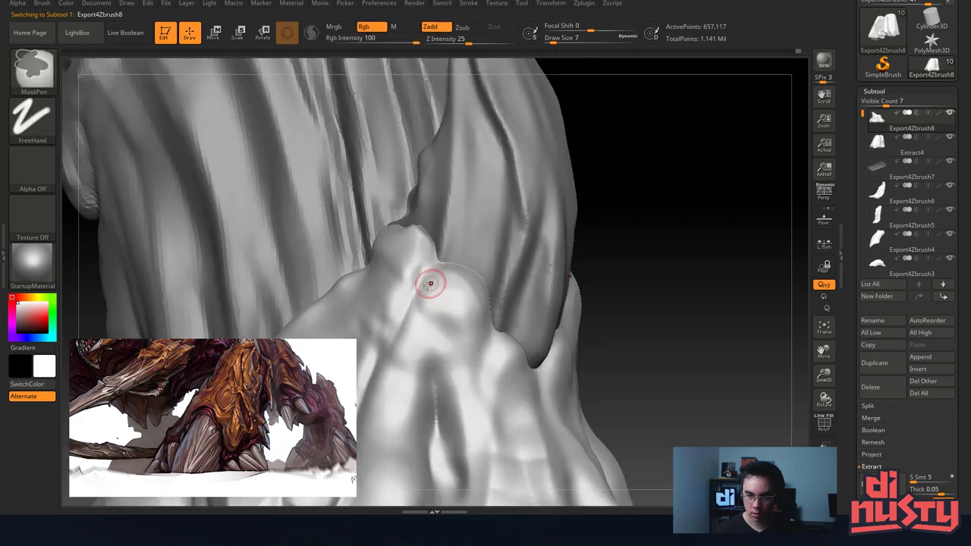
key("space")
mouse_move(429, 283)
left_mouse_down()
mouse_move(419, 276)
mouse_move(420, 313)
left_mouse_up()
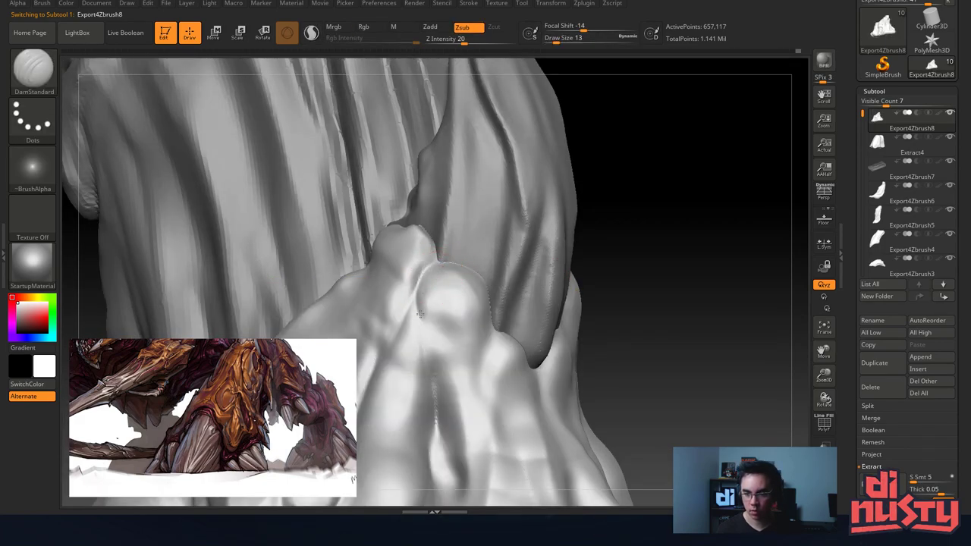
left_click_drag(487, 306, 491, 357)
mouse_move(460, 297)
left_mouse_down("shift")
mouse_move(442, 289)
mouse_move(458, 283)
mouse_move(480, 337)
mouse_move(470, 321)
mouse_move(476, 412)
left_mouse_up("shift")
right_click_drag(491, 445, 485, 400)
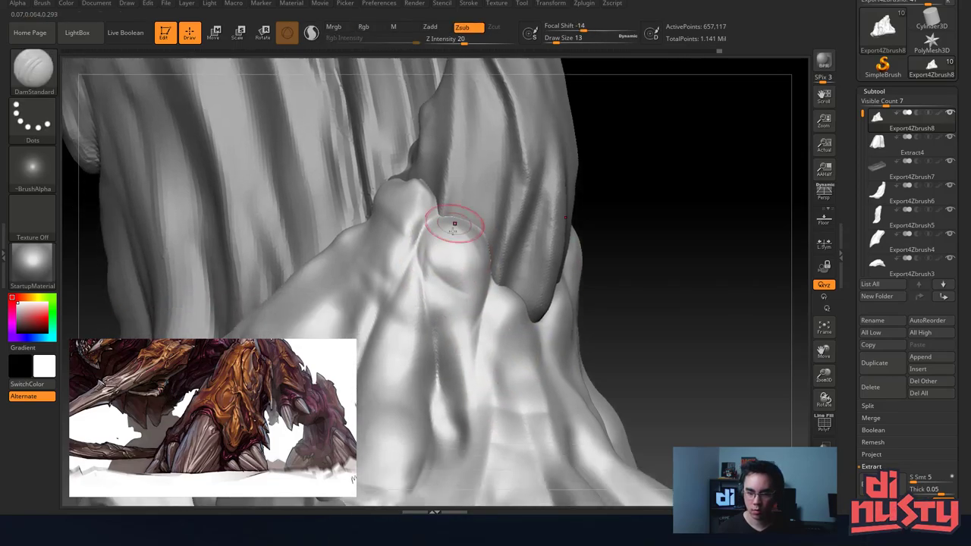
Carve vertical grooves and wrinkles down the skin folds below the heel claw with DamStandard strokes at draw size 13.
left_click_drag(463, 220, 460, 408)
right_click_drag(514, 322, 511, 346)
mouse_move(508, 321)
left_mouse_down()
mouse_move(509, 481)
mouse_move(521, 340)
mouse_move(526, 508)
left_mouse_up()
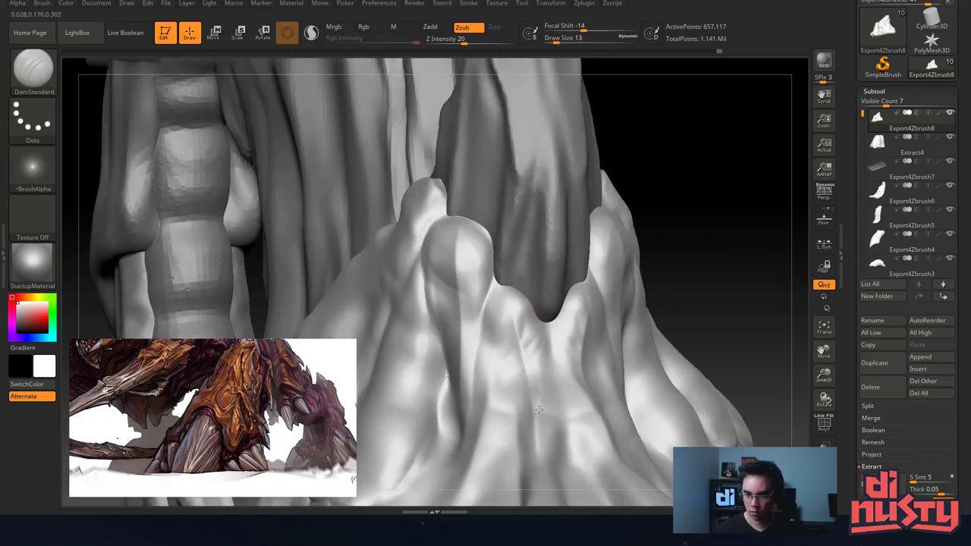
left_click_drag(482, 370, 640, 436)
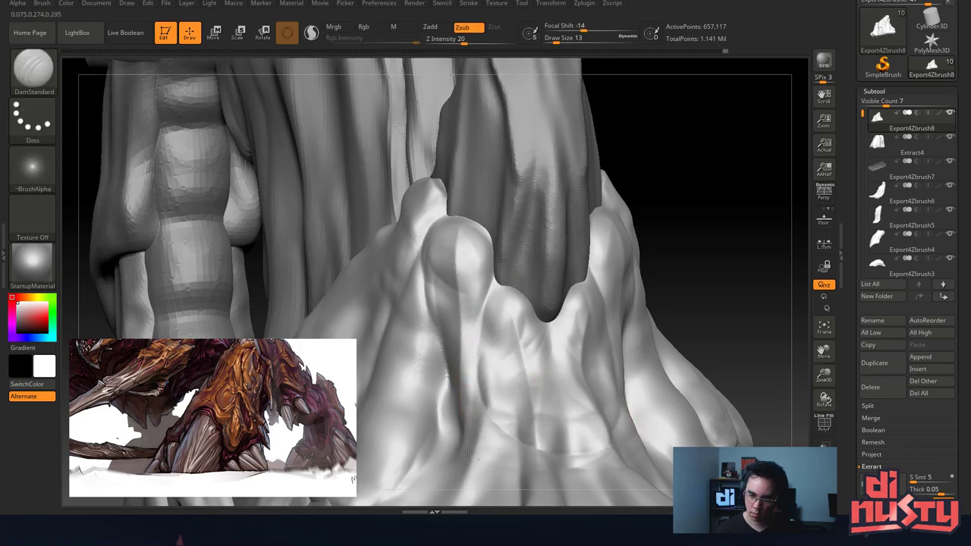
mouse_move(472, 347)
left_mouse_down()
mouse_move(523, 369)
mouse_move(510, 425)
mouse_move(536, 456)
mouse_move(456, 437)
left_mouse_up()
key("ctrl+z")
left_click_drag(488, 295, 479, 322)
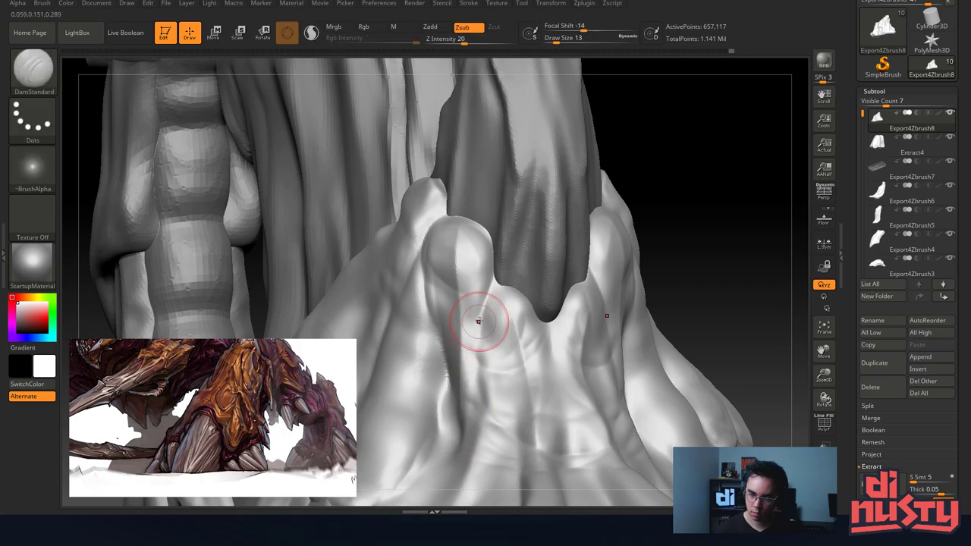
left_click_drag(548, 317, 535, 440)
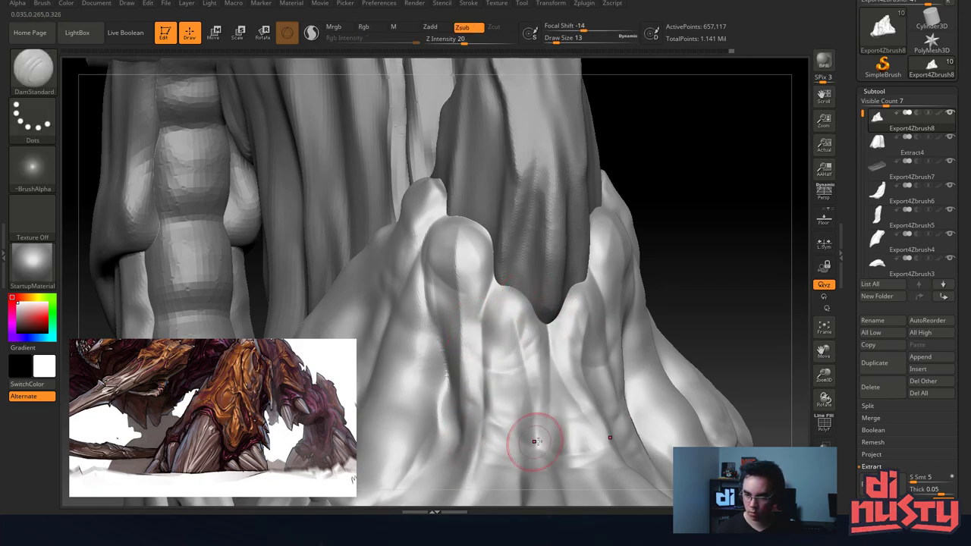
Cut a central crease down the skin from the notch under the heel claw's base, undoing and redrawing unsatisfactory strokes.
left_click_drag(547, 329, 567, 441)
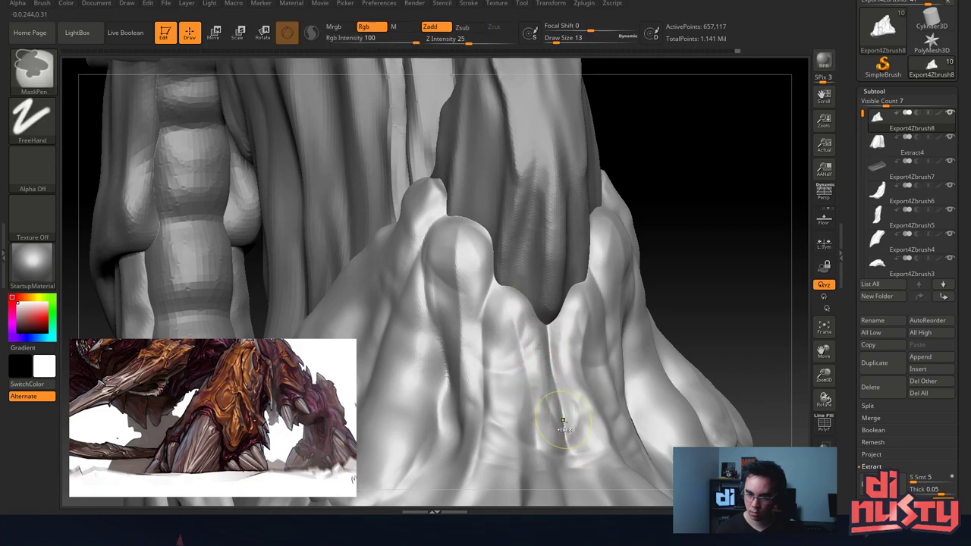
key("ctrl+z")
left_click_drag(557, 383, 589, 462)
left_click_drag(565, 417, 576, 440, "shift")
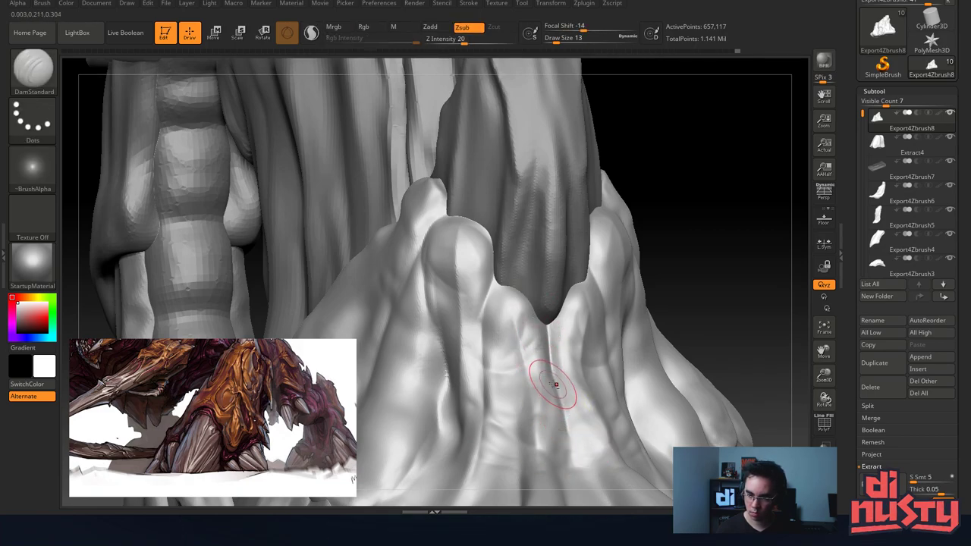
left_click_drag(557, 386, 589, 458)
key("ctrl+z")
left_click_drag(554, 381, 579, 453)
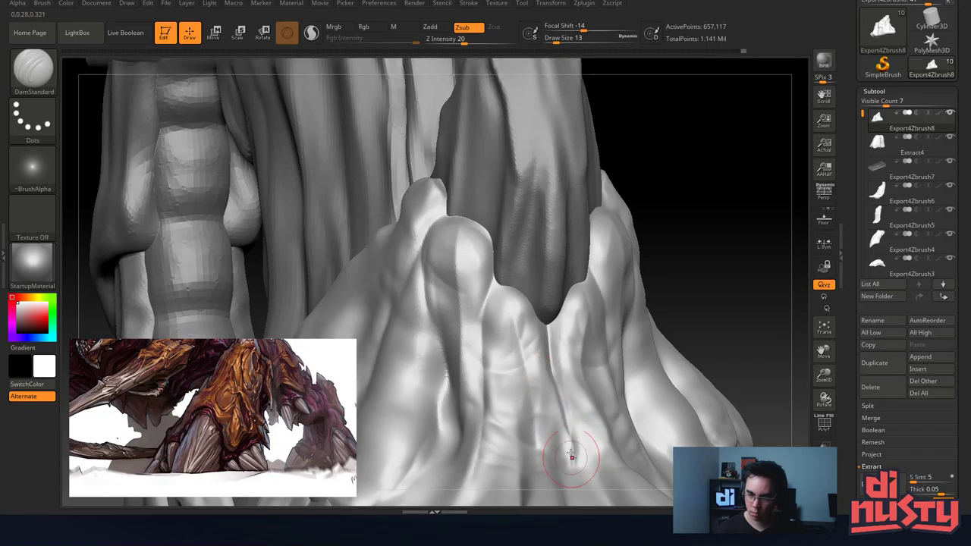
key("ctrl+z")
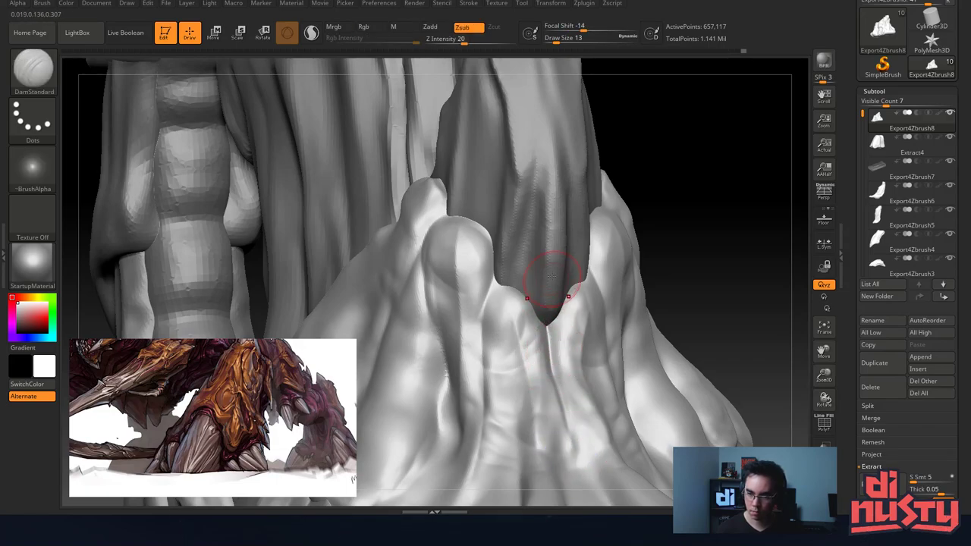
Select the heel claw subtool, Export4Zbrush2, for sculpting.
right_click_drag(544, 201, 530, 243, "alt")
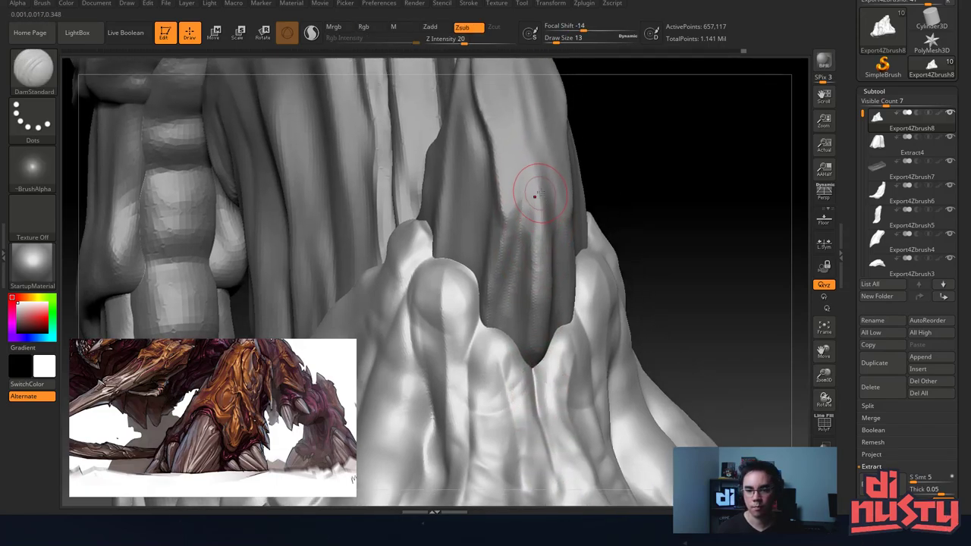
left_click(494, 212, "alt")
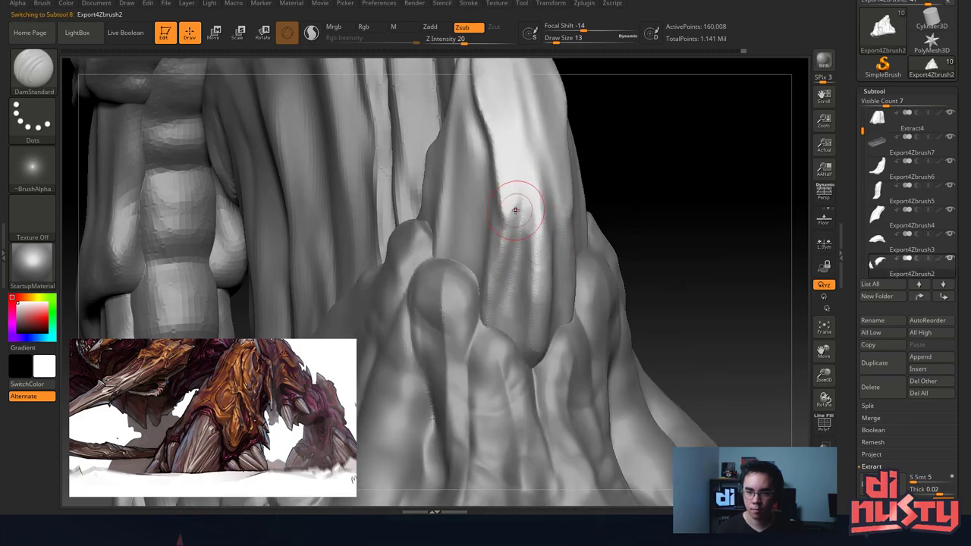
right_click_drag(527, 182, 514, 204)
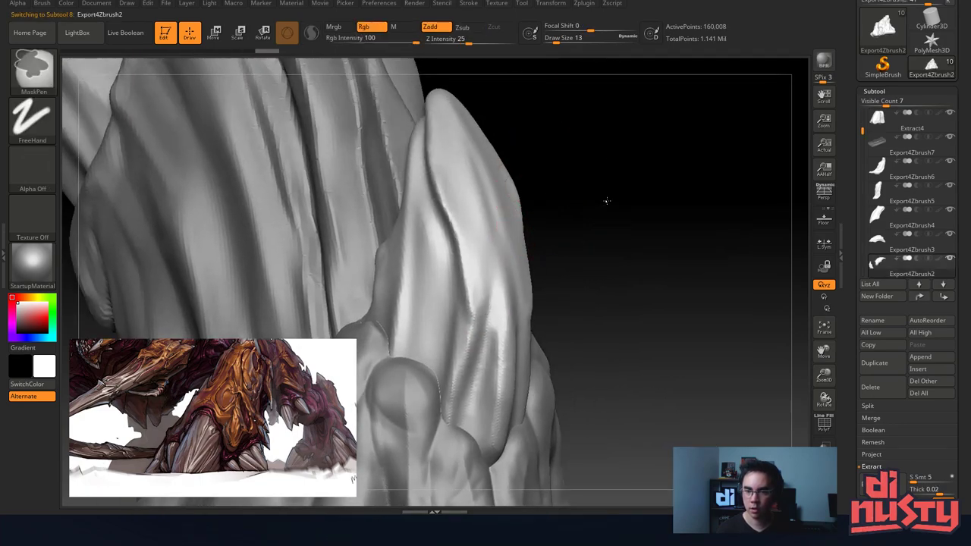
Try remeshing the heel claw with DynaMesh at resolution 1256.
left_click(865, 90)
left_click(877, 102)
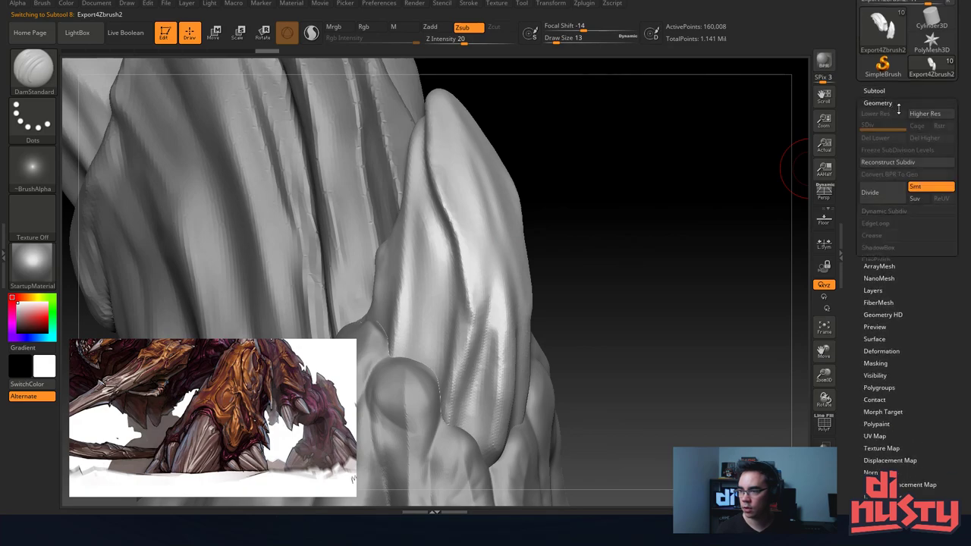
left_click(876, 272)
left_click_drag(873, 308, 886, 302)
left_click(872, 289)
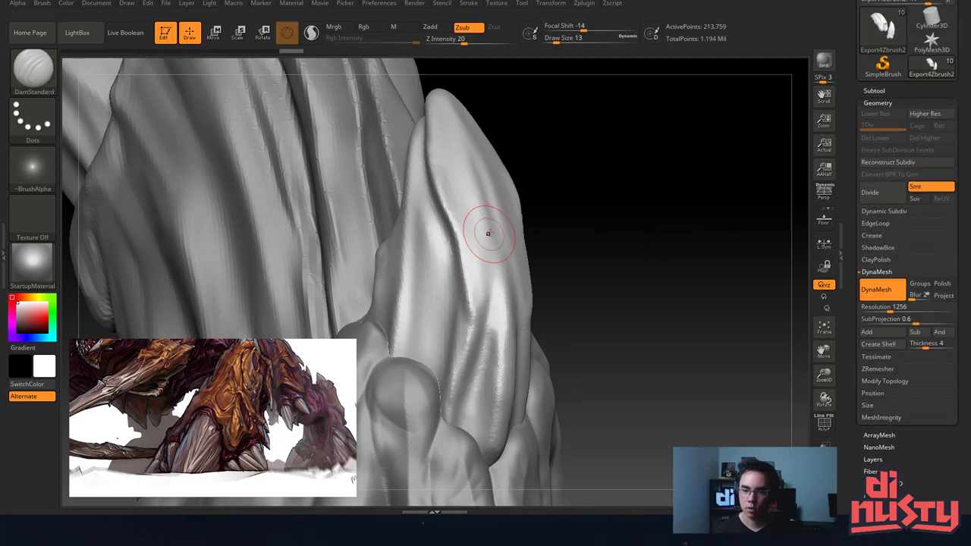
Switch to the TrimAdaptive brush and enlarge it to draw size 37 for the heel claw, undoing the last change.
key("b")
left_click(653, 201)
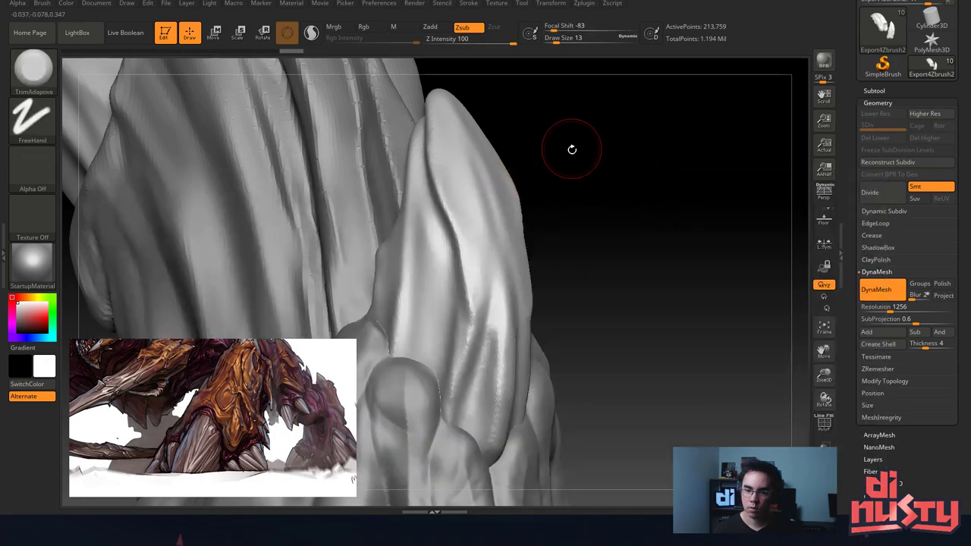
mouse_move(569, 150)
left_mouse_down()
mouse_move(604, 158)
mouse_move(499, 215)
left_mouse_up()
key("space")
left_click_drag(443, 240, 456, 214)
key("ctrl+z")
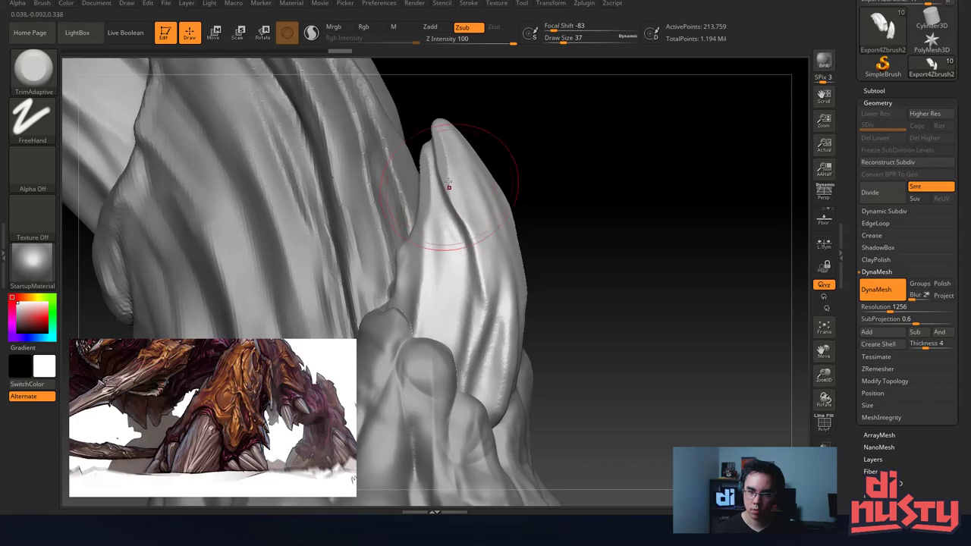
Try flattening the remeshed heel claw's tip, inner side and front ridges into planes with TrimAdaptive at draw size 37.
mouse_move(472, 245)
left_mouse_down("shift")
mouse_move(486, 219)
mouse_move(464, 253)
mouse_move(468, 265)
mouse_move(472, 239)
left_mouse_up("shift")
mouse_move(578, 235)
left_mouse_down()
mouse_move(452, 219)
mouse_move(554, 225)
left_mouse_up()
mouse_move(467, 208)
left_mouse_down()
mouse_move(464, 229)
mouse_move(409, 258)
mouse_move(409, 294)
left_mouse_up()
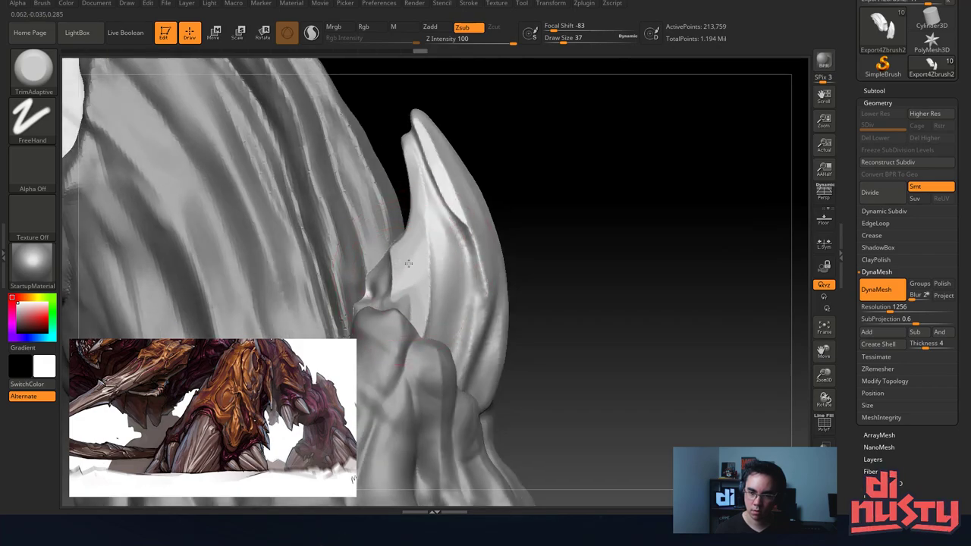
mouse_move(413, 298)
left_mouse_down()
mouse_move(389, 282)
mouse_move(401, 206)
mouse_move(416, 281)
mouse_move(462, 275)
mouse_move(493, 292)
left_mouse_up()
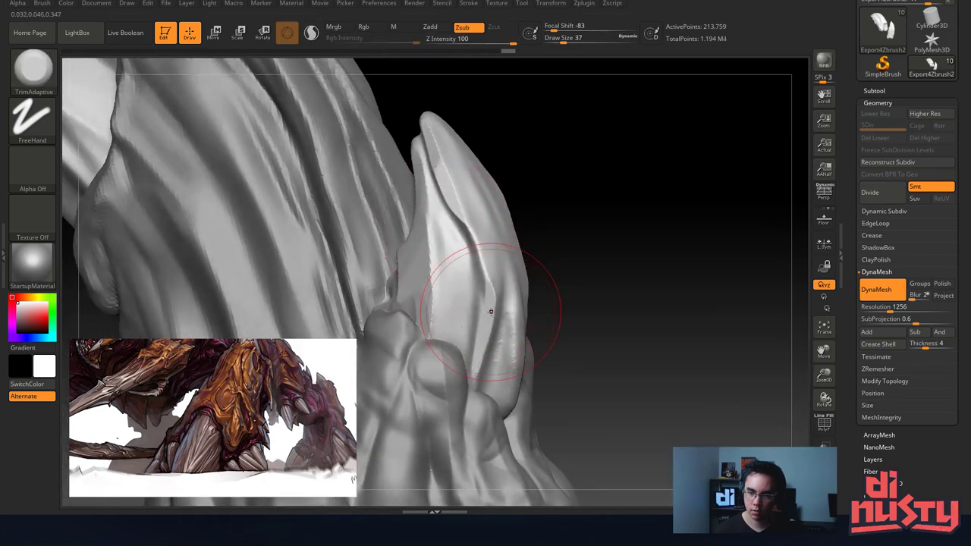
right_click_drag(491, 312, 492, 304)
left_click_drag(500, 358, 500, 340)
key("ctrl+z")
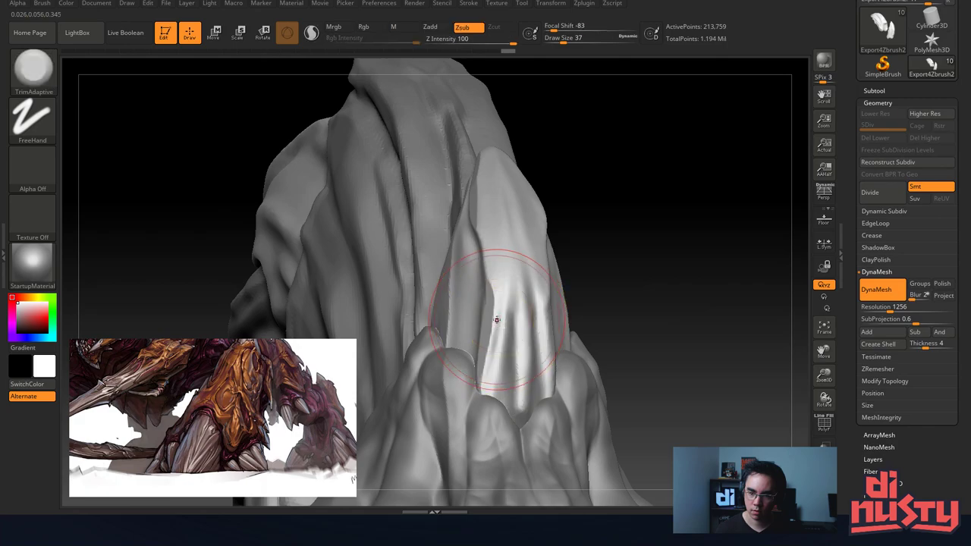
left_click_drag(626, 154, 565, 152)
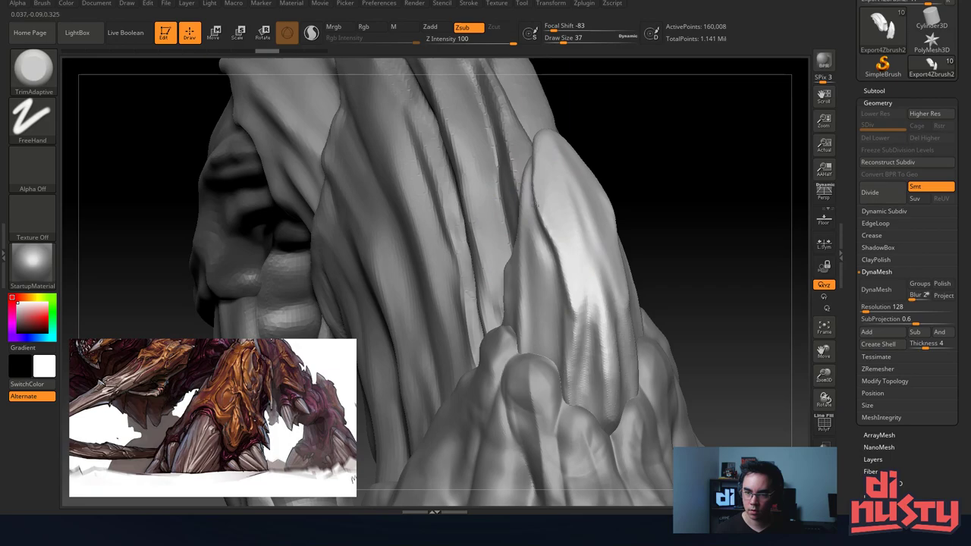
Flatten the heel claw's side from base to tip with TrimAdaptive, reducing the draw size from 37 to 22 for the upper part.
mouse_move(535, 203)
right_mouse_down()
mouse_move(602, 526)
mouse_move(516, 144)
mouse_move(519, 157)
mouse_move(507, 152)
mouse_move(498, 186)
right_mouse_up()
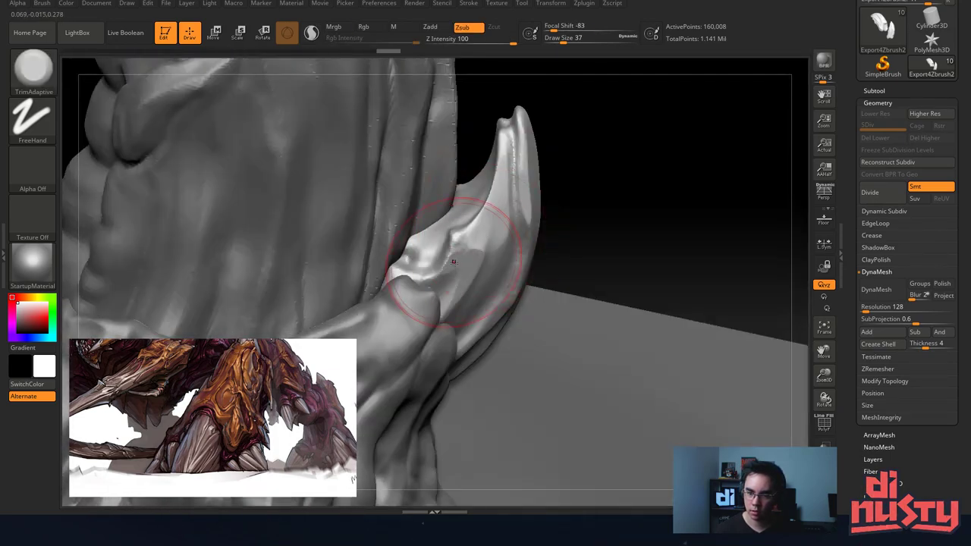
left_click_drag(459, 245, 477, 227)
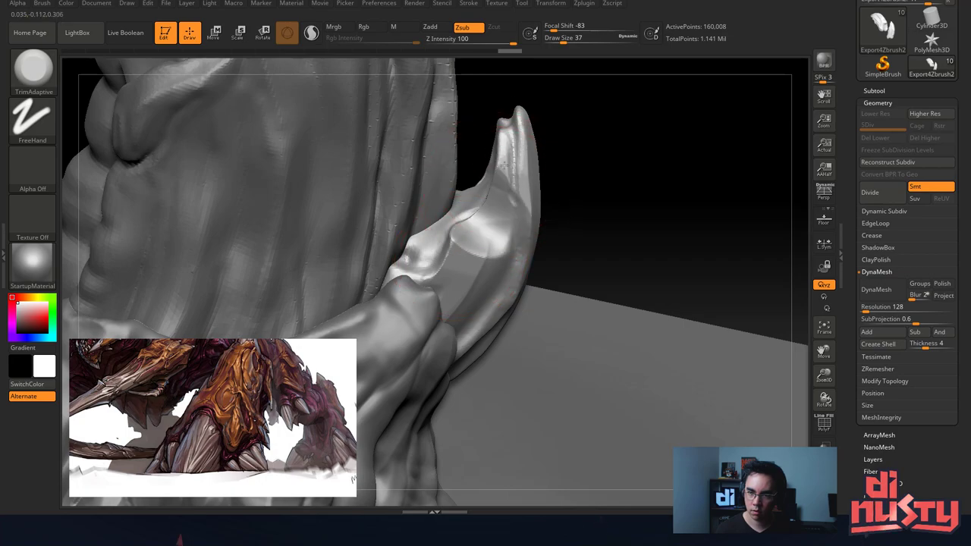
mouse_move(513, 122)
right_mouse_down()
mouse_move(514, 108)
mouse_move(540, 140)
mouse_move(499, 202)
right_mouse_up()
key("space")
left_click_drag(496, 204, 493, 201)
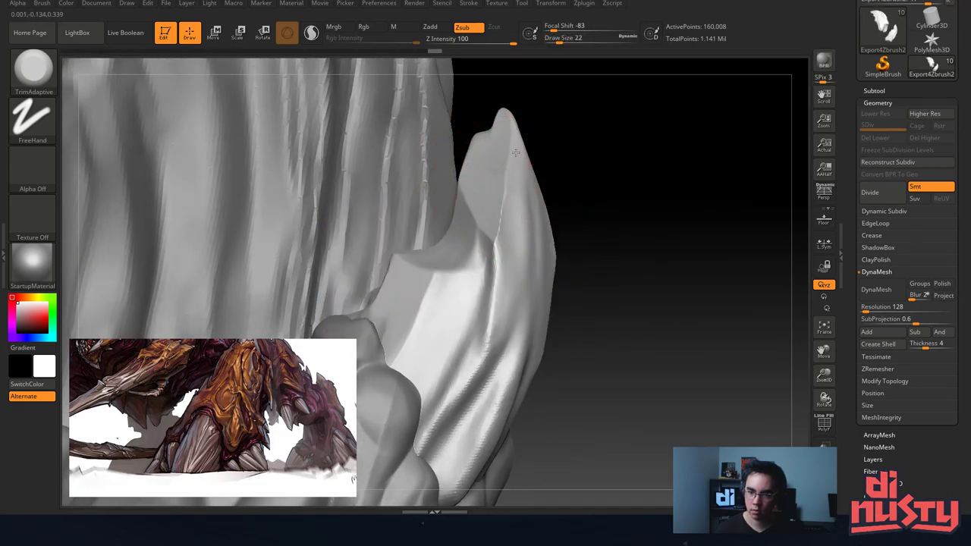
mouse_move(515, 152)
right_mouse_down()
mouse_move(488, 195)
mouse_move(502, 205)
right_mouse_up()
Trim the ridge along the middle of the heel claw at draw size 22 and smooth the surface beside it.
right_click_drag(462, 242, 467, 266)
mouse_move(467, 274)
left_mouse_down()
mouse_move(445, 308)
mouse_move(455, 318)
left_mouse_up()
mouse_move(465, 255)
left_mouse_down("shift")
mouse_move(459, 307)
mouse_move(493, 294)
mouse_move(447, 369)
left_mouse_up("shift")
left_click_drag(455, 329, 451, 337)
Trim a narrow facet along the heel claw's lower outer side at draw size 22, undoing the smoothing stroke near its base.
right_click_drag(450, 337, 484, 341)
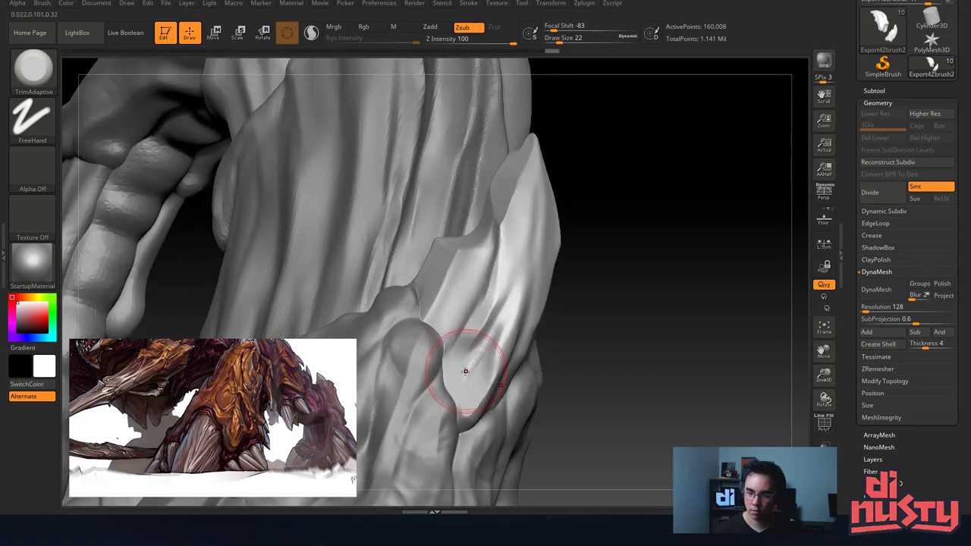
mouse_move(463, 370)
left_mouse_down("shift")
mouse_move(489, 343)
mouse_move(483, 393)
mouse_move(465, 421)
left_mouse_up("shift")
key("ctrl+z")
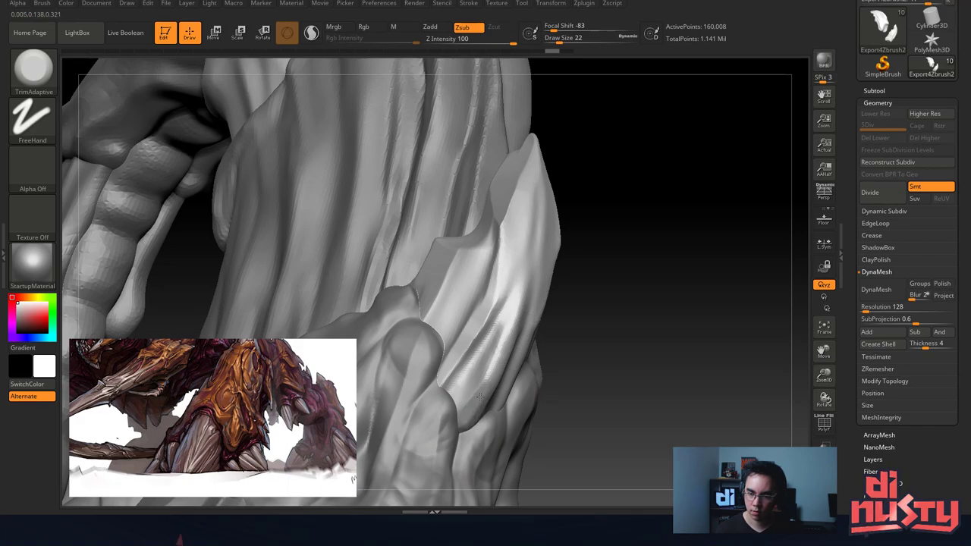
left_click_drag(486, 381, 468, 407)
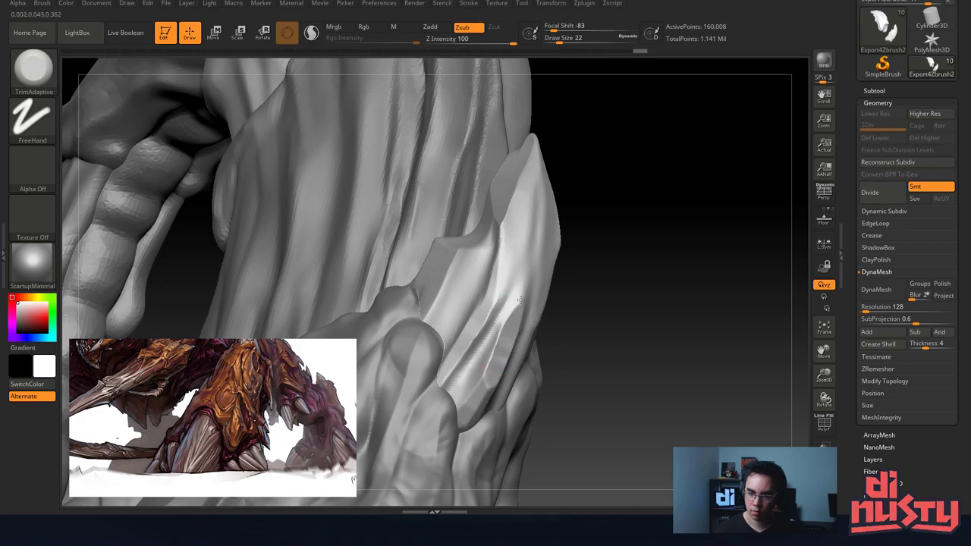
Flatten the upper back face of the heel claw toward its tip with TrimAdaptive at draw size 37.
right_click_drag(552, 217, 558, 214)
key("space")
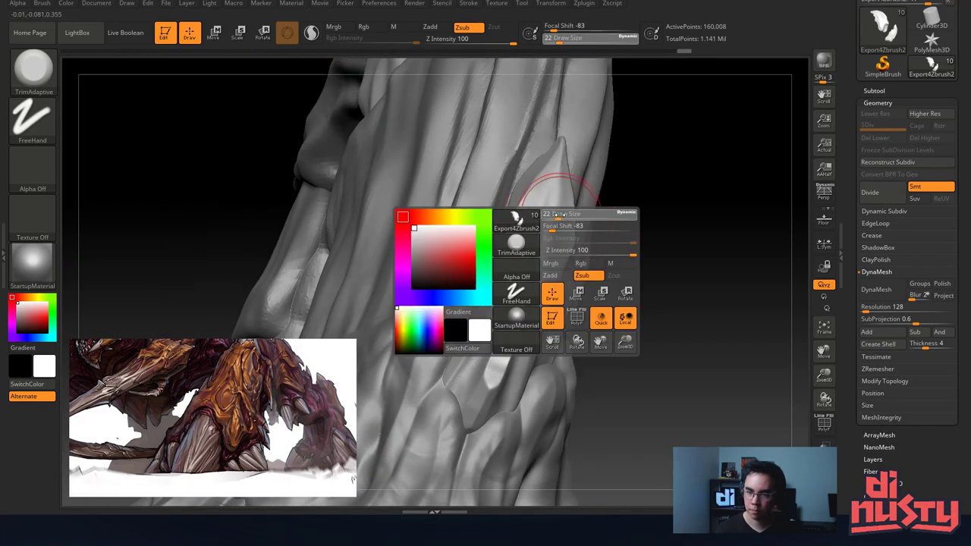
left_click_drag(558, 215, 570, 214)
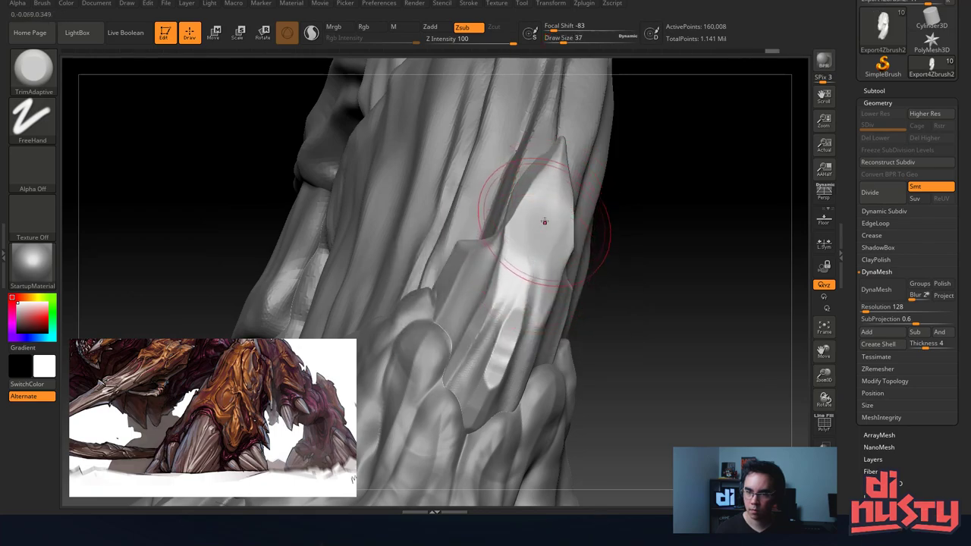
right_click_drag(543, 220, 564, 141)
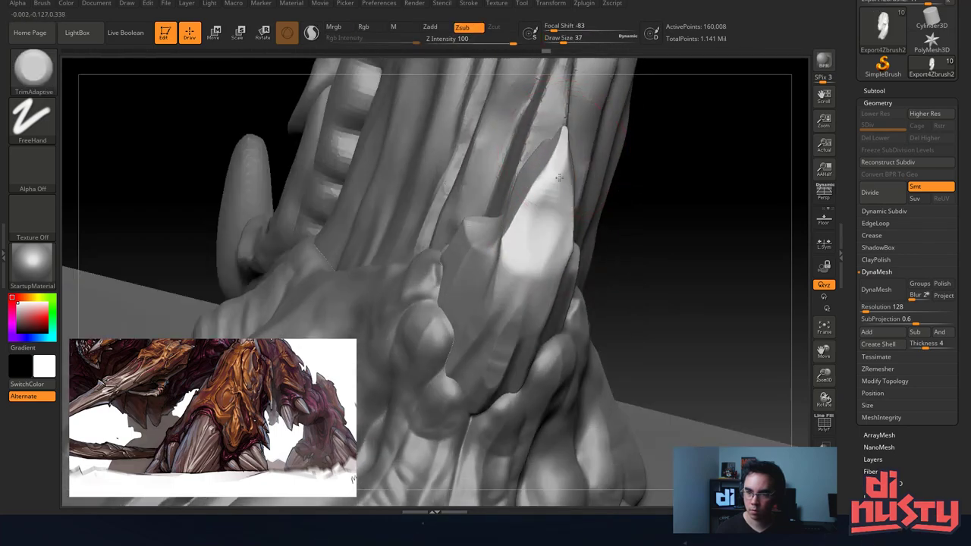
left_click_drag(559, 177, 556, 186)
Trim small facets along the edge below the heel claw's tip and on its inner side with TrimAdaptive at draw size 7.
right_click_drag(531, 185, 560, 172)
key("space")
left_click_drag(560, 171, 529, 189)
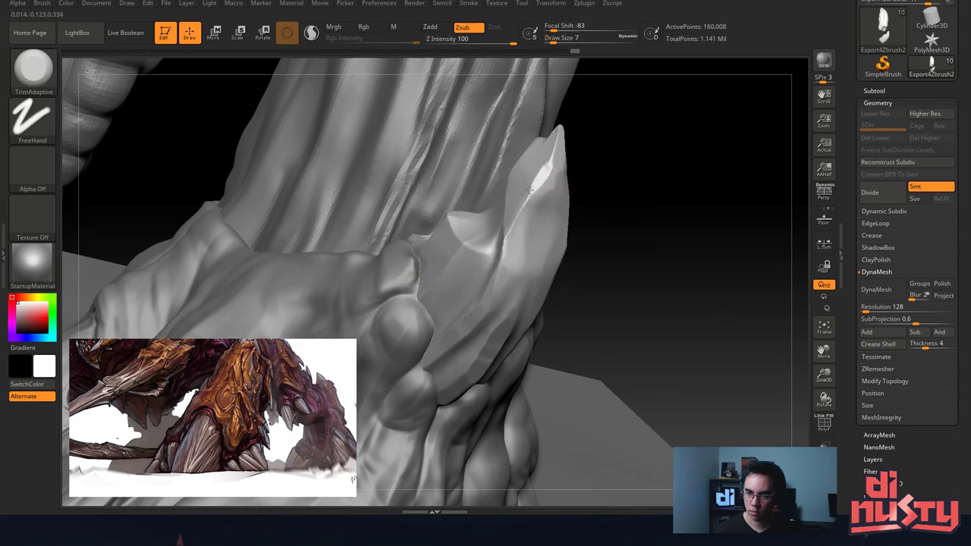
mouse_move(531, 189)
right_mouse_down()
mouse_move(500, 265)
mouse_move(417, 250)
right_mouse_up()
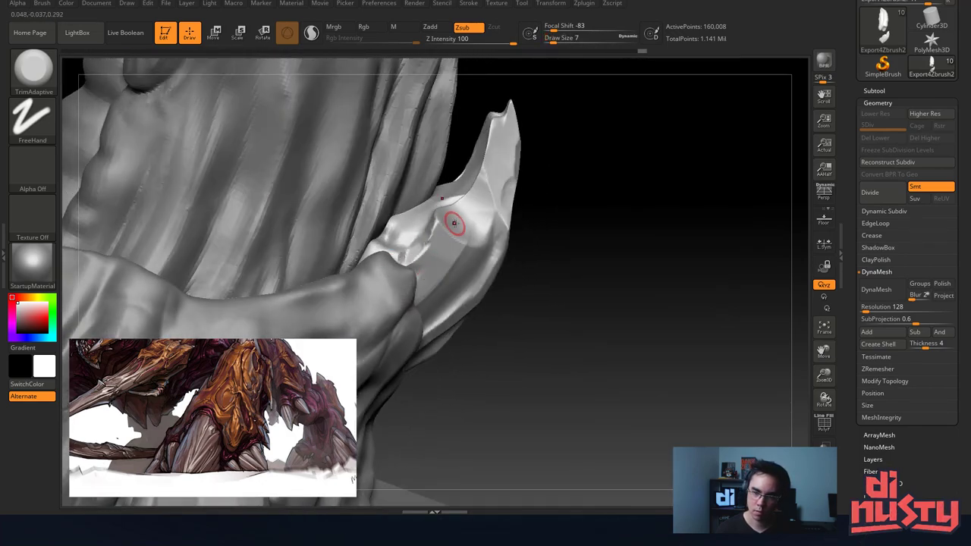
mouse_move(473, 220)
right_mouse_down()
mouse_move(457, 294)
mouse_move(455, 271)
right_mouse_up()
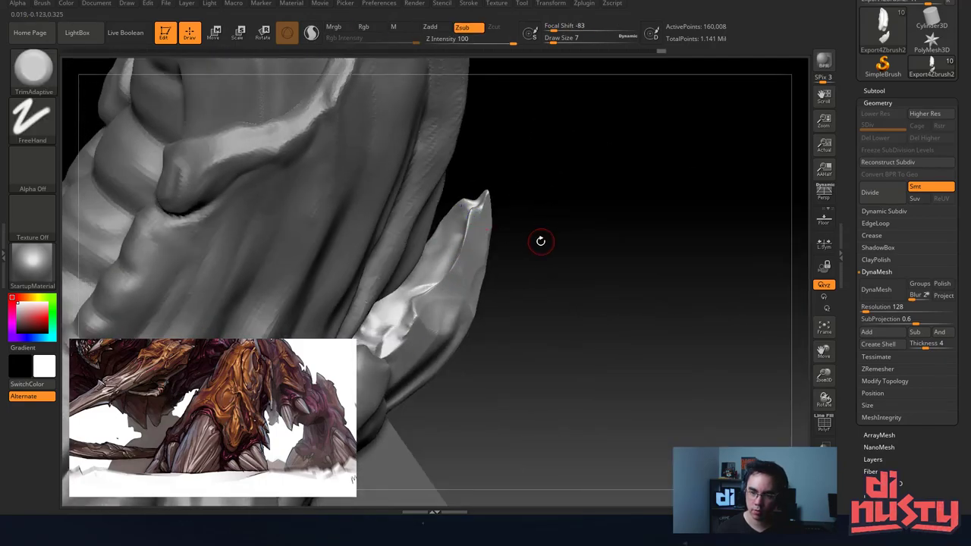
mouse_move(537, 238)
right_mouse_down()
mouse_move(521, 256)
mouse_move(549, 117)
right_mouse_up()
key("ctrl")
key("alt")
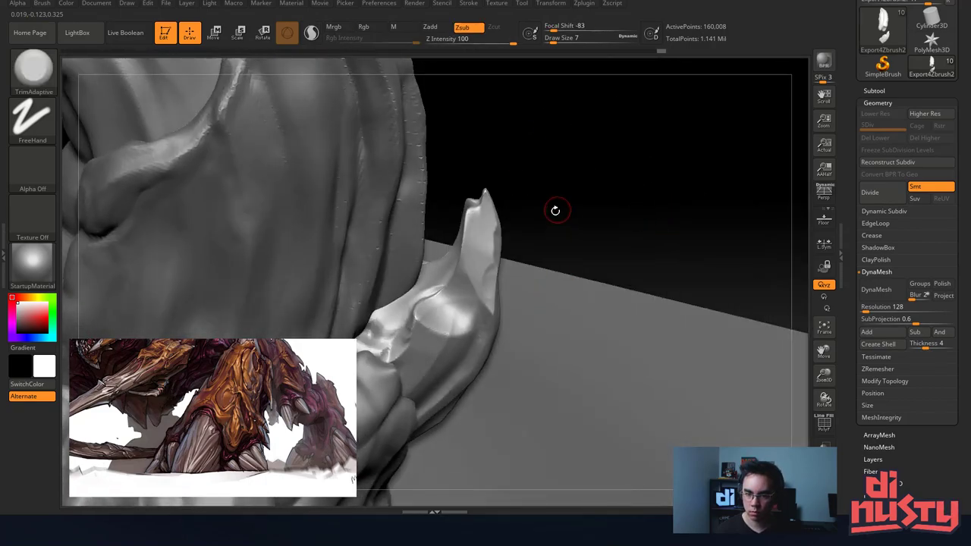
mouse_move(582, 220)
right_mouse_down()
mouse_move(553, 216)
mouse_move(536, 182)
mouse_move(542, 240)
mouse_move(516, 219)
mouse_move(533, 251)
right_mouse_up()
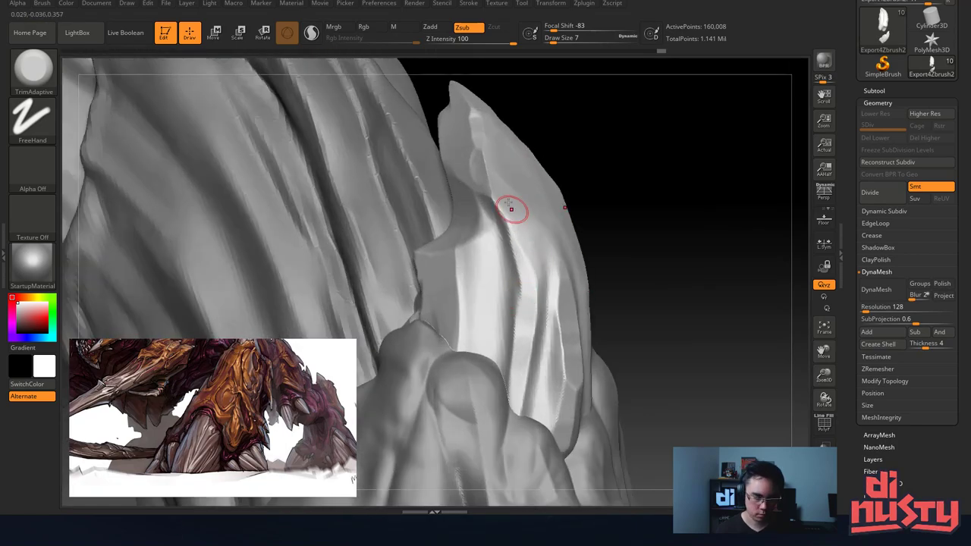
Carve lengthwise grooves up the heel claw from its base with DamStandard at draw size 7, redoing the first stroke.
key("b")
key("d")
key("s")
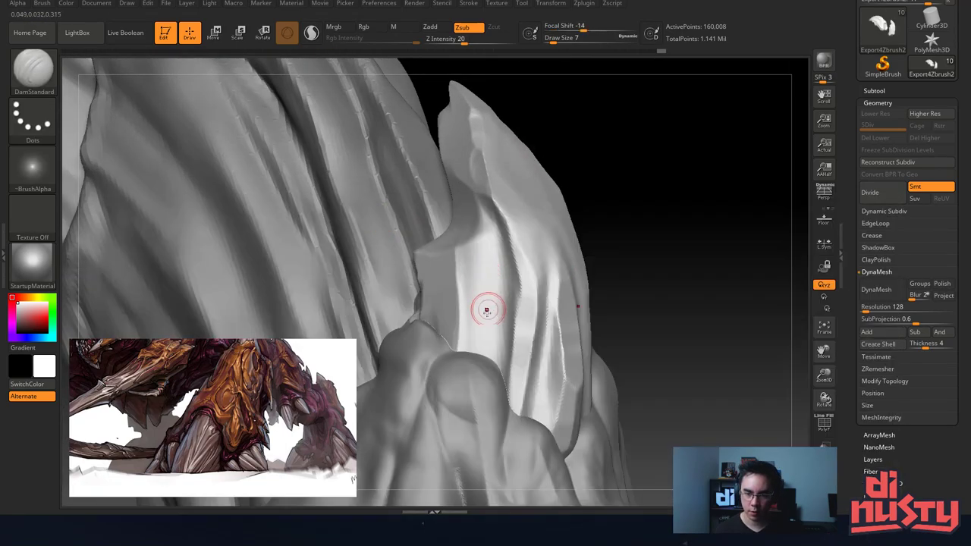
left_click_drag(496, 366, 496, 299)
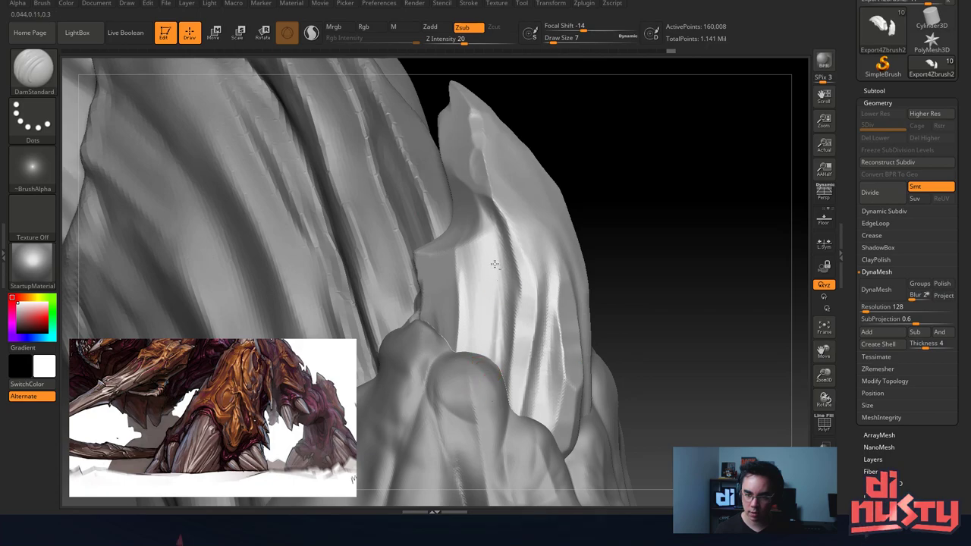
key("ctrl+z")
left_click_drag(497, 370, 512, 304)
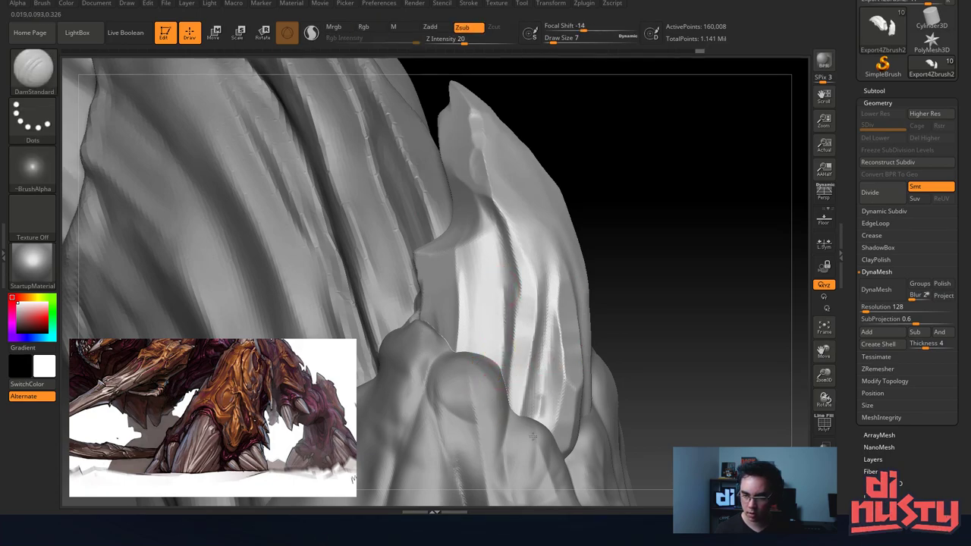
left_click_drag(529, 455, 531, 288)
right_click_drag(497, 261, 485, 288)
left_click_drag(509, 356, 523, 274)
Carve matching fine grooves down the opposite side of the heel claw toward its base with DamStandard.
right_click_drag(572, 350, 555, 364)
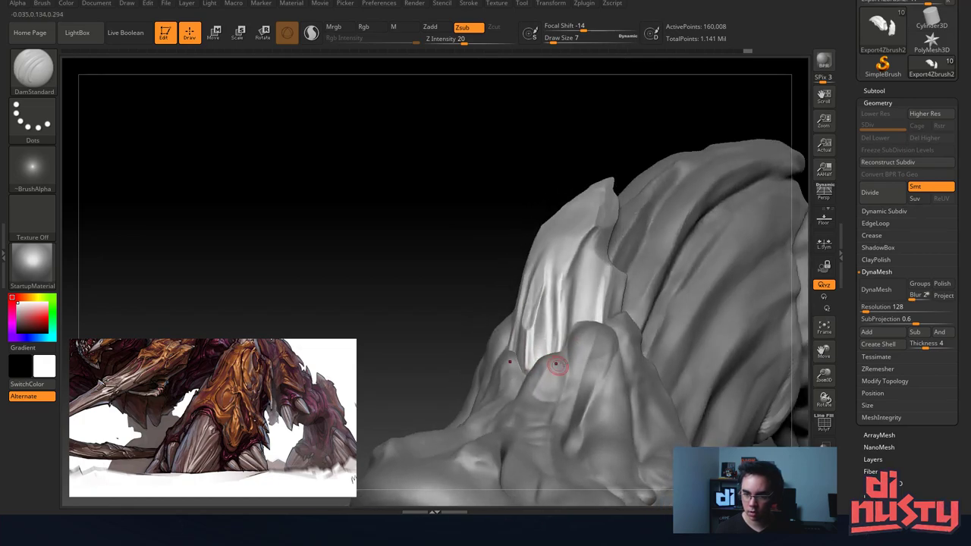
right_click_drag(593, 278, 574, 347)
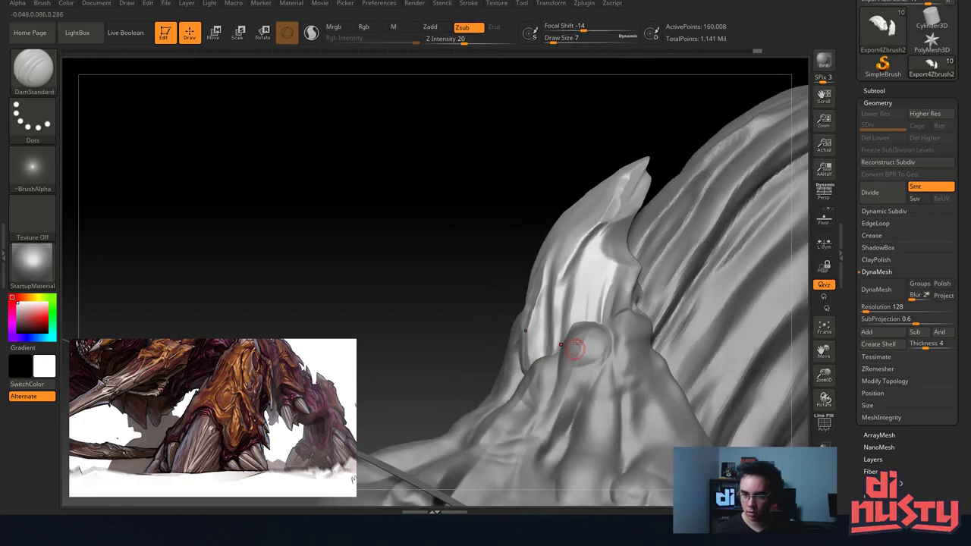
left_click_drag(591, 261, 576, 302)
left_click(571, 307)
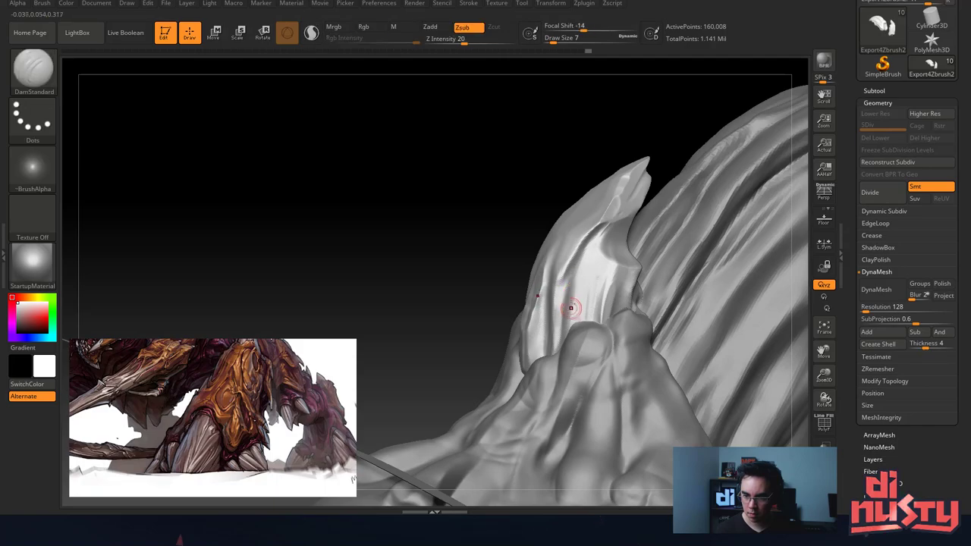
right_click_drag(612, 222, 640, 212)
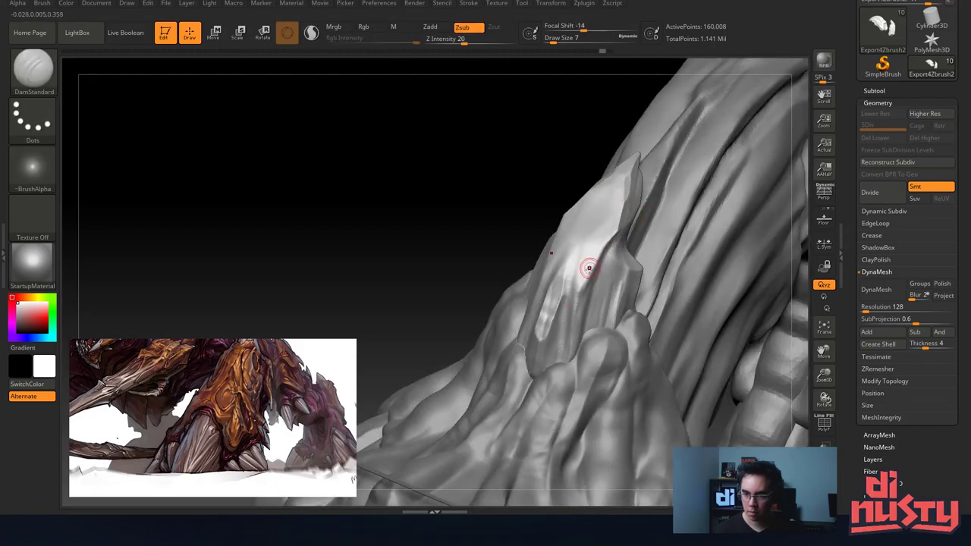
Trim the heel claw's grooved lower surface with the TrimSmoothBorder brush at draw size 16.
right_click_drag(615, 275, 548, 237, "alt")
key("b")
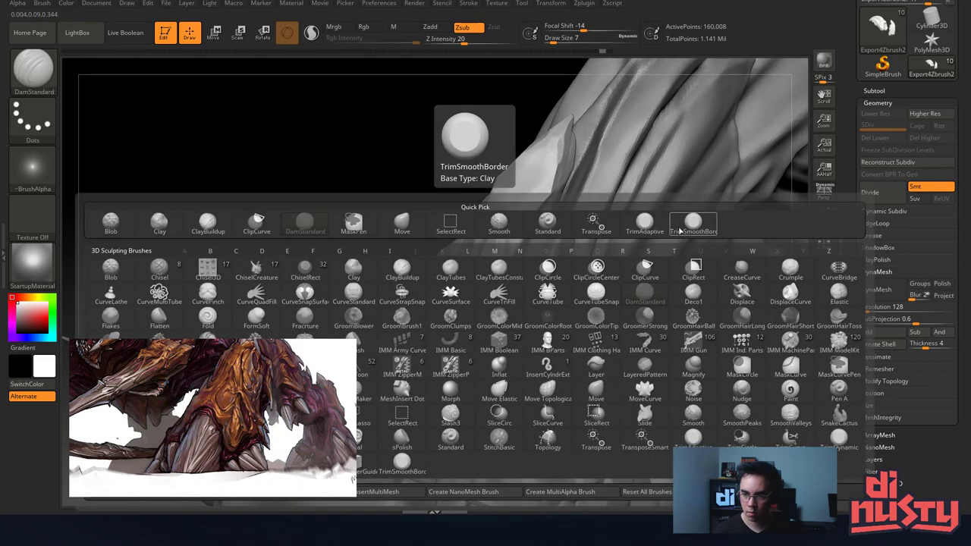
left_click(693, 223)
right_click(466, 274)
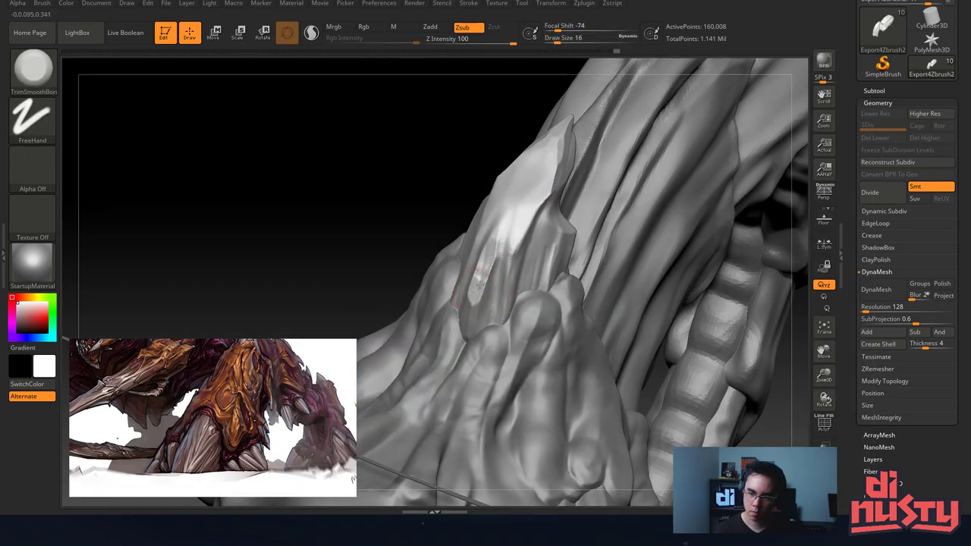
mouse_move(525, 225)
right_mouse_down()
mouse_move(521, 264)
mouse_move(495, 256)
right_mouse_up()
mouse_move(586, 194)
right_mouse_down()
mouse_move(546, 163)
mouse_move(557, 178)
mouse_move(526, 215)
mouse_move(614, 203)
mouse_move(579, 266)
right_mouse_up()
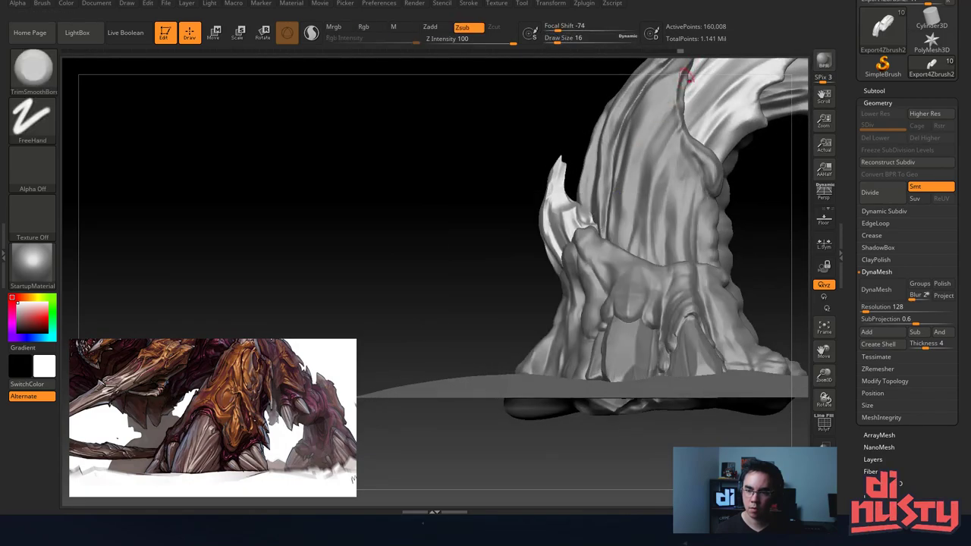
Adjust the curve of the heel claw's outer silhouette with the Move brush at draw size 68.
right_click_drag(687, 76, 701, 81)
key("b")
key("m")
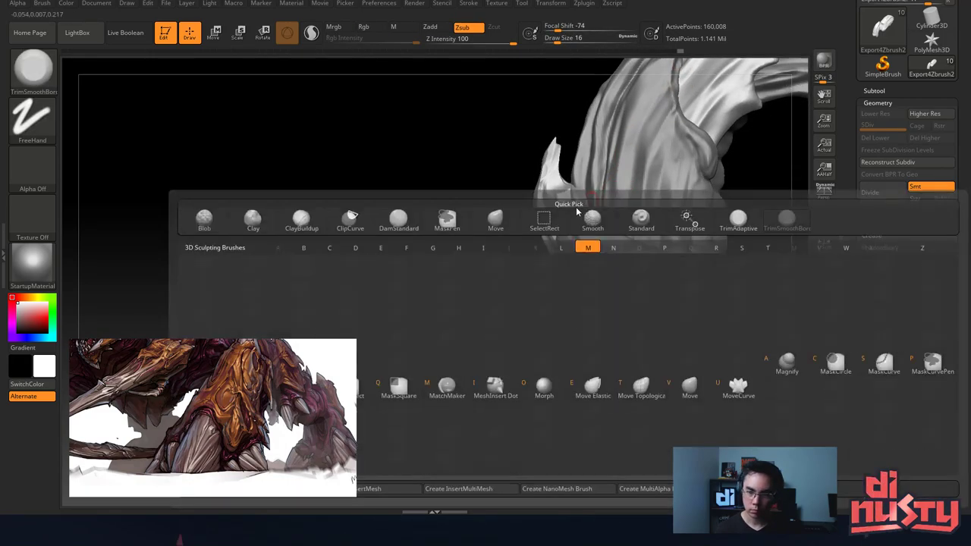
key("v")
key("space")
left_click_drag(574, 213, 519, 214)
mouse_move(532, 204)
left_mouse_down()
mouse_move(548, 205)
mouse_move(528, 223)
left_mouse_up()
key("space")
left_click(528, 223)
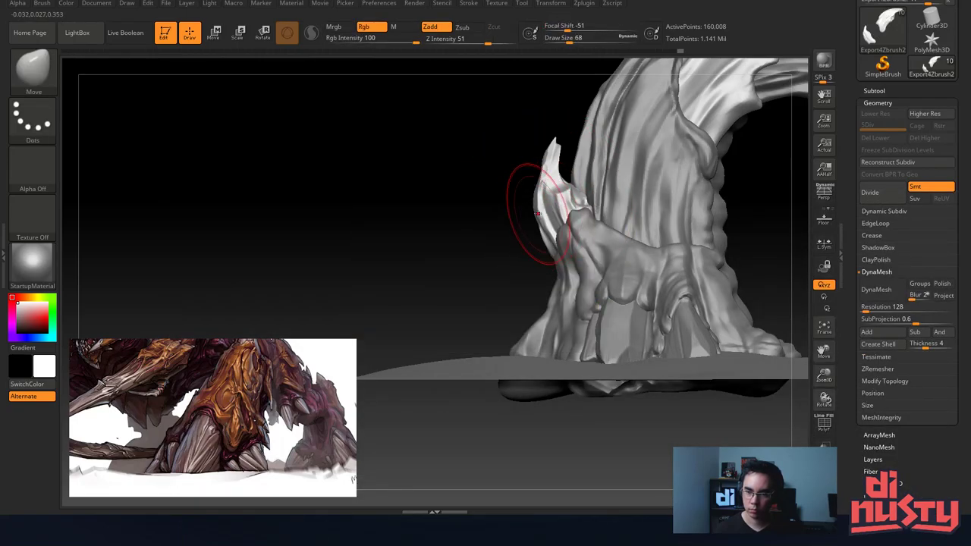
mouse_move(552, 209)
right_mouse_down()
mouse_move(643, 206)
mouse_move(559, 217)
mouse_move(562, 209)
mouse_move(520, 195)
mouse_move(534, 234)
mouse_move(483, 222)
mouse_move(523, 247)
mouse_move(552, 195)
right_mouse_up()
key("space")
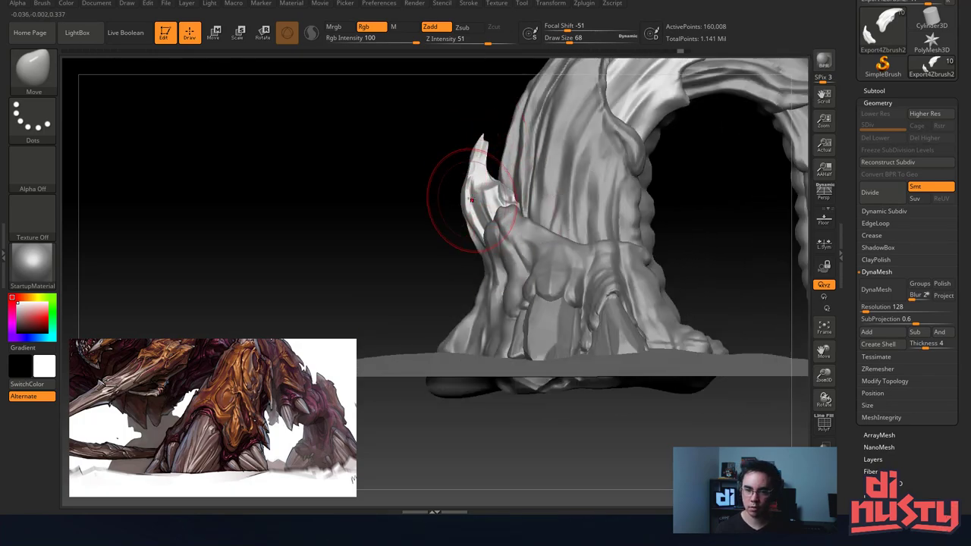
left_click_drag(479, 169, 466, 207)
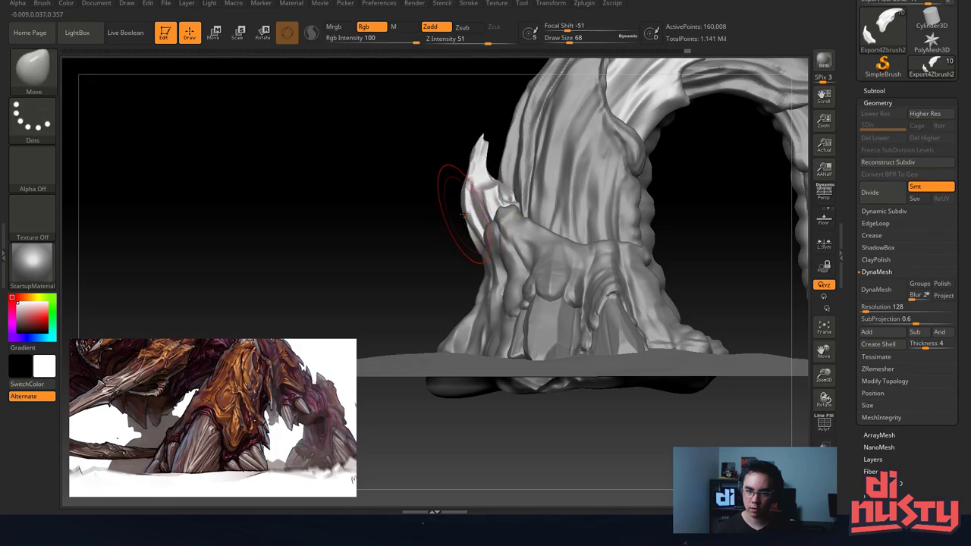
left_click_drag(468, 212, 463, 213)
Select the foot subtool, then build up and smooth the skin fold beside the heel claw's base with ClayBuildup at draw size 23.
mouse_move(522, 182)
right_mouse_down("ctrl")
mouse_move(523, 212)
mouse_move(596, 265)
right_mouse_up("ctrl")
left_click(532, 218, "alt")
key("b")
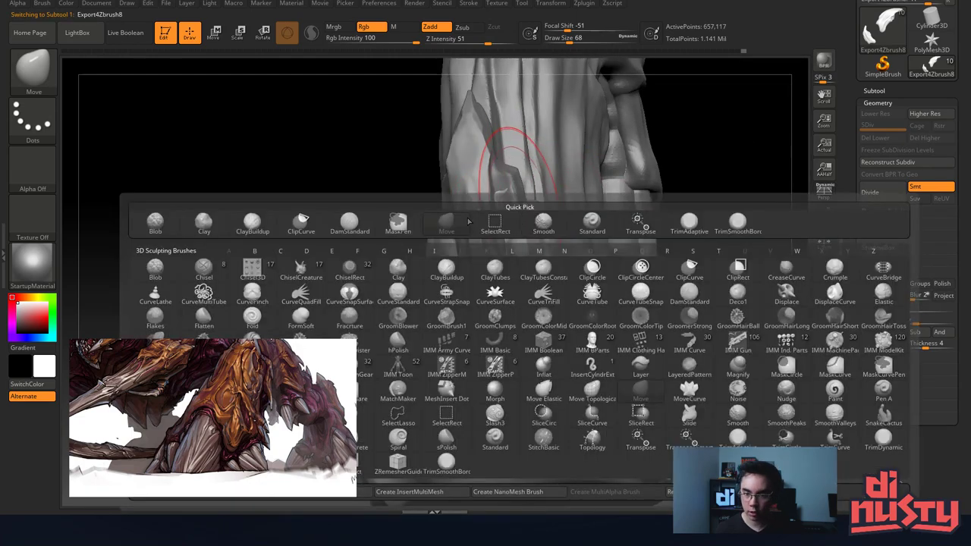
left_click(268, 219)
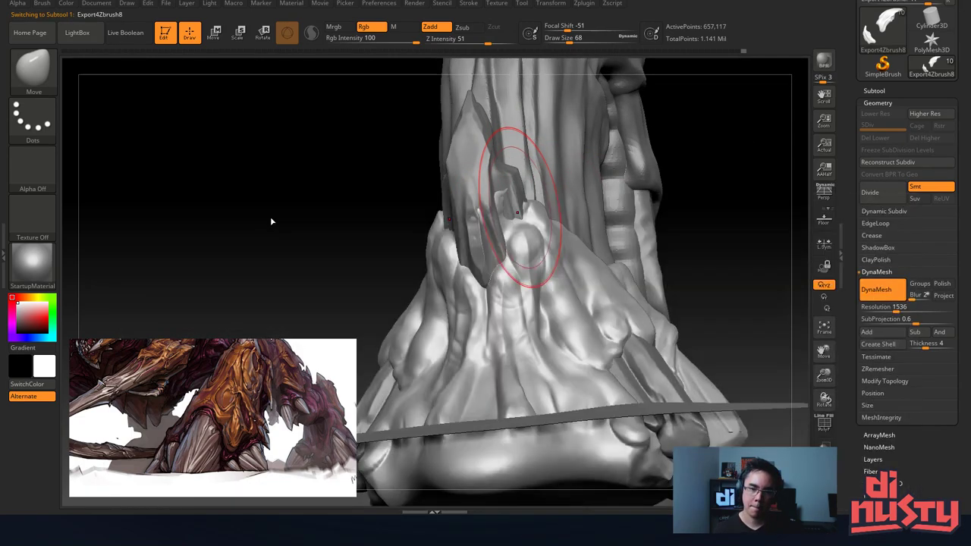
key("space")
left_click_drag(517, 194, 505, 194)
mouse_move(529, 191)
right_mouse_down("alt")
mouse_move(537, 197)
mouse_move(500, 215)
right_mouse_up("alt")
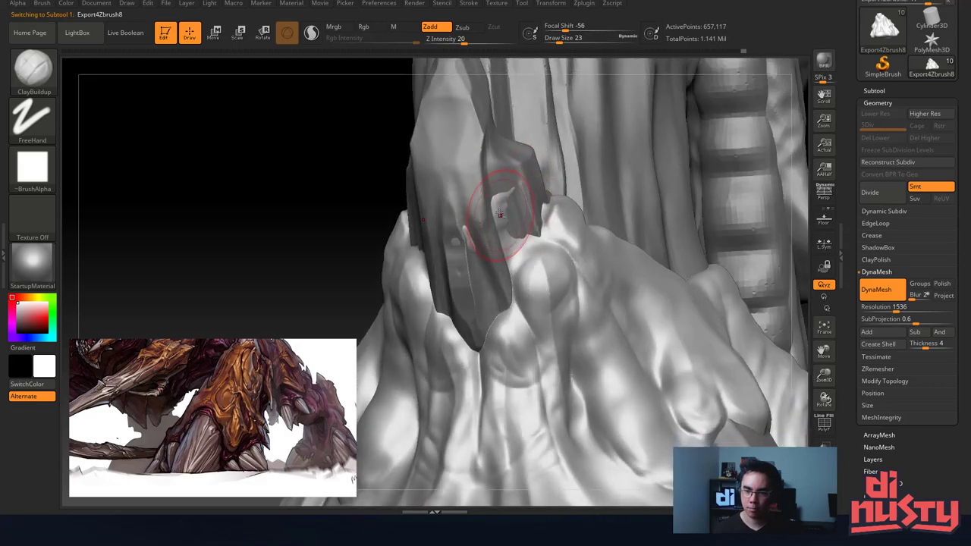
mouse_move(535, 250)
left_mouse_down("shift")
mouse_move(529, 283)
mouse_move(524, 252)
mouse_move(514, 254)
mouse_move(541, 257)
mouse_move(506, 238)
left_mouse_up("shift")
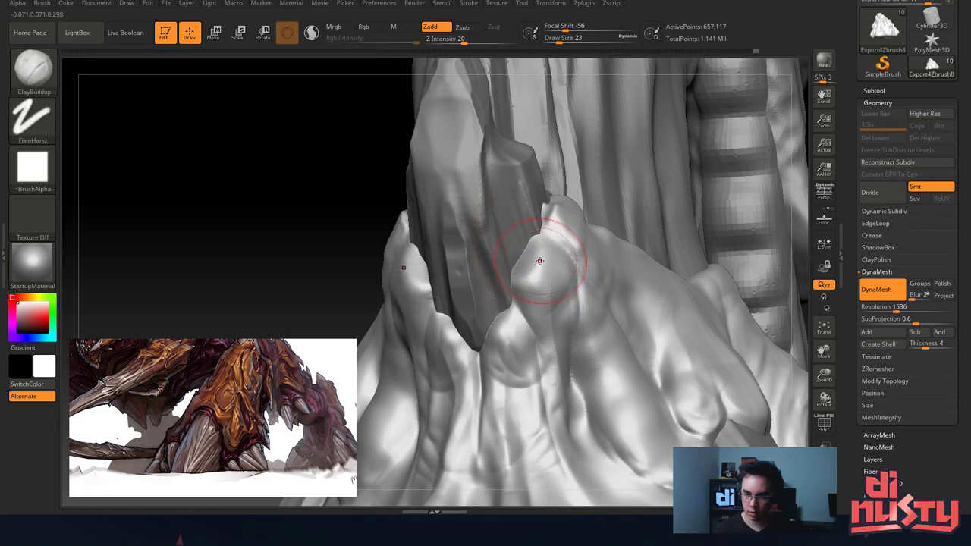
Refine and smooth the rounded skin fold beside the heel claw's base with DamStandard at draw size 14.
key("b")
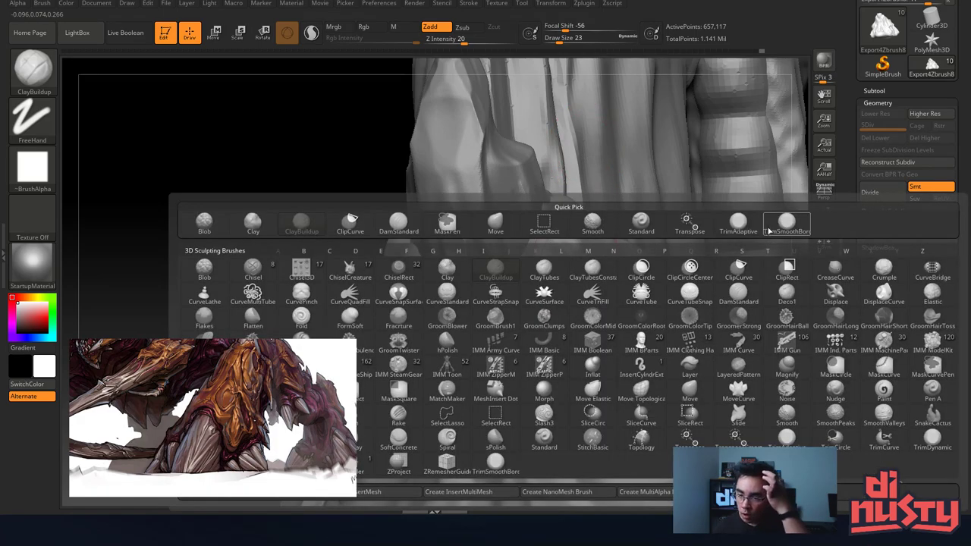
key("d")
key("s")
mouse_move(485, 219)
right_mouse_down()
mouse_move(553, 256)
mouse_move(527, 226)
right_mouse_up()
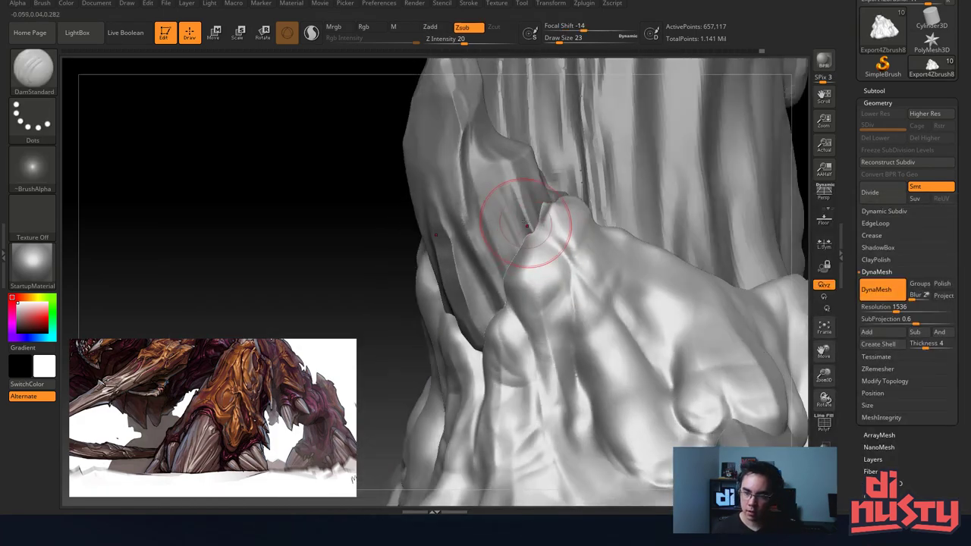
key("space")
left_click_drag(581, 246, 572, 244)
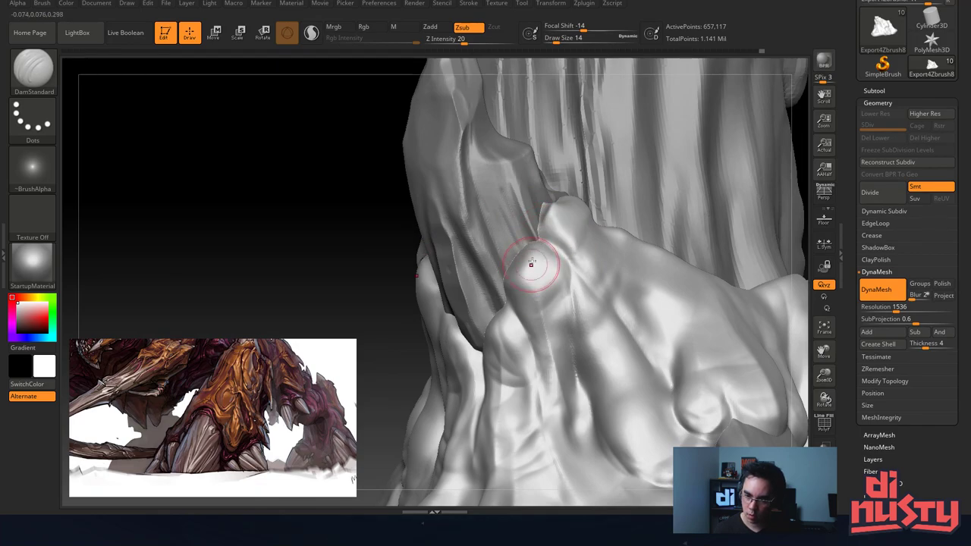
right_click_drag(521, 257, 513, 286)
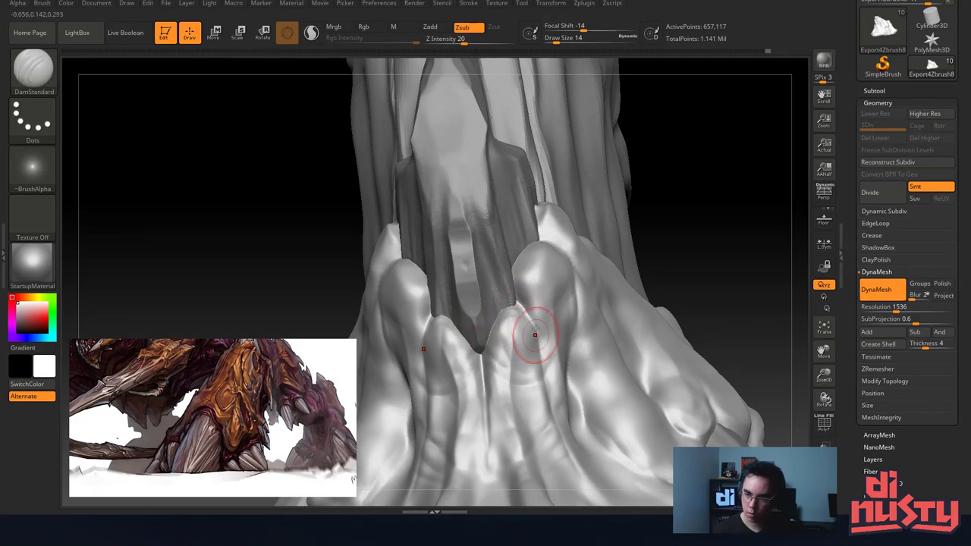
mouse_move(535, 333)
right_mouse_down()
mouse_move(520, 195)
mouse_move(513, 222)
mouse_move(544, 245)
mouse_move(548, 194)
right_mouse_up()
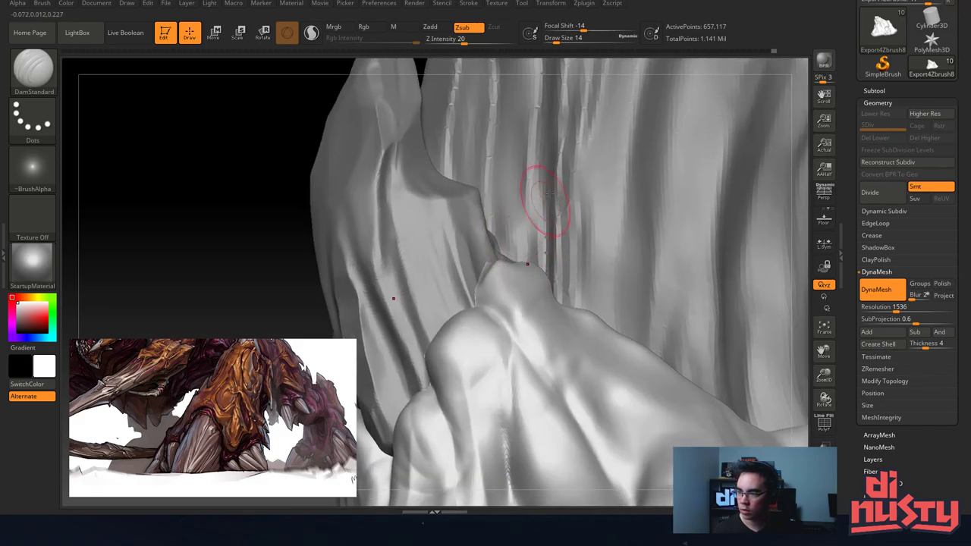
mouse_move(503, 262)
right_mouse_down()
mouse_move(498, 275)
mouse_move(520, 272)
right_mouse_up()
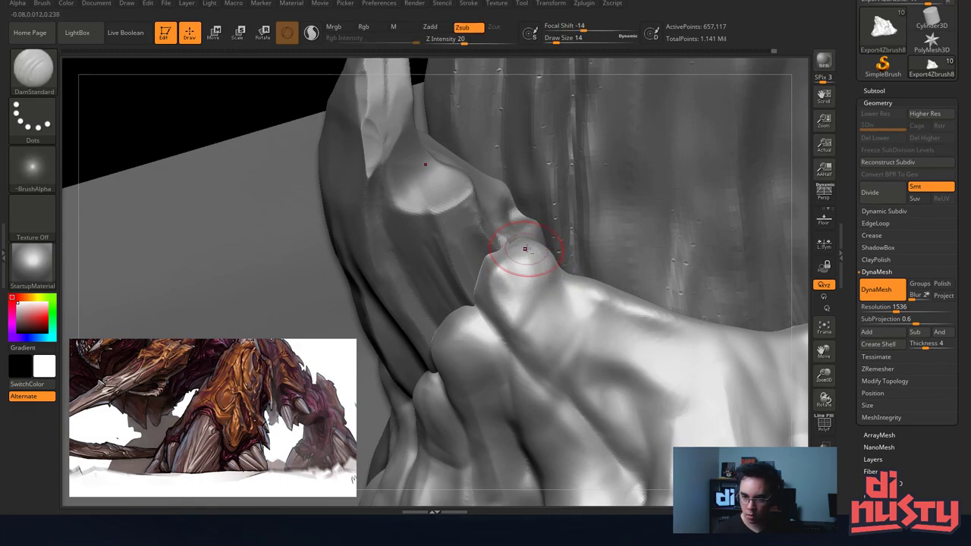
key("shift")
key("shift")
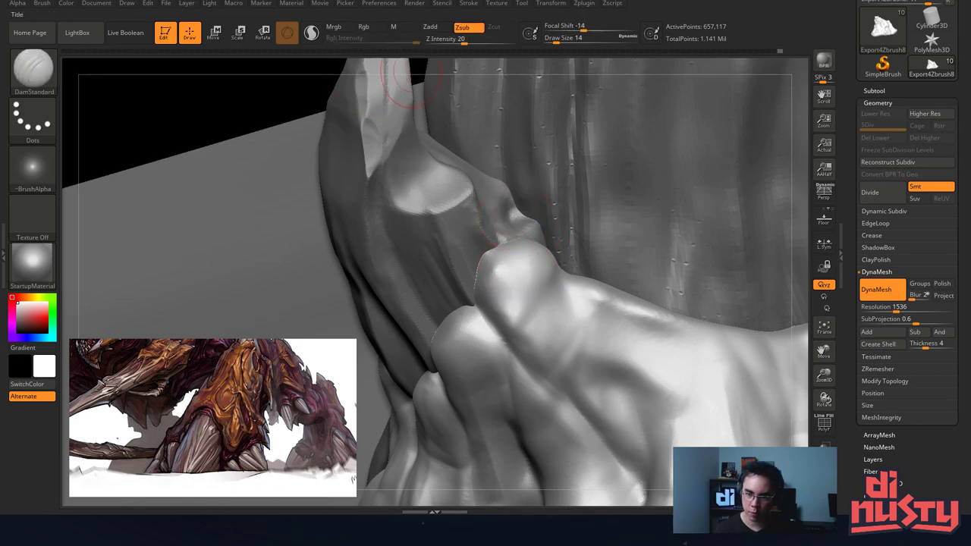
right_click_drag(507, 291, 485, 299)
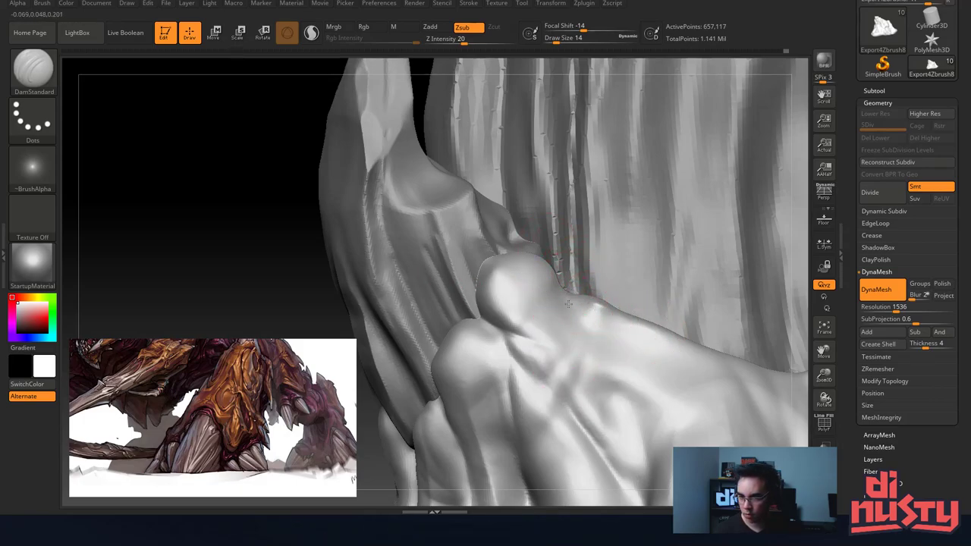
Carve wrinkles along the foot skin's upper rim and the vertical fold below it, smoothing between the DamStandard strokes.
right_click_drag(657, 340, 555, 326)
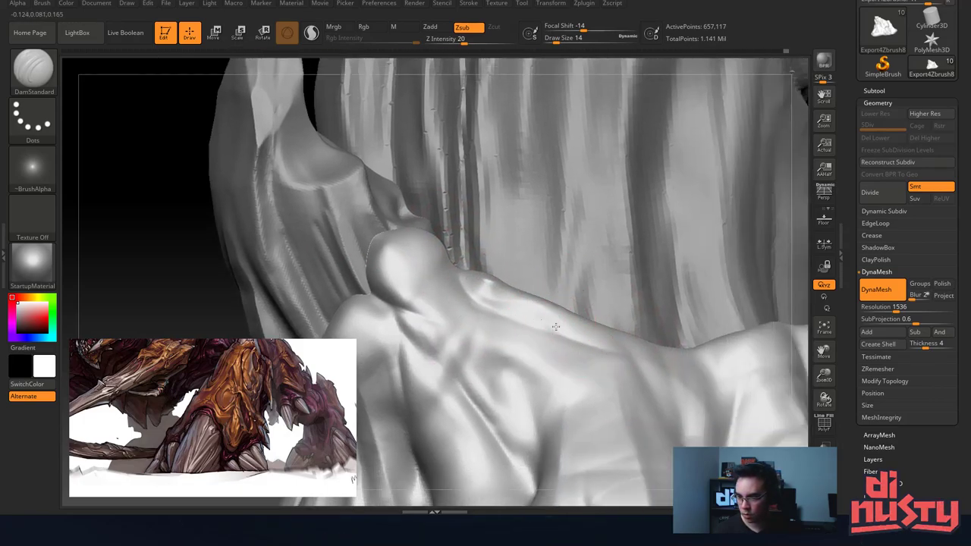
mouse_move(787, 334)
right_mouse_down()
mouse_move(739, 341)
mouse_move(596, 312)
mouse_move(659, 322)
right_mouse_up()
mouse_move(613, 334)
left_mouse_down()
mouse_move(697, 323)
mouse_move(604, 330)
left_mouse_up()
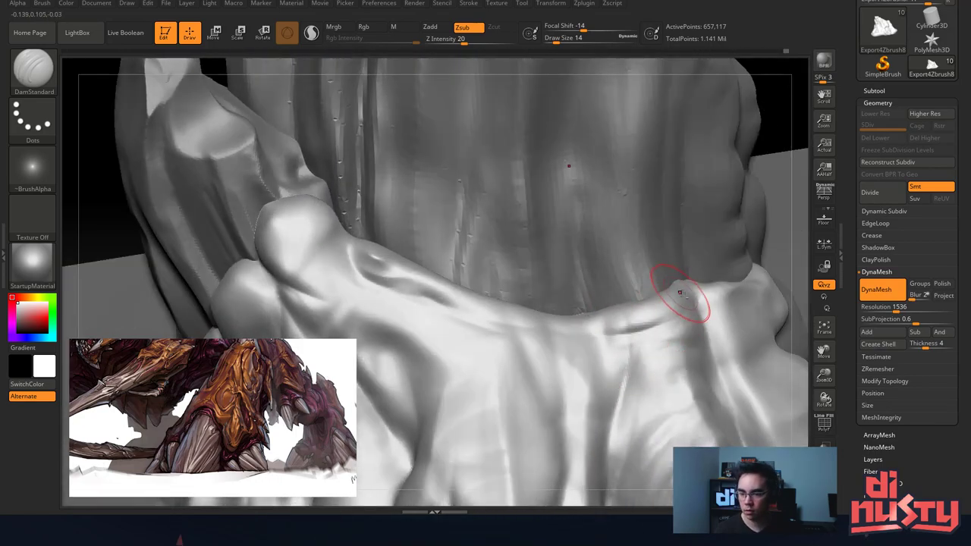
mouse_move(683, 297)
left_mouse_down()
mouse_move(606, 322)
mouse_move(482, 303)
left_mouse_up()
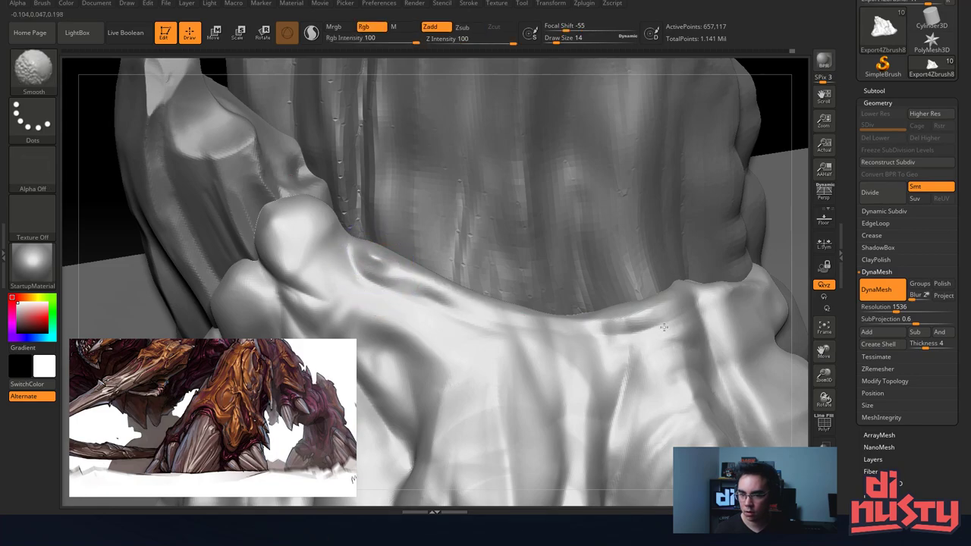
mouse_move(676, 330)
left_mouse_down()
mouse_move(584, 343)
mouse_move(596, 461)
left_mouse_up()
left_click_drag(605, 354, 605, 486)
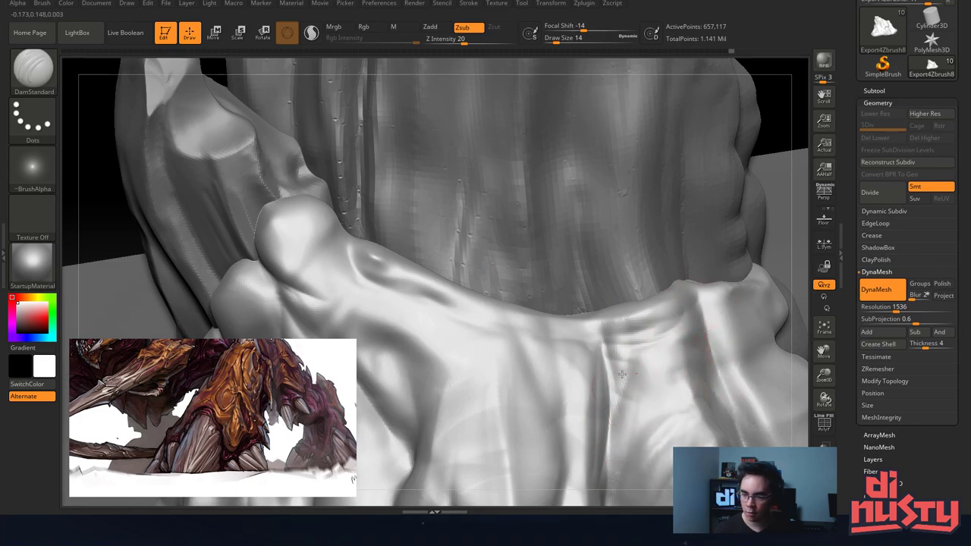
left_click_drag(676, 369, 619, 370)
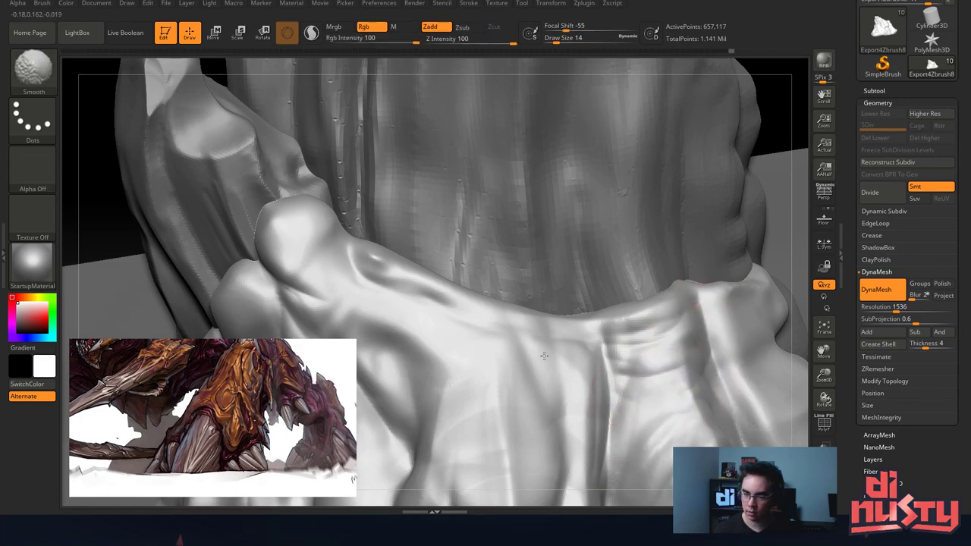
mouse_move(367, 254)
left_mouse_down("shift")
mouse_move(382, 269)
mouse_move(373, 263)
left_mouse_up("shift")
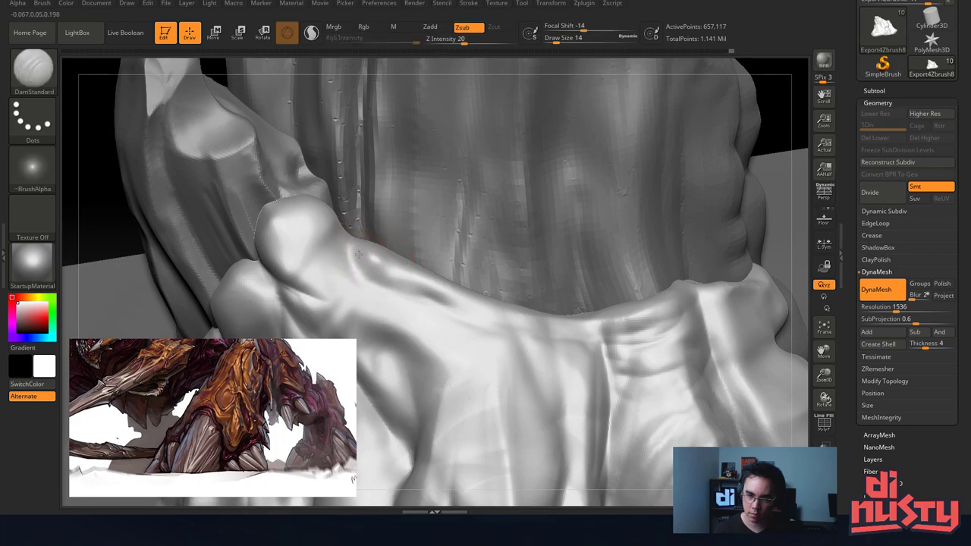
Deepen the groove under the foot's rim, running away from the rounded fold at the heel claw's base.
right_click_drag(358, 231, 368, 247)
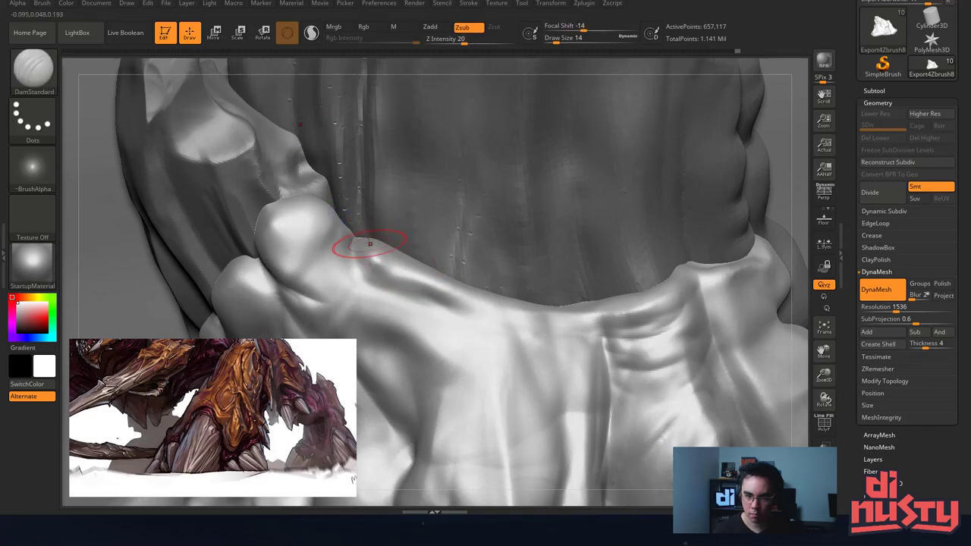
mouse_move(357, 246)
left_mouse_down()
mouse_move(383, 286)
mouse_move(500, 311)
left_mouse_up()
left_click_drag(438, 306, 500, 329)
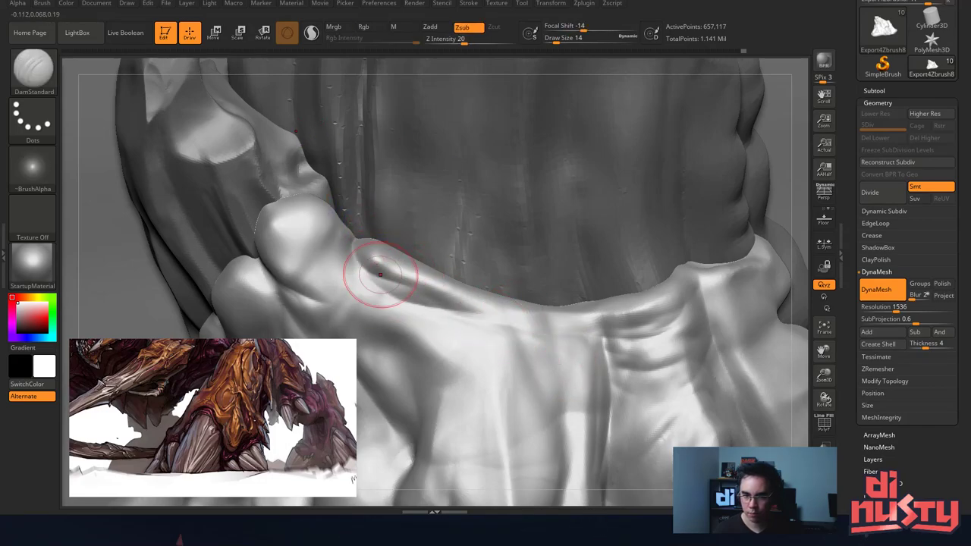
left_click_drag(376, 276, 467, 305)
key("shift")
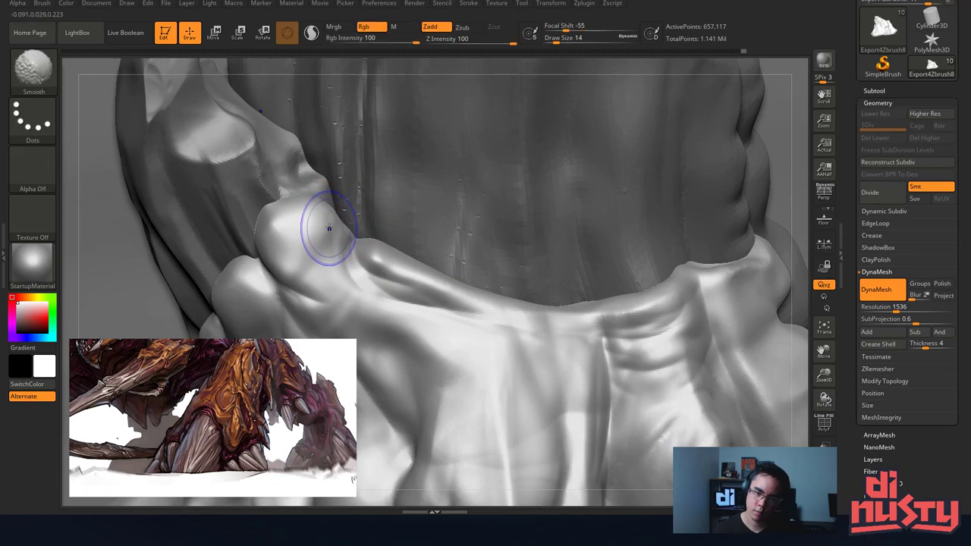
Carve diagonal creases from the rounded claw-base folds down across the side of the foot with DamStandard.
right_click_drag(311, 250, 300, 260)
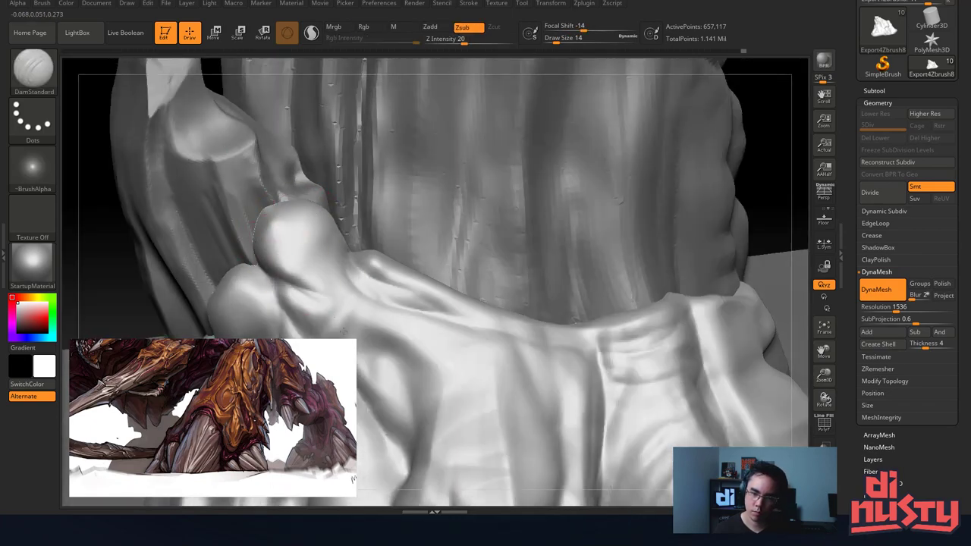
right_click_drag(344, 316, 383, 305)
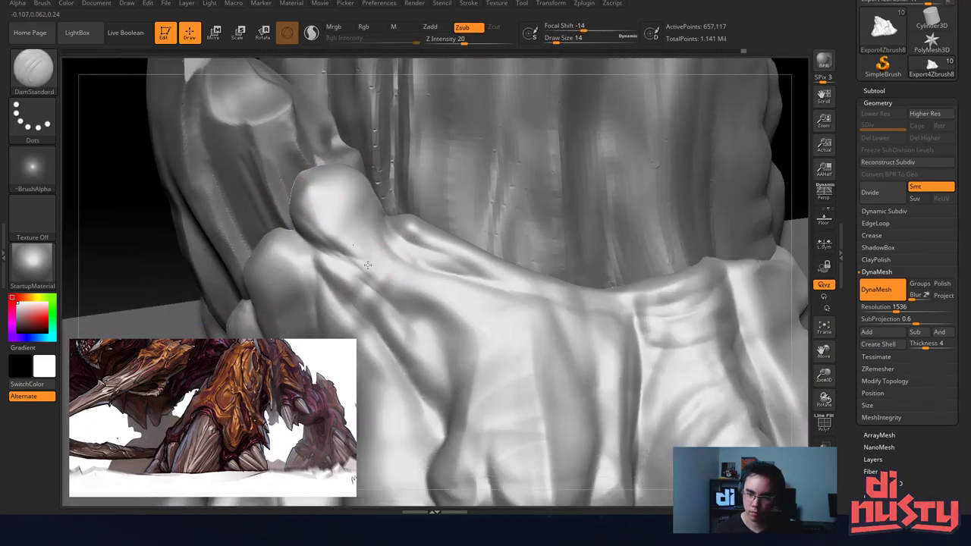
left_click_drag(328, 255, 449, 415)
left_click_drag(379, 262, 455, 323)
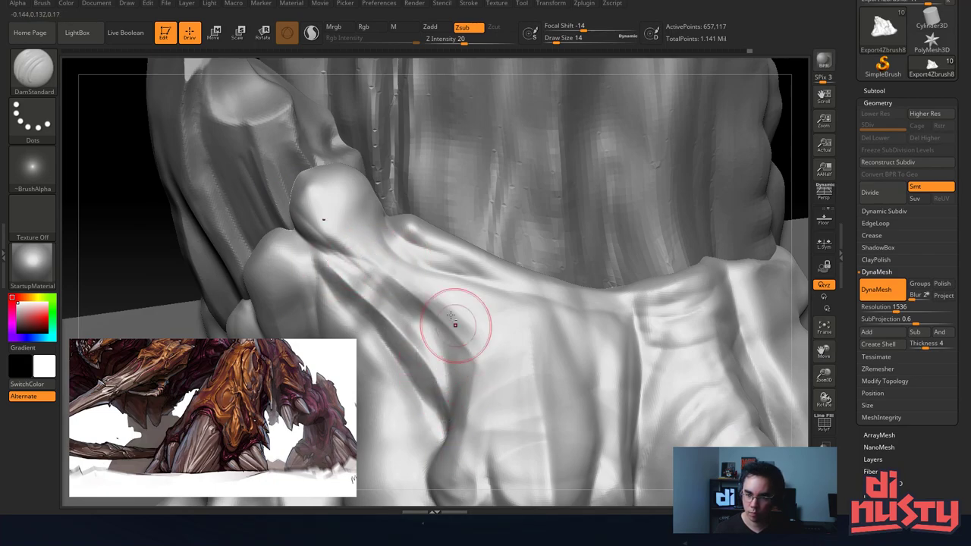
left_click_drag(392, 225, 508, 274)
right_click_drag(601, 236, 600, 209, "alt")
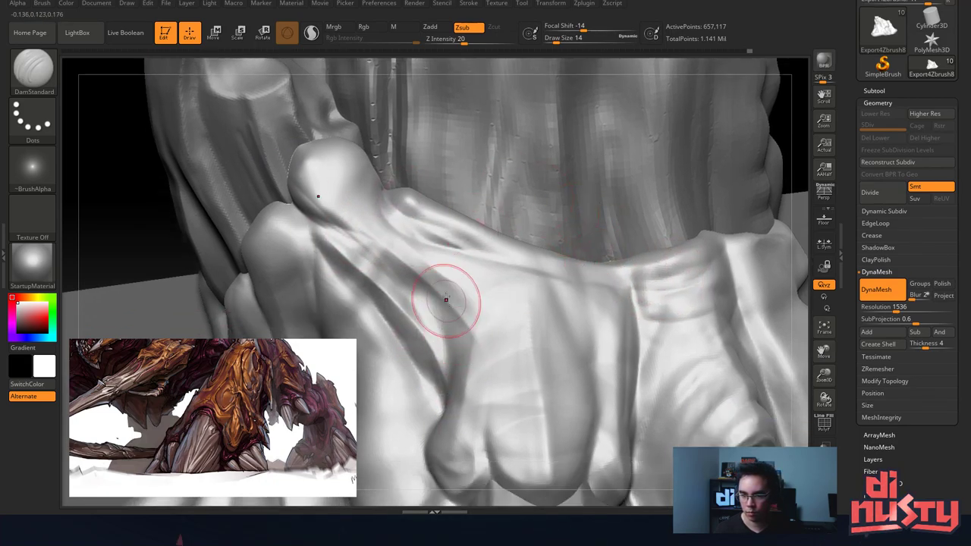
left_click_drag(403, 256, 461, 341)
mouse_move(546, 448)
left_mouse_down()
mouse_move(507, 341)
mouse_move(478, 311)
mouse_move(451, 251)
left_mouse_up()
key("ctrl+z")
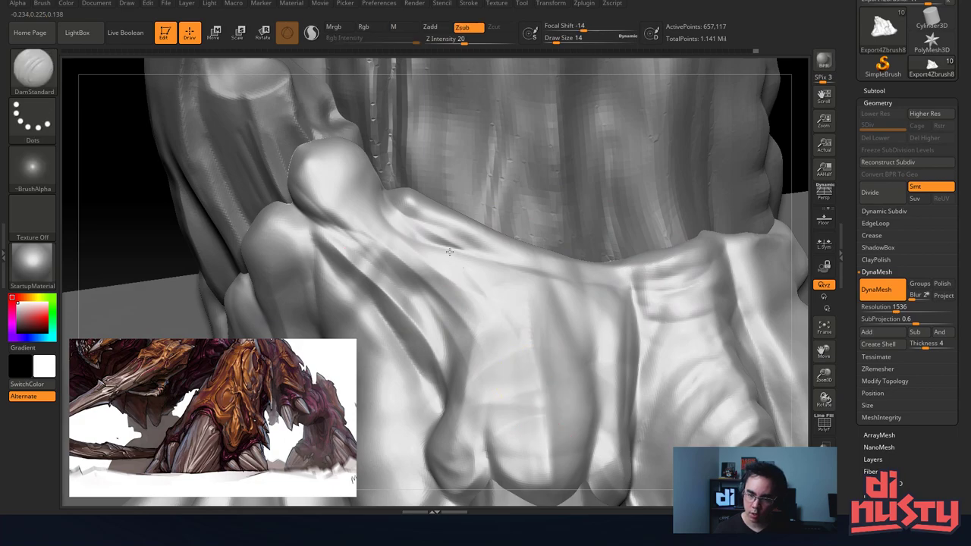
key("ctrl+z")
Carve a long curved crease from the central hanging skin flap up toward the claw-base fold.
left_click_drag(540, 418, 441, 249)
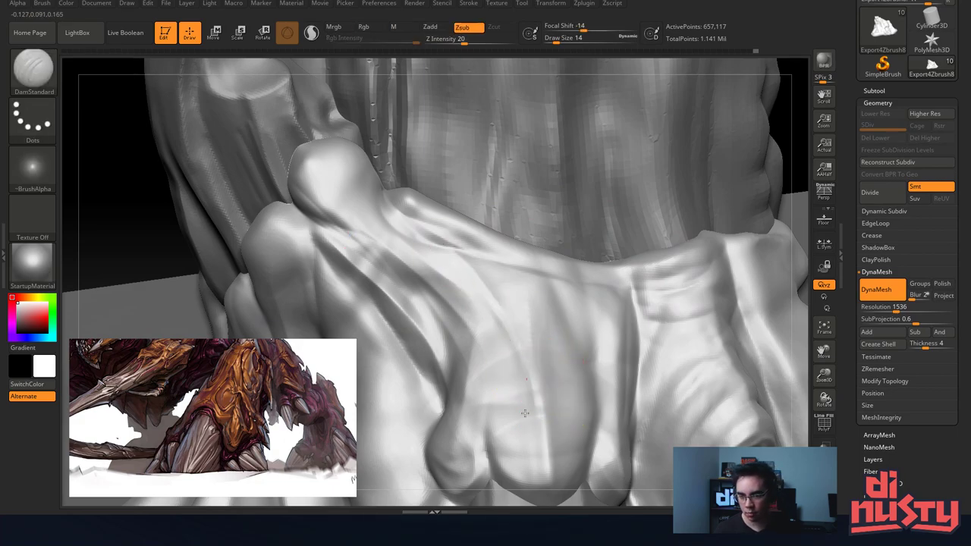
mouse_move(549, 398)
right_mouse_down("ctrl")
mouse_move(510, 275)
mouse_move(520, 267)
mouse_move(504, 260)
mouse_move(523, 330)
mouse_move(541, 342)
right_mouse_up("ctrl")
right_click_drag(562, 306, 585, 185)
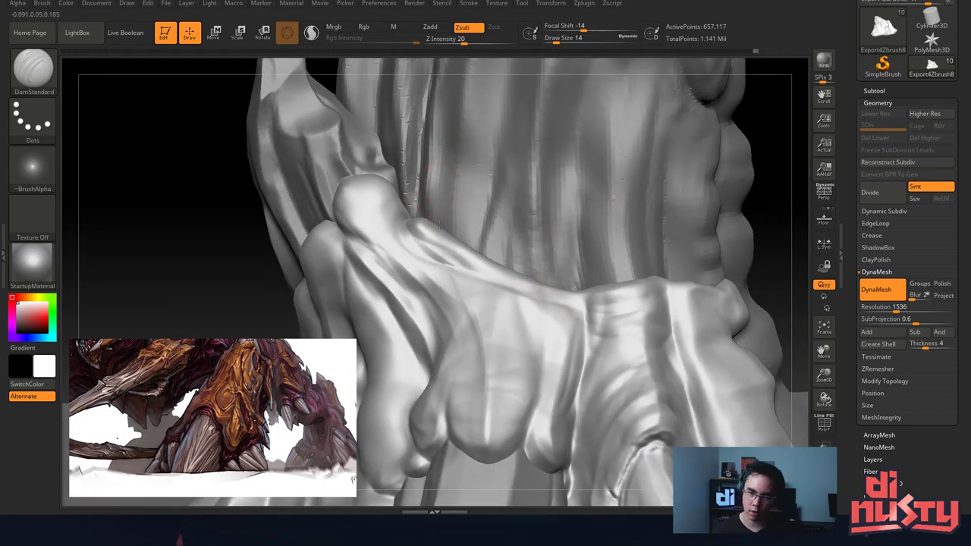
right_click_drag(438, 224, 438, 252)
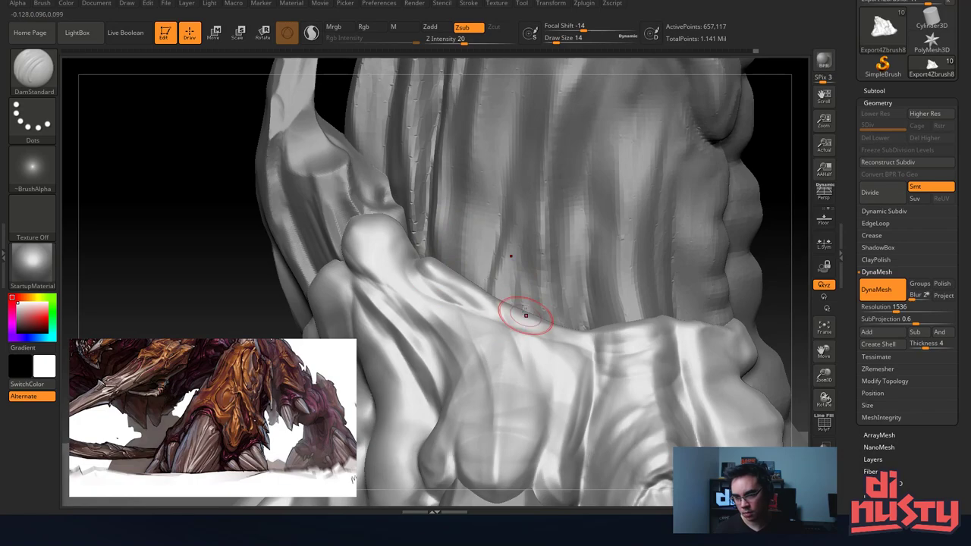
mouse_move(524, 314)
right_mouse_down()
mouse_move(521, 334)
mouse_move(530, 329)
right_mouse_up()
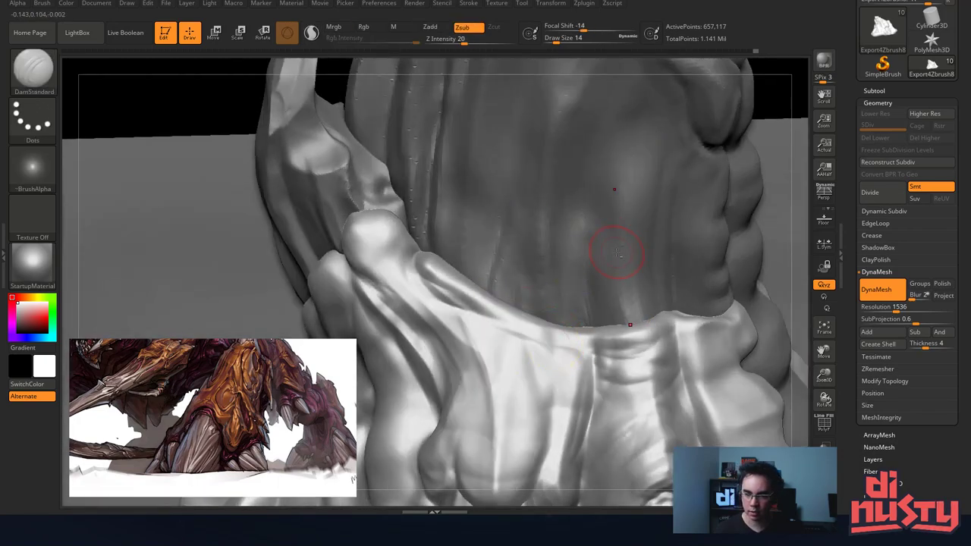
mouse_move(613, 249)
right_mouse_down()
mouse_move(566, 288)
mouse_move(494, 383)
right_mouse_up()
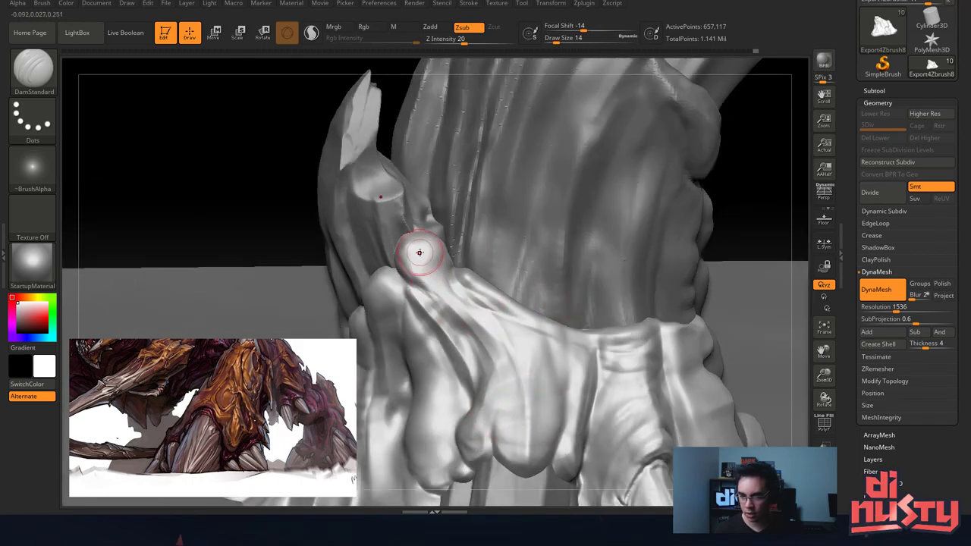
Smooth and re-carve the parallel creases running down from between the two rounded folds at the claw's base.
mouse_move(482, 250)
right_mouse_down()
mouse_move(464, 207)
mouse_move(500, 227)
mouse_move(490, 260)
mouse_move(477, 206)
right_mouse_up()
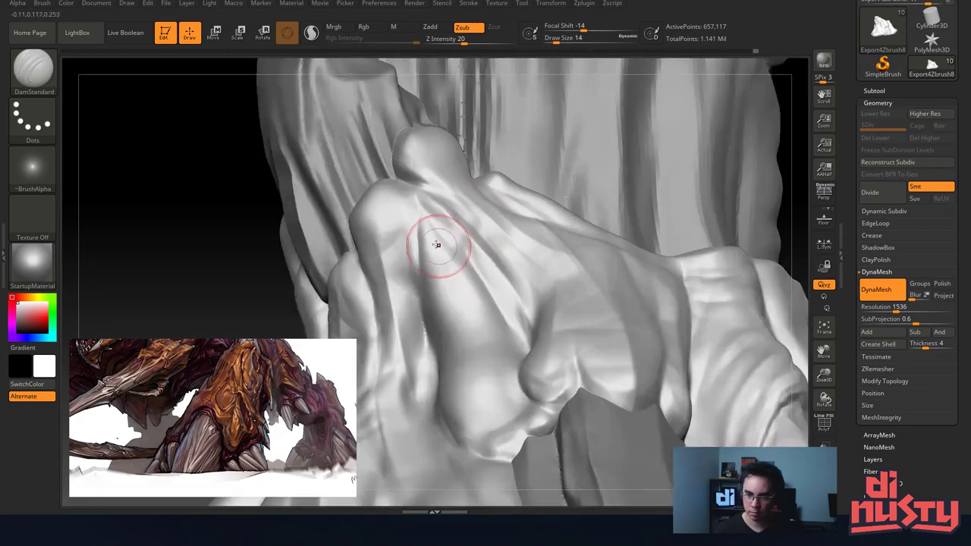
key("shift")
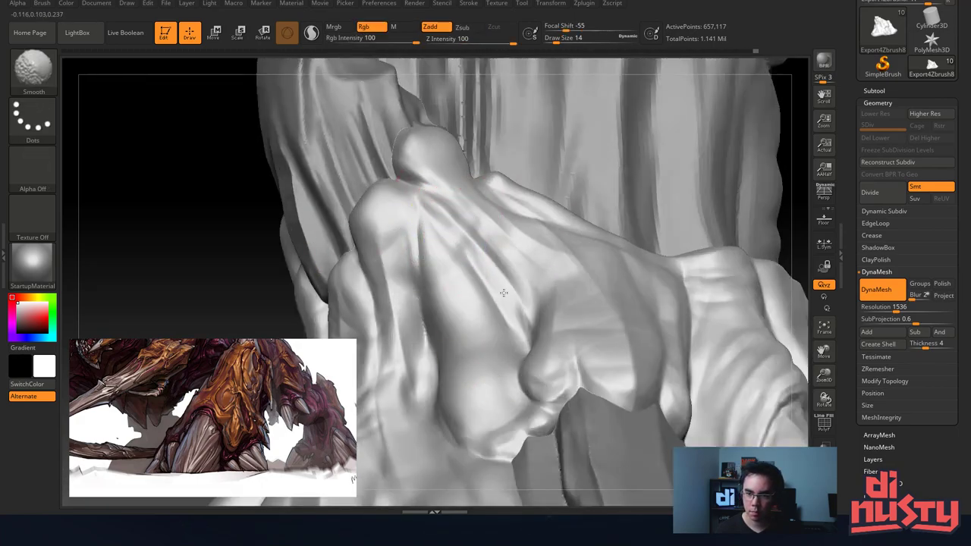
left_click_drag(416, 162, 496, 295)
left_click_drag(418, 188, 509, 307)
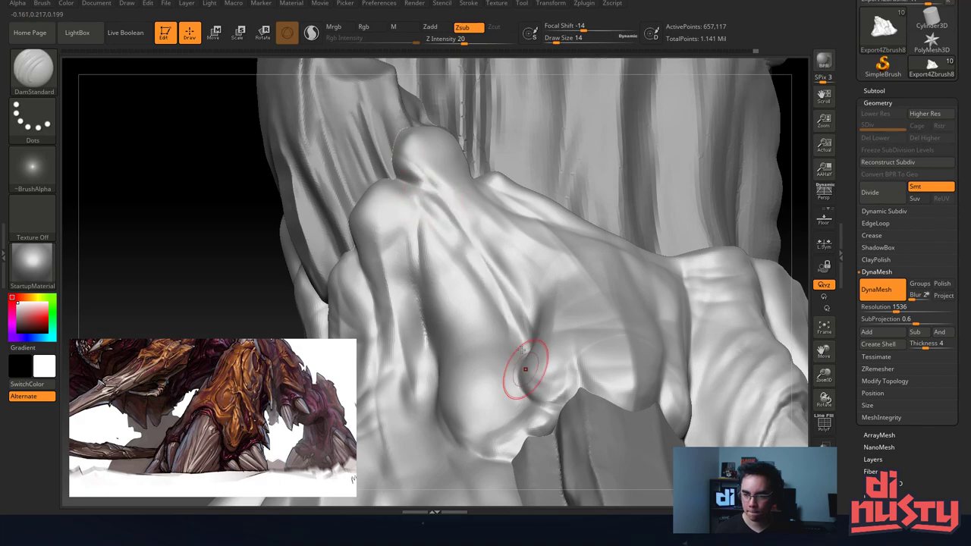
left_click_drag(476, 233, 500, 298)
Deepen the crease from the small hanging skin lobe up toward the claw's base and smooth its edge.
mouse_move(535, 360)
right_mouse_down()
mouse_move(531, 341)
mouse_move(540, 355)
right_mouse_up()
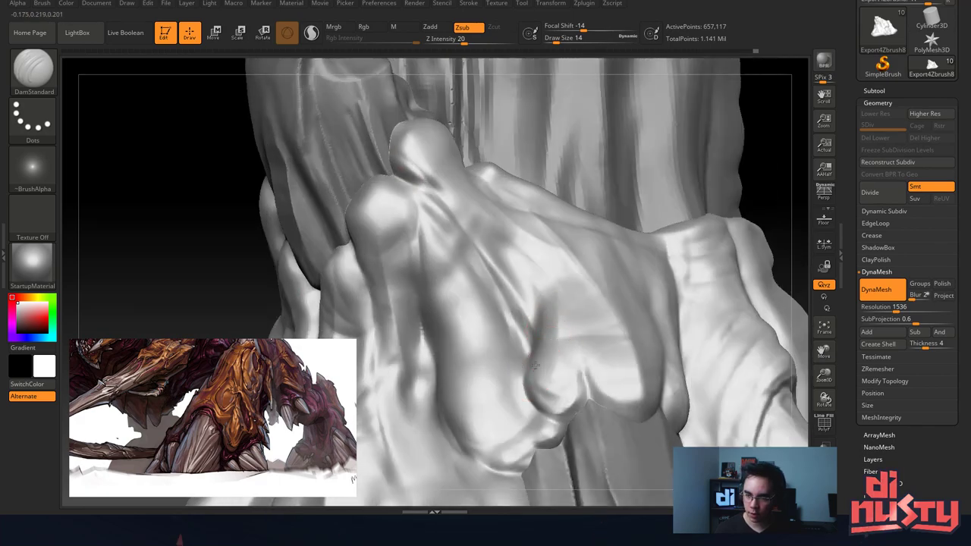
mouse_move(535, 375)
left_mouse_down()
mouse_move(543, 329)
mouse_move(512, 292)
left_mouse_up()
left_click_drag(533, 356, 498, 256)
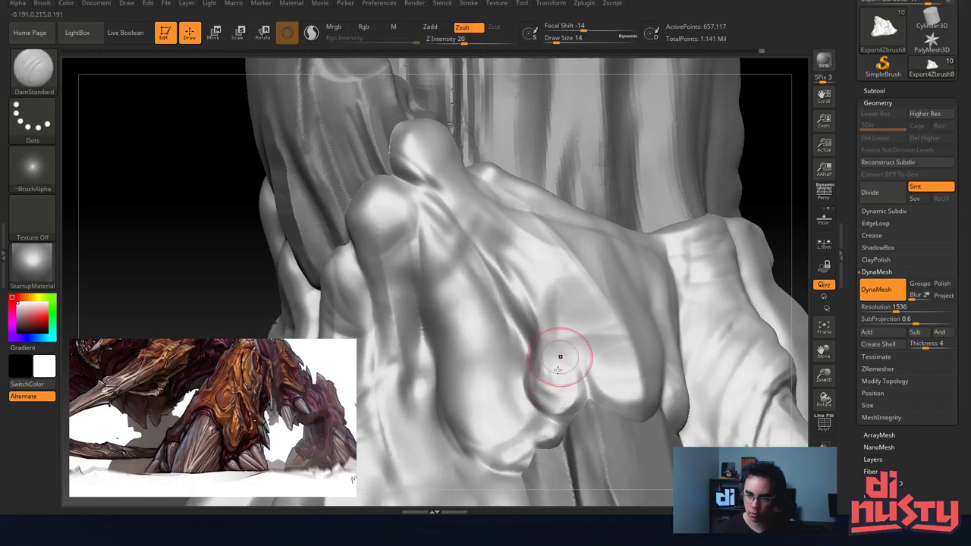
left_click_drag(535, 379, 533, 329)
left_click_drag(566, 374, 543, 341, "shift")
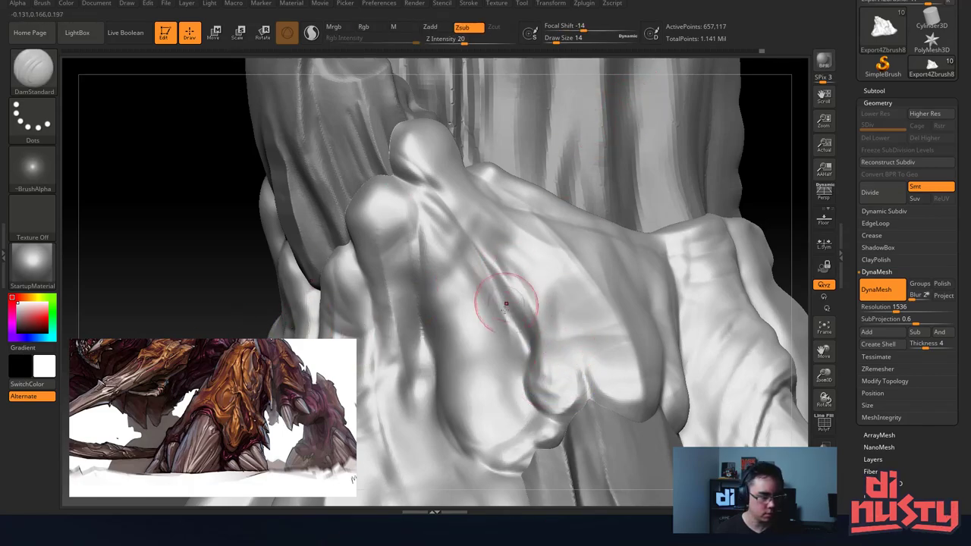
mouse_move(574, 173)
right_mouse_down()
mouse_move(559, 186)
mouse_move(430, 220)
mouse_move(466, 283)
right_mouse_up()
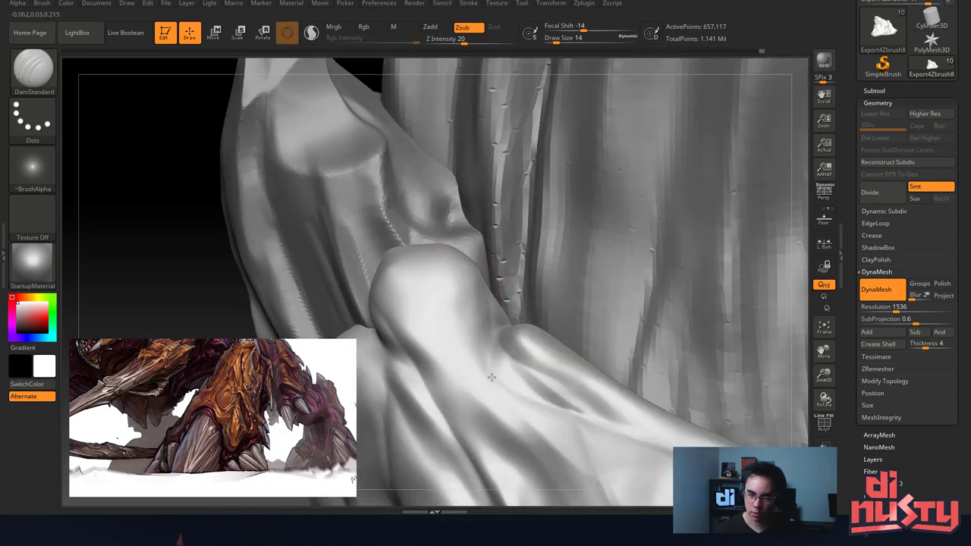
mouse_move(455, 445)
right_mouse_down()
mouse_move(483, 228)
mouse_move(475, 326)
right_mouse_up()
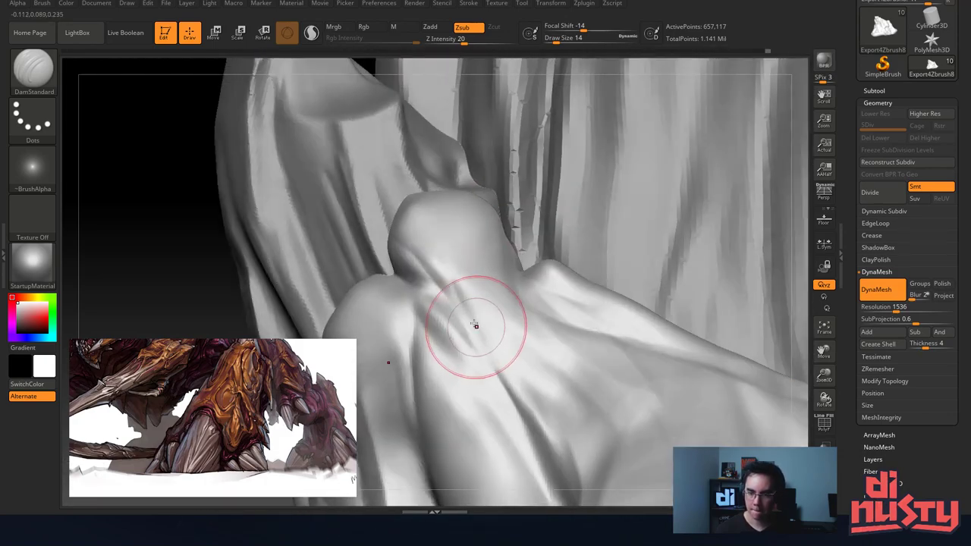
Carve parallel diagonal creases with DamStandard from the domed fold at the claw's base down the side of the foot.
left_click_drag(427, 260, 480, 352)
left_click_drag(428, 291, 480, 364)
left_click_drag(409, 264, 490, 443)
left_click_drag(469, 345, 502, 489)
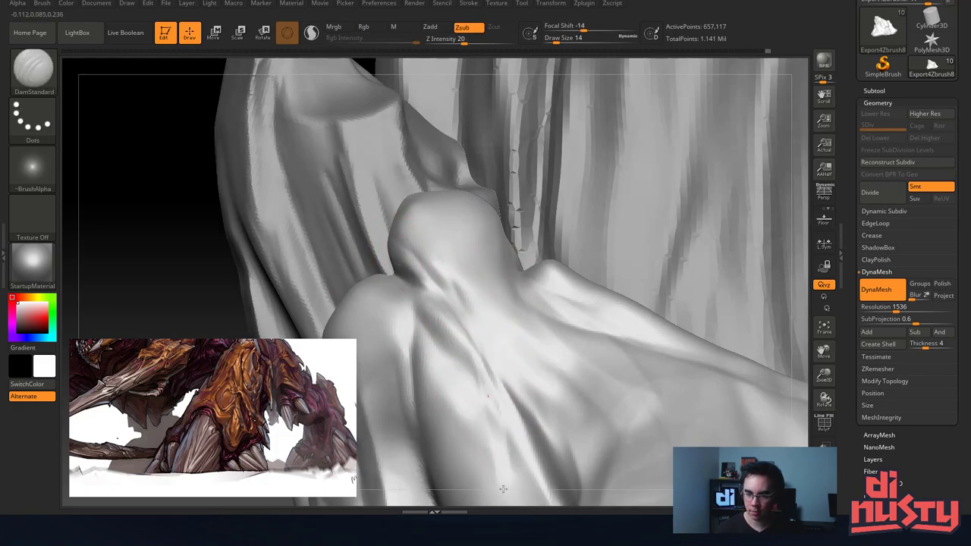
Save the sculpt.
right_click_drag(440, 235, 444, 297)
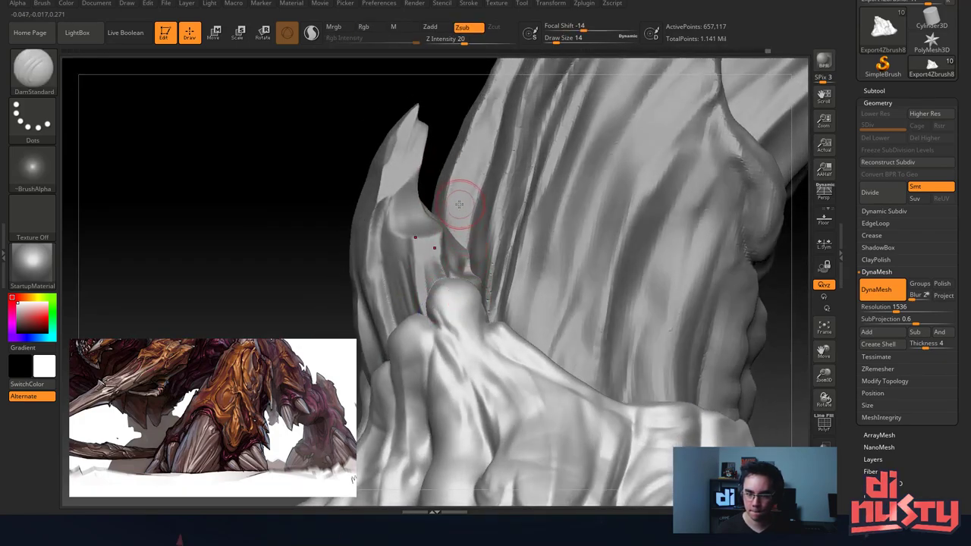
right_click_drag(494, 190, 564, 144)
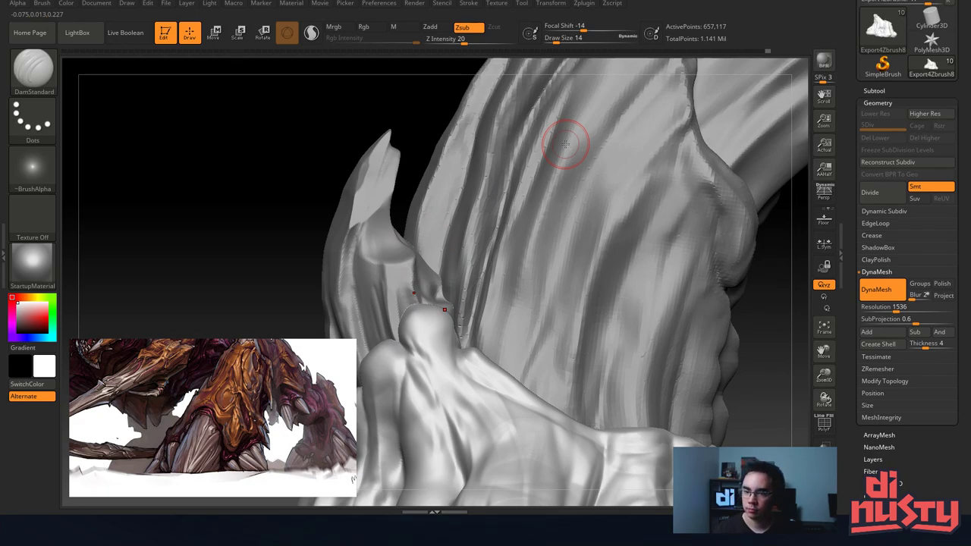
right_click_drag(694, 161, 547, 254)
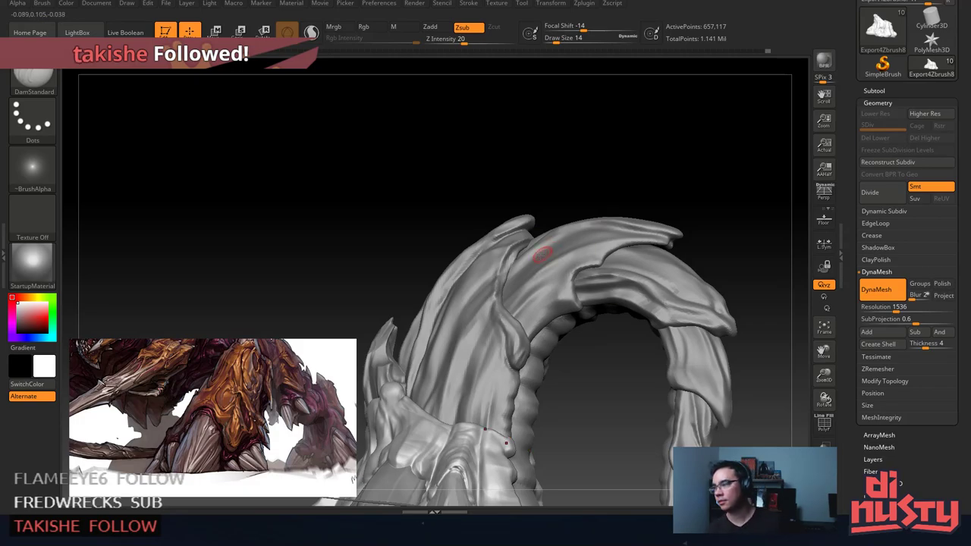
mouse_move(558, 268)
right_mouse_down()
mouse_move(546, 255)
mouse_move(567, 225)
mouse_move(542, 248)
mouse_move(567, 256)
mouse_move(567, 265)
mouse_move(561, 219)
mouse_move(535, 258)
mouse_move(599, 275)
mouse_move(648, 261)
mouse_move(607, 204)
mouse_move(606, 243)
mouse_move(493, 227)
mouse_move(521, 288)
mouse_move(537, 245)
right_mouse_up()
key("ctrl")
key("ctrl+s")
Make the large ridged leg plate above the foot the active subtool.
left_click(529, 241, "alt")
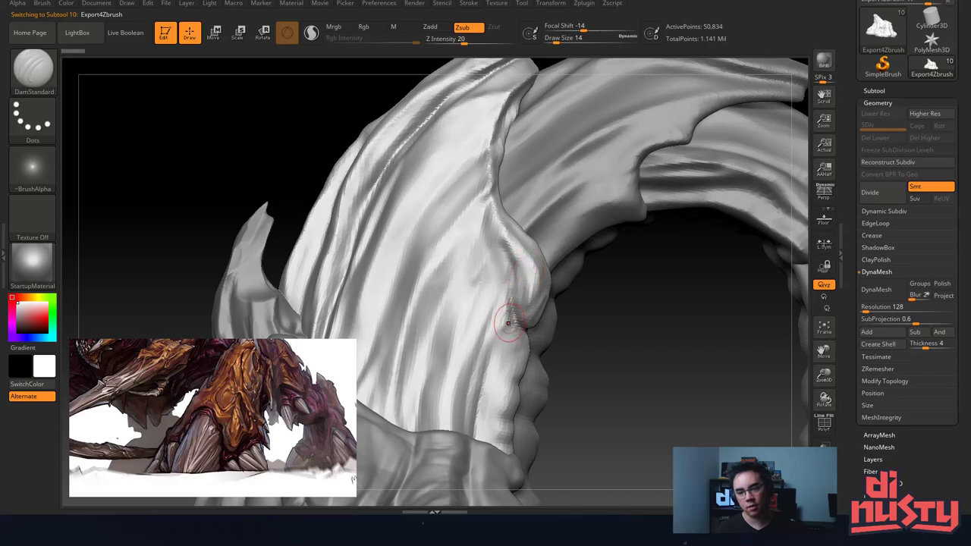
mouse_move(514, 313)
right_mouse_down()
mouse_move(491, 300)
mouse_move(485, 282)
mouse_move(448, 290)
right_mouse_up()
mouse_move(539, 275)
right_mouse_down()
mouse_move(573, 282)
mouse_move(571, 264)
right_mouse_up()
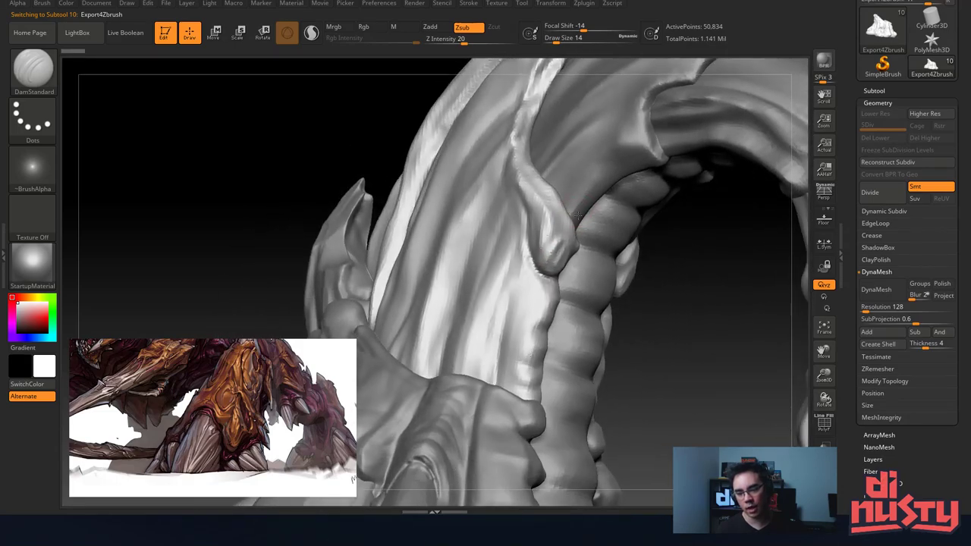
right_click(539, 280)
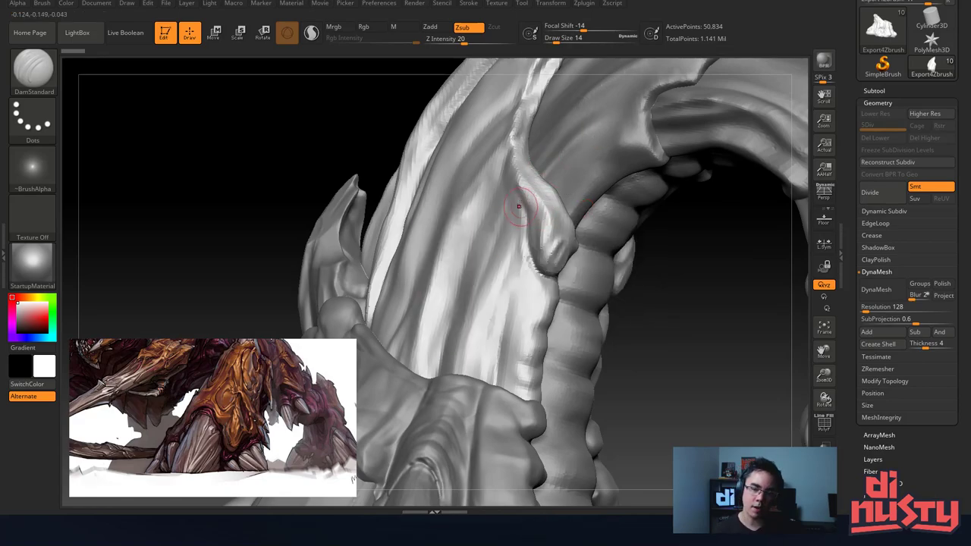
right_click_drag(499, 103, 486, 191)
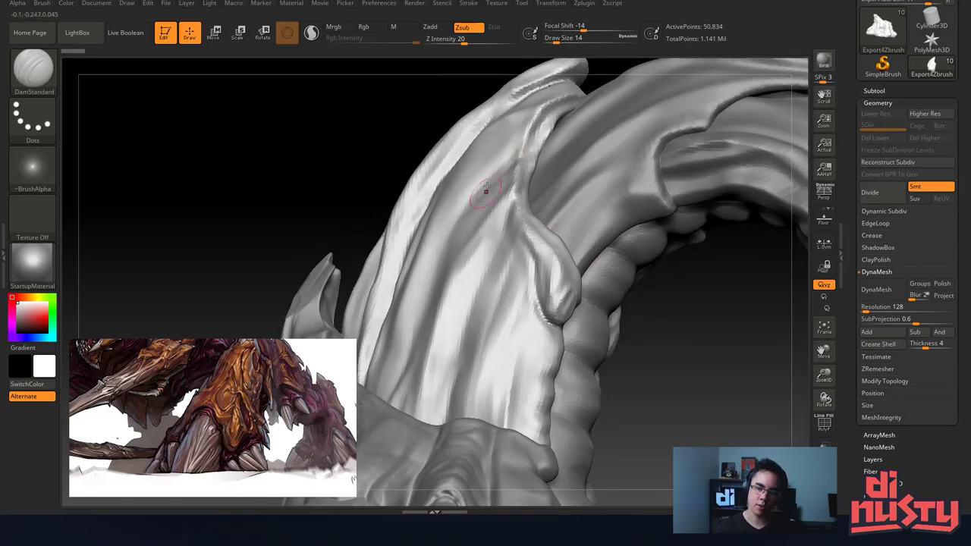
left_click(877, 103)
left_click(877, 101)
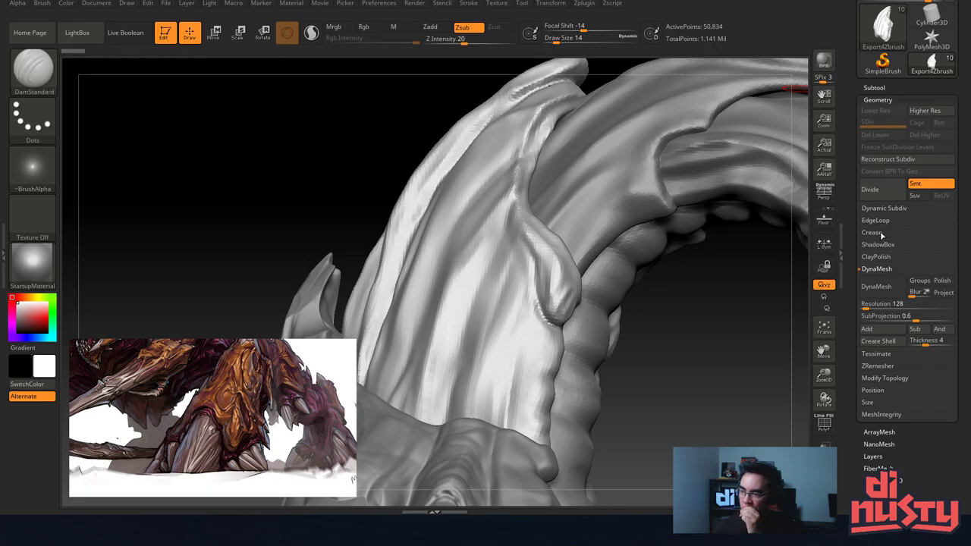
Examine the ridged leg plate and the neighbouring plates along the arched limb from several angles.
left_click_drag(632, 306, 466, 303, "alt")
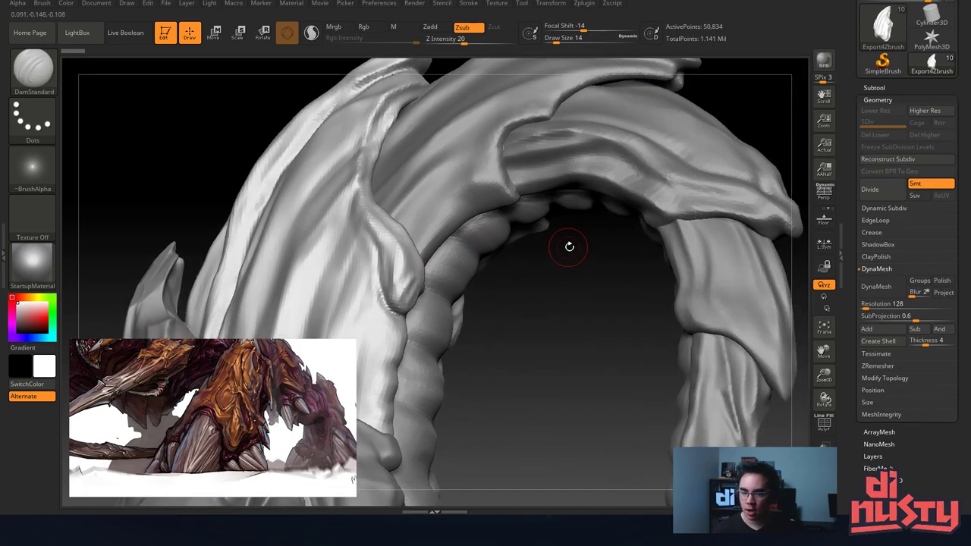
mouse_move(568, 245)
left_mouse_down("alt")
mouse_move(487, 207)
mouse_move(568, 264)
mouse_move(561, 237)
mouse_move(516, 247)
left_mouse_up("alt")
left_click_drag(515, 247, 606, 246, "alt")
mouse_move(633, 297)
left_mouse_down()
mouse_move(662, 205)
mouse_move(546, 223)
mouse_move(527, 238)
mouse_move(596, 326)
mouse_move(579, 268)
mouse_move(549, 324)
mouse_move(536, 197)
mouse_move(483, 293)
mouse_move(474, 271)
left_mouse_up()
left_click_drag(541, 318, 543, 279)
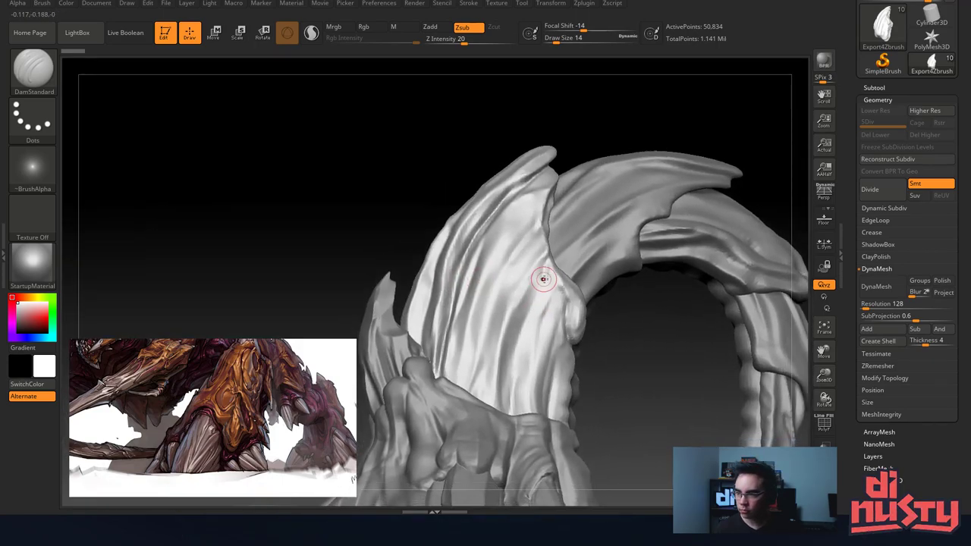
mouse_move(596, 264)
left_mouse_down()
mouse_move(600, 249)
mouse_move(581, 249)
left_mouse_up()
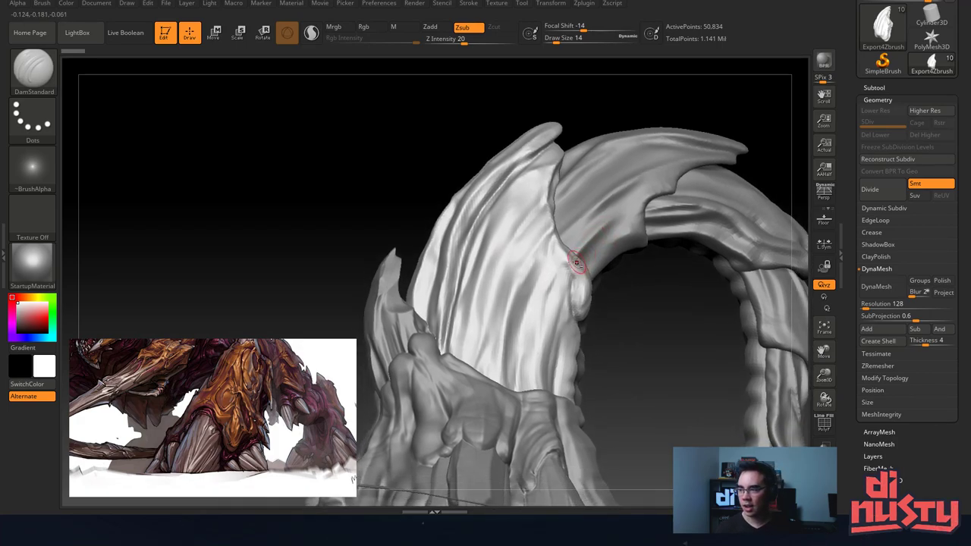
left_click_drag(576, 262, 577, 250)
mouse_move(532, 313)
left_mouse_down()
mouse_move(521, 277)
mouse_move(551, 208)
left_mouse_up()
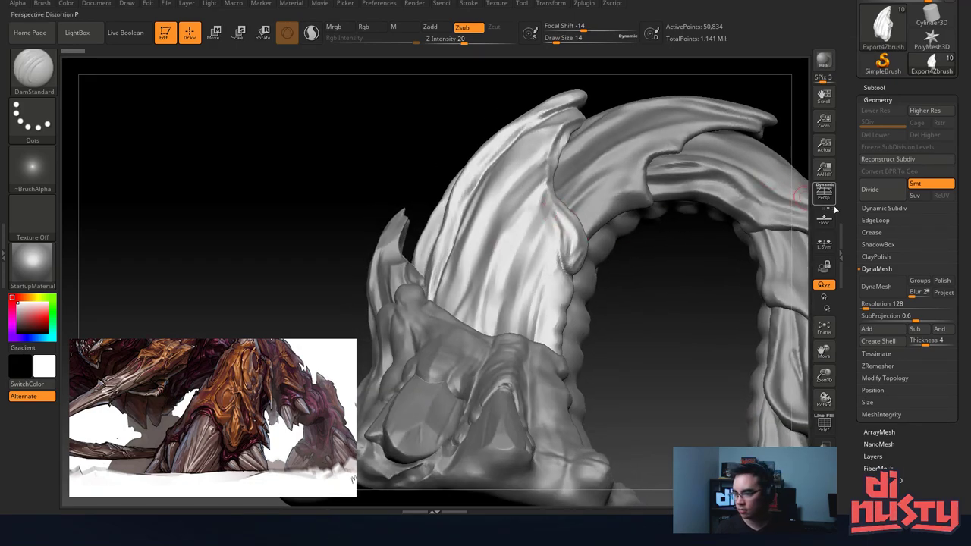
DynaMesh the leg plate at resolution 1232 and hide all other subtools.
left_click(881, 303)
type("1232")
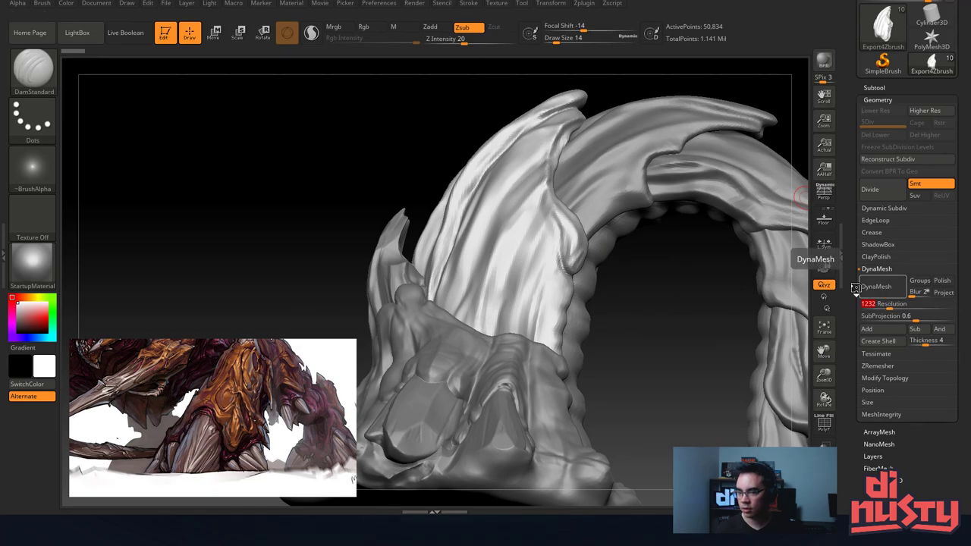
left_click(872, 287)
right_click_drag(585, 197, 601, 254, "ctrl")
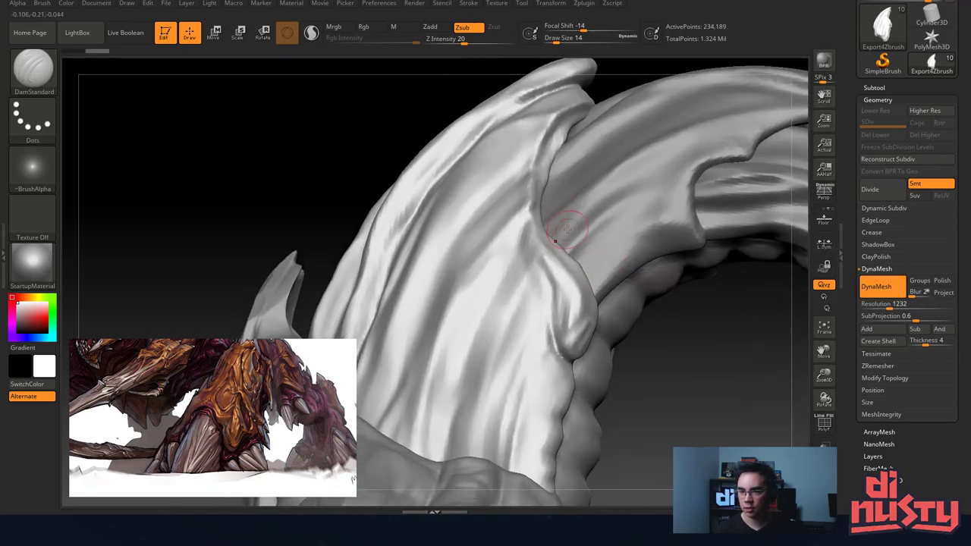
left_click(878, 86)
left_click(950, 254, "shift")
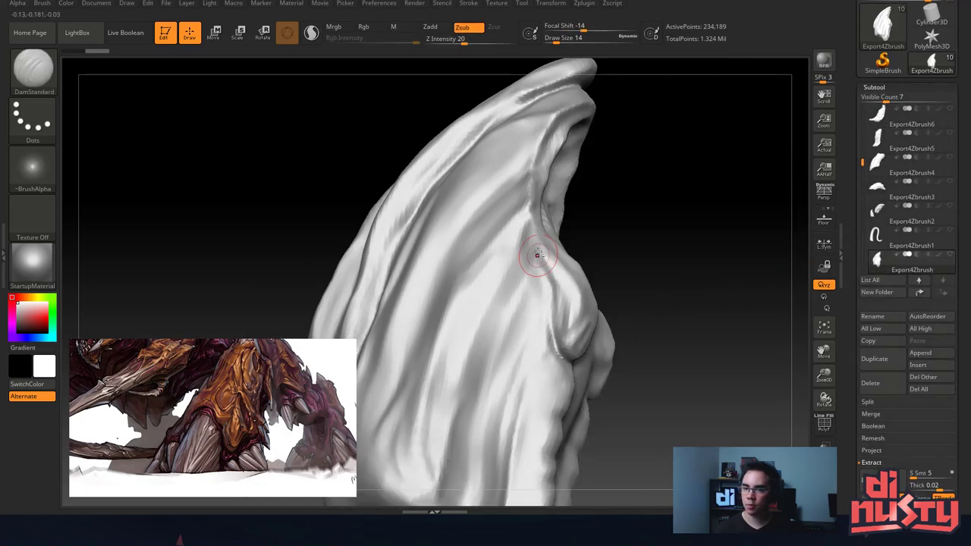
Build up volume on the hanging lobe at the plate's inner edge with ClayBuildup.
mouse_move(537, 255)
right_mouse_down()
mouse_move(470, 265)
mouse_move(503, 270)
mouse_move(492, 220)
mouse_move(483, 230)
mouse_move(498, 257)
mouse_move(490, 202)
mouse_move(493, 210)
right_mouse_up()
key("b")
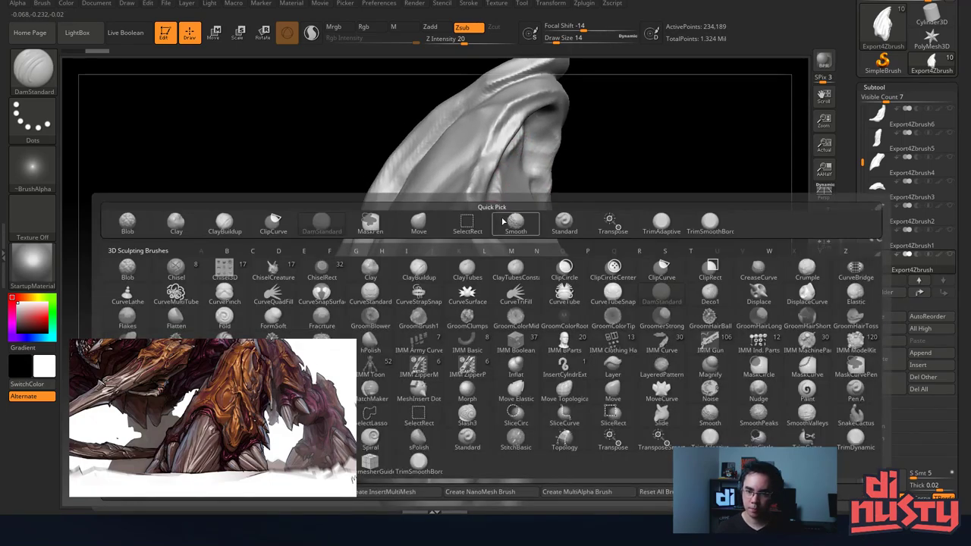
left_click(224, 231)
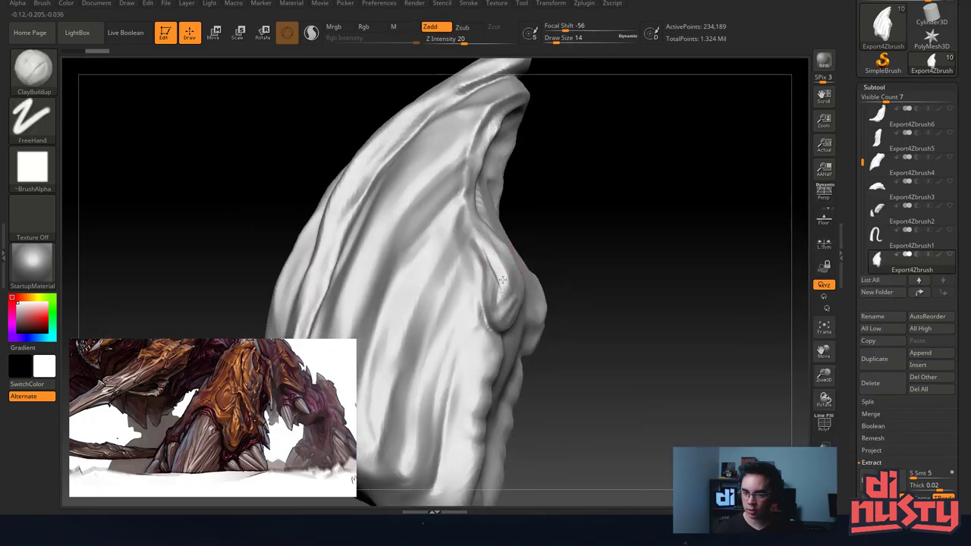
mouse_move(502, 280)
left_mouse_down()
mouse_move(485, 243)
mouse_move(504, 310)
left_mouse_up()
left_click_drag(501, 303, 511, 198, "shift")
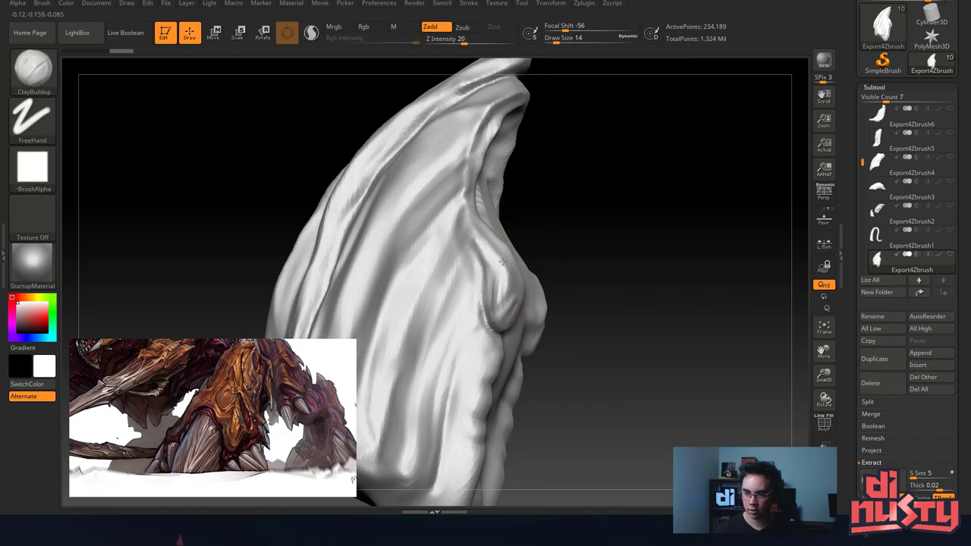
mouse_move(502, 262)
left_mouse_down()
mouse_move(507, 307)
mouse_move(501, 279)
mouse_move(505, 290)
left_mouse_up()
right_click_drag(526, 276, 483, 269)
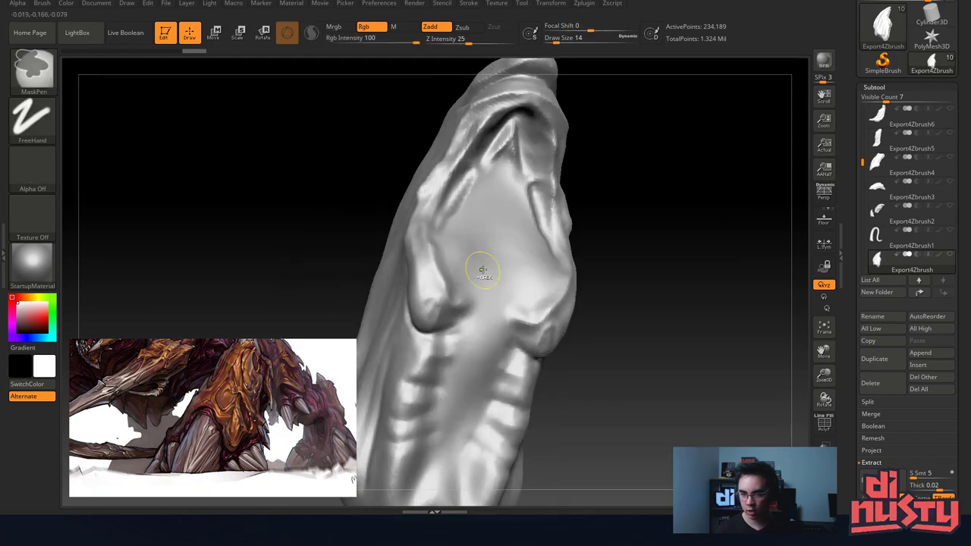
Undo the last lobe strokes and rework the lobe's lower end with ClayBuildup and smoothing.
key("ctrl+z")
key("ctrl+z")
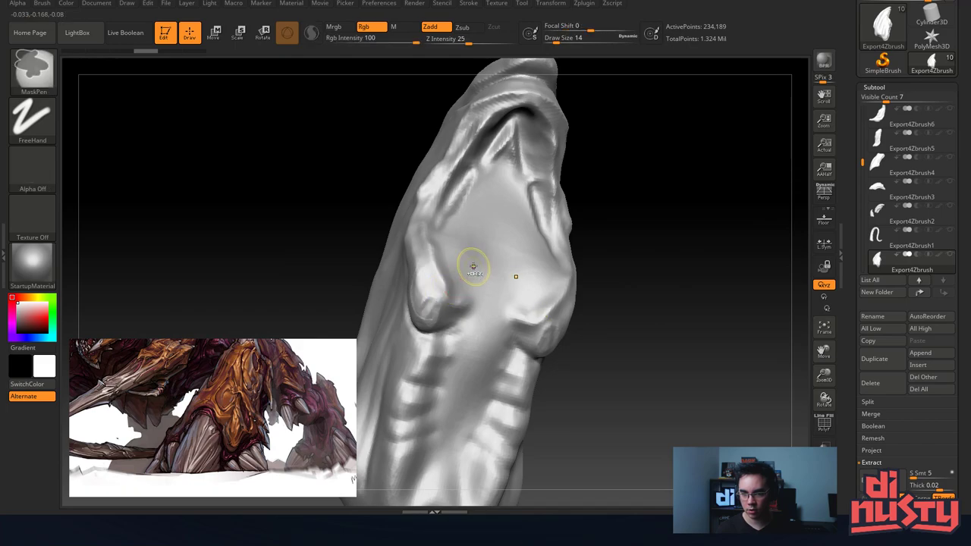
left_click_drag(422, 278, 428, 319)
key("ctrl+z")
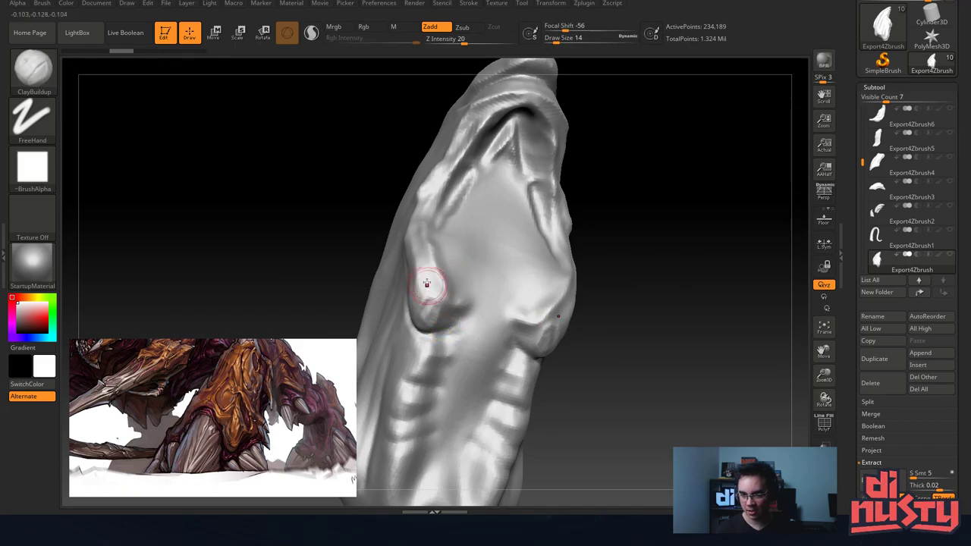
left_click_drag(428, 285, 426, 320)
mouse_move(447, 324)
right_mouse_down()
mouse_move(433, 281)
mouse_move(413, 266)
right_mouse_up()
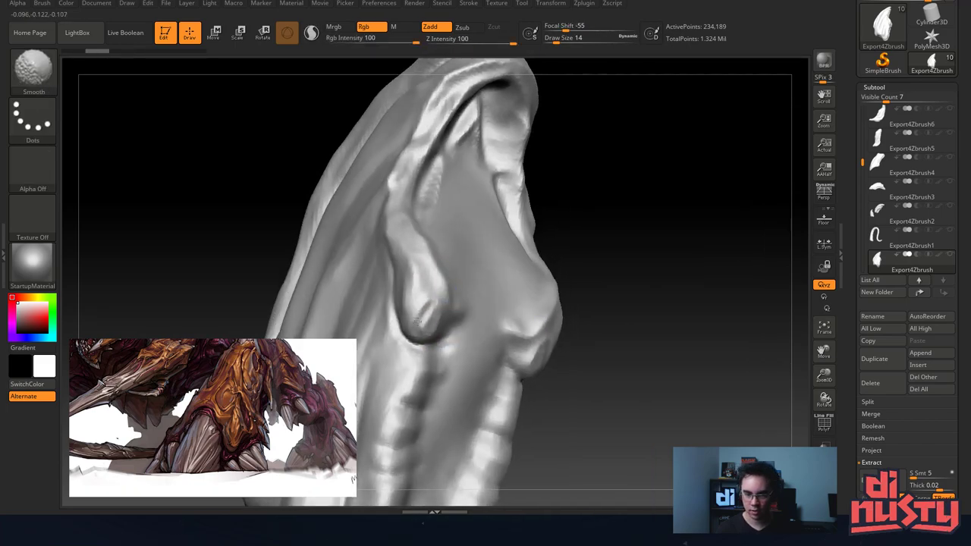
left_click_drag(408, 259, 417, 322)
left_click_drag(435, 263, 429, 309)
Build up the narrow rim running down into the hanging lobe with ClayBuildup, redoing unsatisfactory strokes.
right_click_drag(425, 304, 474, 292)
mouse_move(405, 265)
left_mouse_down()
mouse_move(405, 317)
mouse_move(407, 226)
mouse_move(393, 144)
mouse_move(376, 230)
left_mouse_up()
left_click_drag(391, 135, 377, 233)
key("ctrl+z")
left_click_drag(387, 144, 381, 233)
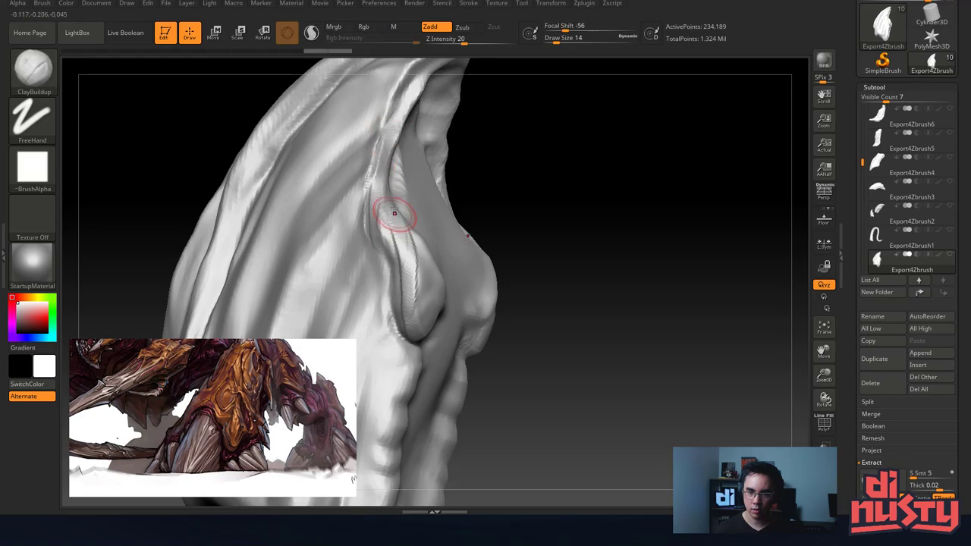
key("ctrl+z")
mouse_move(390, 138)
left_mouse_down()
mouse_move(379, 228)
mouse_move(387, 275)
left_mouse_up()
right_click_drag(404, 235, 436, 229)
Build up a second strand of flesh on the plate's outer face beside the hanging lobe.
mouse_move(375, 189)
left_mouse_down()
mouse_move(378, 269)
mouse_move(371, 208)
mouse_move(364, 285)
left_mouse_up()
left_click_drag(379, 218, 367, 284)
right_click_drag(381, 251, 413, 231)
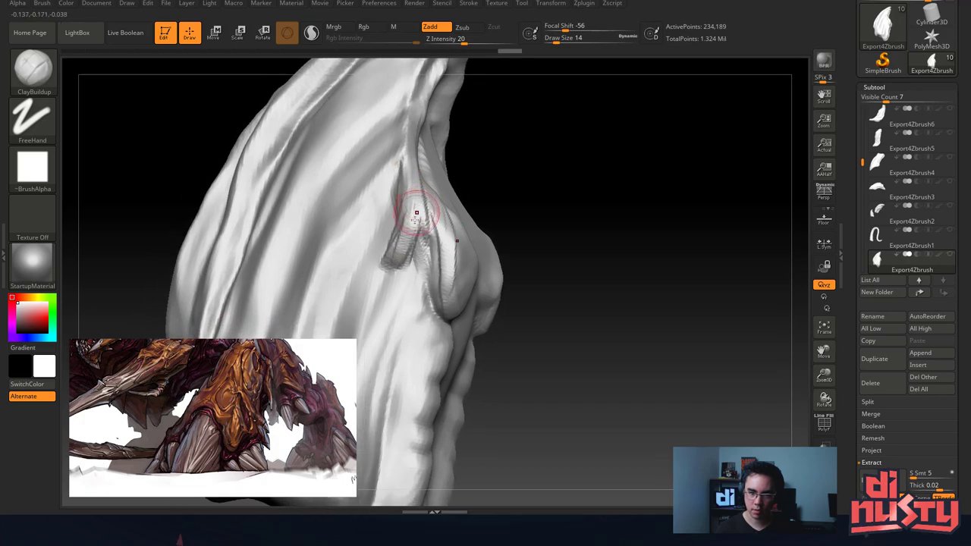
left_click_drag(416, 213, 412, 267)
right_click_drag(458, 238, 420, 194)
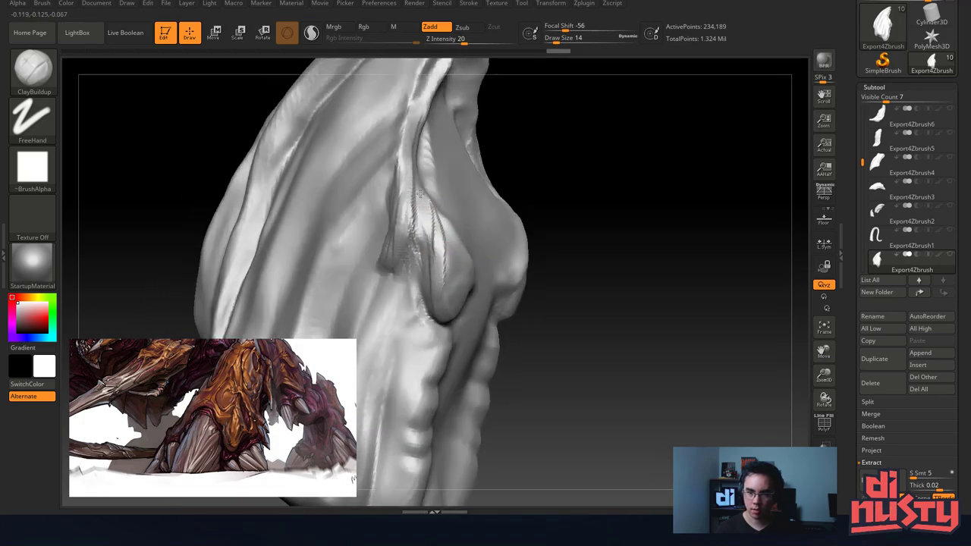
Smooth the lobe and extend the new strand into a rounded fold wrapping beneath it.
key("shift")
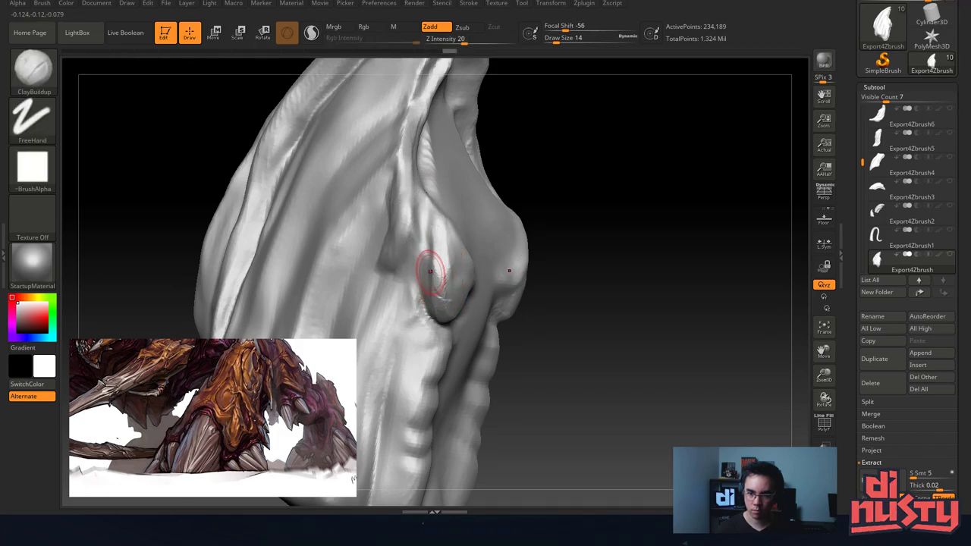
mouse_move(440, 250)
left_mouse_down()
mouse_move(434, 272)
mouse_move(442, 265)
left_mouse_up()
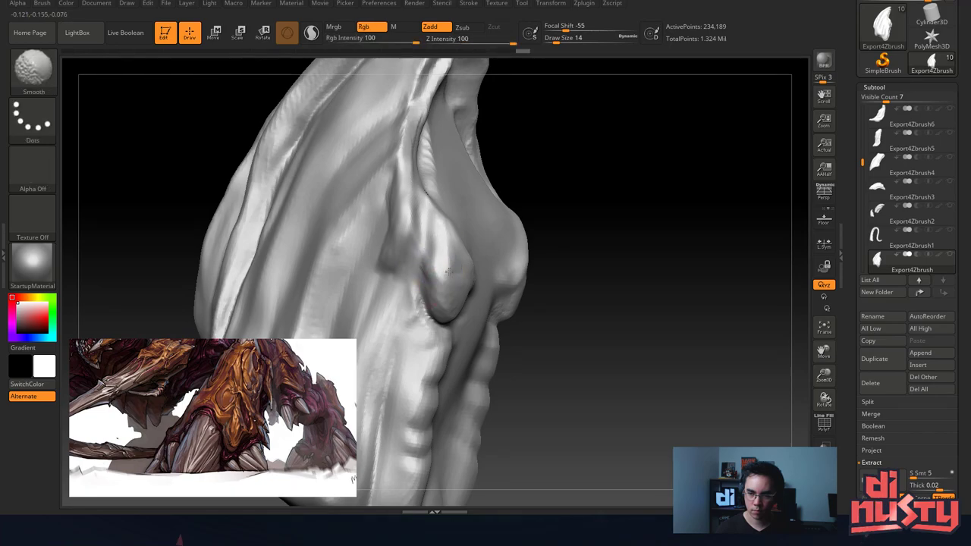
mouse_move(415, 313)
left_mouse_down()
mouse_move(408, 228)
mouse_move(410, 319)
mouse_move(436, 354)
mouse_move(401, 273)
mouse_move(379, 319)
mouse_move(375, 303)
mouse_move(402, 363)
mouse_move(406, 296)
mouse_move(392, 282)
left_mouse_up()
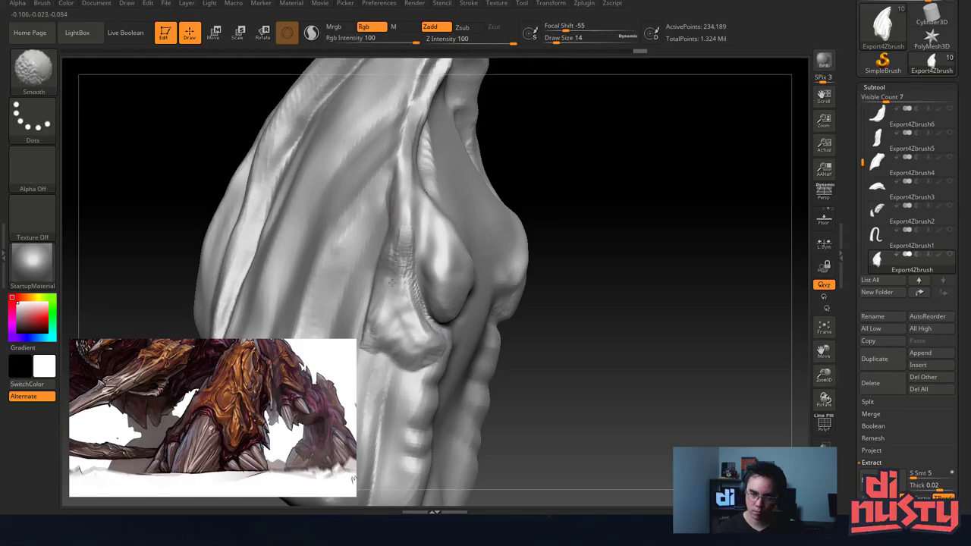
mouse_move(418, 232)
right_mouse_down()
mouse_move(474, 224)
mouse_move(474, 205)
mouse_move(447, 179)
mouse_move(445, 149)
right_mouse_up()
Carve the groove around the hanging lobe and a crease down its face with DamStandard.
key("b")
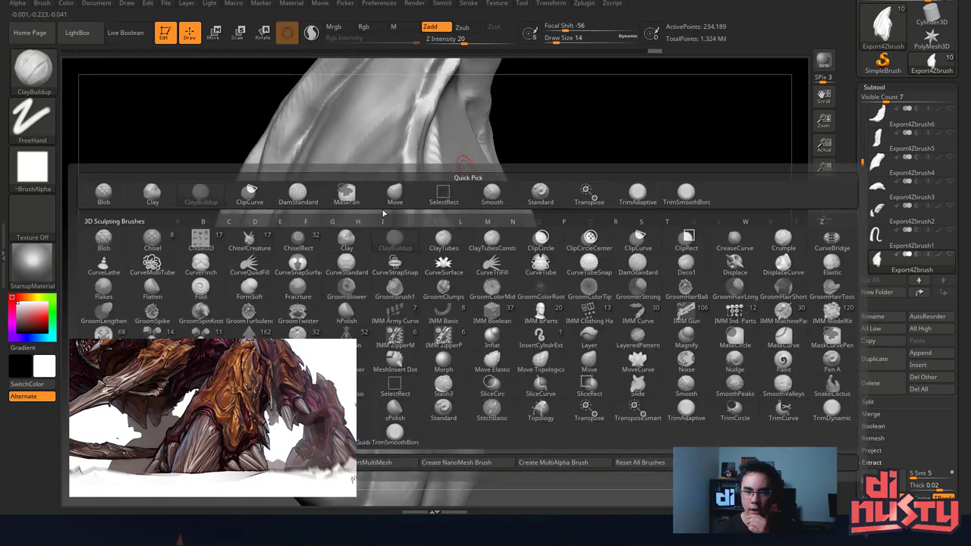
left_click(303, 193)
mouse_move(426, 157)
left_mouse_down()
mouse_move(422, 263)
mouse_move(419, 206)
left_mouse_up()
key("ctrl+z")
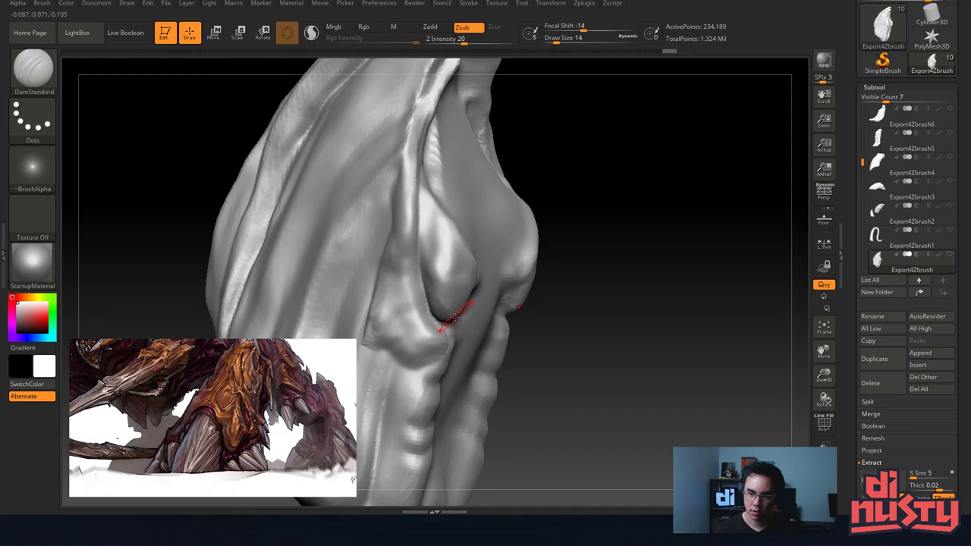
left_click_drag(432, 294, 443, 316)
left_click_drag(424, 199, 442, 297, "shift")
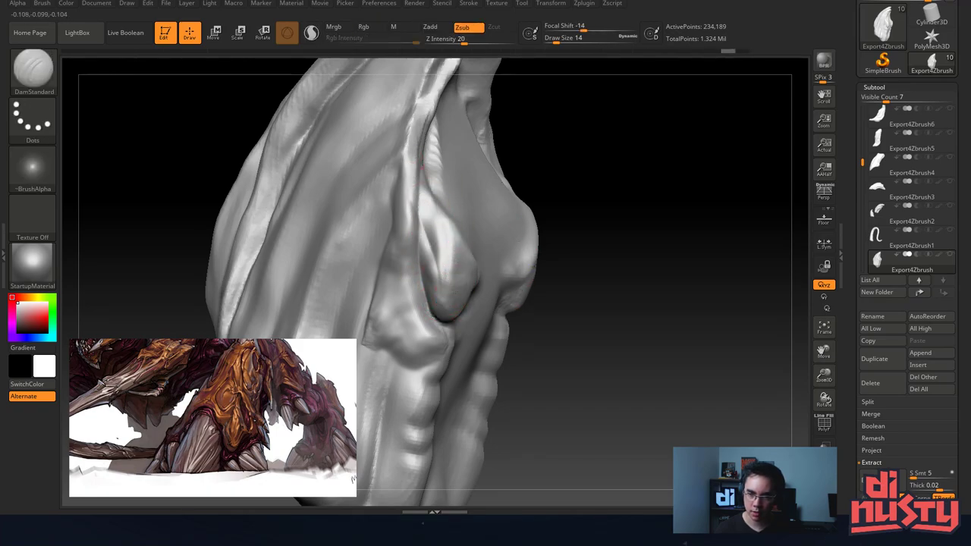
left_click_drag(446, 314, 449, 316)
mouse_move(426, 248)
left_mouse_down()
mouse_move(431, 296)
mouse_move(447, 315)
left_mouse_up()
Smooth the lower face of the hanging lobe to soften its carved crease.
right_click_drag(452, 191, 398, 202)
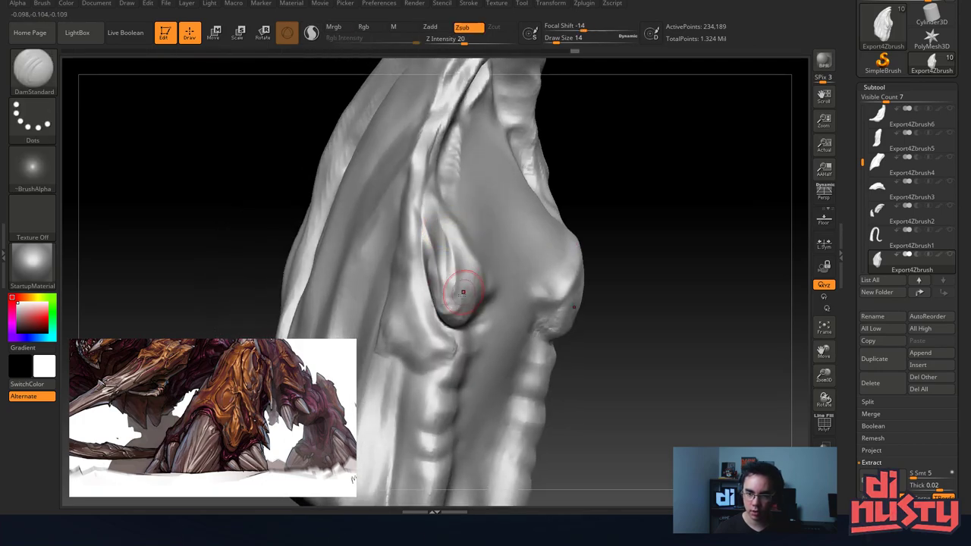
left_click_drag(474, 258, 445, 238, "shift")
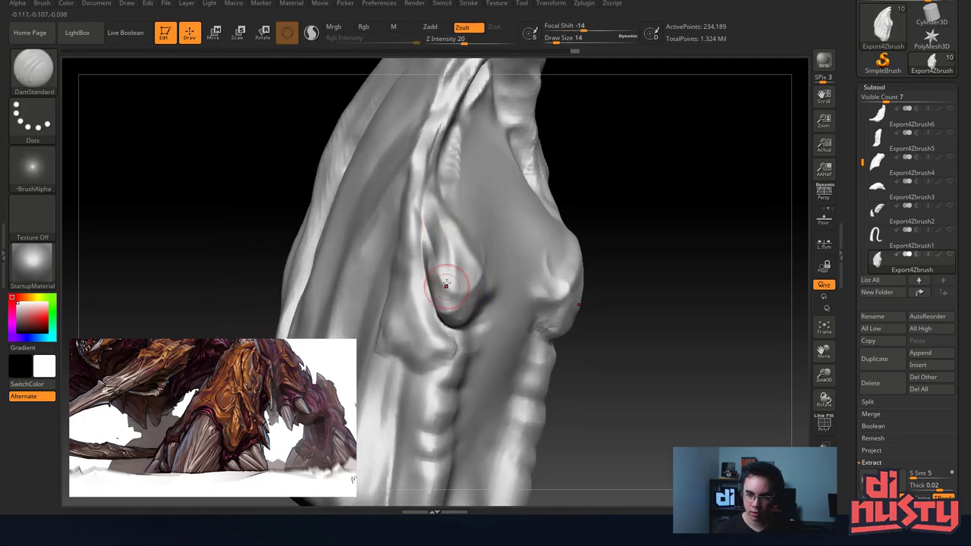
right_click_drag(445, 278, 426, 258)
right_click_drag(436, 319, 405, 194)
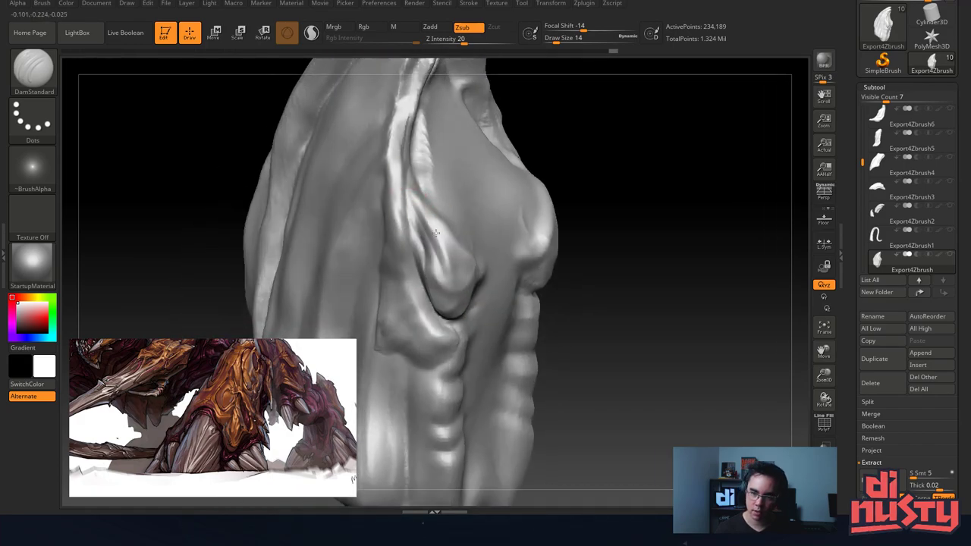
Carve deeper creases down the hanging lobe and along the groove beside it with DamStandard.
left_click_drag(414, 213, 446, 261)
mouse_move(455, 227)
right_mouse_down()
mouse_move(455, 155)
mouse_move(413, 186)
mouse_move(417, 195)
right_mouse_up()
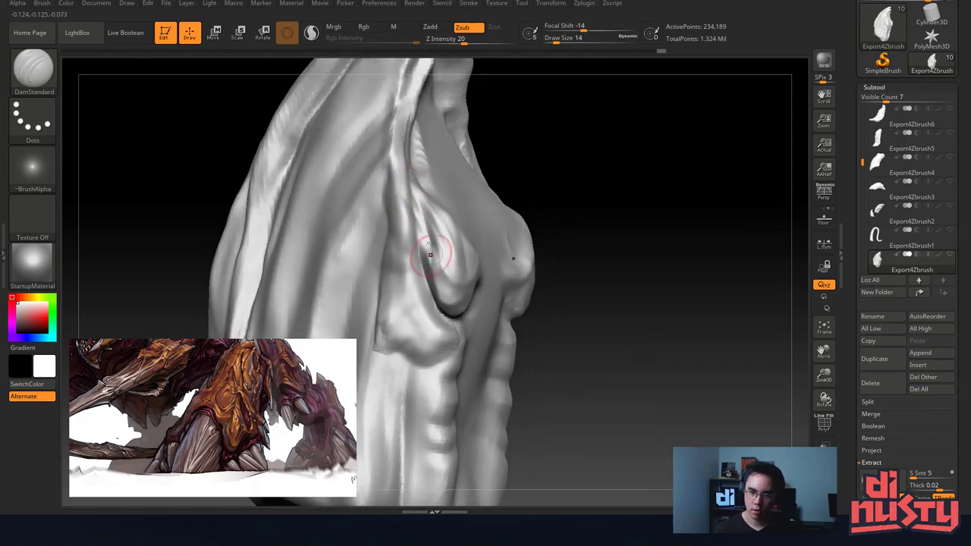
left_click_drag(410, 157, 427, 226)
left_click_drag(412, 182, 451, 313)
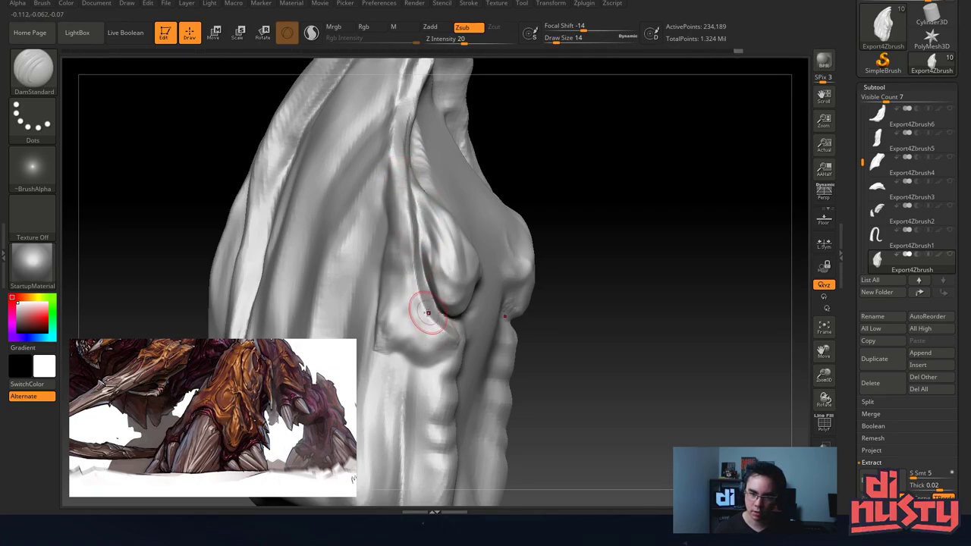
Smooth the rounded fold on the outer side of the hanging lobe.
right_click_drag(428, 313, 458, 321)
left_click_drag(417, 347, 394, 199, "shift")
mouse_move(410, 250)
right_mouse_down()
mouse_move(448, 254)
mouse_move(461, 227)
right_mouse_up()
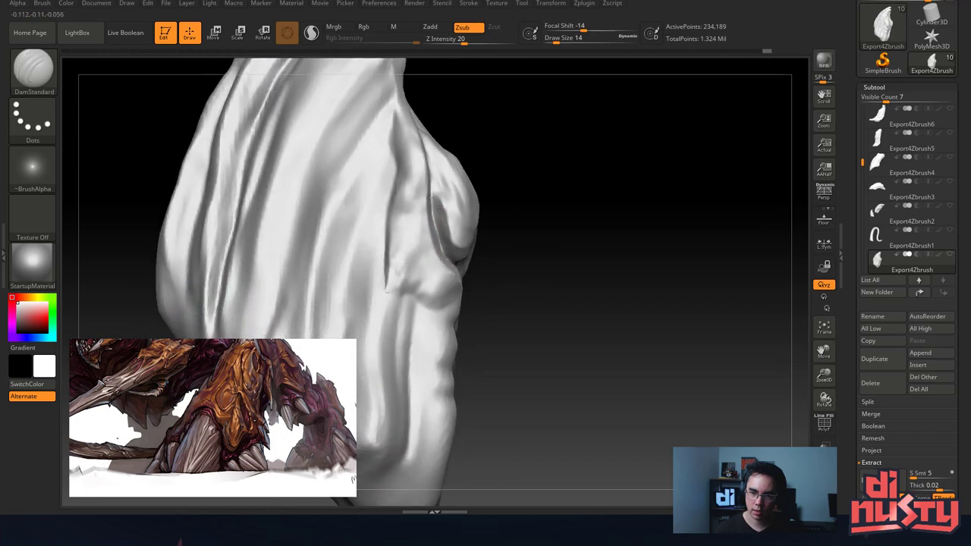
Fill the narrow crease beside the lobe's outer fold with ClayBuildup and smooth the added clay.
right_click_drag(364, 345, 401, 174)
key("b")
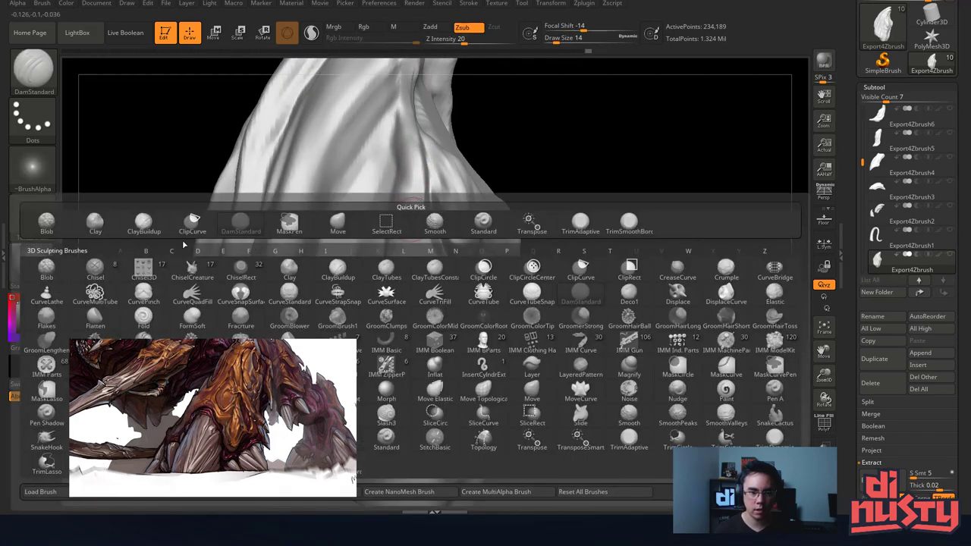
left_click(143, 221)
key("space")
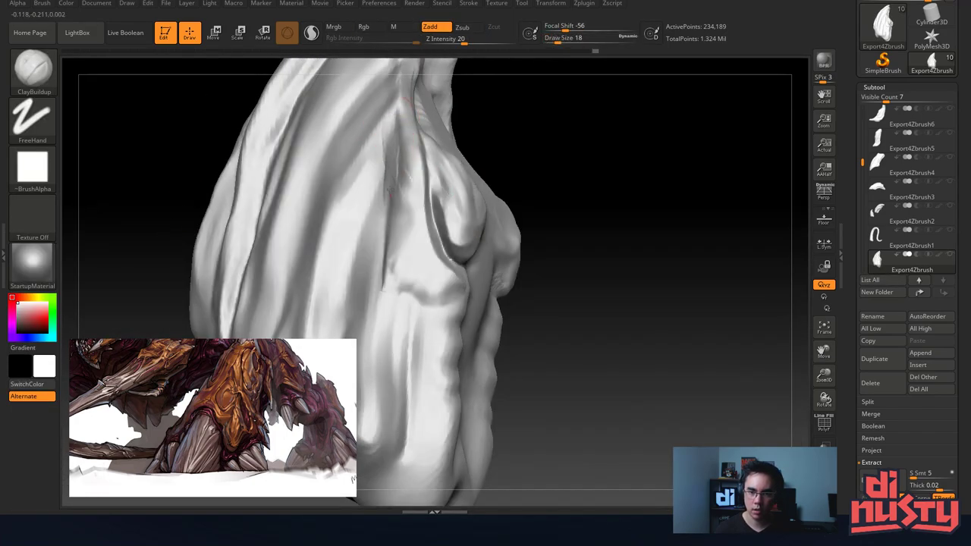
mouse_move(390, 189)
left_mouse_down()
mouse_move(371, 281)
mouse_move(347, 265)
mouse_move(390, 160)
left_mouse_up()
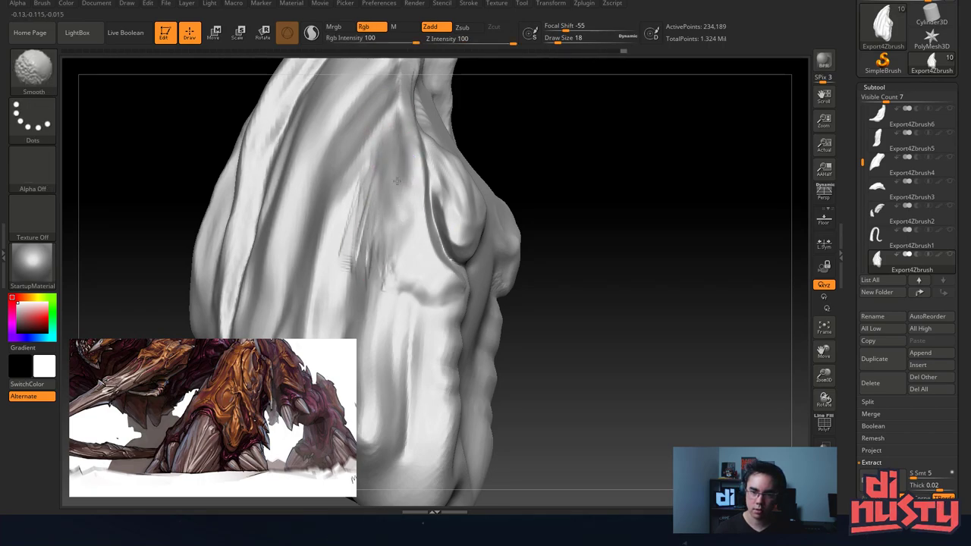
right_click_drag(384, 245, 340, 244)
left_click_drag(347, 262, 348, 288, "shift")
Switch to the TrimAdaptive brush at draw size 18, facing the rim around the plate's upper opening.
mouse_move(470, 208)
right_mouse_down()
mouse_move(406, 201)
mouse_move(492, 156)
mouse_move(482, 130)
mouse_move(452, 200)
right_mouse_up()
right_click(481, 127)
left_click(482, 127)
key("b")
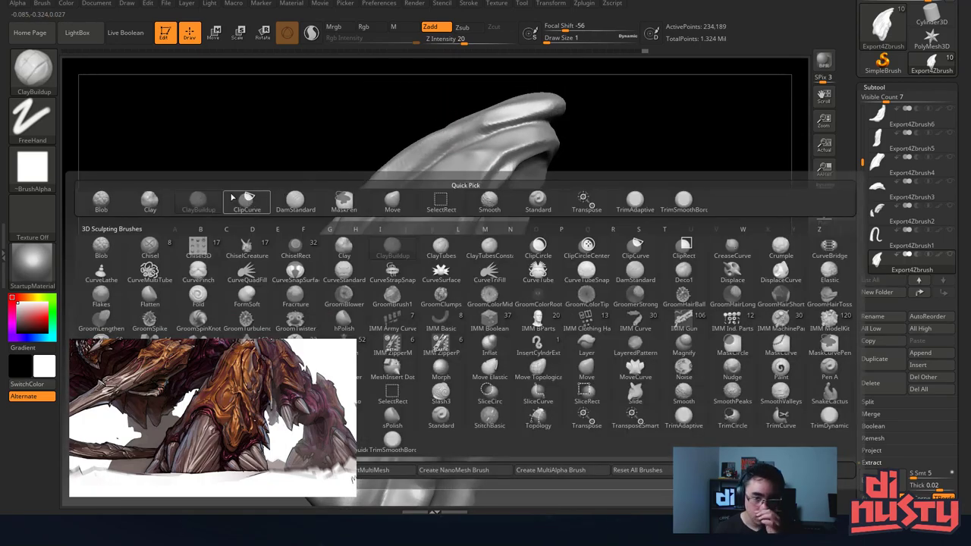
left_click(683, 202)
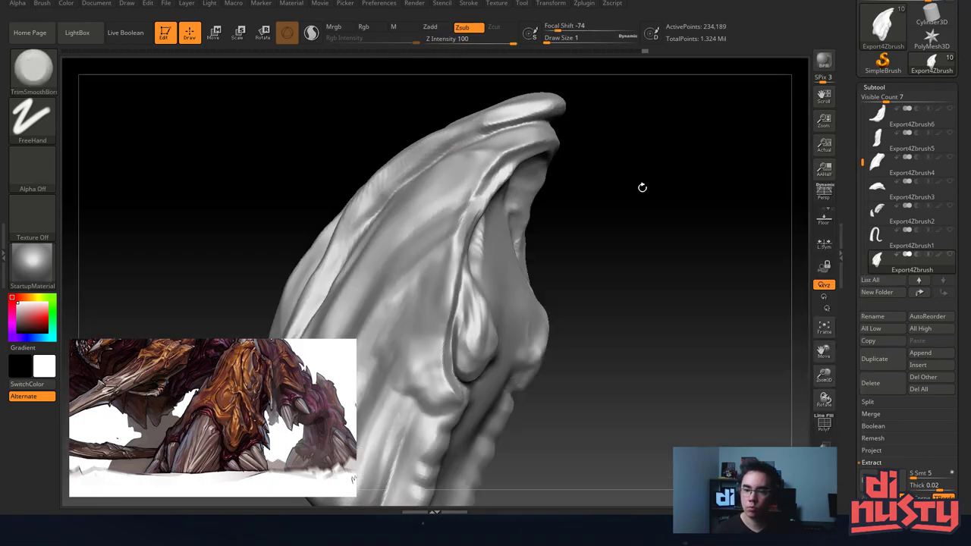
right_click_drag(642, 187, 584, 191)
right_click(487, 198)
left_click_drag(488, 199, 508, 200)
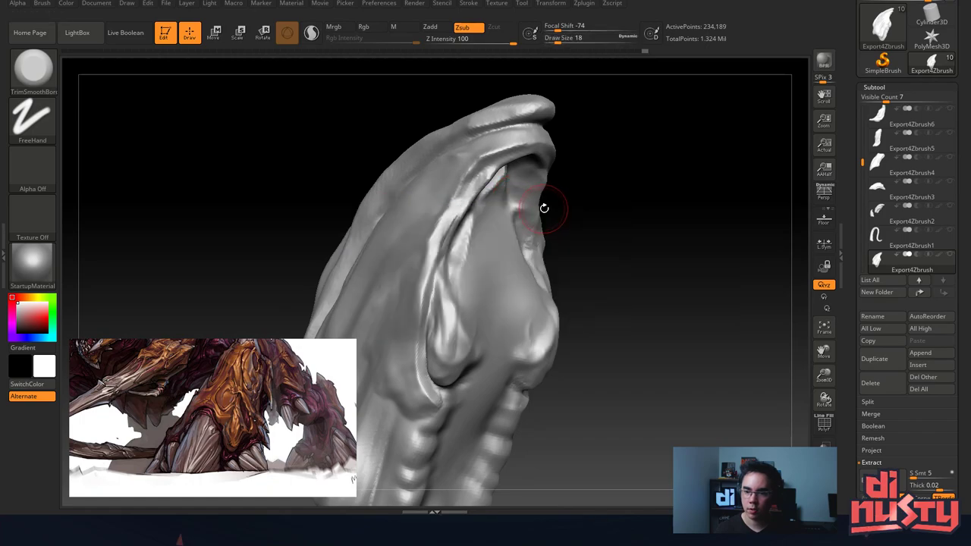
key("b")
key("t")
key("a")
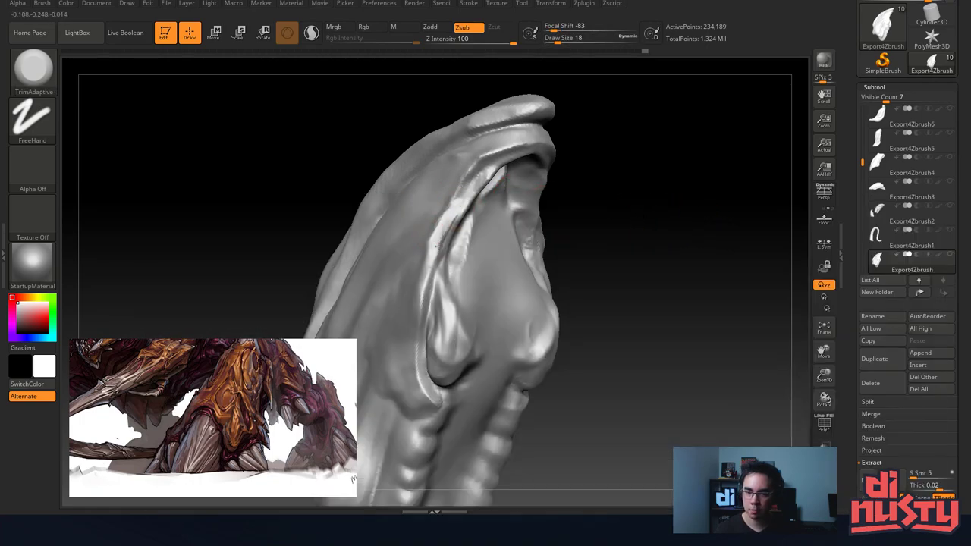
Plane the rim of the plate's upper opening with TrimAdaptive at draw size 16 and Z intensity 30, undoing unwanted strokes.
mouse_move(476, 190)
right_mouse_down()
mouse_move(472, 154)
mouse_move(520, 165)
right_mouse_up()
mouse_move(520, 164)
left_mouse_down("shift")
mouse_move(503, 153)
mouse_move(489, 172)
left_mouse_up("shift")
key("ctrl+z")
key("space")
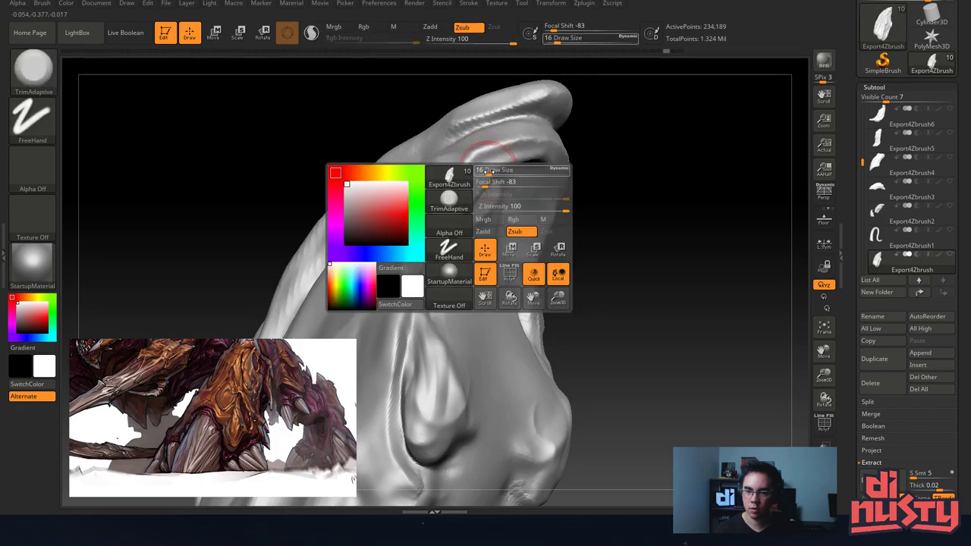
left_click(524, 208)
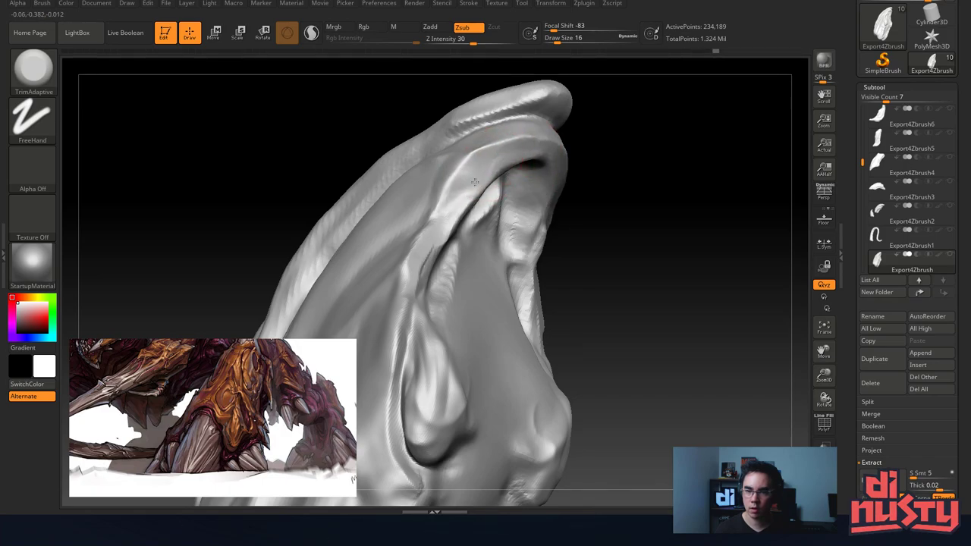
left_click_drag(475, 182, 470, 189)
key("ctrl+z")
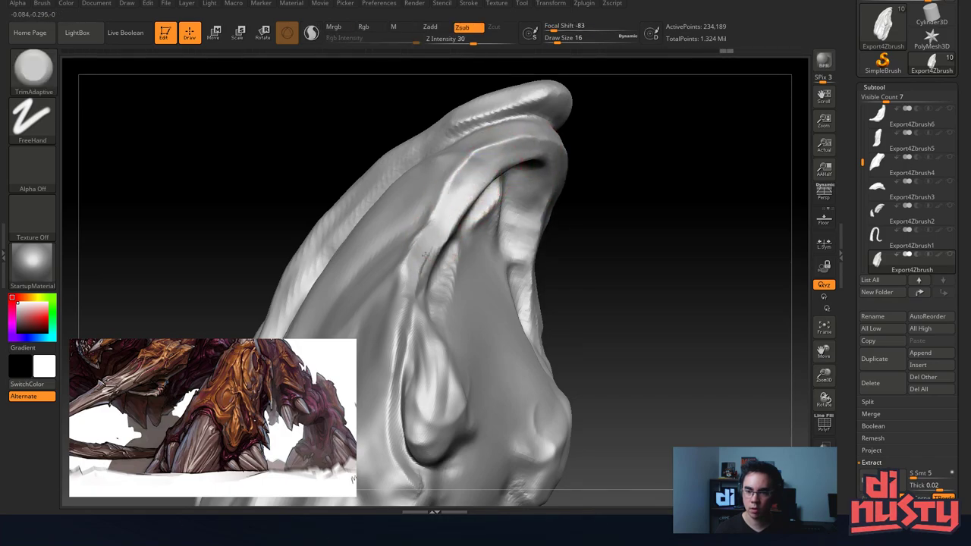
left_click_drag(422, 267, 460, 168)
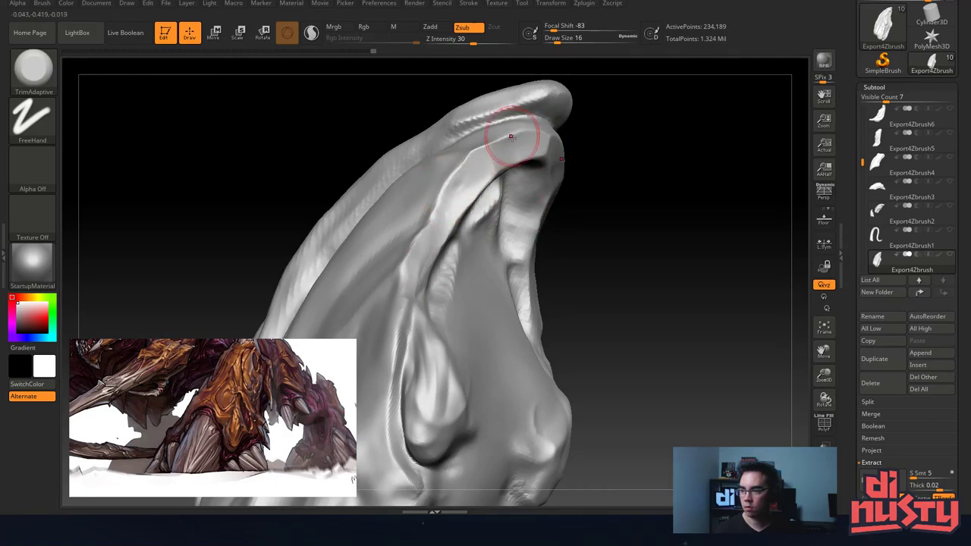
right_click_drag(511, 137, 504, 169)
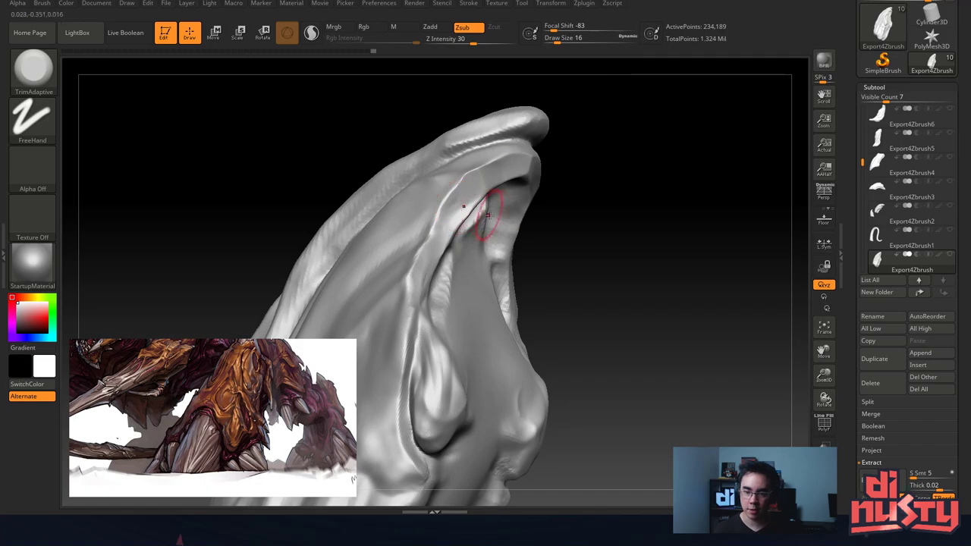
key("ctrl+z")
key("ctrl+z")
key("ctrl+z")
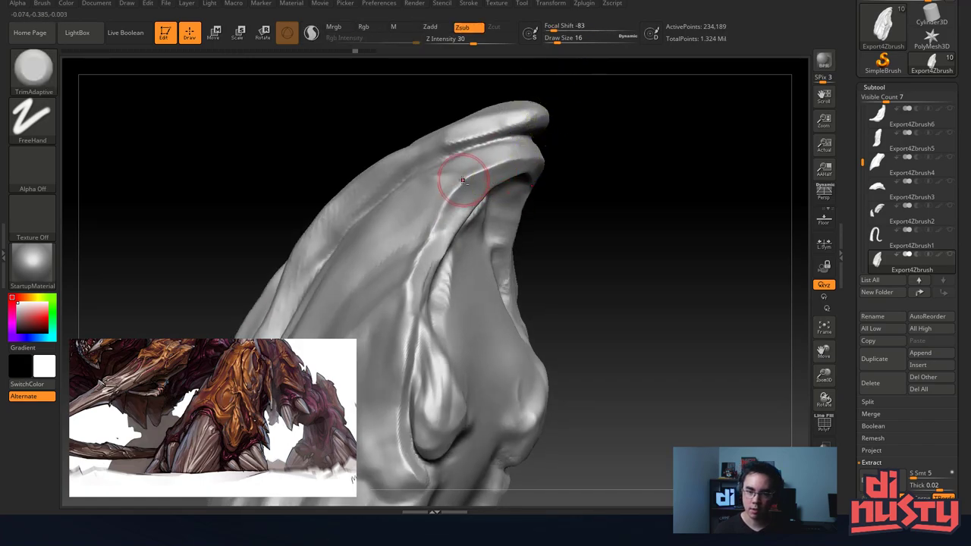
Switch to the Clay brush and smooth the faceted edge of the rim around the upper opening.
mouse_move(462, 177)
right_mouse_down("ctrl")
mouse_move(464, 205)
mouse_move(478, 212)
right_mouse_up("ctrl")
key("b")
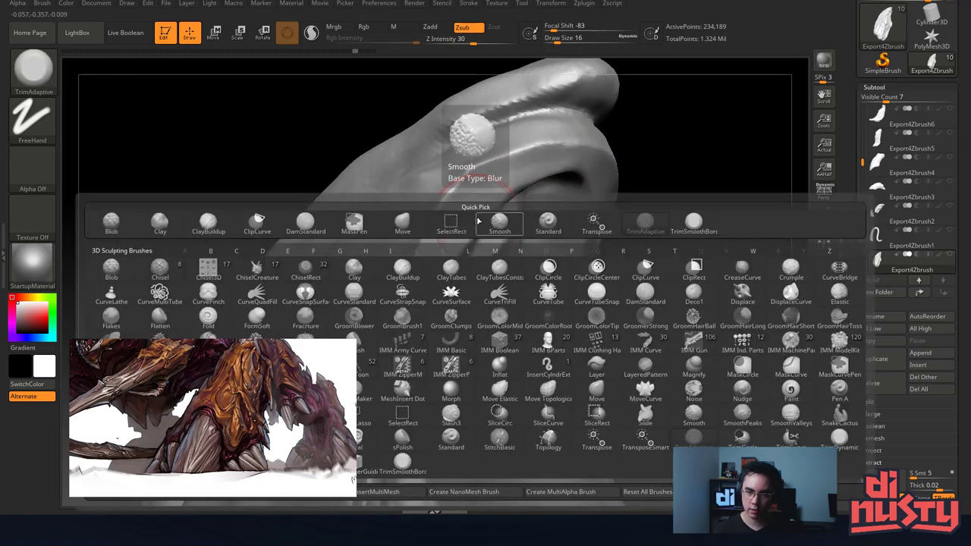
key("c")
key("l")
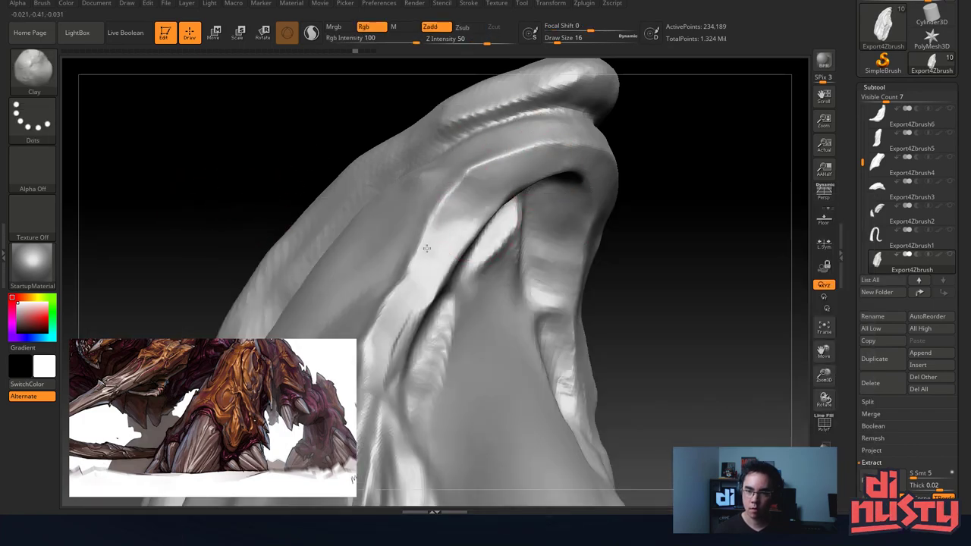
left_click_drag(443, 229, 546, 154, "shift")
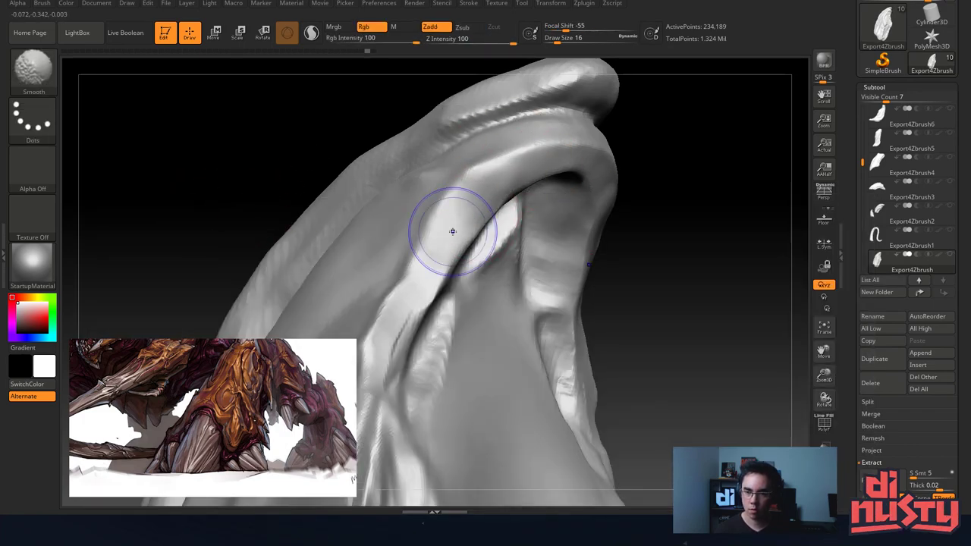
Flatten the outer side of the upper rim with TrimSmoothBorder, redoing the stroke at draw size 37.
right_click_drag(442, 215, 454, 207)
key("b")
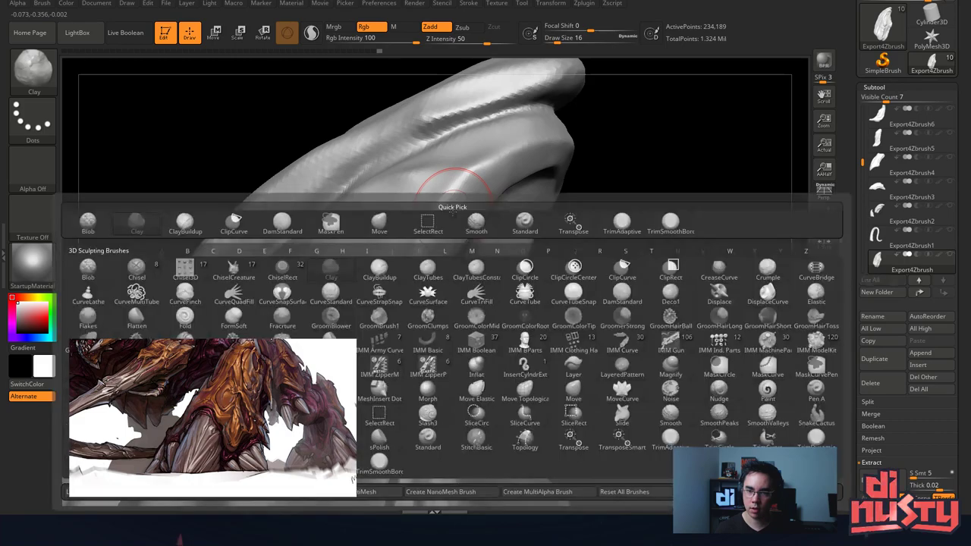
left_click(669, 222)
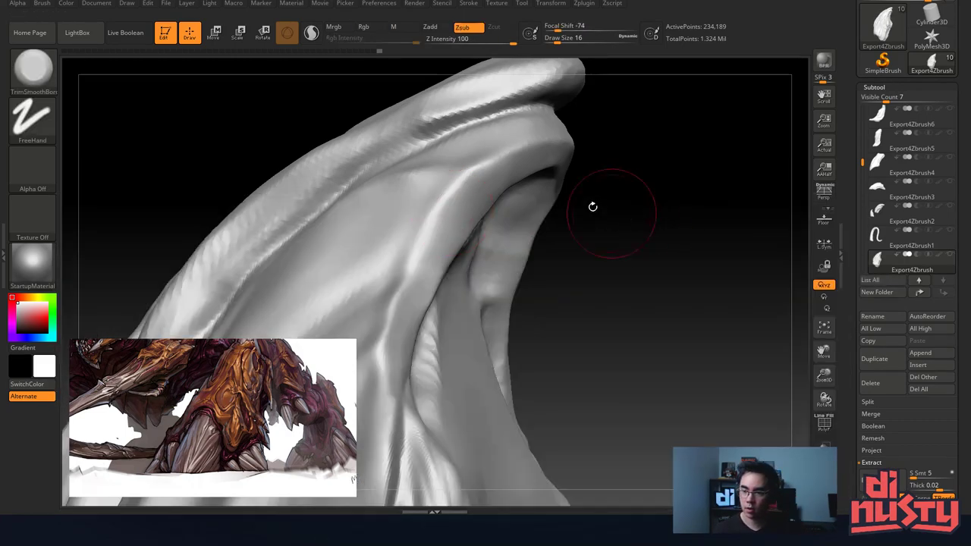
left_click_drag(465, 178, 526, 157)
key("ctrl+z")
key("space")
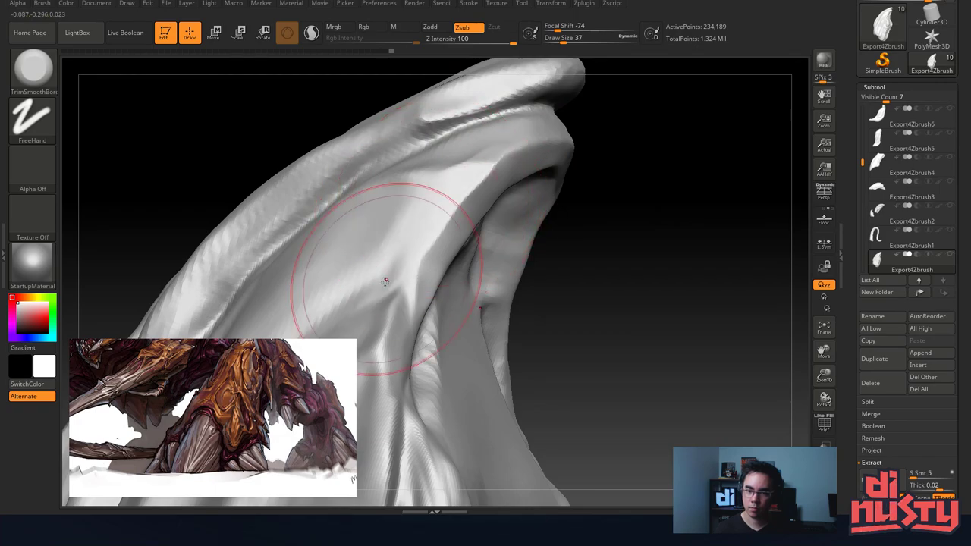
Plane the upper end of the plate's outer face with TrimSmoothBorder at draw size 22, and undo the last stroke.
mouse_move(450, 205)
right_mouse_down()
mouse_move(402, 209)
mouse_move(444, 190)
right_mouse_up()
key("space")
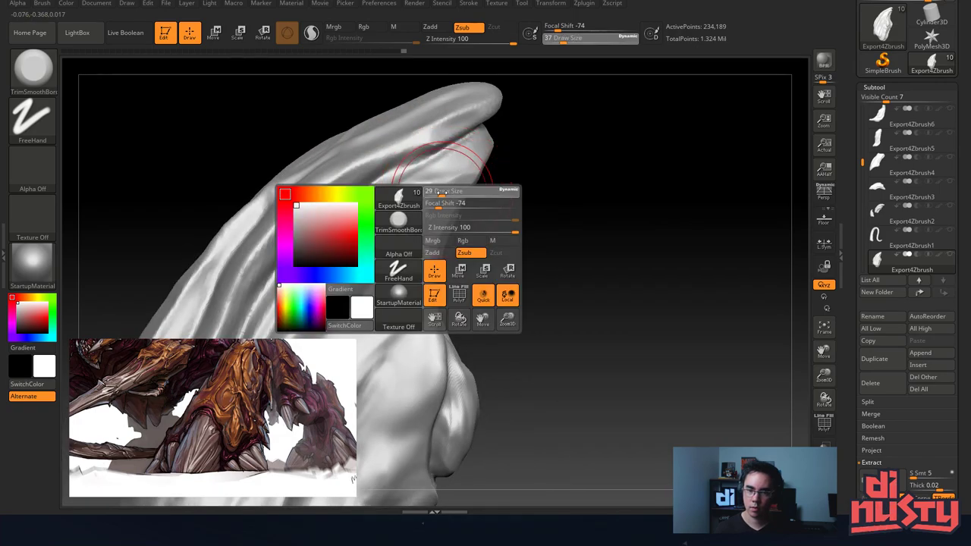
left_click_drag(447, 198, 441, 199)
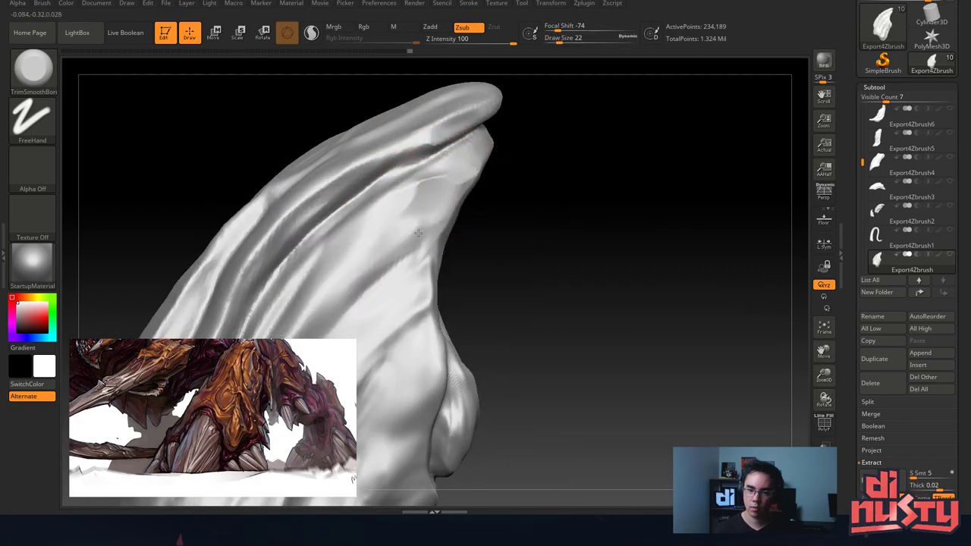
mouse_move(395, 256)
right_mouse_down()
mouse_move(392, 202)
mouse_move(488, 136)
mouse_move(442, 191)
right_mouse_up()
left_click_drag(402, 239, 371, 292)
mouse_move(368, 296)
right_mouse_down()
mouse_move(530, 144)
mouse_move(515, 163)
right_mouse_up()
key("ctrl+z")
Set the draw size to 39 and soften the long ridges running down the plate's outer face.
key("space")
left_click_drag(517, 165, 522, 164)
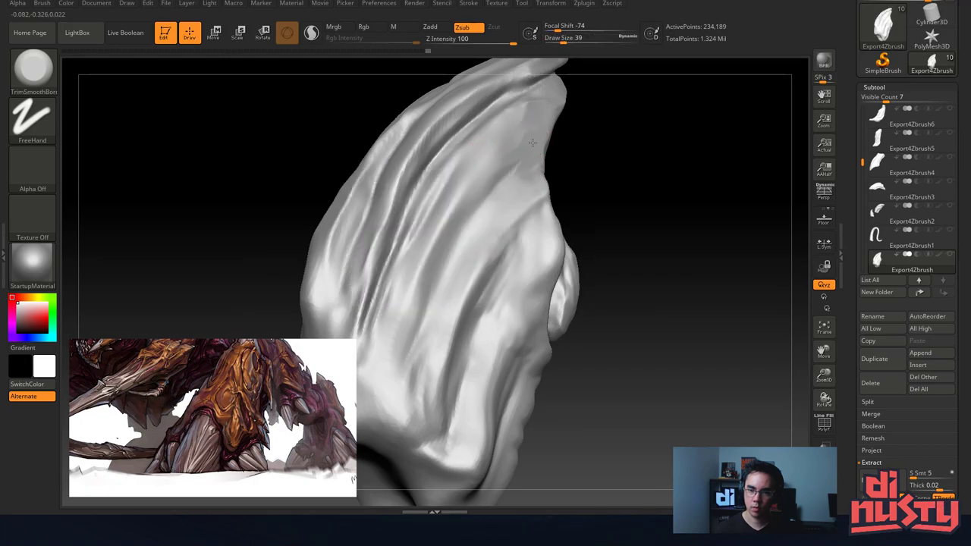
left_click_drag(461, 223, 413, 377, "shift")
left_click_drag(460, 286, 494, 152, "shift")
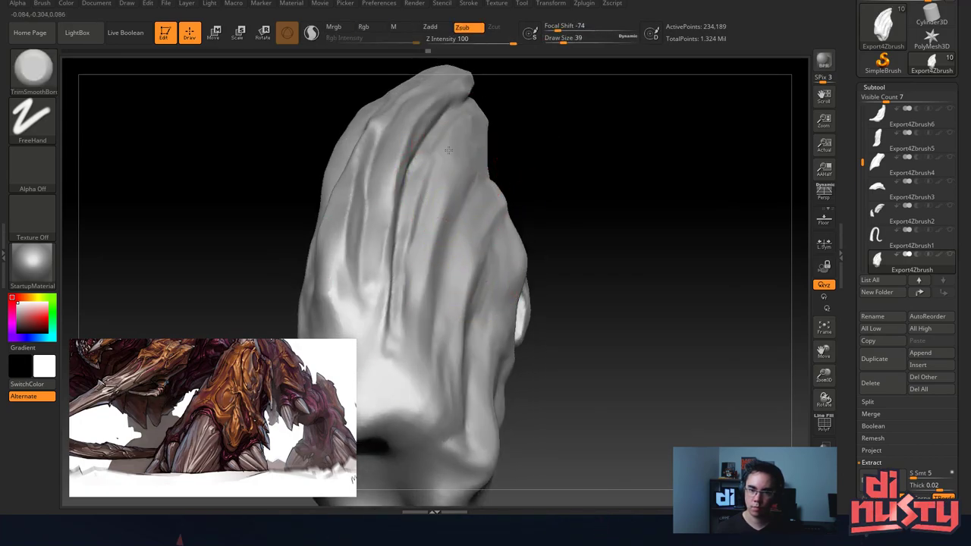
mouse_move(405, 295)
right_mouse_down()
mouse_move(418, 190)
mouse_move(452, 165)
mouse_move(447, 195)
right_mouse_up()
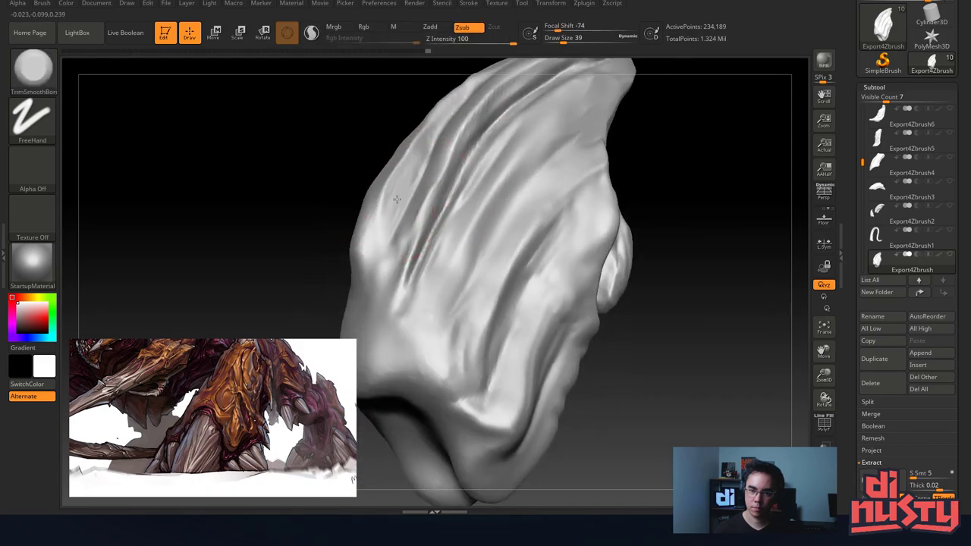
Flatten the hollow between the ridges near the plate's far edge with TrimSmoothBorder at draw size 20.
key("space")
left_click_drag(424, 163, 404, 183)
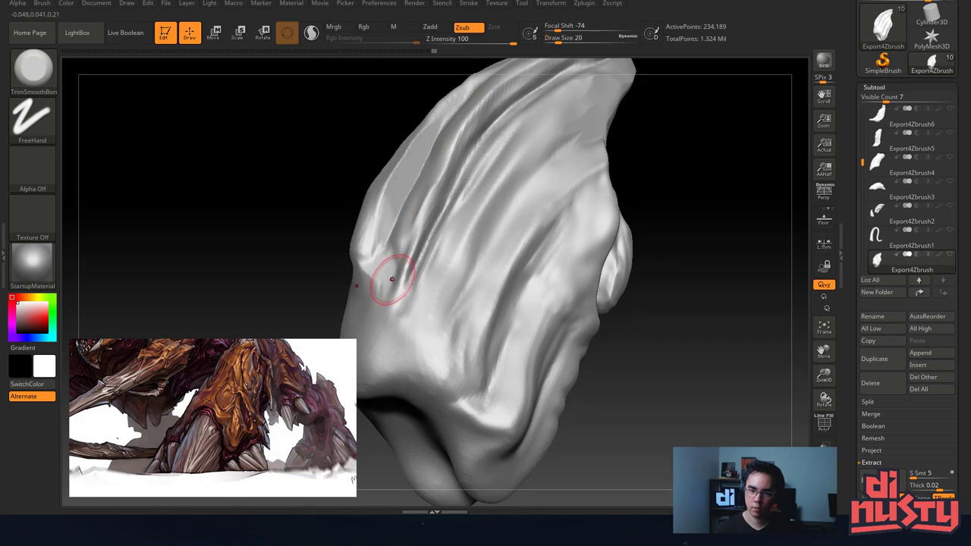
right_click_drag(392, 279, 360, 244)
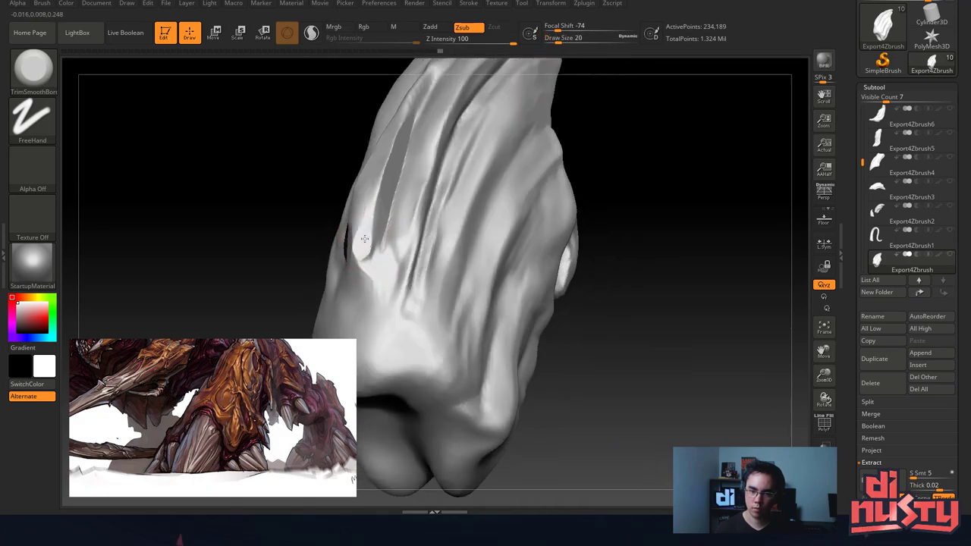
right_click_drag(381, 154, 417, 216)
mouse_move(392, 170)
right_mouse_down("ctrl")
mouse_move(387, 129)
mouse_move(394, 302)
mouse_move(397, 264)
right_mouse_up("ctrl")
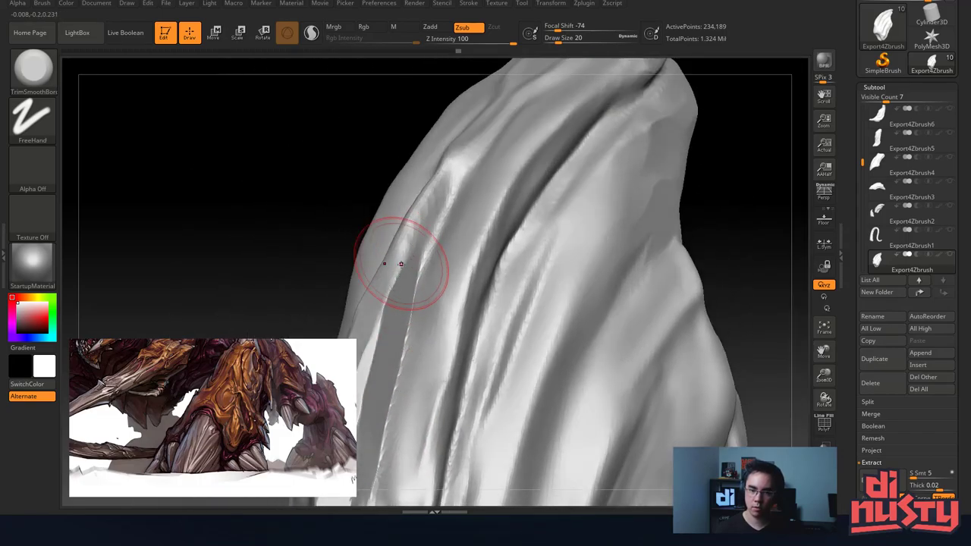
Plane the floor of the long central groove up toward the plate's tip with TrimSmoothBorder.
right_click_drag(453, 153, 520, 135)
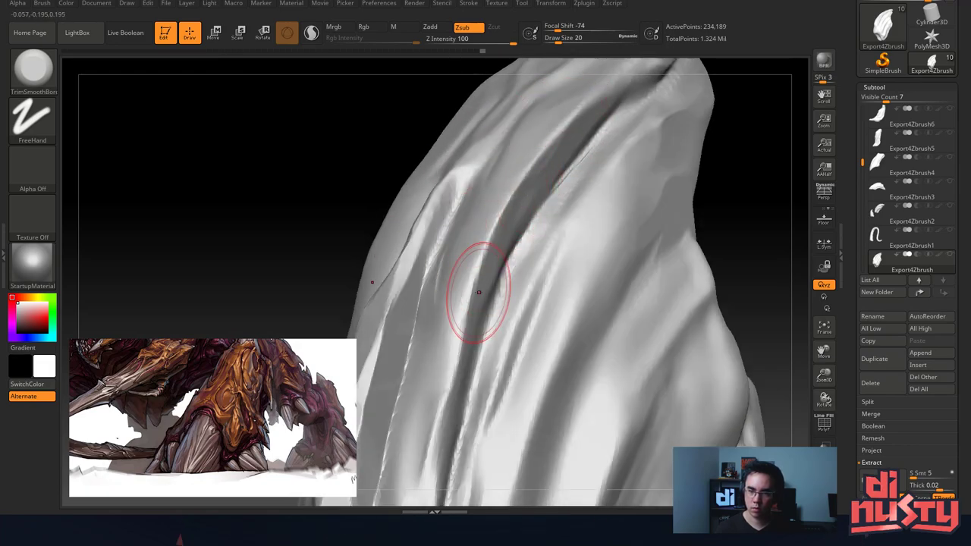
mouse_move(580, 149)
right_mouse_down()
mouse_move(587, 134)
mouse_move(516, 195)
right_mouse_up()
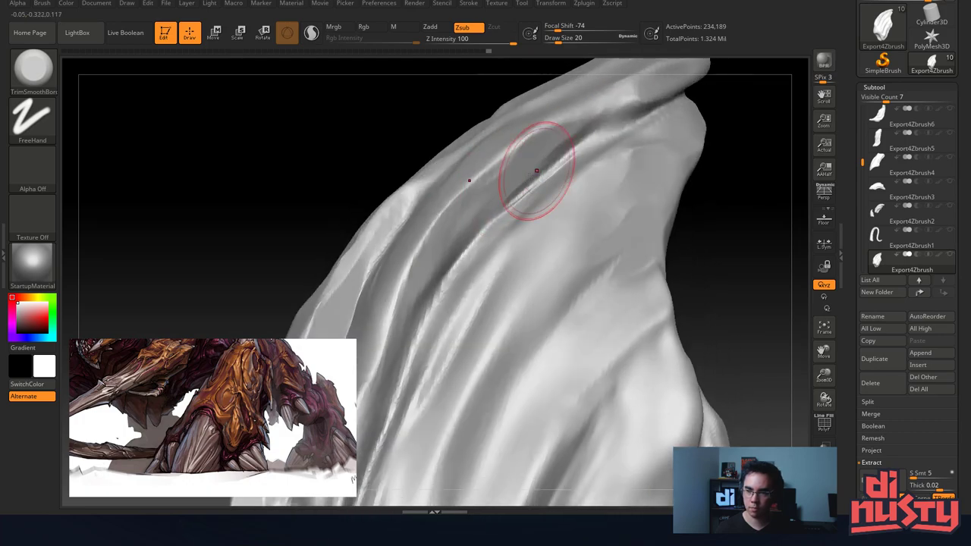
mouse_move(531, 177)
left_mouse_down()
mouse_move(585, 132)
mouse_move(575, 138)
left_mouse_up()
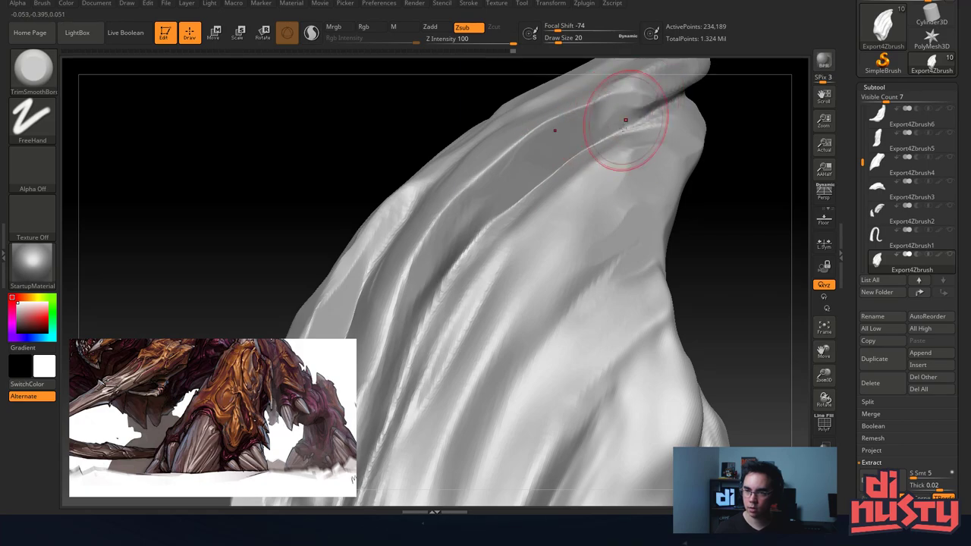
Trim the ridge bordering the central groove from the tip down to the middle of the plate.
right_click_drag(624, 120, 589, 156)
left_click_drag(539, 202, 454, 310)
mouse_move(505, 214)
right_mouse_down()
mouse_move(513, 196)
mouse_move(509, 216)
right_mouse_up()
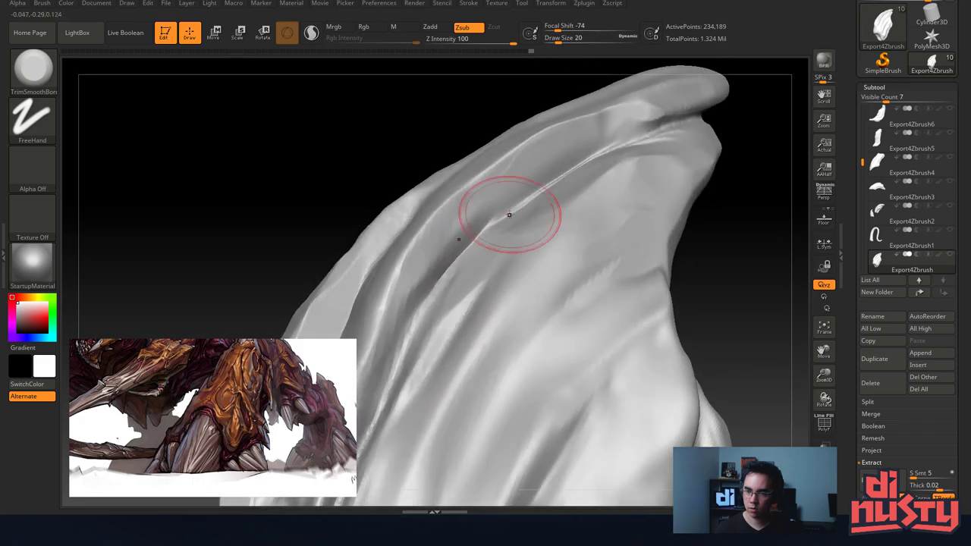
right_click_drag(523, 260, 522, 320)
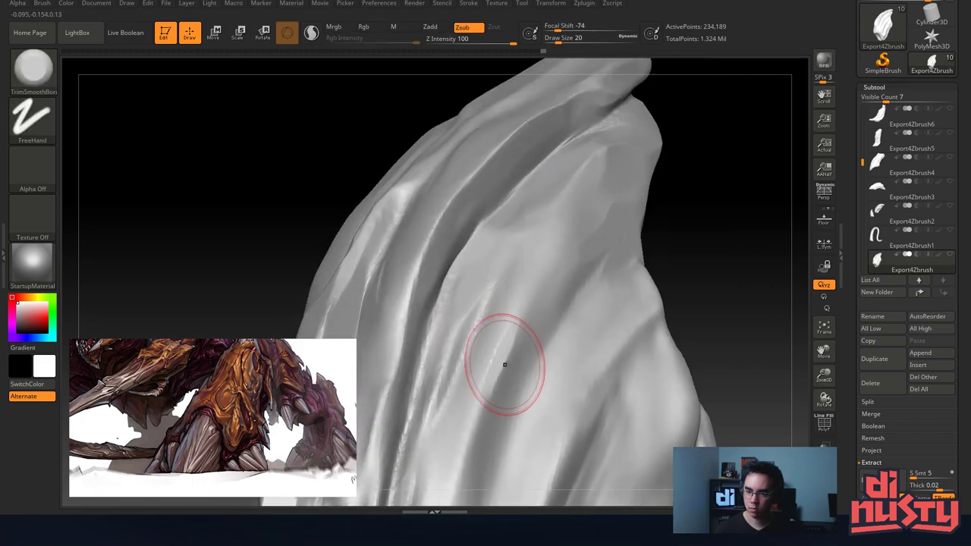
Plane the long folds across the middle of the plate's outer face with TrimSmoothBorder at draw size 20.
mouse_move(503, 364)
right_mouse_down()
mouse_move(534, 212)
mouse_move(494, 195)
right_mouse_up()
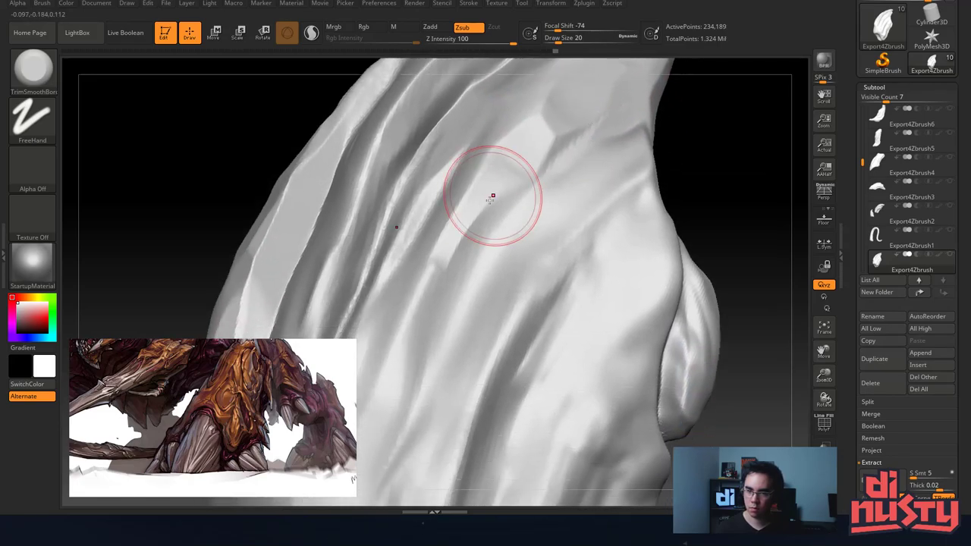
mouse_move(395, 372)
right_mouse_down()
mouse_move(462, 244)
mouse_move(588, 122)
right_mouse_up()
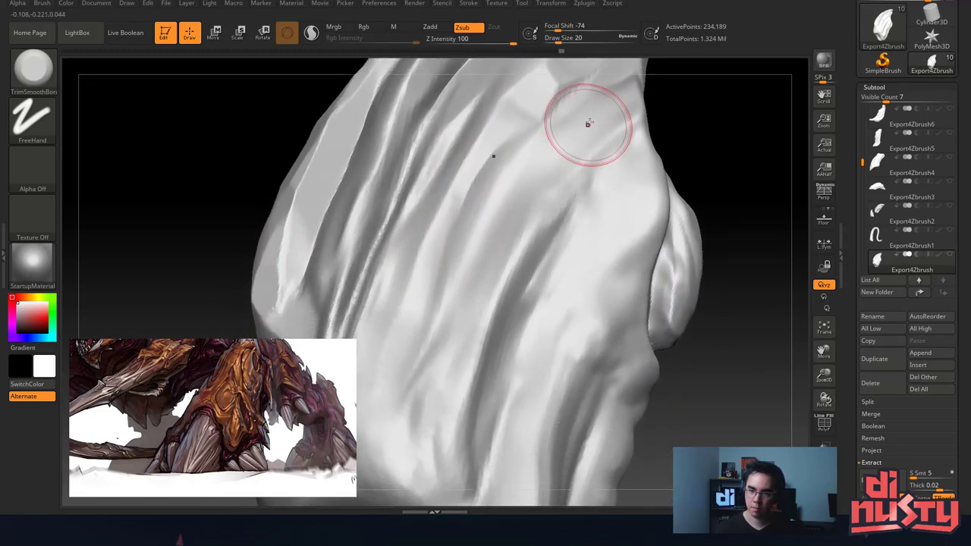
left_click_drag(498, 236, 486, 260)
mouse_move(485, 260)
right_mouse_down()
mouse_move(524, 303)
mouse_move(498, 202)
right_mouse_up()
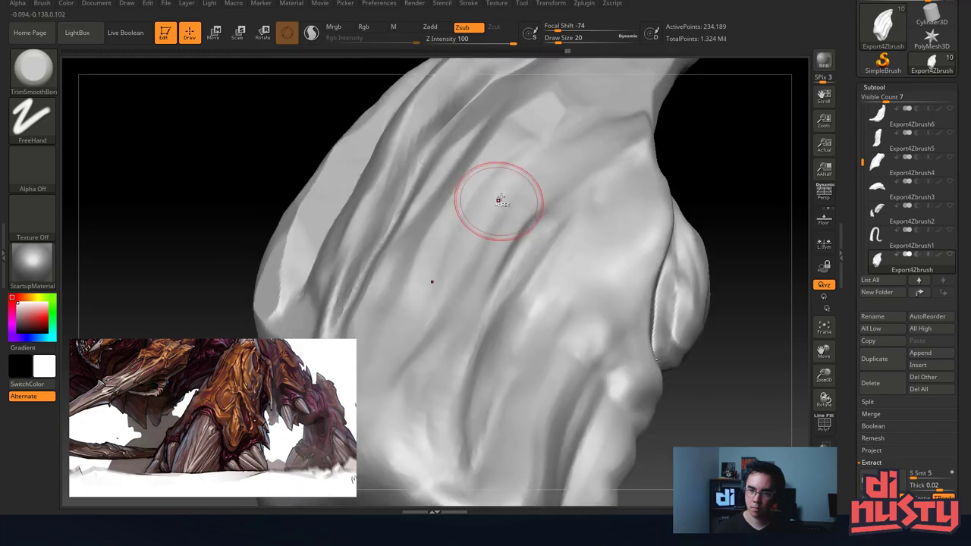
left_click_drag(498, 202, 491, 296)
mouse_move(491, 295)
right_mouse_down()
mouse_move(517, 162)
mouse_move(514, 260)
mouse_move(501, 264)
mouse_move(518, 217)
right_mouse_up()
left_click_drag(518, 217, 463, 329)
Refresh the plate's DynaMesh and flatten the ridge beside the groove just below the tip.
mouse_move(463, 329)
right_mouse_down("ctrl")
mouse_move(318, 178)
mouse_move(485, 186)
mouse_move(501, 247)
mouse_move(494, 208)
mouse_move(519, 184)
mouse_move(546, 197)
mouse_move(622, 150)
right_mouse_up("ctrl")
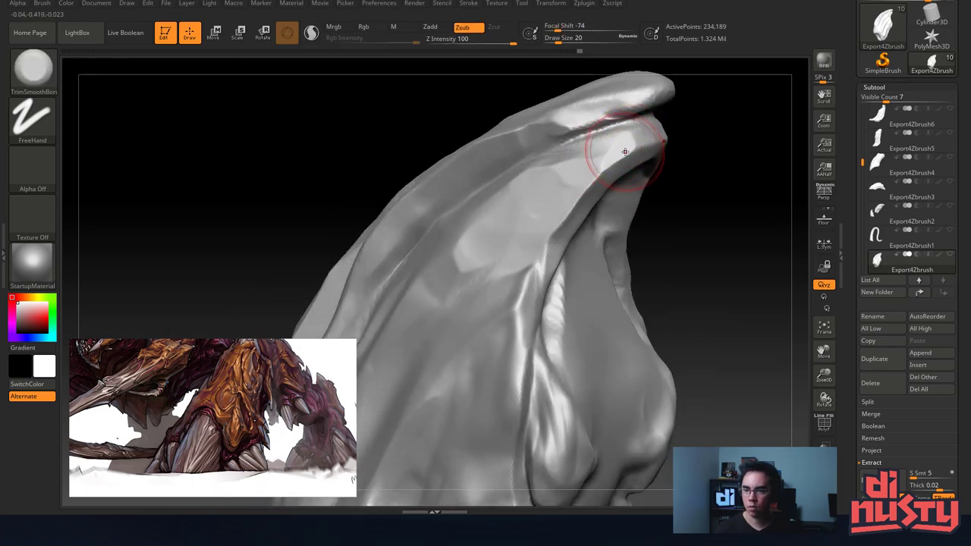
right_click_drag(612, 145, 597, 116)
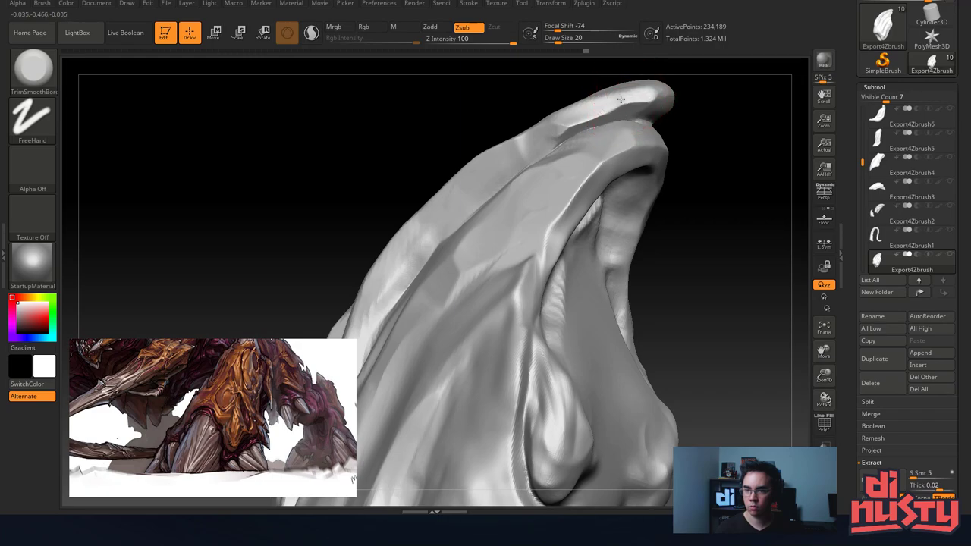
left_click_drag(715, 130, 718, 145, "ctrl")
mouse_move(648, 112)
right_mouse_down()
mouse_move(614, 223)
mouse_move(595, 241)
right_mouse_up()
left_click_drag(464, 239, 514, 229)
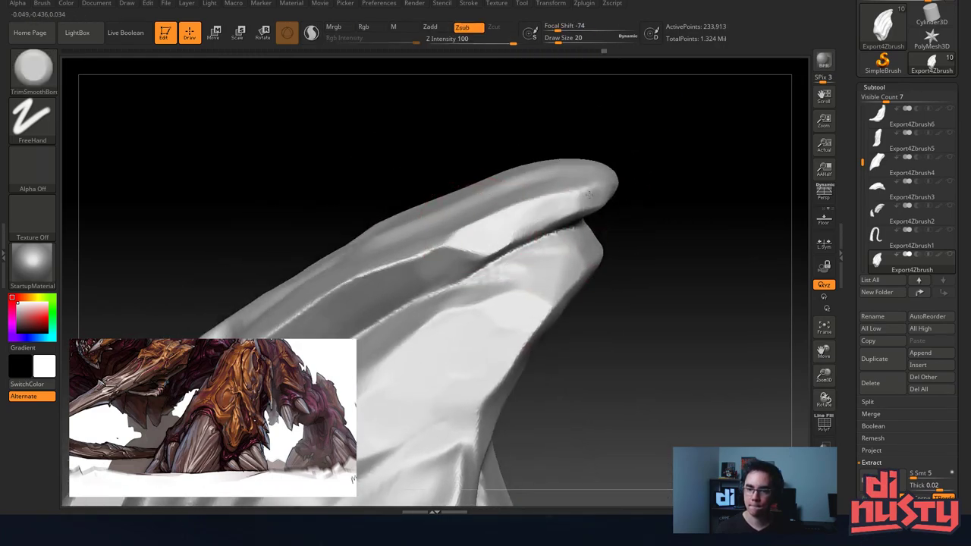
Plane and smooth the rounded end of the plate's tip into soft facets.
mouse_move(568, 177)
right_mouse_down()
mouse_move(554, 204)
mouse_move(487, 204)
right_mouse_up()
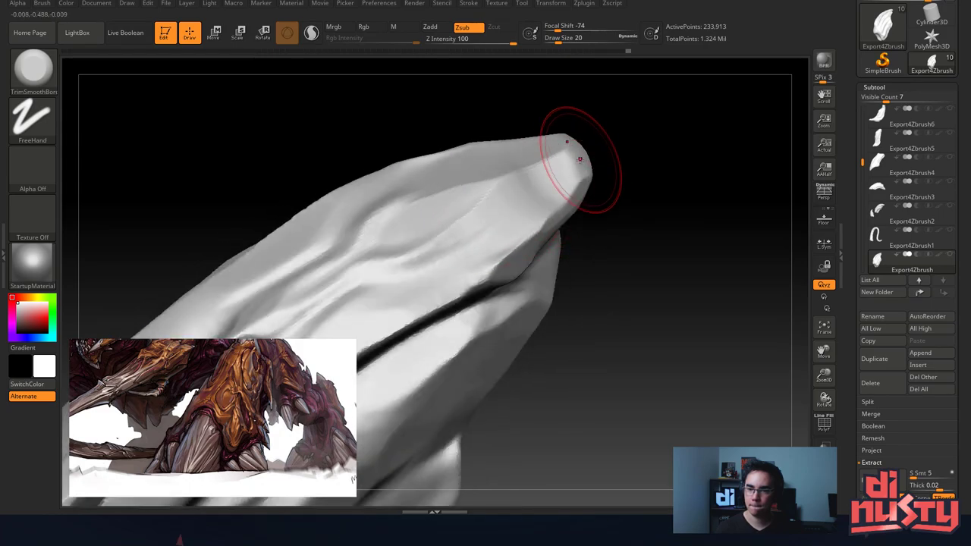
left_click_drag(579, 159, 494, 206, "shift")
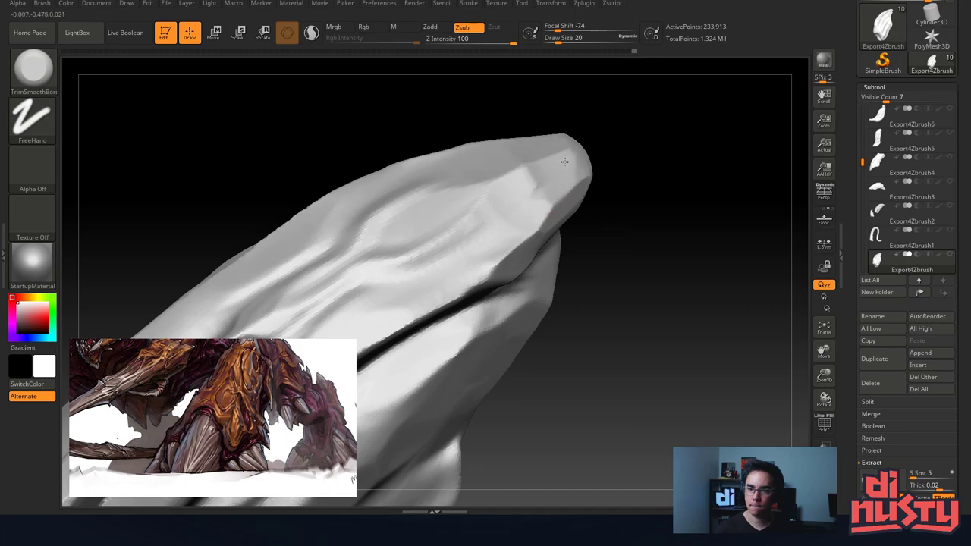
mouse_move(565, 161)
right_mouse_down()
mouse_move(584, 176)
mouse_move(620, 162)
mouse_move(556, 164)
mouse_move(582, 209)
right_mouse_up()
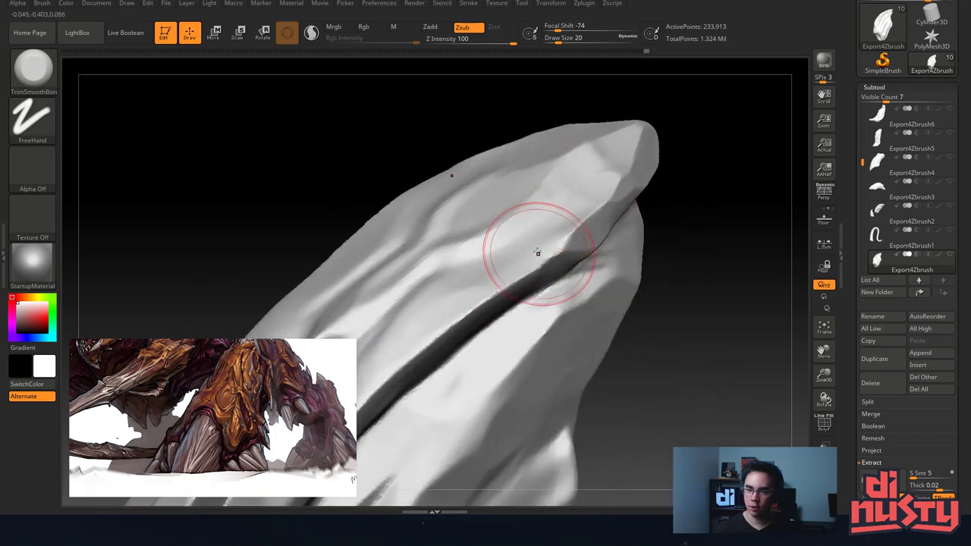
mouse_move(537, 252)
right_mouse_down()
mouse_move(506, 214)
mouse_move(546, 171)
mouse_move(526, 200)
mouse_move(460, 195)
mouse_move(525, 185)
right_mouse_up()
Set the draw size to 9 and trim the sharp rim bordering the hollow under the tip.
right_click_drag(455, 243, 585, 135)
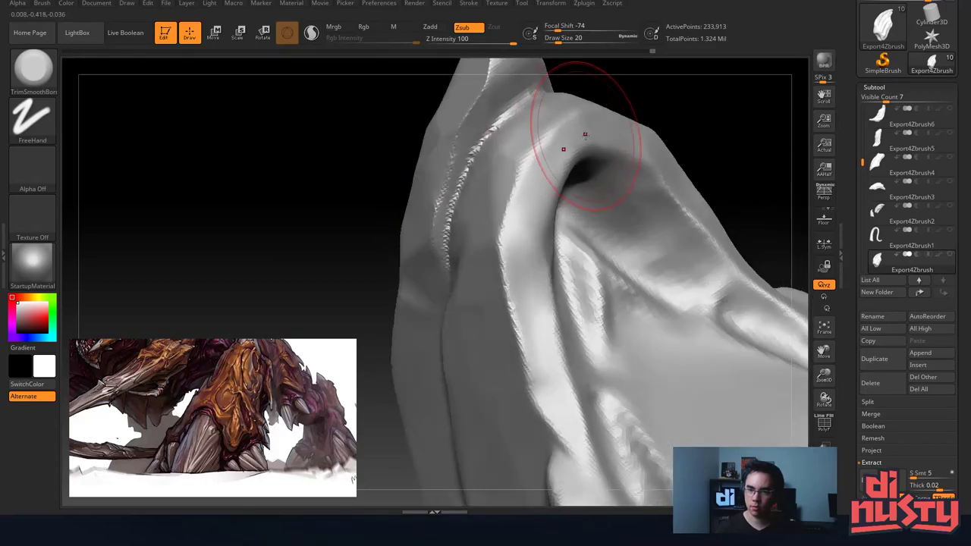
key("space")
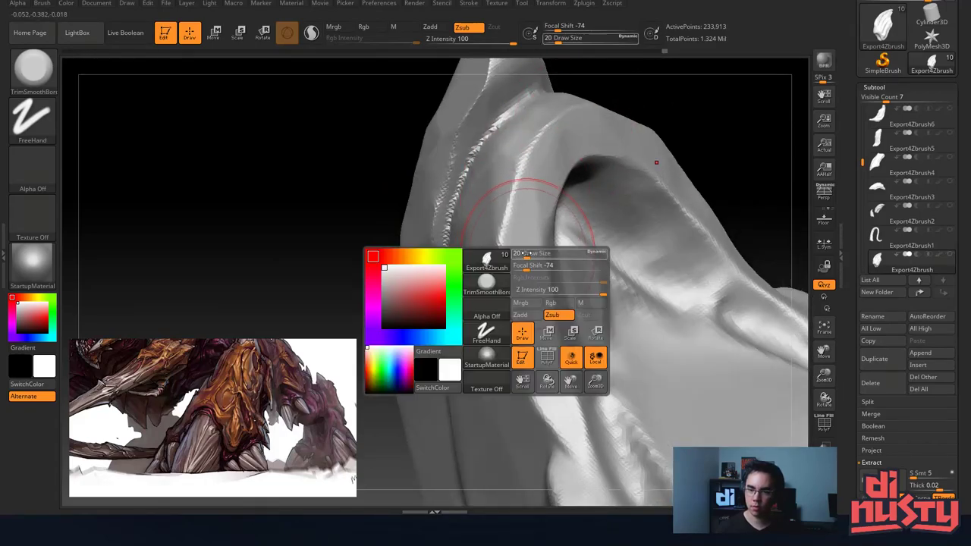
left_click_drag(534, 254, 515, 255)
key("space")
mouse_move(506, 307)
left_mouse_down()
mouse_move(520, 306)
mouse_move(522, 358)
left_mouse_up()
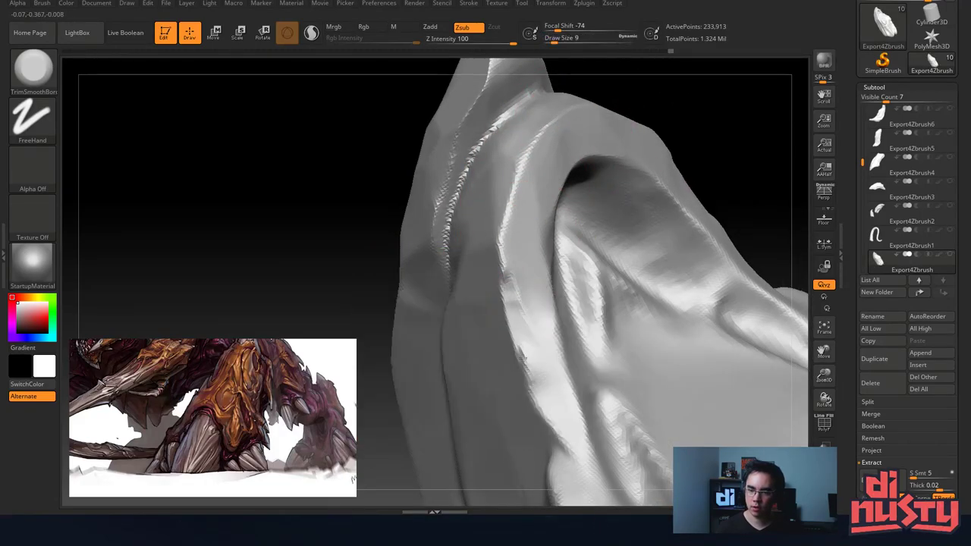
Give the trim brush the square ~BrushAlpha and flatten the jagged thin ridges along the central groove.
mouse_move(515, 197)
right_mouse_down()
mouse_move(502, 175)
mouse_move(434, 191)
mouse_move(503, 171)
mouse_move(548, 229)
mouse_move(580, 226)
right_mouse_up()
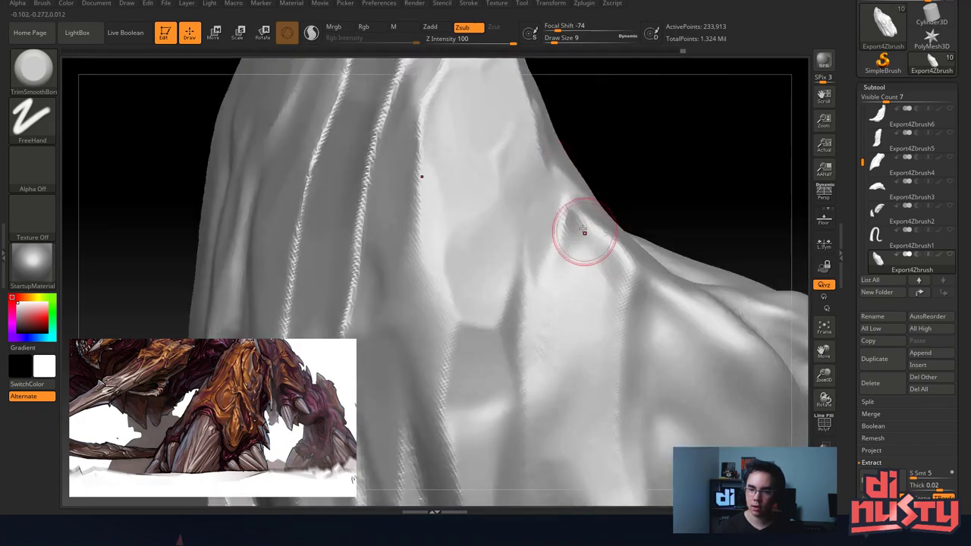
mouse_move(487, 144)
right_mouse_down()
mouse_move(585, 250)
mouse_move(439, 284)
right_mouse_up()
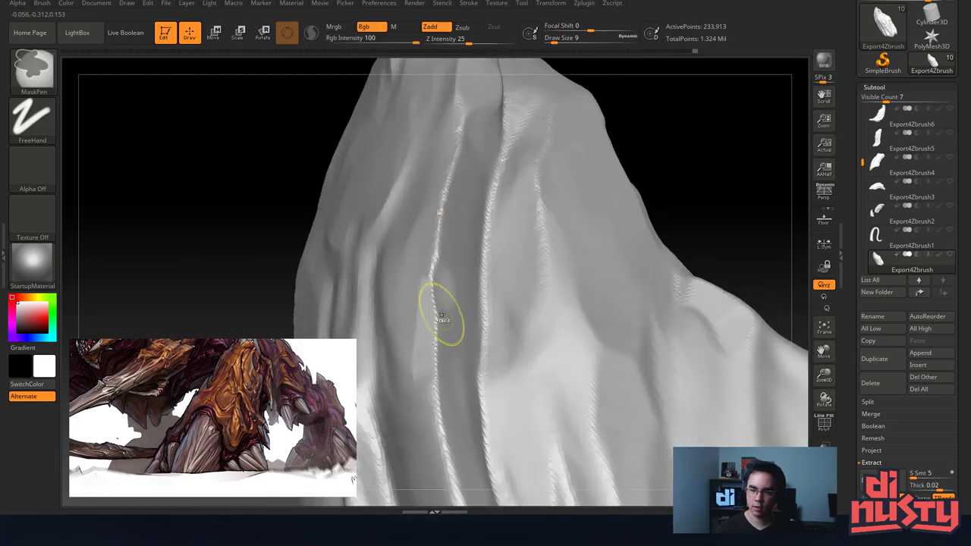
left_click(33, 165)
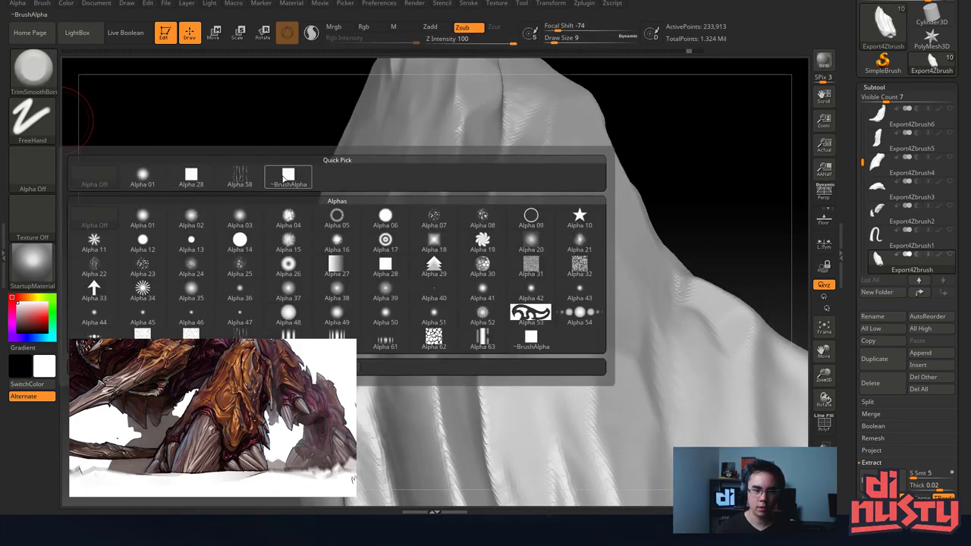
left_click(285, 178)
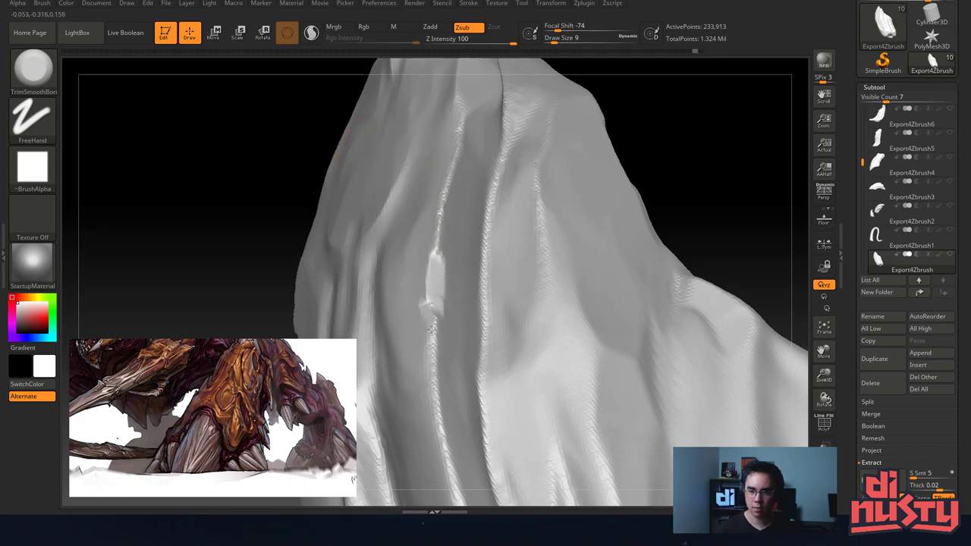
mouse_move(439, 228)
right_mouse_down()
mouse_move(417, 197)
mouse_move(425, 169)
mouse_move(463, 220)
mouse_move(520, 171)
mouse_move(524, 199)
mouse_move(485, 220)
mouse_move(485, 238)
right_mouse_up()
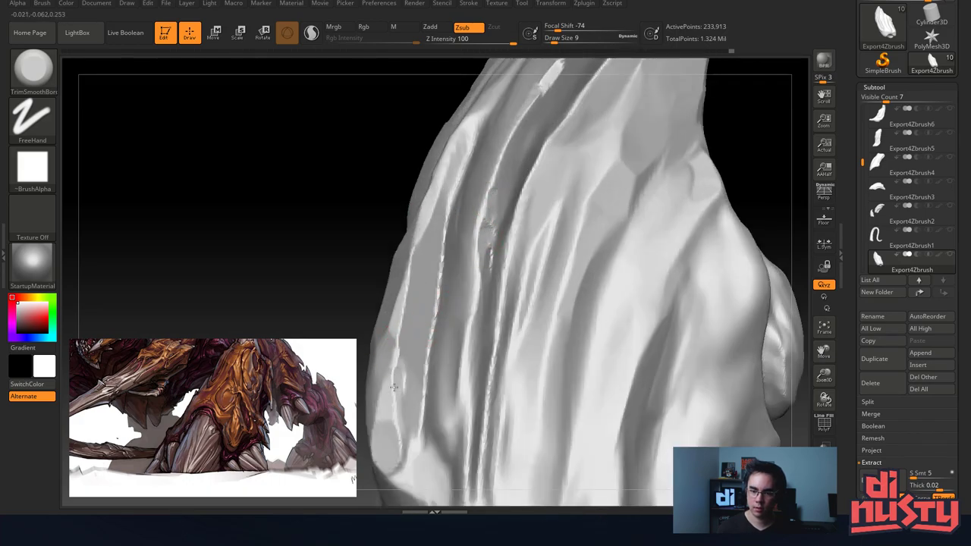
right_click_drag(460, 247, 472, 186)
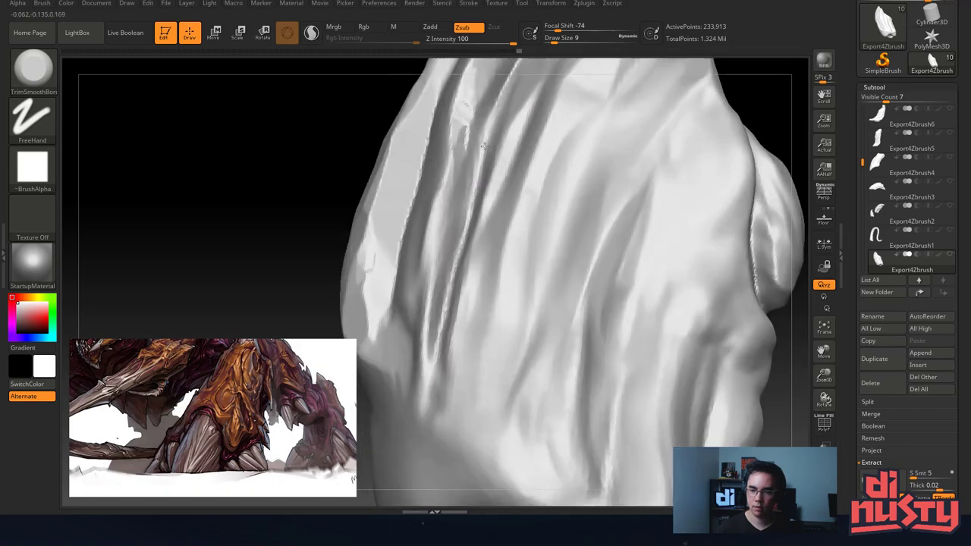
Trim and smooth the folds beside the thin ridges on the plate's outer face at draw size 20.
key("space")
left_click_drag(543, 155, 517, 298)
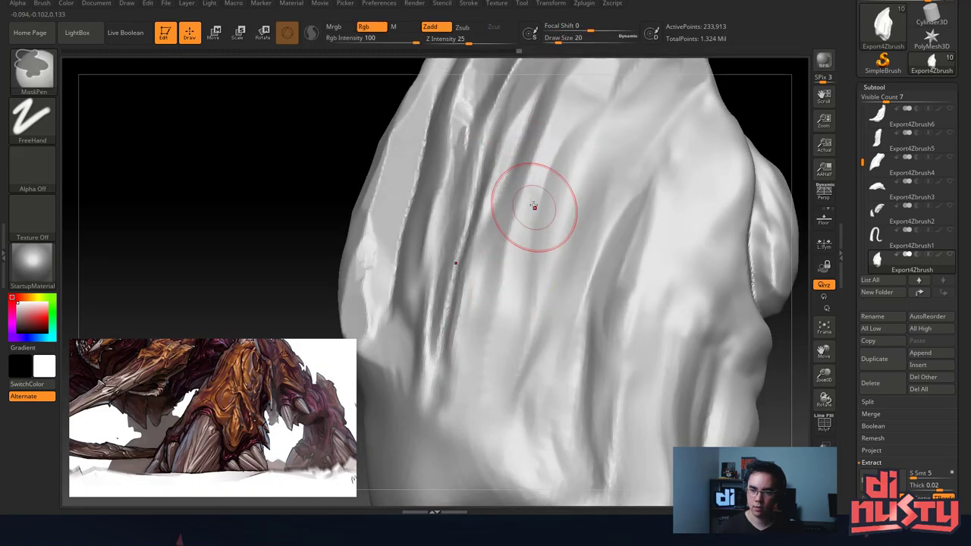
left_click_drag(533, 208, 517, 285, "shift")
Set the draw size to 31 and flatten the wide fold near the plate's lower end.
mouse_move(504, 307)
right_mouse_down("ctrl")
mouse_move(492, 229)
mouse_move(509, 223)
mouse_move(574, 303)
mouse_move(521, 223)
right_mouse_up("ctrl")
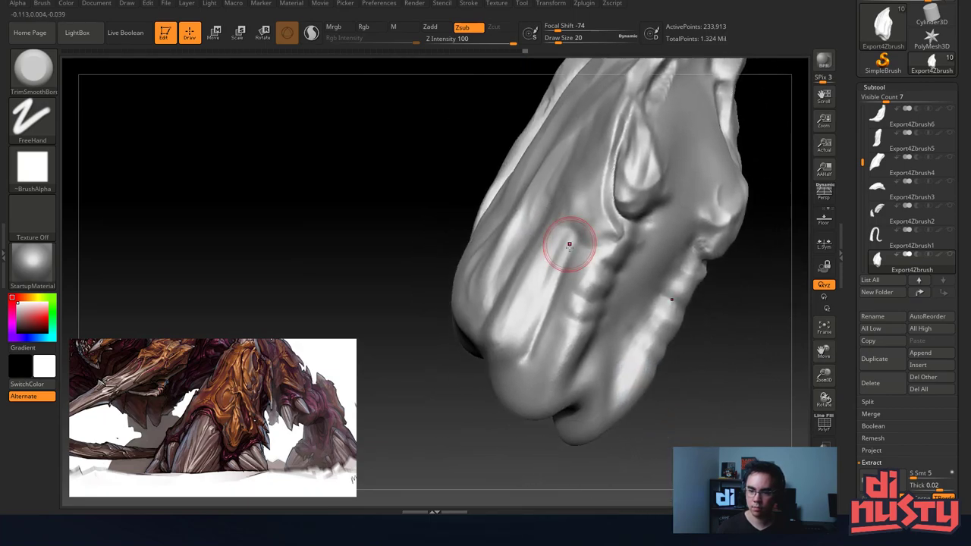
key("space")
left_click_drag(559, 260, 552, 256)
left_click_drag(515, 334, 556, 255, "shift")
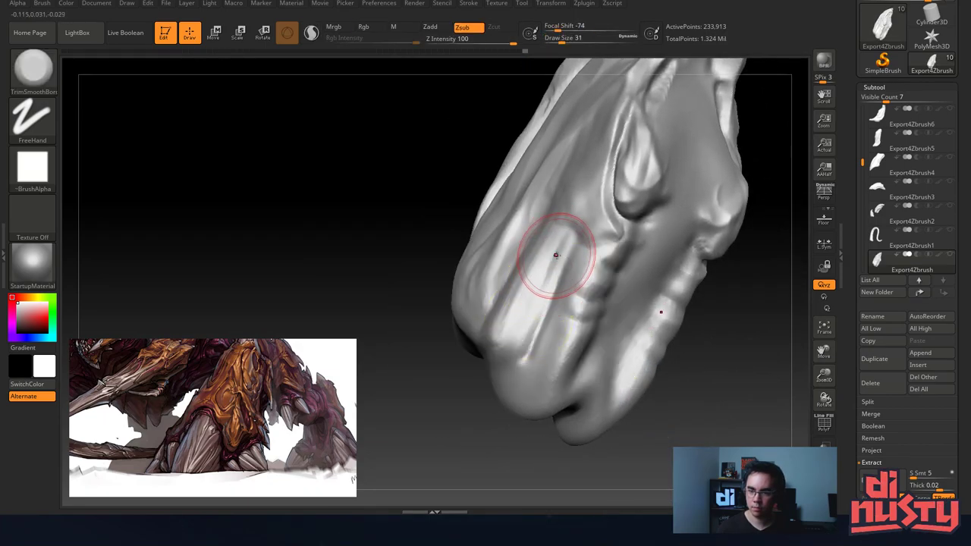
mouse_move(545, 292)
left_mouse_down()
mouse_move(528, 337)
mouse_move(555, 266)
left_mouse_up()
mouse_move(520, 320)
left_mouse_down()
mouse_move(561, 241)
mouse_move(548, 263)
left_mouse_up()
right_click_drag(546, 262, 518, 256)
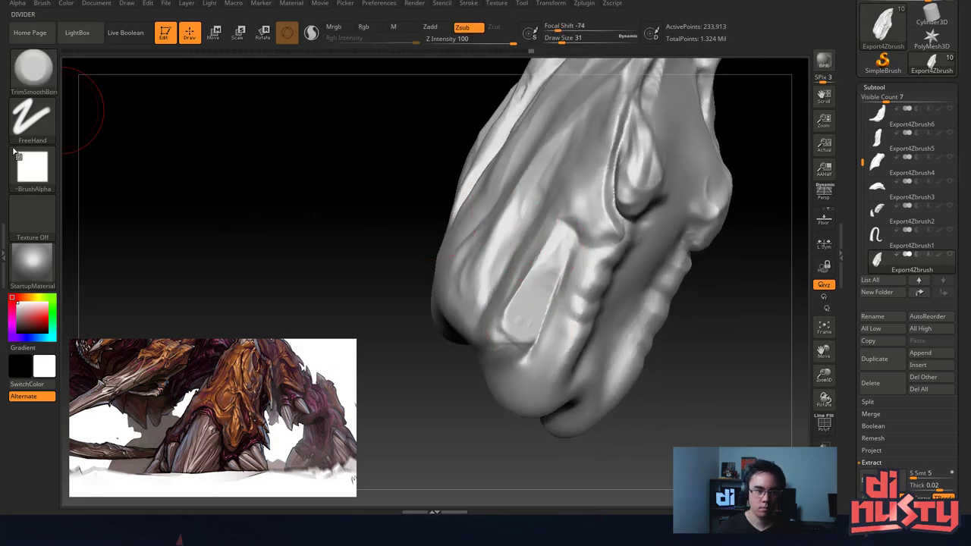
Turn off the brush alpha and plane the fold beside the deep groove at the plate's lower end.
left_click(32, 167)
left_click(95, 177)
mouse_move(477, 182)
right_mouse_down("ctrl")
mouse_move(531, 296)
mouse_move(547, 304)
right_mouse_up("ctrl")
mouse_move(544, 424)
left_mouse_down()
mouse_move(608, 276)
mouse_move(521, 405)
left_mouse_up()
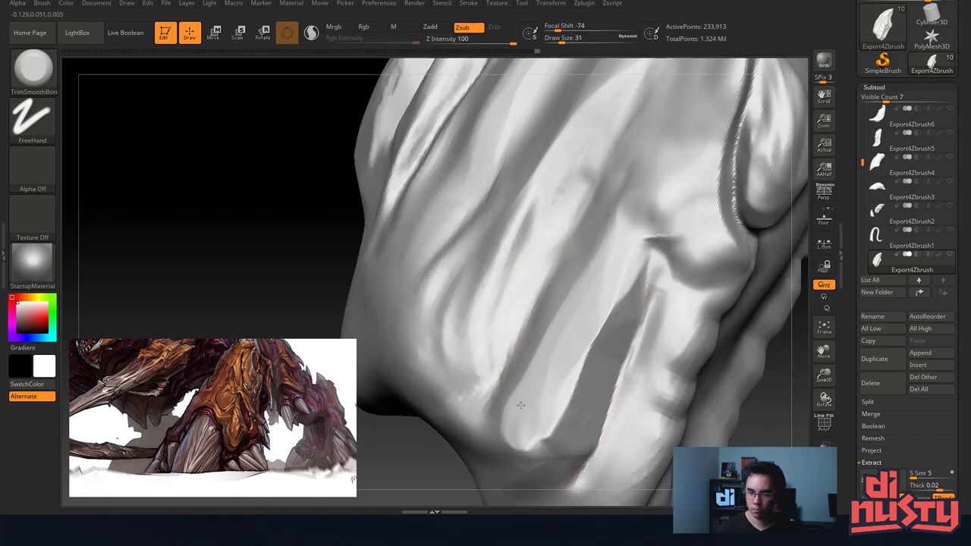
Undo the last trim stroke and plane a broad facet where the long folds end on the lower outer face.
mouse_move(541, 411)
right_mouse_down("ctrl")
mouse_move(548, 308)
mouse_move(511, 310)
right_mouse_up("ctrl")
mouse_move(491, 318)
left_mouse_down()
mouse_move(480, 333)
mouse_move(490, 260)
left_mouse_up()
key("ctrl+z")
mouse_move(408, 324)
left_mouse_down()
mouse_move(402, 301)
mouse_move(430, 368)
mouse_move(509, 411)
left_mouse_up()
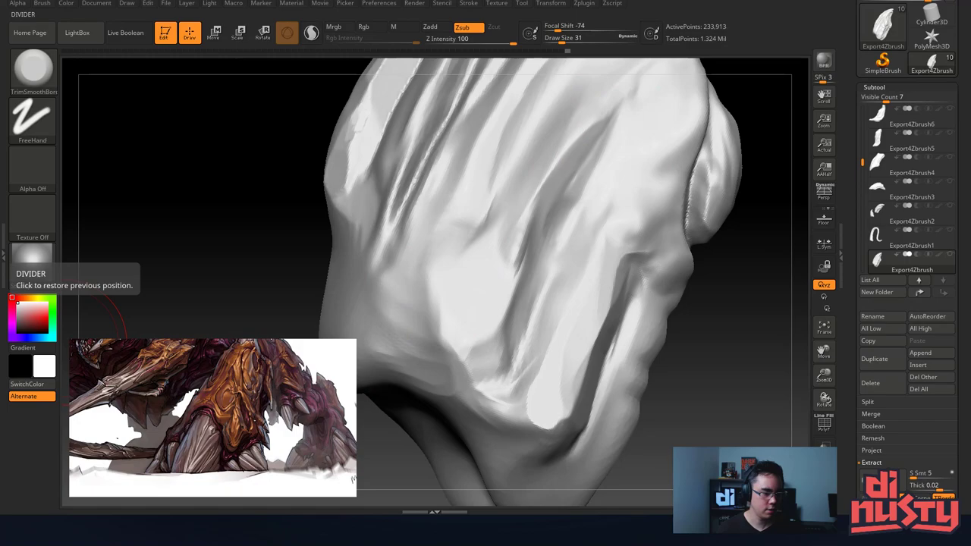
mouse_move(525, 203)
left_mouse_down()
mouse_move(518, 221)
mouse_move(530, 215)
left_mouse_up()
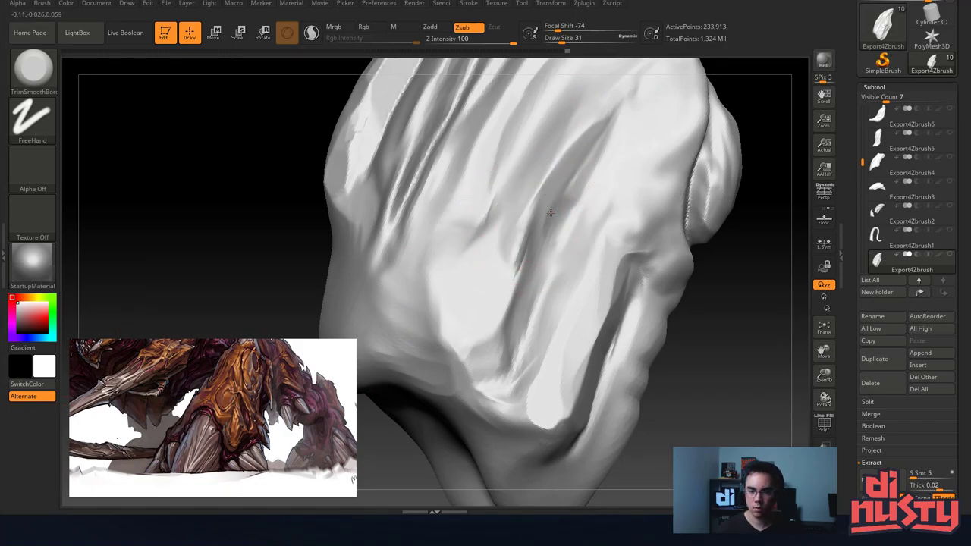
Flatten the rounded bulge beneath the central ridges into angular facets at draw size 31.
mouse_move(529, 215)
right_mouse_down()
mouse_move(571, 212)
mouse_move(543, 263)
right_mouse_up()
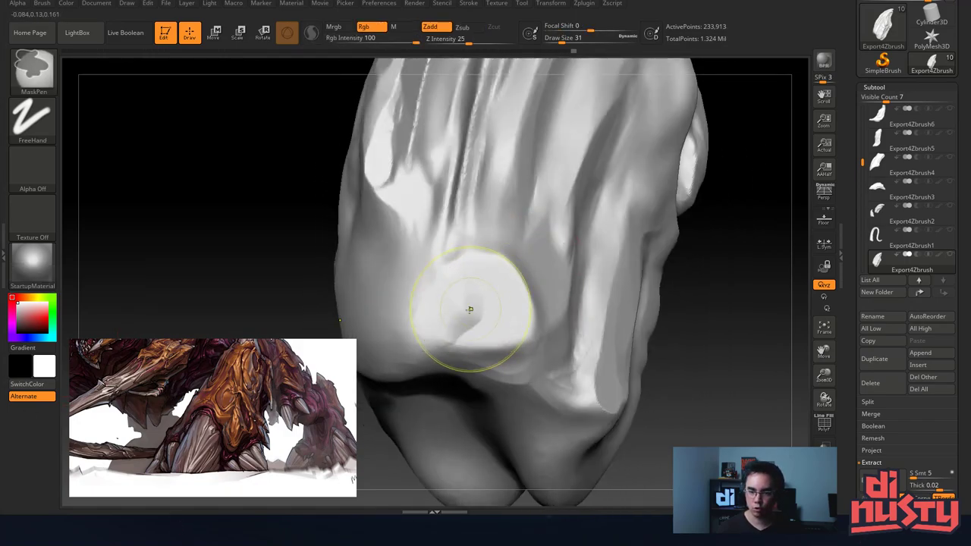
key("ctrl")
left_click_drag(499, 295, 474, 304)
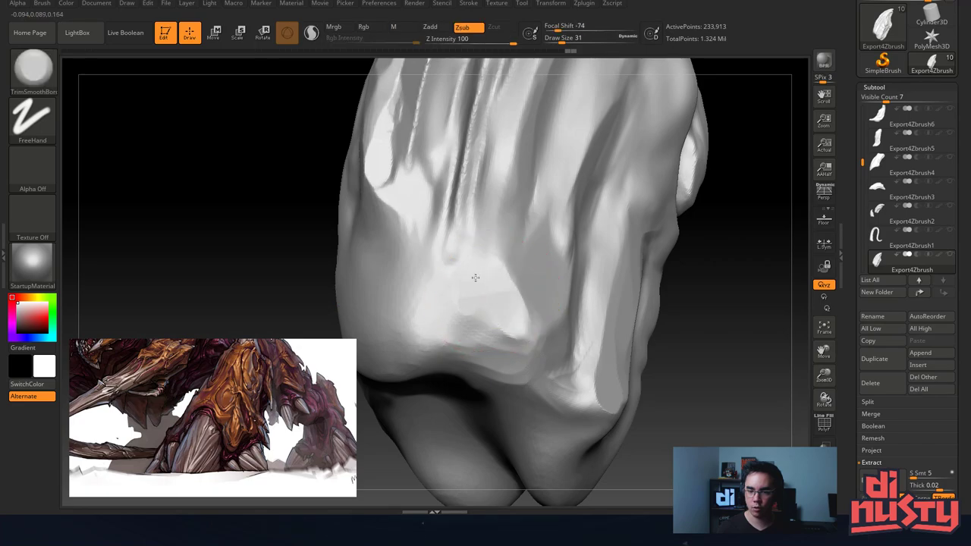
mouse_move(475, 277)
right_mouse_down()
mouse_move(505, 203)
mouse_move(504, 243)
right_mouse_up()
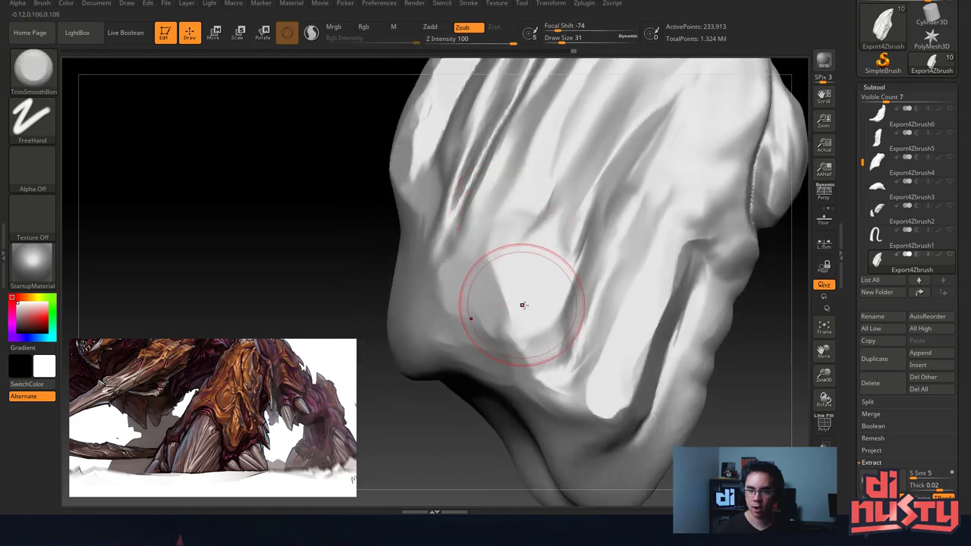
Plane the rounded lip below the deep groove at the plate's lowest end.
mouse_move(522, 304)
right_mouse_down()
mouse_move(481, 316)
mouse_move(560, 373)
right_mouse_up()
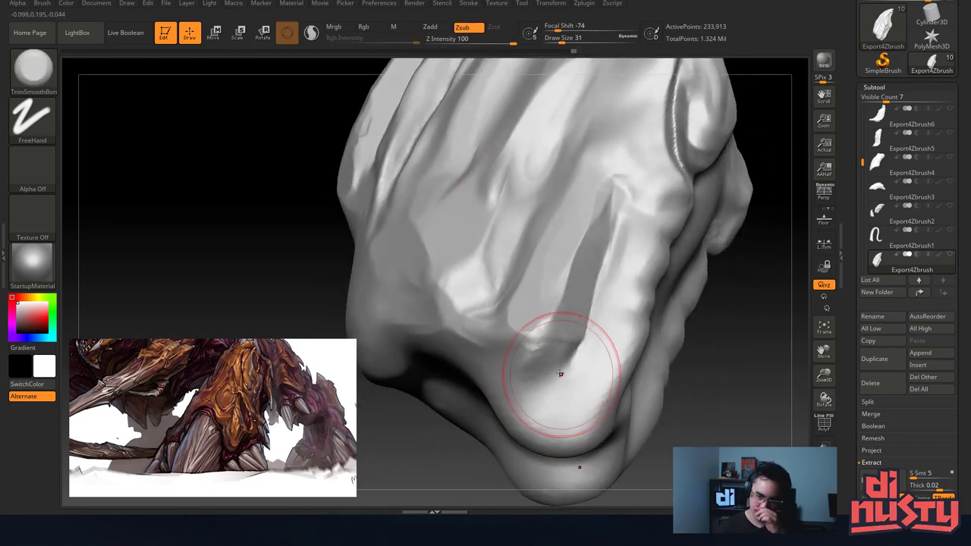
mouse_move(560, 373)
left_mouse_down()
mouse_move(540, 379)
mouse_move(535, 358)
mouse_move(507, 353)
left_mouse_up()
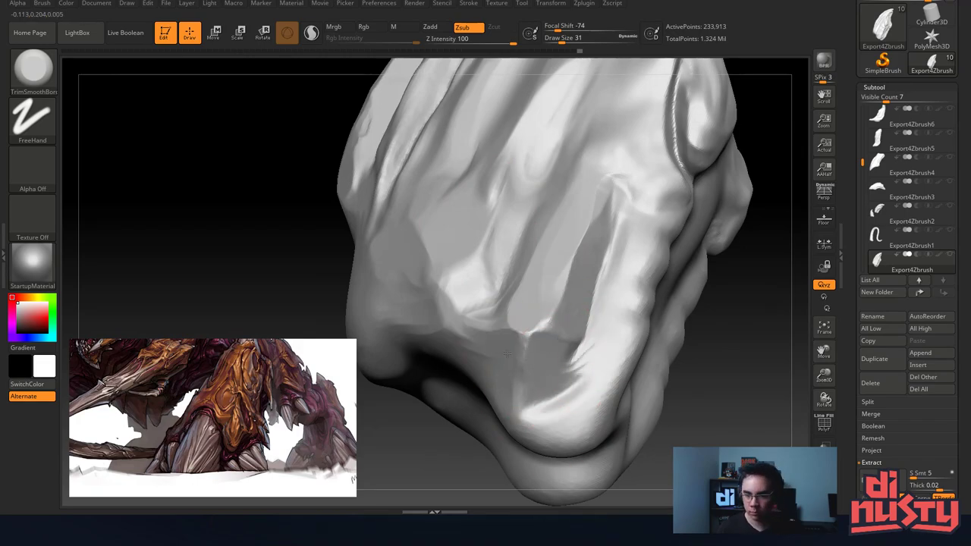
mouse_move(507, 353)
right_mouse_down()
mouse_move(542, 357)
mouse_move(444, 293)
mouse_move(487, 250)
mouse_move(482, 291)
mouse_move(530, 266)
right_mouse_up()
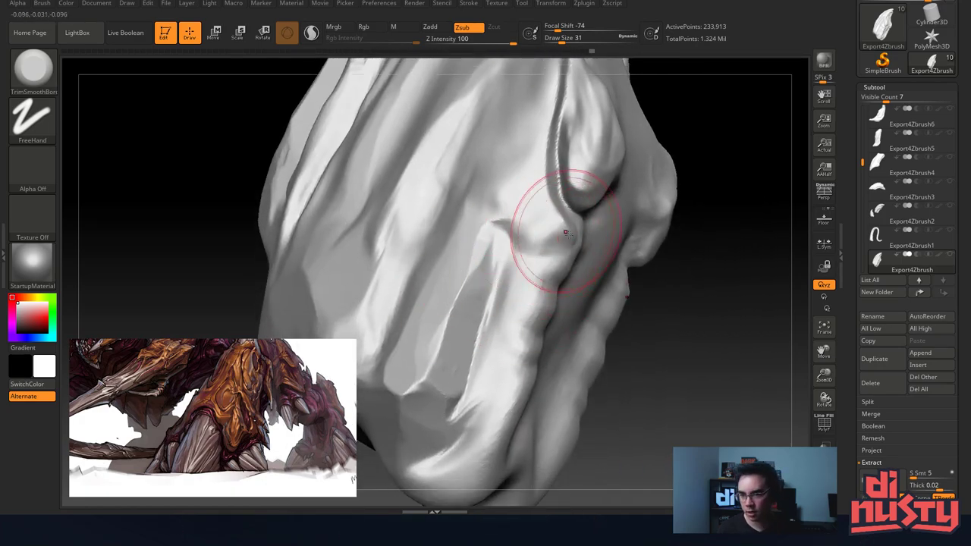
Carve the crease below the teardrop-shaped lobe on the plate's side with DamStandard at draw size 7.
right_click_drag(565, 232, 536, 257)
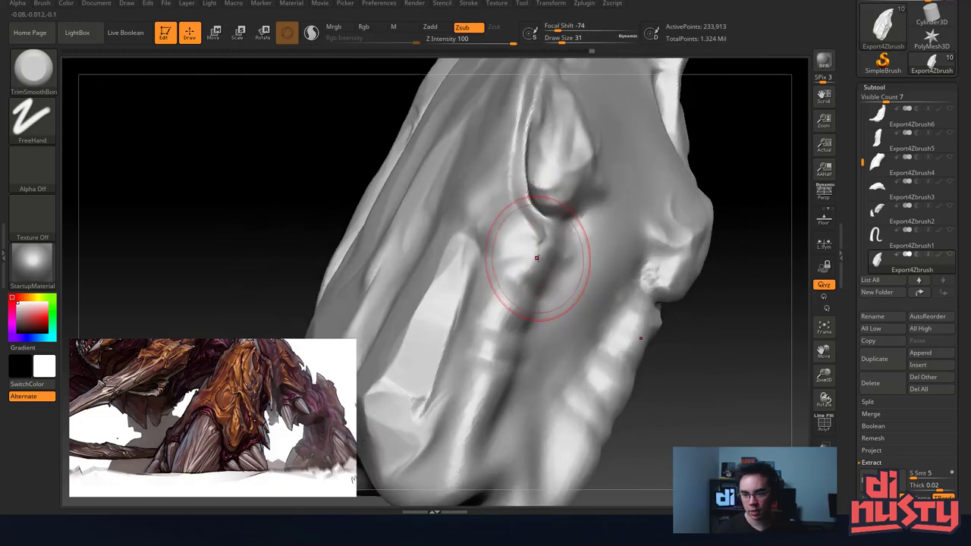
key("b")
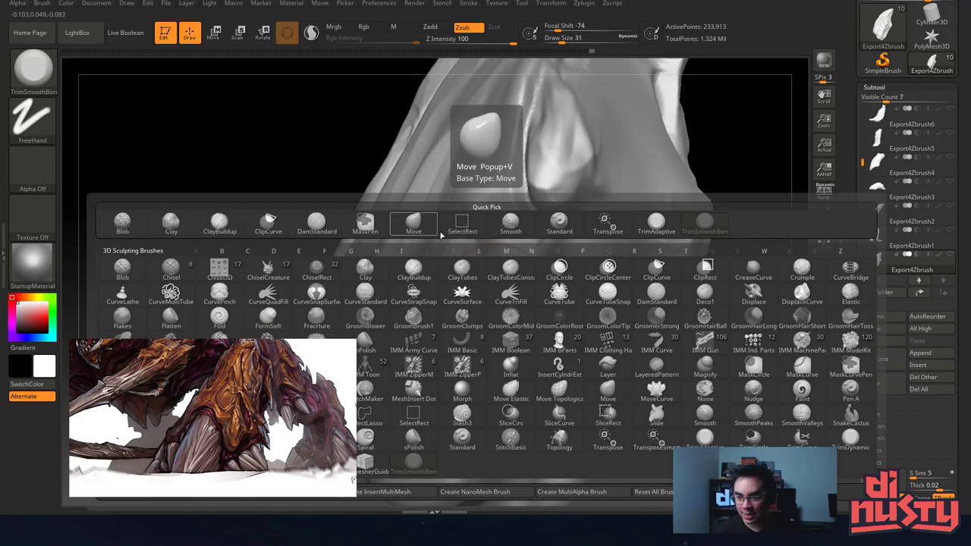
left_click(316, 223)
key("space")
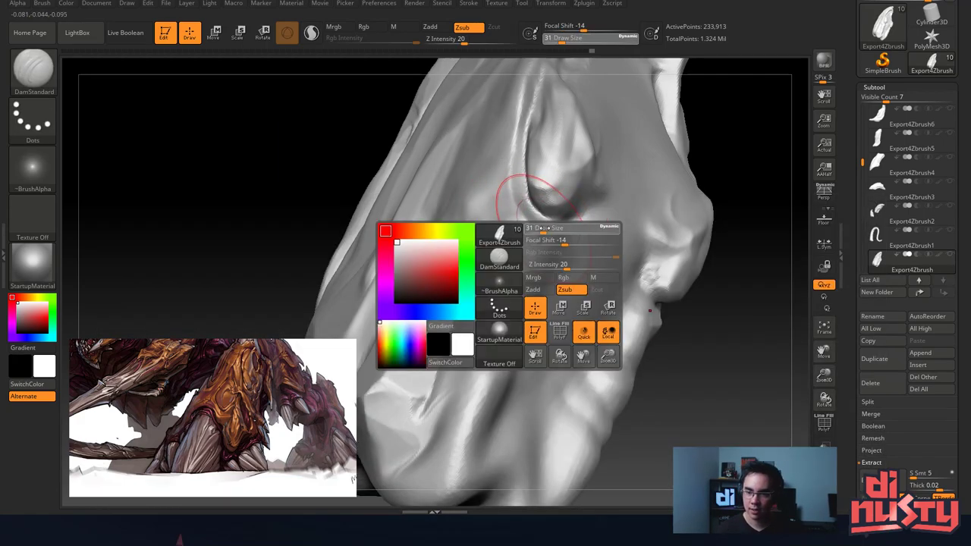
key("space")
left_click_drag(536, 217, 532, 217)
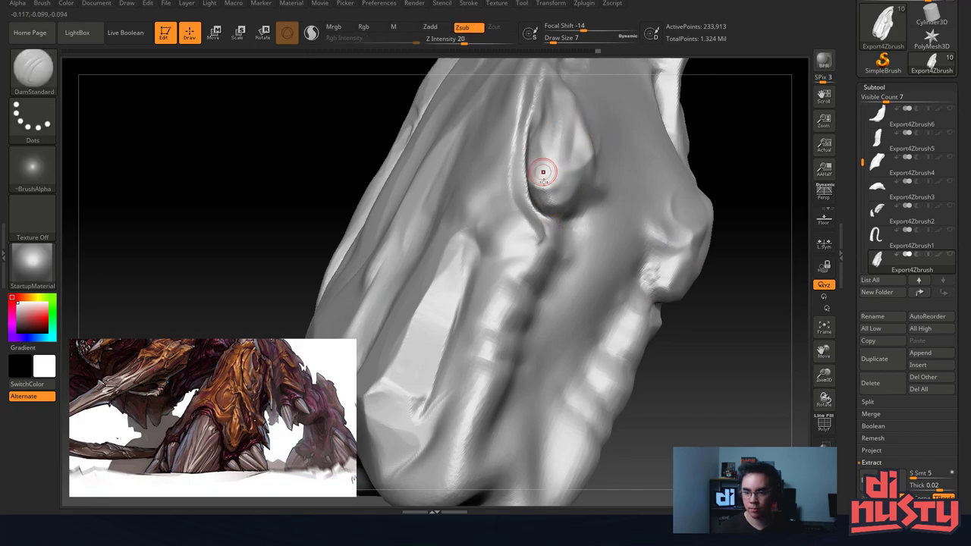
Carve a crease across the top of the ribbed side ridge with DamStandard at draw size 20 and Z Intensity 29.
right_click_drag(543, 172, 515, 182)
key("space")
left_click_drag(539, 226, 547, 225)
key("space")
left_click_drag(576, 280, 590, 280)
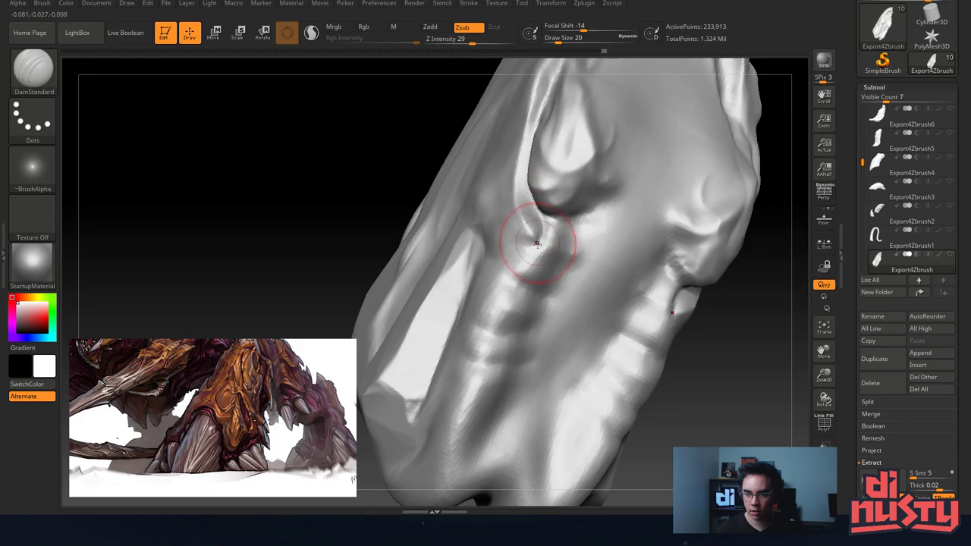
right_click_drag(541, 235, 530, 243)
key("space")
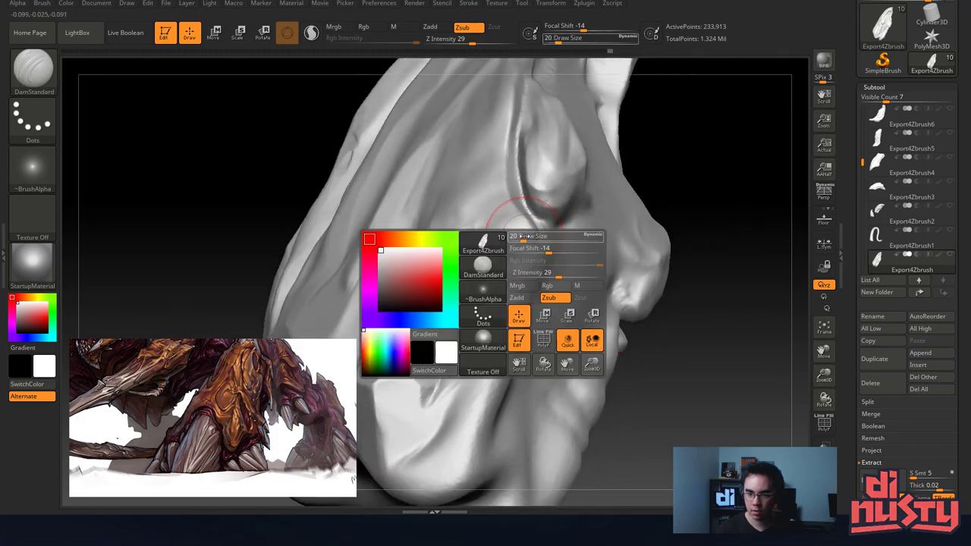
Plane a small ledge into the crease above the ribbed ridge with TrimSmoothBorder at draw size 8 and smooth its end.
key("b")
left_click(749, 224)
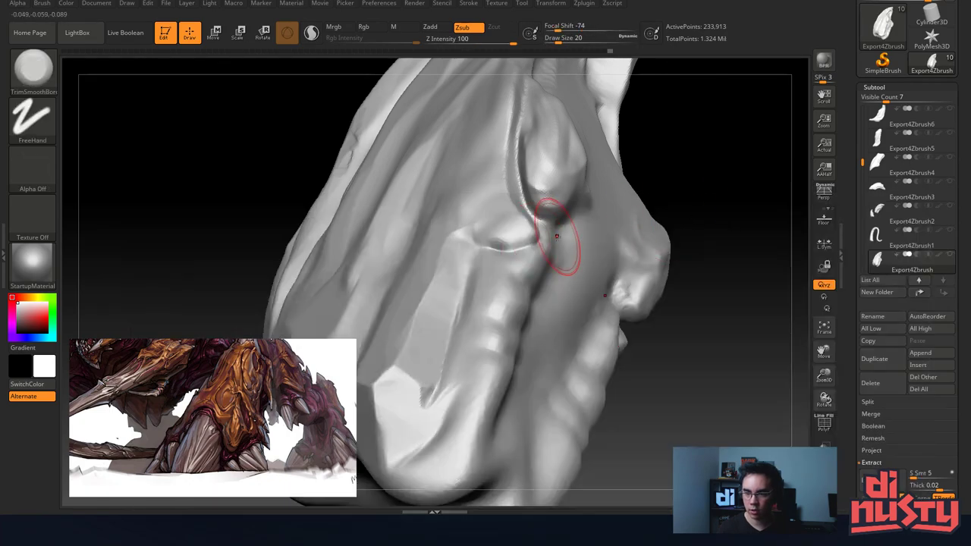
key("space")
left_click_drag(549, 238, 528, 239)
mouse_move(529, 239)
right_mouse_down()
mouse_move(533, 231)
mouse_move(565, 244)
right_mouse_up()
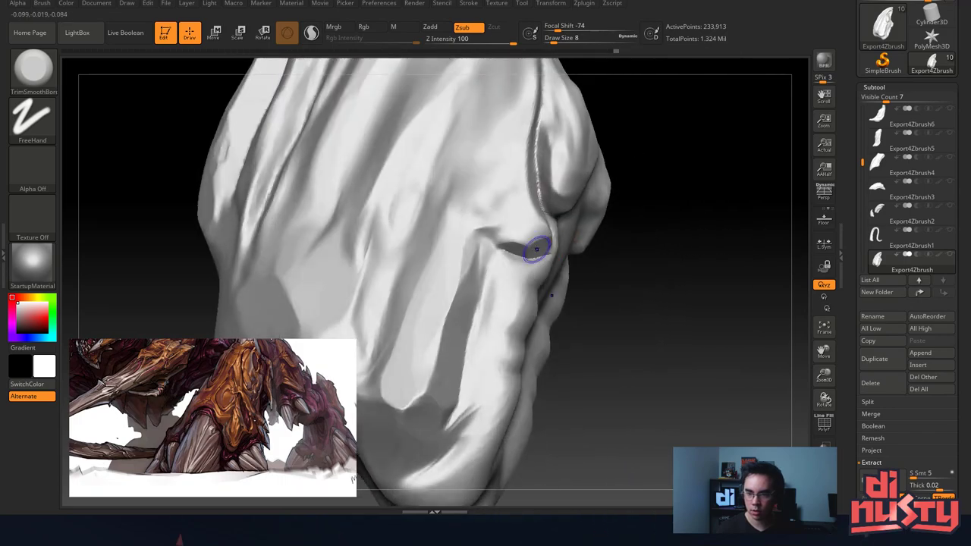
left_click_drag(539, 249, 550, 251, "shift")
mouse_move(550, 251)
right_mouse_down()
mouse_move(539, 265)
mouse_move(503, 242)
mouse_move(488, 252)
right_mouse_up()
Carve a long crease down the inner side of the ribbed ridge with DamStandard at draw size 8 and smooth it.
key("space")
left_click(340, 220)
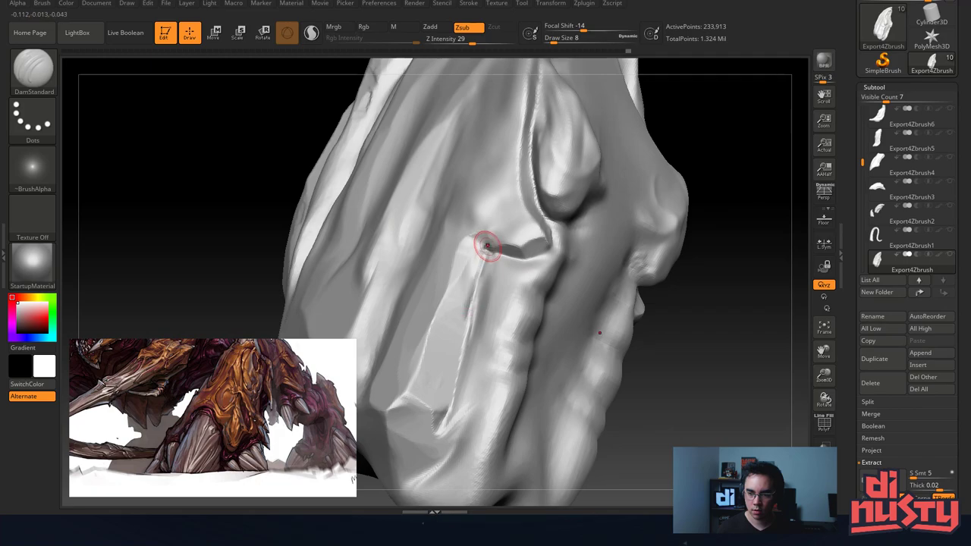
left_click_drag(489, 258, 449, 387)
mouse_move(479, 303)
left_mouse_down("shift")
mouse_move(483, 269)
mouse_move(446, 422)
left_mouse_up("shift")
mouse_move(465, 352)
right_mouse_down()
mouse_move(459, 251)
mouse_move(452, 344)
right_mouse_up()
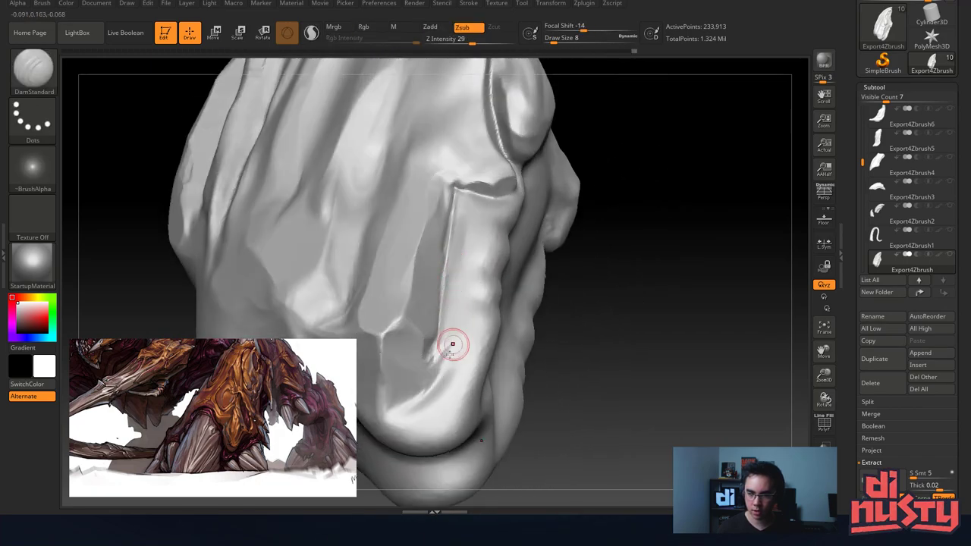
Extend the long crease around the ridge's lower end at draw size 17, undoing the unwanted stroke and recarving it.
key("space")
left_click_drag(442, 369, 458, 336)
right_click_drag(479, 284, 506, 195, "alt")
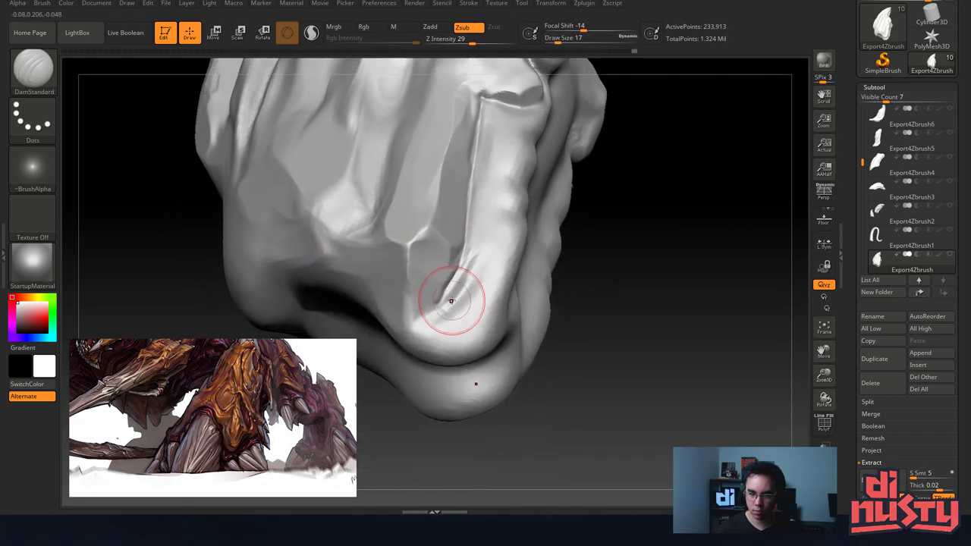
left_click_drag(452, 299, 418, 334)
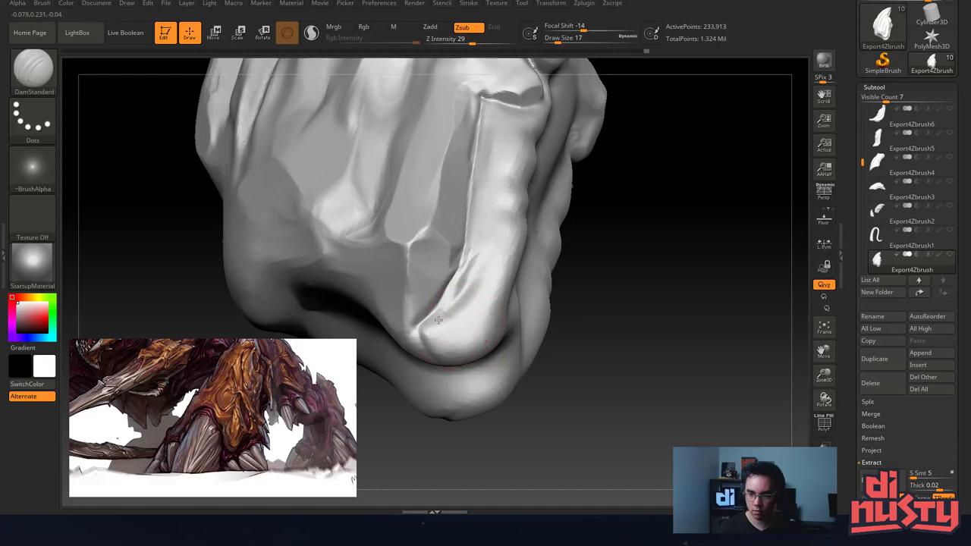
right_click_drag(499, 279, 481, 327)
key("ctrl+z")
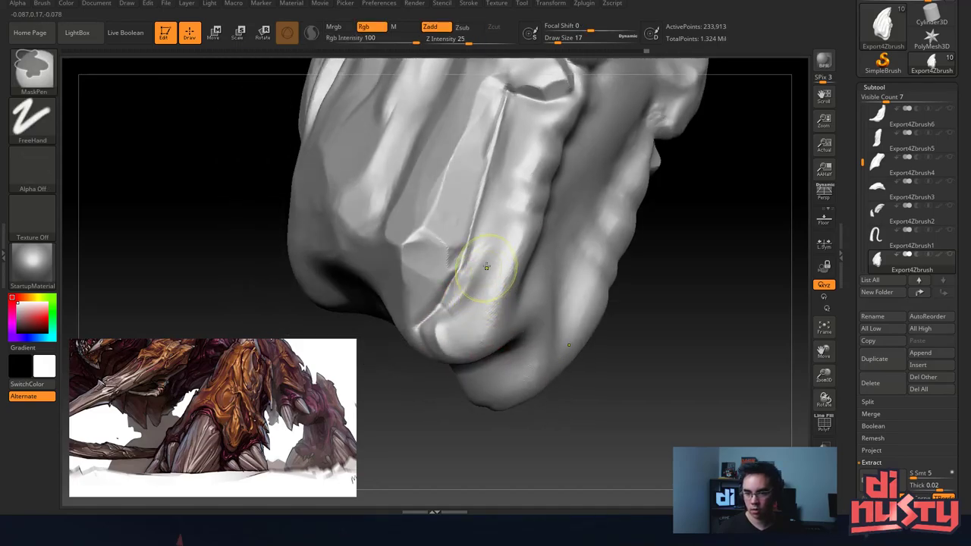
left_click_drag(443, 305, 461, 321)
right_click_drag(473, 250, 477, 311)
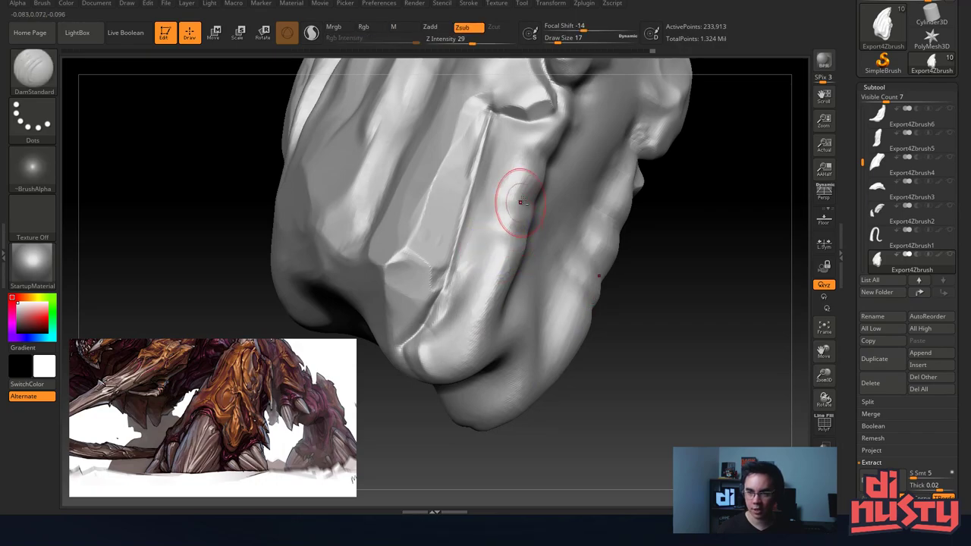
Carve curved grooves across the upper part of the ribbed ridge to separate its first segments.
right_click_drag(513, 199, 527, 162)
mouse_move(585, 145)
right_mouse_down()
mouse_move(499, 252)
mouse_move(463, 253)
mouse_move(490, 270)
right_mouse_up()
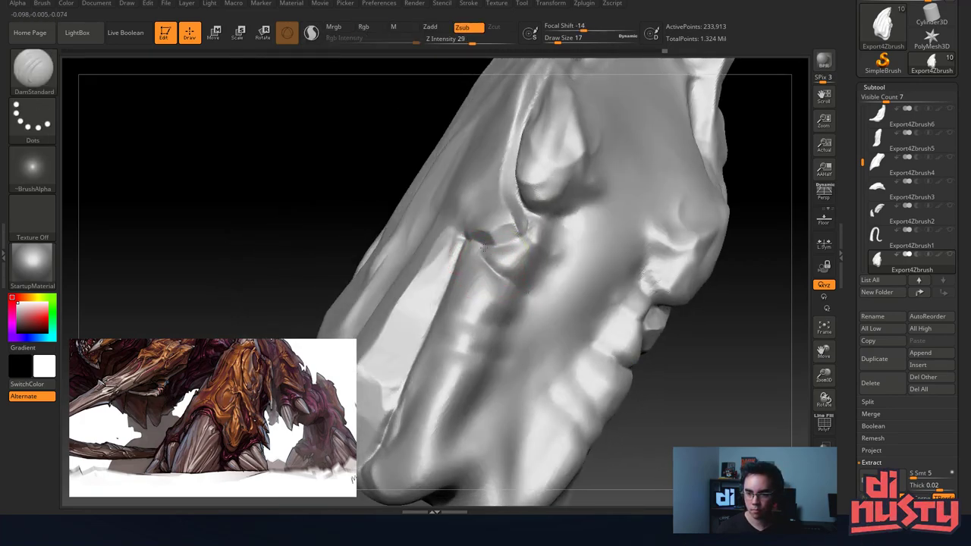
right_click_drag(496, 270, 473, 257)
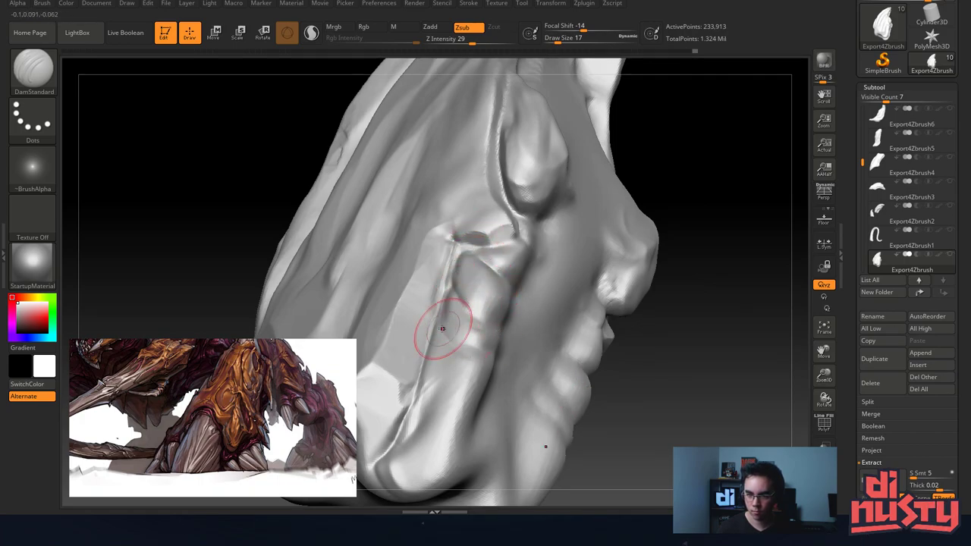
mouse_move(494, 319)
right_mouse_down()
mouse_move(444, 312)
mouse_move(470, 326)
mouse_move(514, 271)
mouse_move(521, 285)
right_mouse_up()
right_click_drag(473, 303, 513, 314)
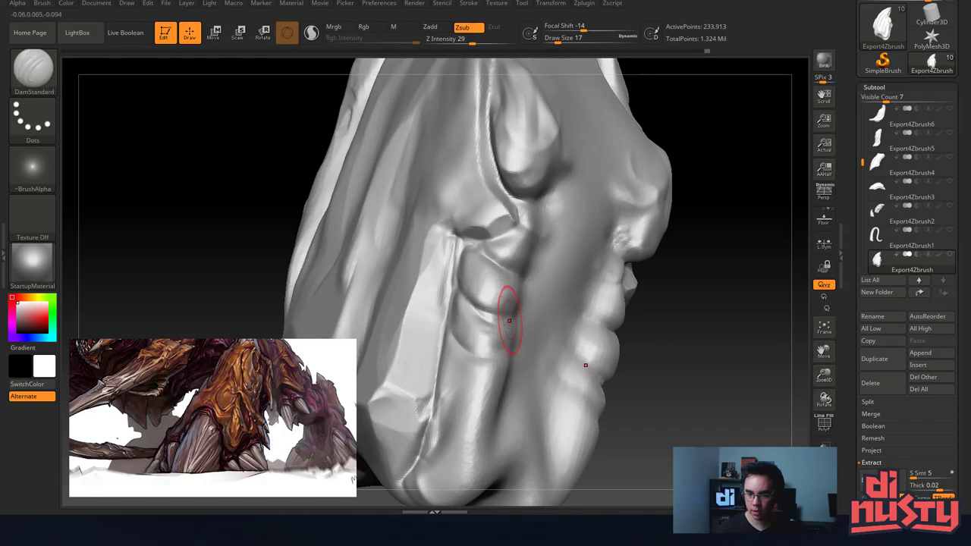
Cut a groove across the lower part of the ribbed ridge to separate its last segment from the rounded end.
left_click_drag(493, 367, 499, 366)
mouse_move(460, 372)
left_mouse_down()
mouse_move(490, 370)
mouse_move(474, 389)
left_mouse_up()
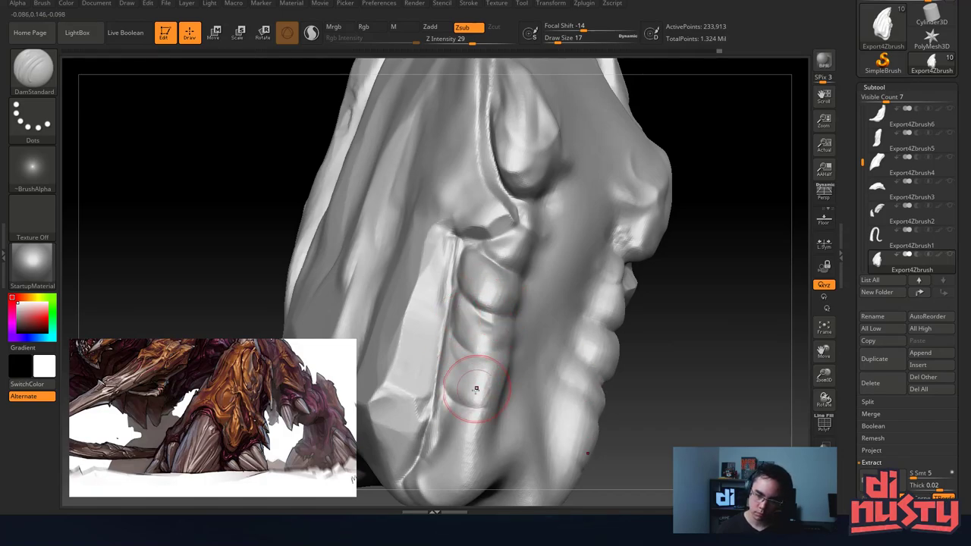
key("ctrl")
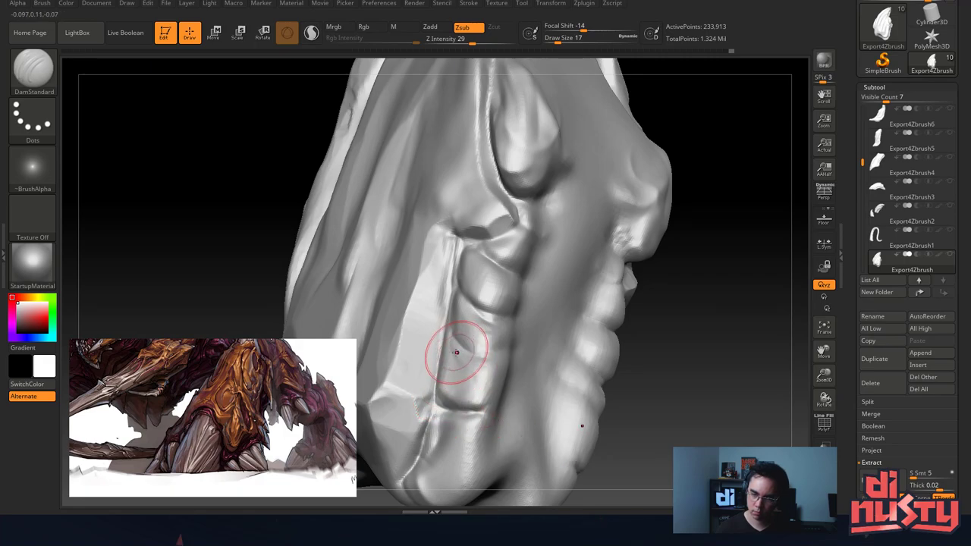
right_click_drag(458, 344, 523, 296)
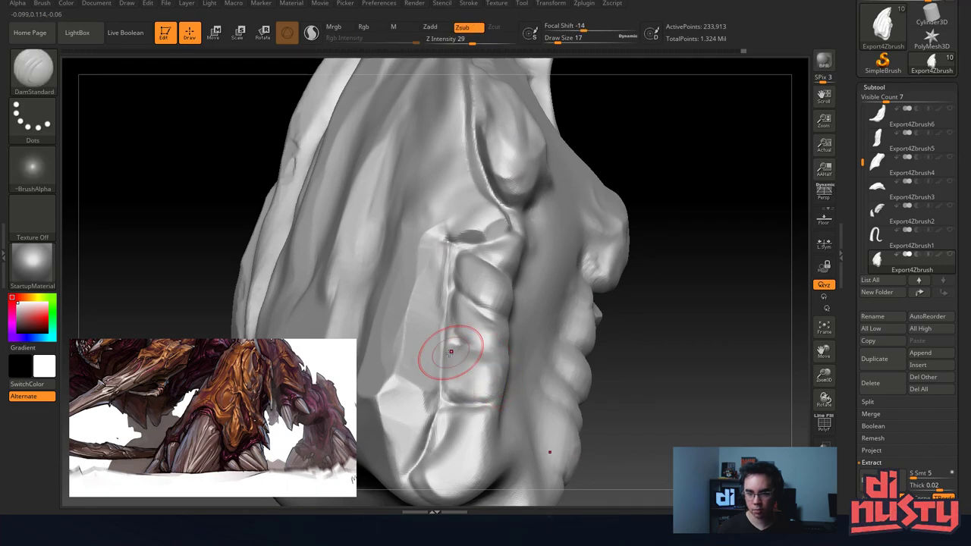
Smooth the middle segment of the ribbed ridge and sharpen the grooves around it.
left_click_drag(476, 331, 472, 345, "shift")
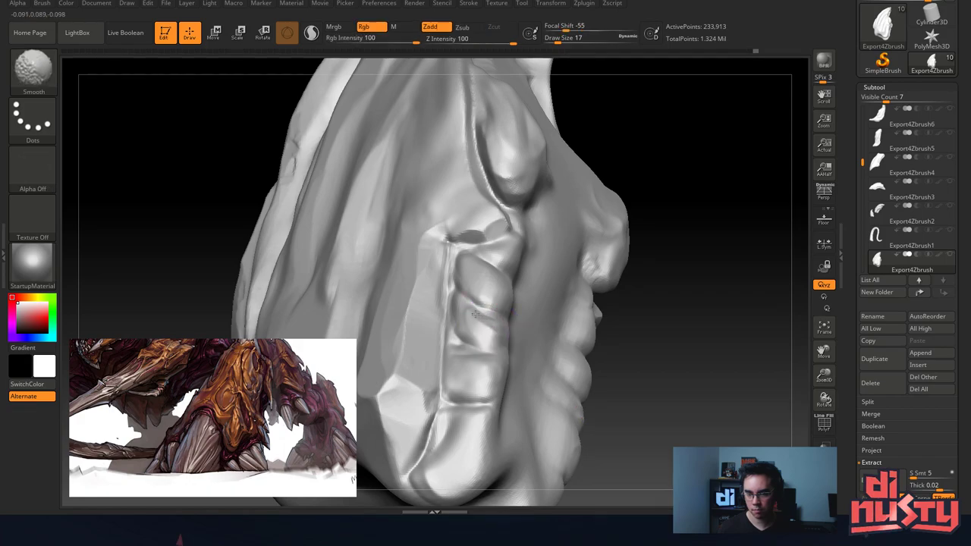
mouse_move(526, 304)
right_mouse_down()
mouse_move(537, 298)
mouse_move(501, 326)
right_mouse_up()
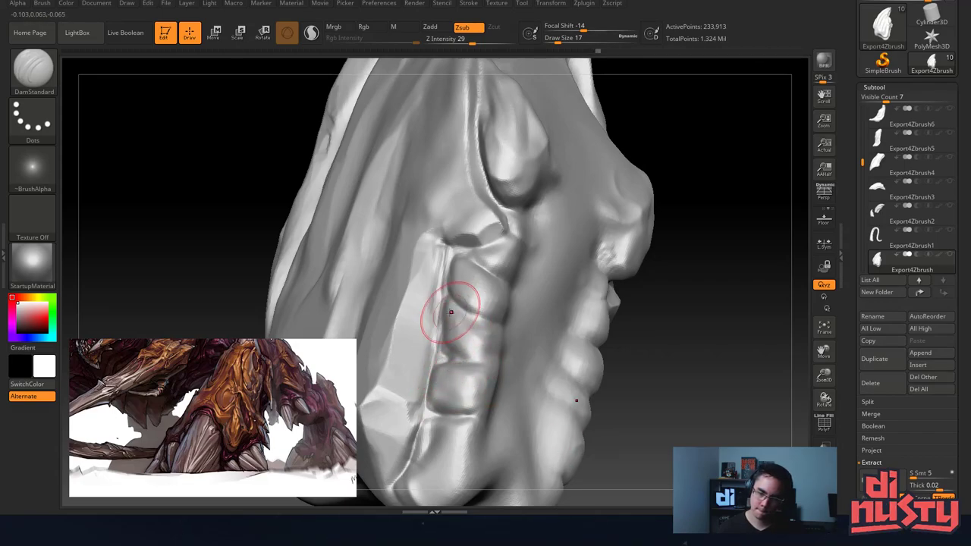
mouse_move(455, 311)
right_mouse_down()
mouse_move(449, 350)
mouse_move(432, 347)
mouse_move(466, 303)
mouse_move(509, 208)
right_mouse_up()
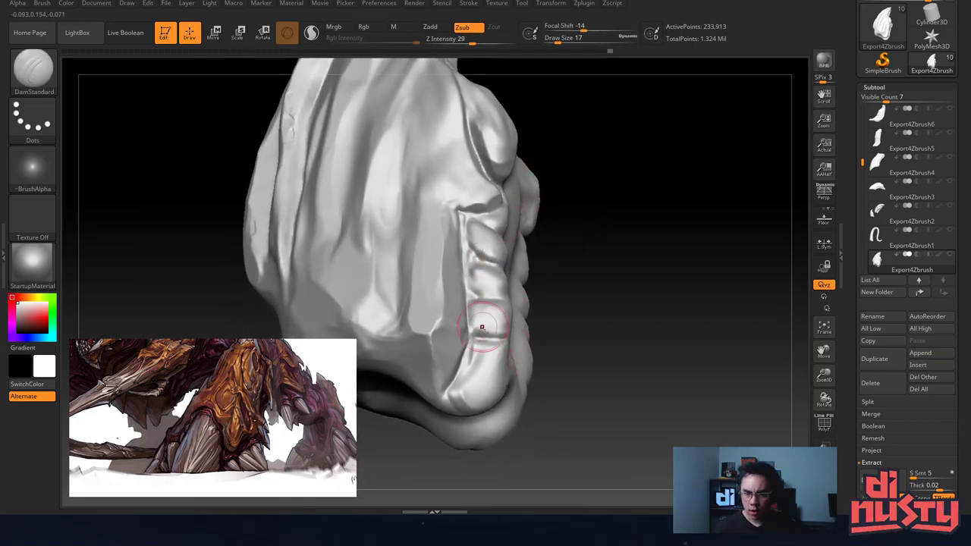
Deepen the crease where the small ledge meets the outer edge of the ridge's top segment.
mouse_move(485, 326)
right_mouse_down()
mouse_move(569, 335)
mouse_move(508, 284)
mouse_move(531, 254)
mouse_move(475, 248)
right_mouse_up()
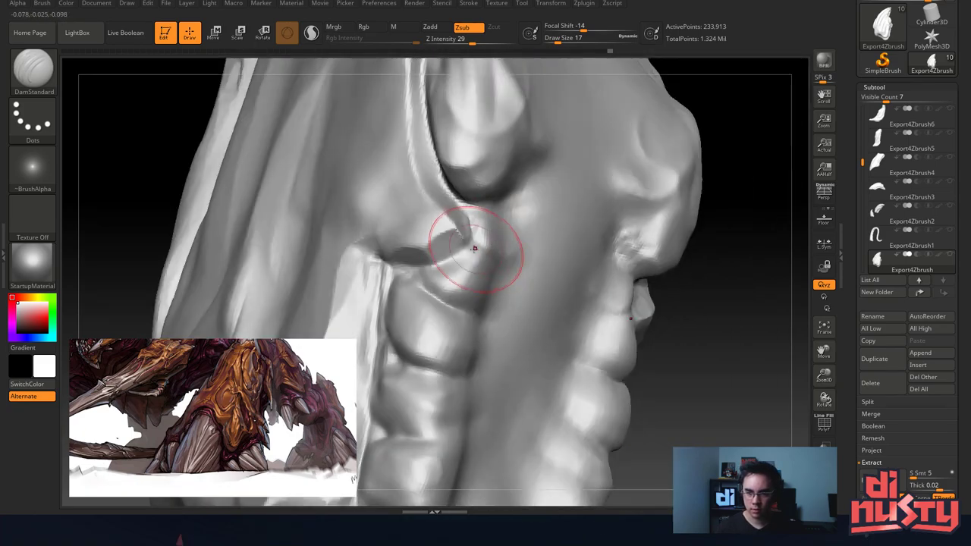
left_click_drag(475, 249, 457, 278)
mouse_move(461, 253)
right_mouse_down()
mouse_move(516, 250)
mouse_move(479, 242)
mouse_move(409, 262)
right_mouse_up()
right_click_drag(409, 262, 466, 307, "ctrl")
Refine and smooth the grooves between the ridge's segments at draw size 7.
key("space")
left_click_drag(433, 312, 422, 312)
right_click_drag(397, 313, 395, 307)
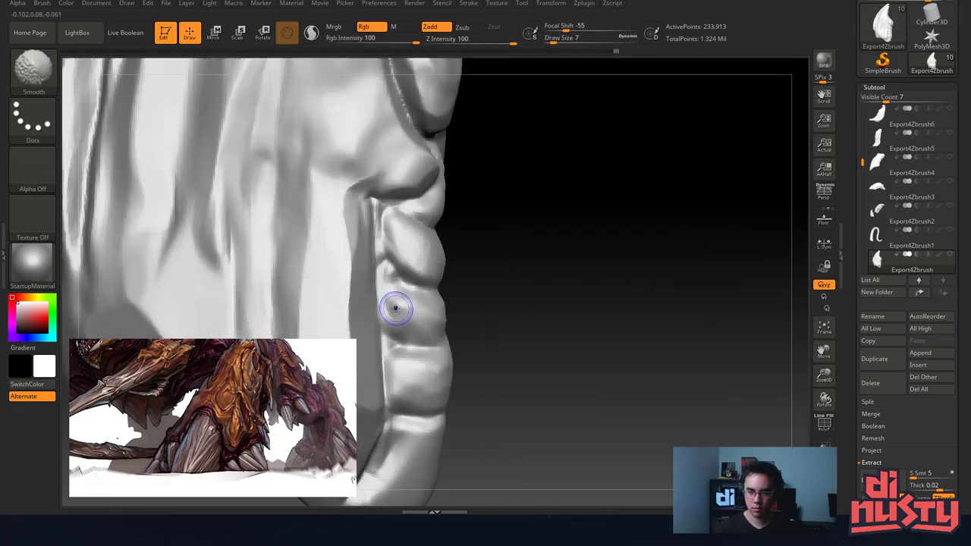
mouse_move(462, 253)
left_mouse_down()
mouse_move(430, 318)
mouse_move(417, 296)
mouse_move(414, 216)
mouse_move(420, 242)
mouse_move(403, 236)
left_mouse_up()
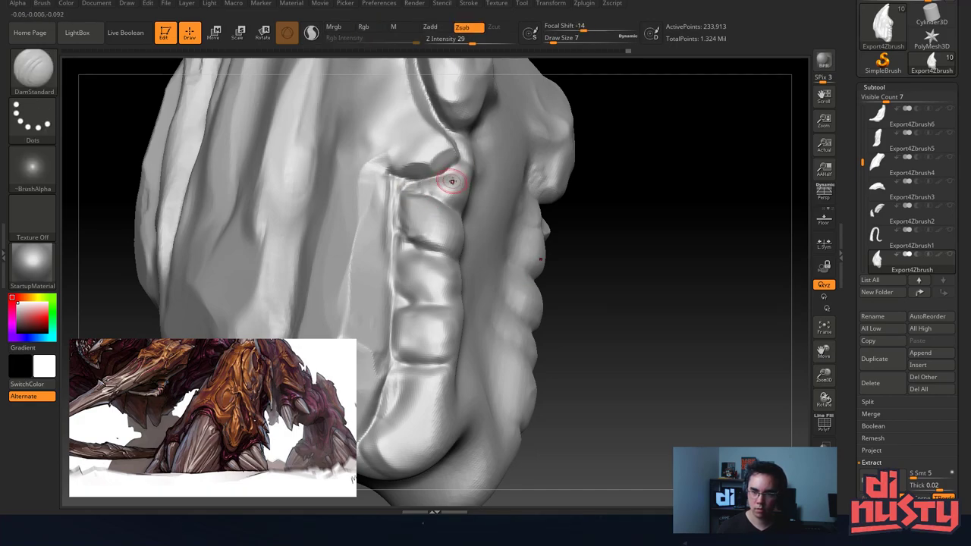
Switch to the Inflat brush and set its draw size to 16 over the ridge's upper segment.
key("b")
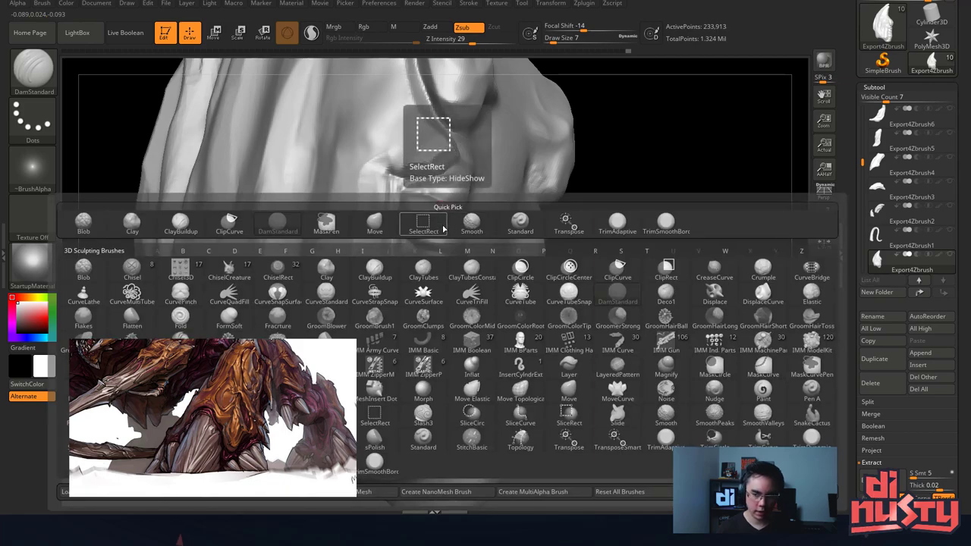
key("i")
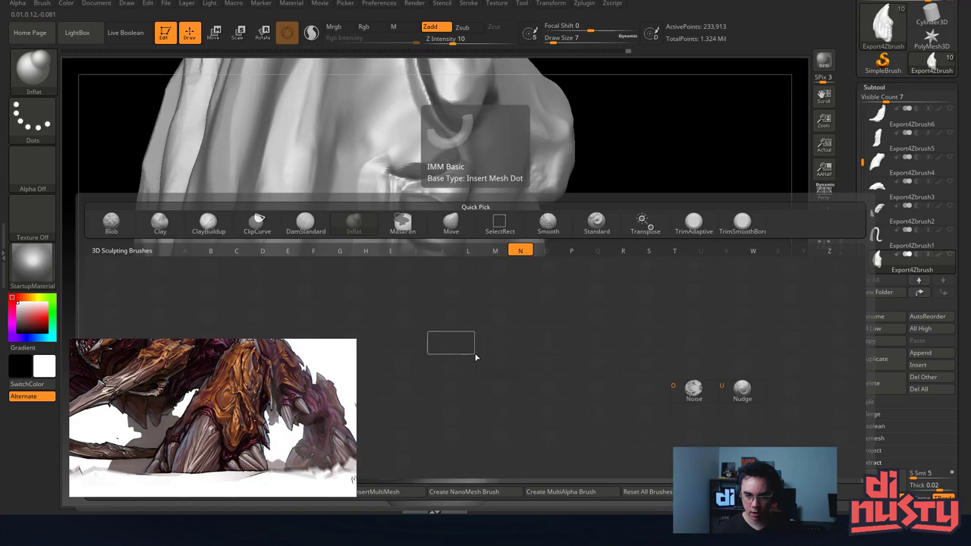
left_click(476, 362)
key("b")
key("i")
key("n")
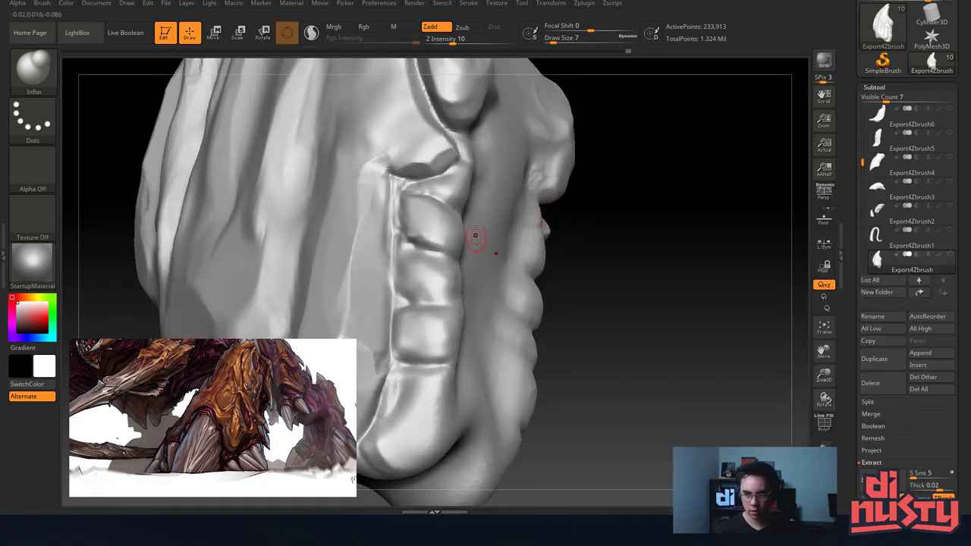
key("space")
left_click_drag(422, 219, 423, 219)
key("space")
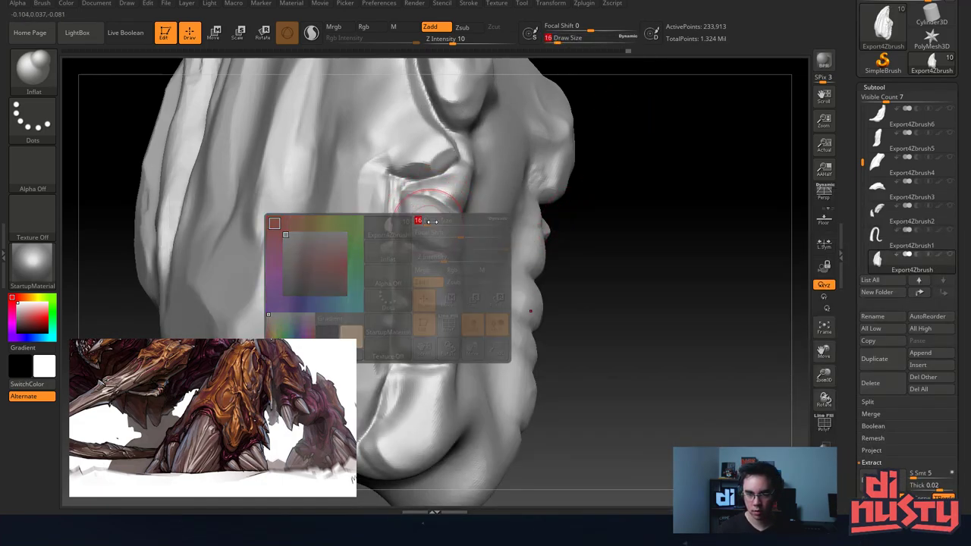
Swell the stacked bulges along the leg plate's inner edge with the Inflat brush at size 16, smoothing between them.
mouse_move(420, 276)
left_mouse_down()
mouse_move(435, 284)
mouse_move(423, 279)
left_mouse_up()
mouse_move(421, 331)
left_mouse_down()
mouse_move(434, 345)
mouse_move(426, 341)
mouse_move(430, 301)
left_mouse_up()
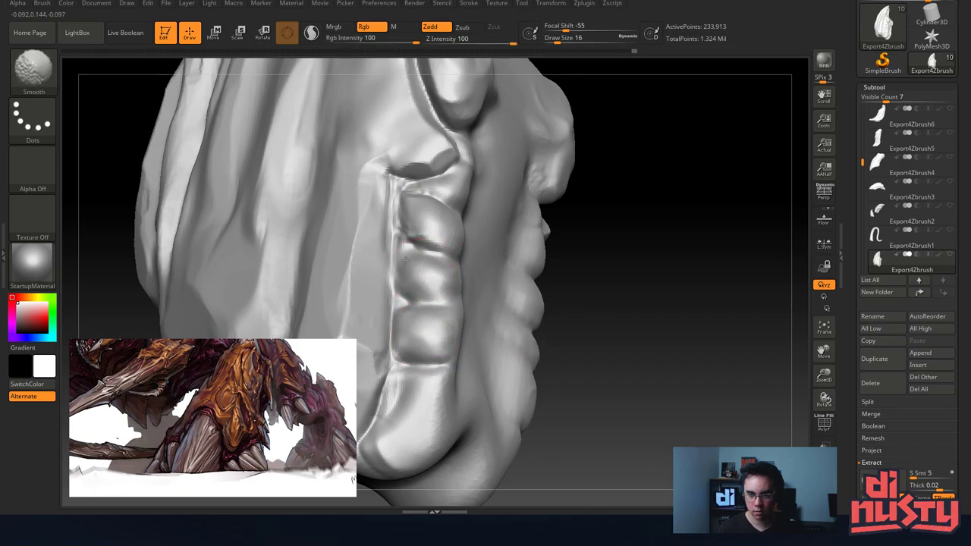
left_click_drag(427, 215, 449, 223)
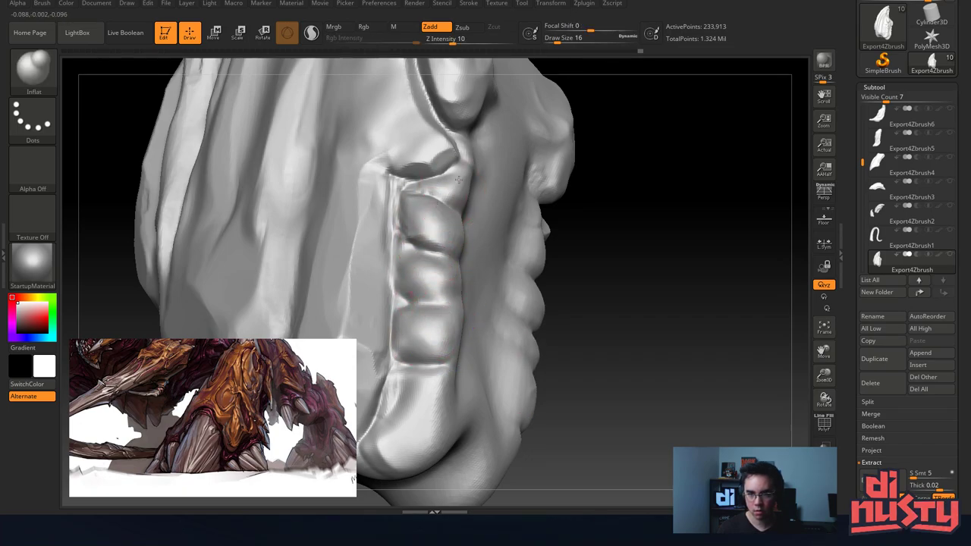
left_click_drag(459, 179, 452, 212)
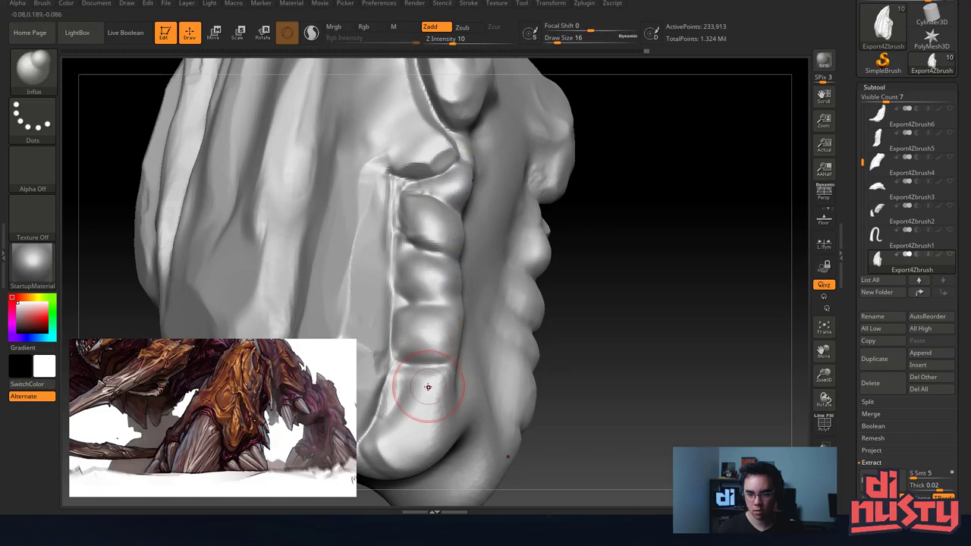
mouse_move(428, 386)
left_mouse_down()
mouse_move(421, 408)
mouse_move(430, 414)
mouse_move(415, 402)
mouse_move(388, 448)
mouse_move(438, 414)
mouse_move(388, 438)
left_mouse_up()
mouse_move(477, 383)
right_mouse_down()
mouse_move(474, 341)
mouse_move(489, 333)
right_mouse_up()
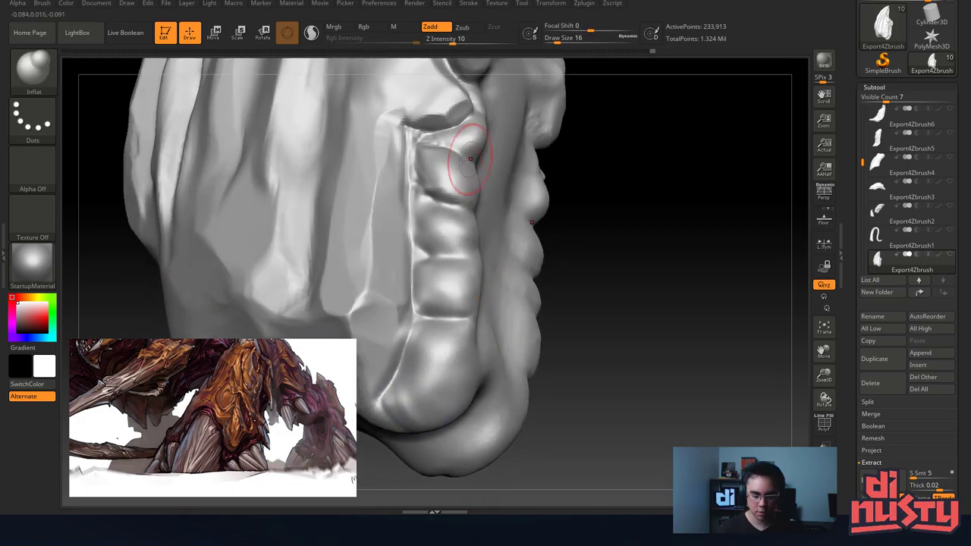
Carve the creases between the stacked bulges along the plate's edge with the DamStandard brush at draw size 18.
key("b")
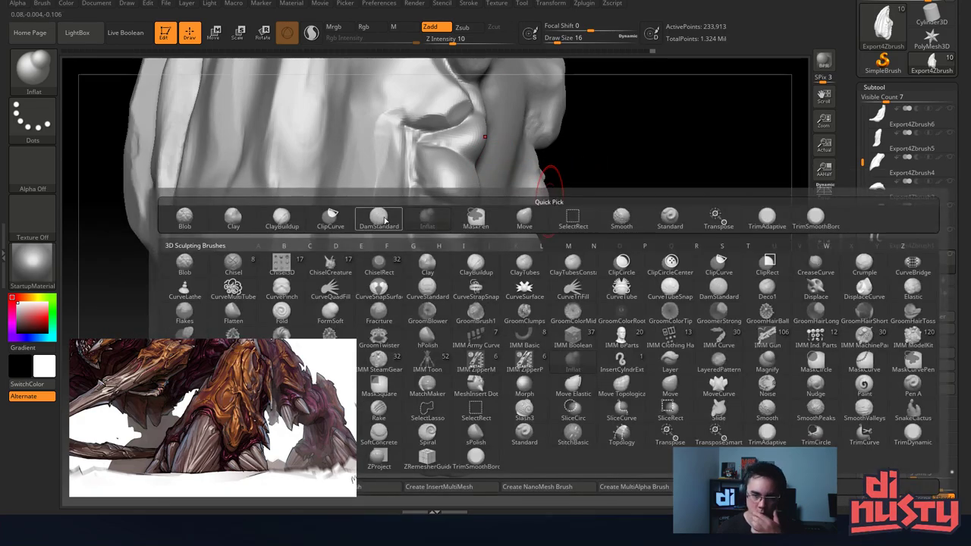
left_click(384, 221)
mouse_move(458, 241)
left_mouse_down("shift")
mouse_move(433, 259)
mouse_move(419, 252)
left_mouse_up("shift")
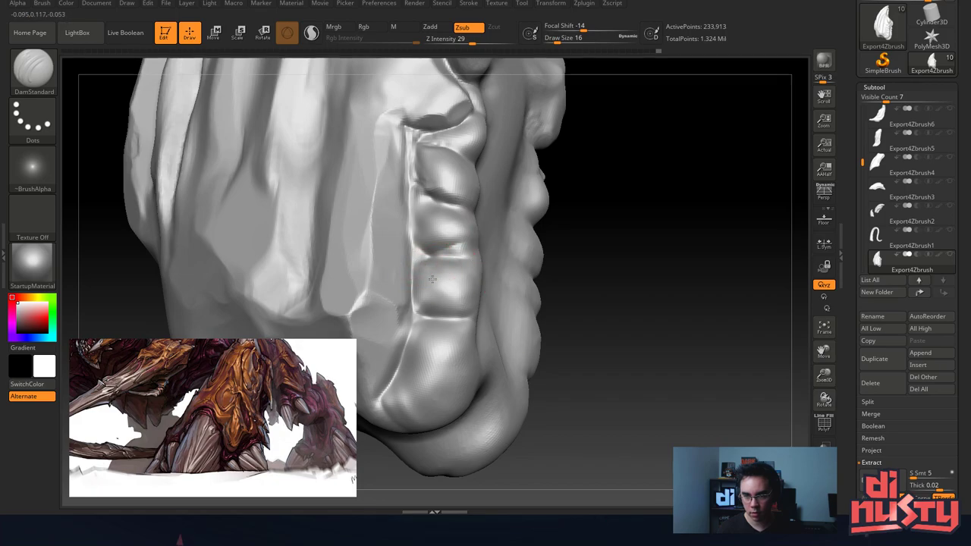
key("space")
left_click_drag(432, 314, 446, 320)
key("space")
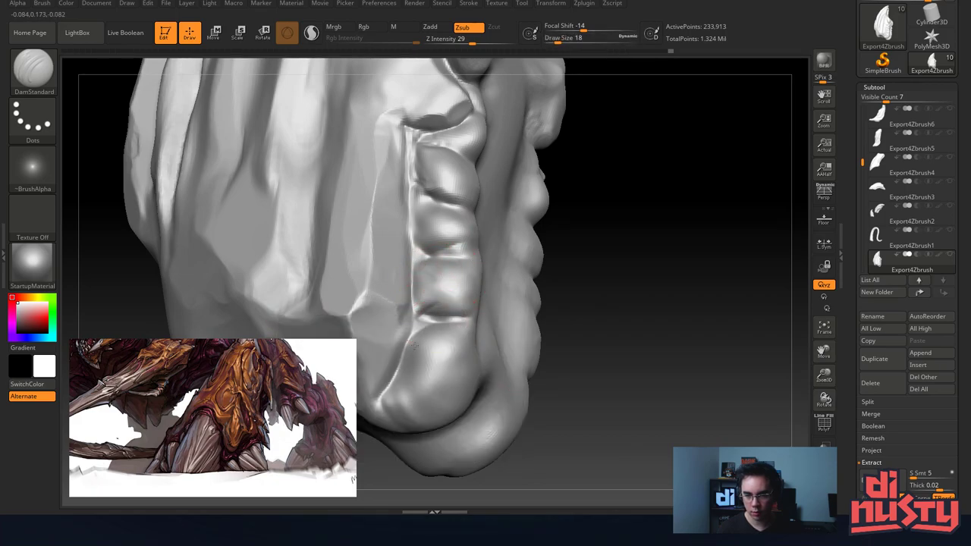
left_click_drag(380, 405, 424, 377)
left_click_drag(413, 336, 477, 370)
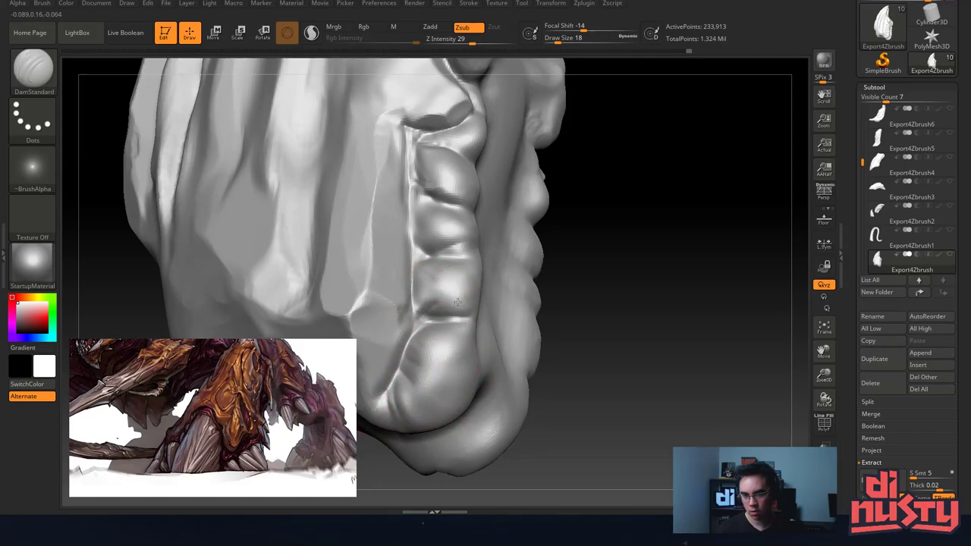
left_click_drag(419, 244, 457, 247)
left_click_drag(418, 190, 461, 205)
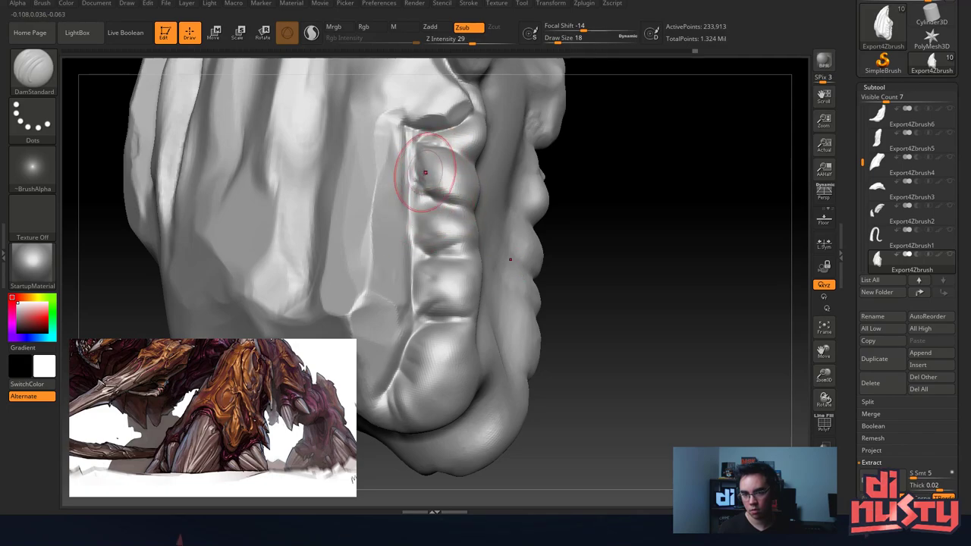
left_click_drag(418, 141, 448, 151)
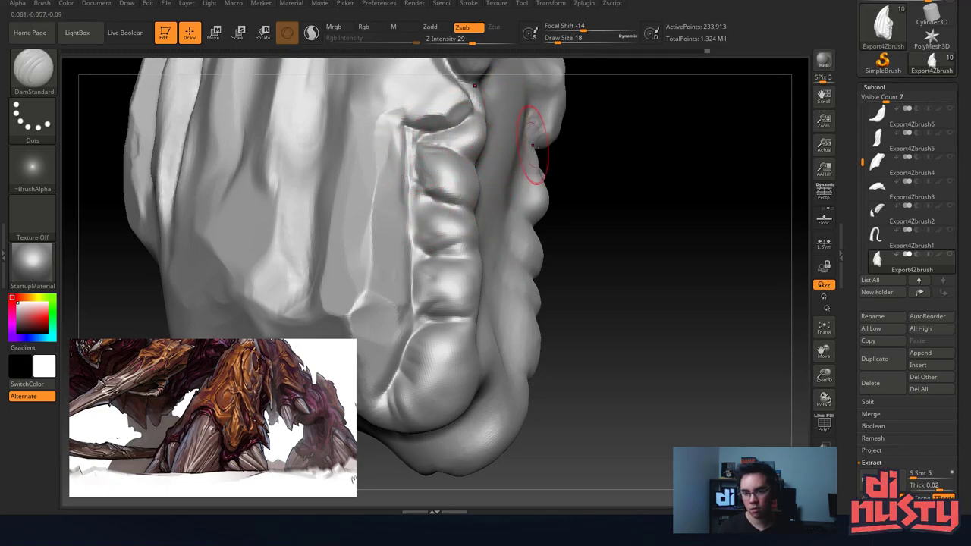
Smooth the plate surface beside the long crease, just above the stacked bulges, discarding the trial DamStandard stroke.
left_click_drag(622, 183, 524, 292, "alt")
mouse_move(524, 292)
left_mouse_down()
mouse_move(537, 254)
mouse_move(552, 291)
mouse_move(498, 255)
mouse_move(539, 248)
mouse_move(552, 367)
left_mouse_up()
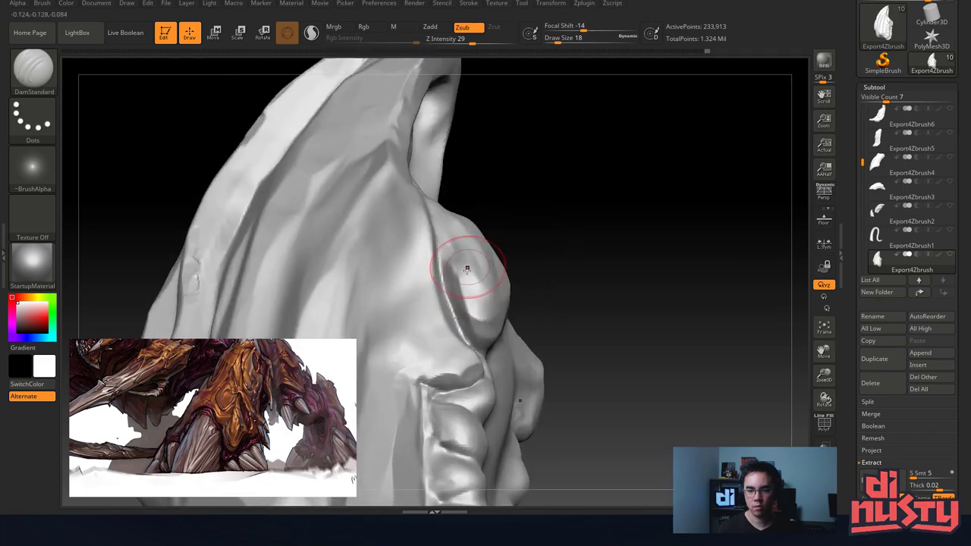
left_click_drag(467, 268, 430, 172)
left_click_drag(425, 277, 427, 163)
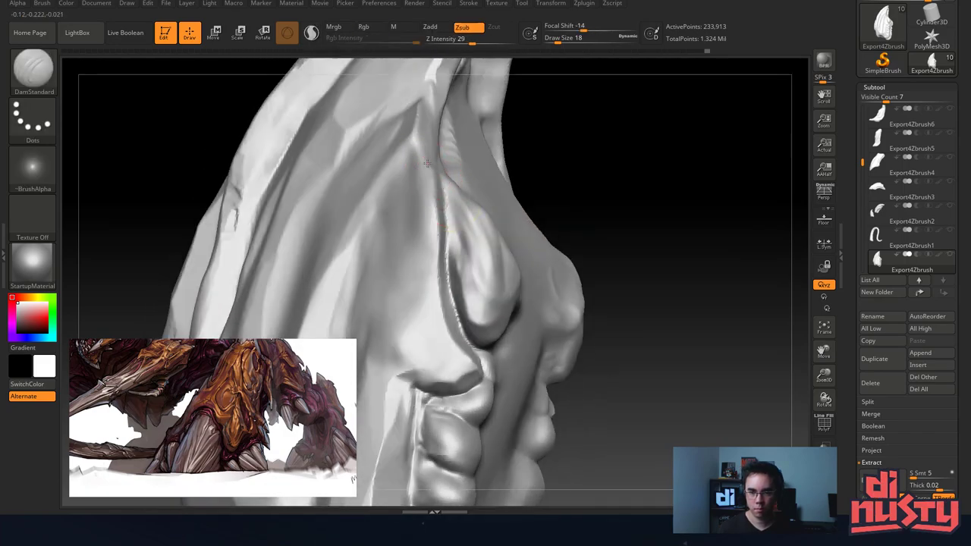
left_click_drag(468, 352, 481, 367)
mouse_move(565, 470)
left_mouse_down()
mouse_move(600, 524)
mouse_move(634, 526)
left_mouse_up()
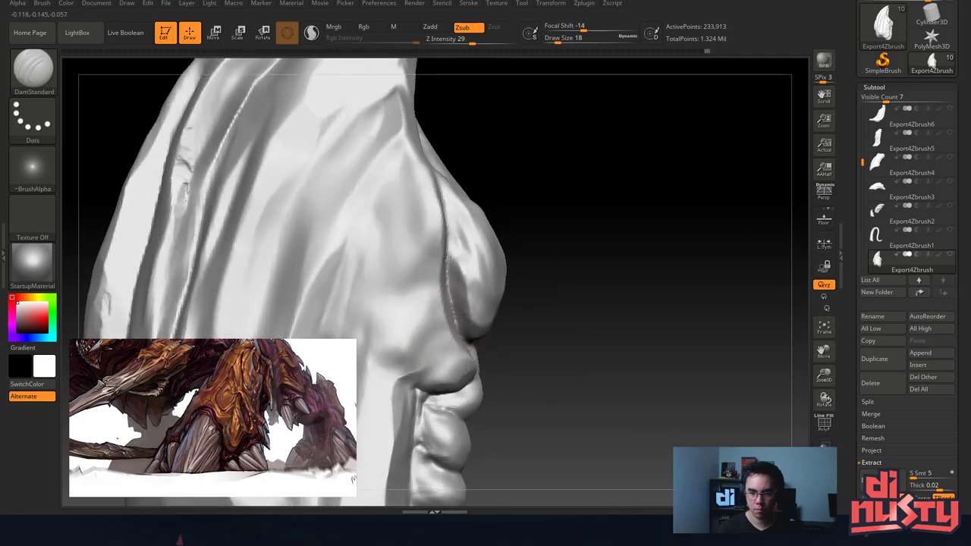
left_click_drag(436, 390, 448, 389)
key("ctrl+z")
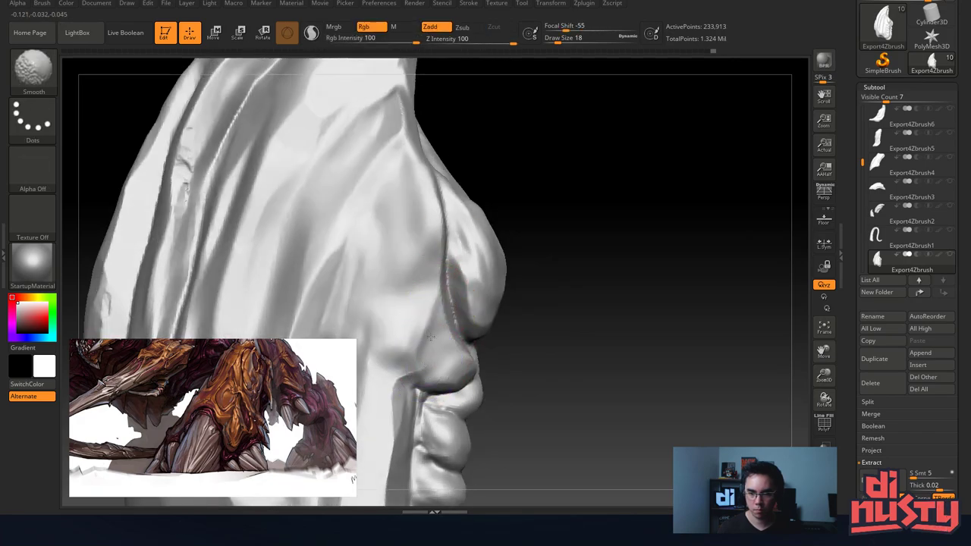
left_click_drag(427, 328, 441, 390)
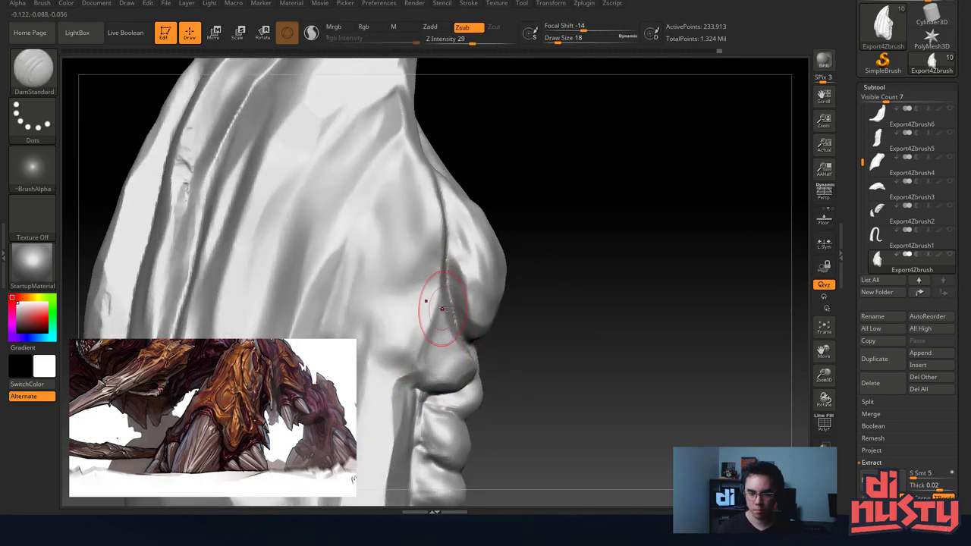
Carve DamStandard grooves around the plate's lower corner above the stacked bulges, discarding the stroke beside the long crease.
left_click_drag(441, 327, 447, 370)
key("ctrl+z")
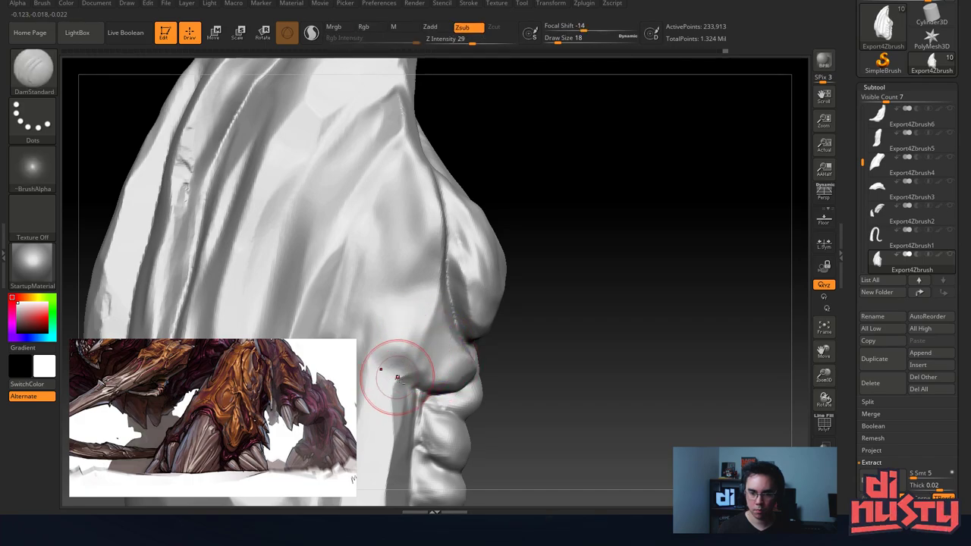
left_click_drag(371, 342, 393, 362)
left_click_drag(365, 314, 403, 370)
mouse_move(403, 371)
left_mouse_down()
mouse_move(371, 334)
mouse_move(379, 352)
left_mouse_up()
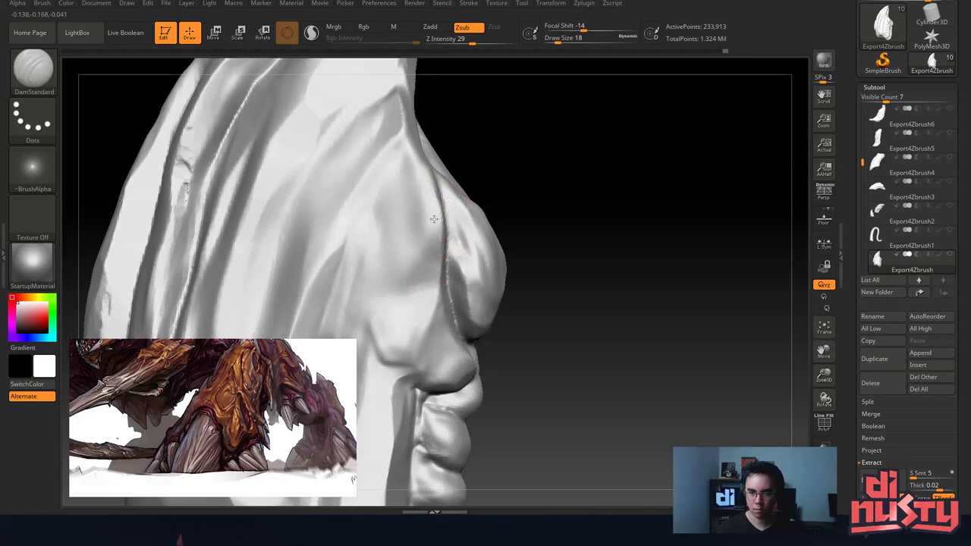
mouse_move(436, 238)
right_mouse_down()
mouse_move(446, 172)
mouse_move(433, 184)
right_mouse_up()
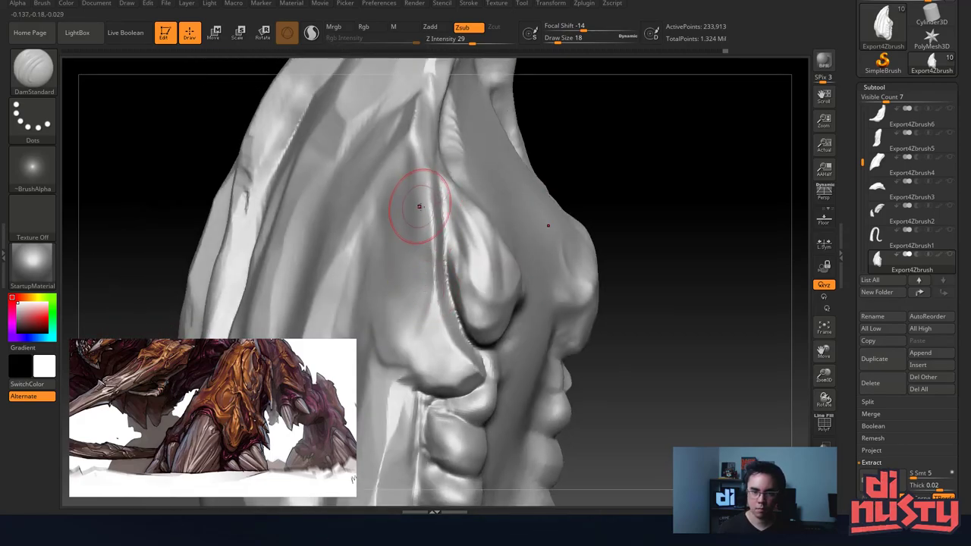
Flatten the surface beside the long crease with the TrimSmoothBorder brush and undo the last stroke.
key("b")
left_click(688, 221)
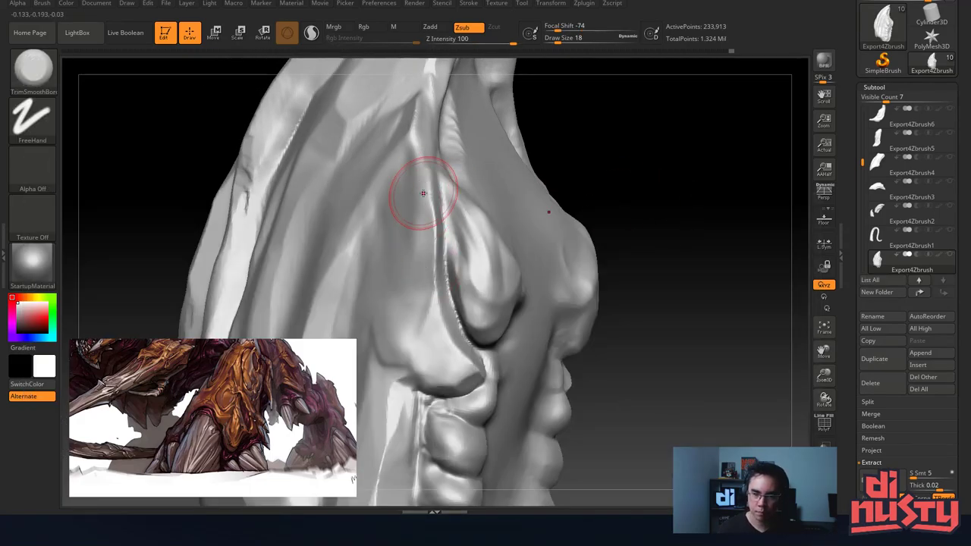
mouse_move(420, 183)
left_mouse_down()
mouse_move(419, 173)
mouse_move(425, 229)
left_mouse_up()
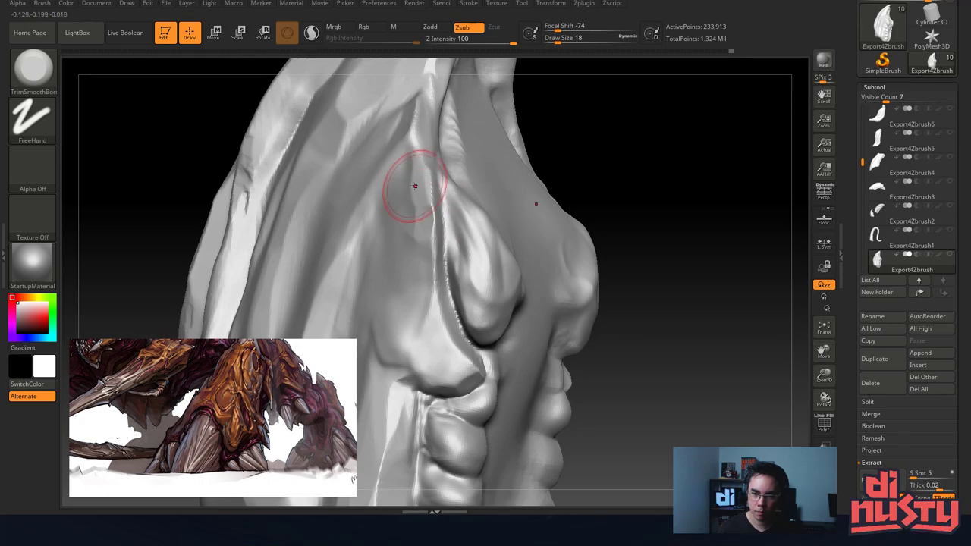
left_click_drag(414, 187, 424, 283)
key("ctrl+z")
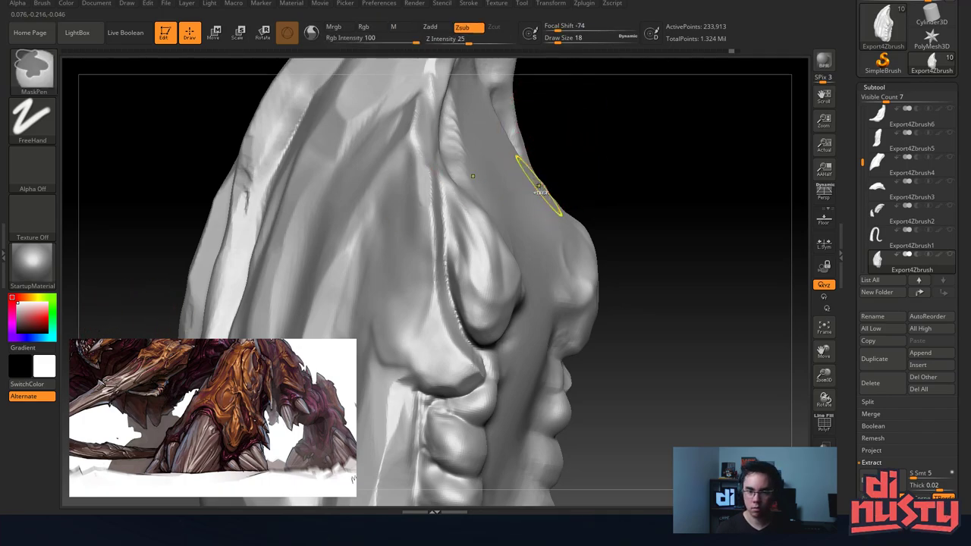
Switch to the TrimAdaptive brush and bring the whole leg plate into view.
key("n")
key("b")
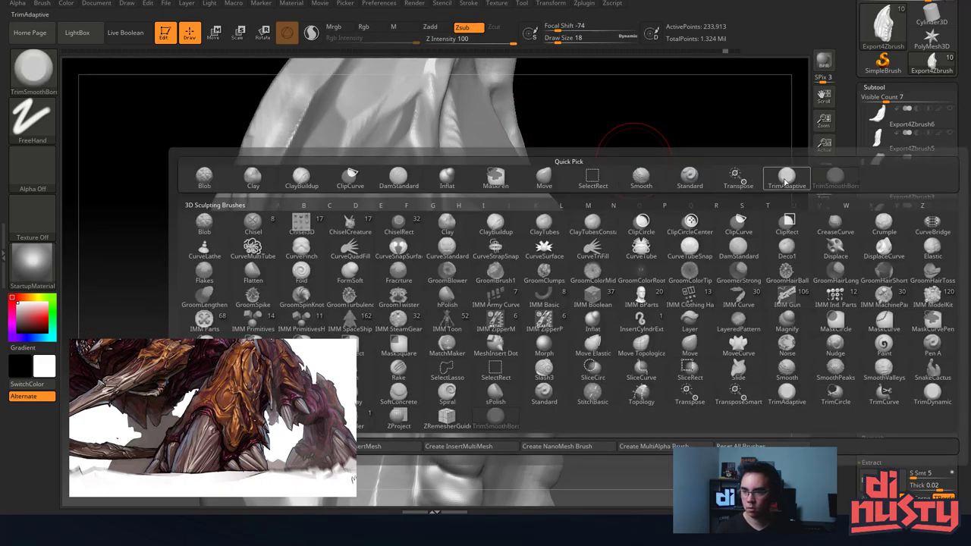
left_click(786, 176)
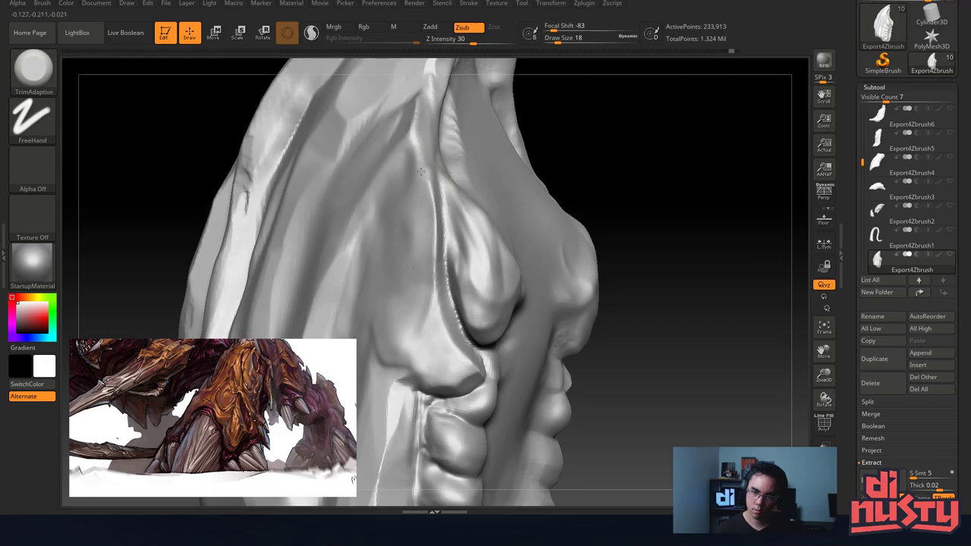
mouse_move(528, 184)
right_mouse_down("ctrl")
mouse_move(495, 164)
mouse_move(529, 154)
mouse_move(550, 169)
mouse_move(557, 138)
right_mouse_up("ctrl")
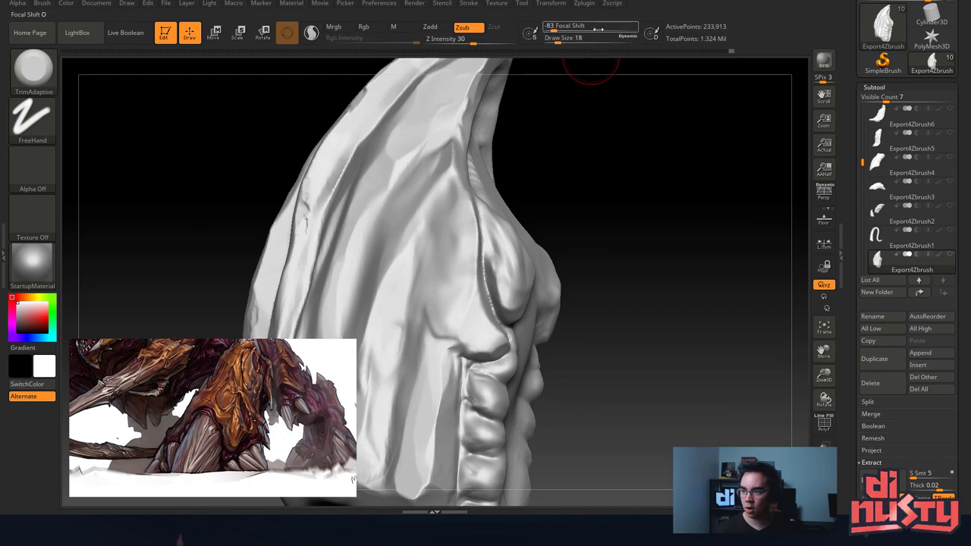
mouse_move(444, 188)
right_mouse_down()
mouse_move(455, 140)
mouse_move(481, 157)
mouse_move(495, 126)
mouse_move(542, 136)
mouse_move(497, 210)
mouse_move(576, 180)
mouse_move(587, 154)
mouse_move(554, 153)
right_mouse_up()
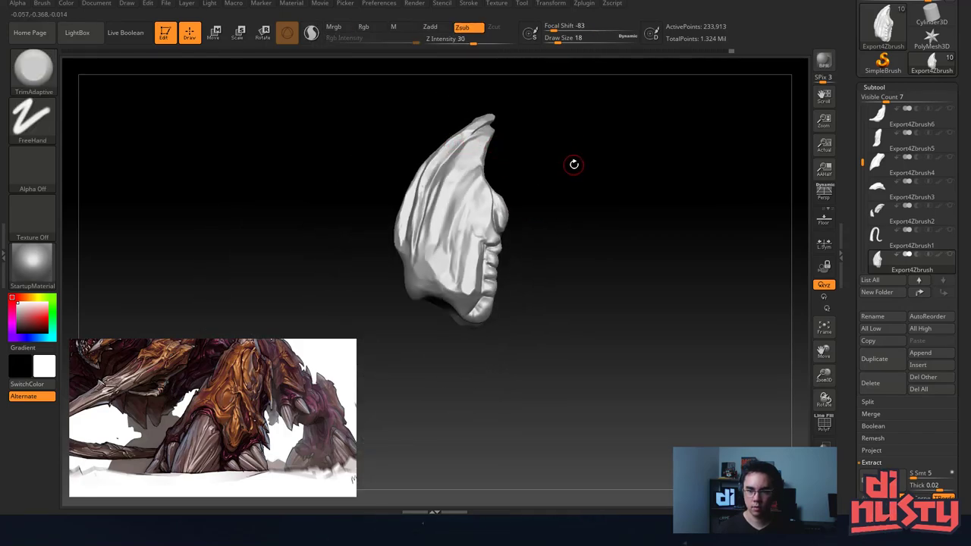
Save the project and make all subtools visible again.
key("space")
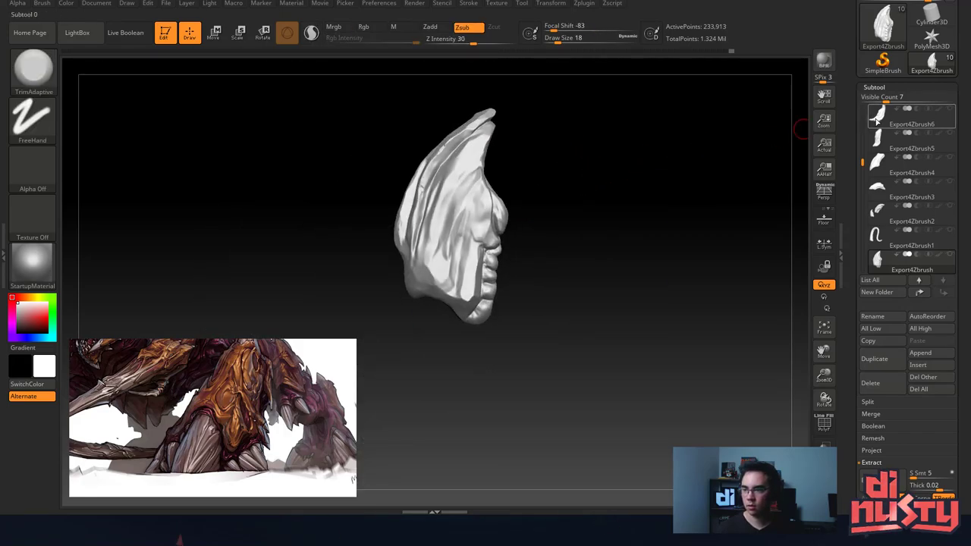
key("ctrl")
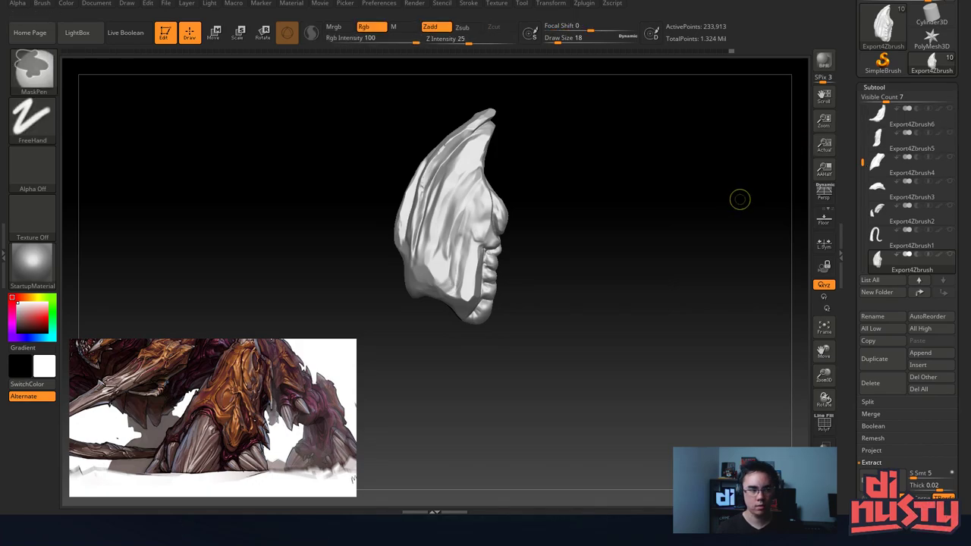
key("y")
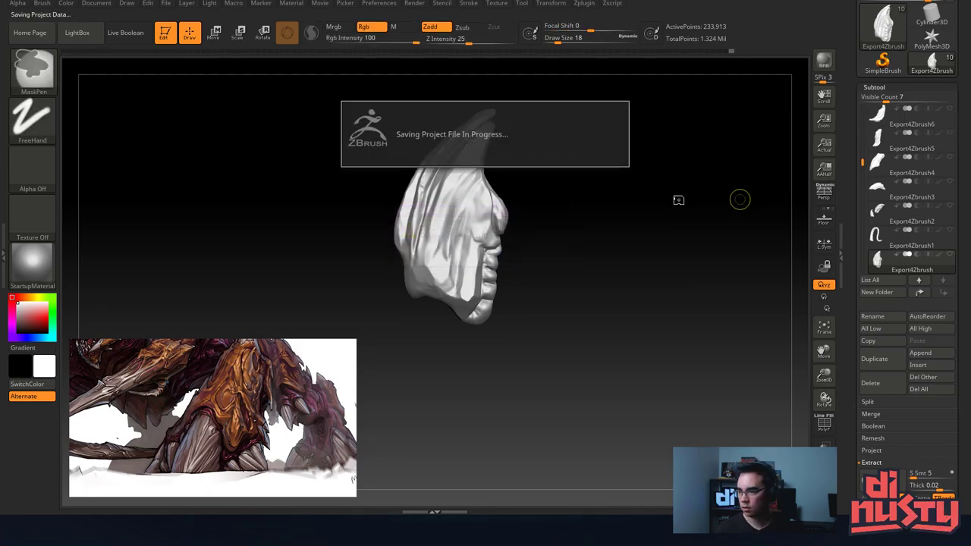
left_click(950, 255, "shift")
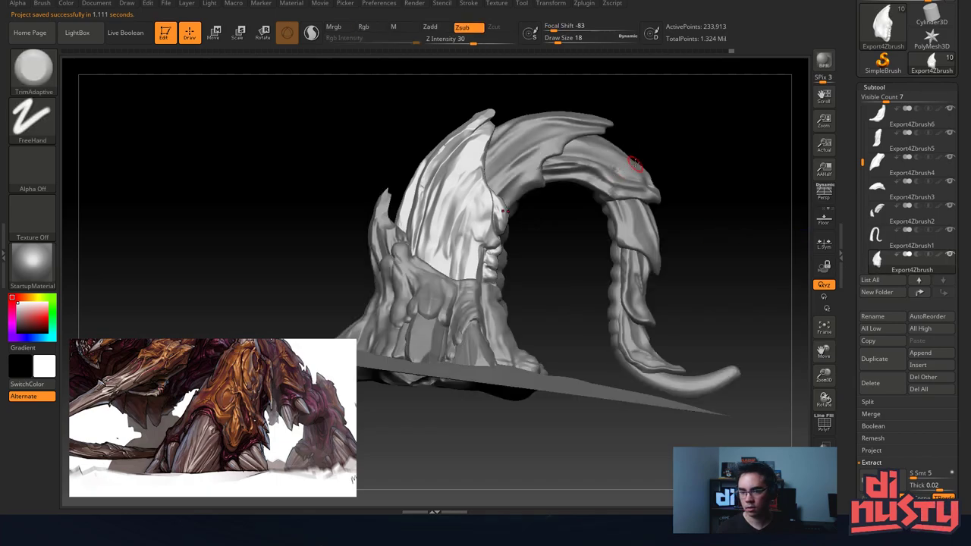
Examine the assembled leg pieces from several angles, selecting the segmented inner piece and a neighbouring piece.
right_click_drag(637, 164, 621, 171)
left_click_drag(621, 171, 524, 210)
right_click_drag(525, 210, 515, 254, "ctrl")
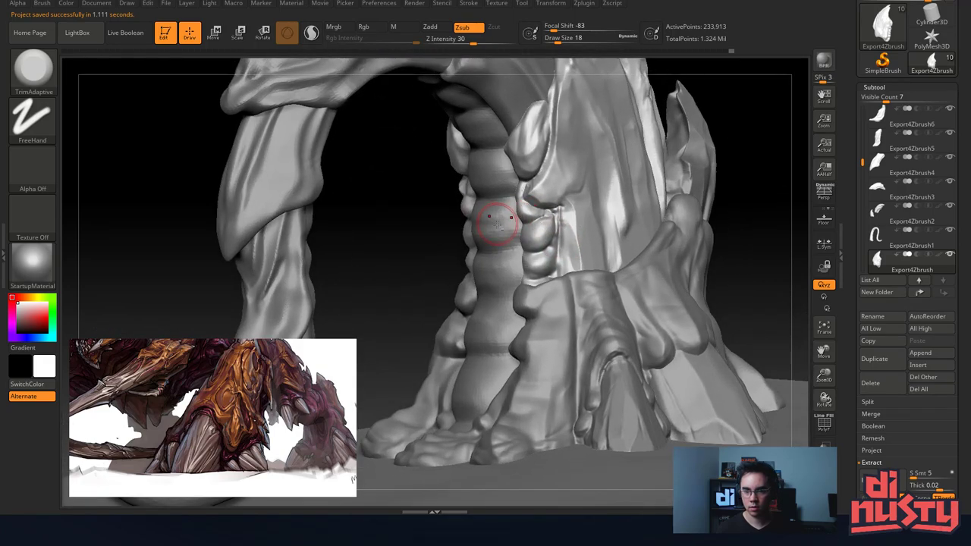
left_click(498, 221, "alt")
right_click_drag(560, 208, 483, 203, "ctrl")
left_click_drag(483, 202, 558, 231)
left_click(560, 233, "alt")
Isolate the Export4Zbrush8 base subtool to examine it alone, and show all subtools again.
right_click_drag(585, 238, 593, 161)
left_click(949, 109, "shift")
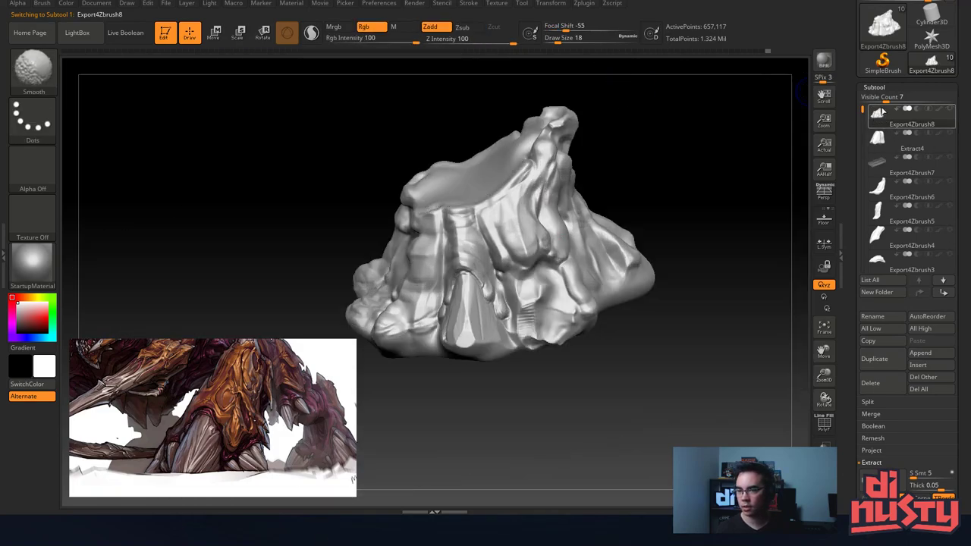
right_click_drag(591, 227, 629, 207)
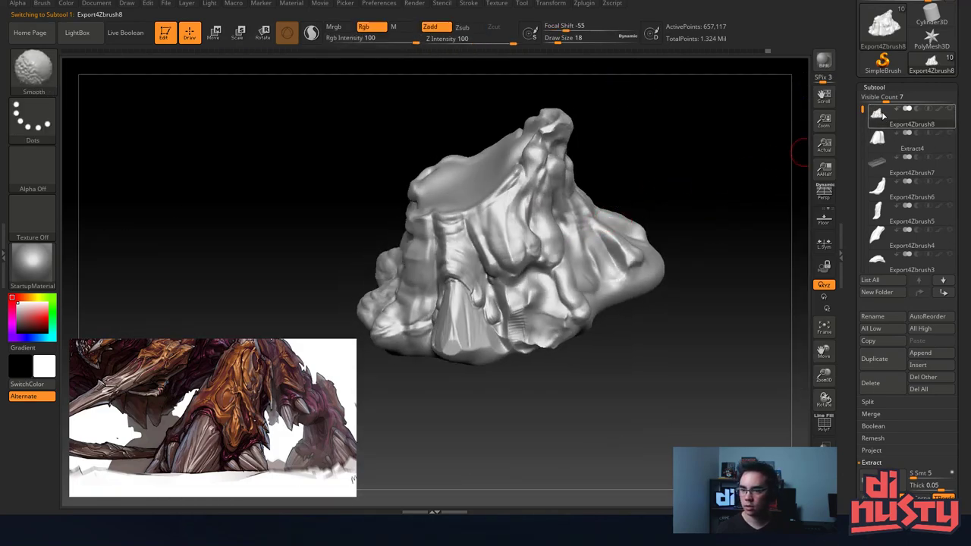
left_click(949, 109, "shift")
Select the Extract4 claw subtool in the base and open the Brush settings beside the canvas.
left_click(543, 315, "alt")
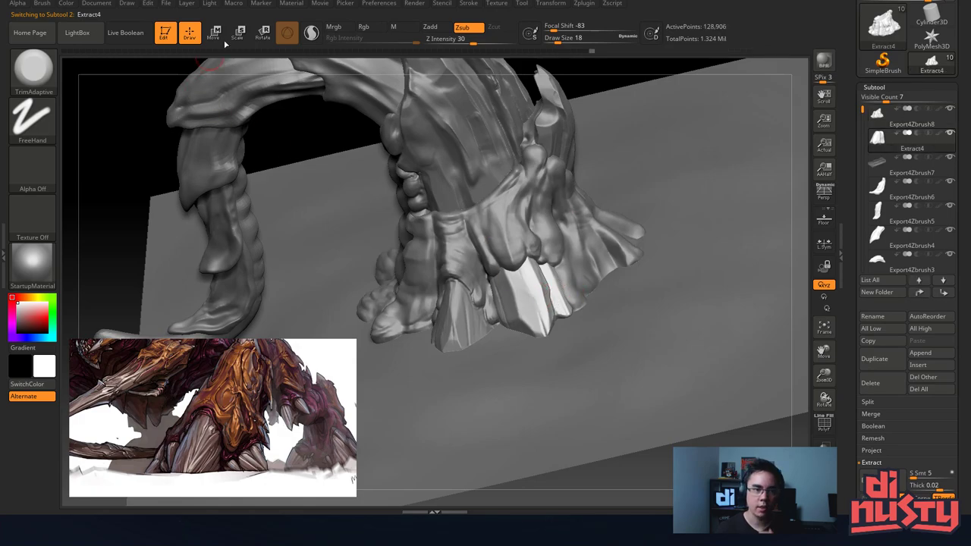
left_click(67, 4)
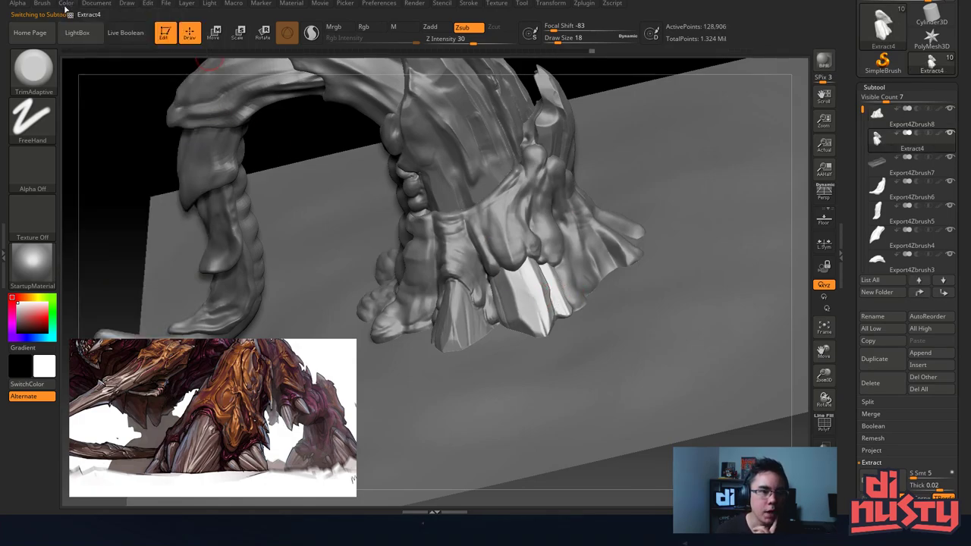
left_click(3, 81)
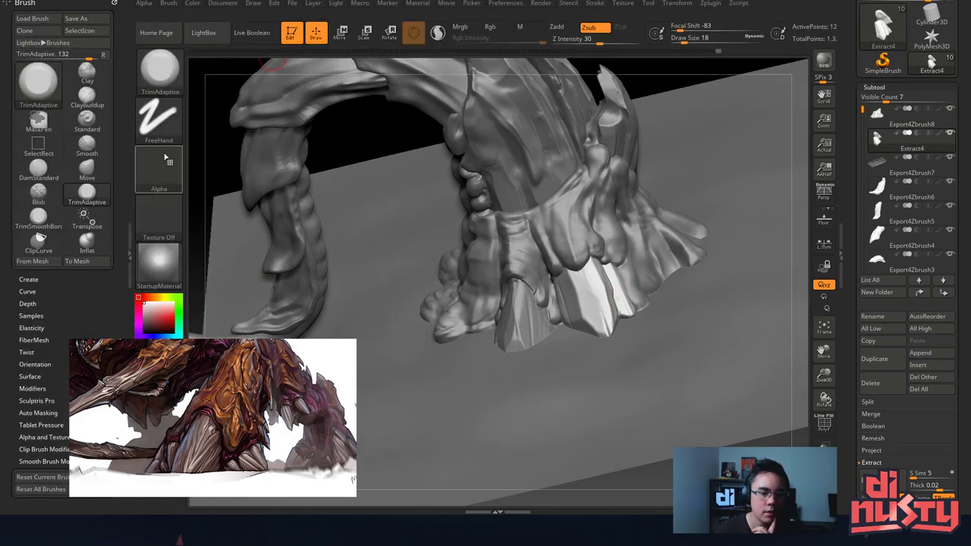
Open the Color palette and dock it above the Brush settings beside the canvas.
left_click(171, 4)
left_click_drag(165, 13, 80, 24)
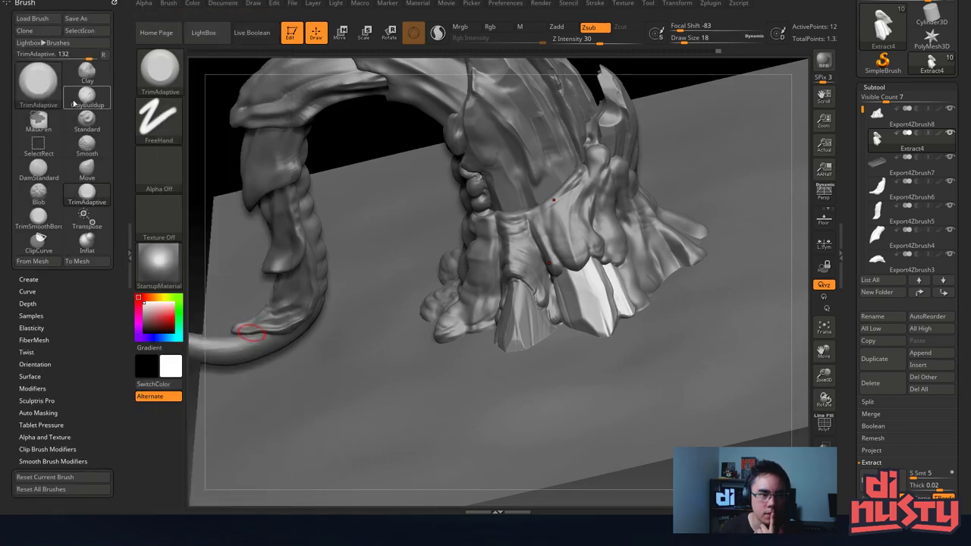
left_click(194, 3)
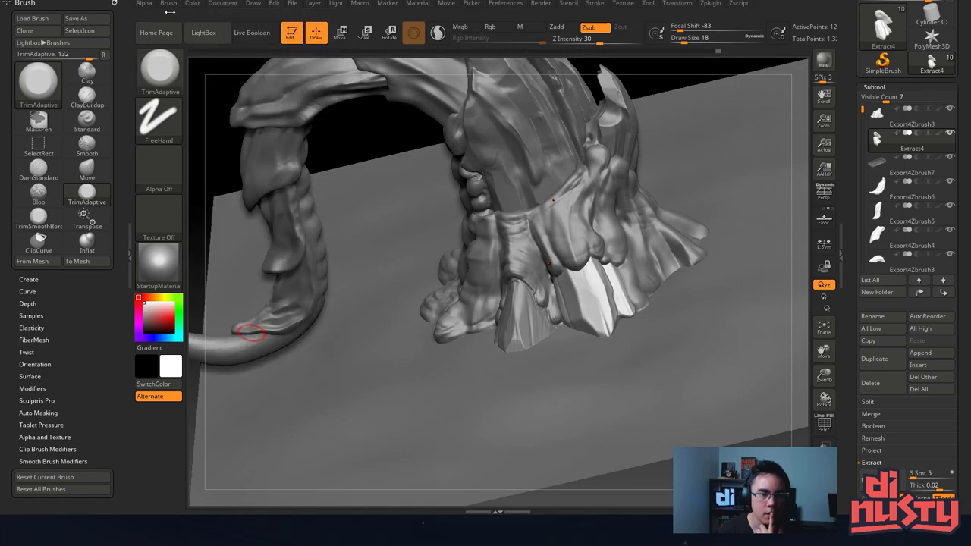
left_click(193, 6)
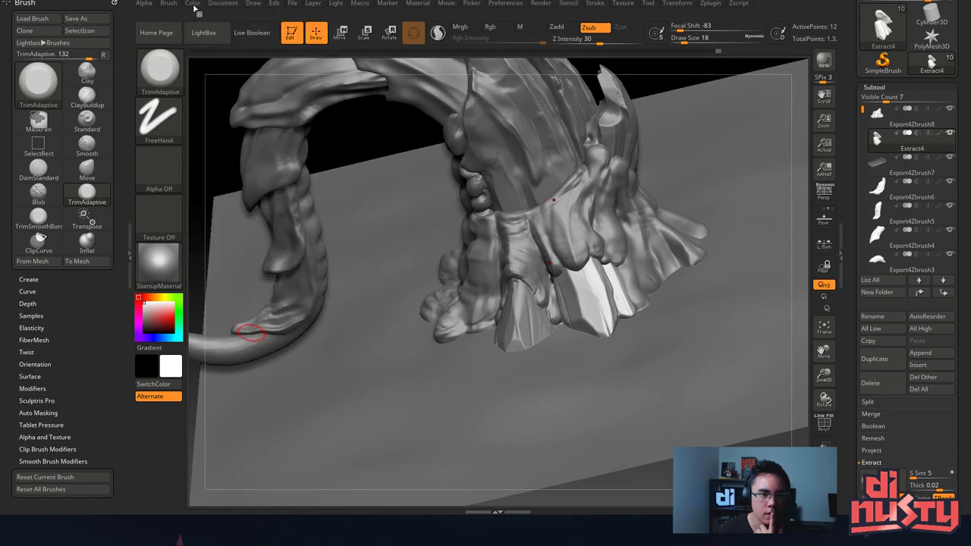
left_click(194, 6)
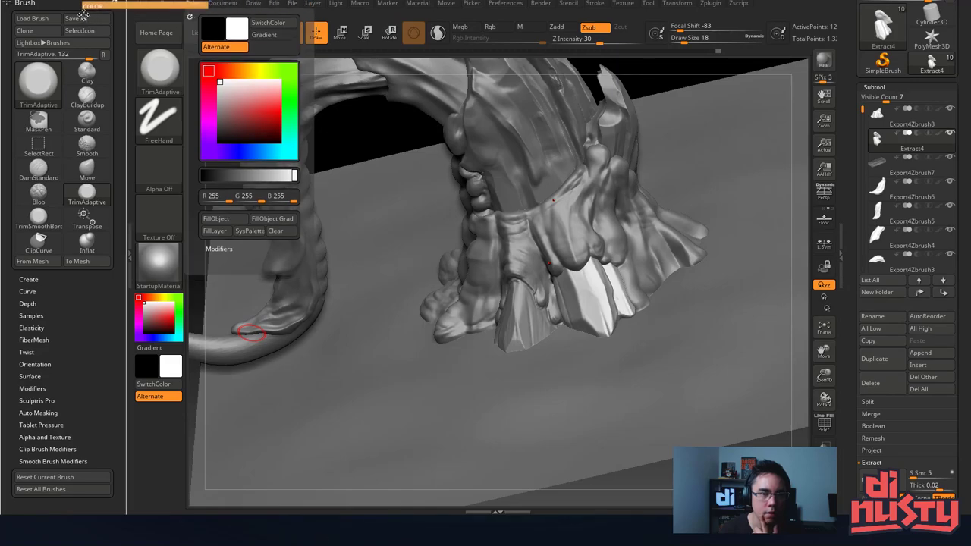
left_click(189, 17)
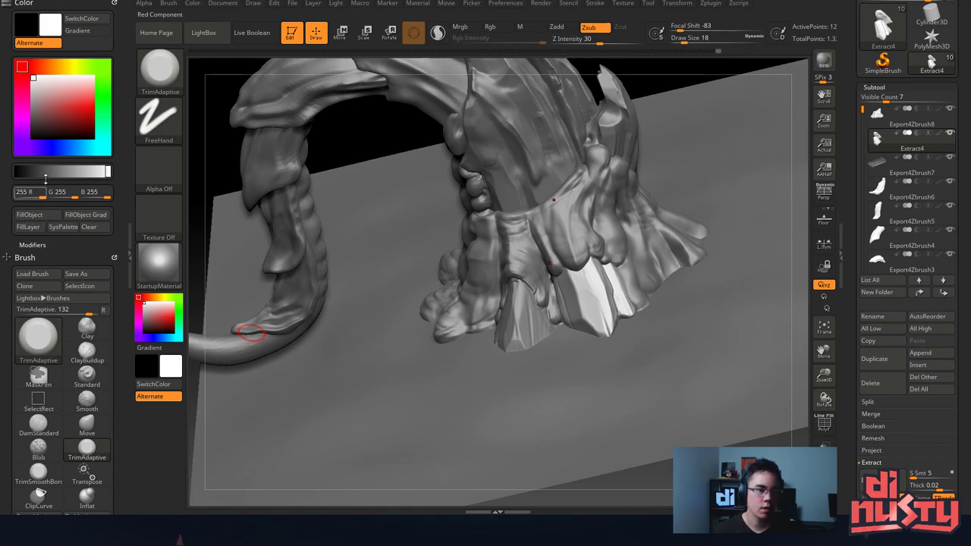
Select the Extract4 claw subtool in the leg's base and choose MatCap Skeleton as the current material.
left_click_drag(422, 117, 531, 199)
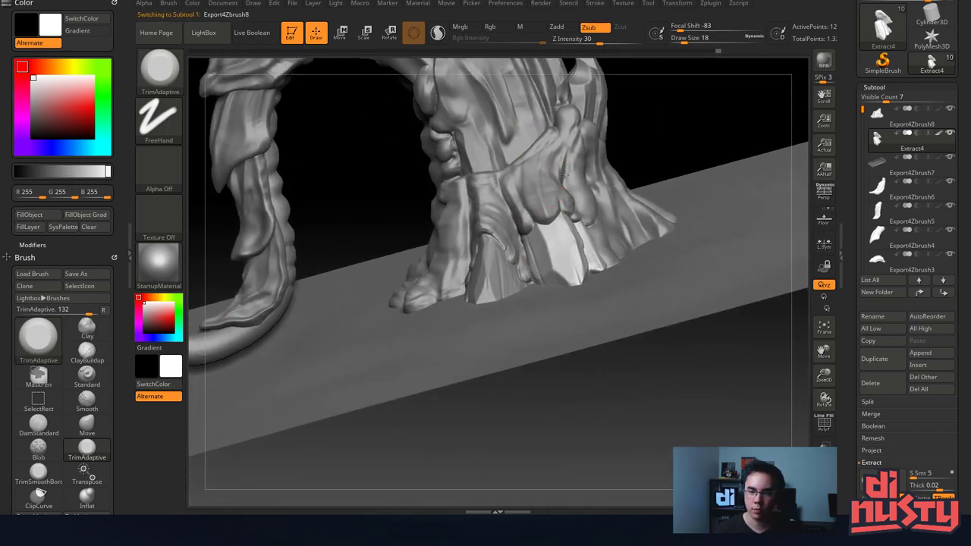
left_click(584, 188, "alt")
left_click(60, 215)
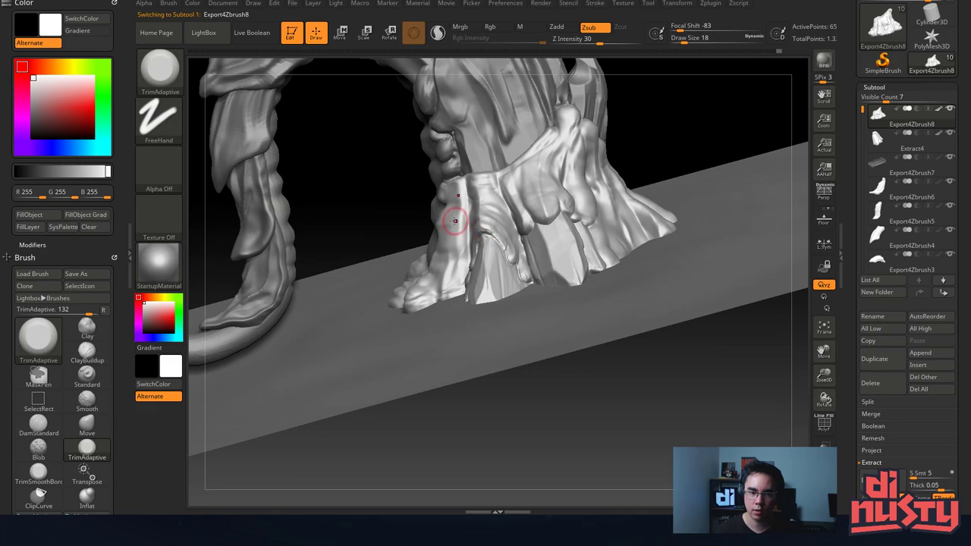
left_click(523, 127, "alt")
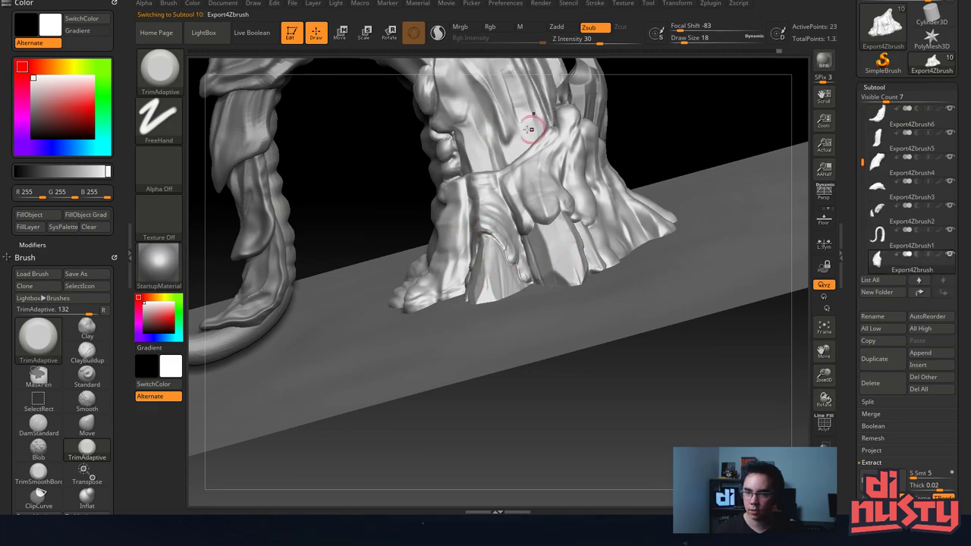
mouse_move(548, 162)
right_mouse_down()
mouse_move(542, 188)
mouse_move(448, 186)
mouse_move(477, 180)
right_mouse_up()
left_click(152, 265)
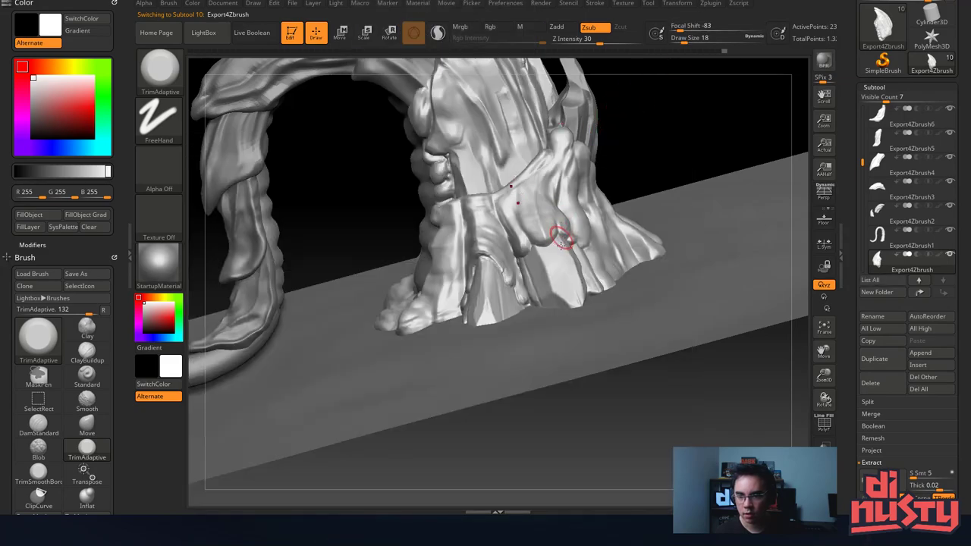
left_click(569, 278, "alt")
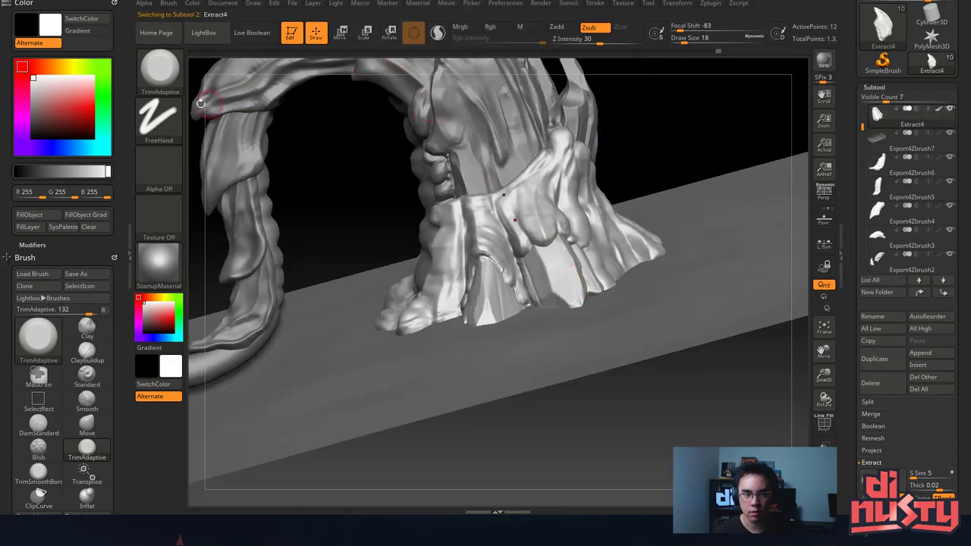
left_click(174, 262)
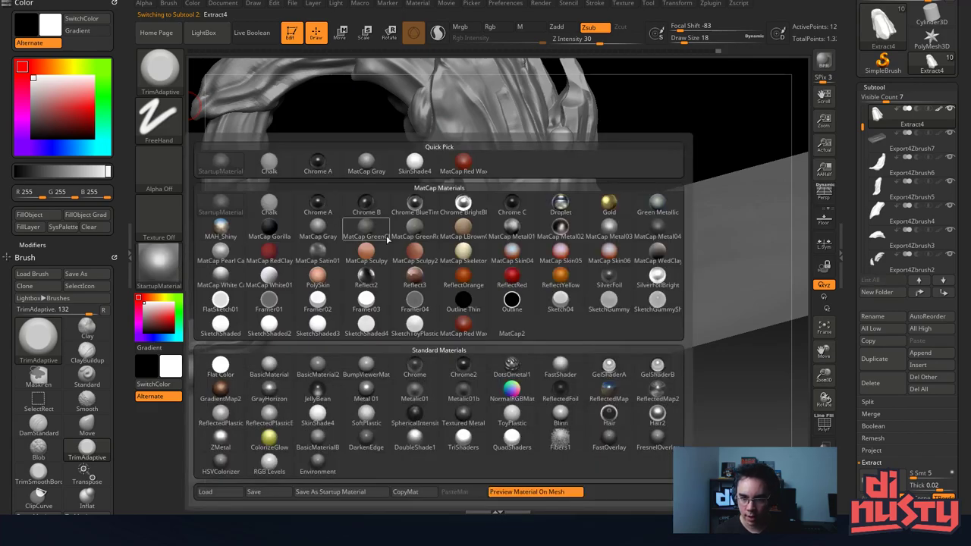
left_click(464, 254)
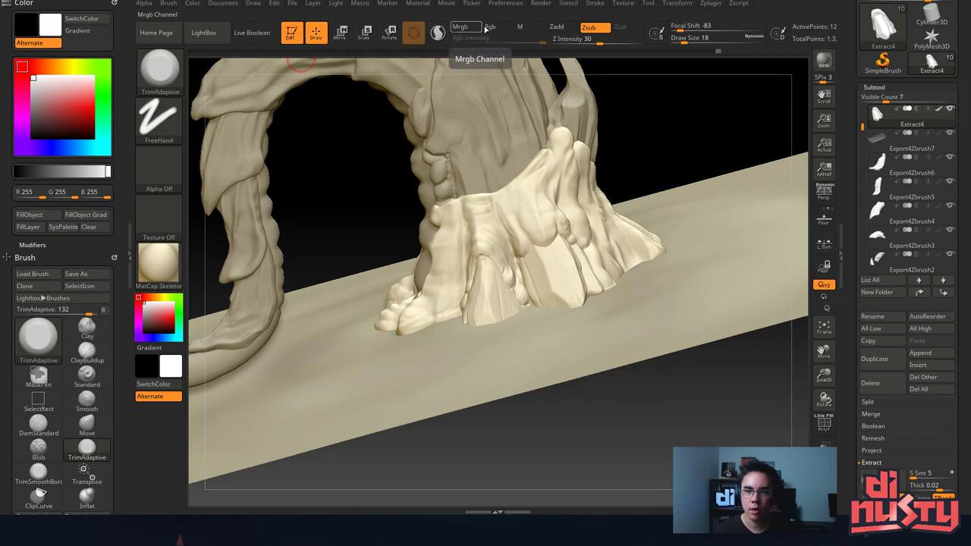
Turn on the material-only channel, turn off Zsub, and fill the Extract4 claw with MatCap Skeleton.
left_click(527, 30)
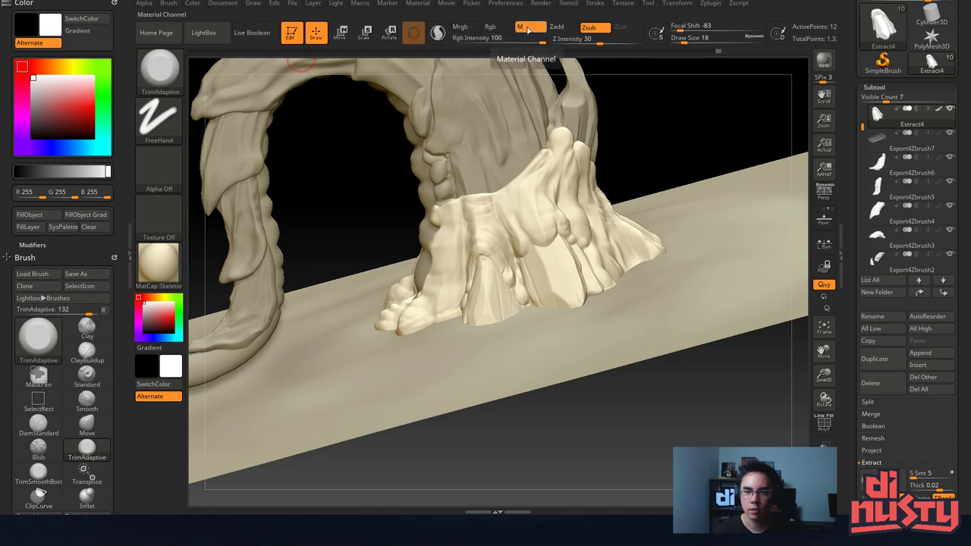
left_click(531, 26)
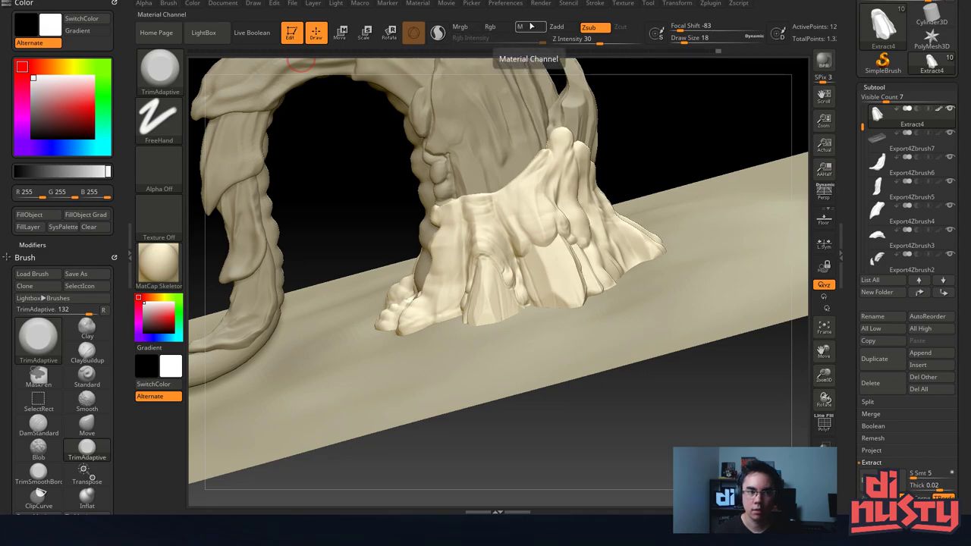
left_click(530, 26)
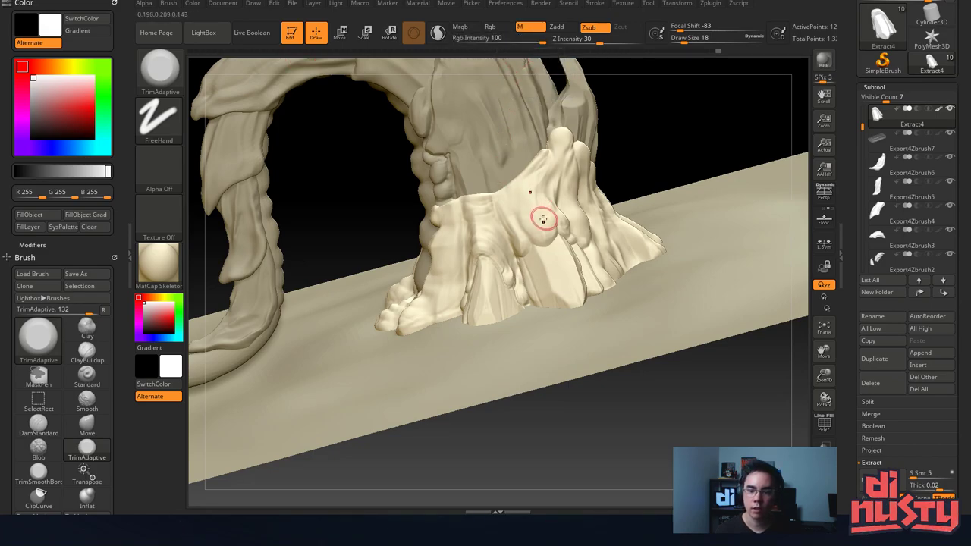
right_click_drag(617, 251, 592, 253)
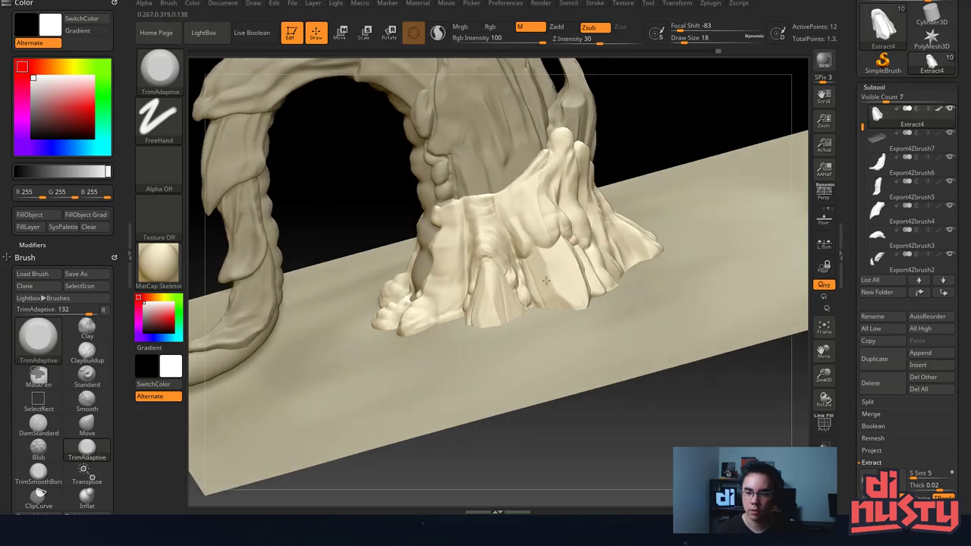
left_click(592, 29)
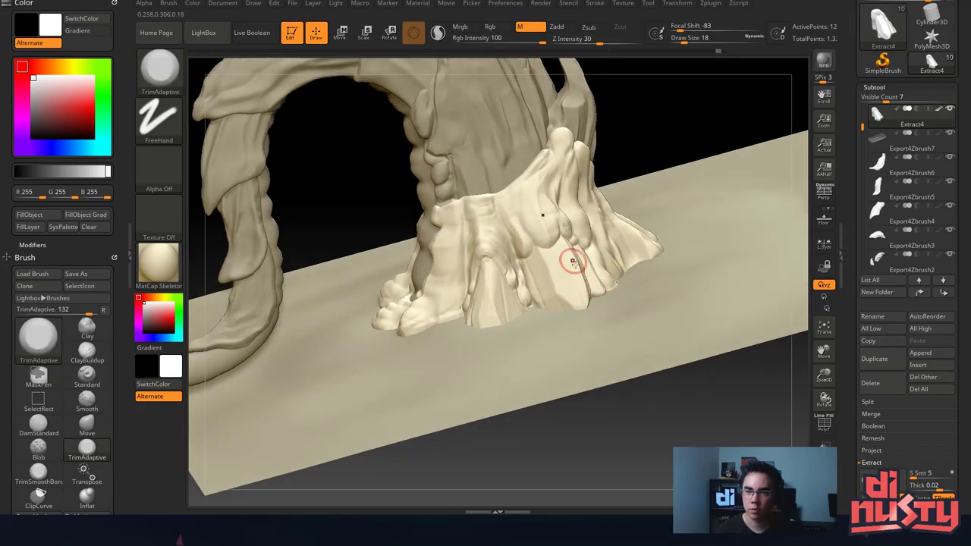
right_click_drag(574, 260, 559, 274)
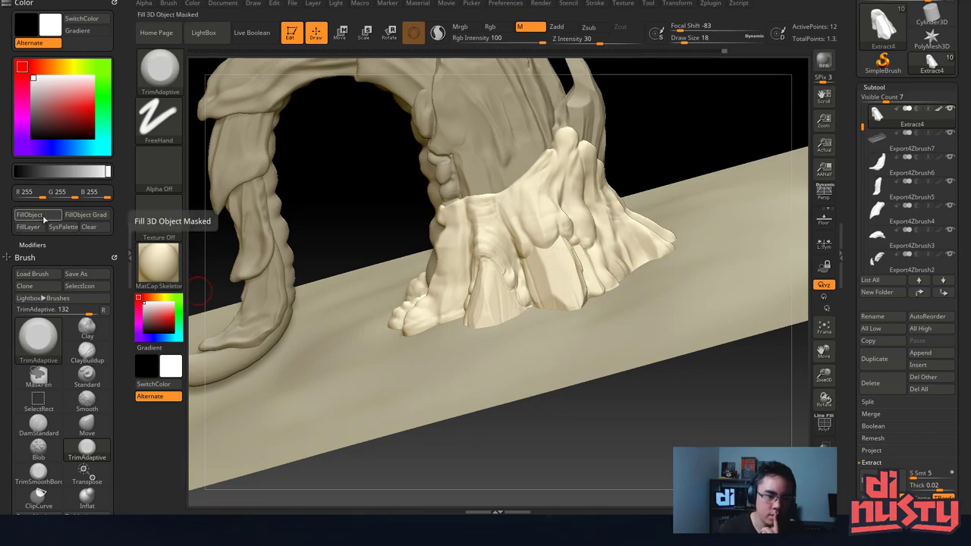
left_click(43, 219)
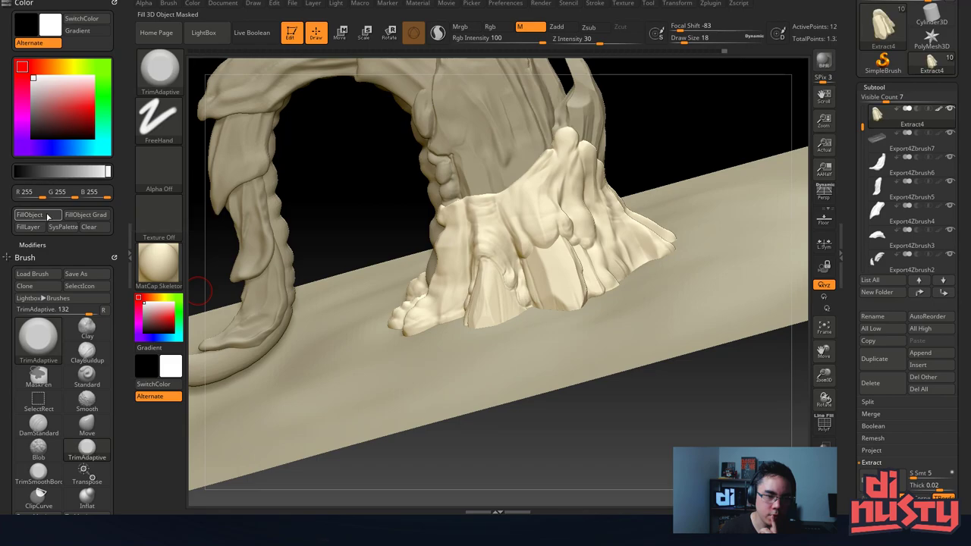
Select the Export4Zbrush8 base subtool, try the Gold material on it, and replace it with Green Metallic.
left_click(552, 190, "alt")
left_click(158, 262)
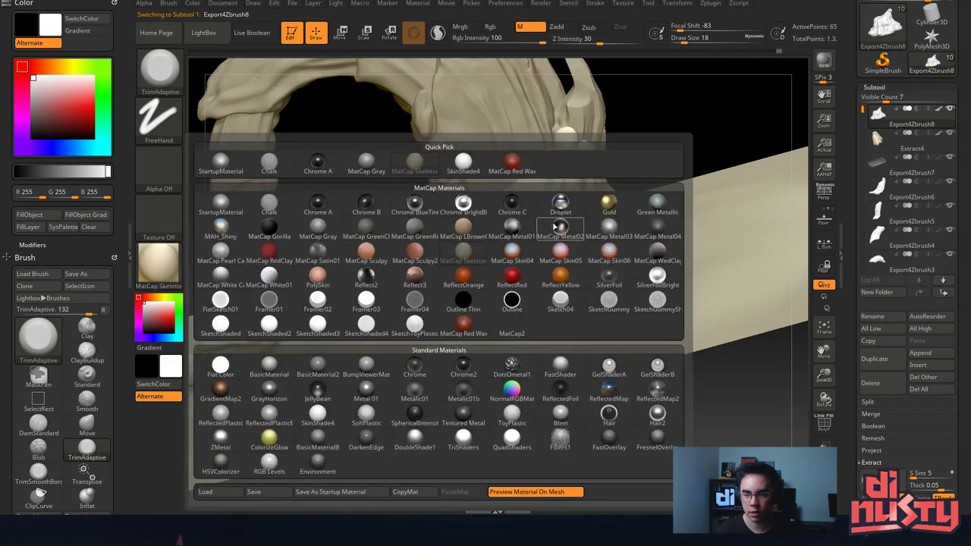
left_click(608, 202)
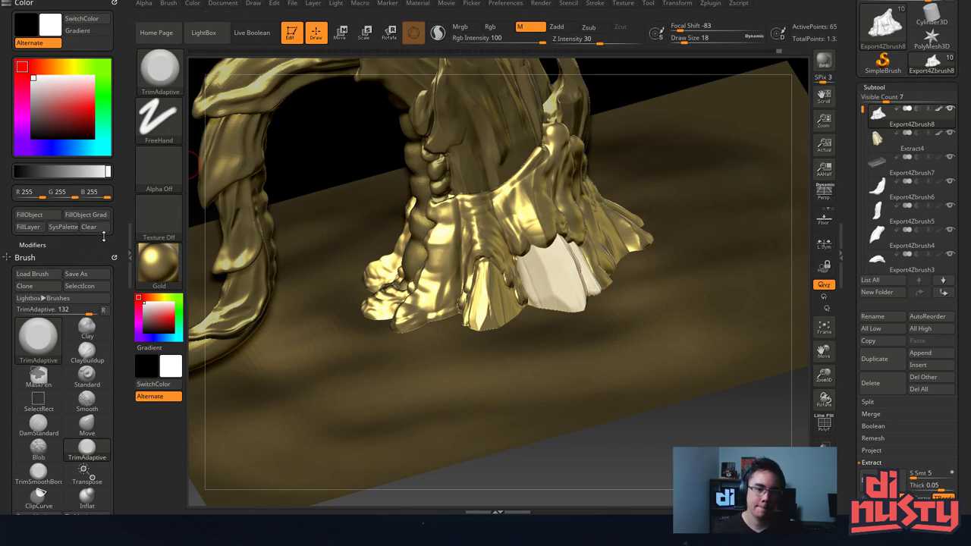
left_click(159, 266)
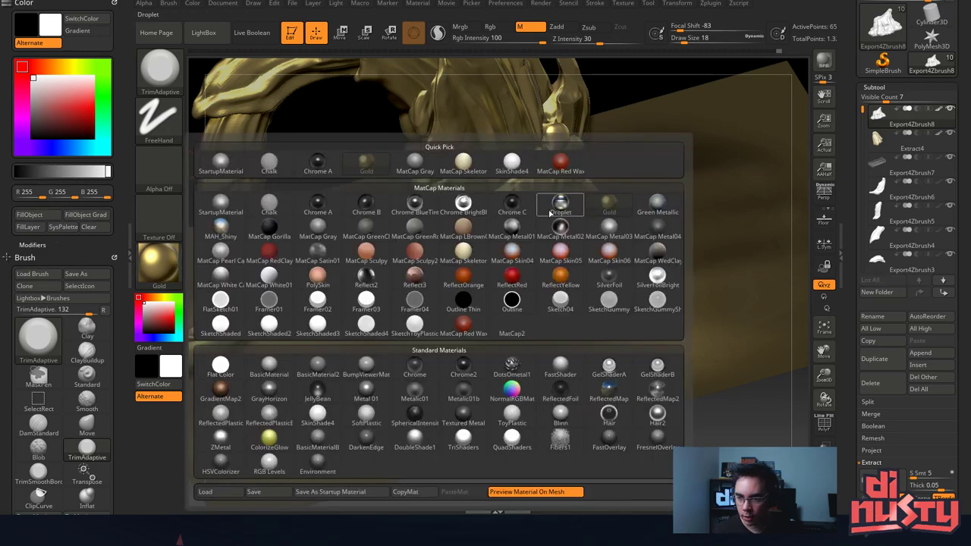
left_click(668, 214)
left_click_drag(655, 206, 494, 288)
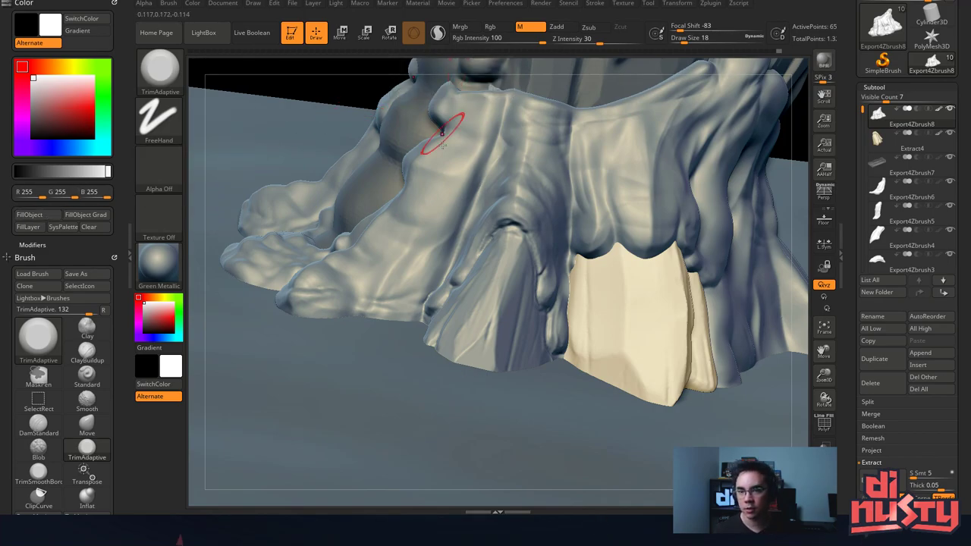
right_click_drag(445, 141, 613, 275)
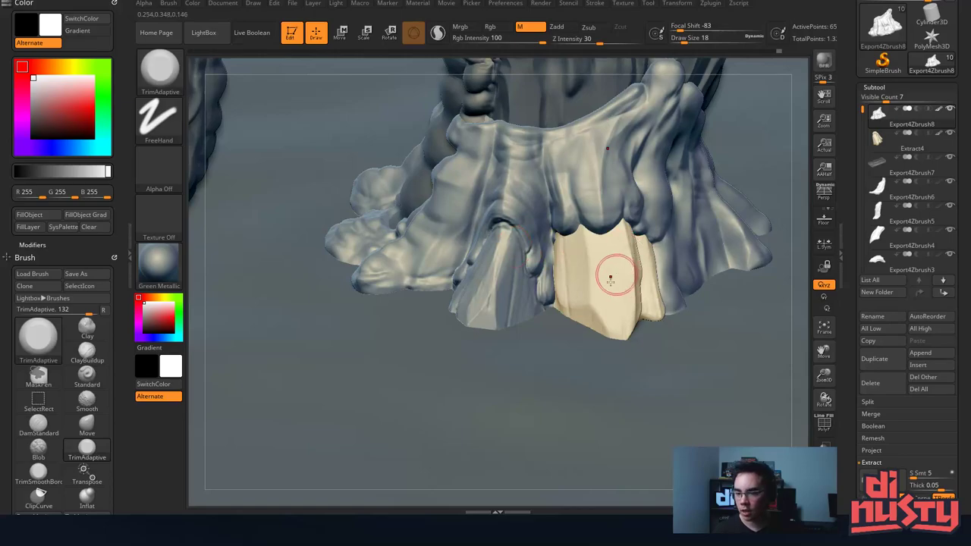
right_click_drag(525, 209, 498, 212, "alt")
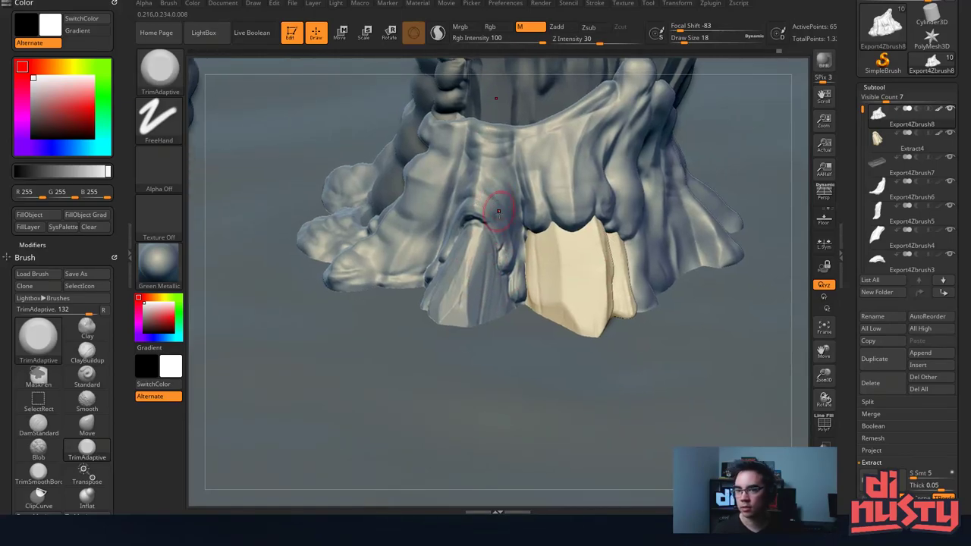
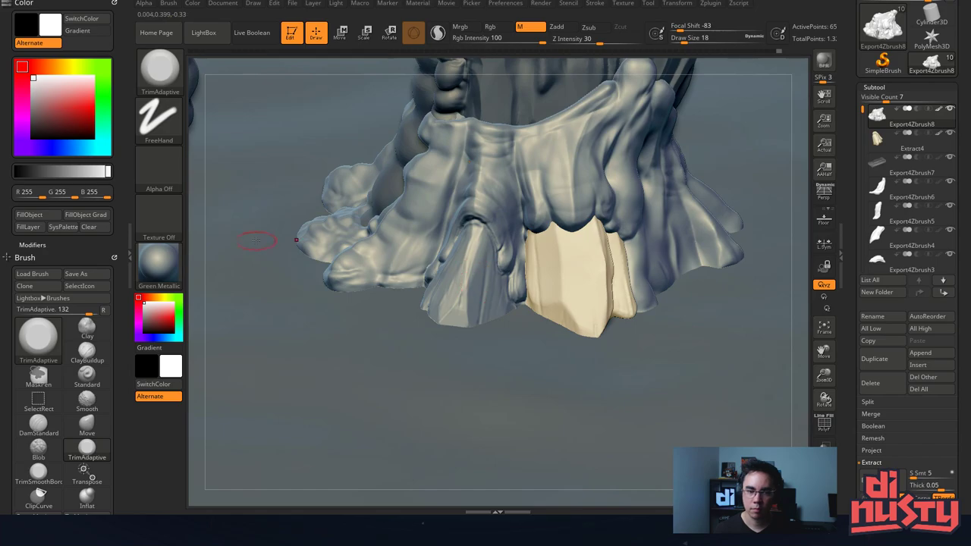
Choose MatCap Skeleton and paint that material over the smaller claw sculpted into the Export4Zbrush8 base.
left_click(173, 262)
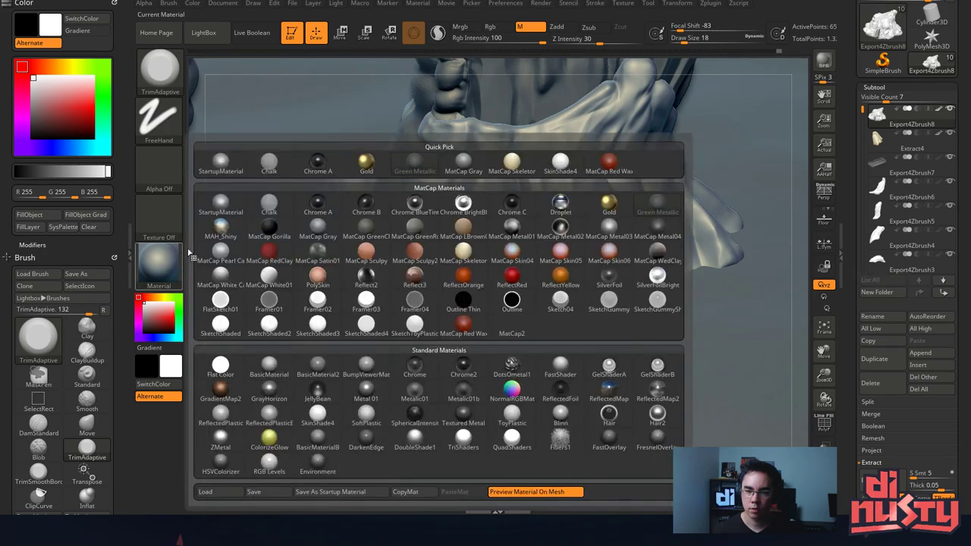
left_click(464, 252)
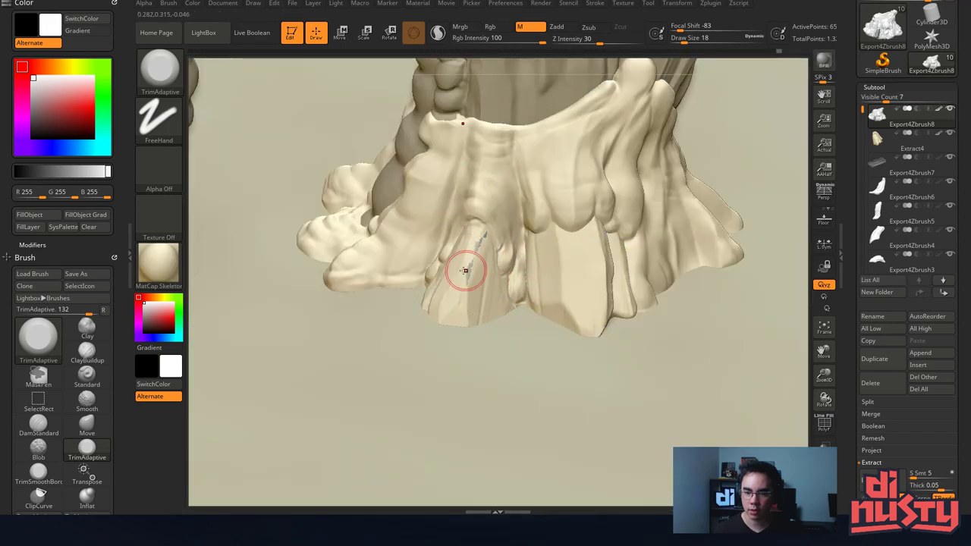
left_click_drag(486, 425, 600, 526)
left_click_drag(467, 250, 468, 296)
left_click_drag(227, 523, 364, 455)
left_click_drag(387, 213, 352, 288)
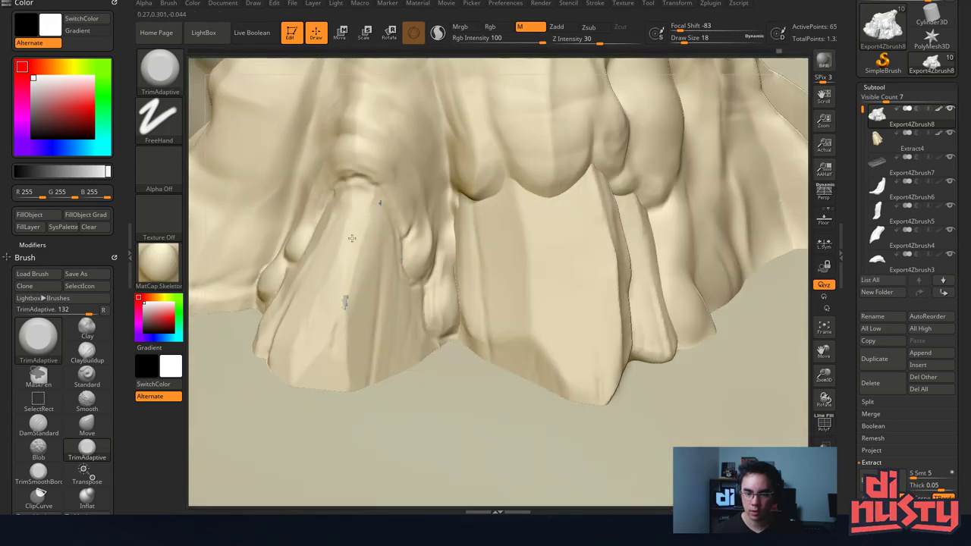
right_click_drag(351, 324, 443, 242)
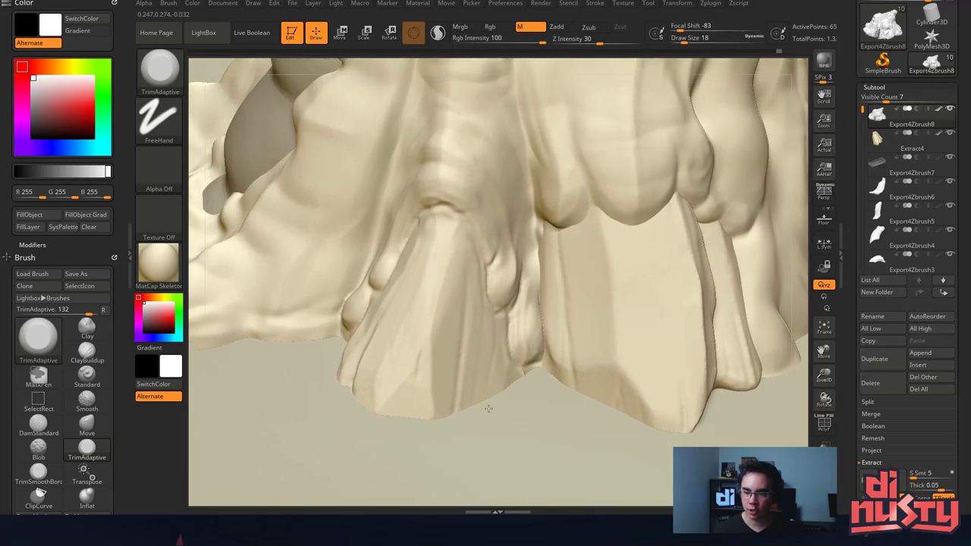
right_click_drag(416, 369, 397, 368)
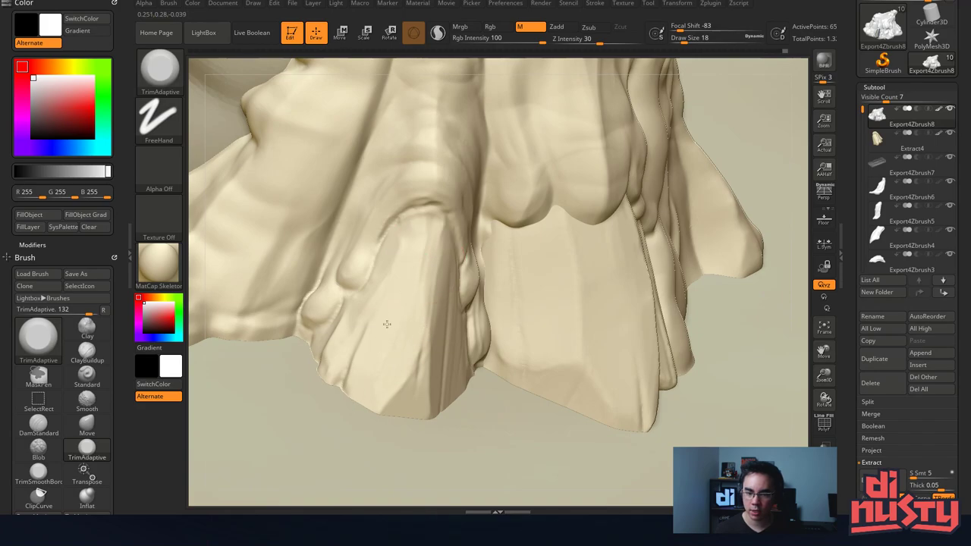
Choose Green Metallic, set the draw size to 5, and paint that material around the edges of the smaller claw in the Export4Zbrush8 base.
left_click(154, 260)
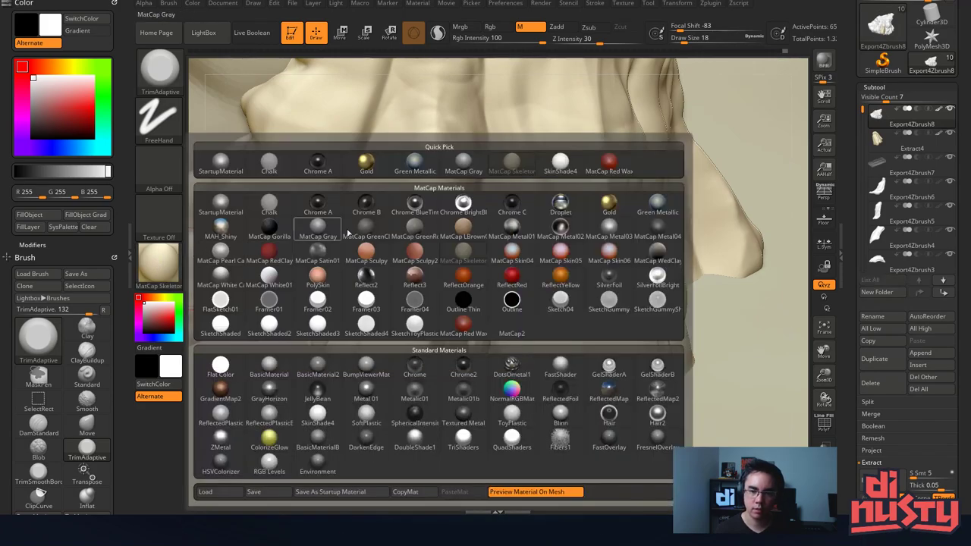
left_click(657, 203)
right_click_drag(505, 153, 477, 168)
key("space")
left_click_drag(477, 168, 465, 168)
right_click_drag(442, 238, 445, 217)
mouse_move(445, 200)
left_mouse_down()
mouse_move(462, 258)
mouse_move(455, 298)
left_mouse_up()
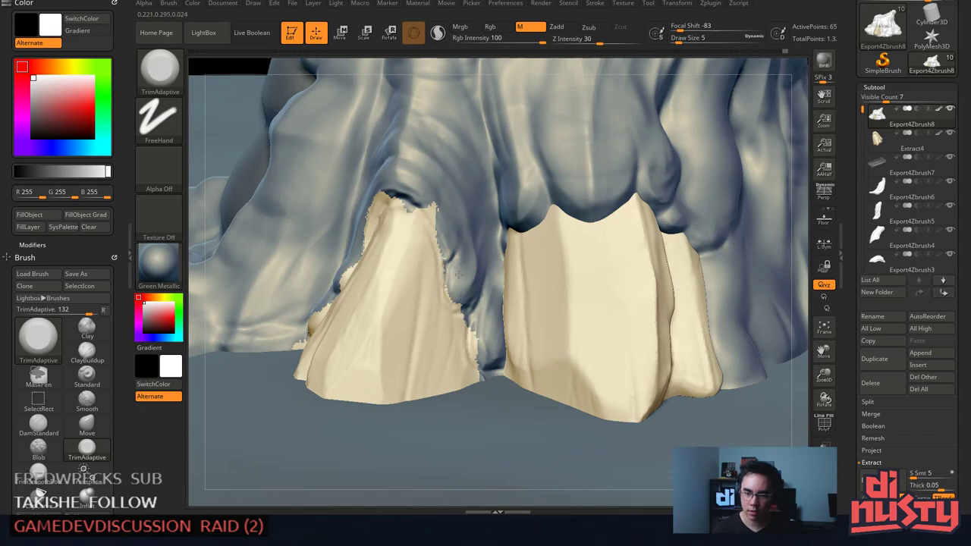
right_click_drag(495, 256, 537, 260, "alt")
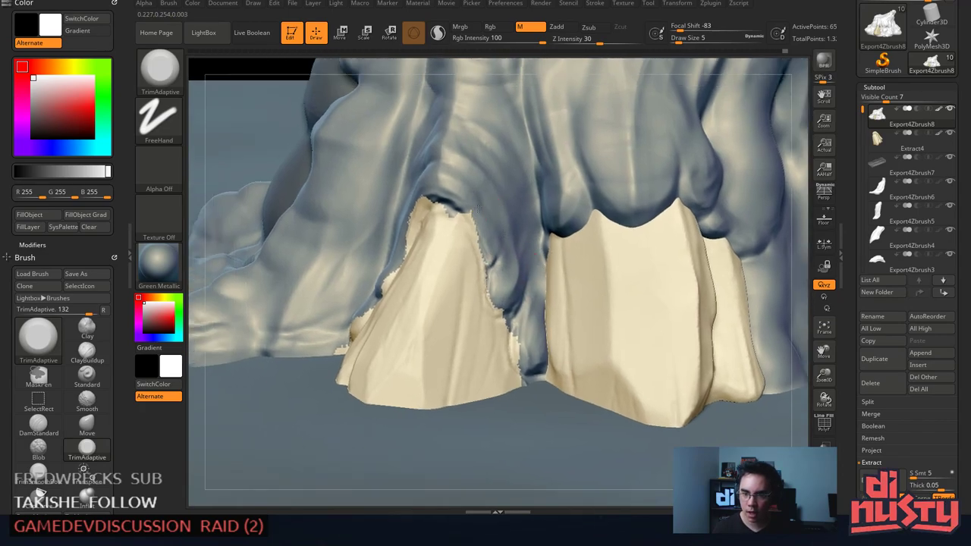
right_click_drag(463, 190, 439, 195)
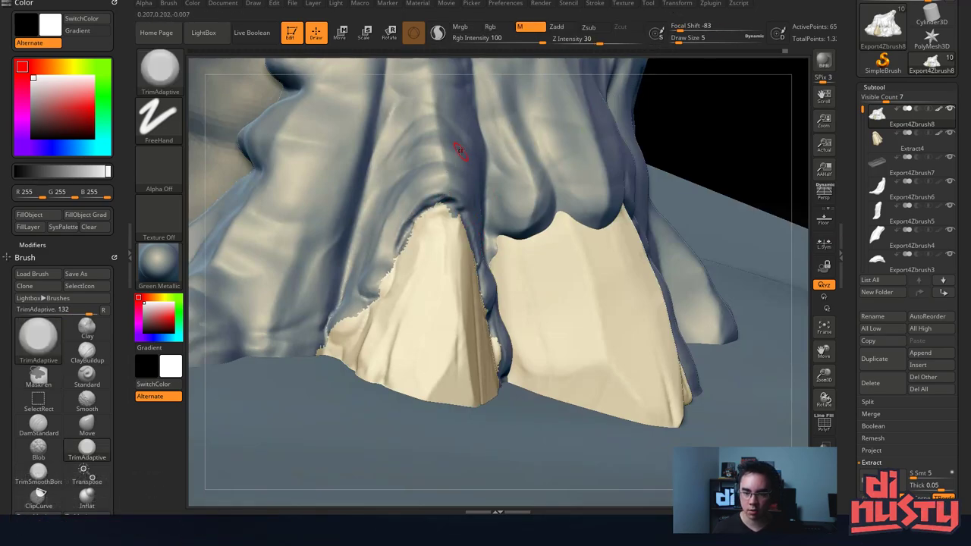
right_click_drag(465, 193, 453, 232)
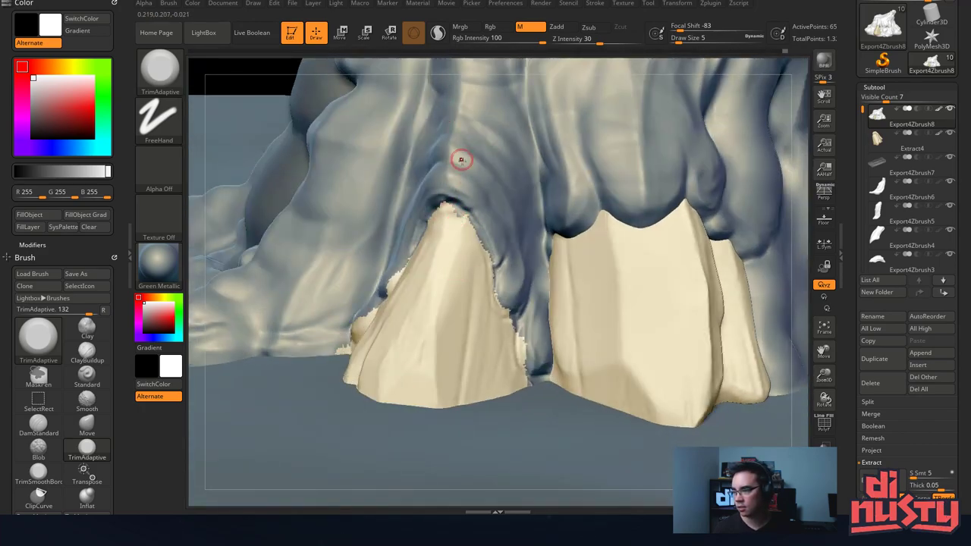
Revert the smaller claw in the Export4Zbrush8 base to Green Metallic, matching the skin around it.
right_click_drag(461, 160, 452, 115, "ctrl")
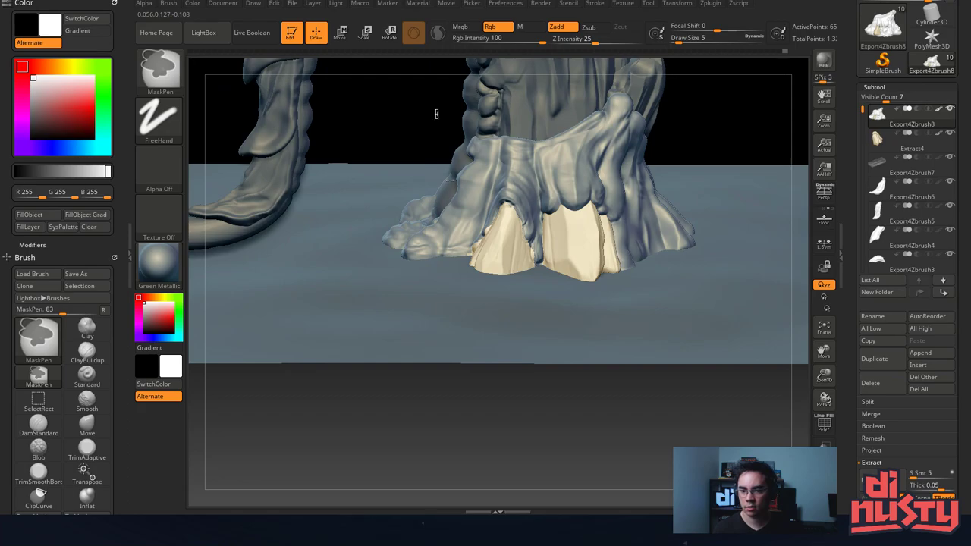
left_click_drag(435, 110, 438, 119, "ctrl")
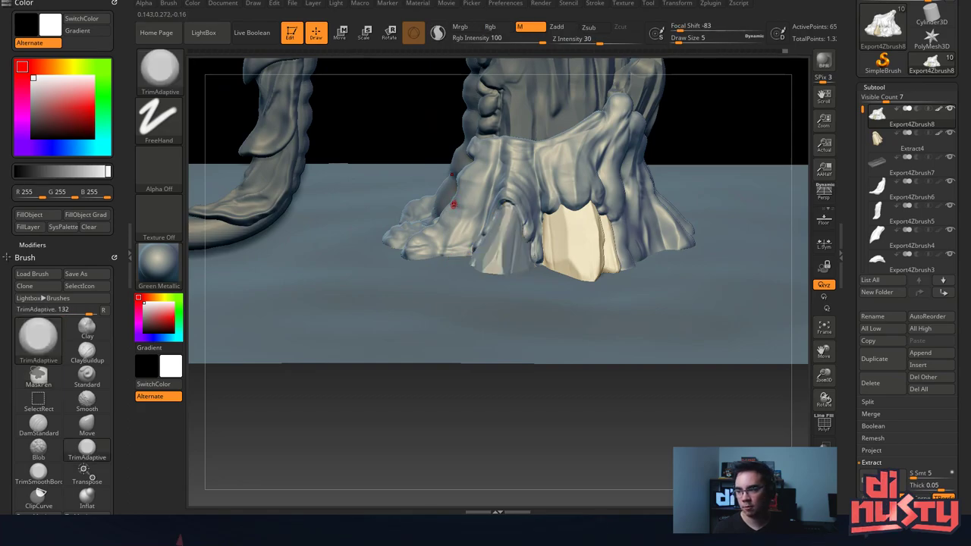
right_click_drag(525, 160, 467, 261)
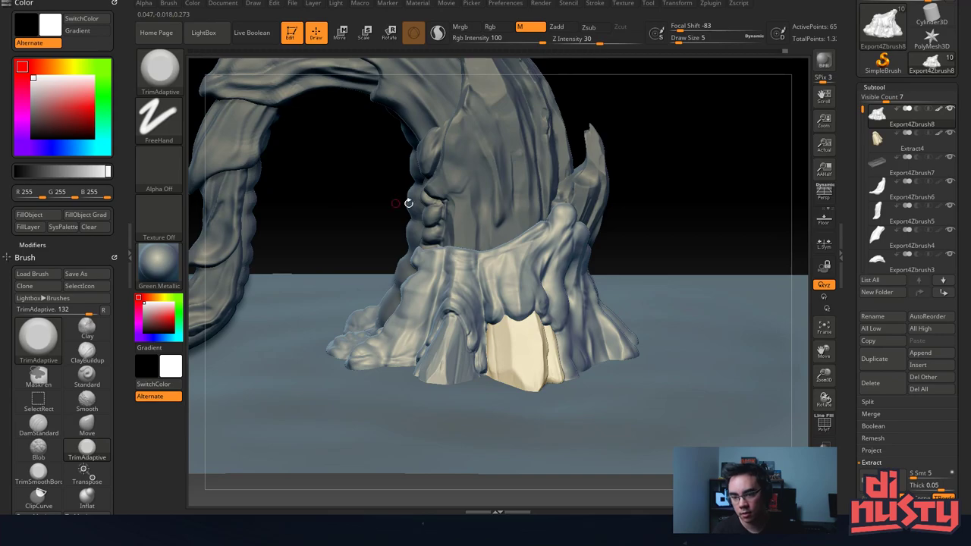
mouse_move(524, 195)
right_mouse_down("ctrl")
mouse_move(390, 215)
mouse_move(419, 232)
mouse_move(465, 189)
mouse_move(507, 221)
mouse_move(566, 222)
right_mouse_up("ctrl")
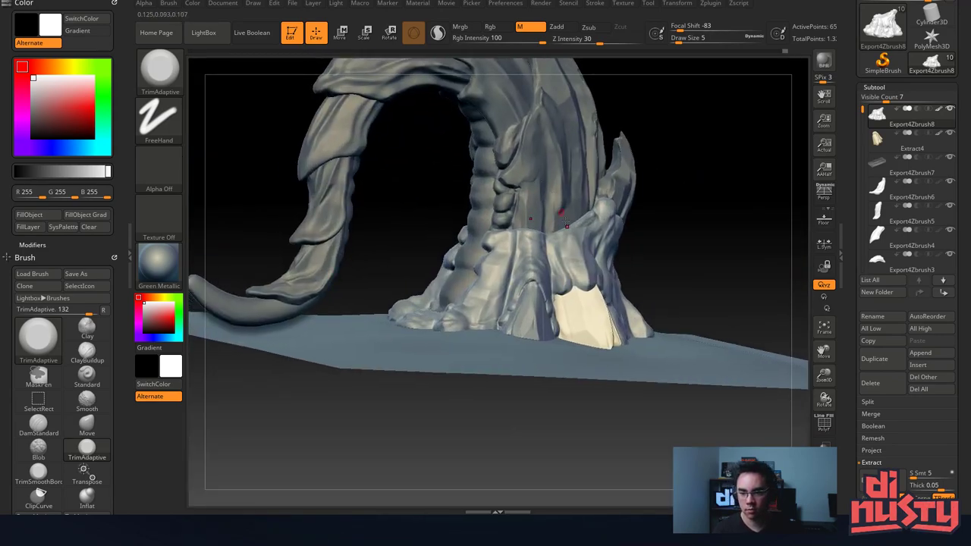
Select and isolate the Extract4 claw subtool, then fill it with Green Metallic in the material-only channel.
left_click(599, 318, "alt")
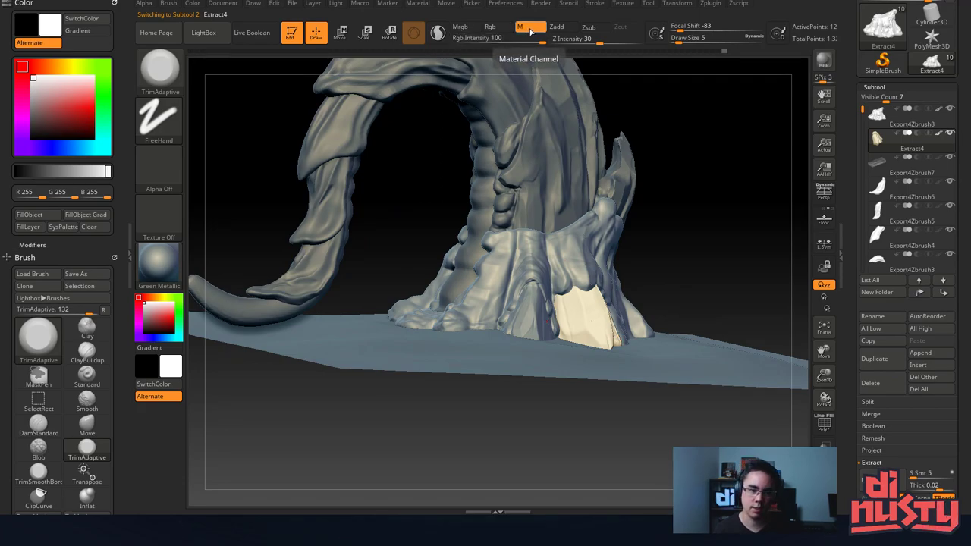
left_click(559, 265, "alt")
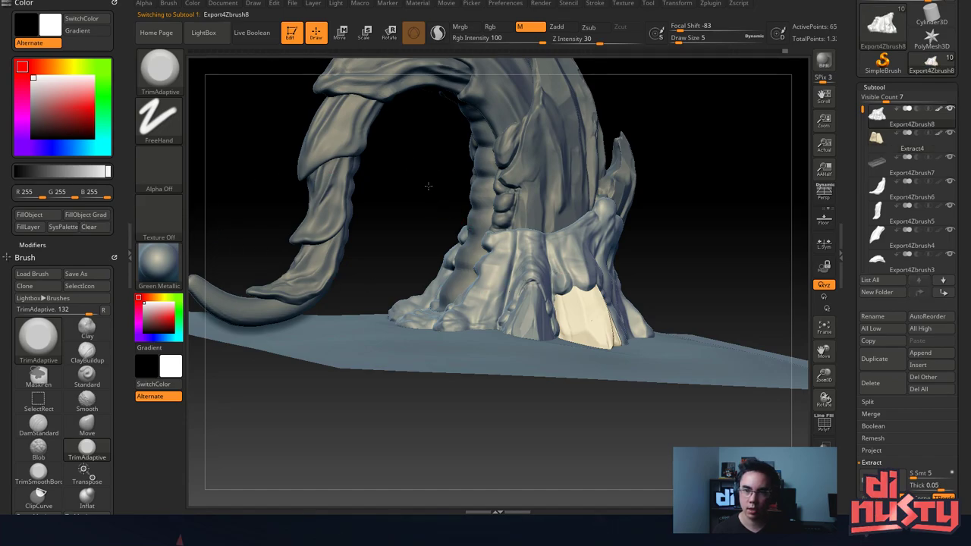
left_click_drag(429, 186, 549, 54)
left_click(576, 320, "alt")
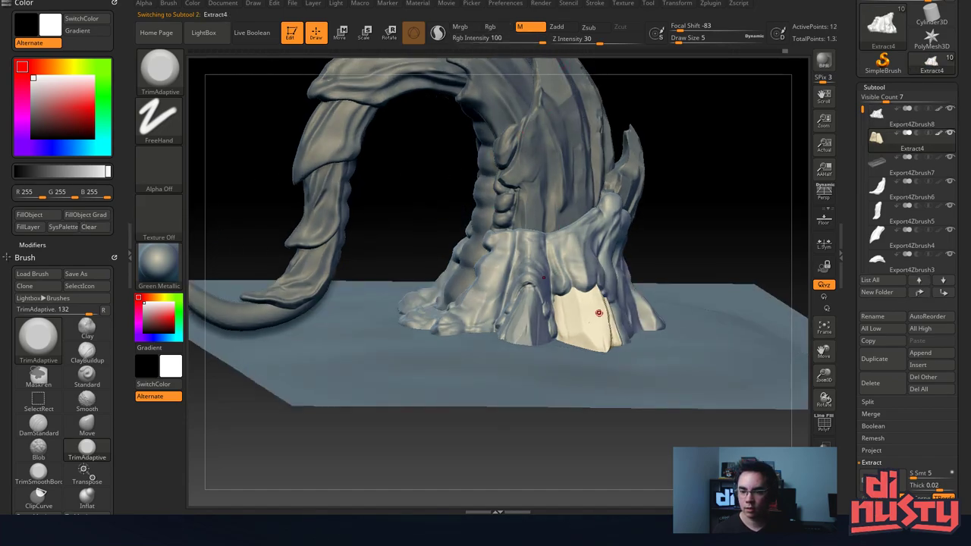
key("ctrl+shift+s")
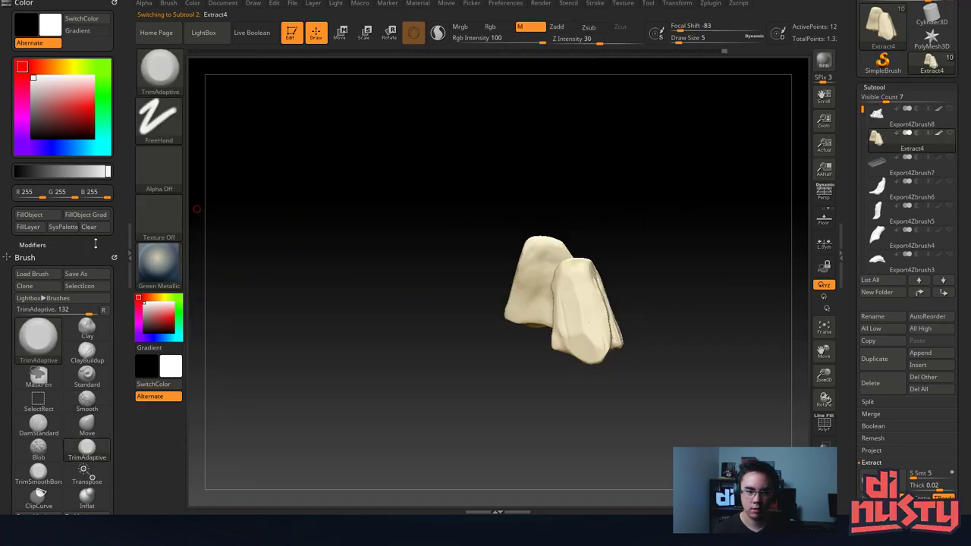
left_click(523, 27)
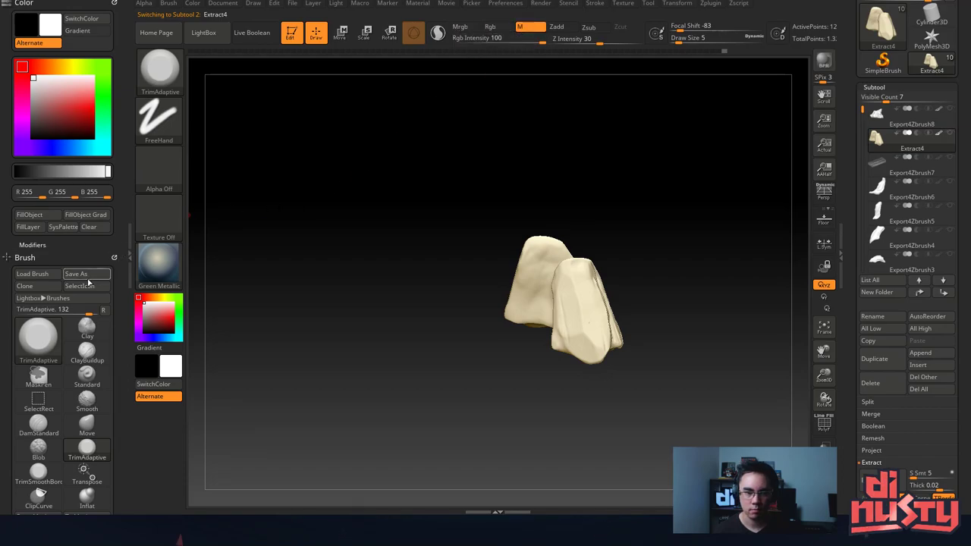
left_click(31, 216)
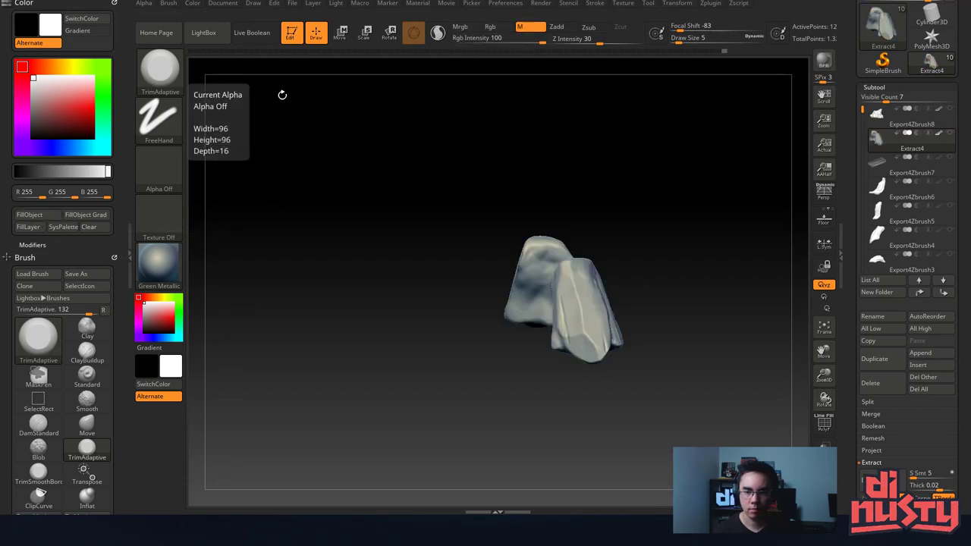
Turn on the Mrgb channel, fill the Extract4 claw with MatCap Metal04, and show the other subtools again.
left_click(459, 26)
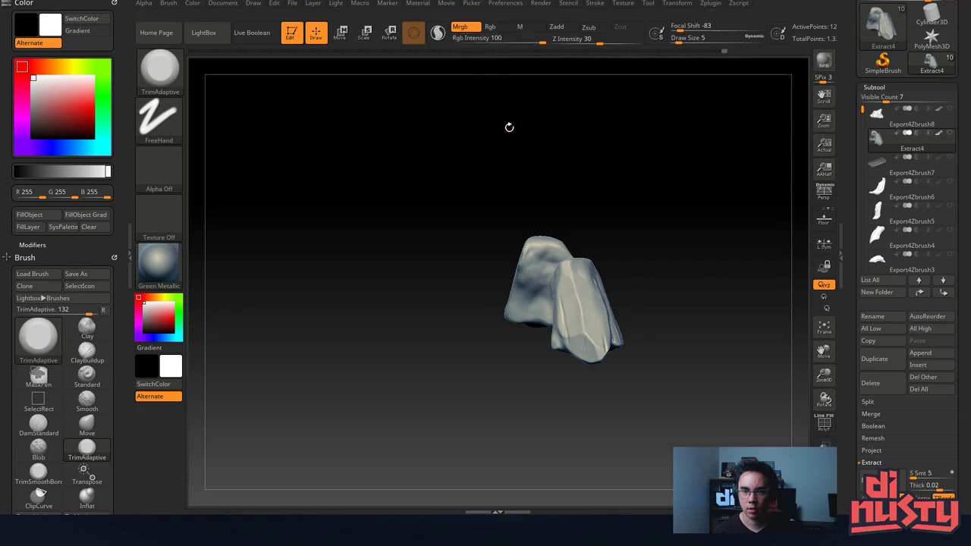
left_click(158, 262)
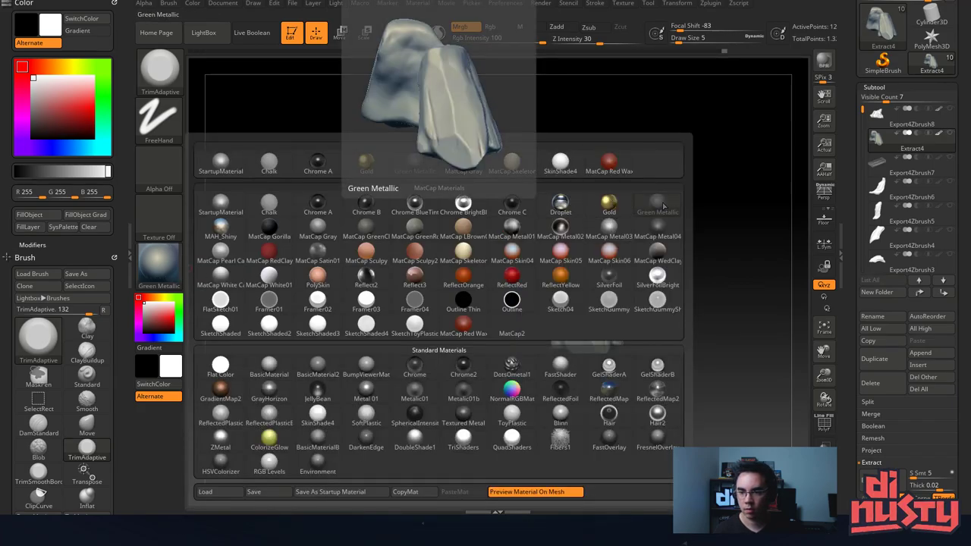
left_click(662, 231)
left_click_drag(661, 226, 424, 196)
left_click(42, 215)
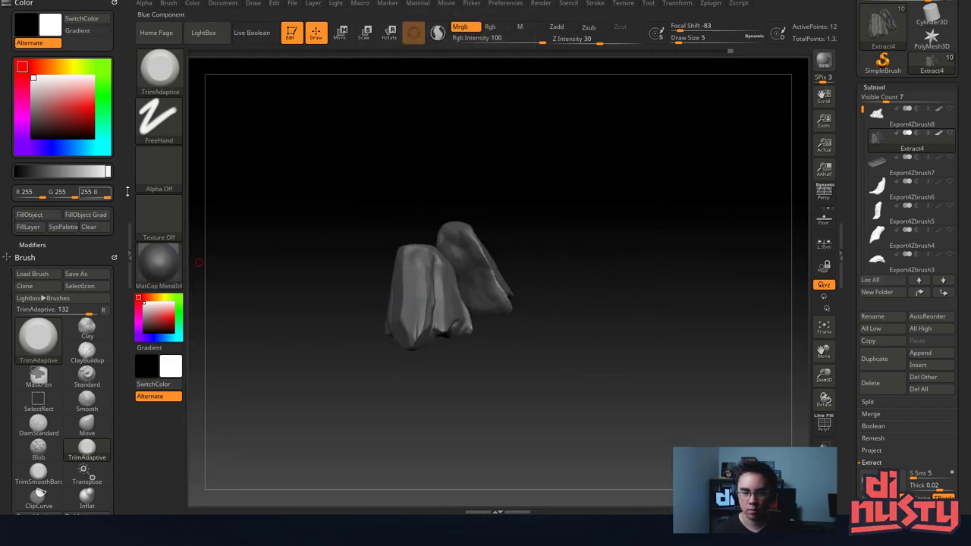
left_click_drag(377, 175, 485, 201)
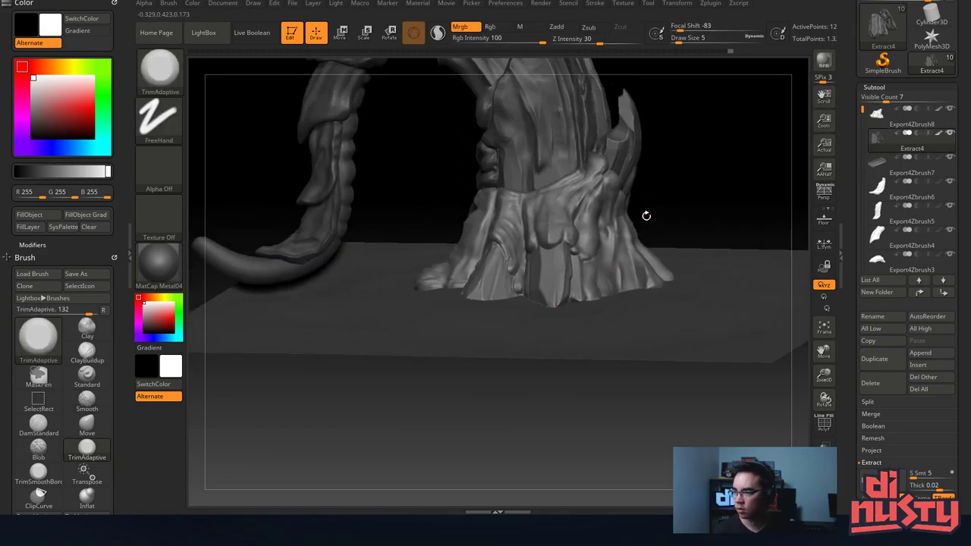
mouse_move(646, 217)
left_mouse_down()
mouse_move(622, 240)
mouse_move(547, 236)
left_mouse_up()
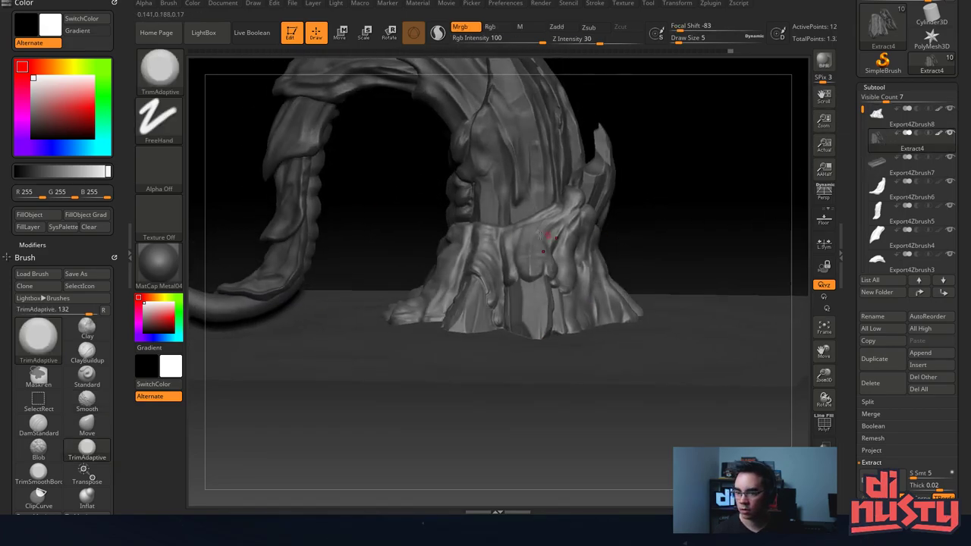
Select the Export4Zbrush1 subtool, the segmented inner limb of the arch, and hide all the other subtools.
mouse_move(536, 239)
right_mouse_down()
mouse_move(507, 291)
mouse_move(526, 306)
mouse_move(512, 267)
mouse_move(493, 302)
mouse_move(503, 341)
right_mouse_up()
mouse_move(525, 262)
right_mouse_down()
mouse_move(506, 206)
mouse_move(498, 255)
mouse_move(549, 304)
mouse_move(567, 376)
mouse_move(582, 343)
mouse_move(542, 272)
right_mouse_up()
mouse_move(180, 525)
left_mouse_down()
mouse_move(421, 525)
mouse_move(560, 209)
left_mouse_up()
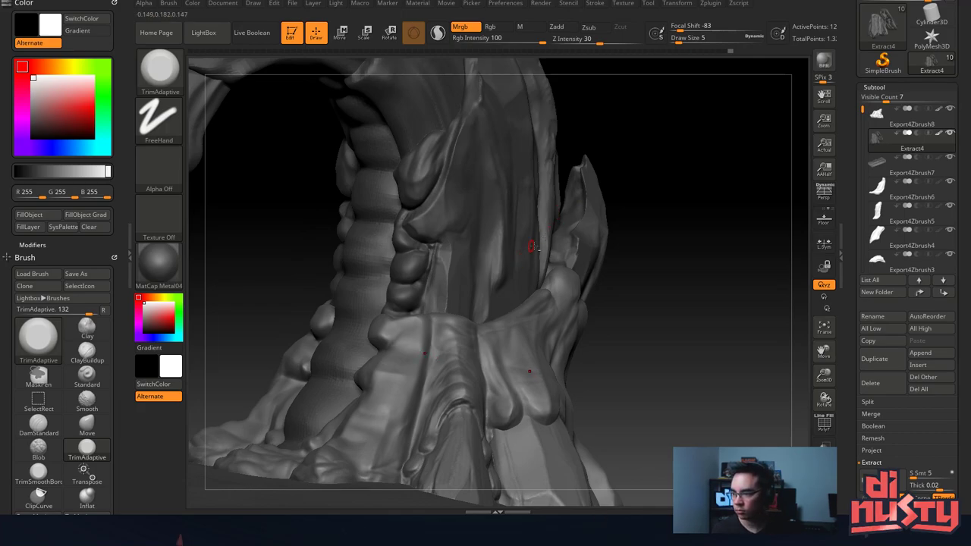
right_click_drag(511, 218, 536, 198, "alt")
left_click(405, 256, "alt")
right_click_drag(429, 273, 509, 243, "alt")
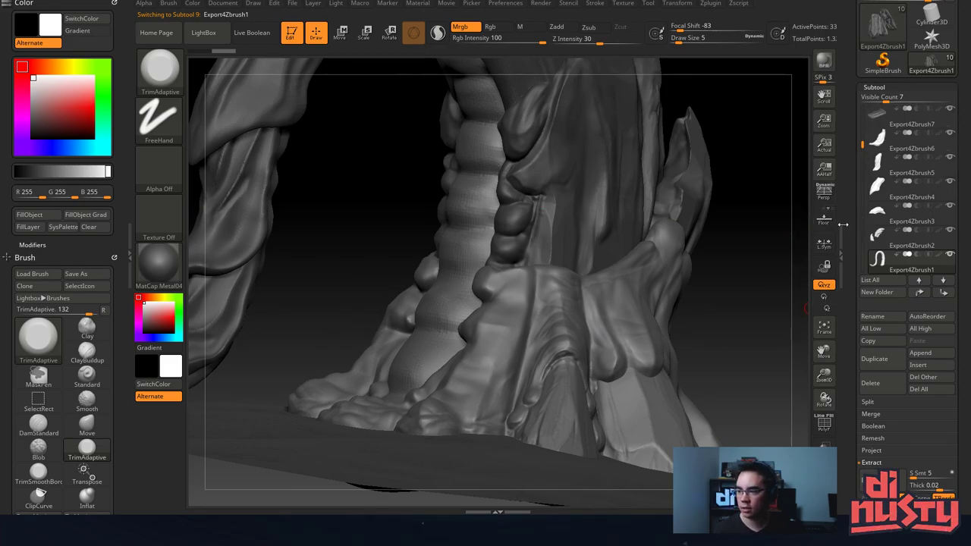
mouse_move(683, 272)
right_mouse_down("ctrl")
mouse_move(661, 238)
mouse_move(663, 258)
mouse_move(779, 181)
right_mouse_up("ctrl")
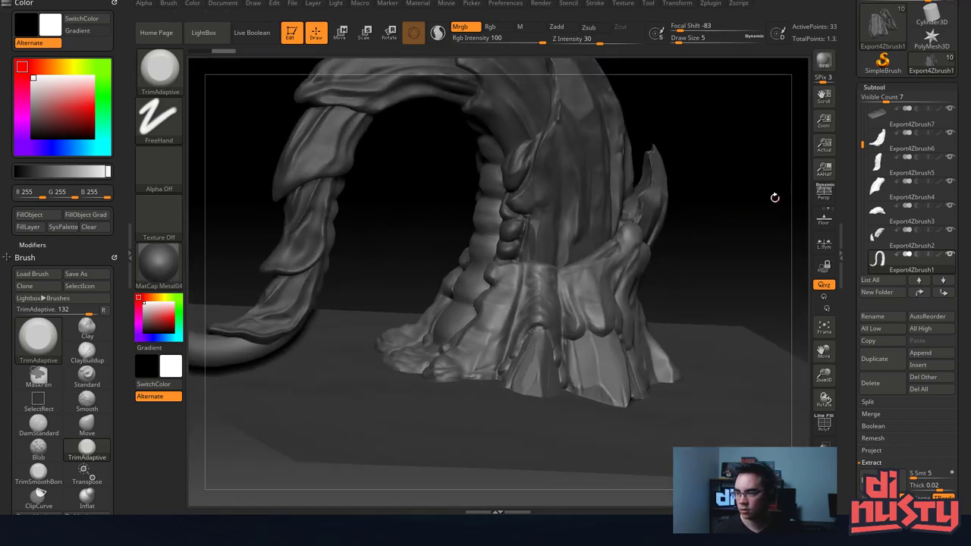
left_click(949, 255)
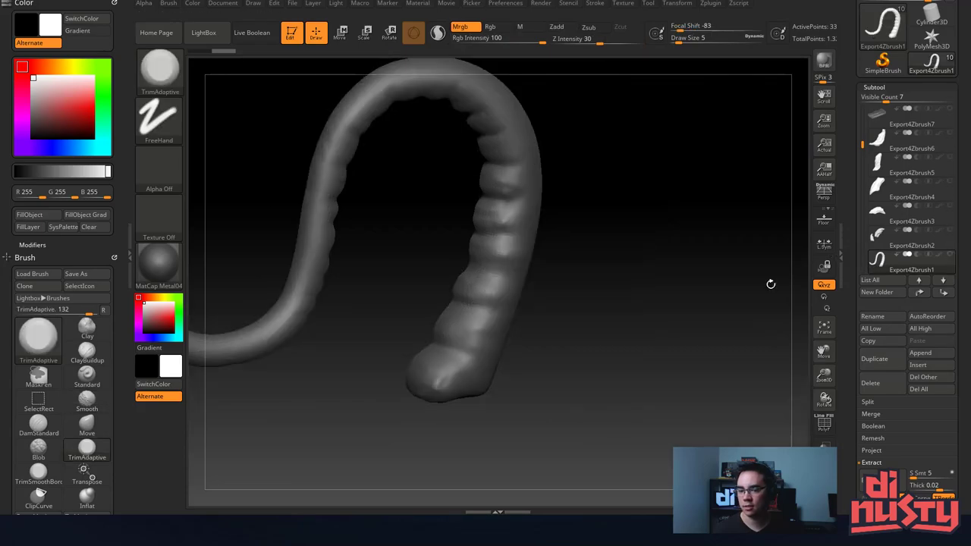
right_click_drag(489, 241, 531, 215)
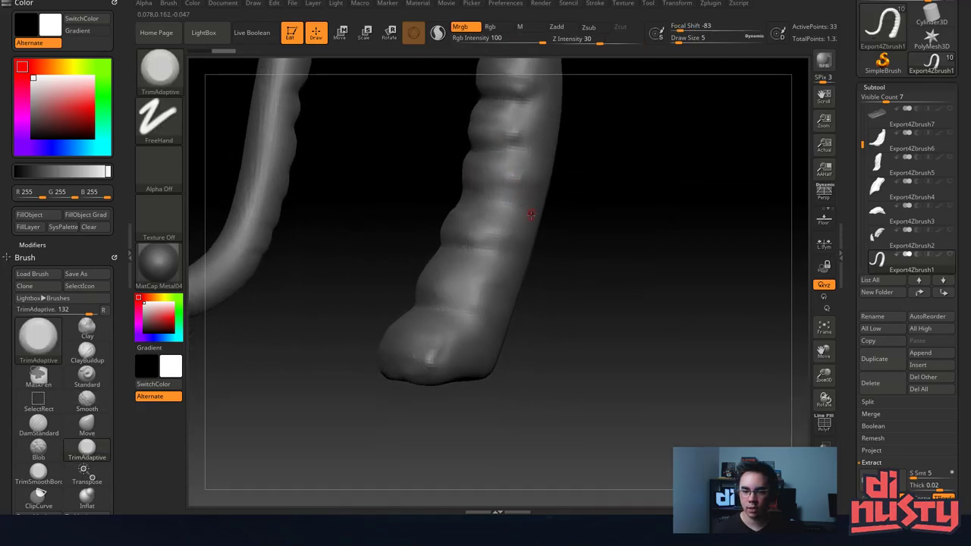
left_click(881, 87)
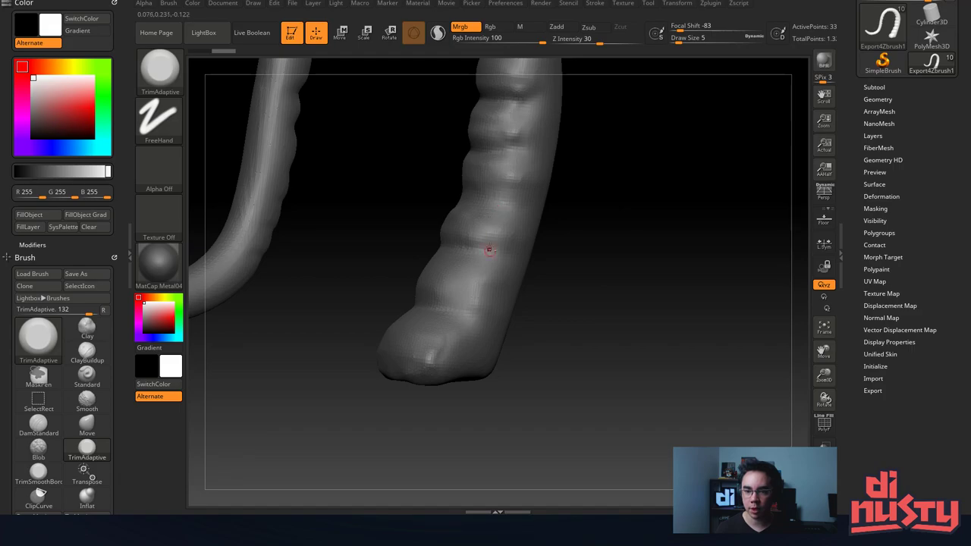
mouse_move(490, 250)
right_mouse_down()
mouse_move(535, 210)
mouse_move(548, 180)
mouse_move(501, 247)
right_mouse_up()
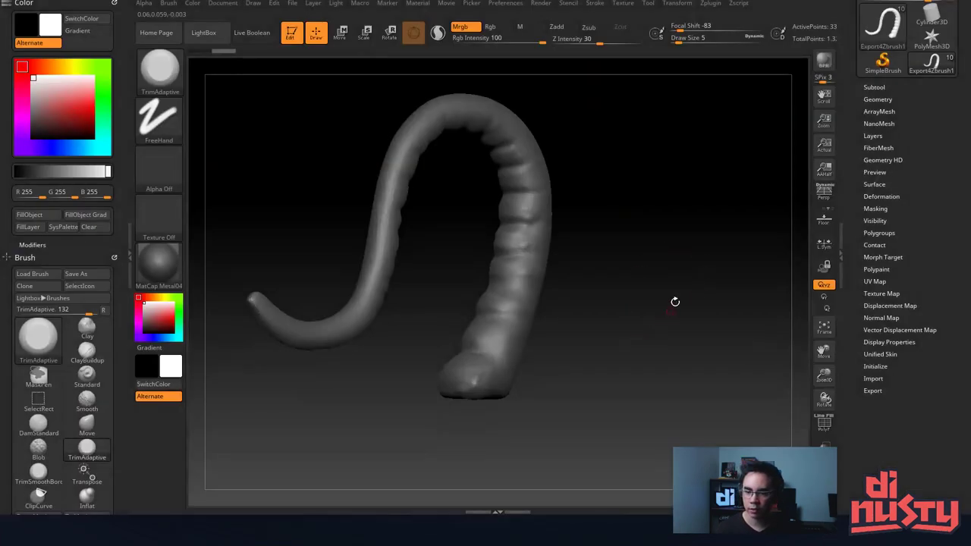
left_click_drag(595, 260, 796, 164)
left_click(891, 87)
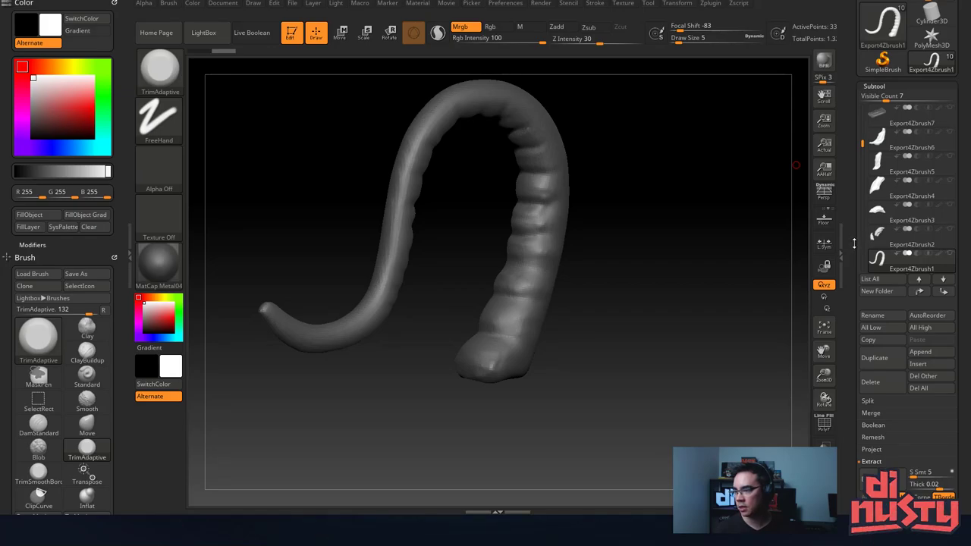
Bring up the DynaMesh settings for the Export4Zbrush1 limb and examine the surface of its lower segments.
left_click_drag(852, 241, 855, 195)
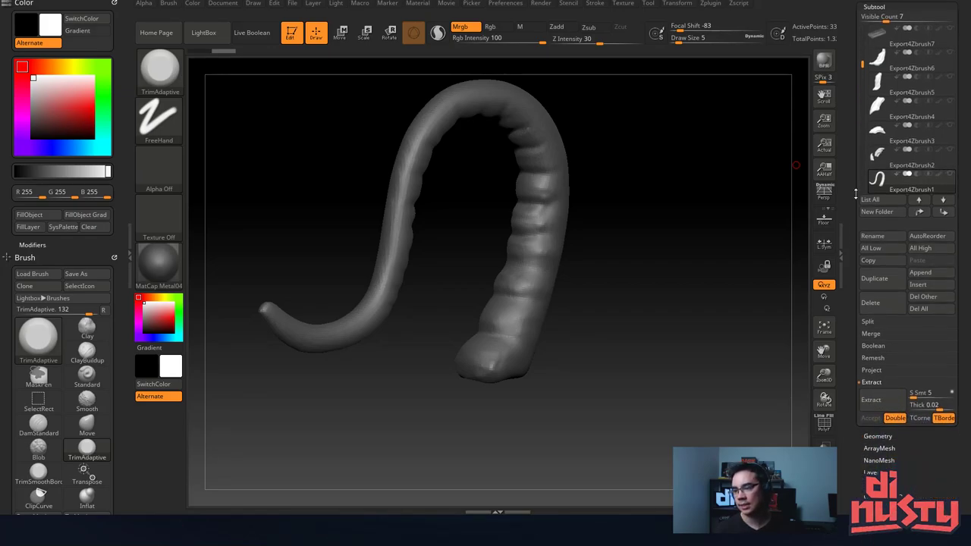
left_click_drag(854, 273, 860, 240)
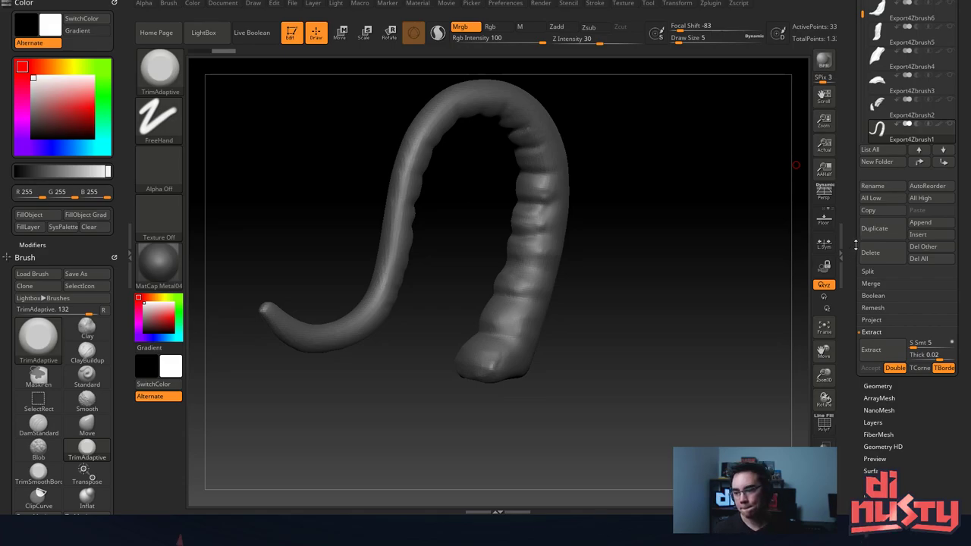
left_click_drag(851, 161, 852, 288)
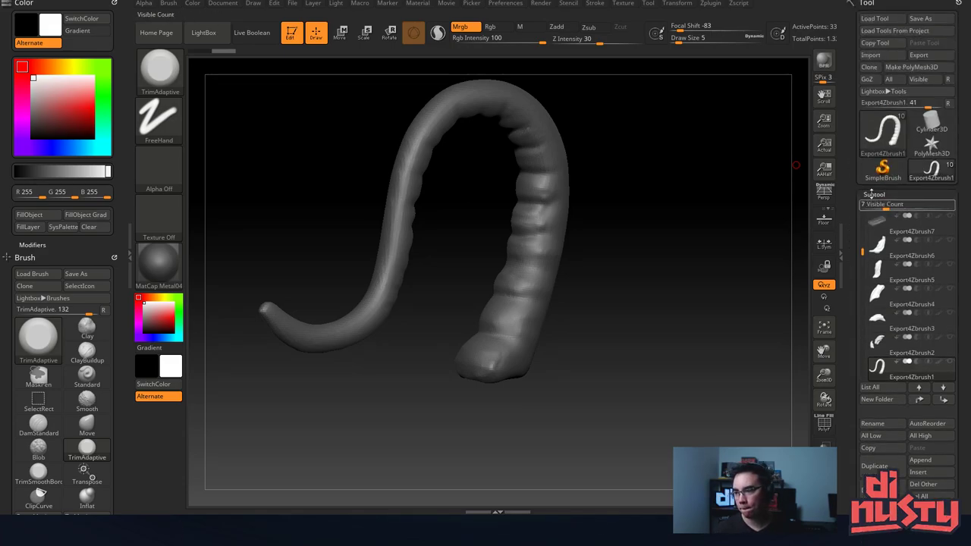
left_click_drag(853, 250, 853, 125)
left_click_drag(856, 278, 857, 284)
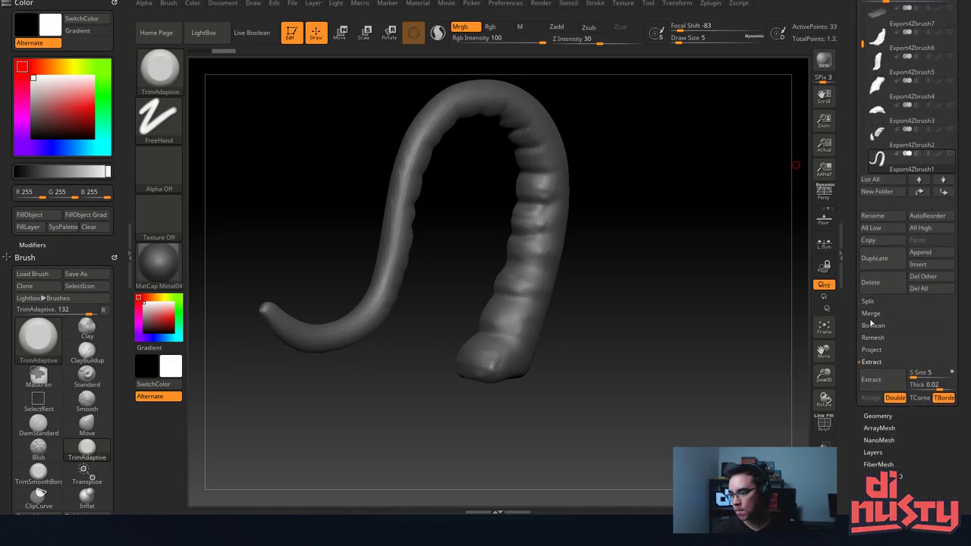
left_click(877, 416)
left_click_drag(855, 212, 856, 230)
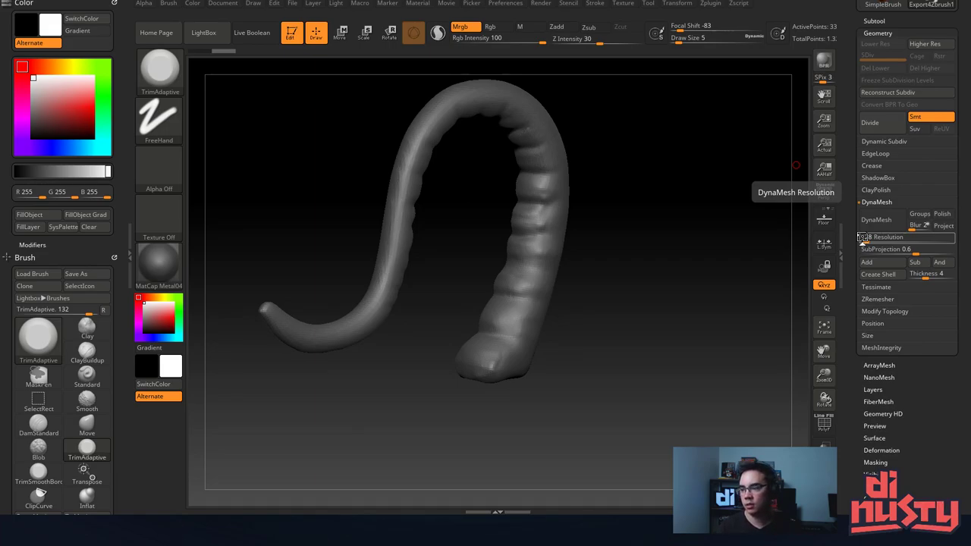
left_click_drag(596, 271, 616, 254)
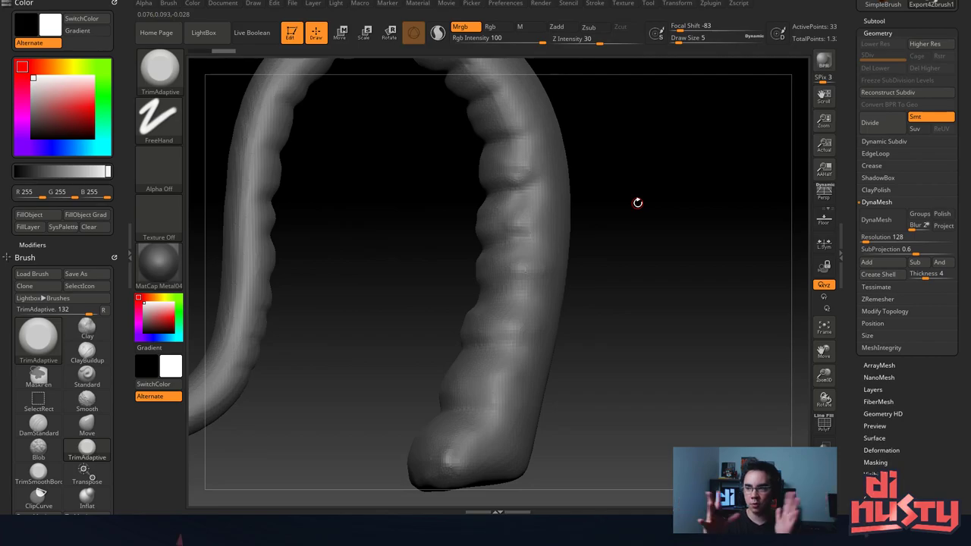
mouse_move(643, 198)
left_mouse_down()
mouse_move(604, 204)
mouse_move(574, 232)
mouse_move(561, 219)
mouse_move(567, 195)
left_mouse_up()
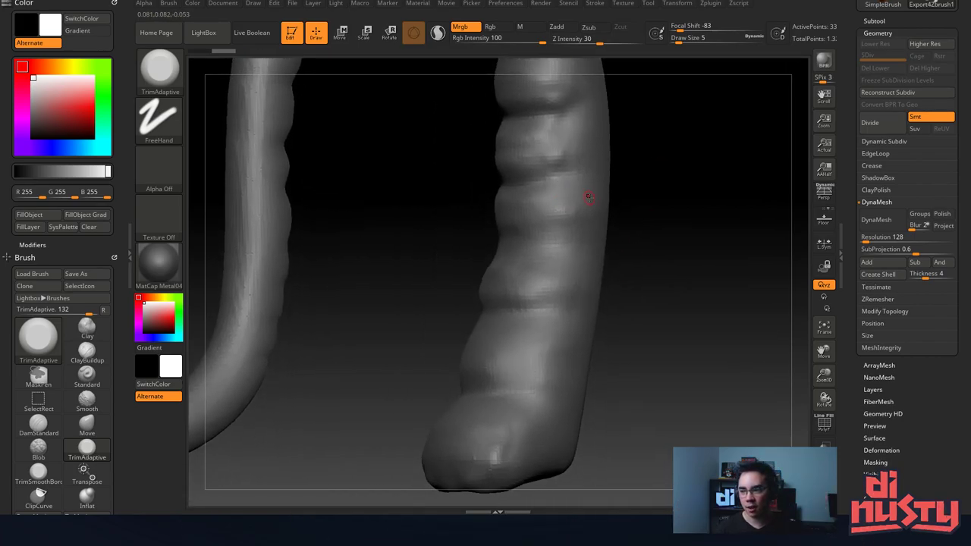
Try building up and smoothing clay on a lower segment of the limb with the ClayTubes brush at draw size 31.
right_click_drag(599, 202, 593, 211)
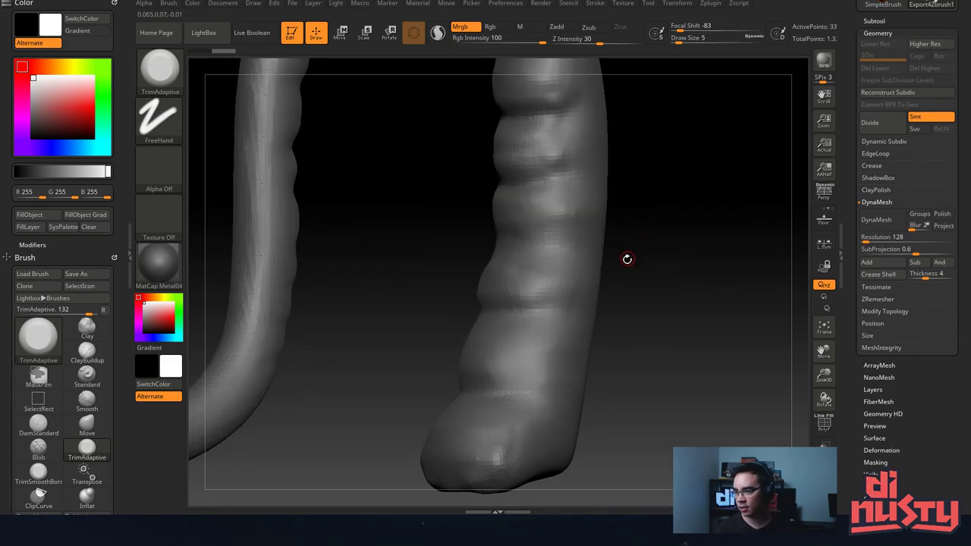
mouse_move(627, 258)
left_mouse_down()
mouse_move(596, 223)
mouse_move(592, 231)
left_mouse_up()
key("b")
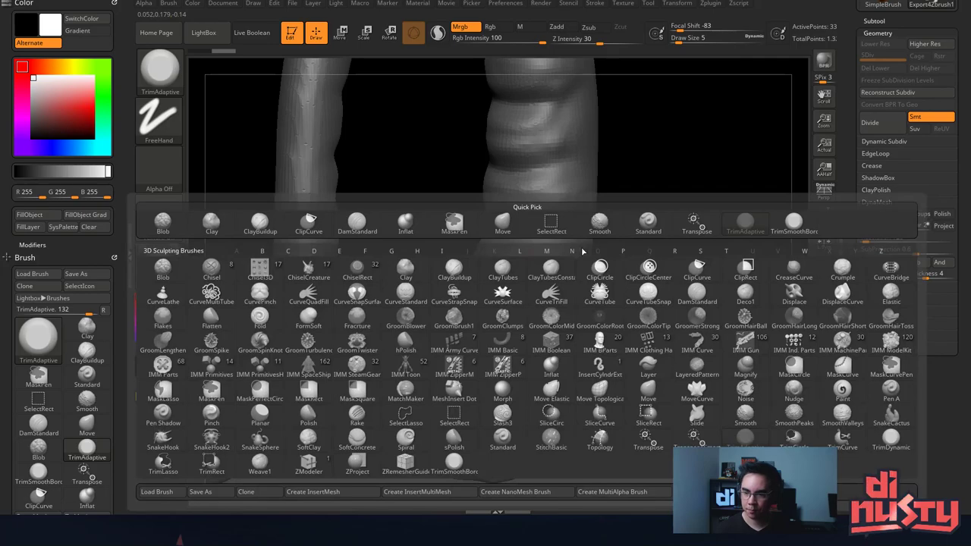
left_click(552, 273)
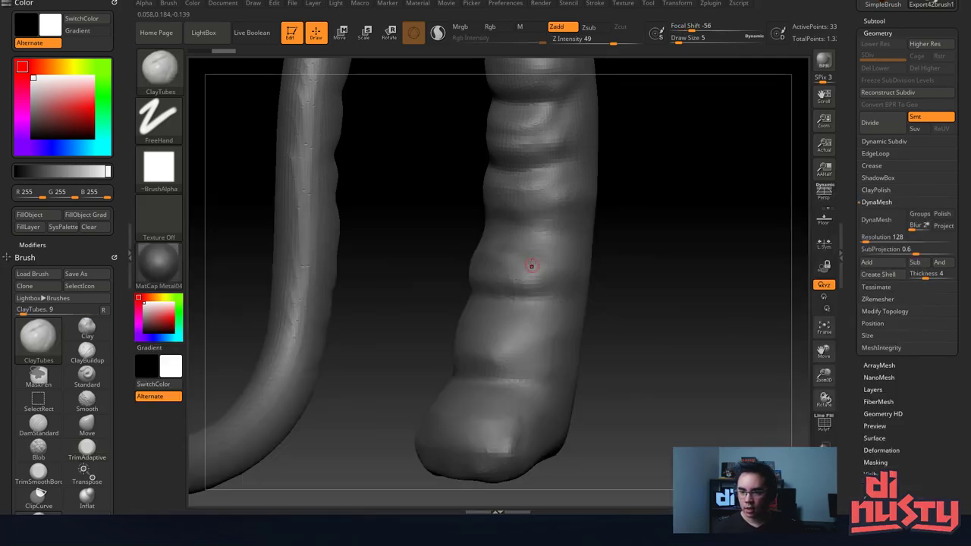
key("space")
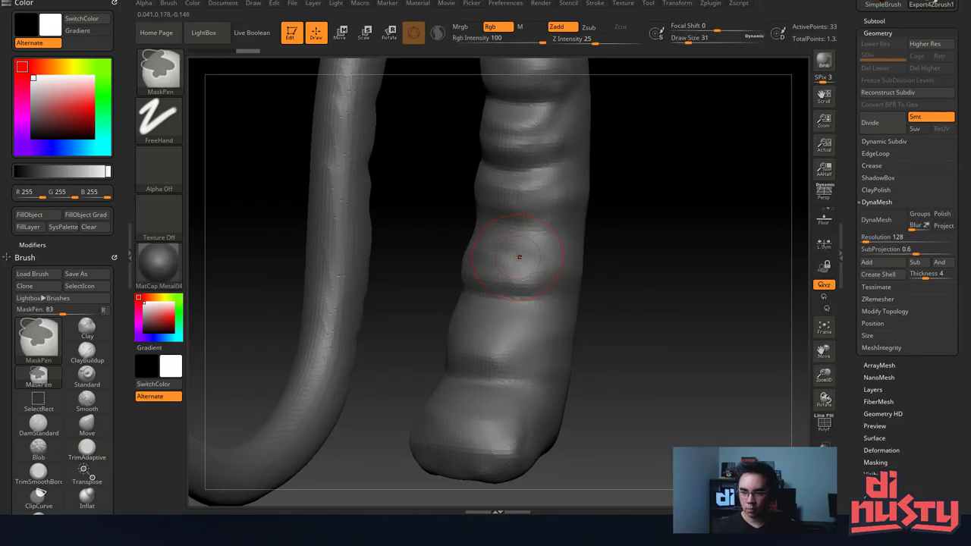
left_click_drag(518, 272, 492, 270, "shift")
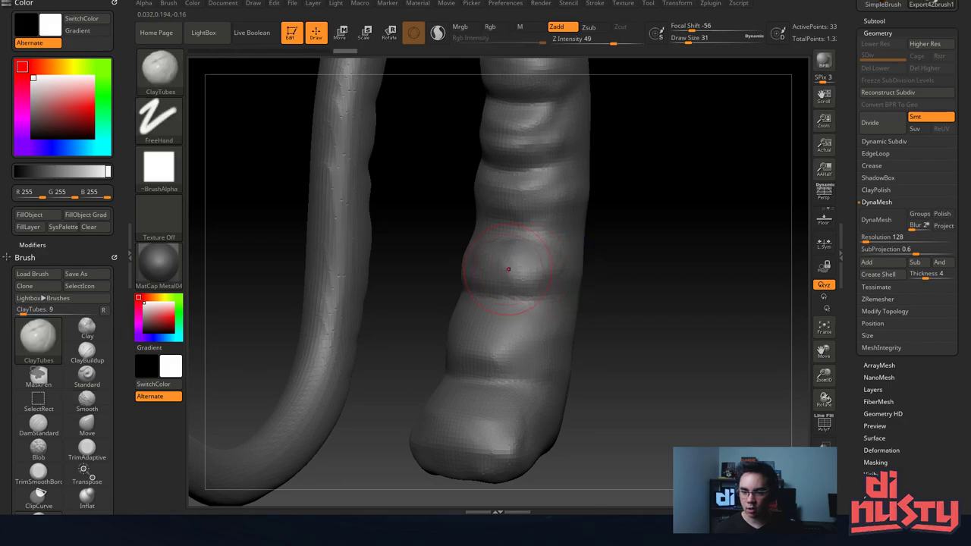
key("ctrl")
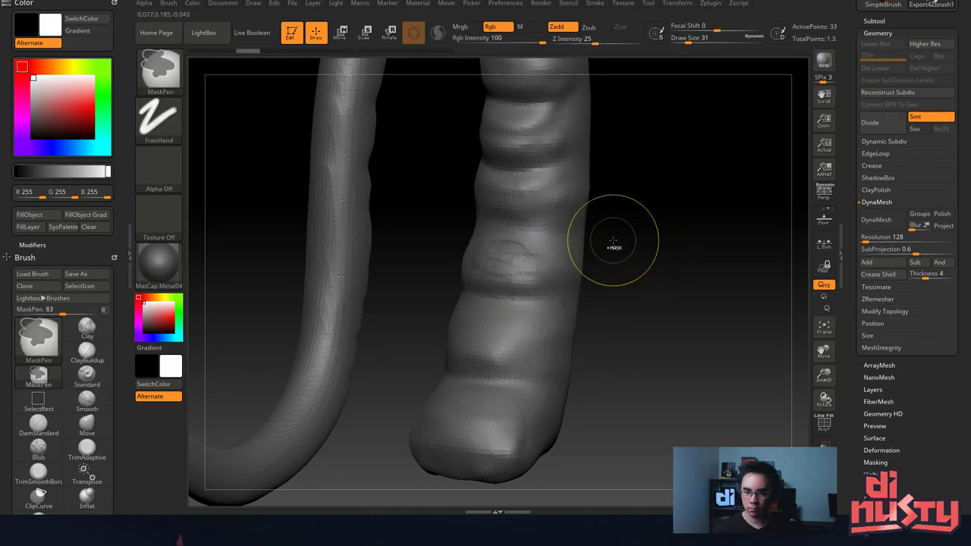
mouse_move(521, 260)
left_mouse_down()
mouse_move(475, 258)
mouse_move(540, 265)
mouse_move(499, 252)
mouse_move(527, 257)
mouse_move(581, 242)
left_mouse_up()
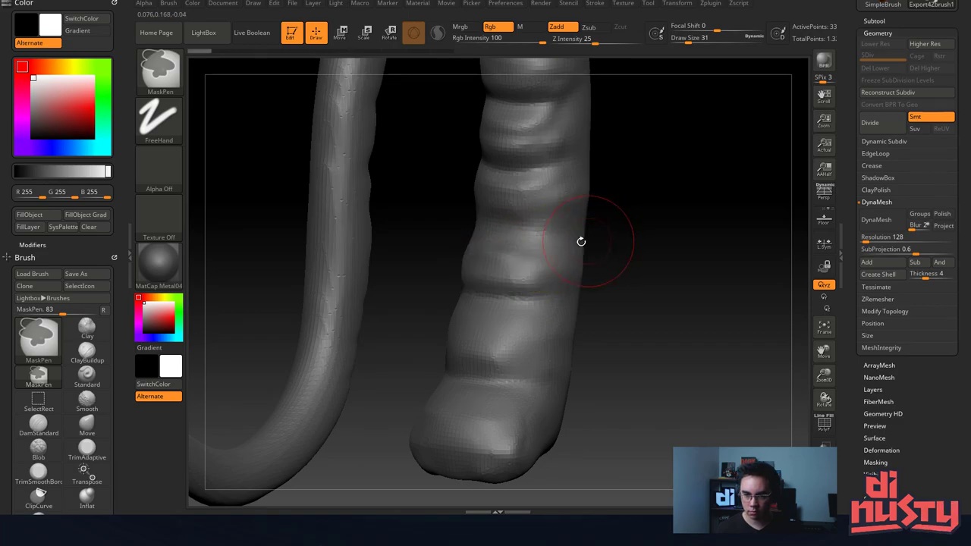
left_click_drag(516, 284, 556, 277, "shift")
left_click_drag(623, 252, 686, 255)
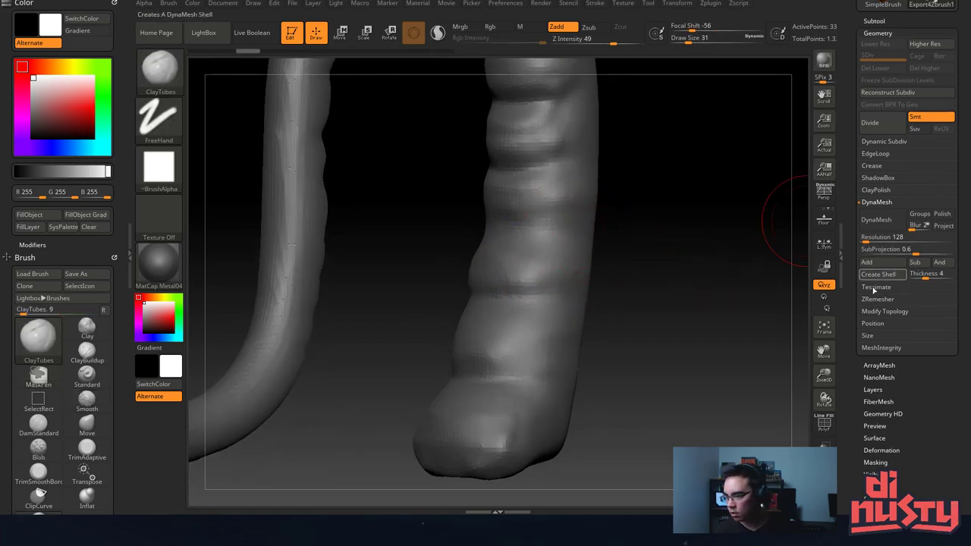
left_click_drag(913, 391, 854, 367)
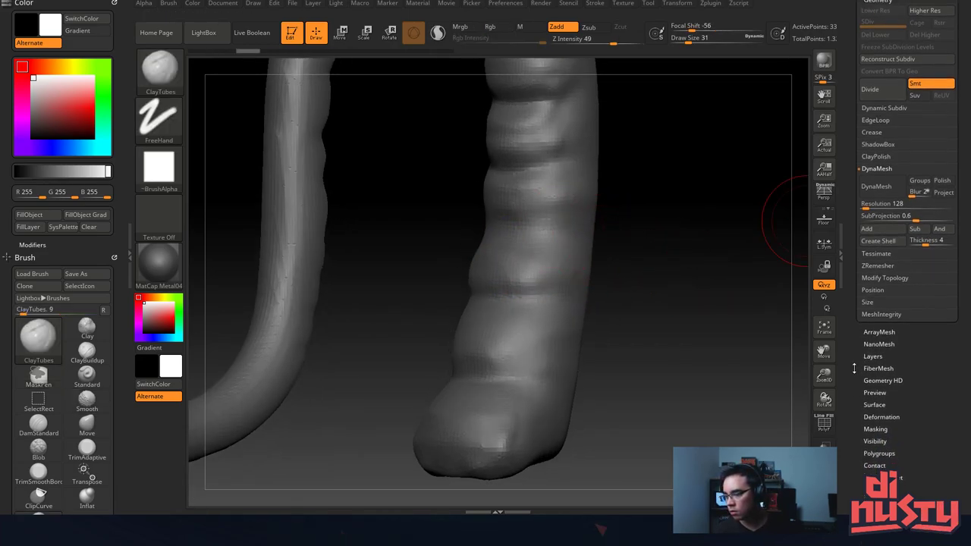
left_click(879, 415)
scroll(857, 357, "up", 2)
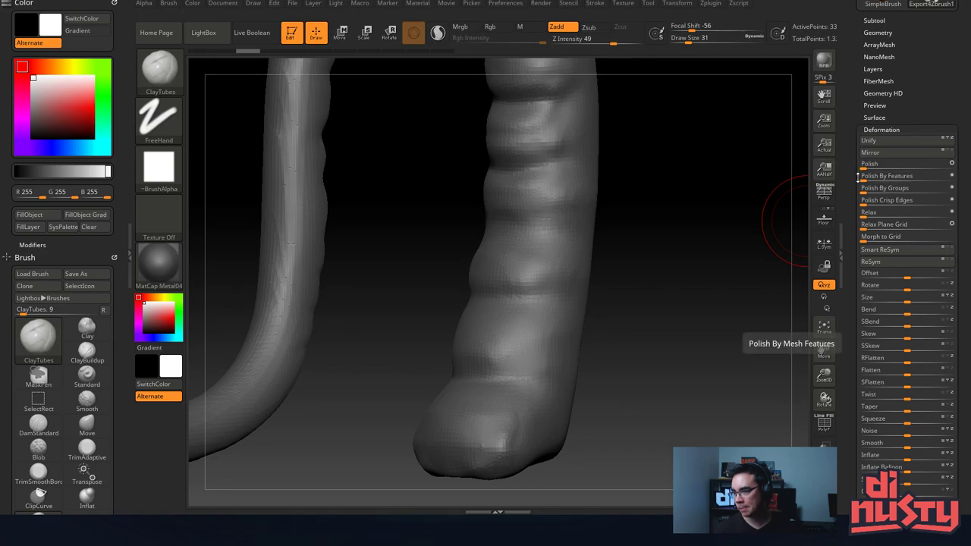
left_click(872, 129)
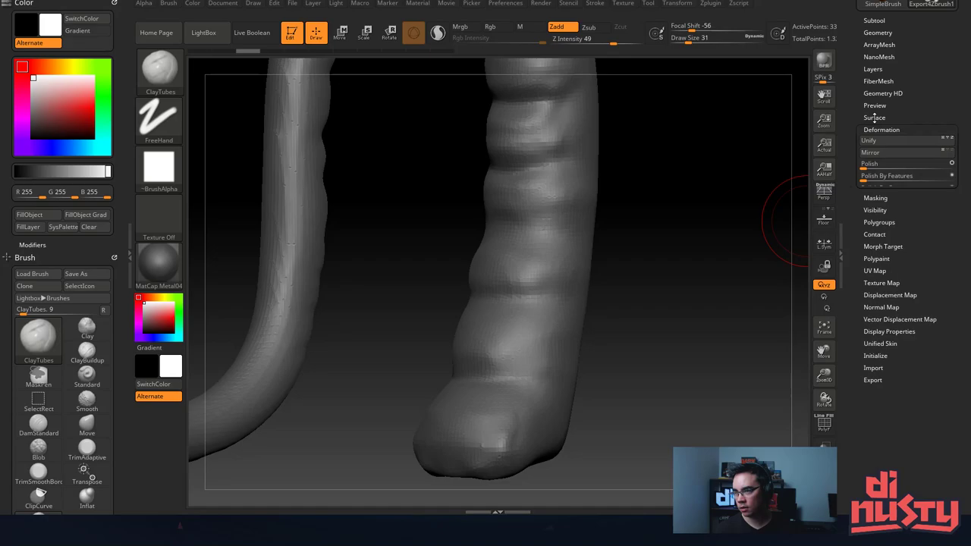
Set the DynaMesh resolution to 808 and convert the limb to a DynaMesh.
left_click(876, 33)
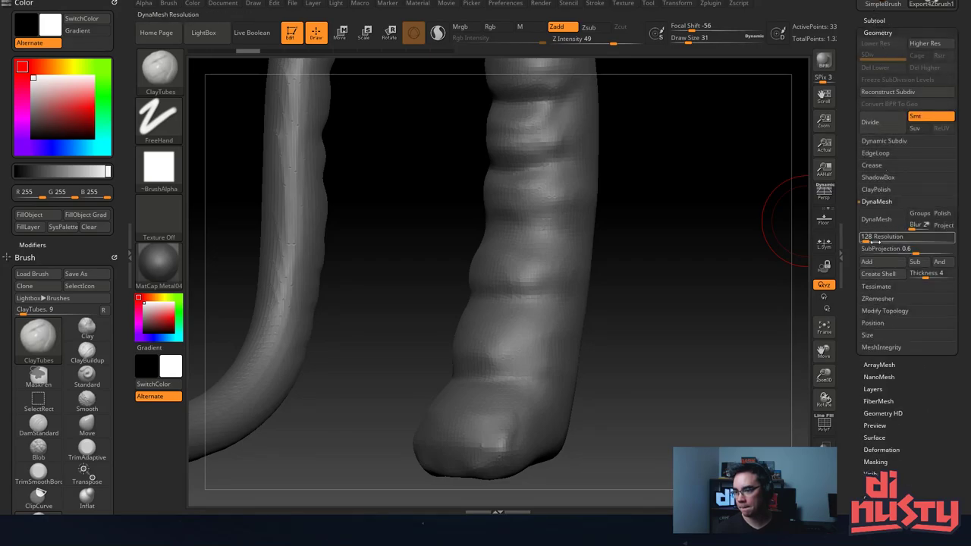
left_click(879, 238)
key("Return")
left_click(877, 220)
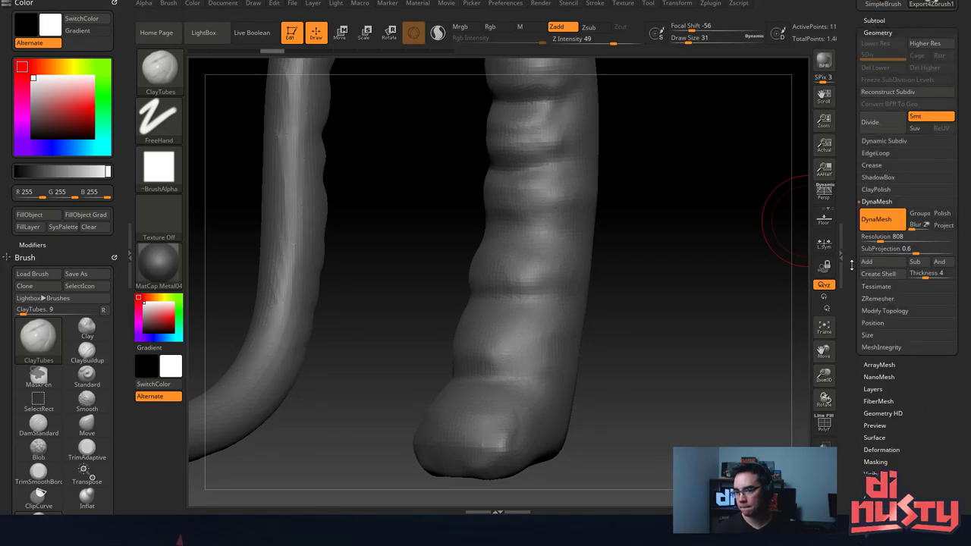
Smooth out the surface of the limb's lower segments.
key("shift")
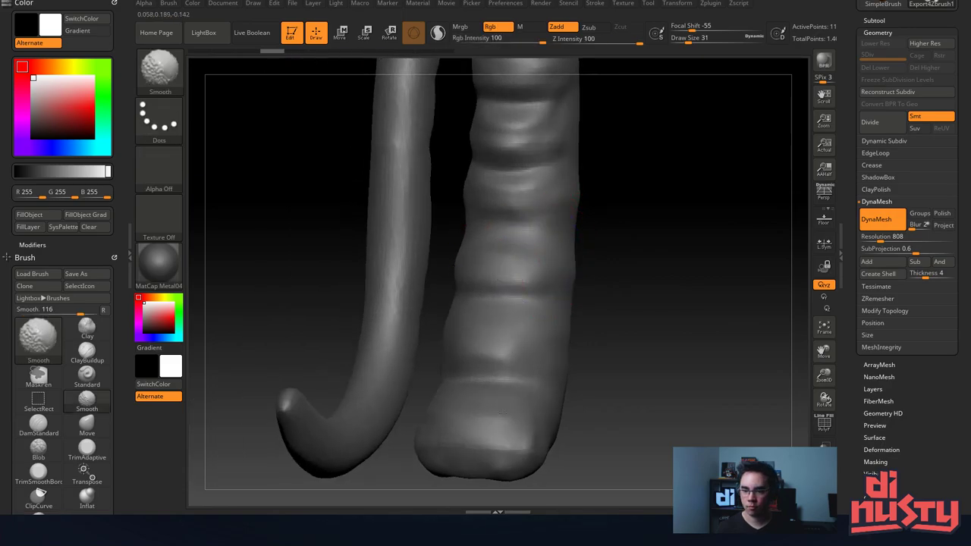
right_click_drag(505, 160, 528, 165)
key("shift")
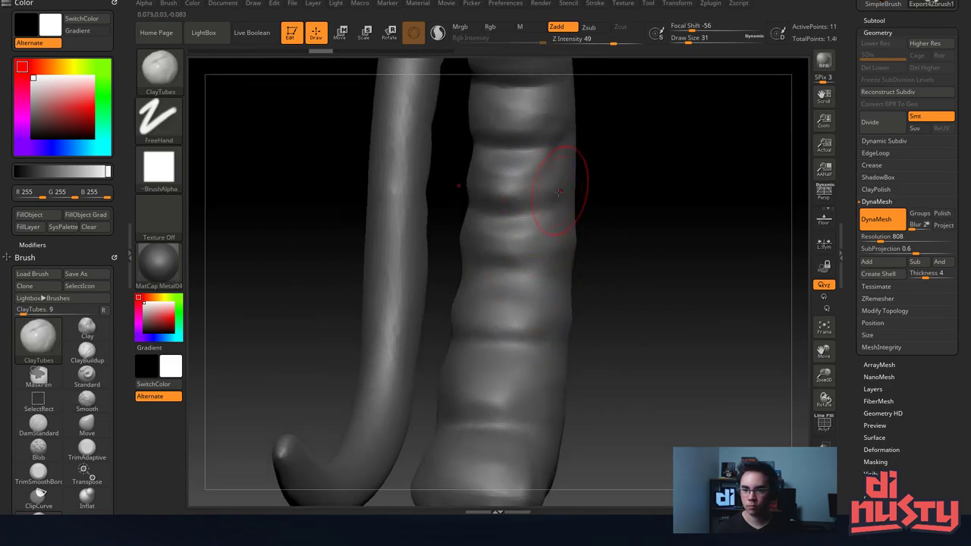
right_click_drag(561, 195, 527, 205)
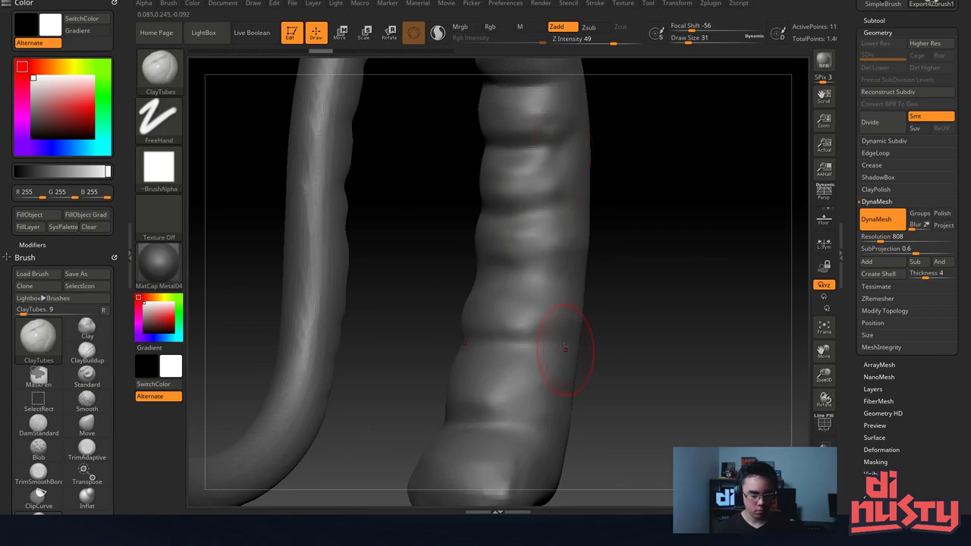
Carve deeper creases between the limb's middle segments with the DamStandard brush at draw size 51.
key("b")
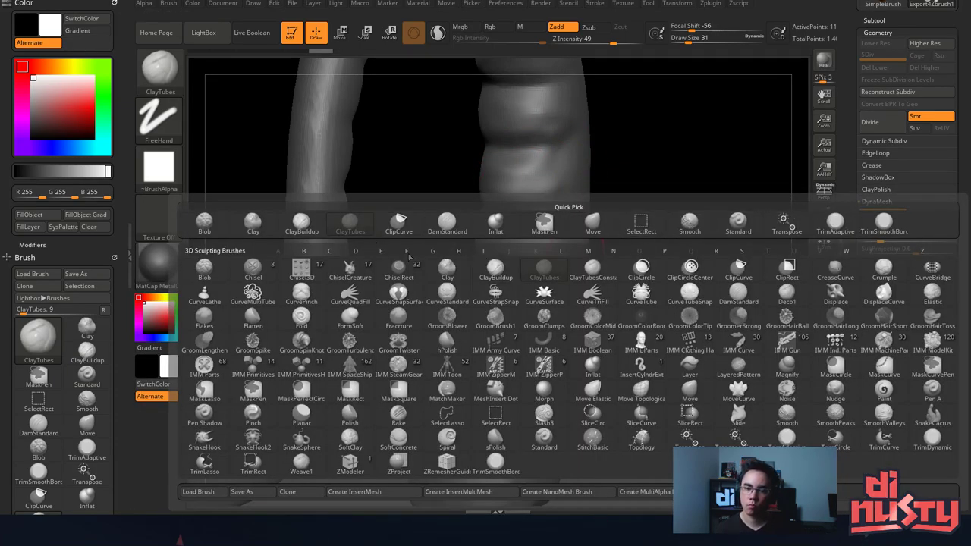
left_click(448, 220)
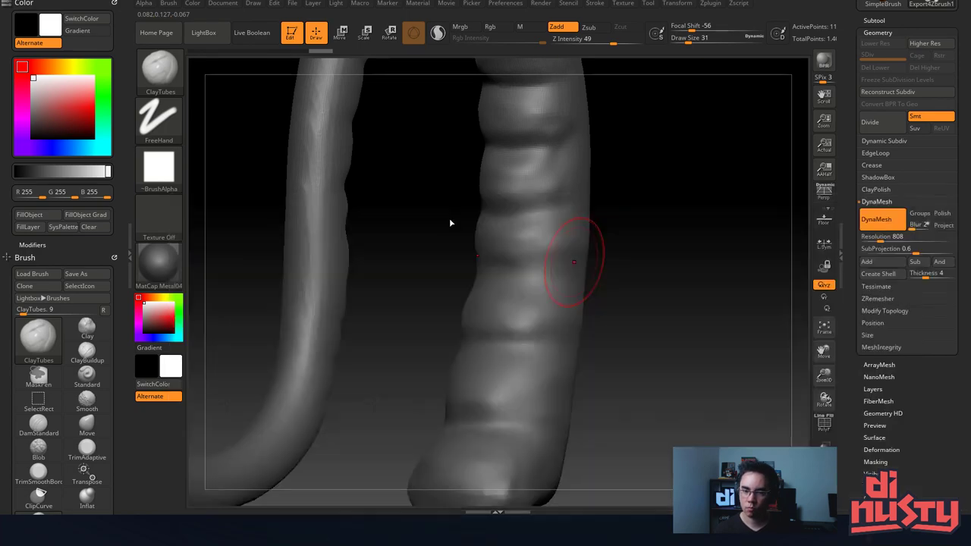
mouse_move(471, 270)
left_mouse_down()
mouse_move(569, 261)
mouse_move(520, 238)
mouse_move(535, 248)
left_mouse_up()
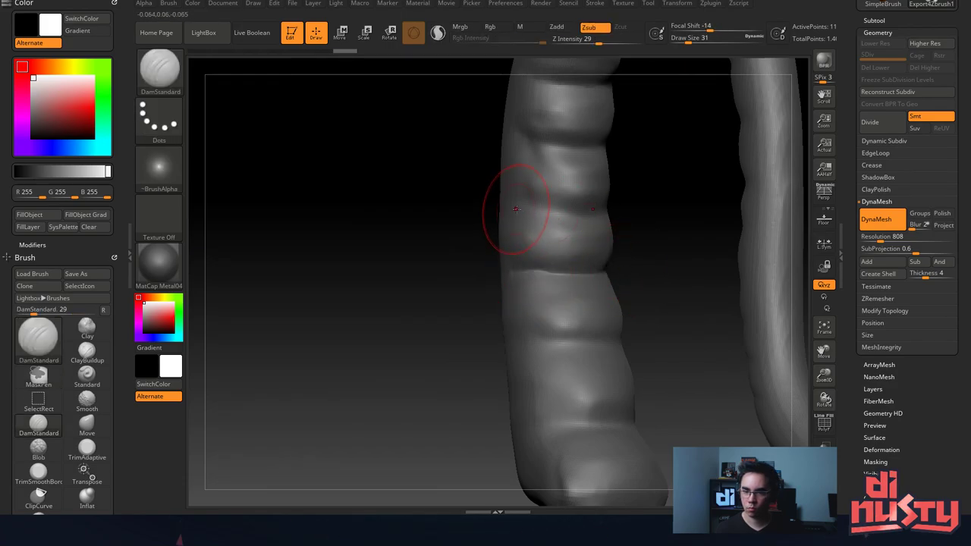
key("space")
left_click_drag(525, 211, 534, 211)
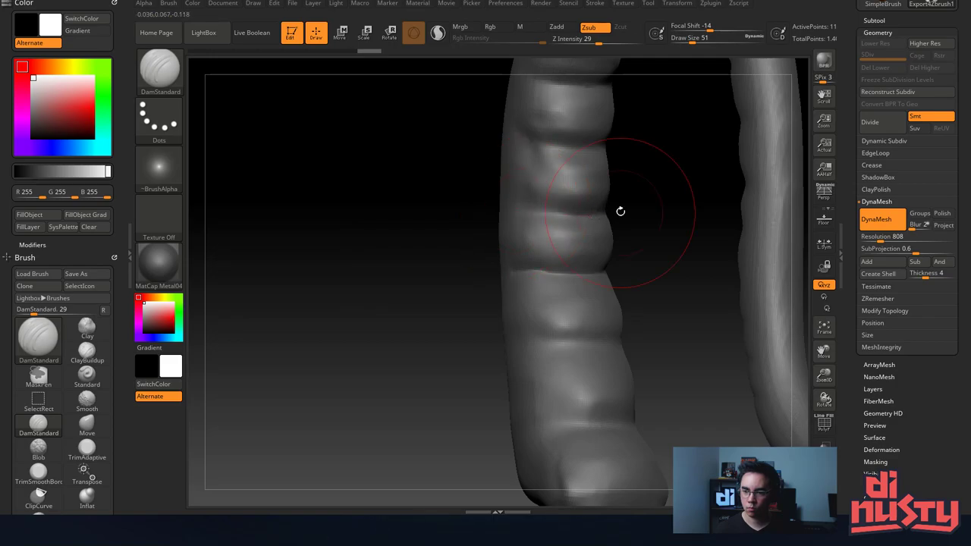
mouse_move(556, 149)
left_mouse_down()
mouse_move(599, 155)
mouse_move(535, 157)
left_mouse_up()
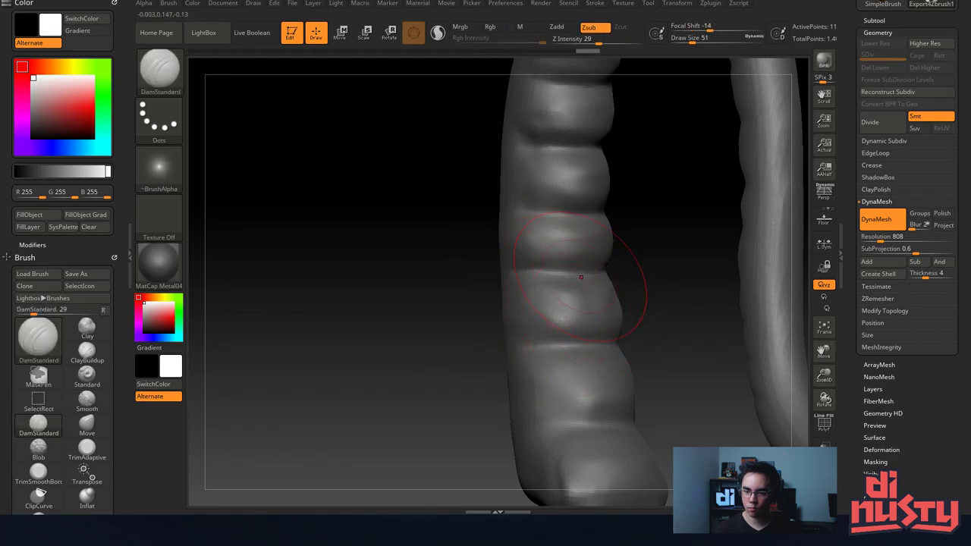
Carve curved creases around the side edges of the lowest segments, down to the foot.
right_click_drag(533, 280, 550, 280)
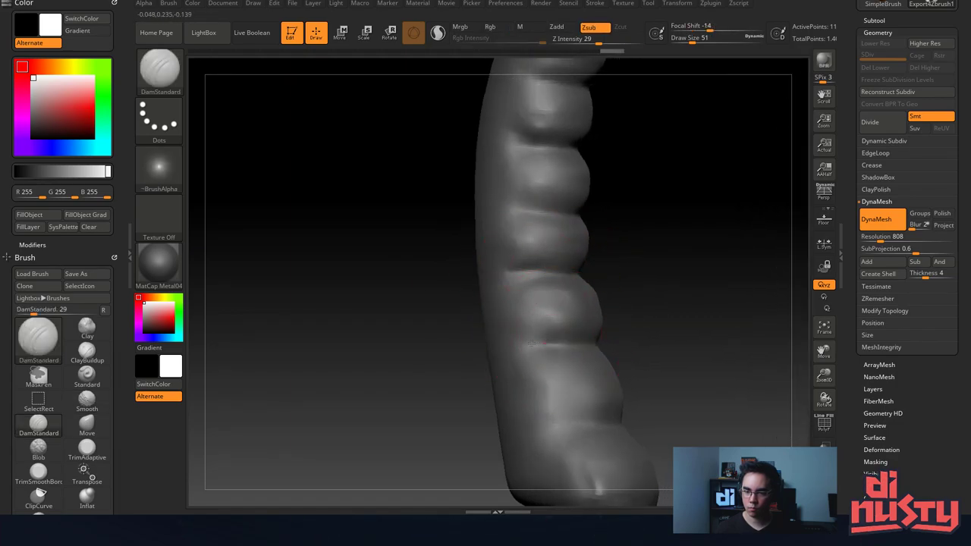
left_click_drag(532, 342, 511, 320)
mouse_move(594, 345)
left_mouse_down()
mouse_move(563, 344)
mouse_move(520, 376)
left_mouse_up()
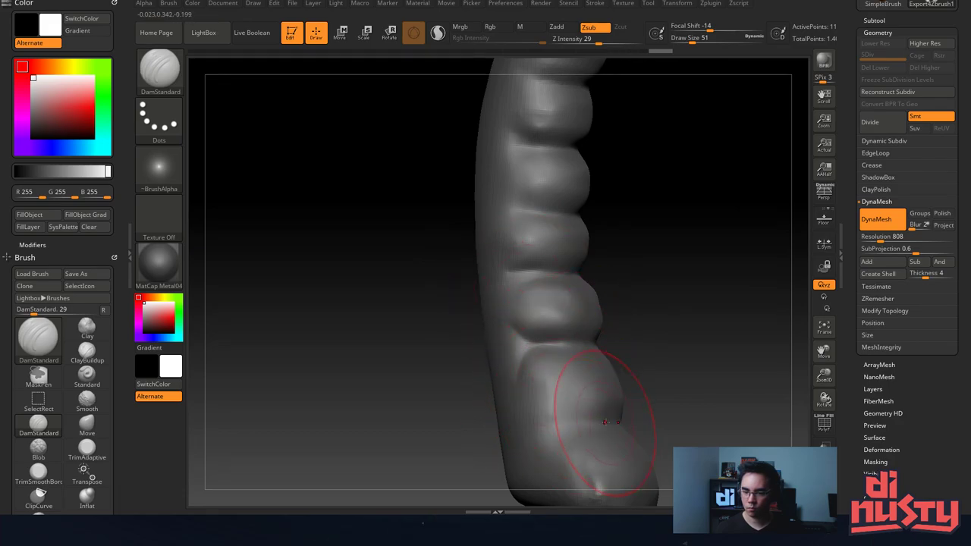
left_click_drag(589, 432, 580, 467)
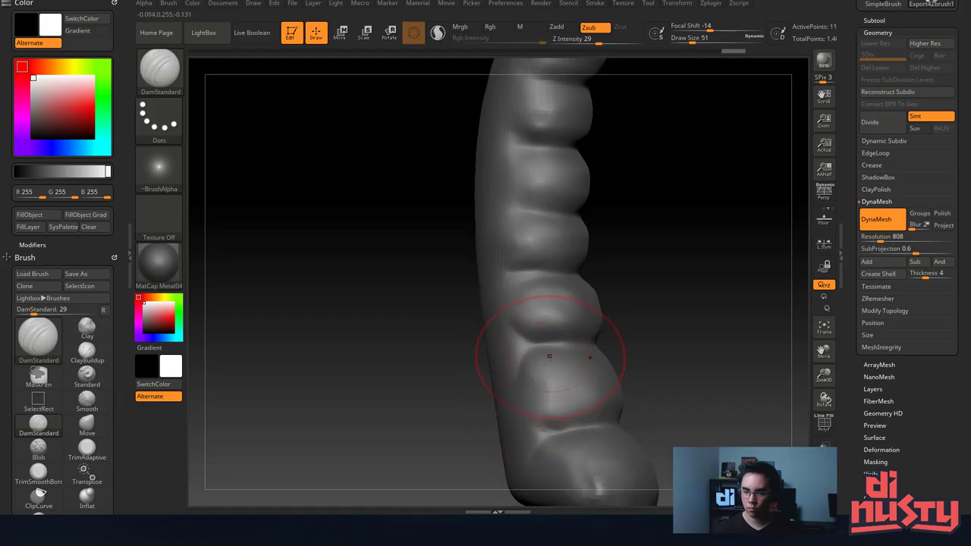
Smooth the segment just above the foot and refine the creases where the lower segments meet the limb's side.
right_click_drag(586, 338, 602, 419)
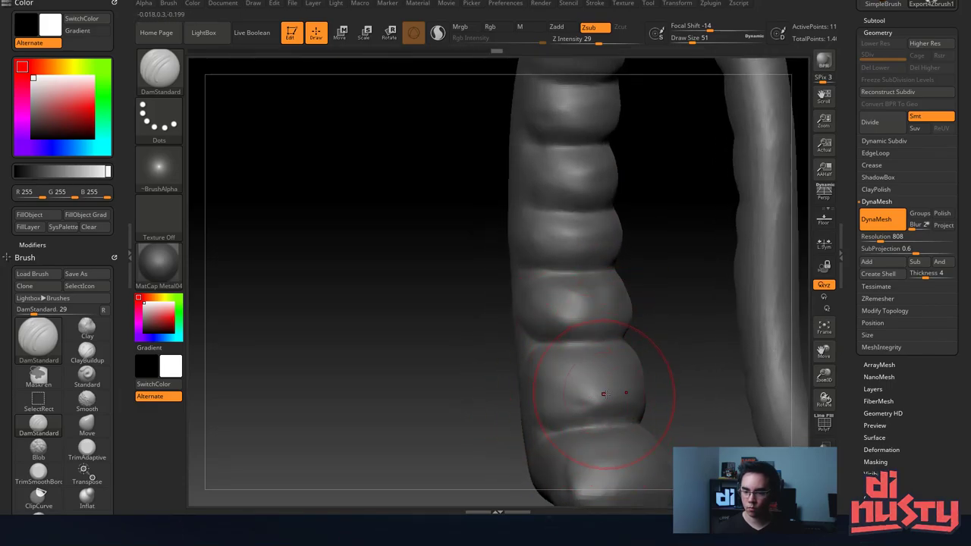
mouse_move(607, 414)
left_mouse_down("shift")
mouse_move(588, 422)
mouse_move(629, 423)
left_mouse_up("shift")
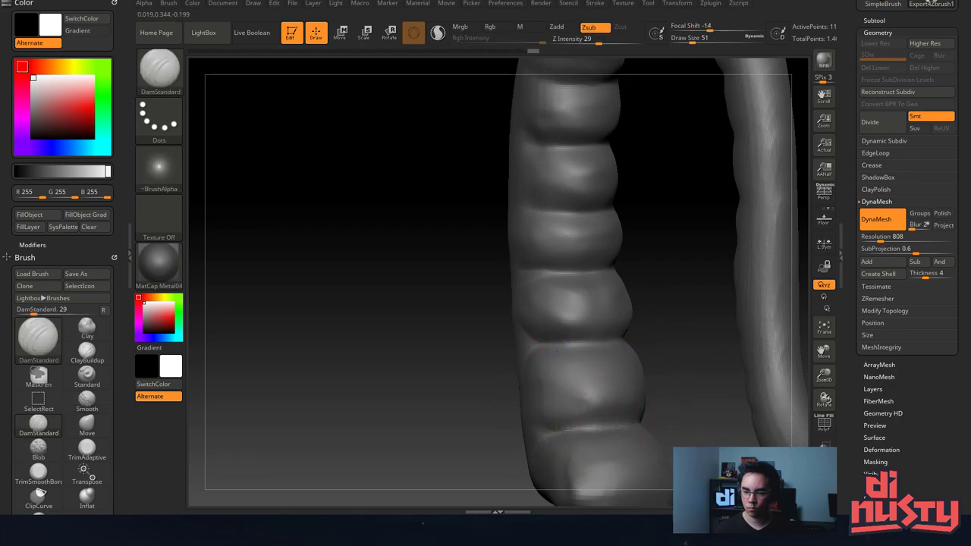
right_click_drag(547, 416, 608, 366)
mouse_move(520, 332)
right_mouse_down()
mouse_move(518, 348)
mouse_move(558, 328)
right_mouse_up()
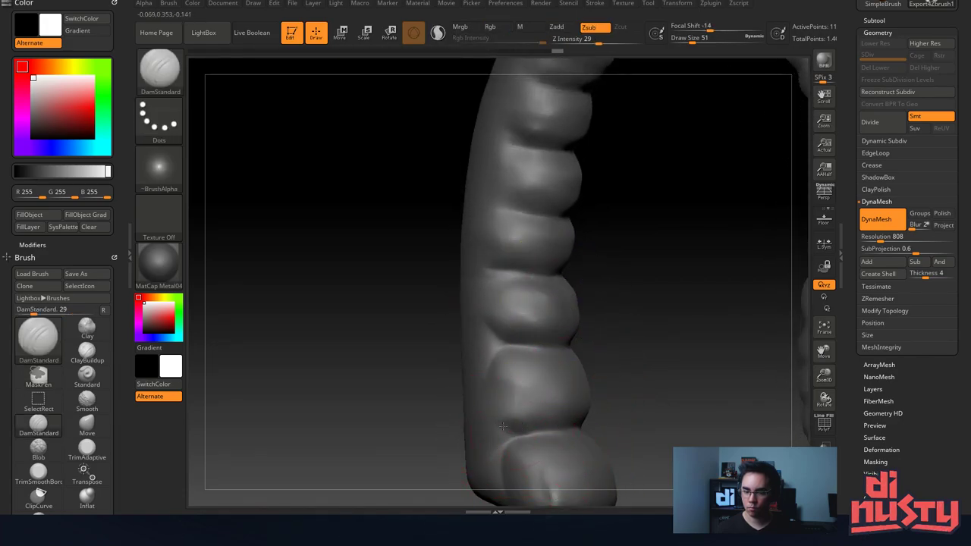
Carve rounded creases around the segments higher up the limb toward the arch, undoing a stray stroke.
mouse_move(534, 194)
right_mouse_down()
mouse_move(544, 275)
mouse_move(576, 267)
right_mouse_up()
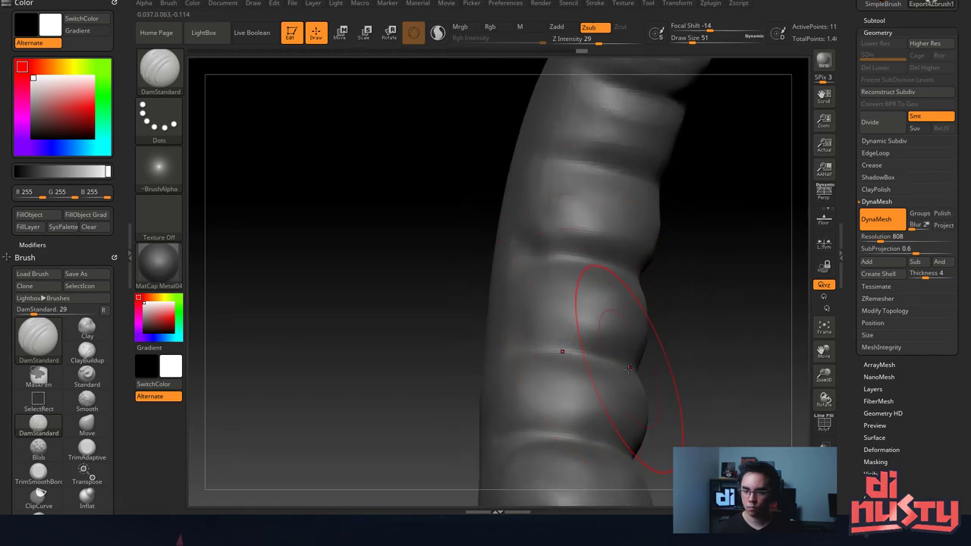
mouse_move(631, 367)
left_mouse_down()
mouse_move(535, 279)
mouse_move(638, 358)
left_mouse_up()
key("ctrl+z")
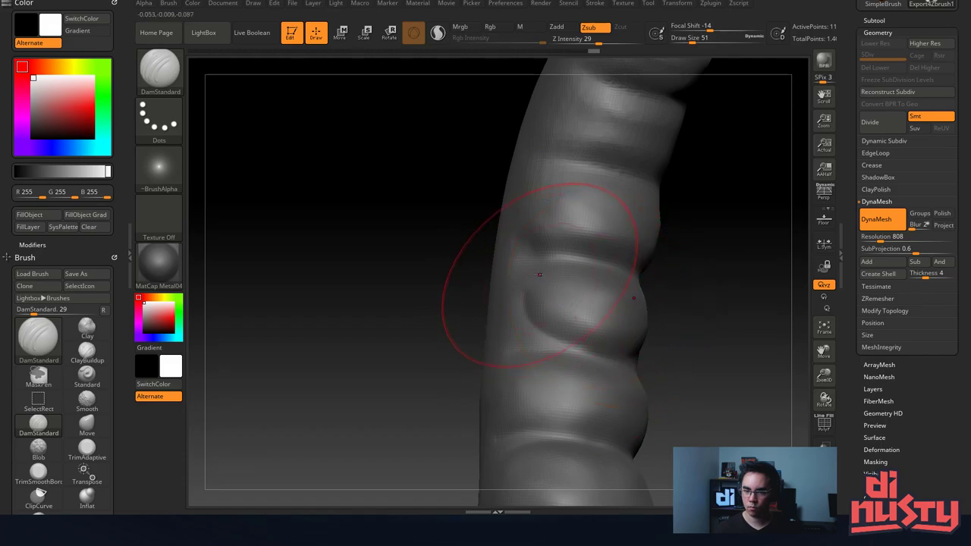
right_click_drag(552, 285, 554, 337)
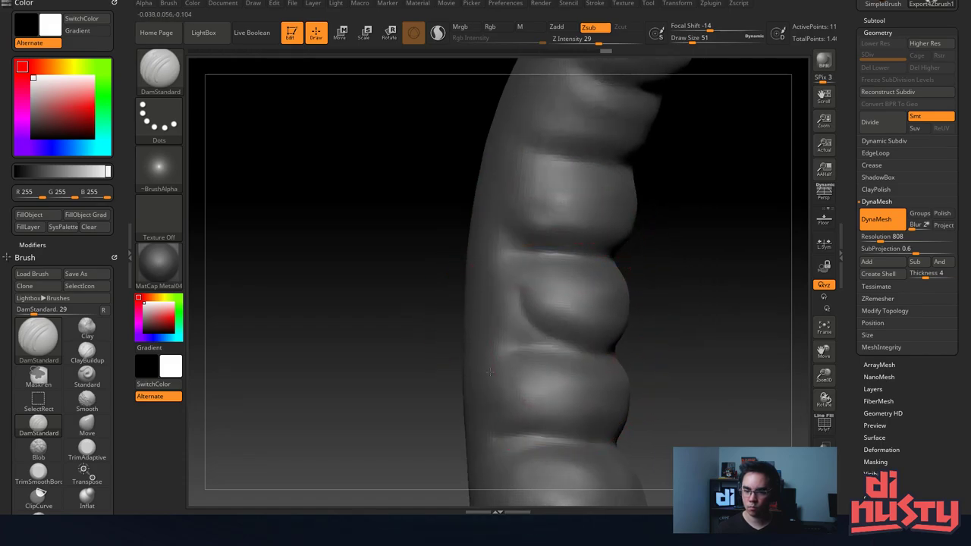
mouse_move(520, 412)
right_mouse_down()
mouse_move(499, 184)
mouse_move(554, 351)
mouse_move(531, 334)
mouse_move(520, 303)
right_mouse_up()
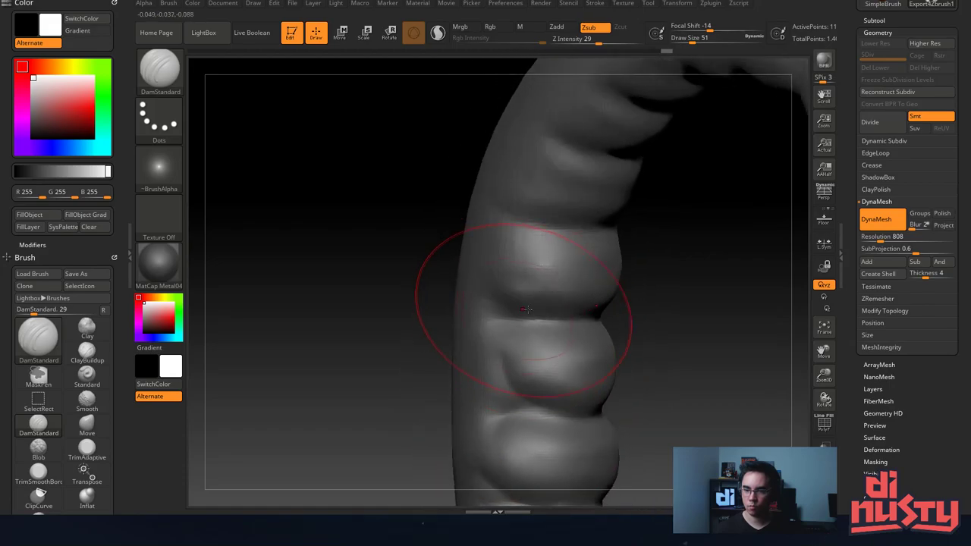
right_click_drag(507, 226, 551, 239)
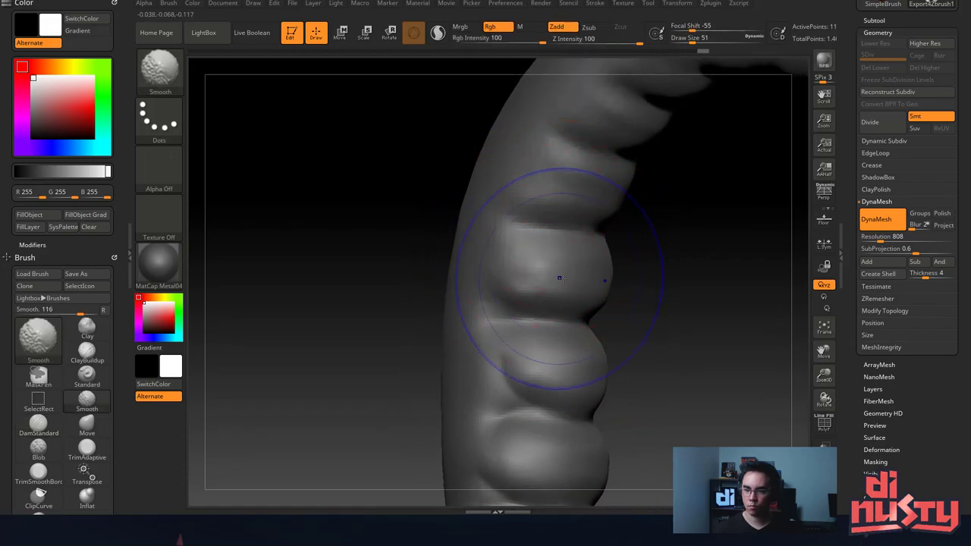
Recarve the crease beneath a middle segment with the DamStandard brush, undoing the earlier stroke there.
right_click_drag(578, 182, 490, 242, "ctrl")
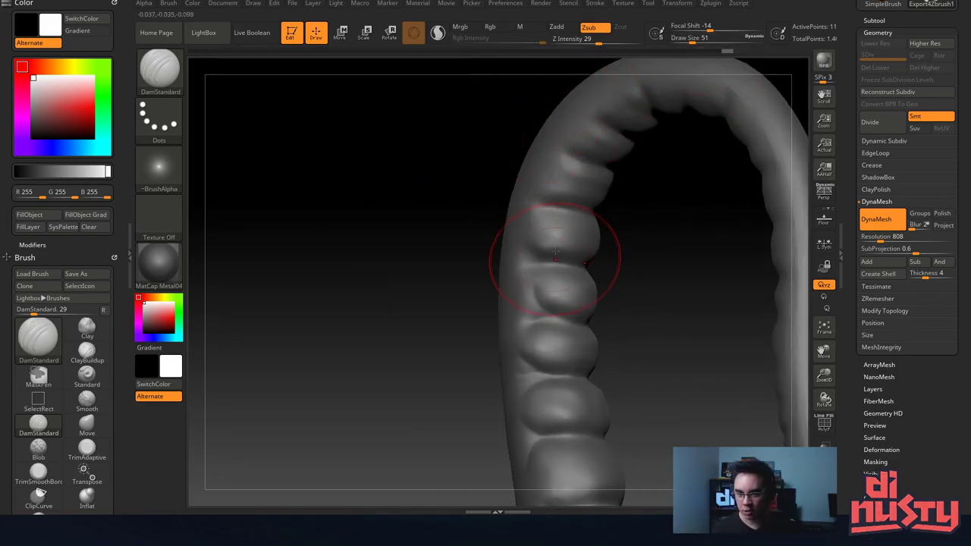
right_click_drag(582, 294, 578, 308)
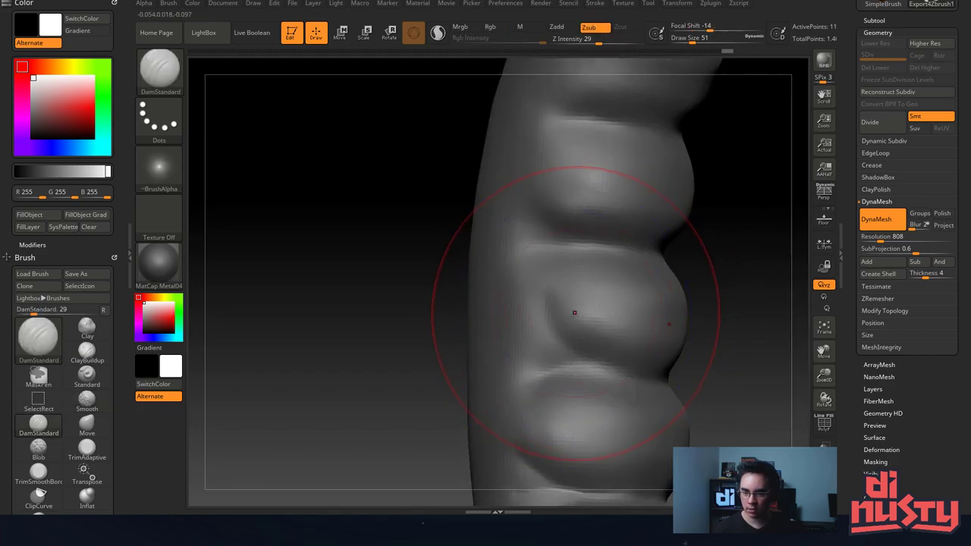
left_click_drag(531, 344, 584, 356)
key("ctrl")
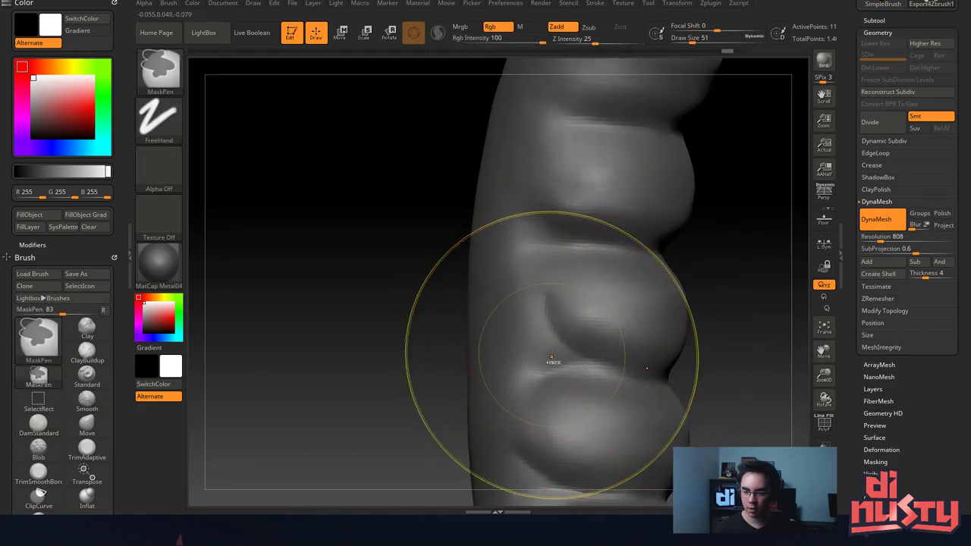
key("ctrl+z")
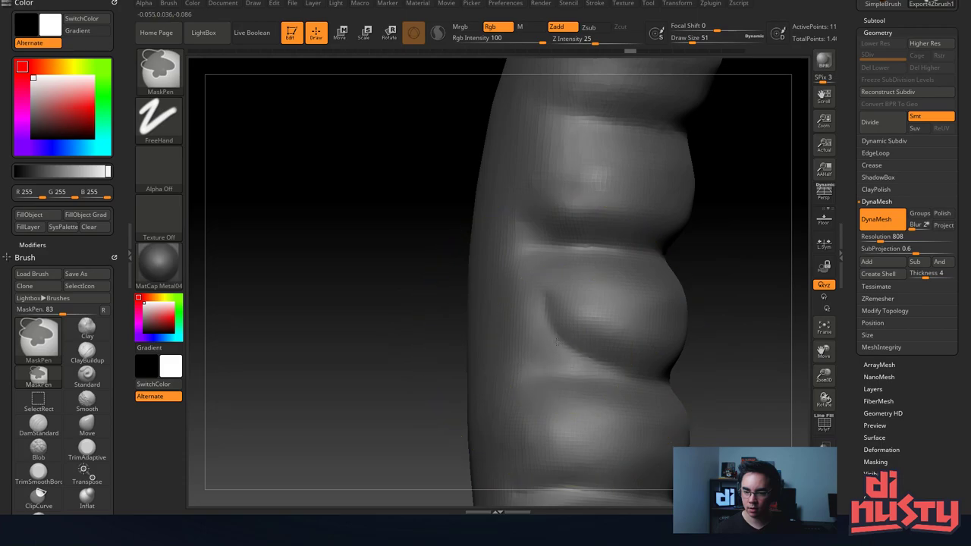
key("ctrl+shift+z")
key("ctrl+z")
left_click_drag(513, 347, 616, 372)
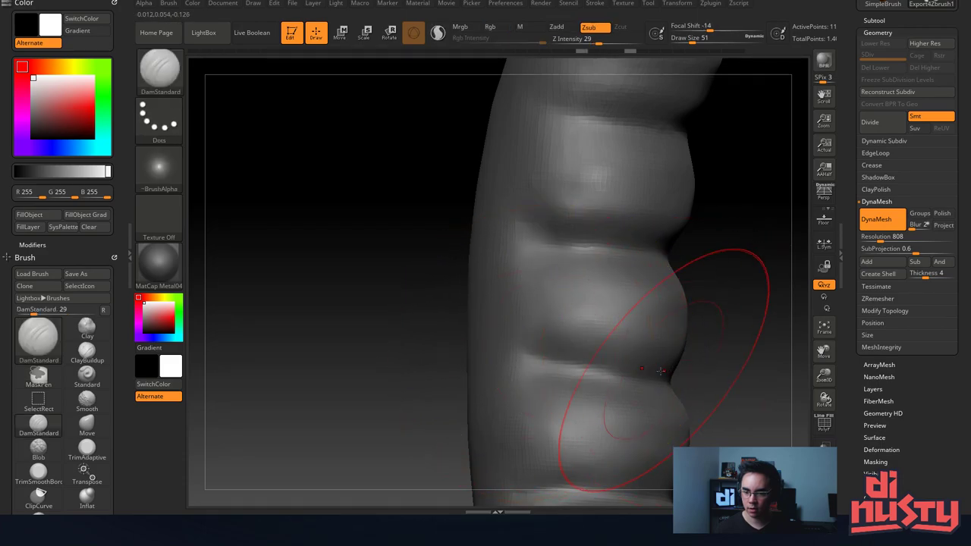
left_click_drag(523, 353, 618, 370)
right_click_drag(610, 304, 590, 197, "alt")
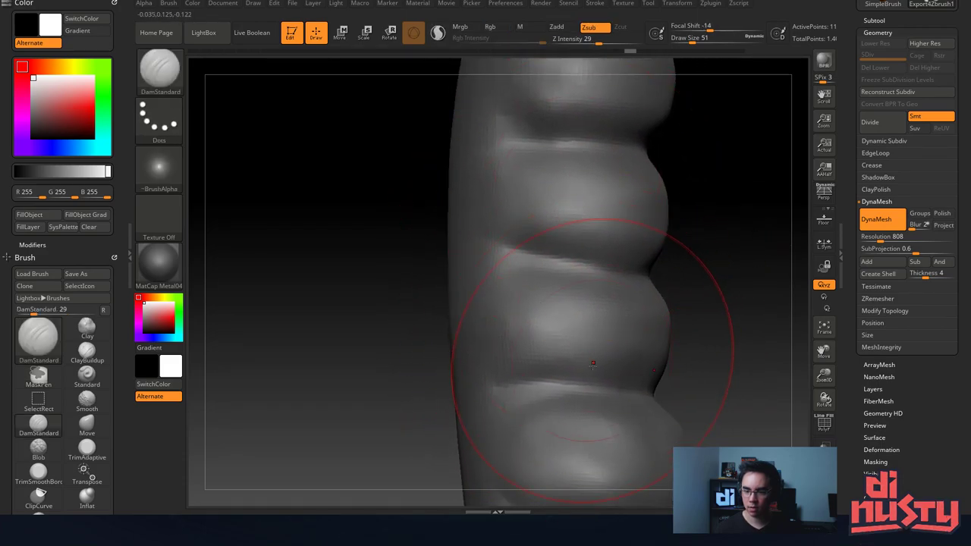
Set the draw size to 20 and carve finer creases where the middle segments meet the limb's side.
key("space")
left_click_drag(550, 356, 507, 345)
left_click_drag(497, 274, 574, 262)
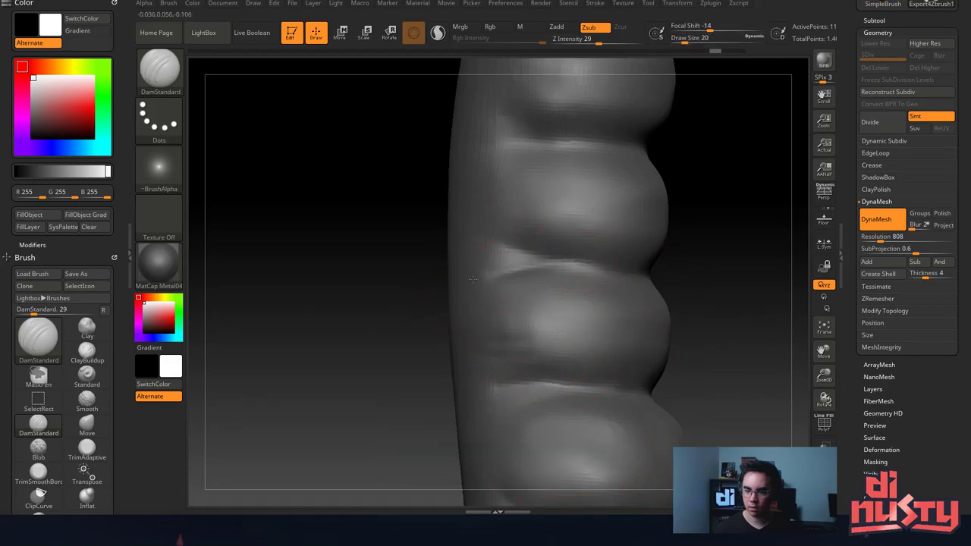
key("ctrl+shift+z")
key("ctrl+z")
key("ctrl+z")
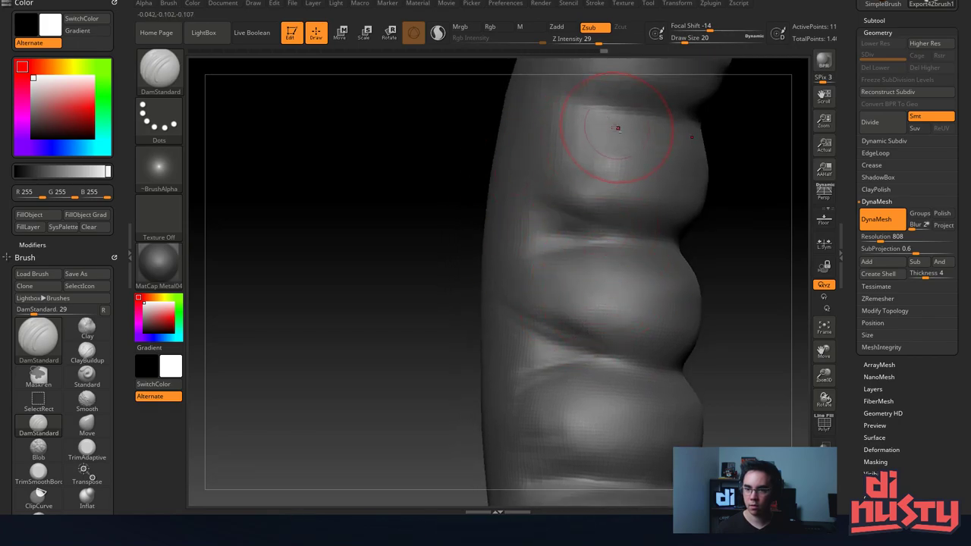
key("ctrl+shift+z")
key("ctrl+shift+z")
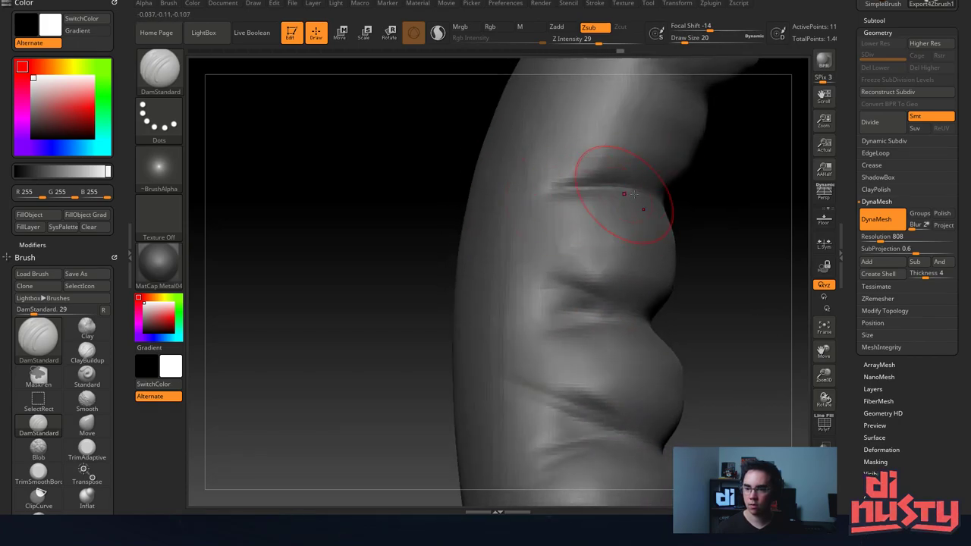
Continue the fine side creases around the segments higher up toward the arch and smooth the carved edges.
key("ctrl+shift+z")
key("ctrl+shift+z")
key("ctrl+shift+z")
key("ctrl+shift+z")
key("ctrl+shift+z")
key("ctrl+shift+z")
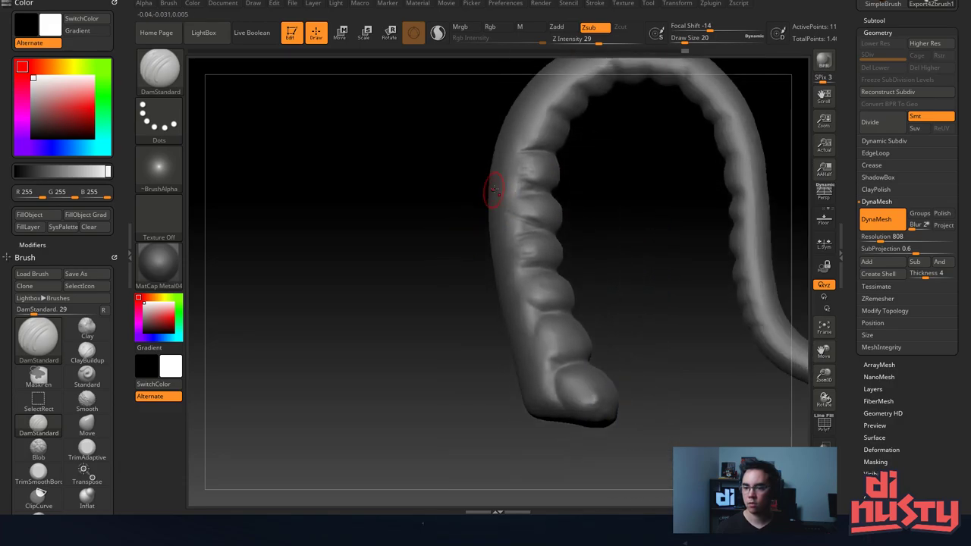
left_click_drag(570, 237, 543, 244, "shift")
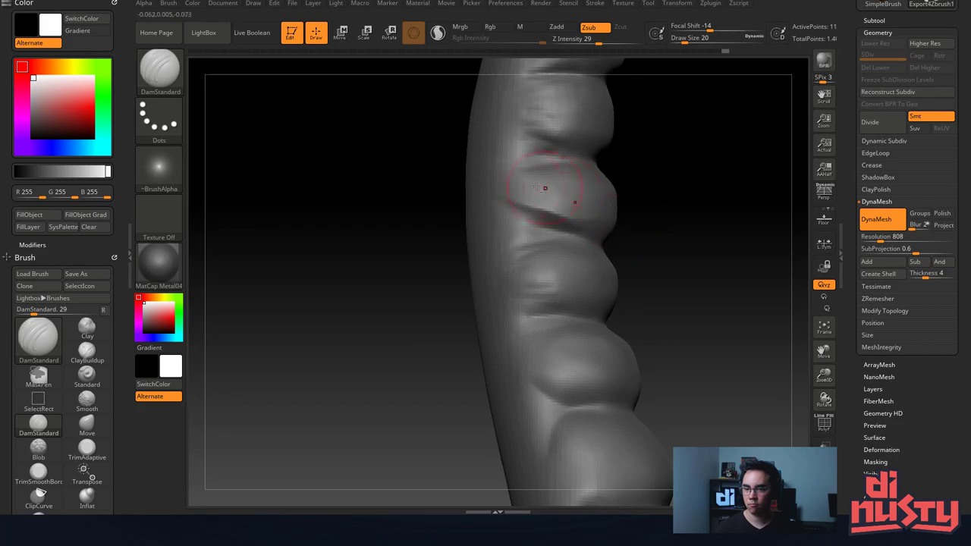
Rework the fine creases between the middle and lower segments, undoing unwanted strokes and softening rough spots.
key("ctrl+shift+z")
key("ctrl+z")
key("ctrl+z")
key("ctrl+z")
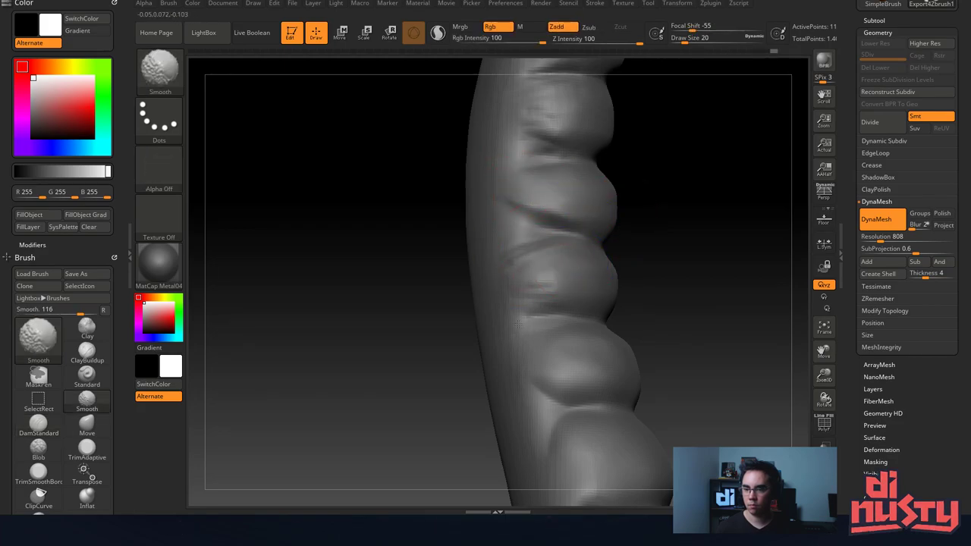
key("ctrl+shift+z")
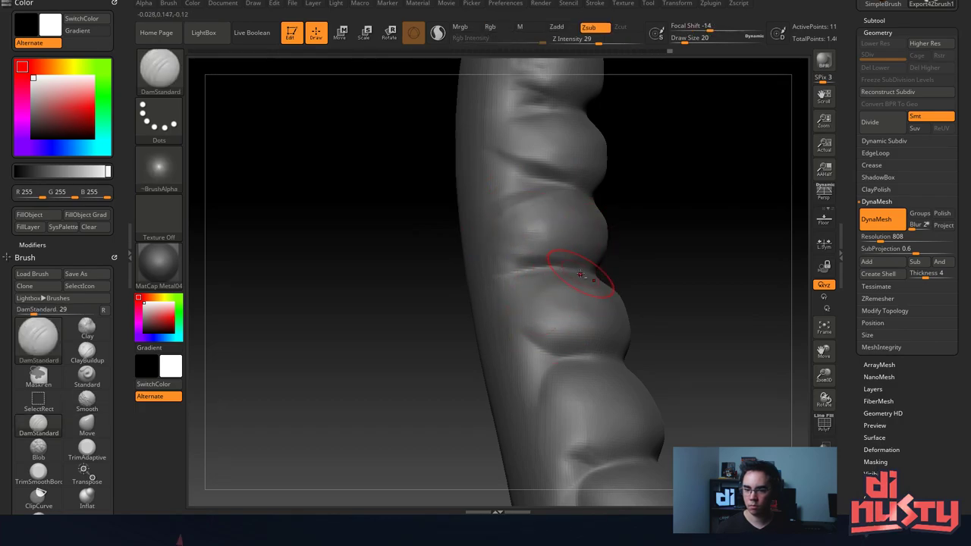
mouse_move(580, 274)
left_mouse_down()
mouse_move(523, 292)
mouse_move(584, 317)
left_mouse_up()
Set the brush to draw size 17 and focal shift -47, and refine the crease just above the foot.
mouse_move(587, 316)
right_mouse_down("ctrl")
mouse_move(556, 255)
mouse_move(537, 303)
mouse_move(485, 335)
right_mouse_up("ctrl")
key("space")
left_click_drag(526, 271, 547, 264)
mouse_move(547, 264)
right_mouse_down()
mouse_move(517, 260)
mouse_move(549, 293)
mouse_move(611, 196)
mouse_move(581, 222)
mouse_move(598, 265)
mouse_move(585, 247)
right_mouse_up()
key("space")
left_click_drag(534, 350, 521, 338)
key("space")
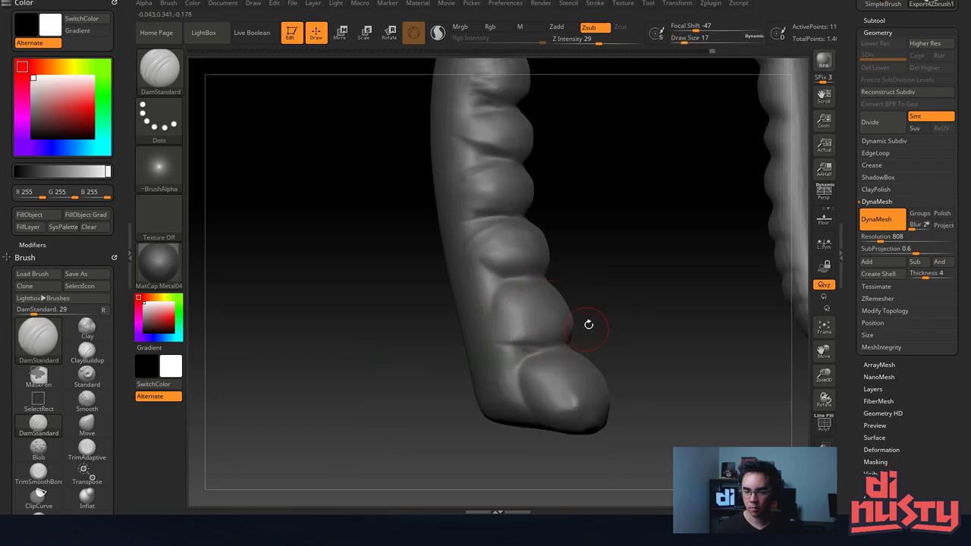
Bring up the subtool list, show the surrounding leg parts again, and check the segmented limb among them.
left_click(874, 21)
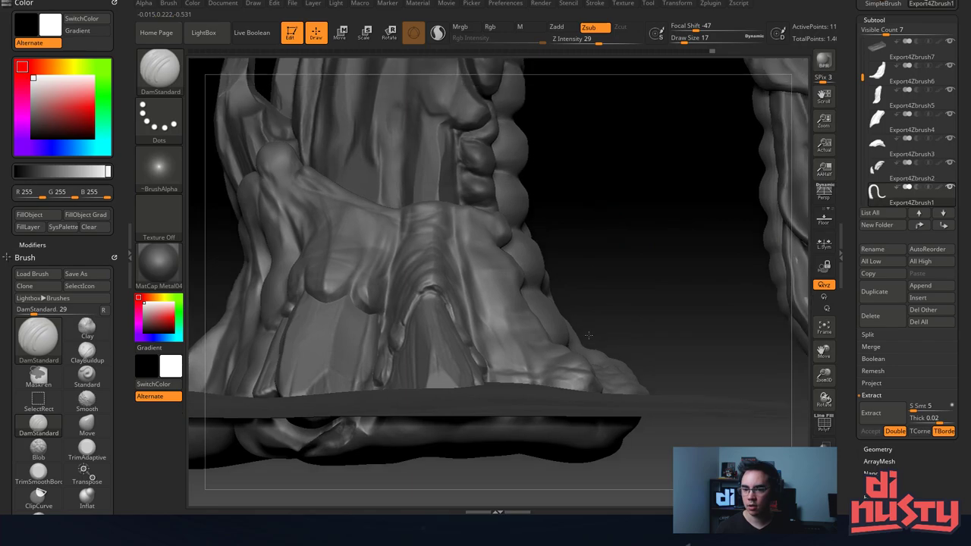
left_click_drag(698, 306, 535, 351)
right_click_drag(535, 352, 584, 193, "ctrl")
left_click_drag(583, 193, 559, 239)
right_click_drag(560, 240, 542, 260)
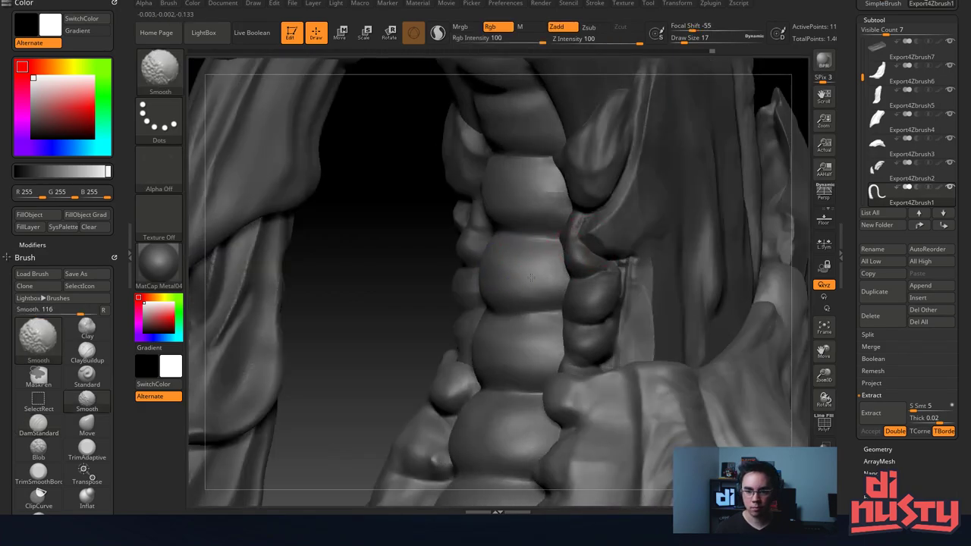
Select the TrimAdaptive brush at draw size 29, enable Zadd with colour painting off, and try it on the segments.
key("b")
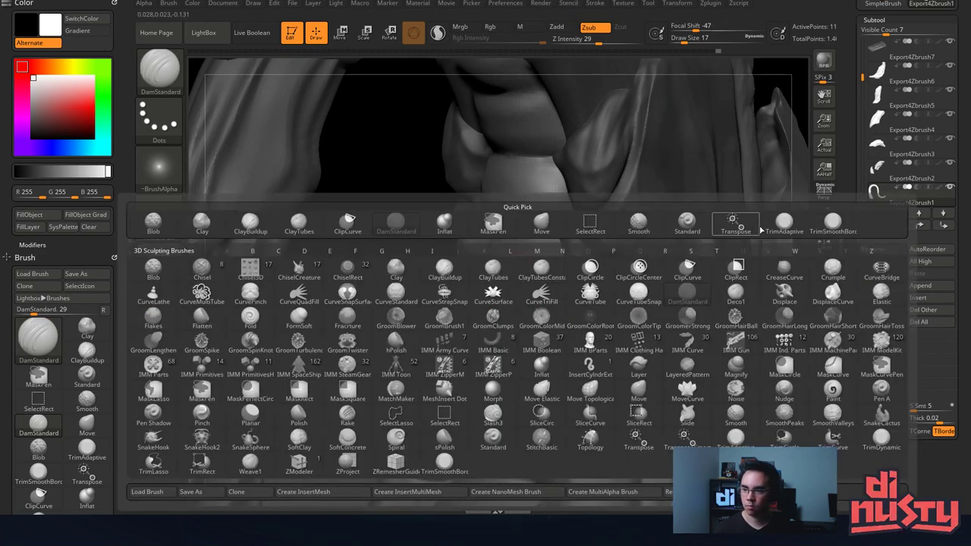
left_click(781, 224)
key("space")
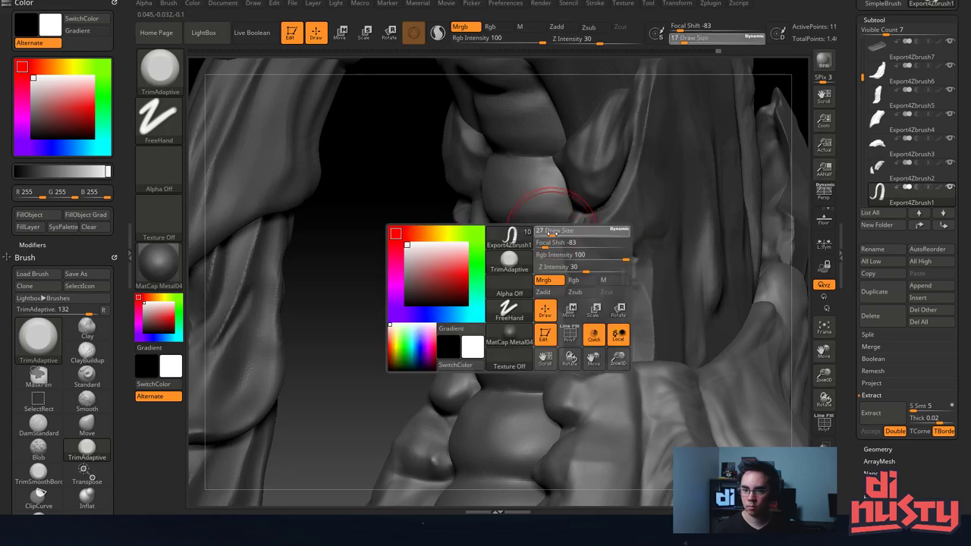
left_click_drag(552, 232, 558, 232)
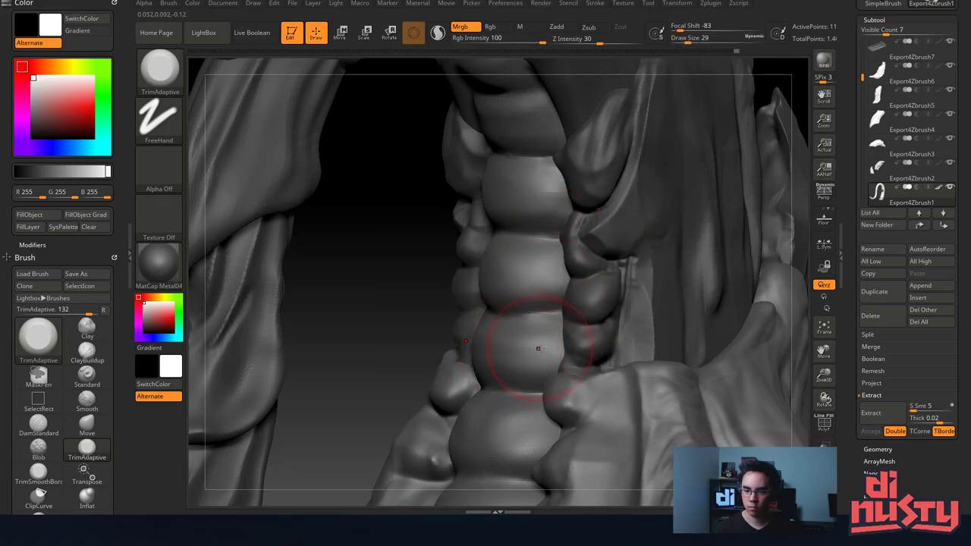
left_click_drag(395, 212, 398, 251, "ctrl")
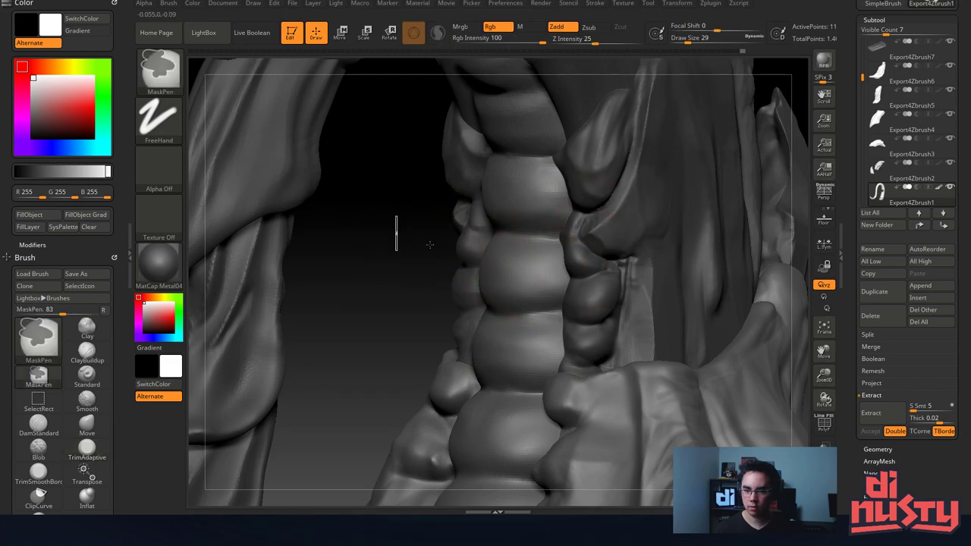
left_click_drag(400, 141, 511, 196, "alt")
left_click(565, 26)
left_click_drag(533, 163, 577, 201)
left_click(471, 28)
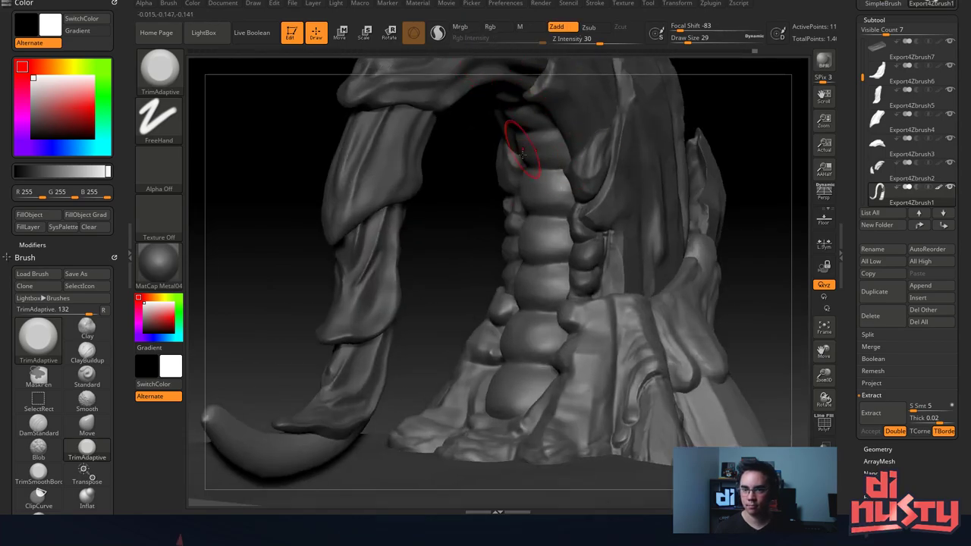
Reduce the TrimAdaptive draw size to 17, switch it to Zsub, and trim a middle segment of the limb.
right_click_drag(559, 289, 574, 299, "ctrl")
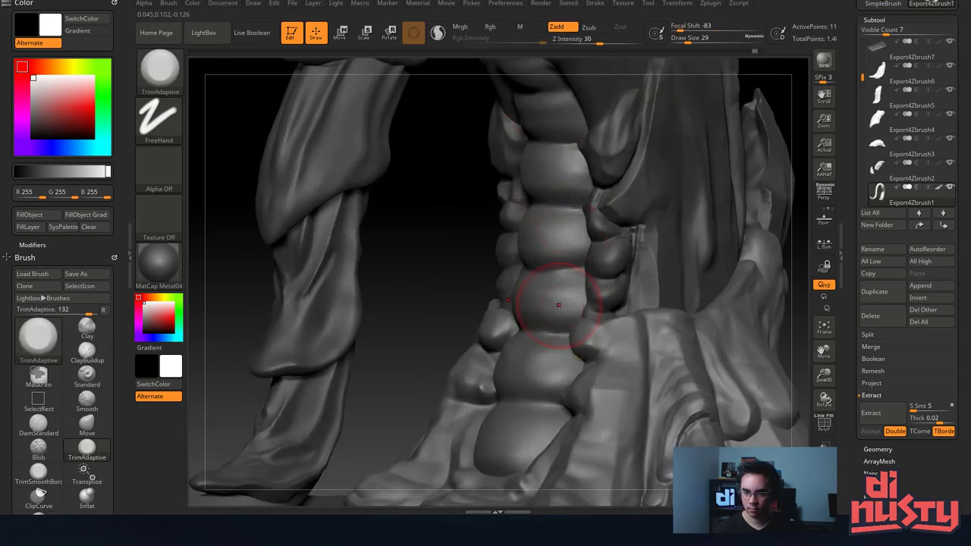
key("space")
left_click_drag(561, 306, 581, 303)
left_click(581, 27)
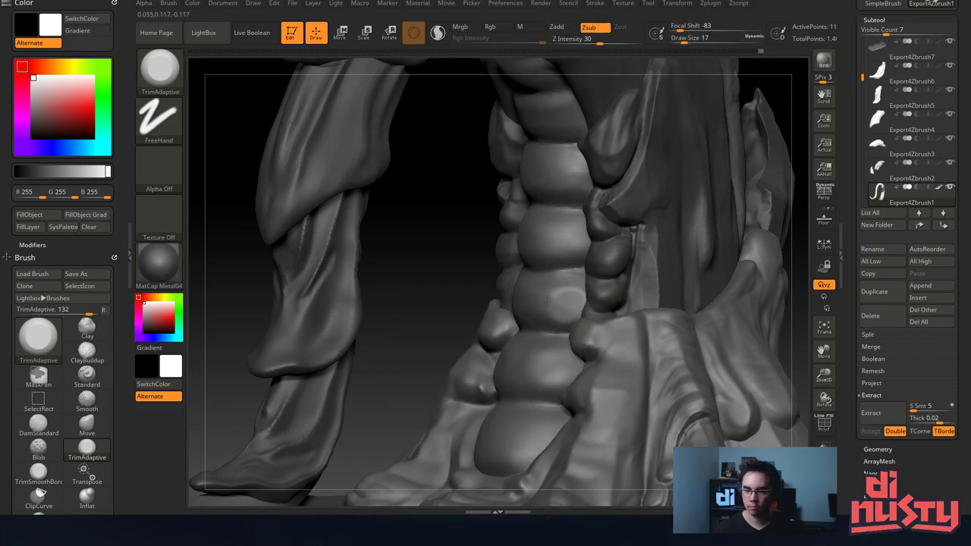
mouse_move(572, 265)
right_mouse_down()
mouse_move(623, 273)
mouse_move(607, 270)
mouse_move(559, 297)
mouse_move(578, 288)
mouse_move(568, 223)
right_mouse_up()
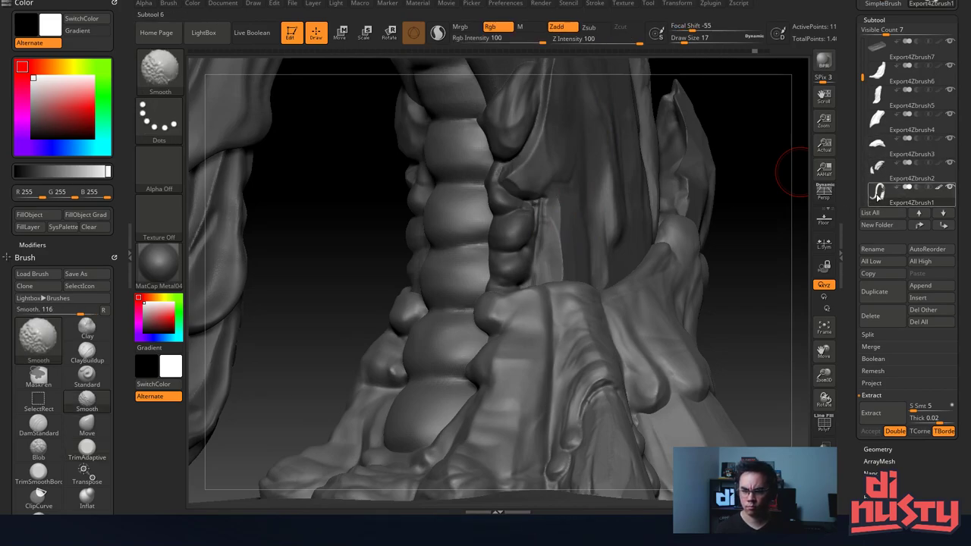
Isolate the segmented limb's subtool and apply Mirror And Weld to it.
left_click(949, 187, "shift")
mouse_move(678, 273)
right_mouse_down("ctrl")
mouse_move(581, 210)
mouse_move(596, 230)
mouse_move(653, 223)
mouse_move(669, 284)
mouse_move(742, 250)
right_mouse_up("ctrl")
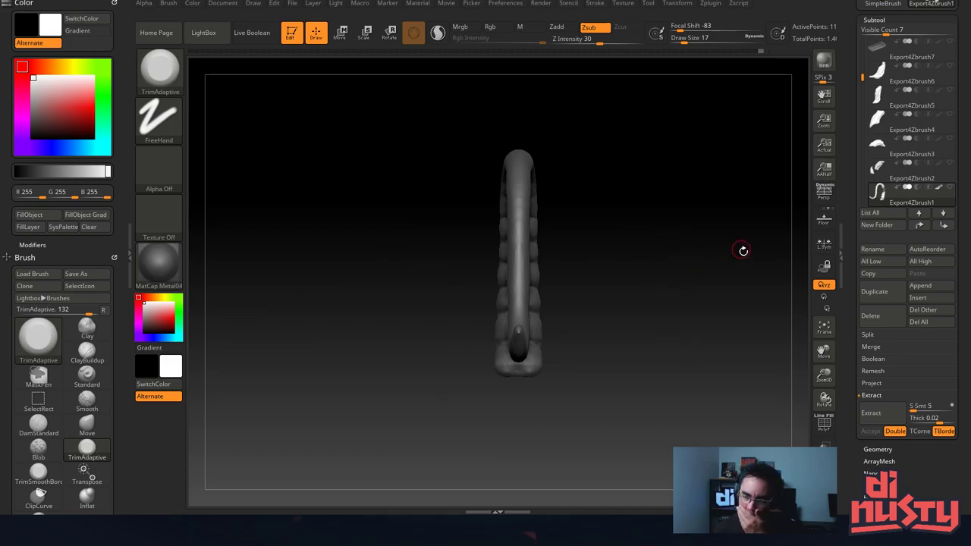
left_click(873, 20)
left_click(878, 32)
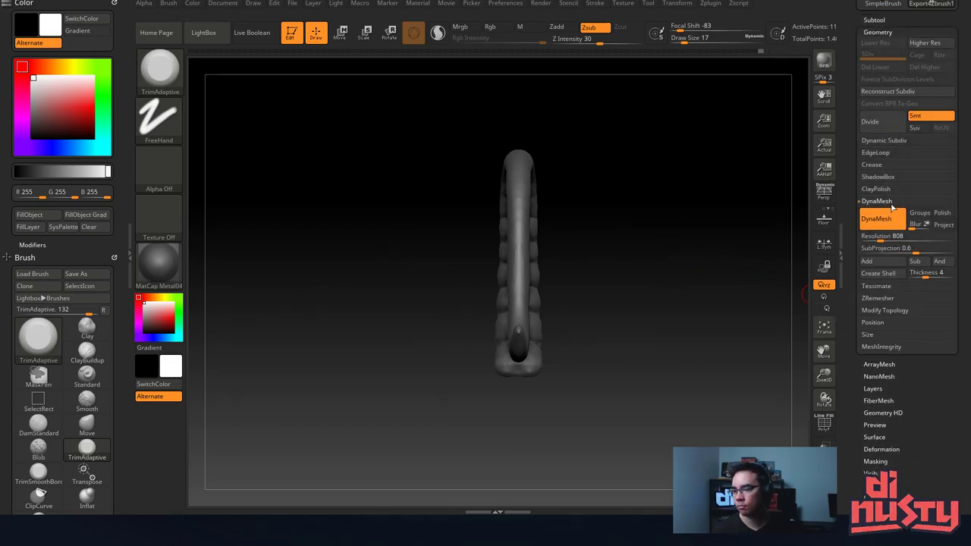
left_click(891, 310)
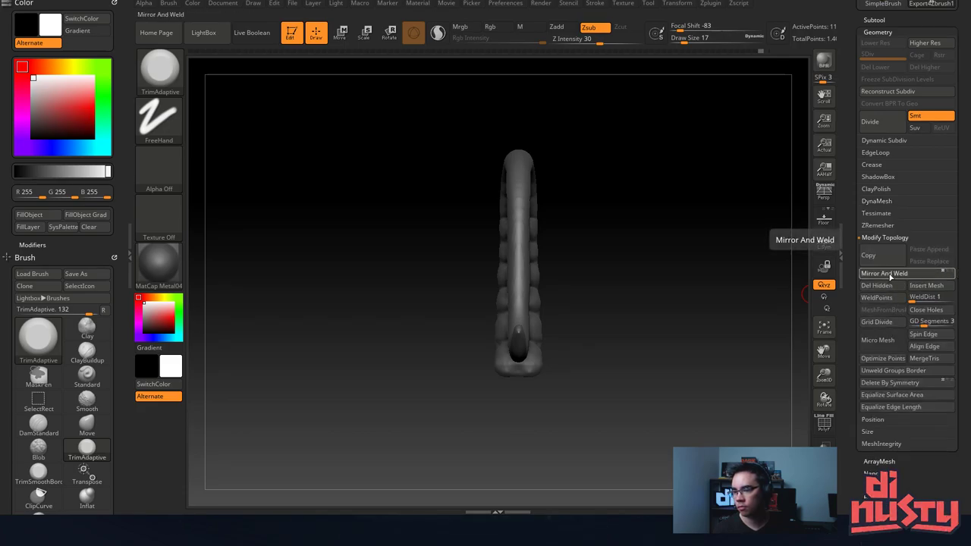
left_click(891, 274)
left_click_drag(596, 230, 580, 239)
left_click_drag(580, 239, 574, 276, "alt")
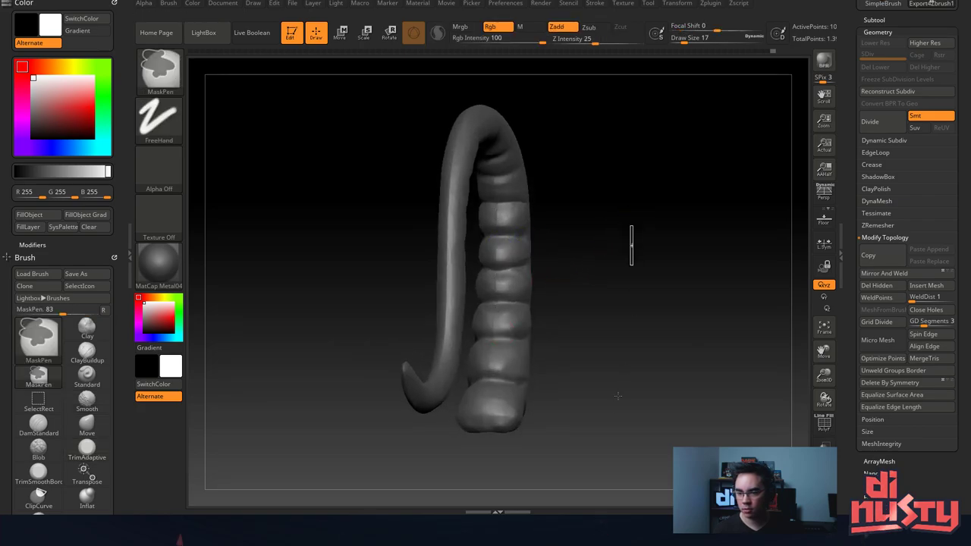
Switch to the DamStandard brush and sharpen the side crease between the upper segments below the arch.
mouse_move(615, 271)
left_mouse_down("alt")
mouse_move(630, 233)
mouse_move(619, 195)
mouse_move(537, 190)
mouse_move(596, 165)
mouse_move(602, 152)
left_mouse_up("alt")
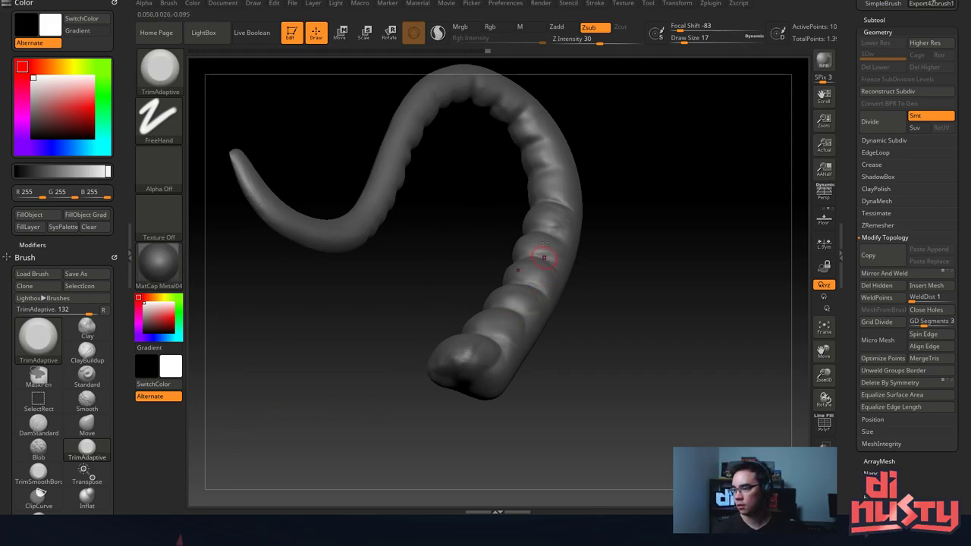
right_click_drag(543, 256, 558, 326, "alt")
mouse_move(567, 297)
left_mouse_down()
mouse_move(531, 265)
mouse_move(559, 311)
mouse_move(541, 281)
mouse_move(561, 265)
left_mouse_up()
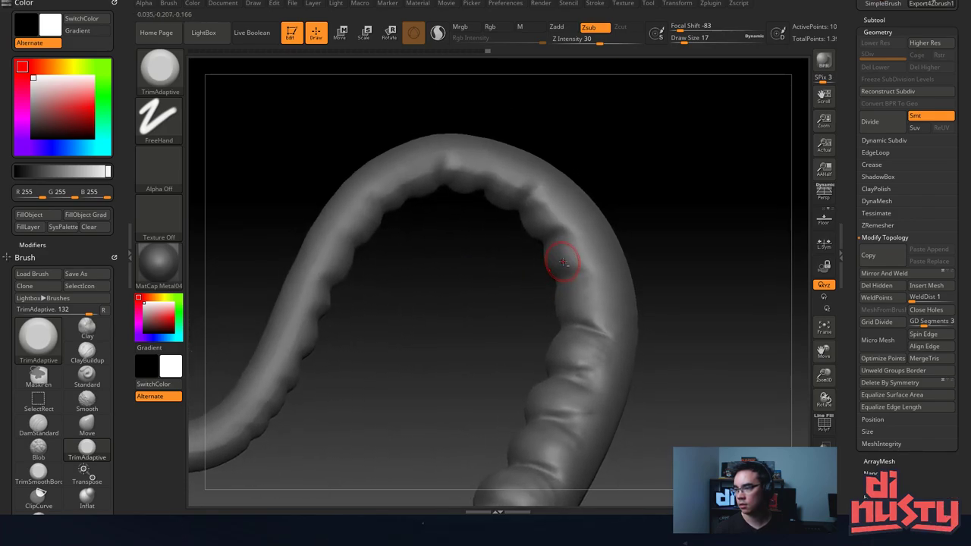
right_click_drag(569, 224, 619, 245)
left_click_drag(619, 245, 624, 273)
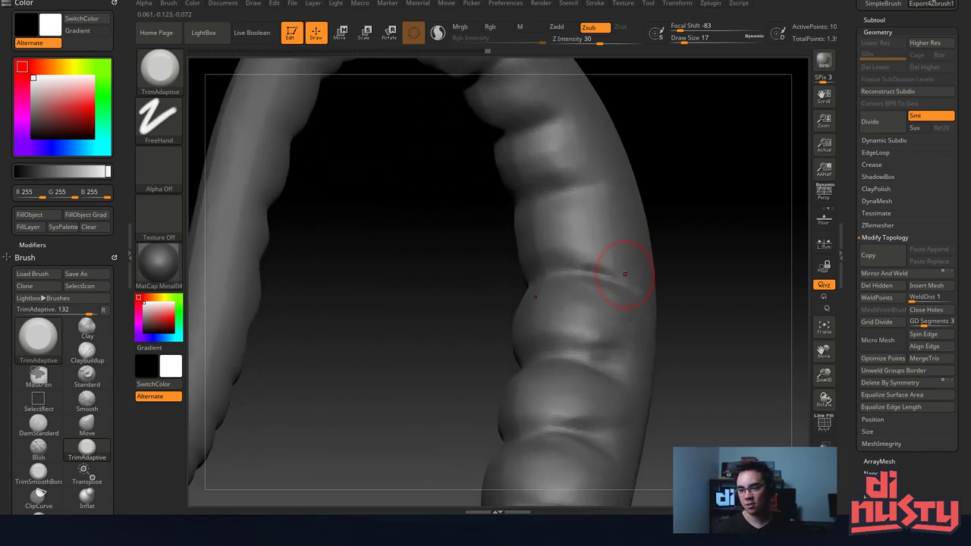
left_click_drag(611, 233, 589, 278)
key("b")
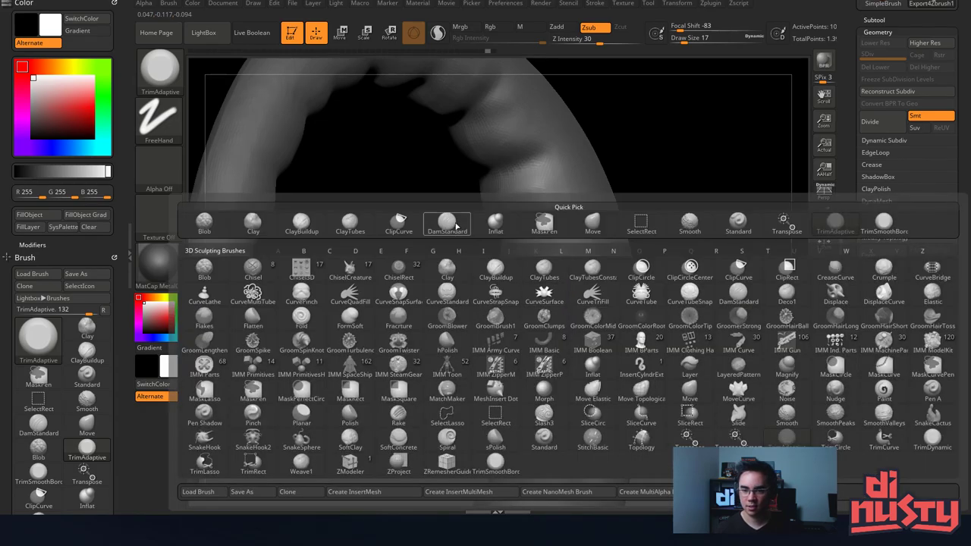
left_click(456, 217)
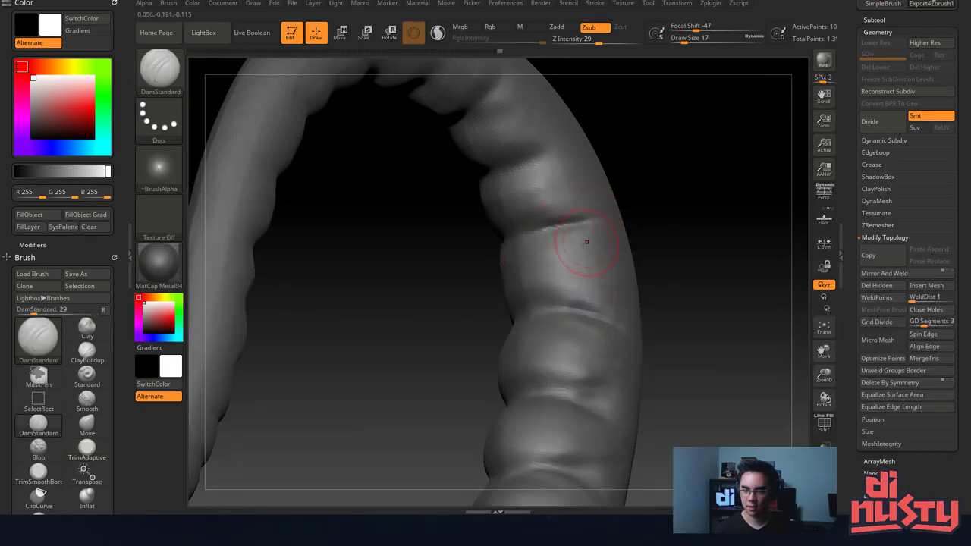
left_click_drag(586, 242, 532, 238)
Carve the upper-segment crease across the limb's full inner width, smoothing and recarving it for a clean line.
key("space")
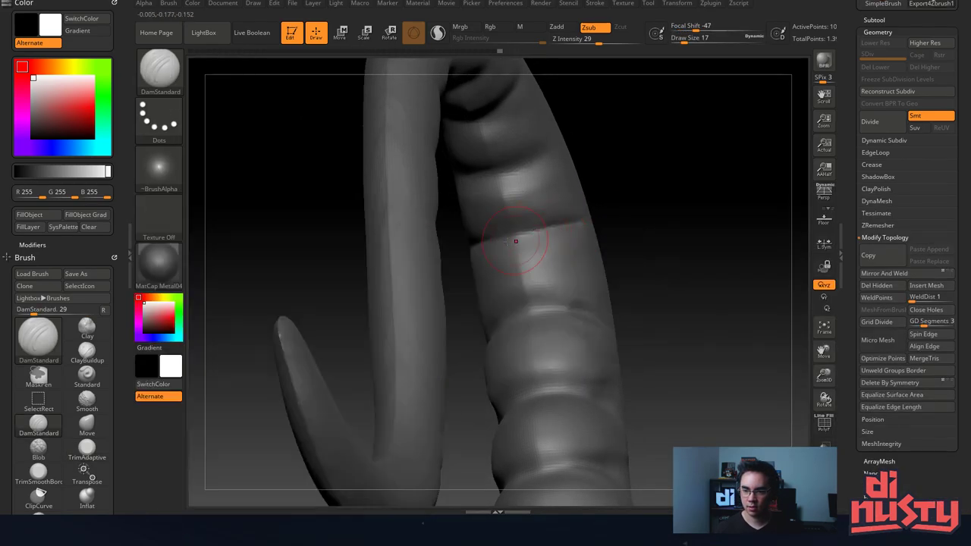
left_click_drag(493, 240, 587, 221)
left_click_drag(584, 222, 538, 232, "shift")
left_click_drag(481, 242, 587, 221)
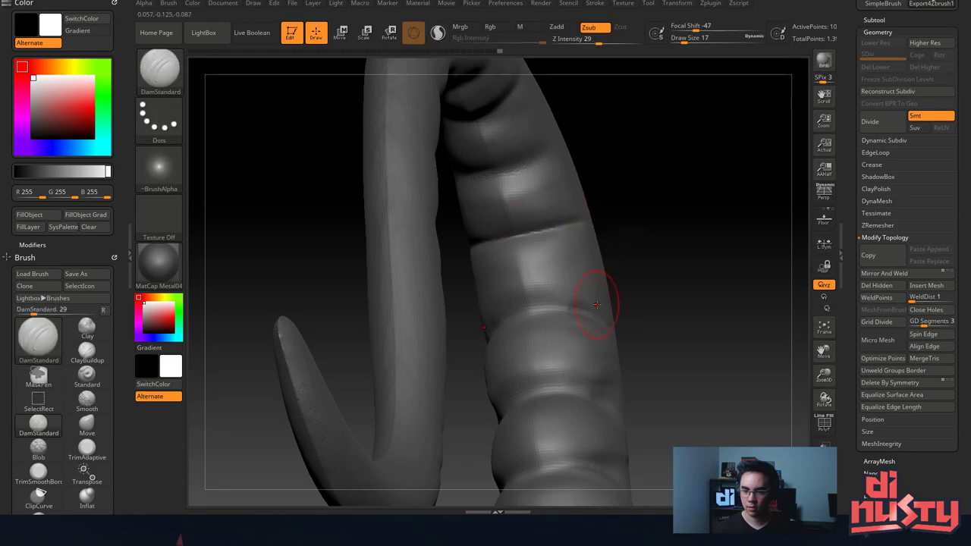
Set the DamStandard draw size to 35 and carve and smooth the creases between the limb's middle segments.
key("space")
left_click_drag(554, 309, 574, 307)
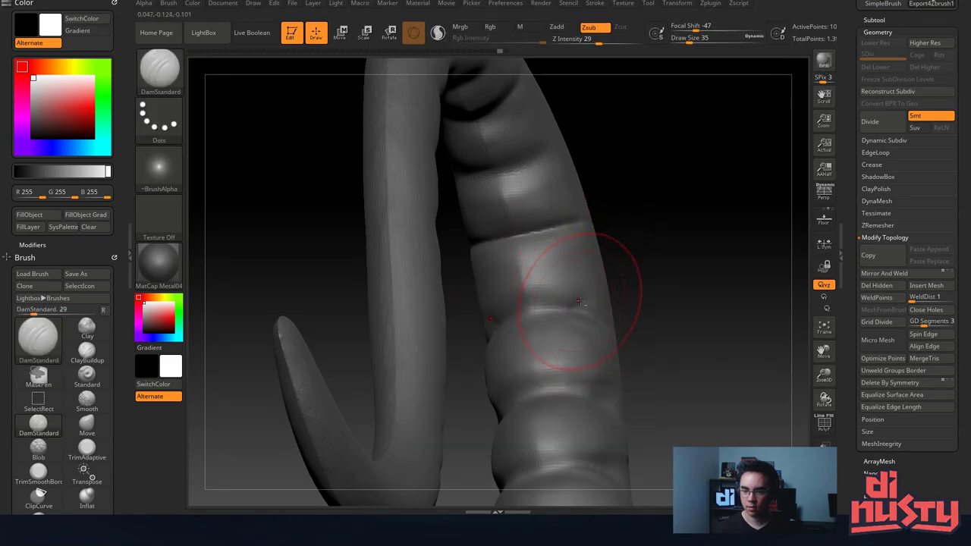
mouse_move(579, 302)
right_mouse_down("alt")
mouse_move(600, 235)
mouse_move(541, 260)
right_mouse_up("alt")
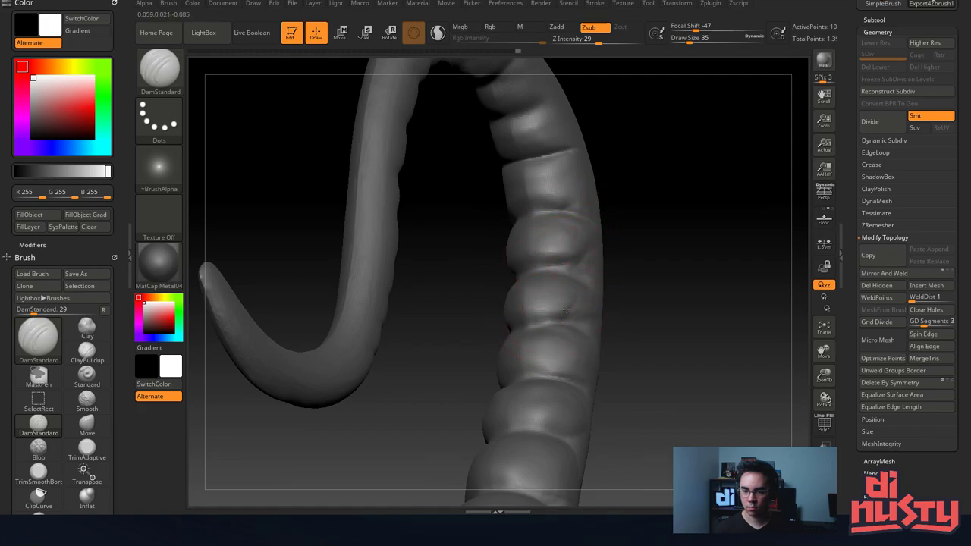
left_click_drag(728, 220, 663, 187, "alt")
left_click_drag(663, 187, 669, 189)
mouse_move(670, 189)
right_mouse_down()
mouse_move(693, 197)
mouse_move(665, 213)
mouse_move(661, 204)
right_mouse_up()
mouse_move(661, 203)
left_mouse_down()
mouse_move(652, 205)
mouse_move(670, 235)
left_mouse_up()
left_click(598, 235, "shift")
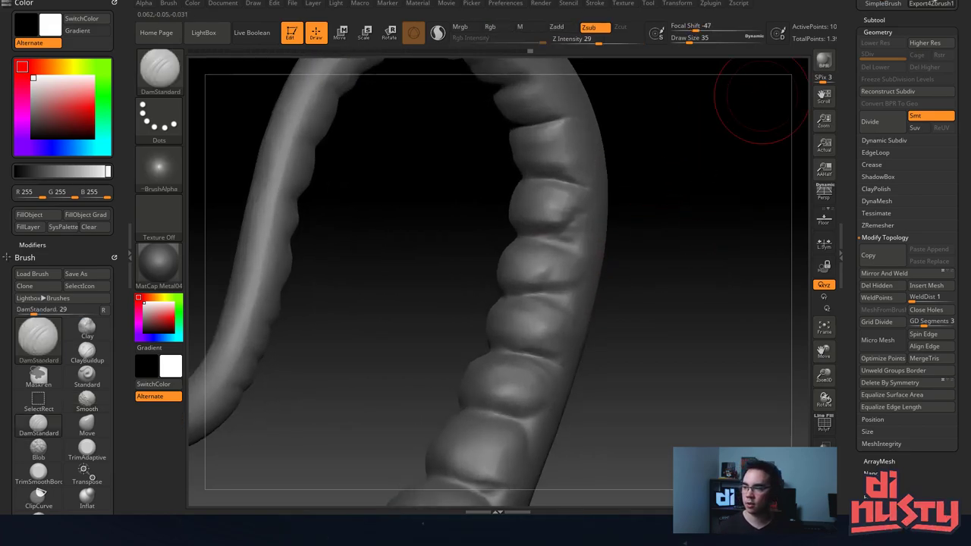
Carve the crease above the limb's second-lowest segment, undoing a stray stroke and recarving it, and save the project.
mouse_move(696, 191)
right_mouse_down()
mouse_move(687, 209)
mouse_move(698, 225)
right_mouse_up()
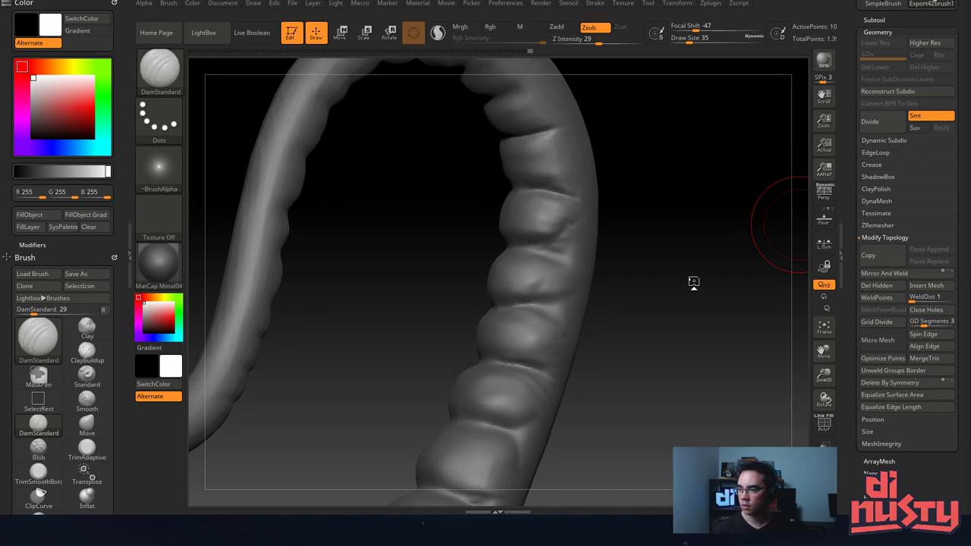
mouse_move(693, 284)
left_mouse_down()
mouse_move(709, 223)
mouse_move(634, 191)
mouse_move(606, 200)
mouse_move(618, 188)
left_mouse_up()
mouse_move(644, 254)
left_mouse_down("alt")
mouse_move(665, 303)
mouse_move(739, 203)
left_mouse_up("alt")
left_click_drag(563, 261, 537, 324)
key("ctrl+z")
mouse_move(485, 247)
left_mouse_down()
mouse_move(613, 253)
mouse_move(614, 227)
mouse_move(573, 240)
left_mouse_up()
key("ctrl+s")
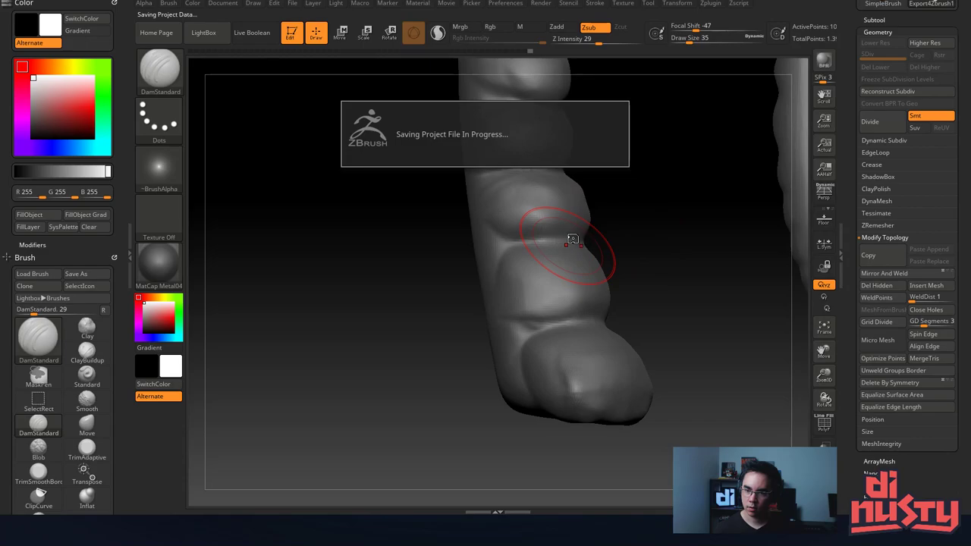
Deepen the crease above the second-lowest segment and undo the trial carving on the segment above it.
mouse_move(624, 190)
left_mouse_down()
mouse_move(609, 235)
mouse_move(604, 212)
mouse_move(542, 246)
left_mouse_up()
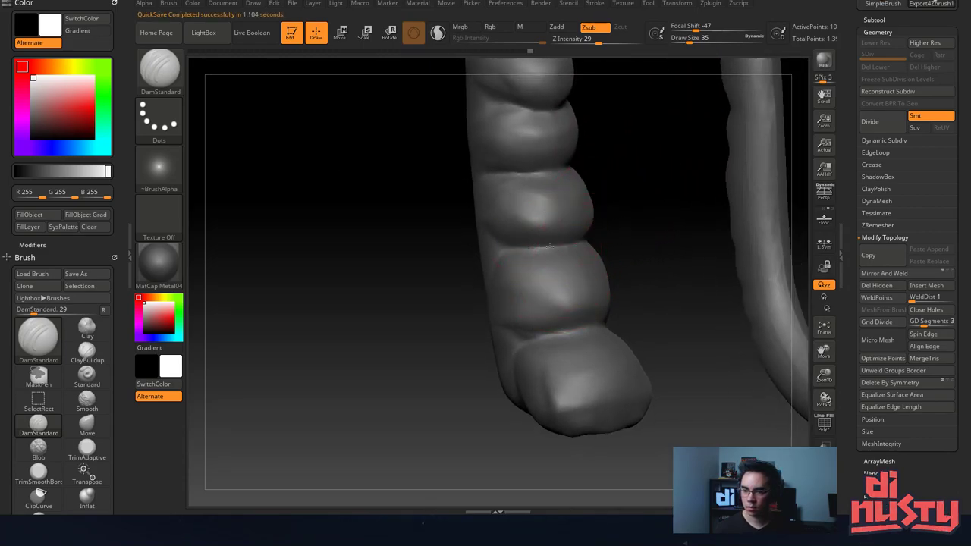
left_click_drag(458, 227, 502, 202)
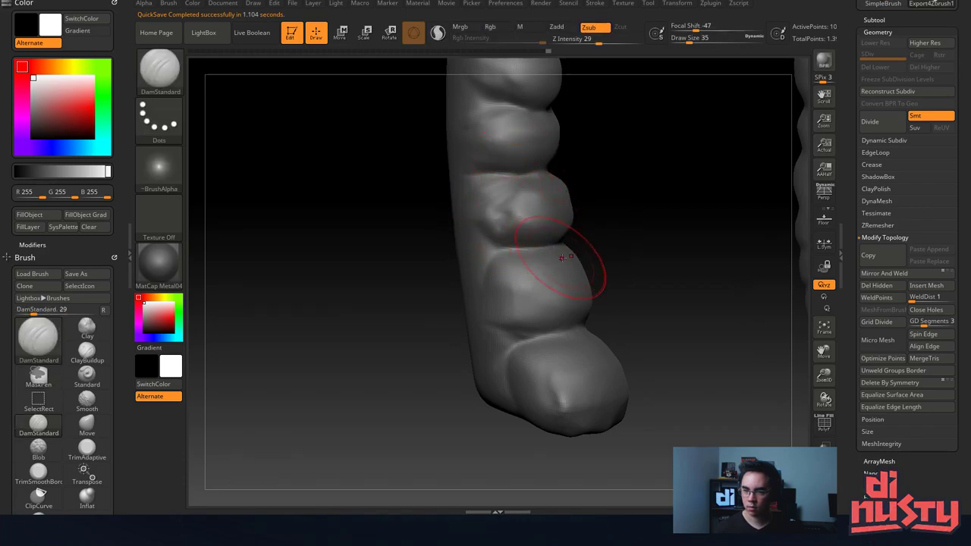
key("ctrl")
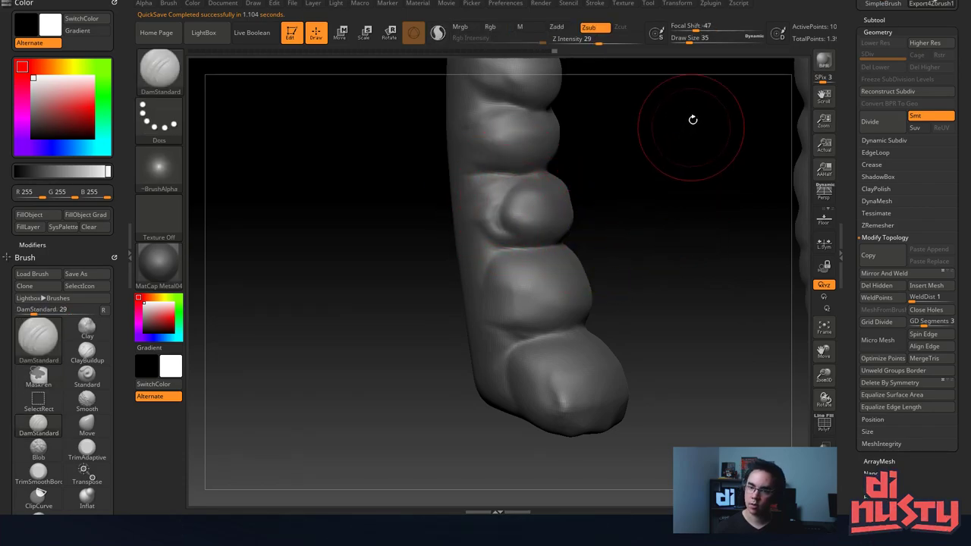
key("ctrl")
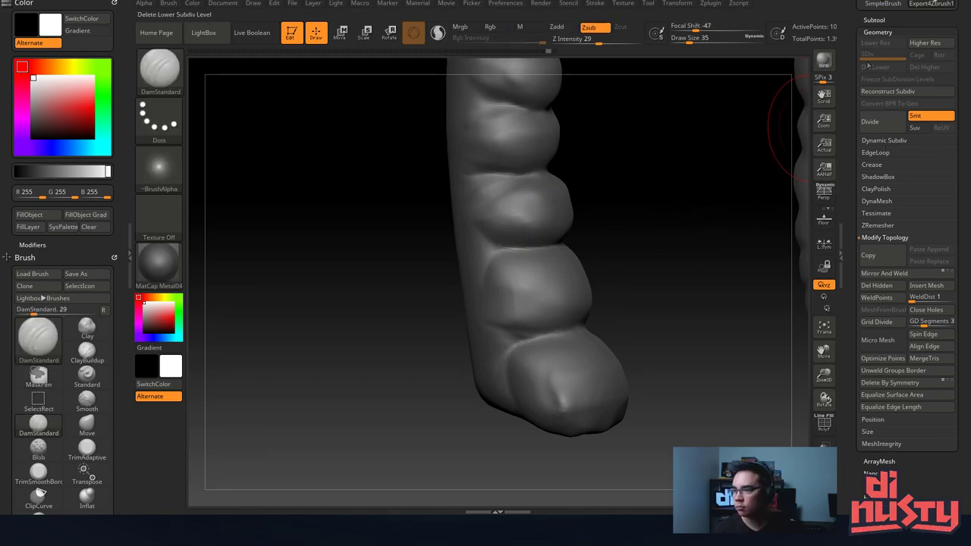
Show all the leg's subtools again while keeping the segmented limb as the active subtool.
left_click_drag(852, 15, 854, 189)
left_click(878, 194)
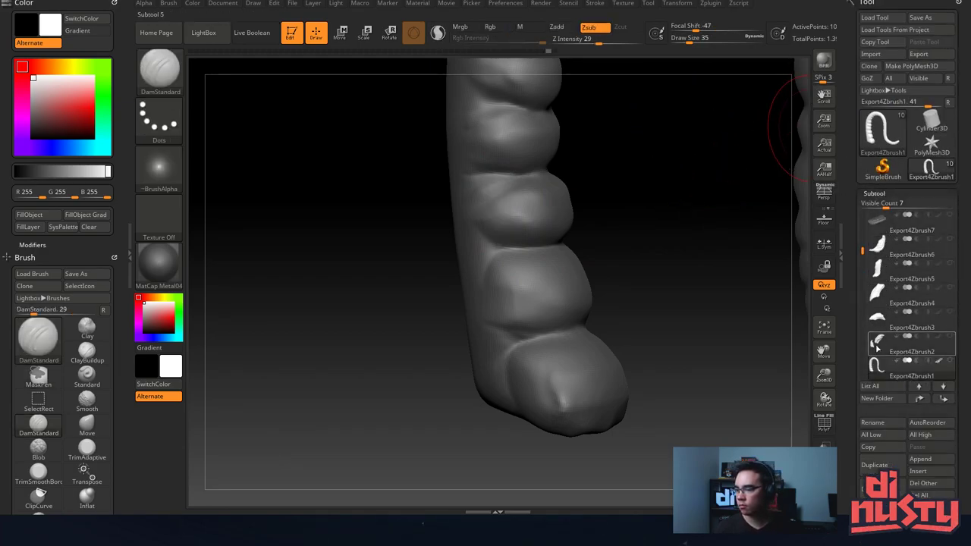
left_click(950, 361, "shift")
left_click_drag(703, 202, 641, 183)
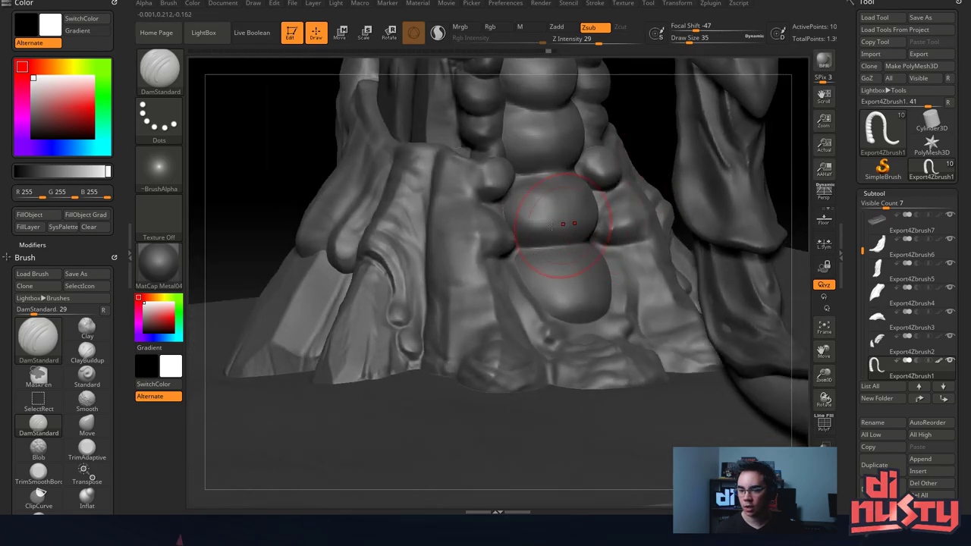
Carve around the limb's lowest segment and smooth it into a rounder bulge above the base.
left_click_drag(528, 266, 548, 308)
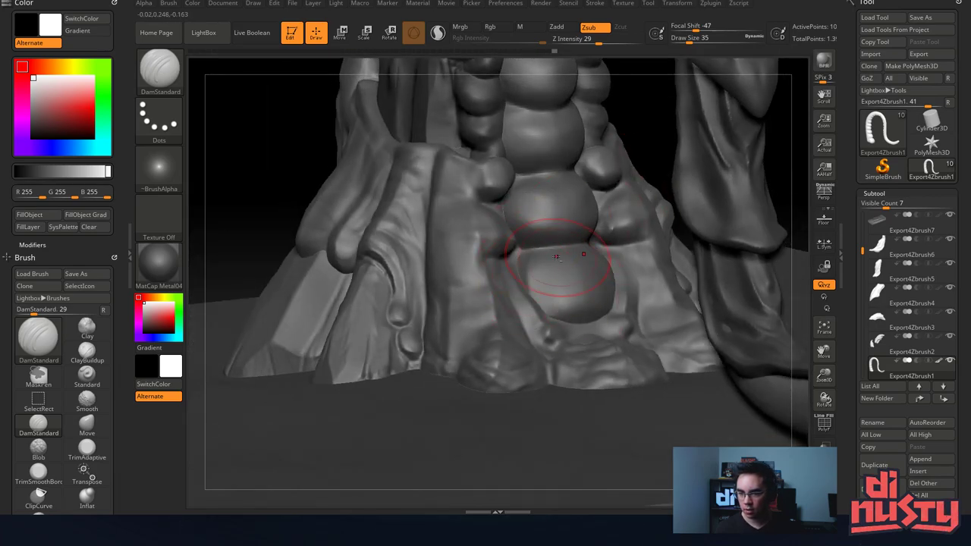
left_click_drag(565, 263, 568, 293, "shift")
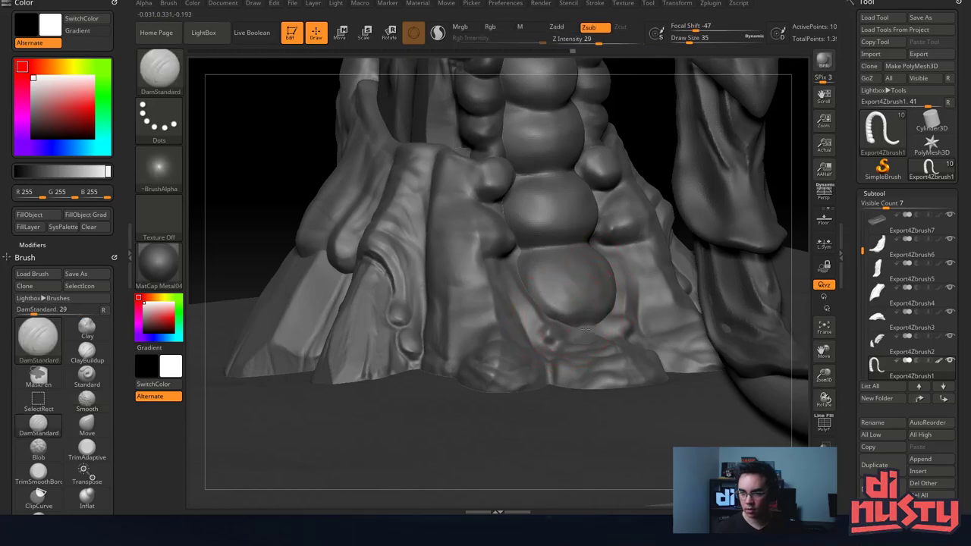
mouse_move(586, 330)
left_mouse_down()
mouse_move(543, 314)
mouse_move(560, 315)
left_mouse_up()
left_click_drag(526, 260, 548, 311)
key("shift")
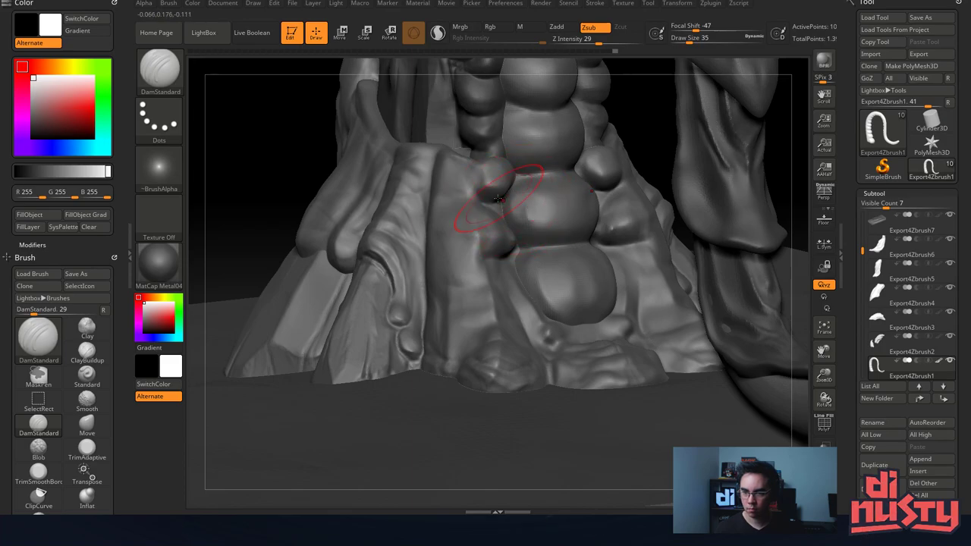
Reduce the DamStandard draw size to 16, then refine the creases up the limb and smooth the middle segments.
key("space")
left_click_drag(540, 231, 536, 232)
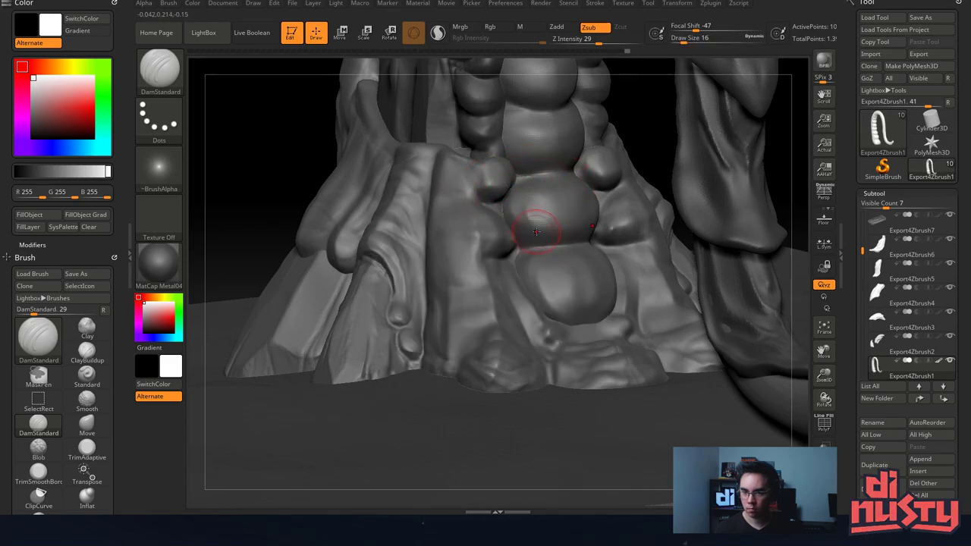
right_click_drag(559, 242, 530, 263)
right_click_drag(559, 293, 493, 215)
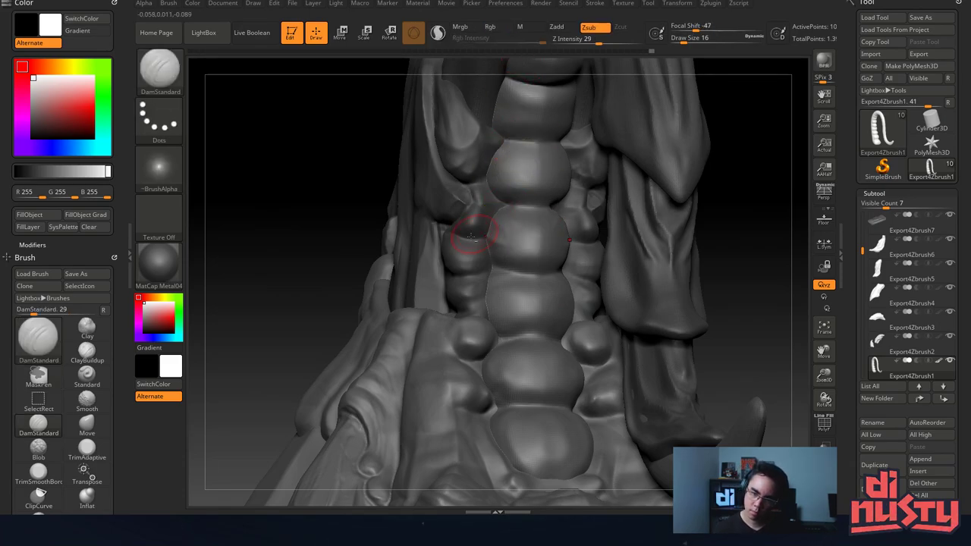
right_click_drag(526, 232, 500, 265)
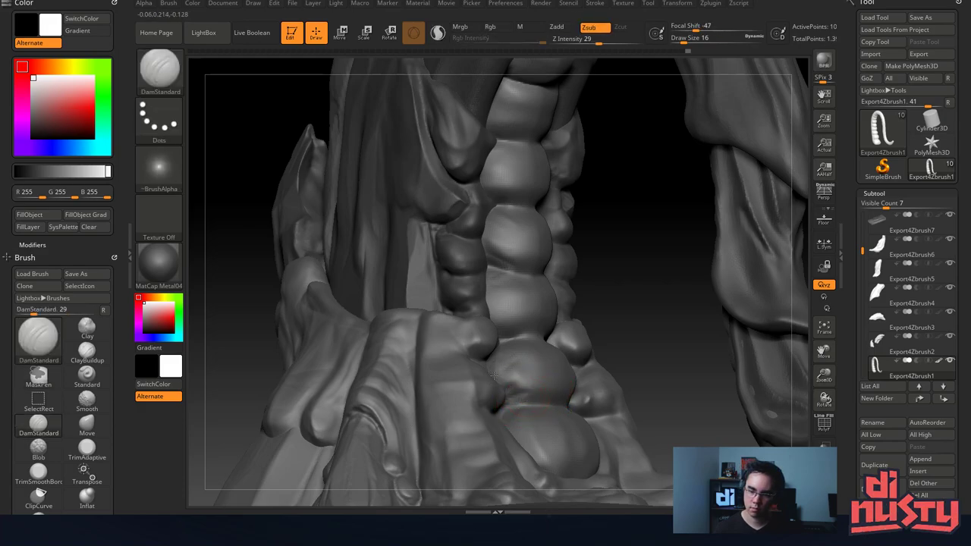
mouse_move(529, 322)
right_mouse_down()
mouse_move(498, 325)
mouse_move(507, 314)
right_mouse_up()
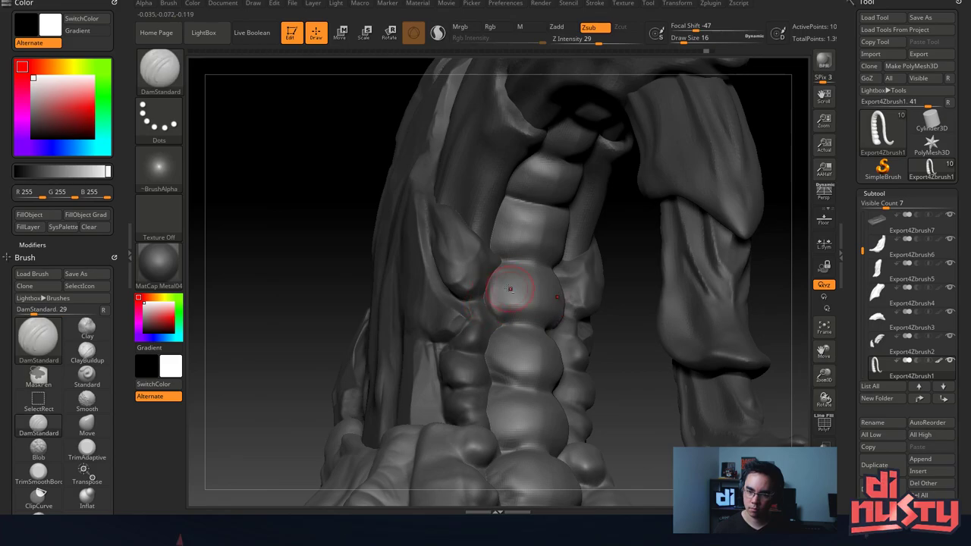
key("shift")
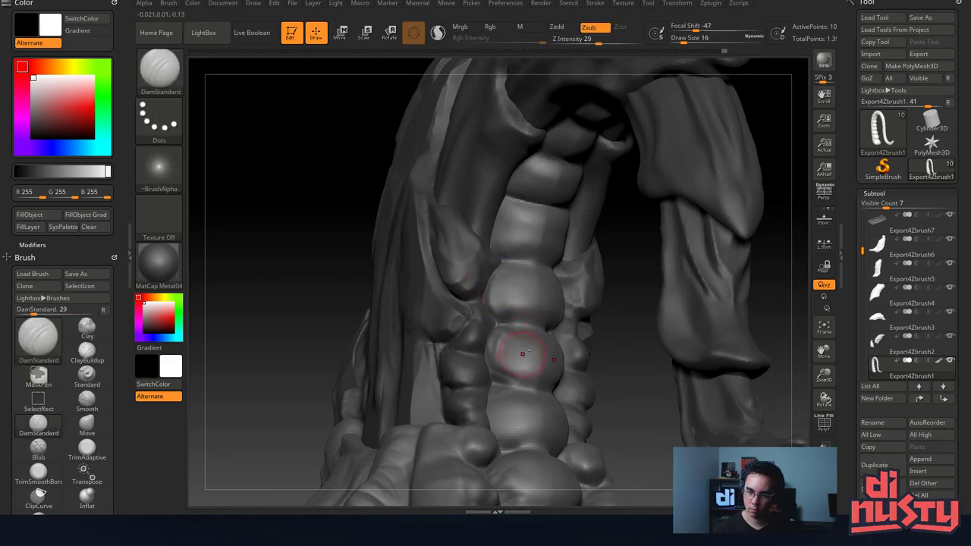
left_click_drag(531, 352, 521, 347, "shift")
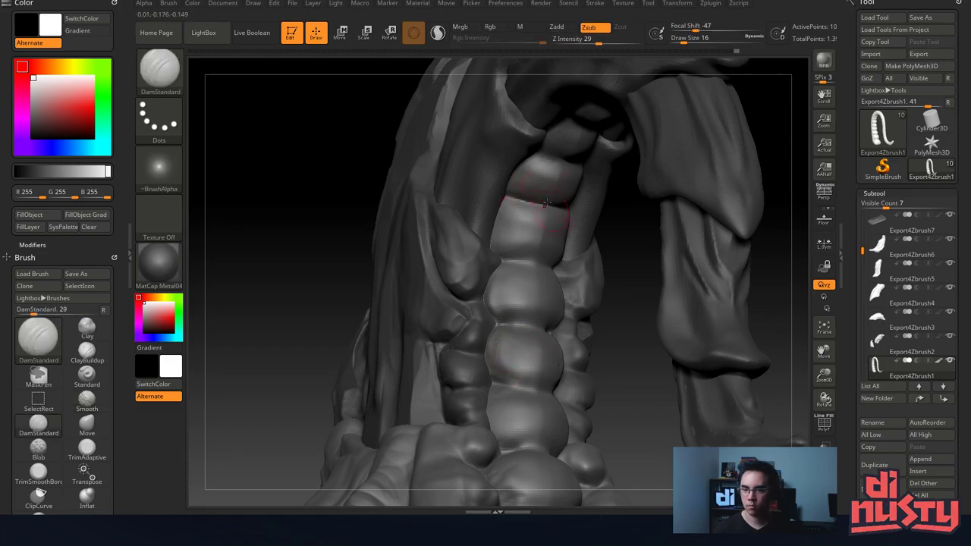
Switch to the Move brush with Z Intensity 24 and draw size 29, and adjust the upper-middle segments' outlines.
mouse_move(546, 203)
right_mouse_down()
mouse_move(514, 339)
mouse_move(480, 354)
mouse_move(478, 366)
right_mouse_up()
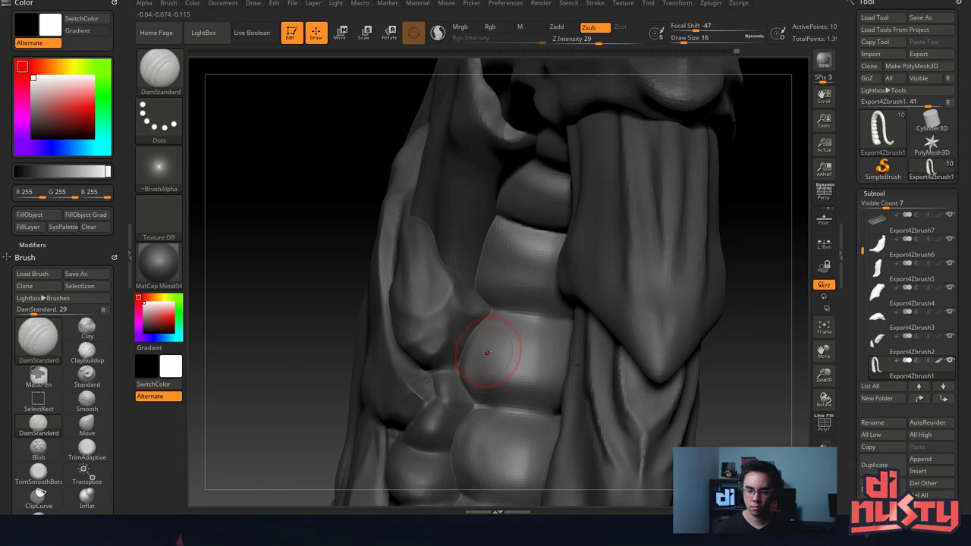
key("b")
key("m")
key("v")
key("space")
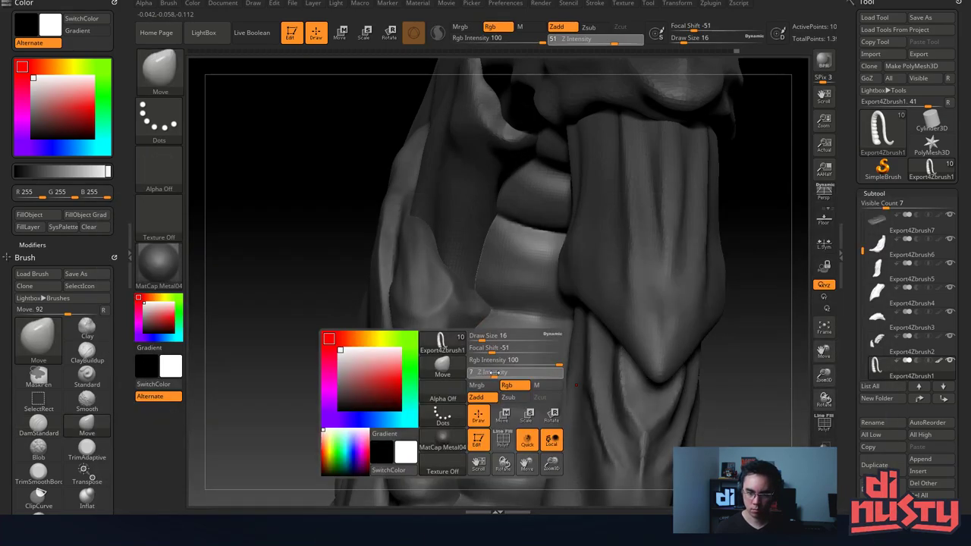
left_click_drag(494, 373, 490, 372)
mouse_move(489, 336)
left_mouse_down()
mouse_move(506, 372)
mouse_move(491, 368)
left_mouse_up()
key("space")
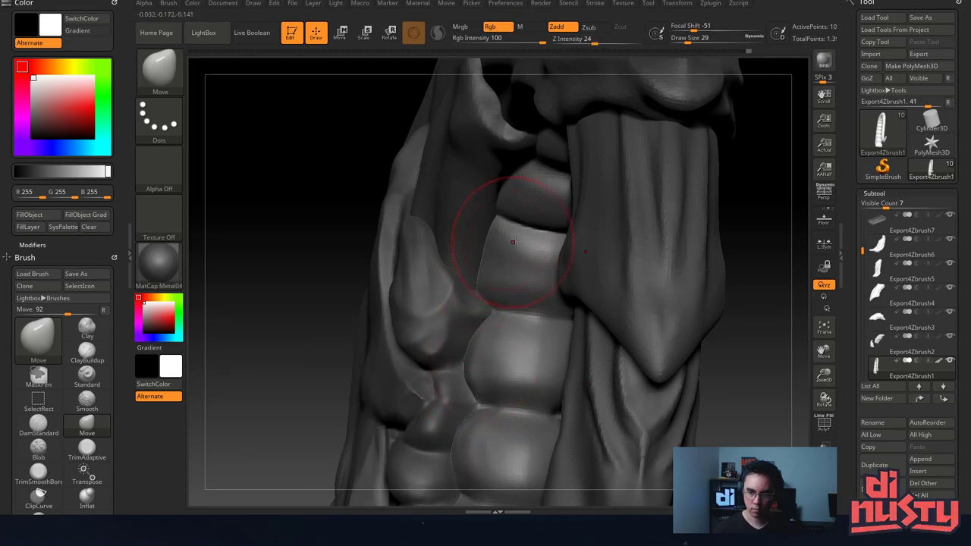
Return to DamStandard with draw size 13, then carve and smooth the edges of the second segment below the arch.
key("b")
left_click(404, 225)
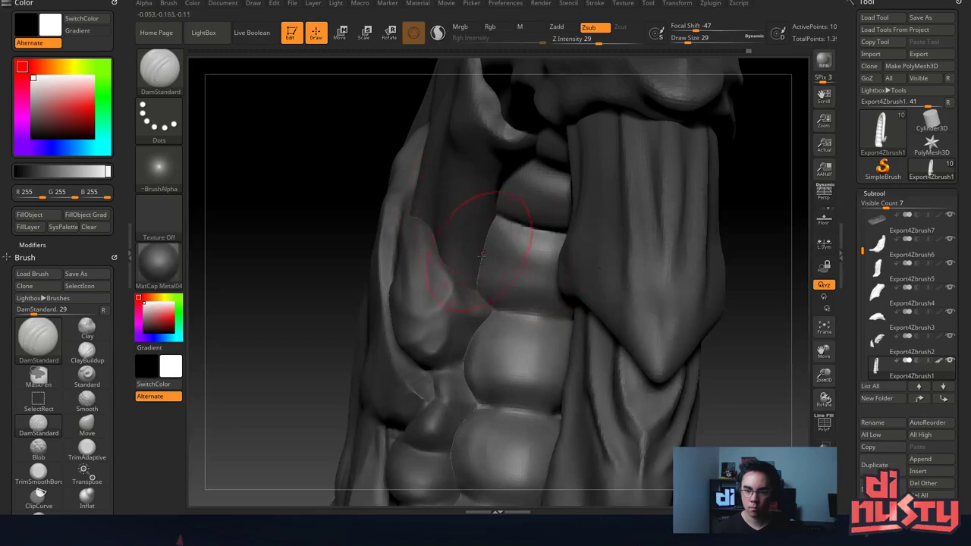
right_click_drag(424, 331, 468, 314)
key("space")
mouse_move(511, 247)
left_mouse_down()
mouse_move(500, 246)
mouse_move(476, 305)
left_mouse_up()
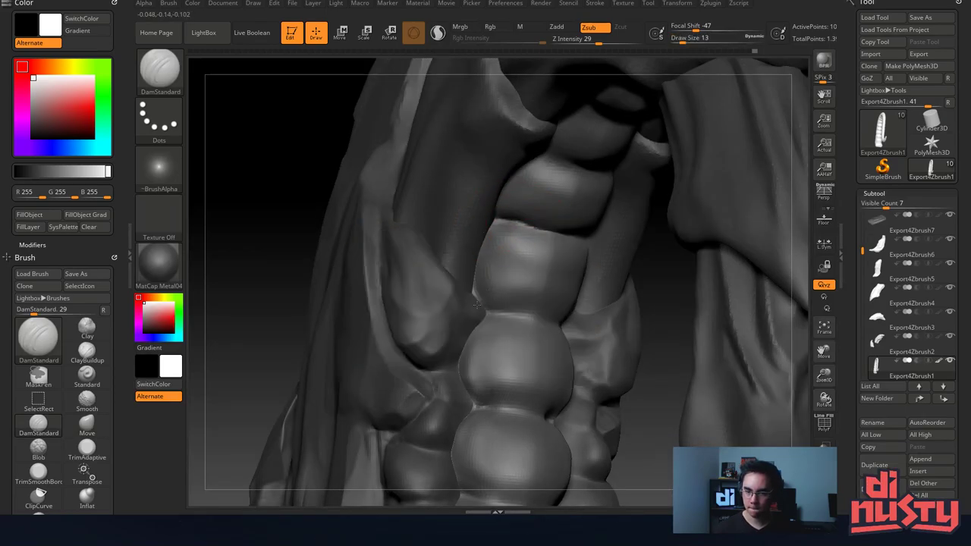
left_click_drag(499, 237, 489, 292)
left_click_drag(522, 246, 497, 276, "shift")
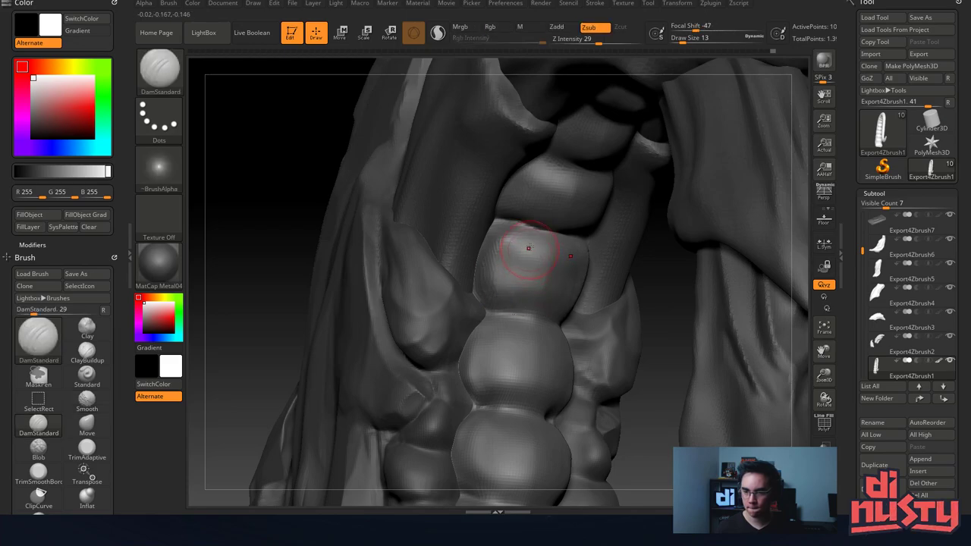
Carve and soften shallow grooves along the next segment up, just beneath the arch.
mouse_move(526, 247)
right_mouse_down()
mouse_move(544, 152)
mouse_move(592, 158)
right_mouse_up()
mouse_move(547, 158)
left_mouse_down()
mouse_move(540, 151)
mouse_move(555, 154)
mouse_move(502, 218)
mouse_move(495, 208)
left_mouse_up()
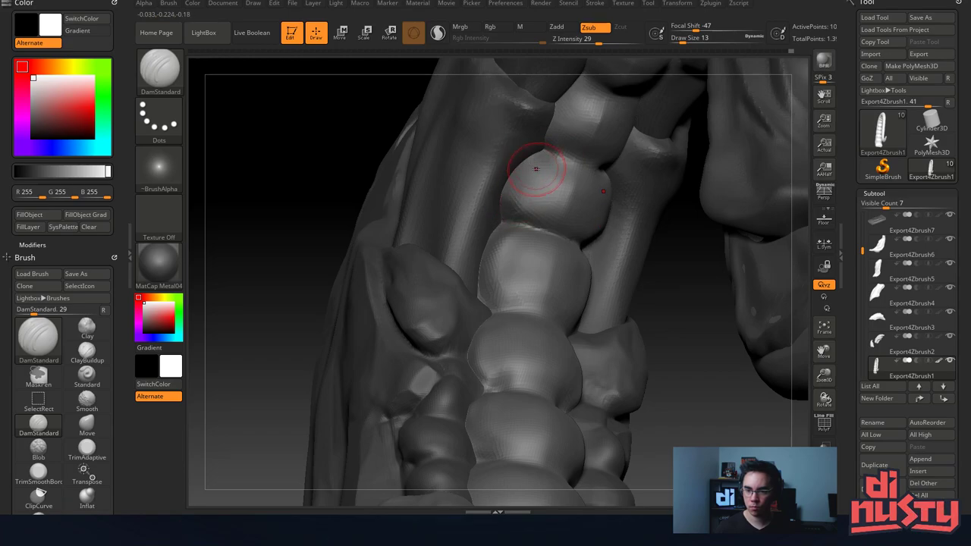
mouse_move(536, 168)
left_mouse_down()
mouse_move(518, 206)
mouse_move(540, 211)
left_mouse_up()
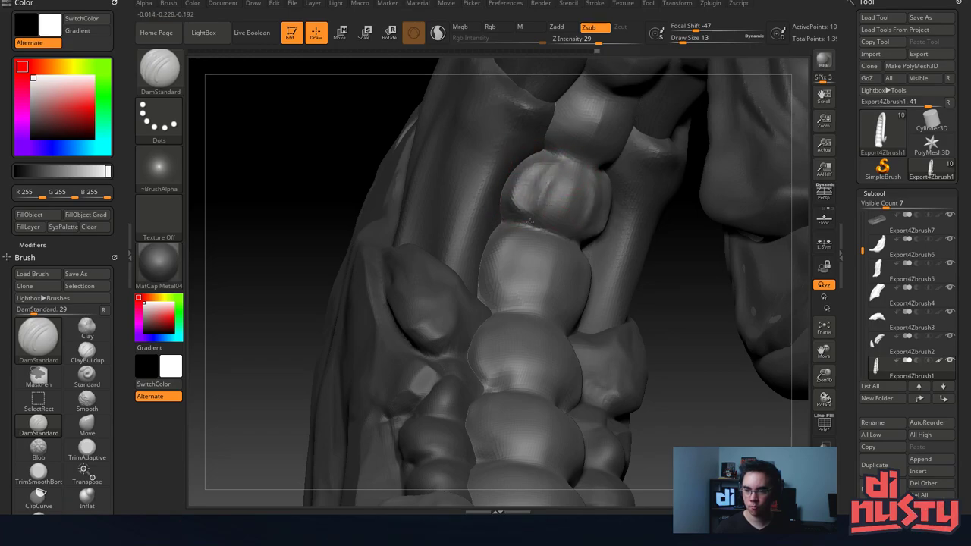
mouse_move(564, 176)
left_mouse_down()
mouse_move(561, 205)
mouse_move(520, 198)
mouse_move(523, 207)
left_mouse_up()
mouse_move(526, 168)
left_mouse_down()
mouse_move(518, 203)
mouse_move(542, 209)
mouse_move(523, 198)
left_mouse_up()
left_click_drag(331, 143, 332, 171, "ctrl")
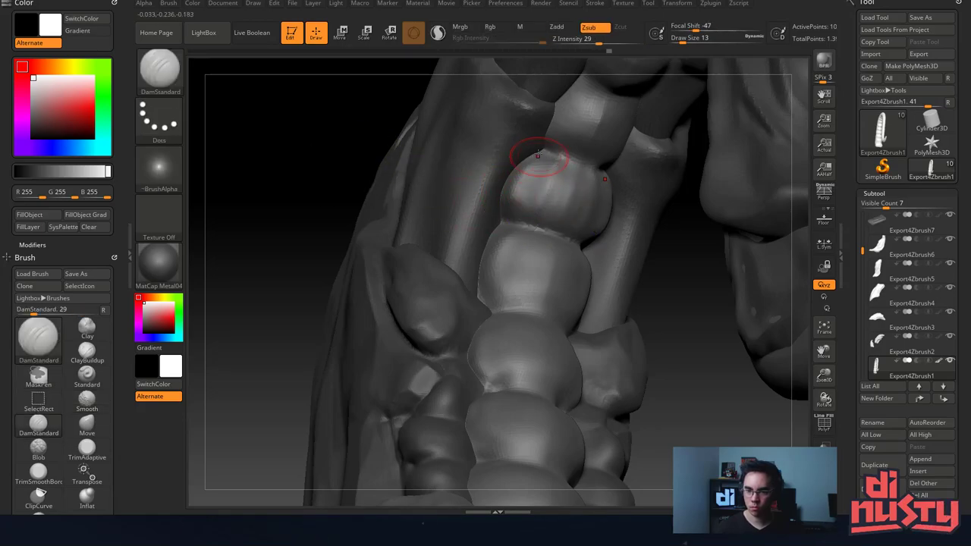
Raise the DamStandard draw size to 31, undo the last strokes, and round off the segment above the grooved one by carving and smoothing.
mouse_move(588, 256)
right_mouse_down()
mouse_move(572, 259)
mouse_move(501, 355)
mouse_move(508, 183)
right_mouse_up()
key("space")
mouse_move(507, 187)
left_mouse_down()
mouse_move(501, 180)
mouse_move(532, 225)
mouse_move(500, 231)
mouse_move(537, 230)
mouse_move(508, 226)
left_mouse_up()
key("space")
key("ctrl+z")
key("ctrl+z")
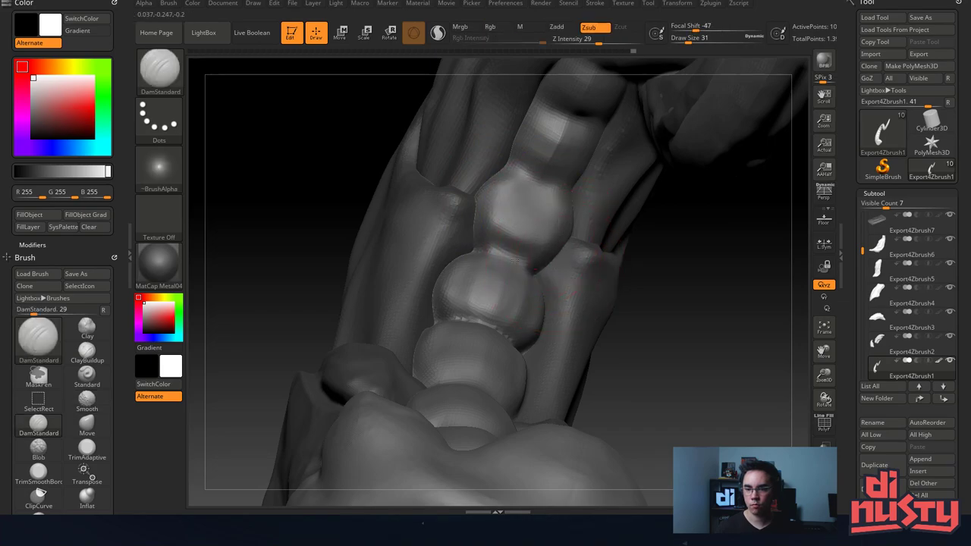
mouse_move(497, 181)
left_mouse_down()
mouse_move(490, 223)
mouse_move(536, 252)
left_mouse_up()
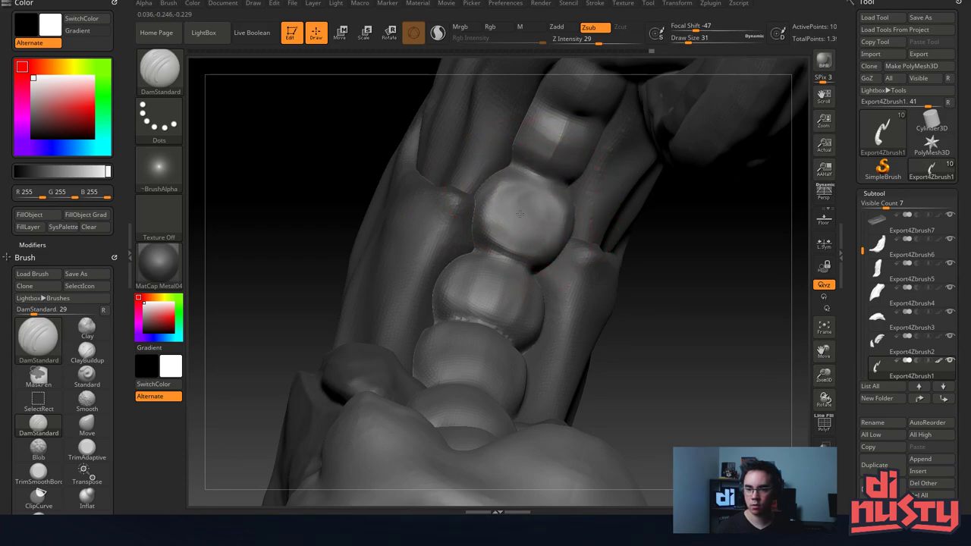
mouse_move(523, 227)
left_mouse_down("shift")
mouse_move(536, 217)
mouse_move(507, 244)
left_mouse_up("shift")
right_click_drag(539, 179, 544, 216)
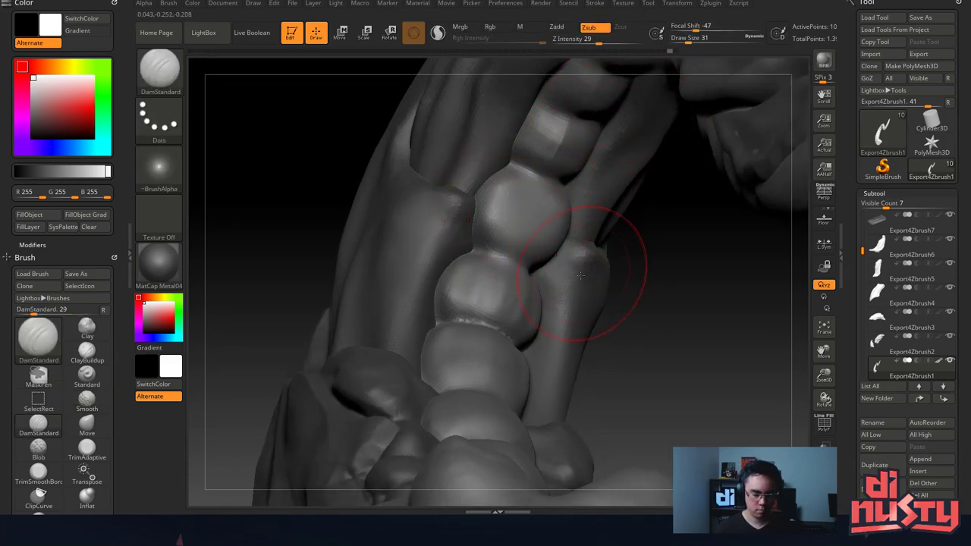
Inflate the upper segment with the Inflat brush at draw size 20 and smooth the grooved segment below it.
key("b")
key("i")
key("n")
mouse_move(531, 202)
left_mouse_down()
mouse_move(515, 239)
mouse_move(538, 222)
mouse_move(498, 182)
left_mouse_up()
key("space")
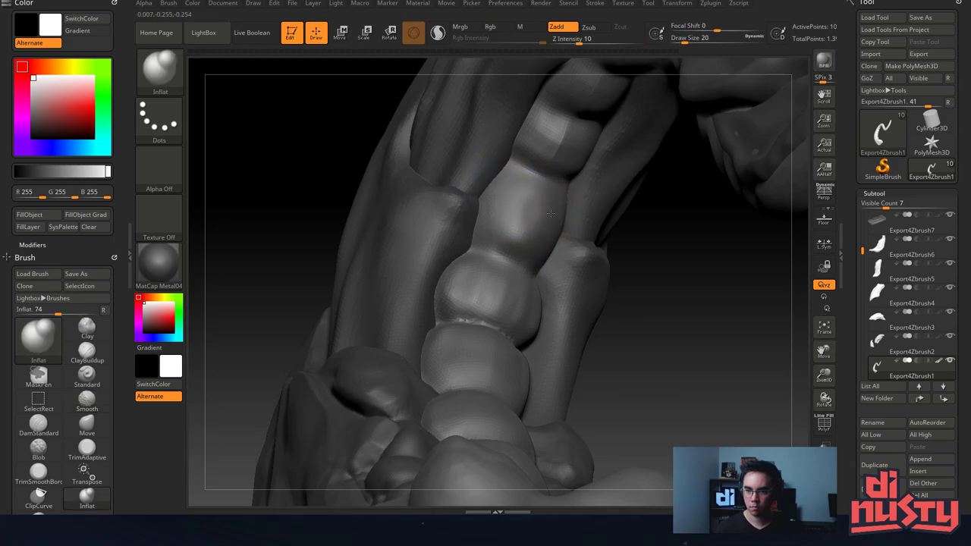
left_click_drag(447, 319, 468, 301, "shift")
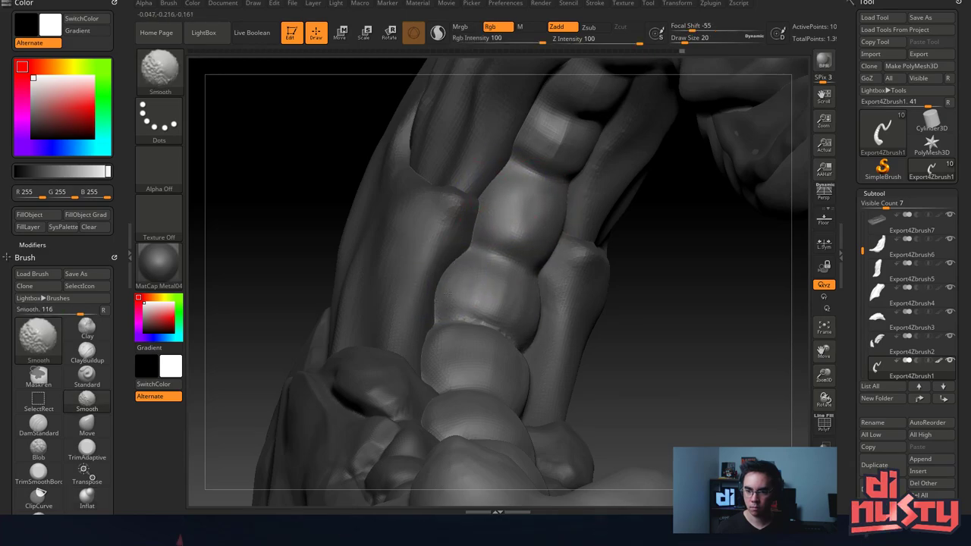
right_click_drag(540, 303, 516, 253)
right_click_drag(456, 221, 515, 160)
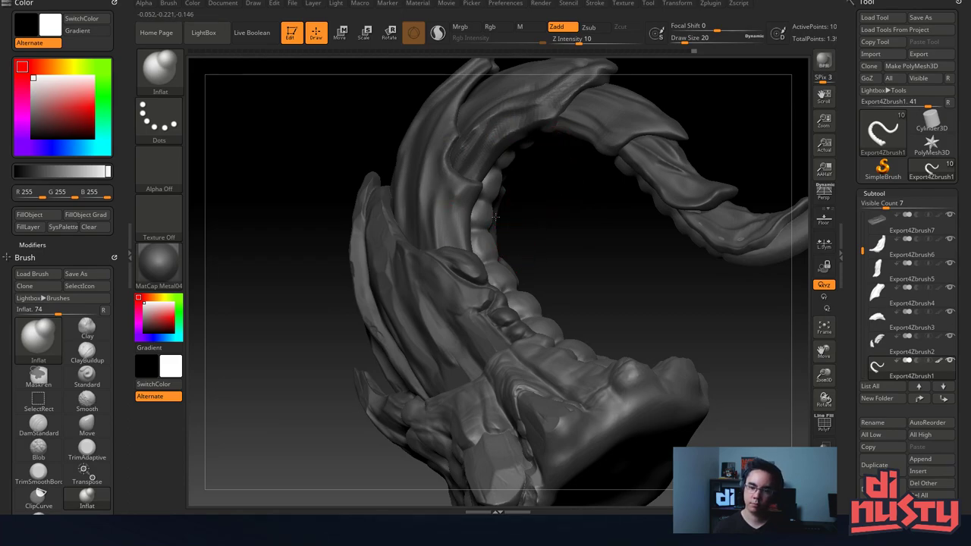
Make the base subtool Export4Zbrush8 active and change the material to MatCap Gray.
right_click_drag(496, 216, 450, 303)
right_click(451, 303)
mouse_move(536, 247)
right_mouse_down()
mouse_move(511, 244)
mouse_move(520, 207)
mouse_move(506, 265)
right_mouse_up()
mouse_move(583, 264)
right_mouse_down()
mouse_move(559, 238)
mouse_move(516, 271)
mouse_move(534, 266)
right_mouse_up()
left_click(504, 302, "alt")
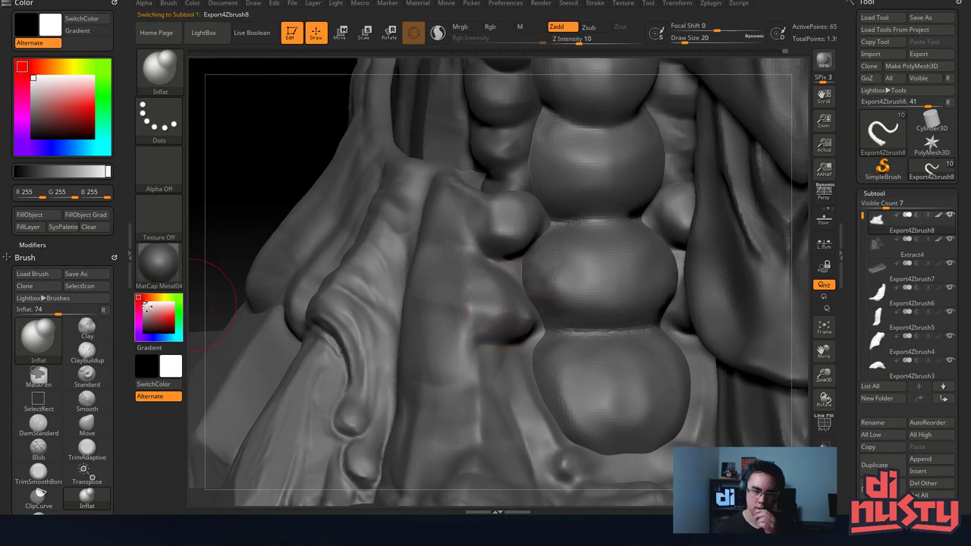
left_click(158, 262)
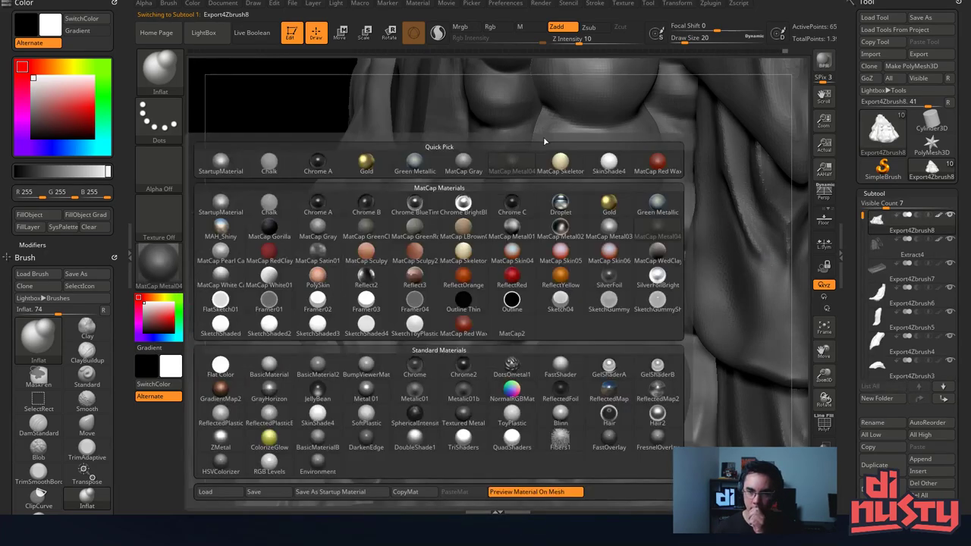
left_click(471, 168)
Pull the lower side lobe's tip toward the segmented limb using the Move brush at draw size 23.
right_click_drag(556, 243, 482, 281)
key("b")
key("m")
key("v")
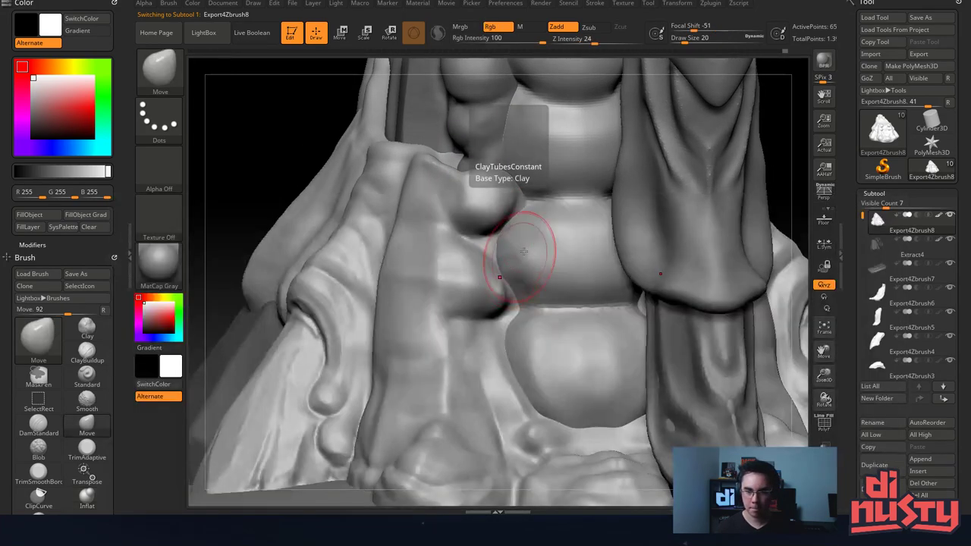
key("space")
key("space")
left_click_drag(530, 272, 530, 273)
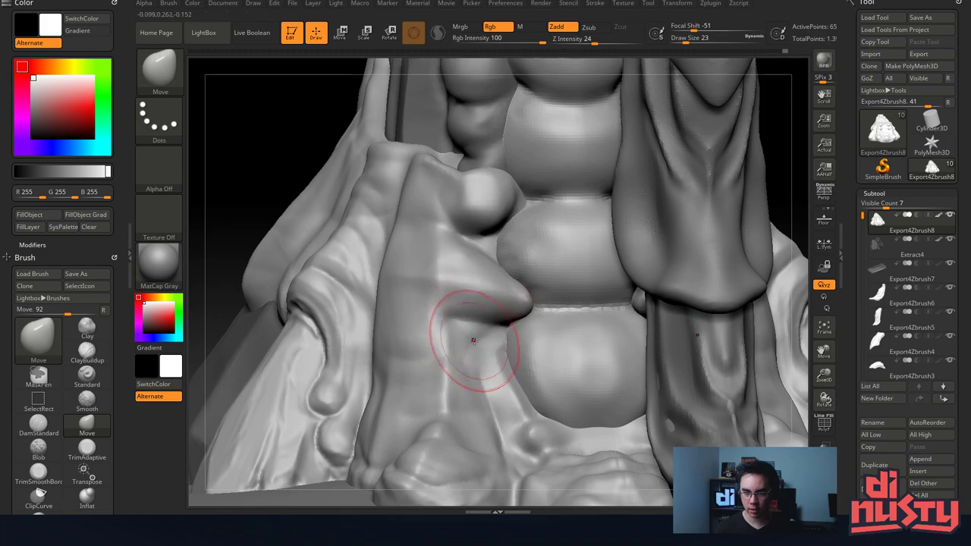
Set the Move brush's focal shift to -4 and pull the side lobes against the segments, enlarging the draw size to 51.
key("shift")
key("space")
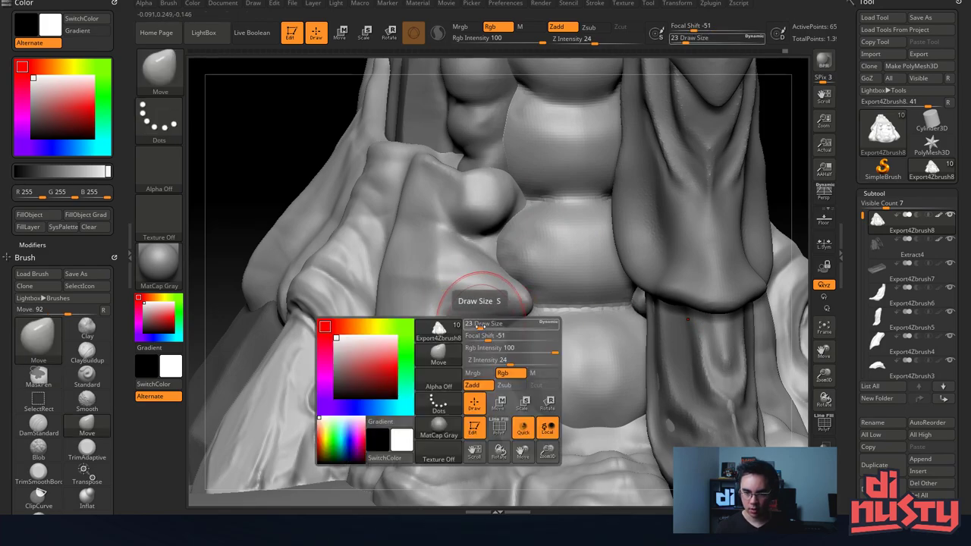
left_click_drag(480, 335, 497, 336)
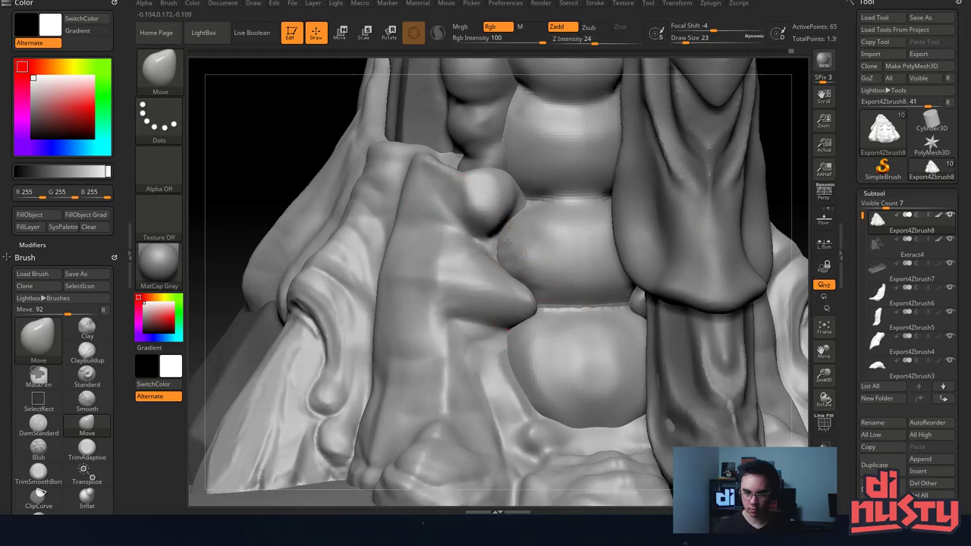
left_click_drag(521, 202, 622, 206)
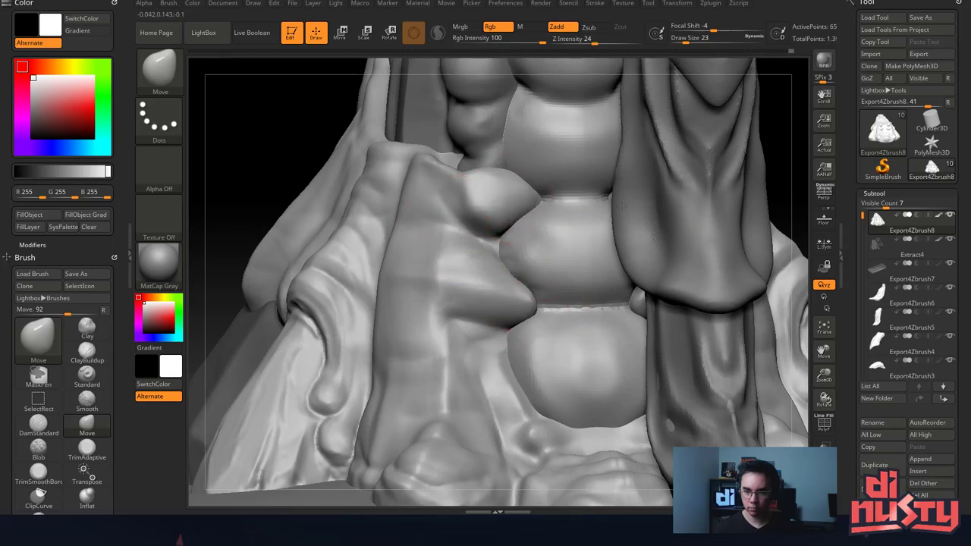
mouse_move(493, 220)
left_mouse_down()
mouse_move(502, 247)
mouse_move(493, 251)
mouse_move(509, 234)
left_mouse_up()
key("space")
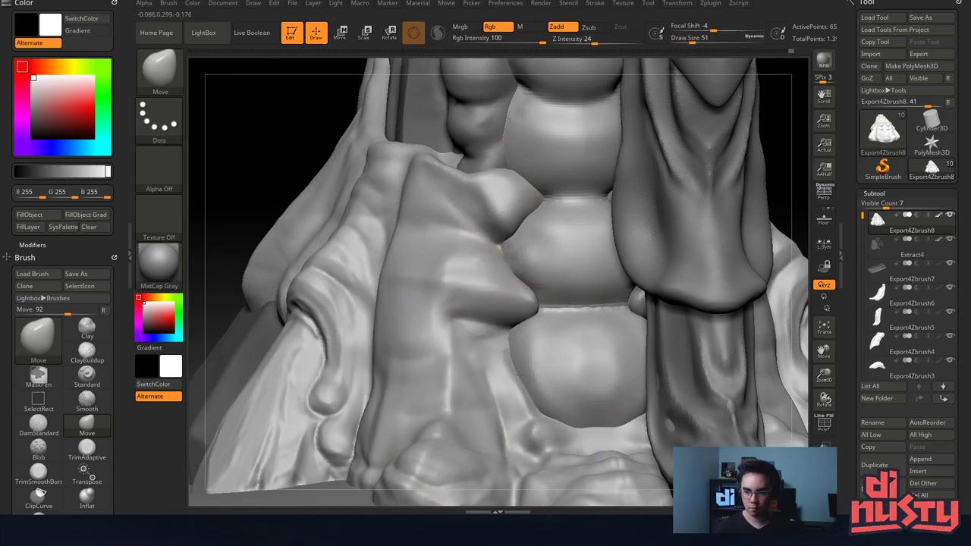
Reduce the Move draw size to 31 and reshape the small knobs and rim around the lowest segment.
key("space")
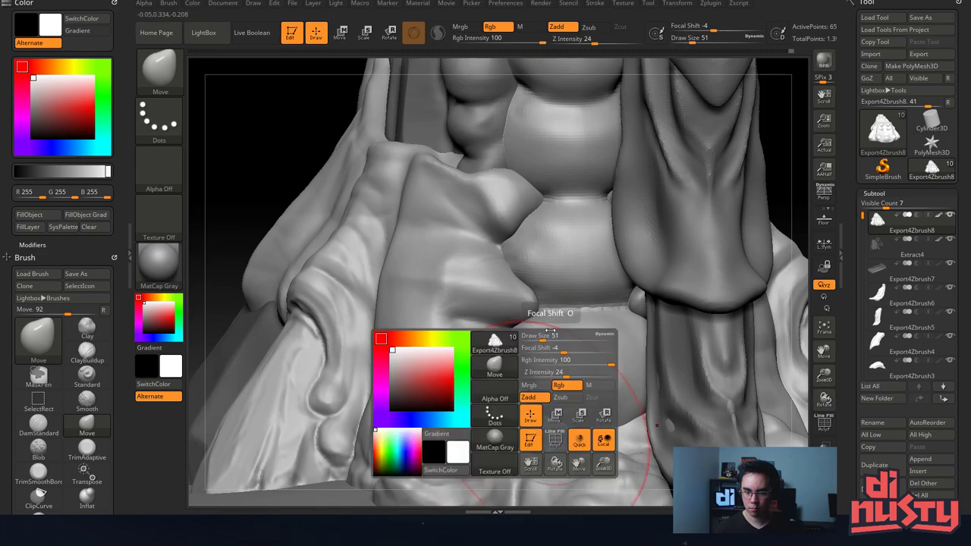
left_click_drag(543, 339, 538, 338)
mouse_move(582, 301)
right_mouse_down("alt")
mouse_move(560, 198)
mouse_move(607, 192)
right_mouse_up("alt")
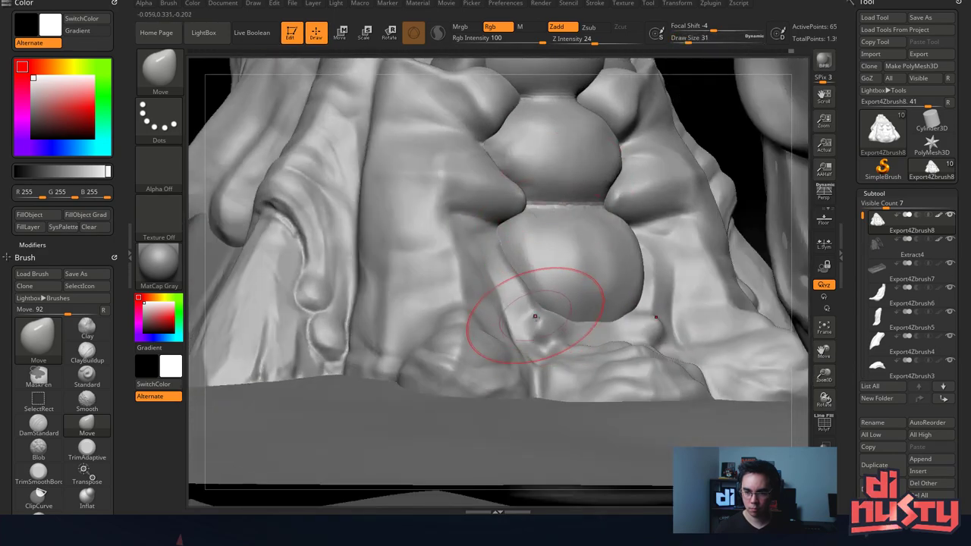
left_click_drag(536, 319, 513, 306)
right_click_drag(514, 306, 447, 352)
right_click_drag(562, 295, 614, 291)
mouse_move(527, 296)
left_mouse_down()
mouse_move(528, 252)
mouse_move(552, 243)
left_mouse_up()
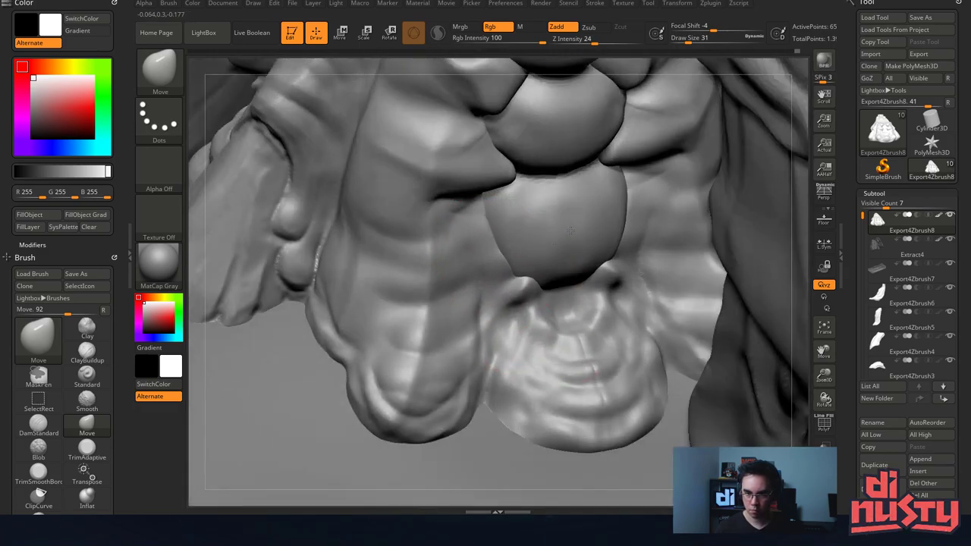
Build up the lower side lobe's tip with the ClayTubes brush at draw size 9 and smooth the strokes.
mouse_move(570, 231)
right_mouse_down()
mouse_move(604, 223)
mouse_move(629, 199)
mouse_move(550, 208)
mouse_move(584, 203)
mouse_move(520, 279)
right_mouse_up()
key("b")
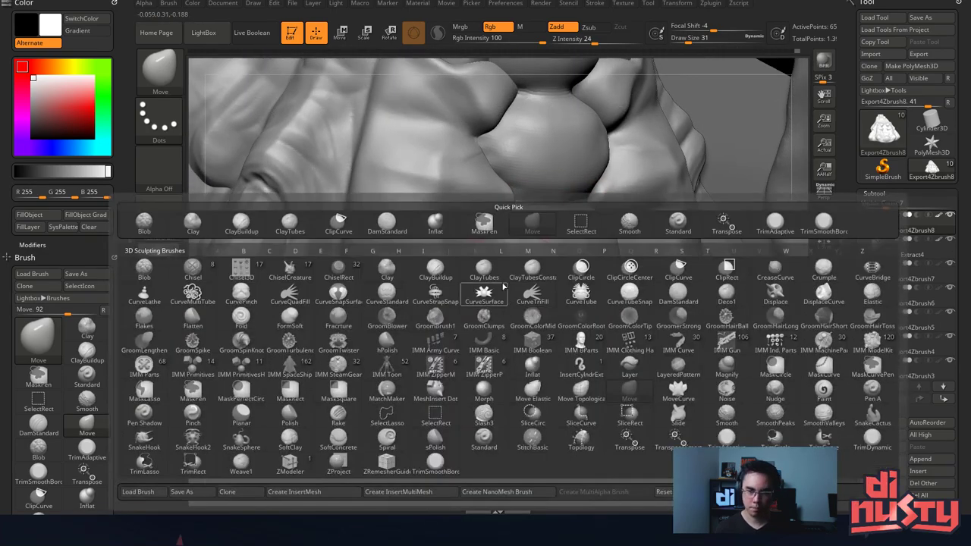
left_click(258, 226)
key("space")
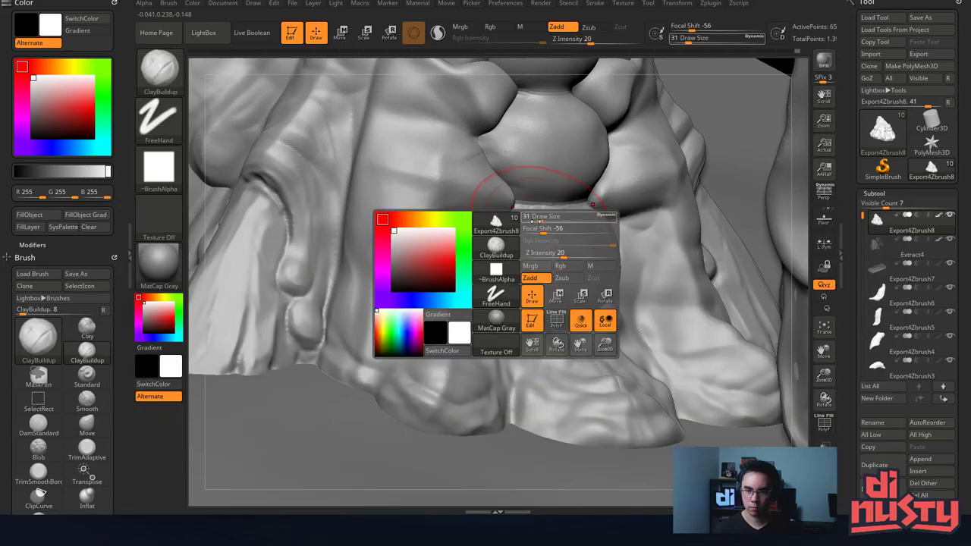
left_click_drag(535, 219, 530, 218)
key("space")
key("b")
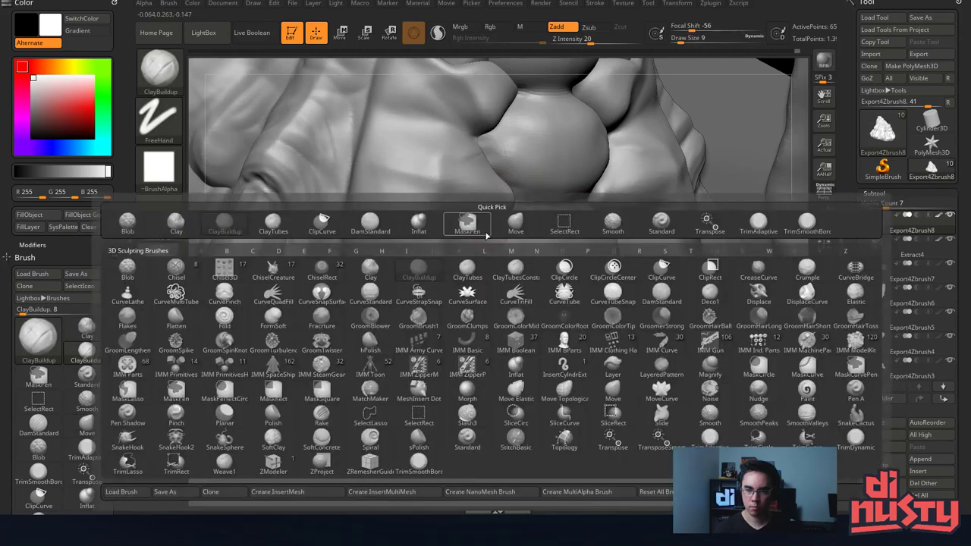
left_click(273, 224)
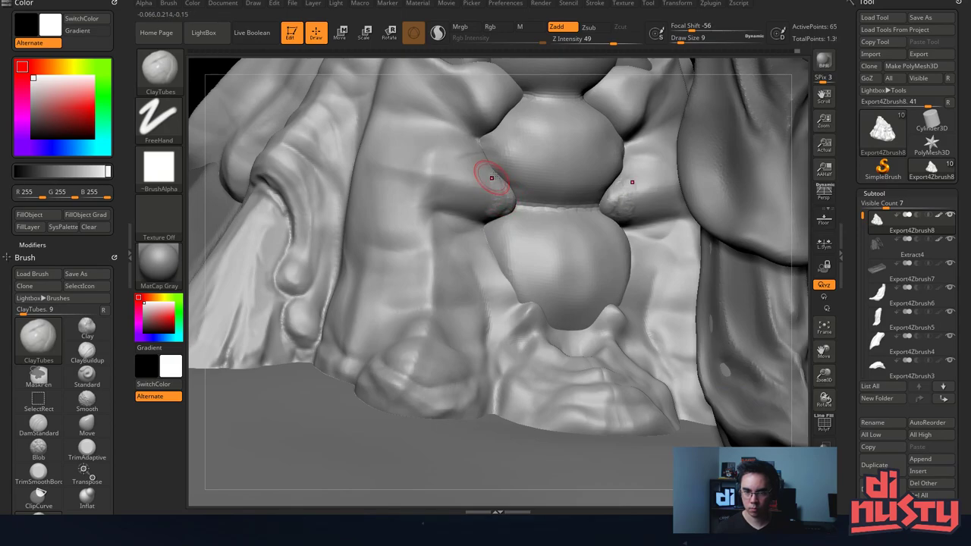
mouse_move(481, 203)
left_mouse_down()
mouse_move(466, 182)
mouse_move(498, 212)
left_mouse_up()
left_click_drag(497, 173, 491, 199, "shift")
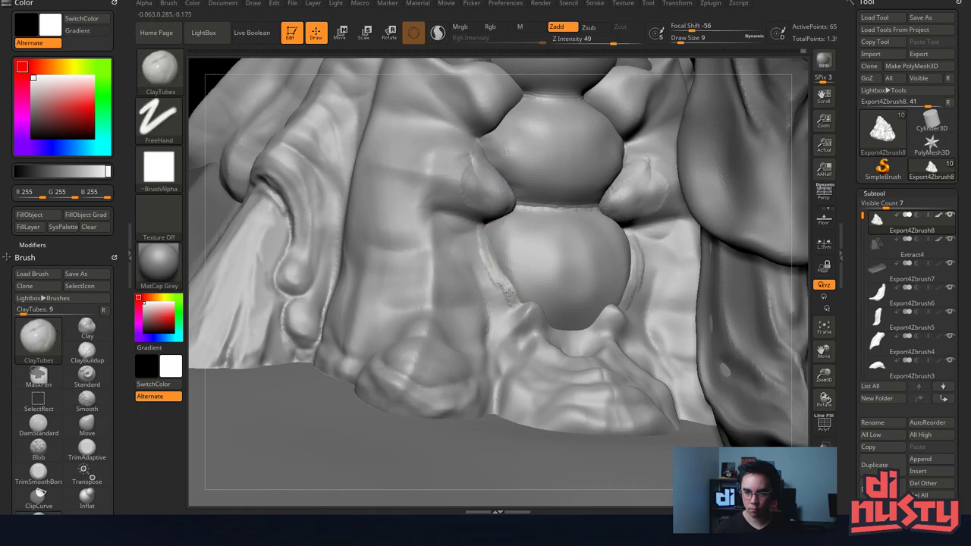
Build up the ridge and small knob bordering the lowest segment with ClayTubes, and smooth them into the base.
mouse_move(509, 293)
left_mouse_down()
mouse_move(522, 326)
mouse_move(526, 316)
left_mouse_up()
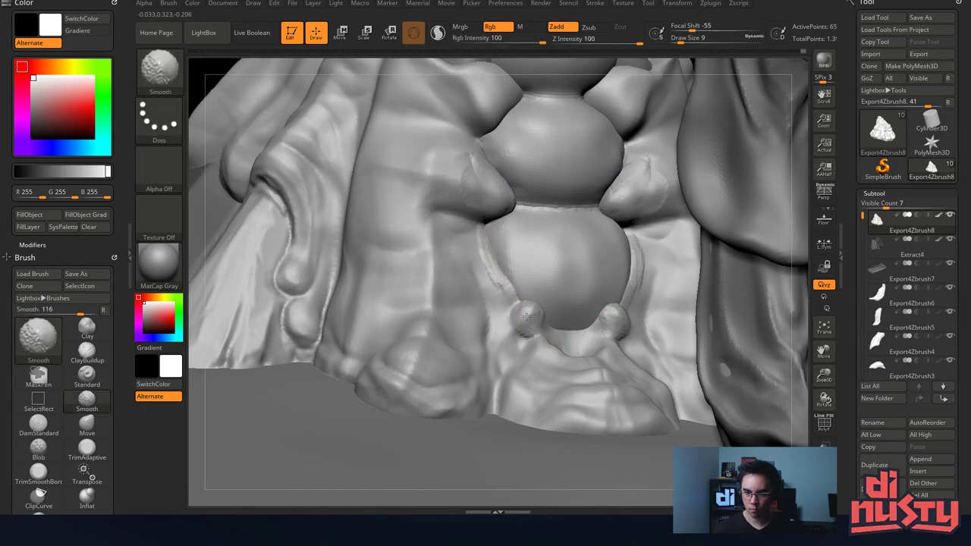
left_click_drag(491, 277, 490, 259)
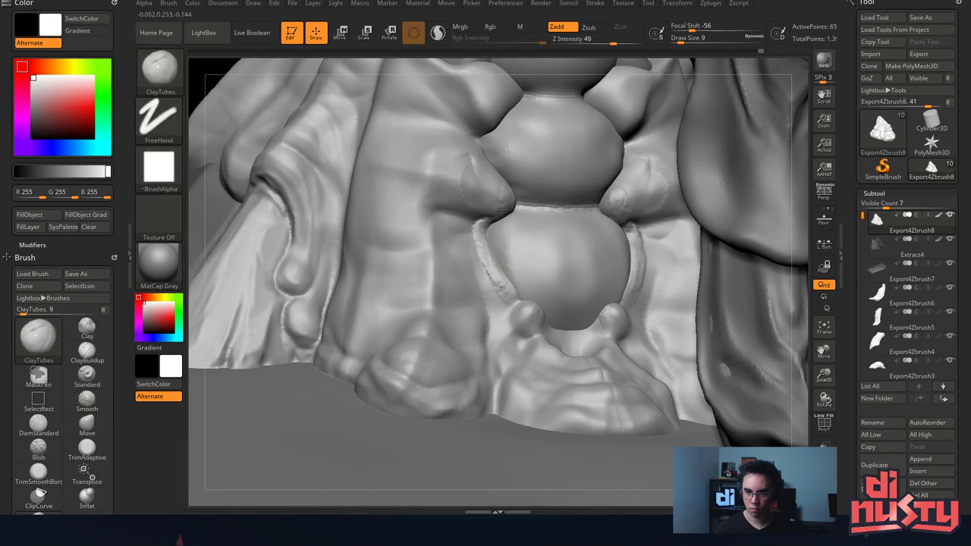
key("shift")
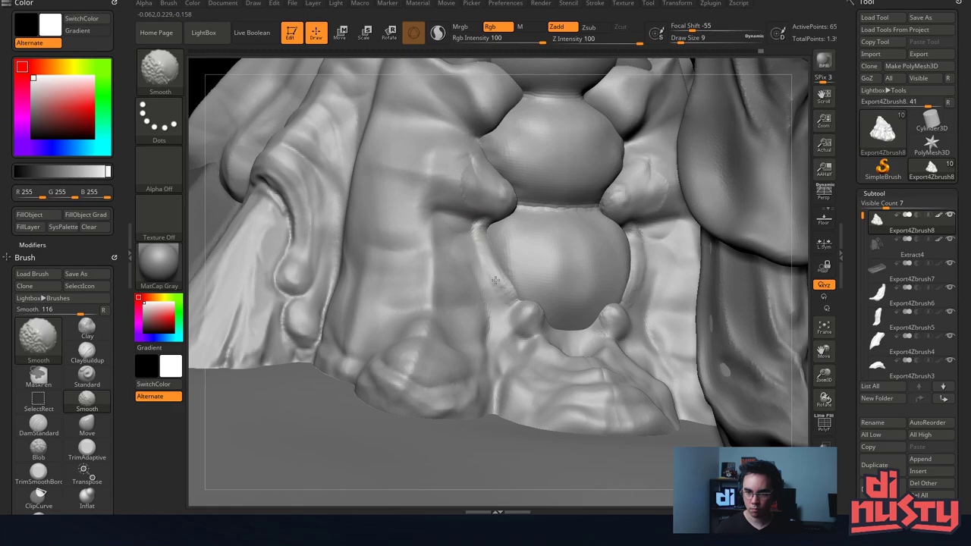
key("shift")
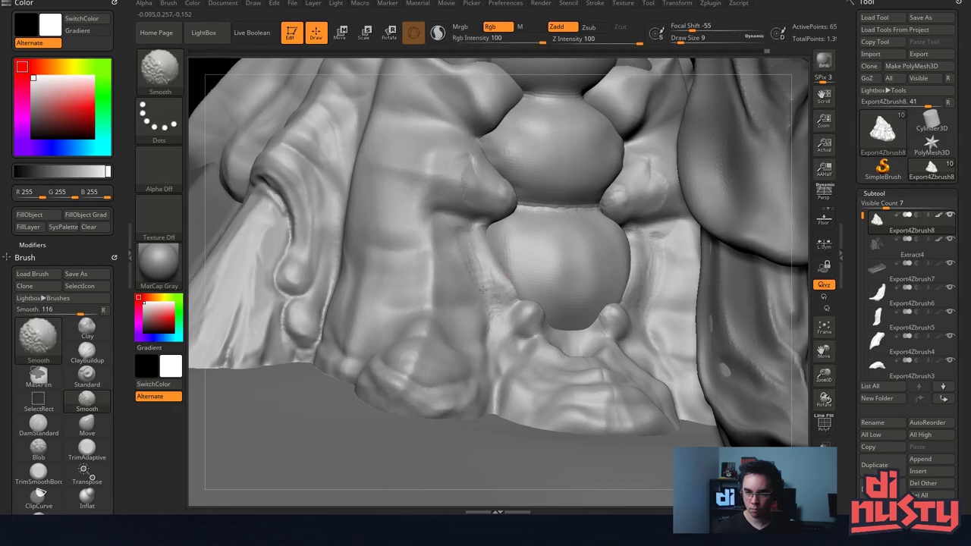
left_click_drag(510, 341, 525, 355, "shift")
right_click_drag(570, 301, 596, 429)
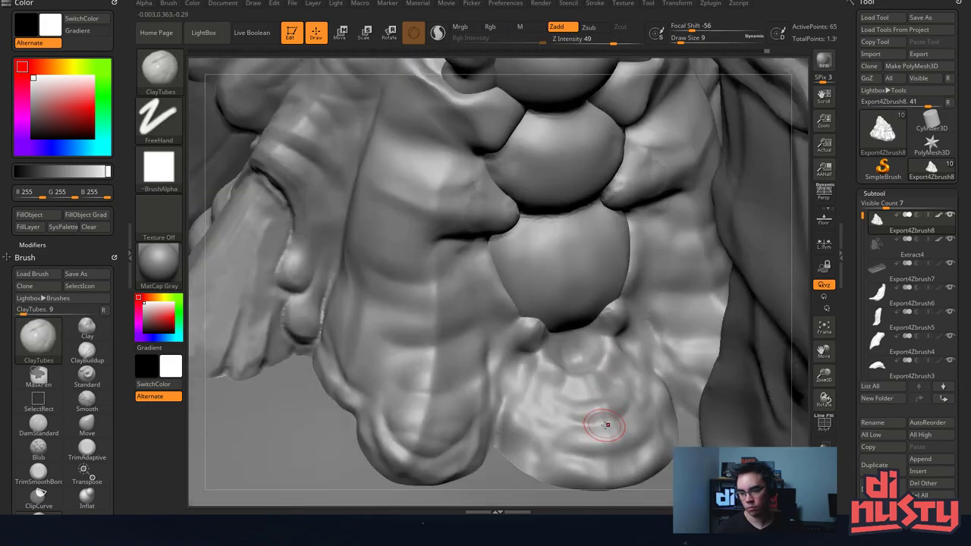
Smooth the upper side lobe's tip and reshape its upper edge around the segments with Move at draw size 39.
mouse_move(577, 232)
right_mouse_down("alt")
mouse_move(588, 286)
mouse_move(585, 204)
mouse_move(568, 296)
mouse_move(562, 256)
right_mouse_up("alt")
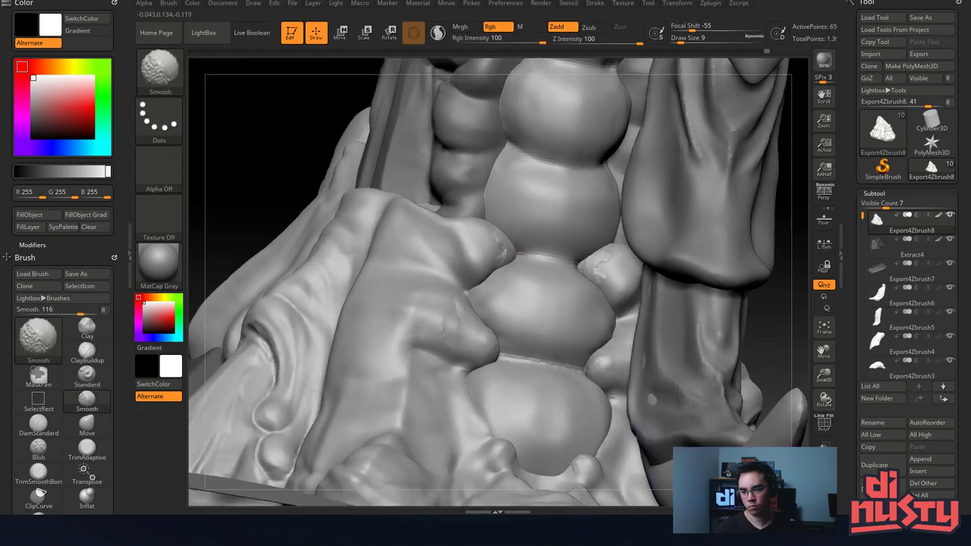
right_click_drag(485, 238, 496, 281)
key("b")
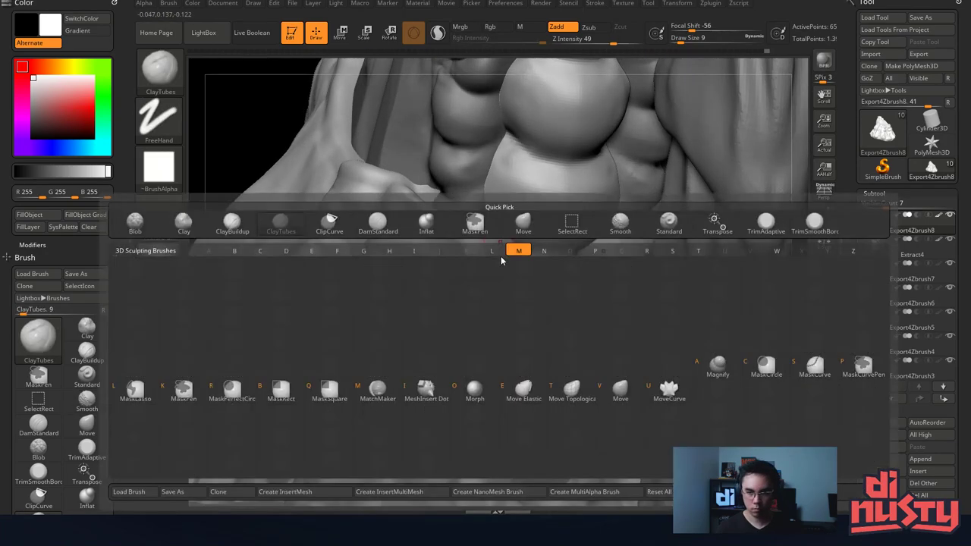
key("m")
key("v")
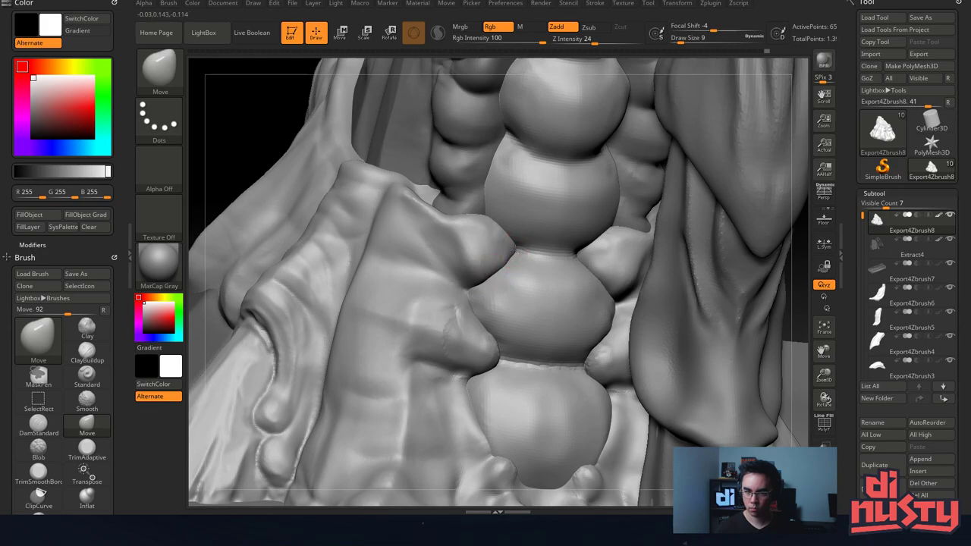
key("space")
left_click_drag(489, 239, 500, 226)
mouse_move(500, 226)
right_mouse_down()
mouse_move(511, 272)
mouse_move(488, 270)
mouse_move(444, 220)
right_mouse_up()
right_click_drag(452, 278, 433, 293)
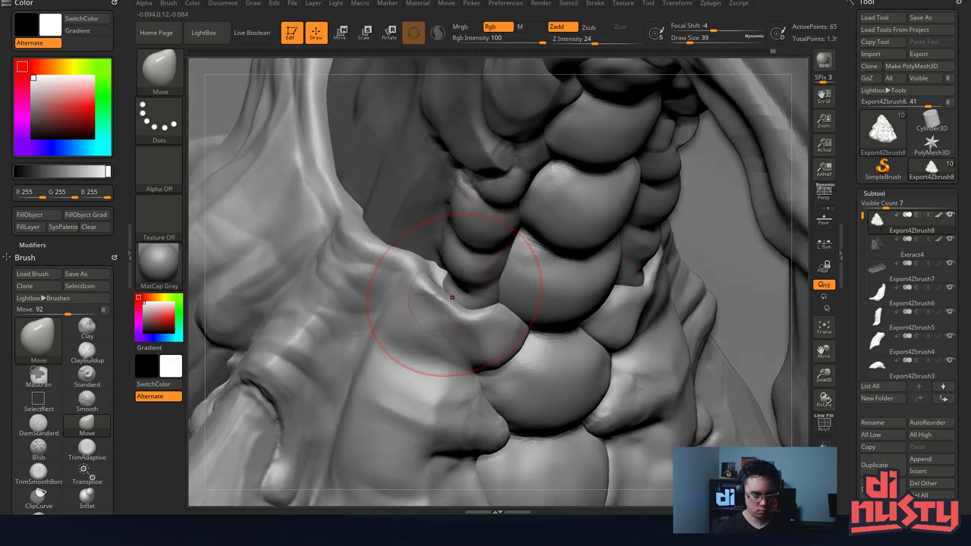
Build up the upper lobe's rim beside the small bulges with ClayBuildup at draw size 13, and smooth it.
key("b")
left_click(186, 224)
key("space")
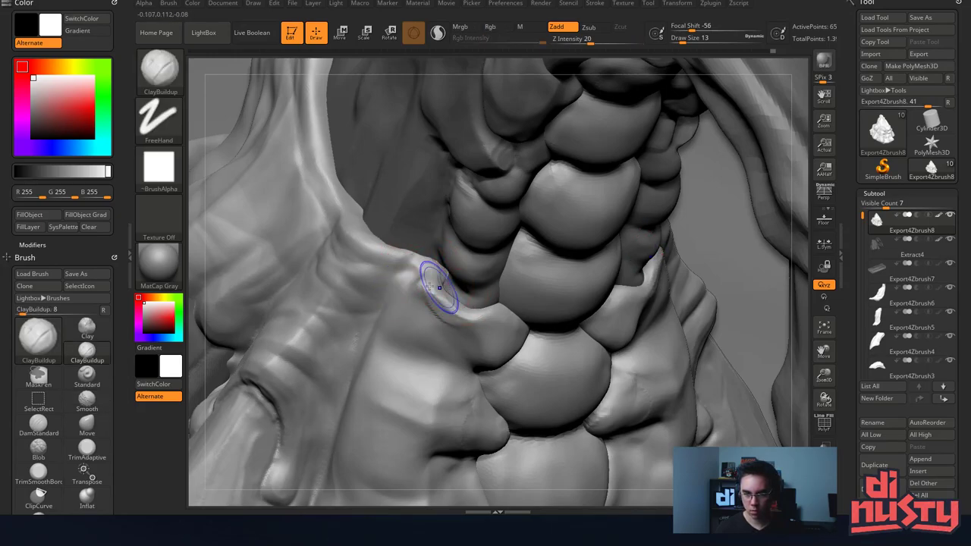
key("shift")
left_click_drag(415, 302, 420, 287)
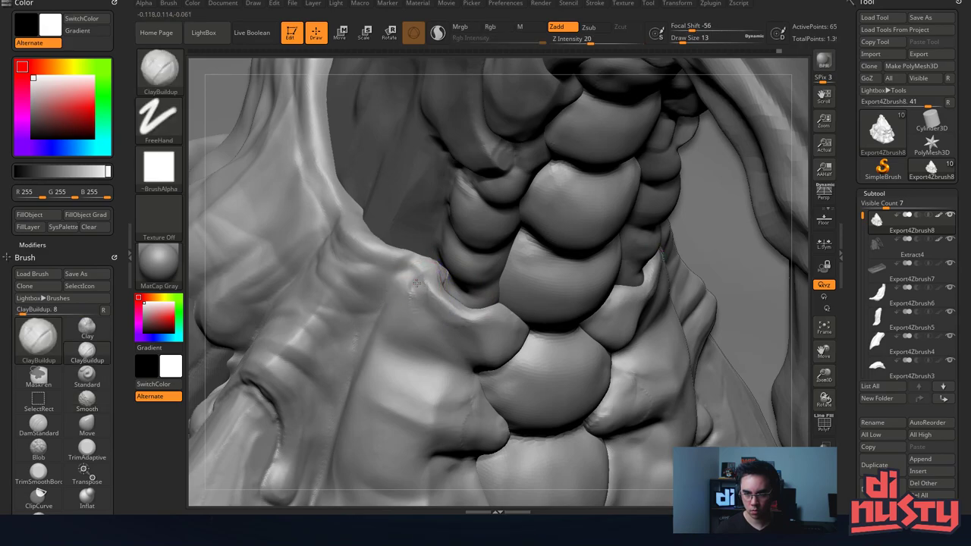
key("shift")
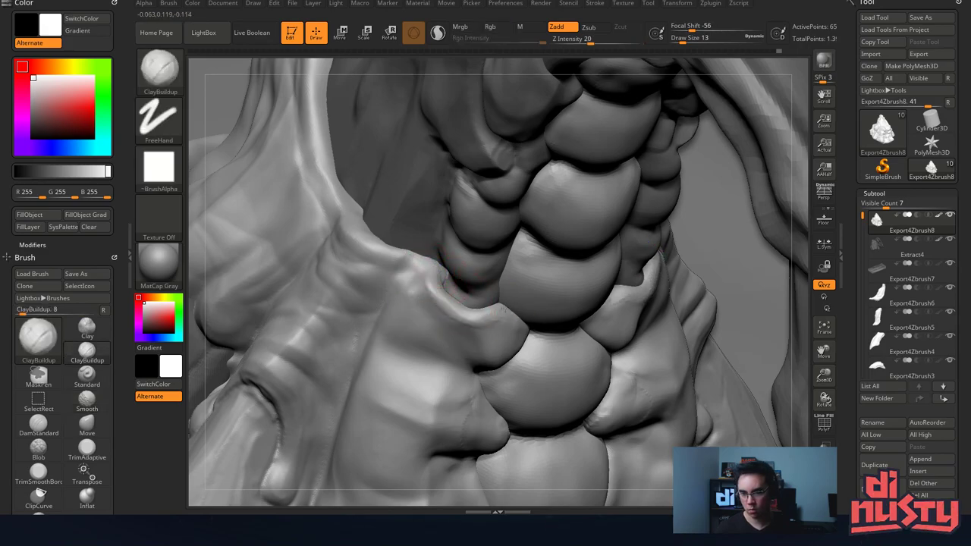
right_click_drag(526, 309, 508, 323)
key("shift")
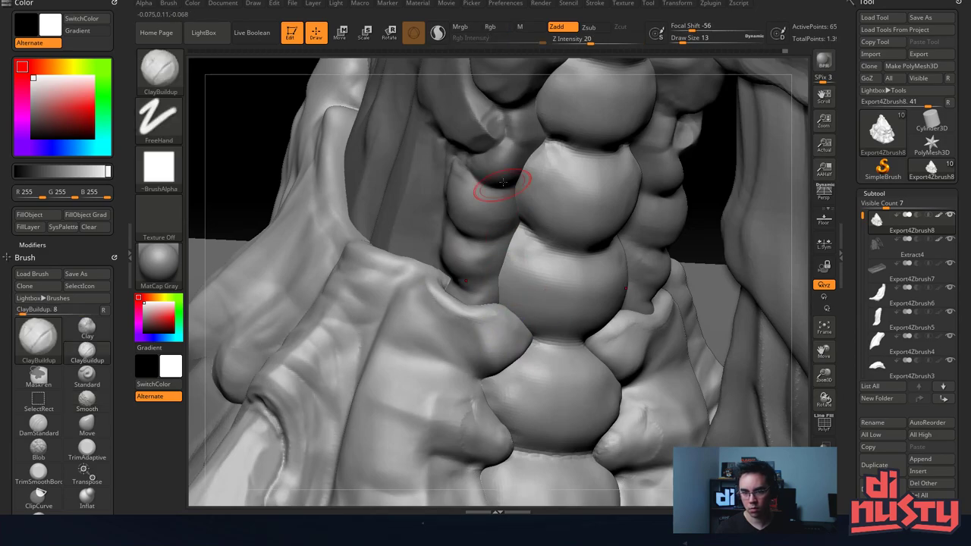
Sharpen the upper lobe's rim with DamStandard at draw size 9 and smooth the surface along its edge.
key("b")
key("d")
key("s")
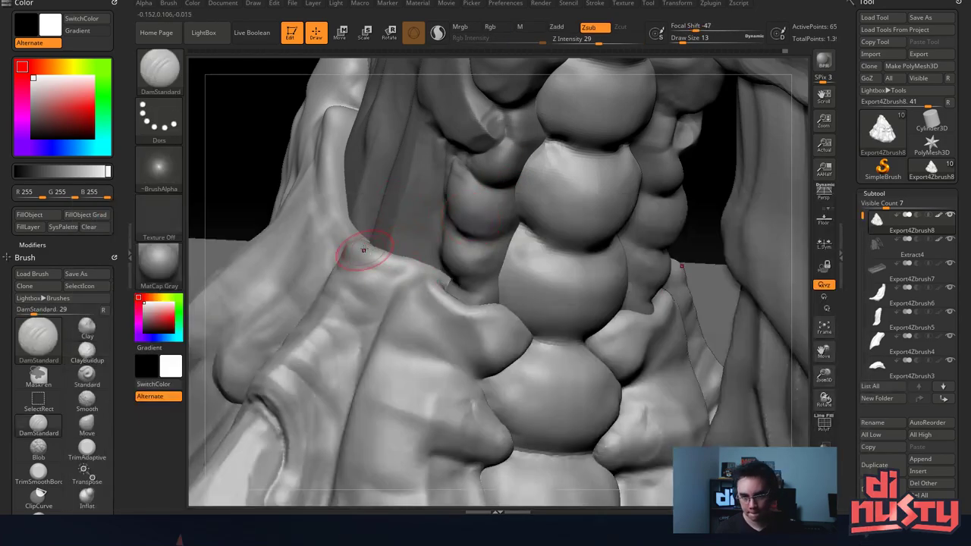
right_click_drag(435, 246, 416, 266)
key("space")
mouse_move(413, 268)
left_mouse_down()
mouse_move(341, 232)
mouse_move(369, 253)
left_mouse_up()
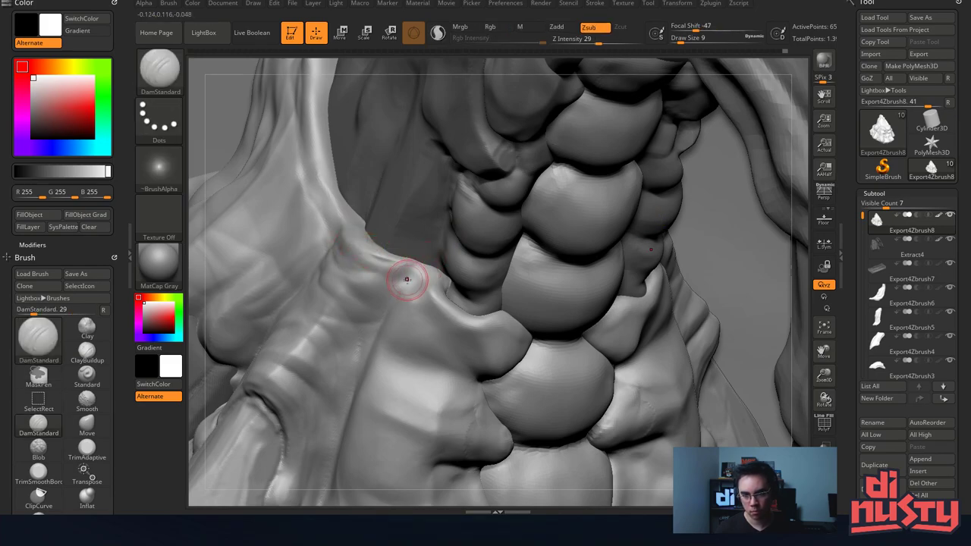
mouse_move(432, 307)
left_mouse_down("shift")
mouse_move(433, 282)
mouse_move(427, 288)
left_mouse_up("shift")
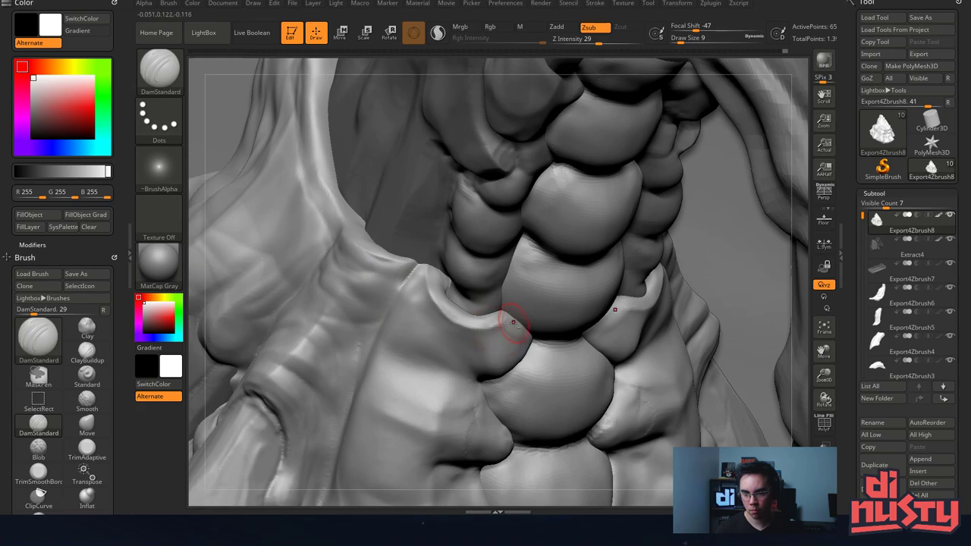
mouse_move(530, 346)
left_mouse_down("shift")
mouse_move(516, 318)
mouse_move(486, 322)
left_mouse_up("shift")
Flatten the upper side lobe's tip into angular facets with TrimSmoothBorder at draw size 33.
right_click_drag(472, 305, 473, 258)
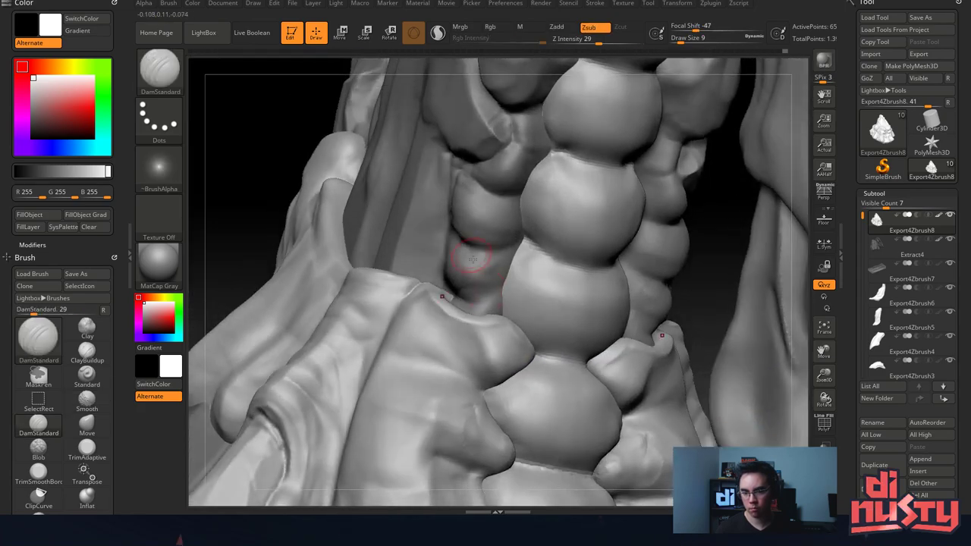
key("b")
left_click(840, 224)
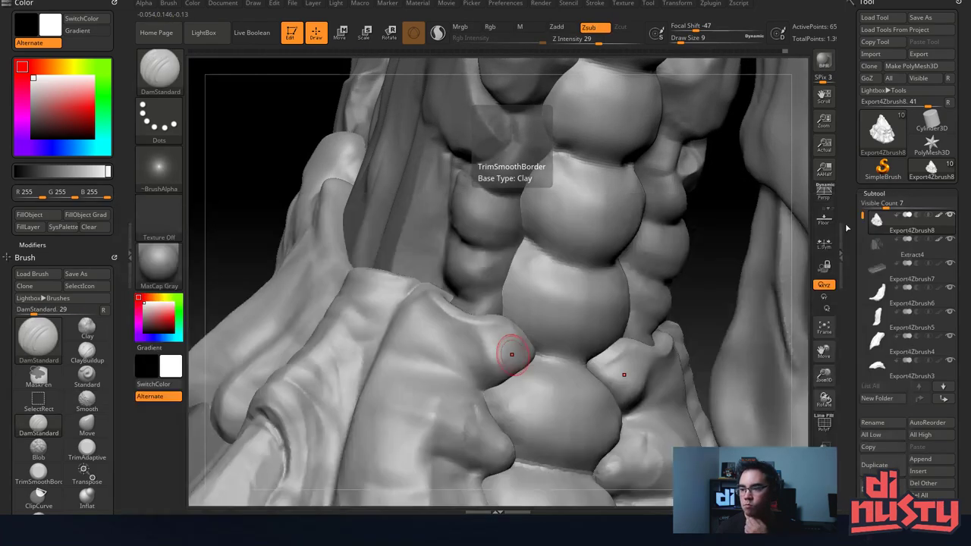
key("space")
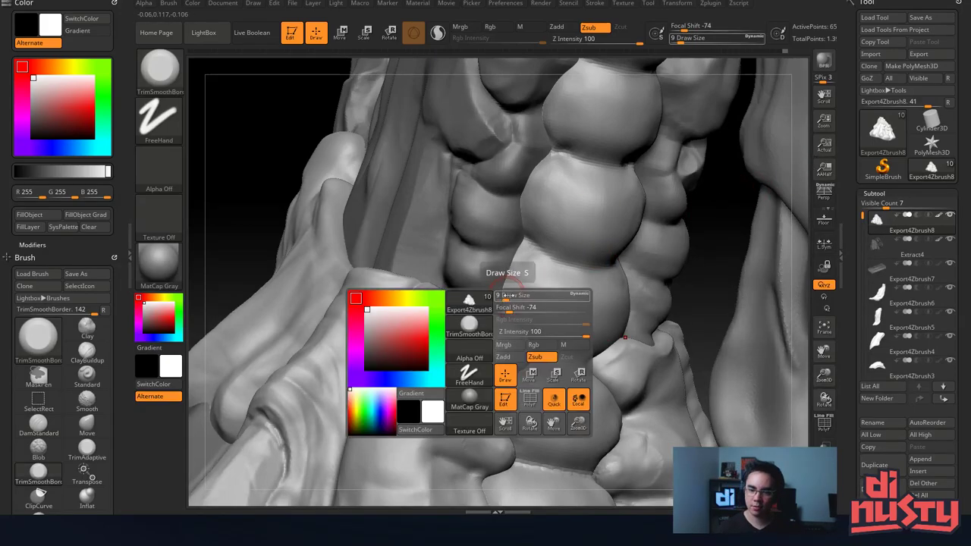
left_click_drag(504, 295, 512, 296)
mouse_move(510, 352)
left_mouse_down()
mouse_move(504, 329)
mouse_move(540, 348)
left_mouse_up()
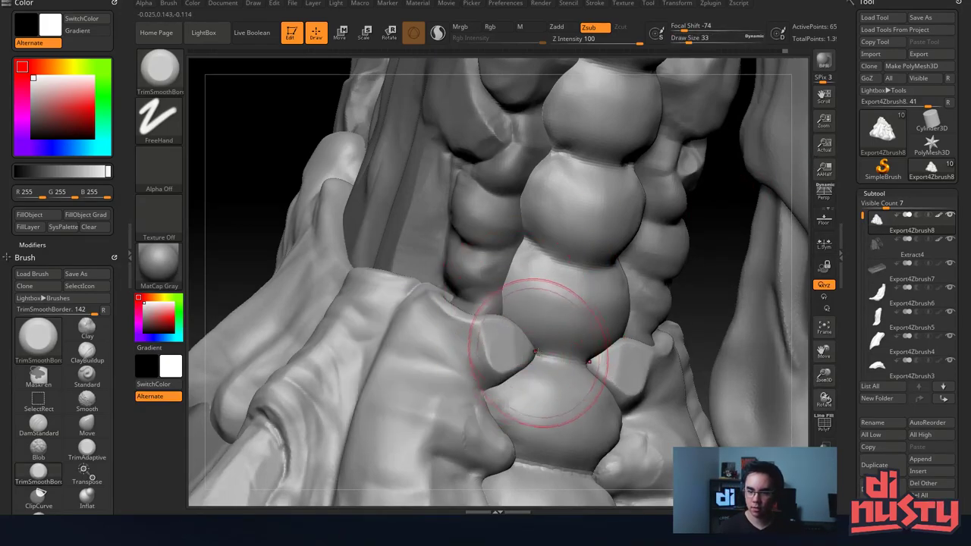
right_click_drag(540, 347, 478, 343)
left_click_drag(470, 343, 452, 326)
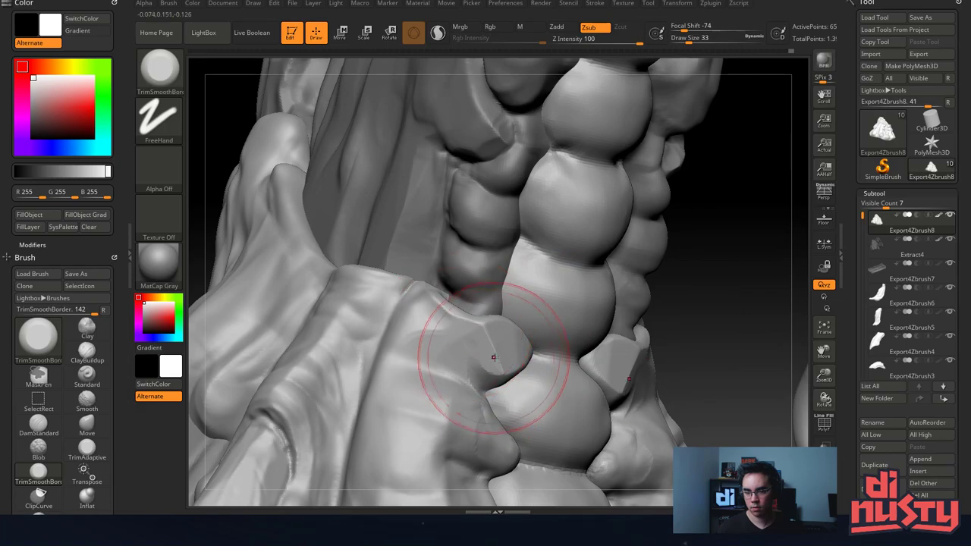
Select the segmented limb subtool and pull its small side bulges inward with Move at draw size 33.
mouse_move(493, 356)
right_mouse_down()
mouse_move(466, 281)
mouse_move(485, 391)
mouse_move(463, 390)
mouse_move(476, 405)
mouse_move(463, 323)
mouse_move(466, 330)
mouse_move(433, 307)
mouse_move(470, 308)
mouse_move(513, 228)
mouse_move(606, 302)
mouse_move(496, 297)
mouse_move(501, 284)
mouse_move(541, 278)
mouse_move(421, 280)
right_mouse_up()
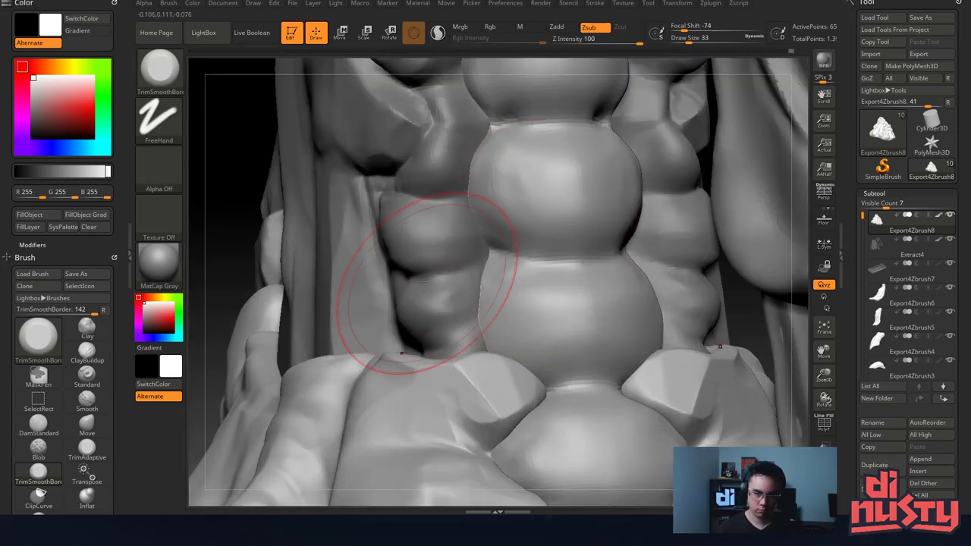
left_click(509, 275, "alt")
key("b")
key("m")
key("v")
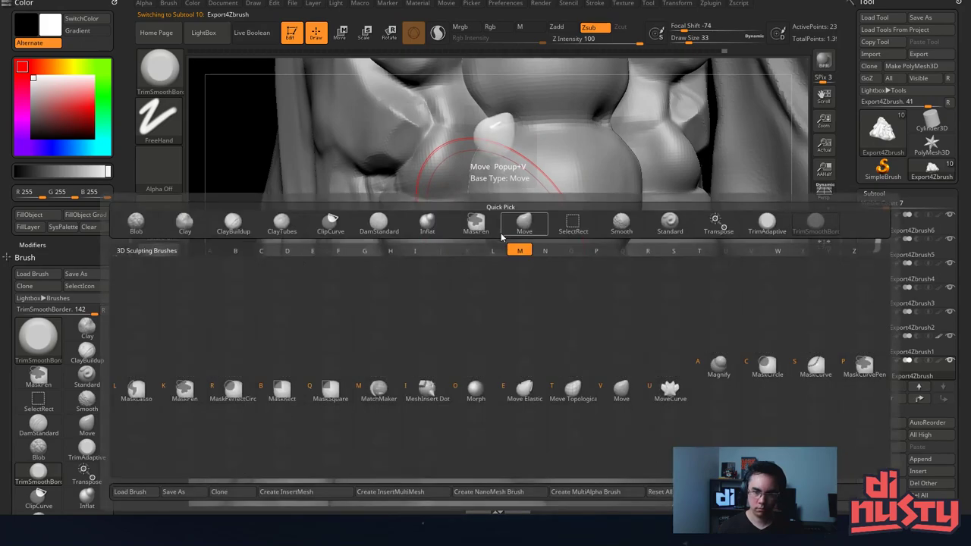
key("space")
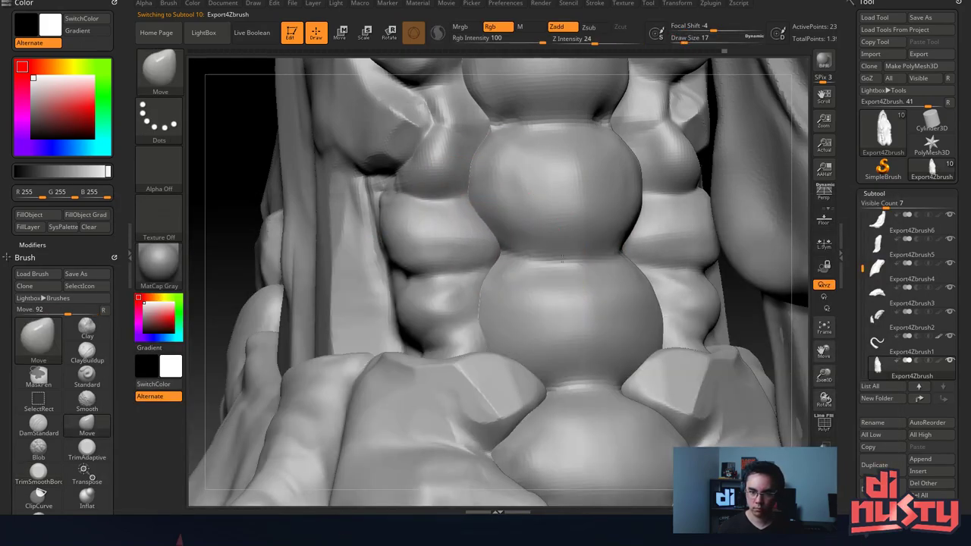
key("space")
left_click_drag(448, 259, 454, 258)
mouse_move(398, 248)
left_mouse_down()
mouse_move(416, 226)
mouse_move(438, 220)
mouse_move(429, 208)
mouse_move(438, 204)
left_mouse_up()
left_click_drag(439, 131, 458, 128)
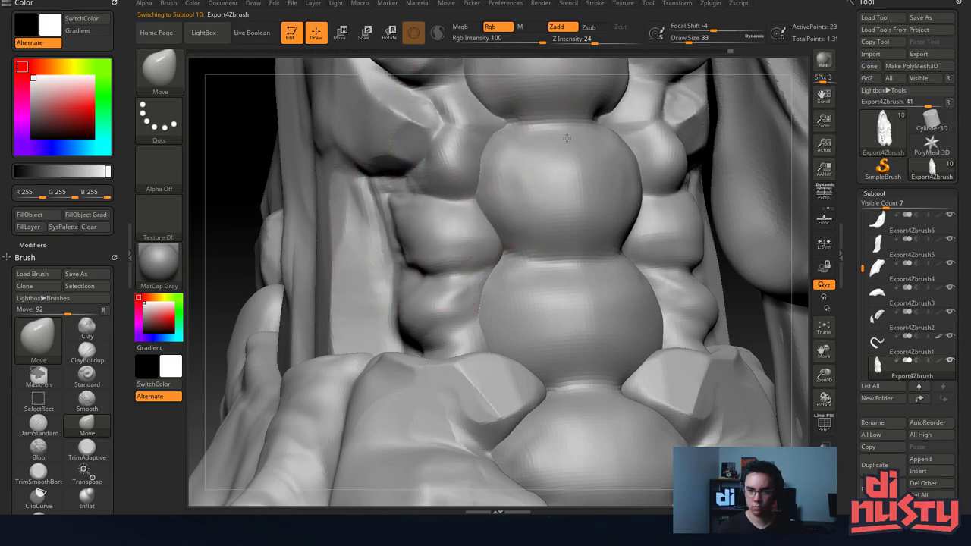
Adjust the outlines of the central segments and the lowest side bulge with the Move brush.
left_click_drag(566, 138, 601, 123)
mouse_move(466, 201)
left_mouse_down()
mouse_move(484, 144)
mouse_move(481, 160)
left_mouse_up()
left_click_drag(487, 254, 515, 263)
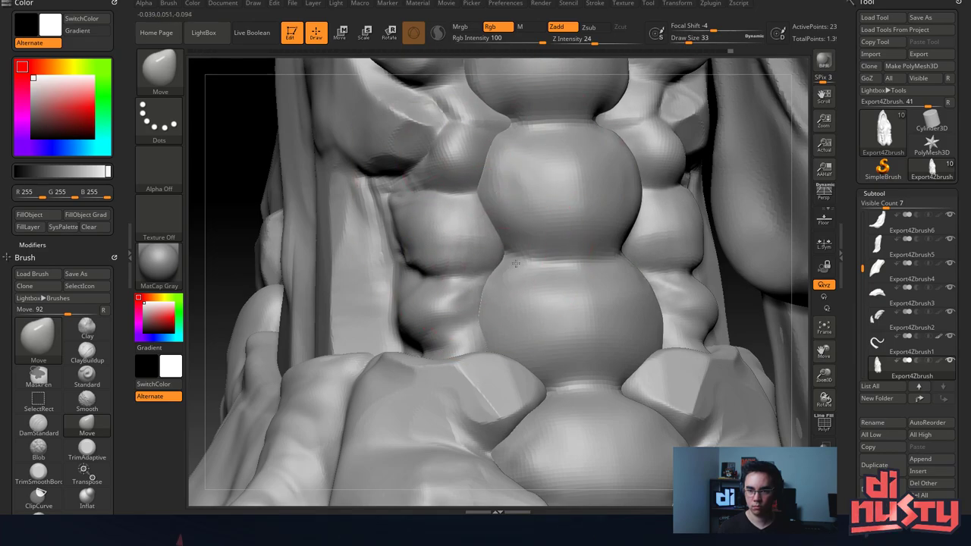
mouse_move(470, 308)
left_mouse_down()
mouse_move(465, 319)
mouse_move(412, 325)
left_mouse_up()
Fill out the two lower side bulges with ClayTubes at draw size 14 and smooth them.
key("space")
left_click(457, 315)
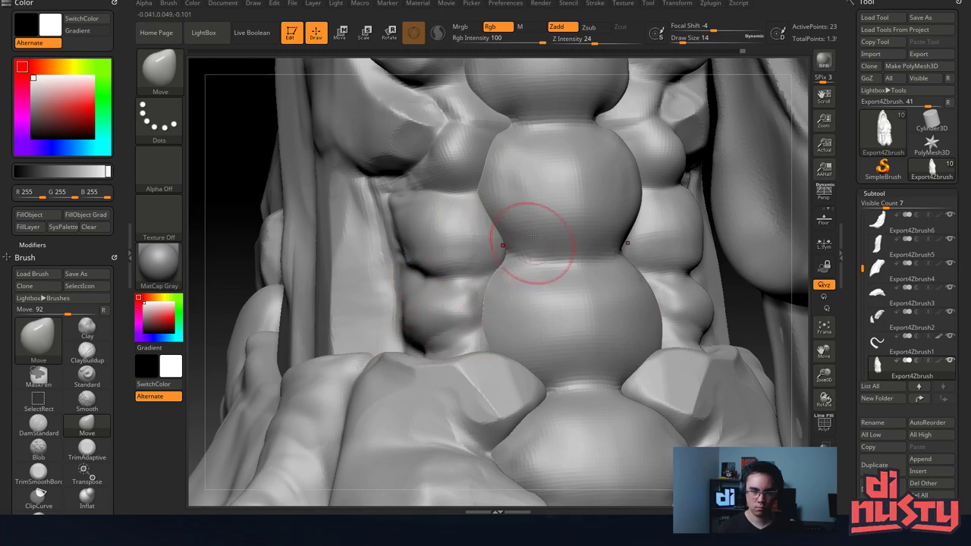
key("b")
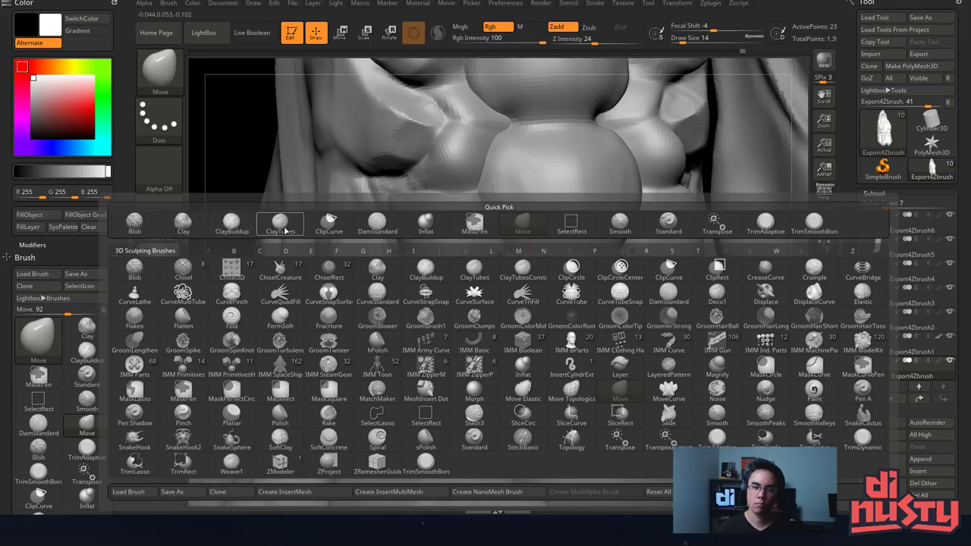
left_click(280, 221)
key("space")
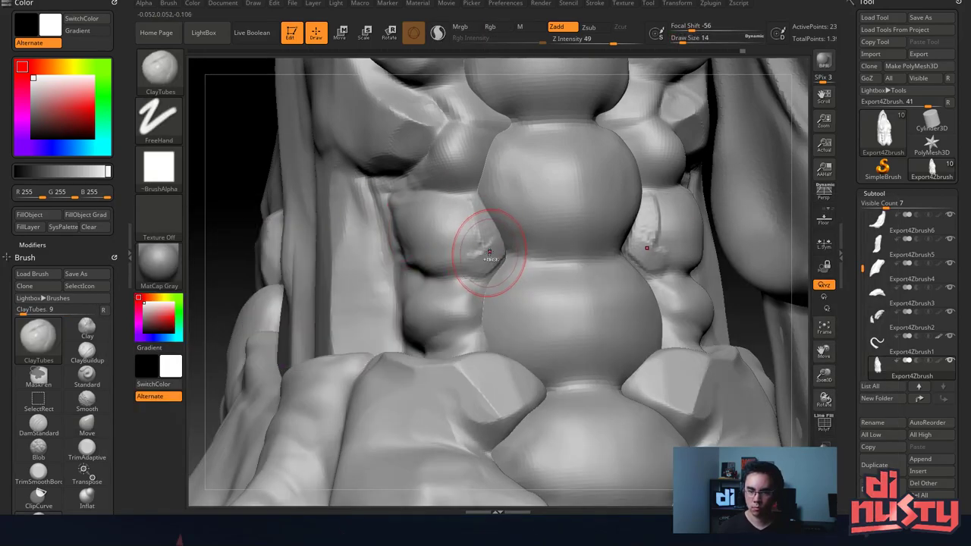
mouse_move(463, 224)
left_mouse_down("shift")
mouse_move(470, 248)
mouse_move(480, 241)
left_mouse_up("shift")
mouse_move(453, 294)
left_mouse_down()
mouse_move(456, 336)
mouse_move(472, 341)
mouse_move(429, 322)
left_mouse_up()
mouse_move(426, 334)
left_mouse_down()
mouse_move(430, 347)
mouse_move(462, 310)
mouse_move(444, 296)
mouse_move(461, 315)
mouse_move(445, 334)
left_mouse_up()
mouse_move(454, 311)
left_mouse_down("shift")
mouse_move(472, 318)
mouse_move(461, 322)
left_mouse_up("shift")
left_click_drag(453, 253, 474, 241, "shift")
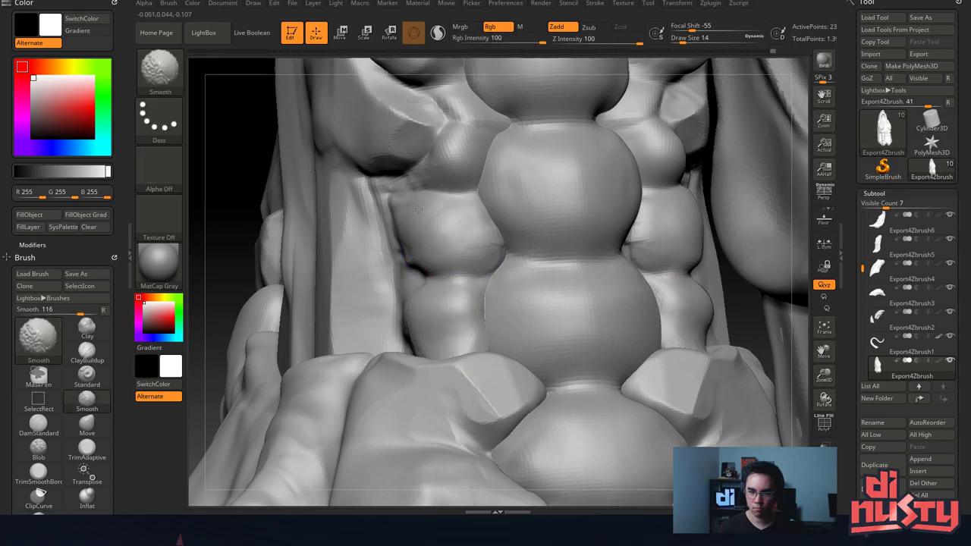
Round the middle side bulge and the small bulge above it with ClayTubes, smoothing the strokes.
left_click_drag(458, 202, 436, 263)
mouse_move(431, 212)
left_mouse_down()
mouse_move(450, 247)
mouse_move(427, 208)
left_mouse_up()
right_click_drag(461, 242, 485, 210, "alt")
left_click_drag(450, 208, 446, 241)
left_click_drag(436, 228, 453, 229, "shift")
right_click_drag(453, 230, 460, 190)
mouse_move(458, 189)
left_mouse_down()
mouse_move(453, 151)
mouse_move(449, 179)
mouse_move(453, 154)
mouse_move(489, 179)
mouse_move(463, 171)
mouse_move(459, 150)
mouse_move(446, 175)
left_mouse_up()
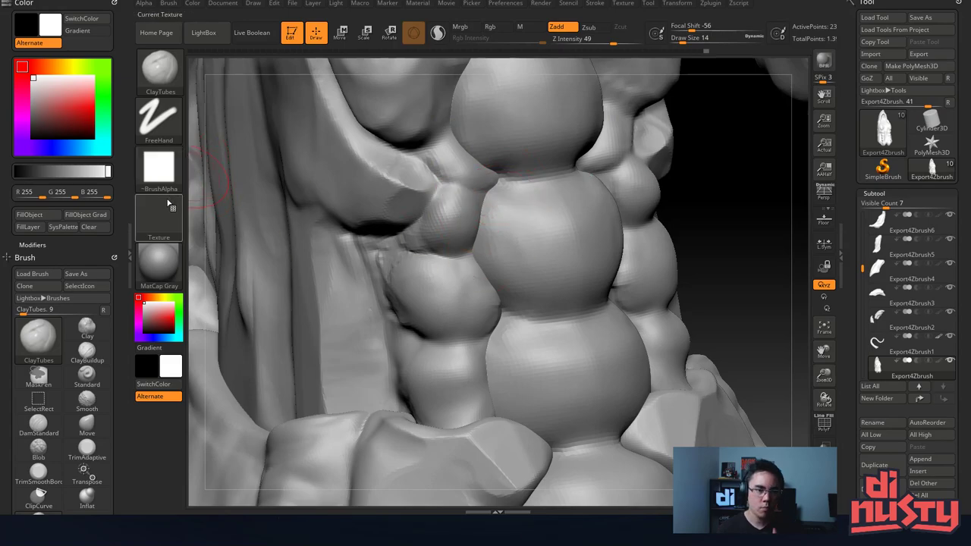
Carve creases between the small upper side bulges and the central segments with DamStandard at draw size 12.
left_click(173, 88)
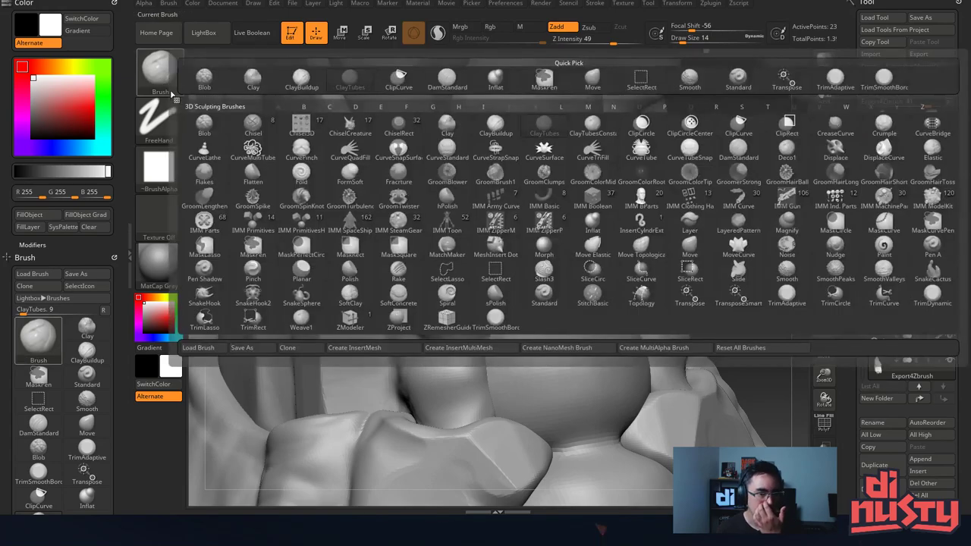
left_click(448, 77)
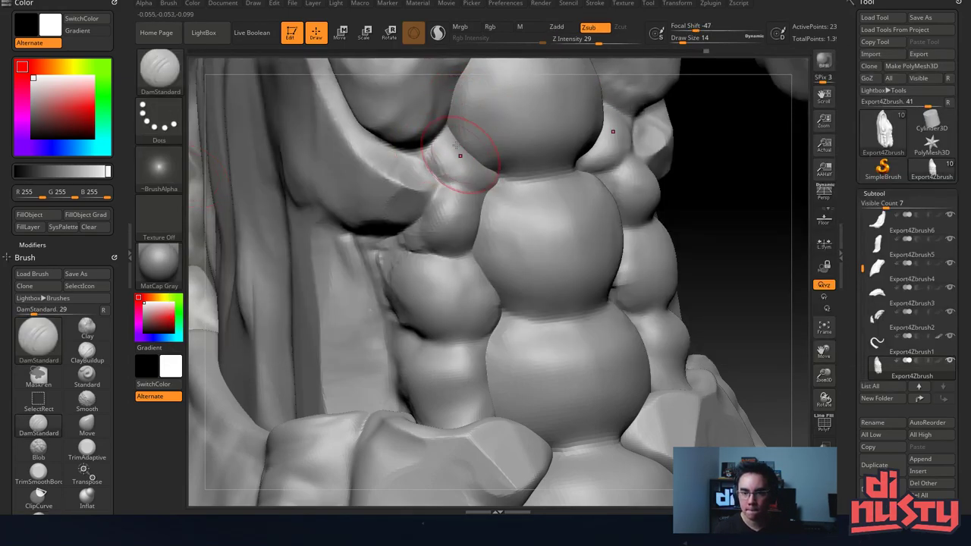
right_click_drag(478, 161, 419, 160)
key("space")
mouse_move(470, 149)
left_mouse_down()
mouse_move(443, 186)
mouse_move(491, 194)
left_mouse_up()
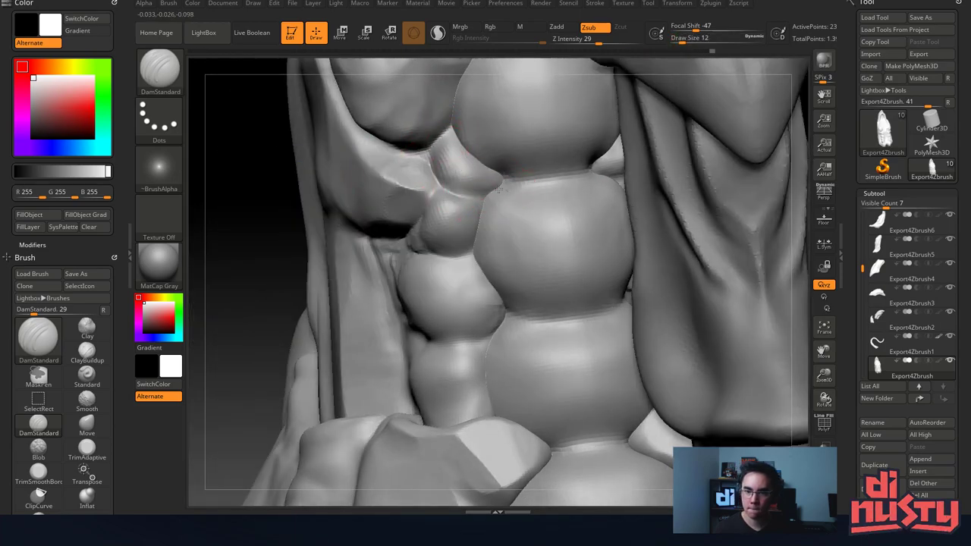
Cut defining creases around the outer edges of the middle and lowest side bulges with DamStandard.
right_click_drag(444, 242, 404, 233)
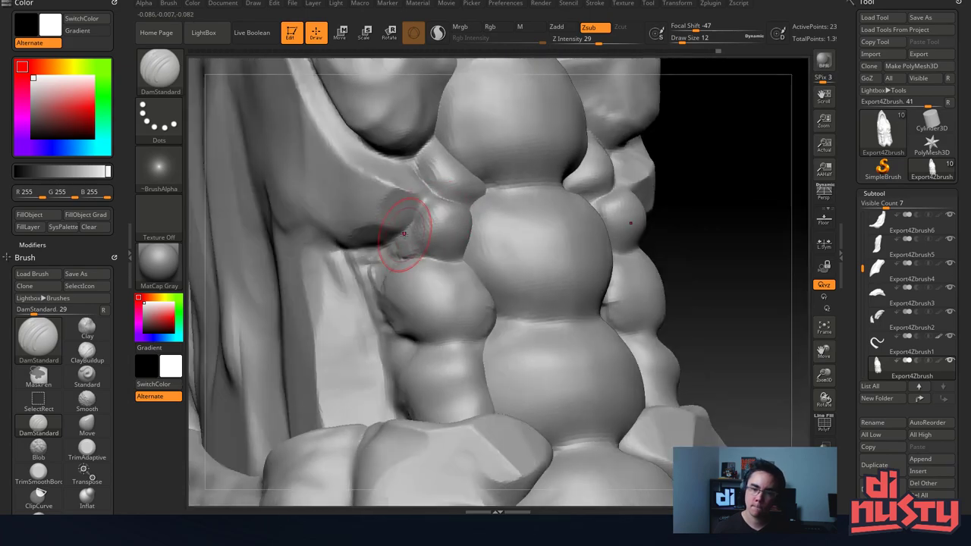
mouse_move(449, 259)
left_mouse_down()
mouse_move(398, 250)
mouse_move(360, 258)
mouse_move(393, 345)
left_mouse_up()
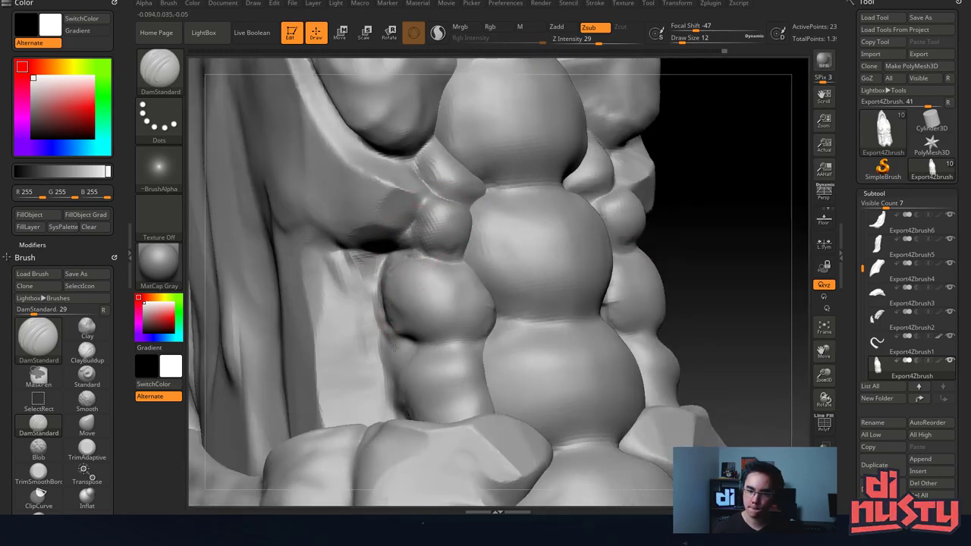
left_click_drag(376, 282, 393, 411)
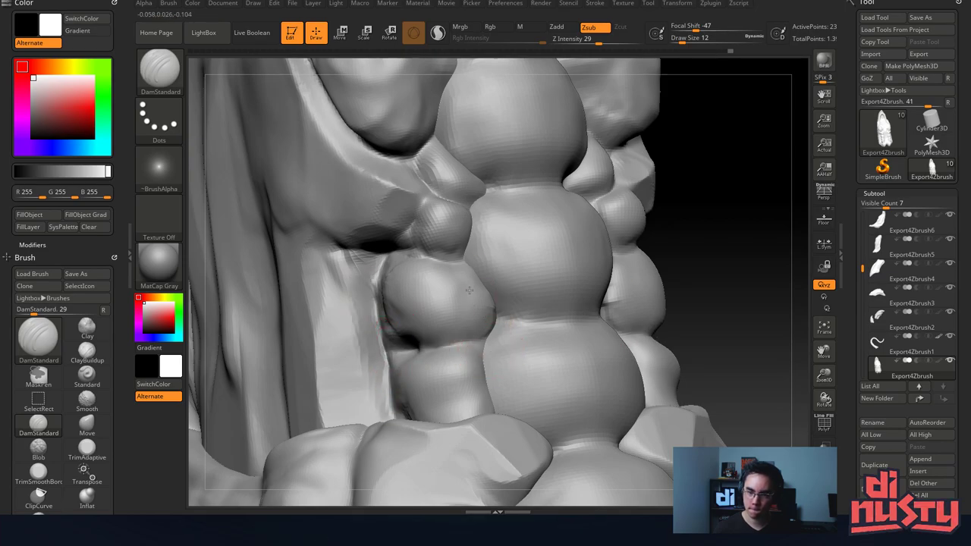
Deepen the crease between the two lowest side bulges, smooth around the lowest bulge, and undo the last stroke.
mouse_move(470, 290)
right_mouse_down()
mouse_move(498, 271)
mouse_move(494, 238)
right_mouse_up()
key("shift")
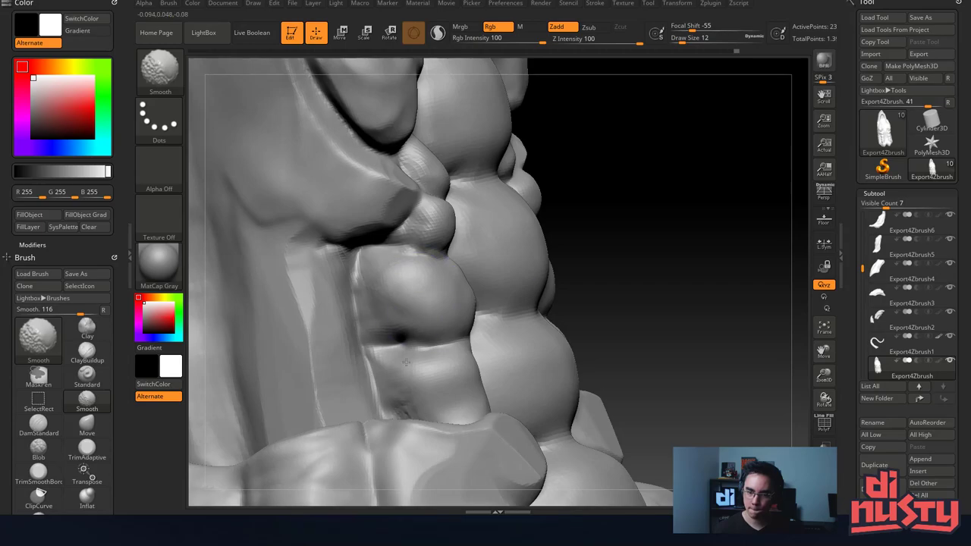
mouse_move(398, 341)
left_mouse_down()
mouse_move(357, 294)
mouse_move(373, 332)
left_mouse_up()
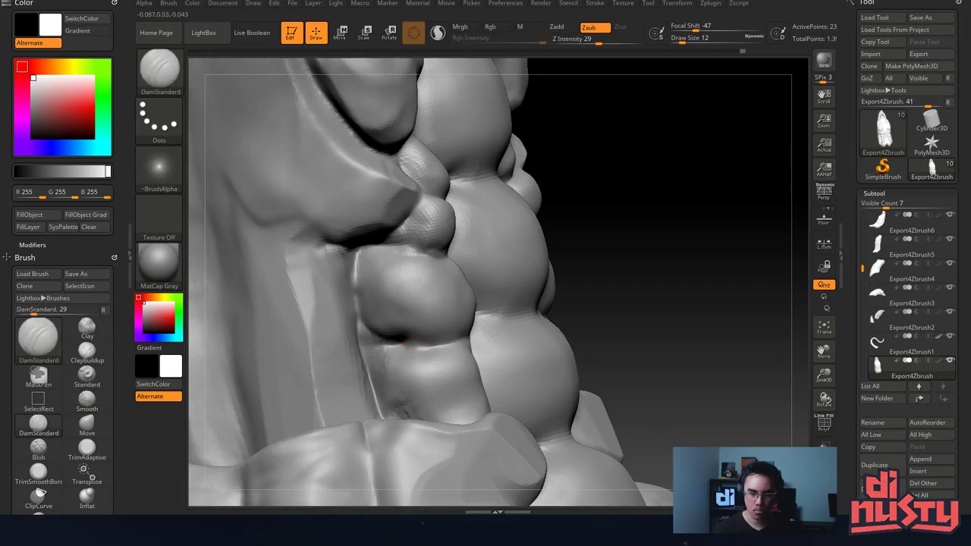
key("shift")
left_click_drag(446, 419, 450, 411, "shift")
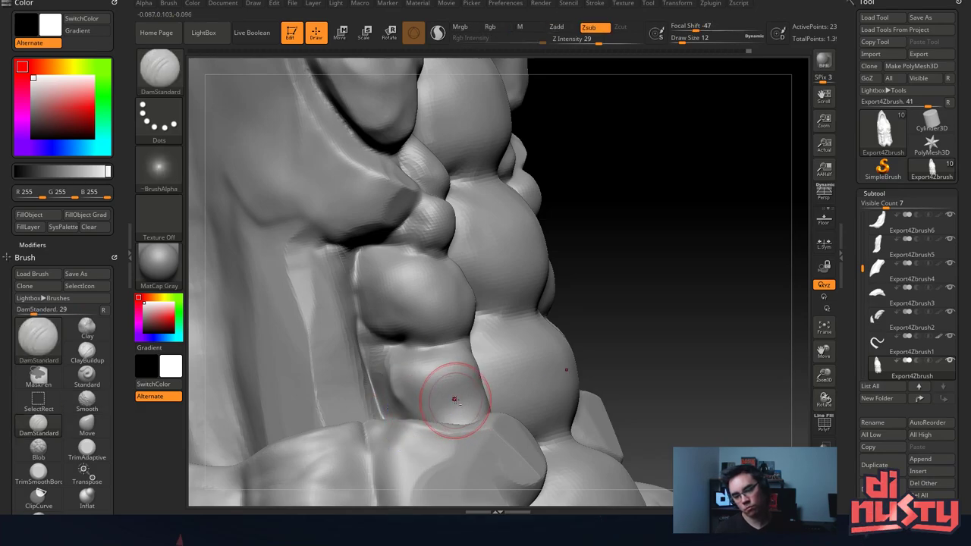
key("ctrl+z")
Examine the whole leg from several sides, including the base and the overlapping plates along the arch.
mouse_move(424, 270)
right_mouse_down("ctrl")
mouse_move(453, 231)
mouse_move(536, 260)
mouse_move(497, 300)
mouse_move(527, 302)
right_mouse_up("ctrl")
key("shift")
right_click_drag(487, 412, 563, 369)
right_click_drag(552, 416, 613, 265)
right_click_drag(447, 224, 448, 176, "ctrl")
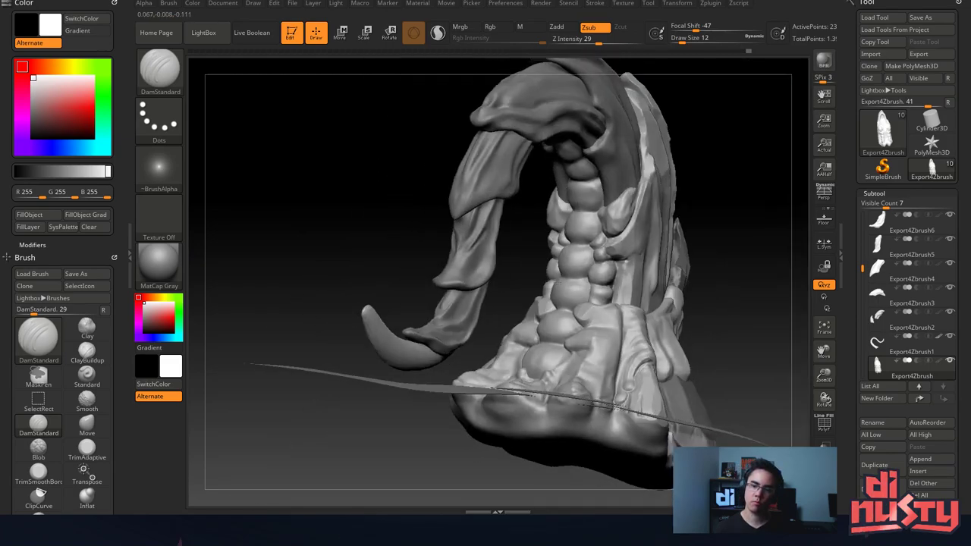
mouse_move(464, 282)
right_mouse_down()
mouse_move(658, 286)
mouse_move(671, 225)
mouse_move(763, 129)
right_mouse_up()
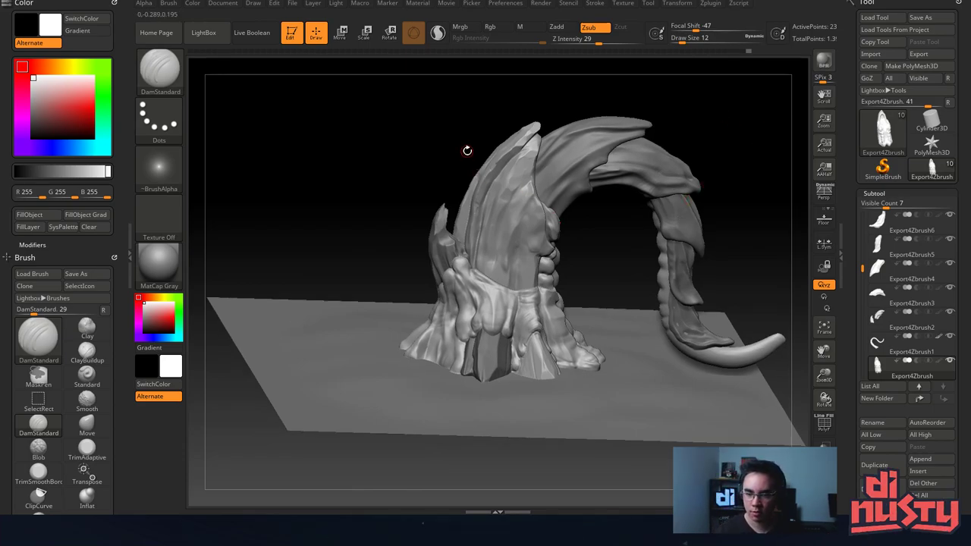
left_click(448, 241, "alt")
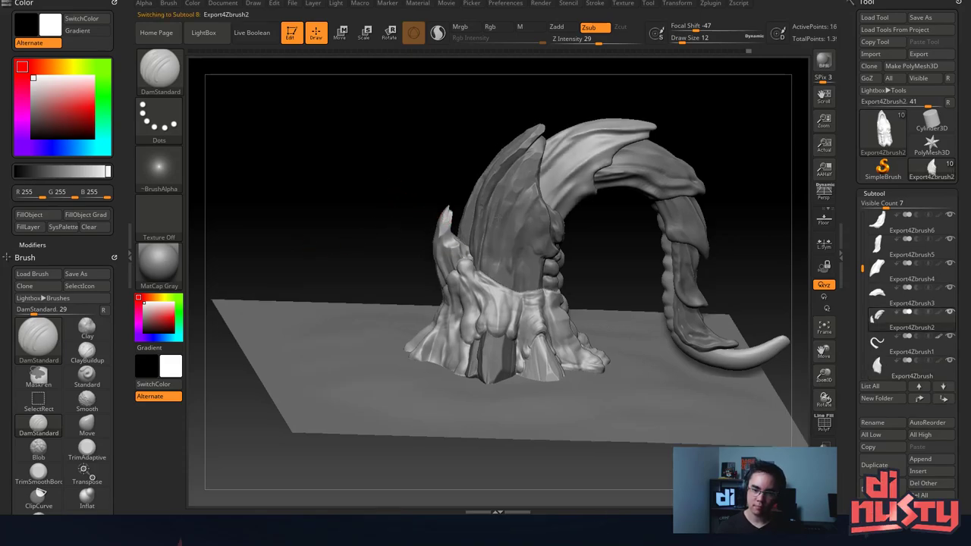
mouse_move(403, 167)
right_mouse_down("alt")
mouse_move(465, 166)
mouse_move(478, 191)
mouse_move(558, 236)
mouse_move(578, 200)
mouse_move(511, 217)
mouse_move(528, 192)
mouse_move(479, 219)
mouse_move(545, 217)
right_mouse_up("alt")
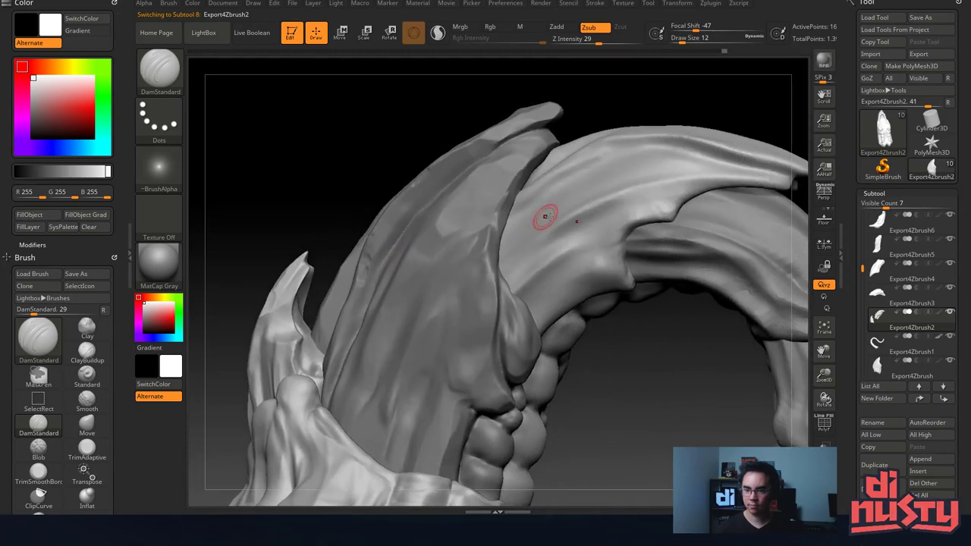
right_click_drag(638, 227, 530, 212)
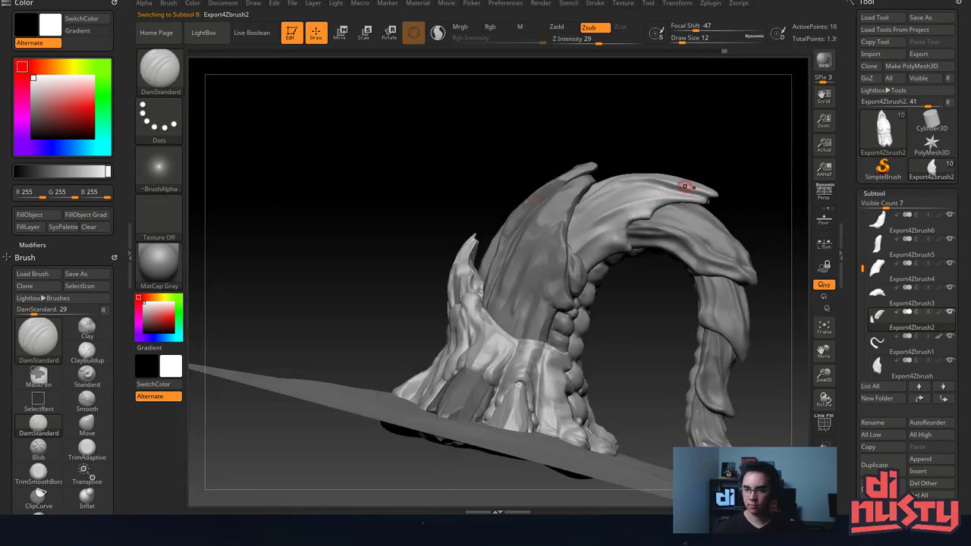
mouse_move(685, 185)
right_mouse_down()
mouse_move(554, 220)
mouse_move(545, 186)
mouse_move(516, 266)
mouse_move(487, 217)
mouse_move(470, 236)
mouse_move(511, 247)
mouse_move(485, 261)
right_mouse_up()
Make the arch's second plate, Export4Zbrush2, the active subtool and bring its notched edge into view.
left_click(391, 353, "alt")
mouse_move(379, 345)
right_mouse_down()
mouse_move(421, 349)
mouse_move(445, 237)
right_mouse_up()
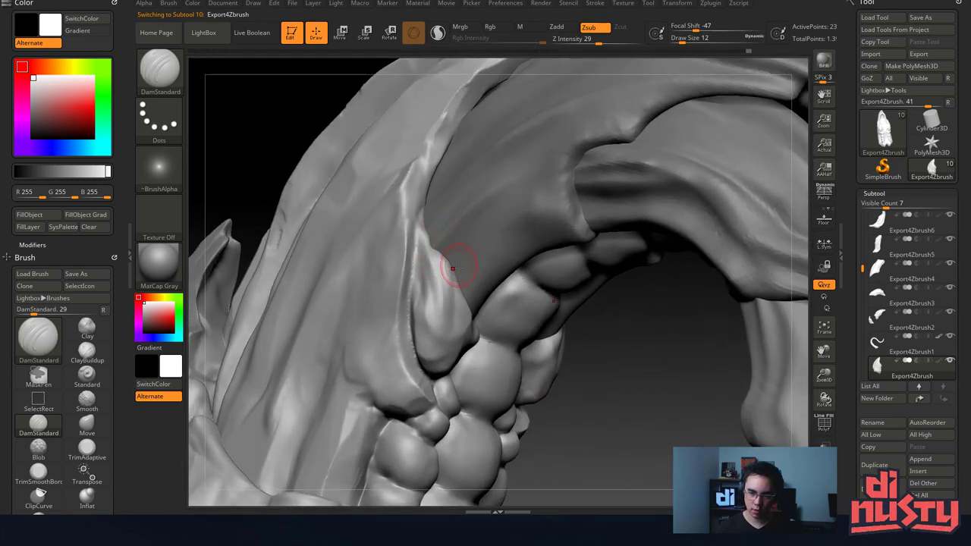
left_click(519, 214, "alt")
mouse_move(520, 214)
right_mouse_down()
mouse_move(539, 184)
mouse_move(513, 205)
right_mouse_up()
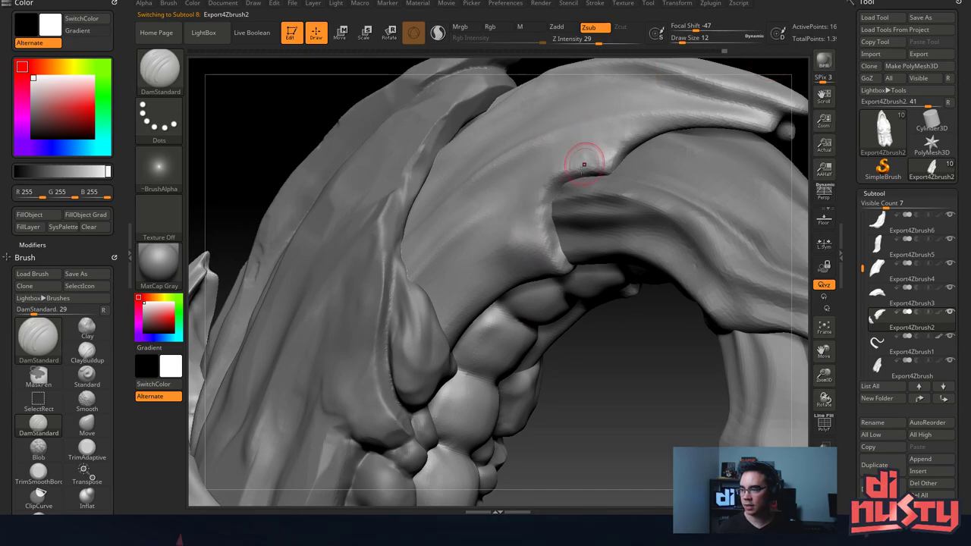
right_click_drag(541, 198, 622, 179)
Try the TrimSmoothBorder brush on the plate's notched edge and return to the TrimAdaptive brush.
key("b")
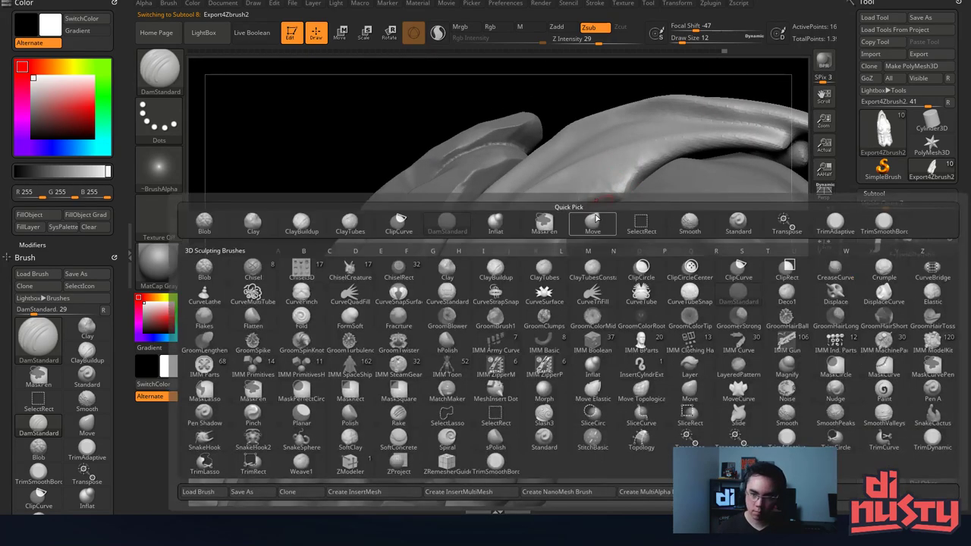
left_click(836, 226)
key("b")
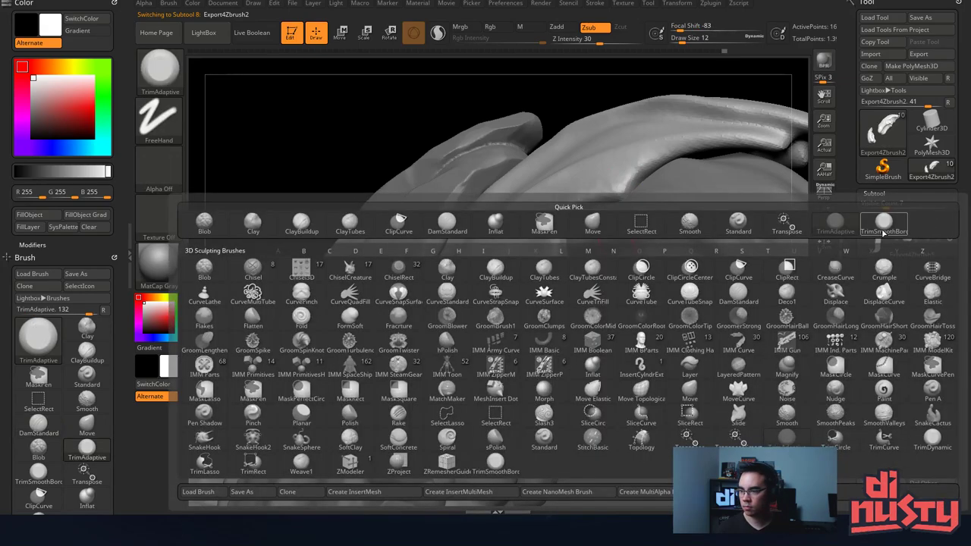
key("t")
key("s")
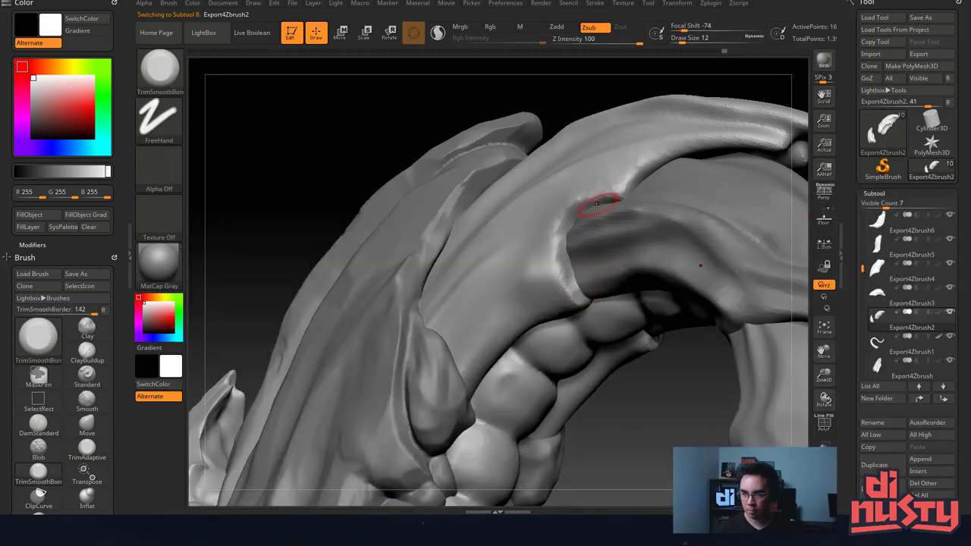
key("b")
left_click(836, 226)
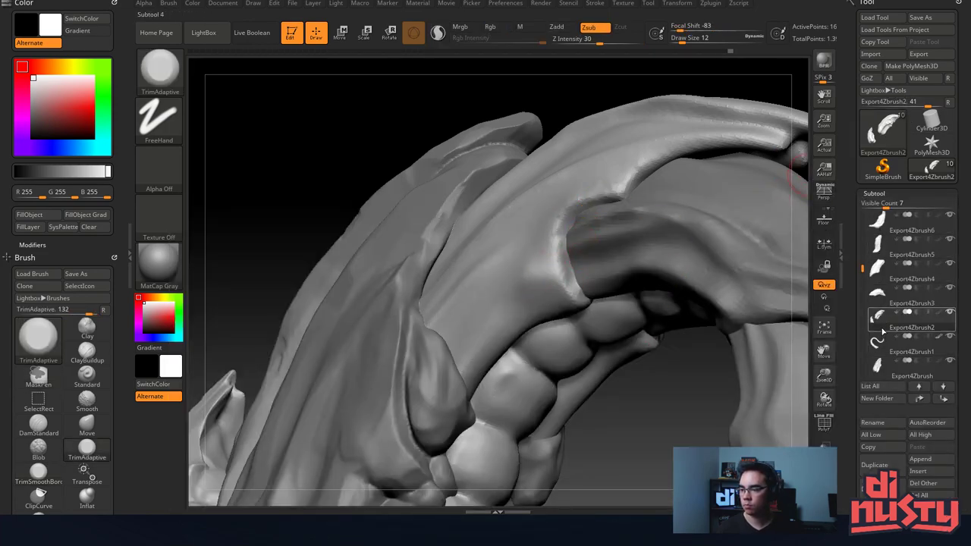
Save the project over the existing ZBrushProject.ZPR file.
key("ctrl")
key("ctrl+s")
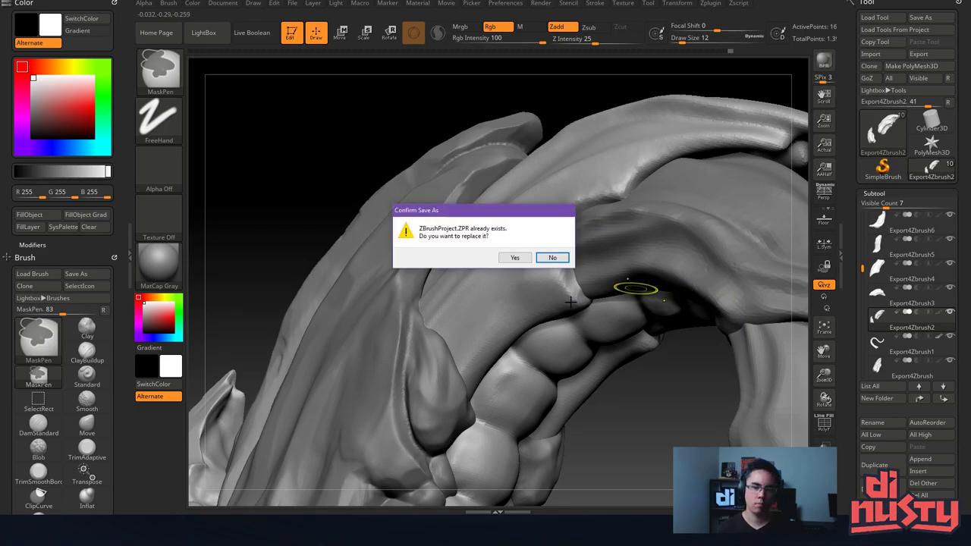
key("Left")
key("Return")
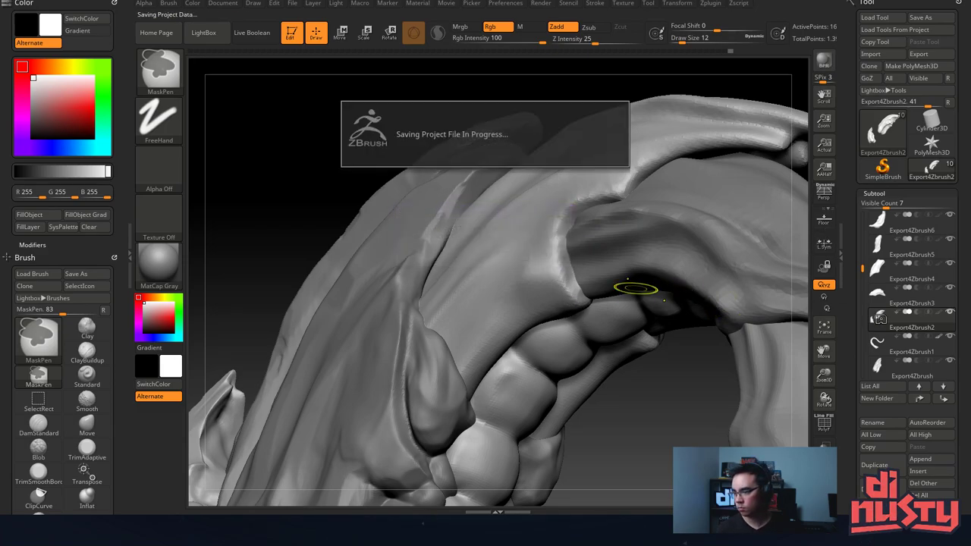
Isolate the Export4Zbrush2 plate from the covering subtools and expose the underside of its notched rim.
left_click(950, 312)
right_click_drag(611, 266, 604, 189)
mouse_move(589, 233)
left_mouse_down()
mouse_move(580, 265)
mouse_move(605, 247)
mouse_move(616, 262)
mouse_move(597, 290)
mouse_move(629, 268)
mouse_move(644, 281)
mouse_move(584, 260)
mouse_move(672, 334)
mouse_move(568, 266)
mouse_move(619, 201)
mouse_move(709, 152)
left_mouse_up()
right_click_drag(709, 151, 661, 190)
left_click_drag(661, 190, 710, 183, "shift")
mouse_move(629, 199)
left_mouse_down()
mouse_move(624, 208)
mouse_move(628, 188)
left_mouse_up()
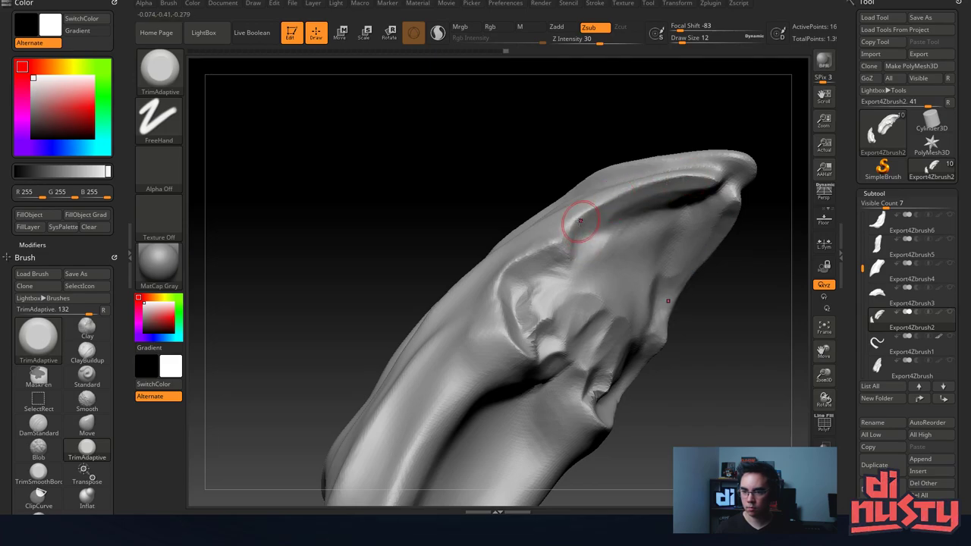
Flatten the plate's notched rim with TrimAdaptive at draw size 12, undoing one stroke along the way.
mouse_move(573, 228)
left_mouse_down()
mouse_move(596, 216)
mouse_move(567, 250)
left_mouse_up()
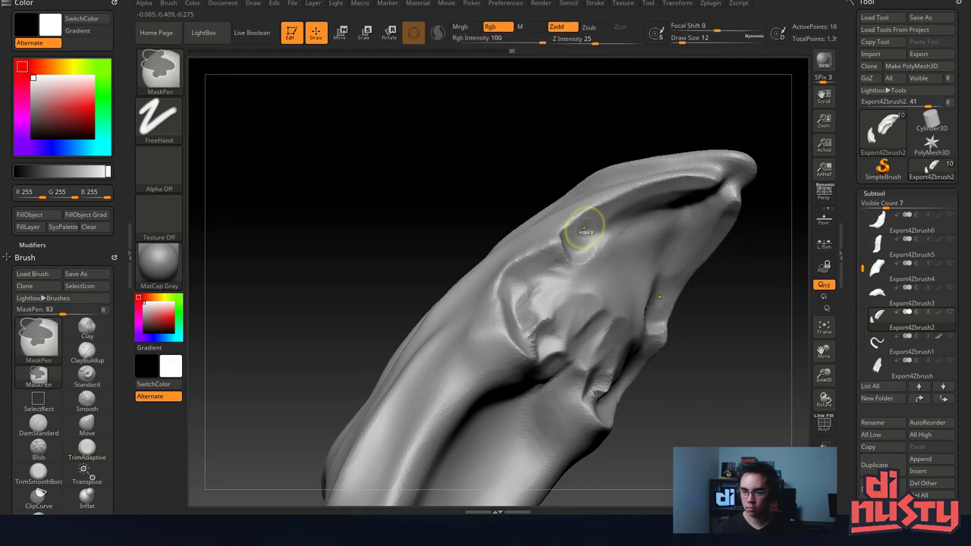
mouse_move(583, 227)
right_mouse_down("ctrl")
mouse_move(580, 254)
mouse_move(604, 291)
right_mouse_up("ctrl")
key("ctrl+z")
left_click_drag(578, 263, 629, 188)
mouse_move(599, 227)
right_mouse_down()
mouse_move(584, 174)
mouse_move(581, 214)
mouse_move(625, 222)
right_mouse_up()
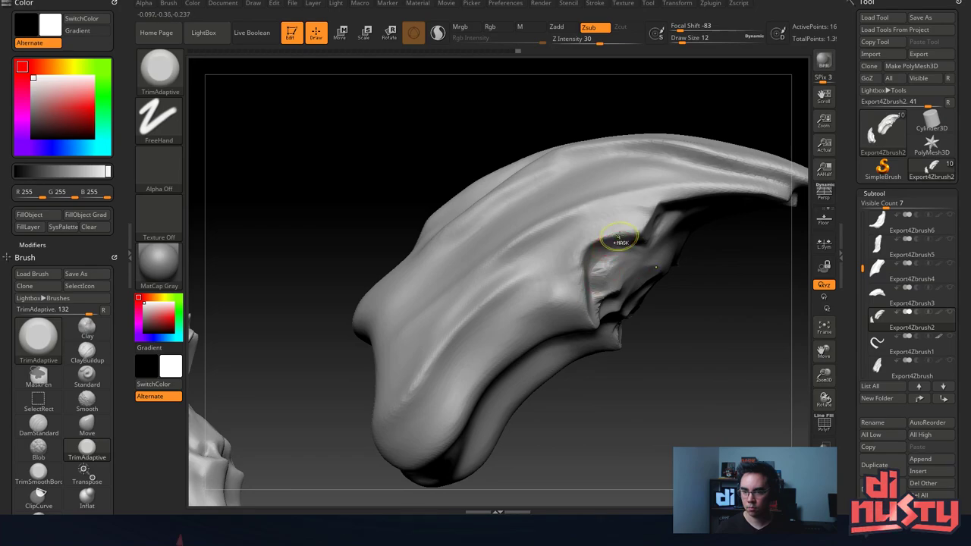
right_click_drag(592, 258, 629, 203)
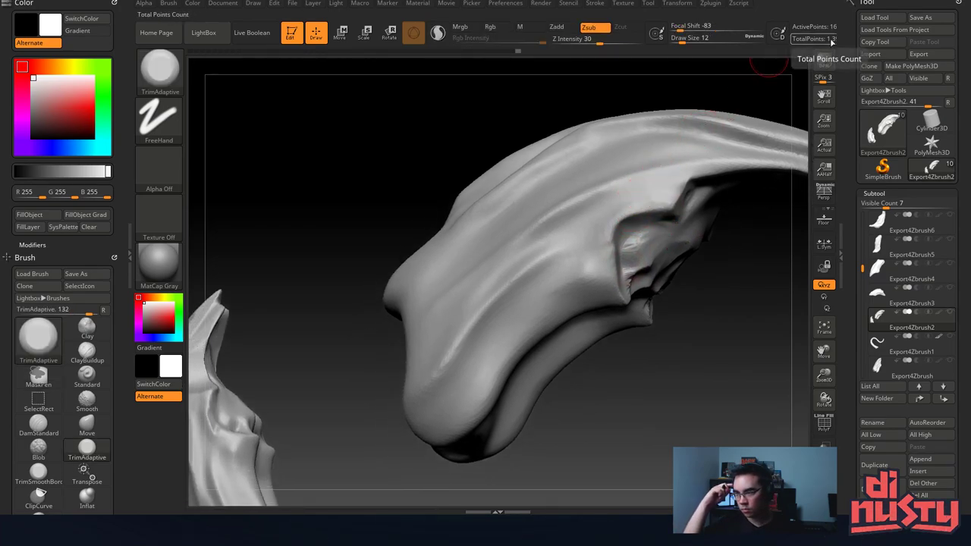
mouse_move(689, 143)
right_mouse_down()
mouse_move(602, 216)
mouse_move(565, 213)
mouse_move(572, 268)
mouse_move(606, 207)
right_mouse_up()
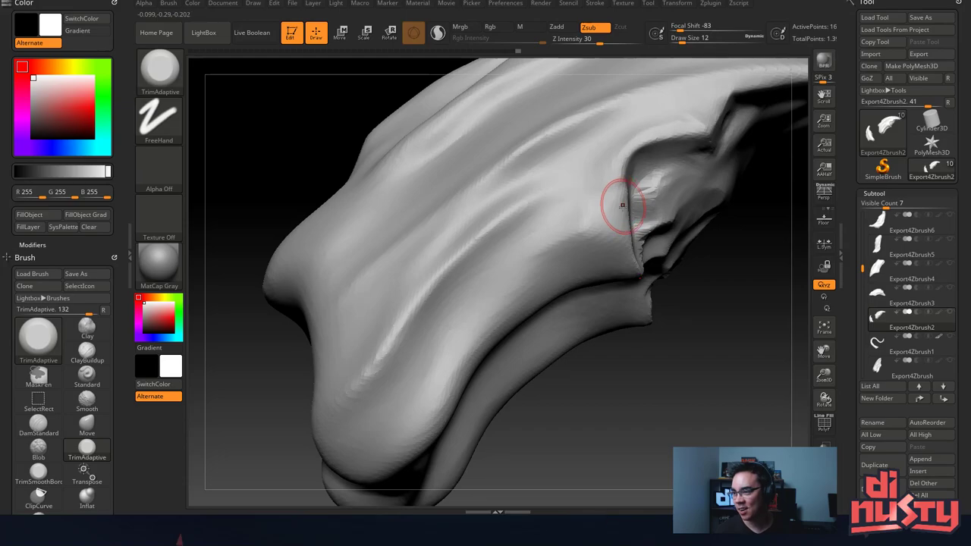
Set the TrimAdaptive draw size to 20 and flatten the plate's inner side edge down toward its lower lobe.
right_click_drag(646, 198, 638, 164)
key("space")
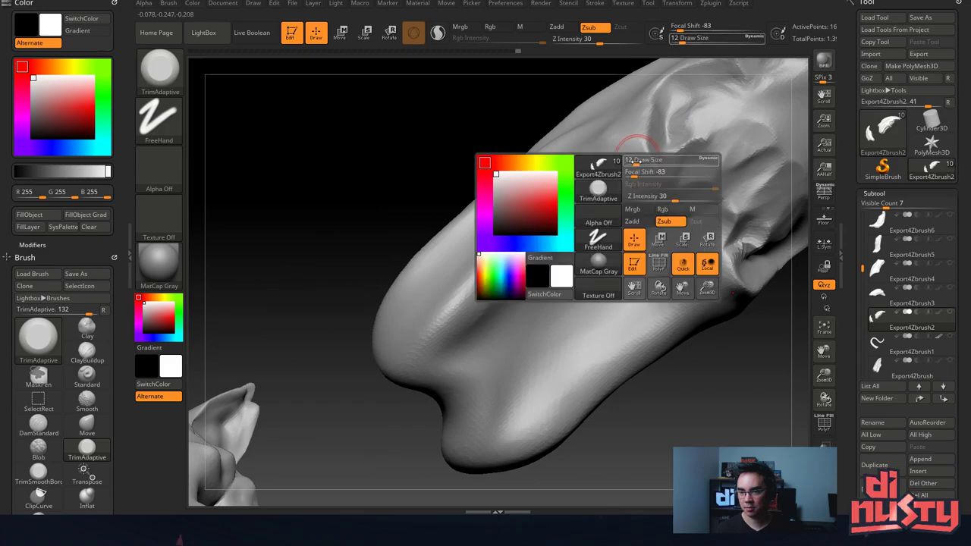
left_click_drag(639, 164, 648, 180)
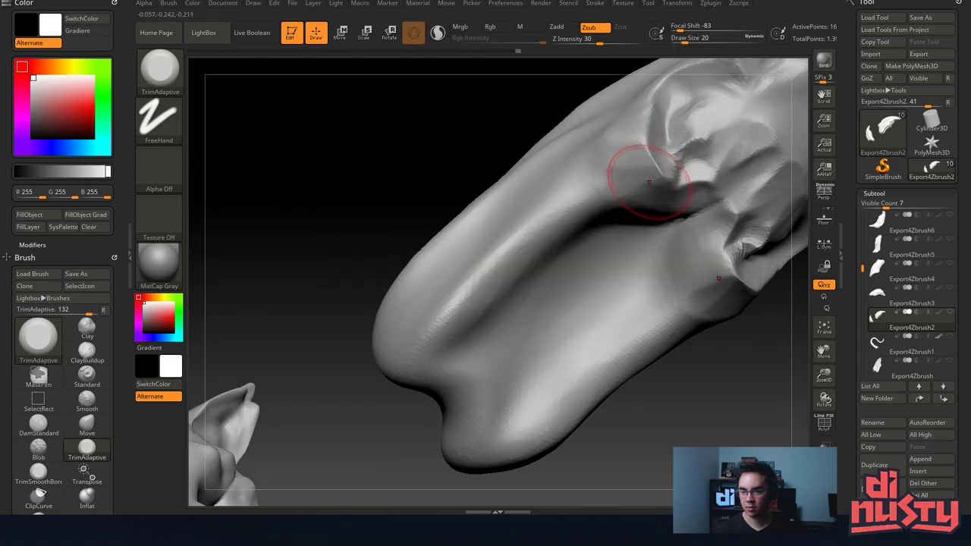
right_click_drag(555, 228, 495, 302)
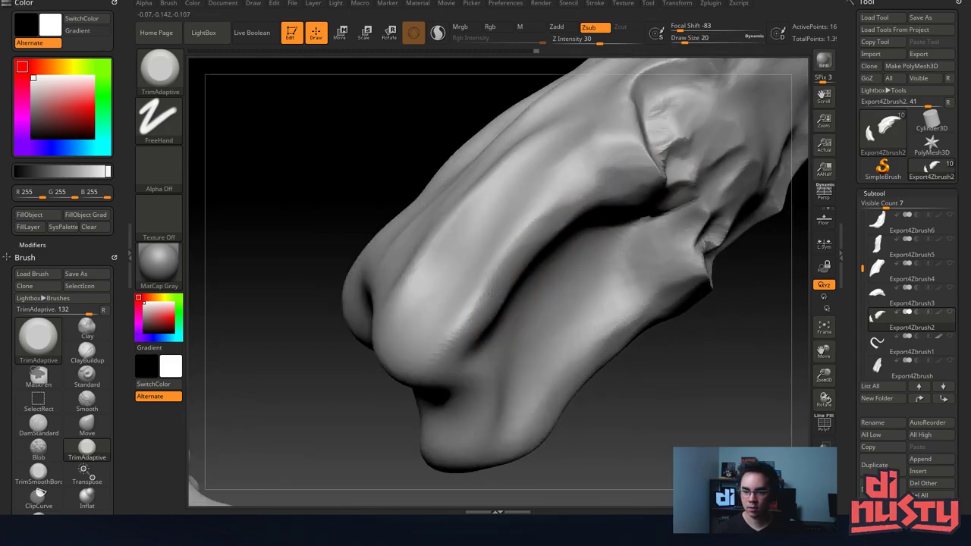
left_click_drag(537, 252, 473, 333)
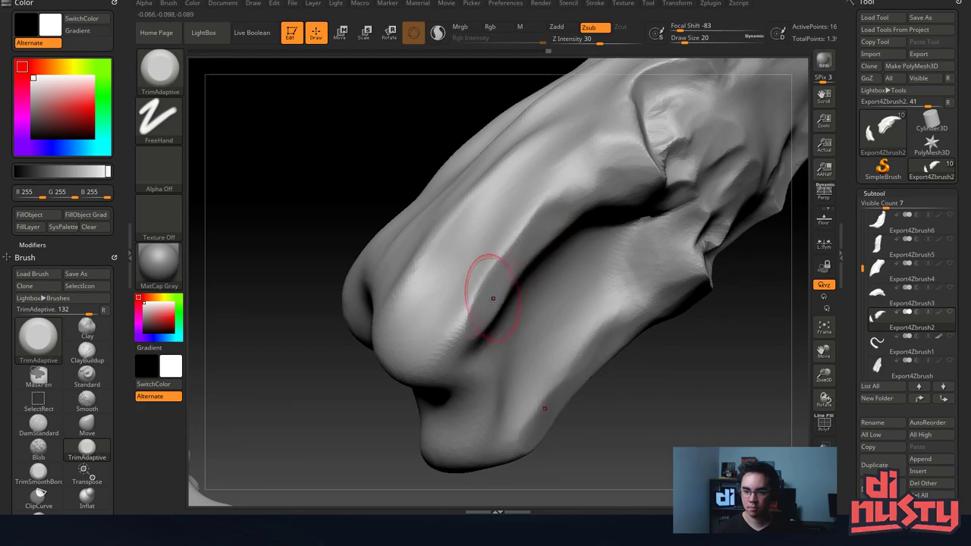
left_click_drag(490, 297, 525, 251)
right_click_drag(552, 233, 502, 264)
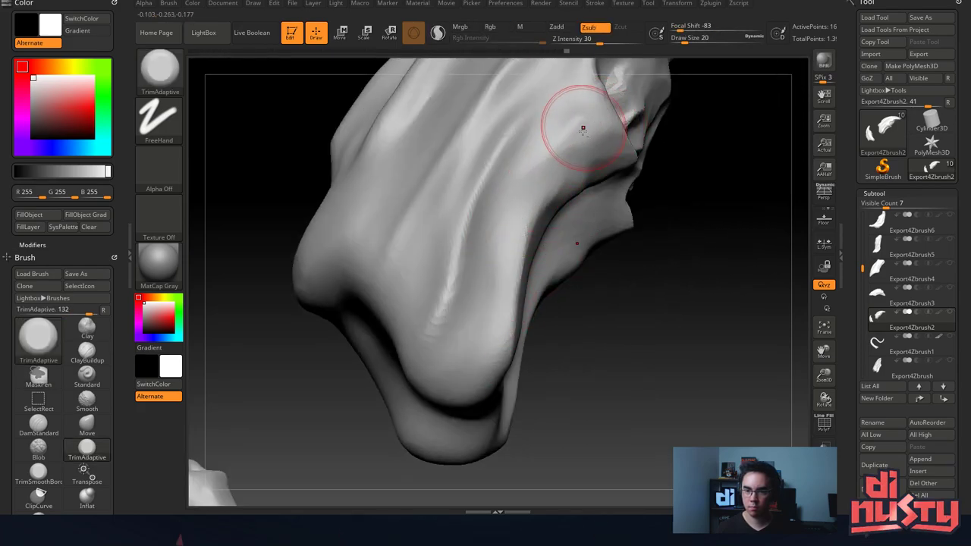
Show all subtools again and check the trimmed plate against the rest of the arch.
mouse_move(581, 130)
right_mouse_down()
mouse_move(479, 306)
mouse_move(500, 263)
right_mouse_up()
key("b")
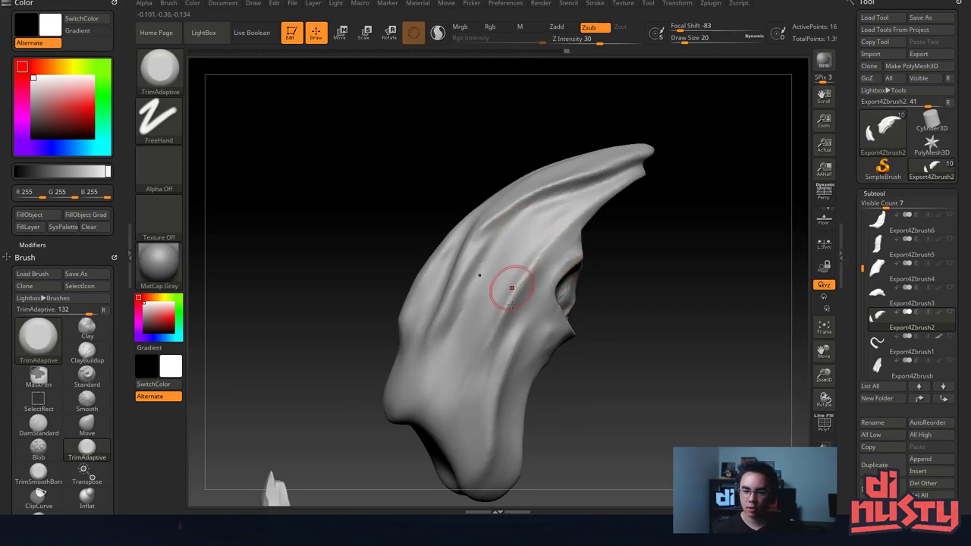
mouse_move(505, 282)
right_mouse_down()
mouse_move(558, 223)
mouse_move(511, 213)
mouse_move(498, 321)
mouse_move(477, 271)
mouse_move(489, 276)
right_mouse_up()
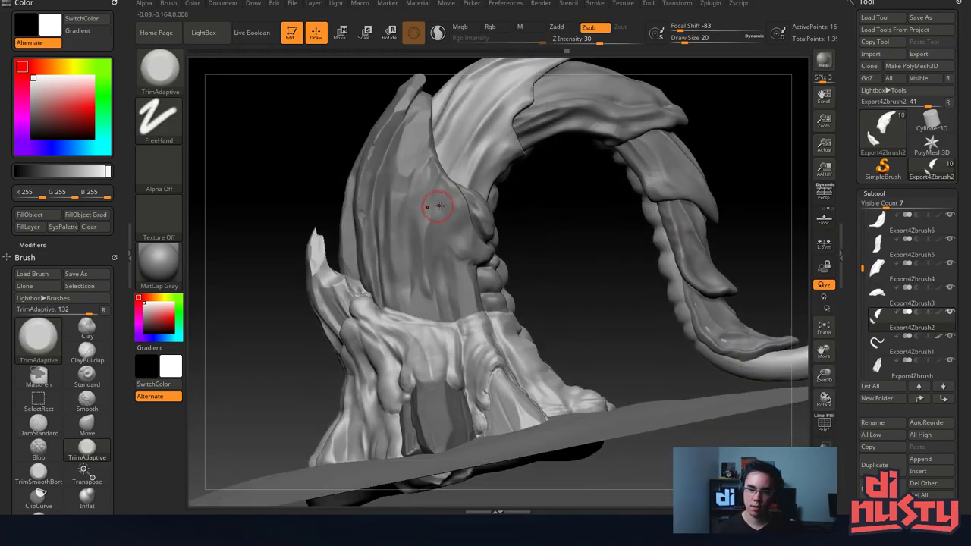
right_click_drag(438, 206, 444, 281)
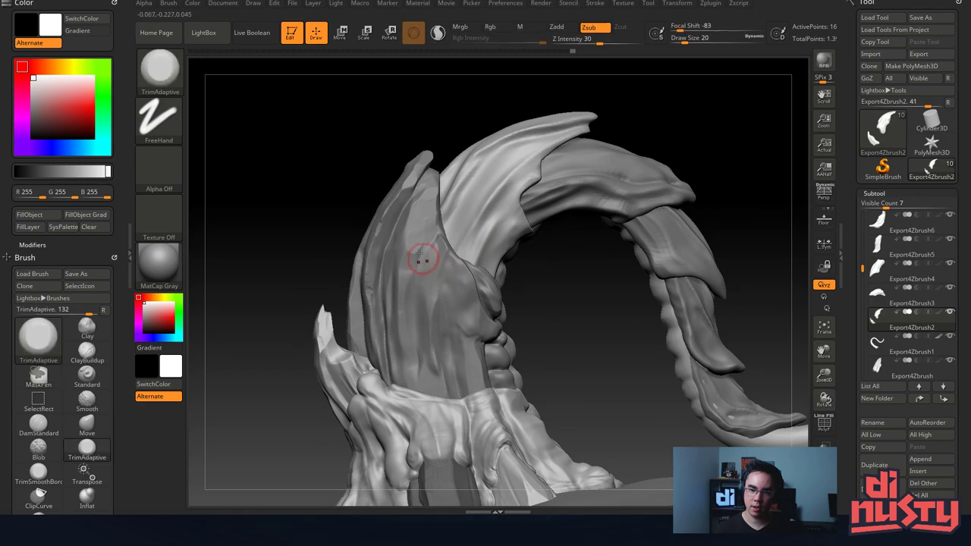
Activate the base plate Export4Zbrush, duplicate it up onto the arch, and rotate the copy to follow the curve.
left_click(411, 246, "alt")
mouse_move(420, 196)
right_mouse_down()
mouse_move(508, 188)
mouse_move(531, 219)
mouse_move(520, 228)
mouse_move(502, 314)
right_mouse_up()
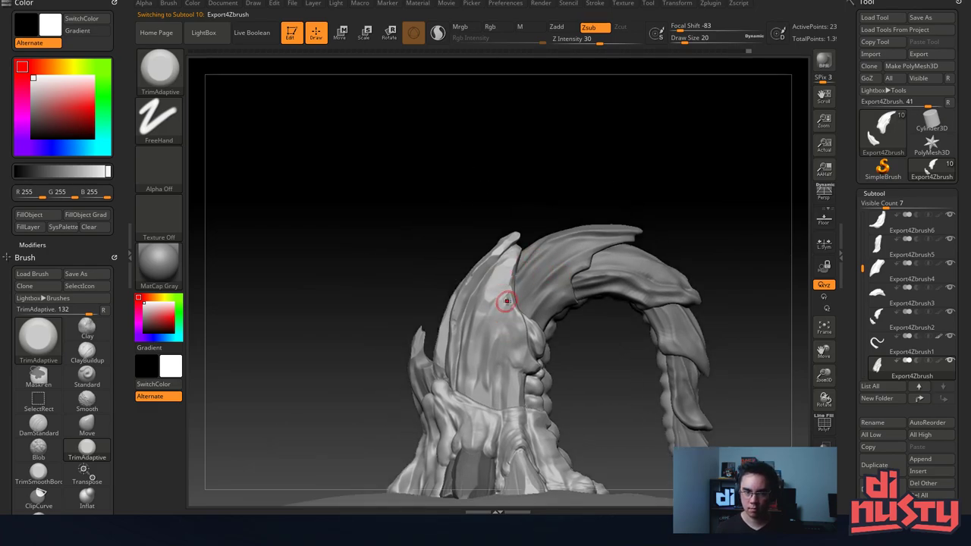
key("w")
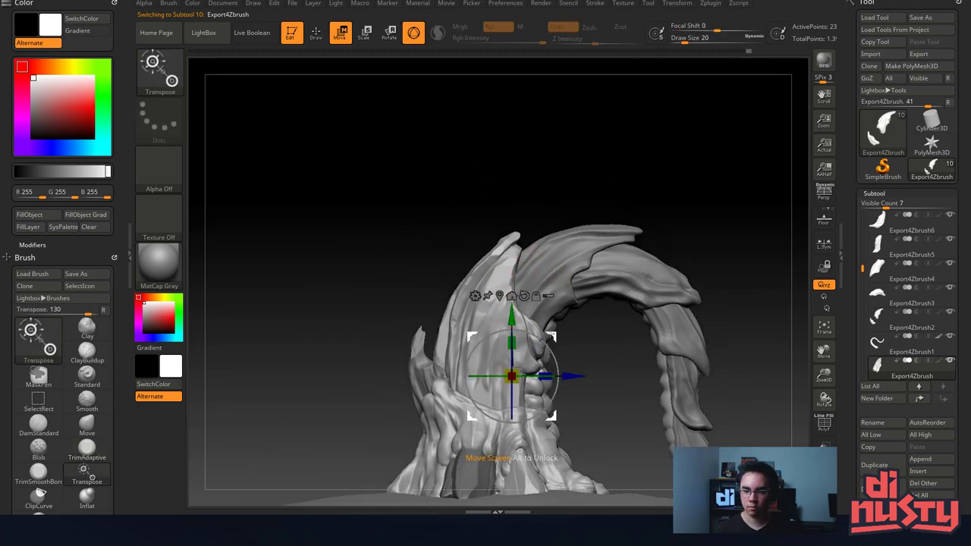
left_click_drag(547, 333, 636, 232)
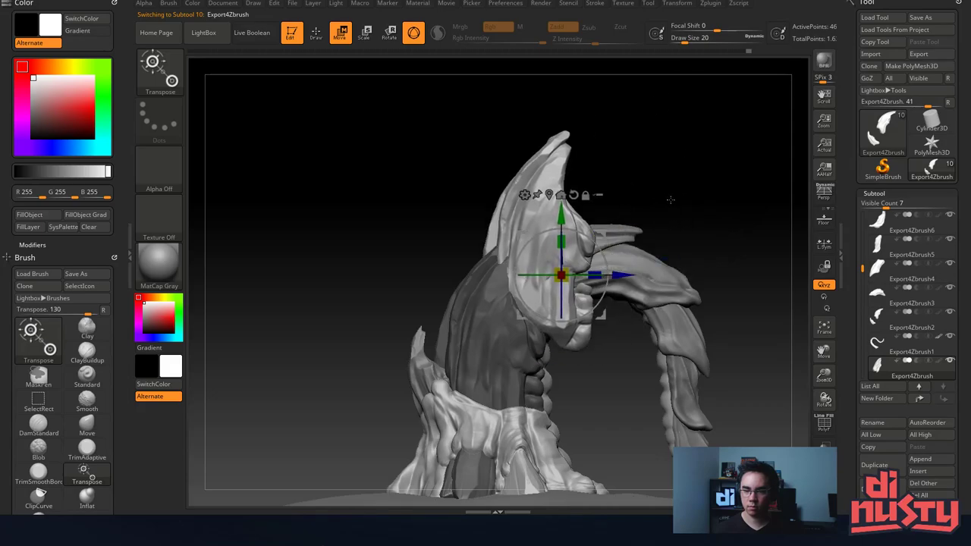
key("r")
right_click_drag(682, 191, 665, 181)
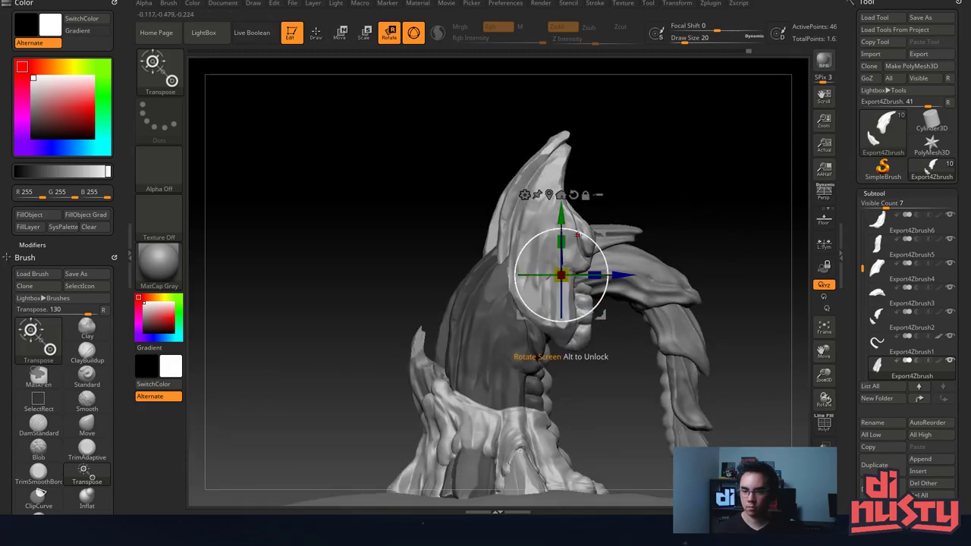
left_click_drag(582, 234, 625, 279)
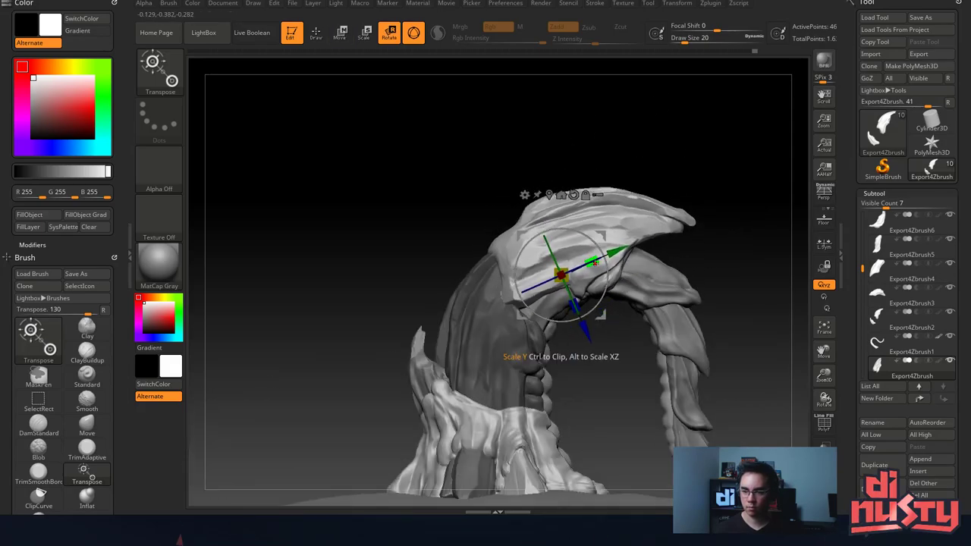
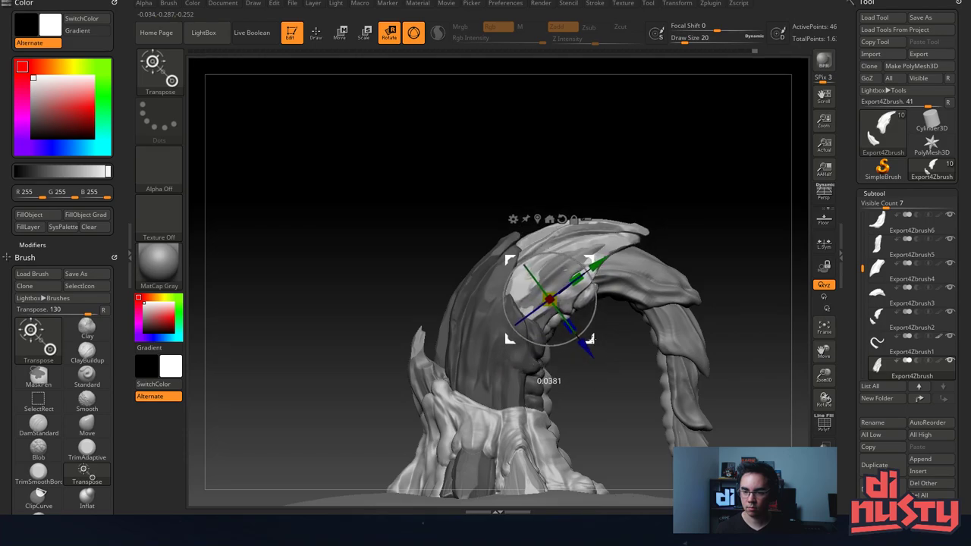
Shift the copied plate to fit over the arch's second plate, adjusting it from the opposite side.
left_click_drag(590, 339, 545, 259)
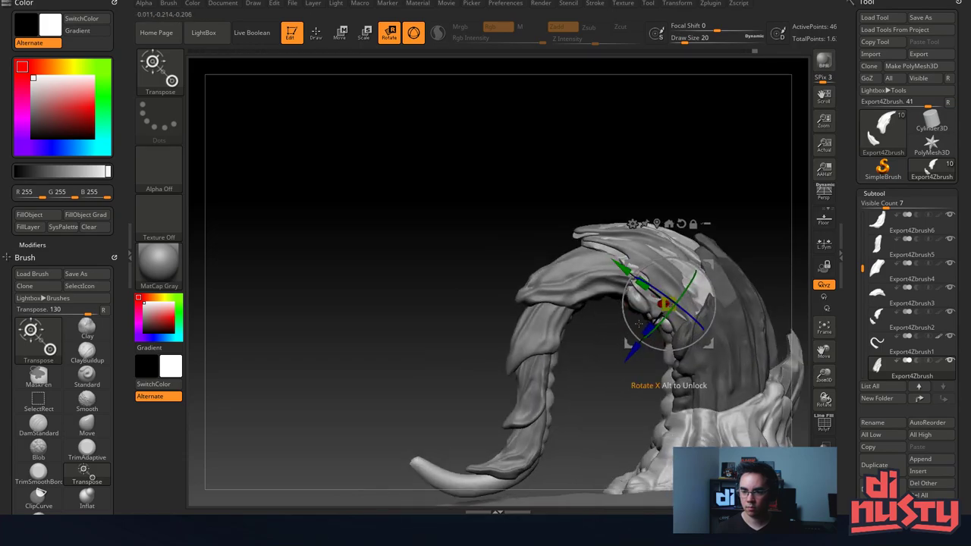
left_click_drag(637, 322, 566, 305, "shift")
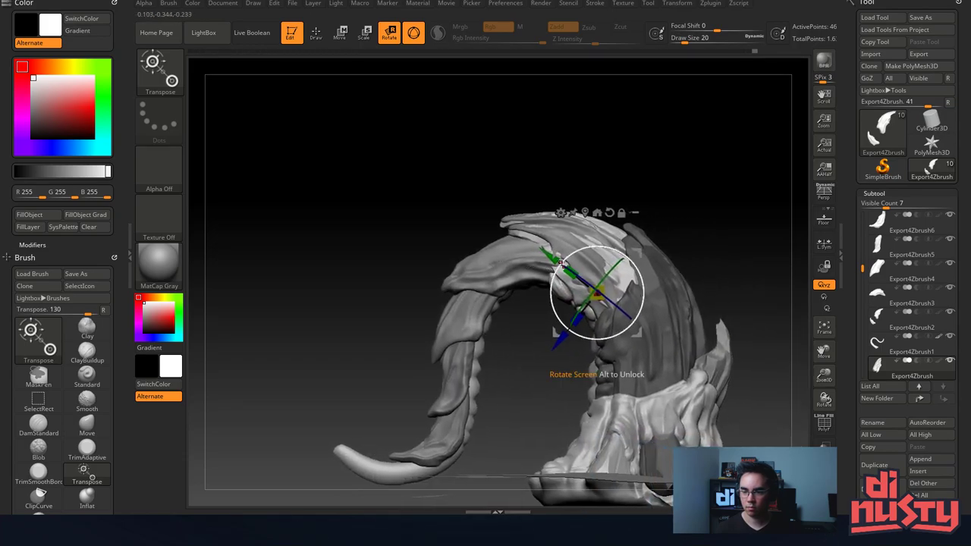
left_click_drag(561, 260, 568, 267)
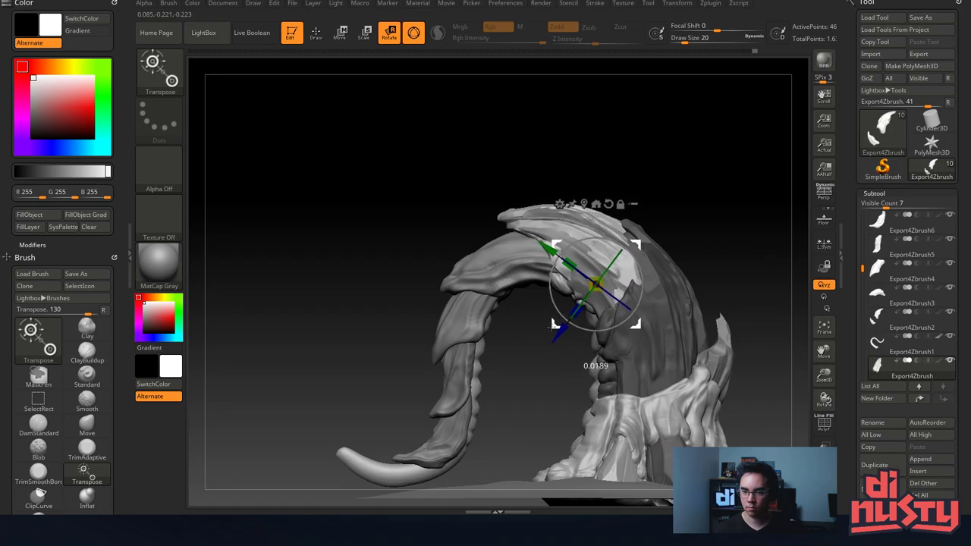
right_click_drag(553, 279, 576, 231, "ctrl")
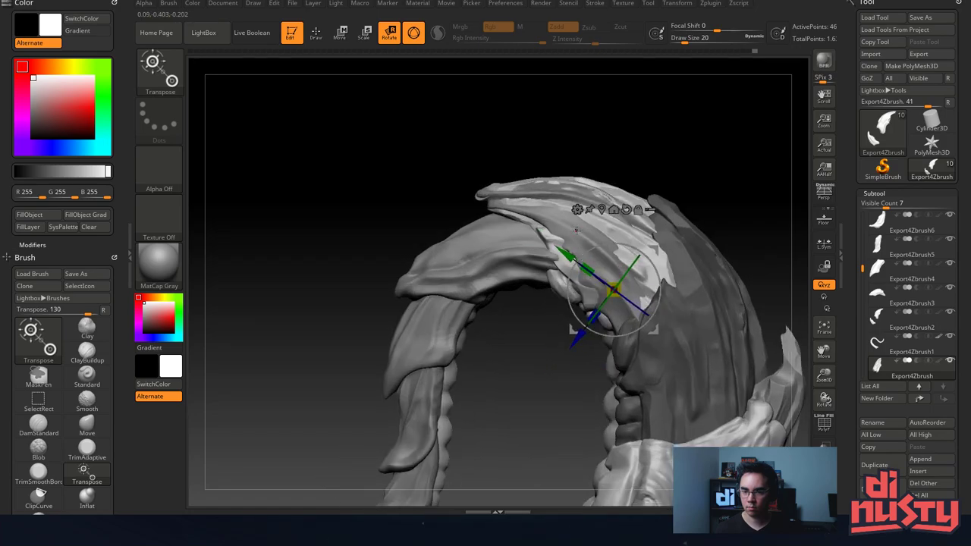
Leave rotate mode and split the base plate's unmasked points so the copied plate becomes its own subtool.
key("q")
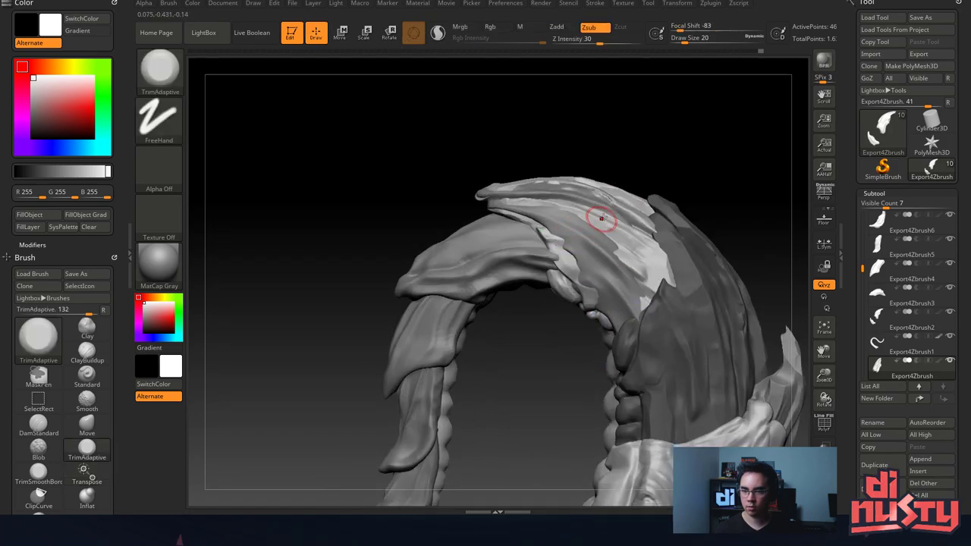
left_click(583, 222, "alt")
left_click(881, 193)
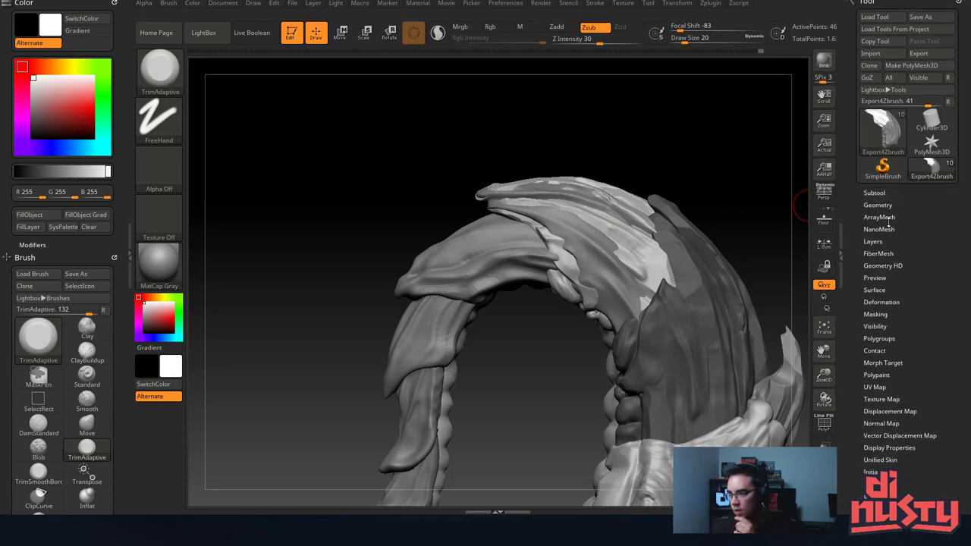
left_click(881, 193)
scroll(855, 460, "down", 2)
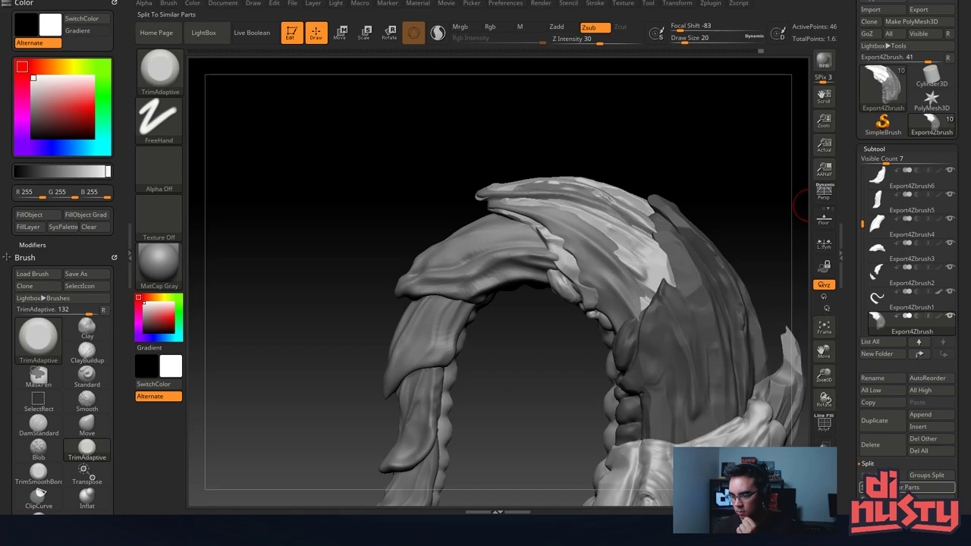
scroll(860, 486, "down", 1)
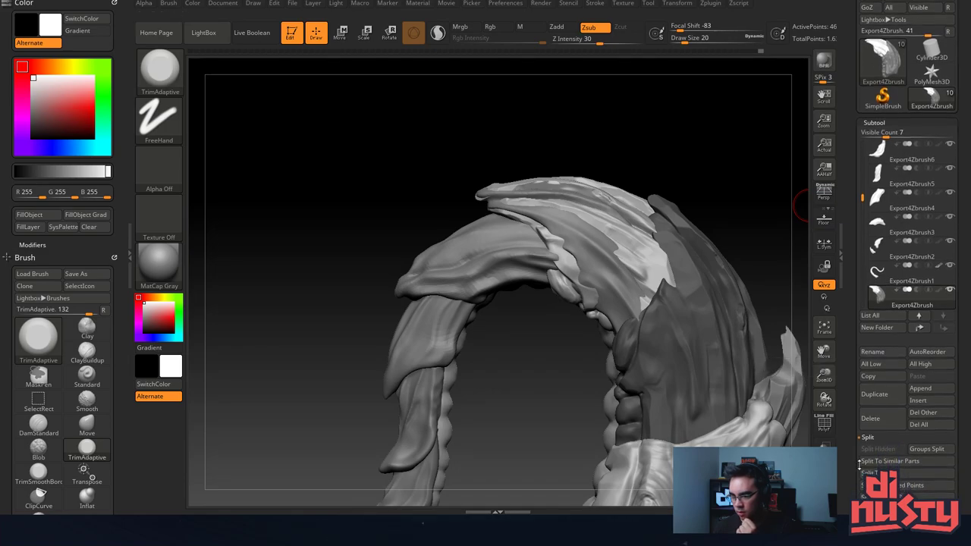
scroll(857, 469, "down", 1)
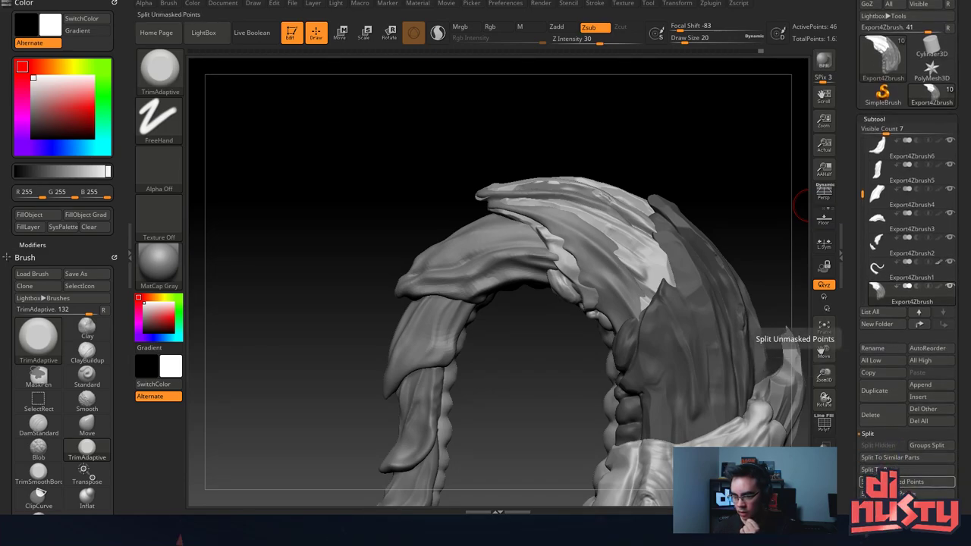
left_click(895, 482)
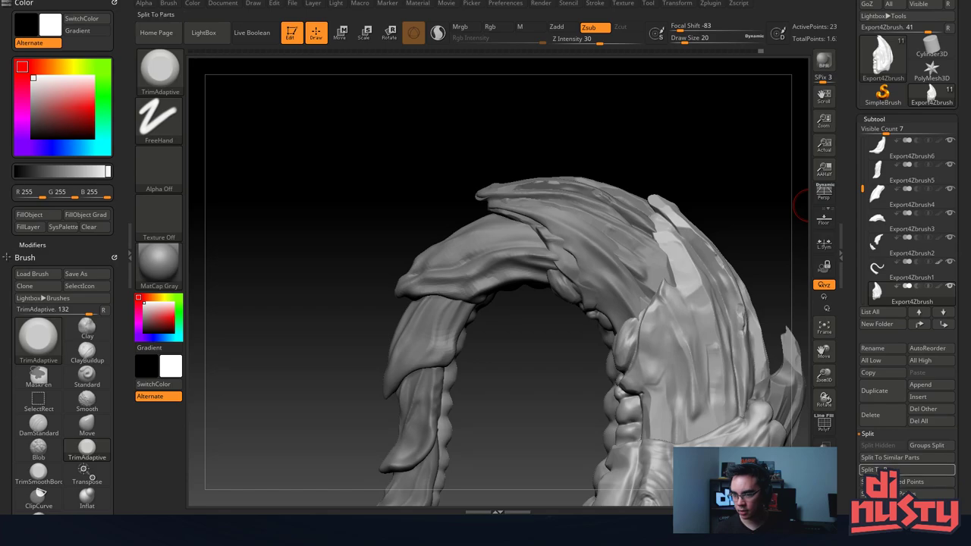
Activate the arch's second plate, Export4Zbrush2, and try splitting it into separate parts.
left_click(598, 223, "alt")
left_click_drag(626, 156, 569, 192)
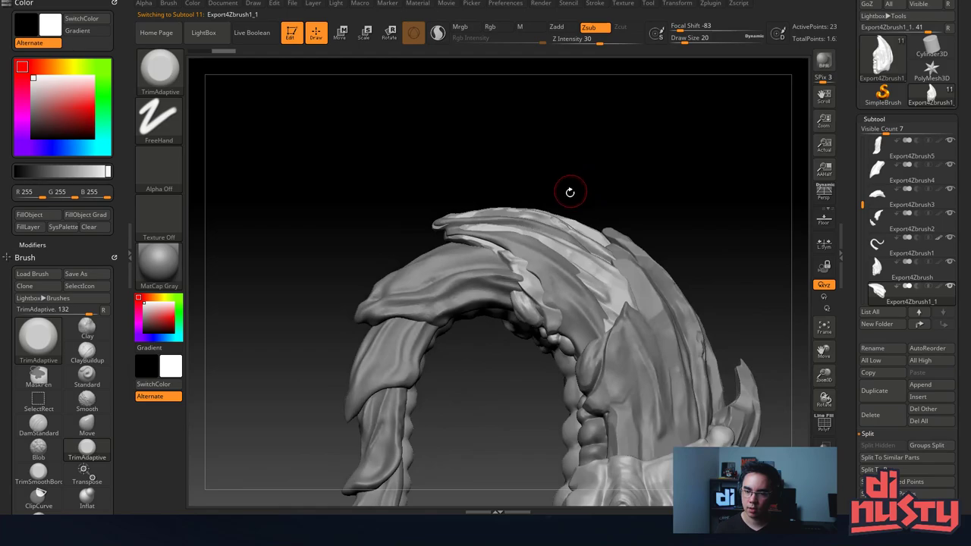
left_click(554, 270, "alt")
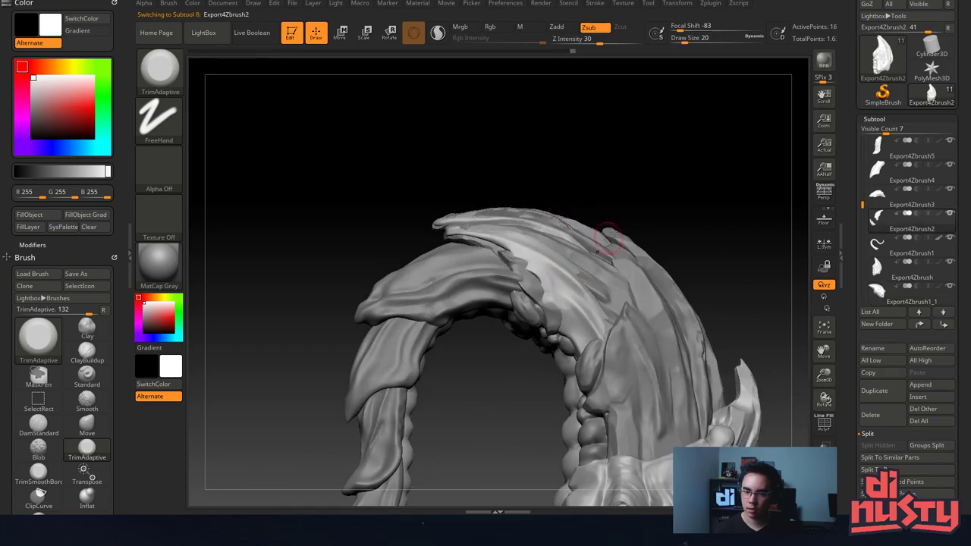
left_click_drag(663, 228, 619, 179, "alt")
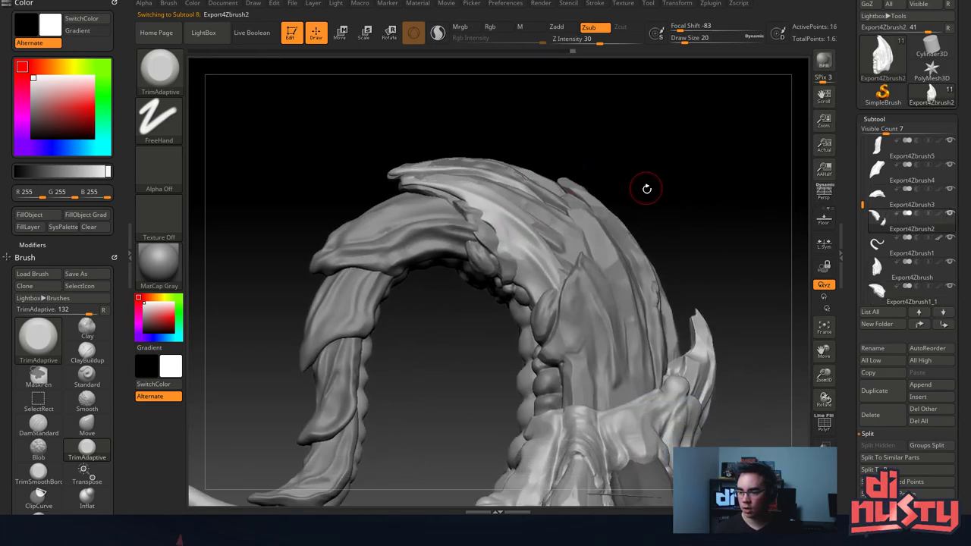
left_click(937, 445)
left_click(898, 467)
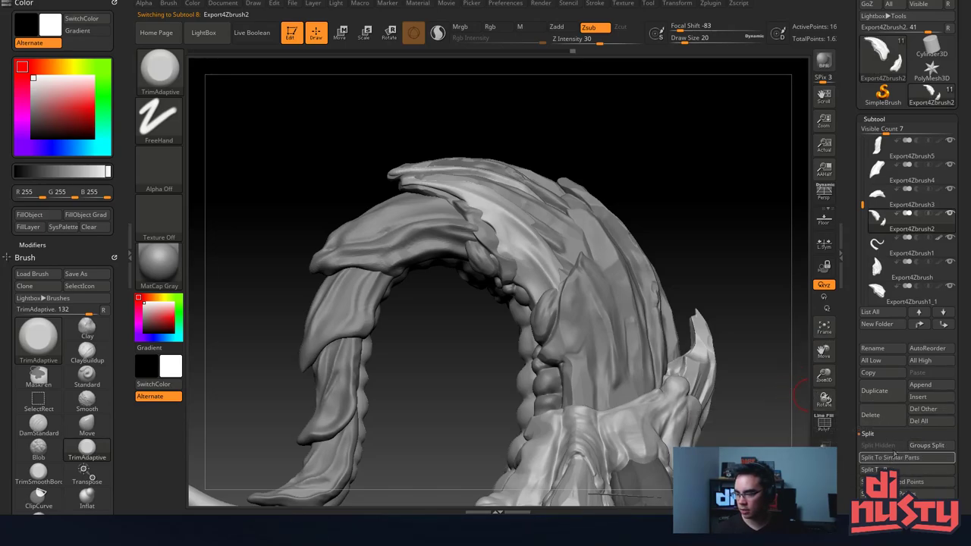
left_click(890, 459)
left_click(894, 468)
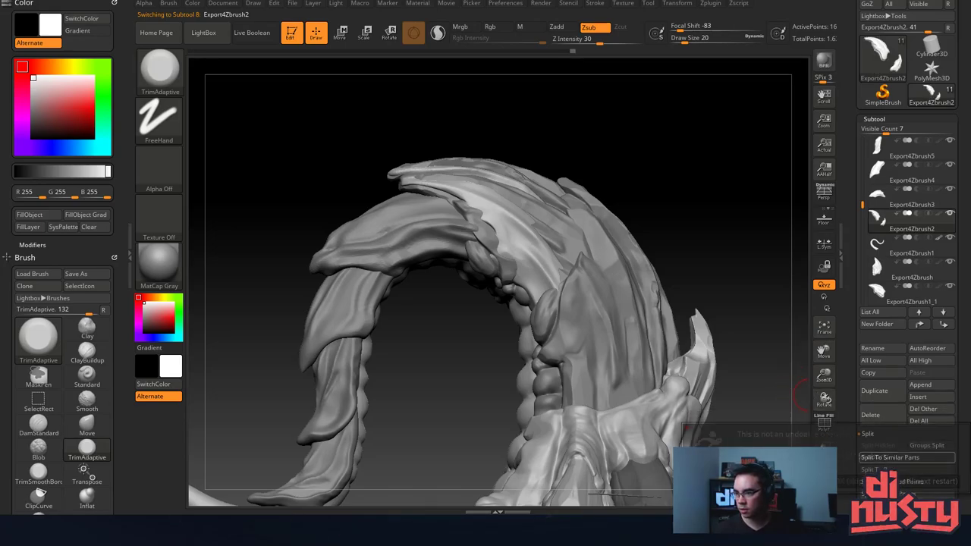
Isolate Export4Zbrush2 and examine its two separate pieces from several angles.
left_click_drag(784, 202, 740, 244)
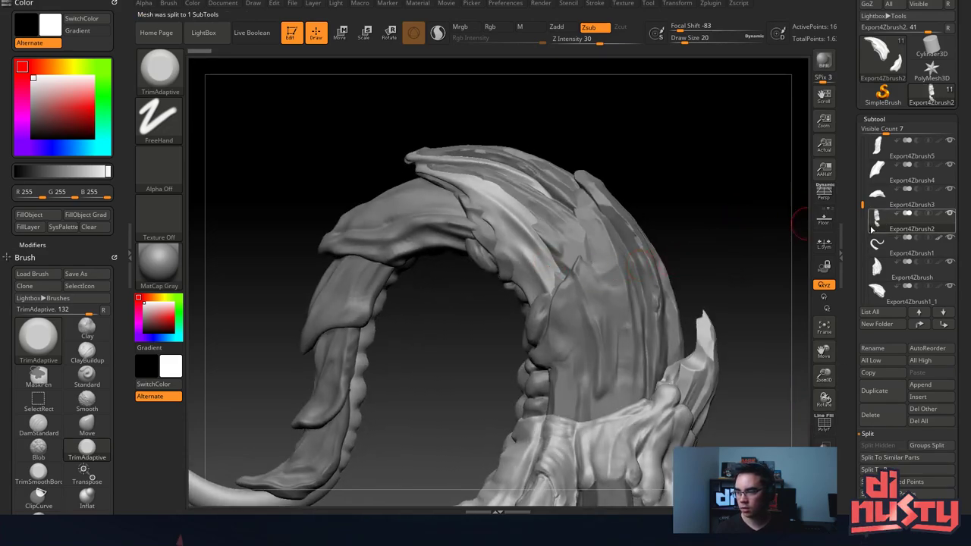
left_click(949, 213, "shift")
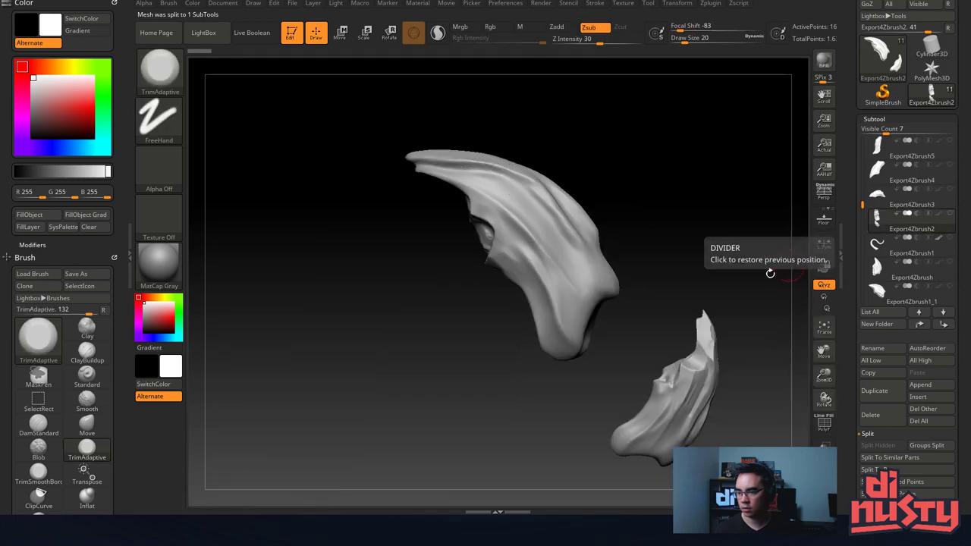
mouse_move(769, 271)
left_mouse_down("alt")
mouse_move(682, 212)
mouse_move(699, 216)
left_mouse_up("alt")
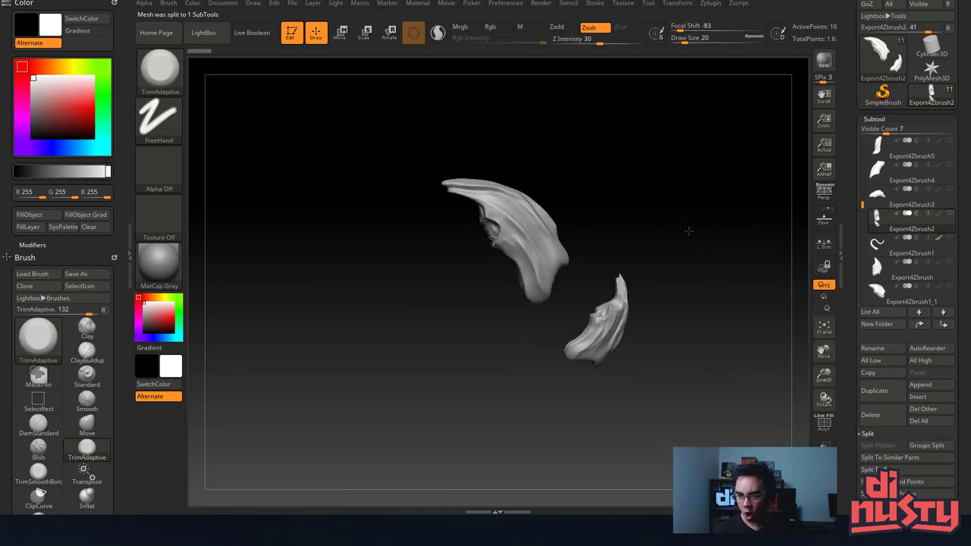
mouse_move(713, 174)
left_mouse_down()
mouse_move(732, 219)
mouse_move(664, 322)
mouse_move(671, 298)
left_mouse_up()
right_click(672, 298)
left_click_drag(743, 192, 736, 193)
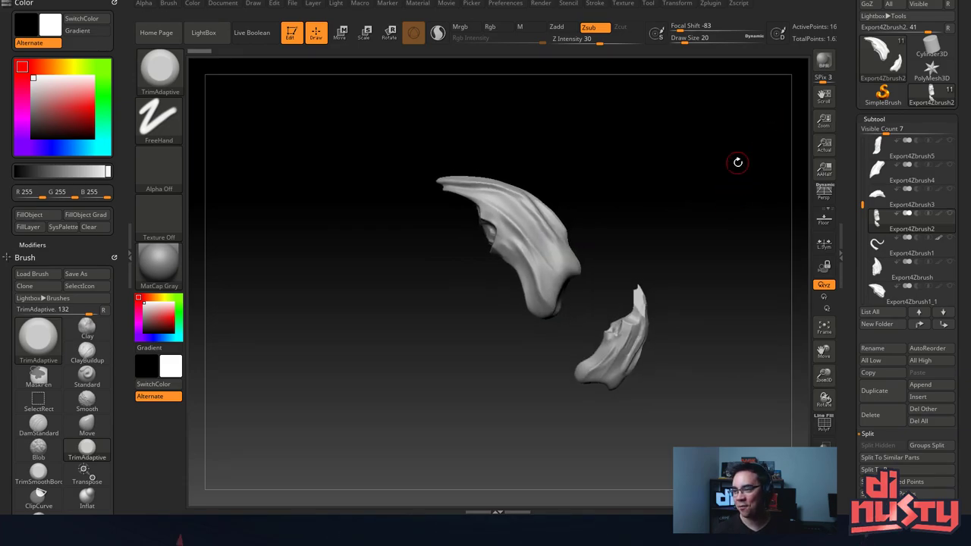
left_click_drag(680, 193, 625, 226)
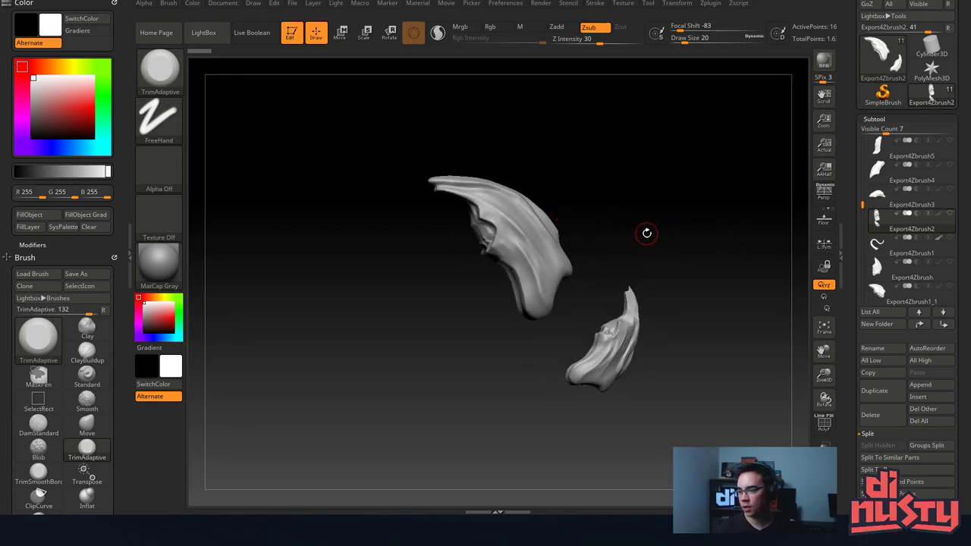
left_click_drag(646, 232, 763, 234)
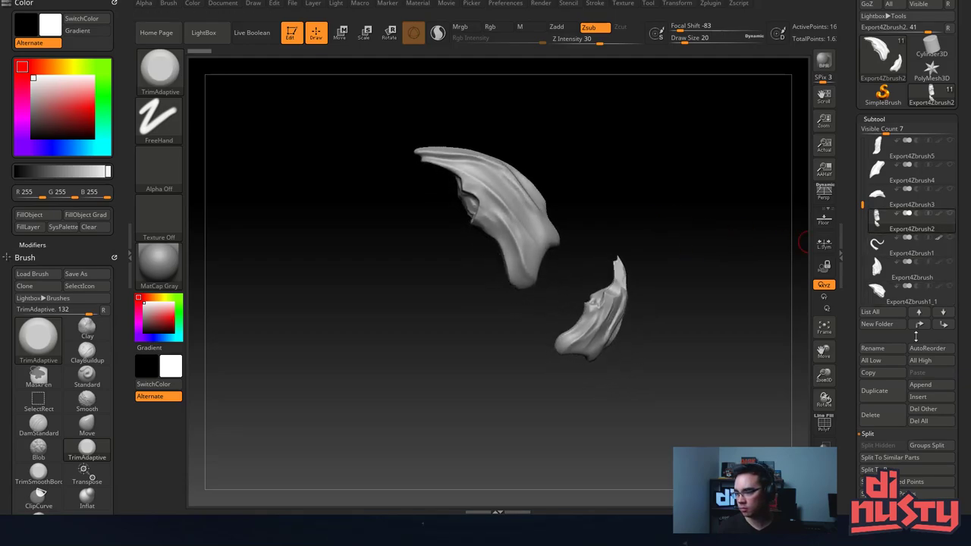
Open the polygroup options and review the automatic grouping choices for the isolated plate.
scroll(857, 381, "down", 5)
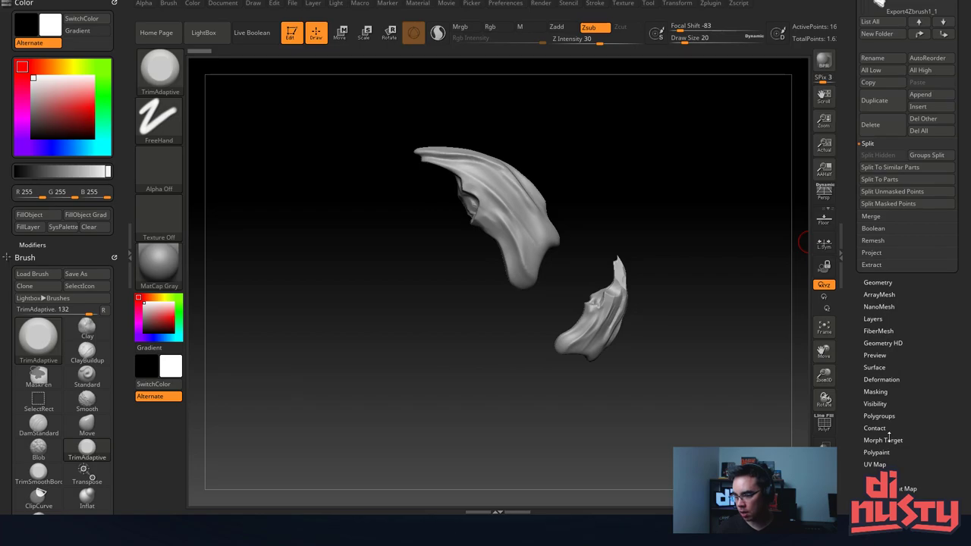
left_click(878, 416)
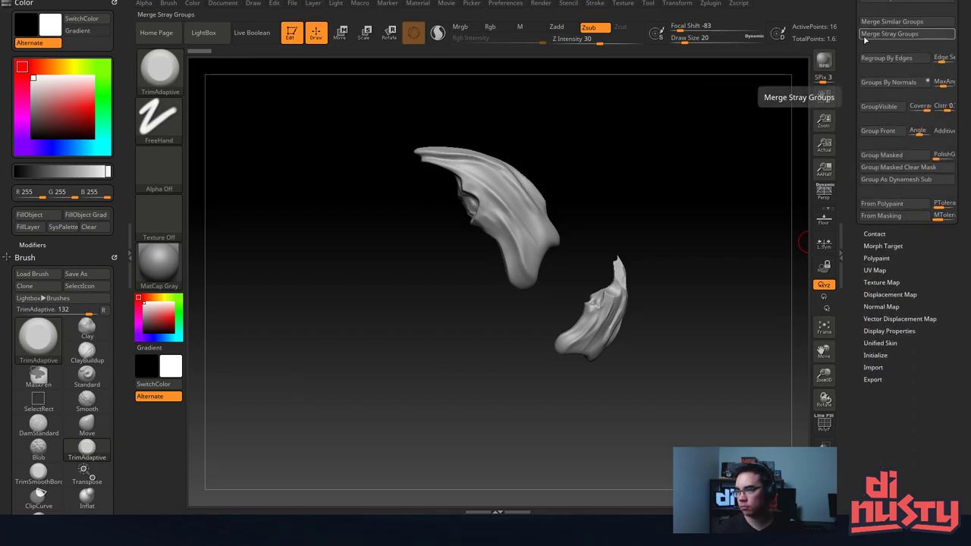
left_click(837, 77)
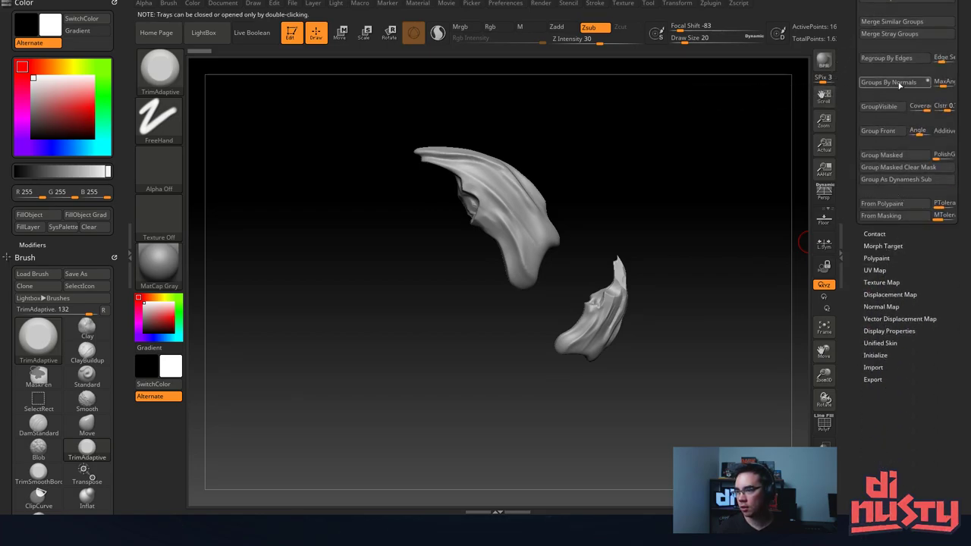
left_click_drag(846, 78, 842, 166)
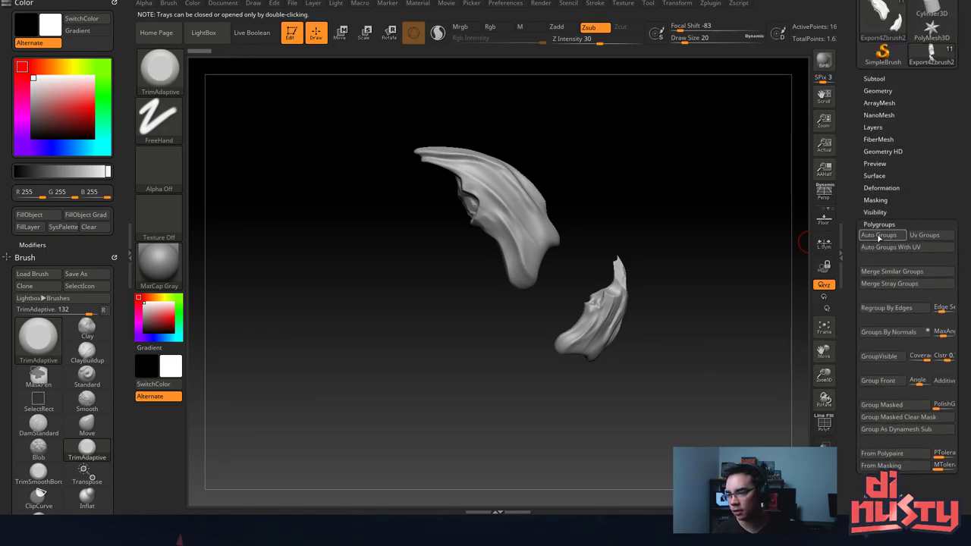
key("shift")
key("shift")
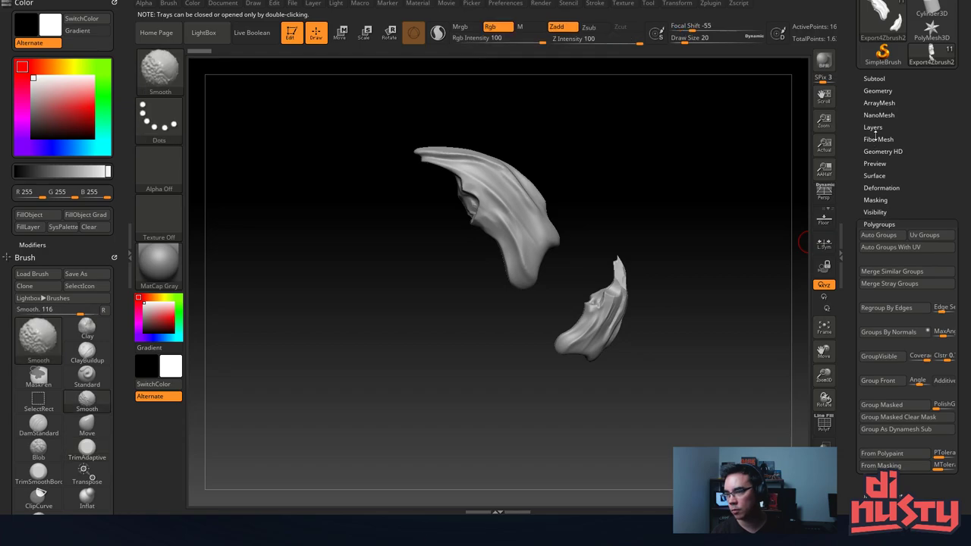
left_click(880, 223)
left_click(881, 224)
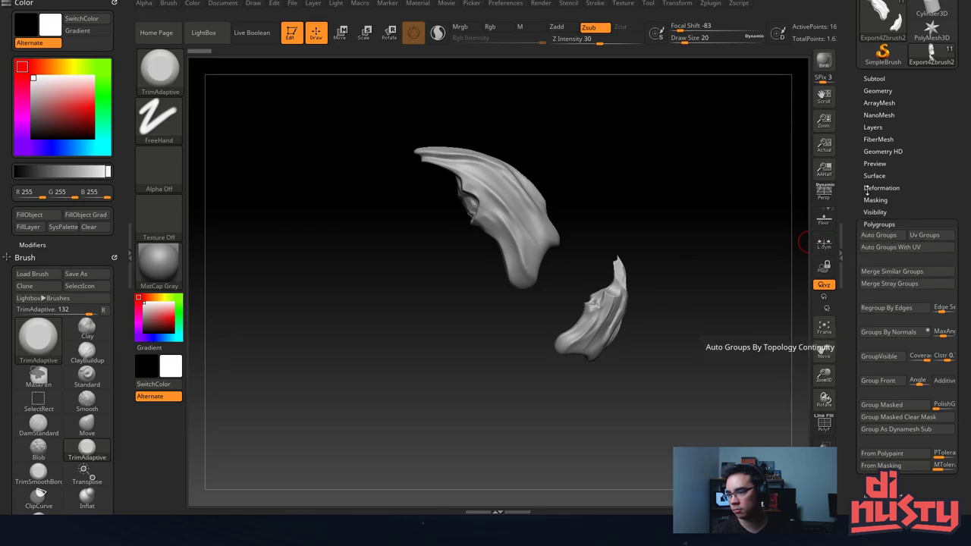
Activate the copied plate Export4Zbrush1_1 and try splitting it by polygroups.
left_click(873, 78)
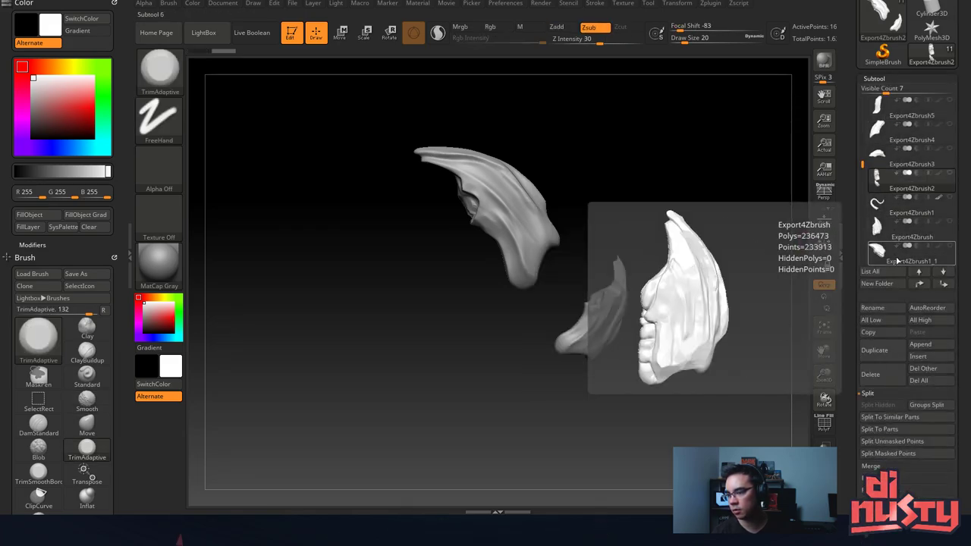
left_click(910, 253)
left_click(945, 405)
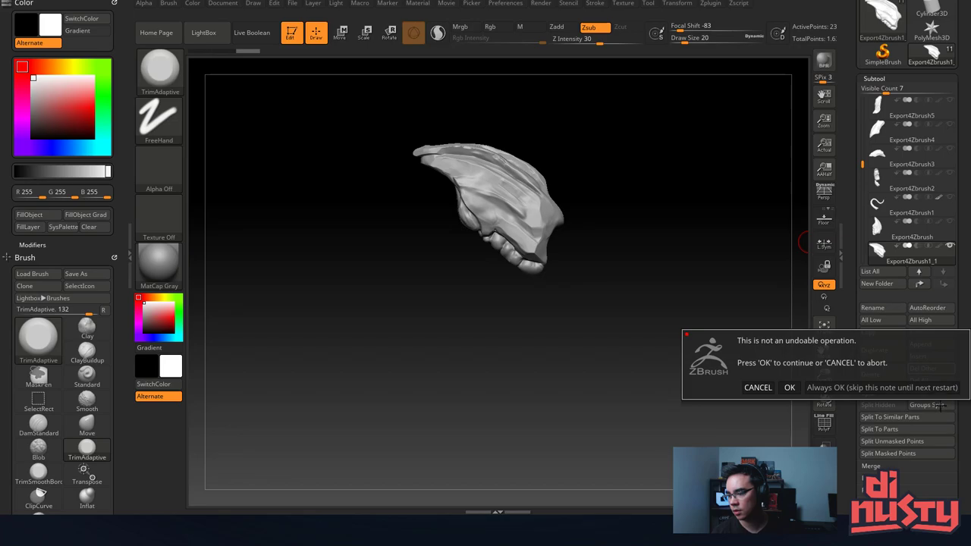
left_click(758, 390)
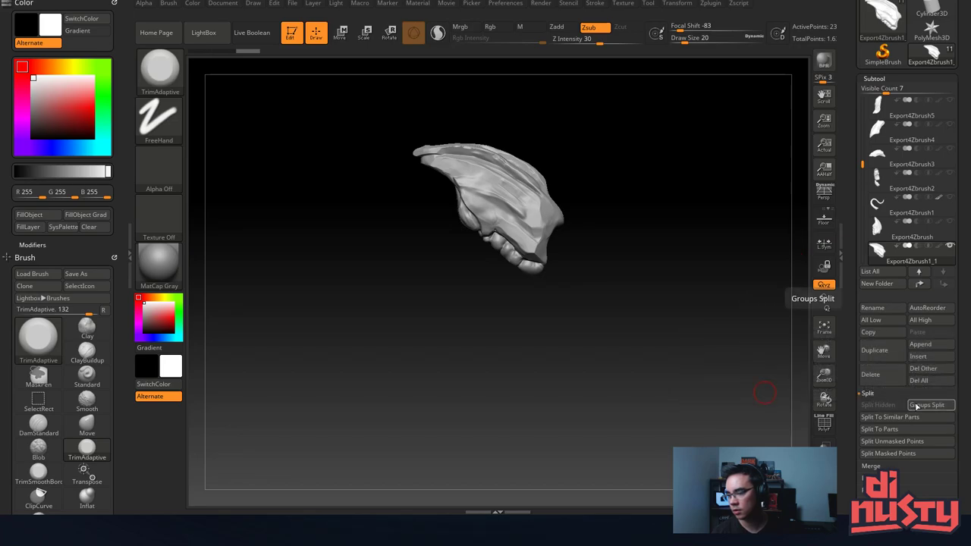
left_click(915, 406)
left_click(794, 423)
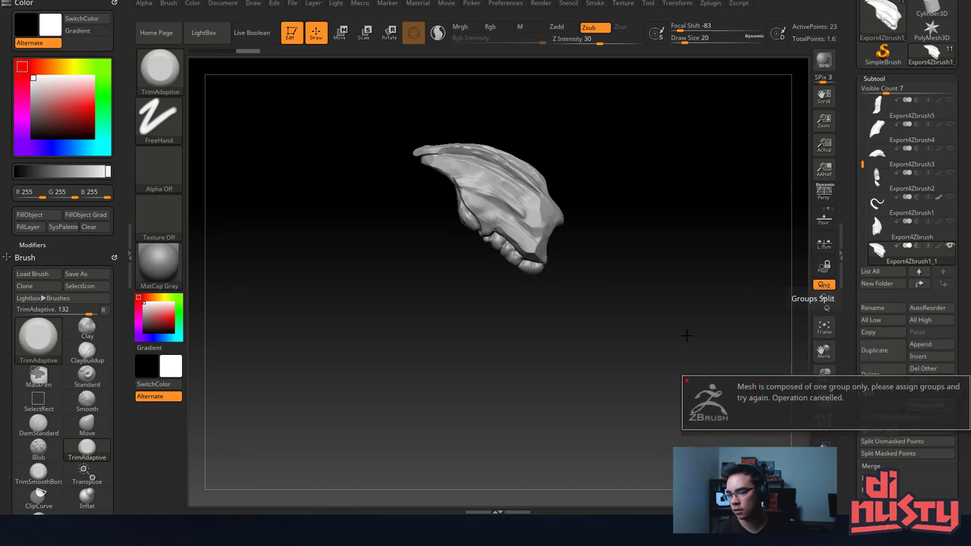
Activate the Extract4 subtool and show all subtools again.
left_click_drag(650, 344, 700, 292)
left_click_drag(772, 133, 804, 138)
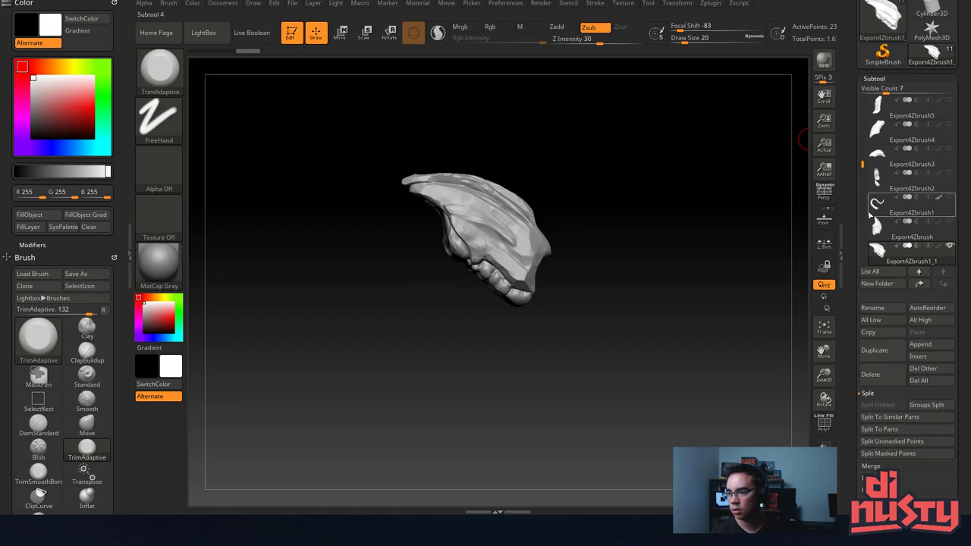
left_click_drag(863, 164, 862, 115)
left_click(894, 106)
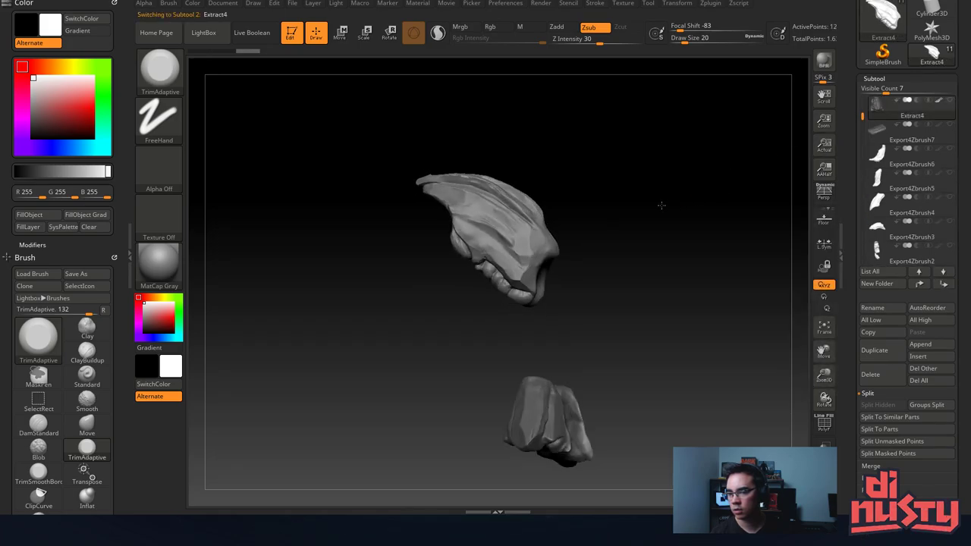
mouse_move(661, 204)
left_mouse_down()
mouse_move(635, 215)
mouse_move(662, 223)
mouse_move(664, 199)
left_mouse_up()
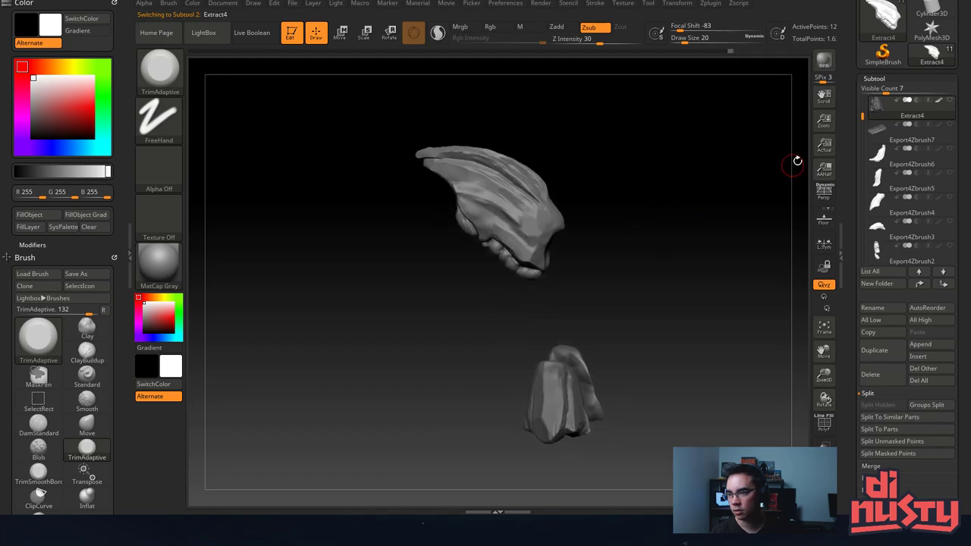
left_click(950, 100)
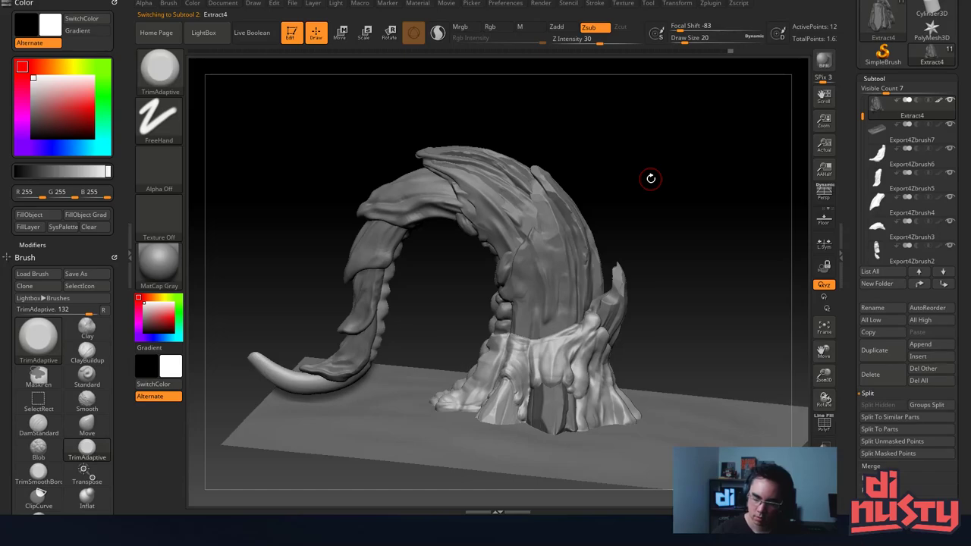
Reactivate the arch's second plate, Export4Zbrush2, and isolate it from the other subtools.
left_click_drag(647, 244, 631, 219, "alt")
left_click(452, 225, "alt")
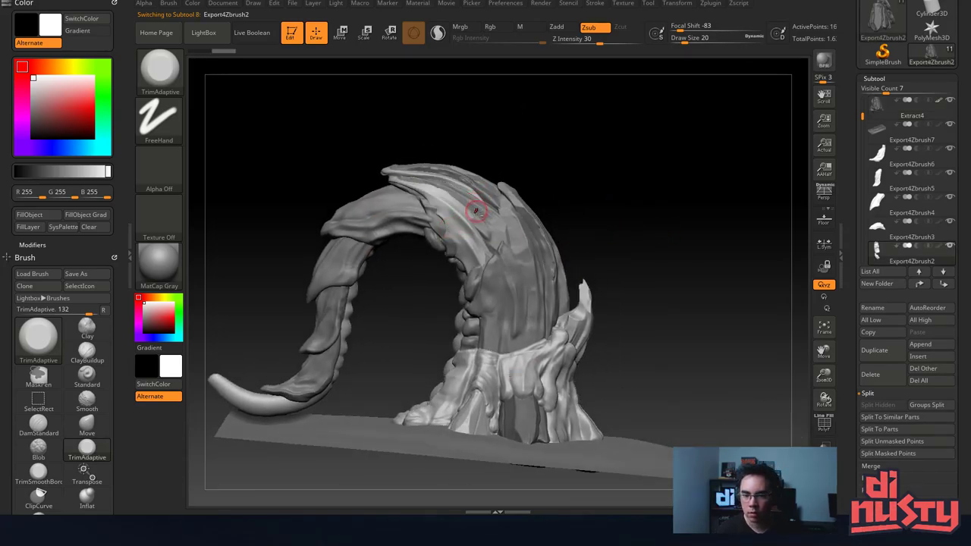
left_click(476, 210, "alt")
left_click(467, 233, "alt")
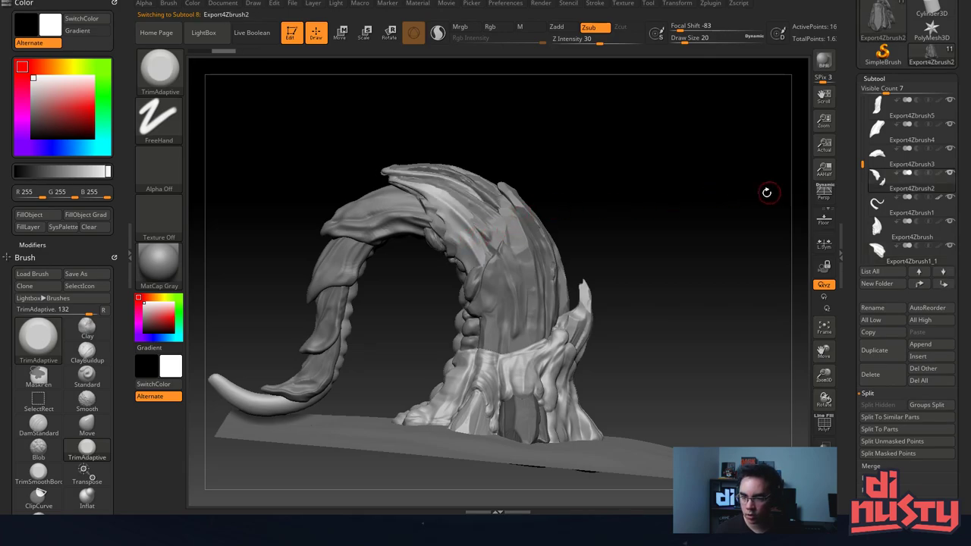
left_click(949, 174)
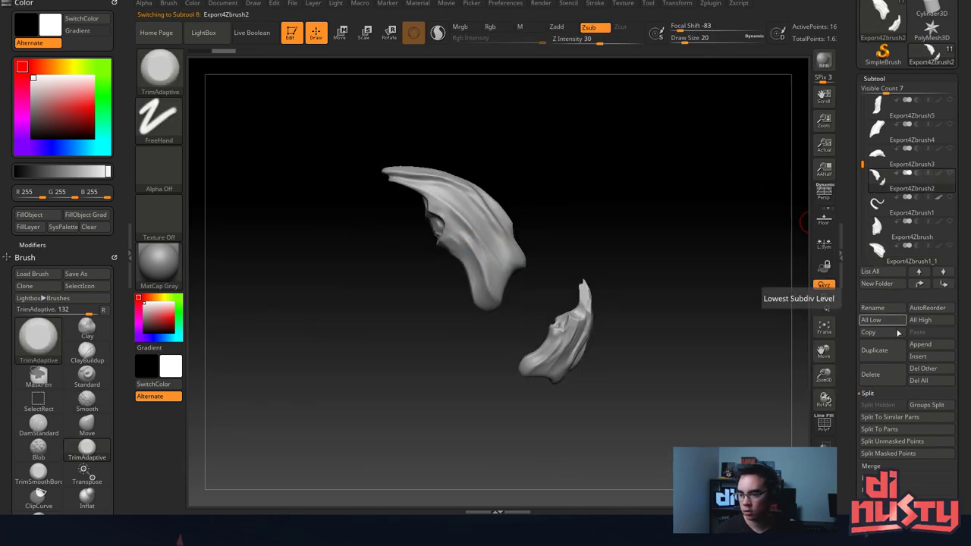
left_click(883, 324)
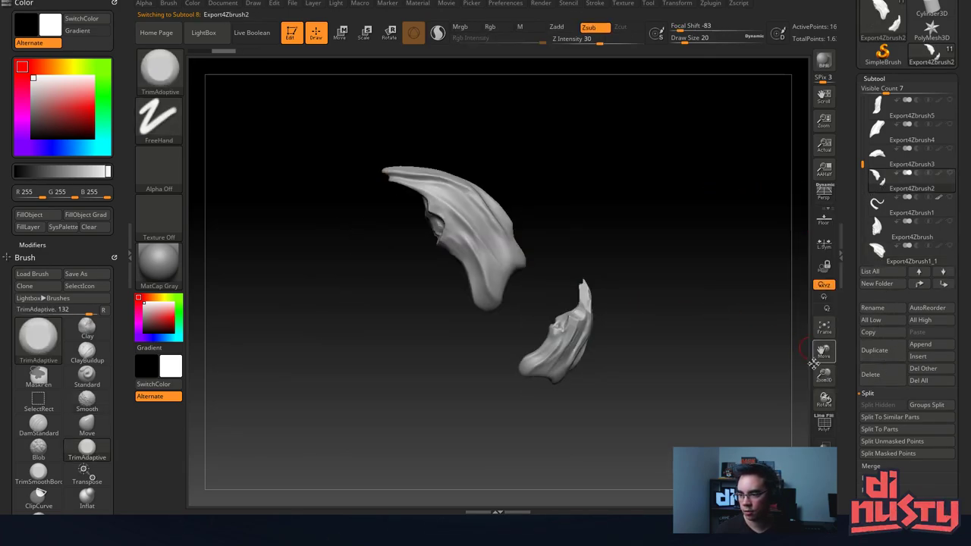
Split the isolated two-piece plate subtool into separate subtools and show the rest of the tentacle again.
left_click(914, 423)
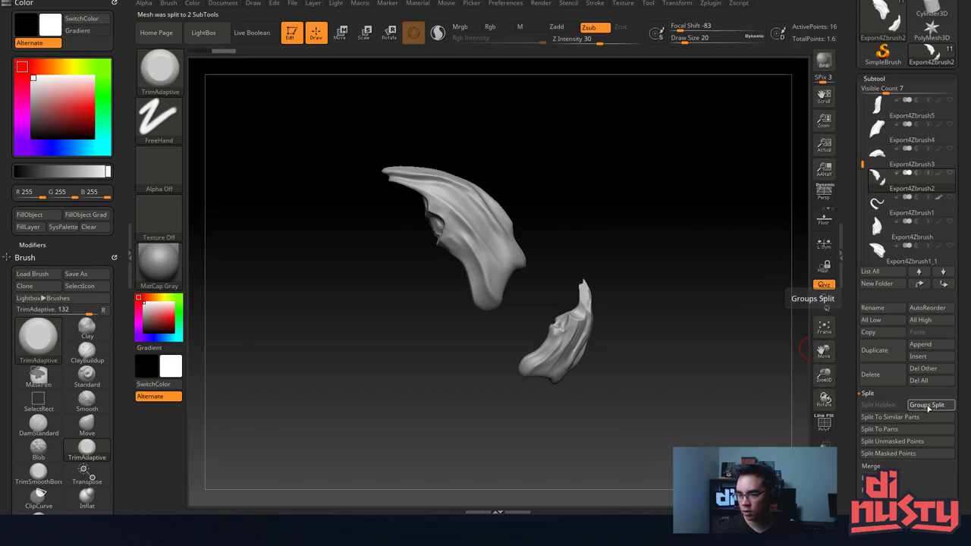
mouse_move(874, 177)
left_click_drag(862, 159, 862, 101)
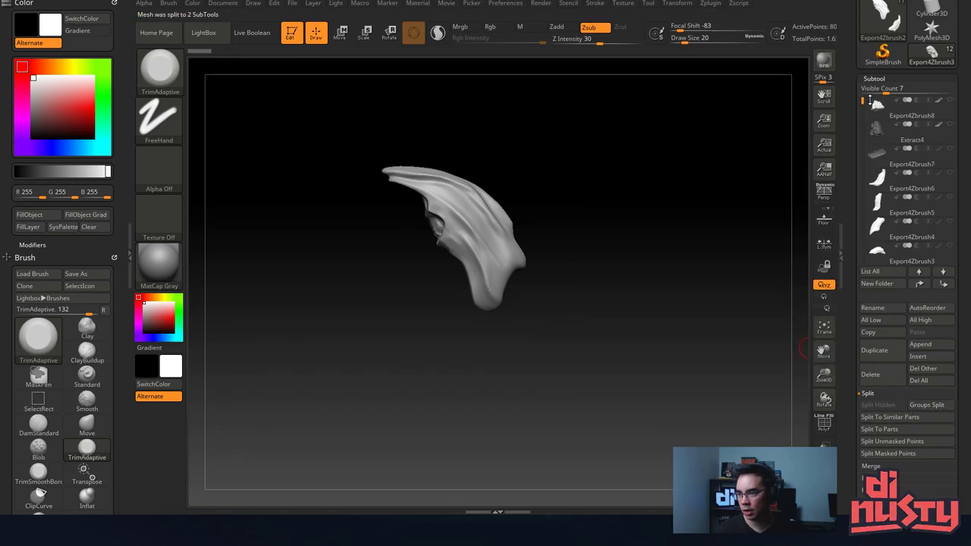
left_click(878, 105)
key("shift+s")
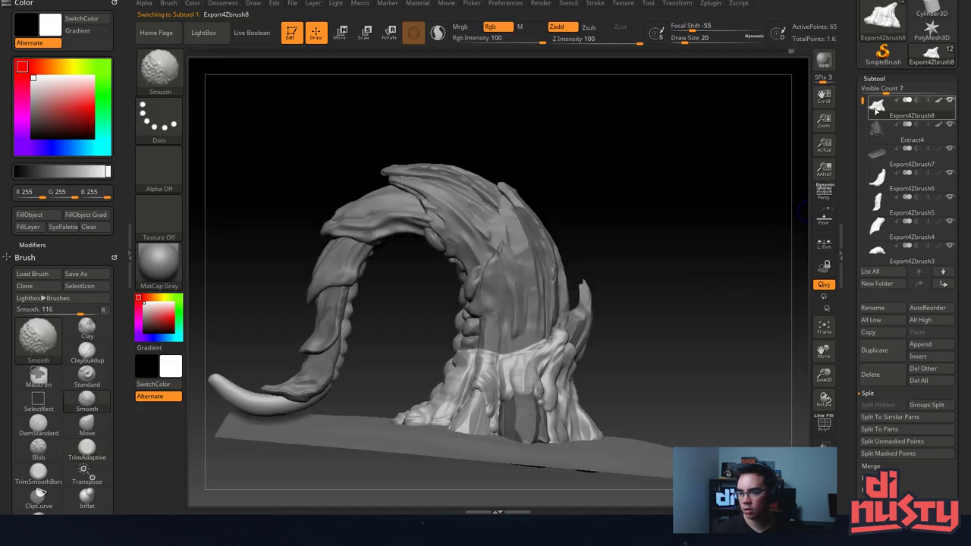
Select the newly split plate on the tentacle's upper bend and hide it to expose the plate beneath.
left_click(512, 252, "alt")
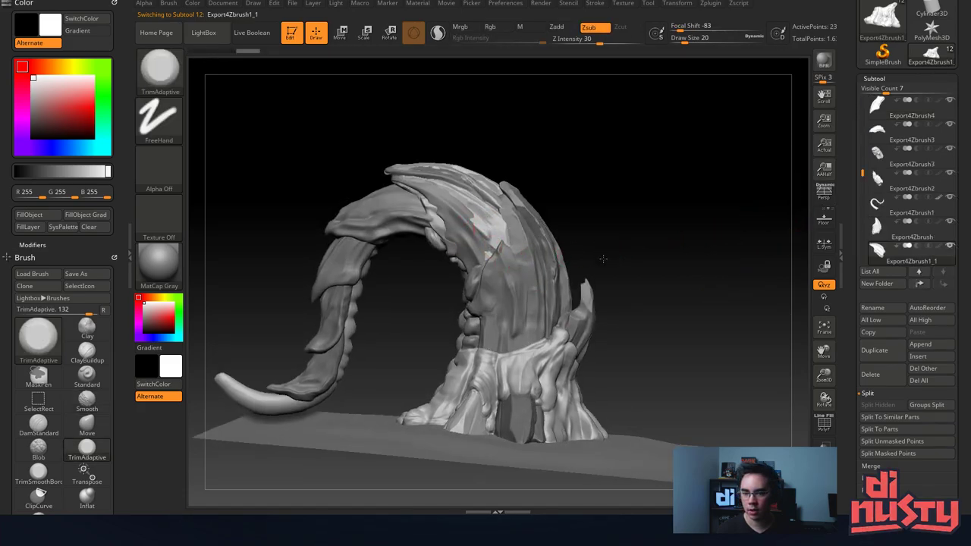
left_click_drag(602, 258, 650, 227)
left_click(499, 253, "alt")
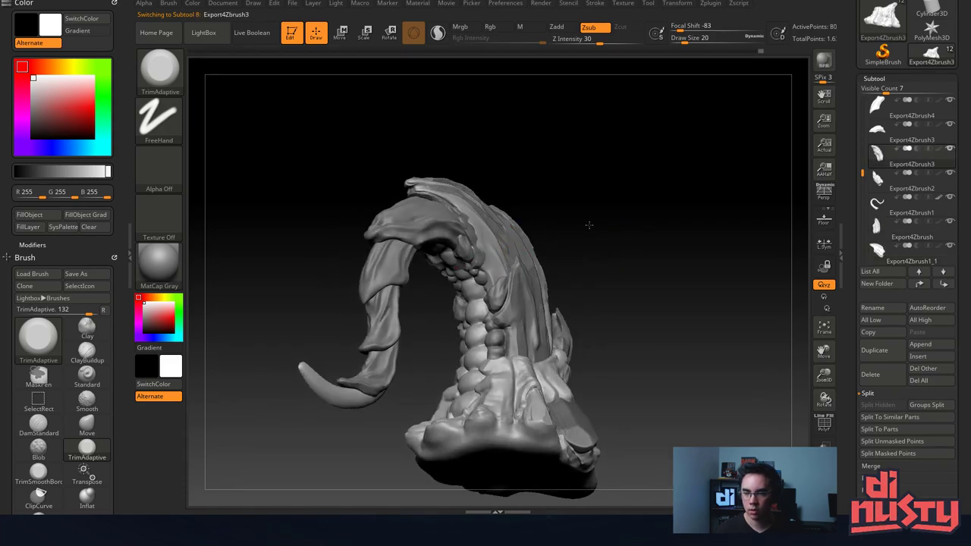
right_click_drag(588, 224, 630, 216)
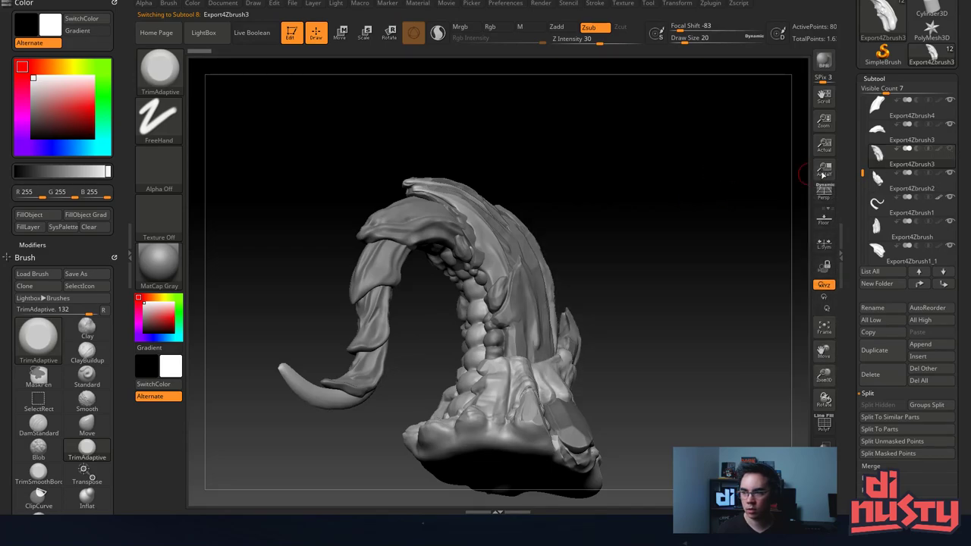
left_click(910, 130)
left_click_drag(620, 184, 631, 201)
Carve away the raised lumps along the exposed upper back plate's inner edge with the ClayTubes brush at draw size 39.
left_click(497, 213, "alt")
right_click_drag(631, 201, 657, 156)
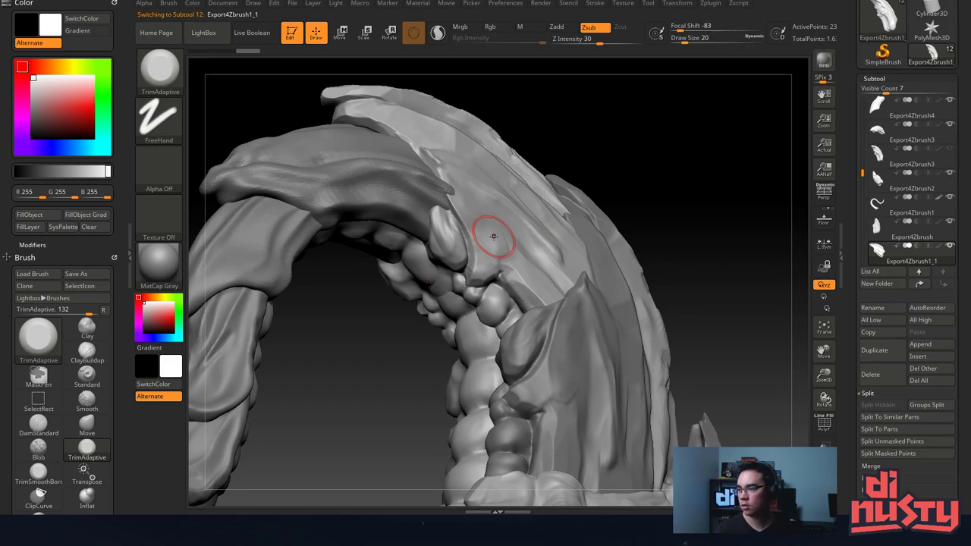
right_click_drag(420, 322, 450, 267)
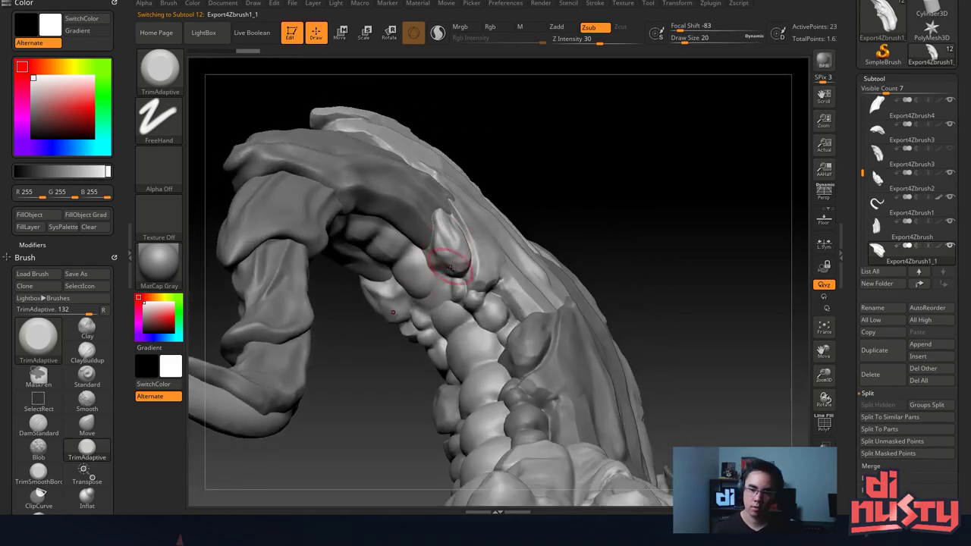
key("b")
key("m")
key("v")
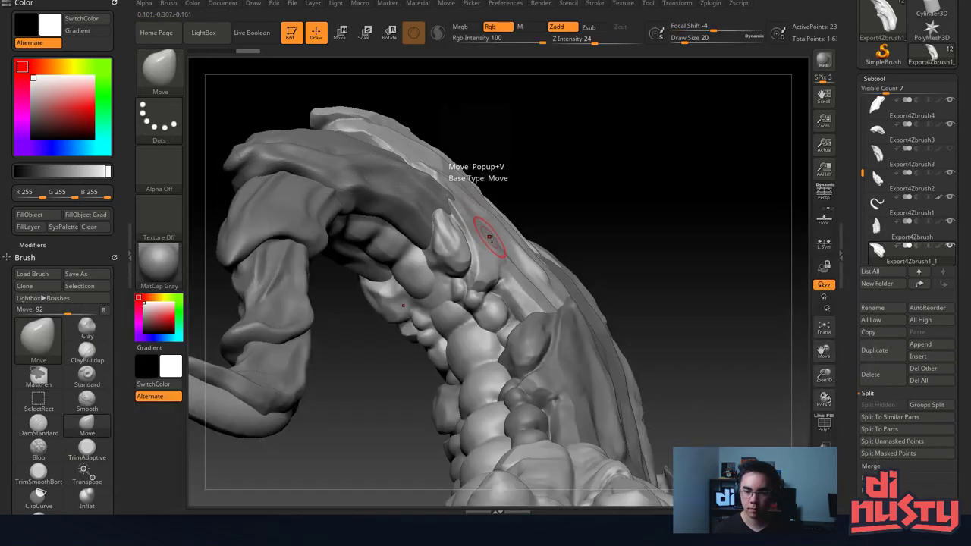
key("space")
key("b")
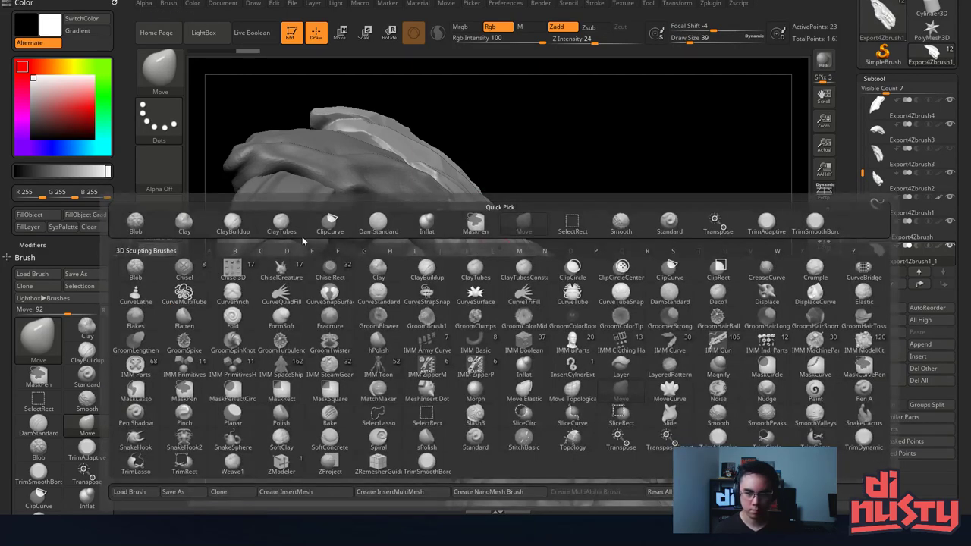
left_click(282, 223)
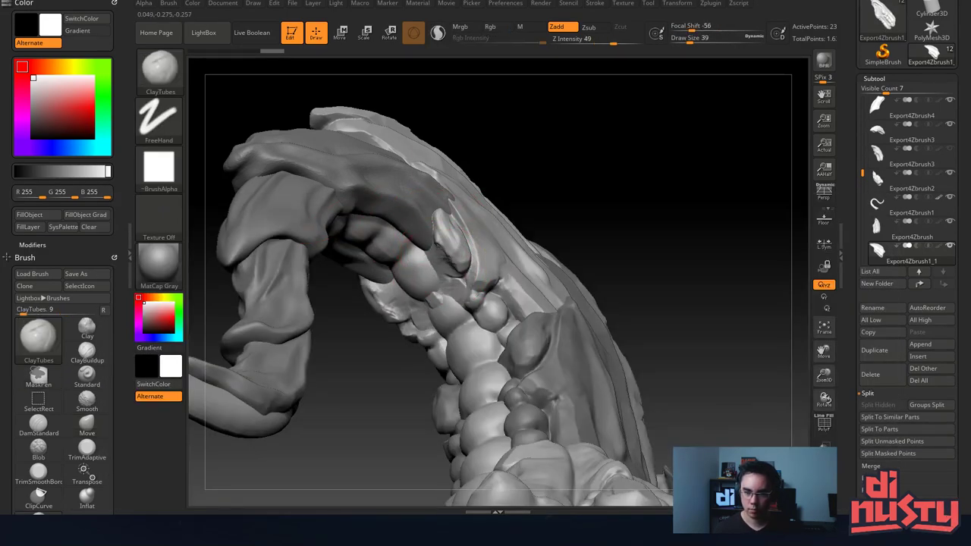
mouse_move(479, 313)
left_mouse_down()
mouse_move(495, 317)
mouse_move(470, 273)
mouse_move(485, 292)
left_mouse_up()
left_click_drag(448, 265, 489, 302, "alt")
right_click_drag(490, 302, 435, 294)
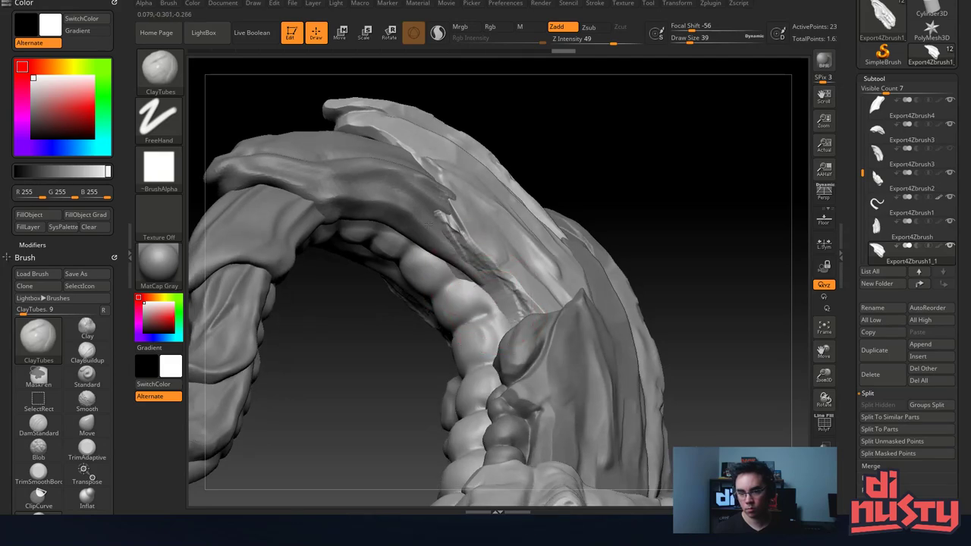
Fill in the back plate's inner edge with ClayTubes strokes and smooth the reworked surface down to the side plate.
left_click_drag(475, 259, 485, 267)
mouse_move(472, 246)
right_mouse_down()
mouse_move(523, 237)
mouse_move(426, 215)
mouse_move(442, 217)
mouse_move(433, 219)
right_mouse_up()
left_click_drag(447, 242, 455, 248, "shift")
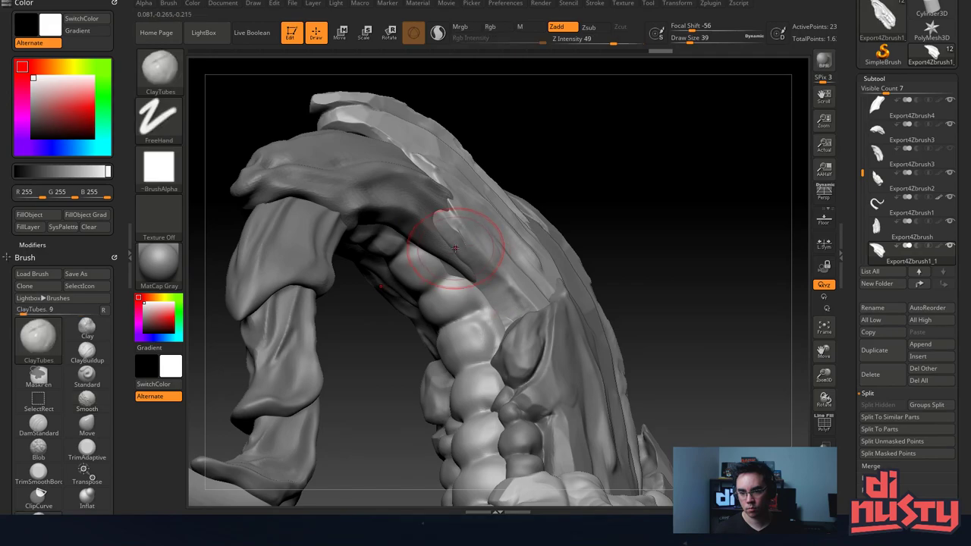
key("shift")
left_click_drag(481, 284, 494, 323, "shift")
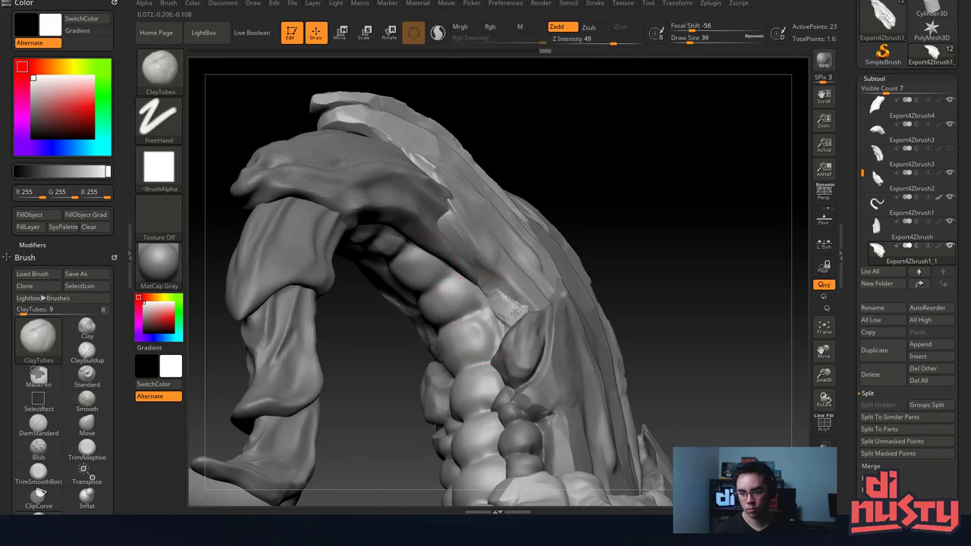
key("shift")
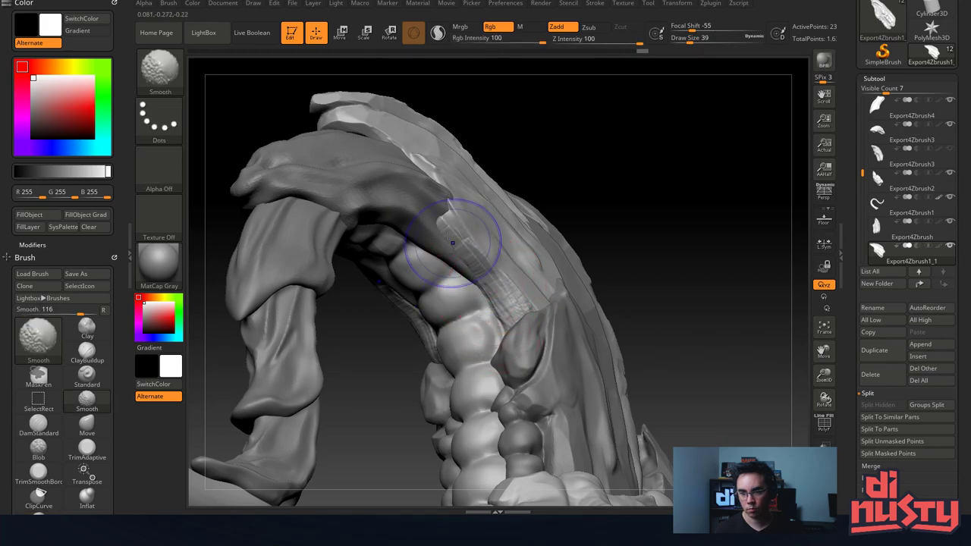
left_click_drag(442, 227, 461, 244, "shift")
Remesh the back plate with DynaMesh and smooth its inner edge.
left_click_drag(637, 168, 652, 190, "ctrl")
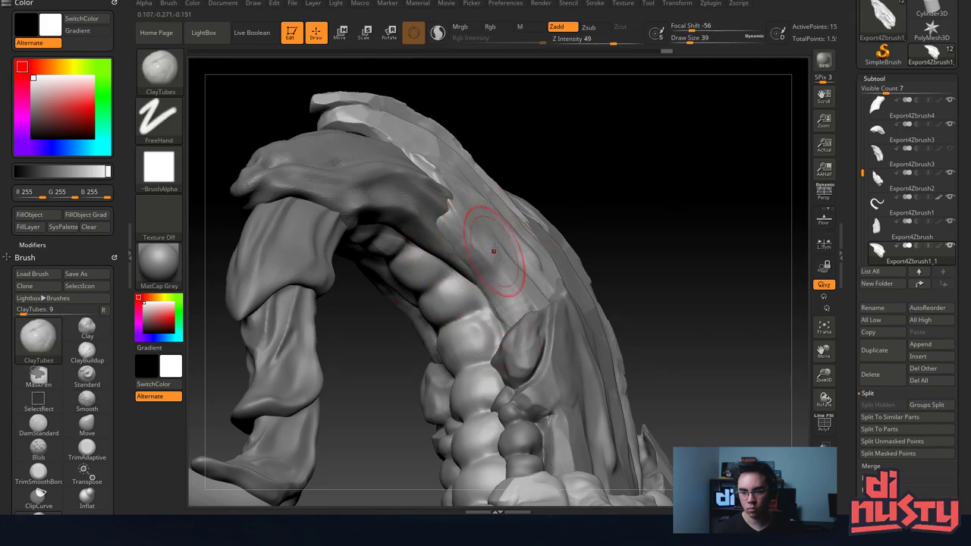
left_click_drag(460, 237, 533, 350, "shift")
mouse_move(532, 351)
right_mouse_down()
mouse_move(479, 261)
mouse_move(489, 267)
mouse_move(499, 276)
mouse_move(396, 234)
mouse_move(482, 241)
mouse_move(536, 206)
mouse_move(557, 283)
mouse_move(585, 216)
mouse_move(634, 260)
right_mouse_up()
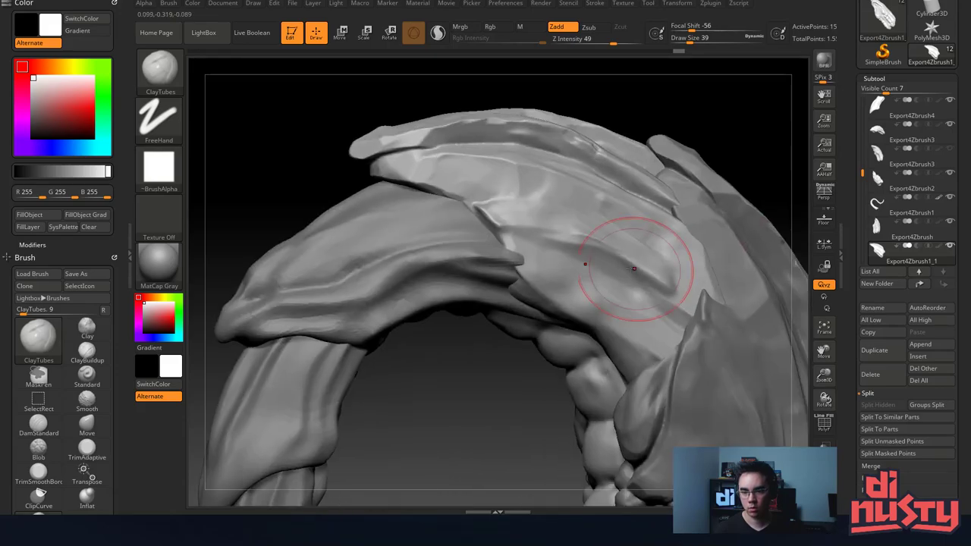
Sculpt the rear end of the neighbouring front plate and the adjoining back plate edge with ClayTubes.
left_click(444, 271, "alt")
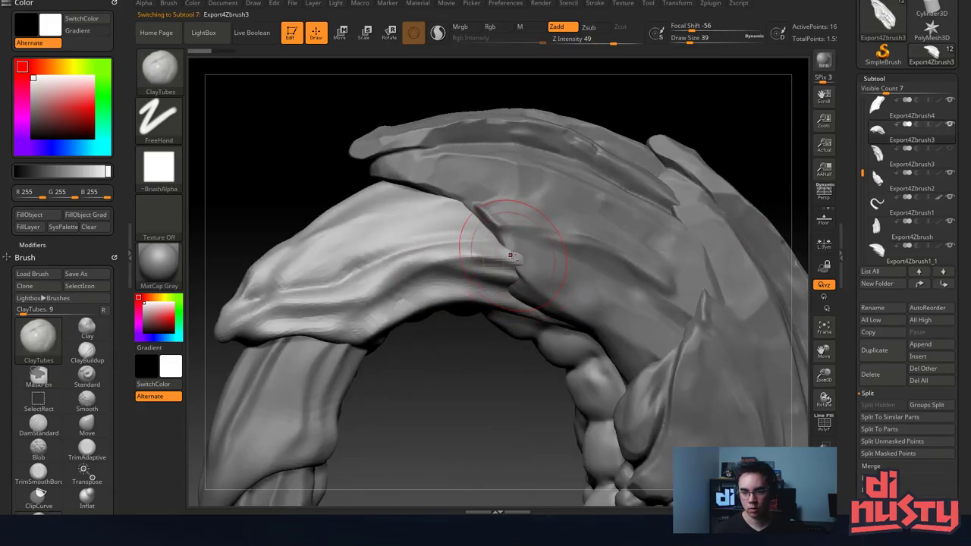
right_click_drag(482, 251, 507, 255)
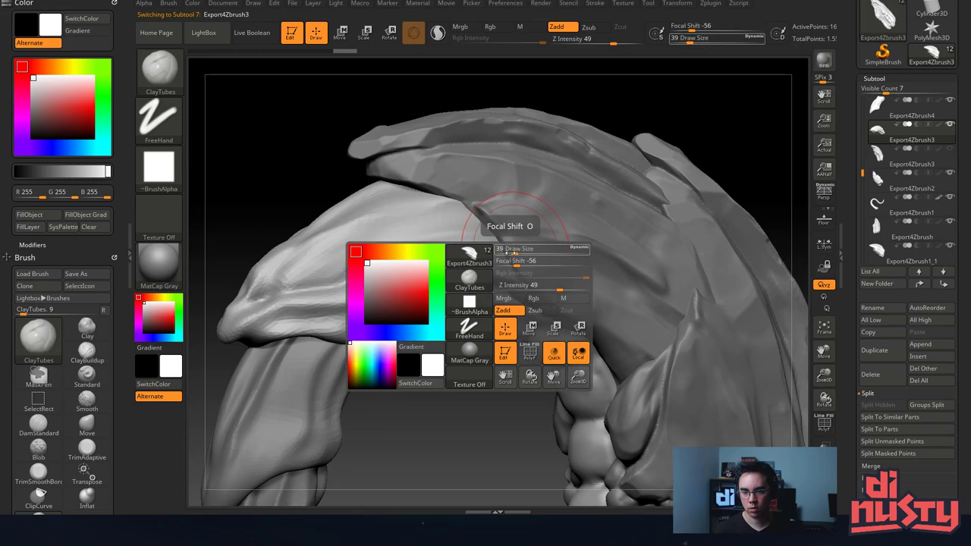
right_click_drag(438, 247, 534, 285)
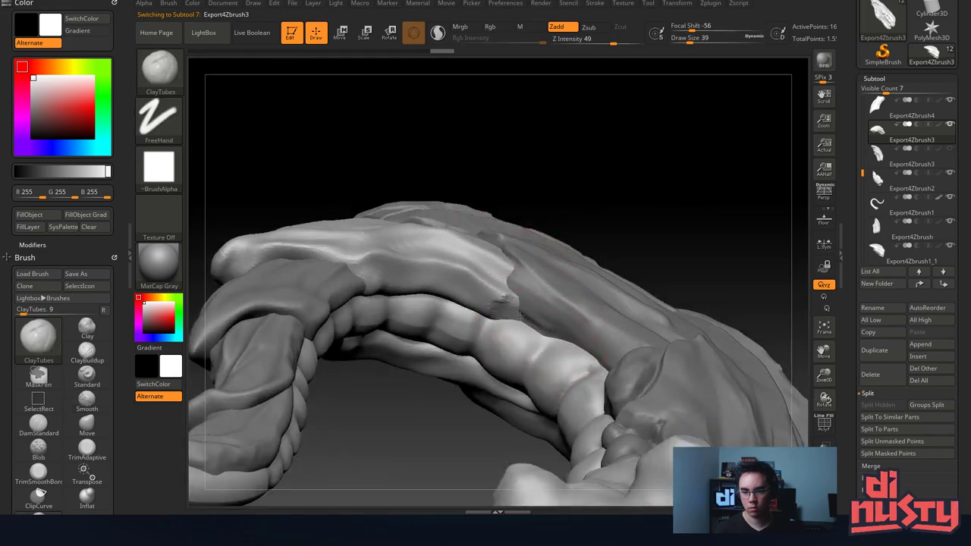
left_click(546, 280, "alt")
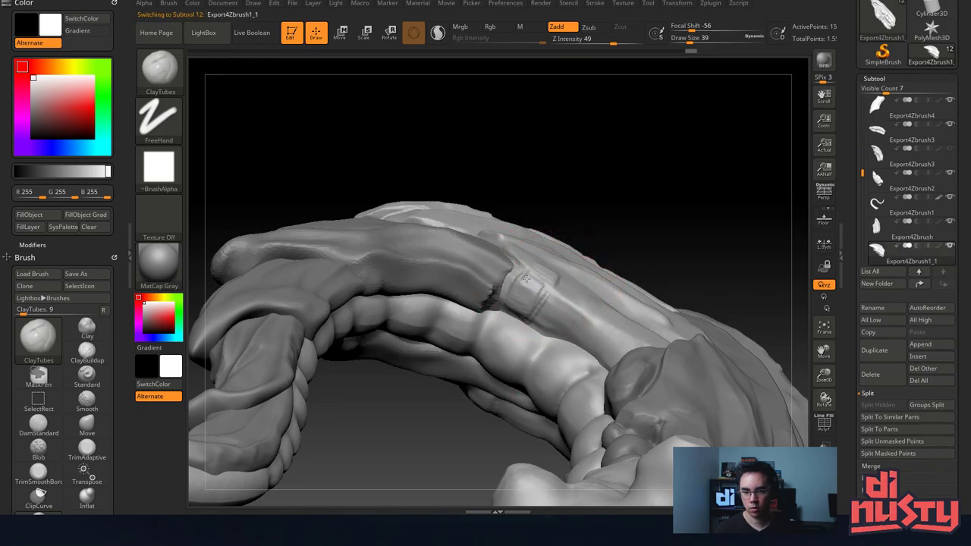
right_click_drag(536, 265, 538, 270)
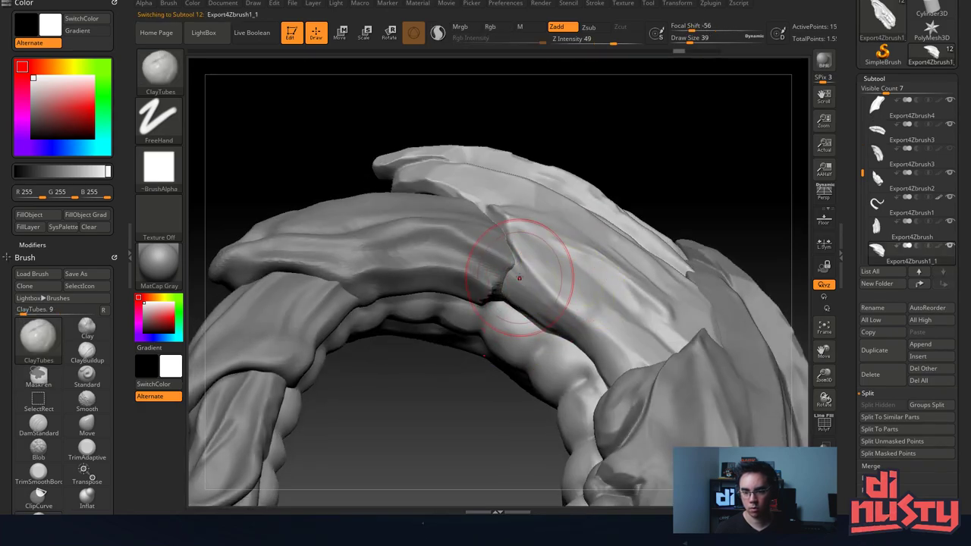
right_click_drag(548, 256, 553, 241)
Reshape the back plate's inner edge near the front plate using the Move brush at draw size 80.
key("b")
key("m")
key("v")
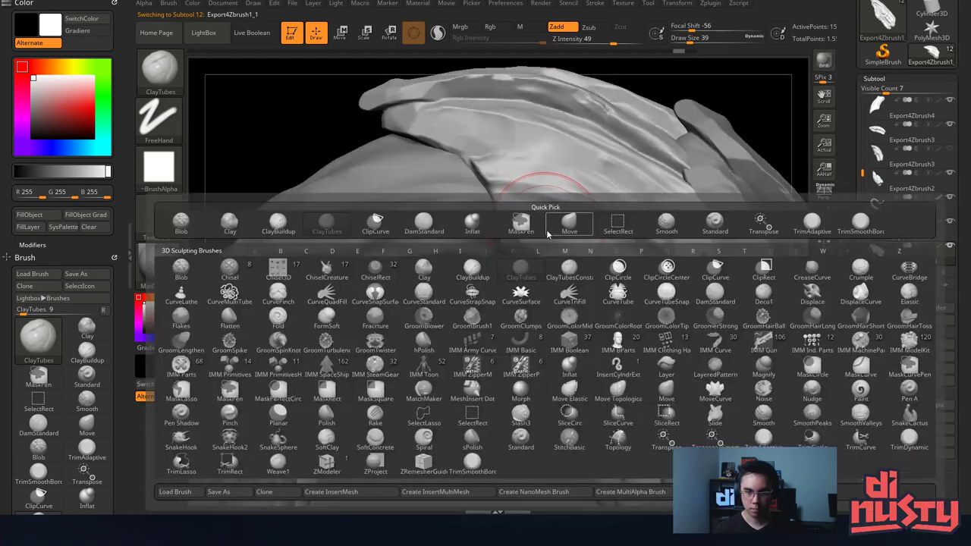
key("space")
mouse_move(508, 253)
left_mouse_down()
mouse_move(487, 296)
mouse_move(458, 321)
mouse_move(502, 234)
left_mouse_up()
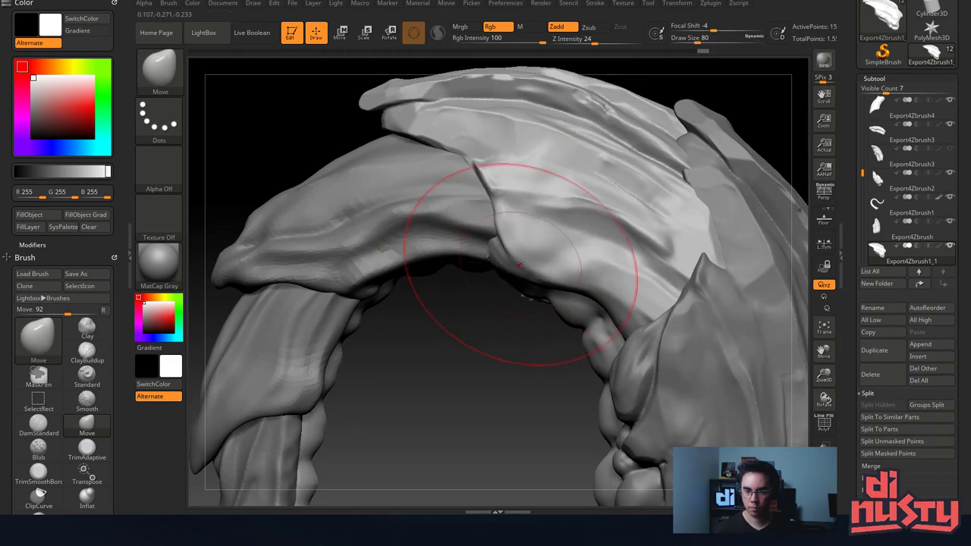
mouse_move(498, 260)
right_mouse_down()
mouse_move(546, 201)
mouse_move(505, 330)
right_mouse_up()
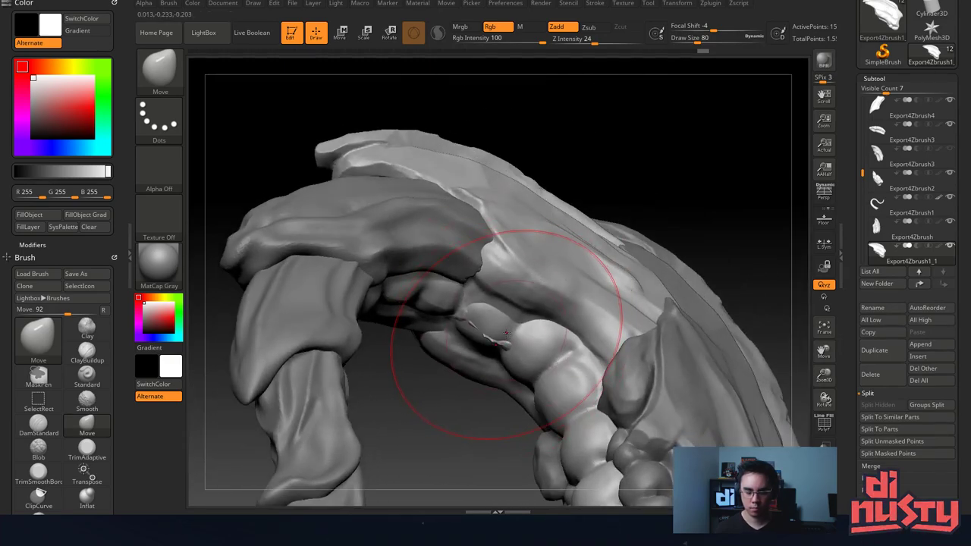
Refine the back plate's inner edge beside the underside bumps using ClayTubes at draw size 23.
key("b")
key("c")
key("t")
key("space")
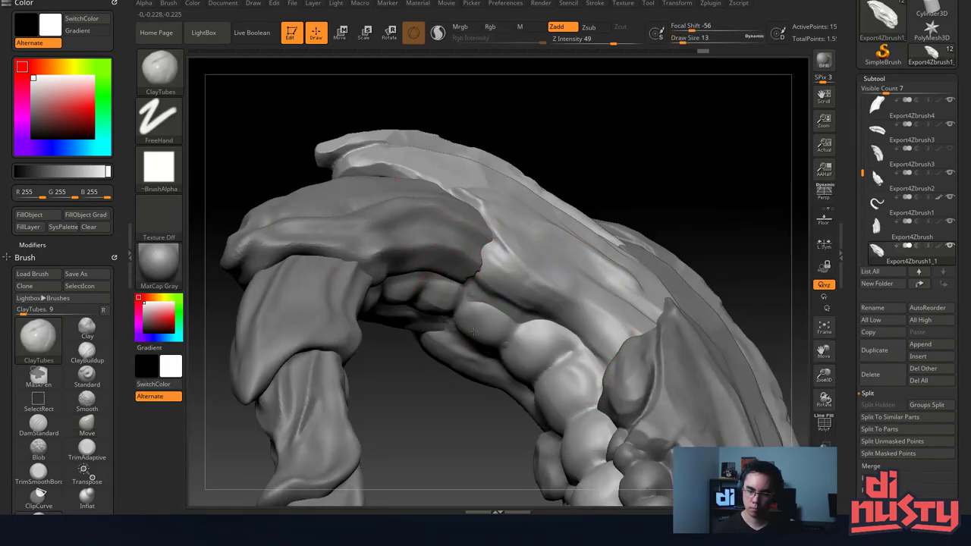
mouse_move(504, 304)
right_mouse_down()
mouse_move(436, 315)
mouse_move(464, 301)
right_mouse_up()
key("space")
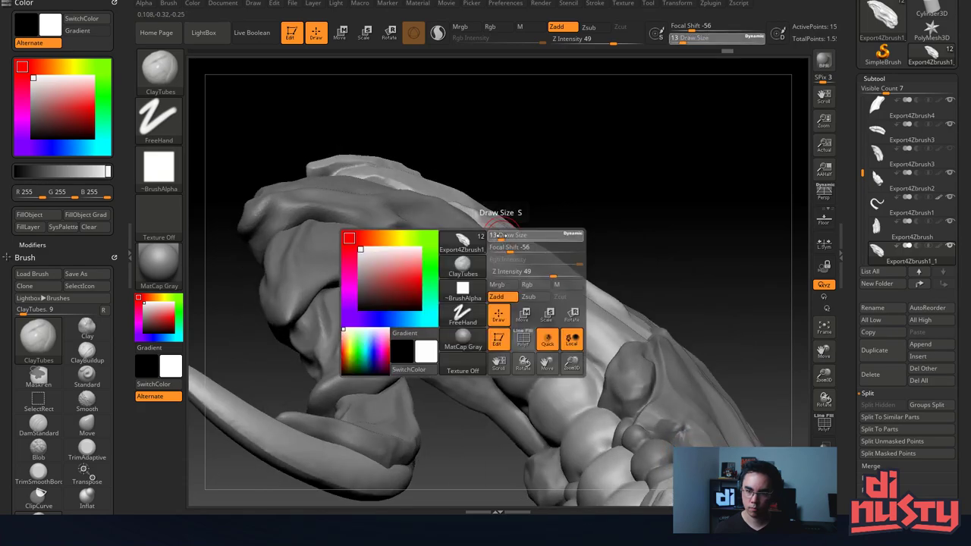
left_click(505, 236)
mouse_move(483, 302)
left_mouse_down()
mouse_move(523, 312)
mouse_move(505, 293)
mouse_move(505, 321)
mouse_move(519, 313)
left_mouse_up()
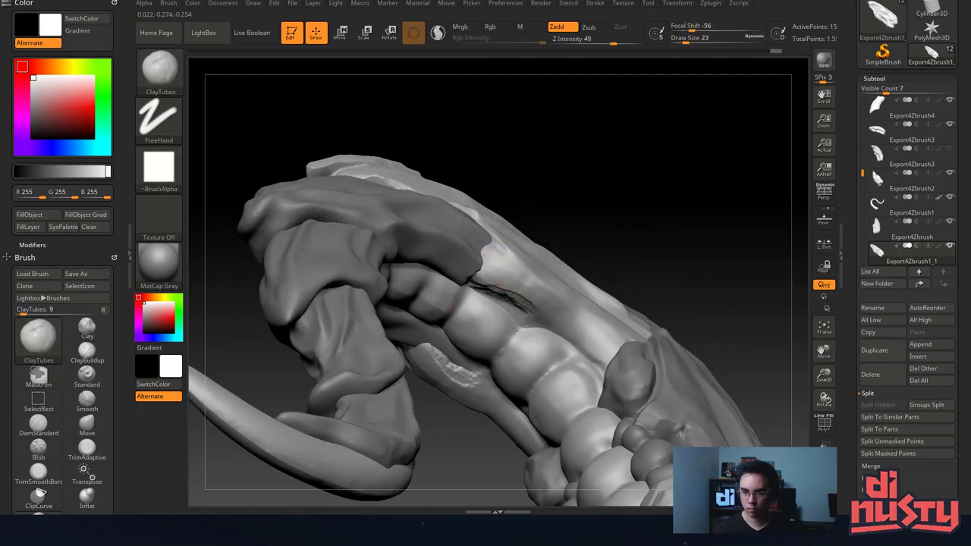
mouse_move(491, 268)
left_mouse_down()
mouse_move(525, 292)
mouse_move(529, 314)
mouse_move(480, 285)
mouse_move(523, 306)
left_mouse_up()
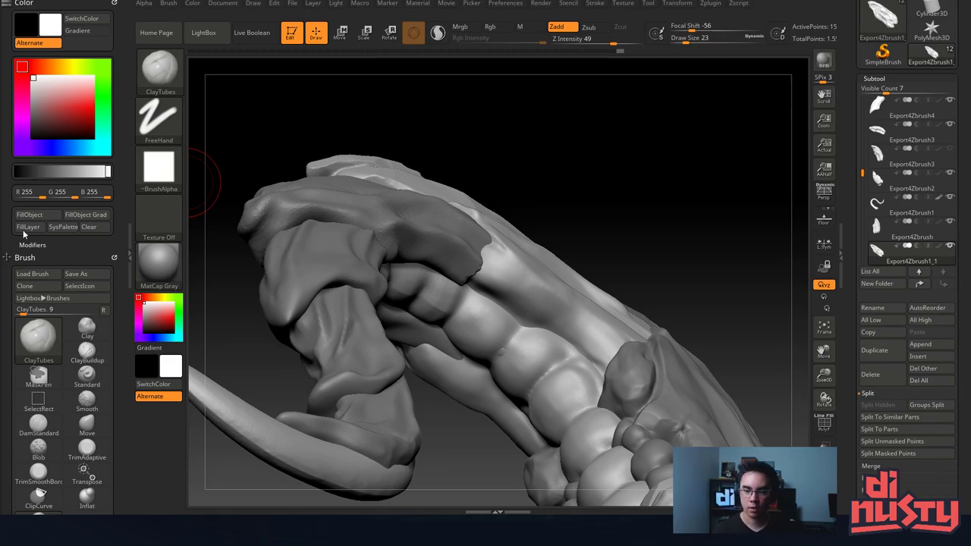
Check the whole tentacle and touch up the back plate with ClayTubes along its seam with the front plate.
mouse_move(638, 191)
left_mouse_down()
mouse_move(597, 150)
mouse_move(602, 180)
left_mouse_up()
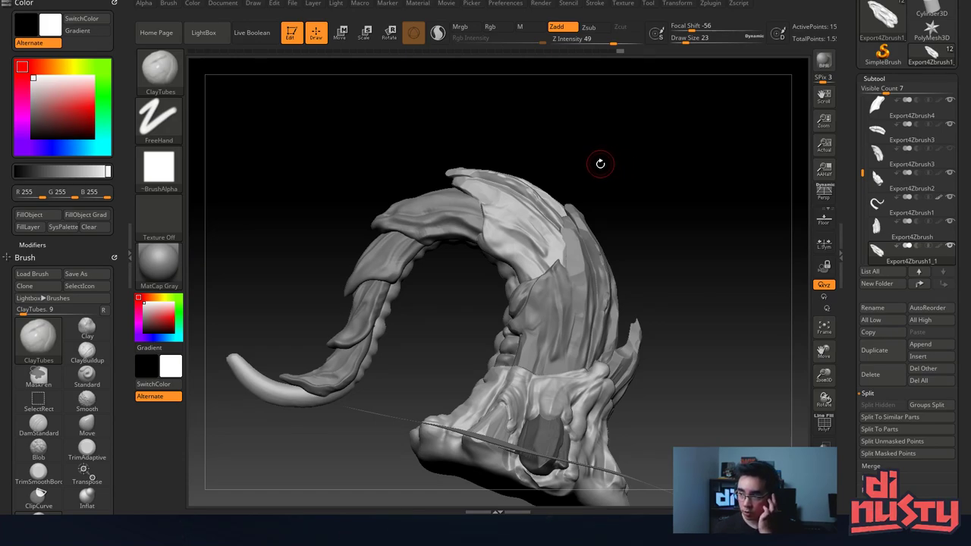
left_click_drag(593, 166, 602, 160)
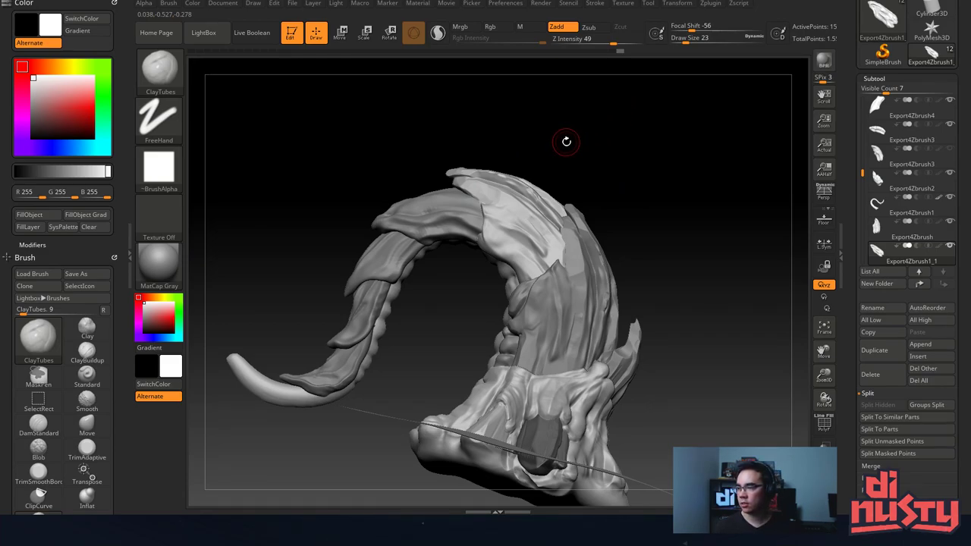
mouse_move(569, 172)
left_mouse_down()
mouse_move(563, 158)
mouse_move(586, 179)
left_mouse_up()
mouse_move(586, 179)
right_mouse_down("ctrl")
mouse_move(624, 195)
mouse_move(528, 198)
mouse_move(522, 211)
mouse_move(495, 213)
mouse_move(509, 197)
right_mouse_up("ctrl")
mouse_move(531, 179)
right_mouse_down()
mouse_move(537, 190)
mouse_move(504, 163)
right_mouse_up()
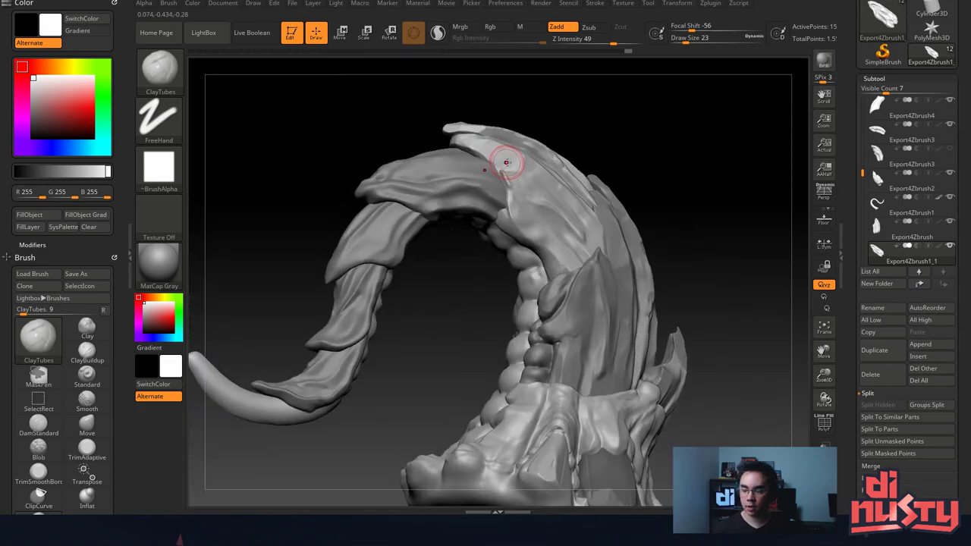
left_click_drag(505, 162, 511, 167)
mouse_move(591, 180)
right_mouse_down("alt")
mouse_move(578, 173)
mouse_move(472, 195)
mouse_move(477, 205)
right_mouse_up("alt")
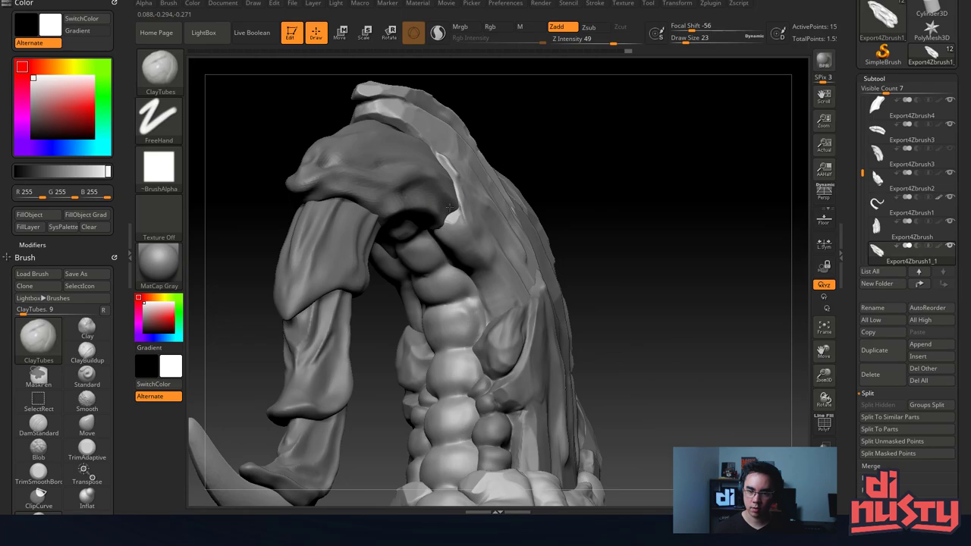
Trim the back plate's corner where it meets the front plate using TrimSmoothBorder at draw size 29.
right_click_drag(454, 215, 470, 198)
key("b")
left_click(777, 212)
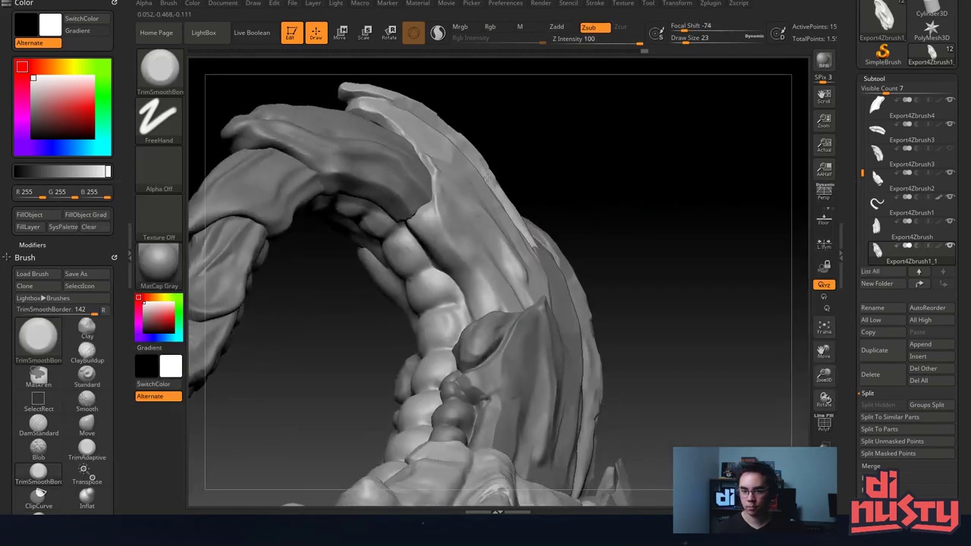
key("space")
left_click_drag(425, 225, 429, 226)
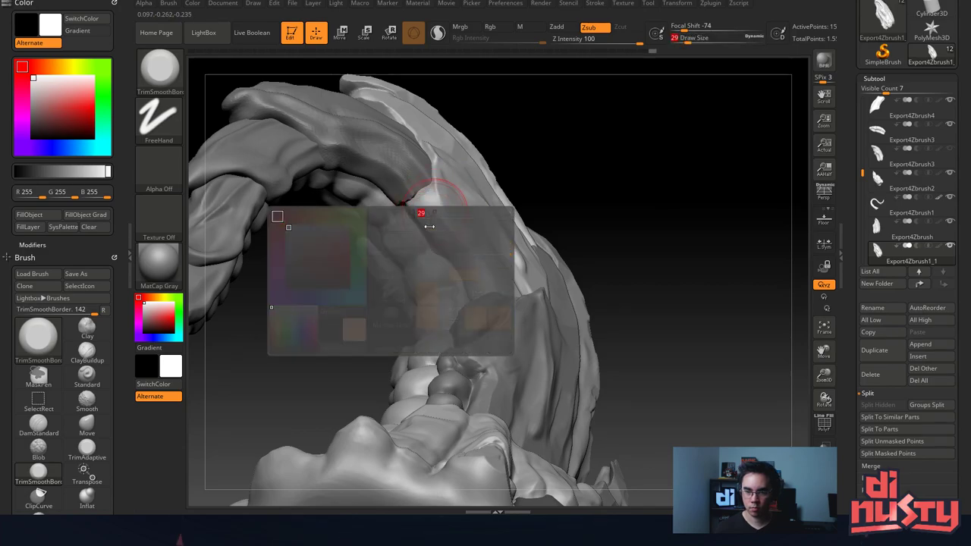
left_click_drag(435, 194, 428, 212)
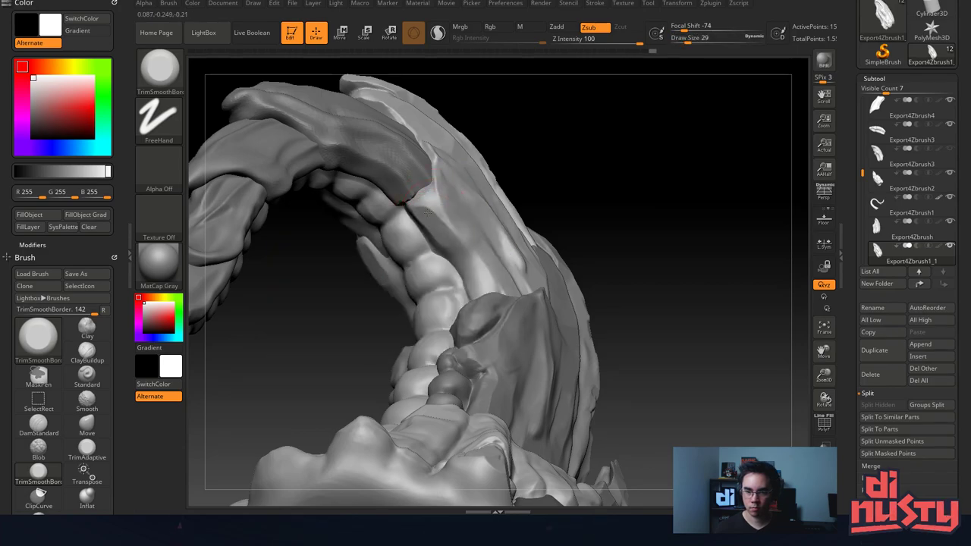
Flatten the back plate's inner edge along the underside bumps with TrimSmoothBorder, undoing the unwanted strokes.
left_click(411, 261, "alt")
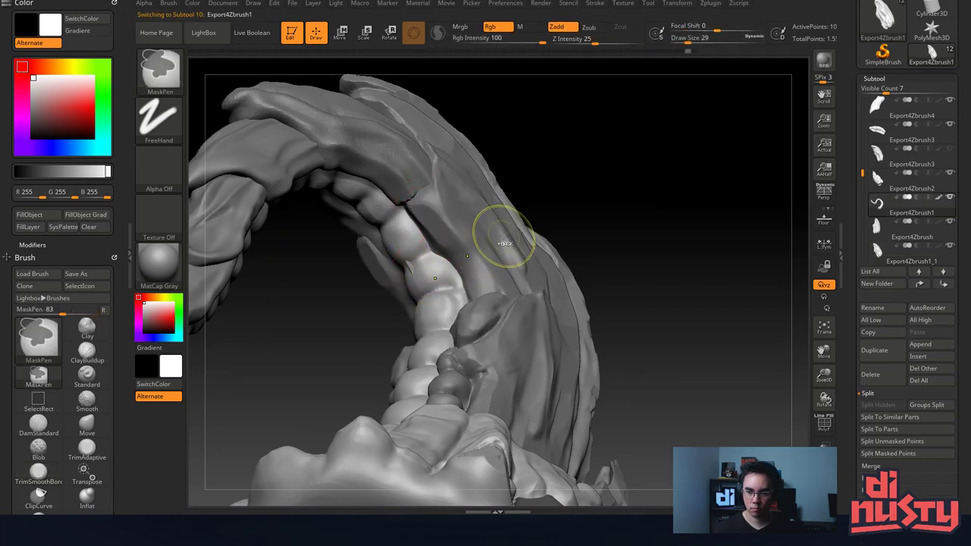
left_click(476, 245, "alt")
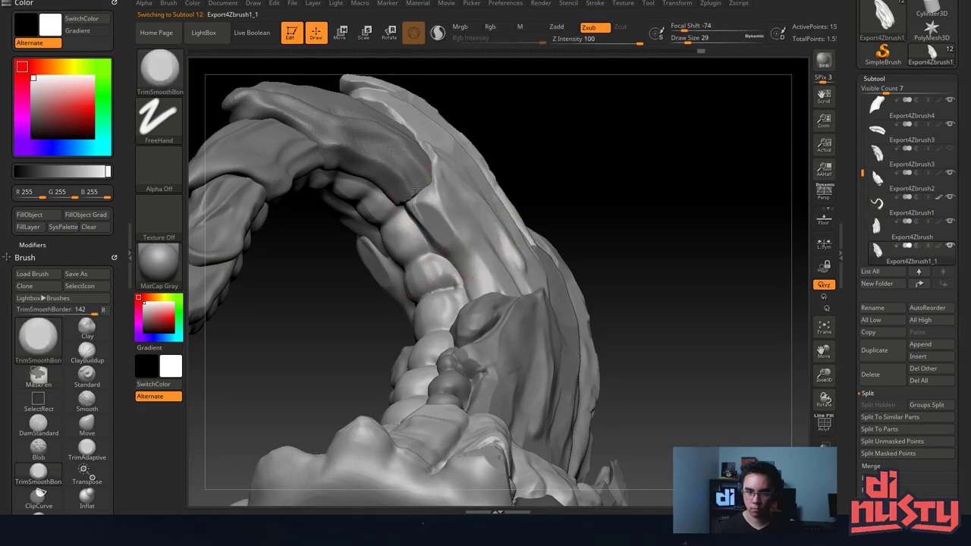
right_click_drag(427, 182, 476, 202)
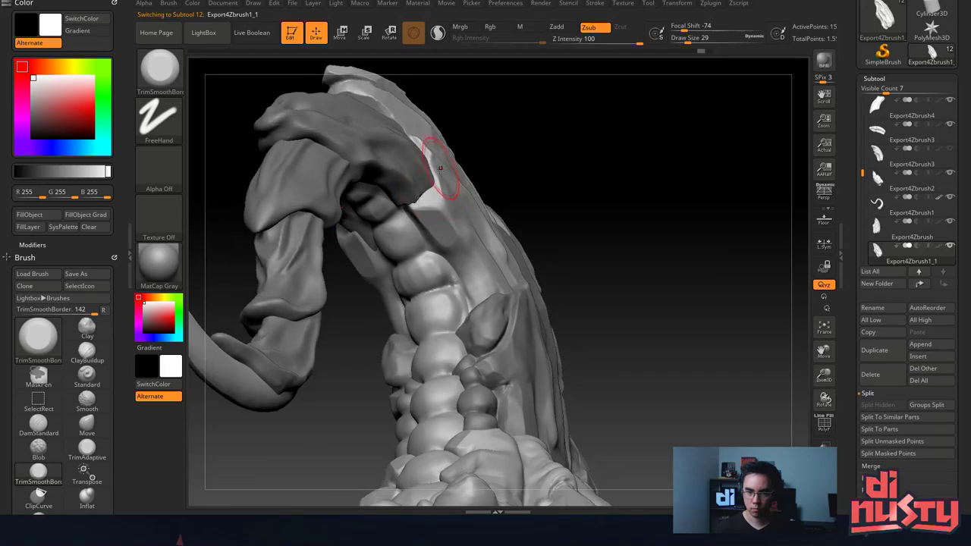
mouse_move(439, 168)
right_mouse_down()
mouse_move(467, 169)
mouse_move(432, 194)
right_mouse_up()
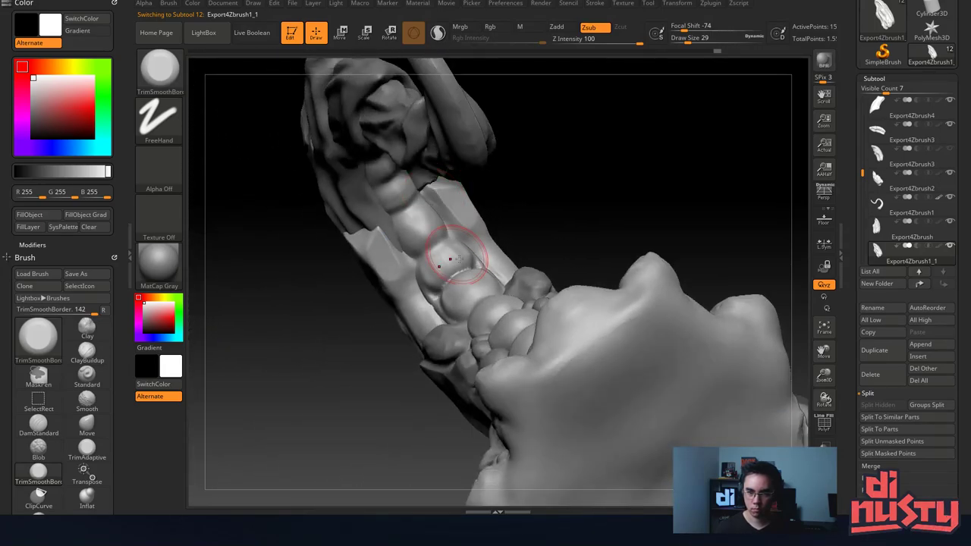
right_click_drag(459, 257, 477, 236)
mouse_move(503, 269)
right_mouse_down()
mouse_move(474, 225)
mouse_move(509, 279)
mouse_move(548, 280)
mouse_move(518, 295)
mouse_move(565, 281)
right_mouse_up()
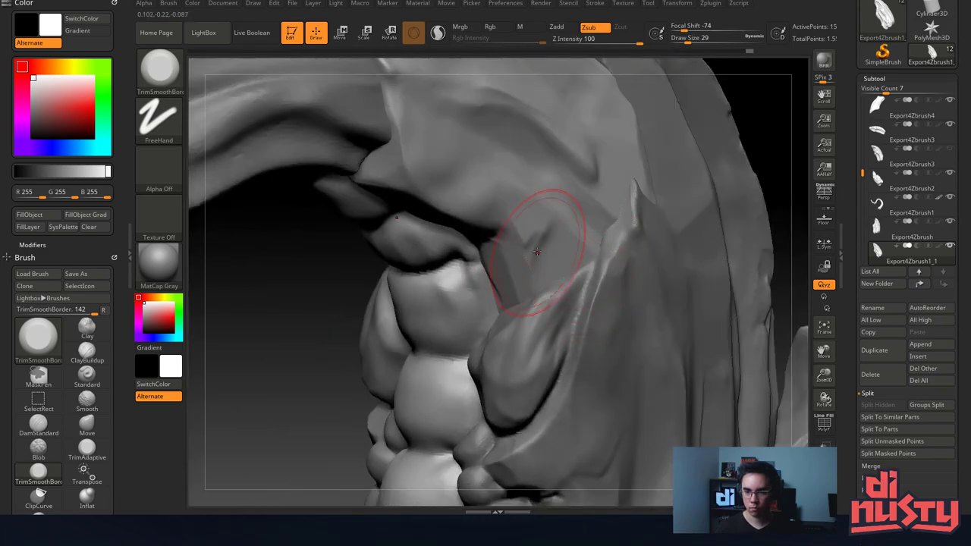
mouse_move(565, 281)
right_mouse_down("ctrl")
mouse_move(524, 172)
mouse_move(508, 201)
mouse_move(523, 204)
mouse_move(481, 137)
mouse_move(500, 158)
mouse_move(501, 138)
mouse_move(514, 197)
mouse_move(509, 164)
mouse_move(558, 182)
mouse_move(493, 217)
mouse_move(506, 229)
mouse_move(503, 219)
mouse_move(489, 234)
right_mouse_up("ctrl")
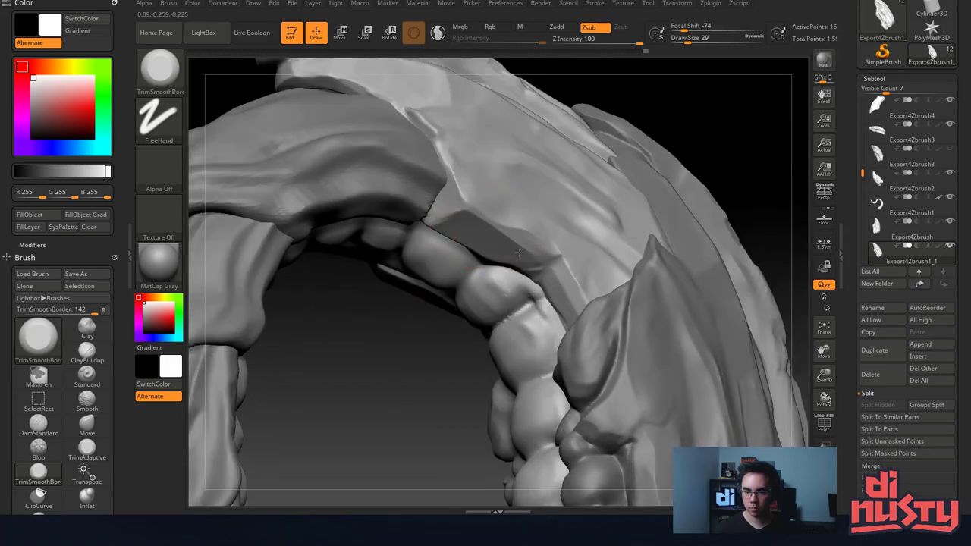
key("ctrl+z")
left_click_drag(472, 228, 526, 254)
key("ctrl+z")
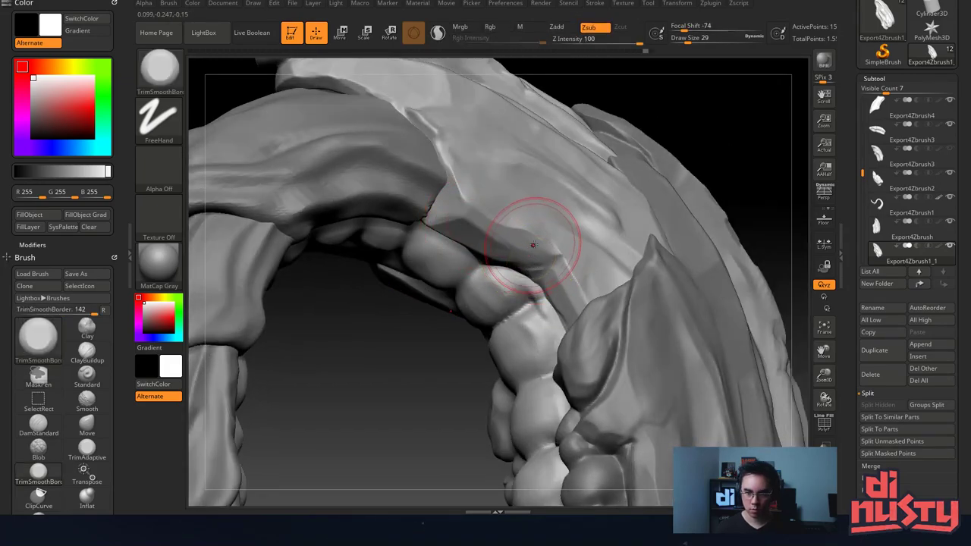
Plane the bevelled inner edge of the back plate near the front plate using TrimAdaptive.
key("b")
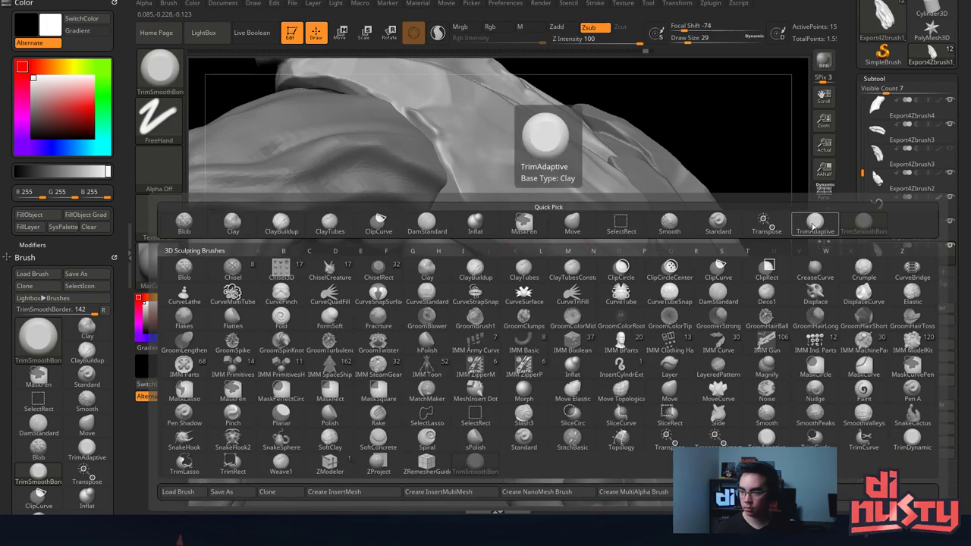
left_click(814, 224)
right_click_drag(452, 221, 504, 227)
left_click_drag(504, 227, 536, 248)
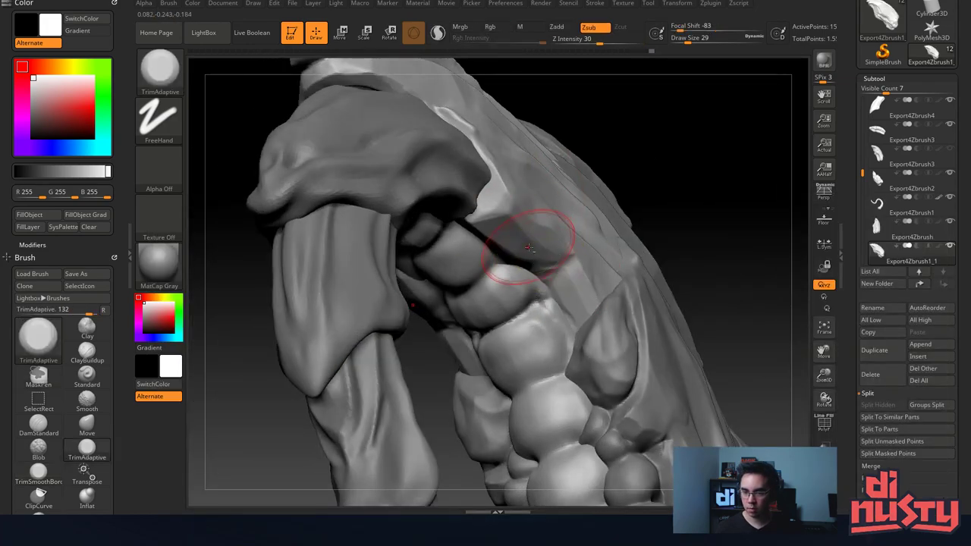
right_click_drag(505, 240, 596, 249)
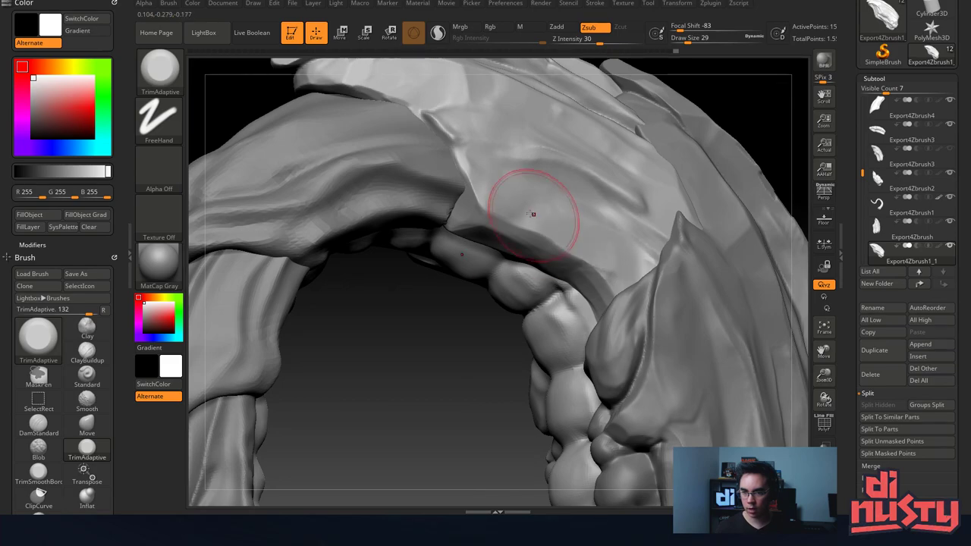
right_click_drag(621, 282, 492, 215)
Try further TrimAdaptive strokes along the lower stretch of the back plate's inner edge.
left_click_drag(555, 257, 594, 331)
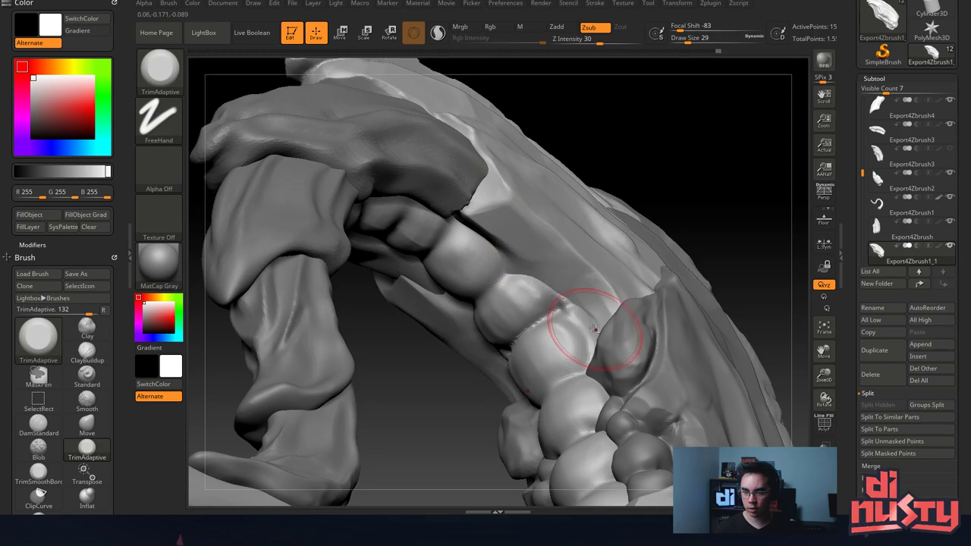
key("ctrl+z")
mouse_move(504, 279)
left_mouse_down()
mouse_move(496, 291)
mouse_move(508, 290)
left_mouse_up()
key("ctrl+z")
Build up the back plate's inner edge beneath the front plate with ClayBuildup and smooth the transition.
key("b")
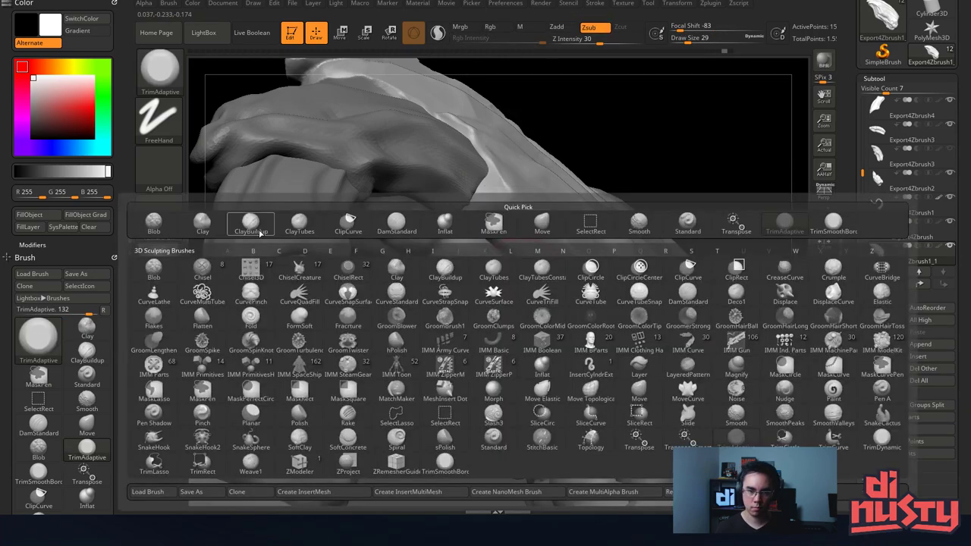
key("c")
key("b")
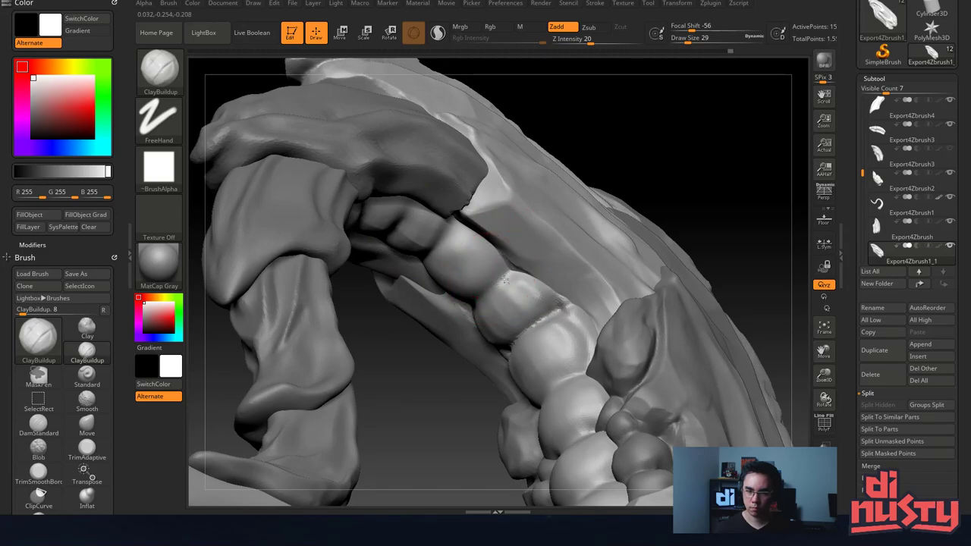
right_click_drag(535, 295, 445, 241)
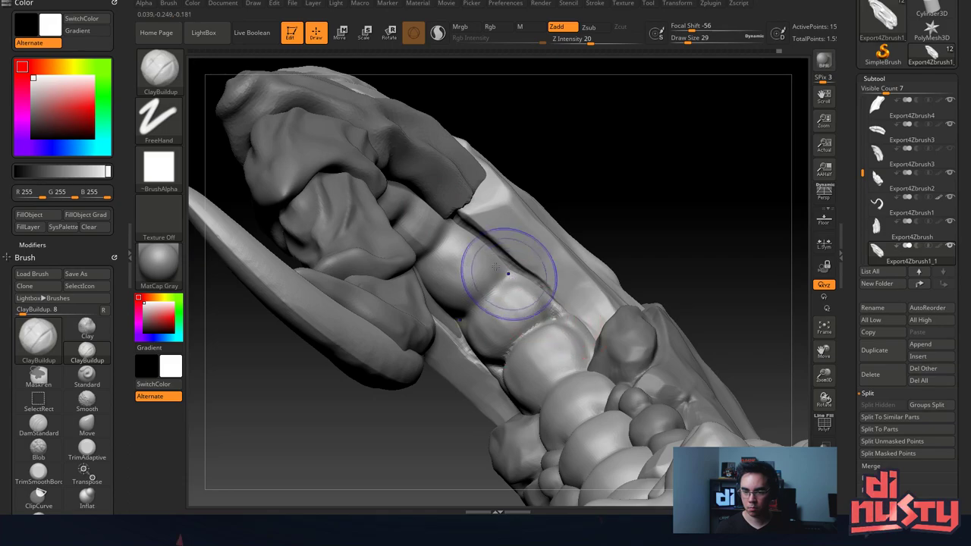
left_click_drag(495, 266, 470, 262, "shift")
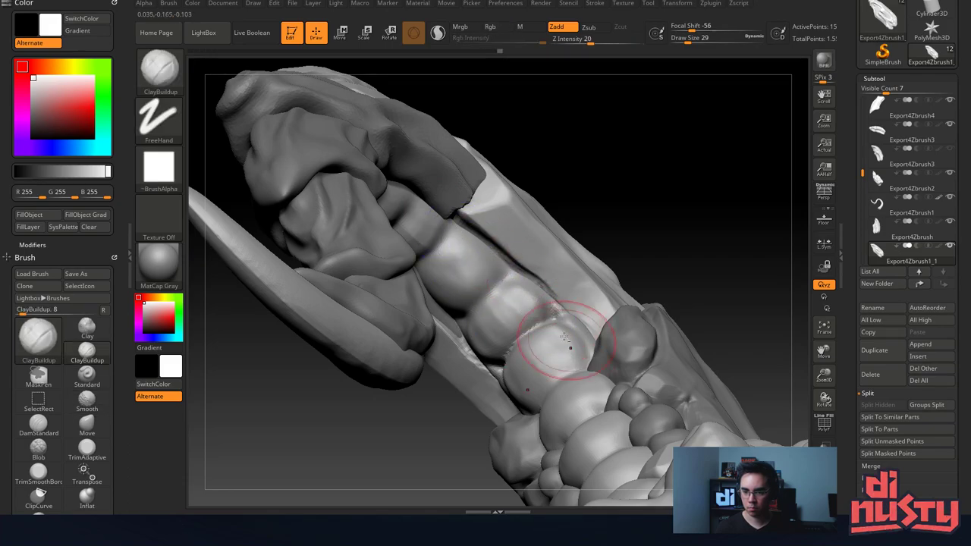
mouse_move(564, 338)
right_mouse_down()
mouse_move(545, 260)
mouse_move(471, 266)
right_mouse_up()
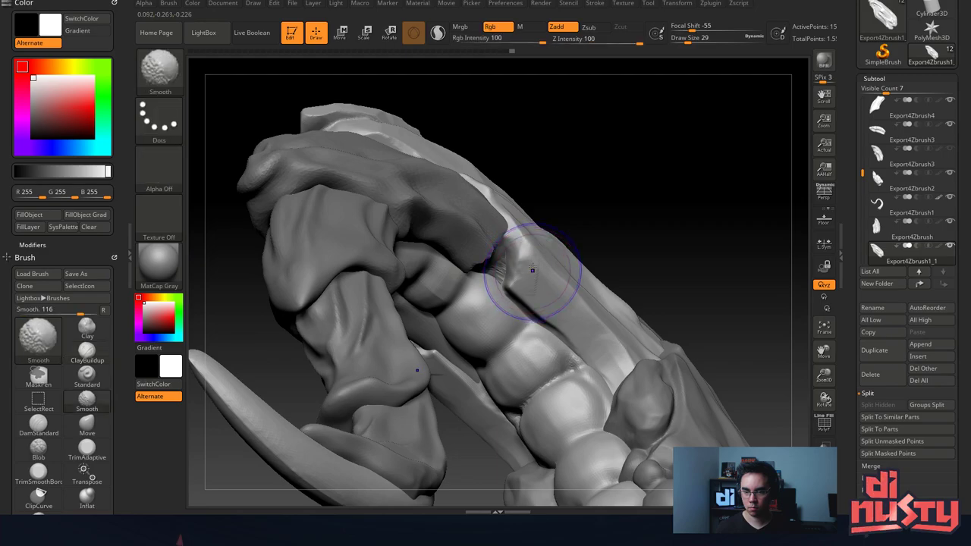
mouse_move(548, 212)
right_mouse_down()
mouse_move(520, 227)
mouse_move(541, 229)
right_mouse_up()
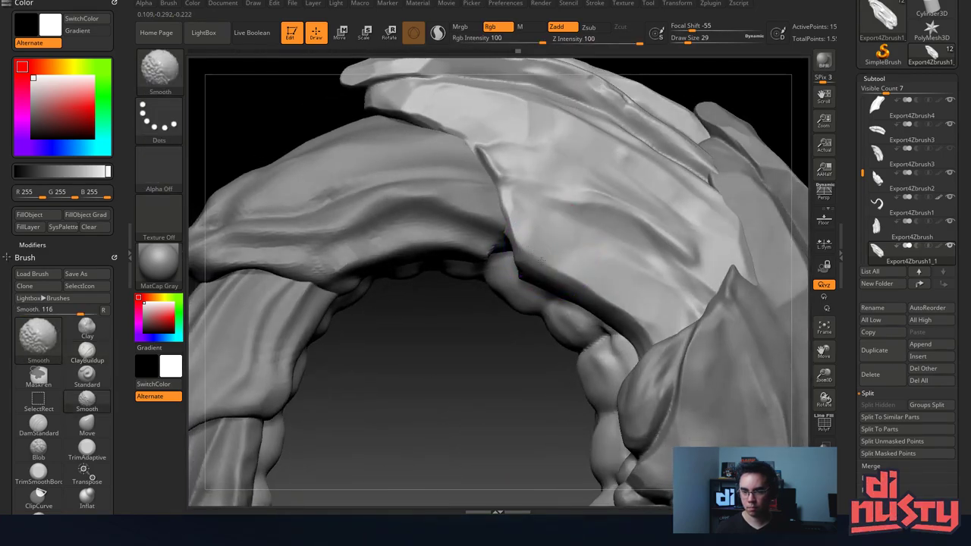
Sharpen the back plate's seam corner and inner edge using DamStandard at draw size 16.
key("b")
left_click(422, 227)
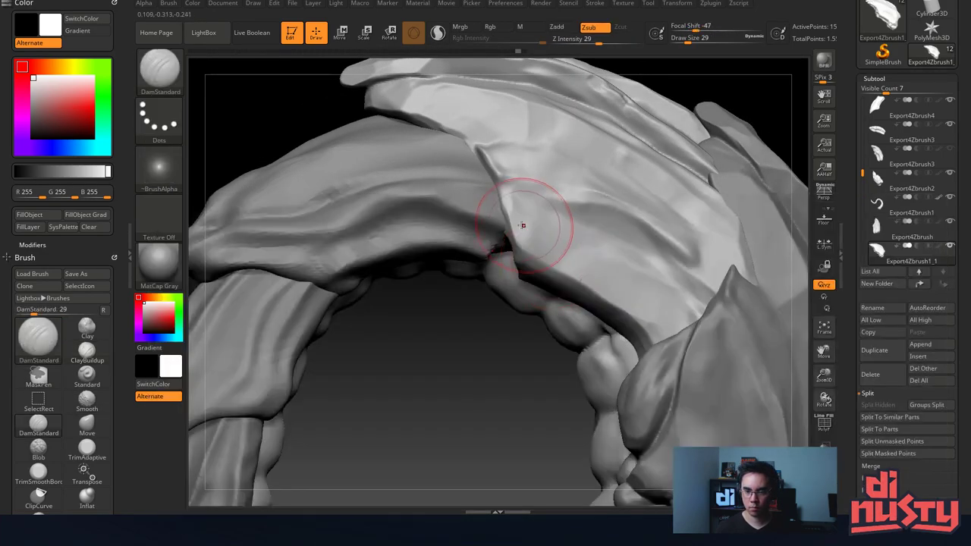
key("space")
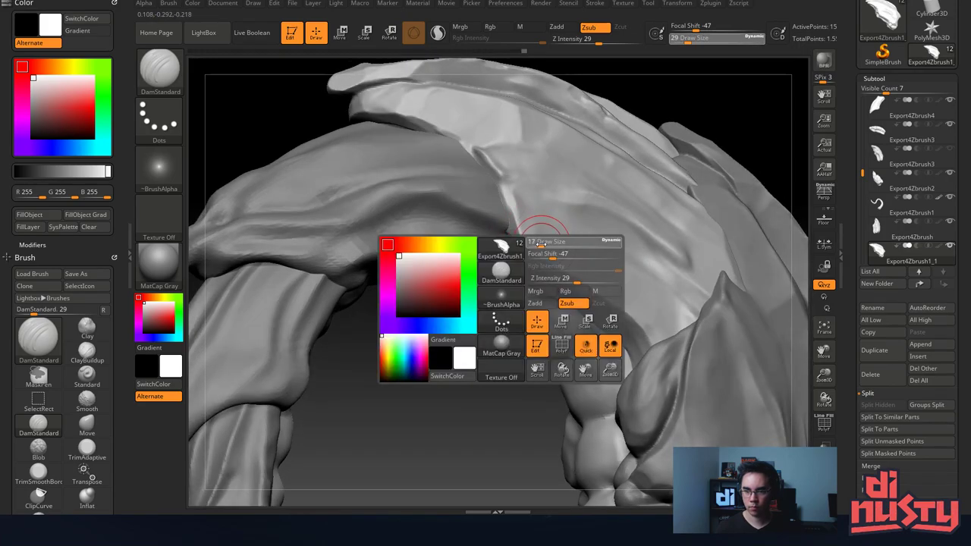
left_click_drag(545, 241, 538, 241)
right_click_drag(559, 271, 529, 242)
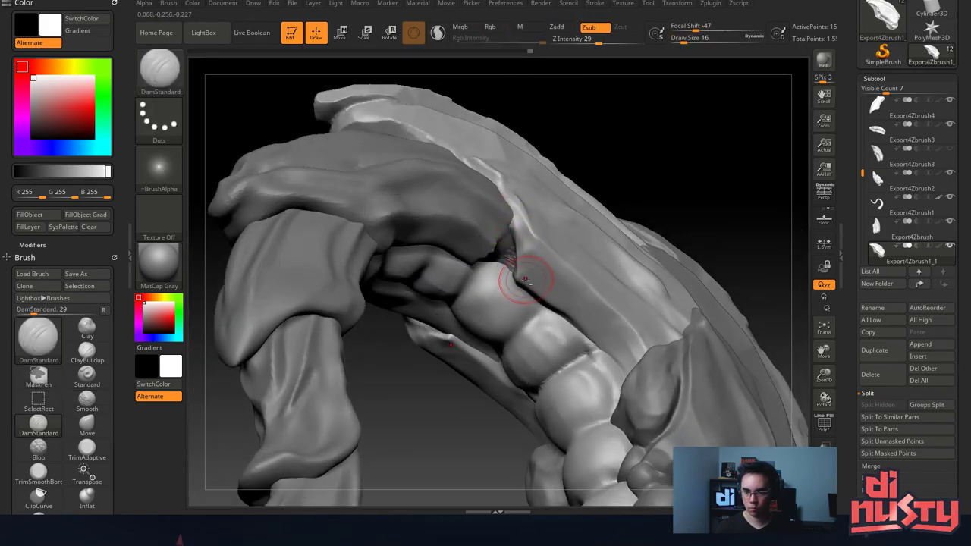
right_click_drag(554, 317, 530, 281)
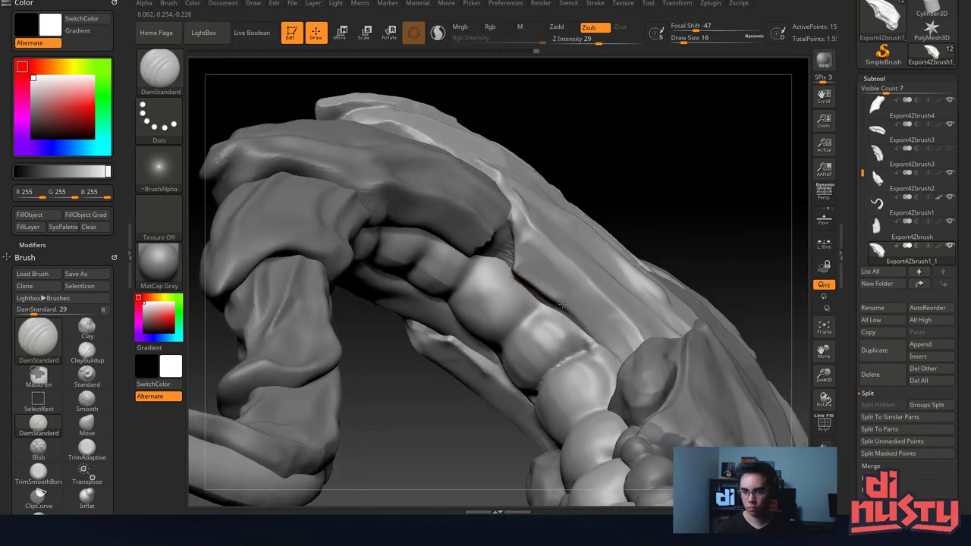
right_click_drag(574, 253, 603, 334)
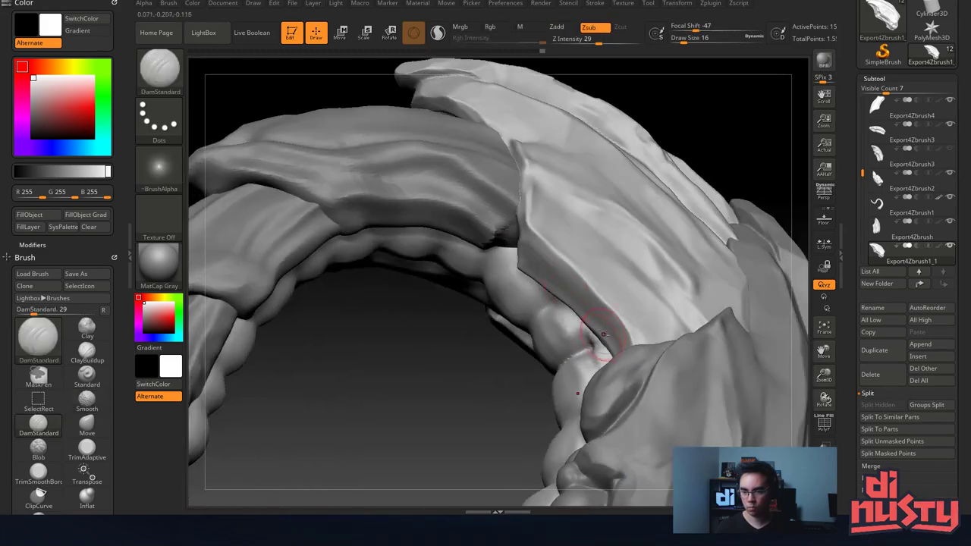
Carve lengthwise grooves into the back plate's side surface, down to the overlapping lower plate, with DamStandard.
right_click_drag(646, 369, 645, 336)
right_click_drag(661, 278, 505, 185)
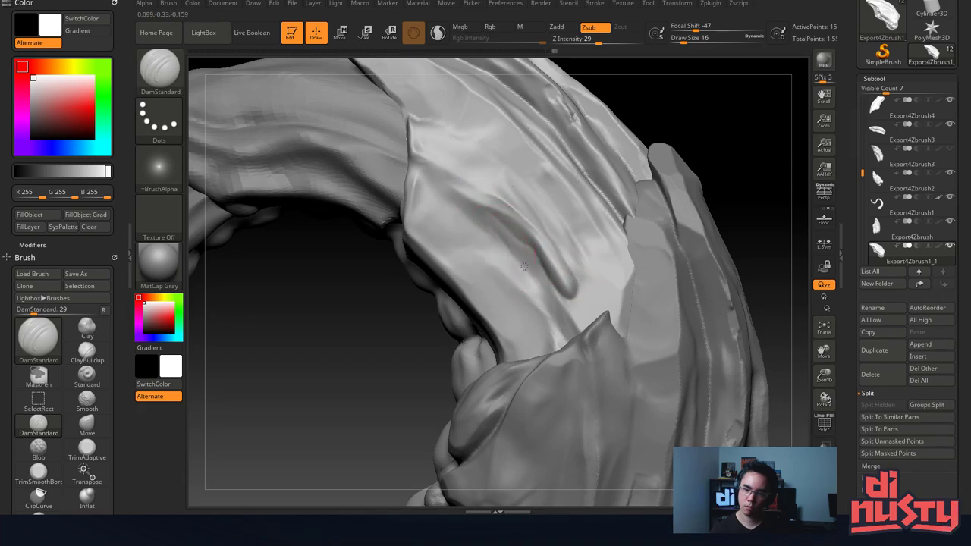
mouse_move(577, 337)
left_mouse_down()
mouse_move(555, 302)
mouse_move(554, 342)
left_mouse_up()
left_click_drag(511, 299, 537, 354)
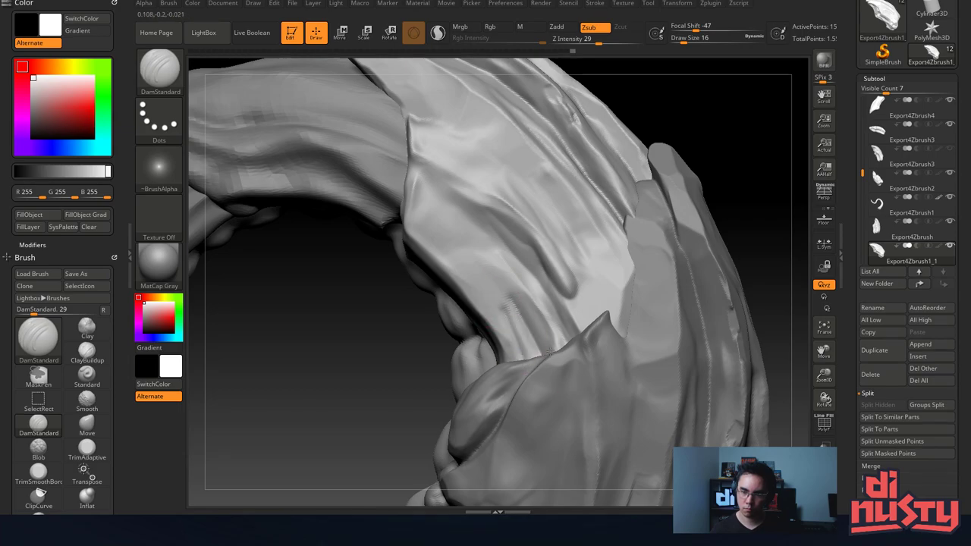
left_click(530, 356, "alt")
left_click(512, 306, "alt")
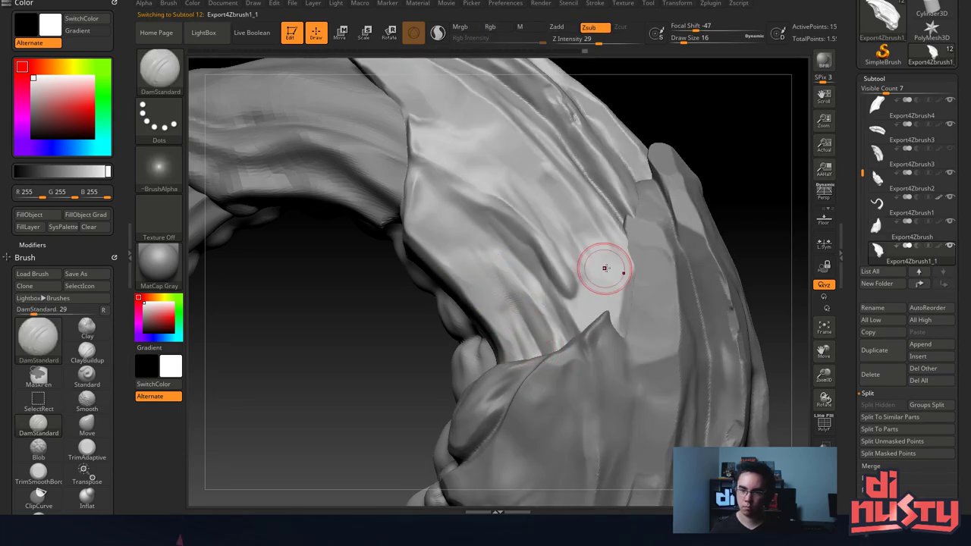
Carve a crease into the back plate beside the pointed tip of the lower plate, undoing and redrawing the stroke.
left_click_drag(626, 338, 609, 234)
key("ctrl+z")
left_click_drag(622, 349, 608, 240)
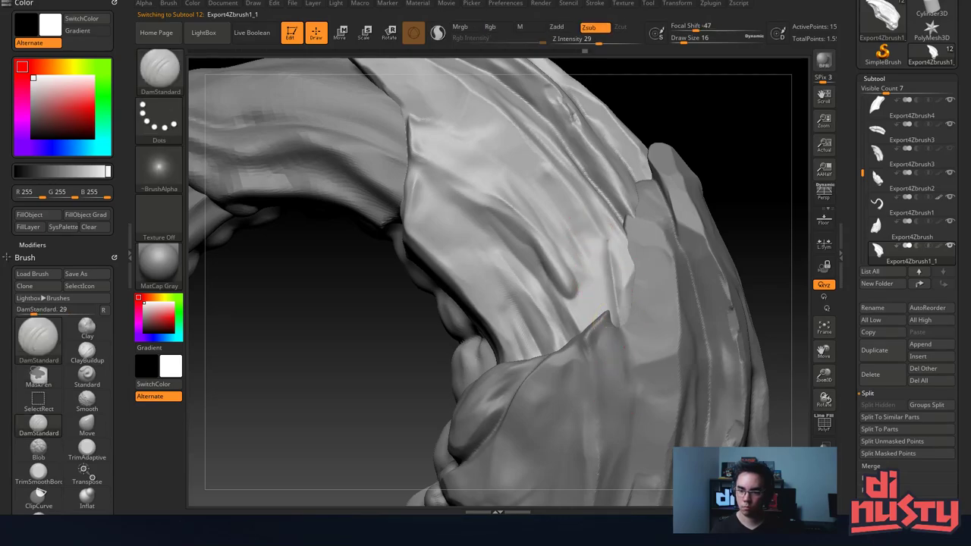
key("ctrl+z")
left_click_drag(622, 341, 587, 242)
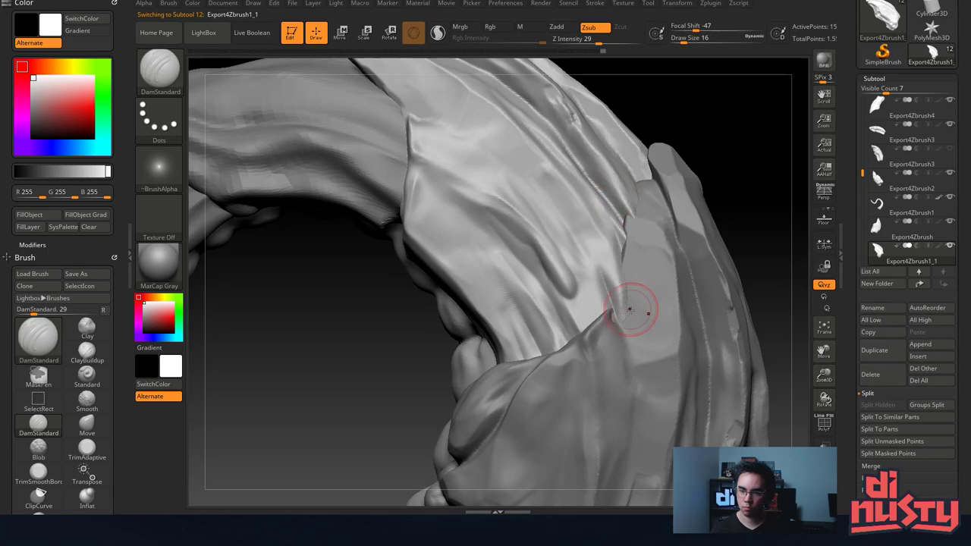
Smooth the new crease and the back plate's surface along its border with the rear plates.
left_click_drag(621, 304, 602, 206, "shift")
mouse_move(603, 220)
right_mouse_down()
mouse_move(618, 254)
mouse_move(606, 267)
right_mouse_up()
key("shift")
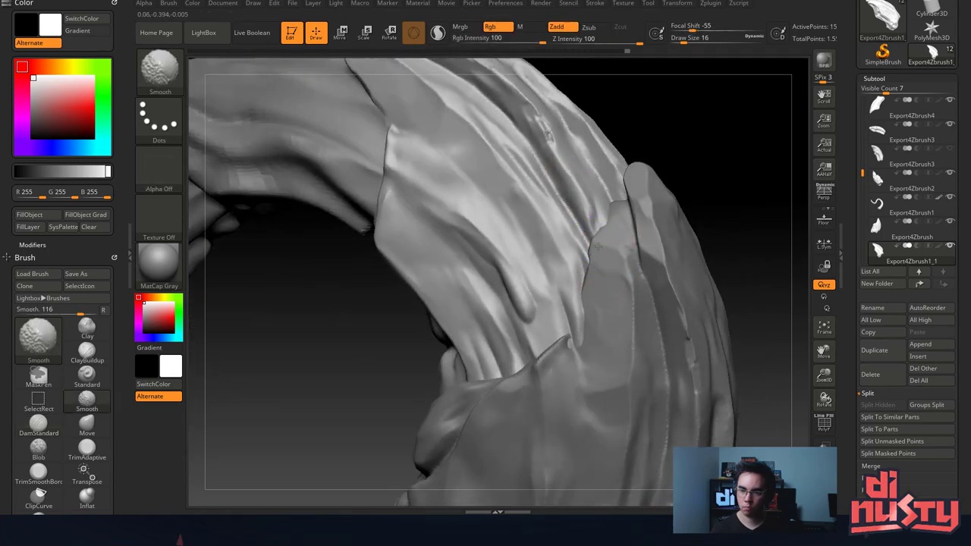
left_click_drag(602, 232, 599, 210, "shift")
mouse_move(600, 276)
right_mouse_down("ctrl")
mouse_move(584, 208)
mouse_move(645, 145)
mouse_move(635, 147)
mouse_move(647, 129)
mouse_move(698, 159)
mouse_move(602, 163)
mouse_move(608, 174)
mouse_move(574, 234)
mouse_move(589, 163)
right_mouse_up("ctrl")
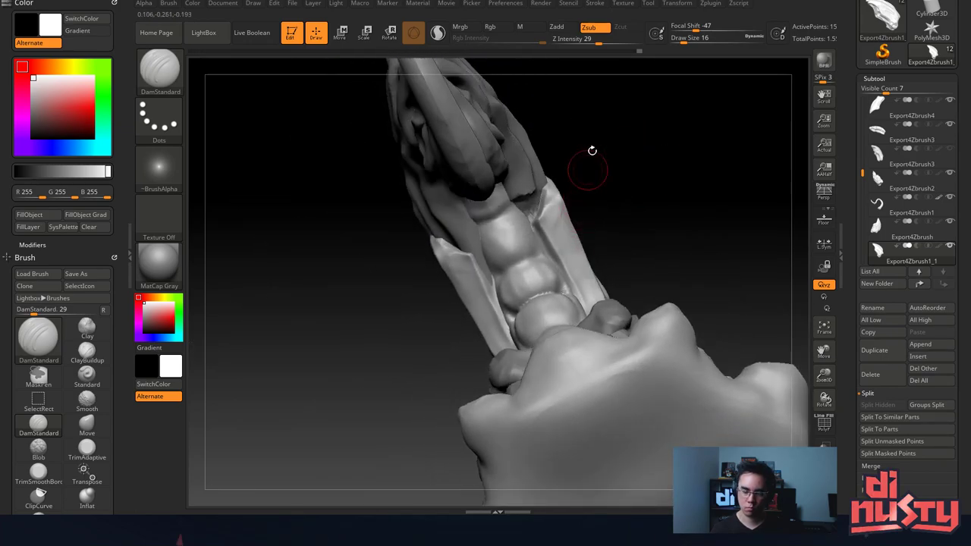
Reshape the back plate's inner edge beside the underside bumps using the Move brush at draw size 31, and smooth it.
key("b")
key("m")
key("v")
key("space")
left_click_drag(623, 176, 626, 177)
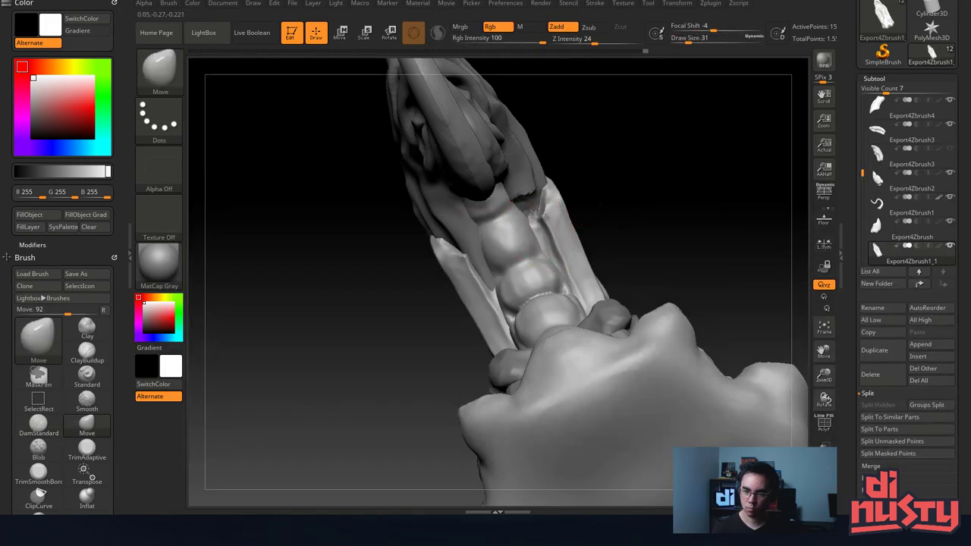
key("shift")
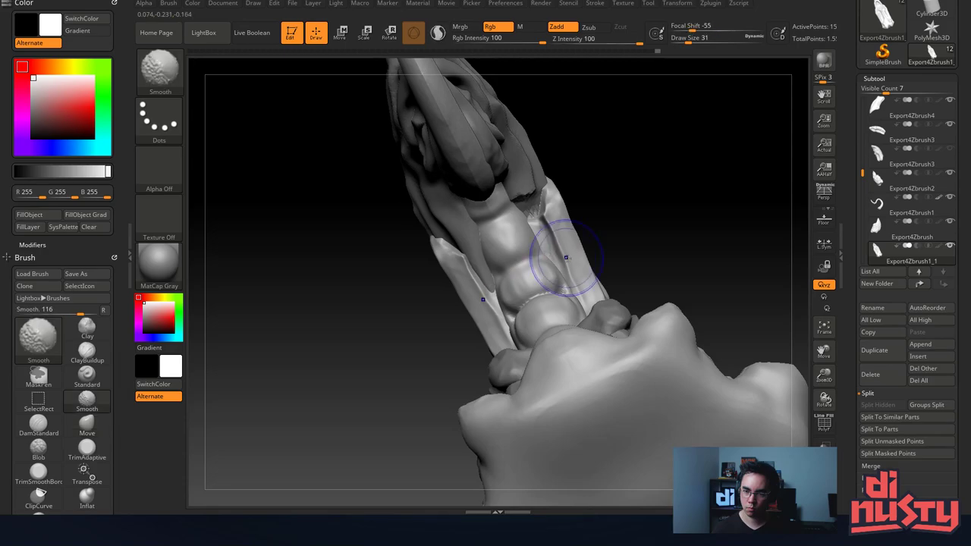
Select the upper front plate, subtool 7 (Export4Zbrush3), for editing.
mouse_move(547, 182)
right_mouse_down()
mouse_move(540, 249)
mouse_move(527, 175)
mouse_move(582, 182)
mouse_move(524, 175)
mouse_move(535, 221)
mouse_move(532, 187)
mouse_move(519, 196)
mouse_move(524, 163)
mouse_move(543, 155)
mouse_move(794, 156)
right_mouse_up()
left_click(527, 174, "alt")
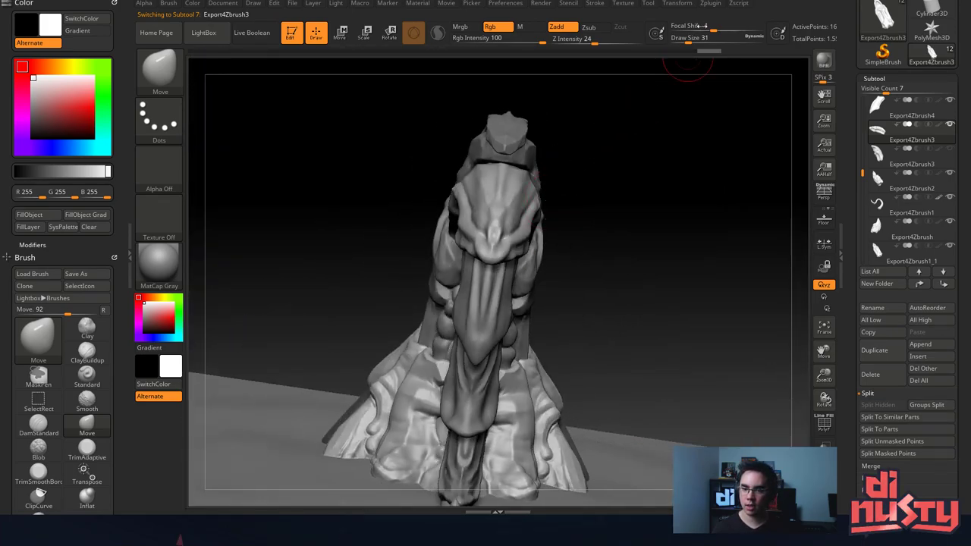
Mirror and weld the upper front plate's geometry.
left_click(874, 79)
left_click(874, 79)
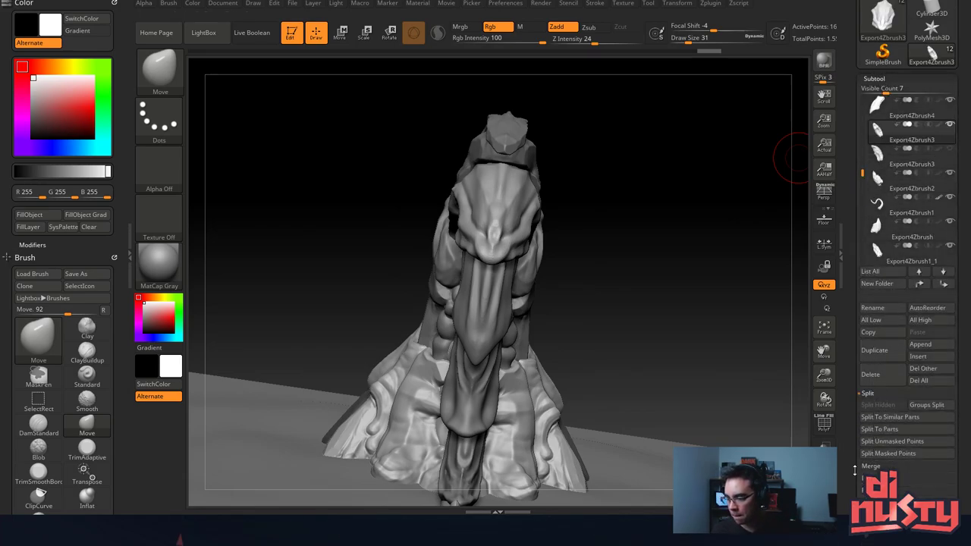
left_click_drag(854, 470, 855, 493)
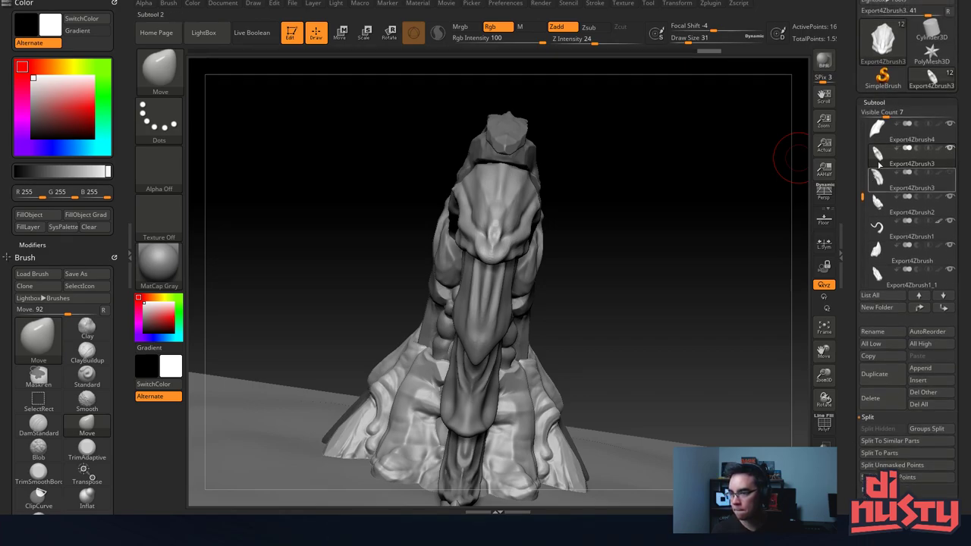
left_click(873, 103)
left_click(880, 114)
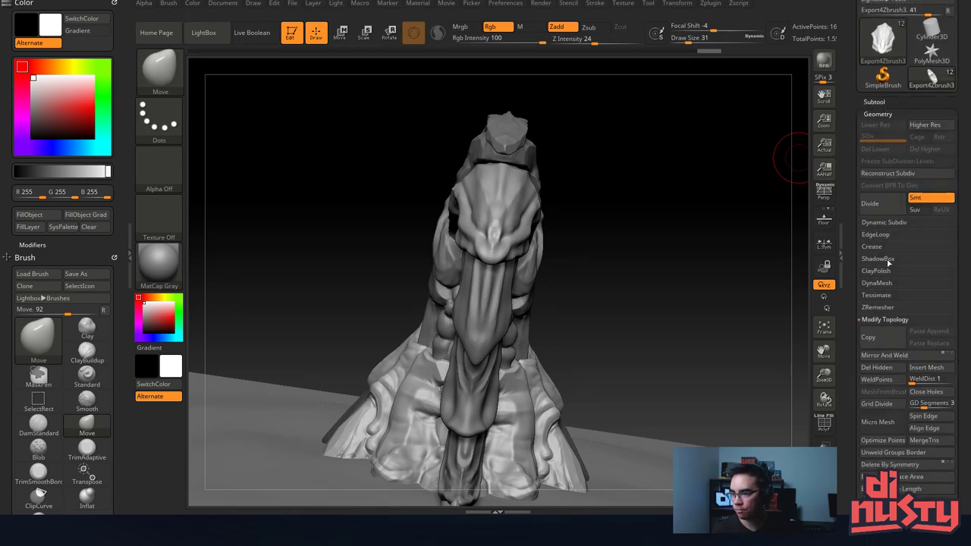
scroll(872, 292, "down", 3)
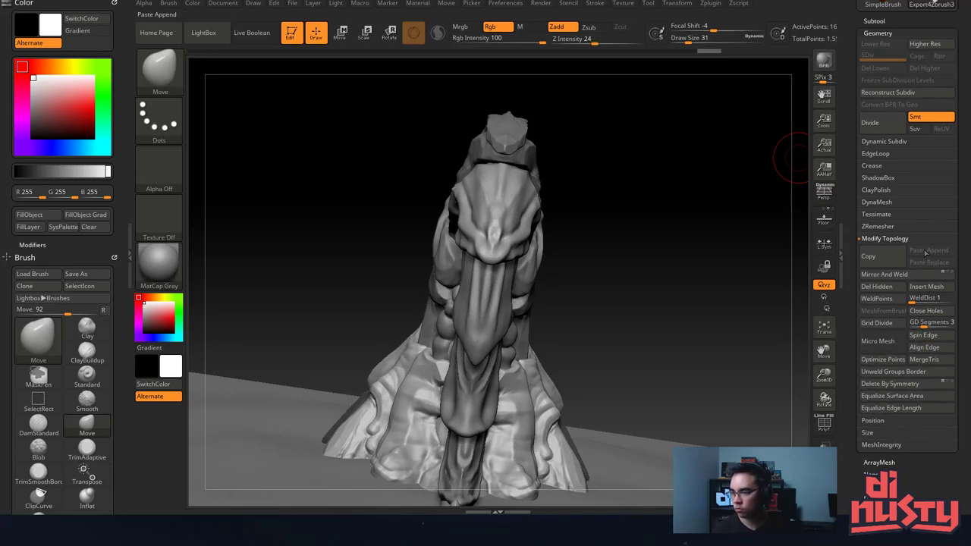
left_click(907, 274)
Examine the inner side of the back plates and the underside bumps from several angles.
mouse_move(589, 195)
left_mouse_down()
mouse_move(572, 109)
mouse_move(587, 91)
mouse_move(618, 104)
mouse_move(628, 177)
mouse_move(601, 144)
left_mouse_up()
mouse_move(604, 238)
left_mouse_down()
mouse_move(536, 251)
mouse_move(599, 238)
mouse_move(581, 228)
mouse_move(665, 111)
left_mouse_up()
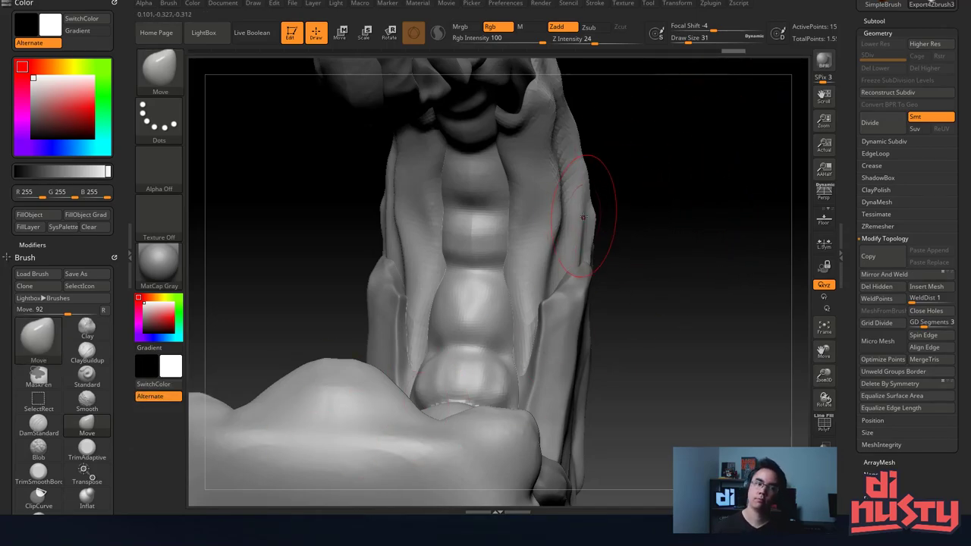
mouse_move(623, 205)
left_mouse_down()
mouse_move(615, 222)
mouse_move(598, 207)
mouse_move(630, 212)
mouse_move(584, 219)
mouse_move(607, 228)
mouse_move(686, 217)
mouse_move(594, 225)
mouse_move(543, 259)
mouse_move(547, 240)
left_mouse_up()
left_click_drag(609, 208, 585, 223)
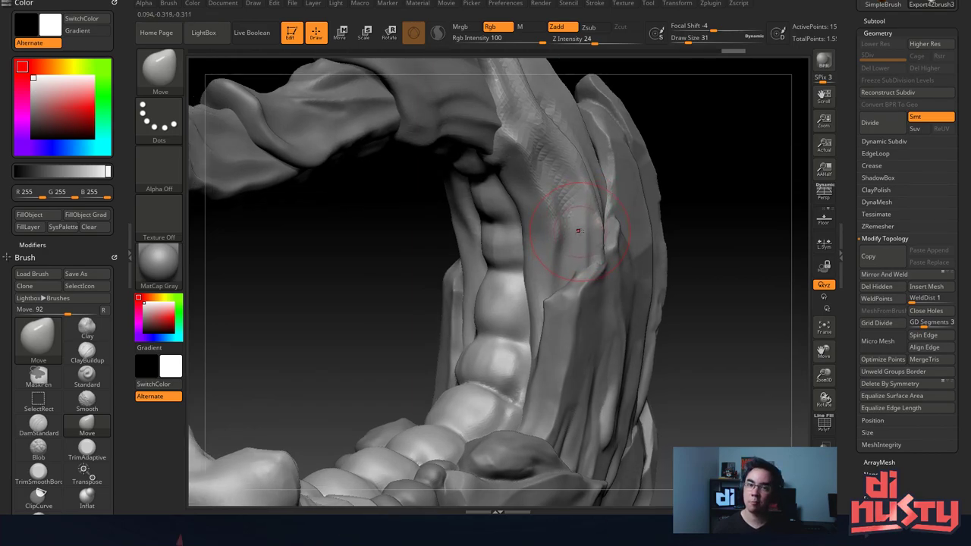
mouse_move(596, 225)
right_mouse_down()
mouse_move(631, 218)
mouse_move(587, 223)
right_mouse_up()
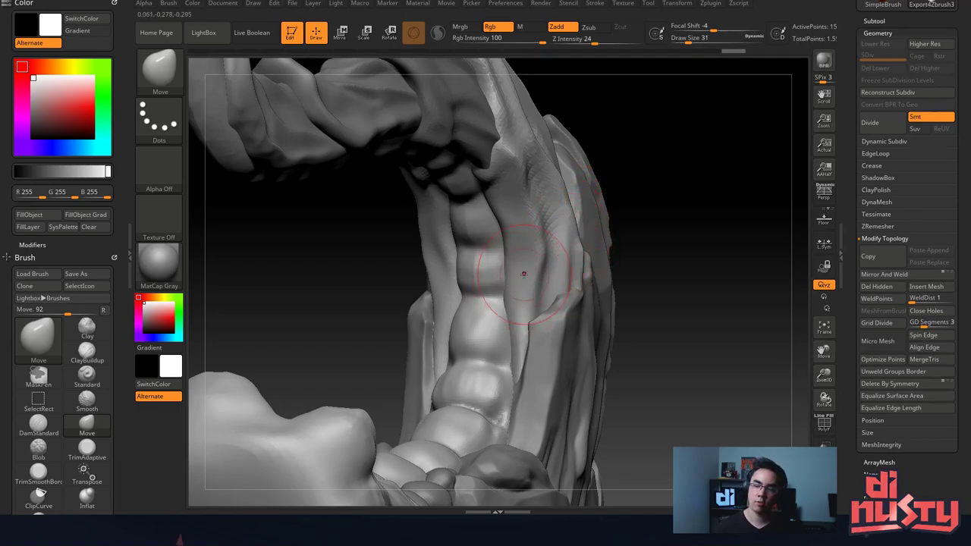
right_click_drag(519, 280, 523, 249)
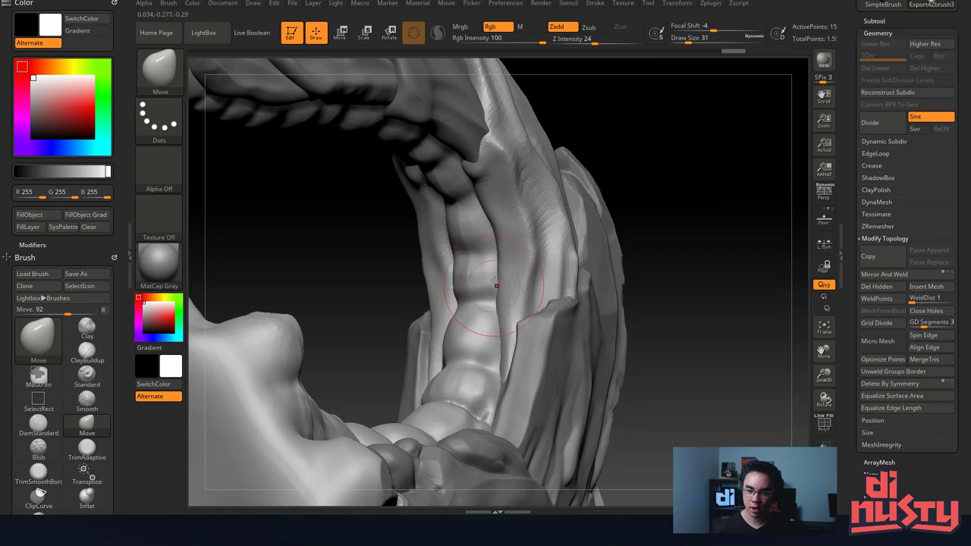
mouse_move(497, 285)
right_mouse_down()
mouse_move(520, 282)
mouse_move(483, 342)
right_mouse_up()
right_click(480, 346)
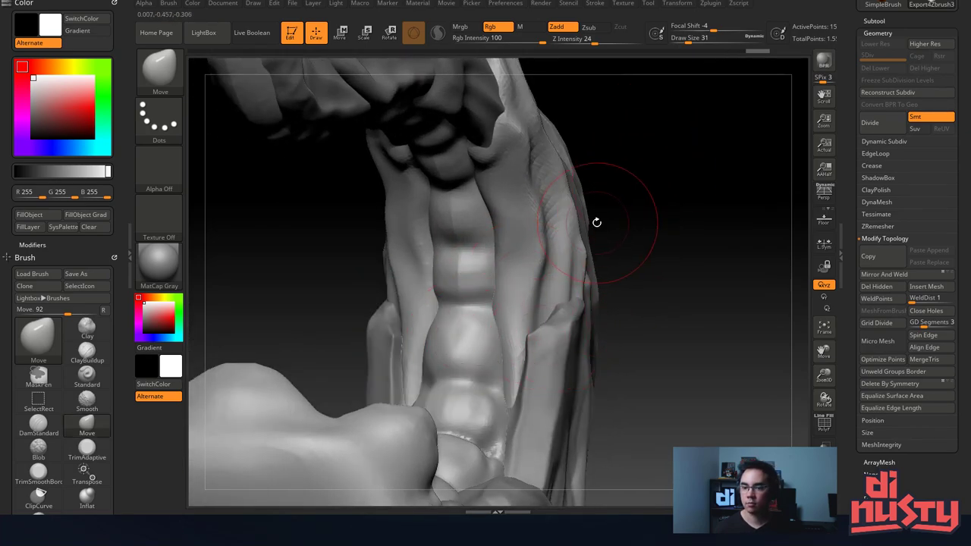
mouse_move(596, 221)
right_mouse_down()
mouse_move(502, 205)
mouse_move(470, 243)
mouse_move(429, 331)
right_mouse_up()
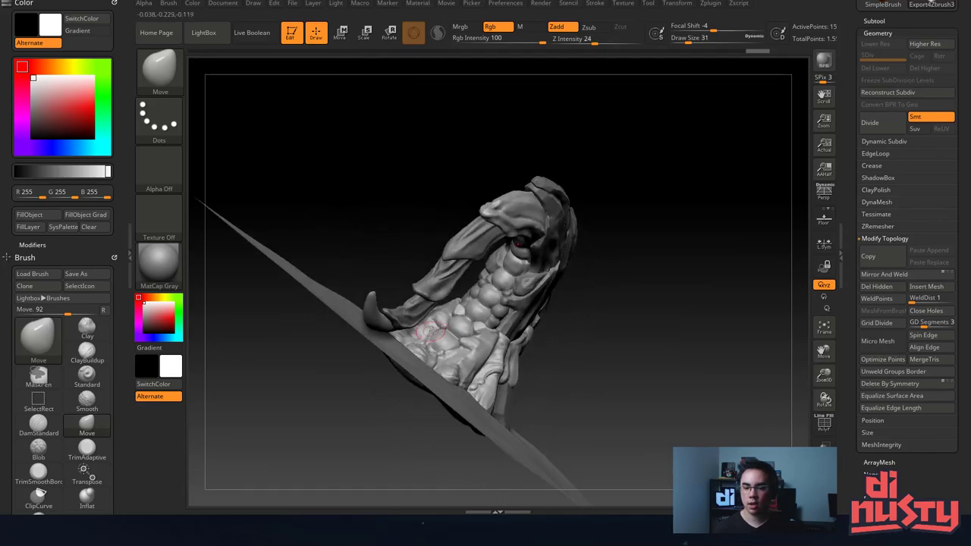
Select the tentacle body, subtool 10 (Export4Zbrush1), and set the Move brush to Rgb only with Zadd off.
left_click(464, 296, "alt")
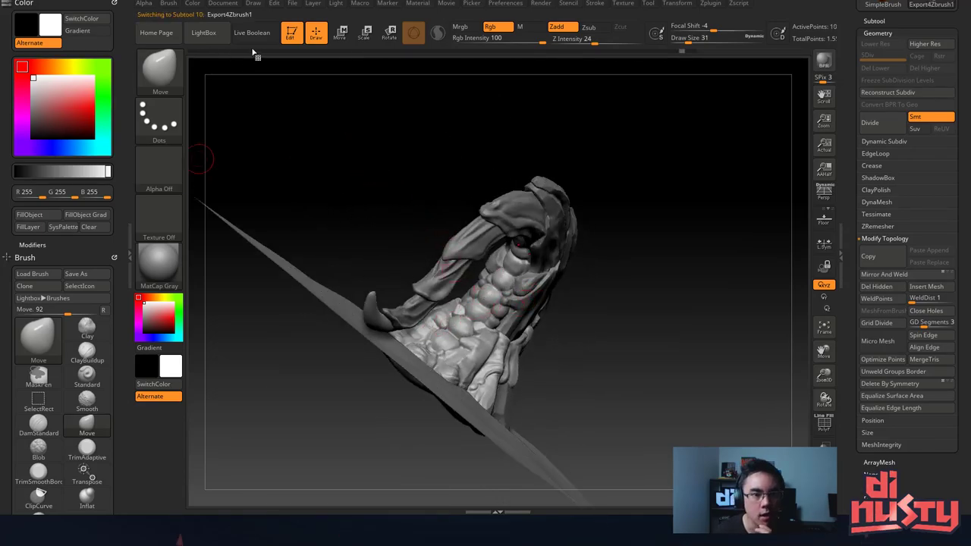
left_click_drag(53, 119, 33, 78)
left_click(36, 137)
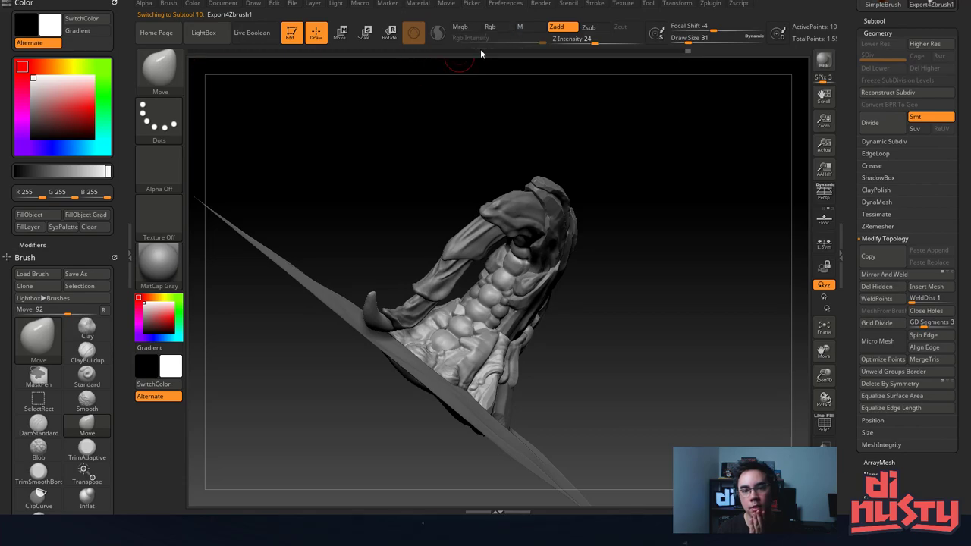
left_click(497, 27)
left_click(556, 27)
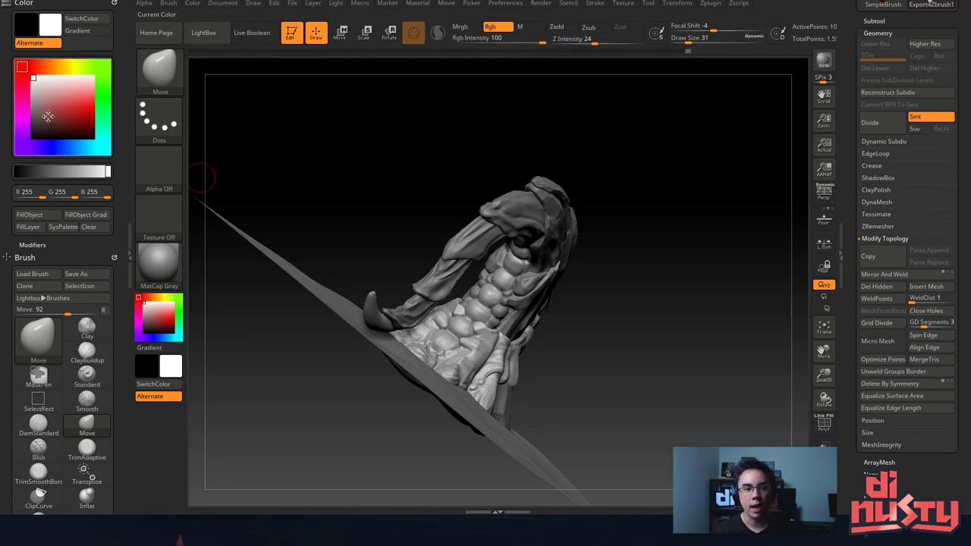
mouse_move(48, 117)
left_mouse_down()
mouse_move(11, 108)
mouse_move(23, 118)
mouse_move(25, 55)
left_mouse_up()
left_click(23, 127)
left_click_drag(41, 91, 31, 76)
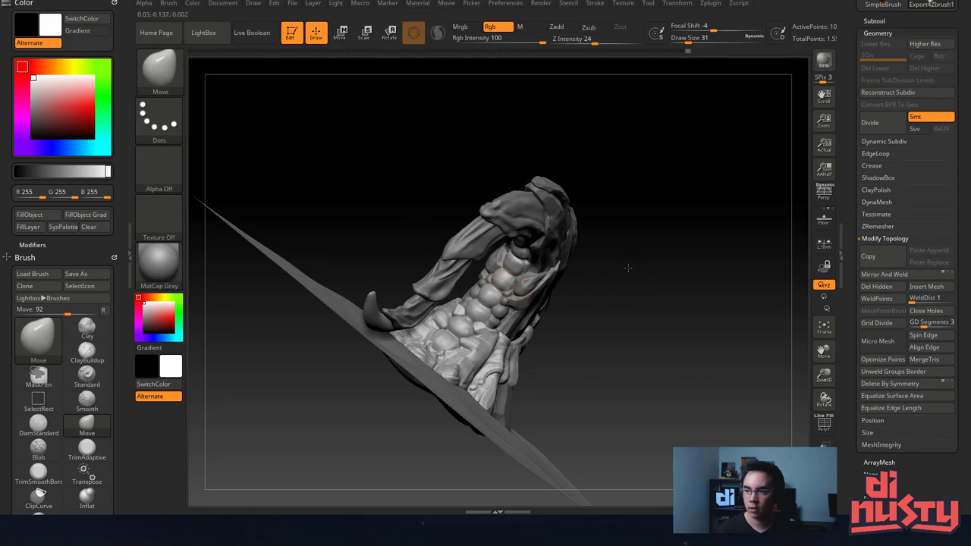
Hide every other subtool so that only the tentacle body is shown.
left_click_drag(628, 268, 800, 110)
left_click(880, 22)
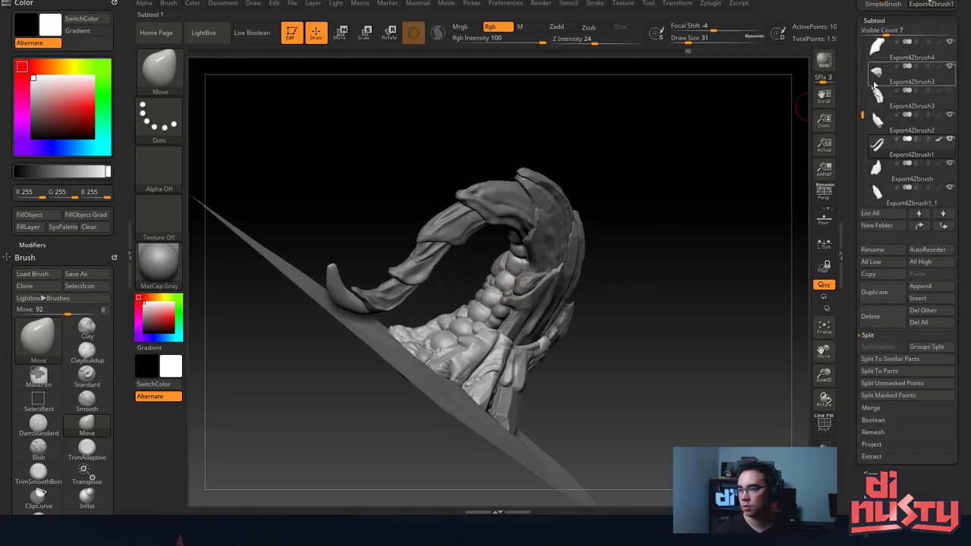
key("shift")
left_click(949, 139, "shift")
left_click_drag(663, 224, 668, 213)
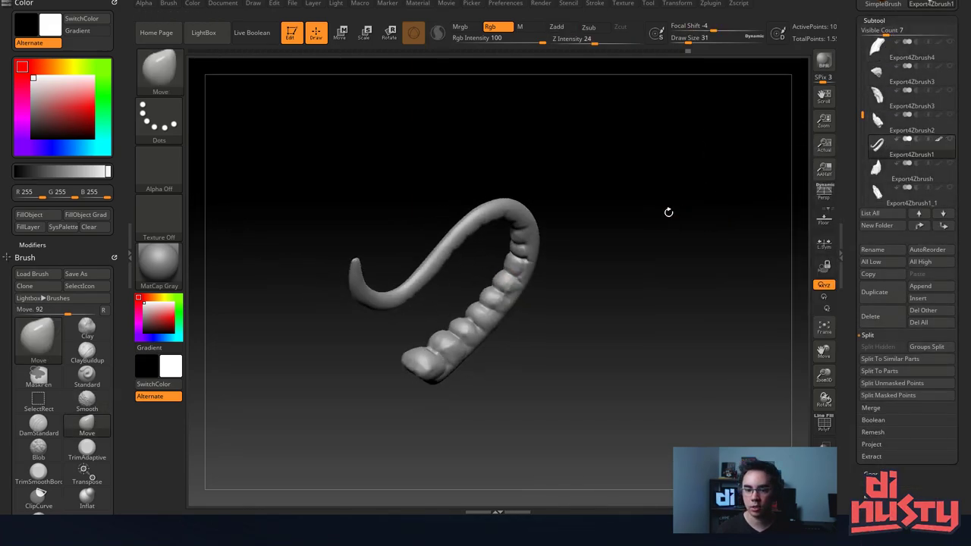
mouse_move(562, 221)
left_mouse_down()
mouse_move(626, 234)
mouse_move(636, 263)
mouse_move(544, 217)
left_mouse_up()
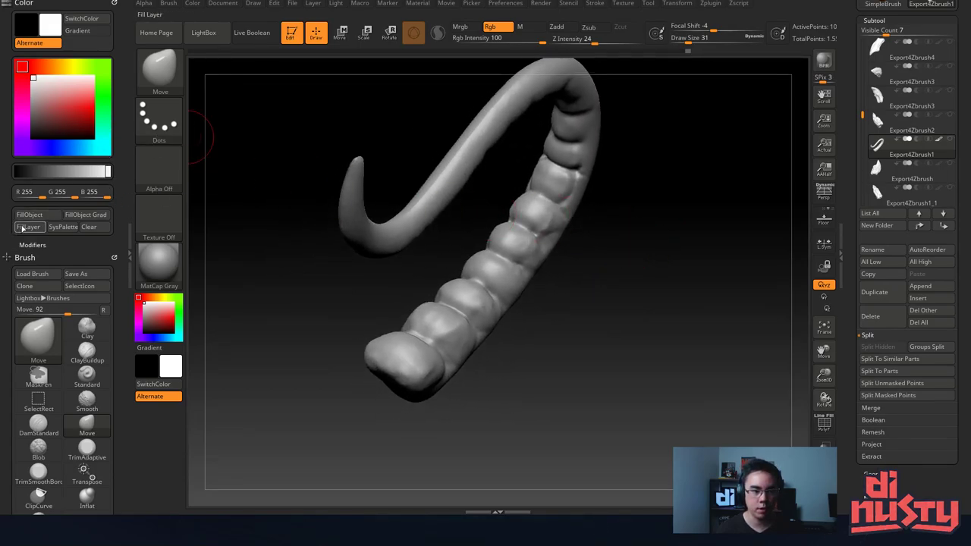
Try to paint the tentacle bumps purple (R 136, G 51, B 158) with the Move brush, and set its Z Intensity to 0.
mouse_move(57, 104)
left_mouse_down()
mouse_move(29, 105)
mouse_move(92, 106)
mouse_move(62, 113)
left_mouse_up()
left_click(22, 127)
left_click_drag(460, 247, 457, 219, "alt")
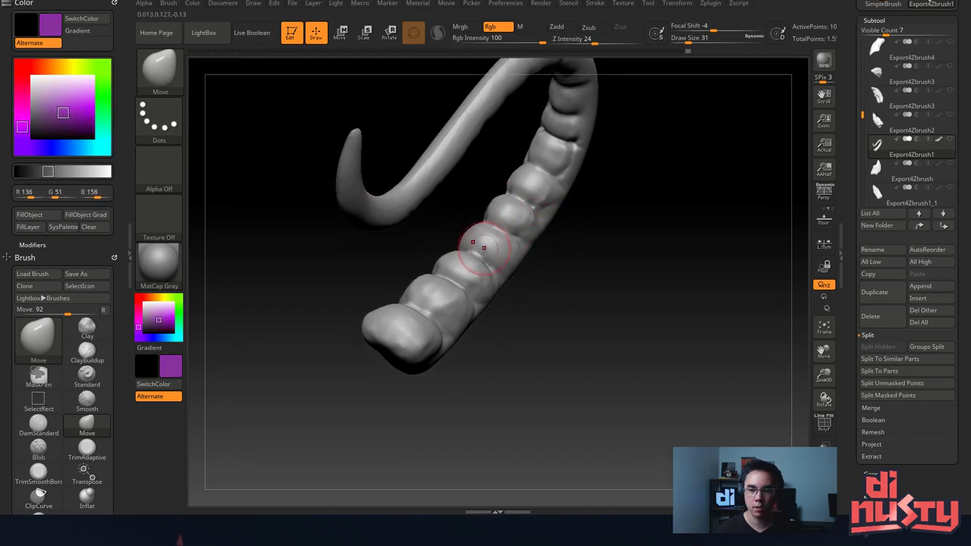
key("ctrl+z")
left_click_drag(500, 245, 496, 227)
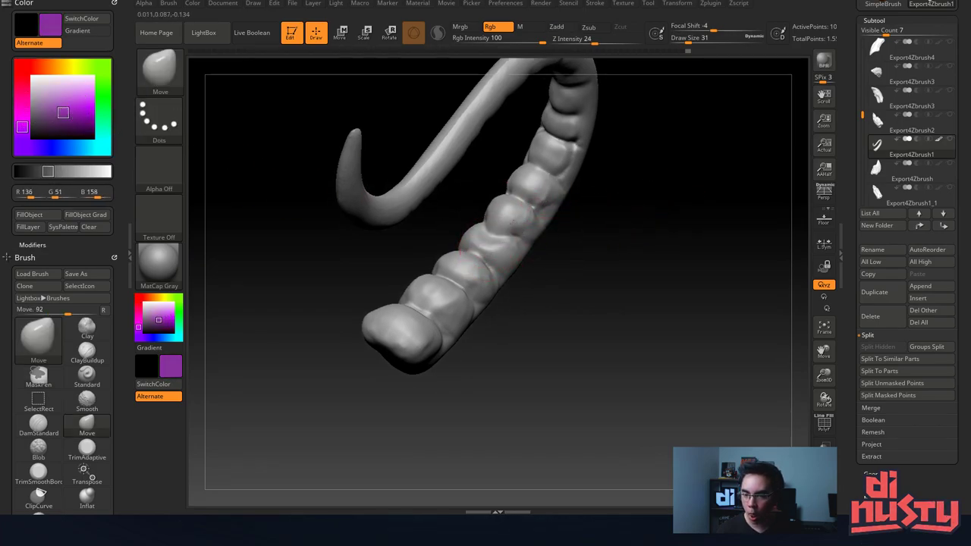
key("ctrl+z")
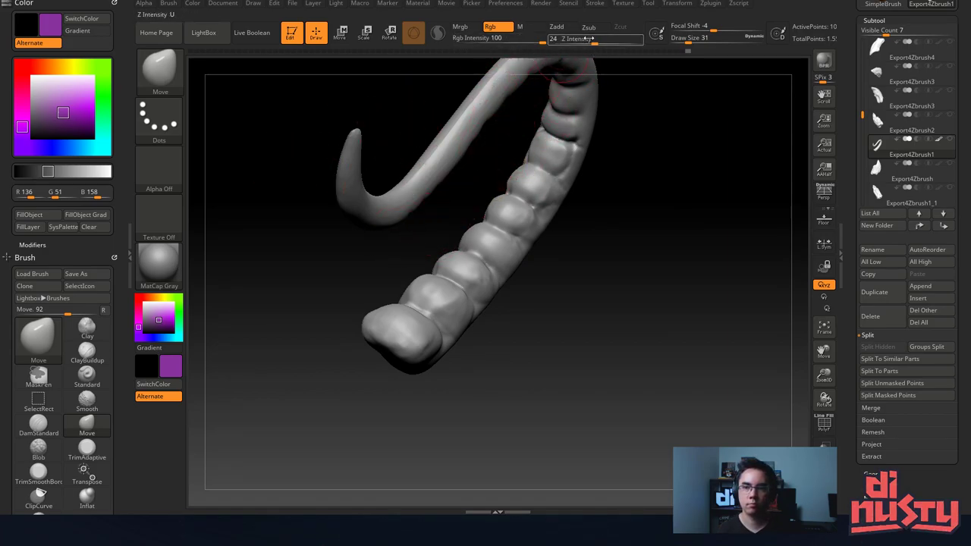
left_click_drag(588, 39, 548, 39)
right_click_drag(552, 212, 525, 185)
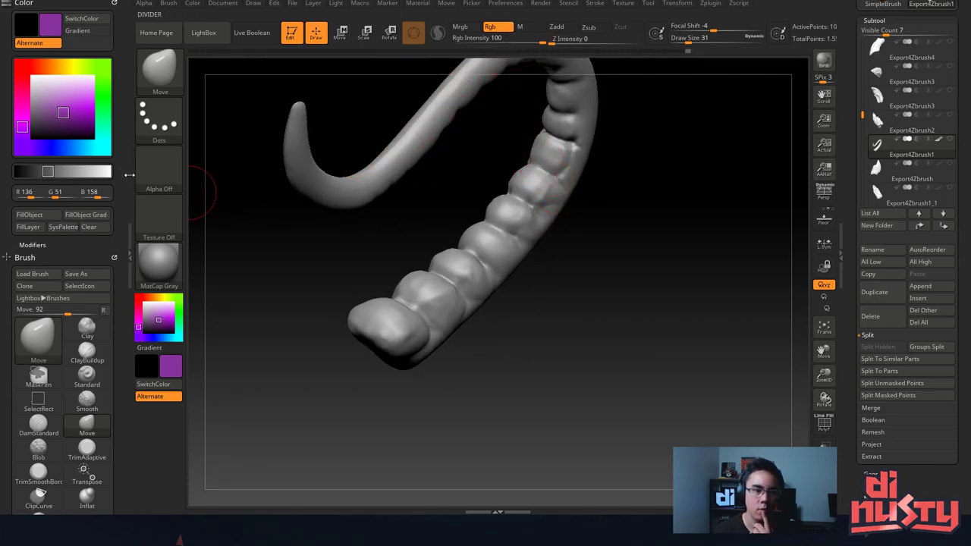
Switch to the ClayTubes brush and set it to Rgb only with Zadd off.
left_click(168, 76)
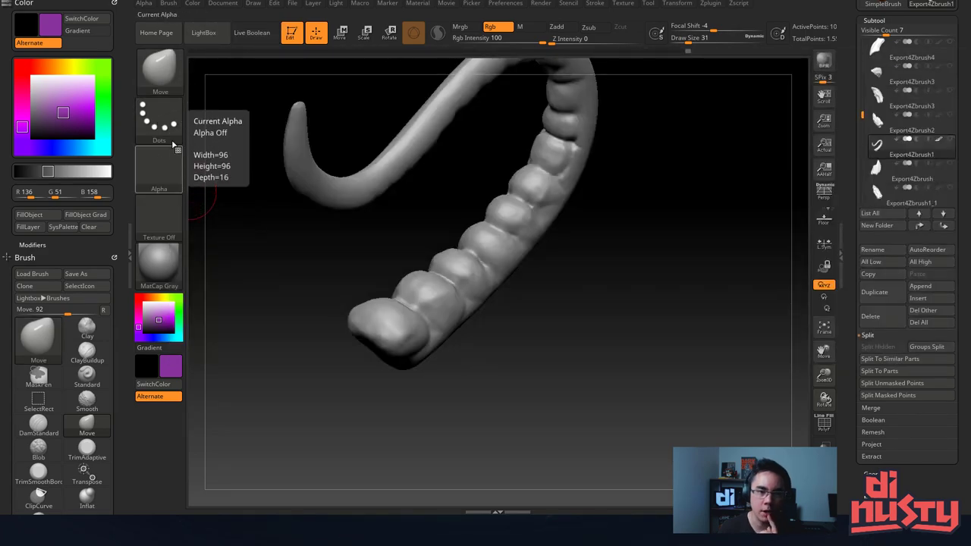
left_click(165, 88)
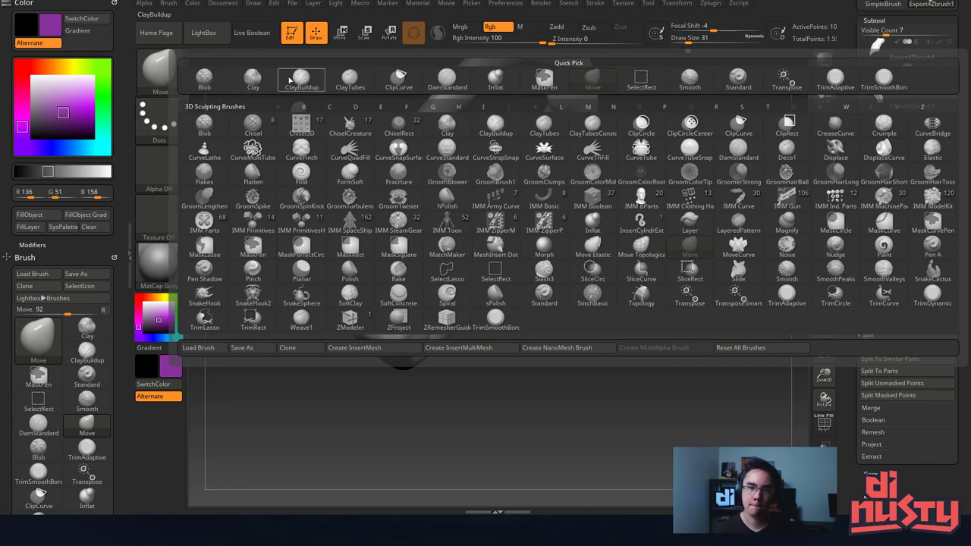
left_click(349, 77)
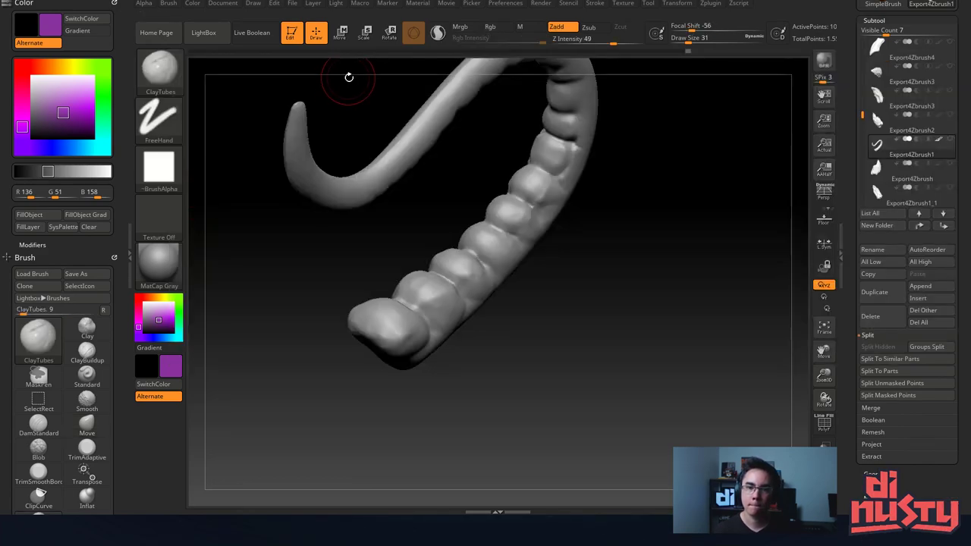
left_click(562, 28)
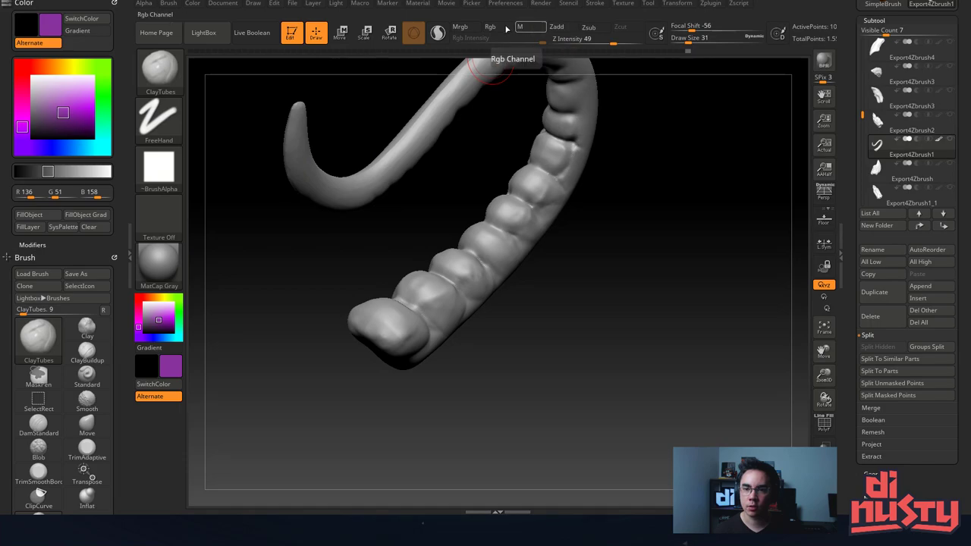
left_click(491, 27)
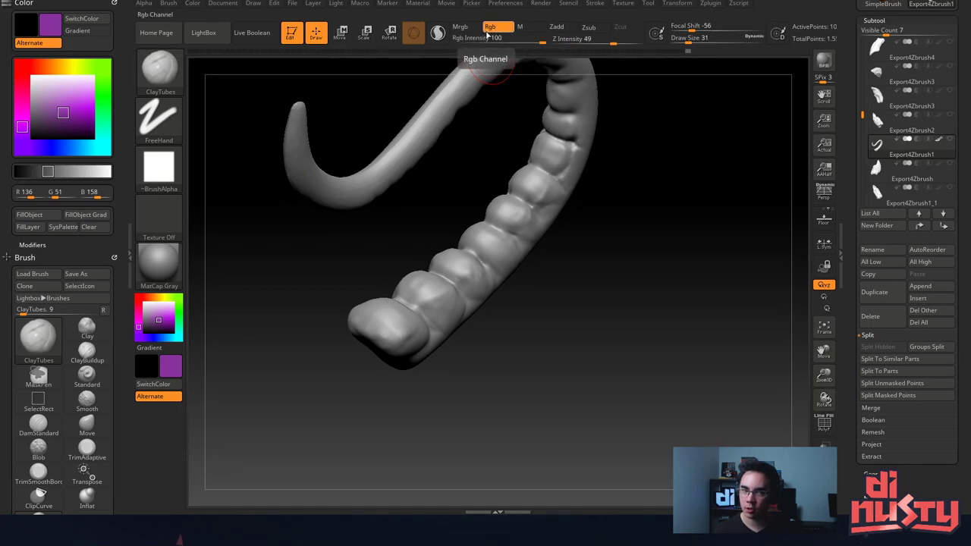
Set the paint colour to a lighter purple (R 161, G 78, B 183), undoing the test strokes on the tentacle.
left_click_drag(63, 112, 61, 105)
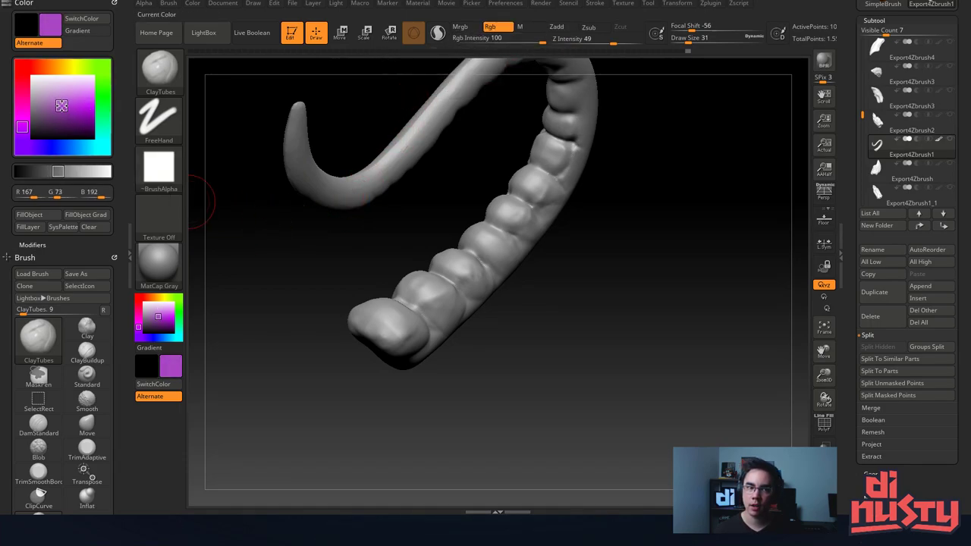
mouse_move(390, 143)
left_mouse_down()
mouse_move(394, 155)
mouse_move(446, 102)
left_mouse_up()
key("ctrl+z")
mouse_move(506, 227)
left_mouse_down()
mouse_move(464, 254)
mouse_move(512, 236)
left_mouse_up()
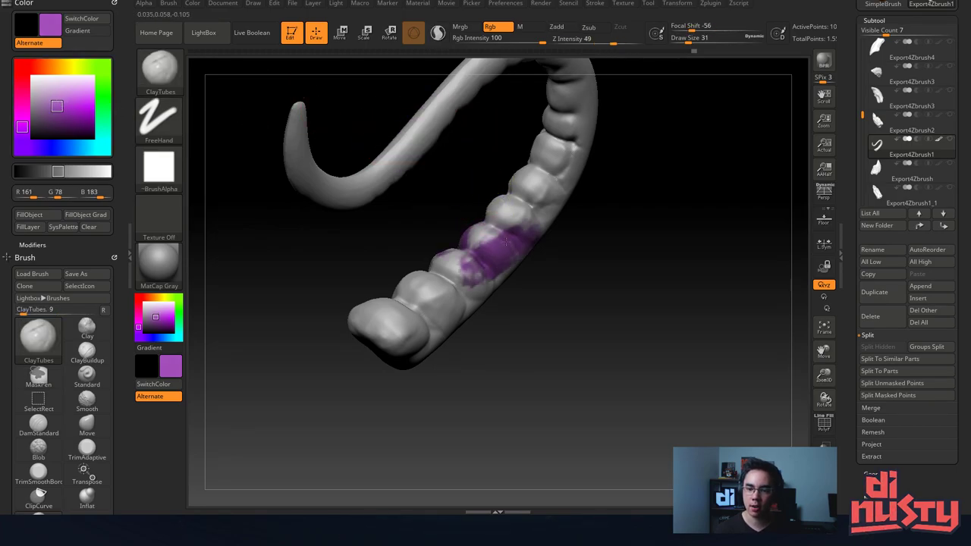
key("ctrl+z")
Turn the ClayTubes brush's alpha off and set its draw size to 87, undoing the test strokes.
left_click(174, 82)
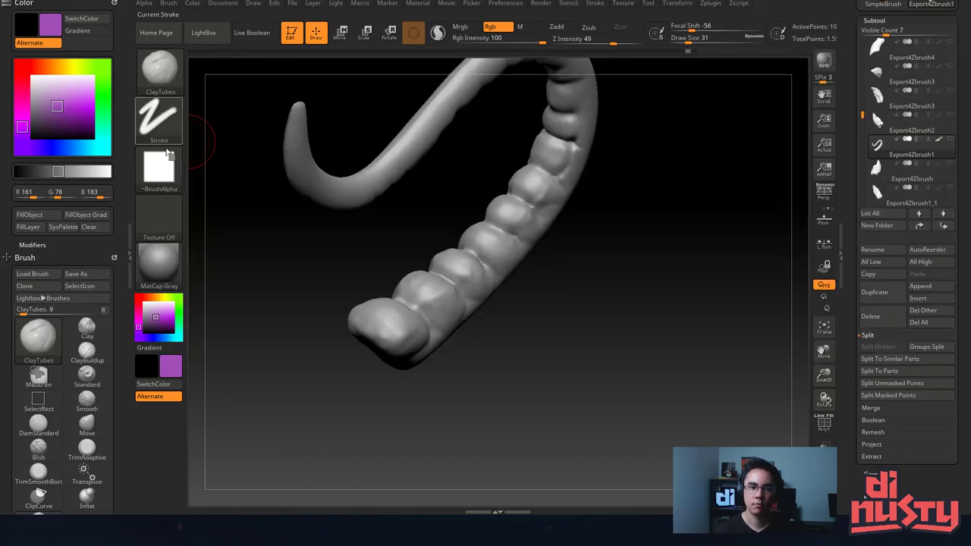
left_click(159, 165)
mouse_move(470, 217)
left_mouse_down()
mouse_move(474, 262)
mouse_move(515, 227)
mouse_move(507, 256)
left_mouse_up()
key("ctrl+z")
key("space")
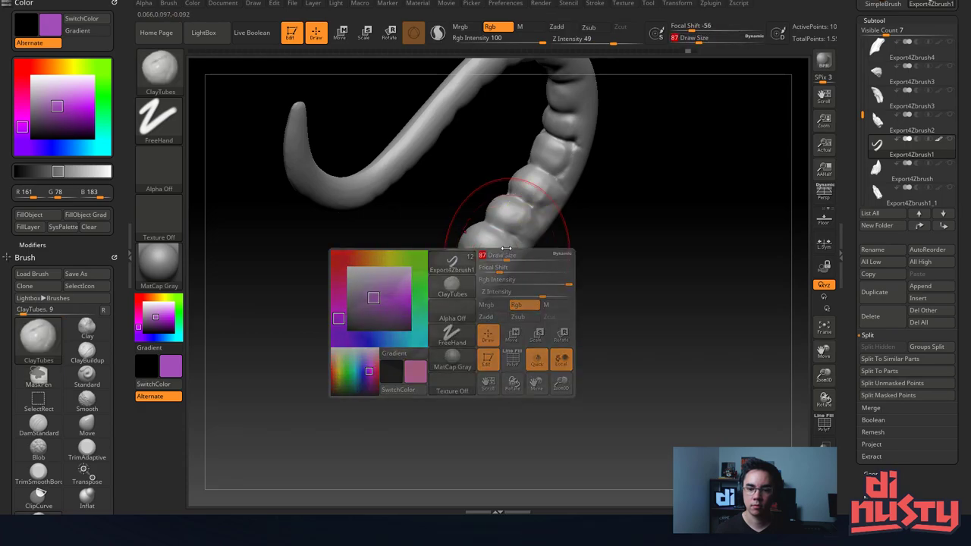
mouse_move(529, 201)
left_mouse_down()
mouse_move(475, 267)
mouse_move(421, 300)
mouse_move(502, 208)
mouse_move(436, 280)
mouse_move(565, 155)
left_mouse_up()
key("ctrl+z")
key("ctrl+z")
Paint the tentacle's bumps and thick base section purple with broad freehand strokes.
mouse_move(503, 159)
left_mouse_down()
mouse_move(463, 193)
mouse_move(502, 144)
mouse_move(628, 209)
mouse_move(616, 205)
left_mouse_up()
mouse_move(552, 144)
left_mouse_down()
mouse_move(403, 307)
mouse_move(468, 265)
mouse_move(402, 311)
left_mouse_up()
left_click_drag(372, 265, 525, 275)
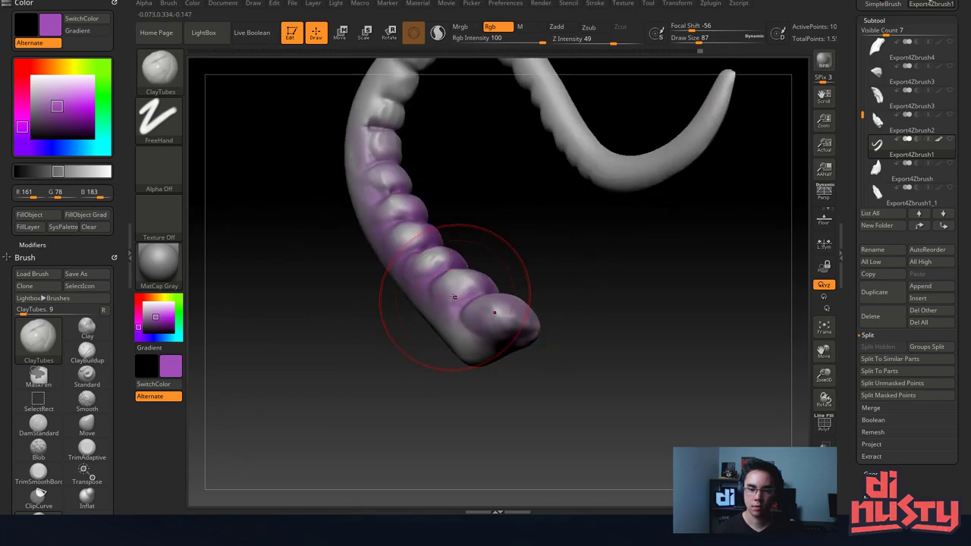
mouse_move(456, 301)
left_mouse_down()
mouse_move(376, 129)
mouse_move(461, 303)
left_mouse_up()
mouse_move(439, 218)
left_mouse_down("alt")
mouse_move(439, 309)
mouse_move(427, 213)
mouse_move(295, 156)
mouse_move(403, 209)
mouse_move(448, 356)
left_mouse_up("alt")
mouse_move(455, 250)
left_mouse_down()
mouse_move(379, 238)
mouse_move(394, 182)
mouse_move(482, 146)
left_mouse_up()
right_click_drag(482, 146, 496, 251)
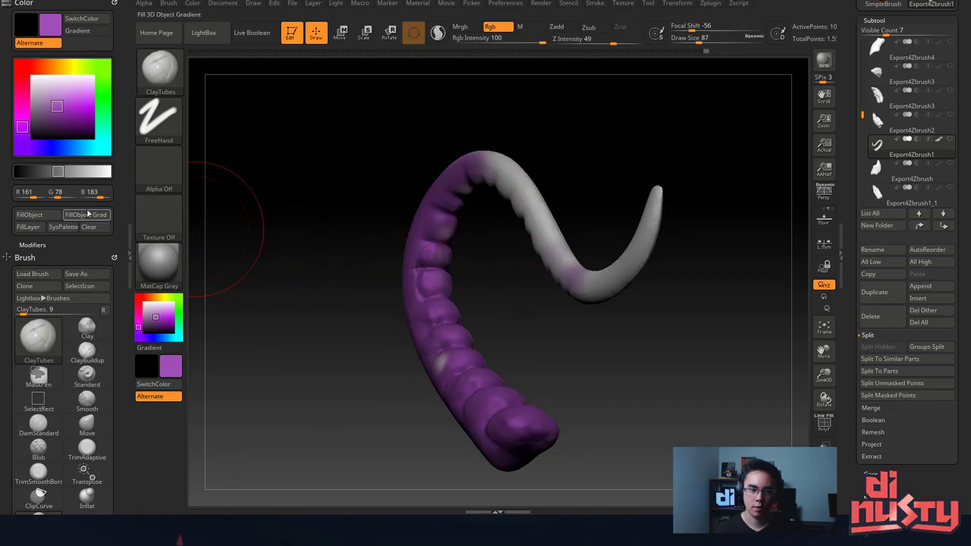
Fill the whole tentacle body with the purple colour and switch to the Standard brush.
left_click(29, 214)
mouse_move(531, 227)
right_mouse_down()
mouse_move(548, 169)
mouse_move(541, 314)
mouse_move(293, 177)
right_mouse_up()
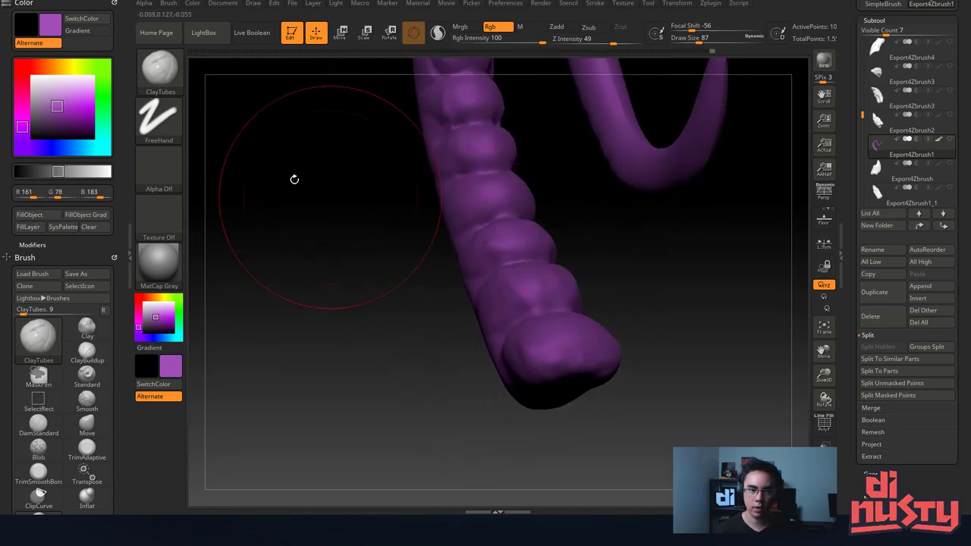
left_click(159, 70)
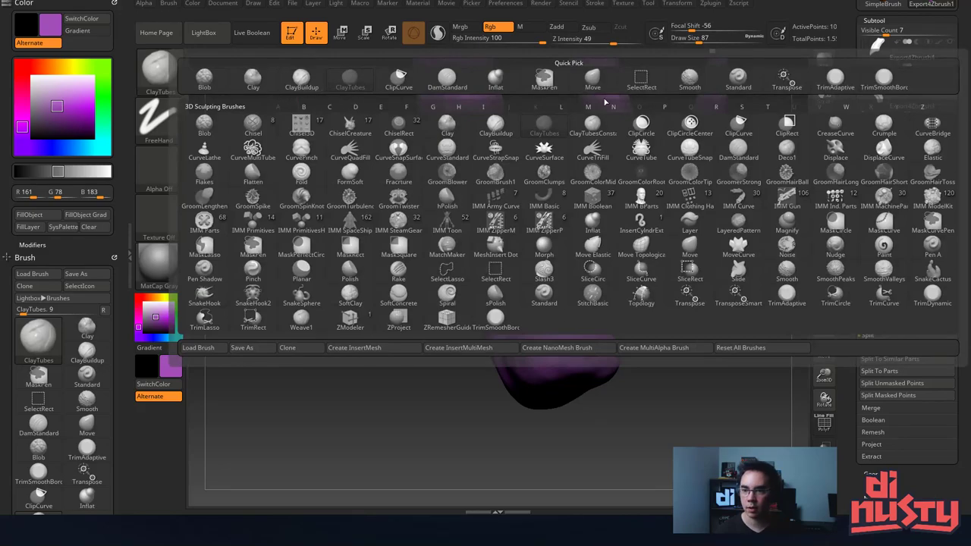
left_click(740, 79)
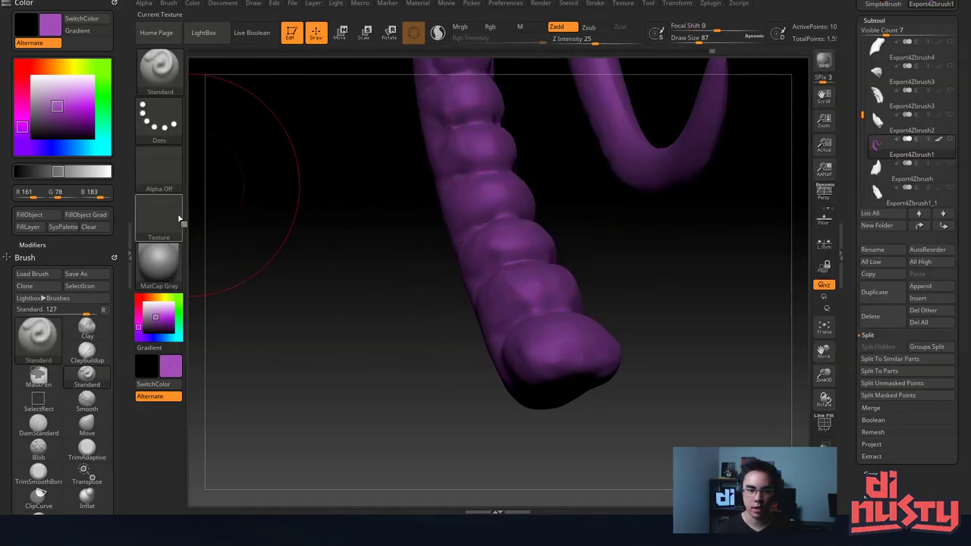
Set the Standard brush to Rgb painting with a pale purple (R 201, G 153, B 200), undoing the test stroke on the tentacle.
mouse_move(22, 124)
left_mouse_down()
mouse_move(23, 114)
mouse_move(60, 107)
left_mouse_up()
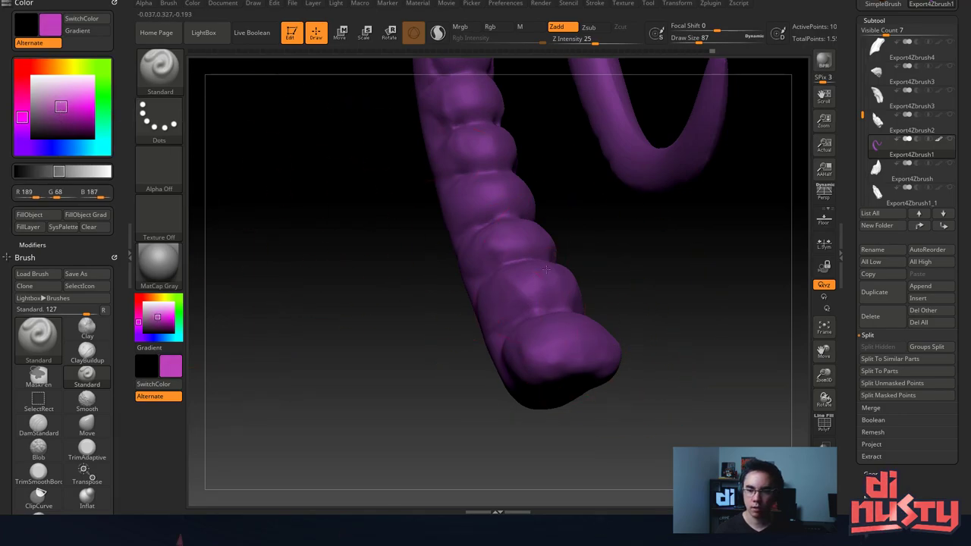
key("ctrl")
left_click(489, 26)
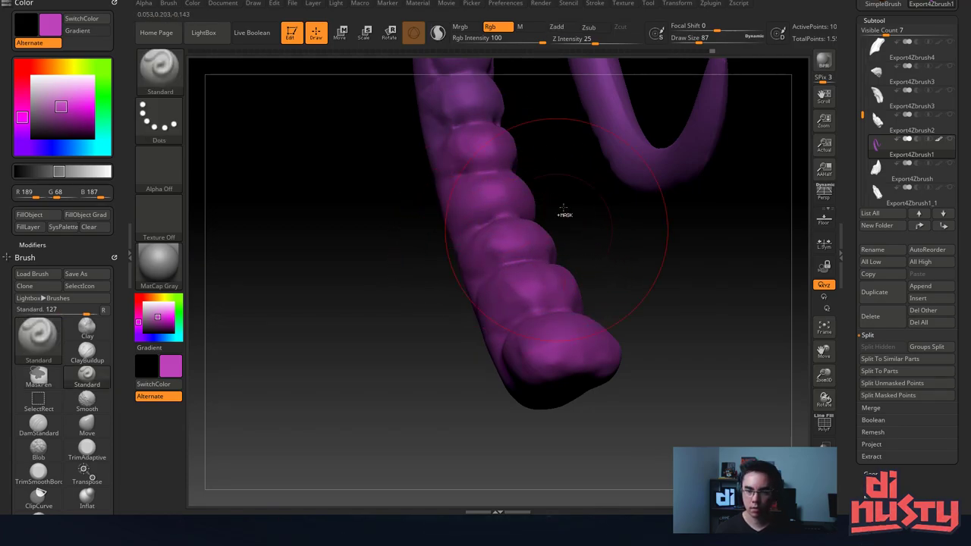
left_click_drag(62, 104, 50, 94)
mouse_move(524, 262)
left_mouse_down()
mouse_move(509, 228)
mouse_move(541, 301)
left_mouse_up()
key("ctrl+z")
mouse_move(532, 303)
right_mouse_down()
mouse_move(544, 241)
mouse_move(524, 278)
right_mouse_up()
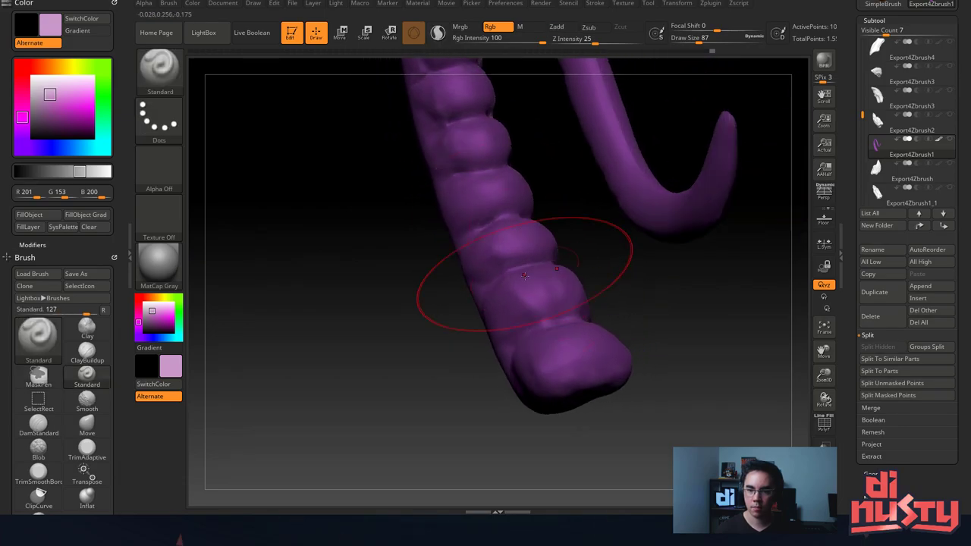
Set the brush's draw size to 44, Rgb intensity to 30 and Z intensity to 0.
key("space")
left_click_drag(543, 270, 532, 269)
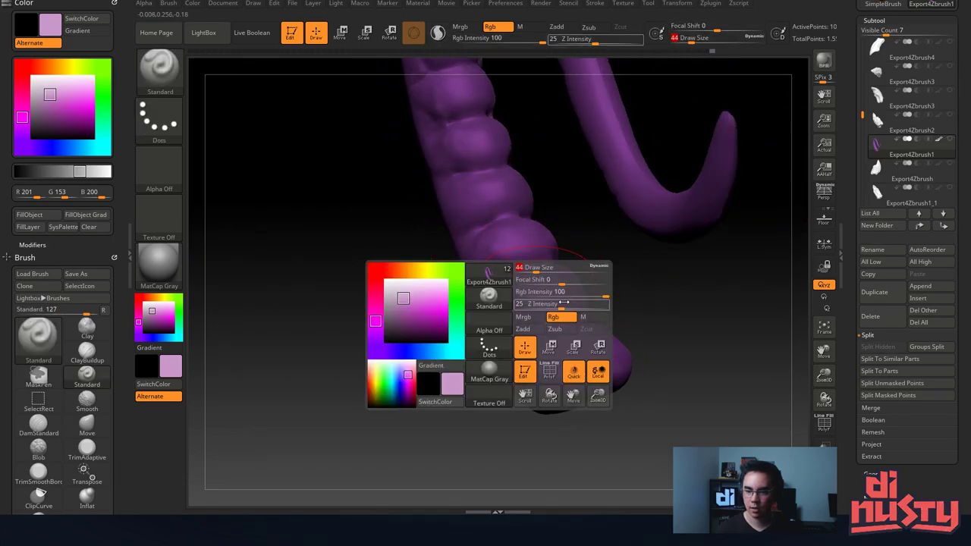
mouse_move(558, 305)
left_mouse_down()
mouse_move(515, 305)
mouse_move(569, 295)
mouse_move(557, 296)
left_mouse_up()
Paint soft pale purple highlights on the tops of the tentacle's bumps, working upward from the thick base.
left_click_drag(578, 355, 597, 349)
mouse_move(533, 176)
left_mouse_down("alt")
mouse_move(548, 234)
mouse_move(513, 244)
left_mouse_up("alt")
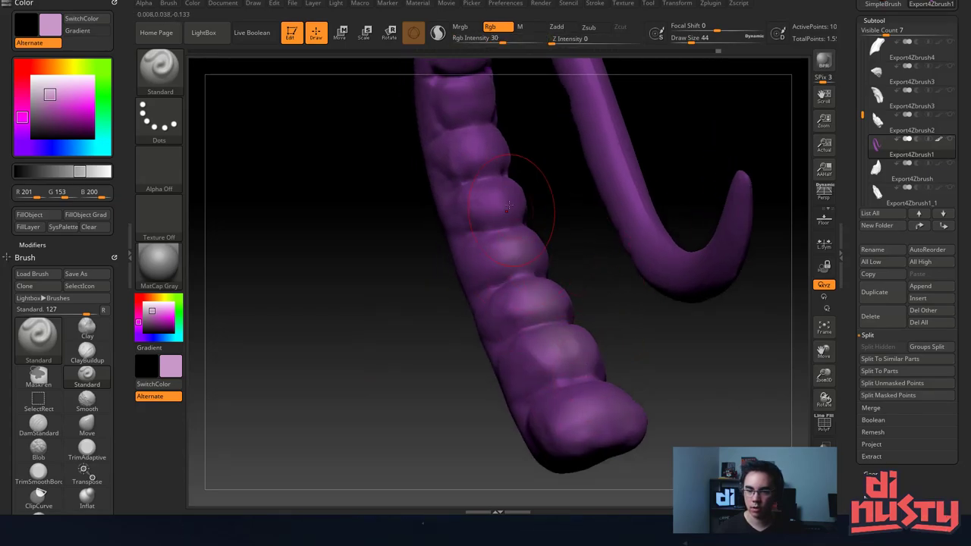
left_click_drag(507, 204, 492, 193)
left_click_drag(486, 146, 476, 142)
left_click_drag(479, 97, 468, 92)
left_click_drag(525, 114, 525, 208, "alt")
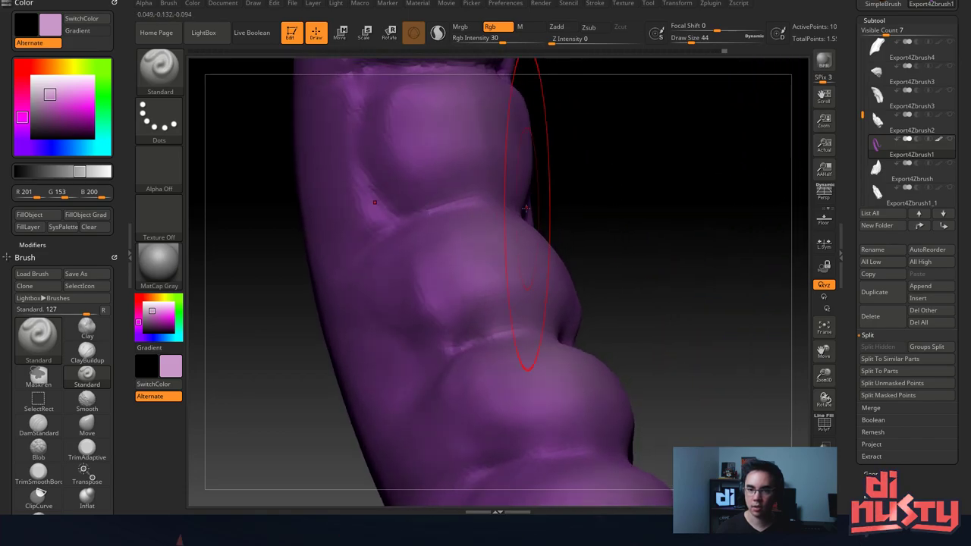
key("f")
left_click_drag(362, 128, 468, 188)
mouse_move(493, 259)
left_mouse_down()
mouse_move(504, 215)
mouse_move(530, 195)
mouse_move(526, 186)
mouse_move(534, 219)
mouse_move(547, 166)
mouse_move(559, 222)
mouse_move(546, 159)
left_mouse_up()
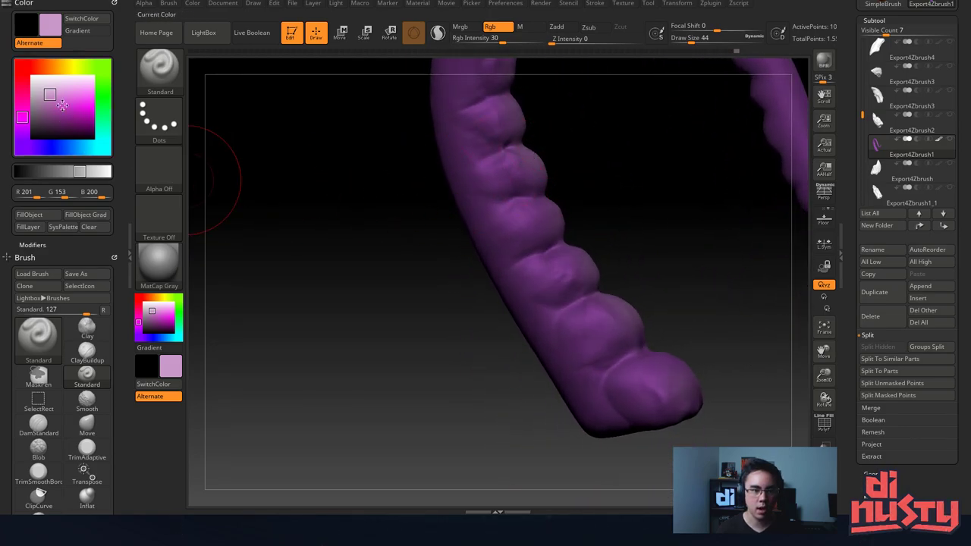
Set the paint colour to dark red (R 91, G 33, B 45) and reduce the brush's draw size to 37.
left_click(45, 106)
left_click_drag(45, 106, 24, 89)
left_click(63, 123)
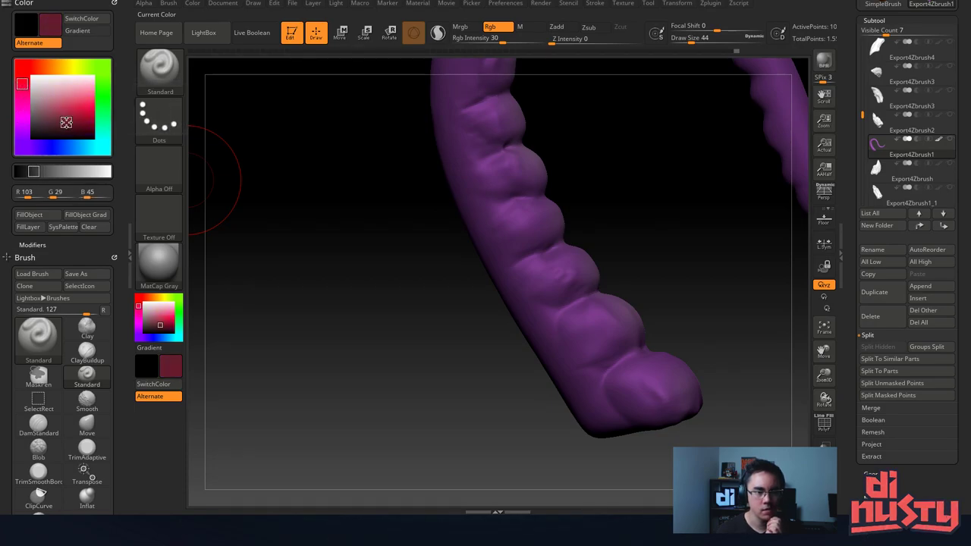
right_click_drag(522, 182, 485, 227, "alt")
key("space")
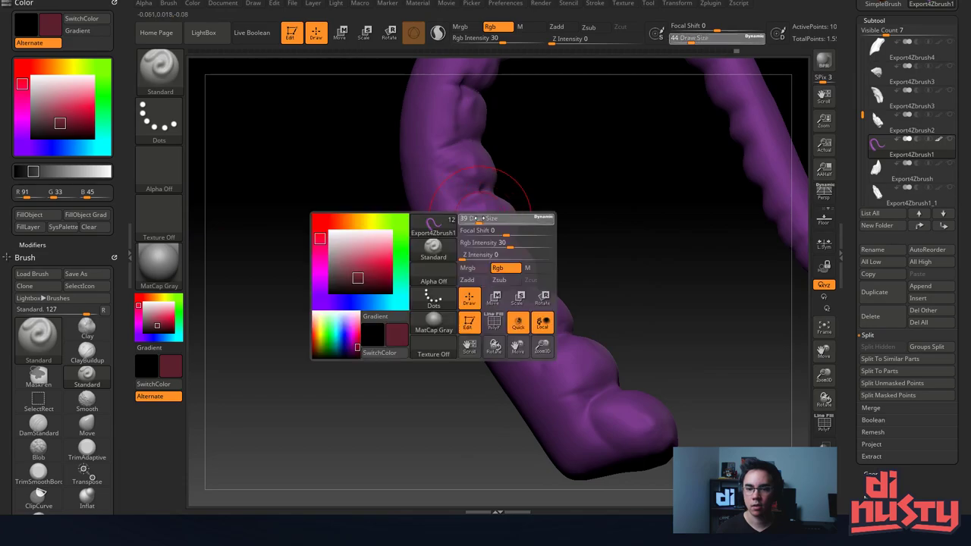
left_click(472, 220)
Paint dark red shading along both sides of the tentacle's lower section, just behind the row of bumps.
left_click_drag(442, 169, 445, 223)
key("space")
left_click(455, 189)
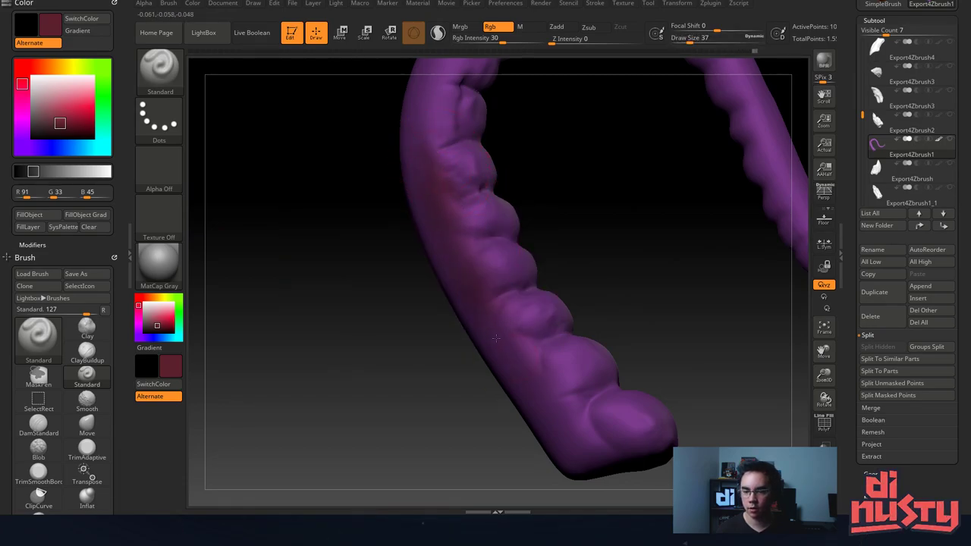
left_click_drag(496, 338, 601, 456)
left_click_drag(644, 261, 468, 213)
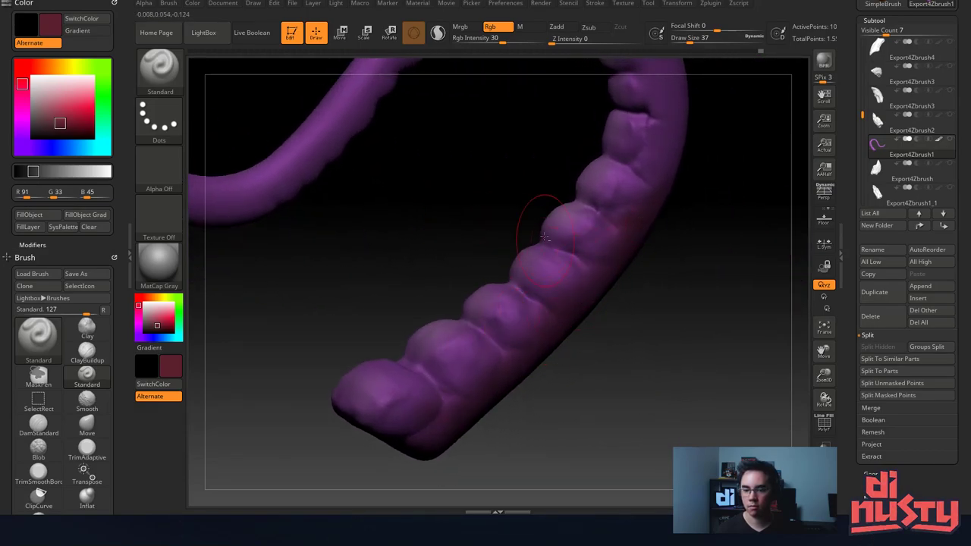
mouse_move(545, 236)
right_mouse_down()
mouse_move(481, 249)
mouse_move(626, 114)
right_mouse_up()
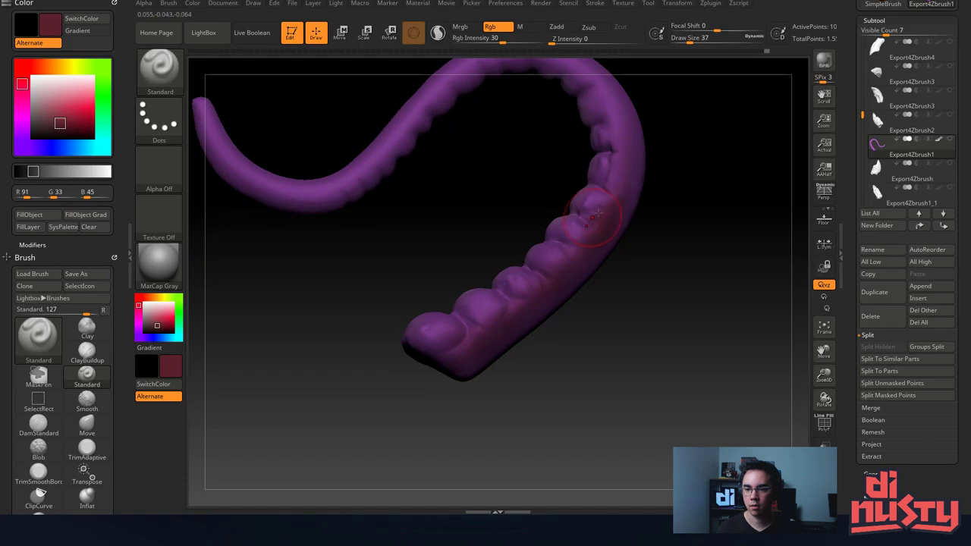
right_click_drag(430, 360, 532, 283)
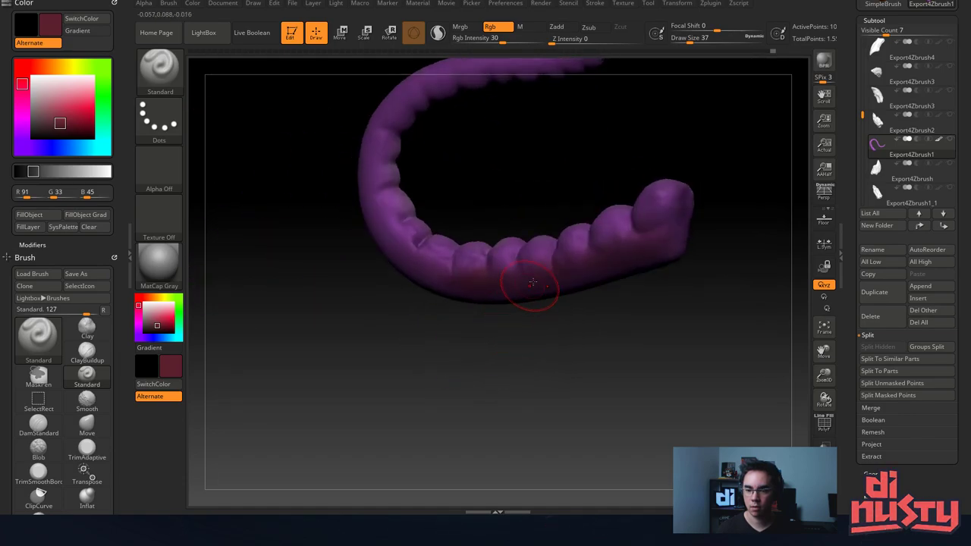
mouse_move(647, 222)
right_mouse_down()
mouse_move(728, 243)
mouse_move(681, 207)
right_mouse_up()
left_click_drag(681, 201, 607, 261)
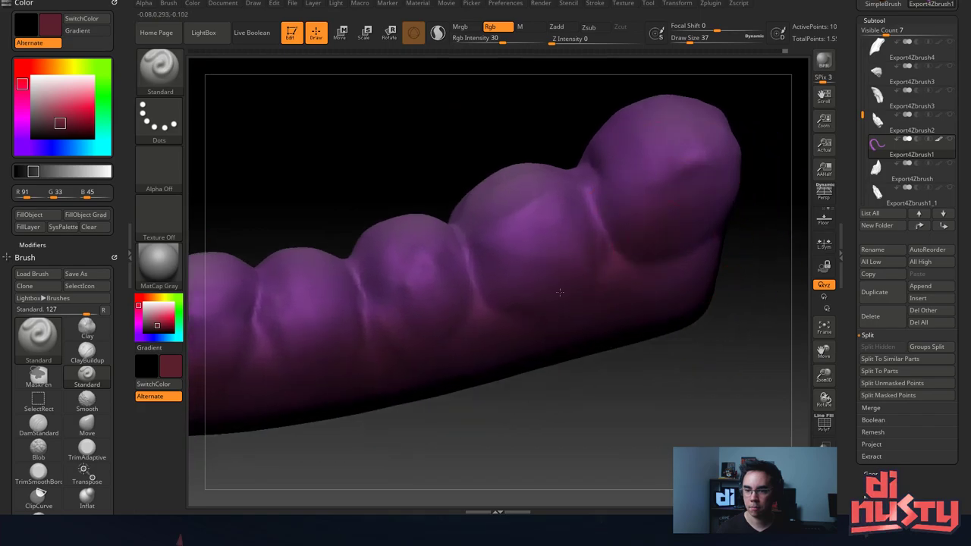
Shade the creases between the bumps near the base with dark brown (R 67, G 46, B 50) at draw size 18.
key("space")
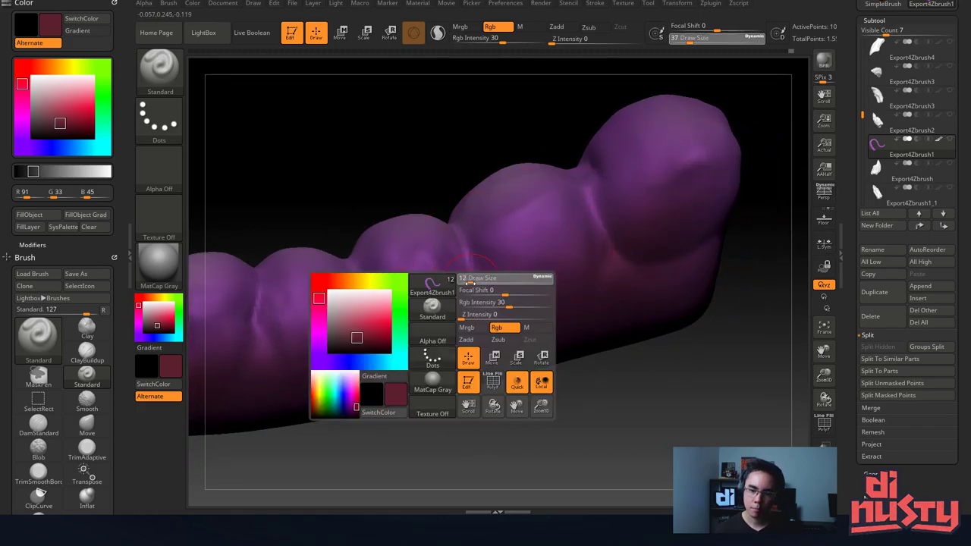
left_click_drag(475, 280, 414, 280)
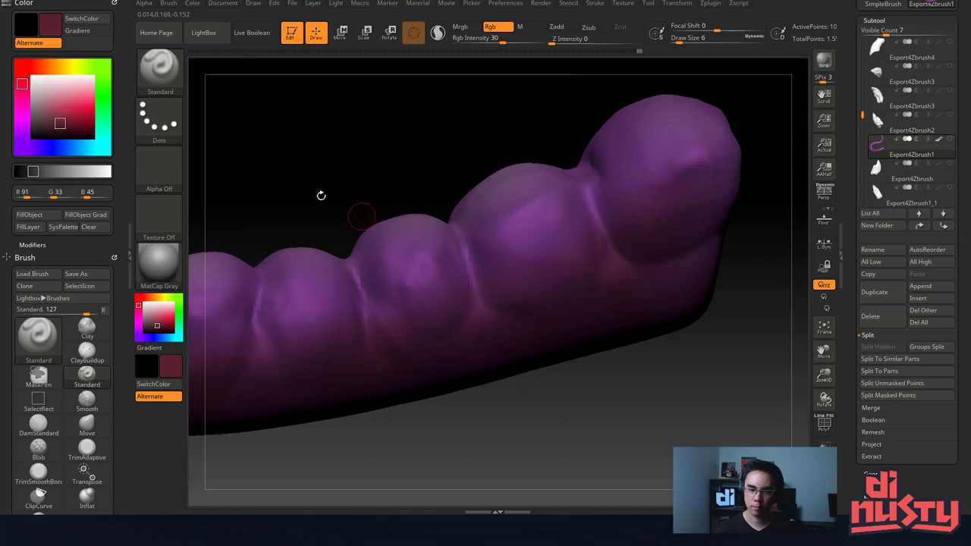
left_click_drag(162, 317, 147, 326)
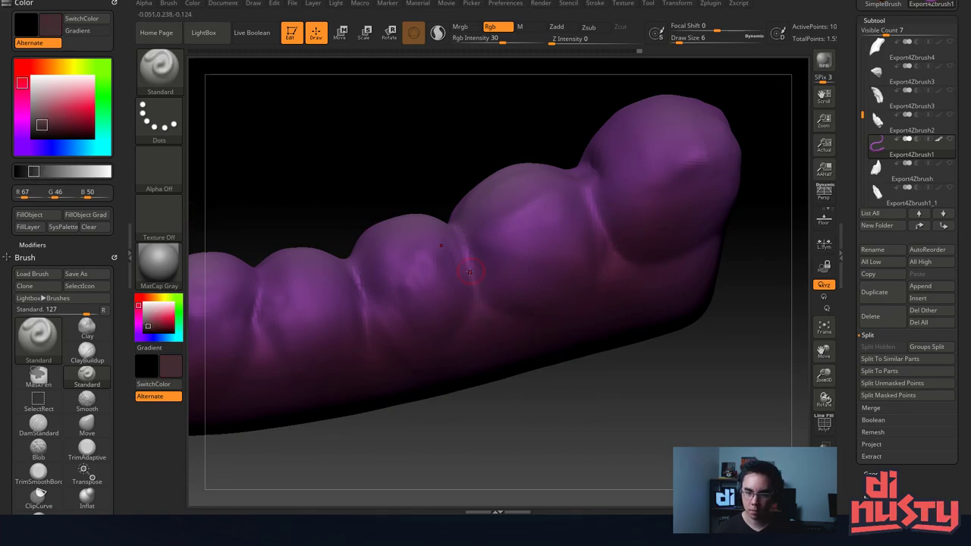
key("space")
left_click_drag(473, 290, 482, 290)
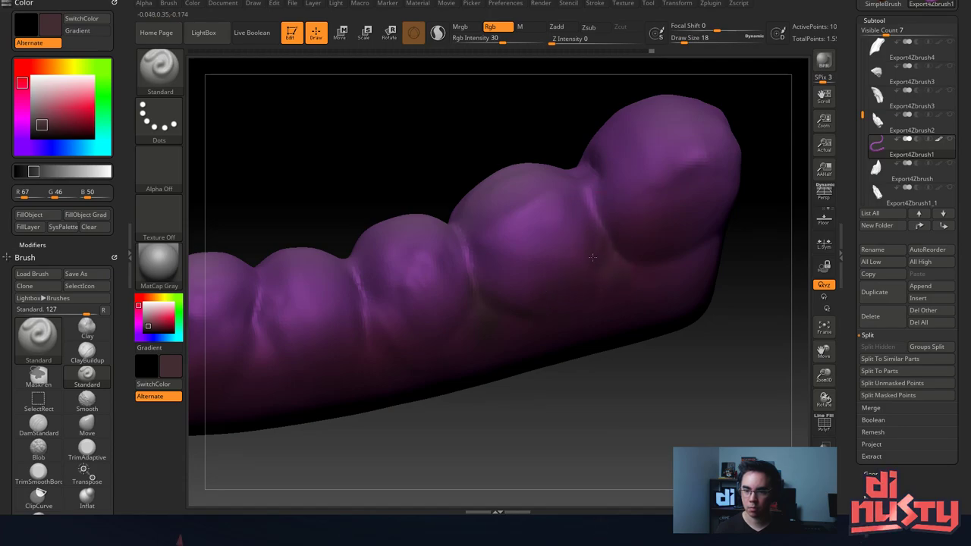
Show the hidden armour plates and base around the tentacle again and inspect the painted bumps from the front.
right_click_drag(663, 261, 460, 300, "alt")
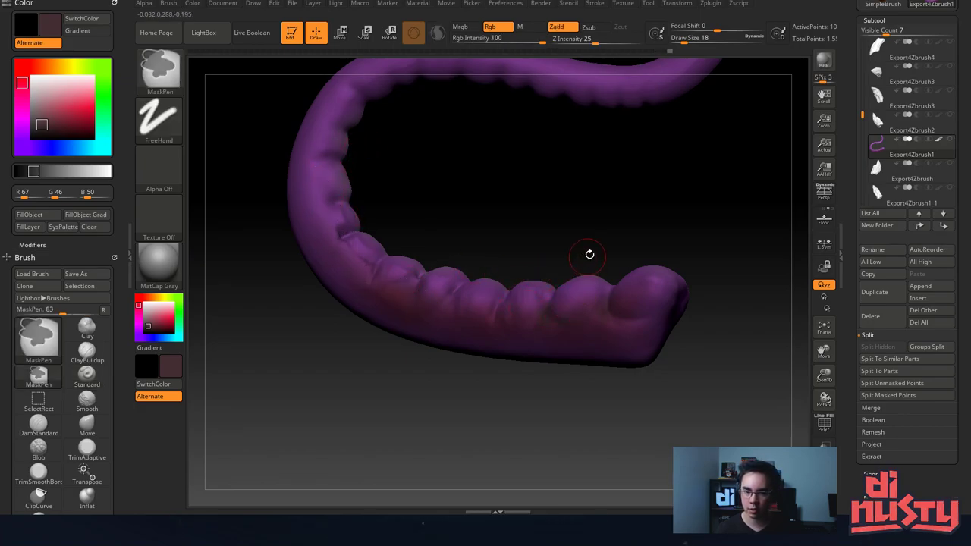
left_click_drag(589, 254, 681, 264)
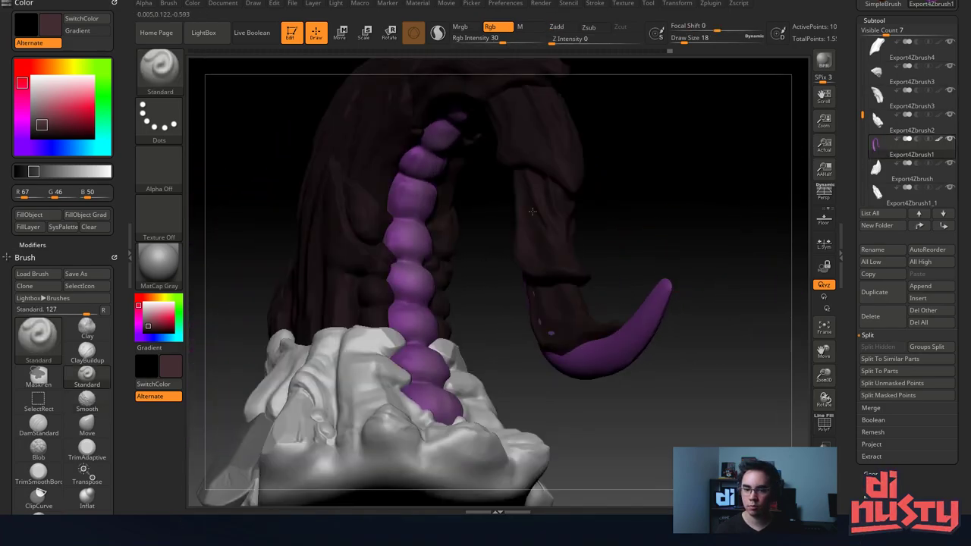
left_click_drag(533, 212, 558, 199)
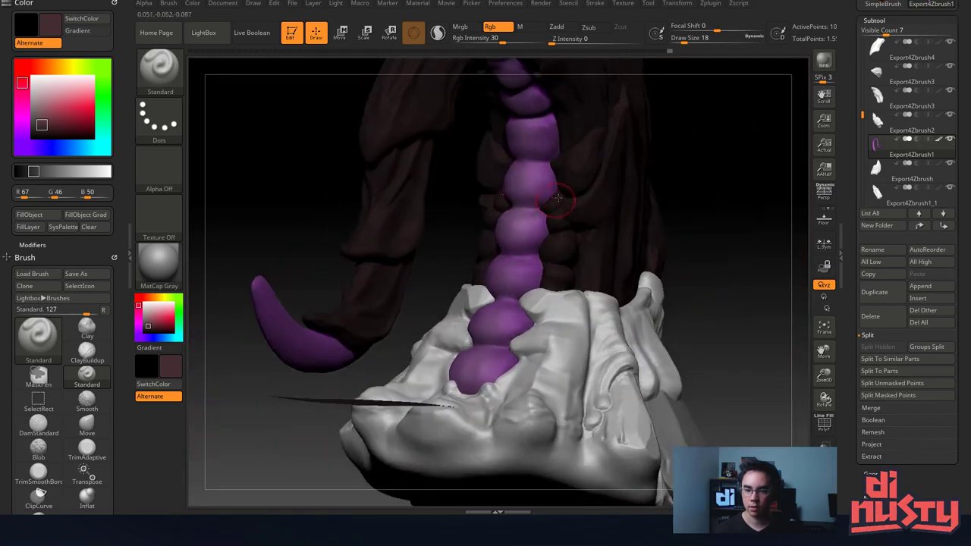
Select the Export4Zbrush armour plate beside the tentacle and fill it with white (R 255, G 255, B 255).
left_click(594, 199, "alt")
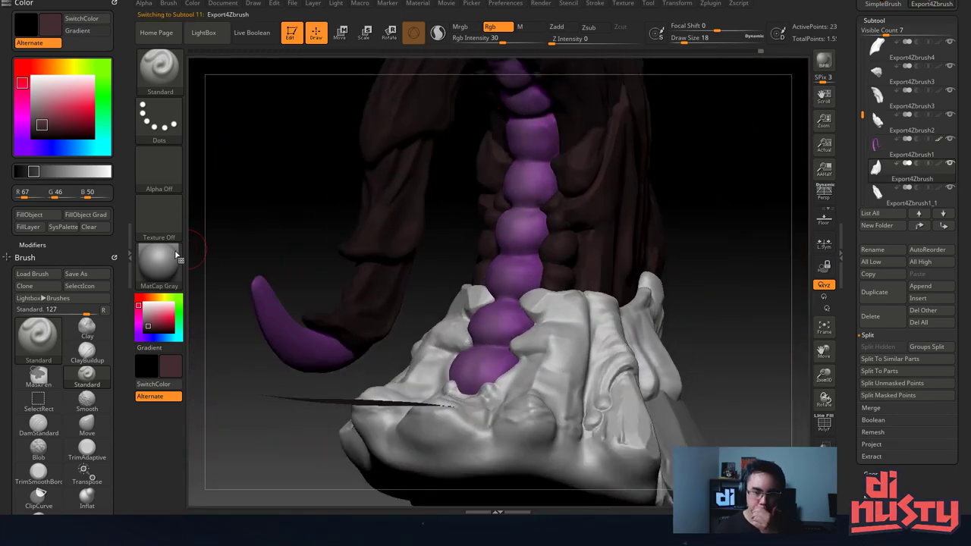
mouse_move(34, 82)
left_mouse_down()
mouse_move(30, 64)
mouse_move(31, 127)
mouse_move(33, 78)
left_mouse_up()
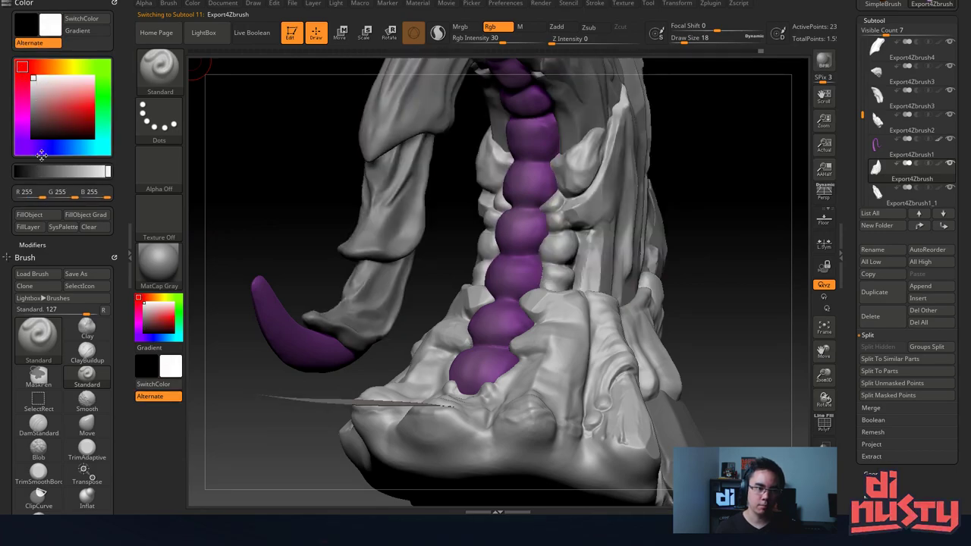
left_click(38, 219)
Select the Export4Zbrush8 base mesh and fill it with red (R 165, G 60, B 60) at Rgb intensity 100.
mouse_move(639, 150)
right_mouse_down("alt")
mouse_move(596, 223)
mouse_move(608, 219)
mouse_move(567, 191)
right_mouse_up("alt")
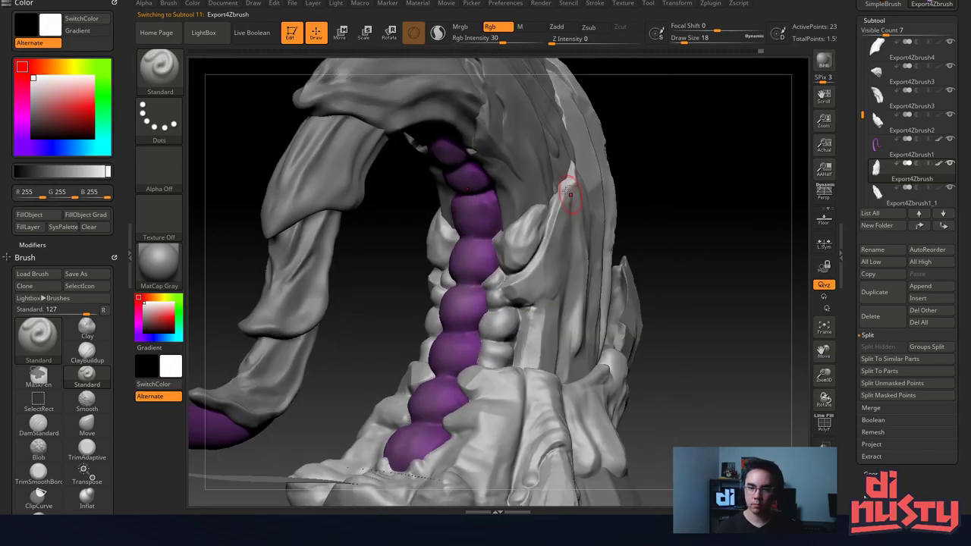
left_click(534, 175, "alt")
left_click_drag(615, 97, 612, 123, "alt")
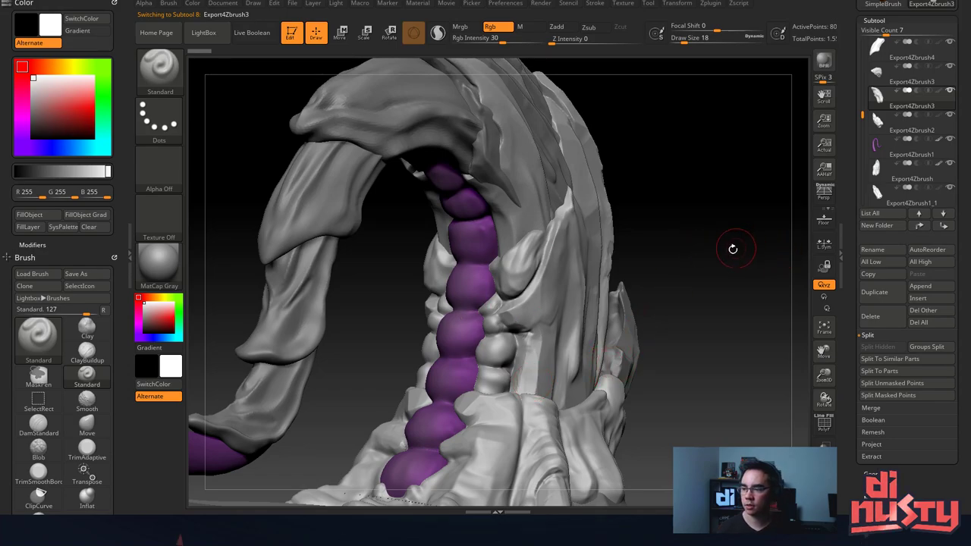
left_click_drag(732, 249, 559, 273)
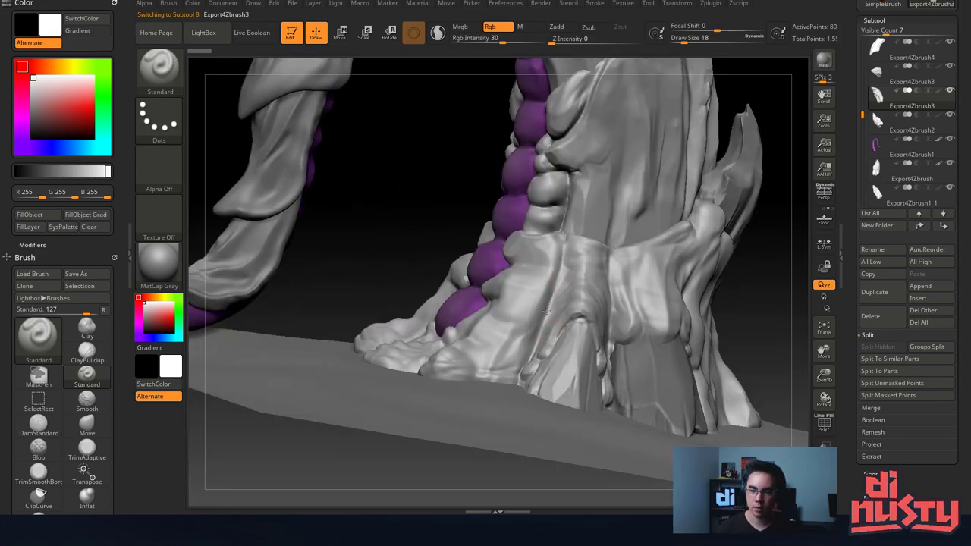
left_click_drag(545, 313, 577, 221)
left_click(578, 219, "alt")
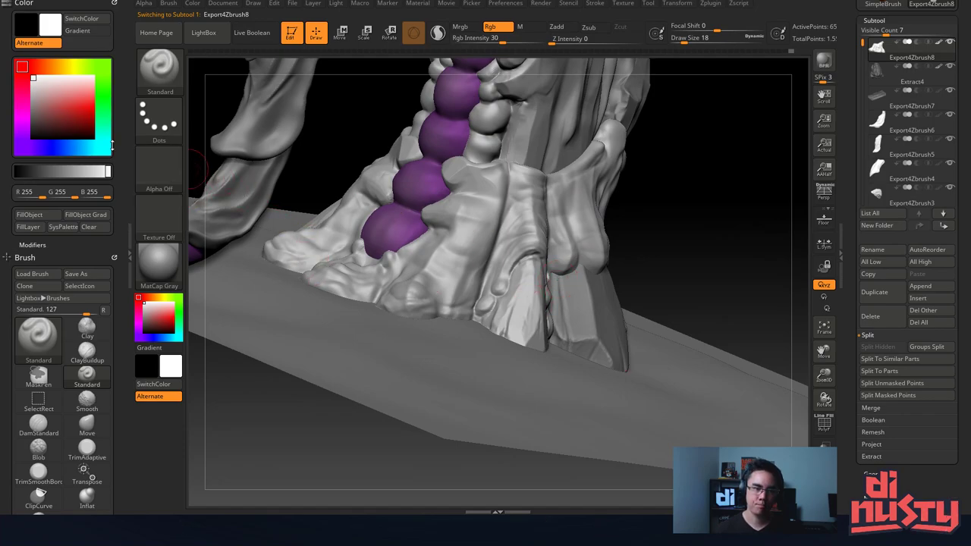
mouse_move(58, 104)
left_mouse_down()
mouse_move(31, 109)
mouse_move(37, 89)
mouse_move(60, 110)
left_mouse_up()
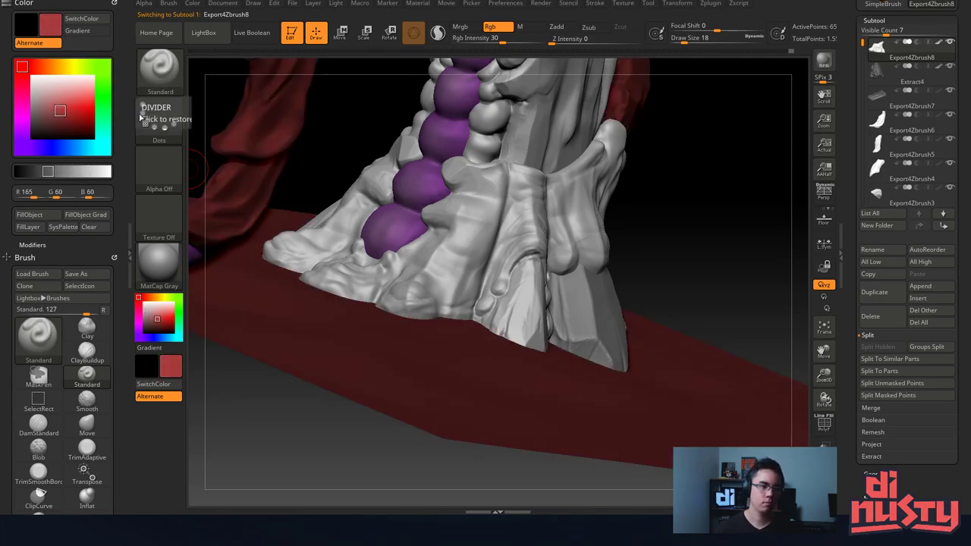
left_click(30, 214)
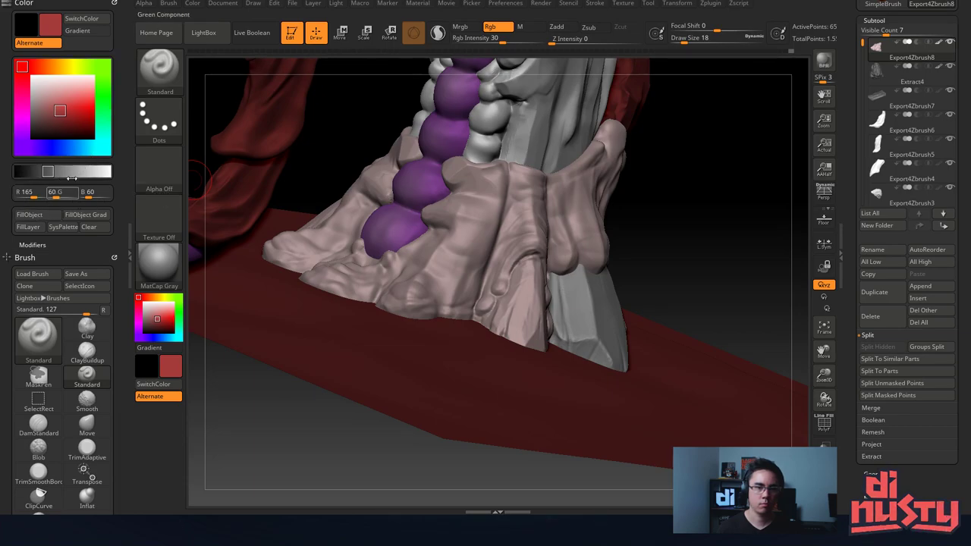
left_click_drag(504, 40, 547, 41)
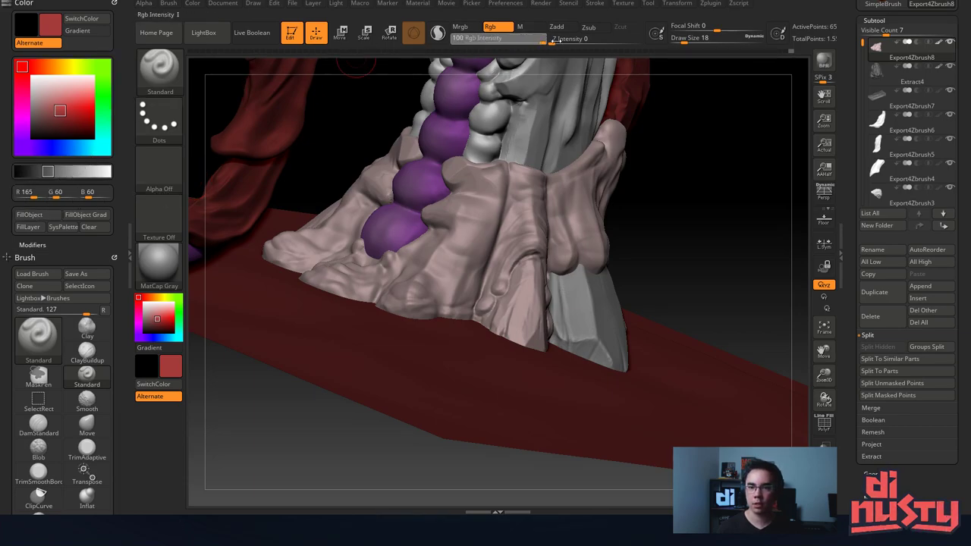
left_click(30, 215)
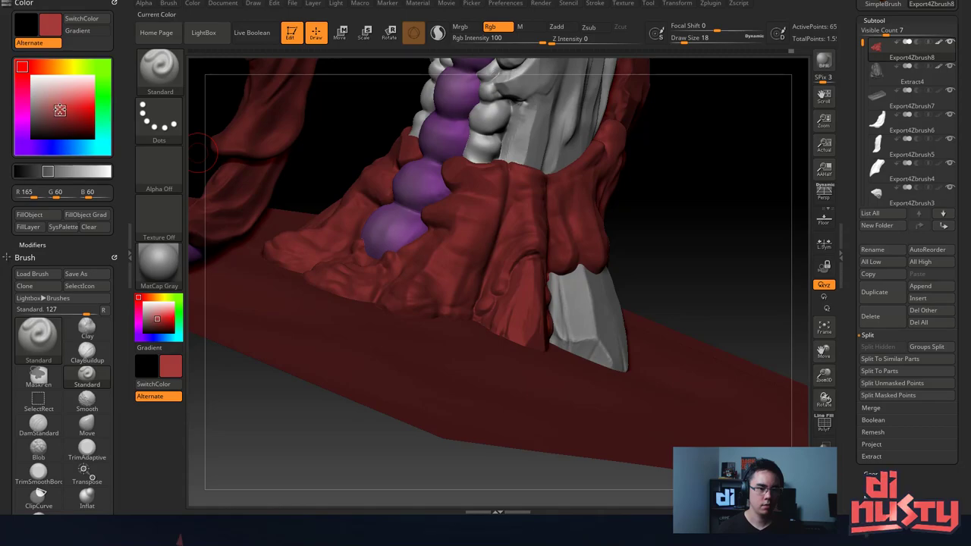
Fill the base mesh with brown (R 165, G 120, B 60).
left_click_drag(22, 67, 55, 66)
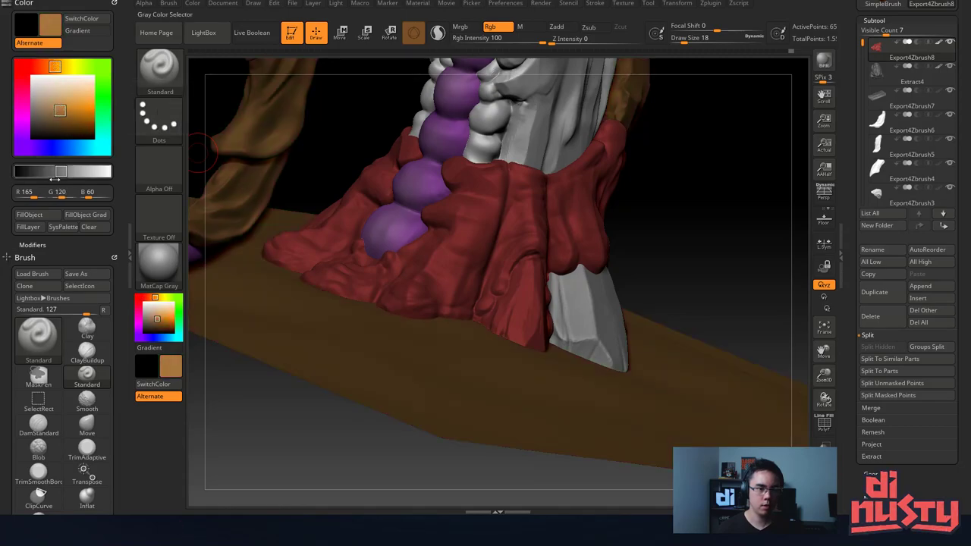
left_click(31, 215)
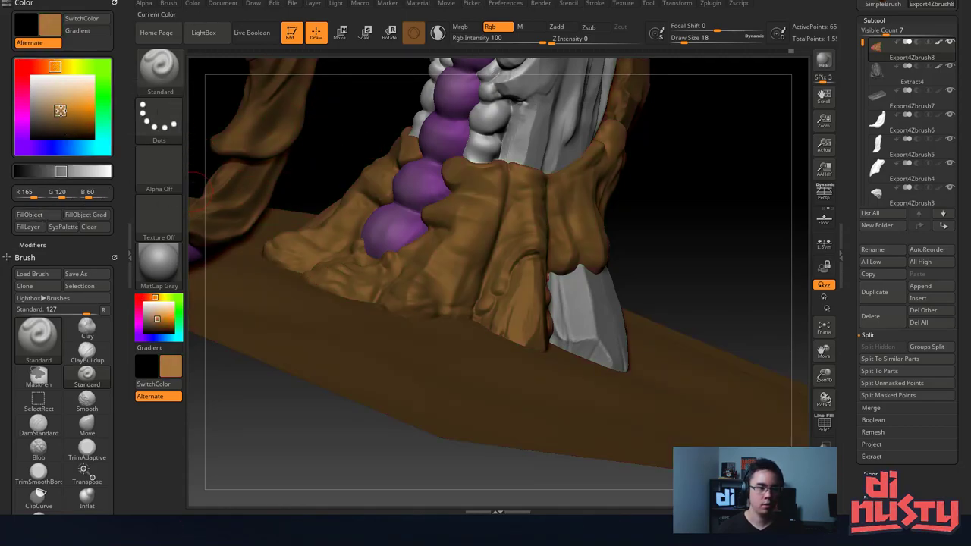
Adjust the paint colour to a lighter, warmer brown (R 176, G 123, B 77) and save the project.
left_click(55, 107)
key("ctrl+s")
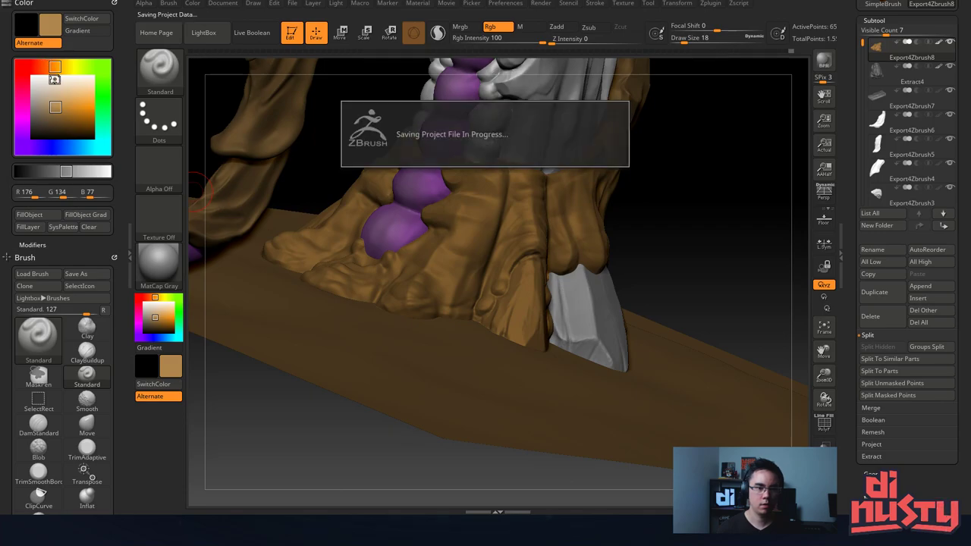
left_click(50, 67)
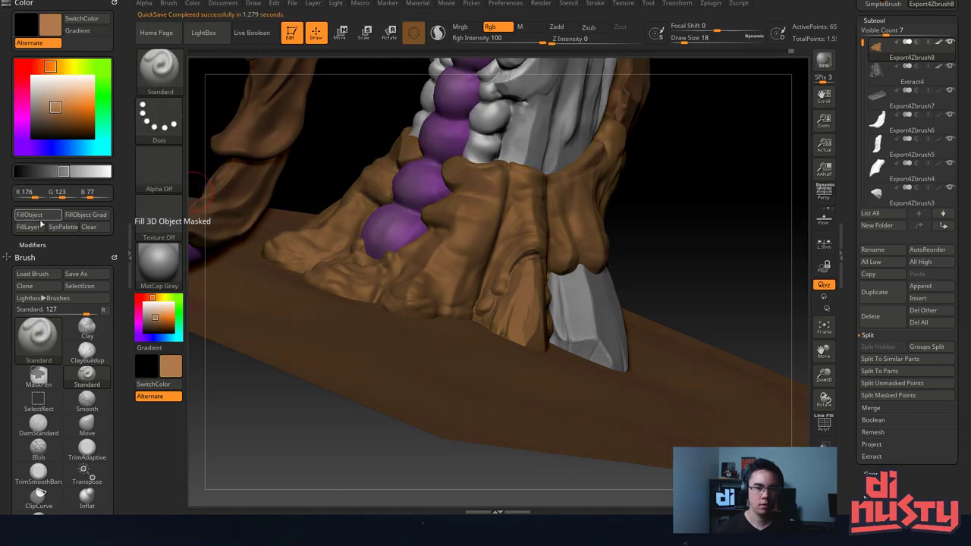
Set the paint colour to a pale warm grey (R 216, G 208, B 201).
right_click_drag(529, 169, 498, 227)
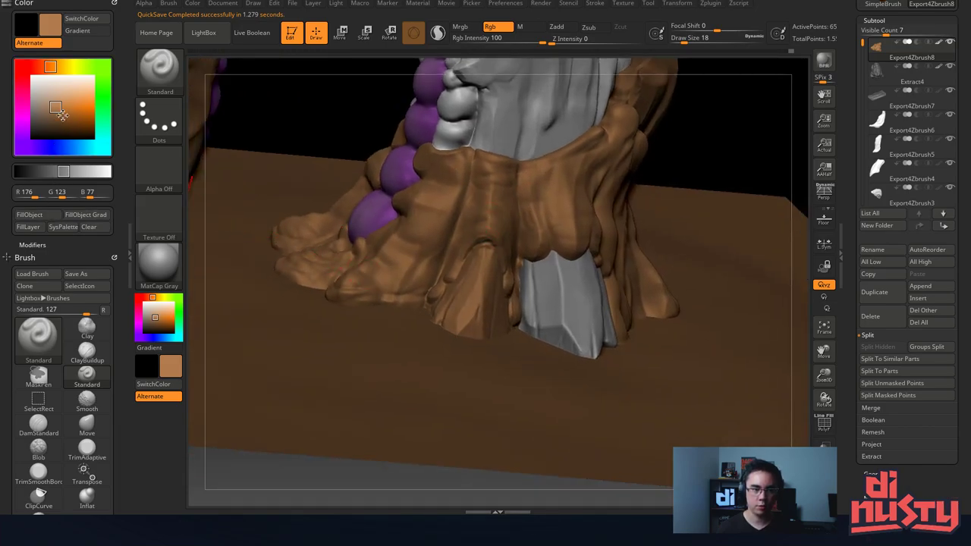
left_click(54, 91)
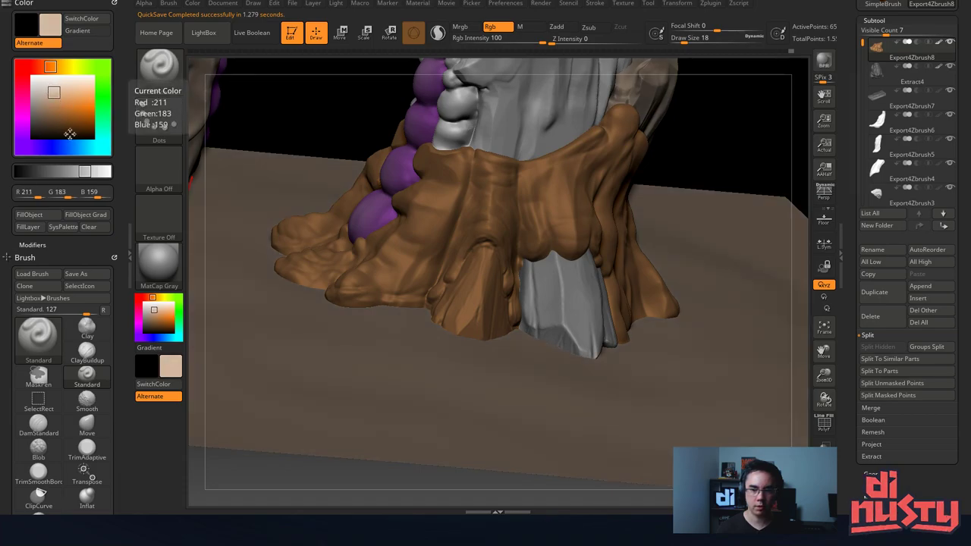
left_click(55, 85)
left_click_drag(54, 84, 41, 86)
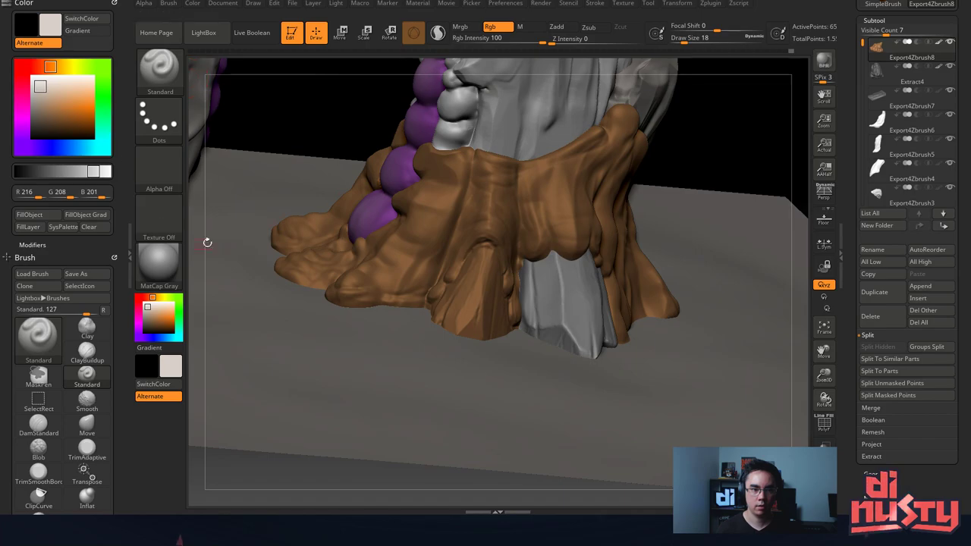
Paint the front and upper edge of the brown spike on the base mesh pale grey, reducing the draw size to 7.
mouse_move(205, 243)
left_mouse_down()
mouse_move(219, 228)
mouse_move(228, 341)
mouse_move(250, 326)
left_mouse_up()
right_click_drag(547, 280, 555, 252, "alt")
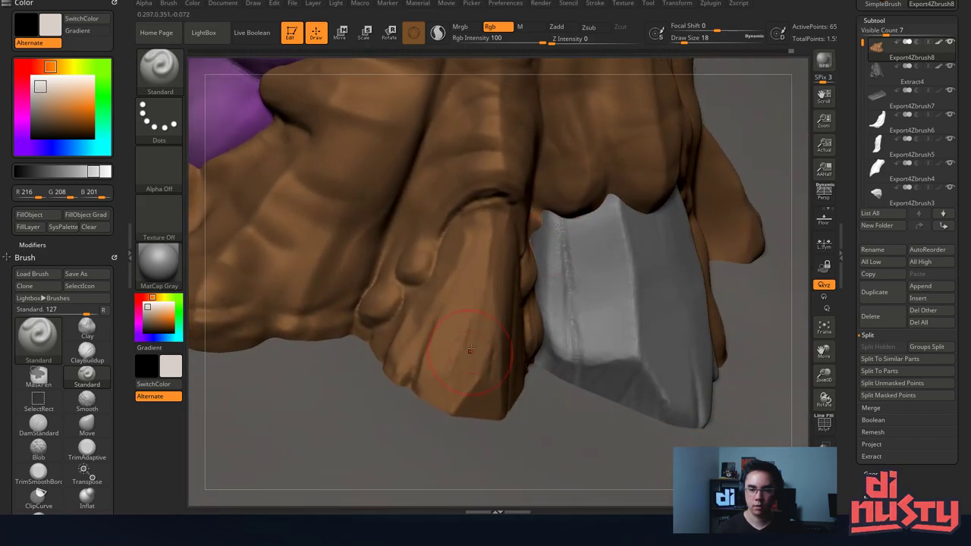
mouse_move(471, 346)
left_mouse_down()
mouse_move(472, 312)
mouse_move(465, 348)
mouse_move(453, 308)
mouse_move(437, 320)
left_mouse_up()
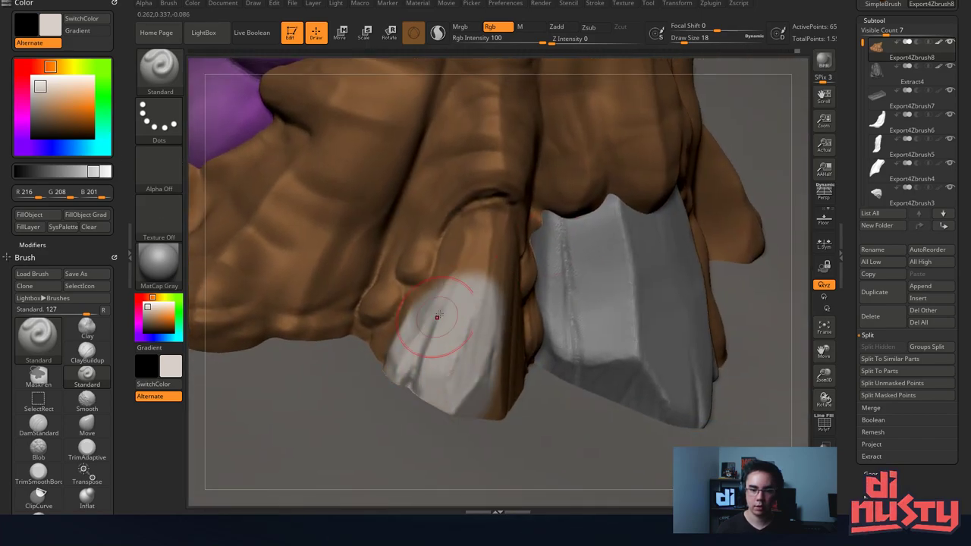
key("space")
left_click(446, 306)
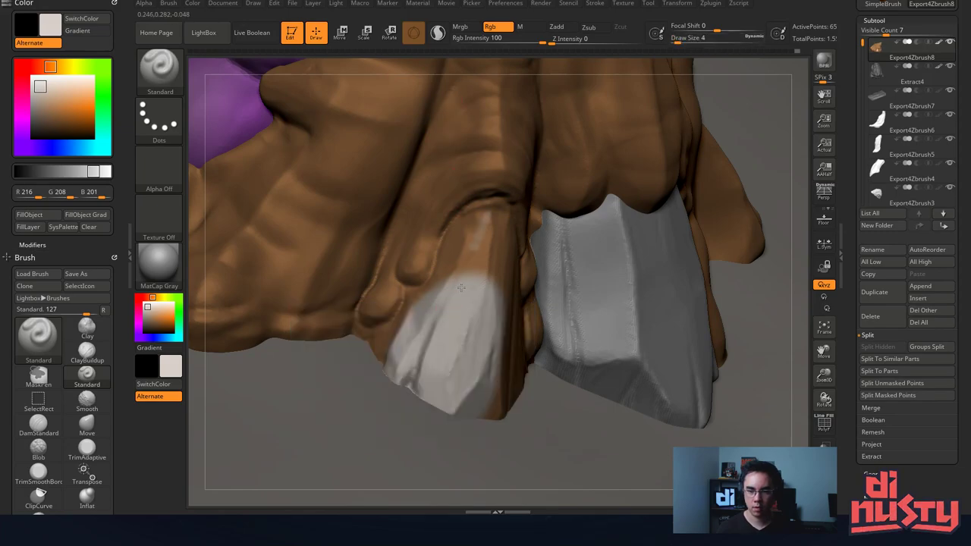
key("space")
mouse_move(485, 239)
left_mouse_down()
mouse_move(502, 240)
mouse_move(461, 232)
mouse_move(445, 281)
mouse_move(440, 264)
mouse_move(429, 291)
left_mouse_up()
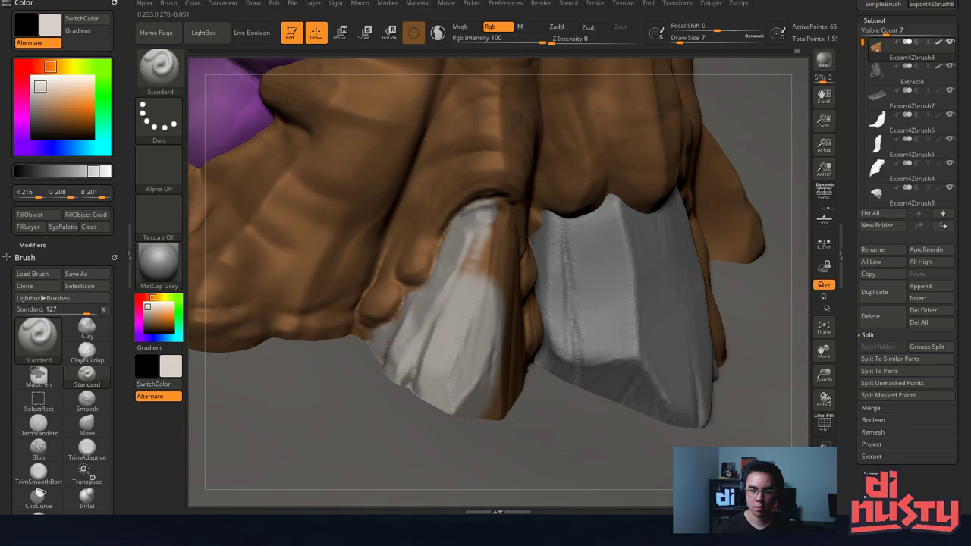
Cover the rest of the spike and its far side in pale grey using draw size 16, finishing its edges at 7.
right_click_drag(466, 329, 382, 357)
key("space")
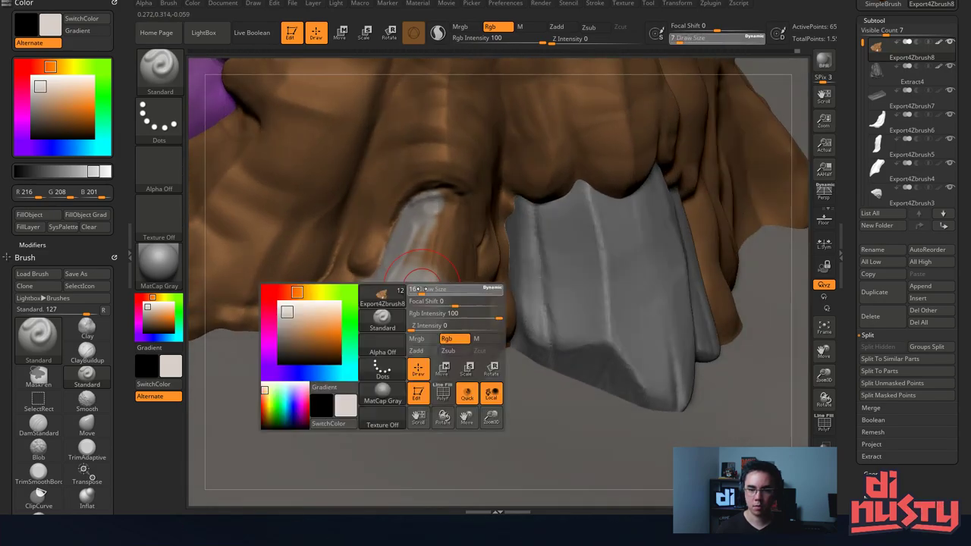
left_click(424, 288)
mouse_move(423, 266)
left_mouse_down()
mouse_move(439, 383)
mouse_move(460, 371)
left_mouse_up()
right_click_drag(461, 371, 523, 364)
left_click_drag(439, 280, 501, 376)
mouse_move(489, 299)
left_mouse_down()
mouse_move(462, 246)
mouse_move(443, 232)
mouse_move(458, 202)
mouse_move(491, 301)
mouse_move(538, 374)
left_mouse_up()
key("space")
left_click(457, 240)
right_click_drag(530, 349, 449, 251)
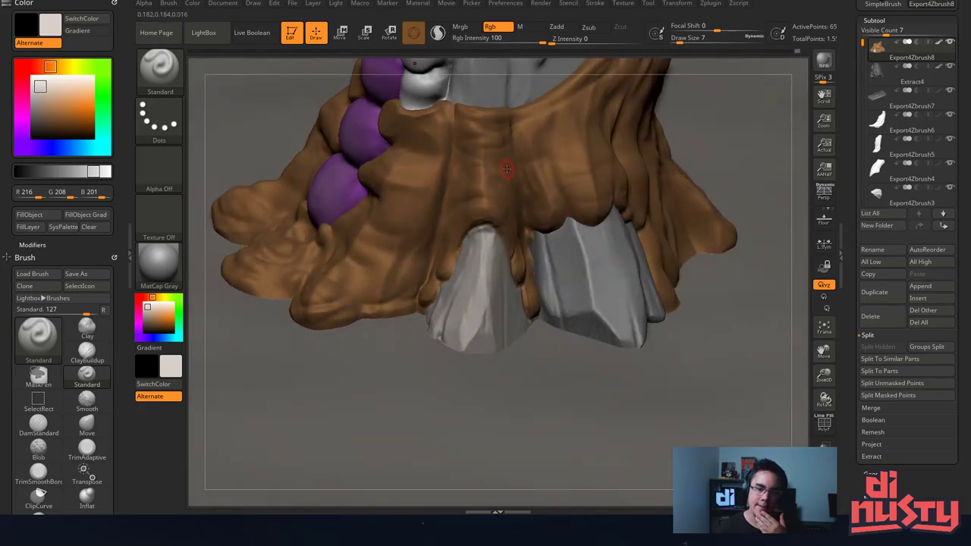
Change the paint colour to dark purple (R 81, G 55, B 82) and set the draw size to 6 for shading the spike.
right_click_drag(361, 163, 389, 178)
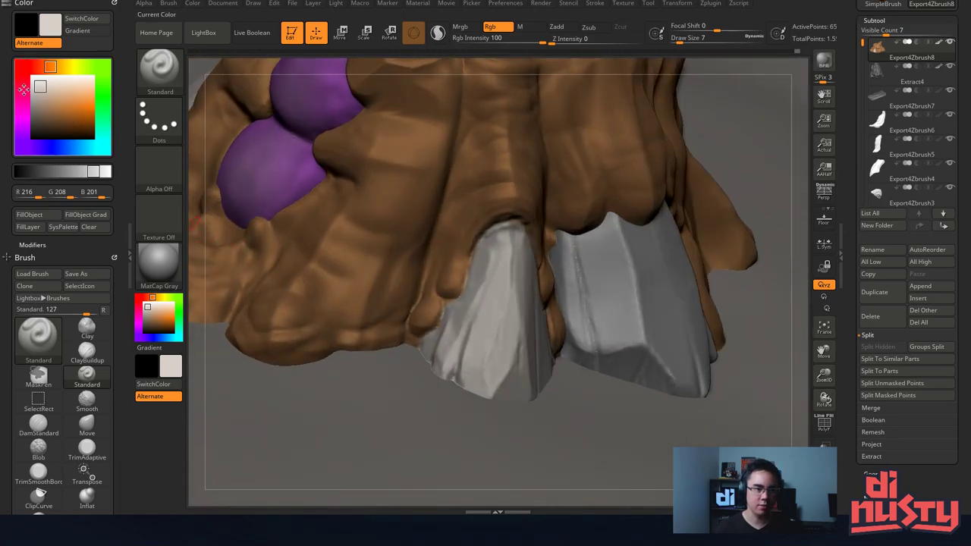
left_click(22, 119)
left_click_drag(39, 89, 43, 122)
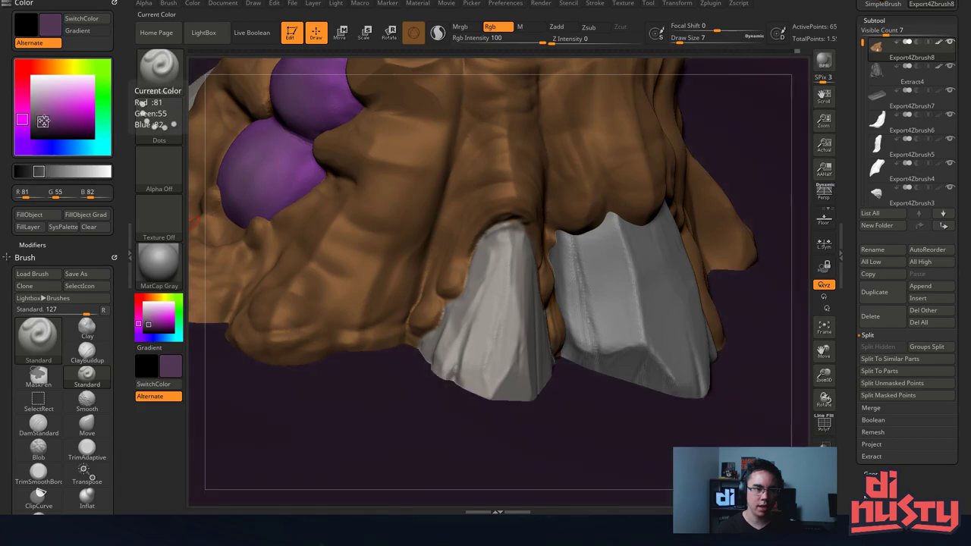
key("space")
left_click_drag(531, 227, 511, 223)
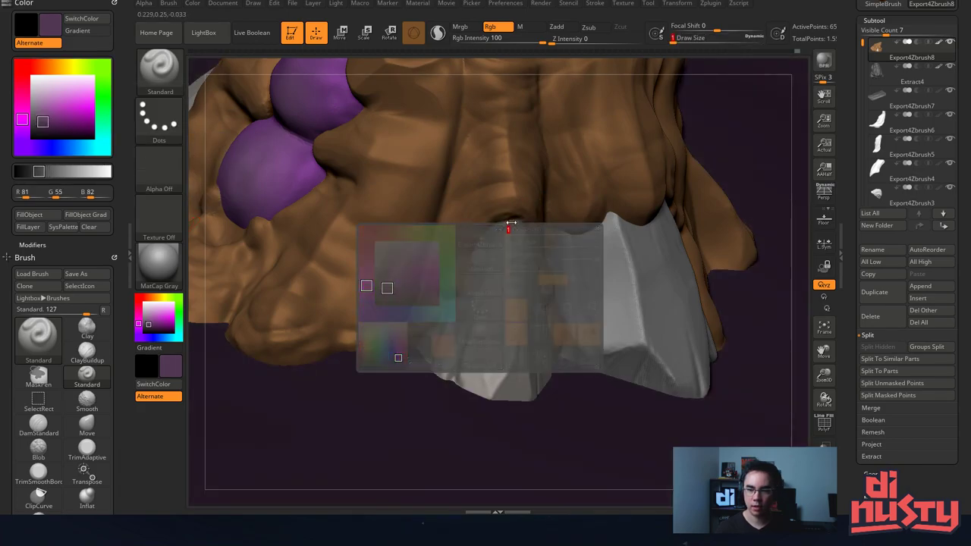
key("ctrl+z")
key("space")
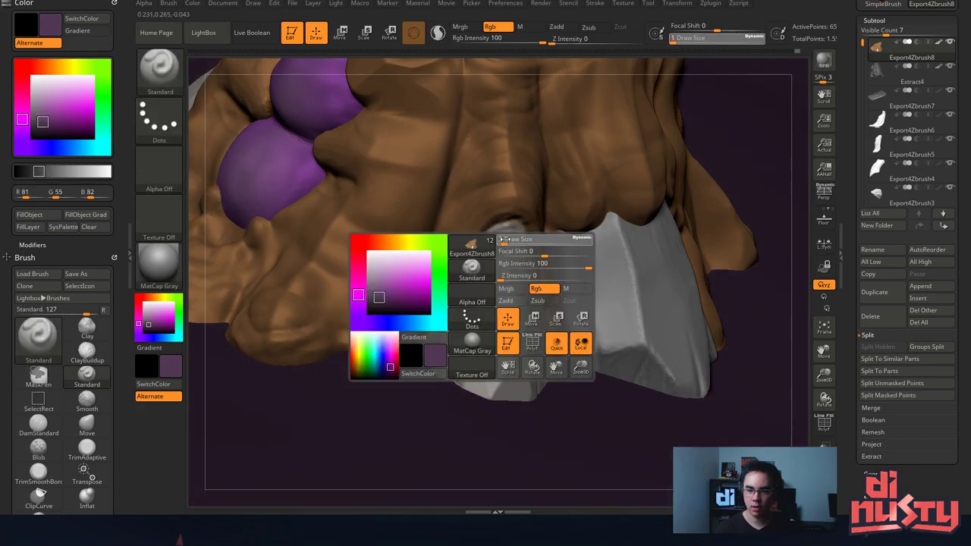
key("space")
left_click_drag(500, 238, 504, 238)
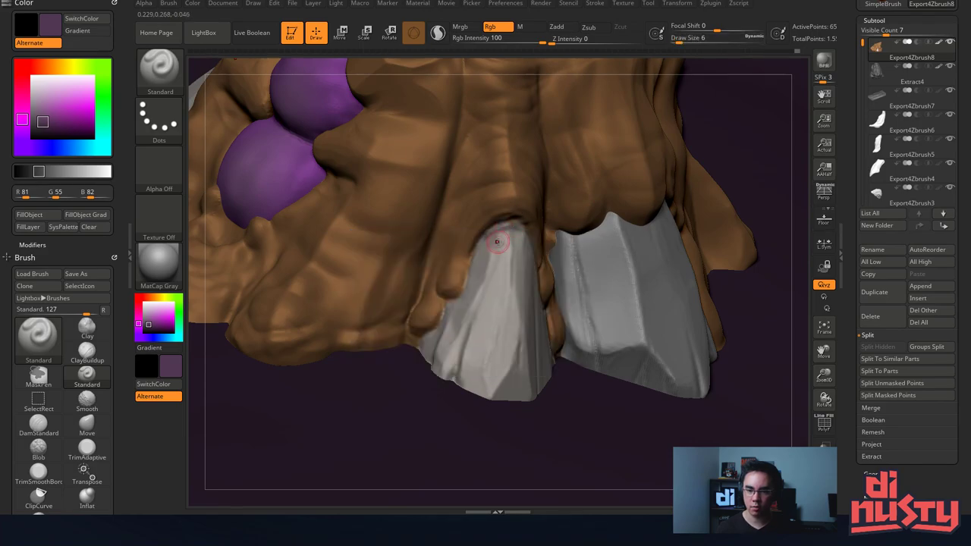
Shade the spike's upper rim and sides with dark purple where it meets the brown base, raising the draw size to 13.
mouse_move(493, 251)
right_mouse_down()
mouse_move(476, 252)
mouse_move(501, 232)
right_mouse_up()
key("space")
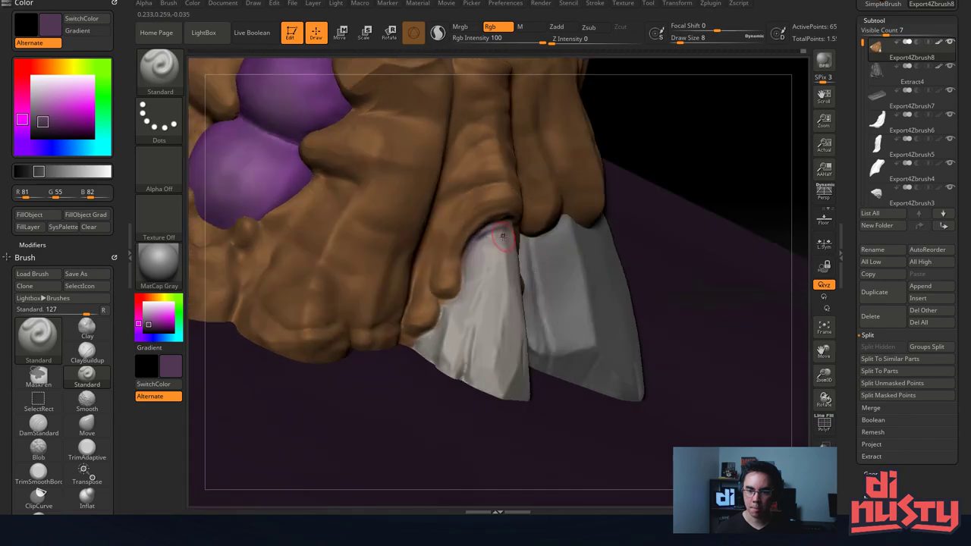
key("space")
left_click_drag(502, 236, 506, 237)
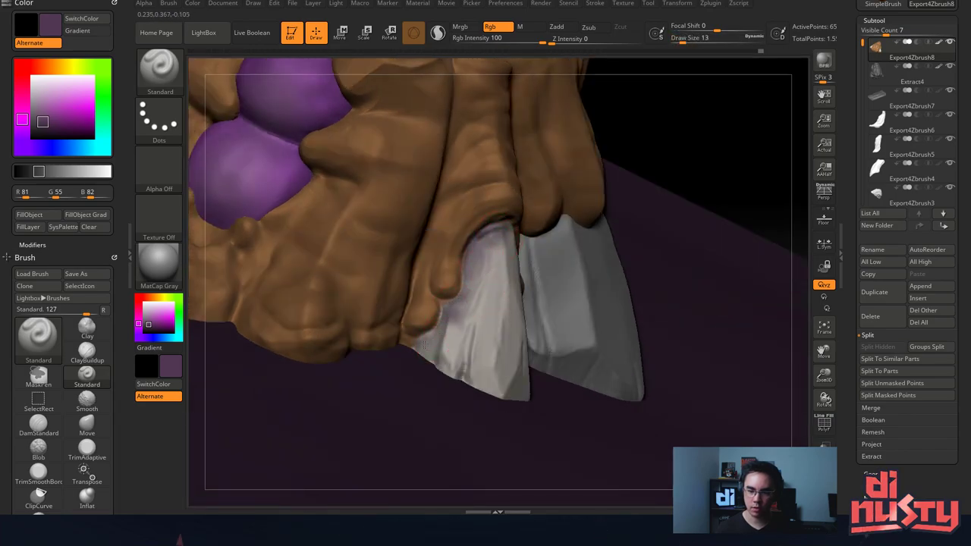
mouse_move(426, 337)
right_mouse_down()
mouse_move(533, 233)
mouse_move(520, 238)
right_mouse_up()
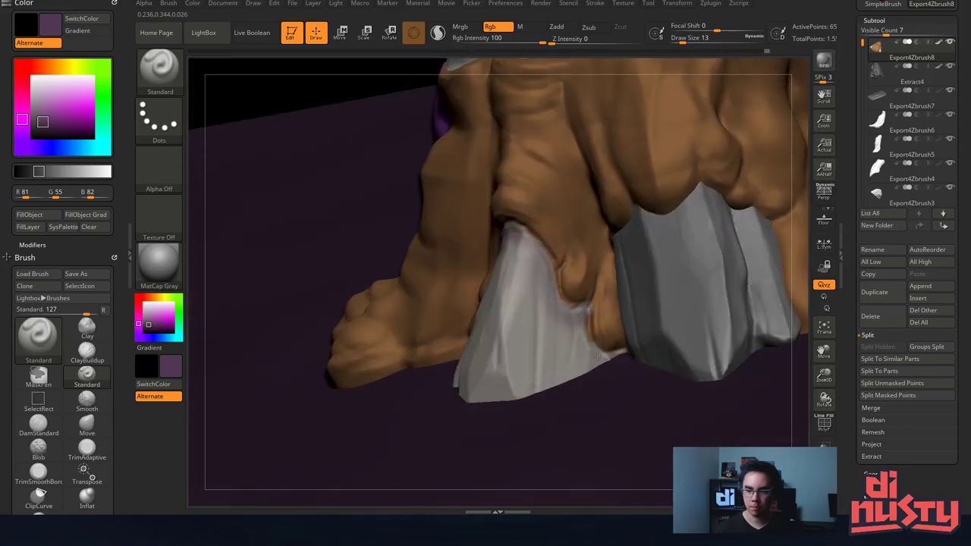
Paint white (R 255, G 255, B 255) highlights along the spike's ridges and lower tip with draw size 5.
right_click_drag(561, 281, 500, 197)
left_click_drag(148, 326, 142, 301)
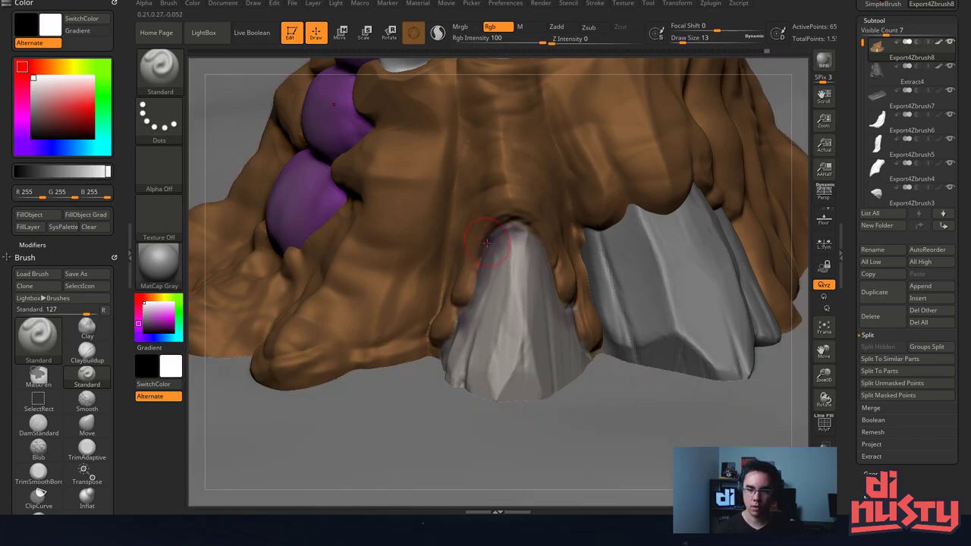
key("space")
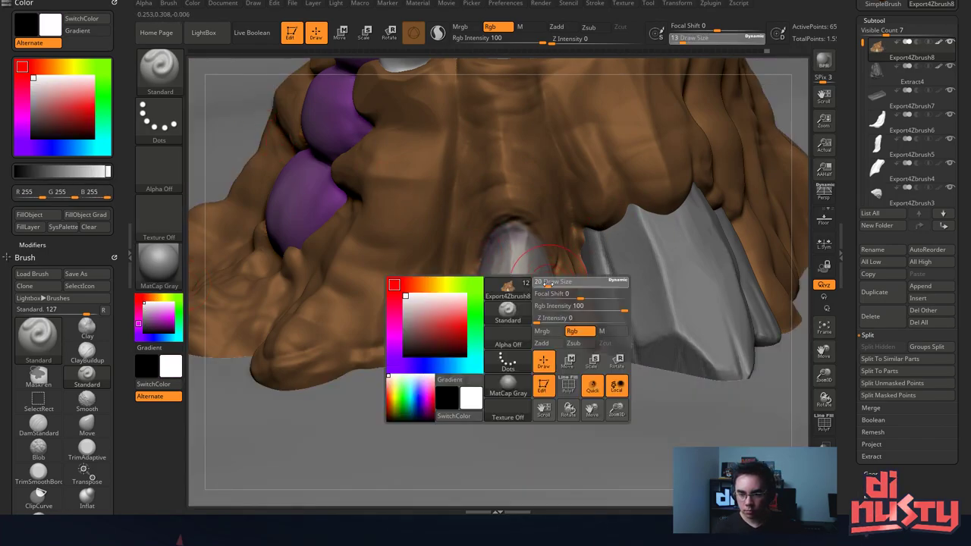
left_click_drag(546, 286, 541, 285)
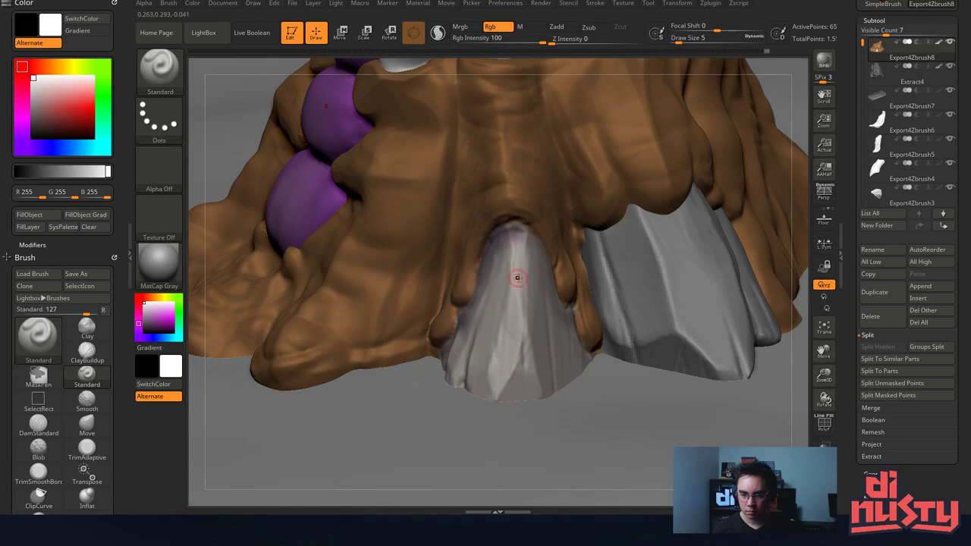
left_click_drag(495, 355, 508, 400)
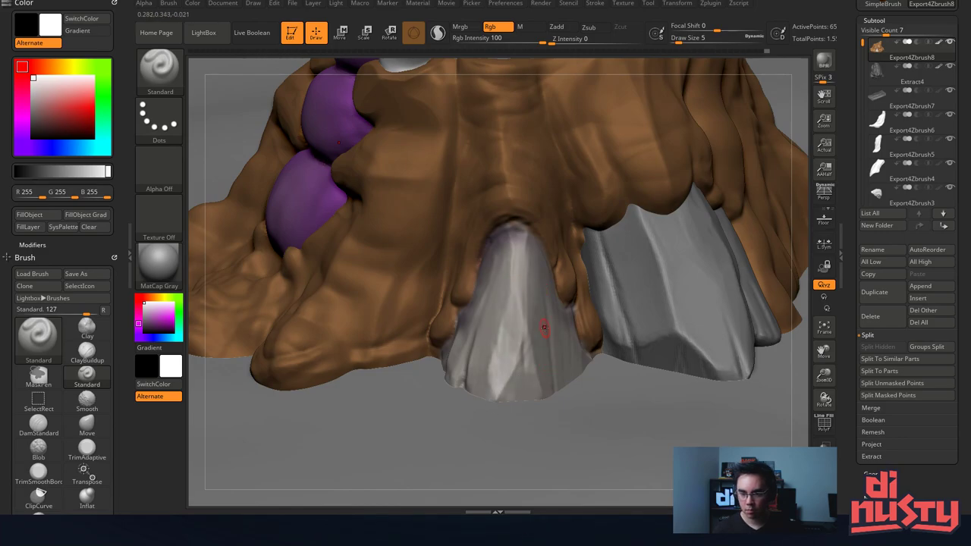
right_click_drag(558, 367, 566, 275)
right_click_drag(544, 368, 488, 345)
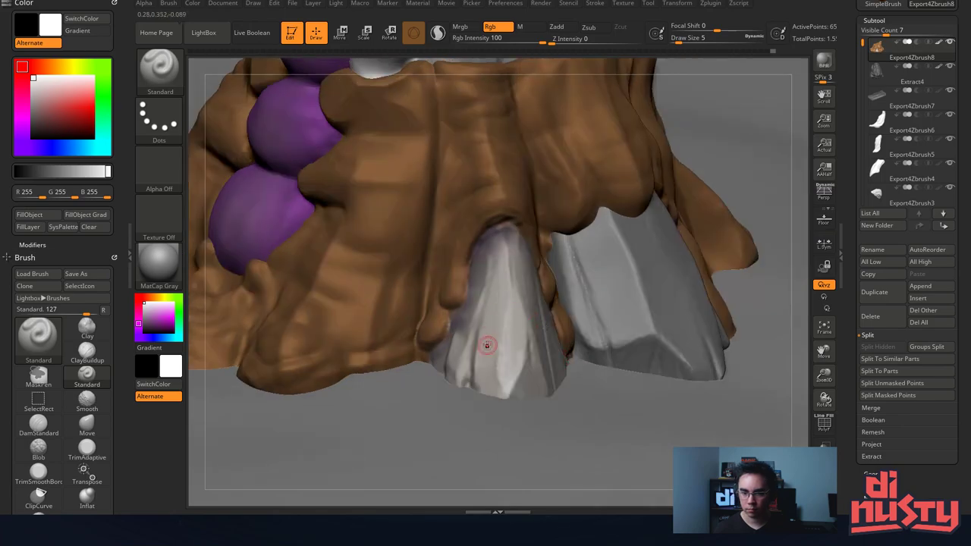
left_click_drag(465, 361, 464, 383)
right_click_drag(523, 349, 481, 300)
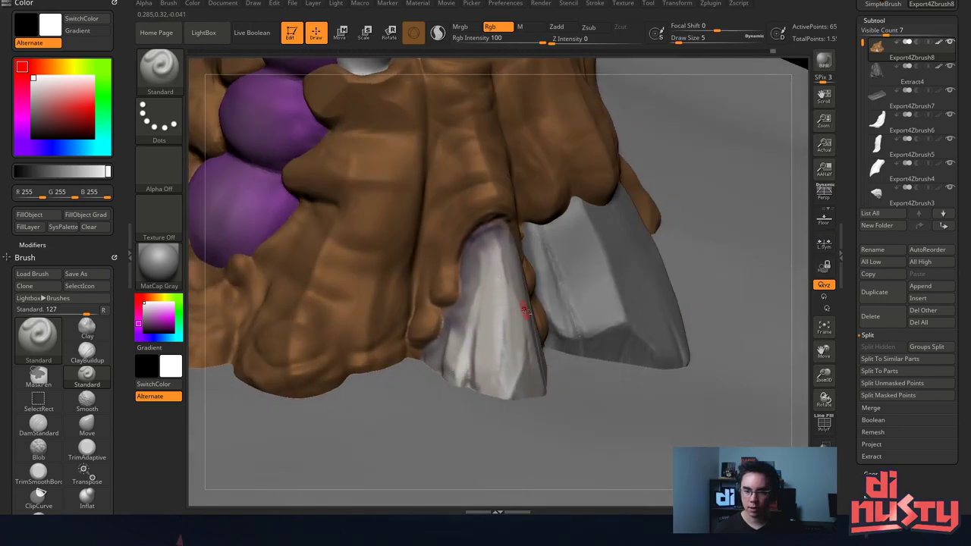
Try the Flat Color material on the whole model to judge the painted colours without shading.
mouse_move(524, 310)
right_mouse_down()
mouse_move(485, 304)
mouse_move(497, 220)
mouse_move(535, 228)
mouse_move(556, 273)
right_mouse_up()
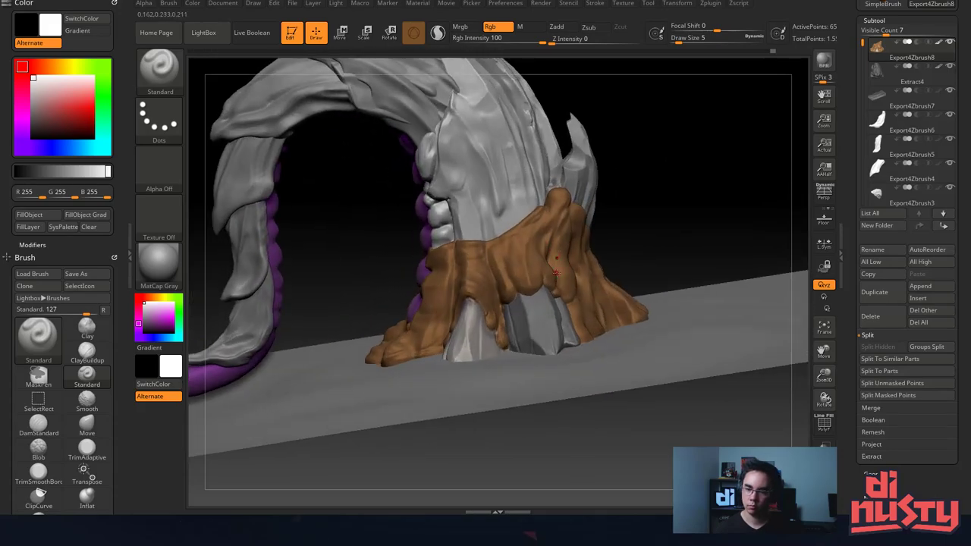
left_click(179, 263)
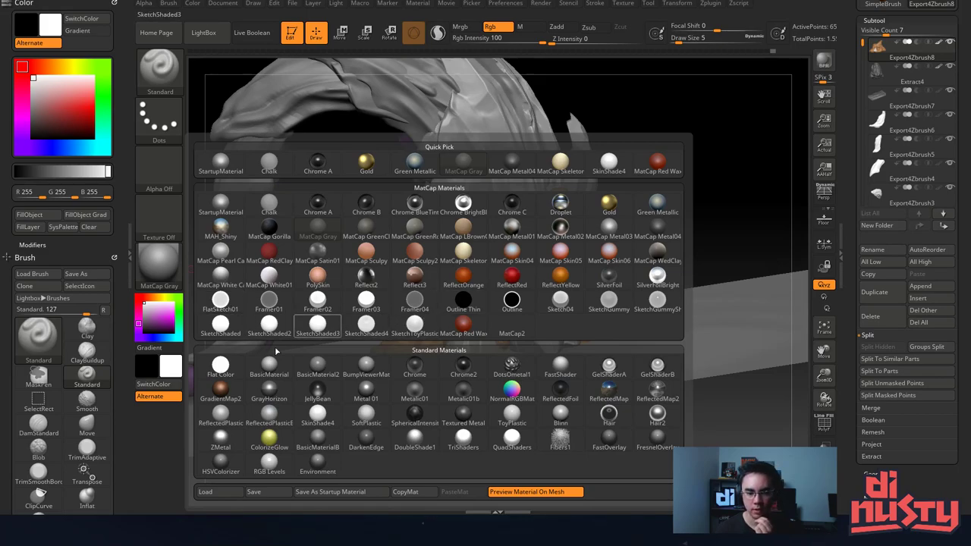
left_click(220, 366)
mouse_move(440, 339)
right_mouse_down()
mouse_move(494, 369)
mouse_move(512, 354)
right_mouse_up()
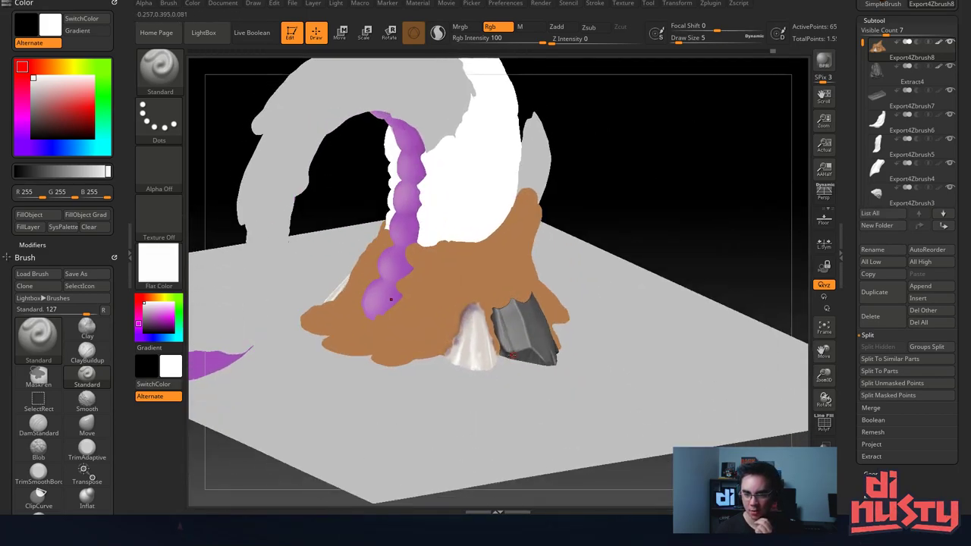
Switch the model's material to SkinShade4.
left_click(162, 279)
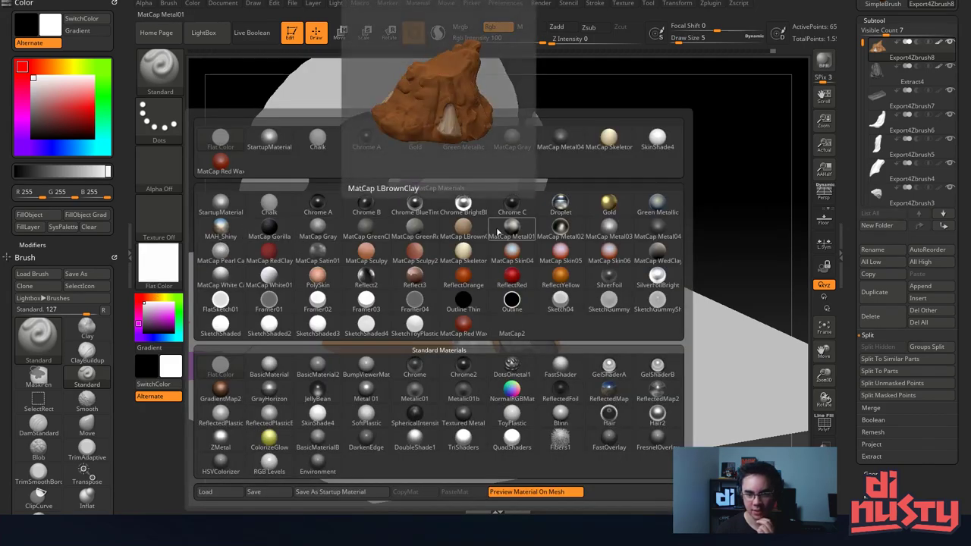
left_click(659, 141)
left_click_drag(662, 141, 616, 98)
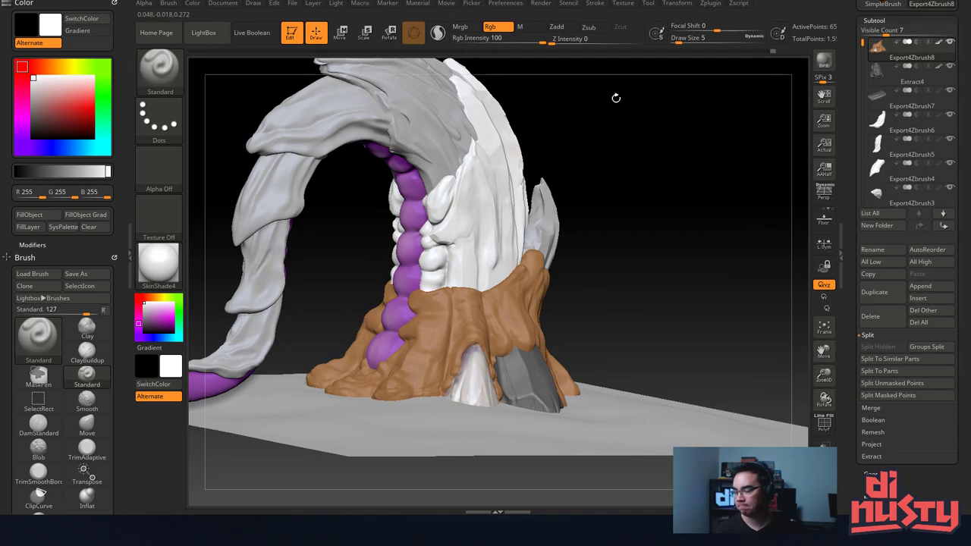
right_click_drag(500, 210, 429, 227)
left_click(417, 244, "alt")
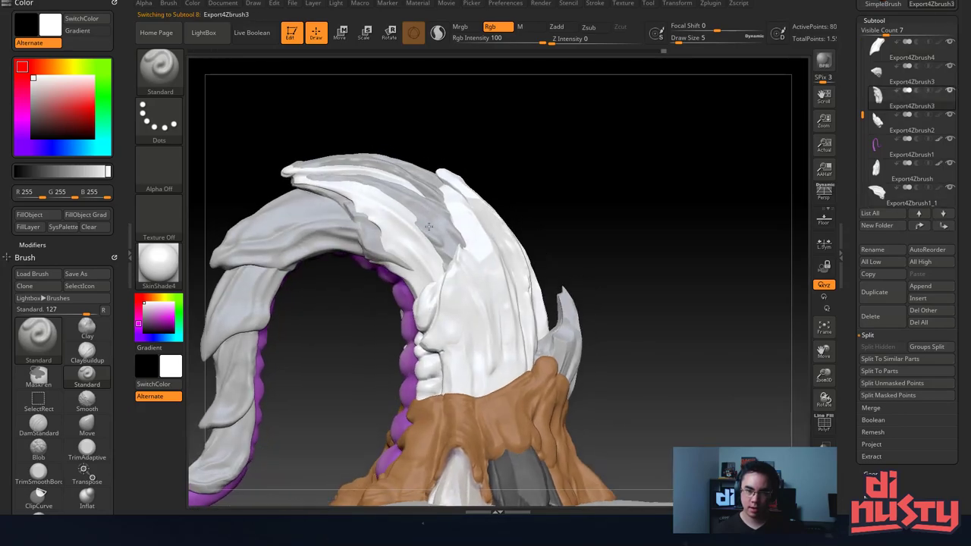
left_click_drag(428, 226, 426, 221)
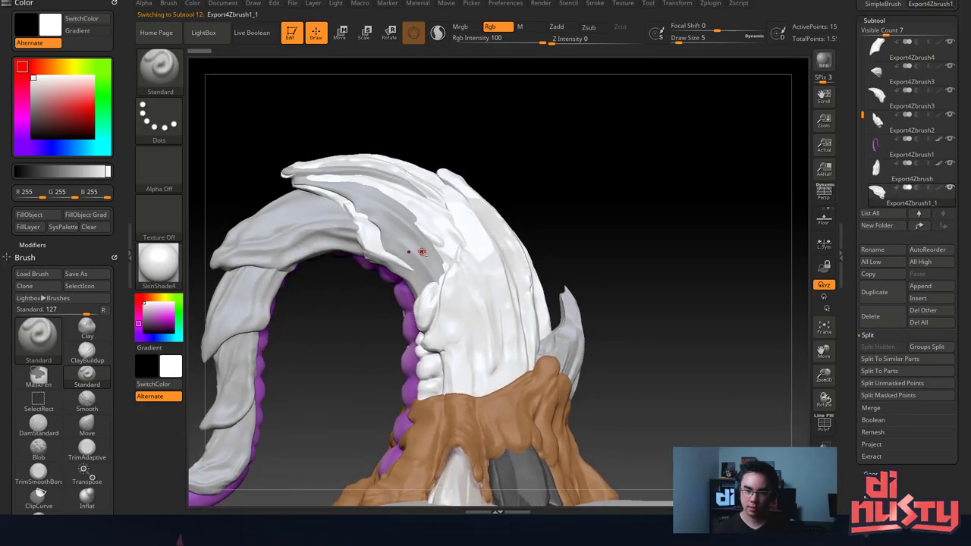
left_click(884, 319)
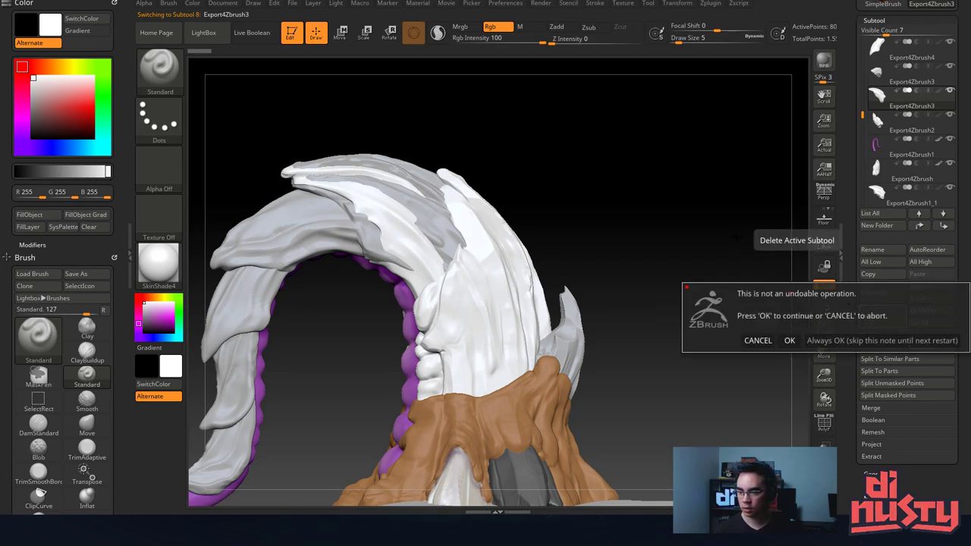
left_click(758, 340)
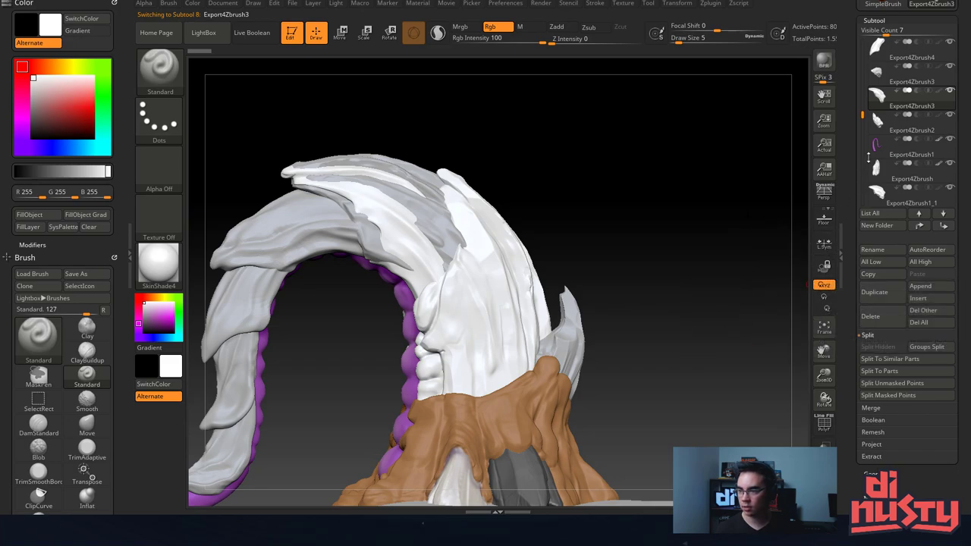
Inspect the two overlapping upper armour plates, Export4Zbrush3 and Export4Zbrush1_1, against the neighbouring Export4Zbrush plate from several angles.
key("shift")
mouse_move(880, 101)
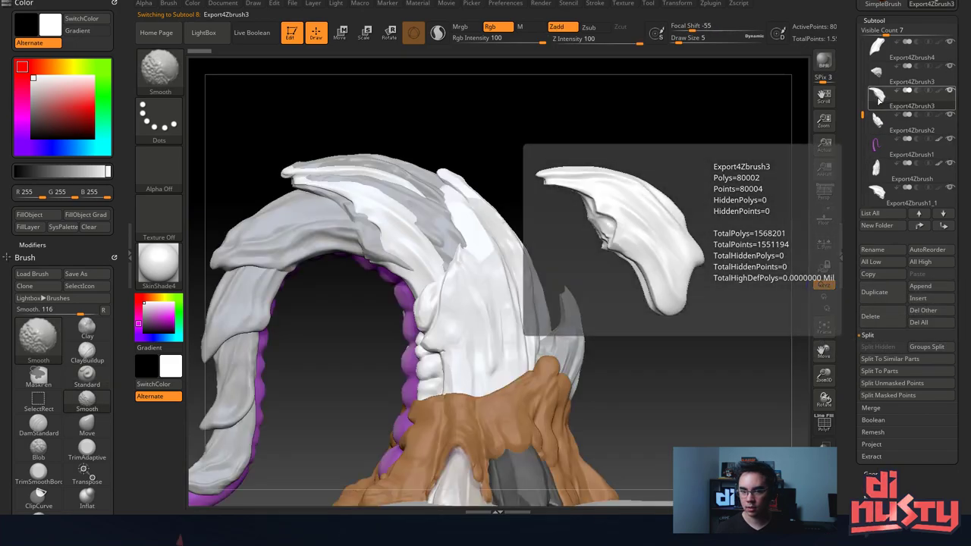
left_click(388, 213, "alt")
right_click_drag(388, 213, 405, 198)
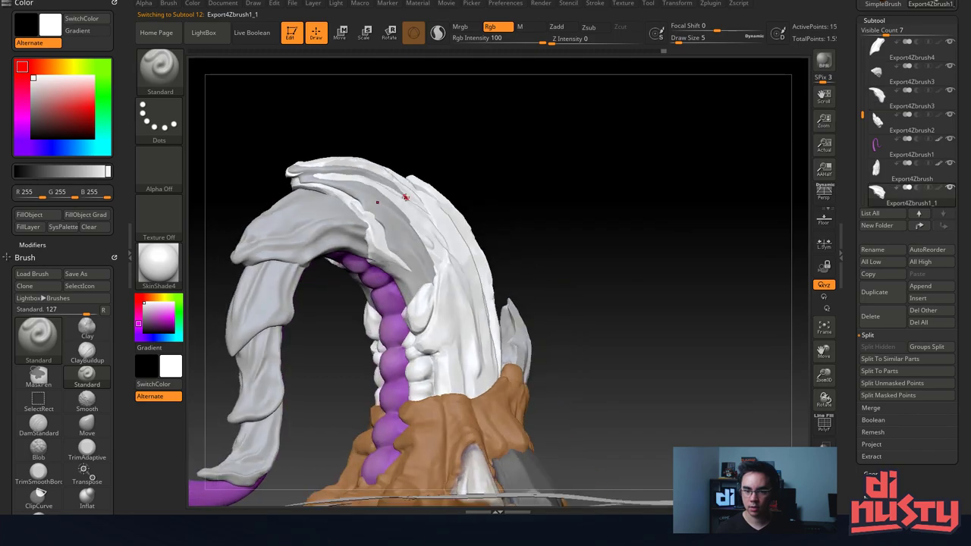
key("shift")
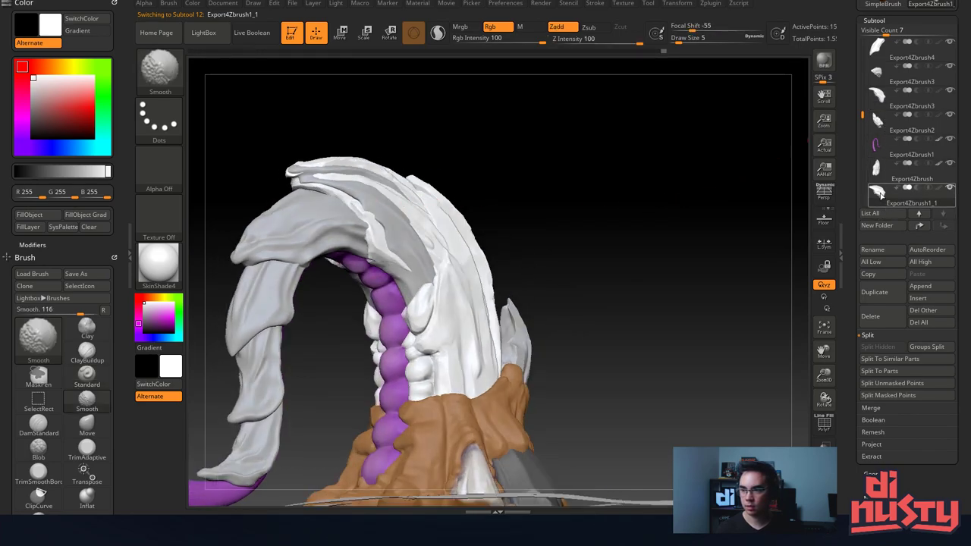
left_click(876, 191, "shift")
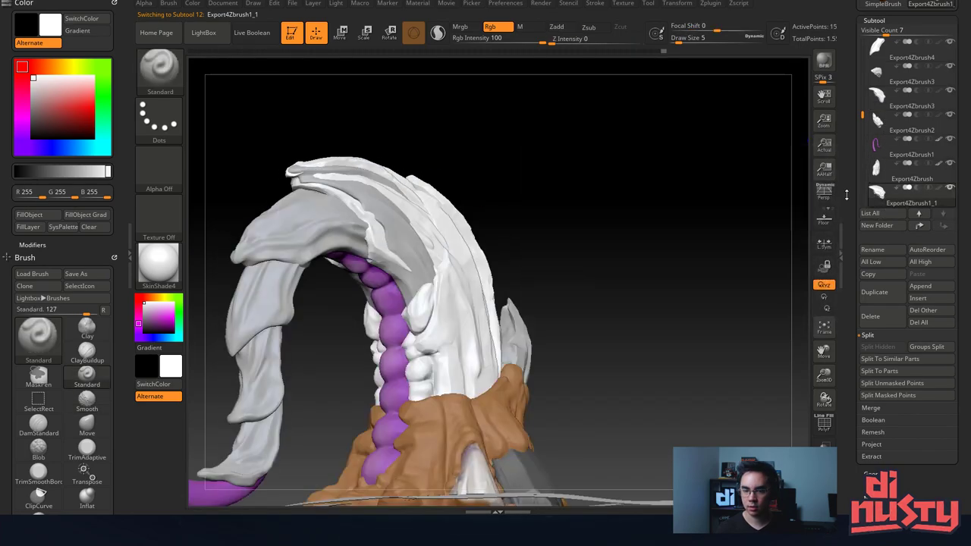
mouse_move(668, 179)
left_mouse_down()
mouse_move(679, 131)
mouse_move(665, 135)
mouse_move(704, 133)
left_mouse_up()
left_click(906, 169)
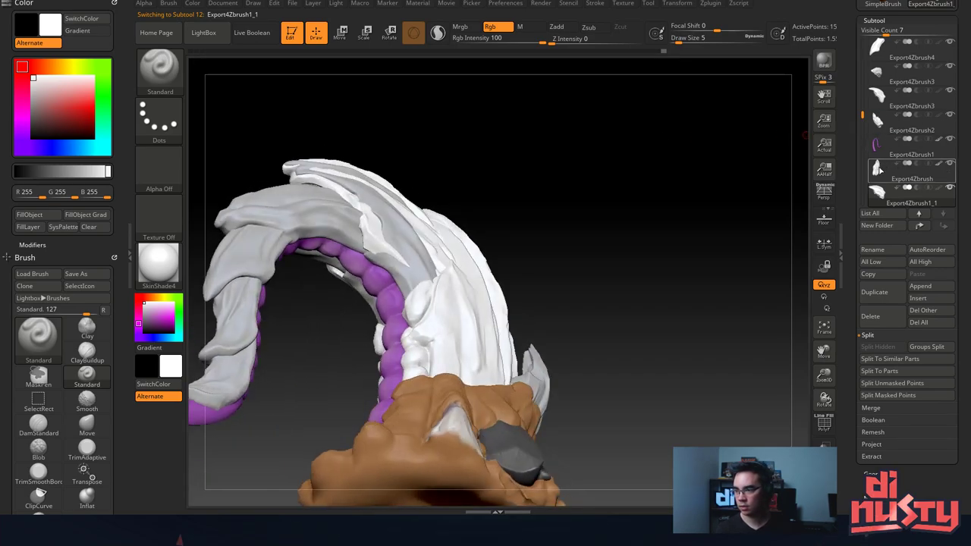
left_click_drag(607, 224, 558, 232)
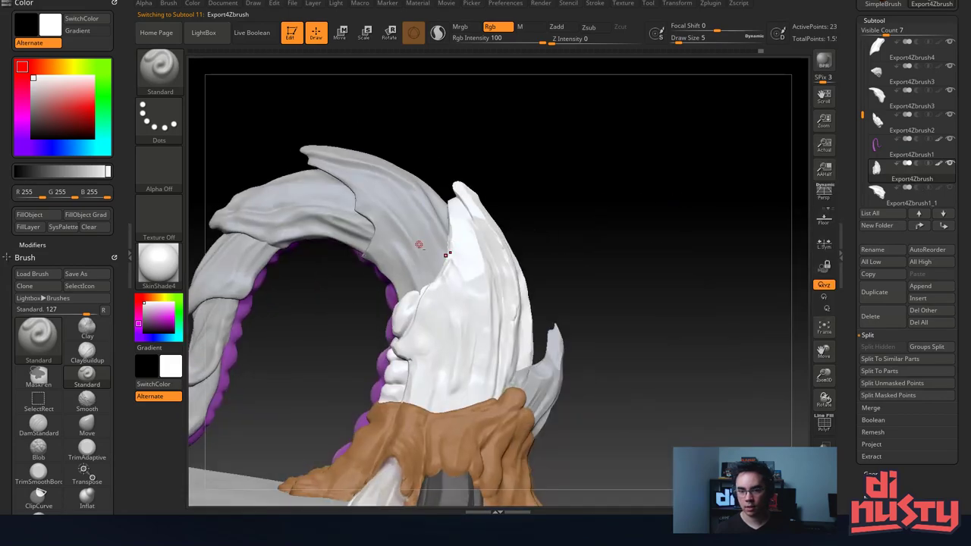
Delete the overlapping Export4Zbrush3 upper plate subtool and show the Export4Zbrush1_1 plate in its place.
left_click(419, 244, "alt")
left_click_drag(533, 199, 559, 174)
left_click_drag(624, 130, 629, 213)
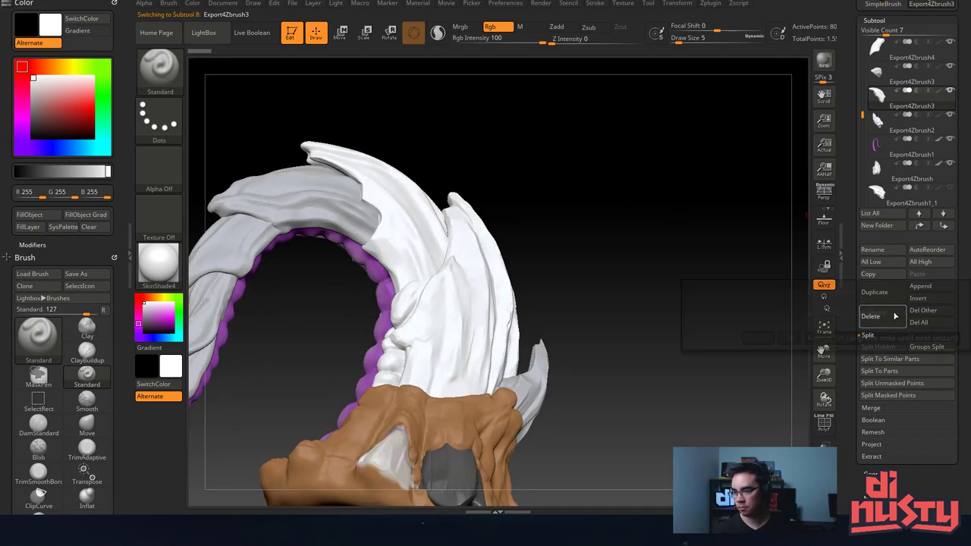
left_click(870, 317)
left_click(791, 337)
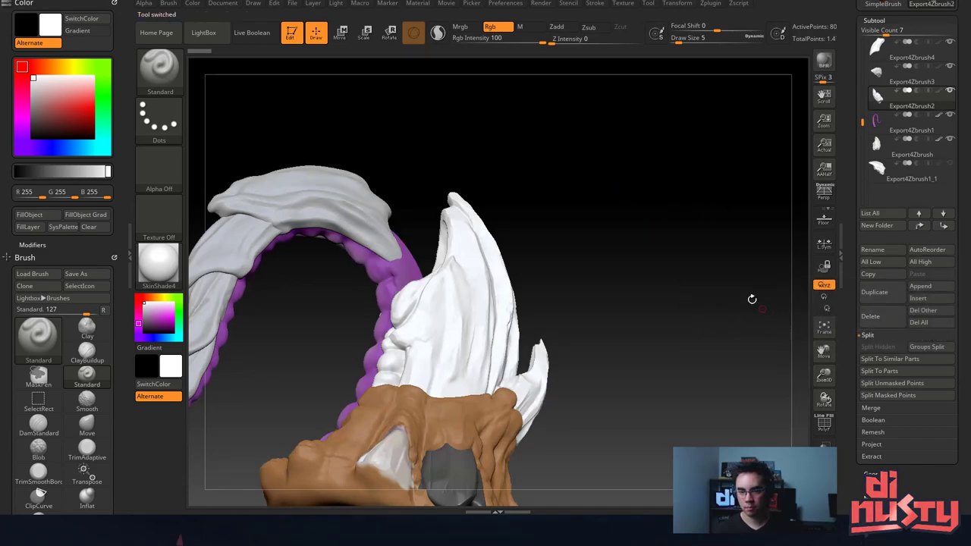
left_click(951, 166)
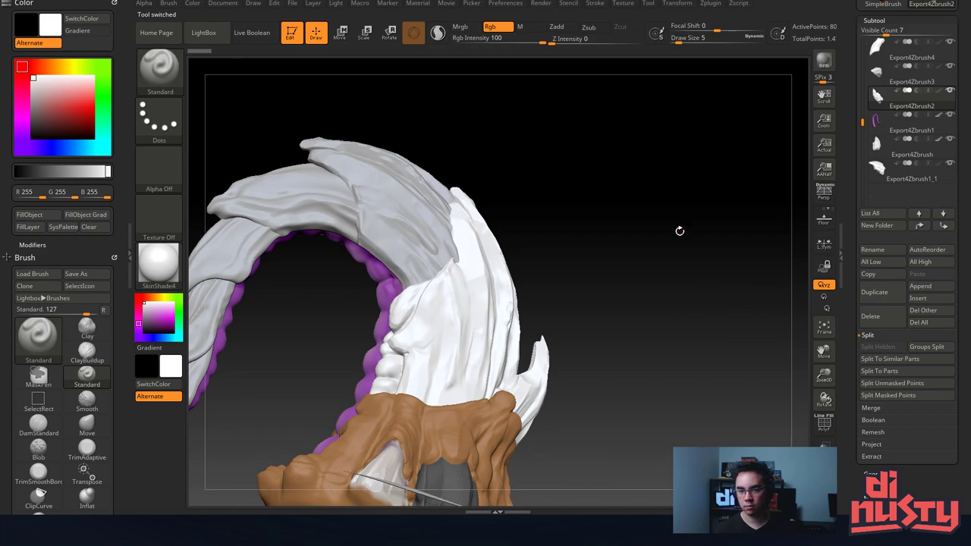
Fill the dark grey Extract4 rock between the brown roots with the SkinShade4 material, using the material channel only.
left_click_drag(679, 231, 758, 250)
left_click(487, 253, "alt")
left_click_drag(487, 254, 505, 110)
left_click(571, 279, "alt")
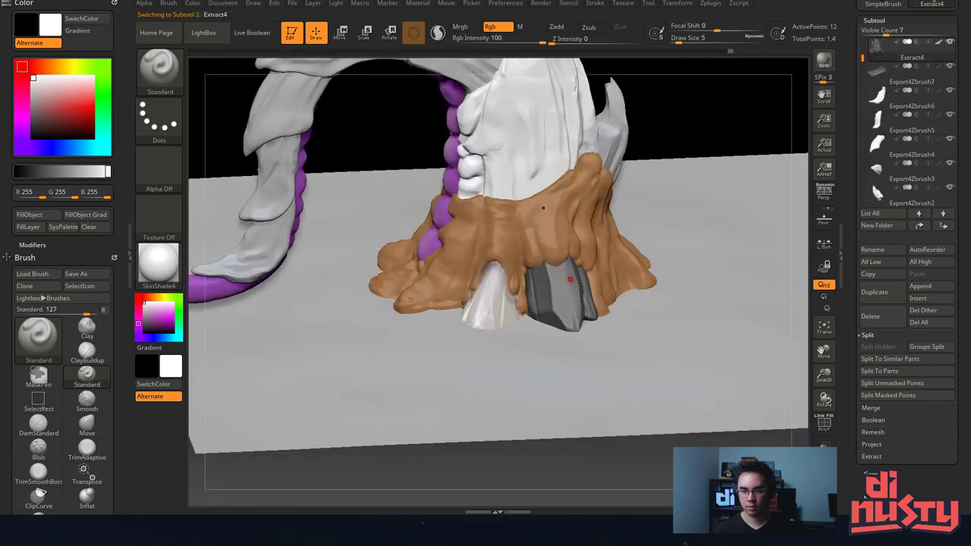
left_click_drag(258, 197, 193, 213)
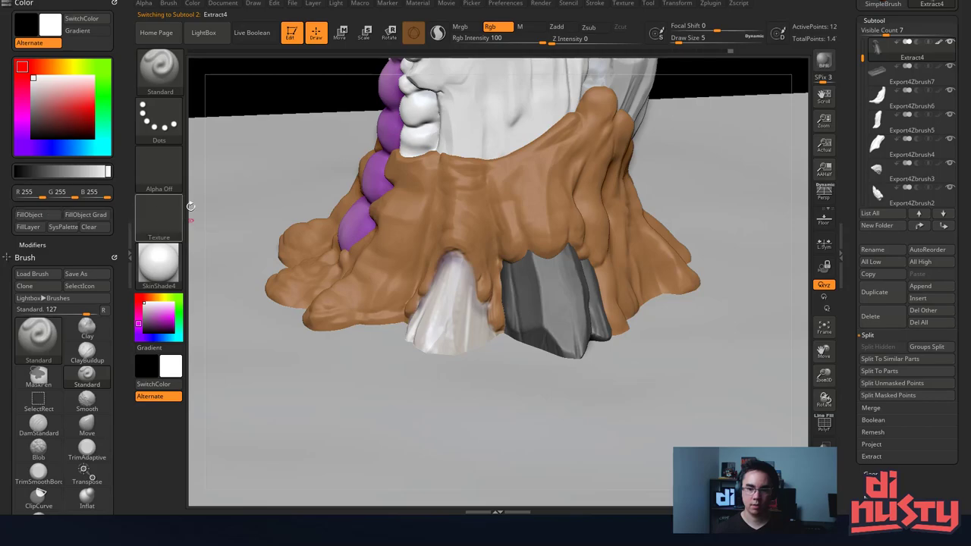
left_click_drag(548, 318, 393, 139)
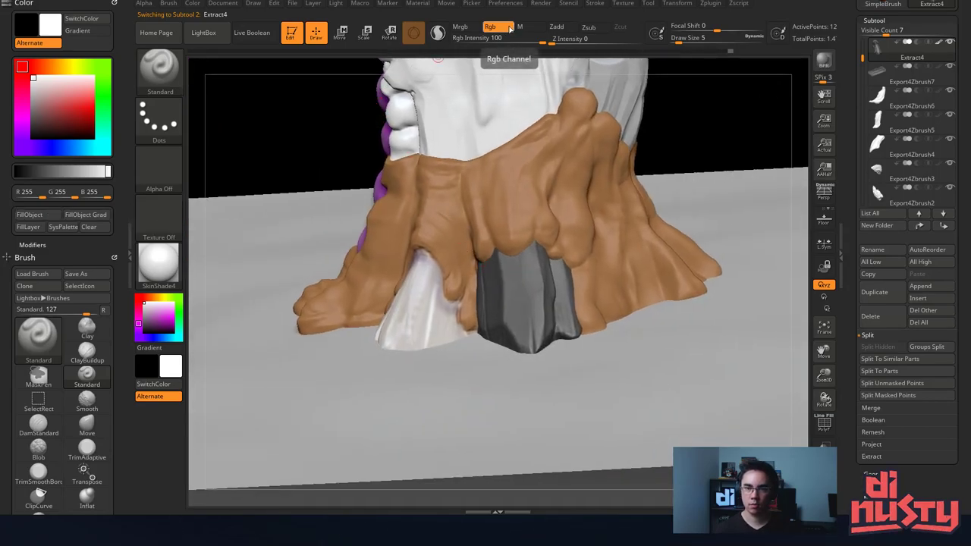
left_click(526, 28)
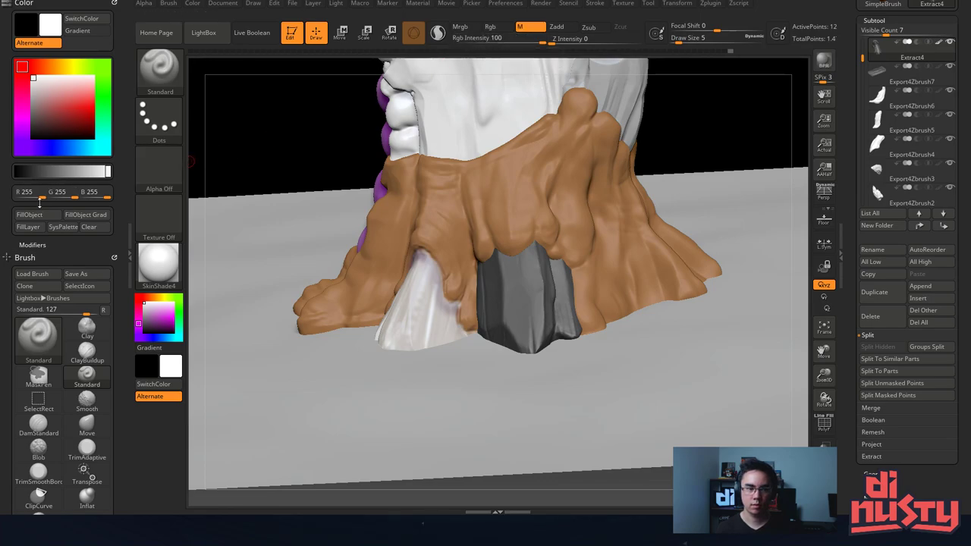
left_click(54, 216)
right_click_drag(474, 168, 501, 217)
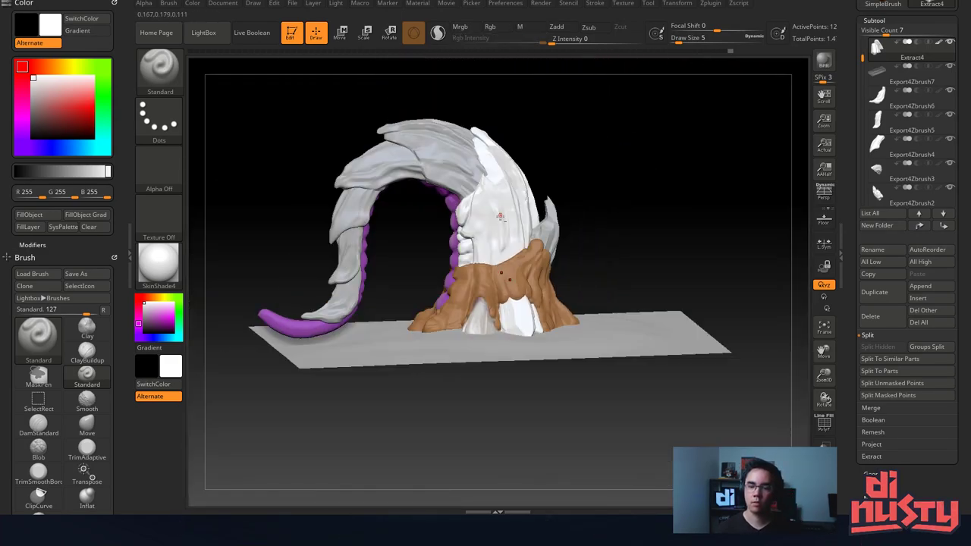
Select the upper Export4Zbrush1_1 plate and switch the material to MatCap Gray.
left_click_drag(500, 217, 483, 253)
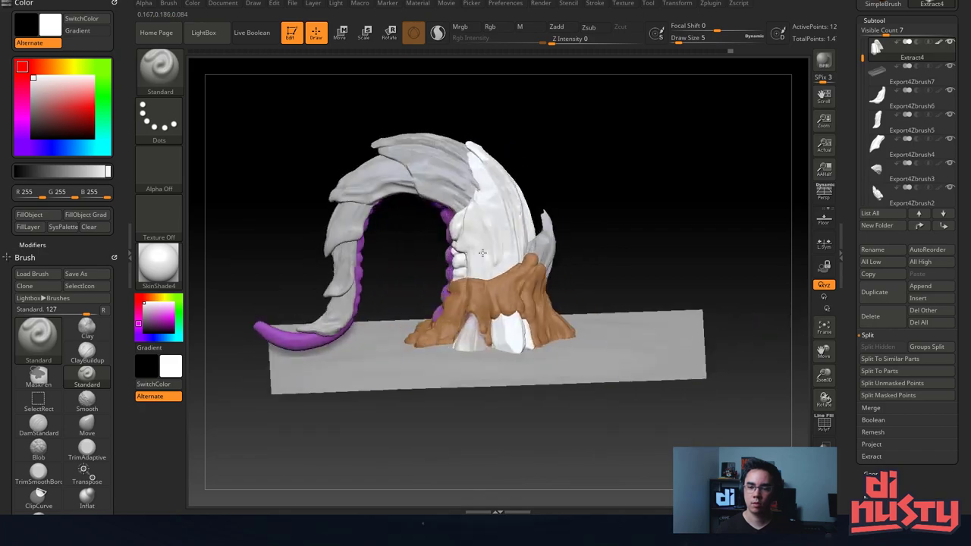
mouse_move(482, 253)
right_mouse_down()
mouse_move(496, 231)
mouse_move(493, 267)
right_mouse_up()
left_click(495, 231, "alt")
left_click(465, 223, "alt")
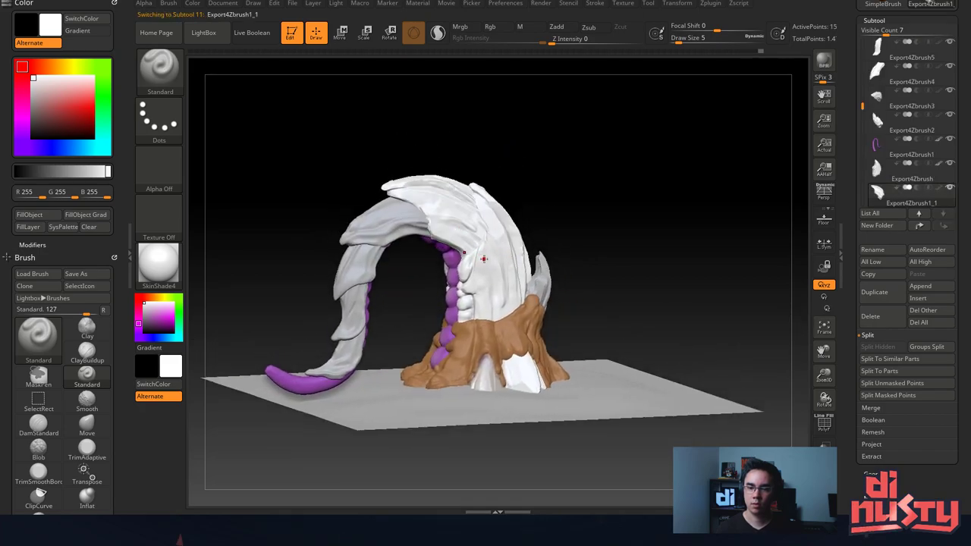
left_click(170, 286)
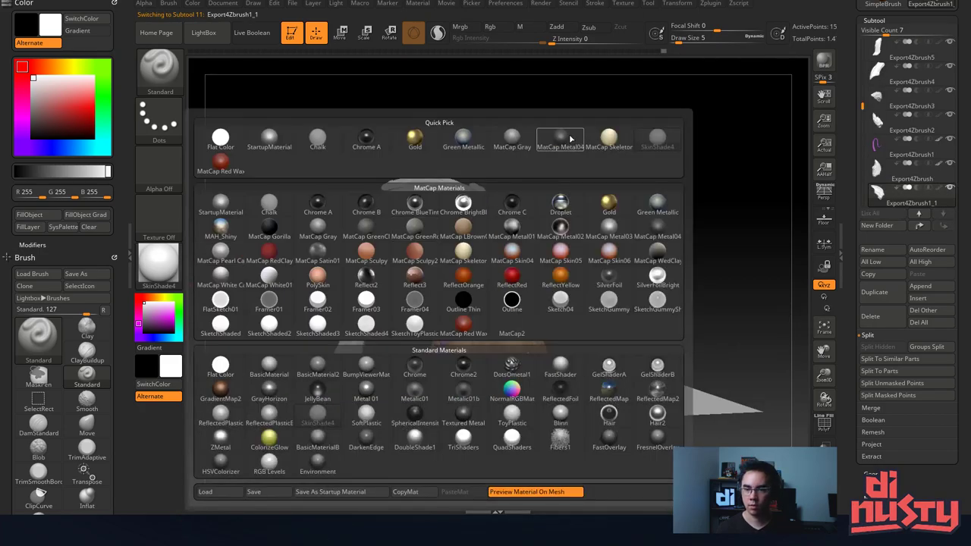
left_click(512, 137)
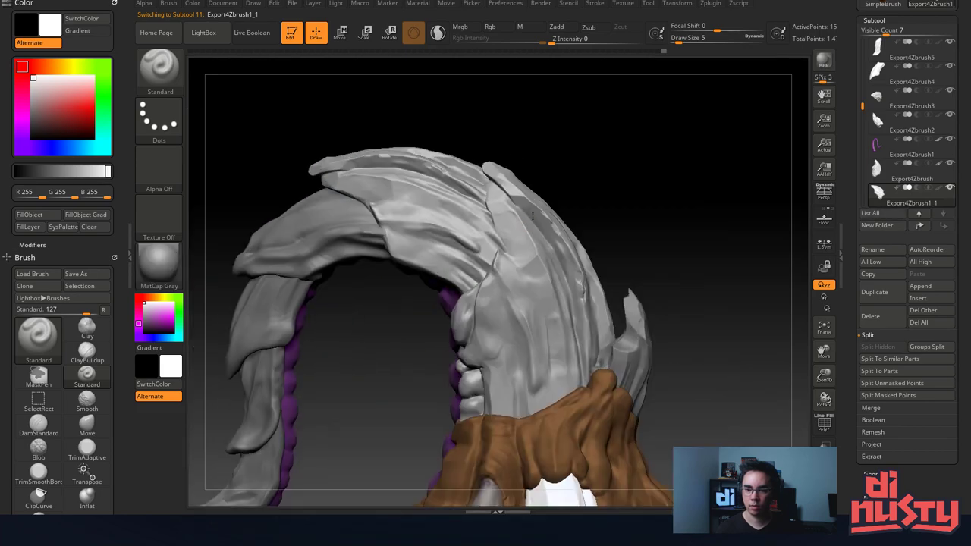
Examine the armour plates, their overlaps and the tentacle's inner bumps from several angles under the grey material.
right_click_drag(533, 215, 548, 231)
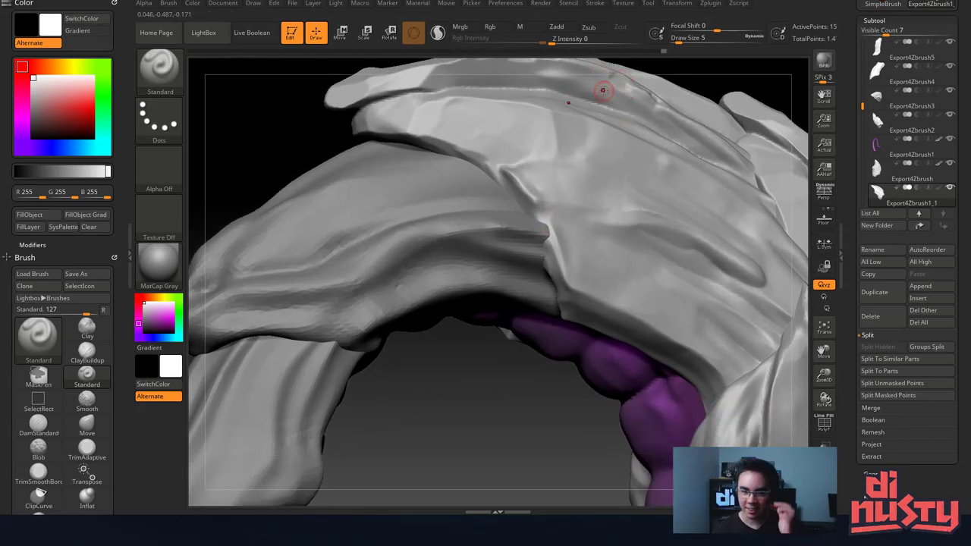
mouse_move(602, 257)
left_mouse_down()
mouse_move(472, 293)
mouse_move(355, 213)
left_mouse_up()
right_click_drag(432, 229, 353, 207, "ctrl")
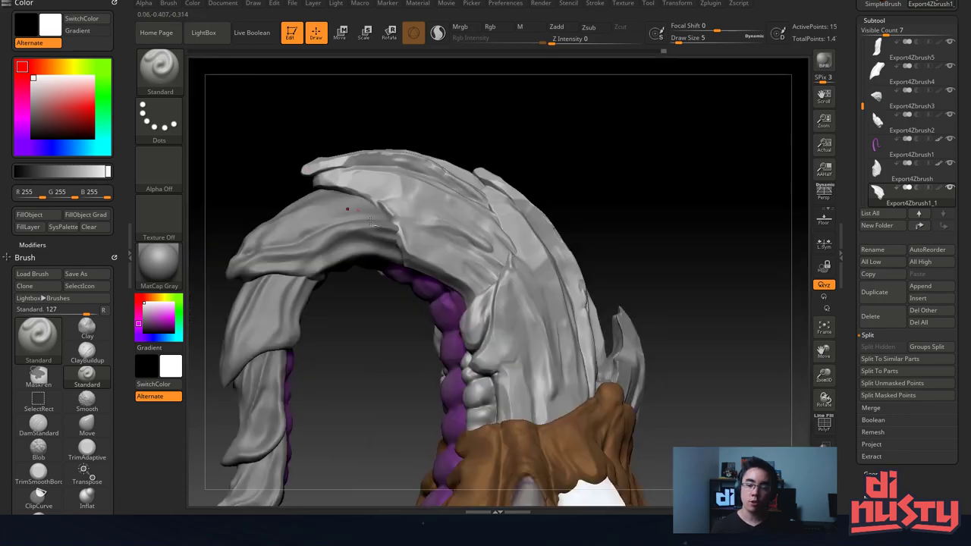
mouse_move(399, 310)
right_mouse_down("alt")
mouse_move(409, 132)
mouse_move(484, 175)
right_mouse_up("alt")
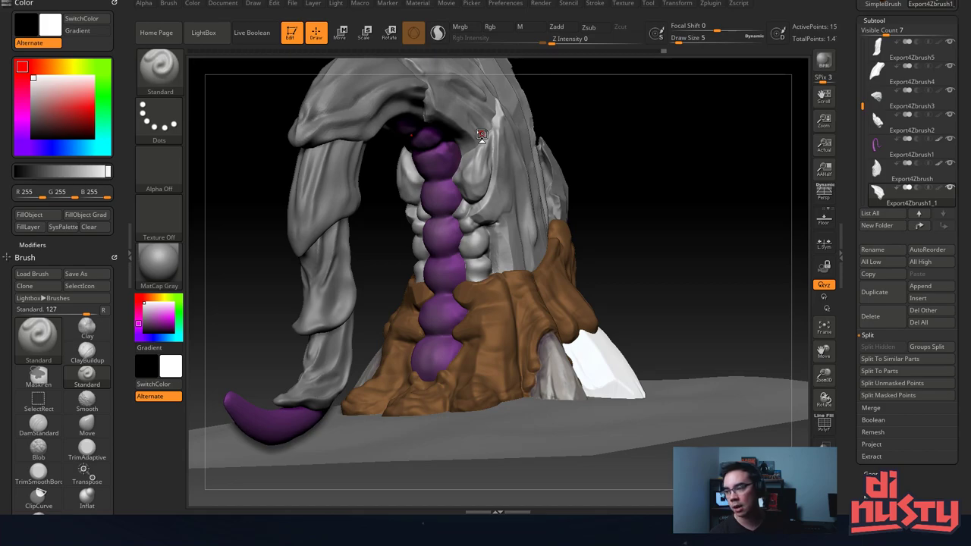
left_click_drag(576, 176, 450, 293)
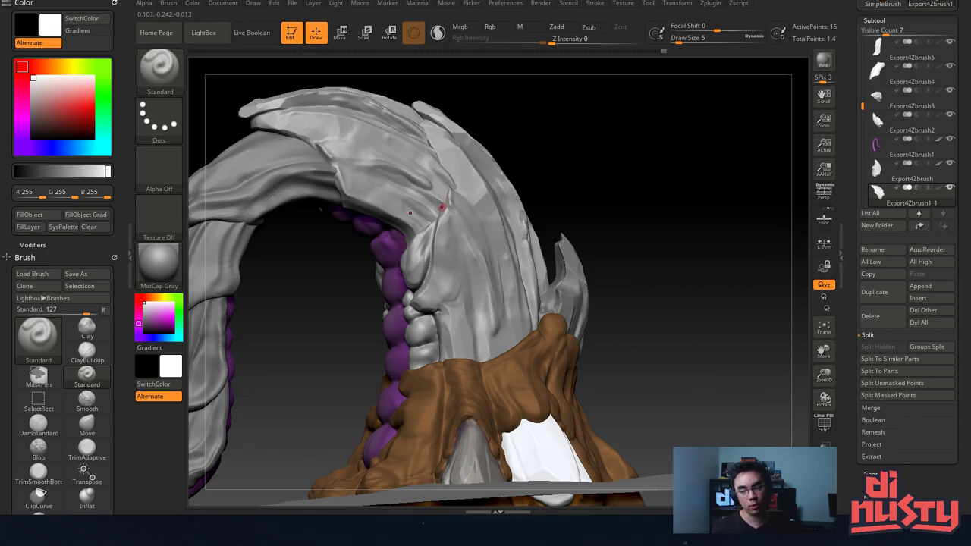
left_click_drag(442, 207, 428, 285)
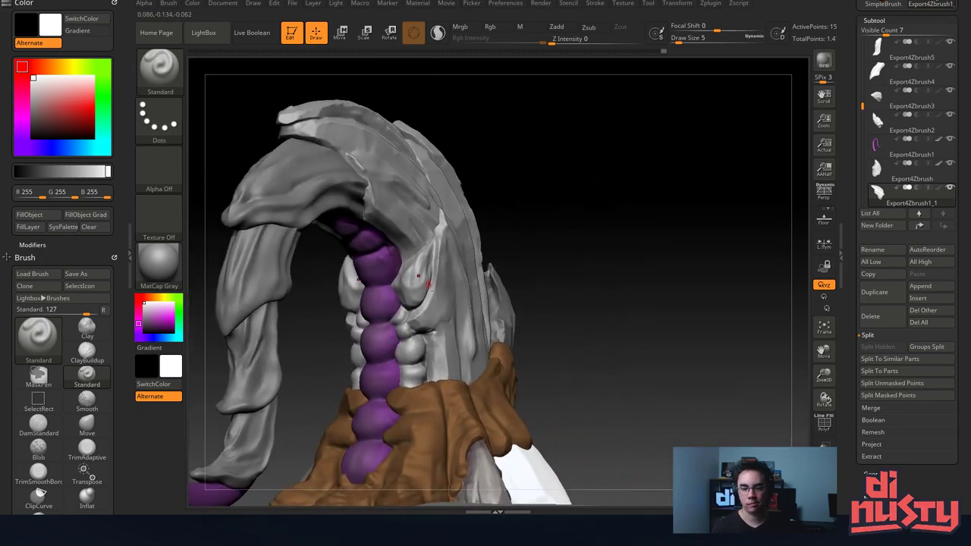
right_click_drag(428, 285, 467, 261, "alt")
Select the large Export4Zbrush plate above the base and choose a light purple paint colour (R 182, G 119, B 191).
left_click(476, 270, "alt")
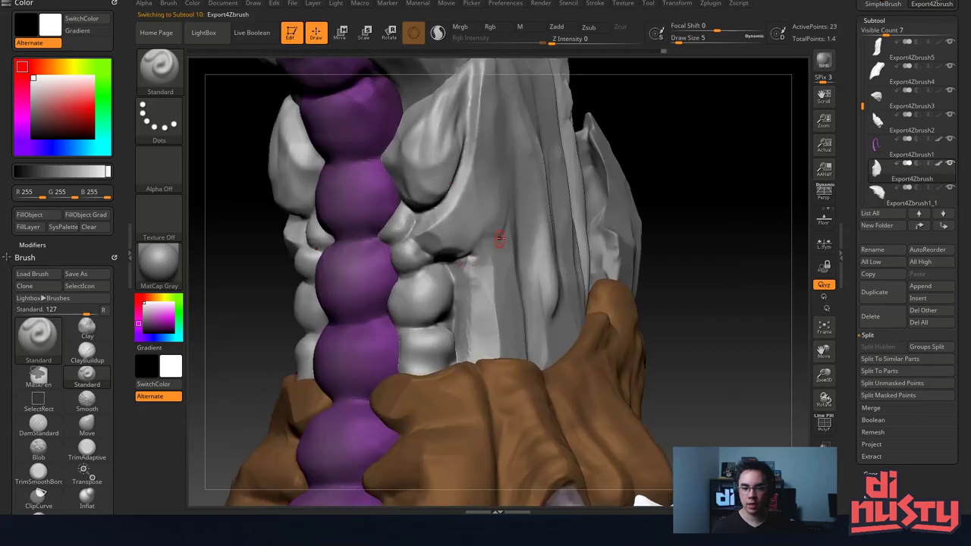
left_click(949, 164, "shift")
left_click(949, 164, "shift")
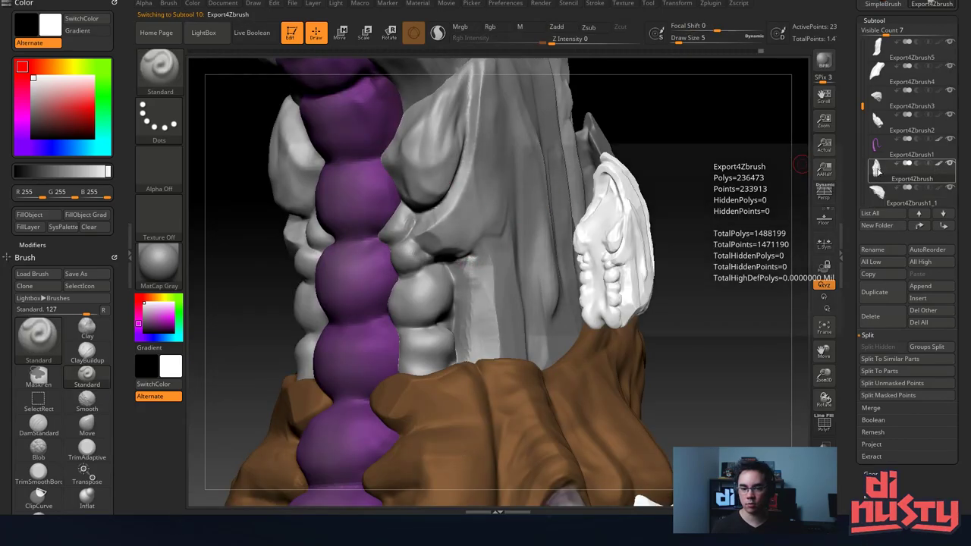
left_click(165, 324)
left_click_drag(138, 302, 345, 286)
left_click(167, 315)
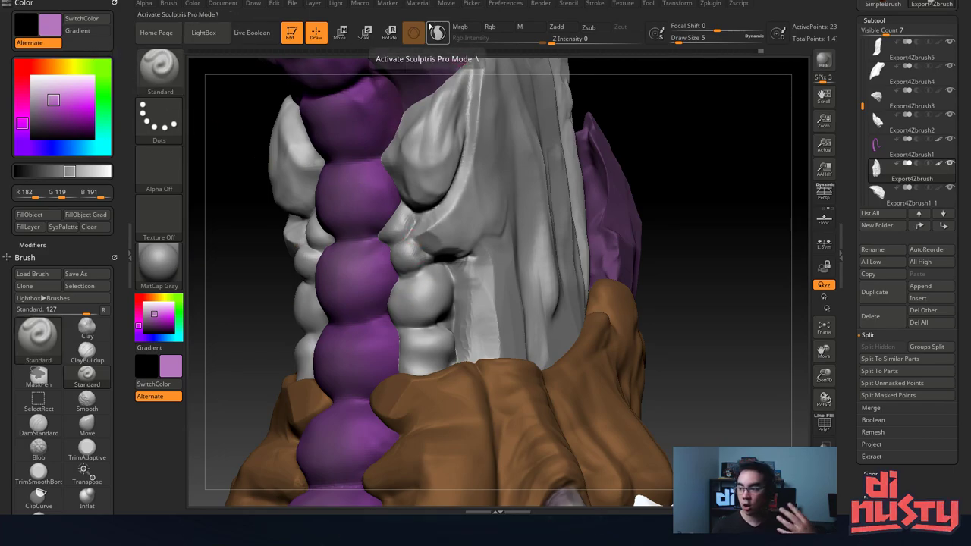
mouse_move(456, 203)
right_mouse_down()
mouse_move(447, 207)
mouse_move(420, 179)
right_mouse_up()
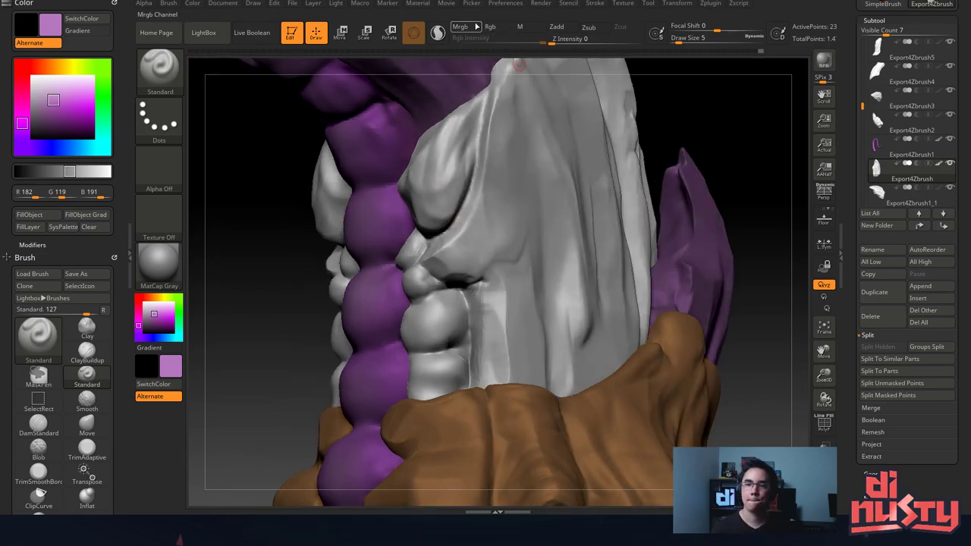
Paint the plate's two lowest side bumps light purple in Rgb mode with draw size 17.
key("space")
left_click(447, 315)
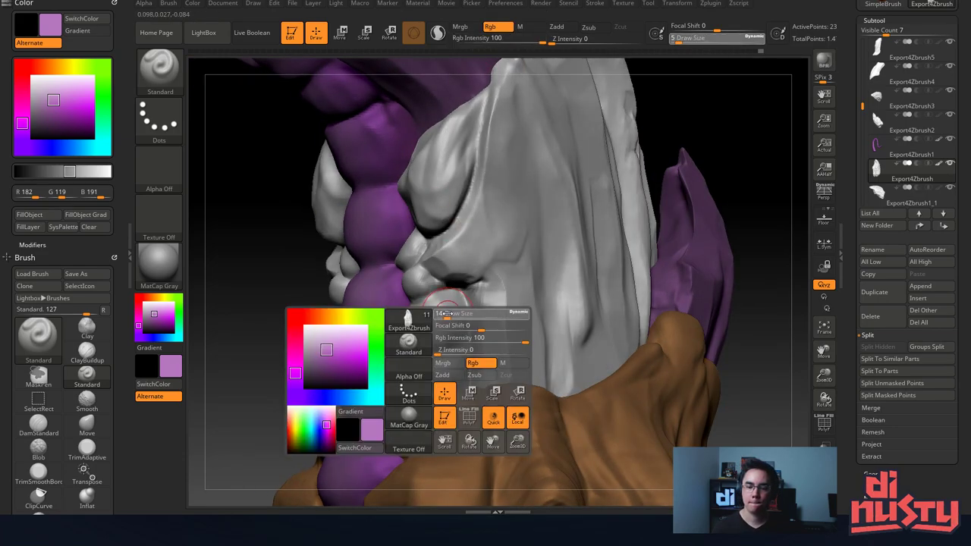
mouse_move(432, 329)
left_mouse_down()
mouse_move(428, 337)
mouse_move(456, 318)
left_mouse_up()
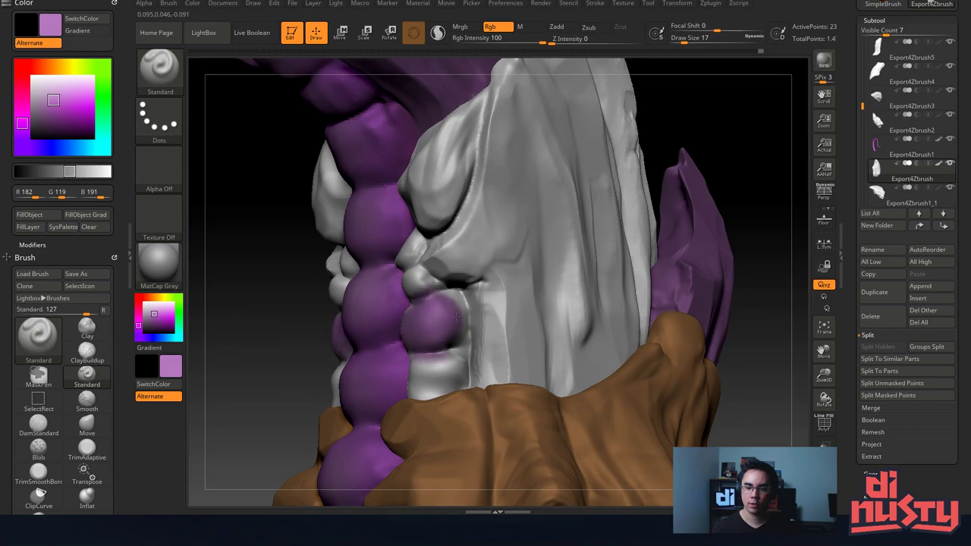
mouse_move(455, 353)
left_mouse_down()
mouse_move(444, 376)
mouse_move(413, 382)
left_mouse_up()
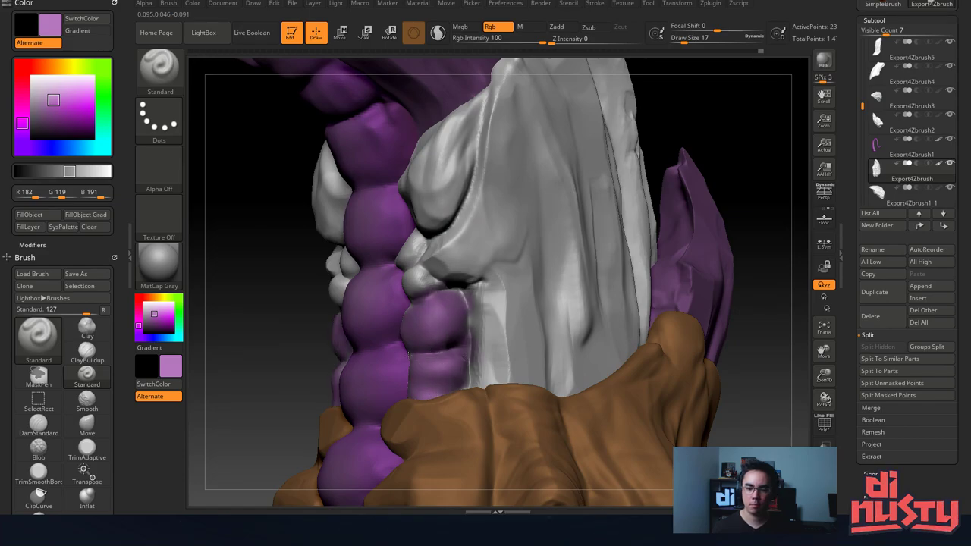
Paint the plate's small middle bumps and the large upper bumps beside the tentacle light purple.
right_click_drag(414, 267, 453, 267)
left_click_drag(395, 260, 410, 245)
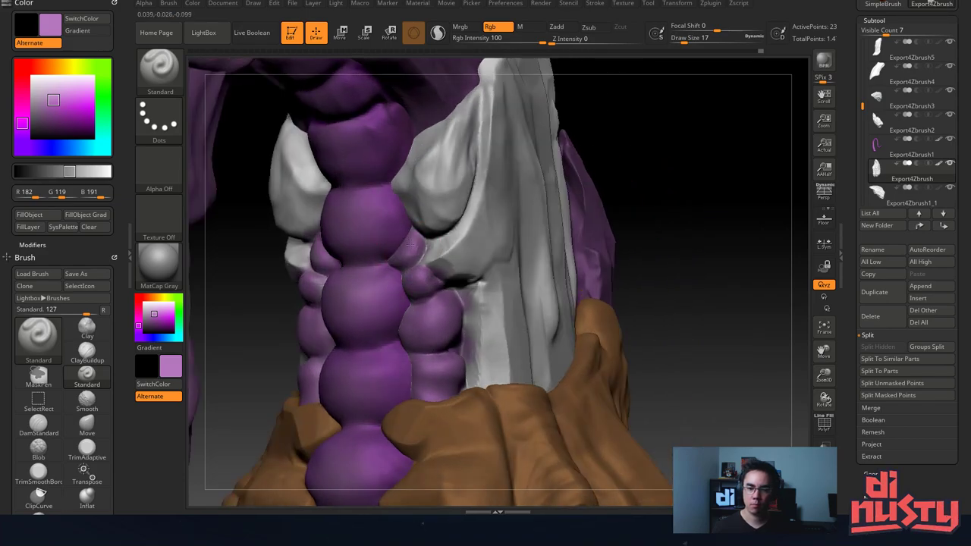
mouse_move(417, 173)
left_mouse_down()
mouse_move(428, 168)
mouse_move(400, 178)
left_mouse_up()
mouse_move(413, 179)
right_mouse_down()
mouse_move(424, 216)
mouse_move(410, 224)
right_mouse_up()
mouse_move(408, 224)
left_mouse_down()
mouse_move(428, 273)
mouse_move(440, 228)
left_mouse_up()
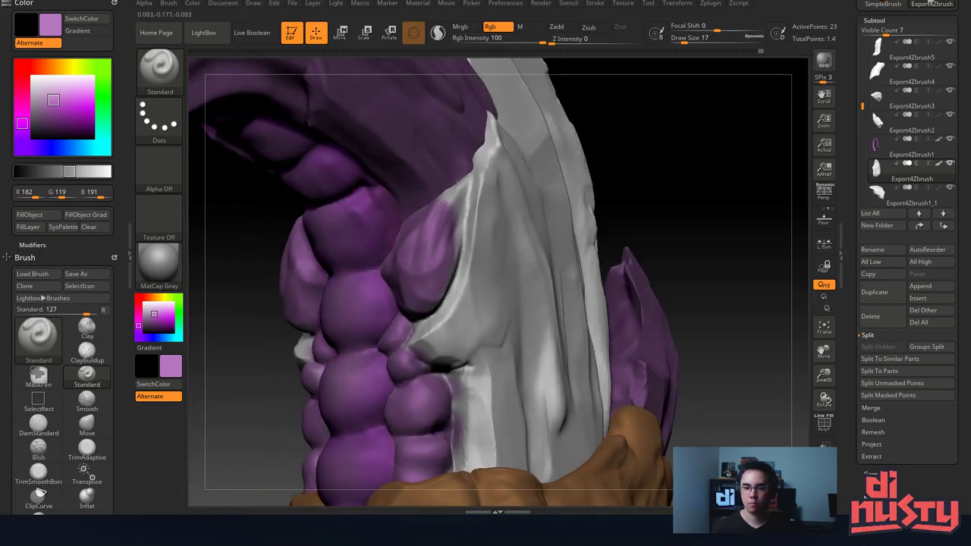
Change the paint colour to white (R 255, G 255, B 255) and make the Extract4 subtool active.
right_click_drag(465, 153, 719, 145)
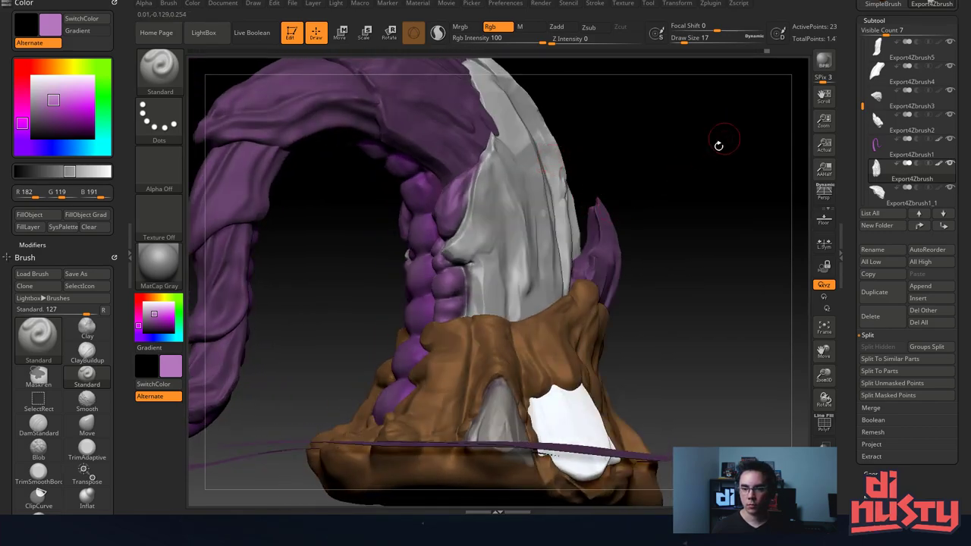
right_click_drag(649, 168, 646, 236, "alt")
left_click_drag(60, 92, 31, 76)
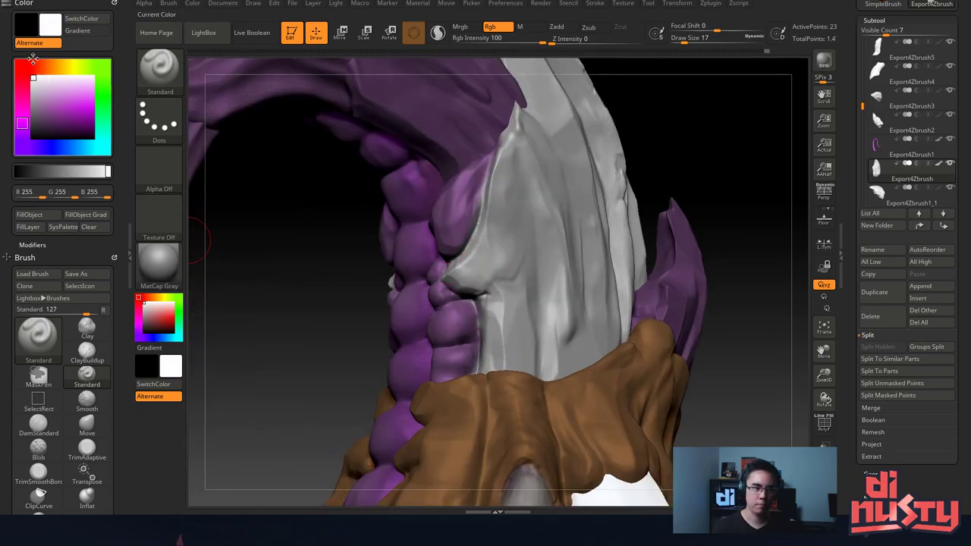
right_click_drag(485, 250, 585, 116)
left_click(497, 276, "alt")
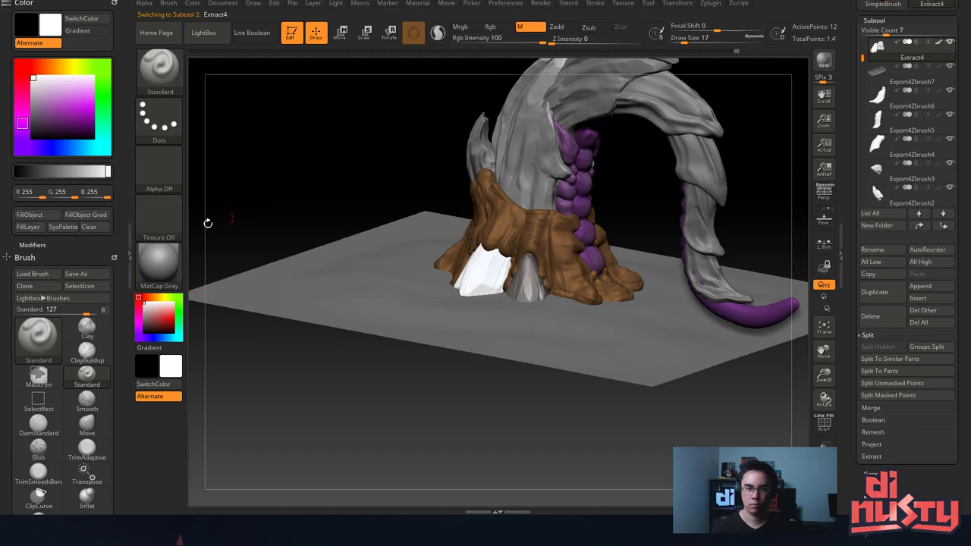
Make the plate at the top of the arch (Export4Zbrush1_1) active and set up the Move brush with draw size 51.
right_click_drag(339, 186, 455, 217)
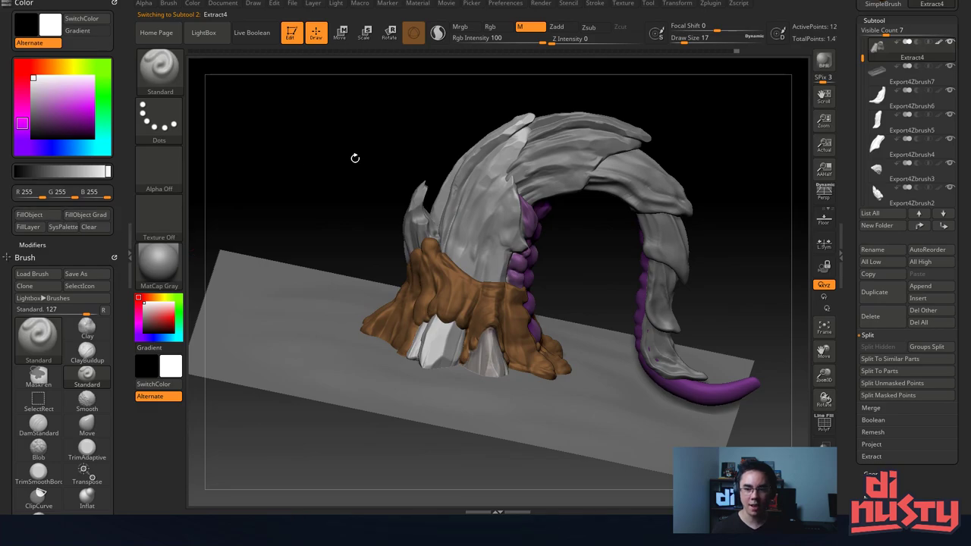
left_click(585, 152, "alt")
right_click_drag(585, 153, 457, 190, "alt")
mouse_move(394, 209)
right_mouse_down()
mouse_move(368, 195)
mouse_move(417, 254)
mouse_move(460, 262)
mouse_move(455, 226)
mouse_move(465, 245)
right_mouse_up()
key("b")
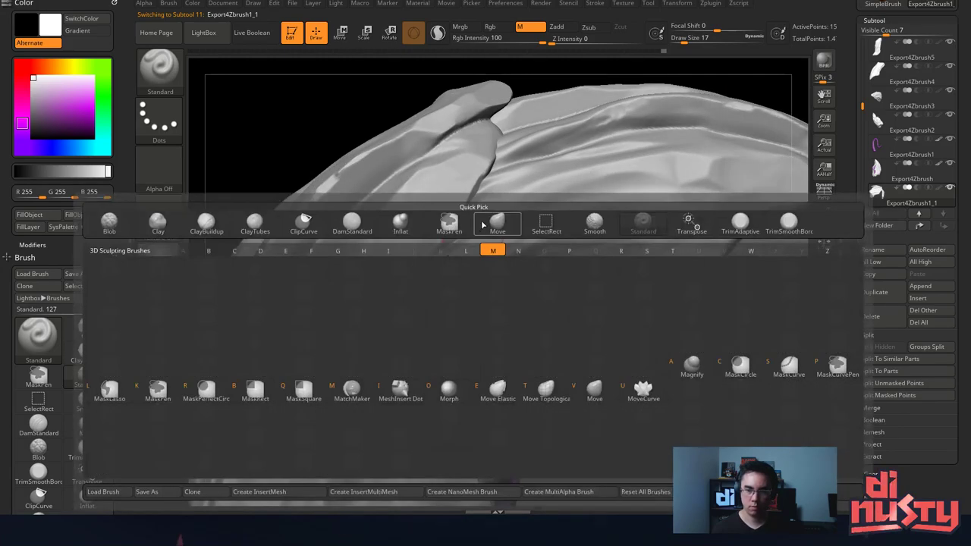
key("m")
key("v")
key("space")
mouse_move(443, 256)
left_mouse_down()
mouse_move(460, 256)
mouse_move(435, 256)
left_mouse_up()
key("space")
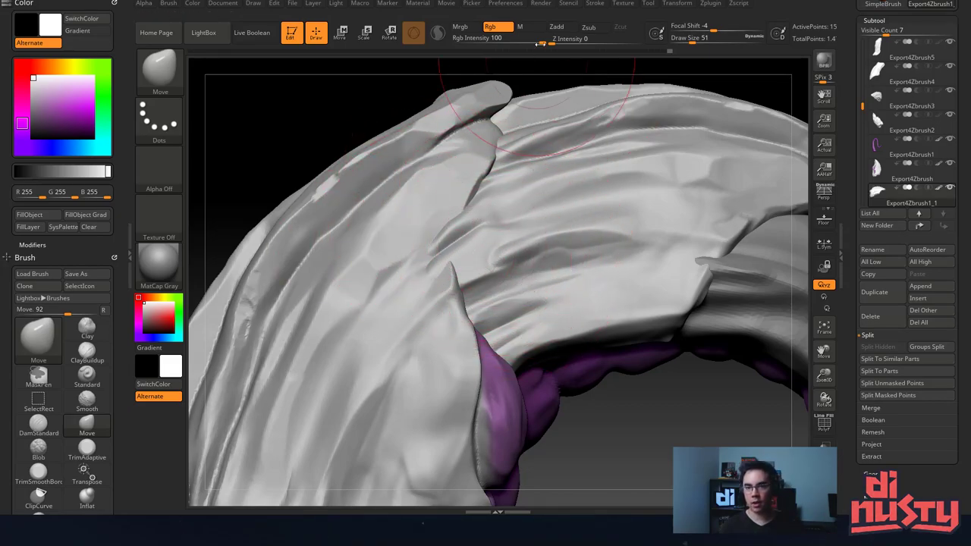
Enable Zadd at Z Intensity 74 and move the arch plate's edges to tidy its overlaps with the neighbouring plates.
left_click(573, 29)
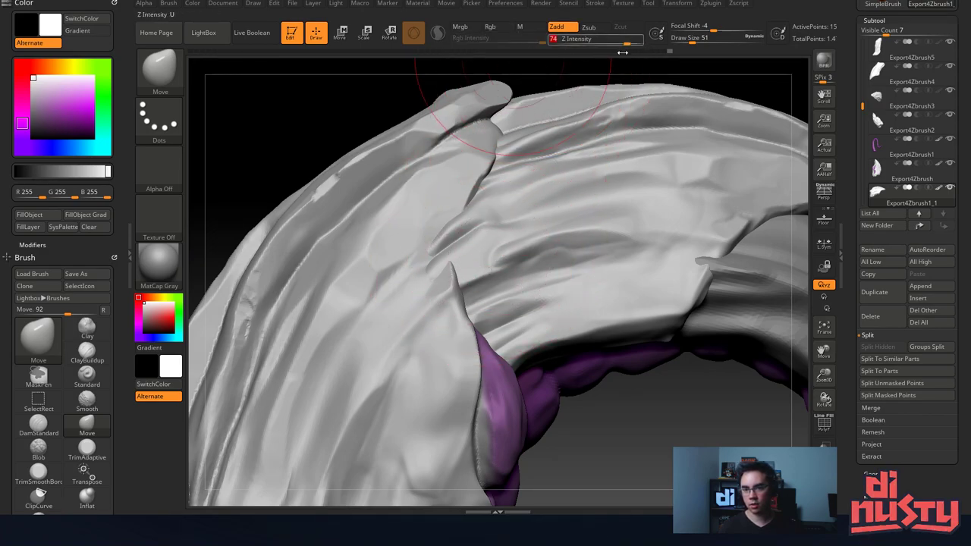
key("ctrl")
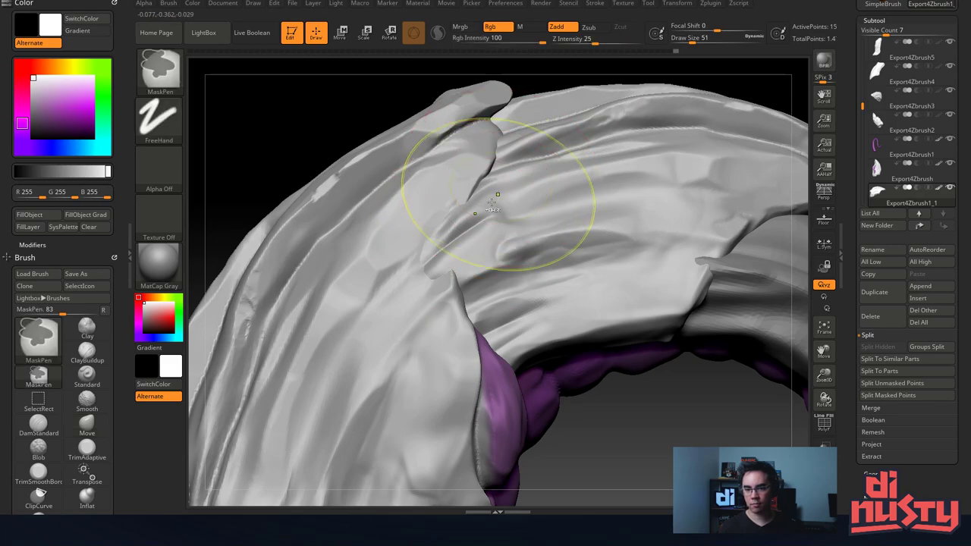
key("ctrl+z")
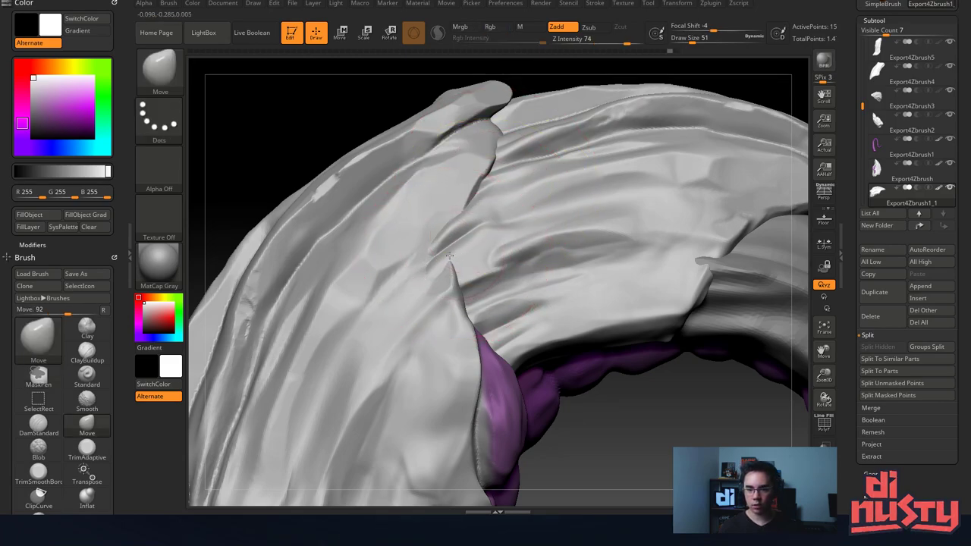
mouse_move(449, 257)
left_mouse_down()
mouse_move(438, 255)
mouse_move(446, 235)
left_mouse_up()
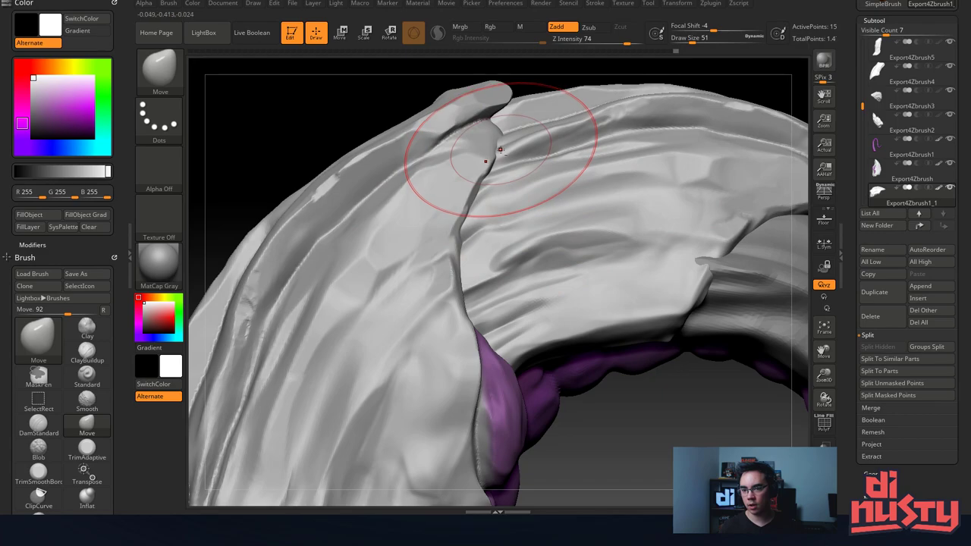
left_click_drag(499, 154, 489, 151)
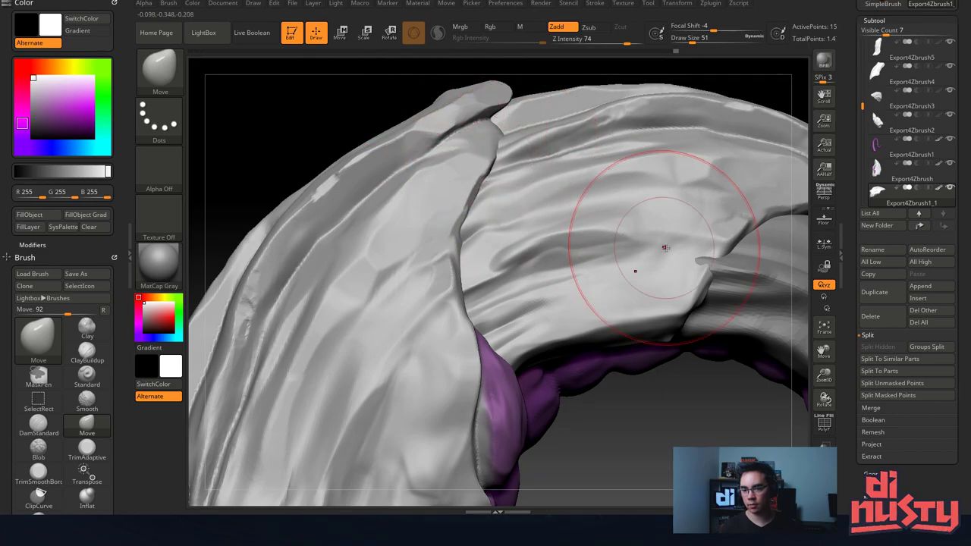
mouse_move(665, 286)
left_mouse_down()
mouse_move(631, 285)
mouse_move(694, 275)
mouse_move(701, 284)
mouse_move(688, 296)
mouse_move(702, 289)
mouse_move(706, 261)
left_mouse_up()
Make the adjacent plate Export4Zbrush3 active and try moving its overlapped end at draw size 27, undoing the last changes.
mouse_move(630, 197)
right_mouse_down()
mouse_move(525, 214)
mouse_move(512, 271)
mouse_move(447, 166)
right_mouse_up()
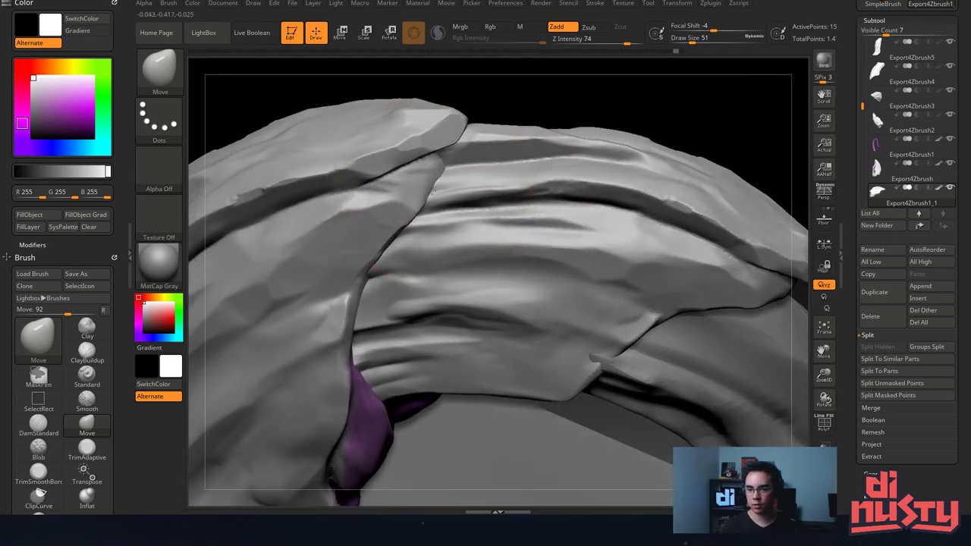
mouse_move(443, 189)
right_mouse_down()
mouse_move(455, 264)
mouse_move(554, 269)
mouse_move(547, 254)
right_mouse_up()
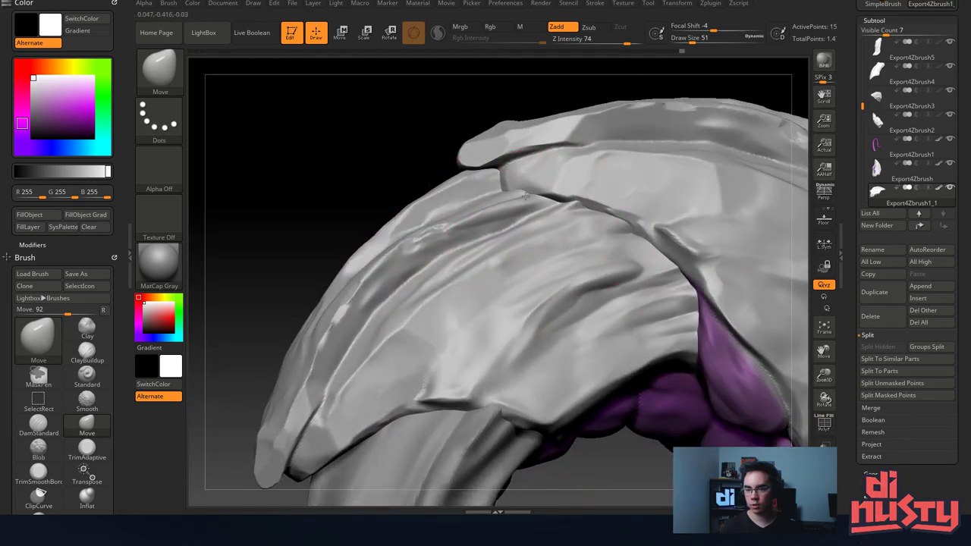
mouse_move(560, 201)
right_mouse_down()
mouse_move(576, 212)
mouse_move(551, 220)
mouse_move(477, 174)
mouse_move(500, 156)
mouse_move(390, 258)
mouse_move(543, 314)
mouse_move(600, 530)
mouse_move(562, 487)
right_mouse_up()
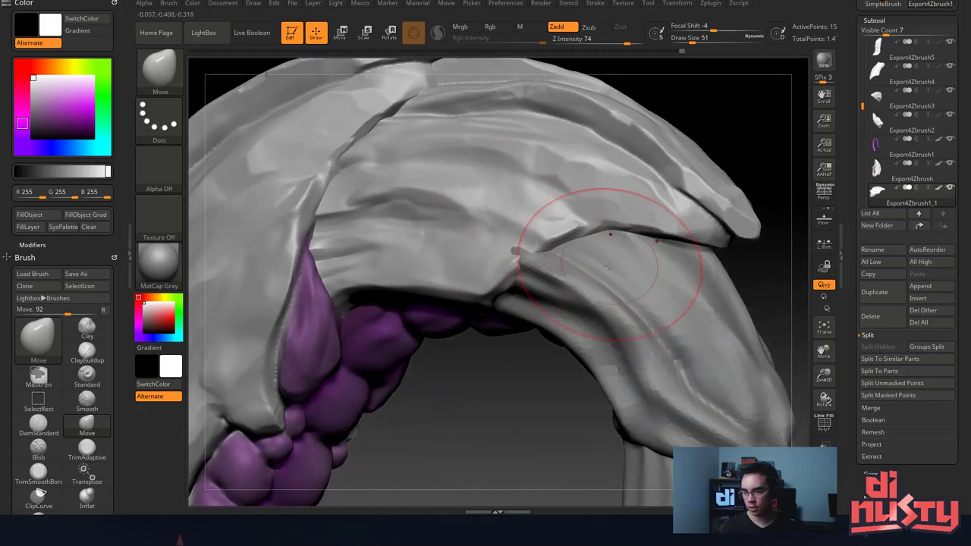
left_click(602, 253, "alt")
mouse_move(602, 253)
right_mouse_down()
mouse_move(507, 255)
mouse_move(531, 227)
mouse_move(503, 222)
right_mouse_up()
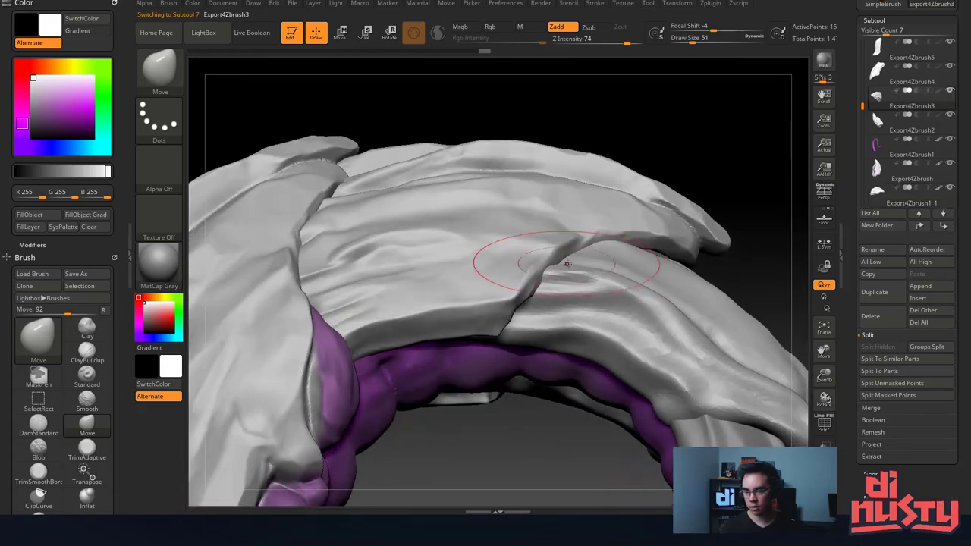
key("space")
mouse_move(568, 267)
left_mouse_down()
mouse_move(590, 258)
mouse_move(579, 275)
left_mouse_up()
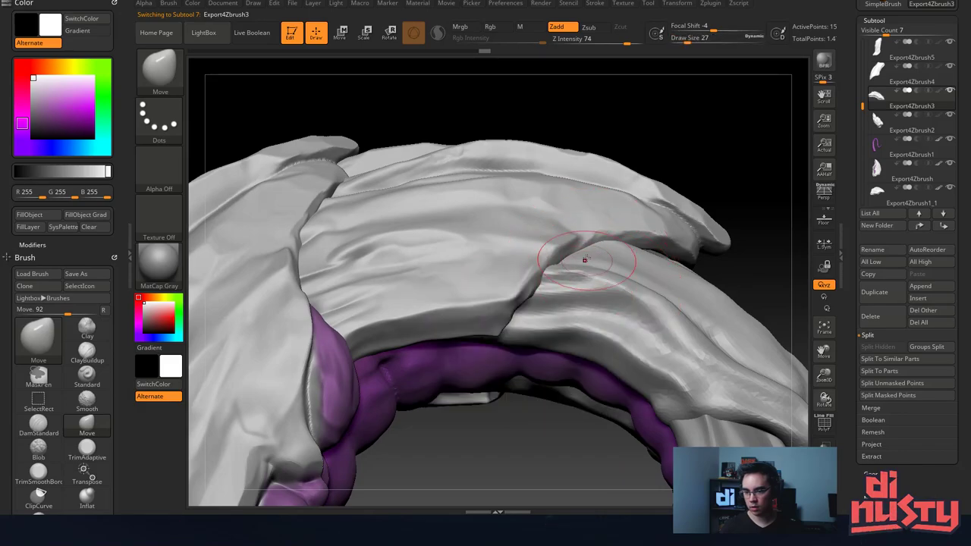
mouse_move(585, 259)
right_mouse_down()
mouse_move(606, 289)
mouse_move(618, 271)
right_mouse_up()
key("ctrl+z")
key("ctrl+z")
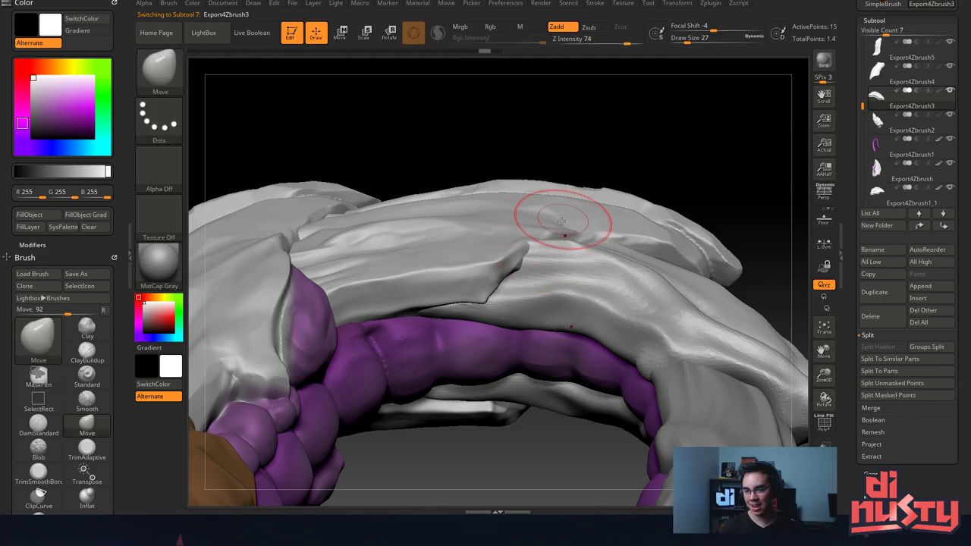
Reshape the overlapped end of Export4Zbrush3 beneath the arch plate with the Move brush at draw size 46.
right_click_drag(568, 219, 530, 333)
key("space")
left_click_drag(574, 272, 580, 271)
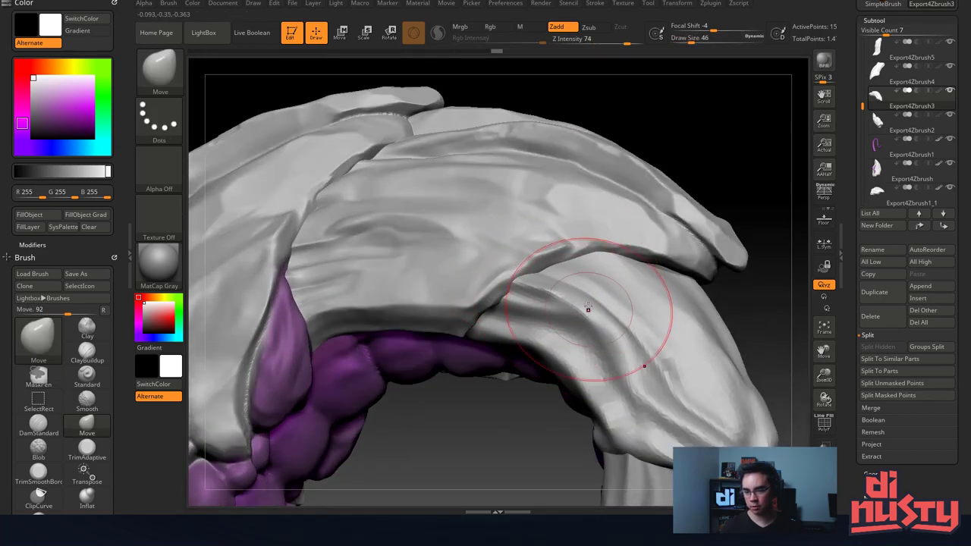
left_click_drag(588, 307, 591, 317)
mouse_move(591, 317)
right_mouse_down()
mouse_move(599, 531)
mouse_move(580, 533)
mouse_move(587, 333)
right_mouse_up()
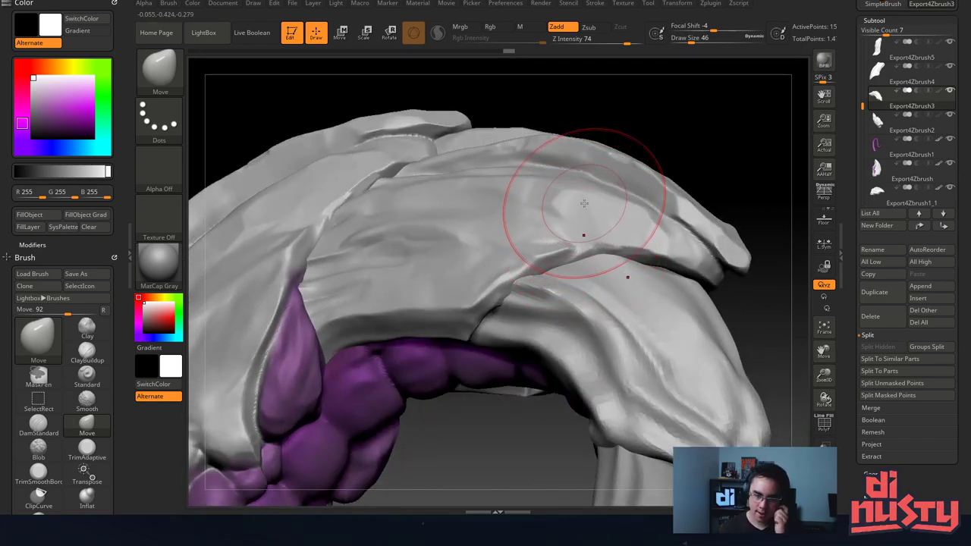
Return to the arch plate Export4Zbrush1_1 and flatten its side surface using the TrimAdaptive brush at draw size 18.
key("ctrl+shift")
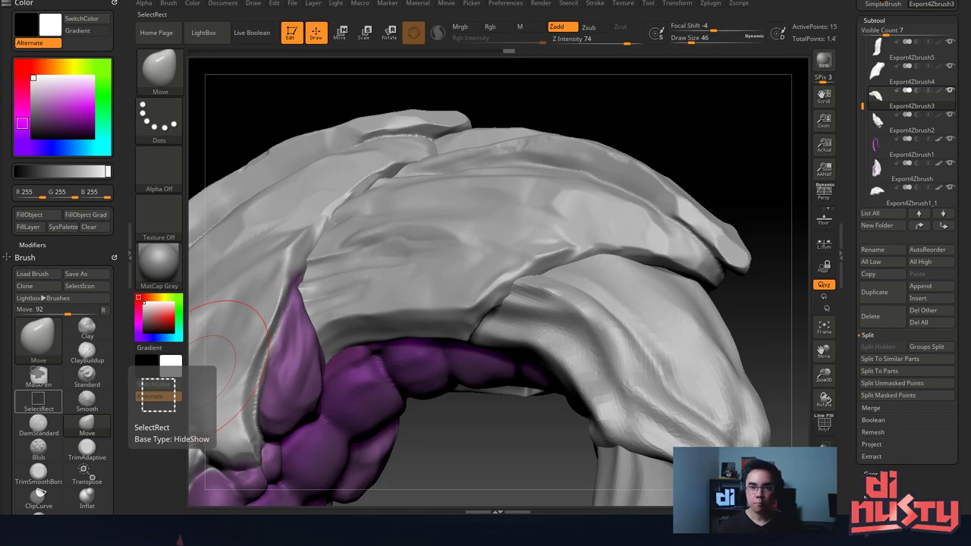
mouse_move(372, 261)
right_mouse_down()
mouse_move(389, 189)
mouse_move(373, 190)
mouse_move(420, 527)
mouse_move(468, 184)
mouse_move(470, 197)
mouse_move(469, 214)
mouse_move(434, 162)
mouse_move(525, 260)
mouse_move(606, 282)
mouse_move(633, 245)
mouse_move(667, 250)
mouse_move(635, 271)
mouse_move(602, 227)
mouse_move(523, 184)
mouse_move(413, 167)
mouse_move(430, 148)
mouse_move(442, 208)
mouse_move(520, 277)
mouse_move(415, 254)
mouse_move(465, 201)
right_mouse_up()
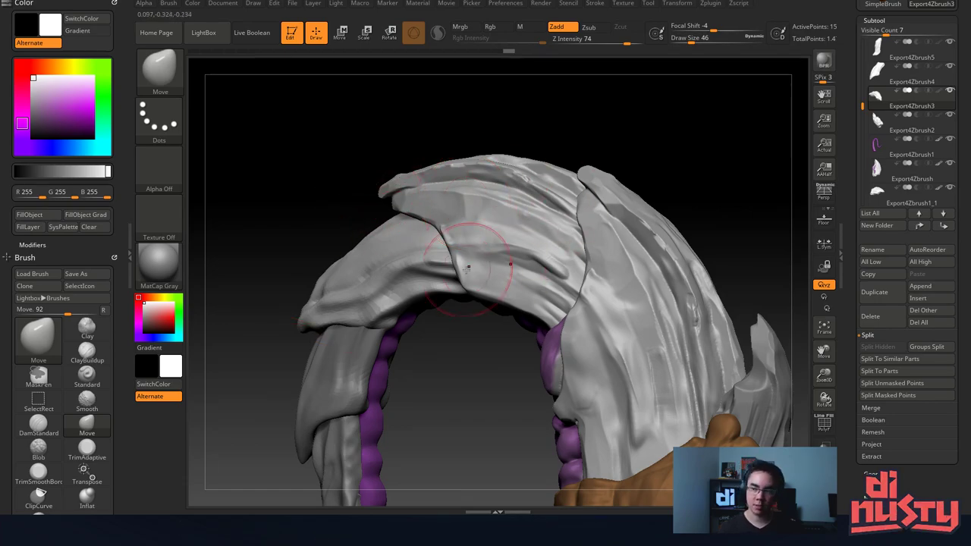
mouse_move(513, 311)
right_mouse_down()
mouse_move(493, 247)
mouse_move(522, 251)
right_mouse_up()
key("space")
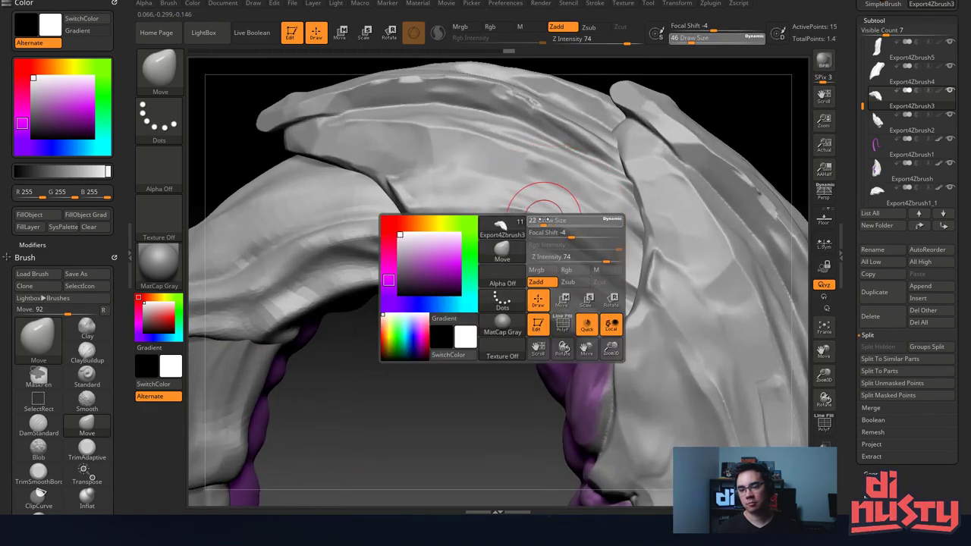
left_click_drag(543, 219, 513, 201)
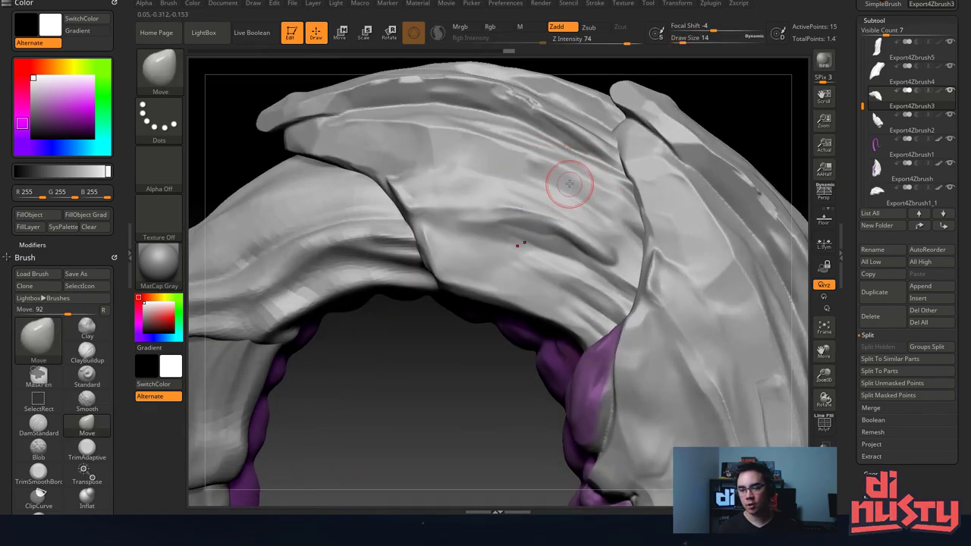
key("b")
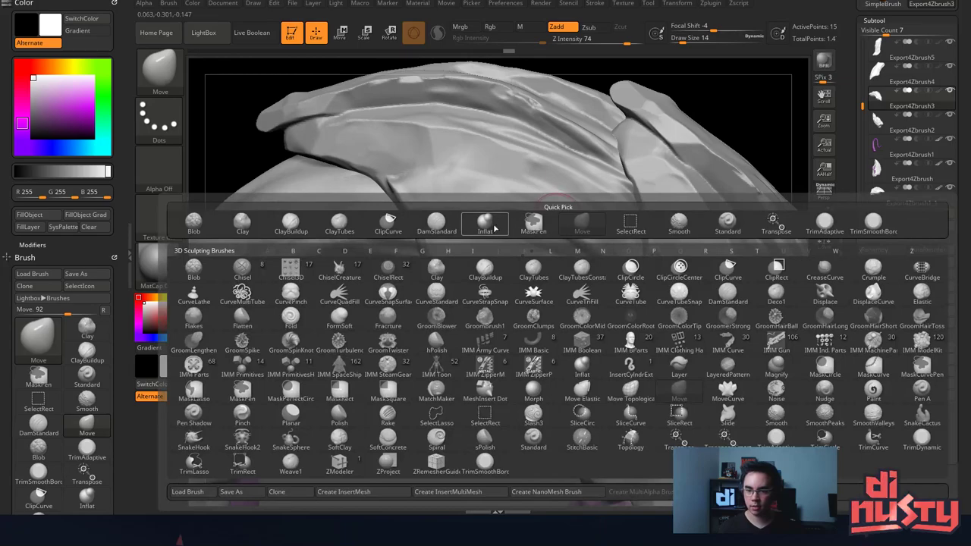
left_click(819, 225)
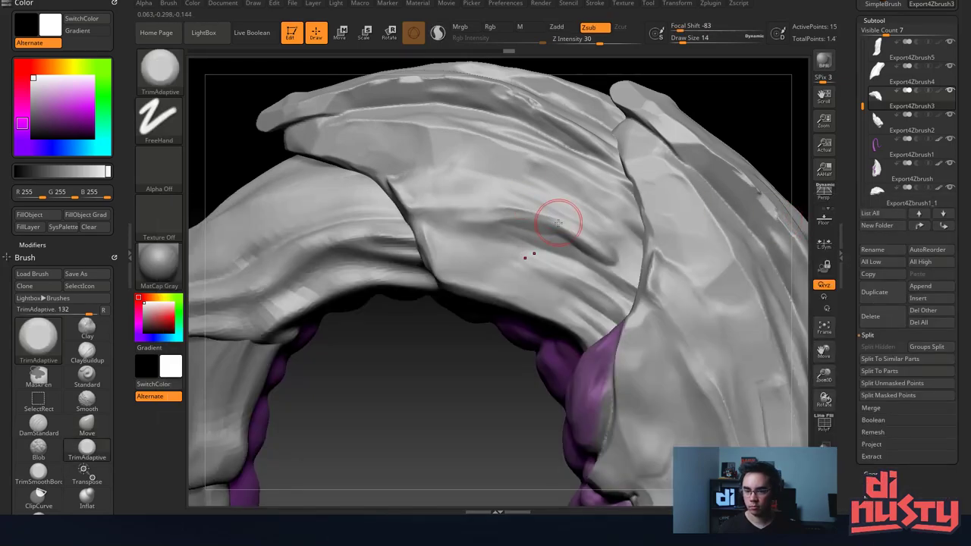
left_click(523, 204, "alt")
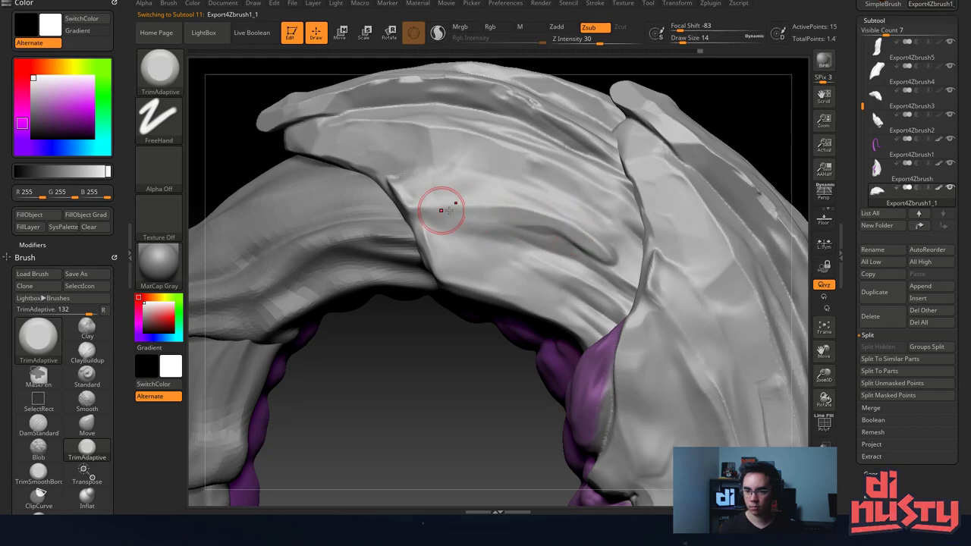
key("space")
left_click_drag(475, 220, 482, 223)
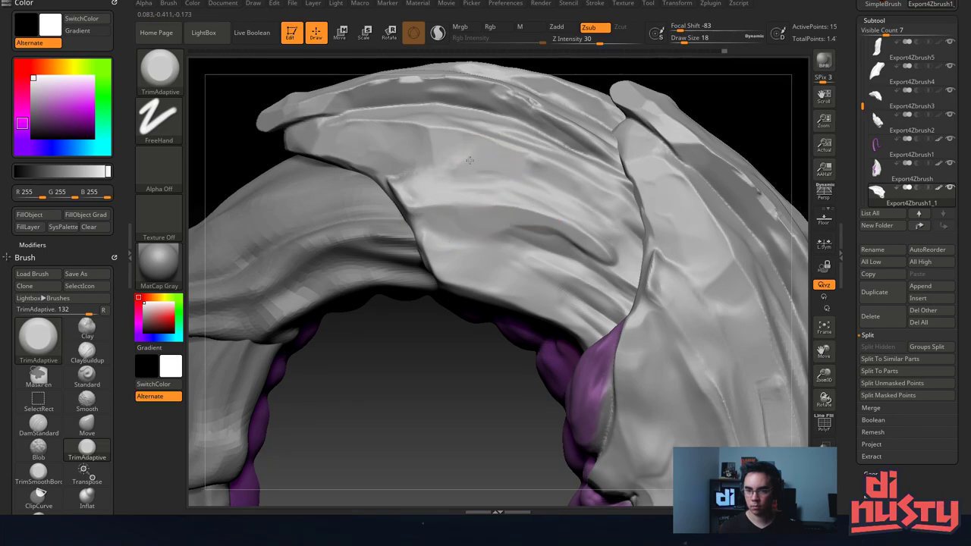
Trim the arch plate's inner edge and lower corner above the tentacle bumps into flatter facets.
right_click_drag(557, 197, 477, 180)
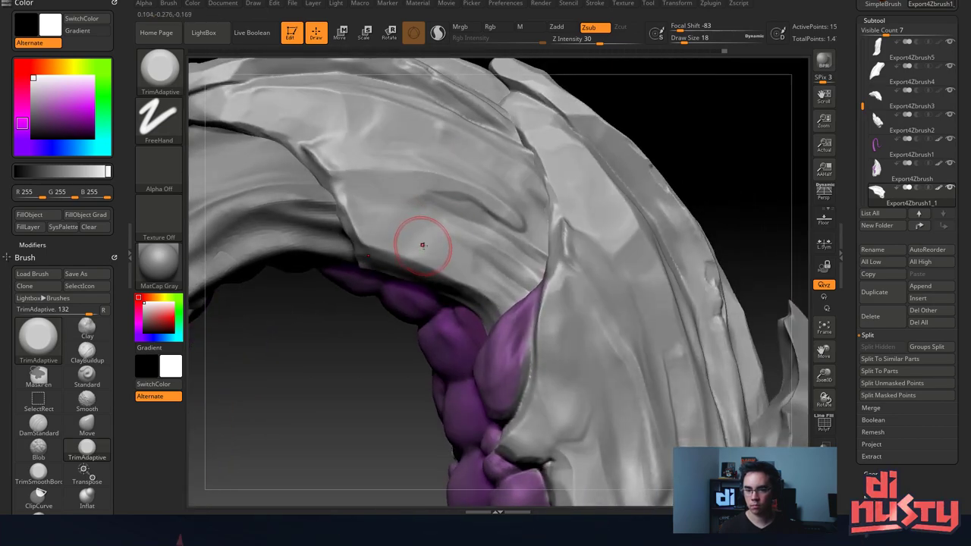
right_click_drag(457, 260, 374, 232)
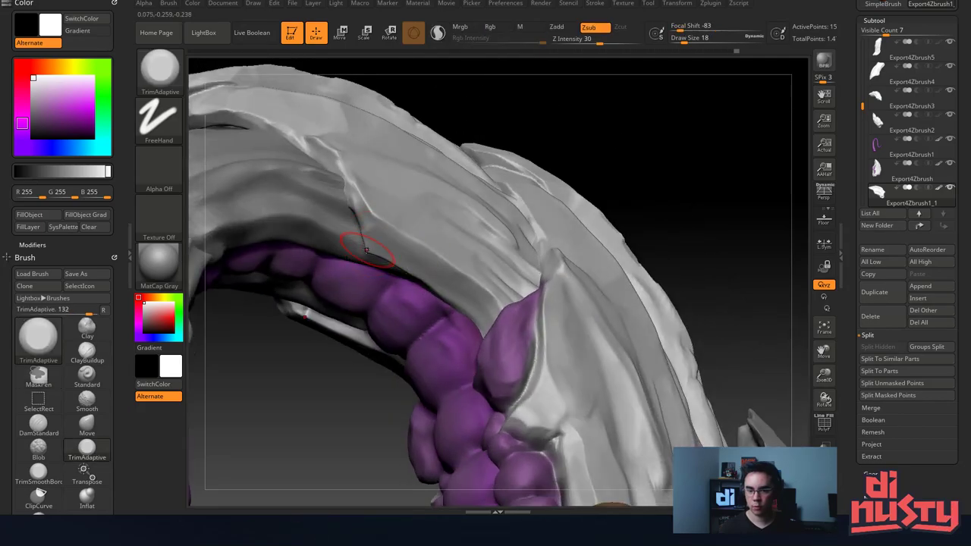
mouse_move(389, 225)
right_mouse_down()
mouse_move(410, 254)
mouse_move(402, 283)
right_mouse_up()
mouse_move(465, 319)
right_mouse_down()
mouse_move(465, 304)
mouse_move(474, 307)
right_mouse_up()
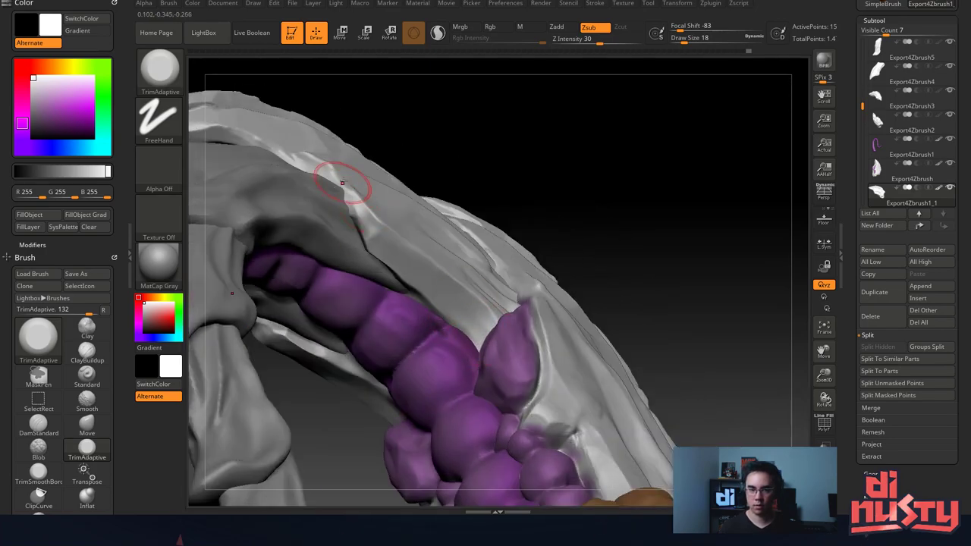
right_click_drag(342, 183, 356, 231)
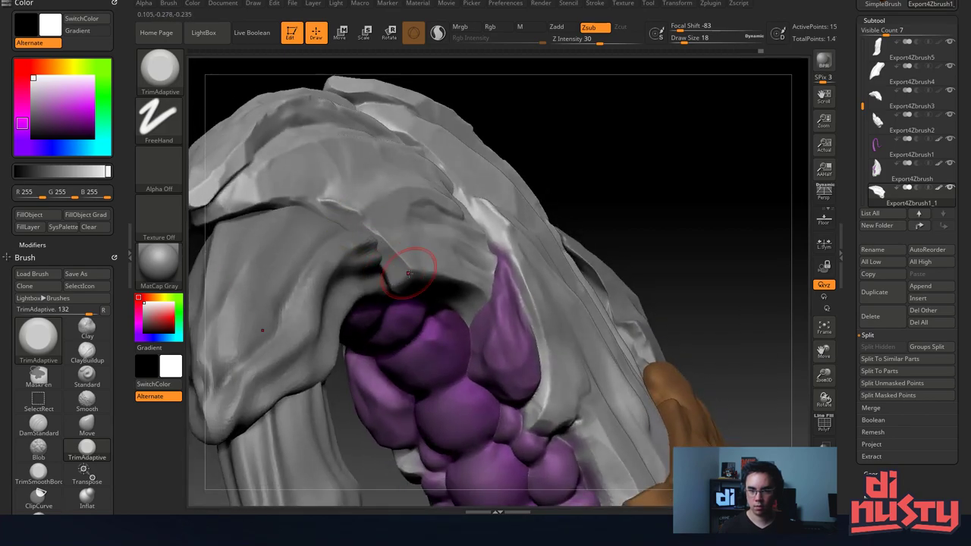
mouse_move(396, 230)
right_mouse_down()
mouse_move(395, 179)
mouse_move(362, 172)
mouse_move(367, 160)
mouse_move(371, 203)
right_mouse_up()
key("b")
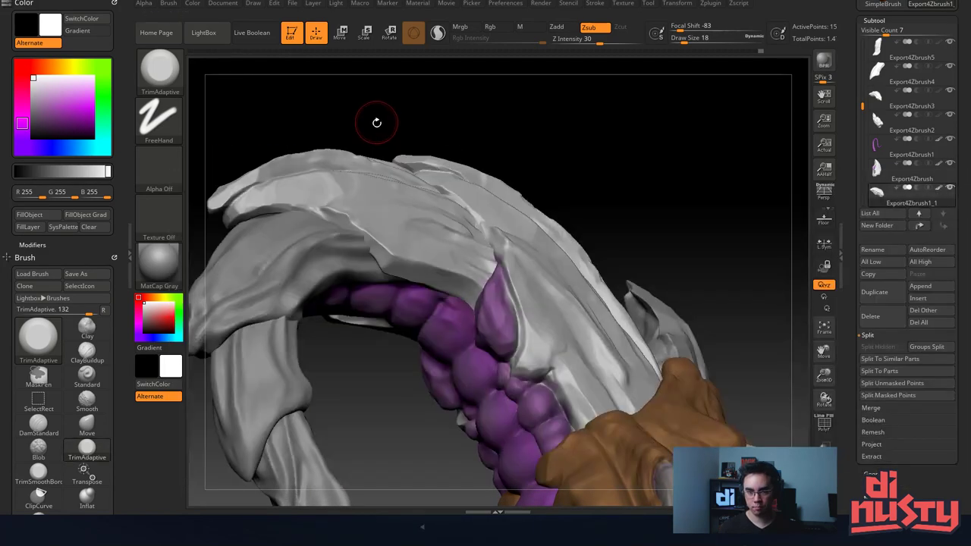
mouse_move(388, 120)
right_mouse_down()
mouse_move(419, 144)
mouse_move(417, 192)
mouse_move(396, 256)
right_mouse_up()
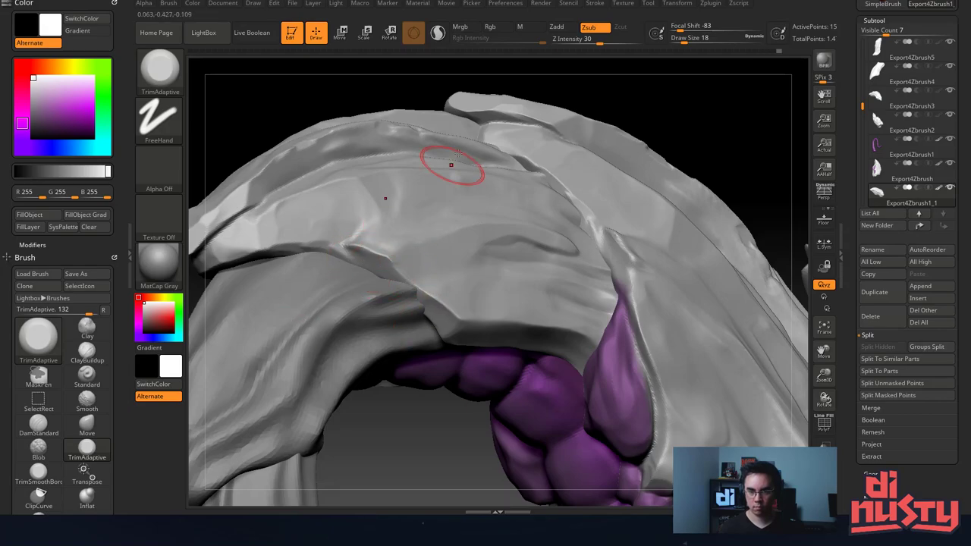
left_click_drag(637, 79, 678, 103, "ctrl")
Switch to the Move brush and set its draw size to 116 over the arch plate.
mouse_move(569, 167)
right_mouse_down()
mouse_move(470, 187)
mouse_move(493, 173)
mouse_move(419, 197)
mouse_move(489, 220)
mouse_move(438, 216)
right_mouse_up()
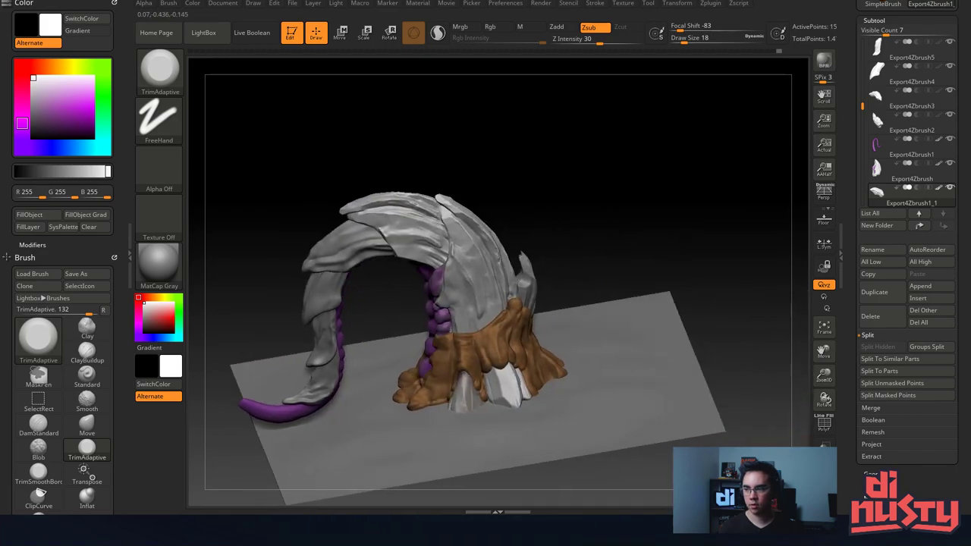
mouse_move(440, 257)
right_mouse_down()
mouse_move(460, 187)
mouse_move(436, 194)
mouse_move(458, 196)
mouse_move(543, 112)
right_mouse_up()
right_click_drag(499, 272, 519, 239)
key("b")
key("m")
key("v")
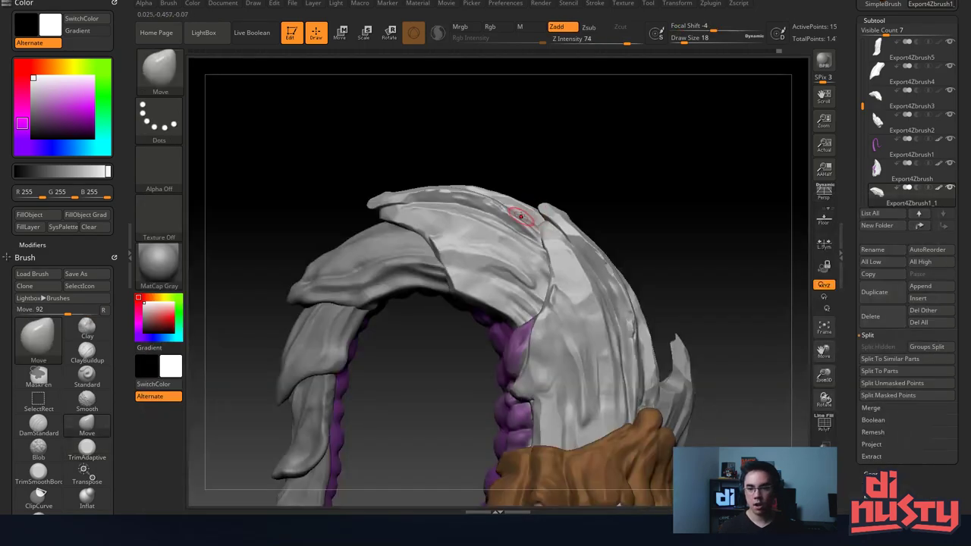
key("space")
left_click_drag(526, 222, 548, 221)
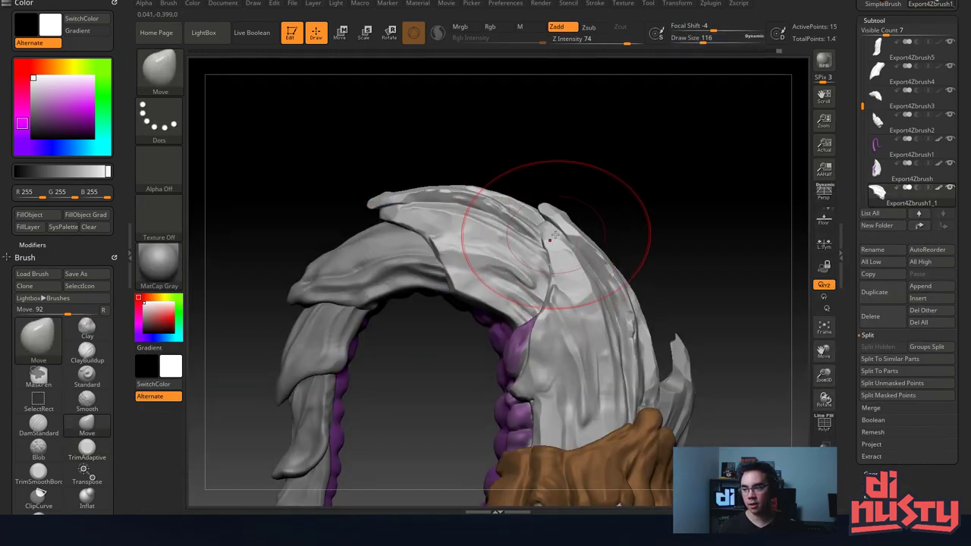
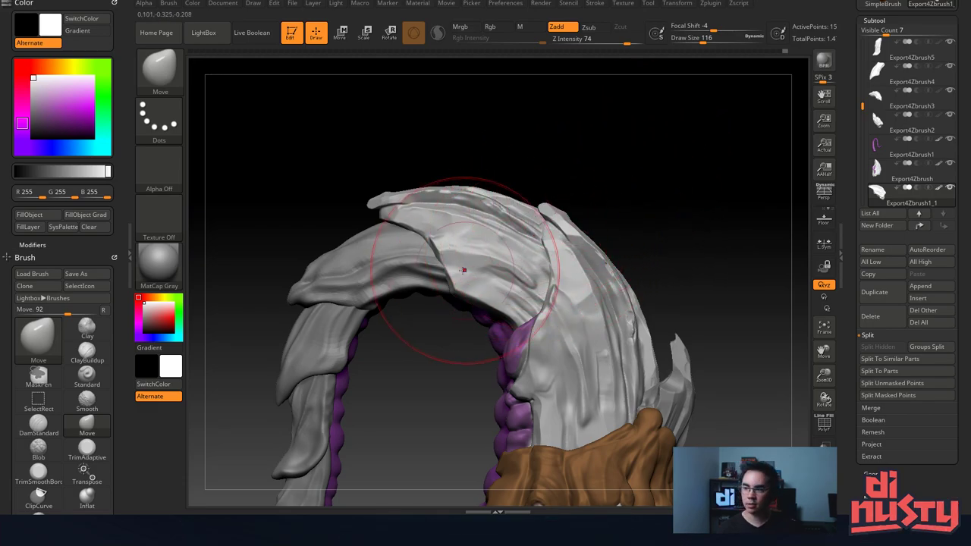
left_click_drag(436, 370, 493, 348, "alt")
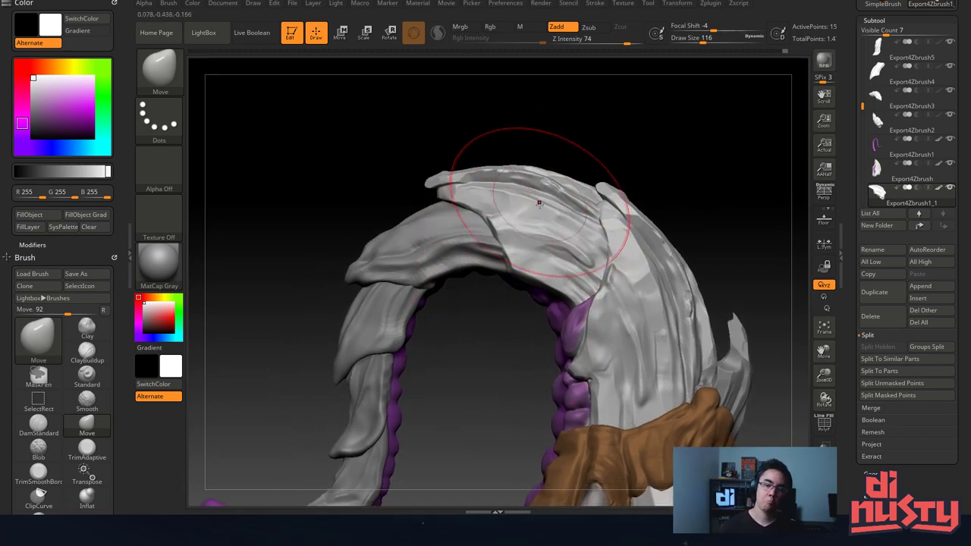
Save the project, replacing the existing ZBrushProject.ZPR file.
key("ctrl")
key("ctrl+s")
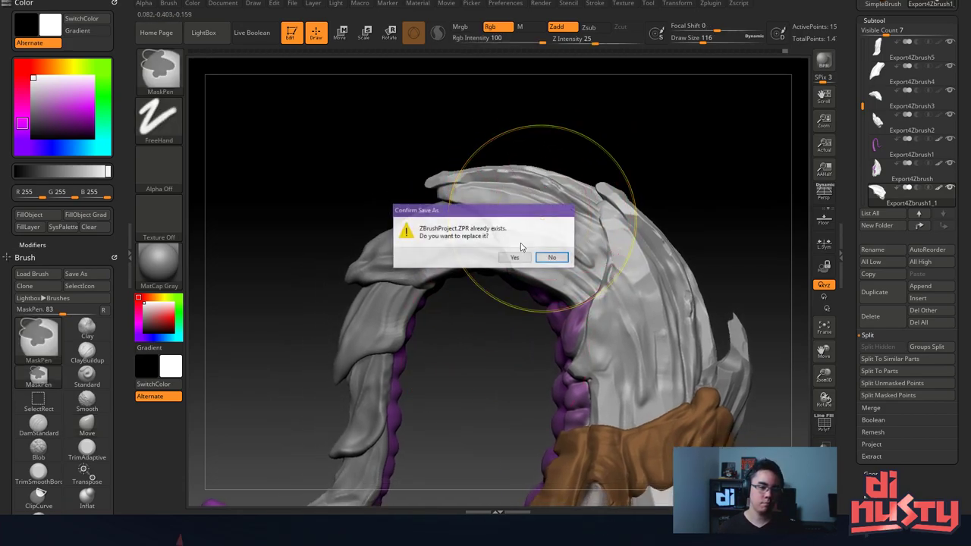
left_click(516, 256)
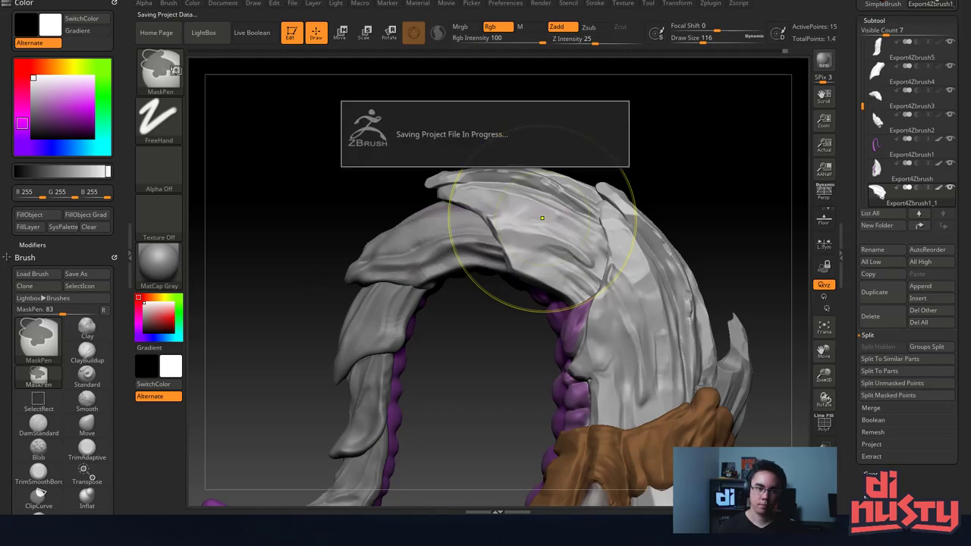
left_click_drag(364, 131, 331, 90)
Choose the ClayBuildup brush with its alpha off, in Zsub mode at a Z Intensity of 5.
left_click(163, 82)
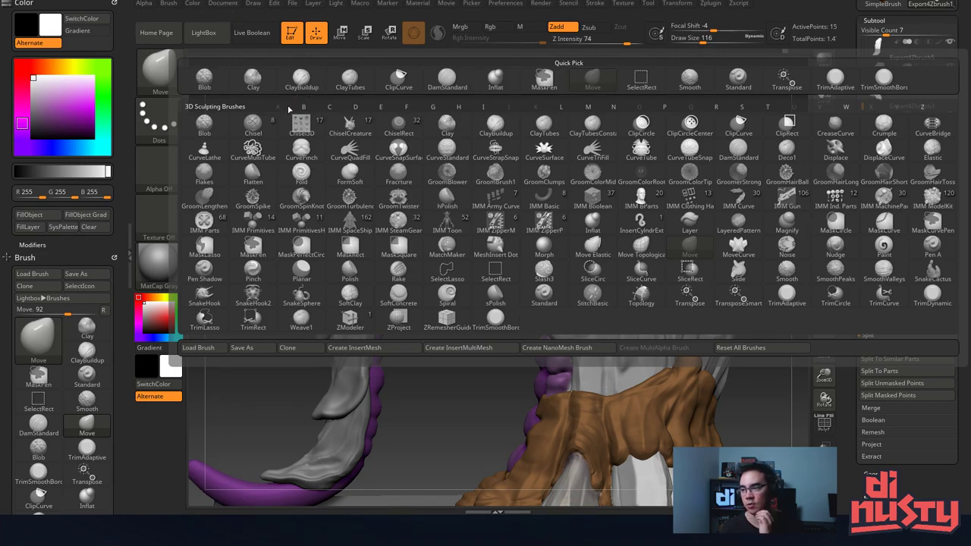
left_click(301, 79)
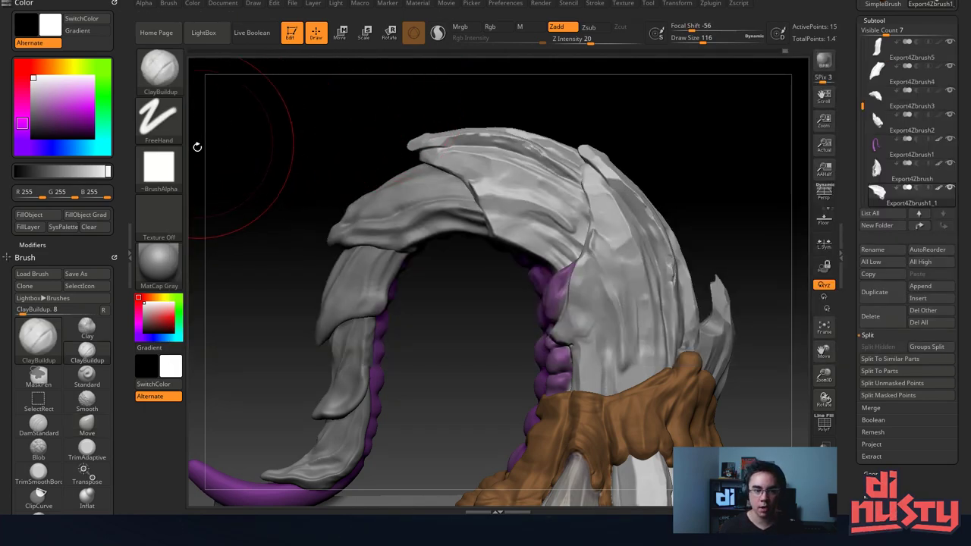
left_click(170, 179)
left_click(206, 173)
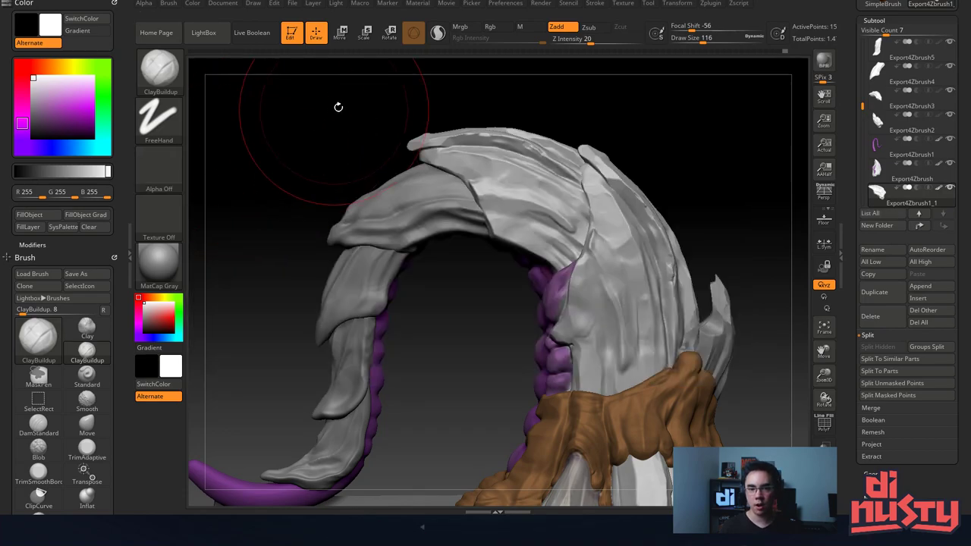
left_click(593, 28)
left_click_drag(591, 39, 564, 50)
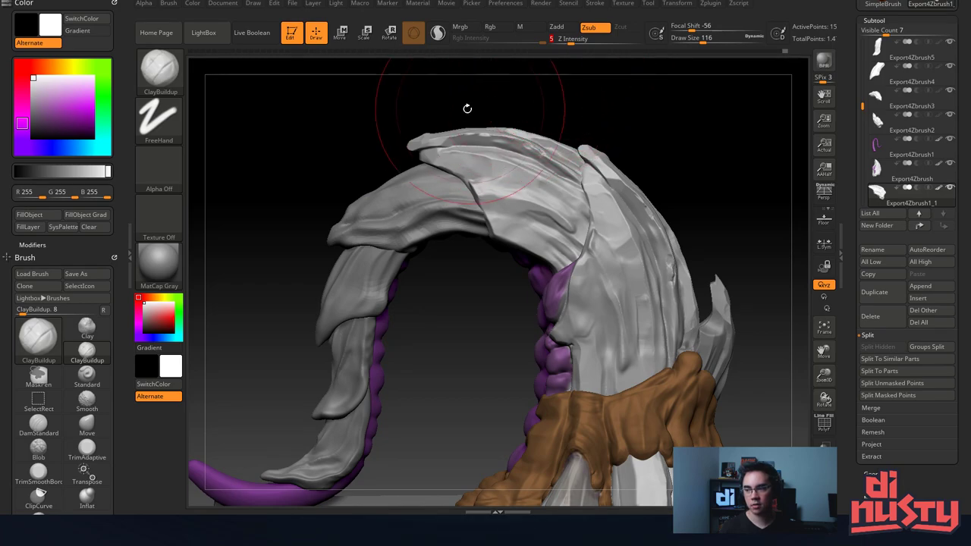
mouse_move(454, 117)
left_mouse_down()
mouse_move(436, 228)
mouse_move(411, 224)
left_mouse_up()
right_click_drag(413, 225, 485, 266, "ctrl")
Set the ClayBuildup brush's draw size to 124 and focal shift to 15, undoing the test strokes on the arch plate.
mouse_move(436, 257)
left_mouse_down()
mouse_move(506, 276)
mouse_move(509, 251)
mouse_move(467, 268)
mouse_move(493, 261)
mouse_move(448, 245)
mouse_move(470, 258)
mouse_move(498, 241)
mouse_move(483, 270)
mouse_move(528, 282)
left_mouse_up()
key("space")
key("ctrl+z")
key("space")
left_click_drag(485, 265, 507, 284)
key("ctrl+z")
key("ctrl+z")
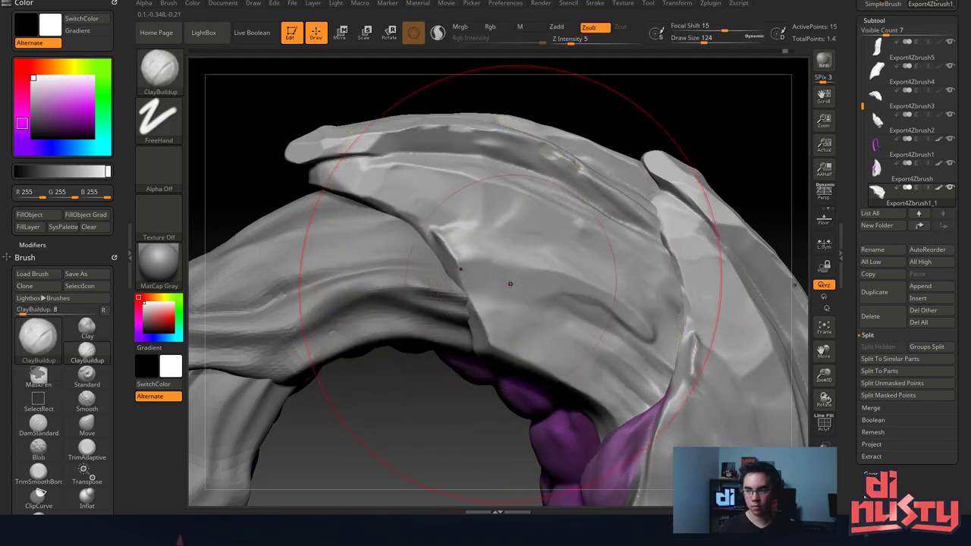
Set the ClayBuildup brush's depth imbed to 5 and test a stroke on the arch plate's side, undoing it.
mouse_move(510, 284)
right_mouse_down()
mouse_move(497, 261)
mouse_move(514, 244)
right_mouse_up()
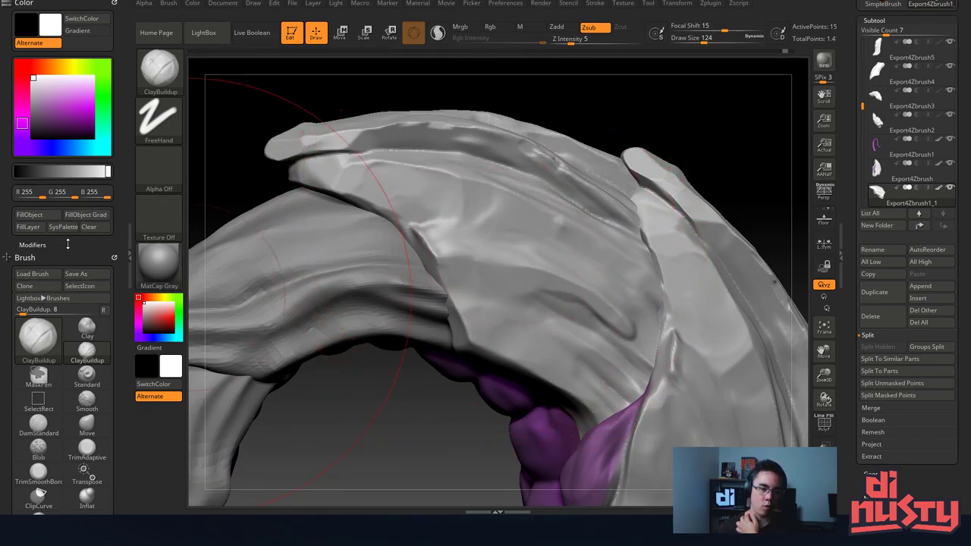
scroll(67, 243, "down", 5)
left_click(27, 250)
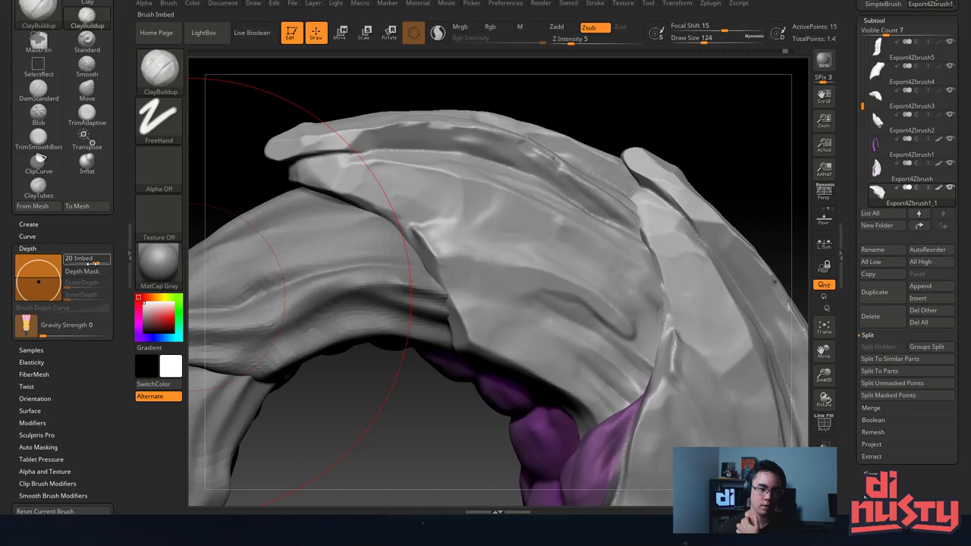
left_click(108, 259)
type("5")
key("Return")
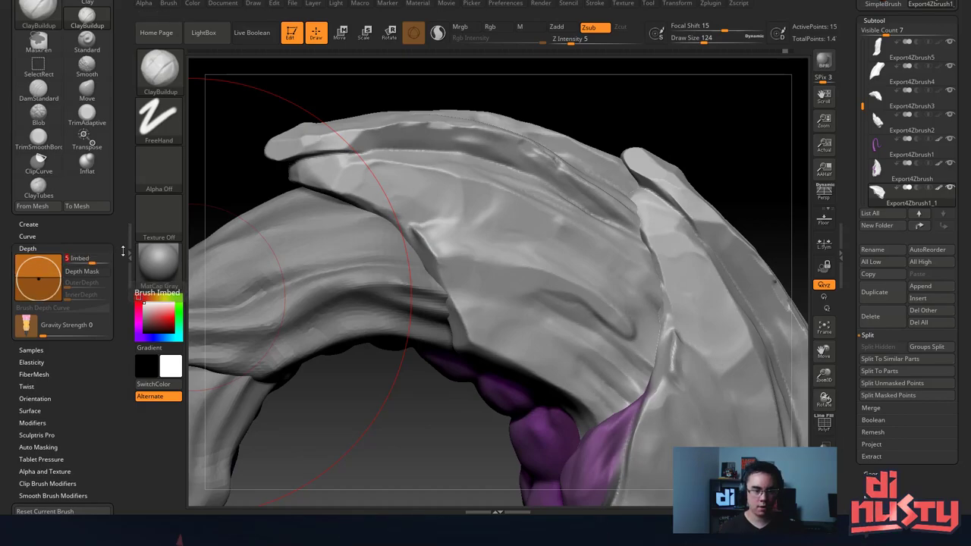
left_click_drag(463, 275, 457, 267)
key("ctrl+z")
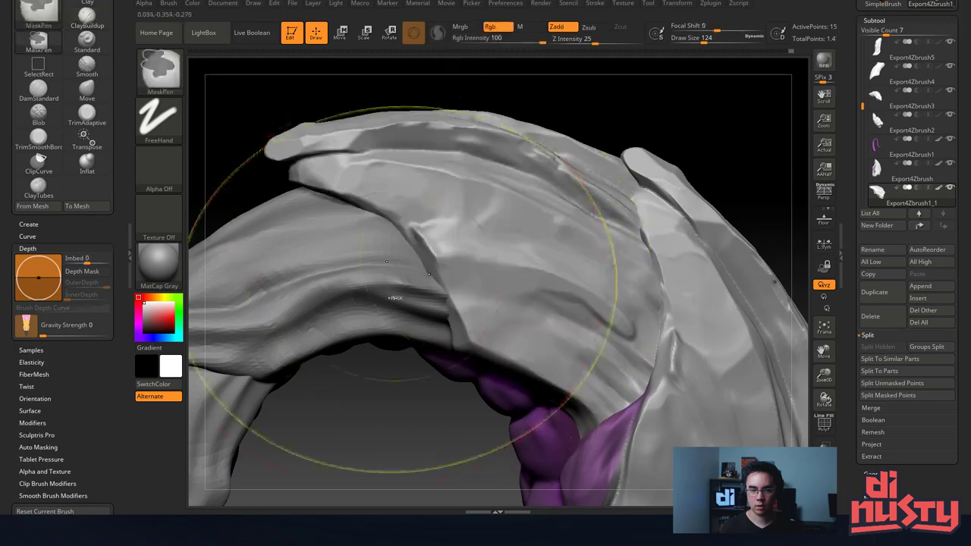
Try a depth imbed of 10 with a test stroke on the arch plate, undoing the stroke.
left_click_drag(91, 260, 94, 262)
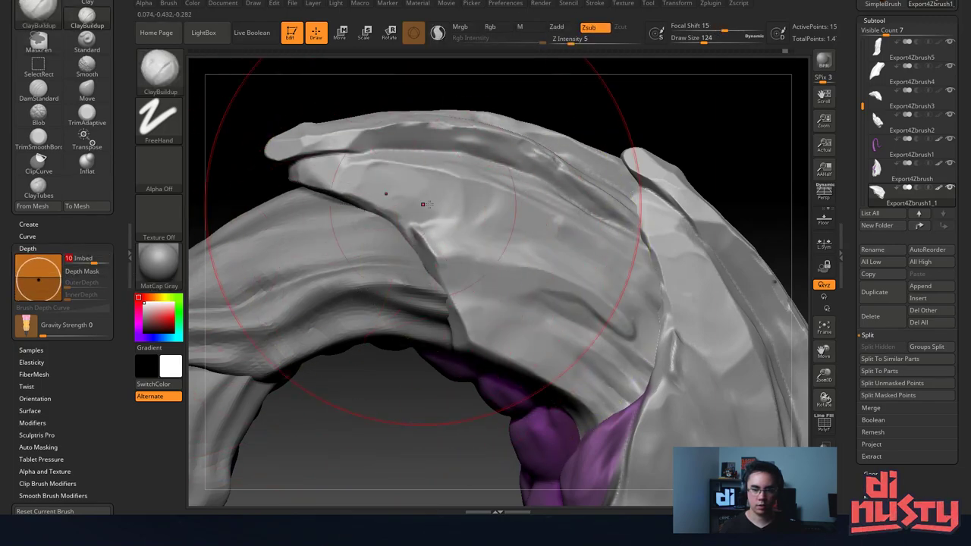
mouse_move(453, 214)
left_mouse_down()
mouse_move(442, 254)
mouse_move(421, 228)
left_mouse_up()
key("ctrl+z")
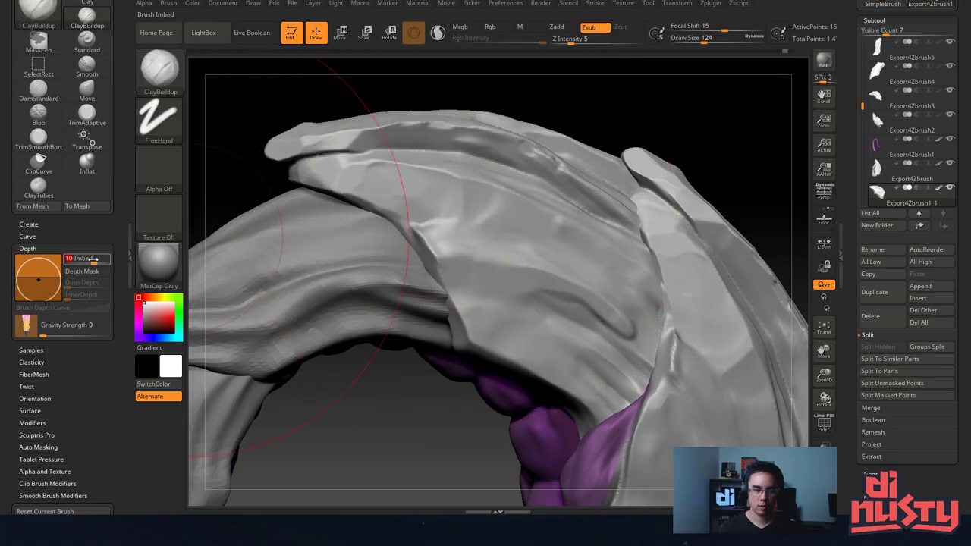
Set the depth imbed back to 5 and lightly carve the arch plate's side and upper surface.
left_click_drag(92, 260, 87, 259)
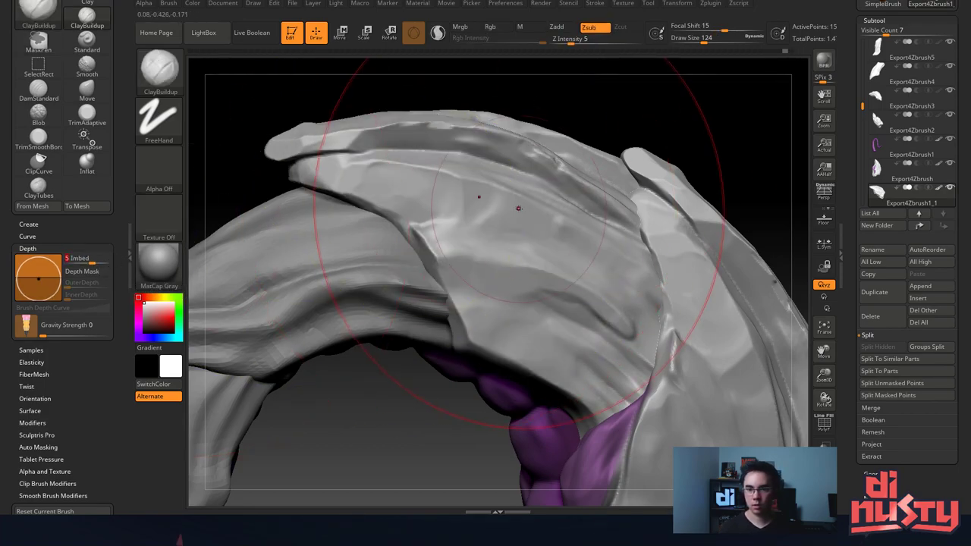
left_click_drag(518, 209, 483, 236)
right_click_drag(483, 236, 394, 271)
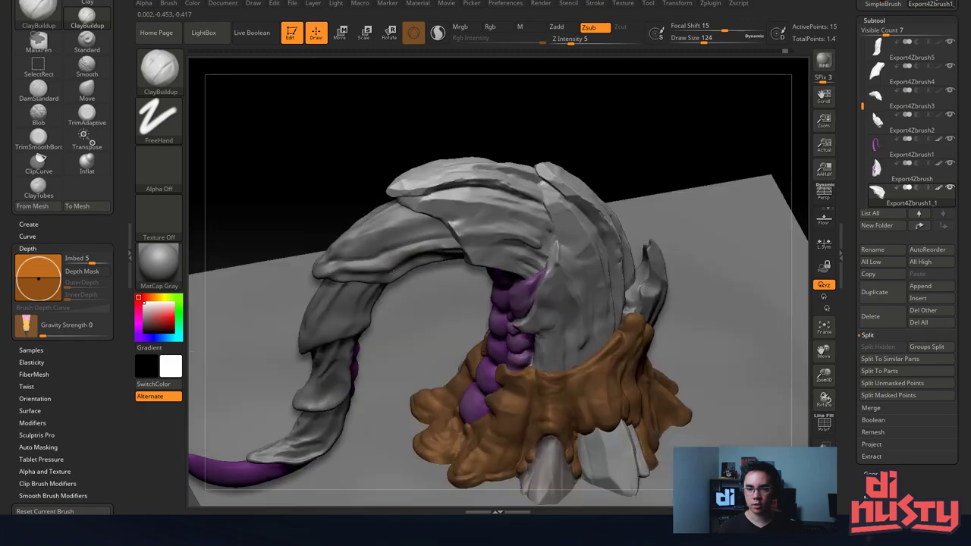
left_click_drag(455, 250, 361, 185)
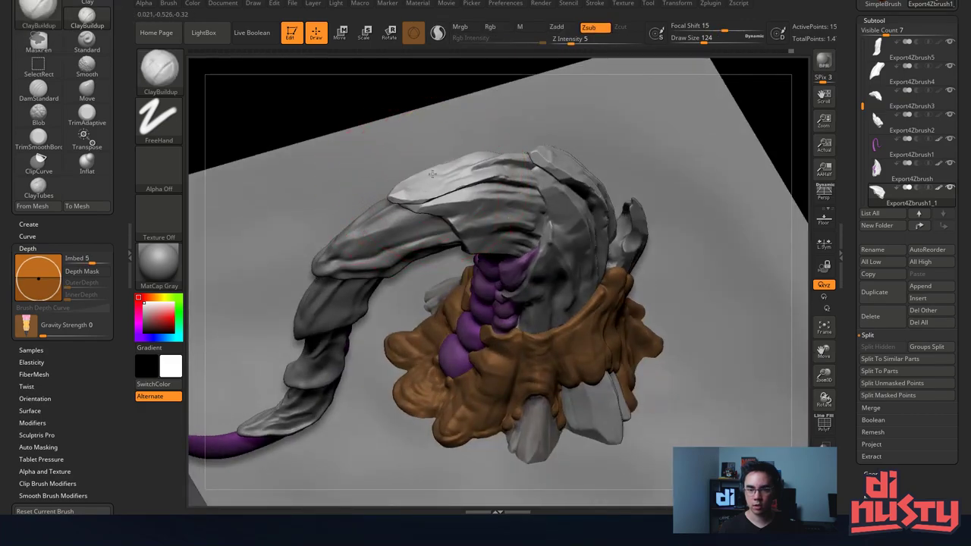
mouse_move(432, 174)
left_mouse_down()
mouse_move(499, 191)
mouse_move(554, 237)
left_mouse_up()
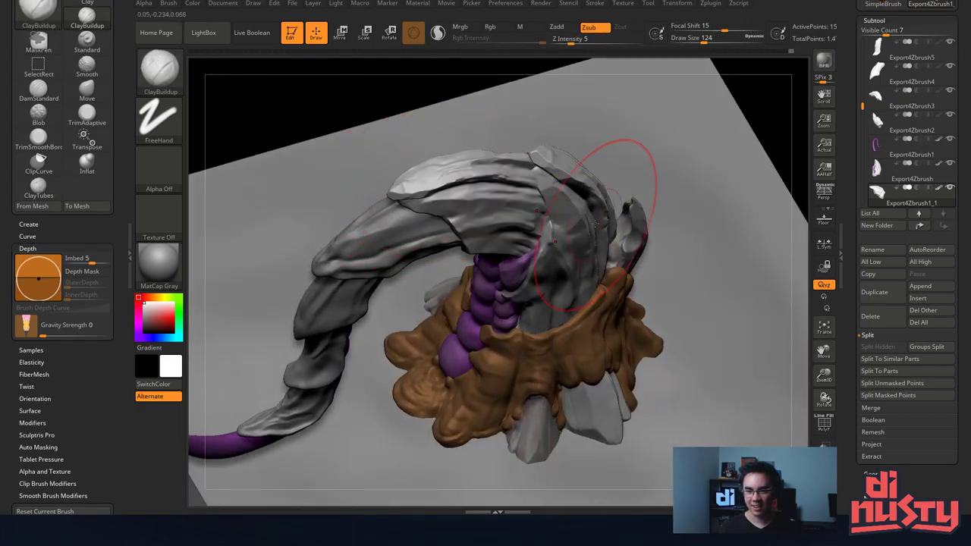
Examine the arch plate and its junction with the lower plate and purple bumps from several angles.
right_click_drag(539, 185, 518, 208, "alt")
right_click_drag(491, 199, 516, 150)
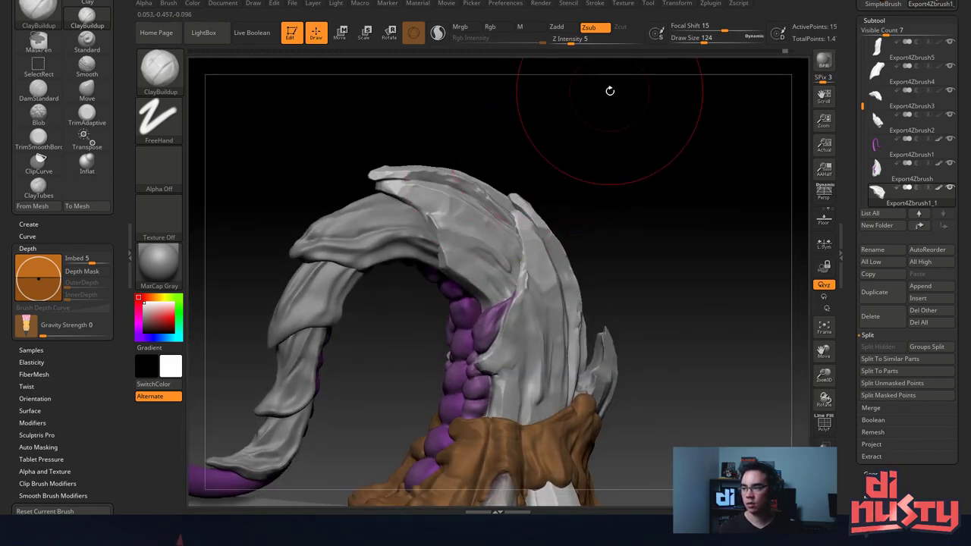
mouse_move(478, 195)
left_mouse_down()
mouse_move(453, 273)
mouse_move(412, 249)
mouse_move(466, 220)
left_mouse_up()
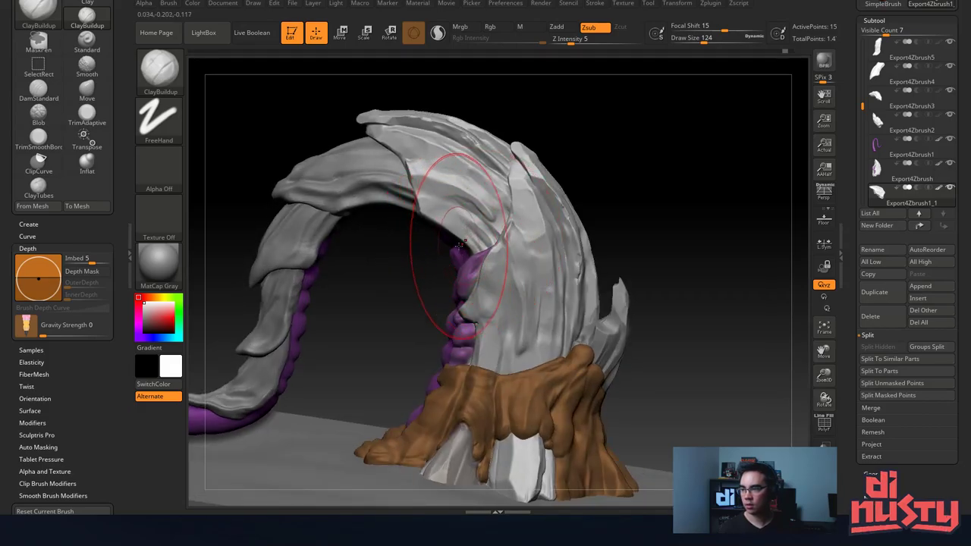
right_click_drag(457, 242, 457, 272)
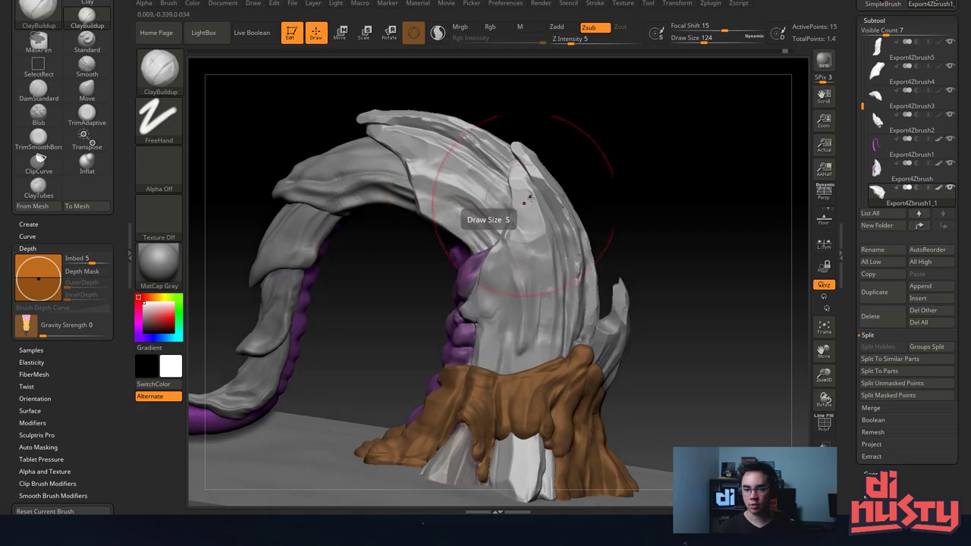
mouse_move(533, 250)
right_mouse_down()
mouse_move(584, 221)
mouse_move(592, 310)
mouse_move(679, 295)
mouse_move(616, 285)
mouse_move(582, 295)
right_mouse_up()
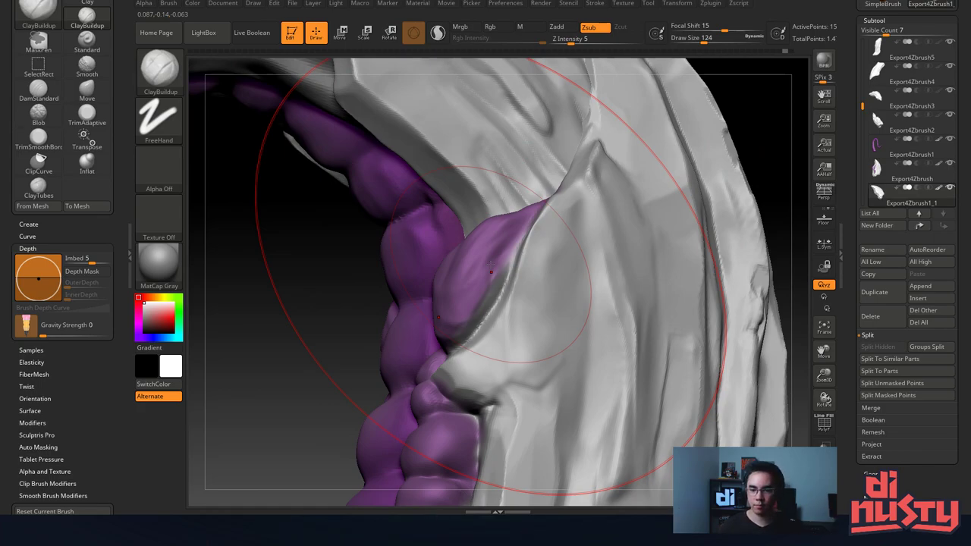
mouse_move(360, 258)
left_mouse_down()
mouse_move(303, 212)
mouse_move(285, 250)
left_mouse_up()
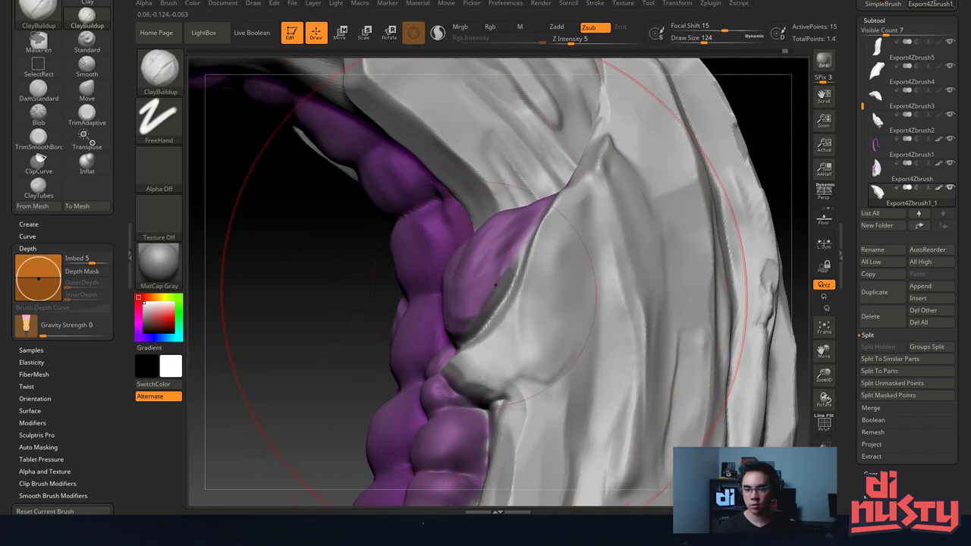
left_click_drag(494, 285, 288, 202)
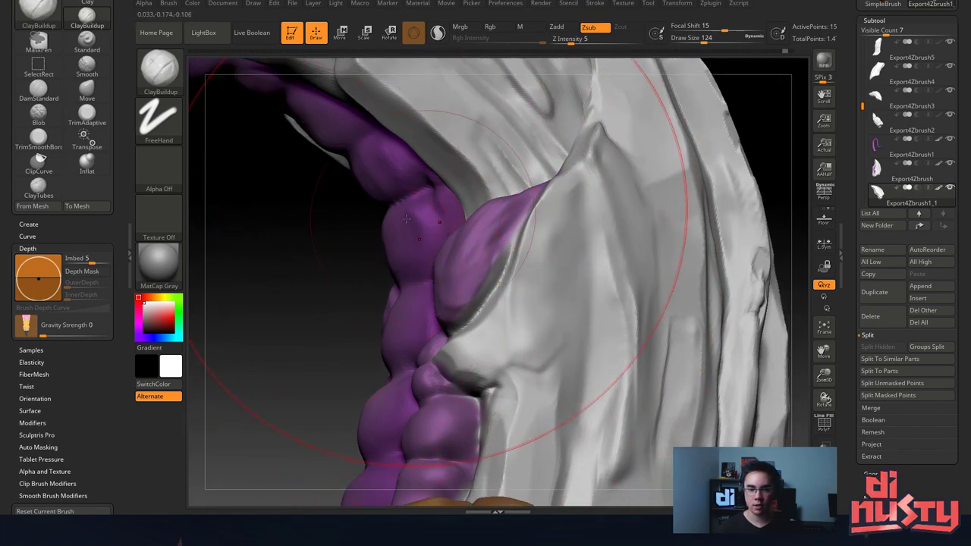
mouse_move(341, 228)
left_mouse_down()
mouse_move(311, 242)
mouse_move(326, 167)
mouse_move(330, 220)
mouse_move(320, 253)
mouse_move(389, 238)
mouse_move(452, 243)
mouse_move(463, 205)
mouse_move(490, 214)
left_mouse_up()
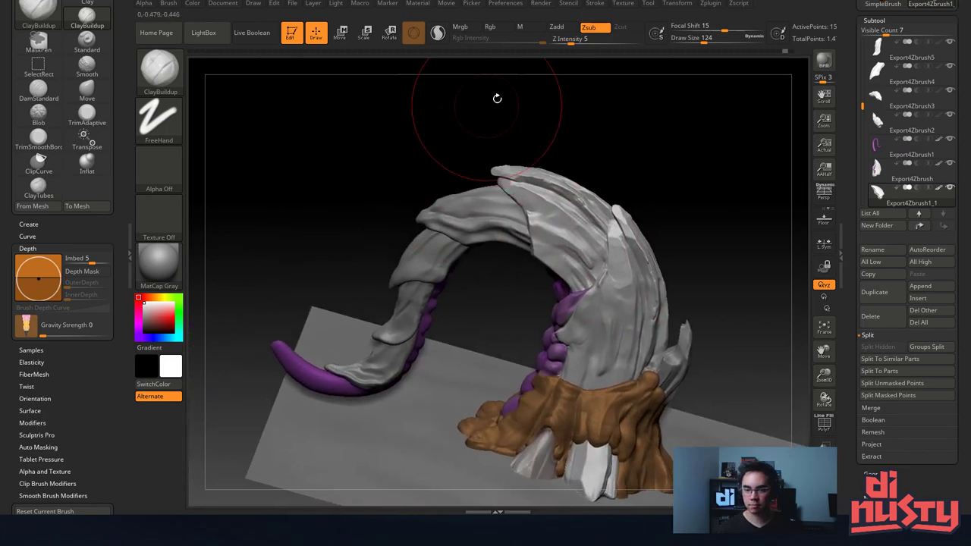
mouse_move(497, 98)
left_mouse_down()
mouse_move(451, 188)
mouse_move(401, 205)
left_mouse_up()
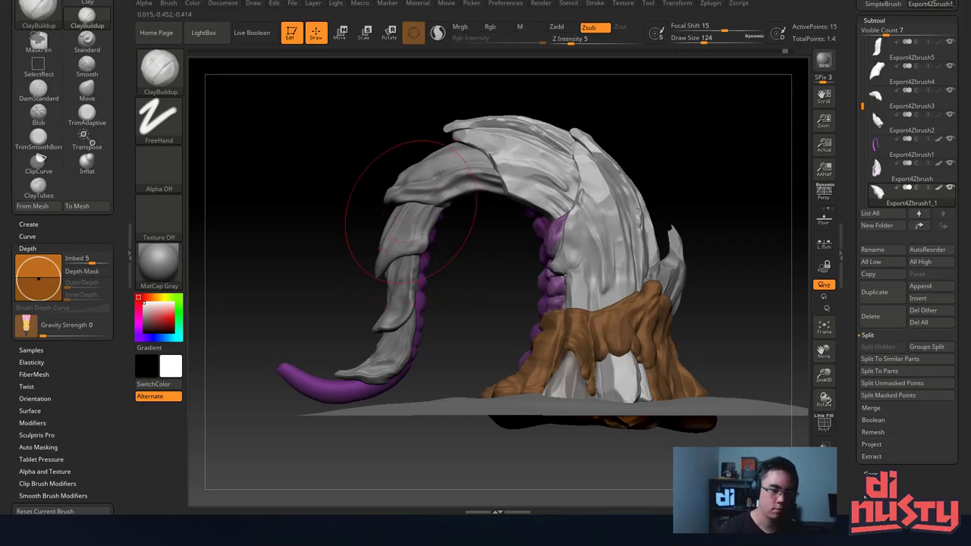
Save the refined sculpture over the existing ZBrushProject.ZPR file.
left_click_drag(314, 156, 302, 191)
key("ctrl")
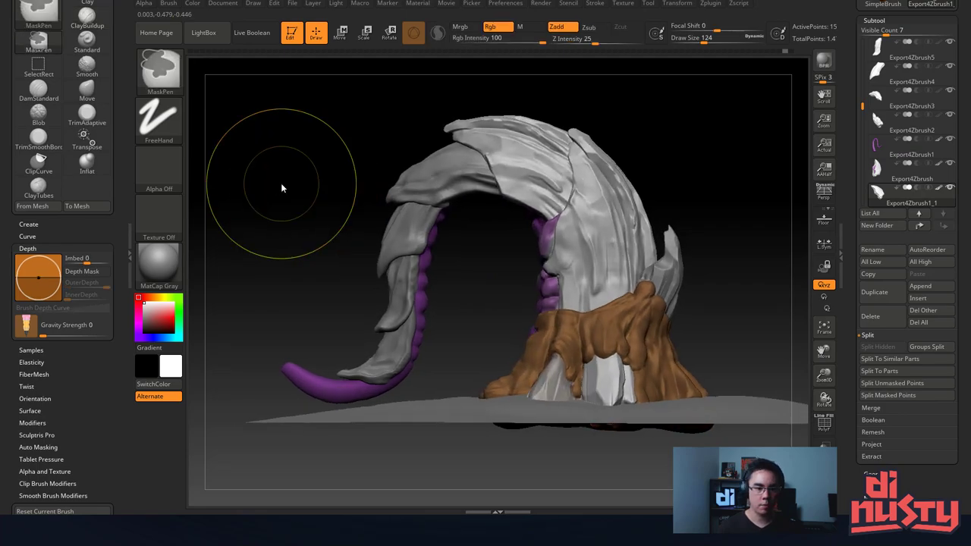
key("ctrl+s")
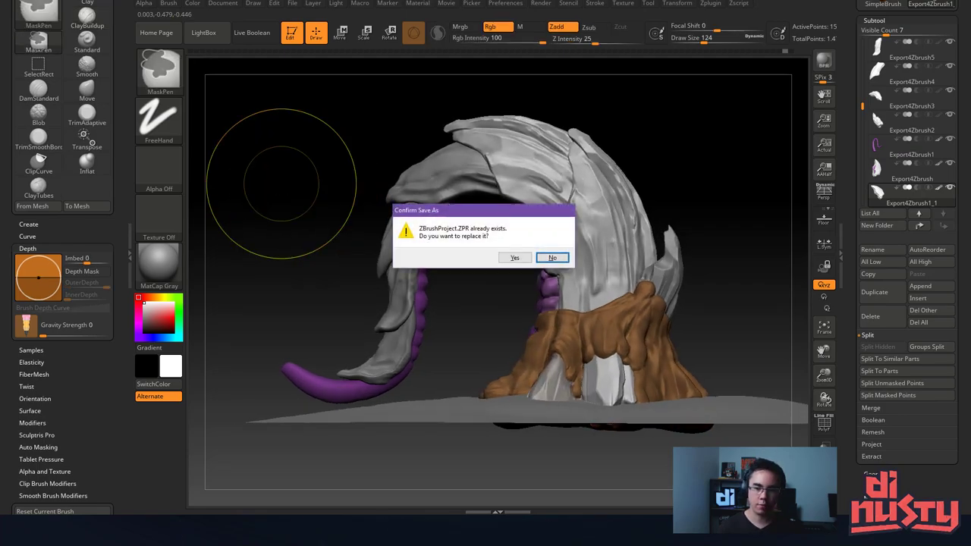
left_click(515, 257)
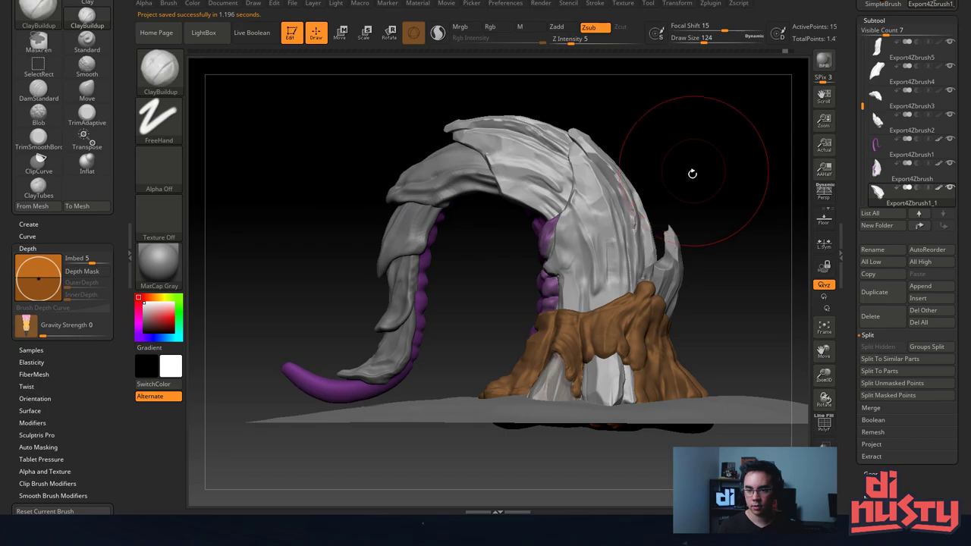
Select the lower plate Export4Zbrush, isolate it from the other subtools and activate its move gizmo.
left_click(597, 219, "alt")
mouse_move(717, 188)
left_mouse_down()
mouse_move(734, 186)
mouse_move(655, 194)
mouse_move(695, 189)
mouse_move(683, 161)
mouse_move(685, 182)
mouse_move(675, 172)
mouse_move(674, 182)
mouse_move(624, 202)
mouse_move(630, 212)
left_mouse_up()
key("shift+s")
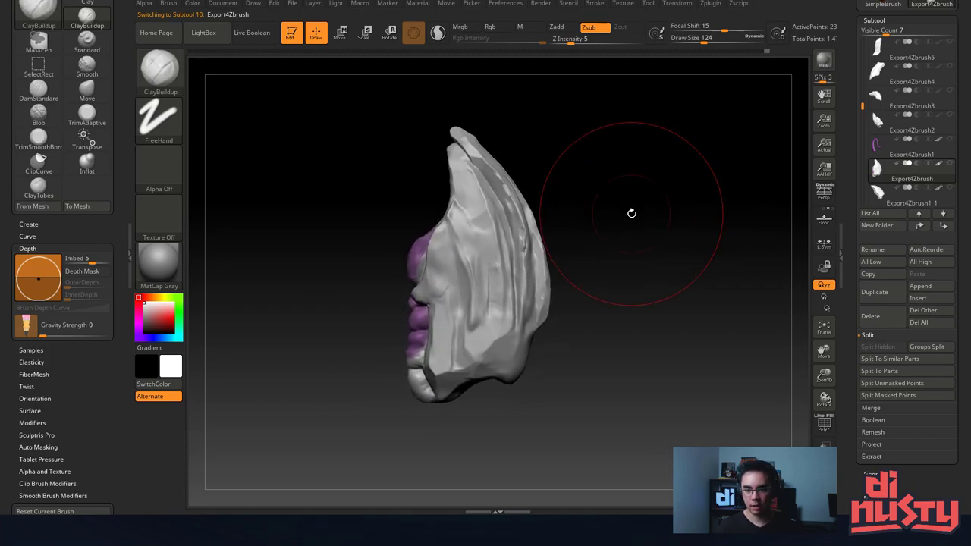
key("w")
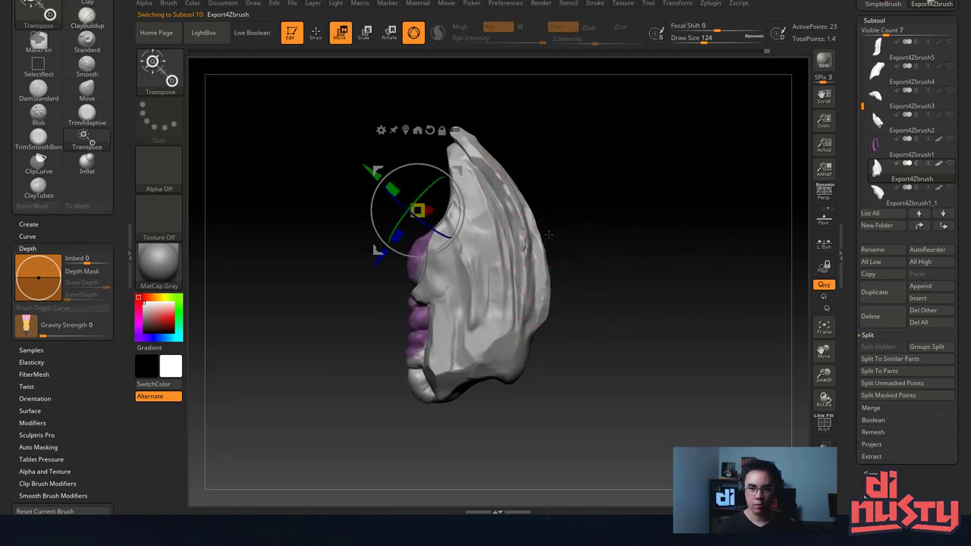
key("q")
key("e")
key("w")
key("q")
key("w")
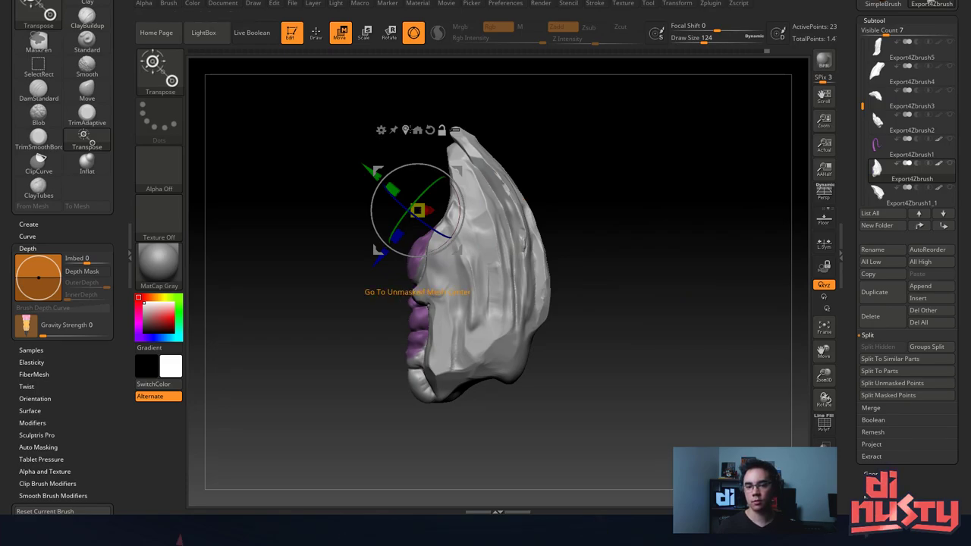
Centre the gizmo on the lower plate's unmasked mesh and reset the gizmo's orientation.
left_click(417, 130)
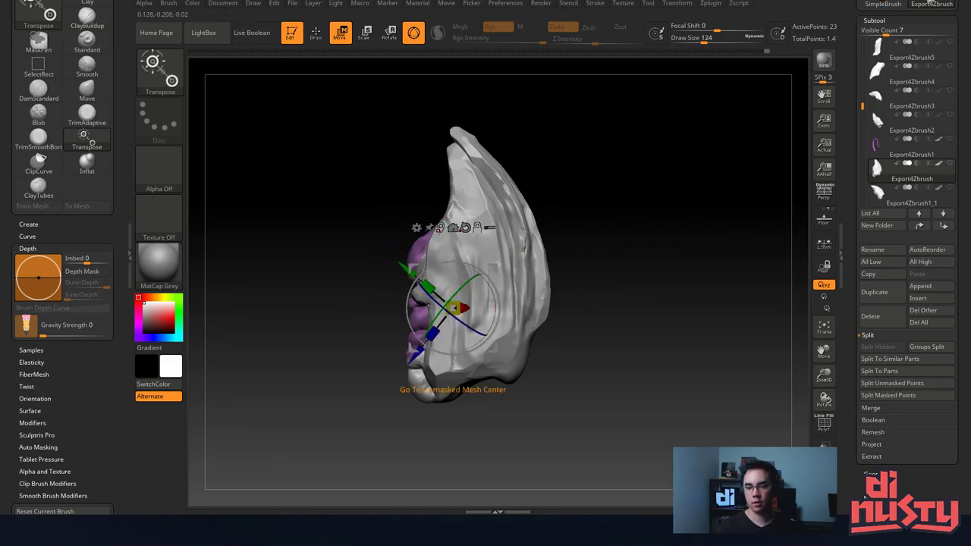
left_click(441, 227, "alt")
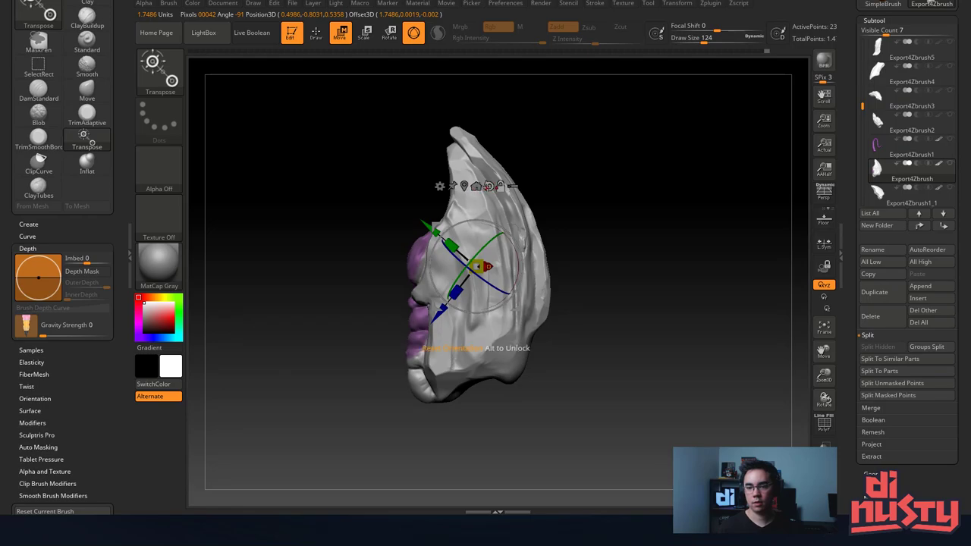
left_click(489, 186)
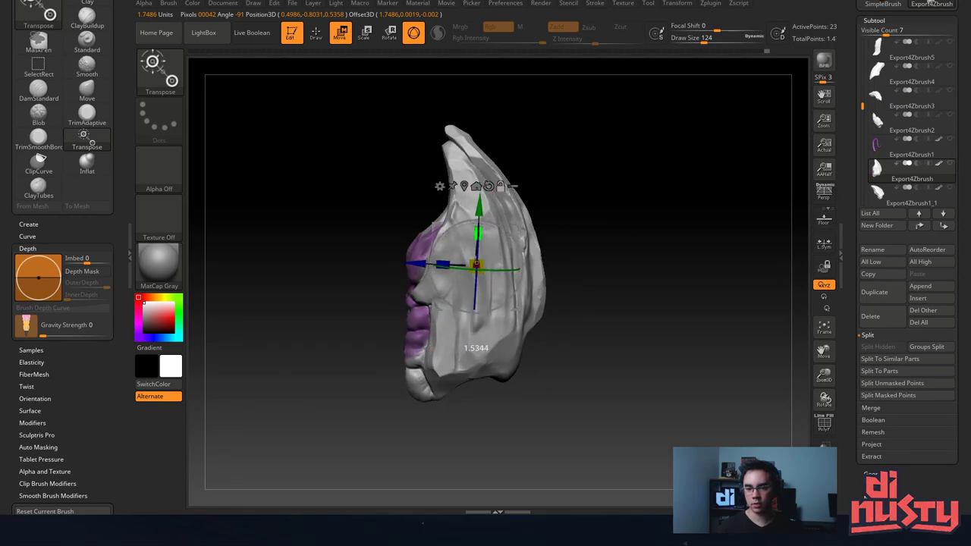
left_click_drag(440, 222, 510, 216, "alt")
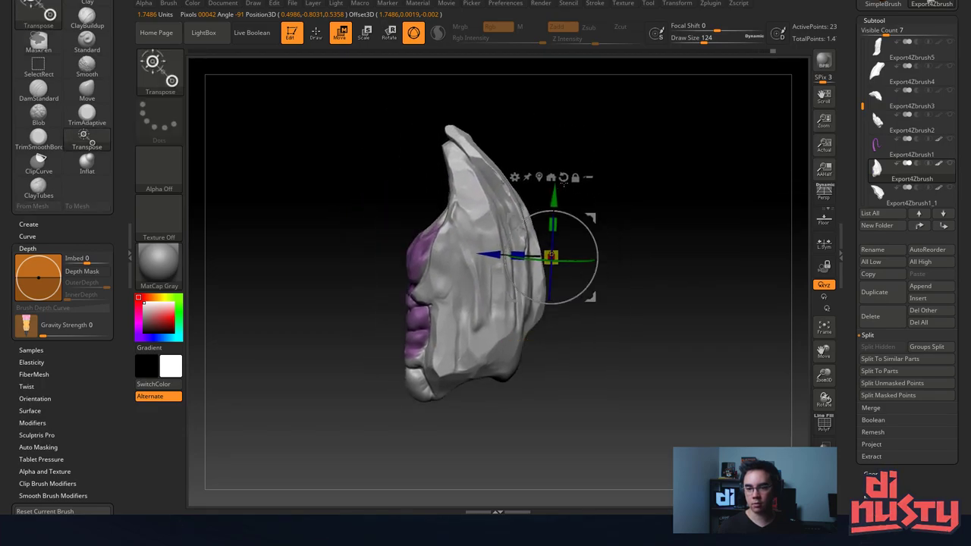
left_click(551, 176)
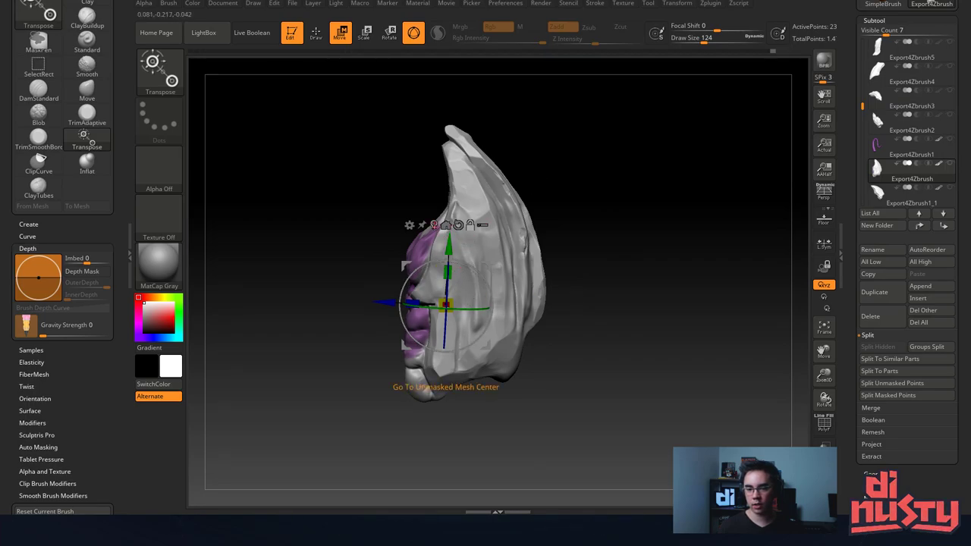
left_click(434, 225)
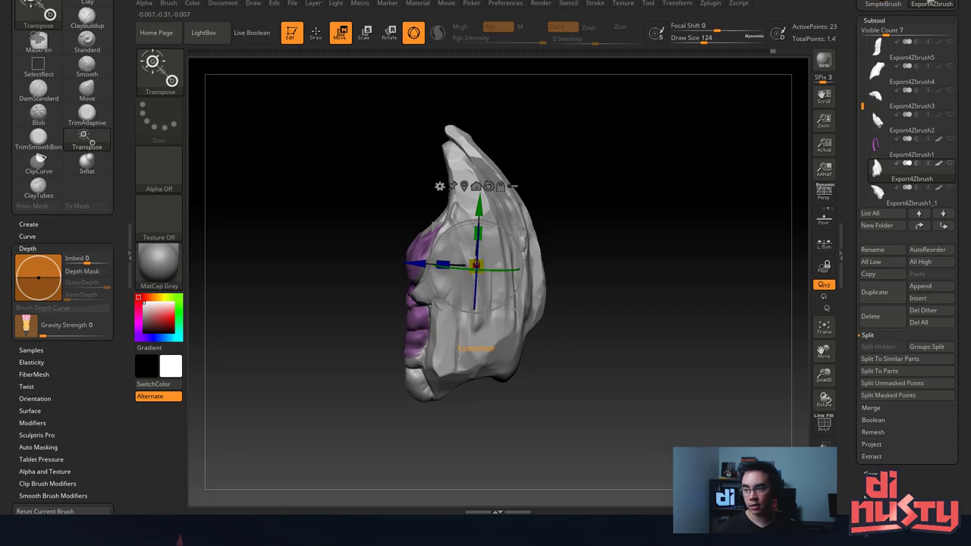
Try to apply the Remesh by Decimation deformer to the isolated lower plate.
left_click(439, 186)
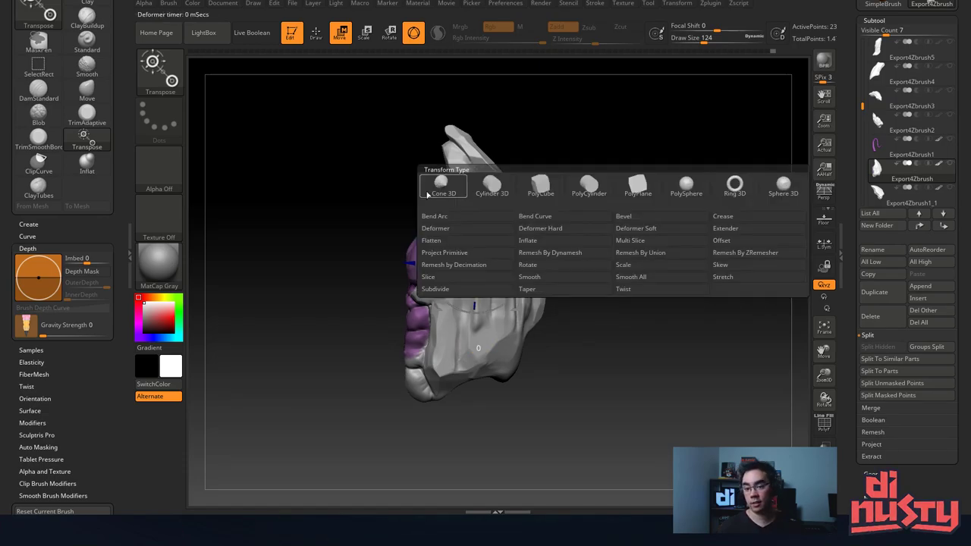
left_click_drag(593, 193, 491, 199)
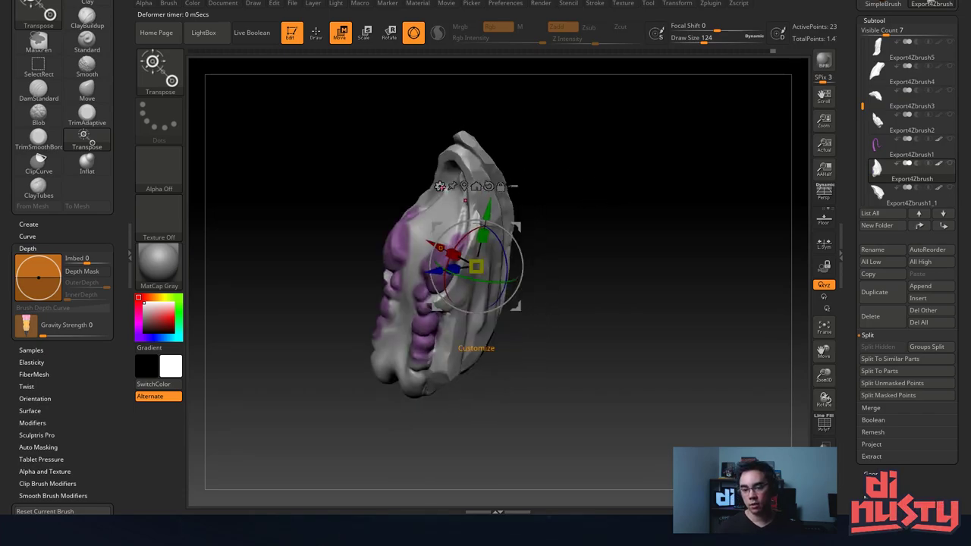
left_click(440, 186)
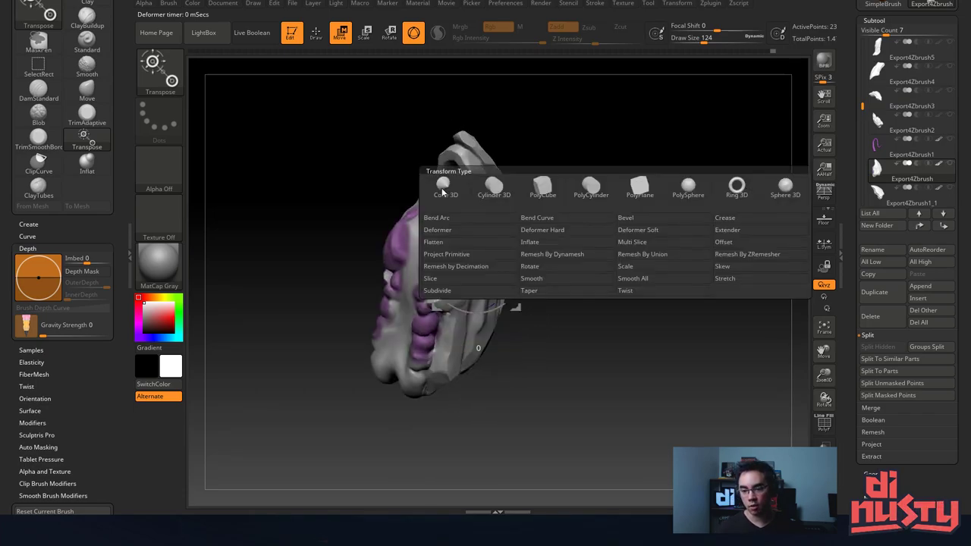
left_click(501, 268)
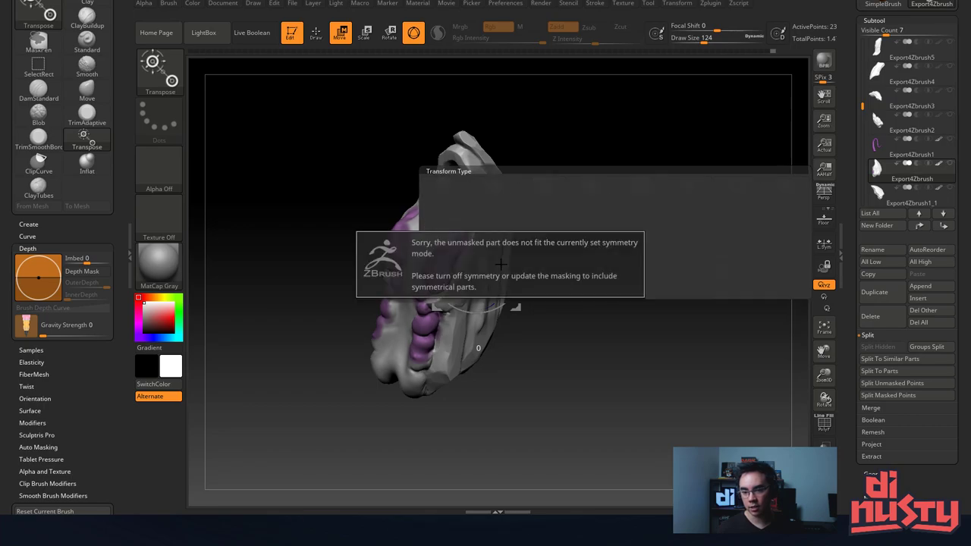
left_click_drag(625, 162, 600, 187)
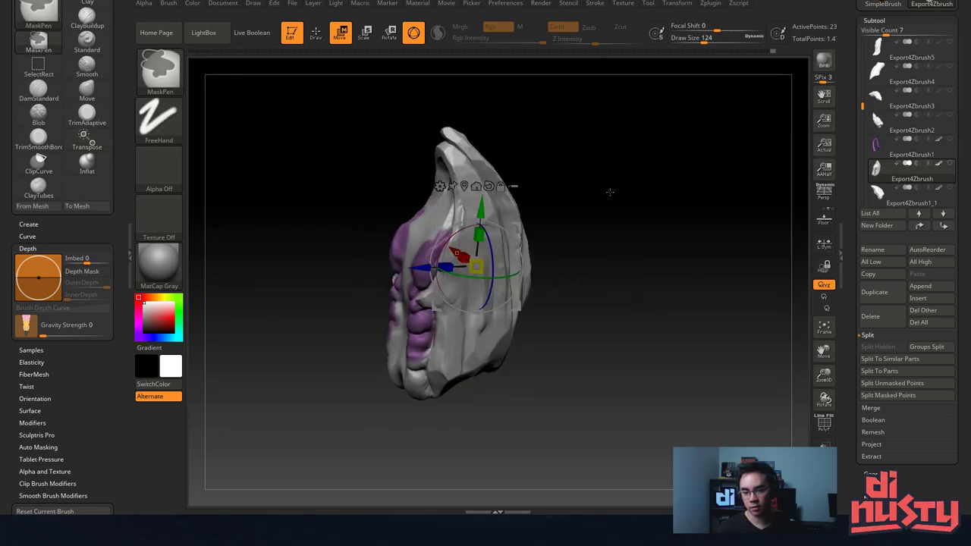
left_click(439, 186)
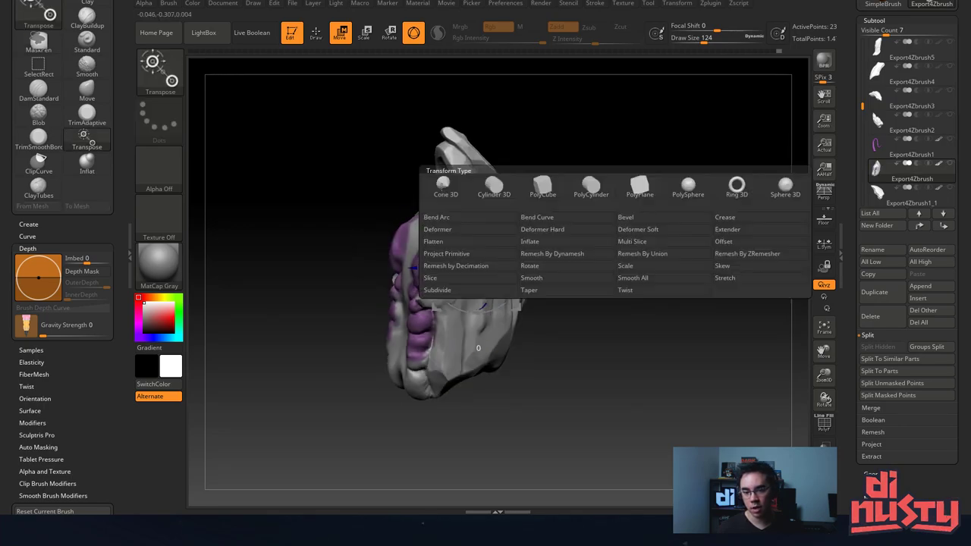
left_click(446, 267)
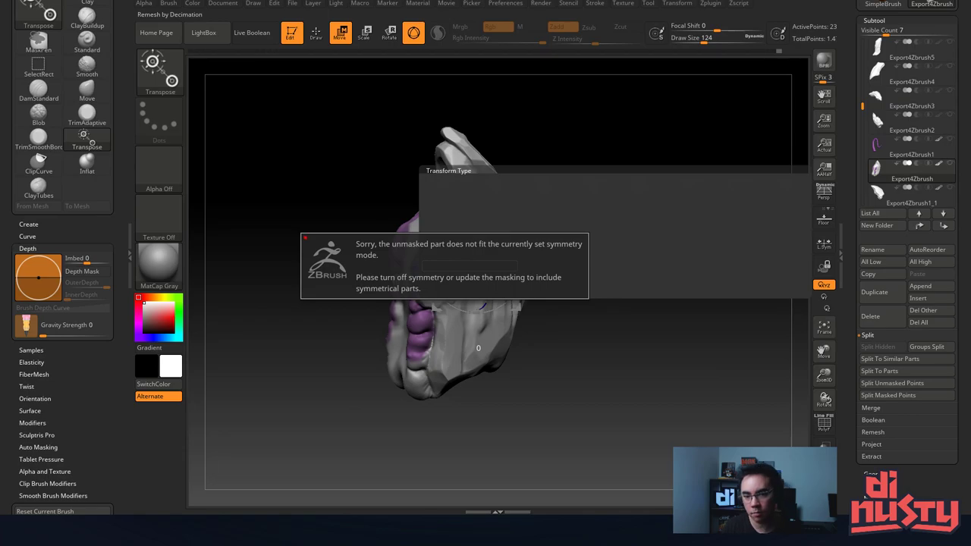
left_click(596, 217)
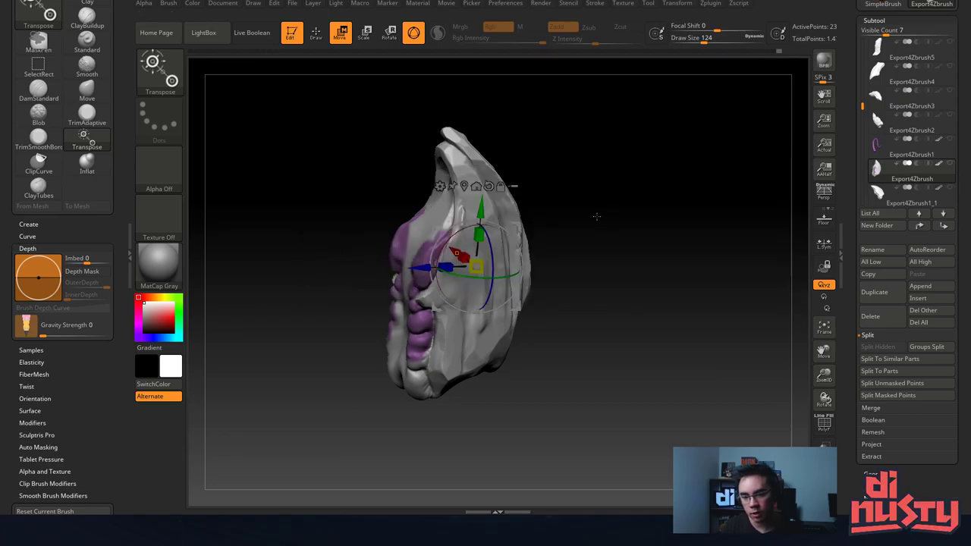
Apply the Remesh by Decimation deformer to the lower plate and set its red cone control to 1.
left_click(440, 186)
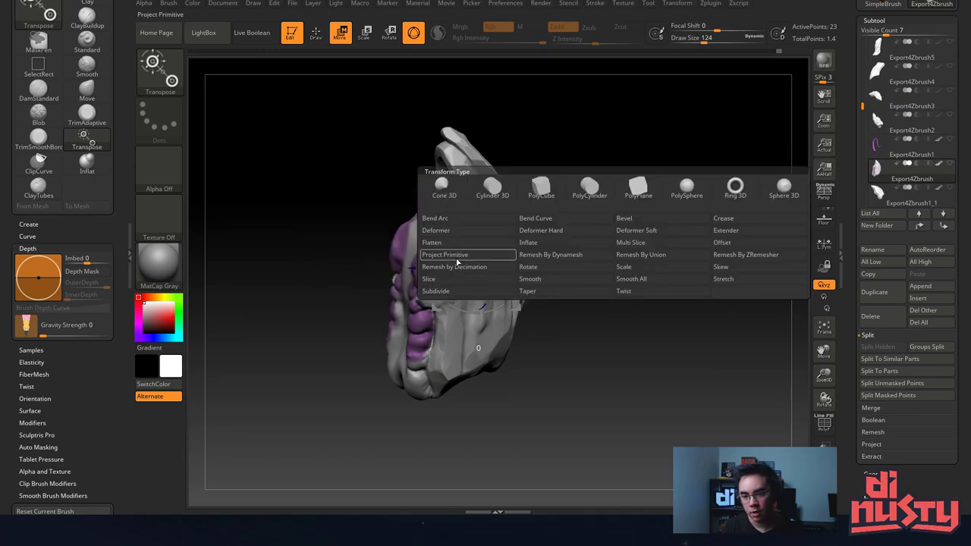
left_click(458, 267)
left_click_drag(643, 230, 648, 287)
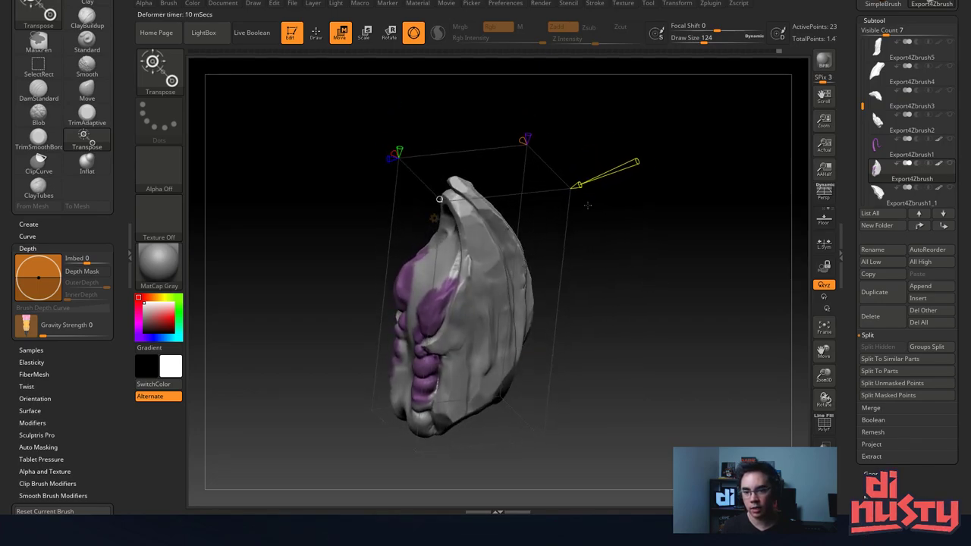
mouse_move(529, 139)
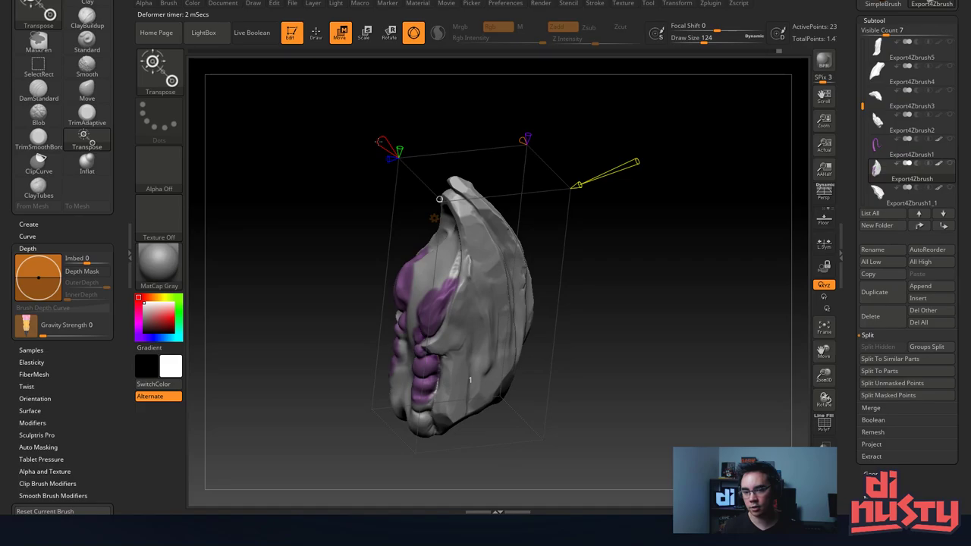
left_click_drag(383, 145, 368, 174)
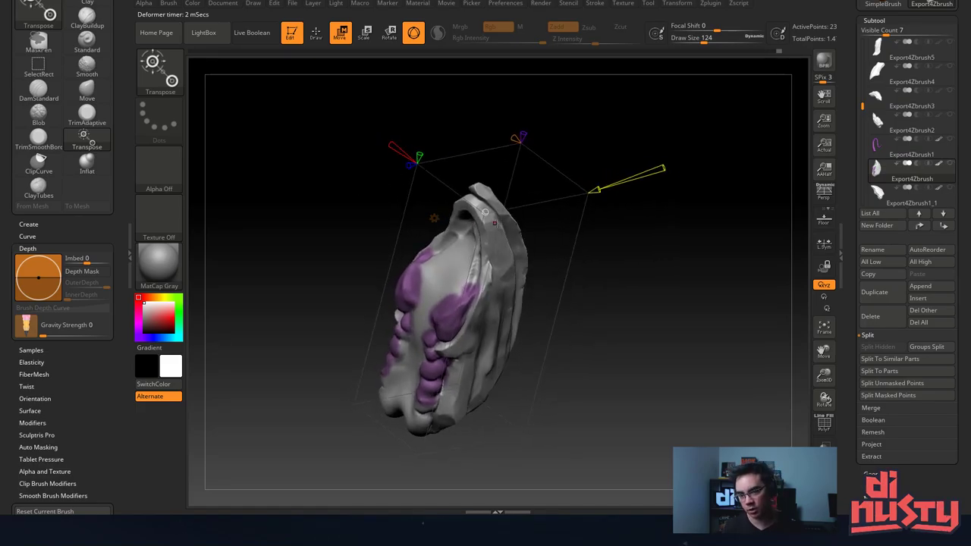
Set the deformer's Target Polygons Count to 6127 and inspect the lower plate's remeshed wireframe.
left_click_drag(630, 233, 608, 250)
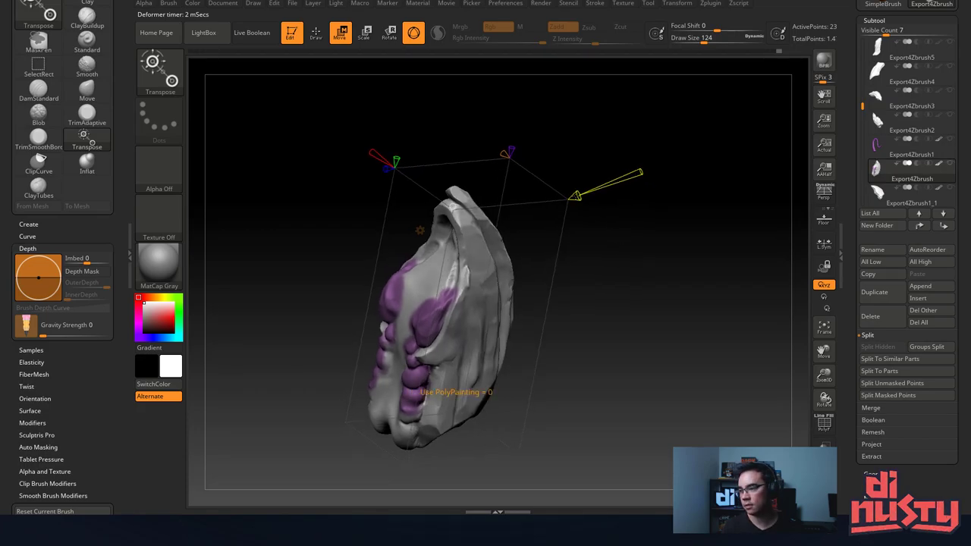
left_click_drag(602, 320, 610, 325)
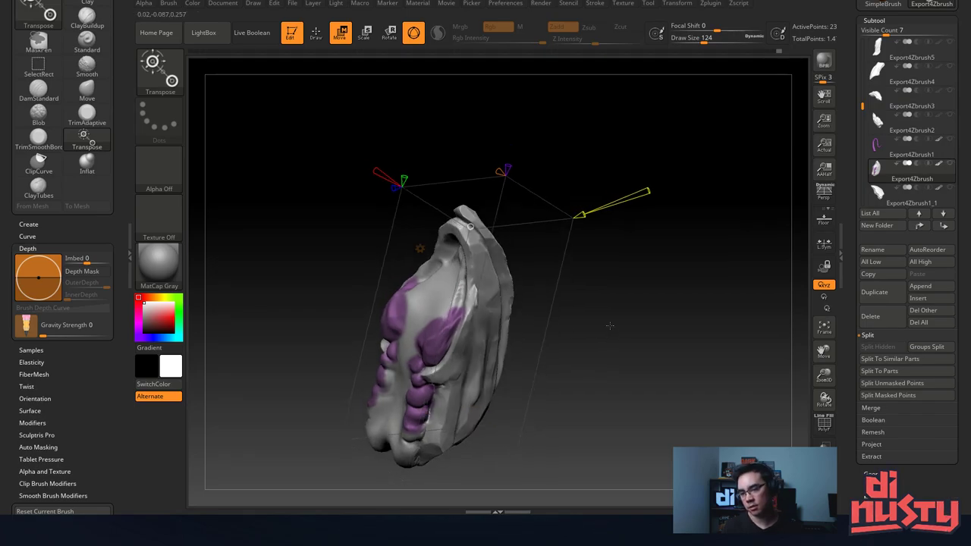
left_click_drag(555, 281, 618, 278)
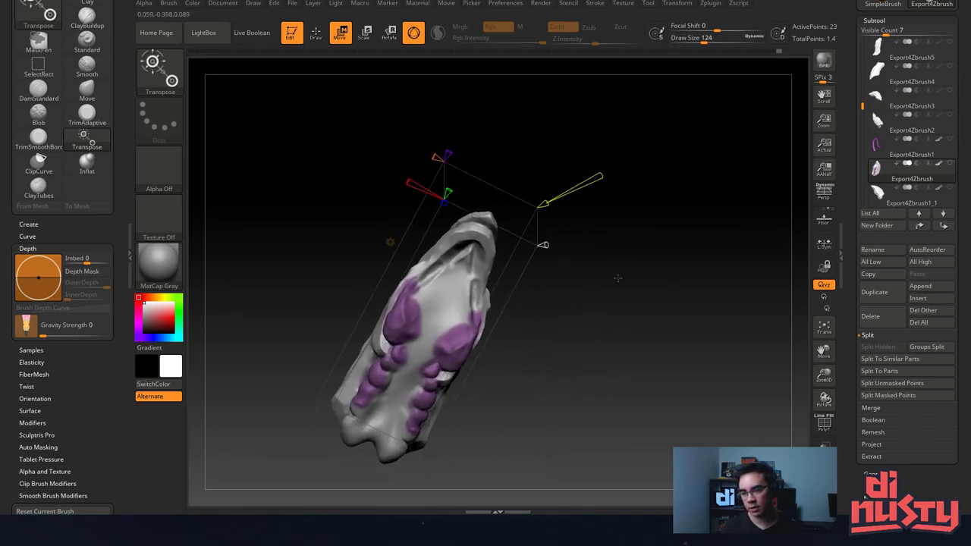
left_click_drag(555, 300, 595, 318)
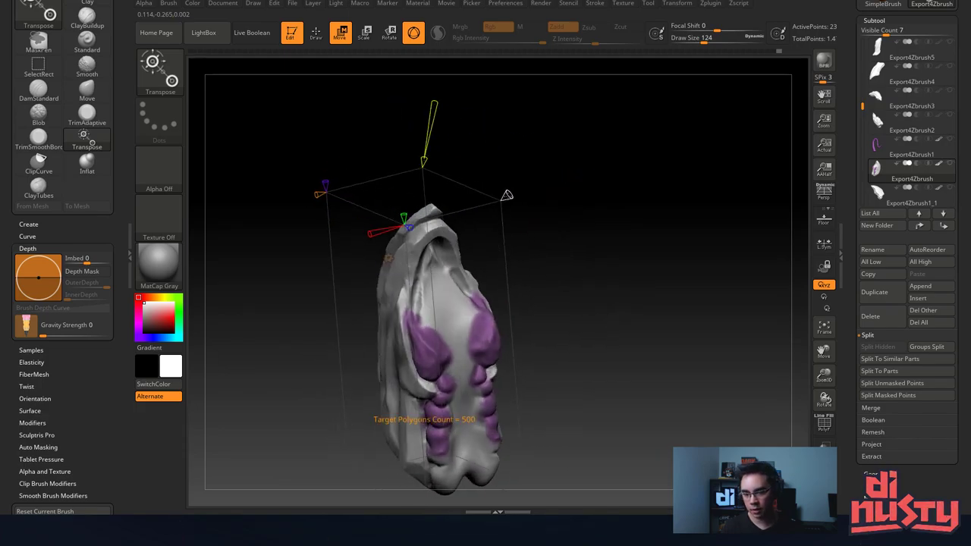
left_click_drag(552, 201, 559, 178, "alt")
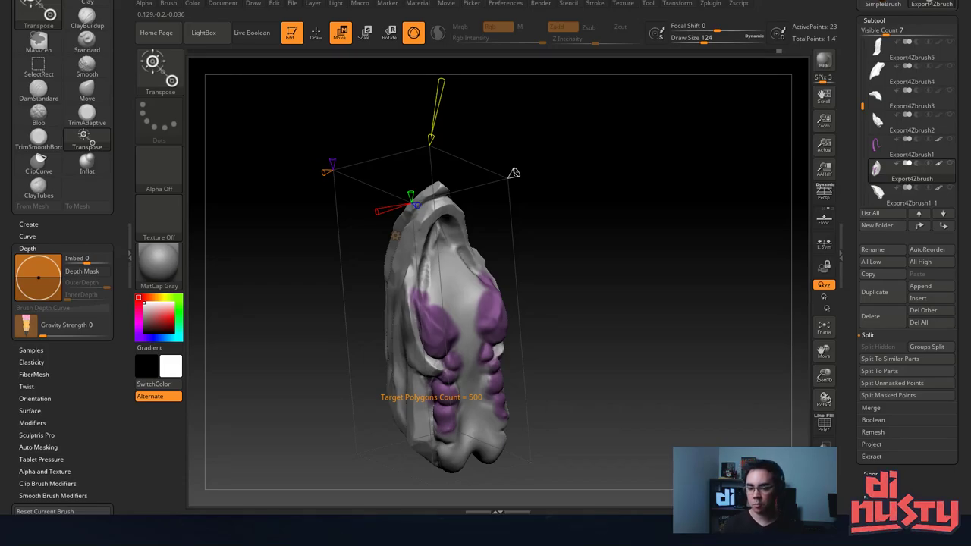
left_click_drag(514, 173, 559, 157)
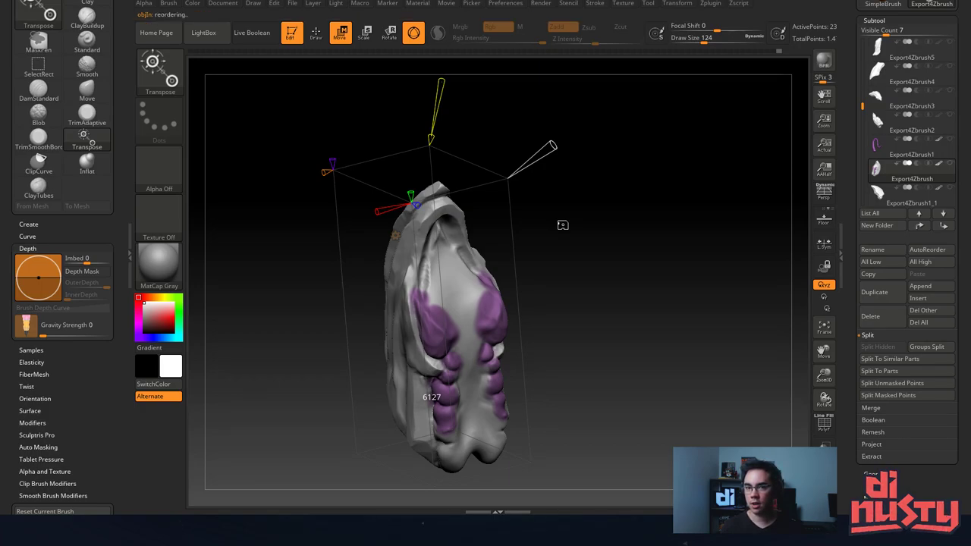
left_click_drag(566, 245, 614, 298)
key("shift+f")
key("shift+f")
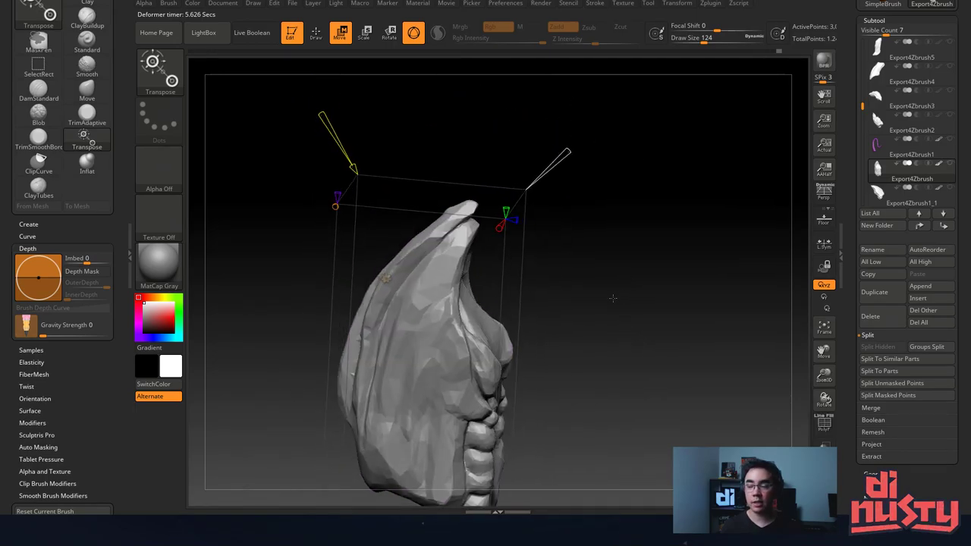
Lower the Target Polygons Count in stages until the plate has large flat facets, and check its wireframe.
mouse_move(567, 151)
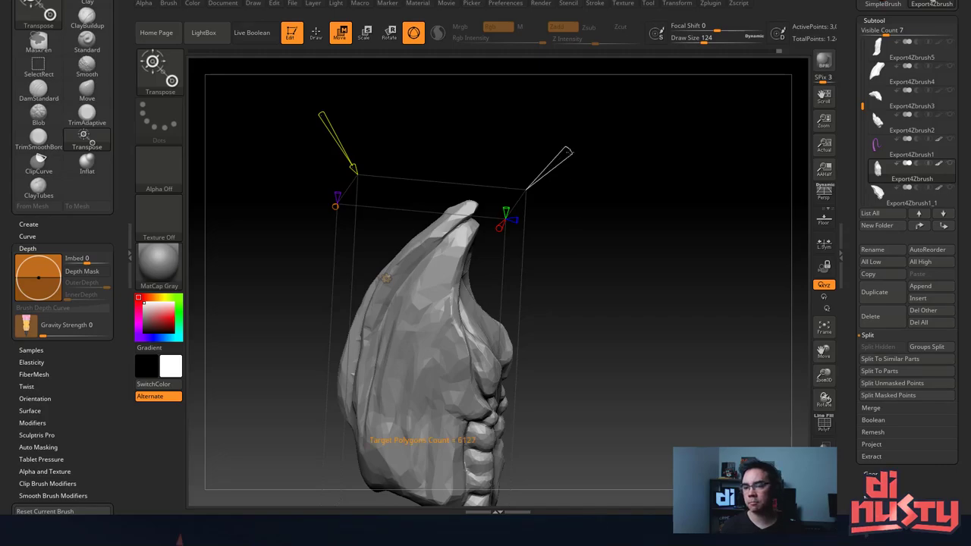
left_click_drag(574, 157, 590, 186)
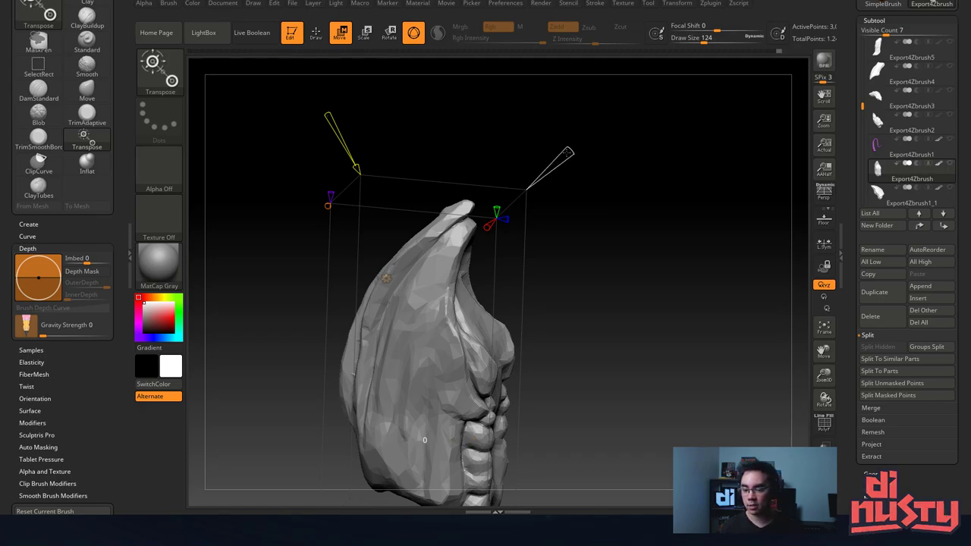
left_click_drag(567, 152, 561, 158)
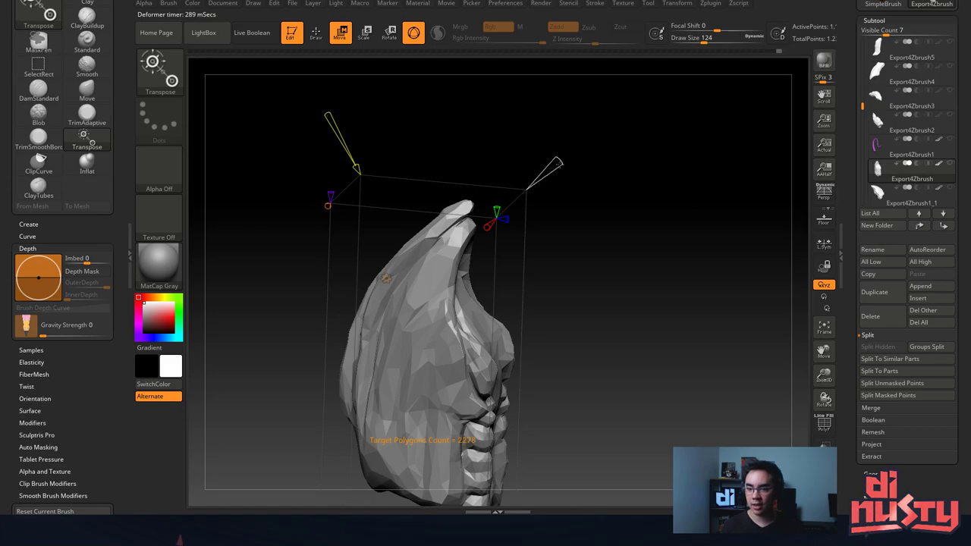
left_click_drag(558, 162, 545, 210)
key("shift+f")
key("shift+f")
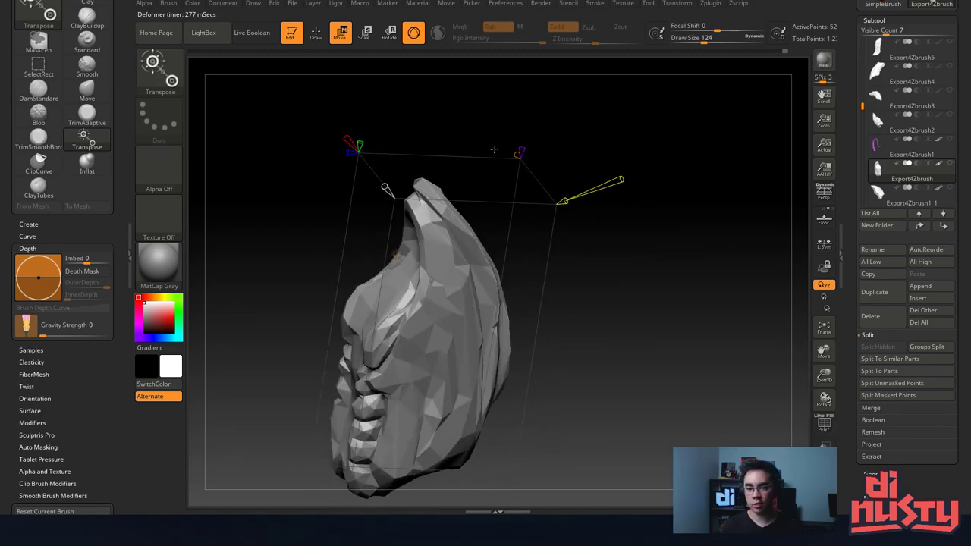
Accept the Remesh by Decimation result on the lower plate.
left_click_drag(494, 150, 620, 240)
key("w")
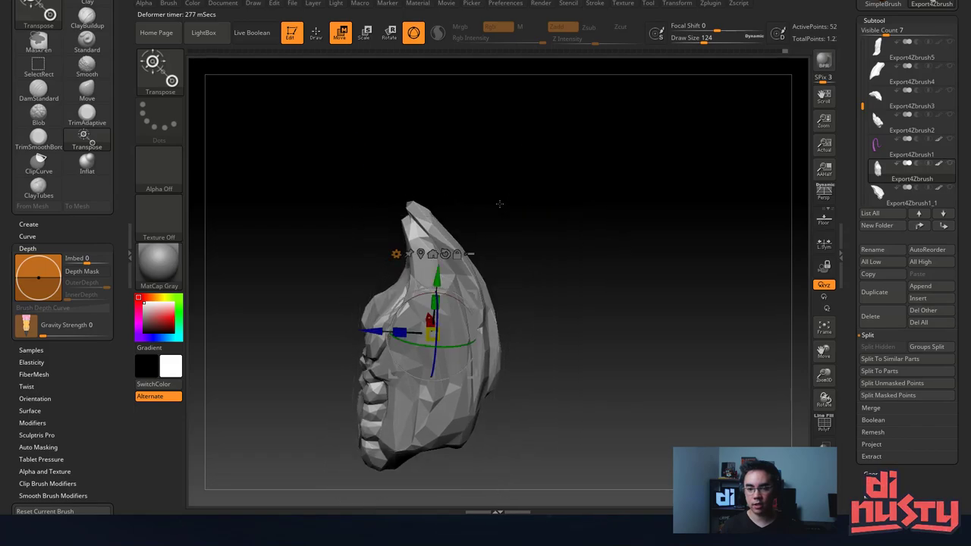
left_click(396, 254)
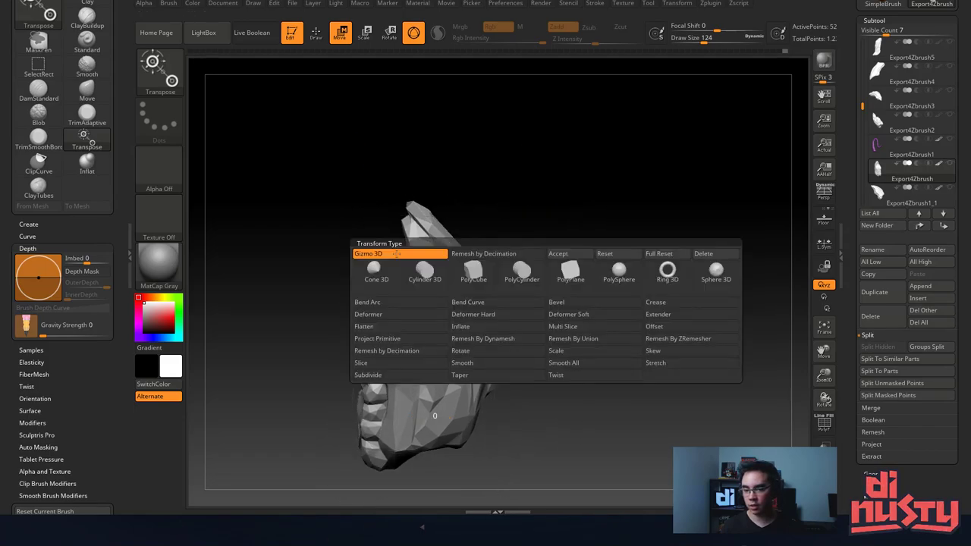
left_click(562, 254)
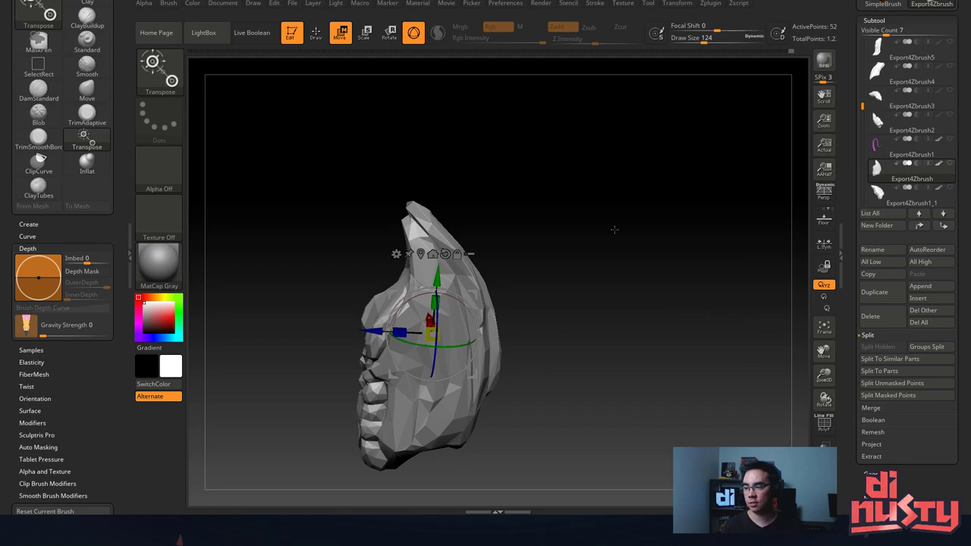
Return to Draw mode and show all subtools to look over the whole sculpture.
mouse_move(618, 299)
left_mouse_down()
mouse_move(645, 311)
mouse_move(637, 262)
mouse_move(606, 233)
mouse_move(584, 253)
mouse_move(623, 241)
mouse_move(541, 245)
mouse_move(599, 283)
mouse_move(663, 253)
mouse_move(660, 282)
mouse_move(701, 273)
left_mouse_up()
key("q")
left_click(950, 164)
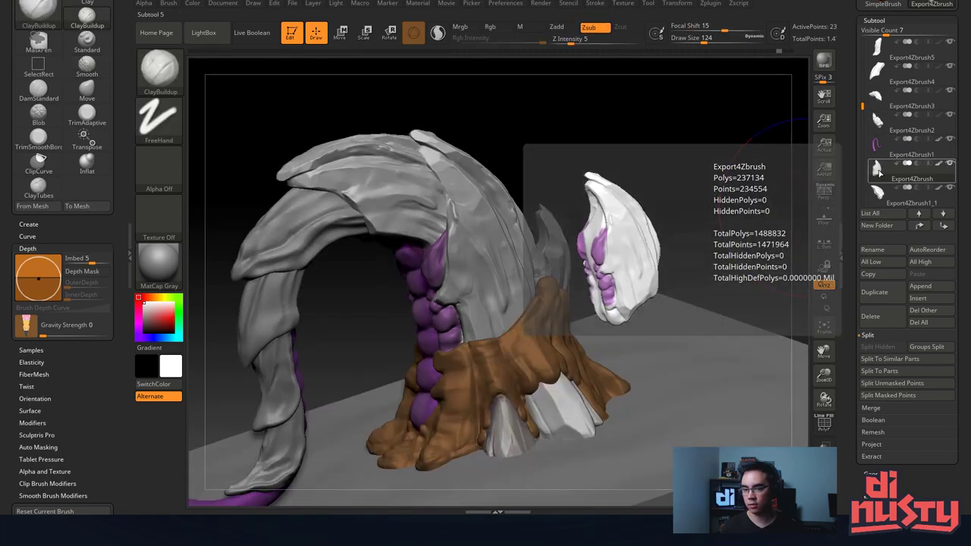
left_click_drag(678, 125, 669, 132)
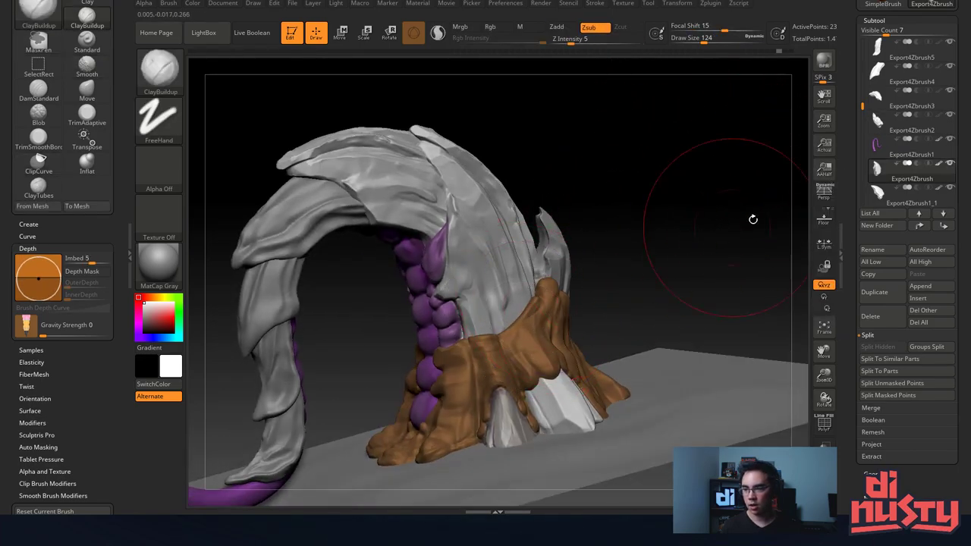
Isolate the active subtool, then move the brown base subtool Export4Zbrush8 to the end of the subtool list.
left_click(872, 175, "shift")
left_click_drag(863, 109, 863, 40)
left_click(878, 50)
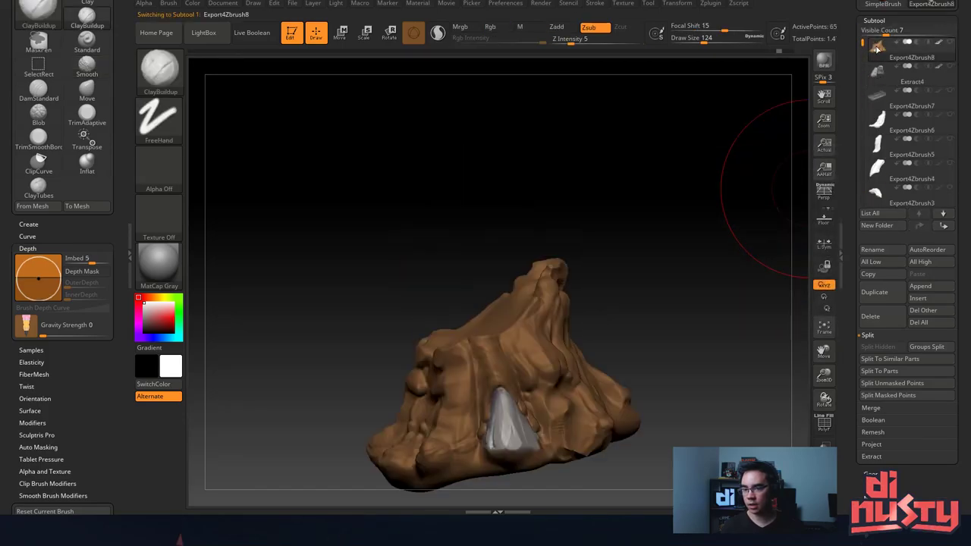
mouse_move(775, 158)
left_mouse_down()
mouse_move(675, 158)
mouse_move(743, 318)
left_mouse_up()
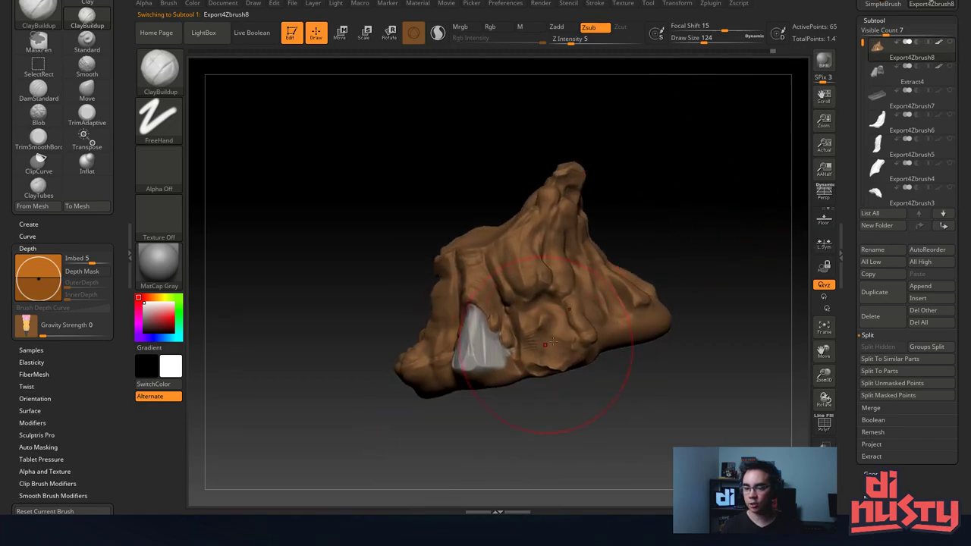
left_click(941, 226, "shift")
left_click(881, 119)
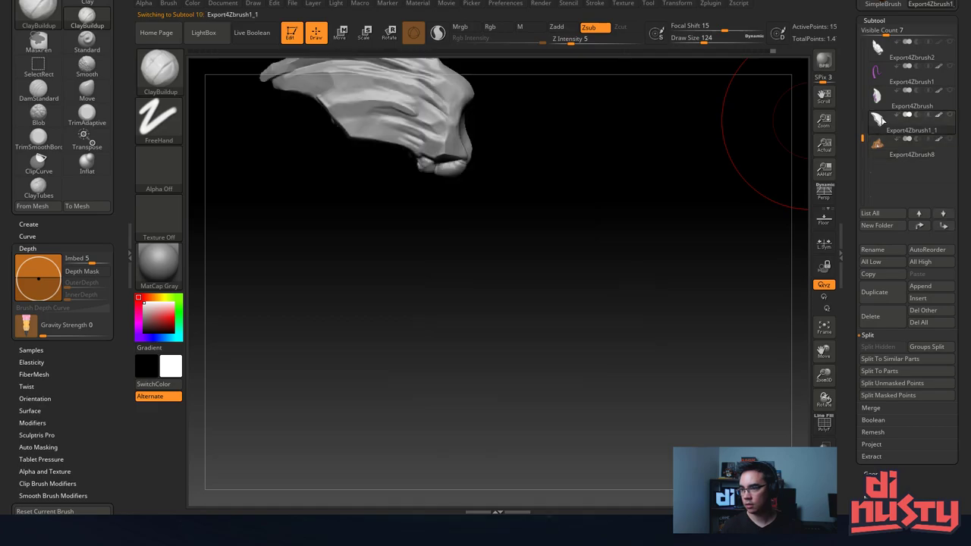
left_click(878, 145)
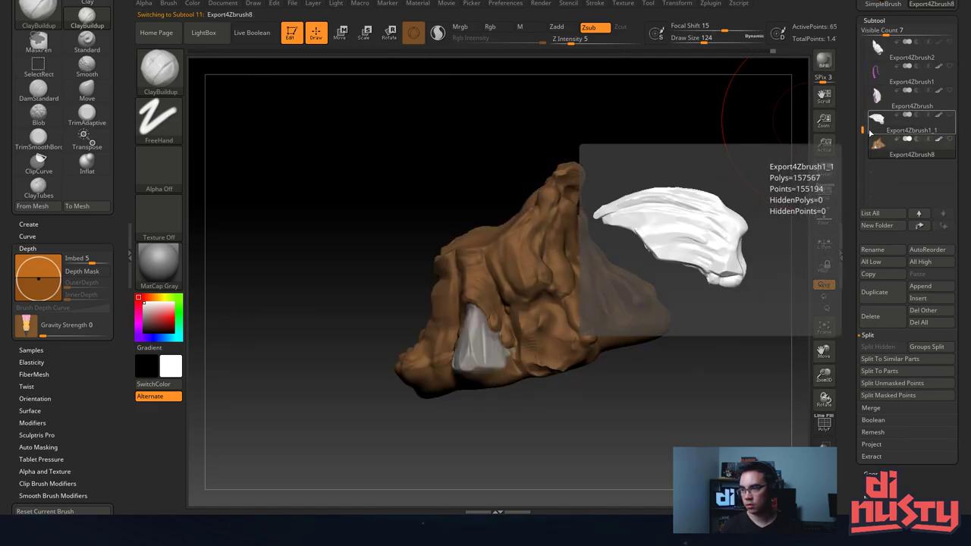
Move the crystal subtool Extract4 to the end of the subtool list, directly below Export4Zbrush8.
left_click_drag(862, 103, 862, 44)
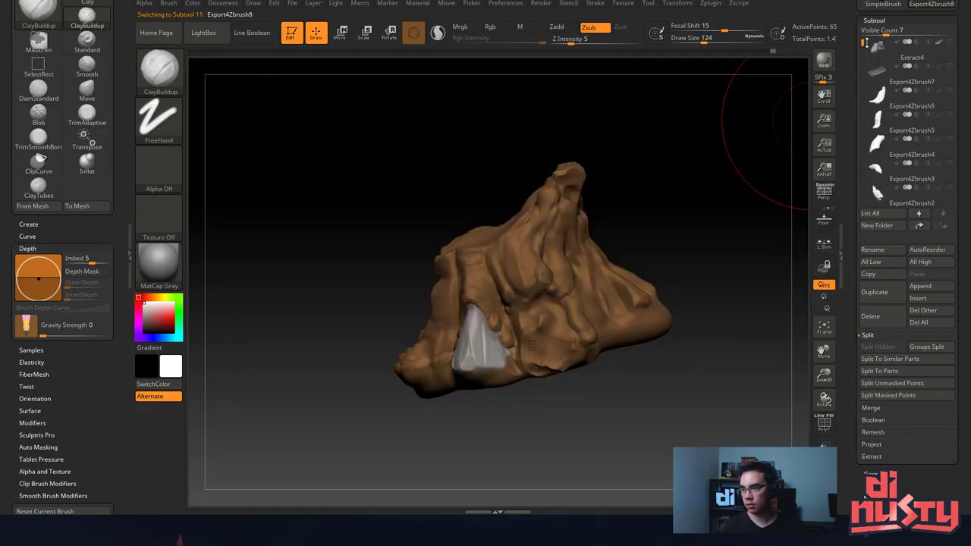
left_click(876, 47)
left_click(944, 227, "shift")
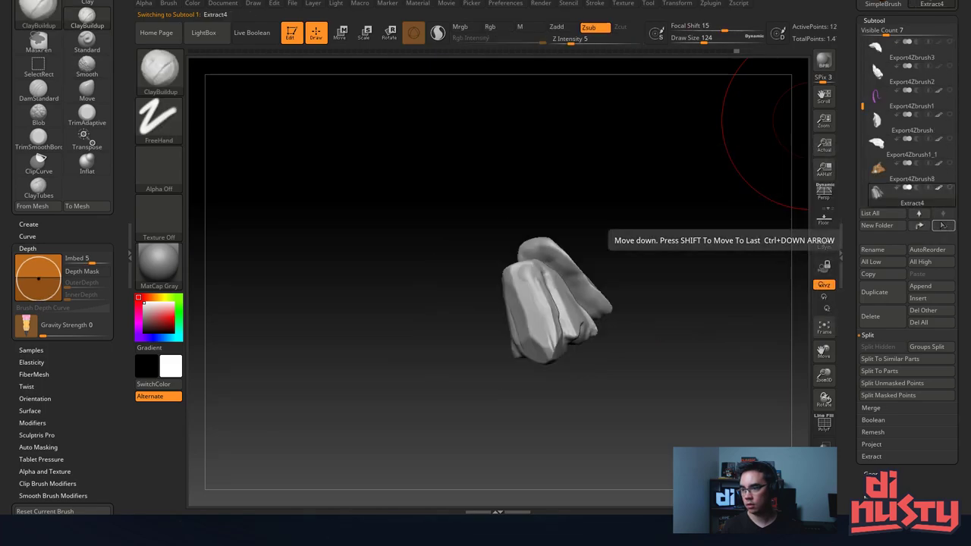
Show Extract4 together with the base Export4Zbrush8 and merge the base down with it.
left_click(887, 171)
left_click(885, 194)
left_click(893, 172)
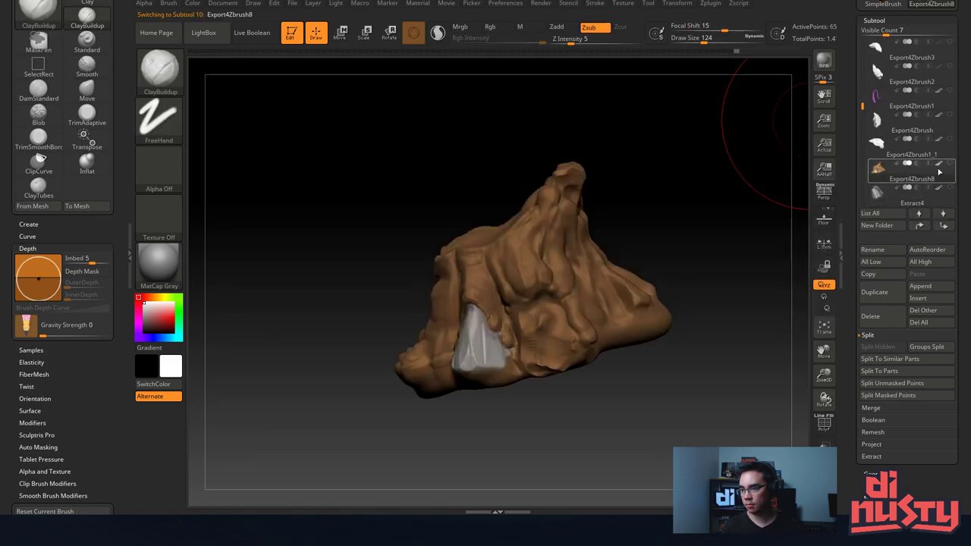
mouse_move(879, 173)
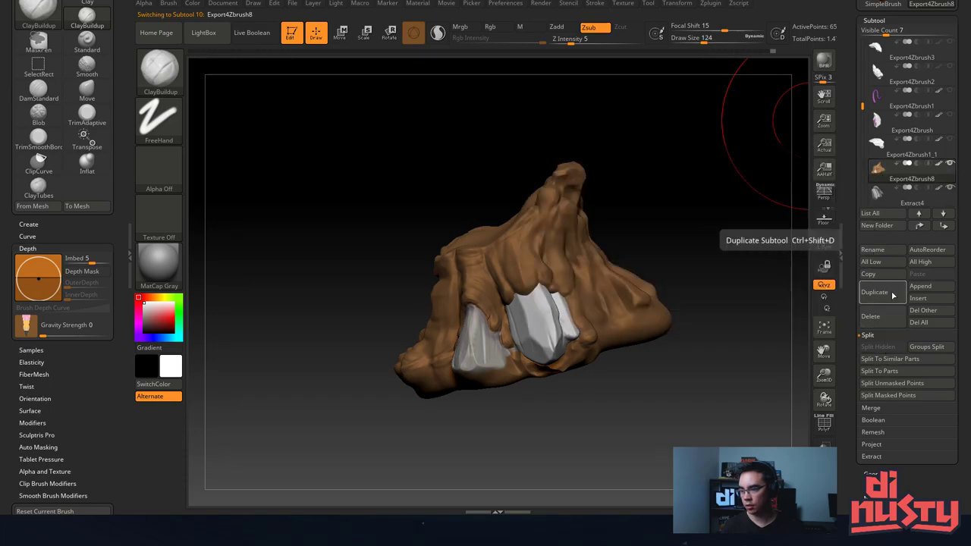
left_click(872, 407)
left_click(900, 371)
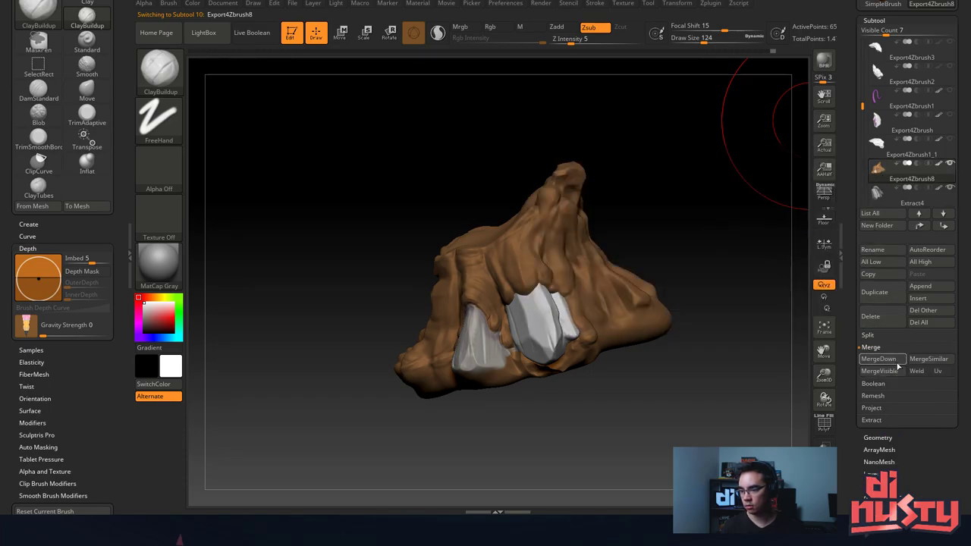
left_click(789, 386)
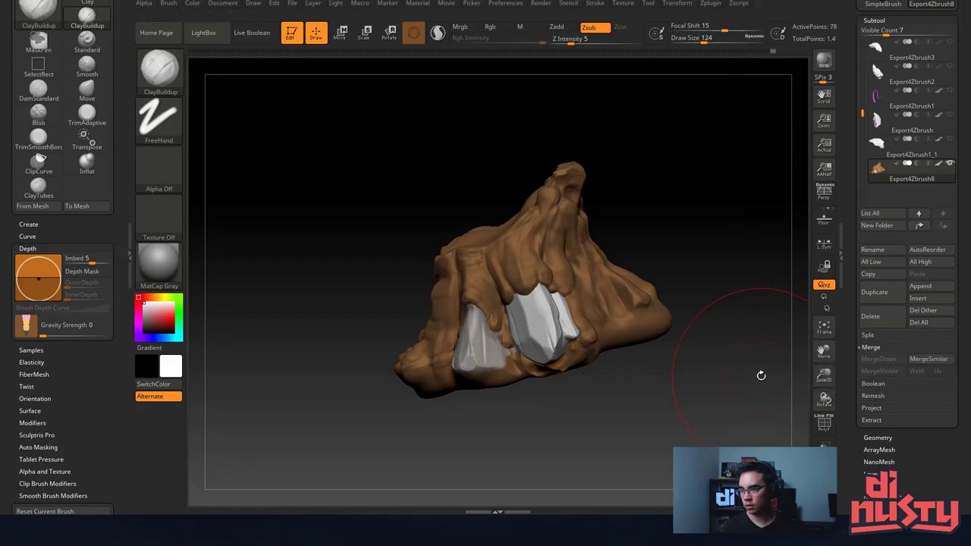
Apply the Remesh By Dynamesh deformer to the merged base.
left_click_drag(761, 372, 734, 372)
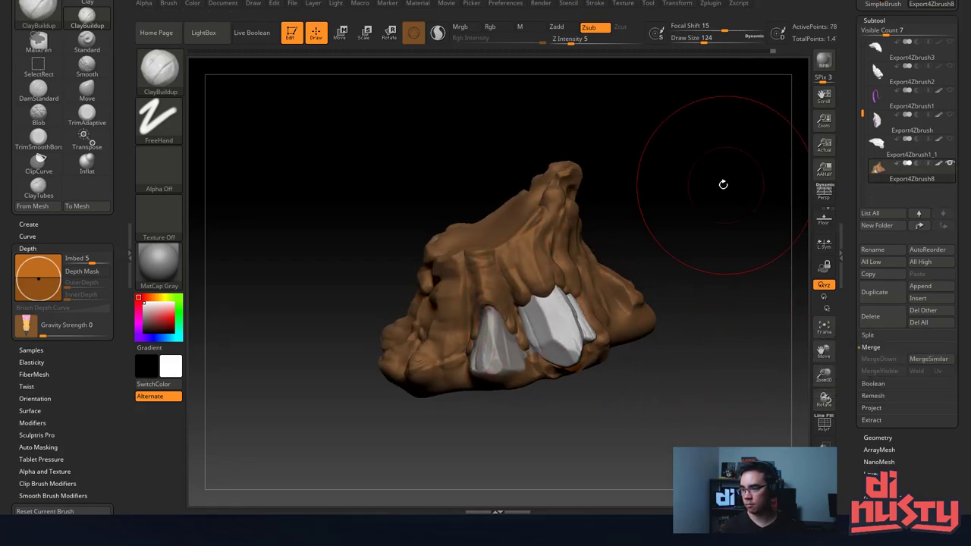
left_click_drag(721, 184, 683, 219)
key("w")
left_click(397, 163)
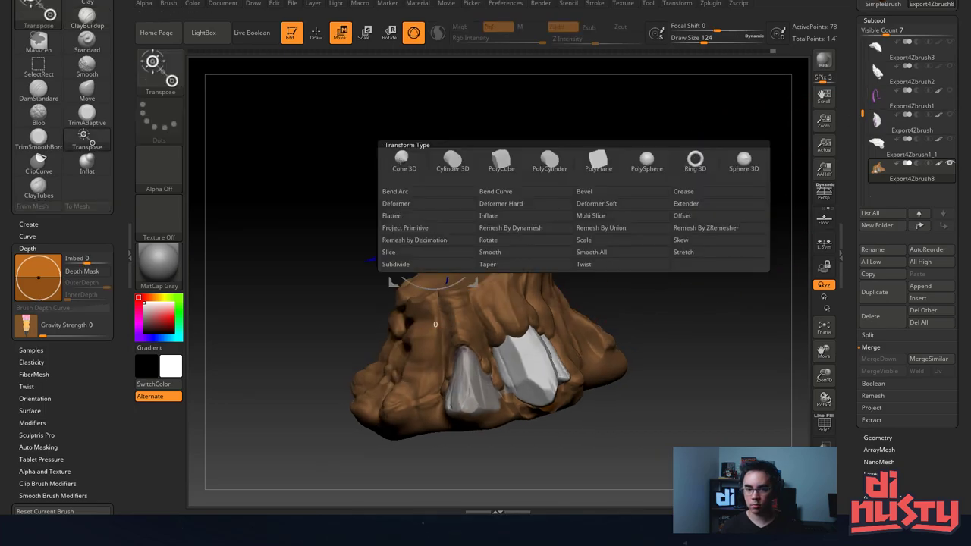
left_click(519, 229)
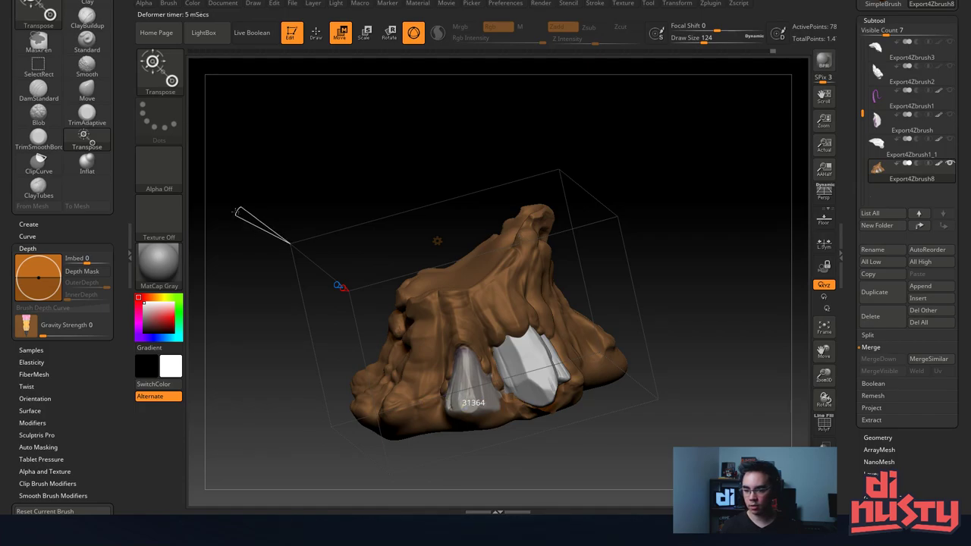
Set the Dynamesh deformer's Target Polygons Count to 85328 and accept the remesh of the base.
left_click_drag(218, 199, 220, 201)
left_click_drag(669, 278, 667, 229)
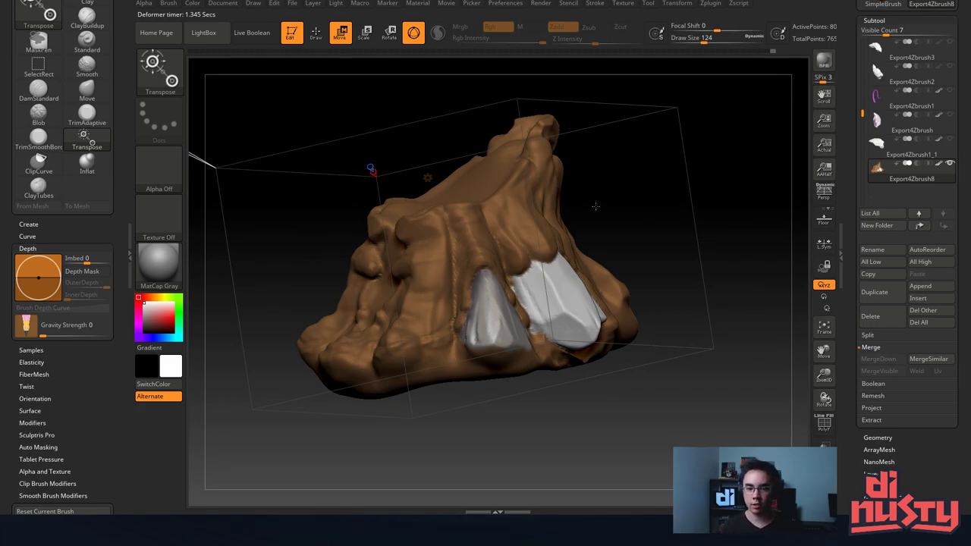
left_click_drag(595, 206, 607, 225, "alt")
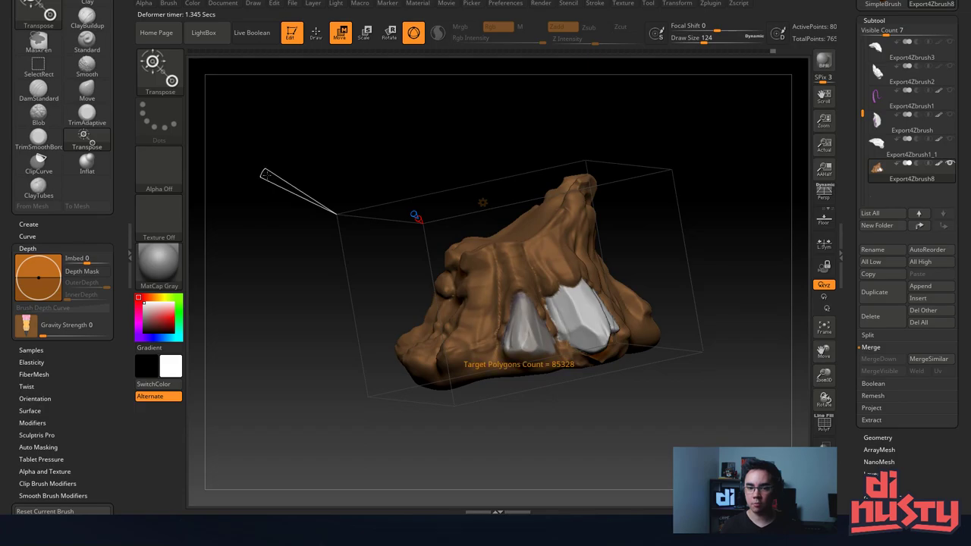
left_click(482, 203)
left_click(650, 209)
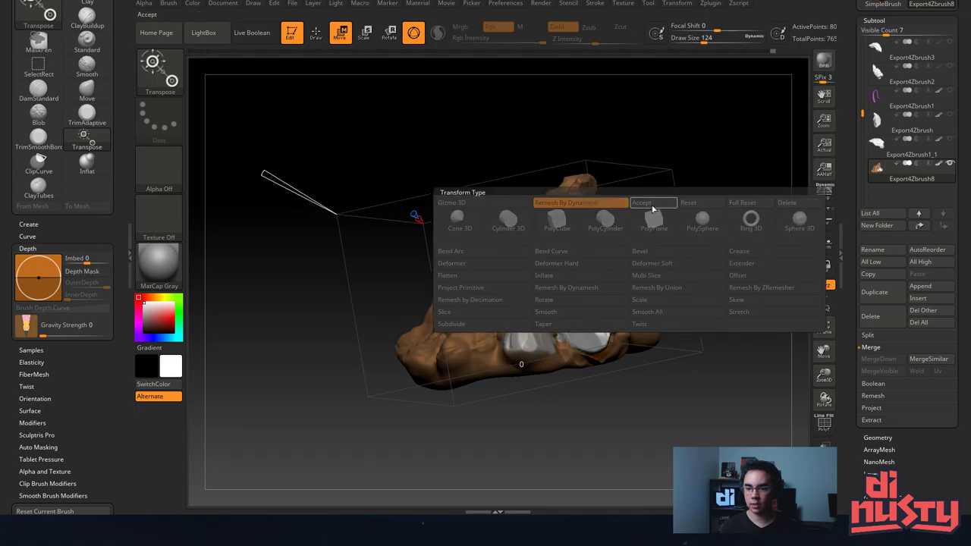
Apply the Remesh by Decimation deformer to the base with a Target Polygons Count of 6007.
left_click(482, 203)
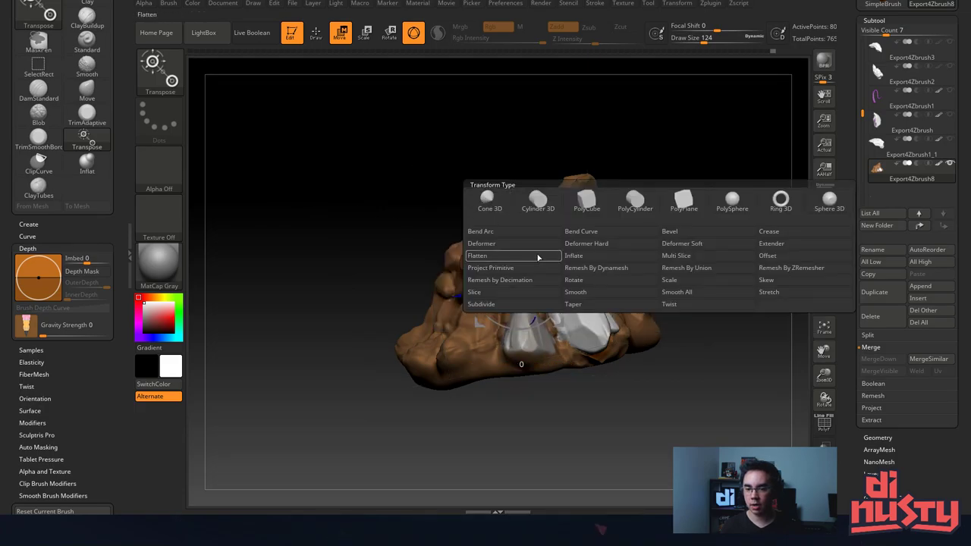
left_click(501, 277)
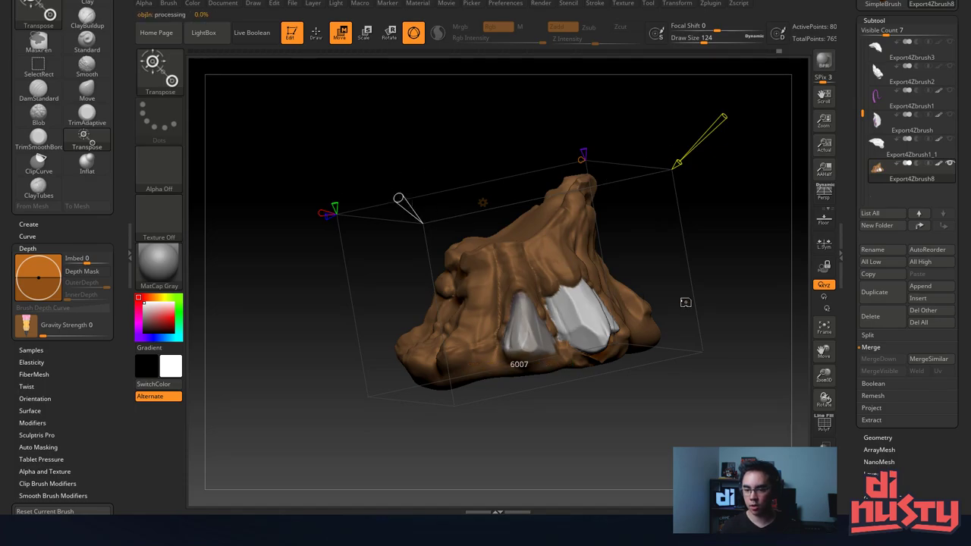
left_click_drag(767, 238, 735, 243)
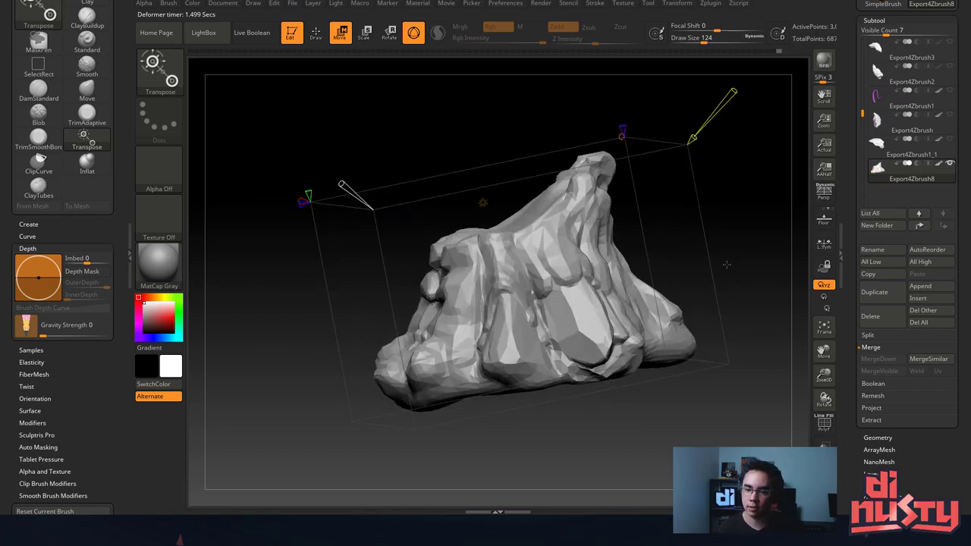
left_click_drag(728, 264, 758, 262)
Lower and readjust the Target Polygons Count until the base has large flat facets, and accept the decimation.
left_click_drag(382, 185, 396, 192)
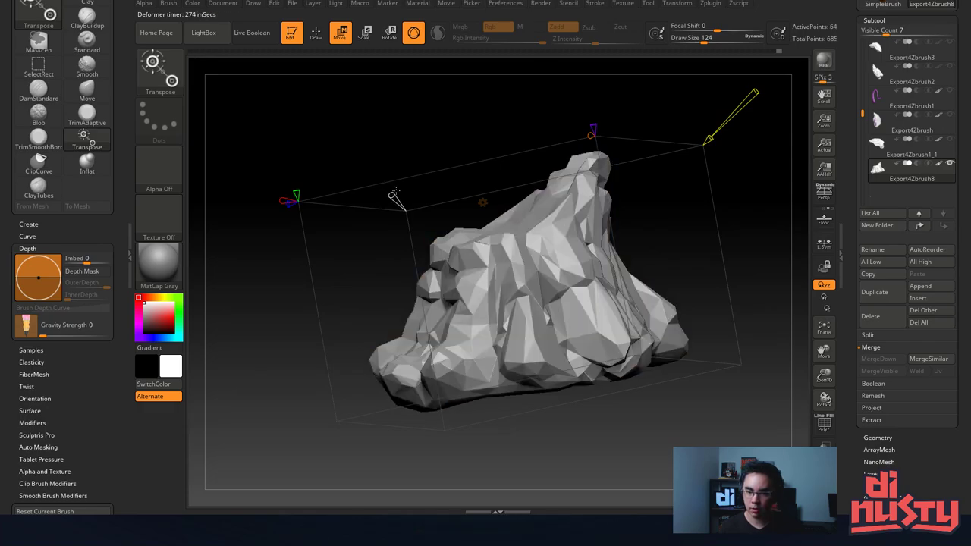
left_click_drag(446, 151, 417, 141)
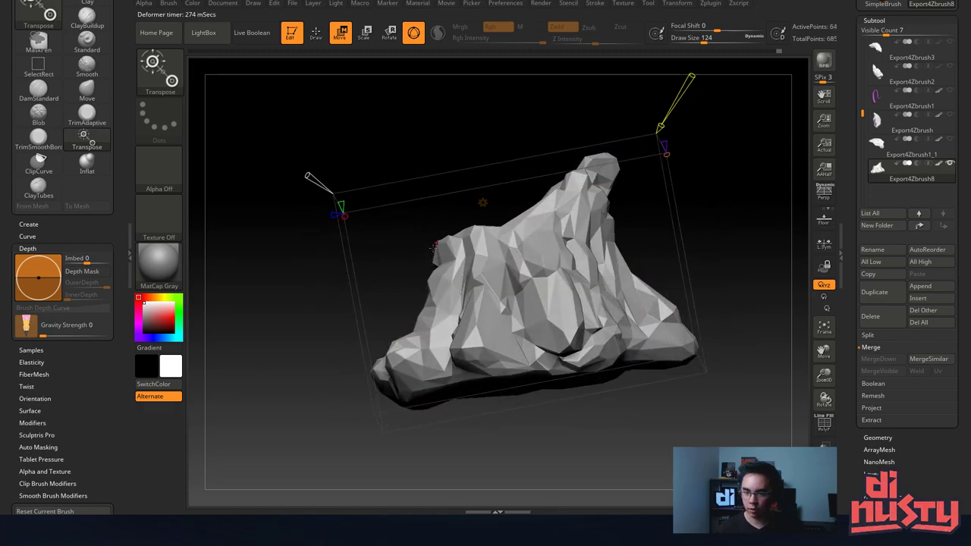
left_click_drag(307, 176, 300, 170)
left_click_drag(378, 163, 552, 178)
left_click(483, 202)
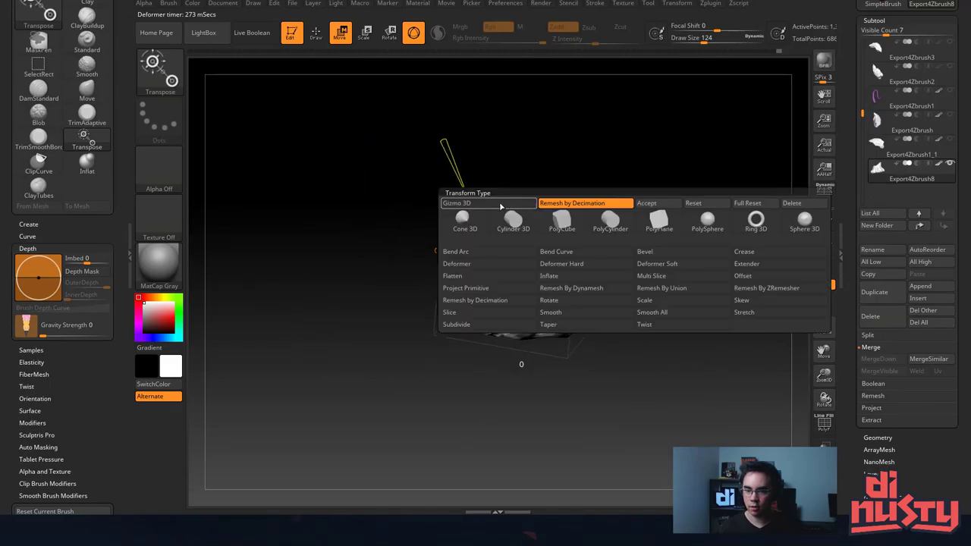
left_click(647, 207)
Return to Draw mode and examine the faceted low-poly base from the front and sides.
key("q")
left_click_drag(634, 211, 629, 225)
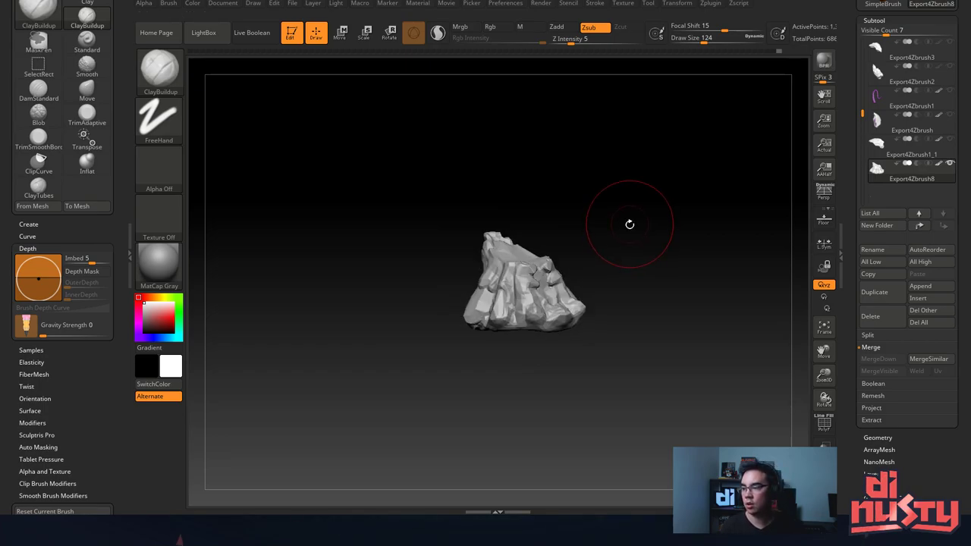
mouse_move(630, 223)
left_mouse_down()
mouse_move(635, 251)
mouse_move(627, 256)
mouse_move(623, 242)
mouse_move(634, 249)
mouse_move(620, 270)
mouse_move(633, 267)
left_mouse_up()
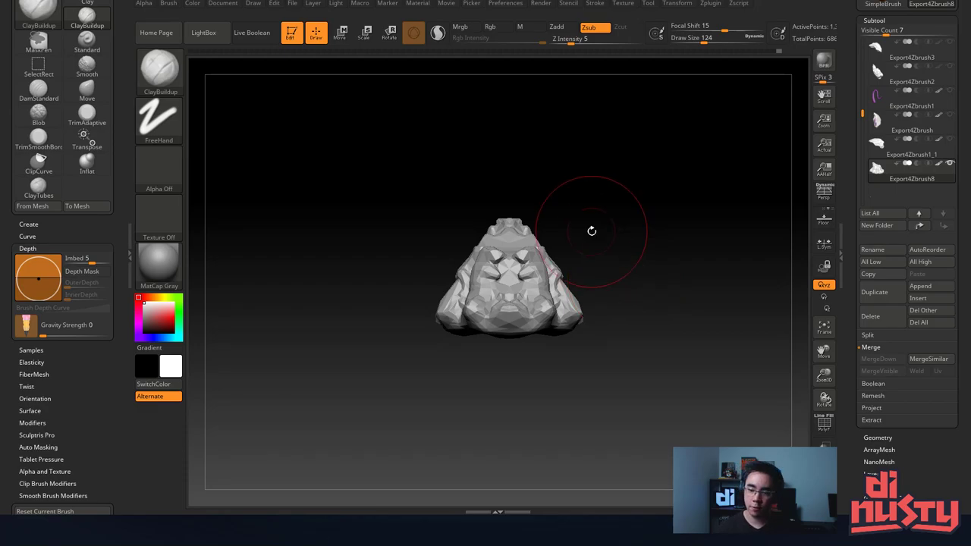
mouse_move(675, 260)
left_mouse_down()
mouse_move(653, 257)
mouse_move(682, 290)
mouse_move(698, 288)
mouse_move(689, 289)
left_mouse_up()
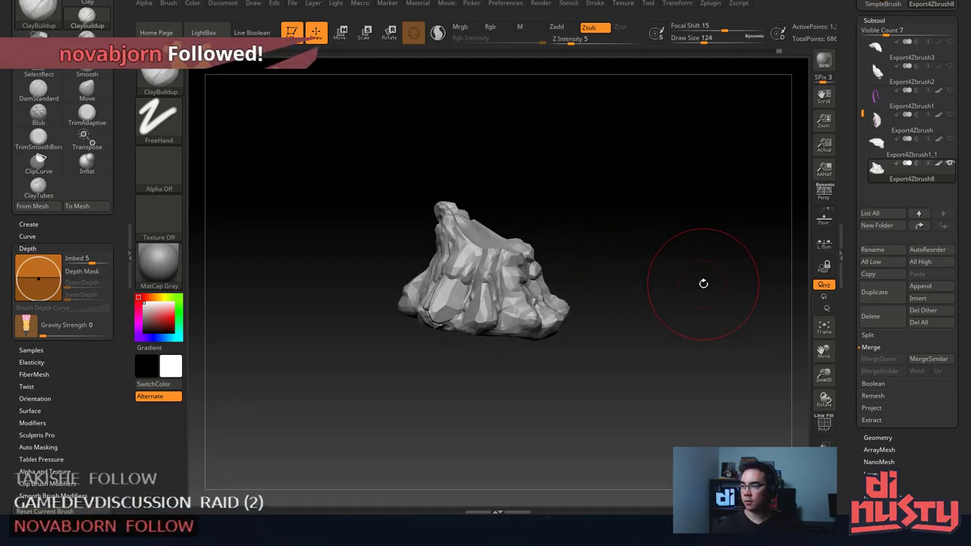